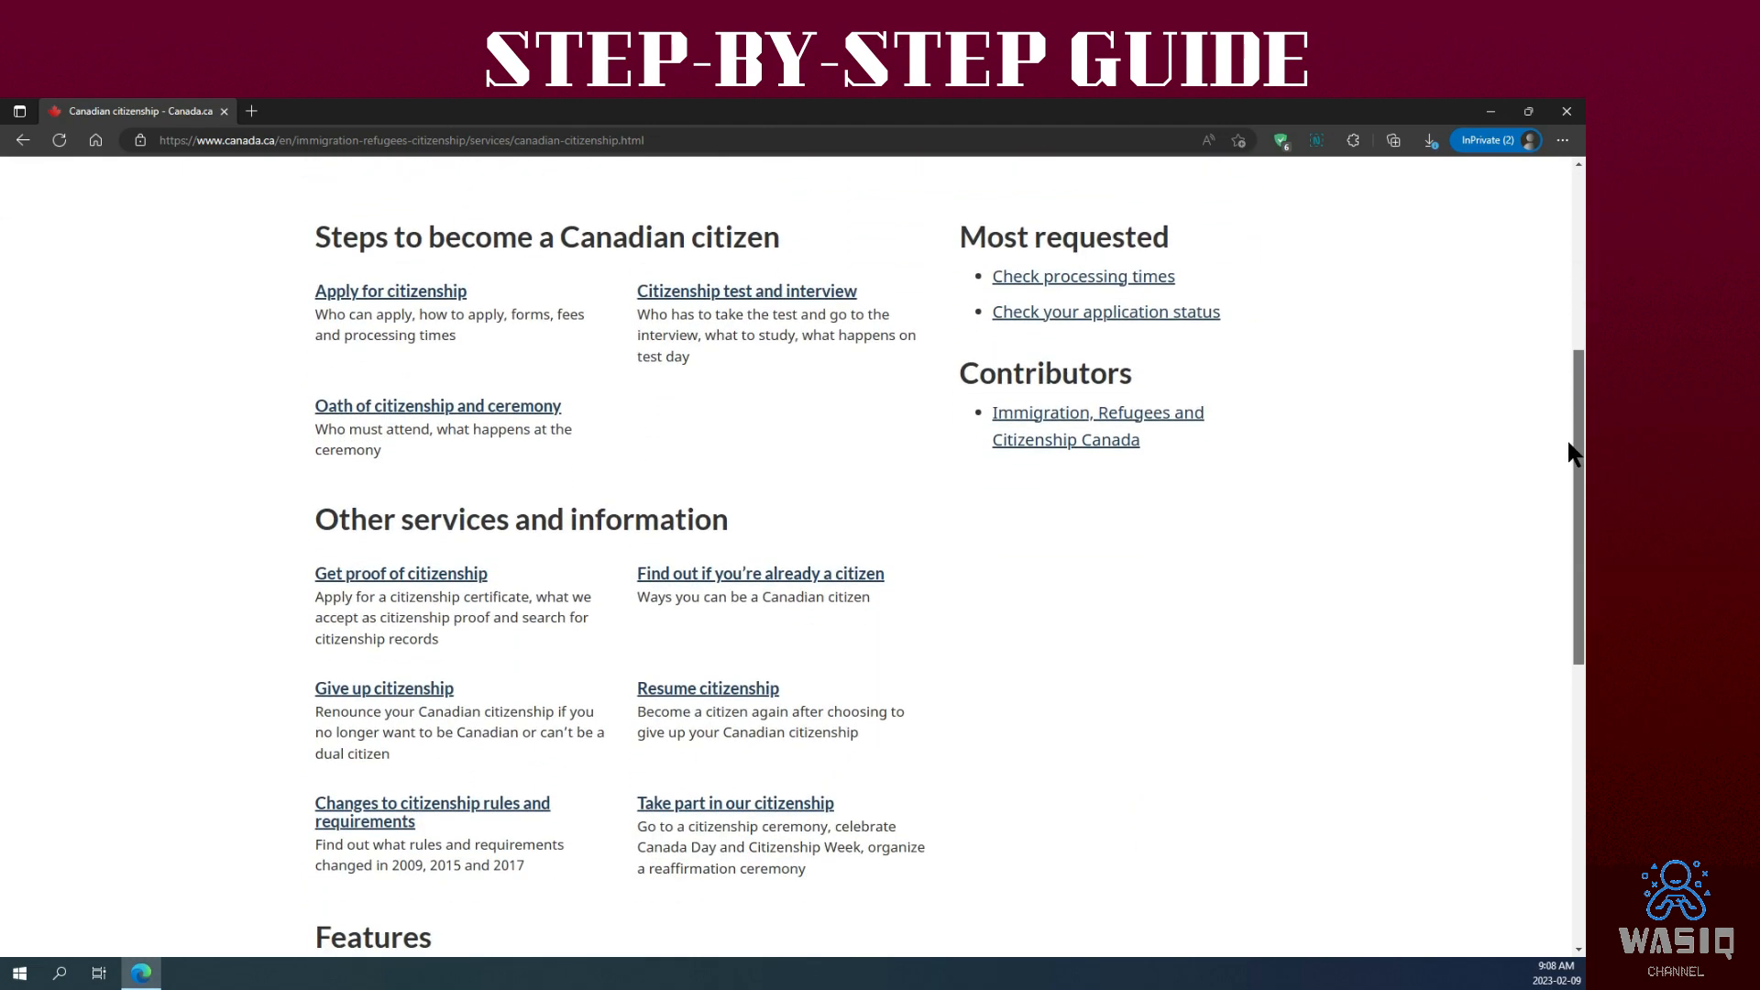
Scroll down the citizenship overview and follow the 'Apply for citizenship' link.
{"action": "left_click_drag", "start_coordinate": [1567, 449], "coordinate": [1566, 421]}
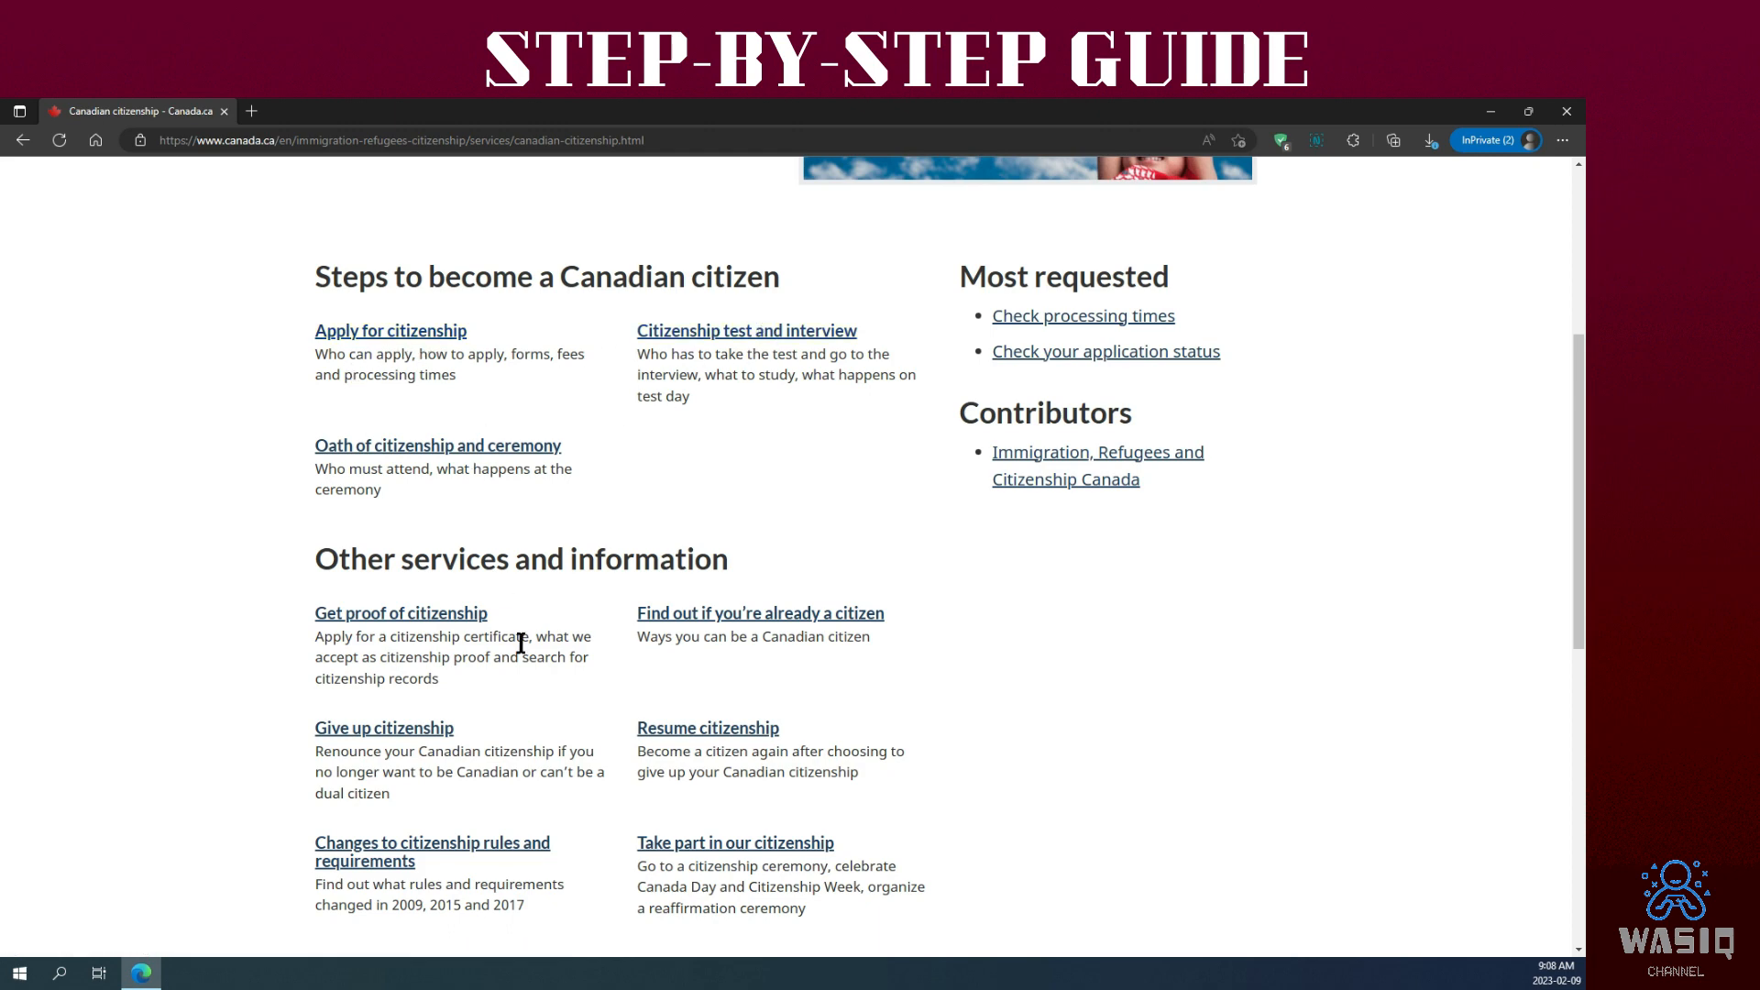
{"action": "left_click_drag", "start_coordinate": [1580, 560], "coordinate": [1580, 498]}
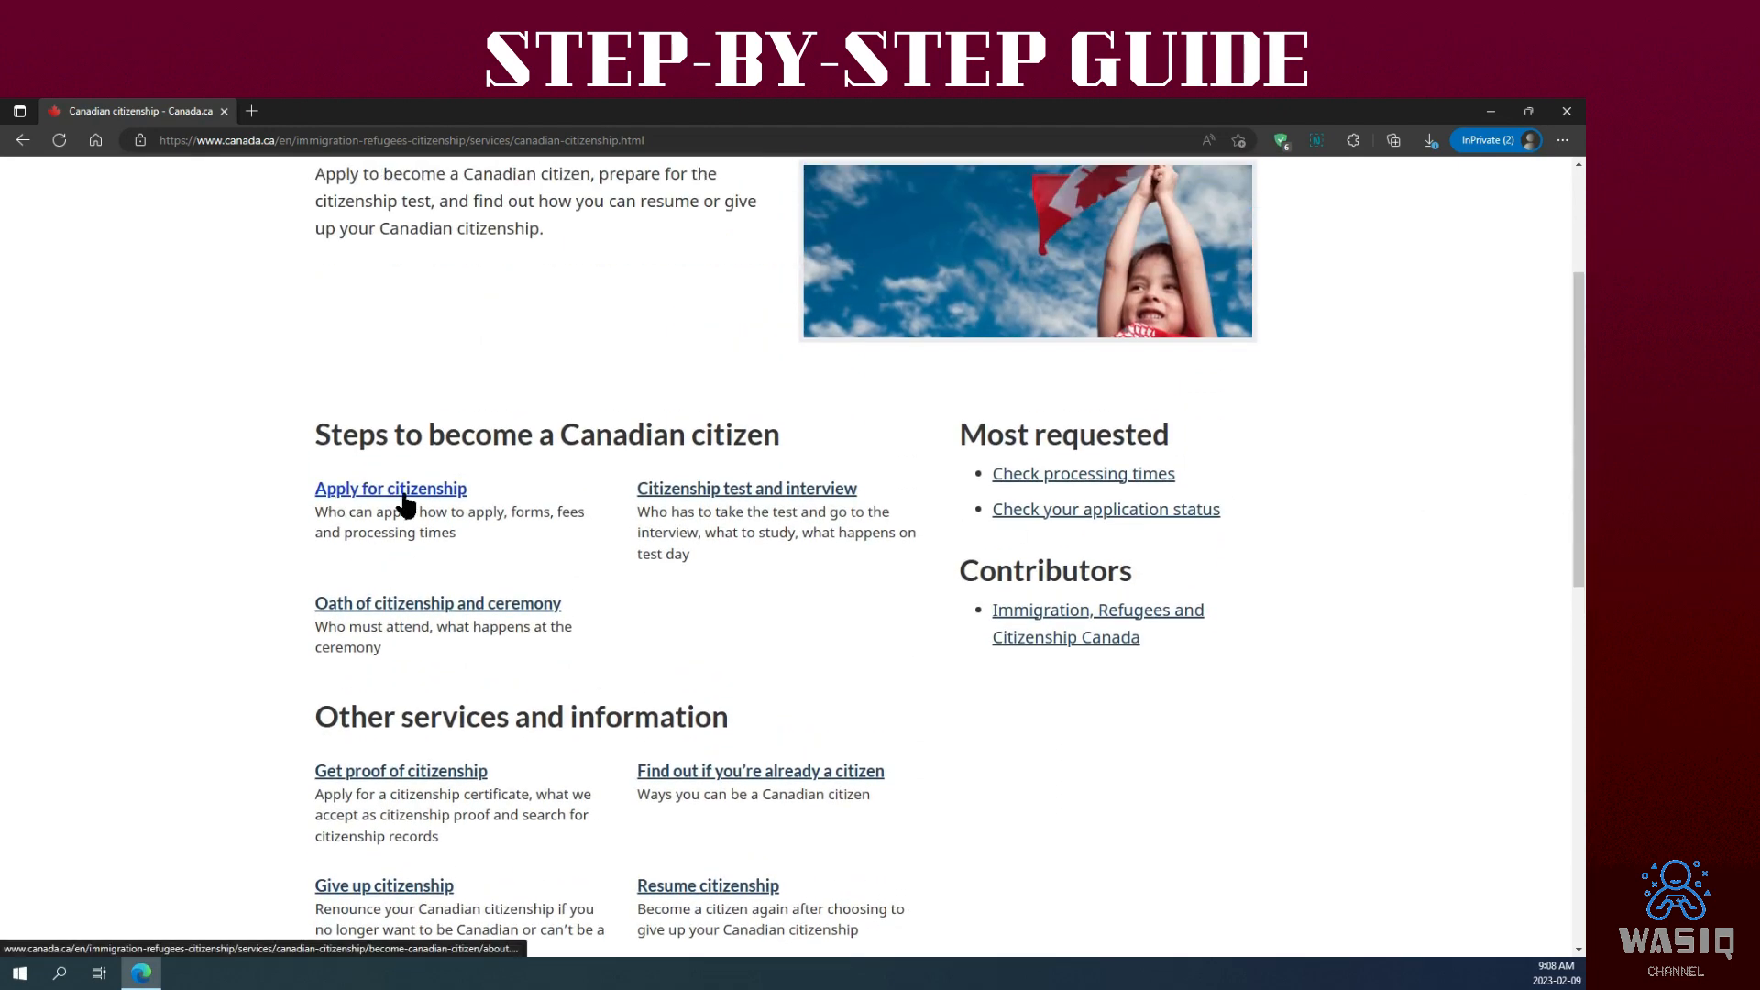
{"action": "left_click", "coordinate": [447, 499]}
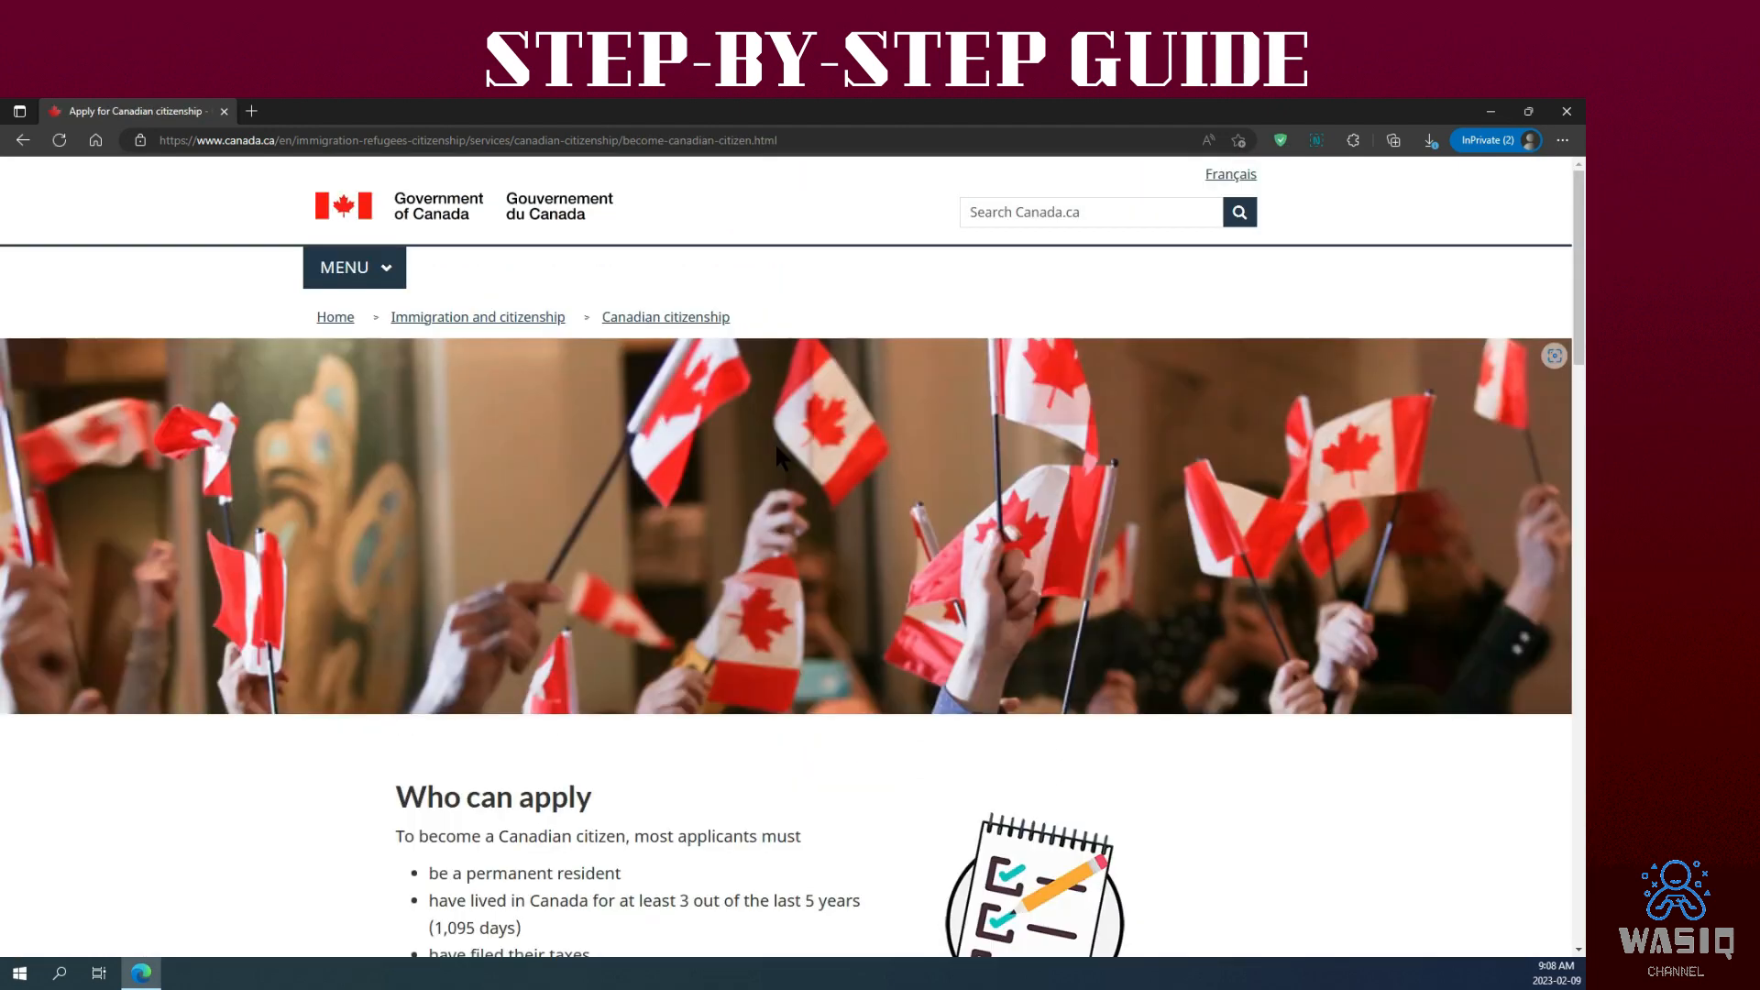
Open the 'Find out if you're eligible' link in a new browser tab.
{"action": "left_click_drag", "start_coordinate": [1583, 288], "coordinate": [1583, 358]}
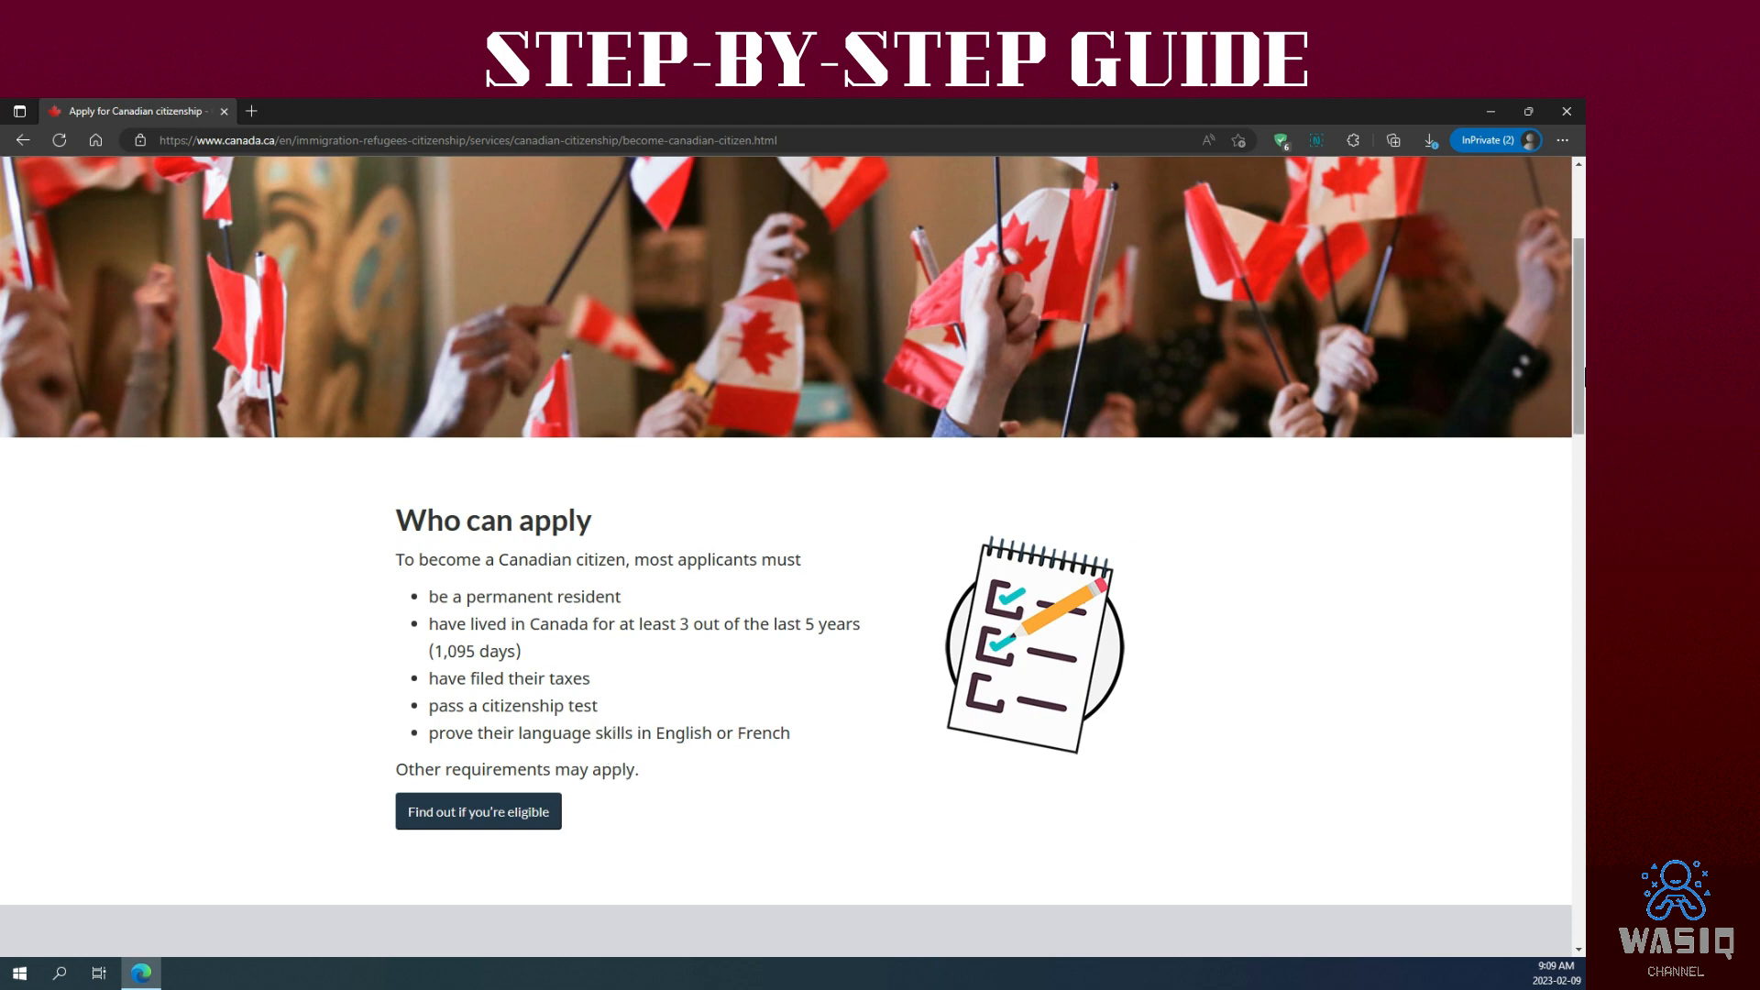
{"action": "scroll", "coordinate": [1305, 461], "scroll_direction": "down", "scroll_amount": 2}
{"action": "right_click", "coordinate": [491, 669]}
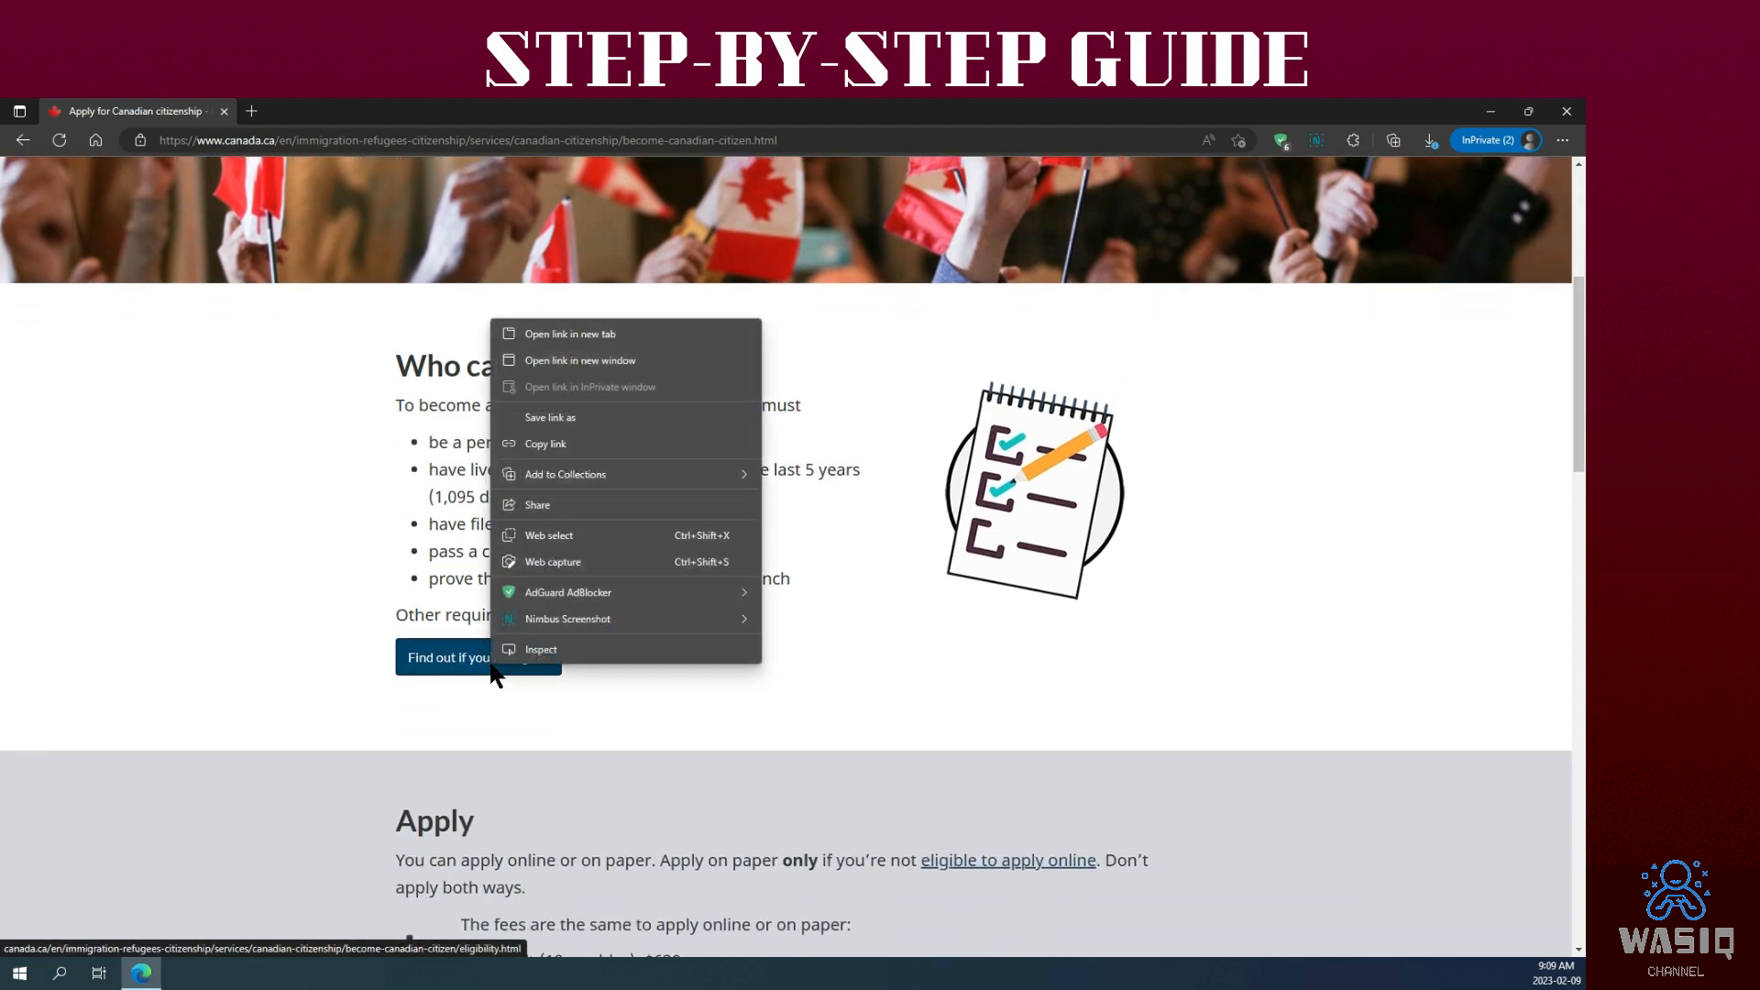
{"action": "left_click", "coordinate": [608, 327]}
Read the Who can apply requirements in the new tab, then go back to the first tab.
{"action": "left_click", "coordinate": [348, 111]}
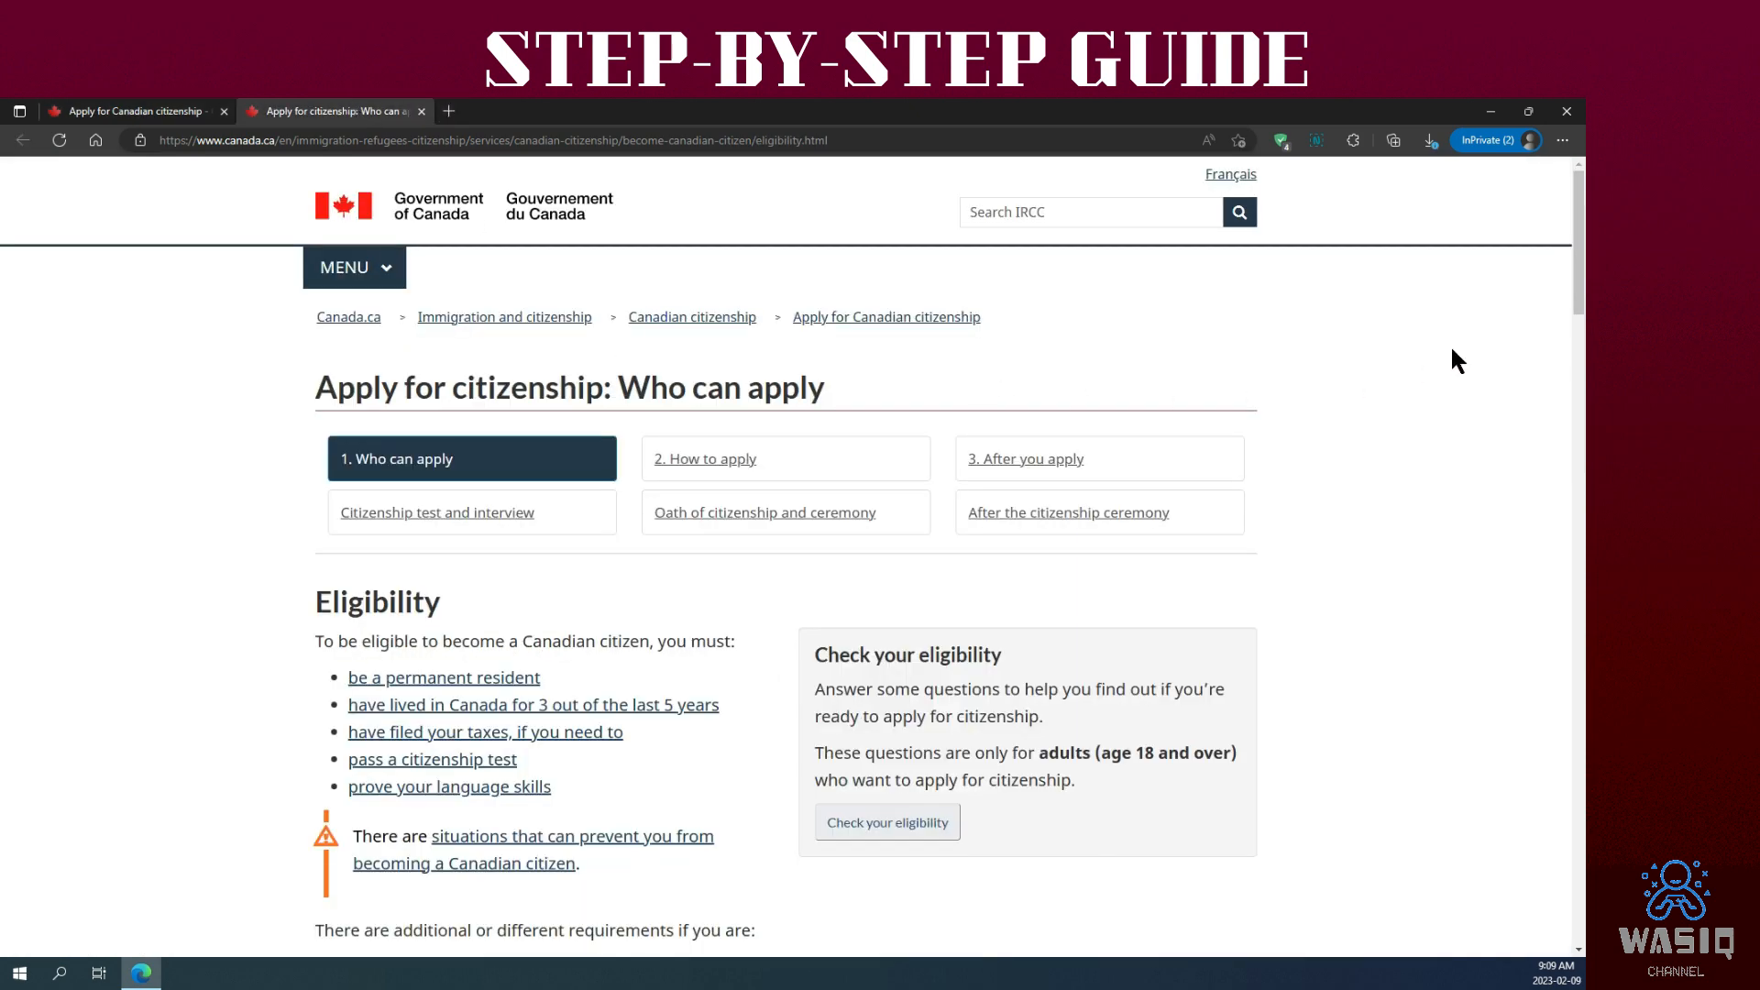
{"action": "scroll", "coordinate": [1315, 356], "scroll_direction": "down", "scroll_amount": 2}
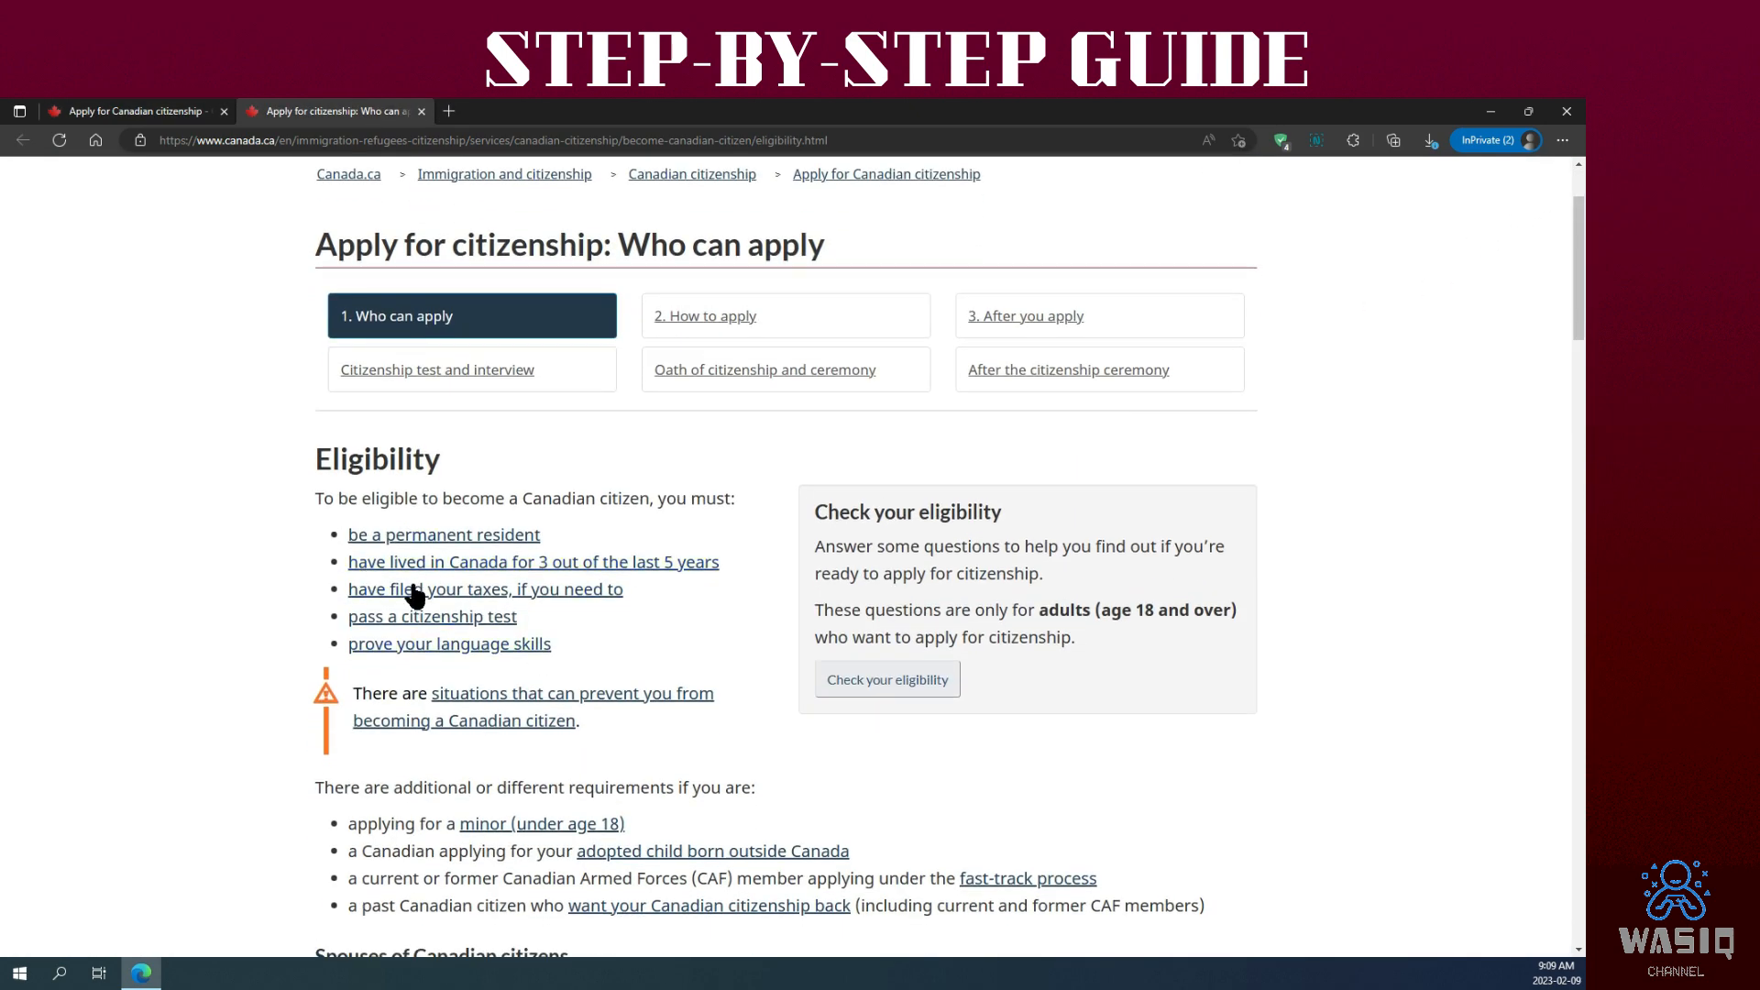
{"action": "left_click_drag", "start_coordinate": [1579, 312], "coordinate": [1583, 379]}
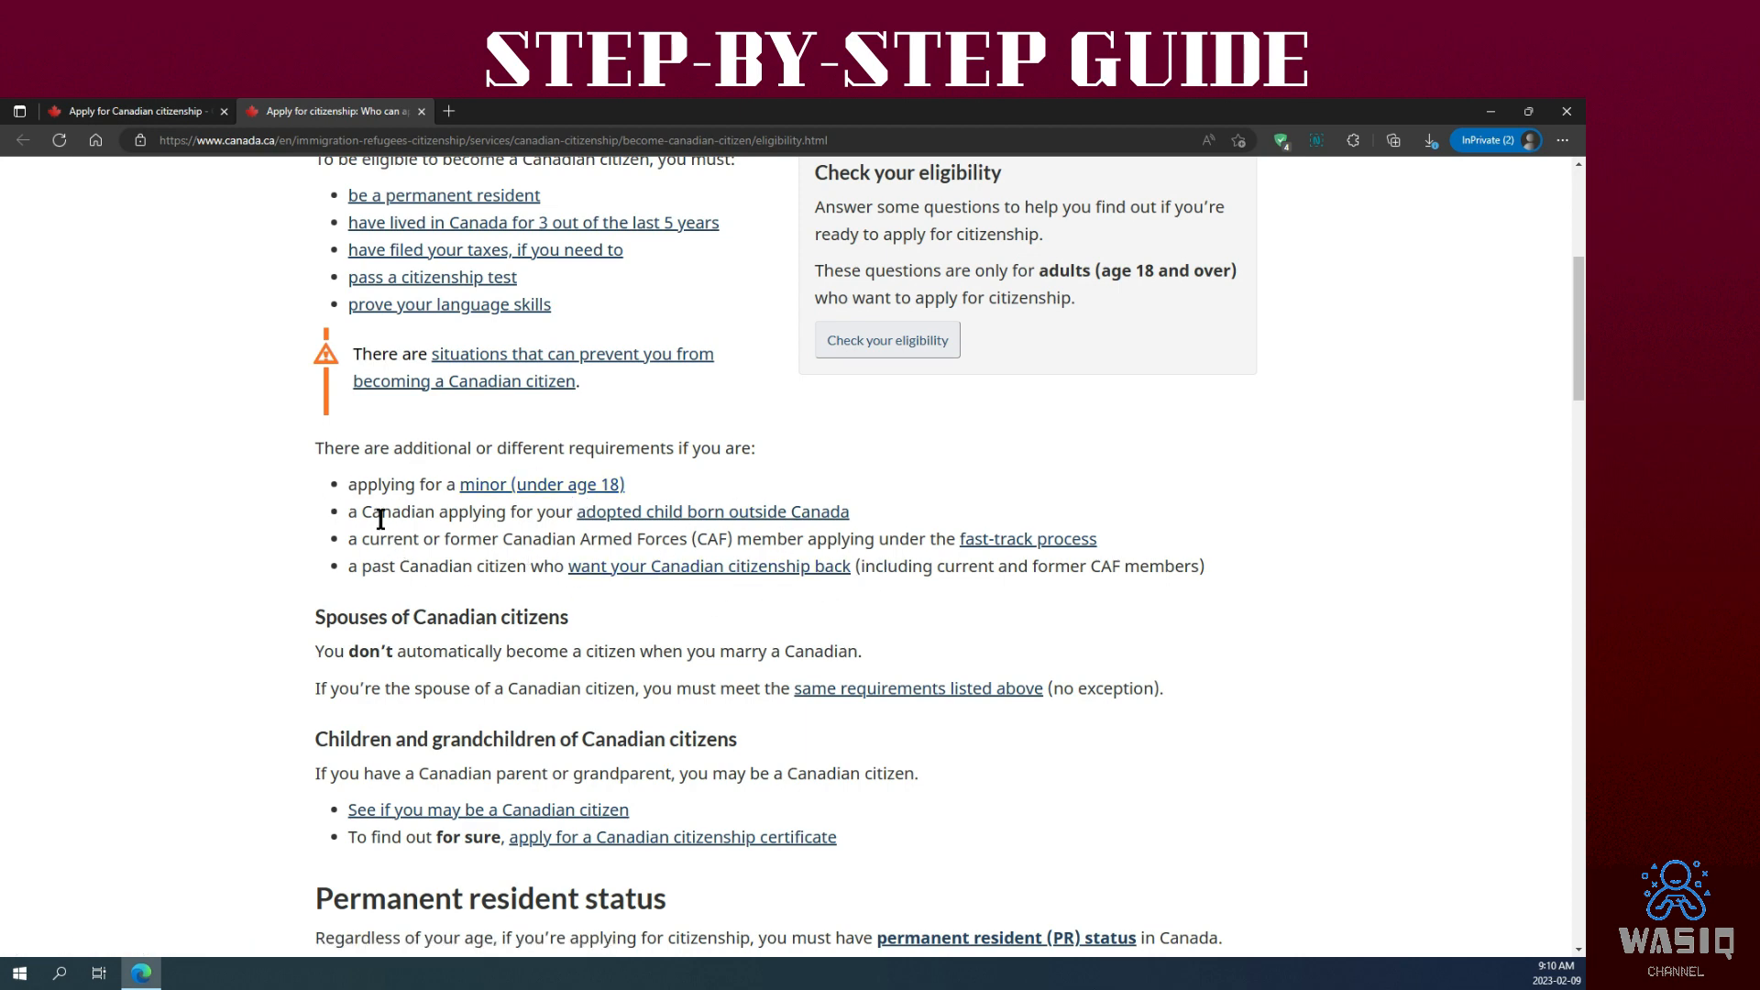
{"action": "left_click_drag", "start_coordinate": [1581, 387], "coordinate": [1583, 489]}
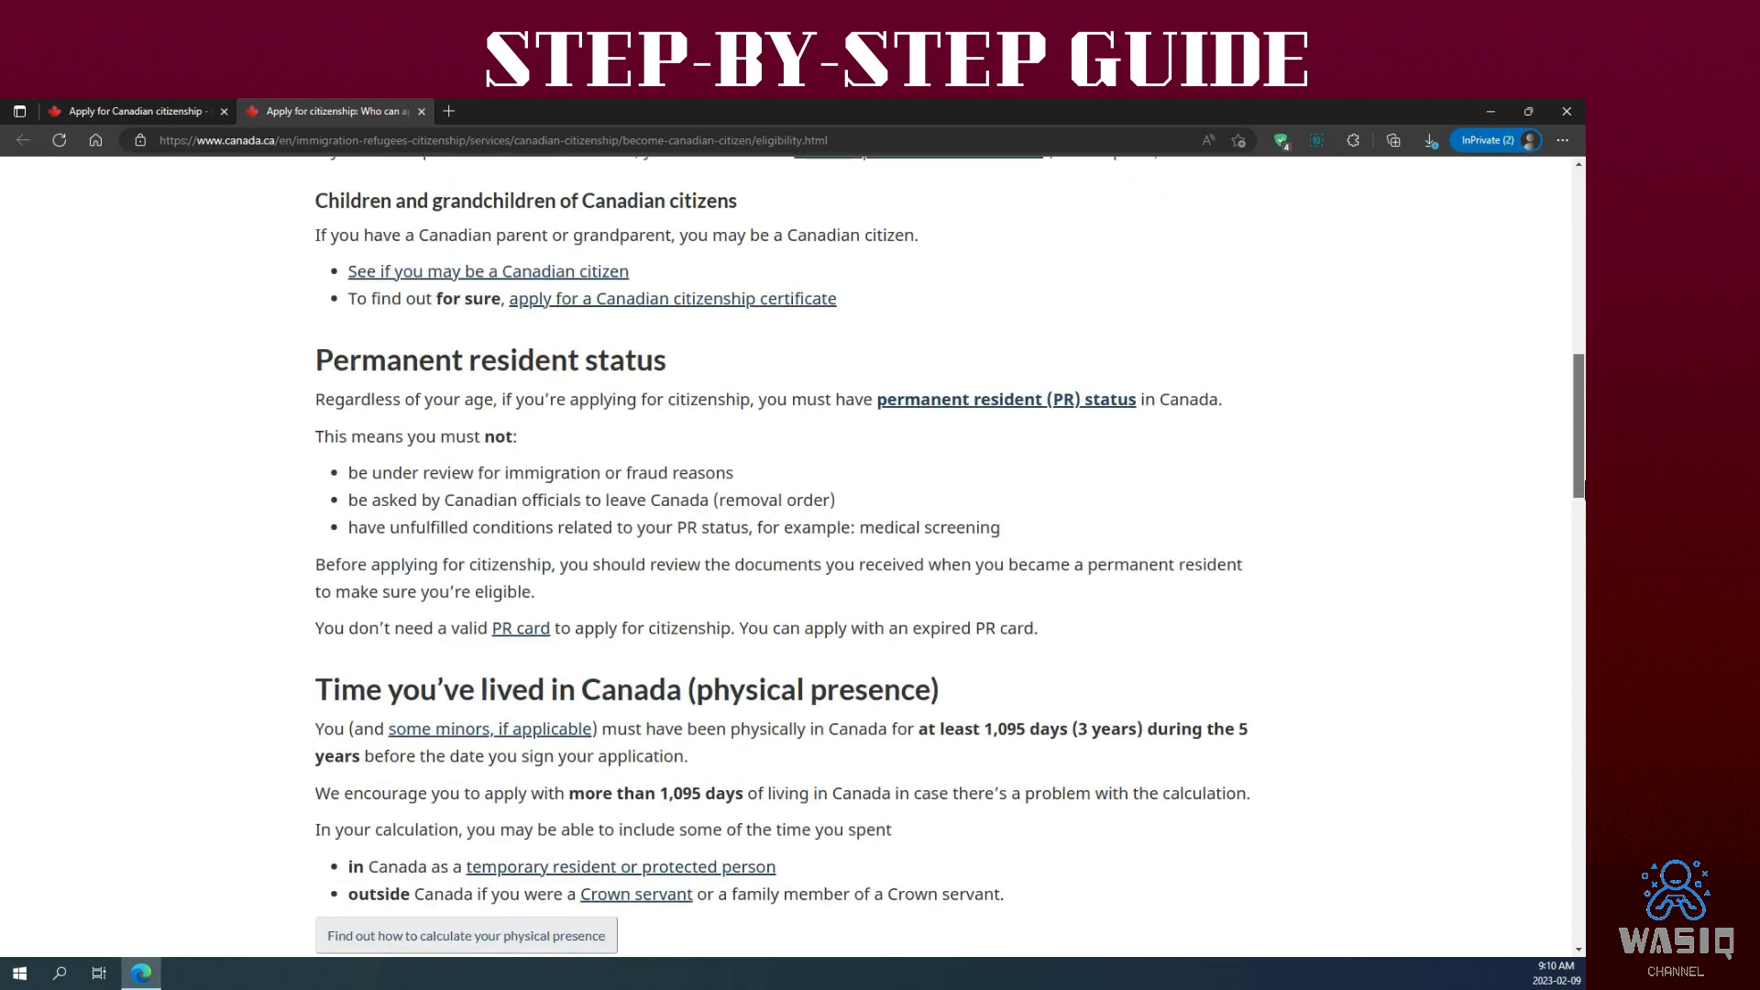
{"action": "left_click_drag", "start_coordinate": [1583, 489], "coordinate": [1583, 291]}
{"action": "left_click", "coordinate": [149, 111]}
Scroll to the Apply section and highlight the $630 adult and $100 minor fees.
{"action": "left_click_drag", "start_coordinate": [1578, 431], "coordinate": [1579, 561]}
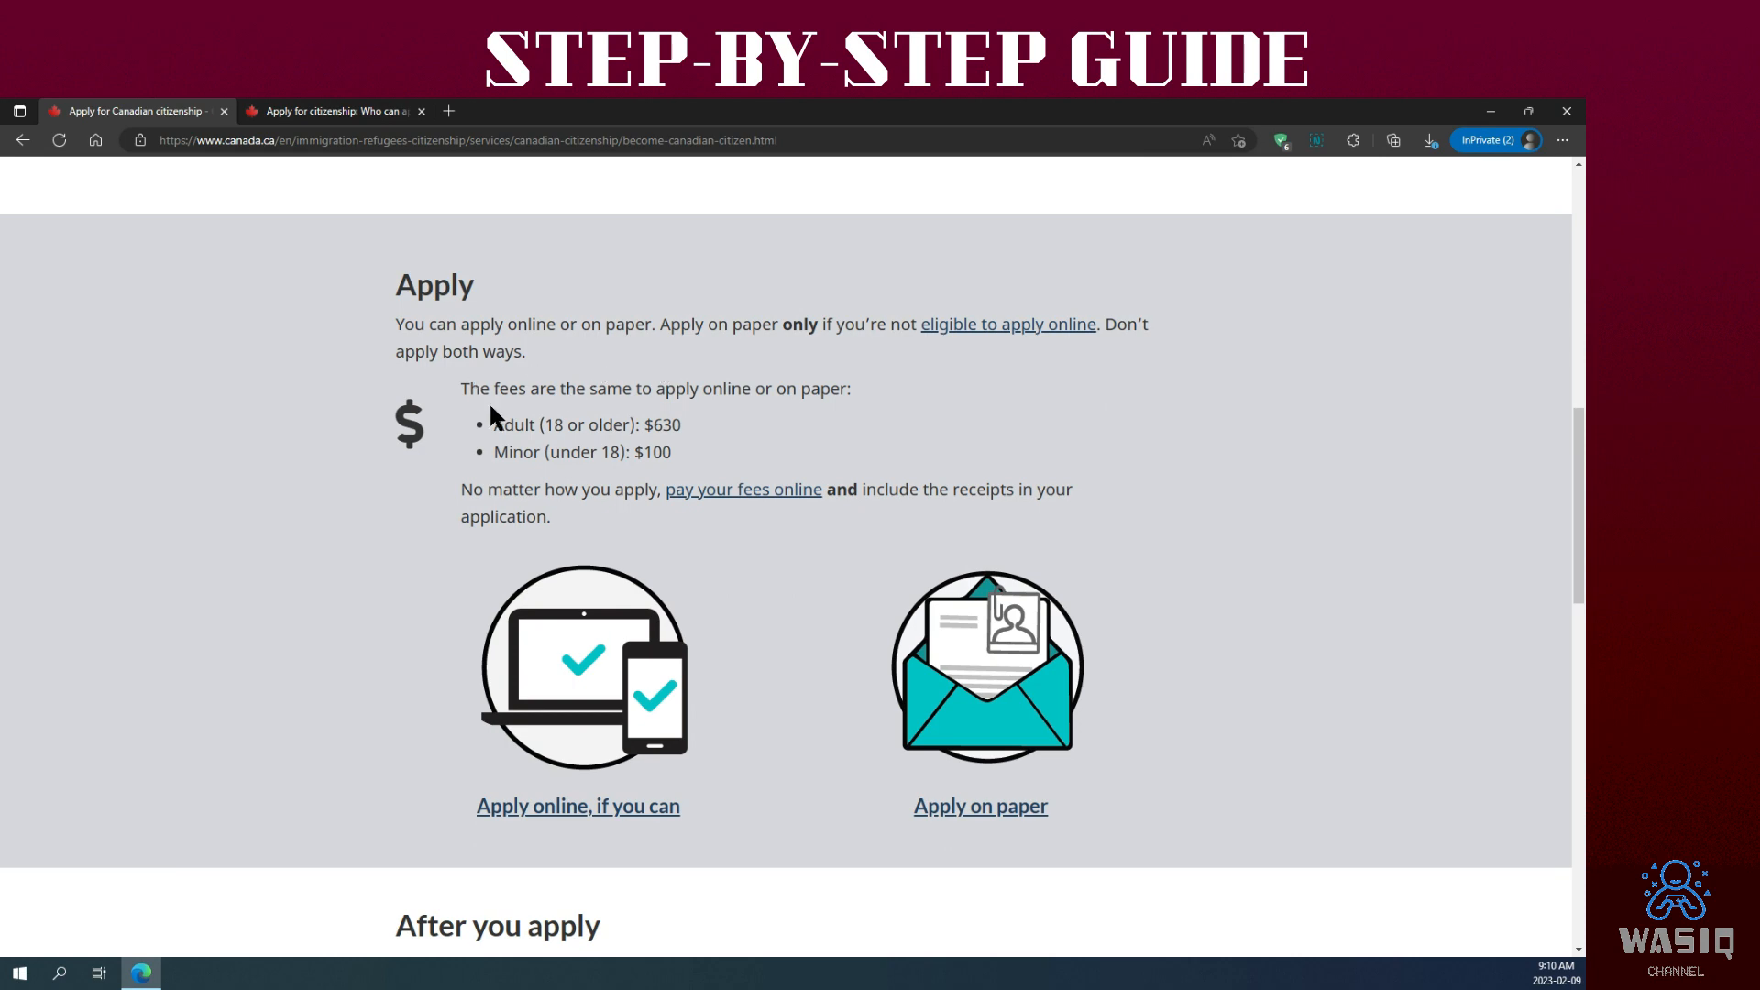
{"action": "left_click_drag", "start_coordinate": [674, 425], "coordinate": [653, 422]}
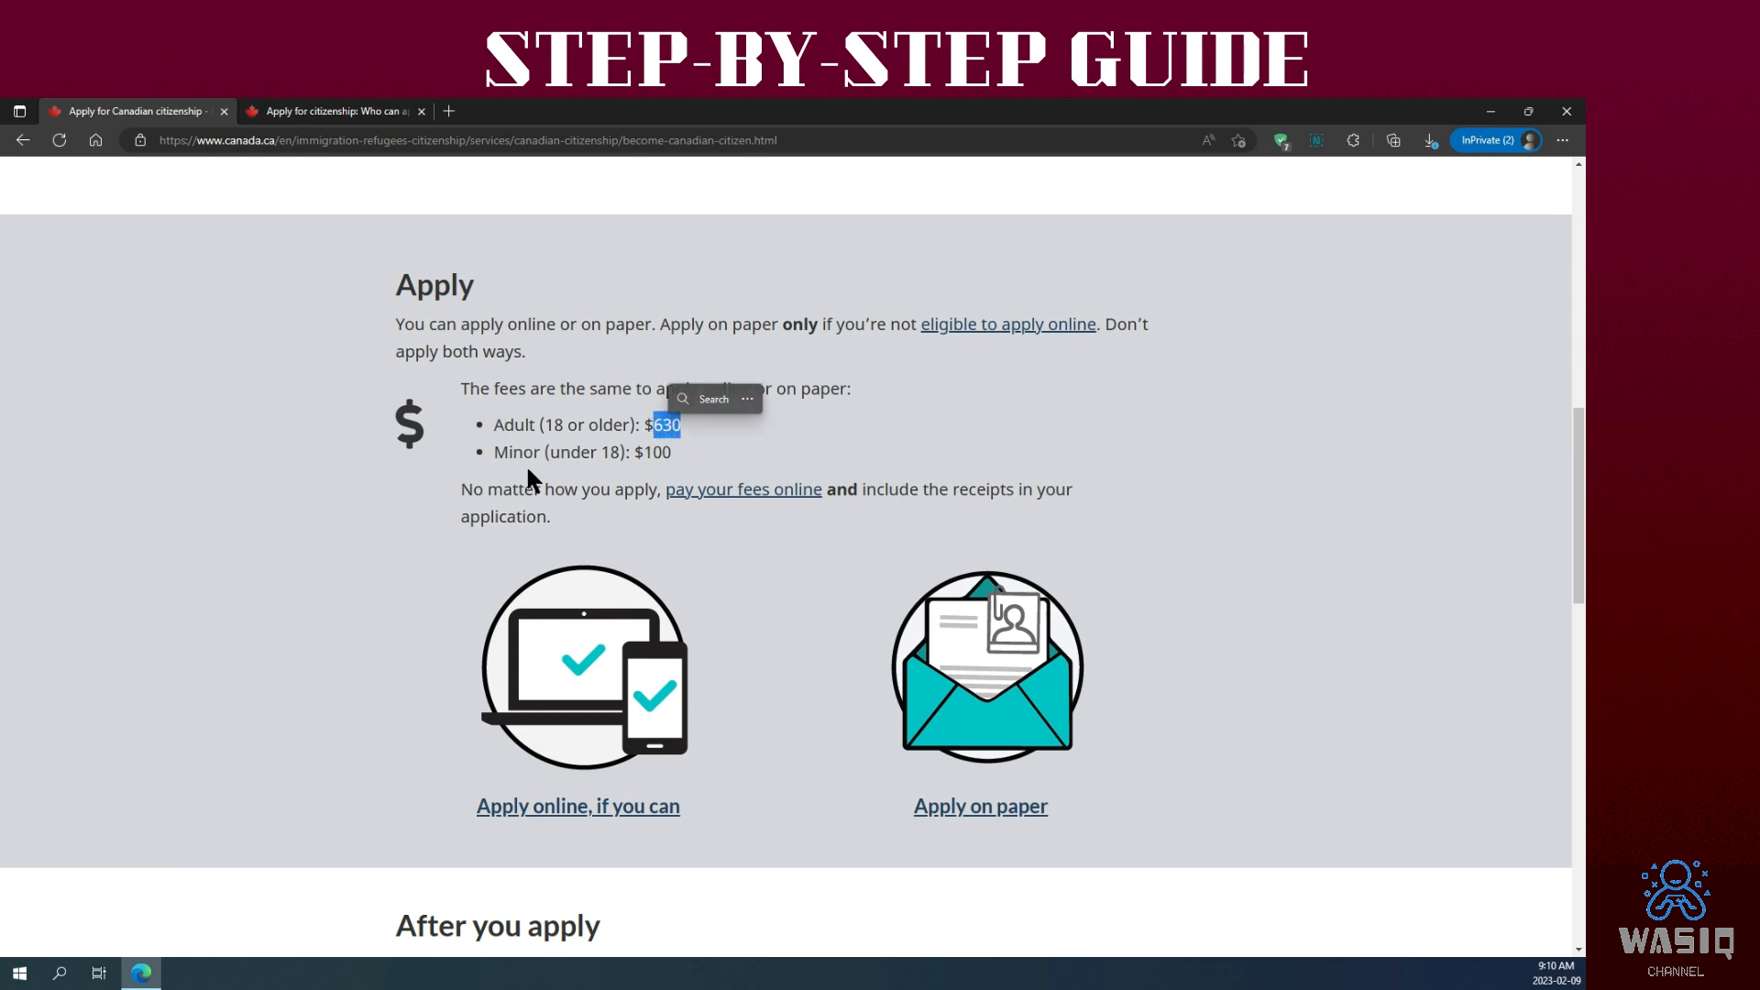
{"action": "left_click_drag", "start_coordinate": [672, 453], "coordinate": [645, 453]}
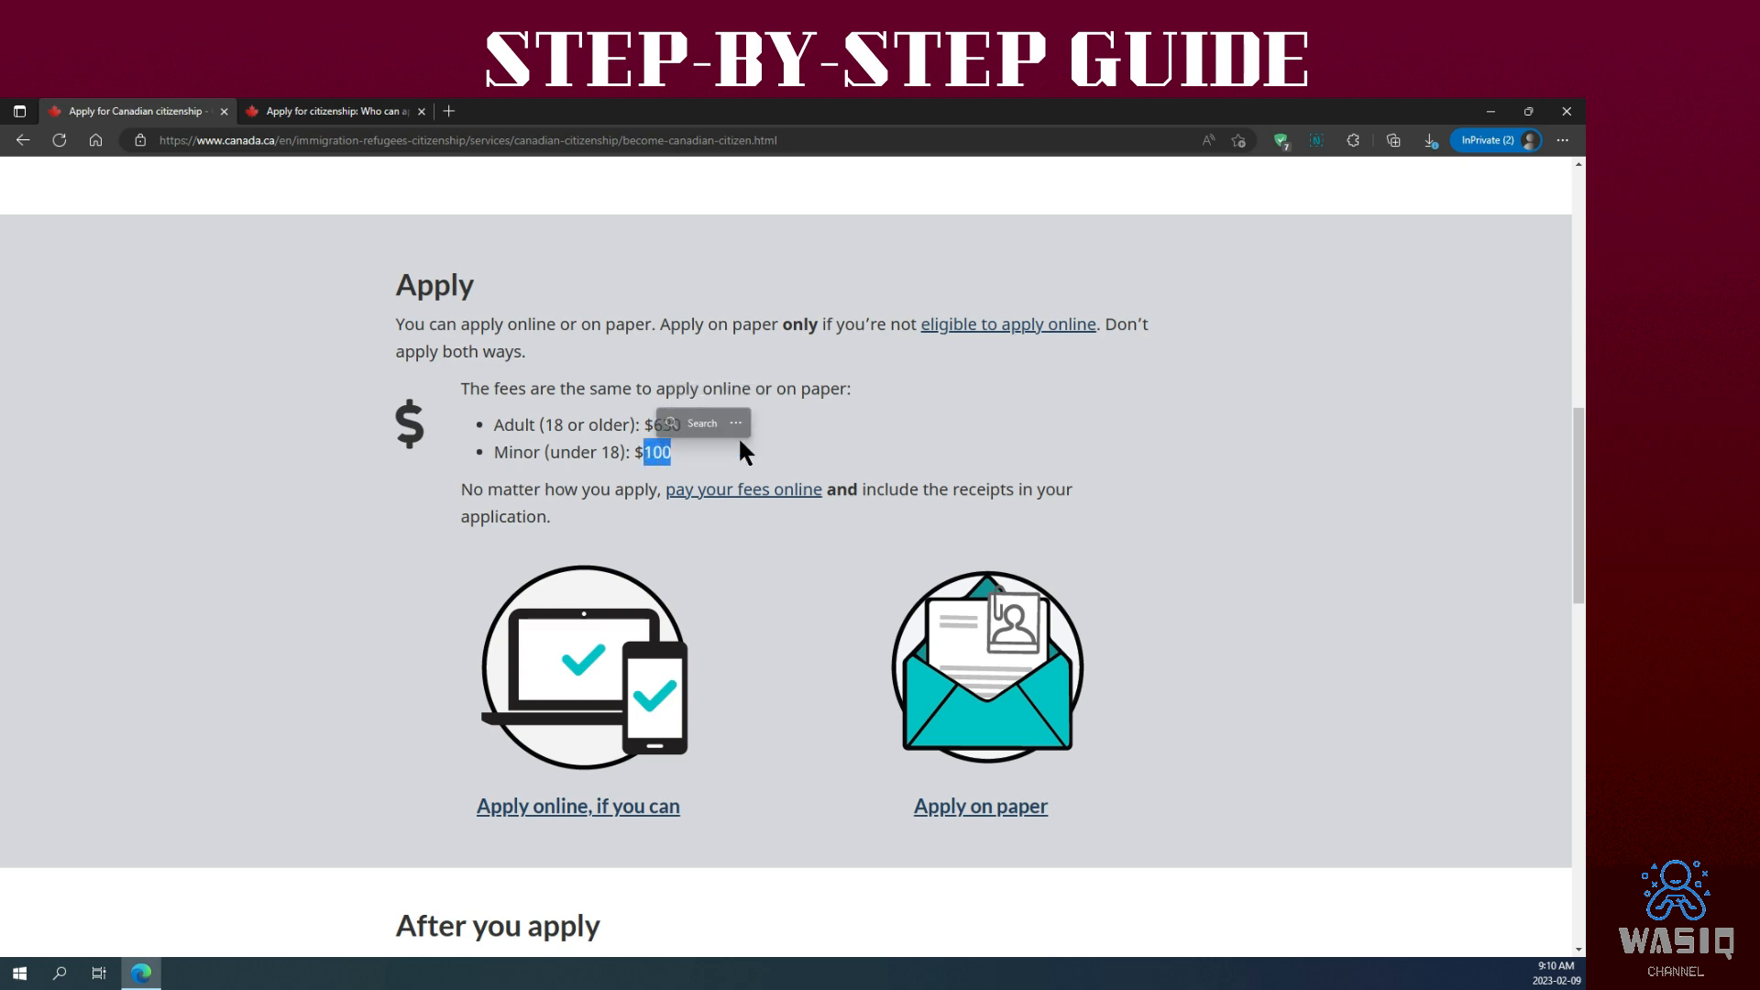
{"action": "left_click_drag", "start_coordinate": [1583, 446], "coordinate": [1584, 445]}
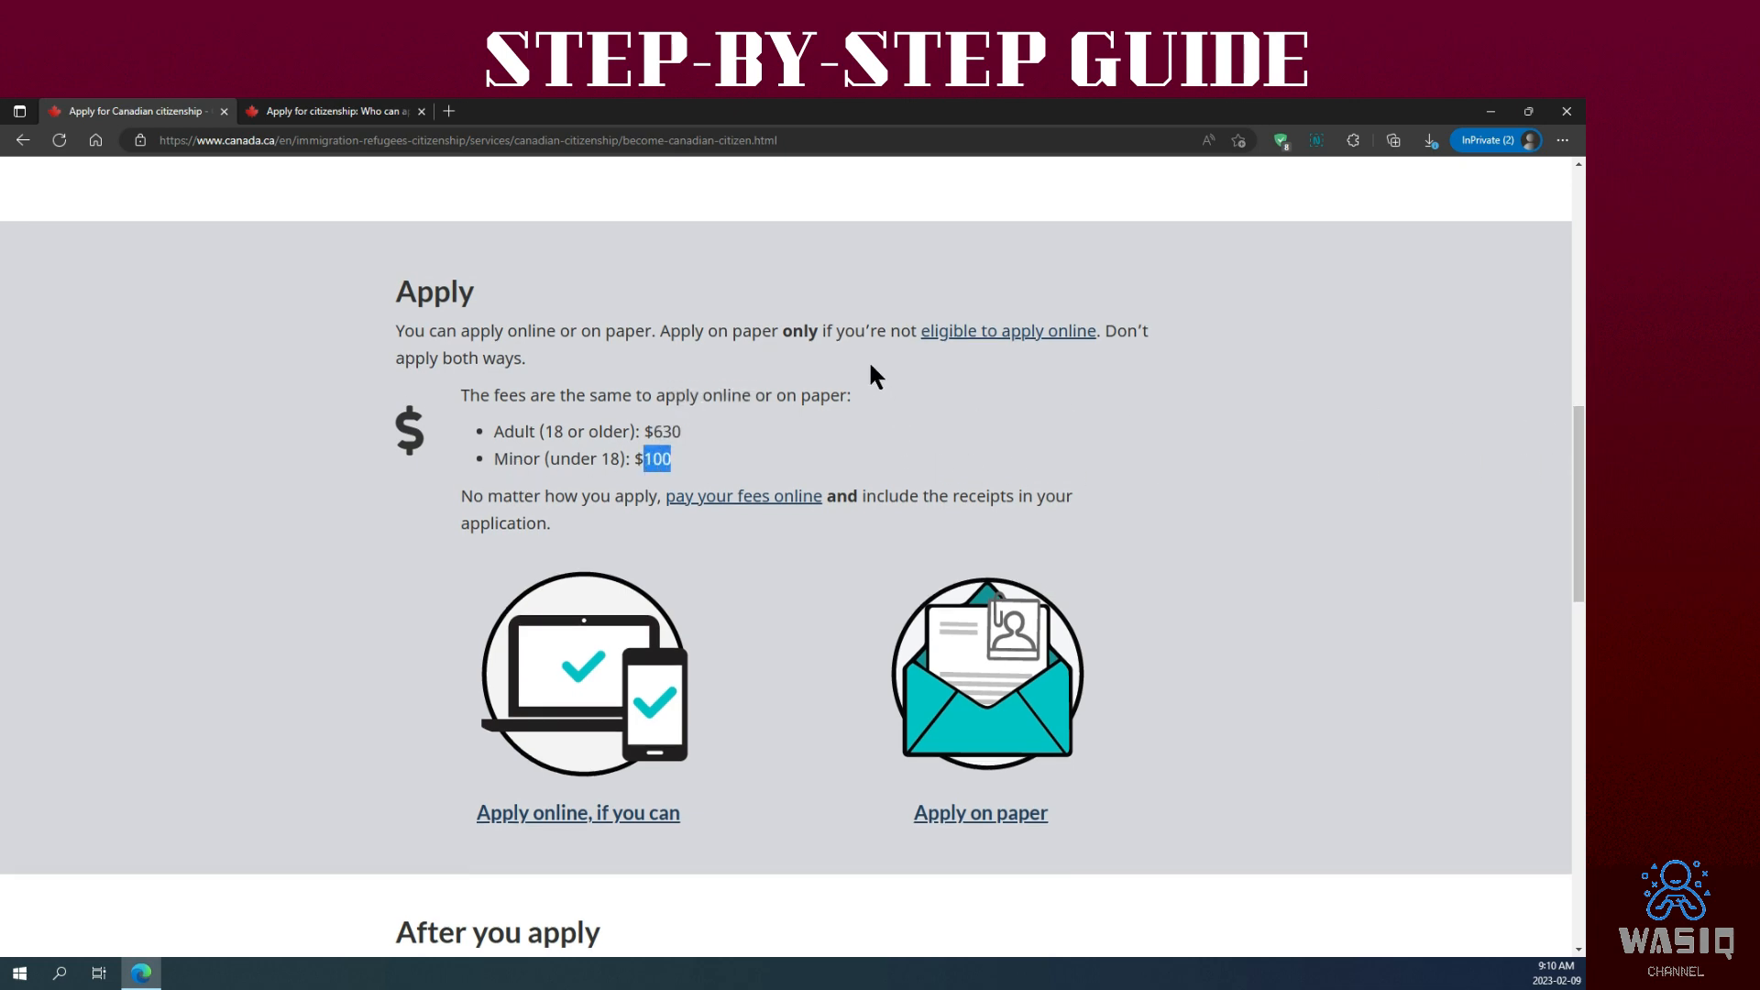
Open 'pay your fees online' in a new tab and scroll to the Step 3 fee options.
{"action": "right_click", "coordinate": [787, 491]}
{"action": "left_click", "coordinate": [770, 506]}
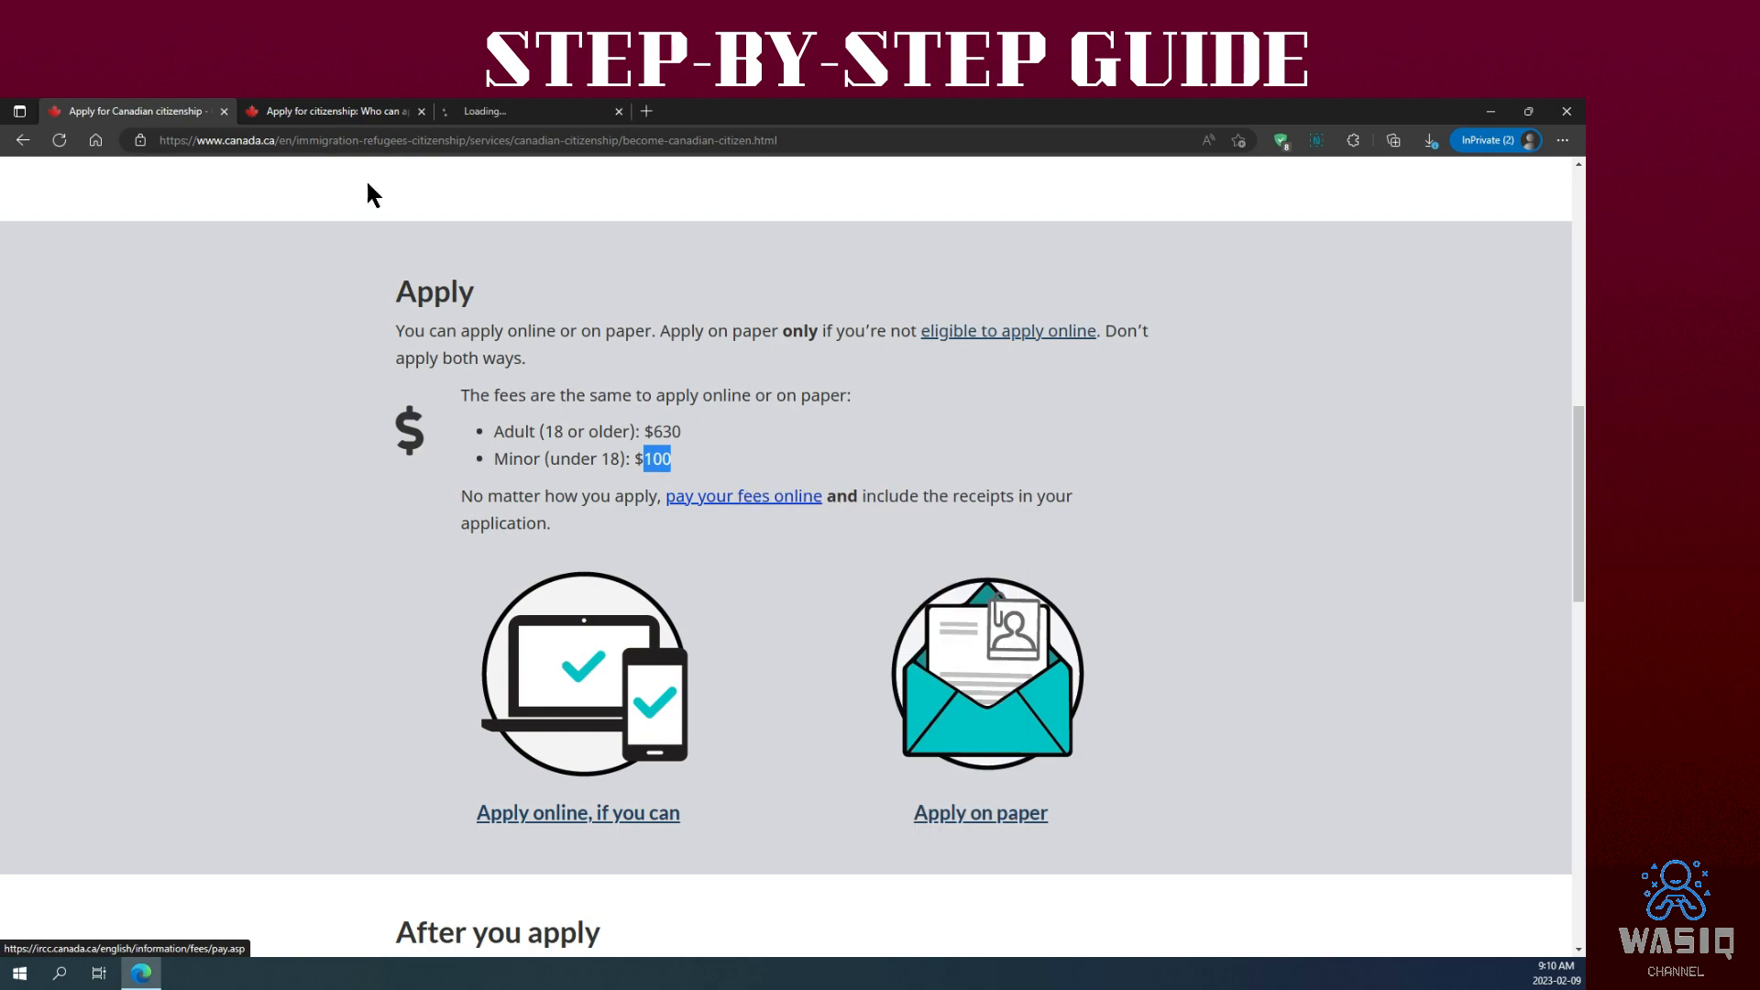
{"action": "left_click", "coordinate": [328, 111]}
{"action": "left_click_drag", "start_coordinate": [1583, 285], "coordinate": [1584, 485]}
{"action": "scroll", "coordinate": [1162, 651], "scroll_direction": "down", "scroll_amount": 10}
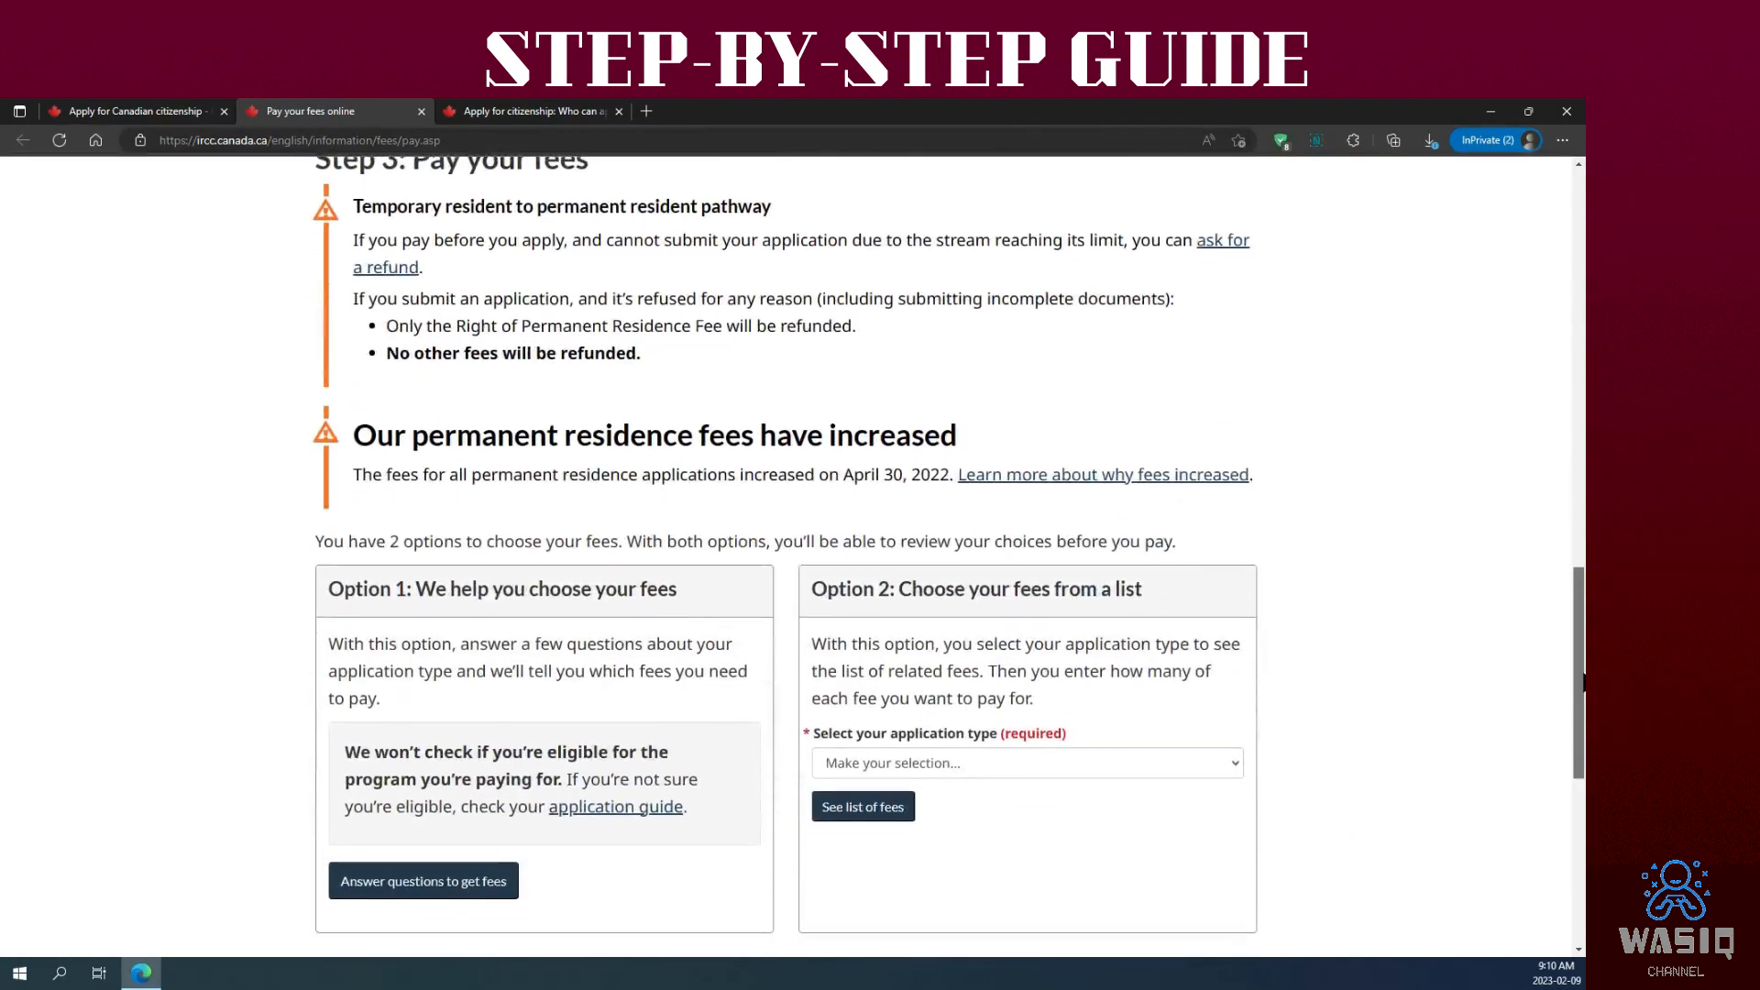
Choose Citizenship, order 1 Adult (18 and over) fee, and submit to see the $630.00 total.
{"action": "left_click", "coordinate": [961, 673]}
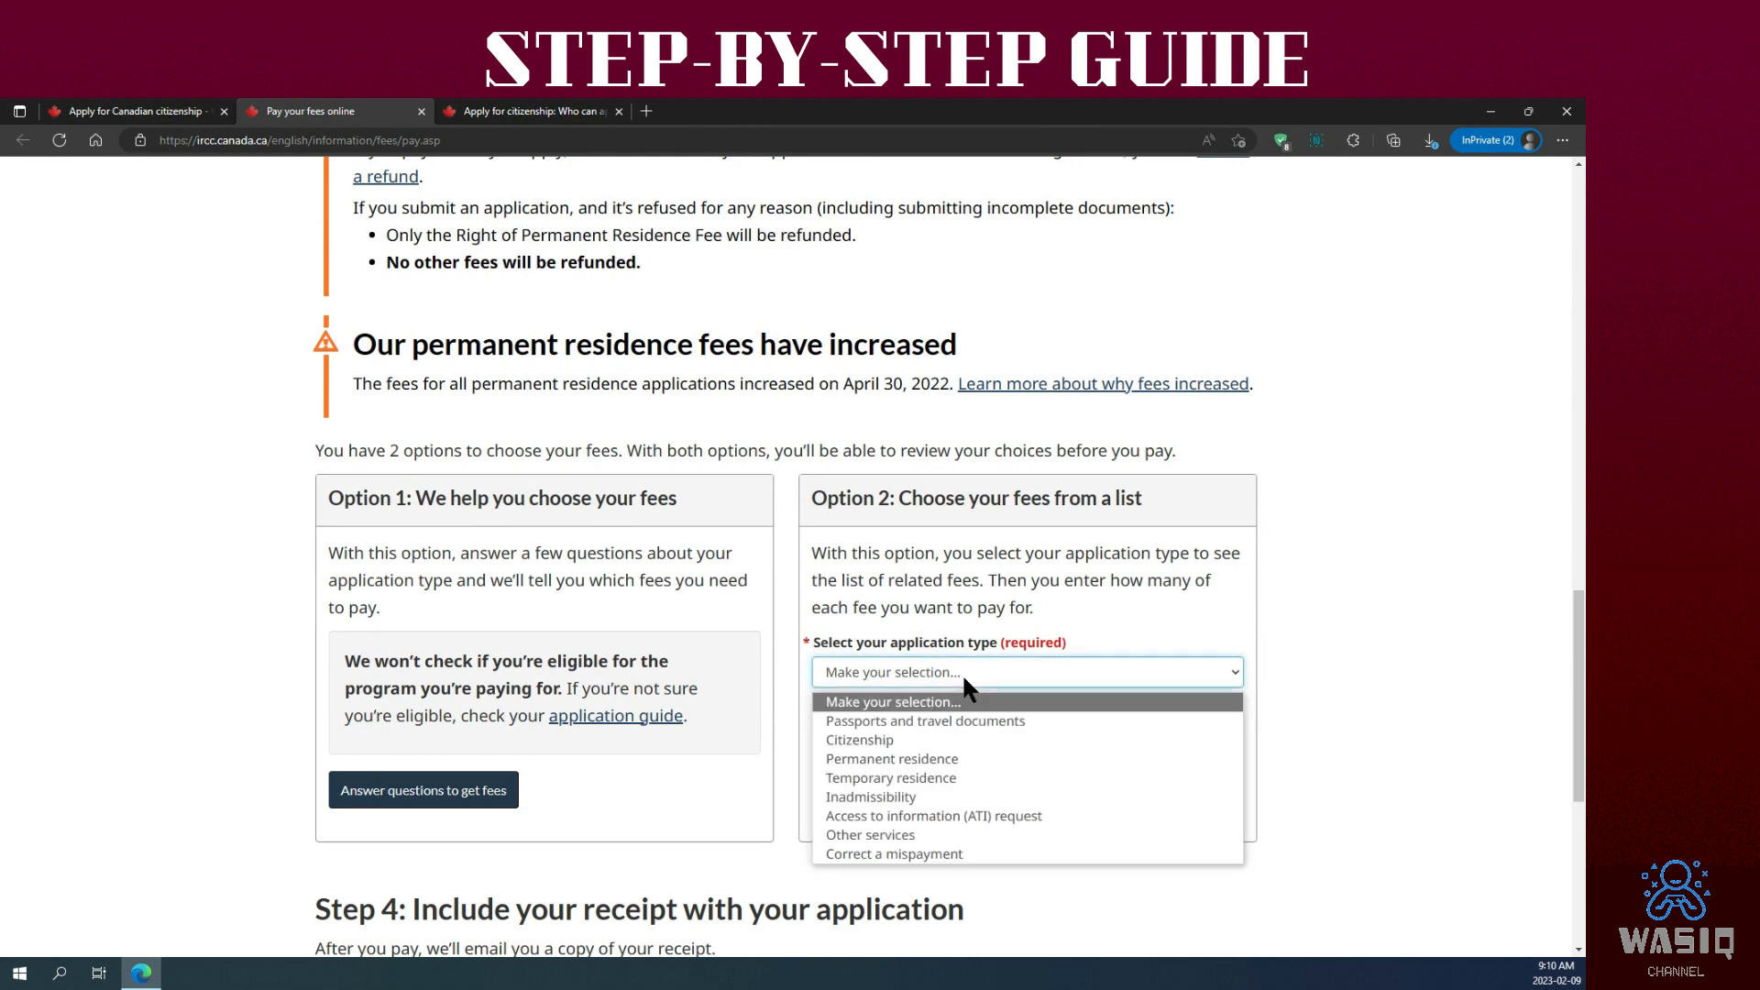
{"action": "left_click", "coordinate": [908, 738]}
{"action": "left_click", "coordinate": [860, 788]}
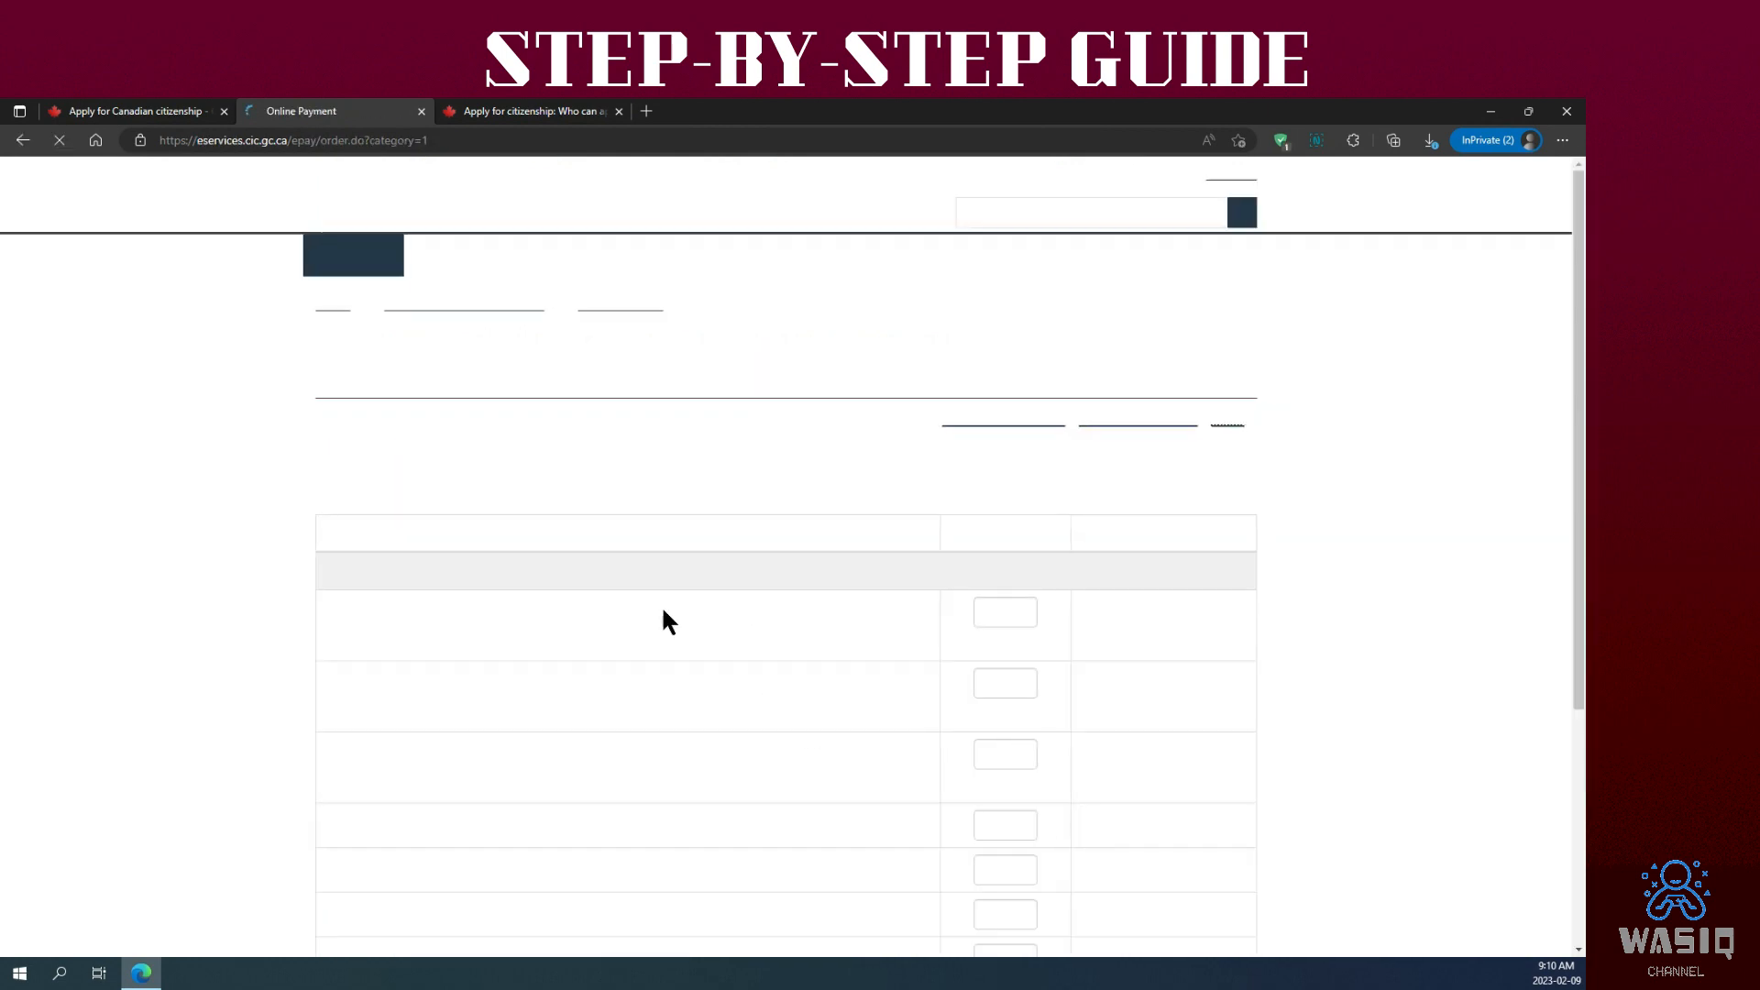
{"action": "left_click_drag", "start_coordinate": [1583, 323], "coordinate": [1584, 406]}
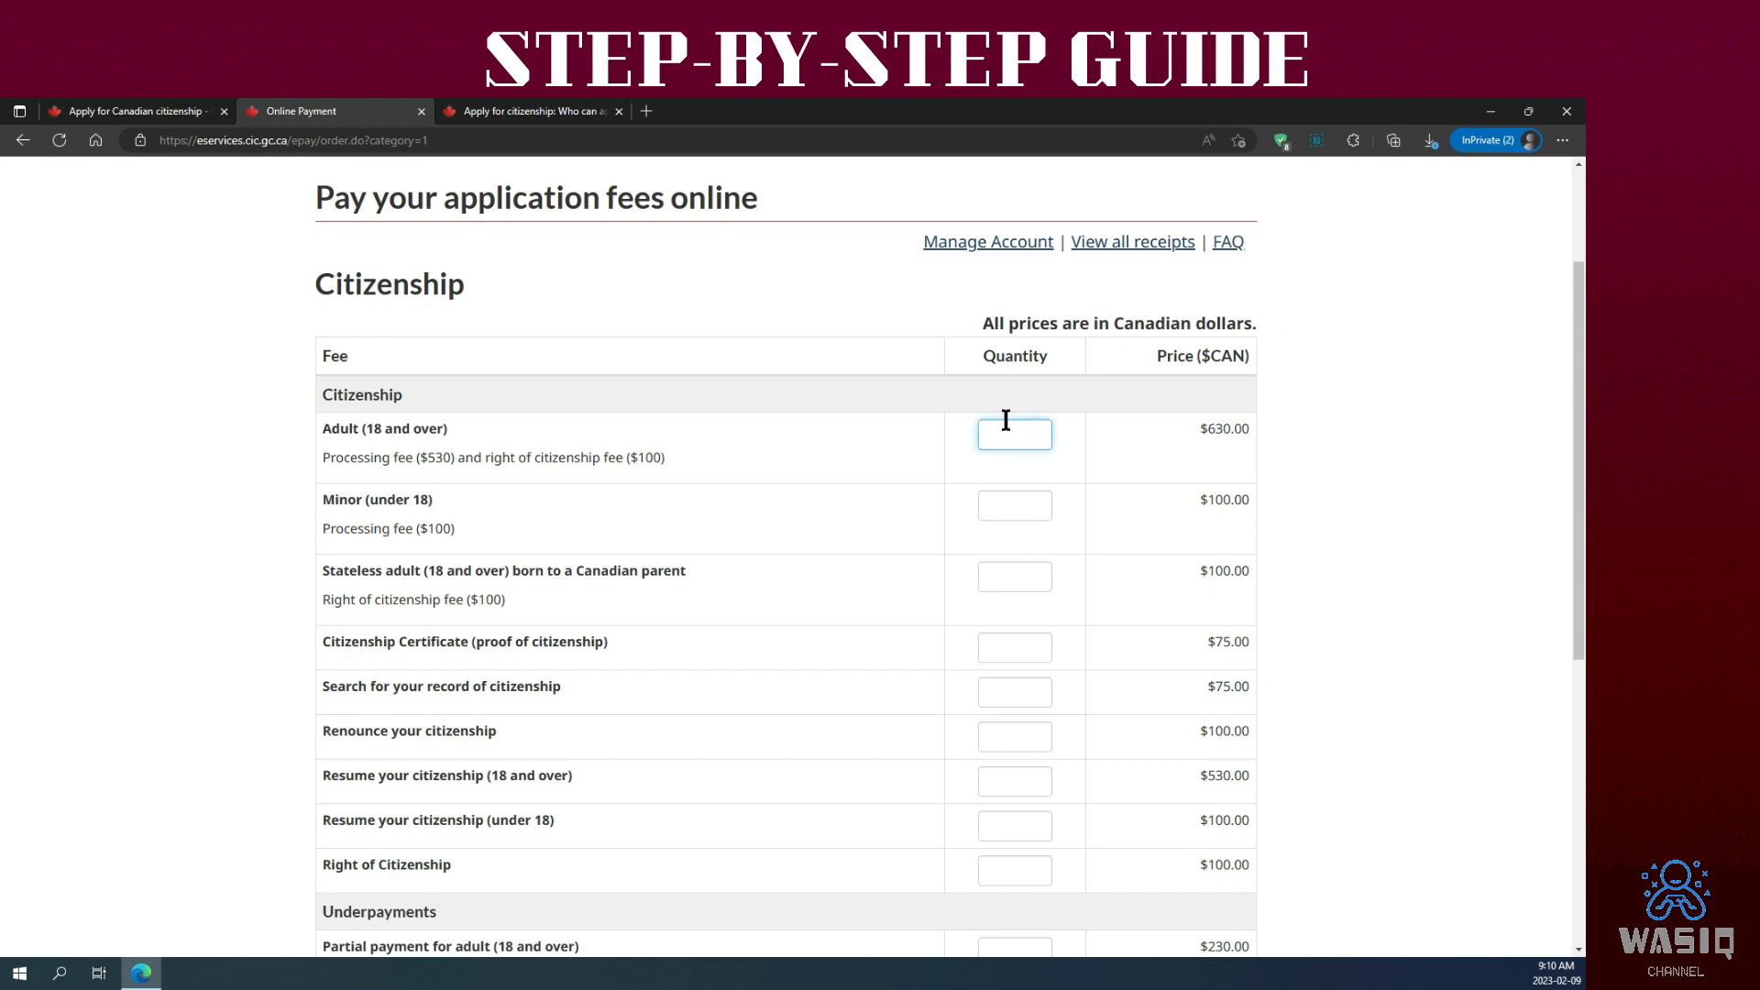
{"action": "type", "text": "1"}
{"action": "scroll", "coordinate": [1482, 587], "scroll_direction": "down", "scroll_amount": 3}
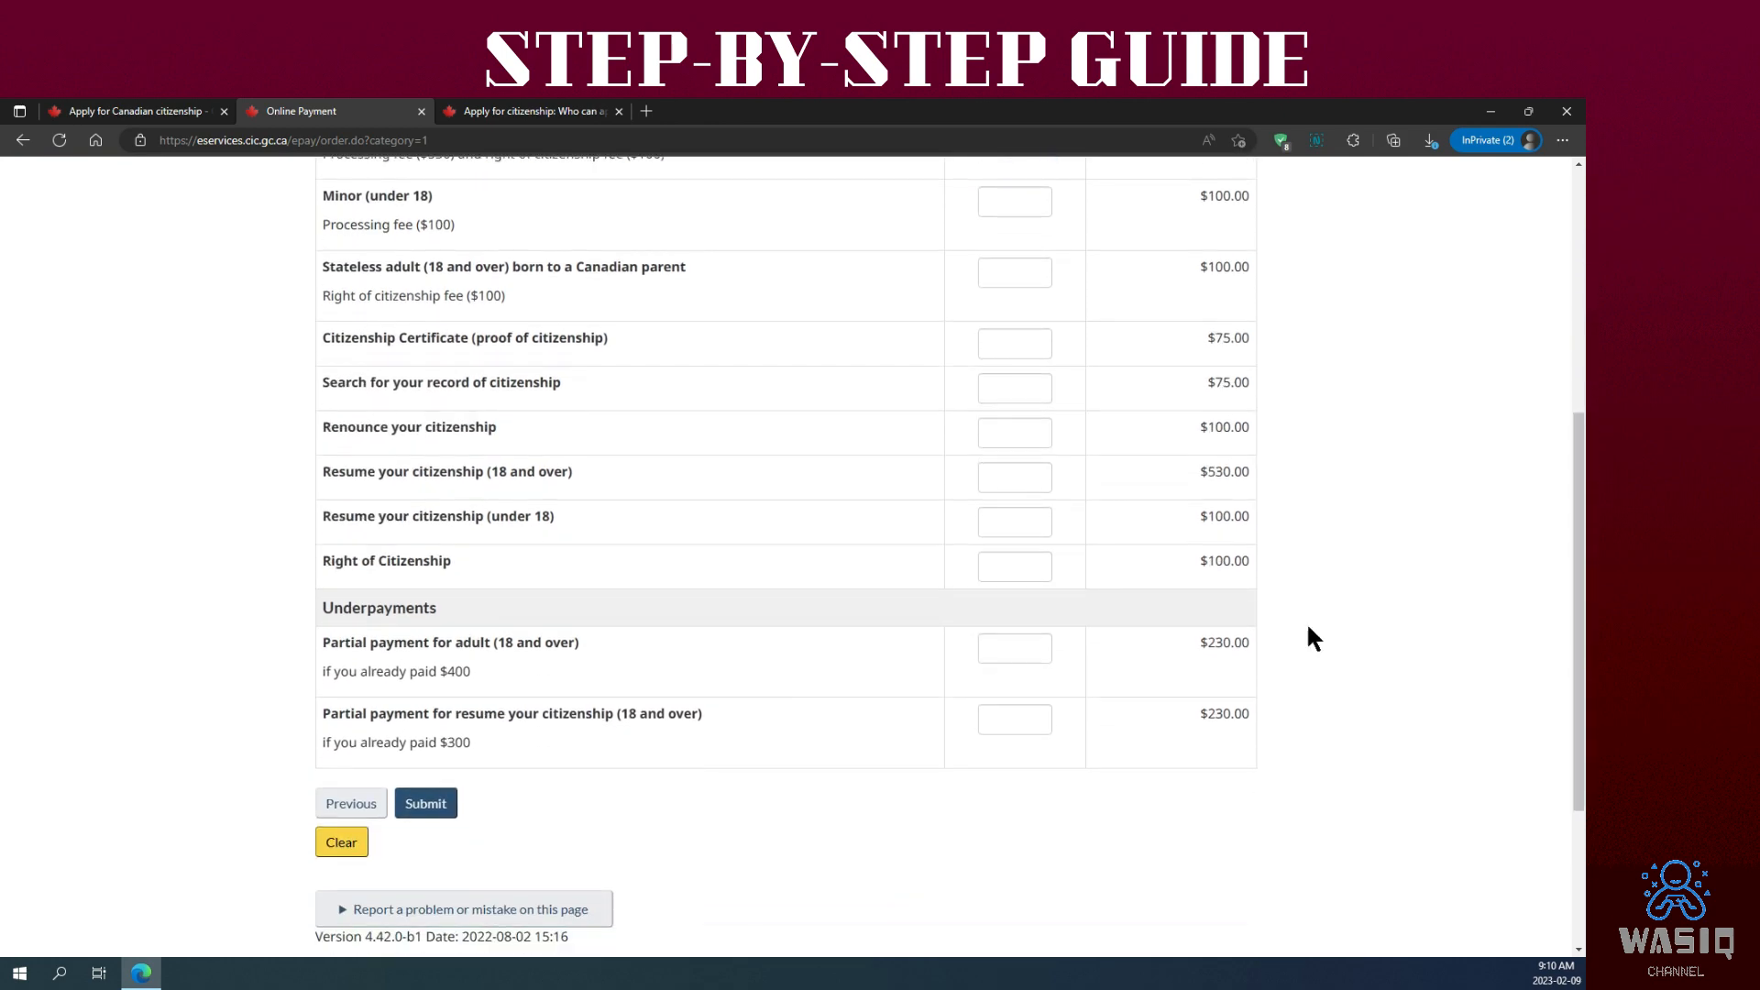
{"action": "left_click", "coordinate": [422, 807]}
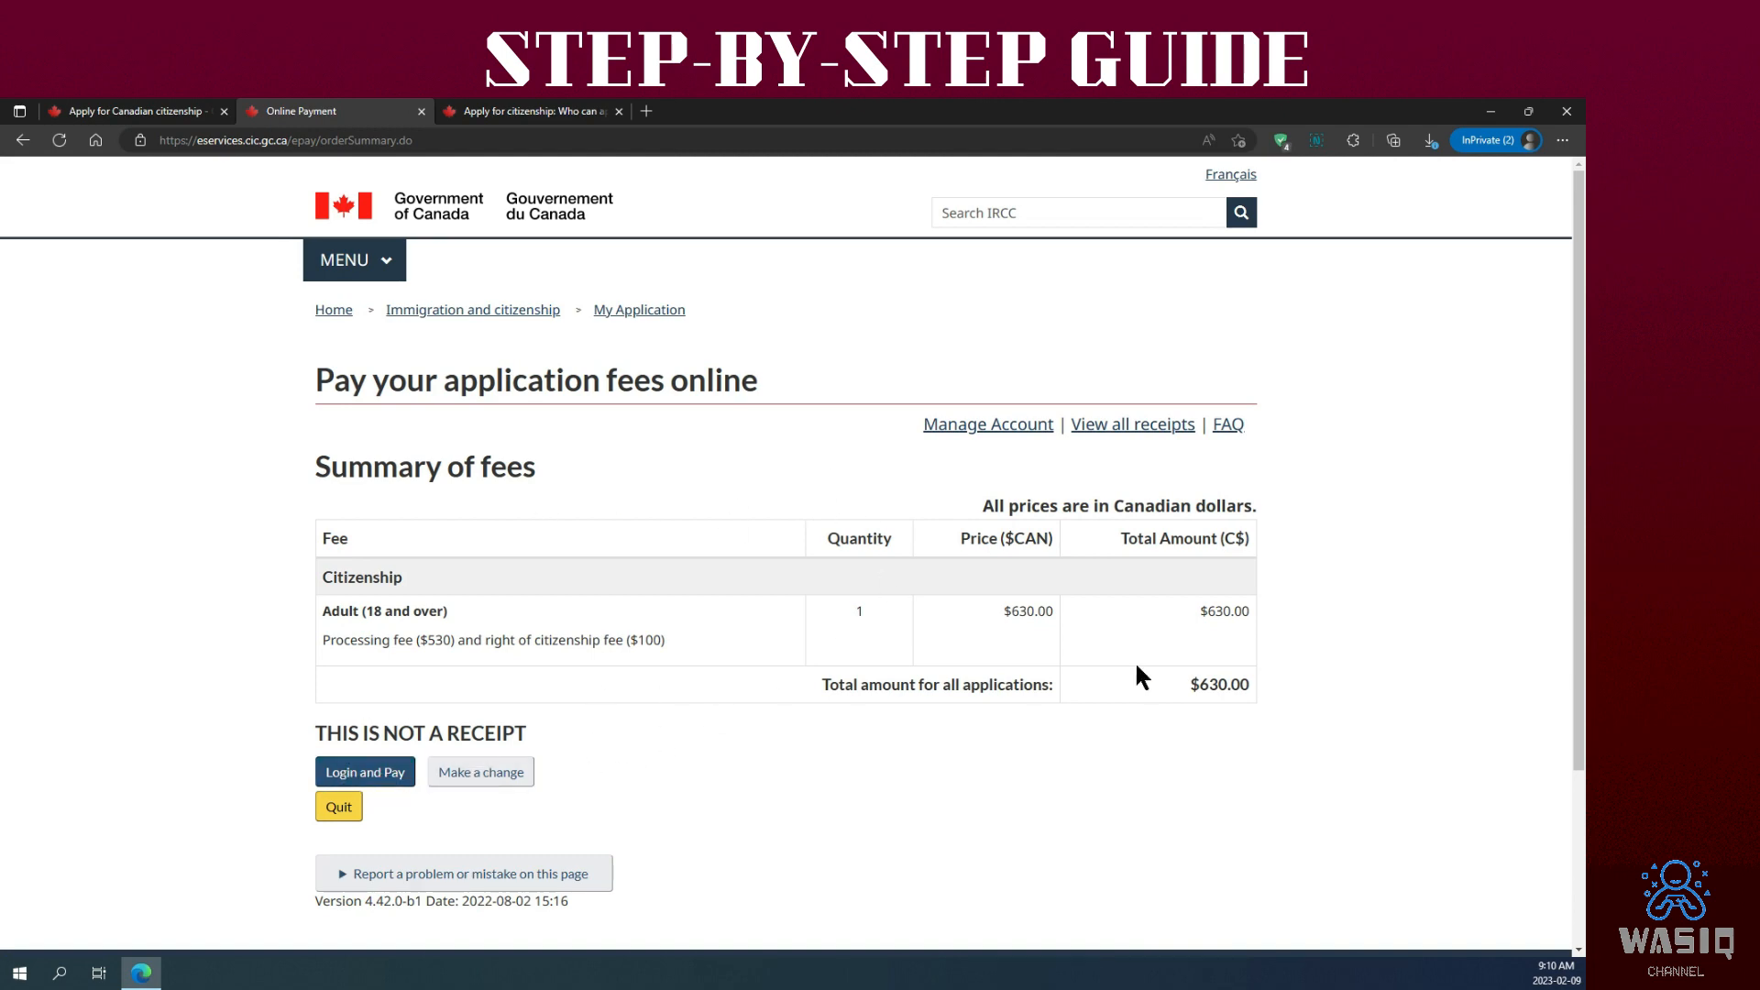
{"action": "left_click_drag", "start_coordinate": [1257, 689], "coordinate": [1179, 689]}
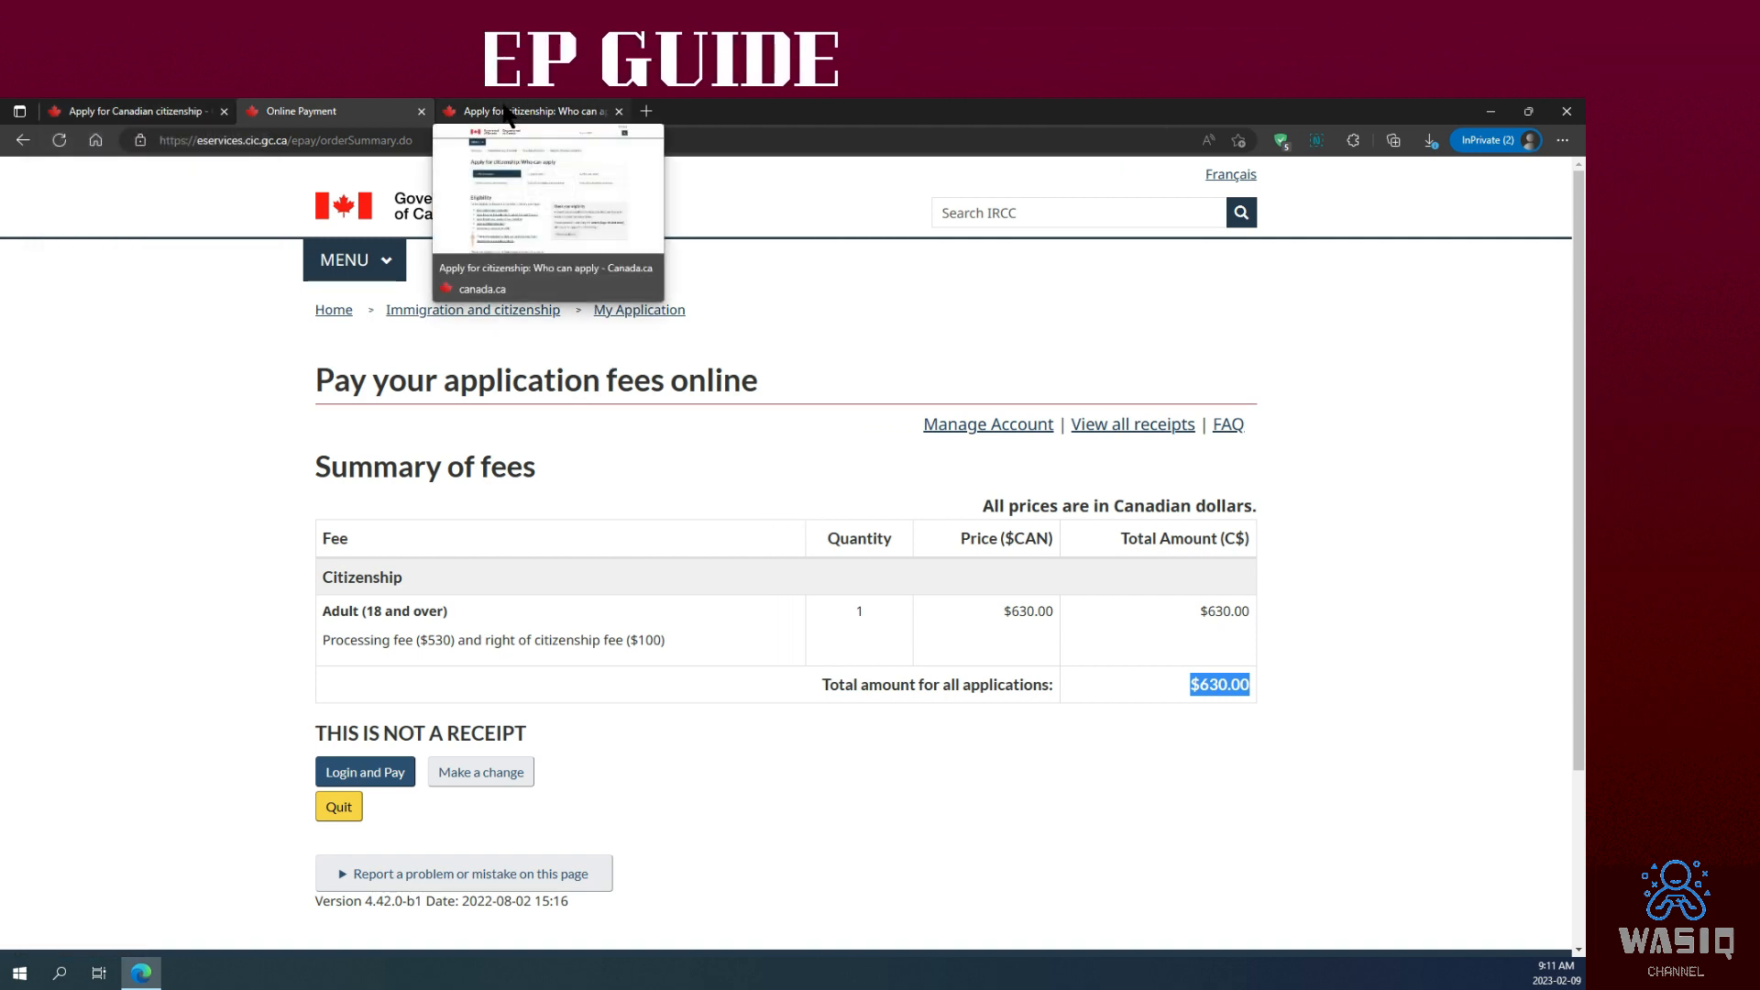
Jump to 'Apply online, if you can', review the e-certificate choice, and expand 'Applications submitted before January 4'.
{"action": "left_click", "coordinate": [467, 107]}
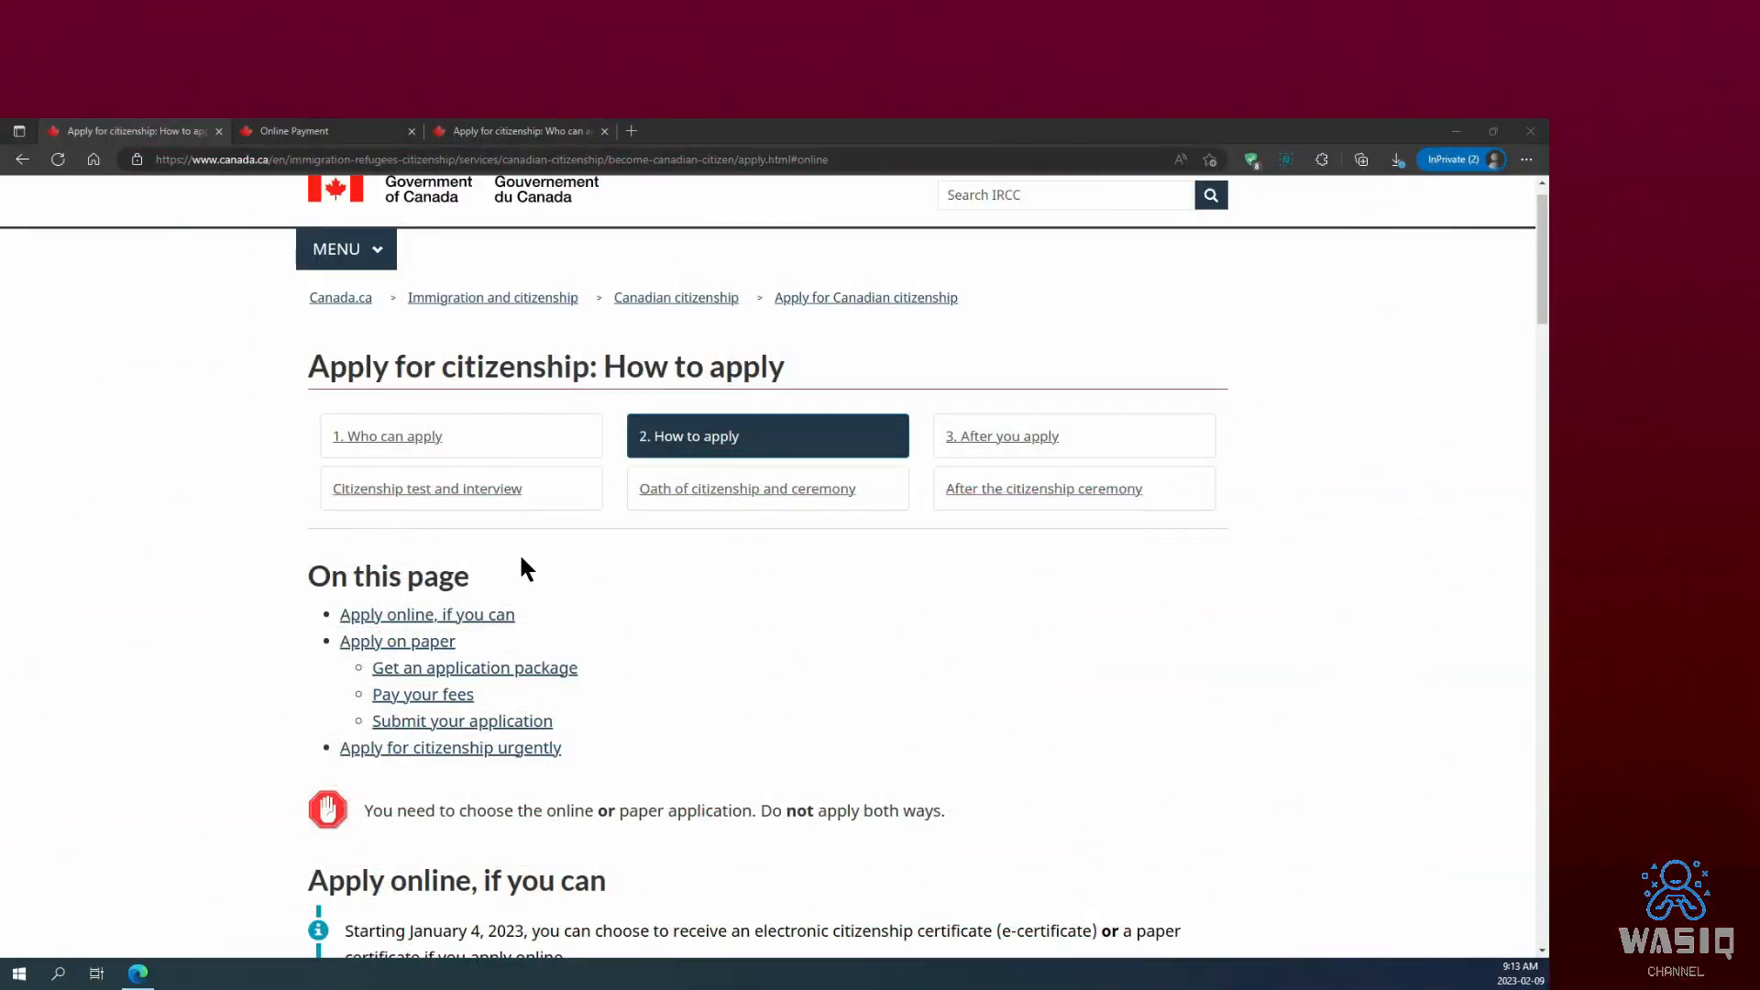
{"action": "left_click", "coordinate": [459, 616]}
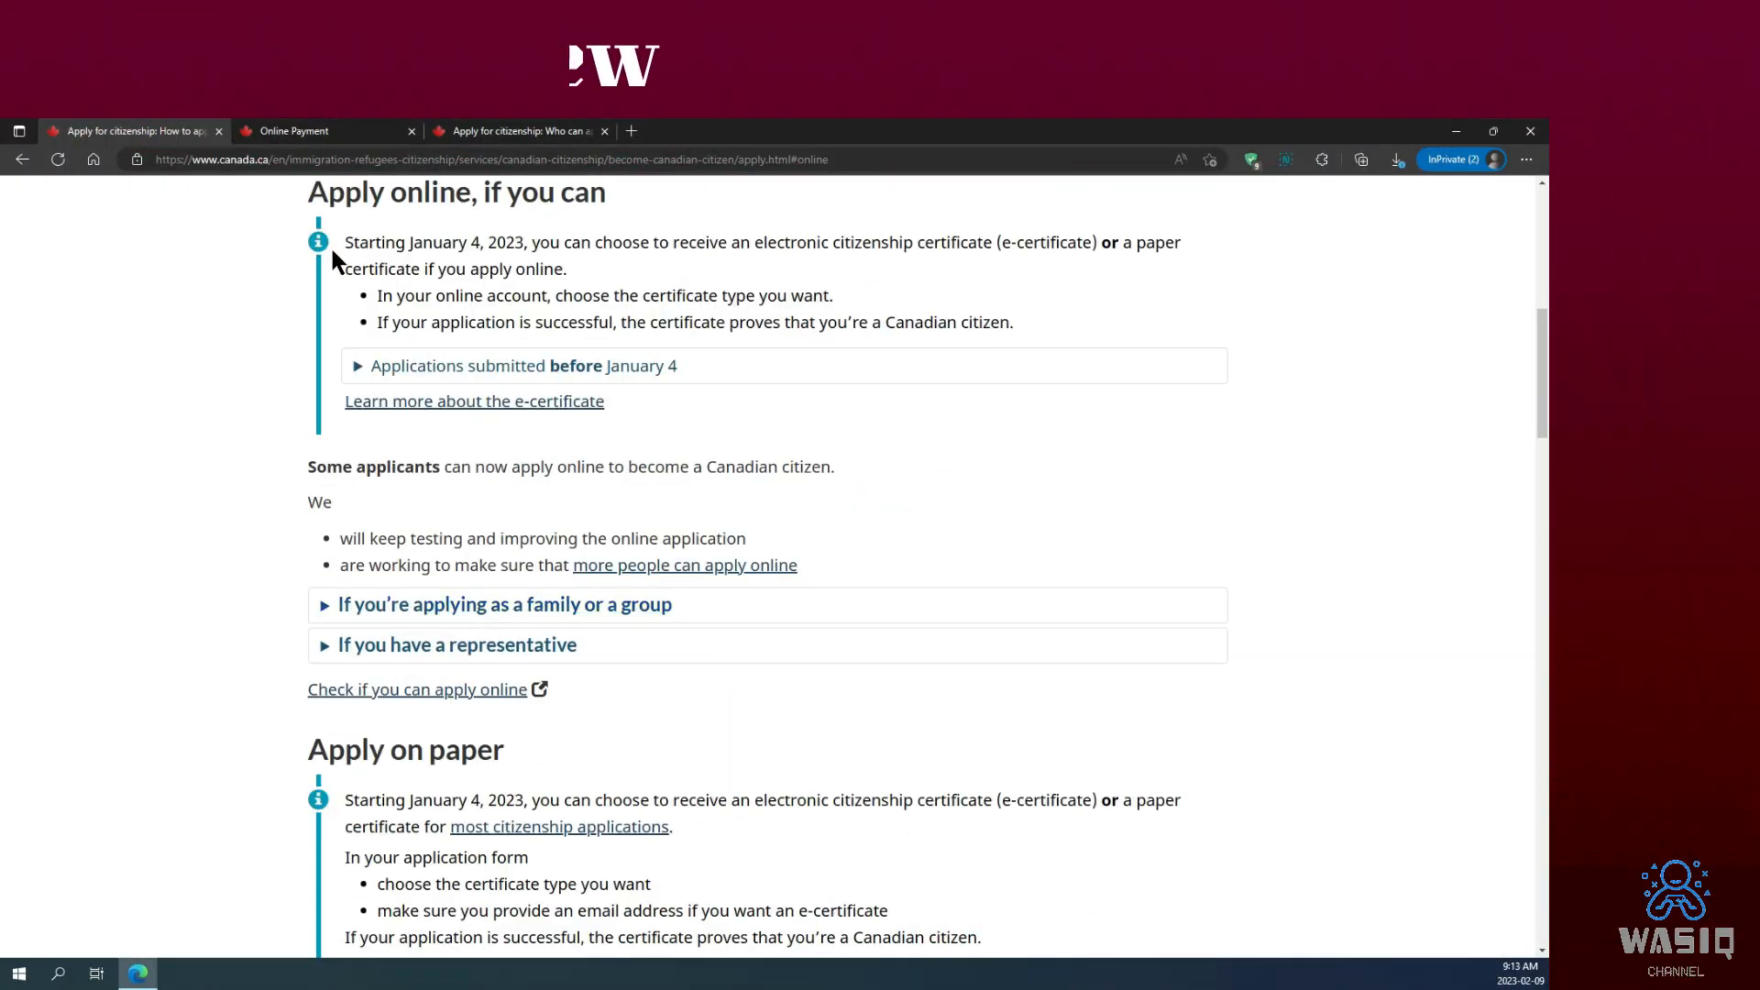
{"action": "left_click_drag", "start_coordinate": [341, 241], "coordinate": [869, 240]}
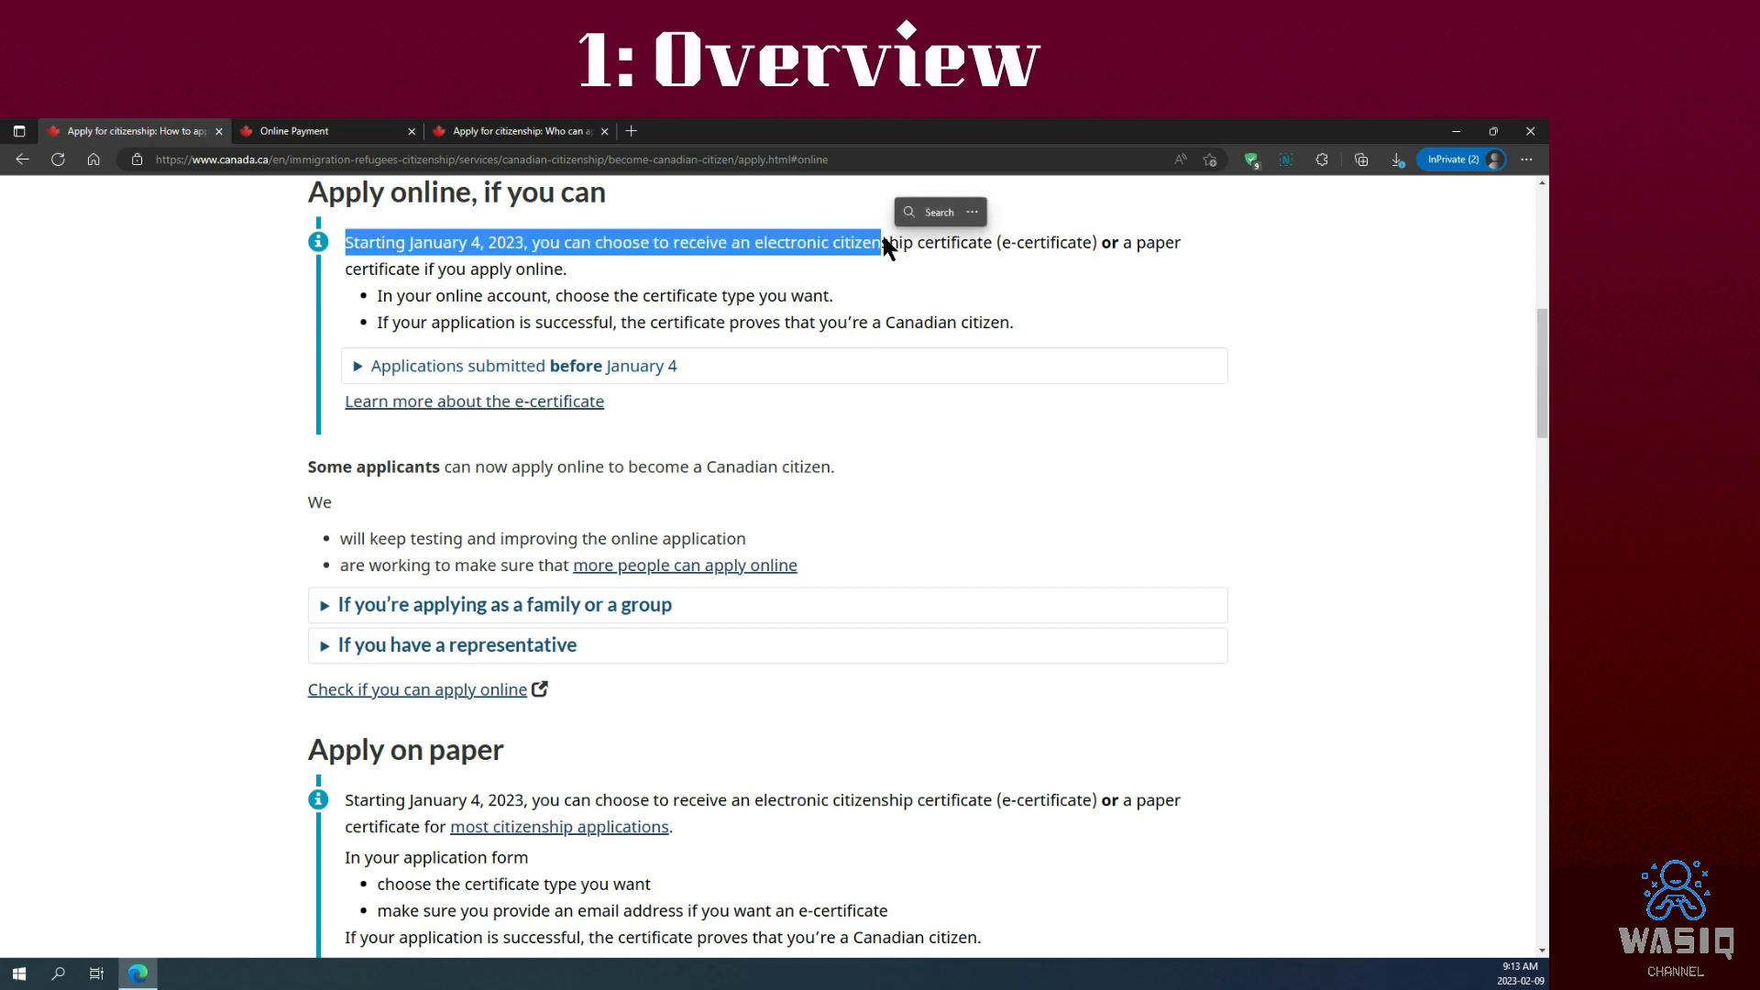
{"action": "left_click", "coordinate": [862, 240]}
{"action": "left_click_drag", "start_coordinate": [751, 244], "coordinate": [423, 263]}
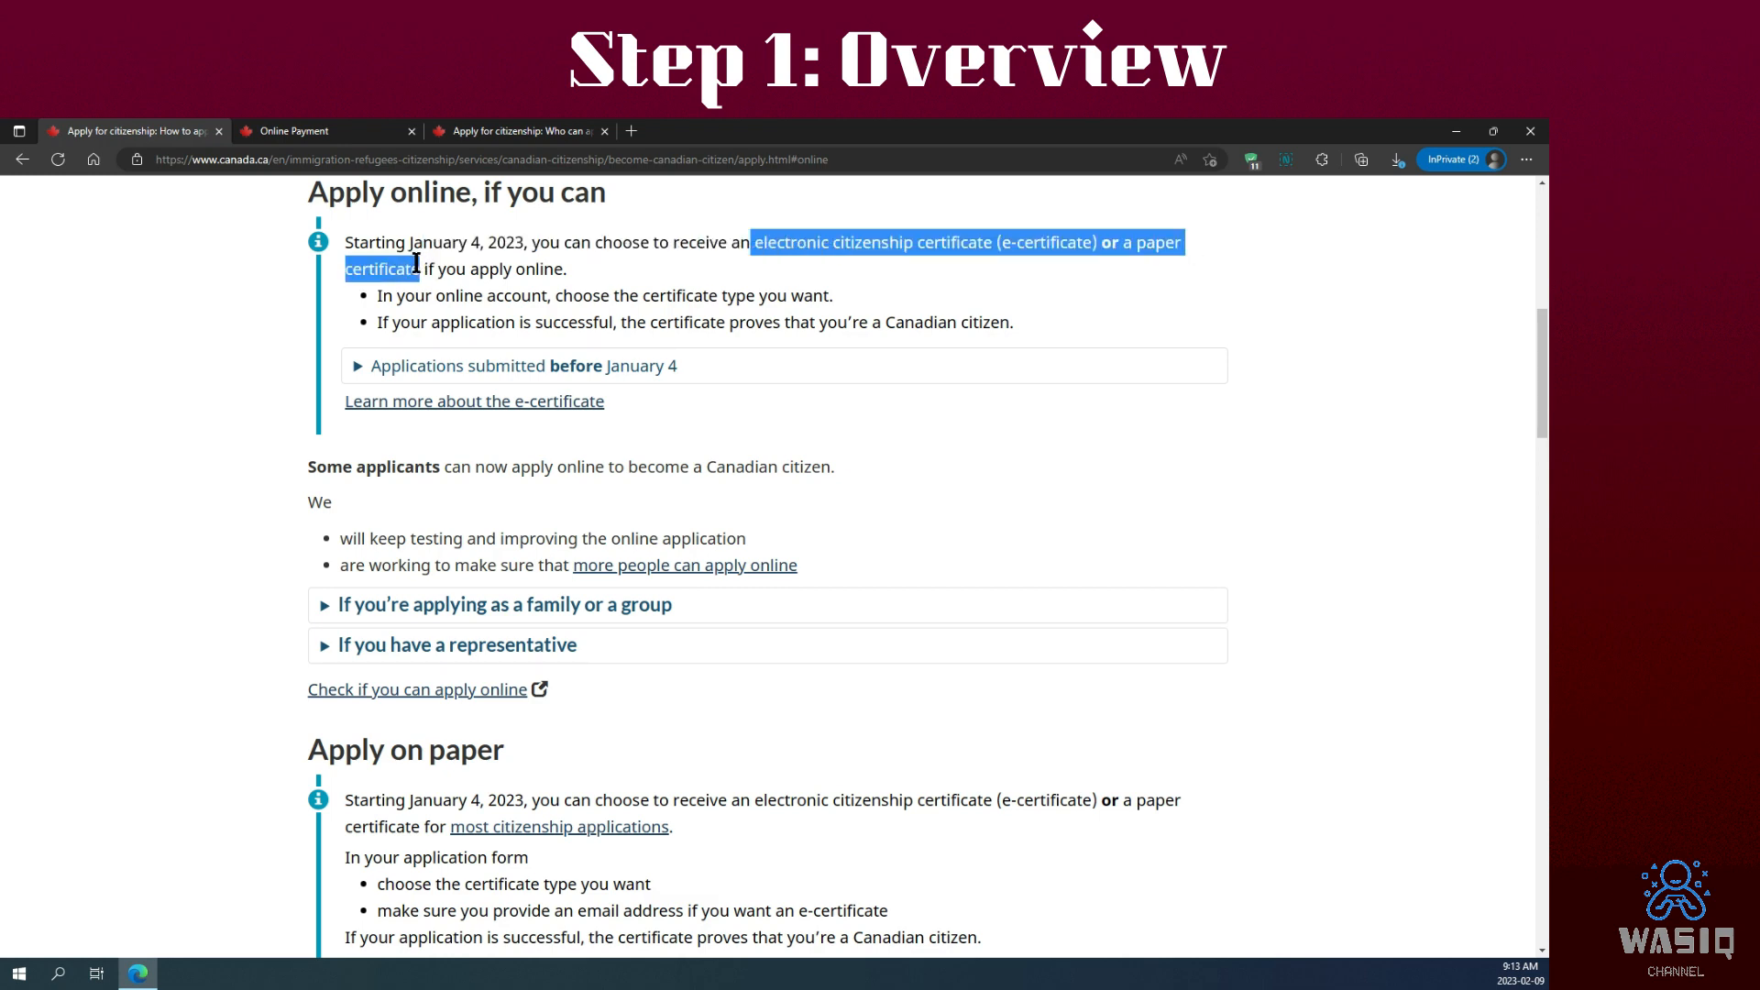
{"action": "left_click_drag", "start_coordinate": [417, 264], "coordinate": [423, 266]}
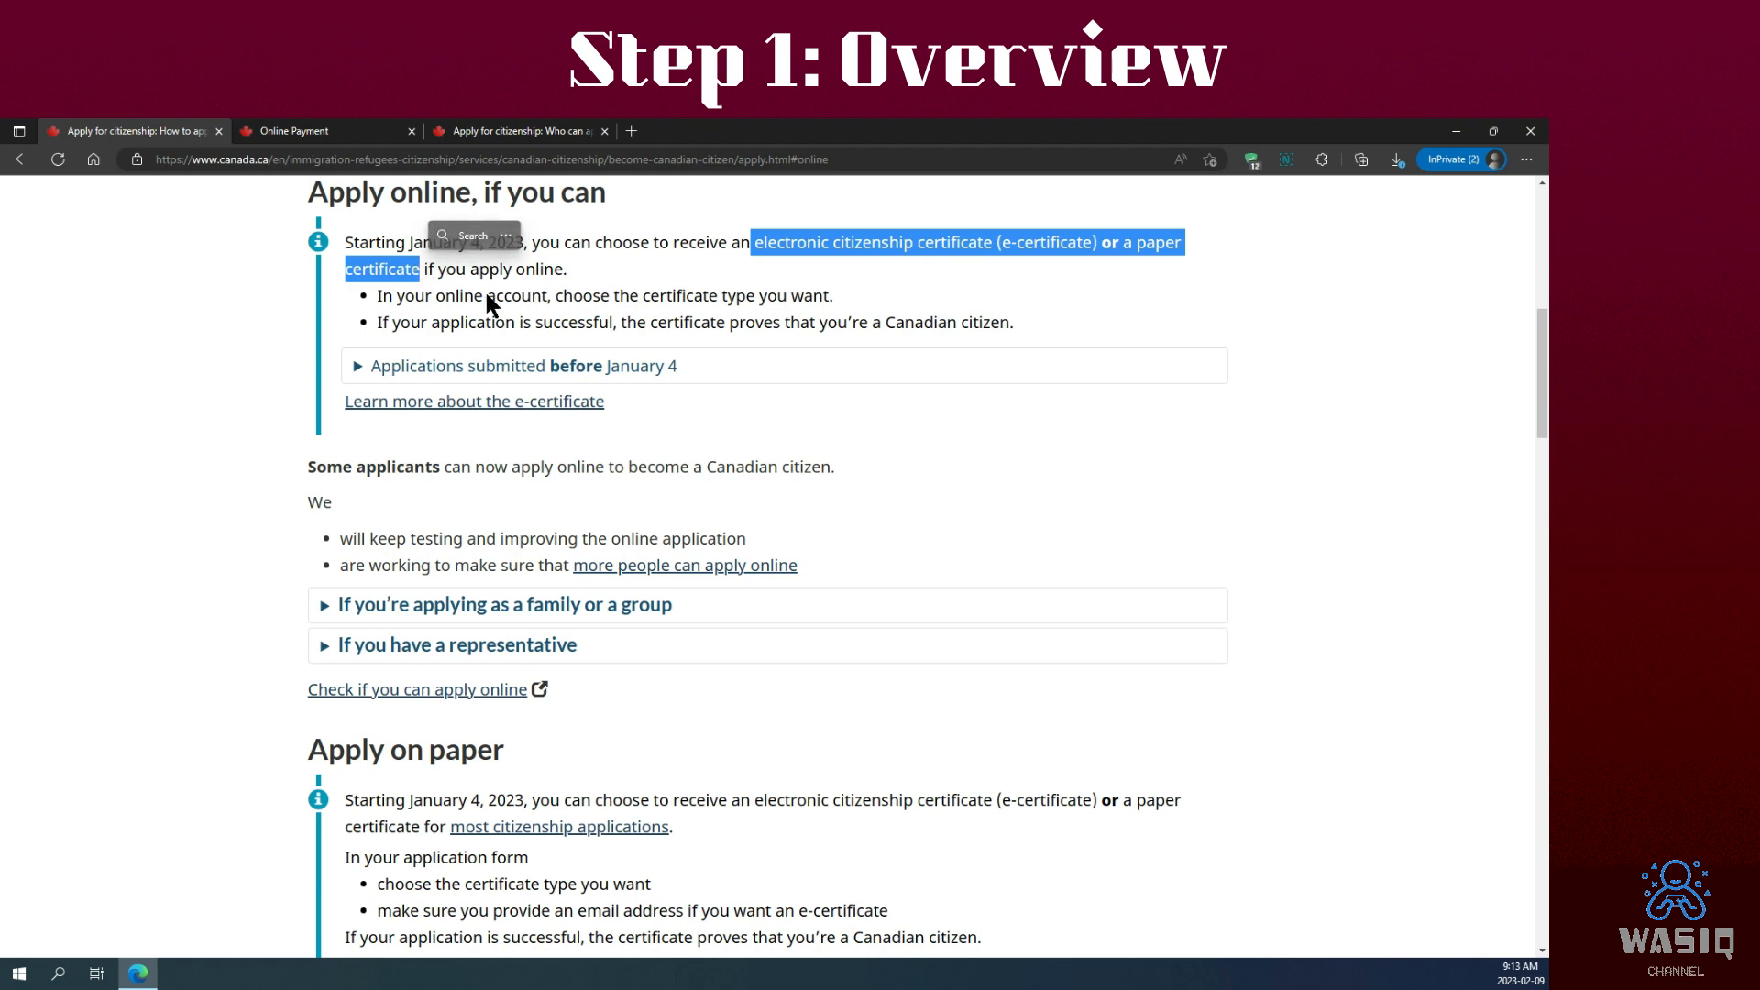
{"action": "left_click", "coordinate": [464, 297]}
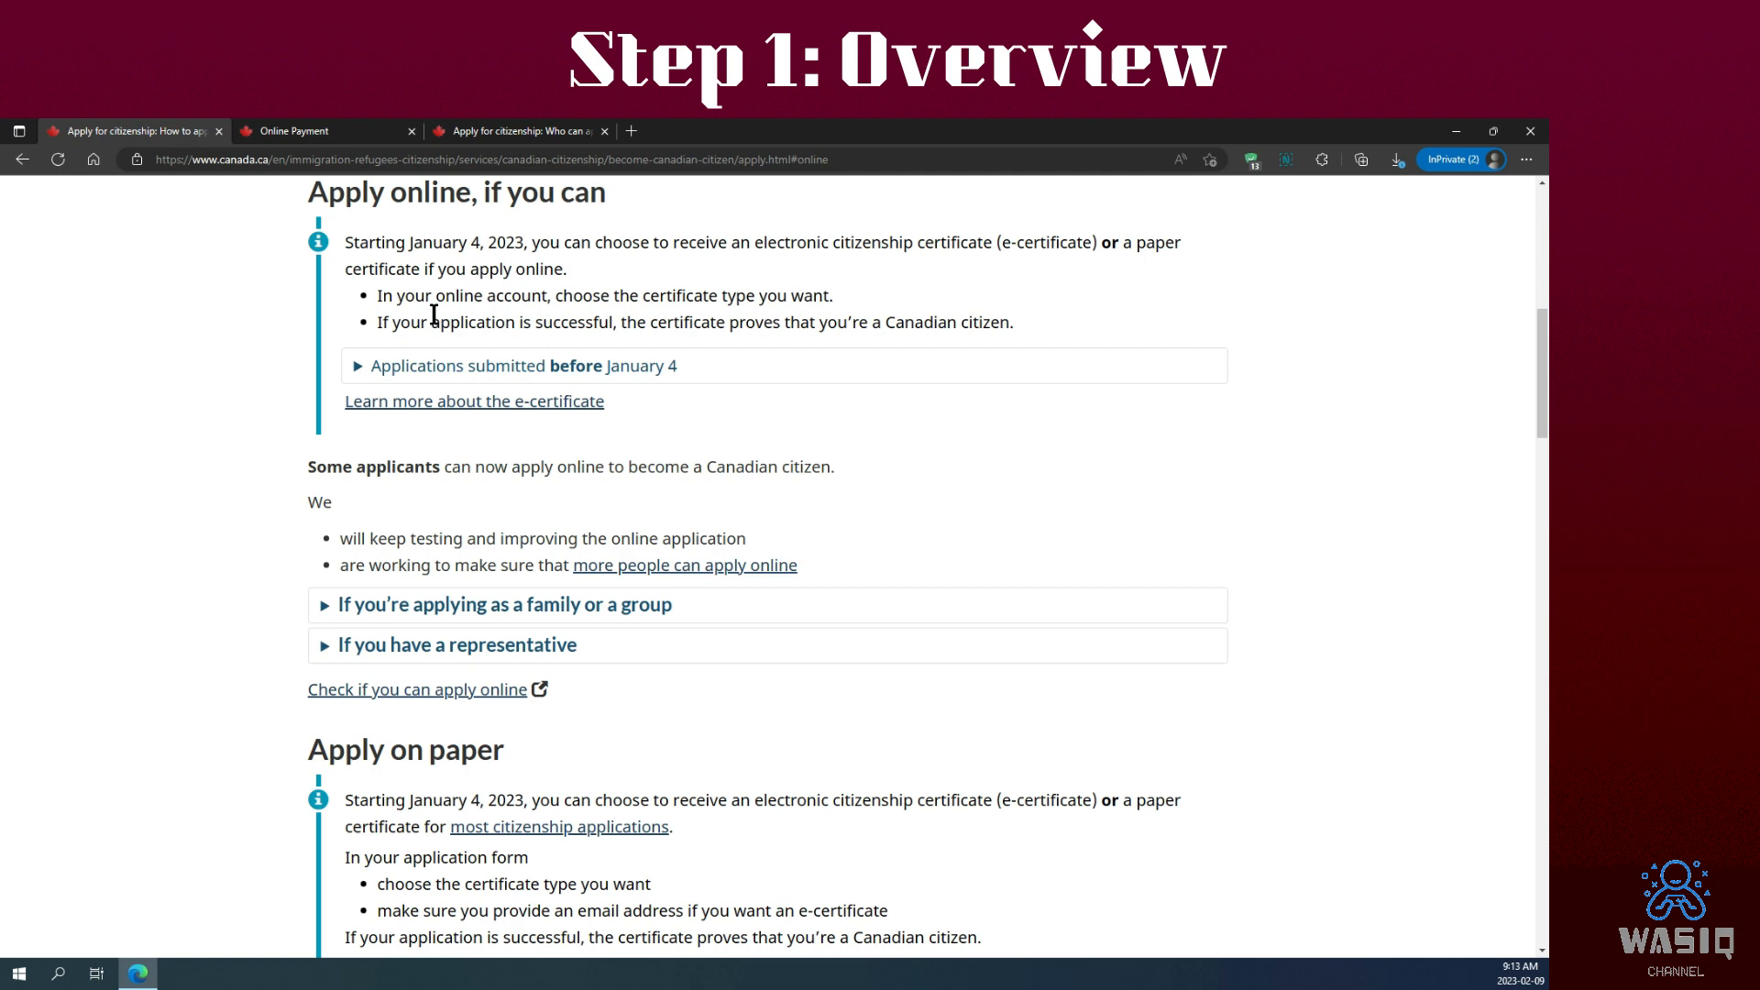
{"action": "left_click", "coordinate": [358, 368]}
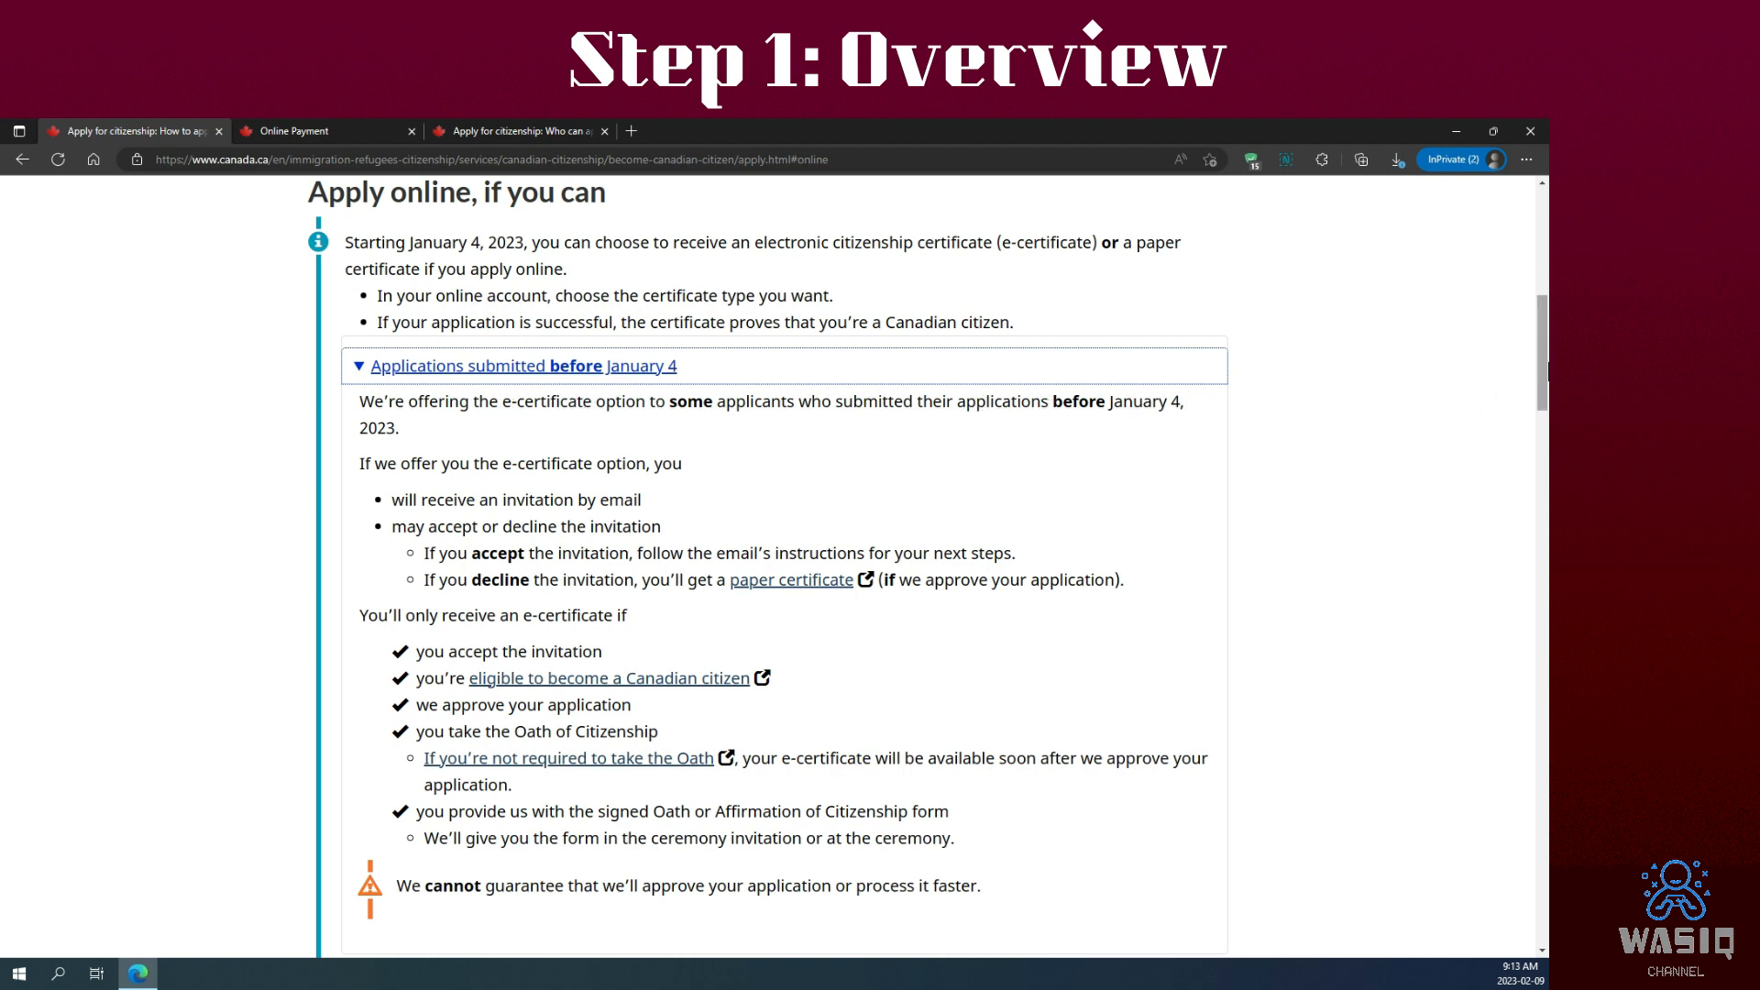
Expand 'If you're applying as a family or a group' and read its rules, including adults 18 or older.
{"action": "scroll", "coordinate": [1546, 380], "scroll_direction": "down", "scroll_amount": 1}
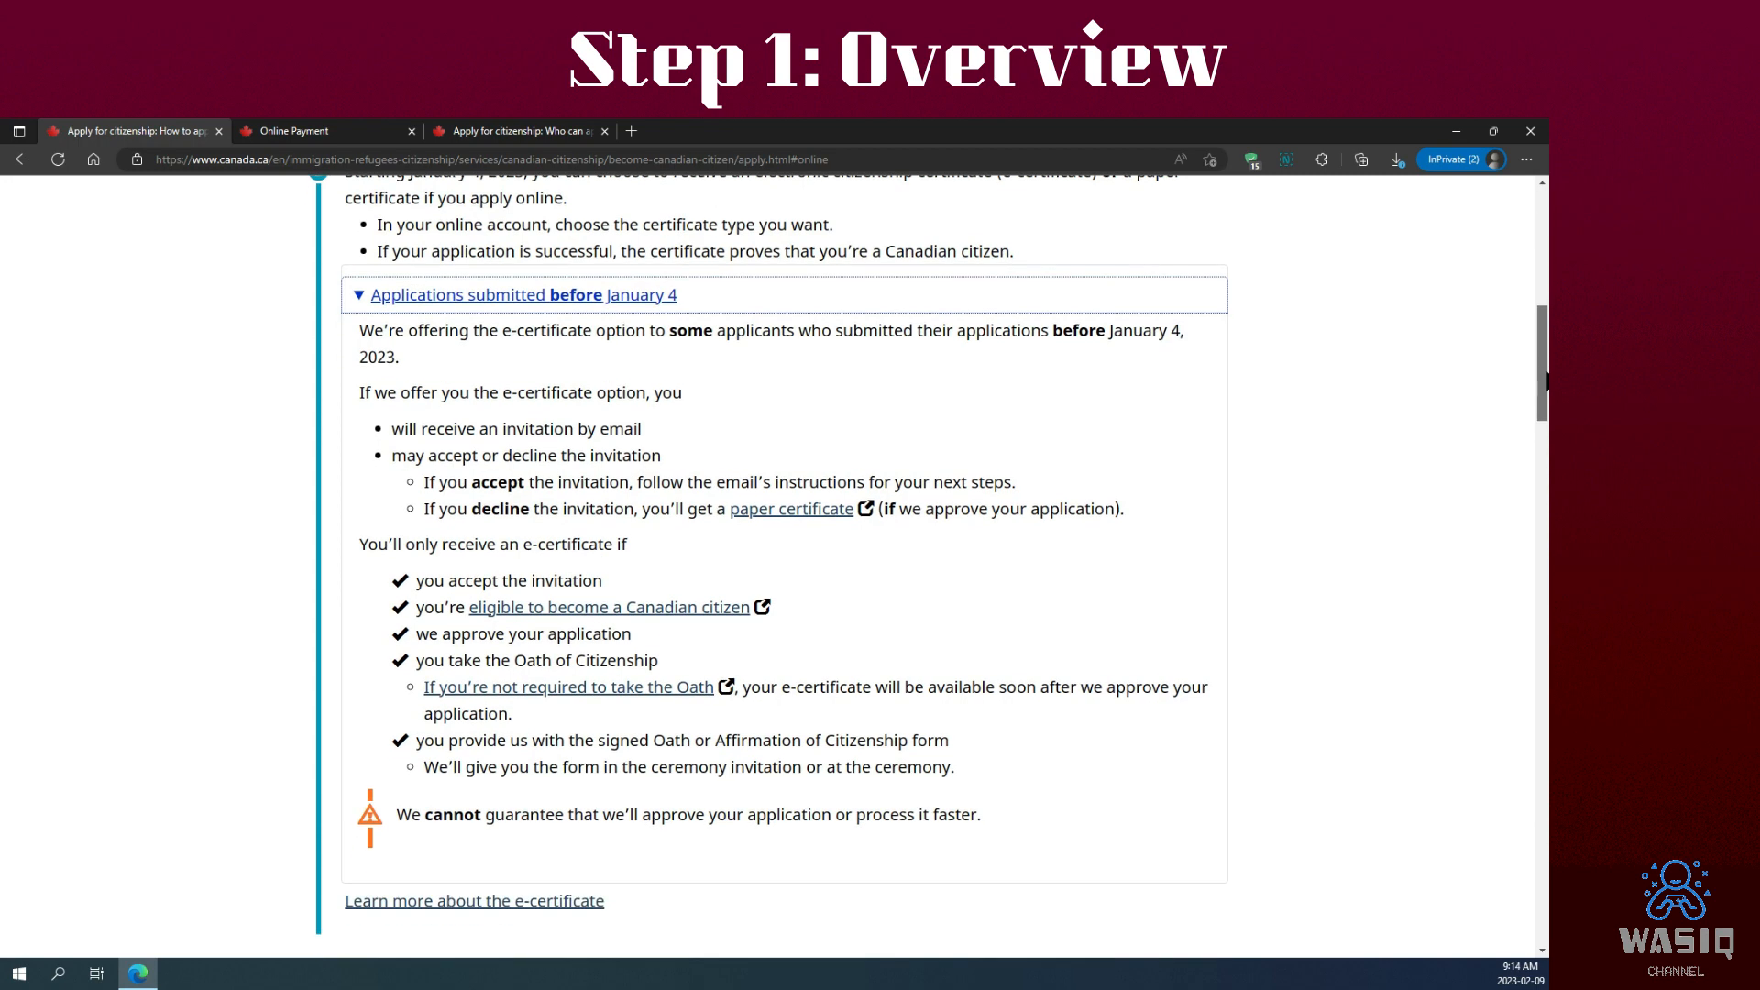
{"action": "left_click_drag", "start_coordinate": [1545, 381], "coordinate": [1547, 465]}
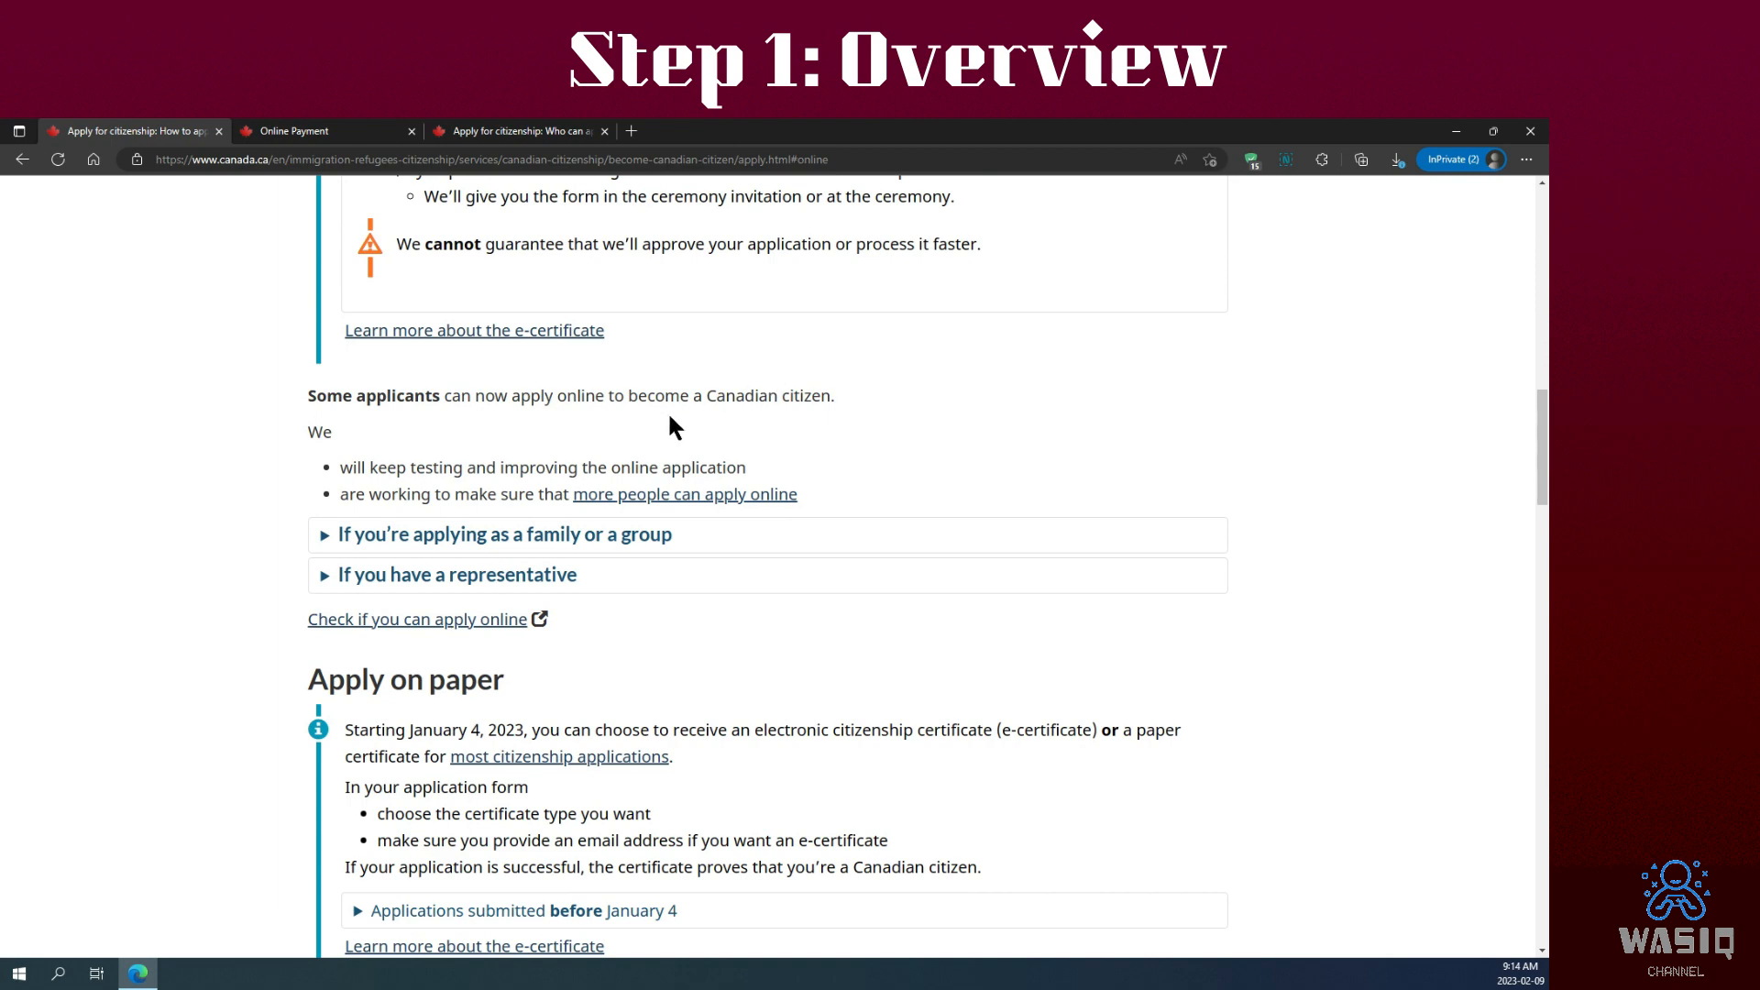
{"action": "left_click", "coordinate": [480, 534]}
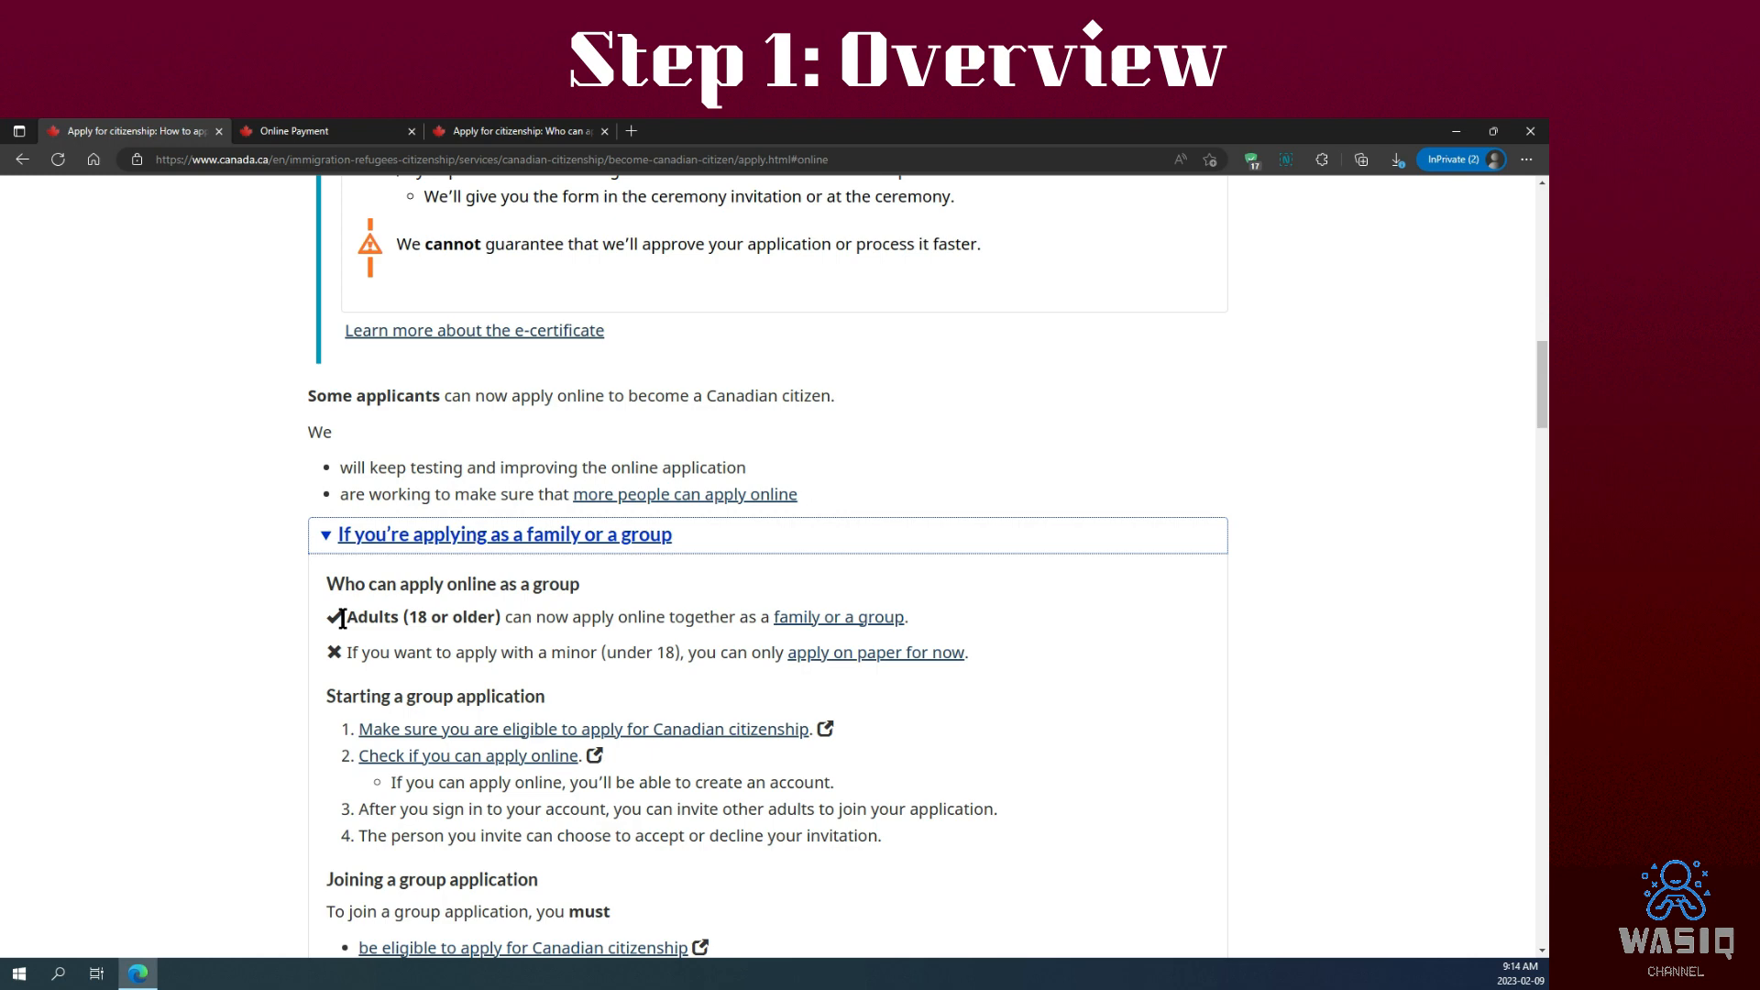
{"action": "left_click_drag", "start_coordinate": [342, 619], "coordinate": [483, 624]}
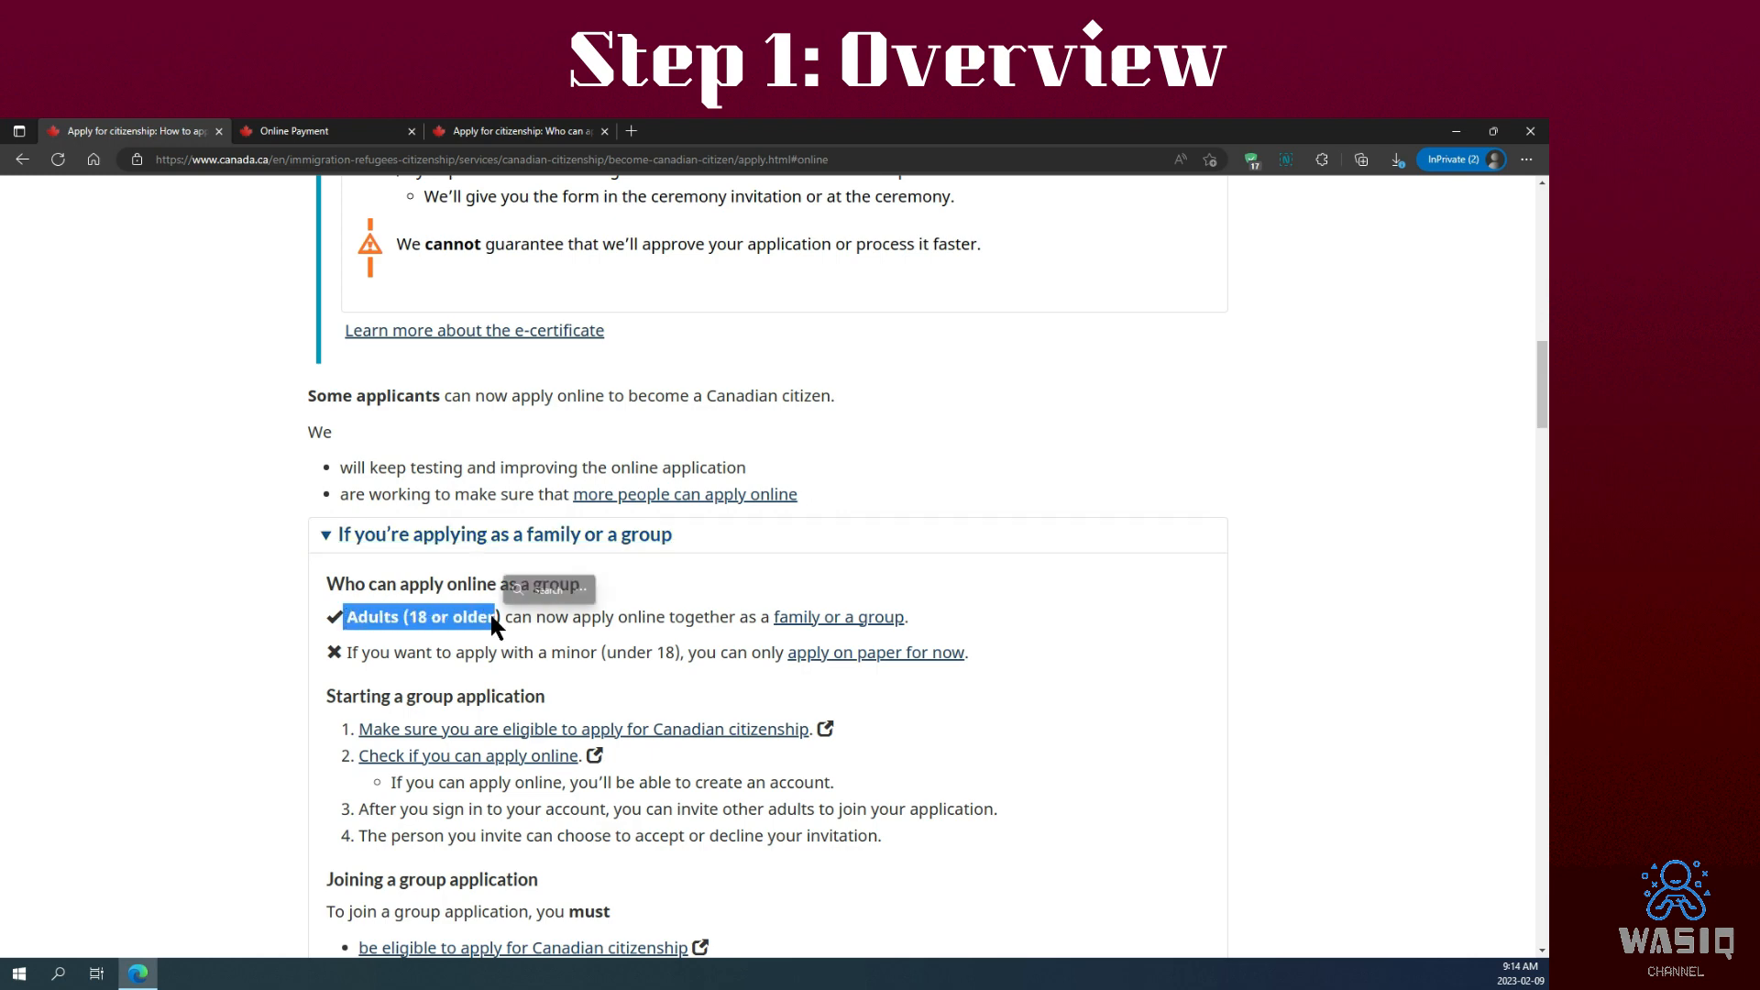
{"action": "left_click", "coordinate": [554, 616]}
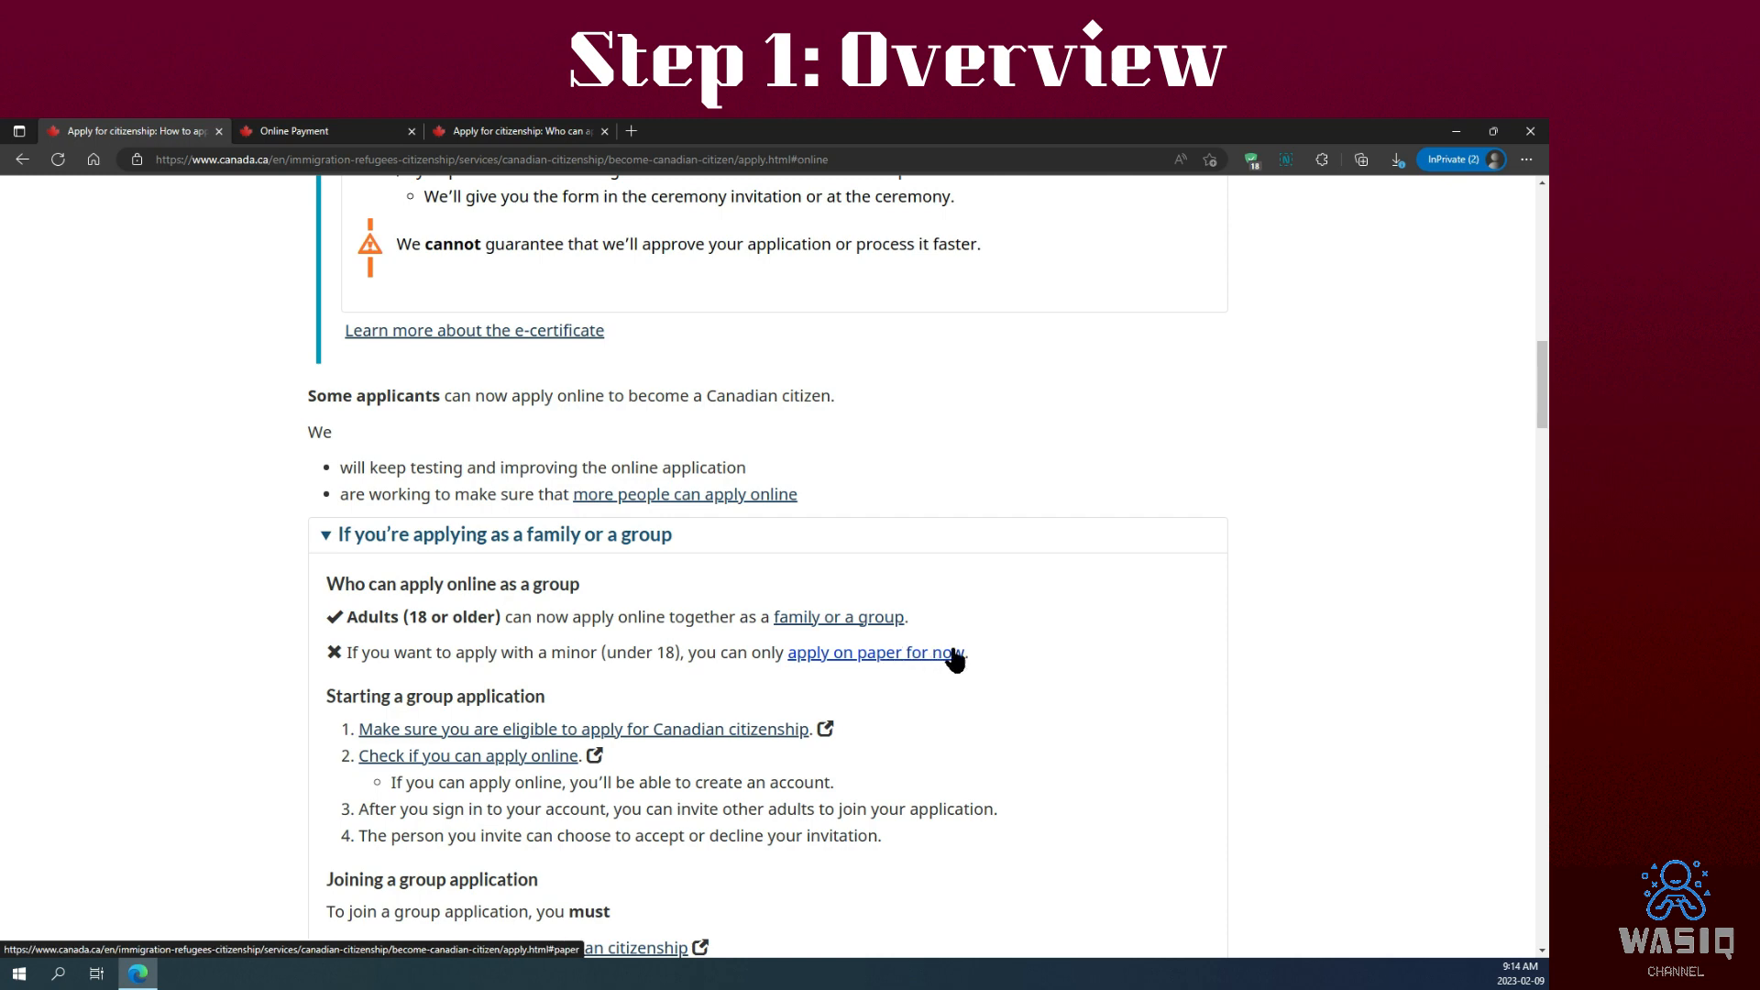
{"action": "left_click_drag", "start_coordinate": [1543, 413], "coordinate": [1544, 427]}
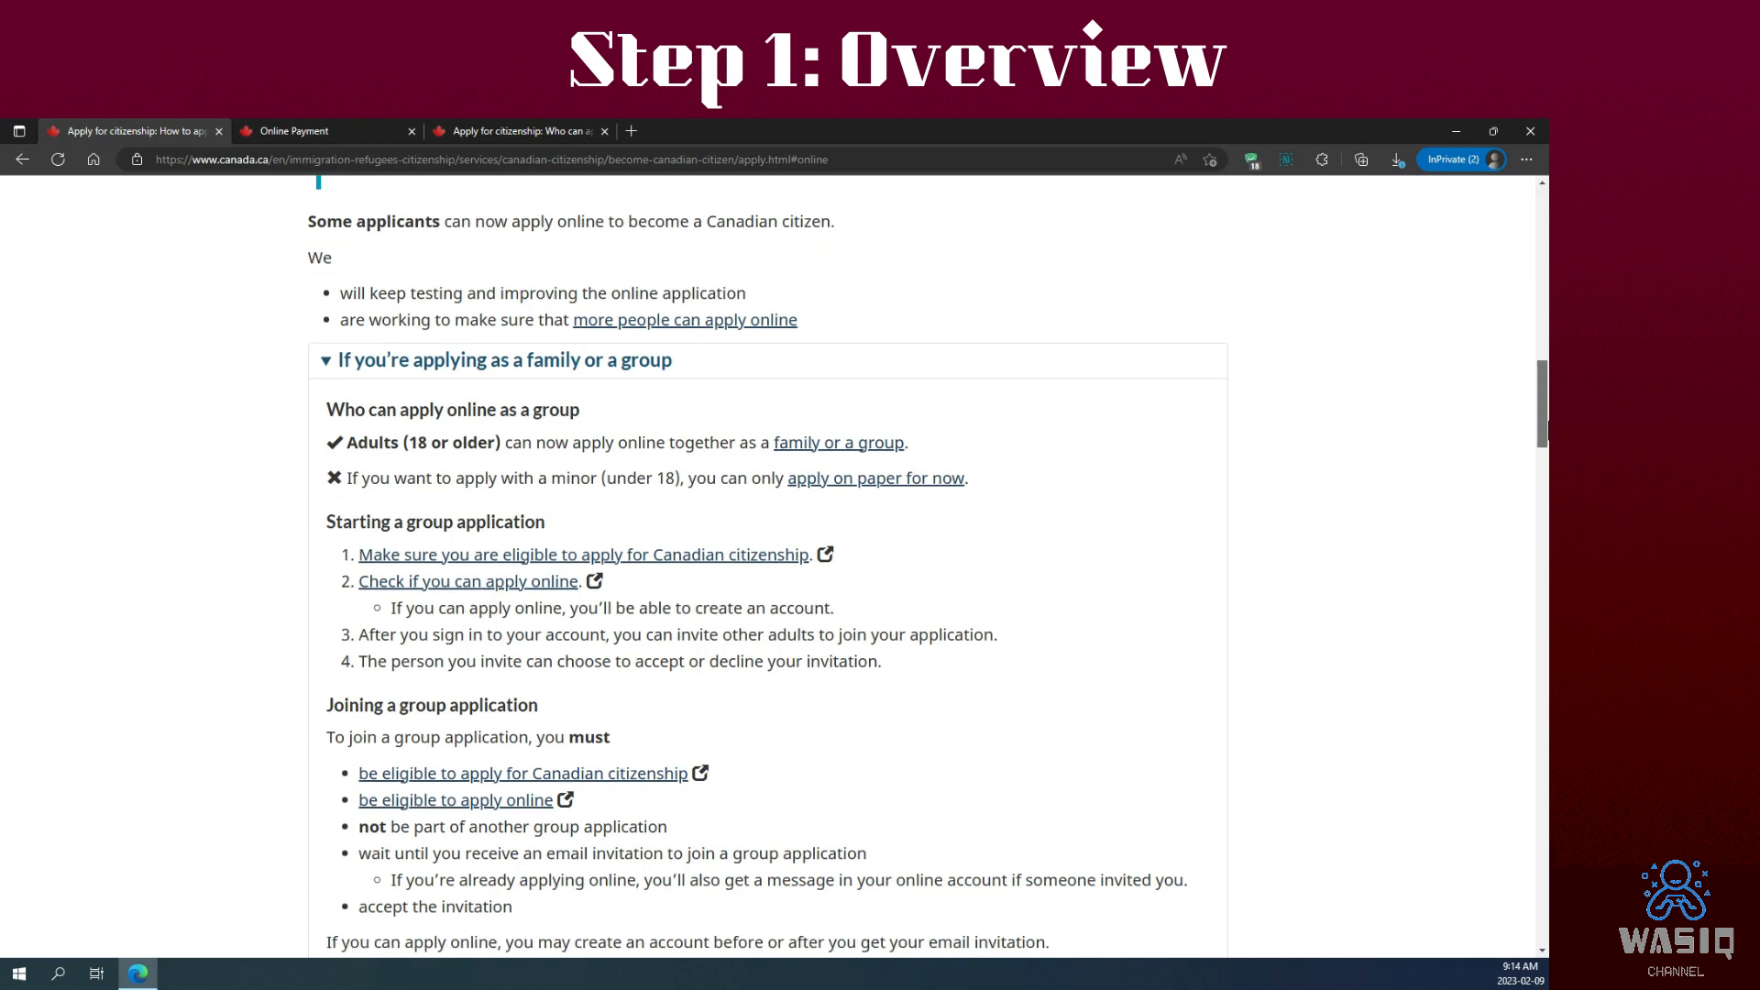
{"action": "left_click_drag", "start_coordinate": [1546, 427], "coordinate": [1546, 481]}
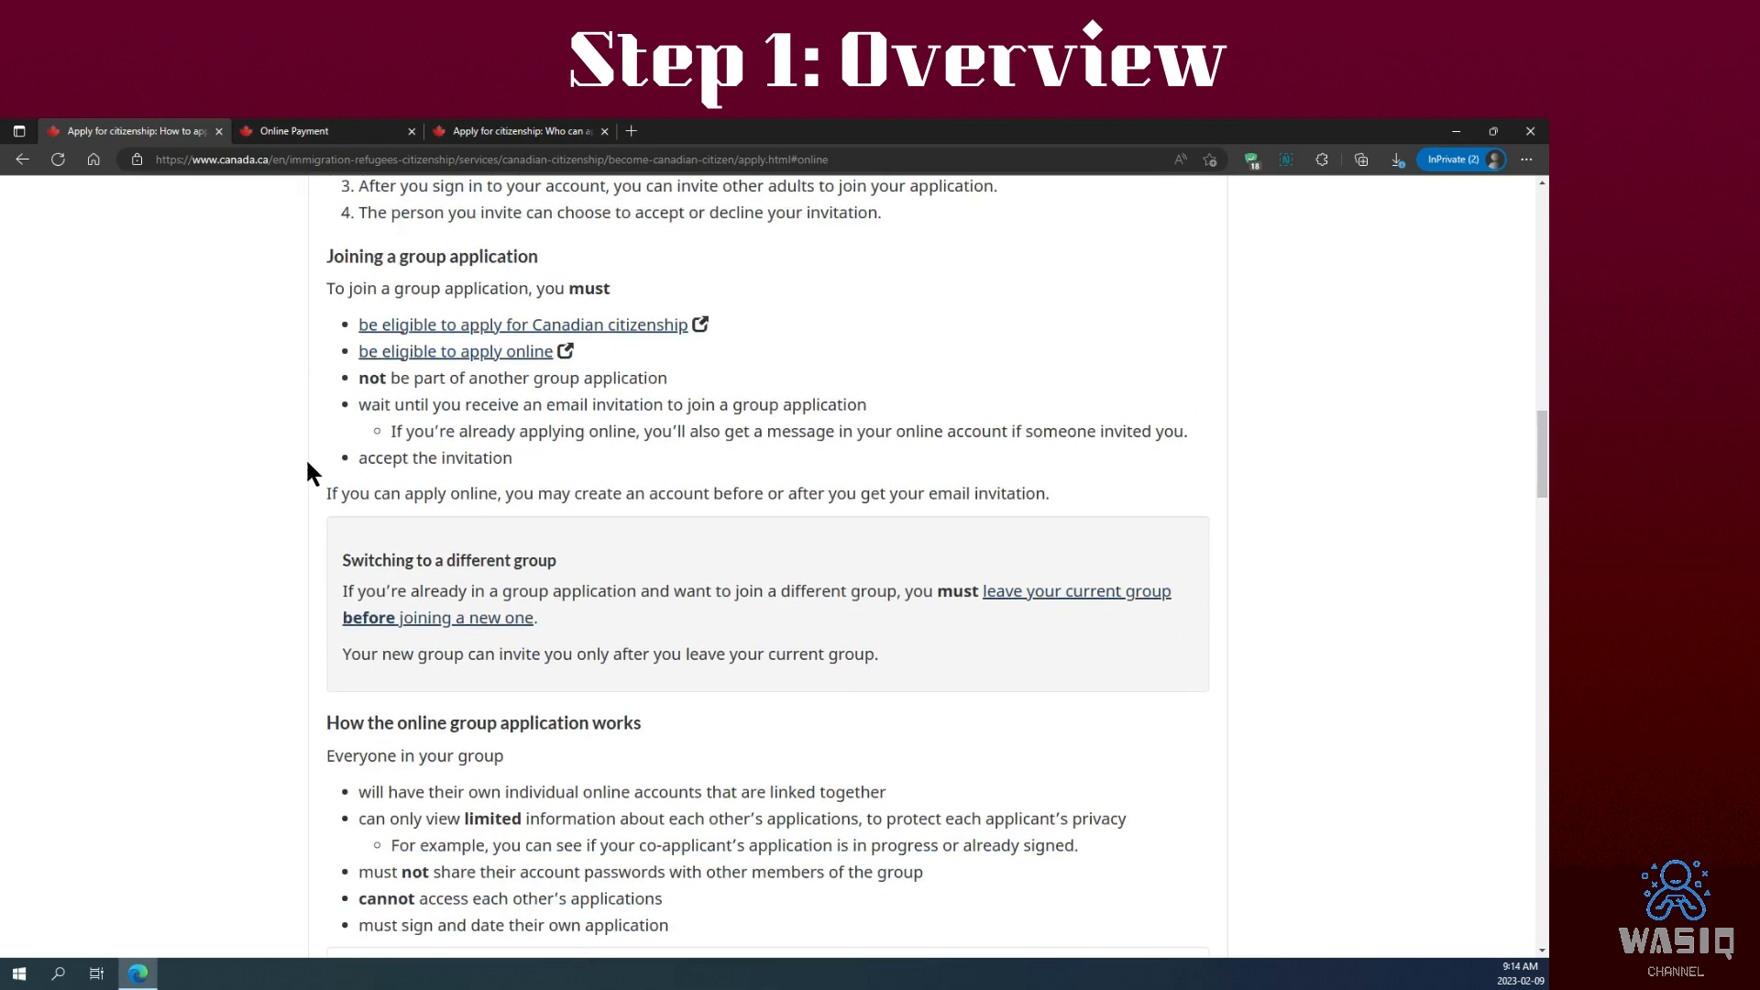
{"action": "left_click_drag", "start_coordinate": [1547, 468], "coordinate": [1547, 529]}
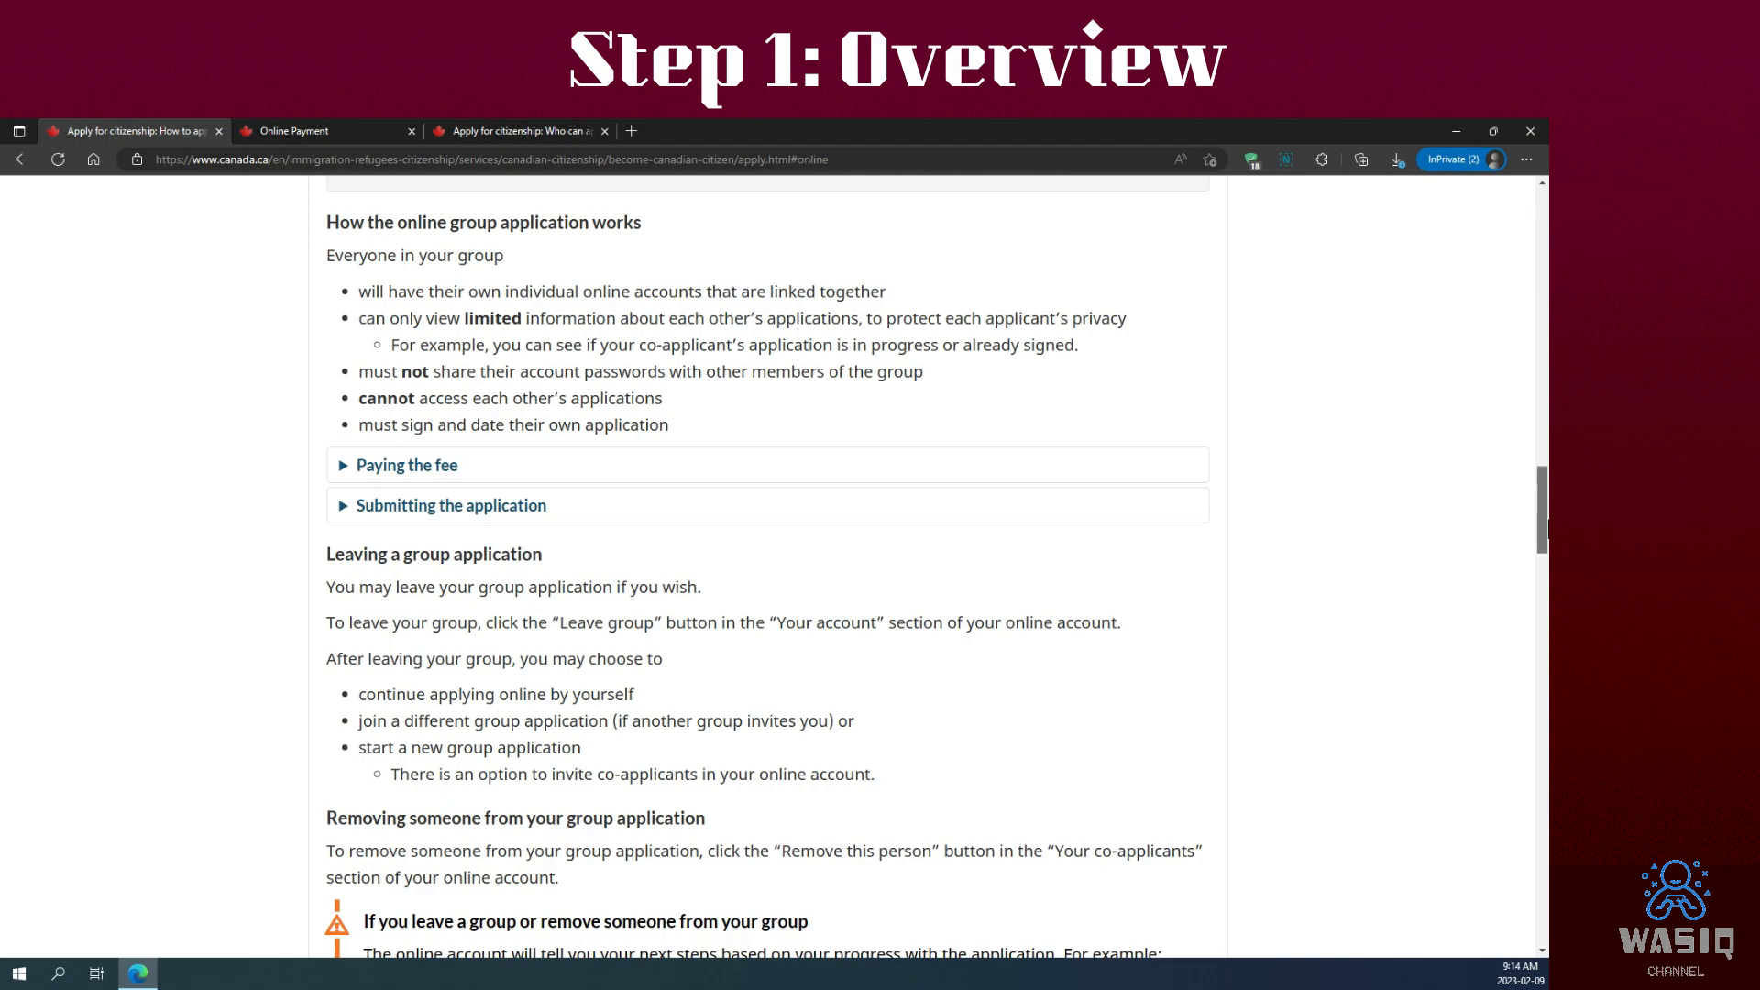
{"action": "left_click_drag", "start_coordinate": [1547, 530], "coordinate": [1521, 275]}
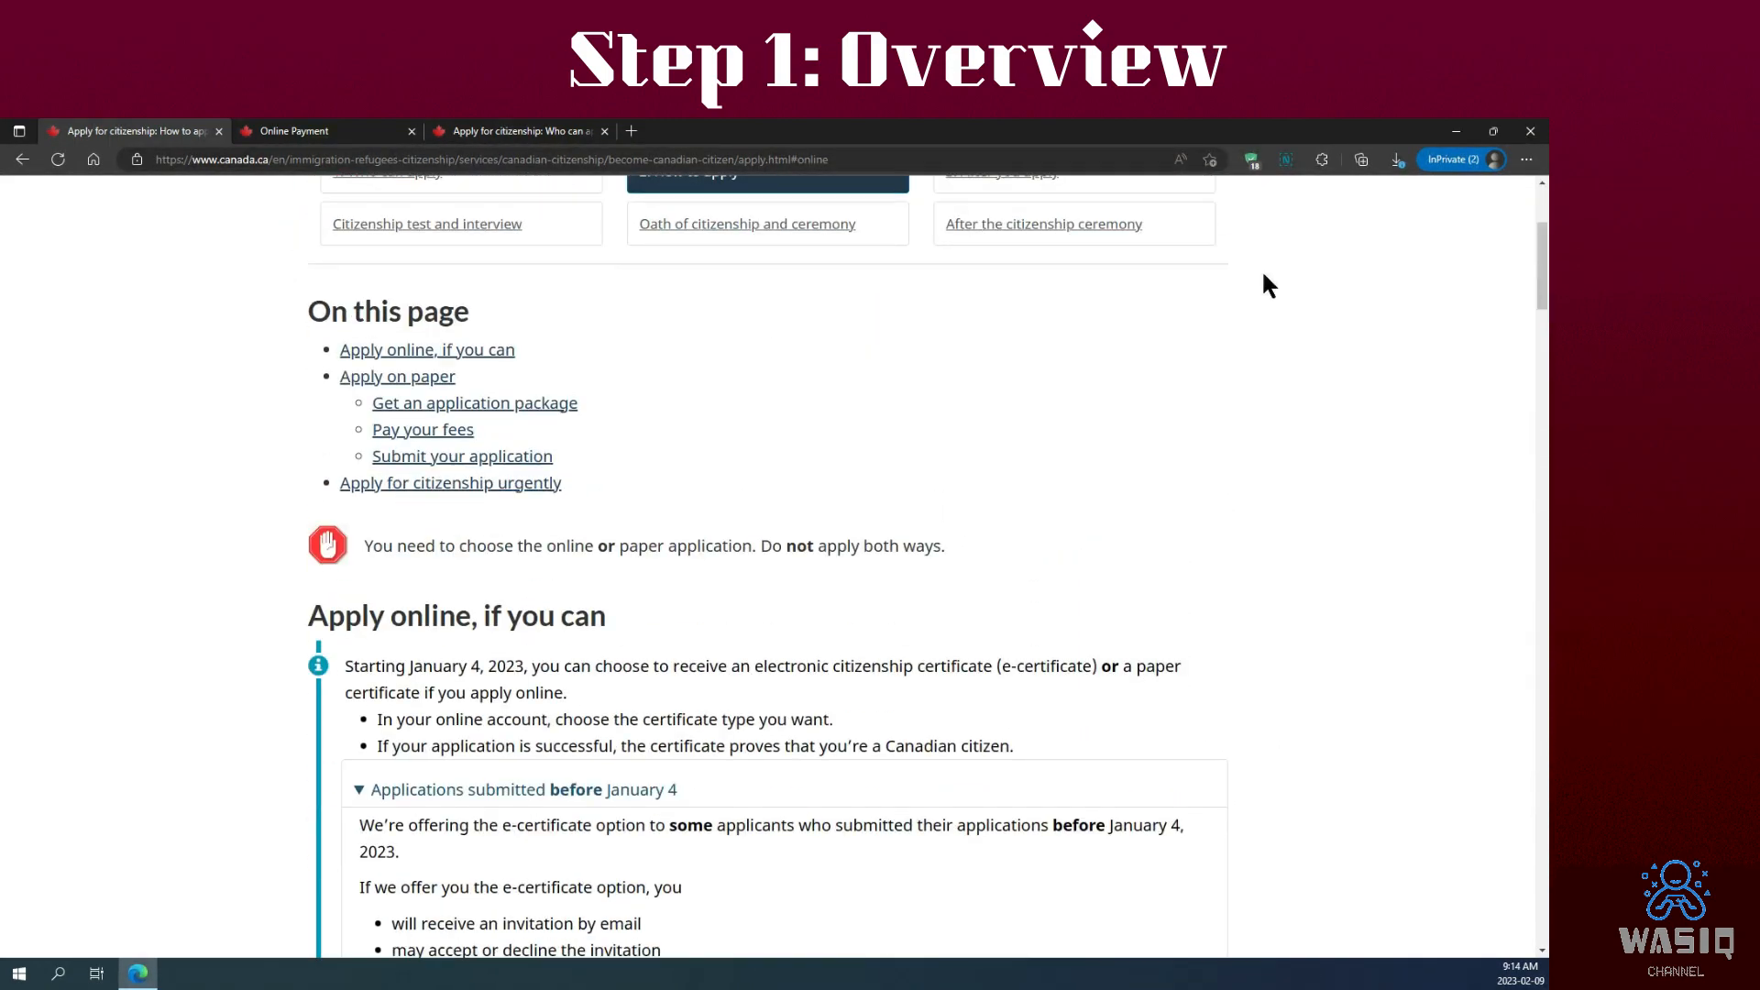
Open 'Check if you can apply online' in a new tab and start the eligibility screening.
{"action": "left_click", "coordinate": [425, 354]}
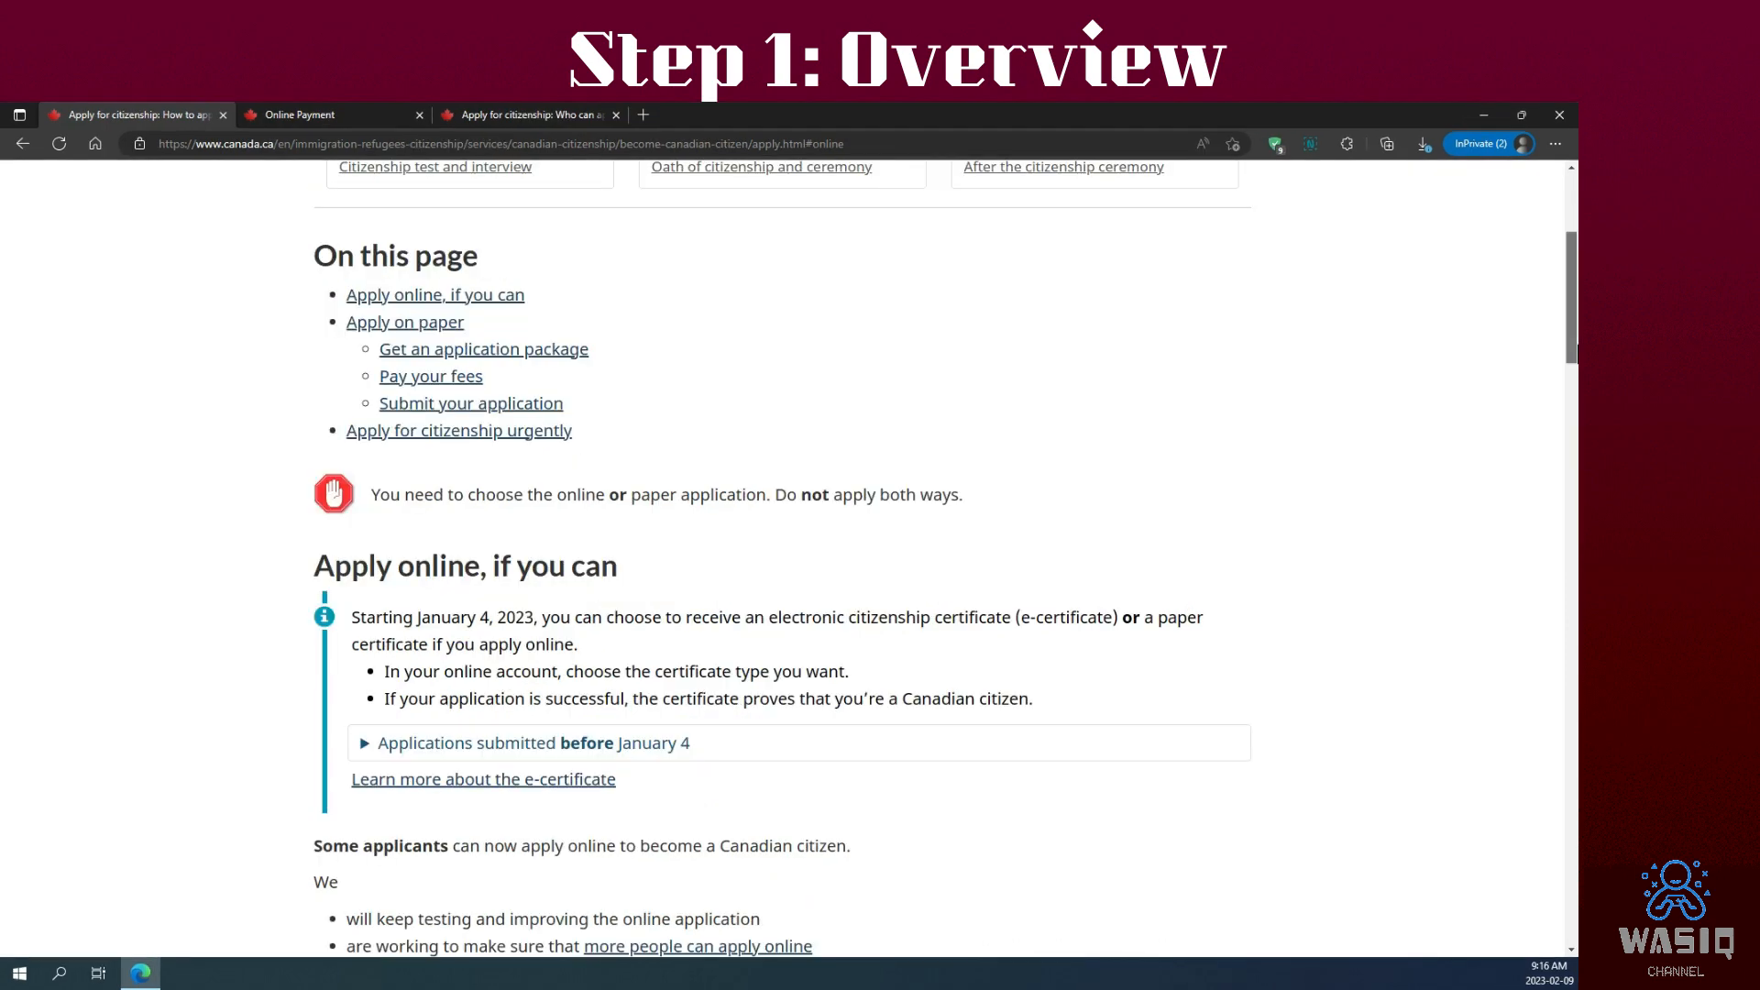
{"action": "mouse_move", "coordinate": [1577, 406]}
{"action": "left_mouse_down"}
{"action": "mouse_move", "coordinate": [1577, 450]}
{"action": "mouse_move", "coordinate": [1575, 416]}
{"action": "left_mouse_up"}
{"action": "left_click_drag", "start_coordinate": [284, 714], "coordinate": [572, 711]}
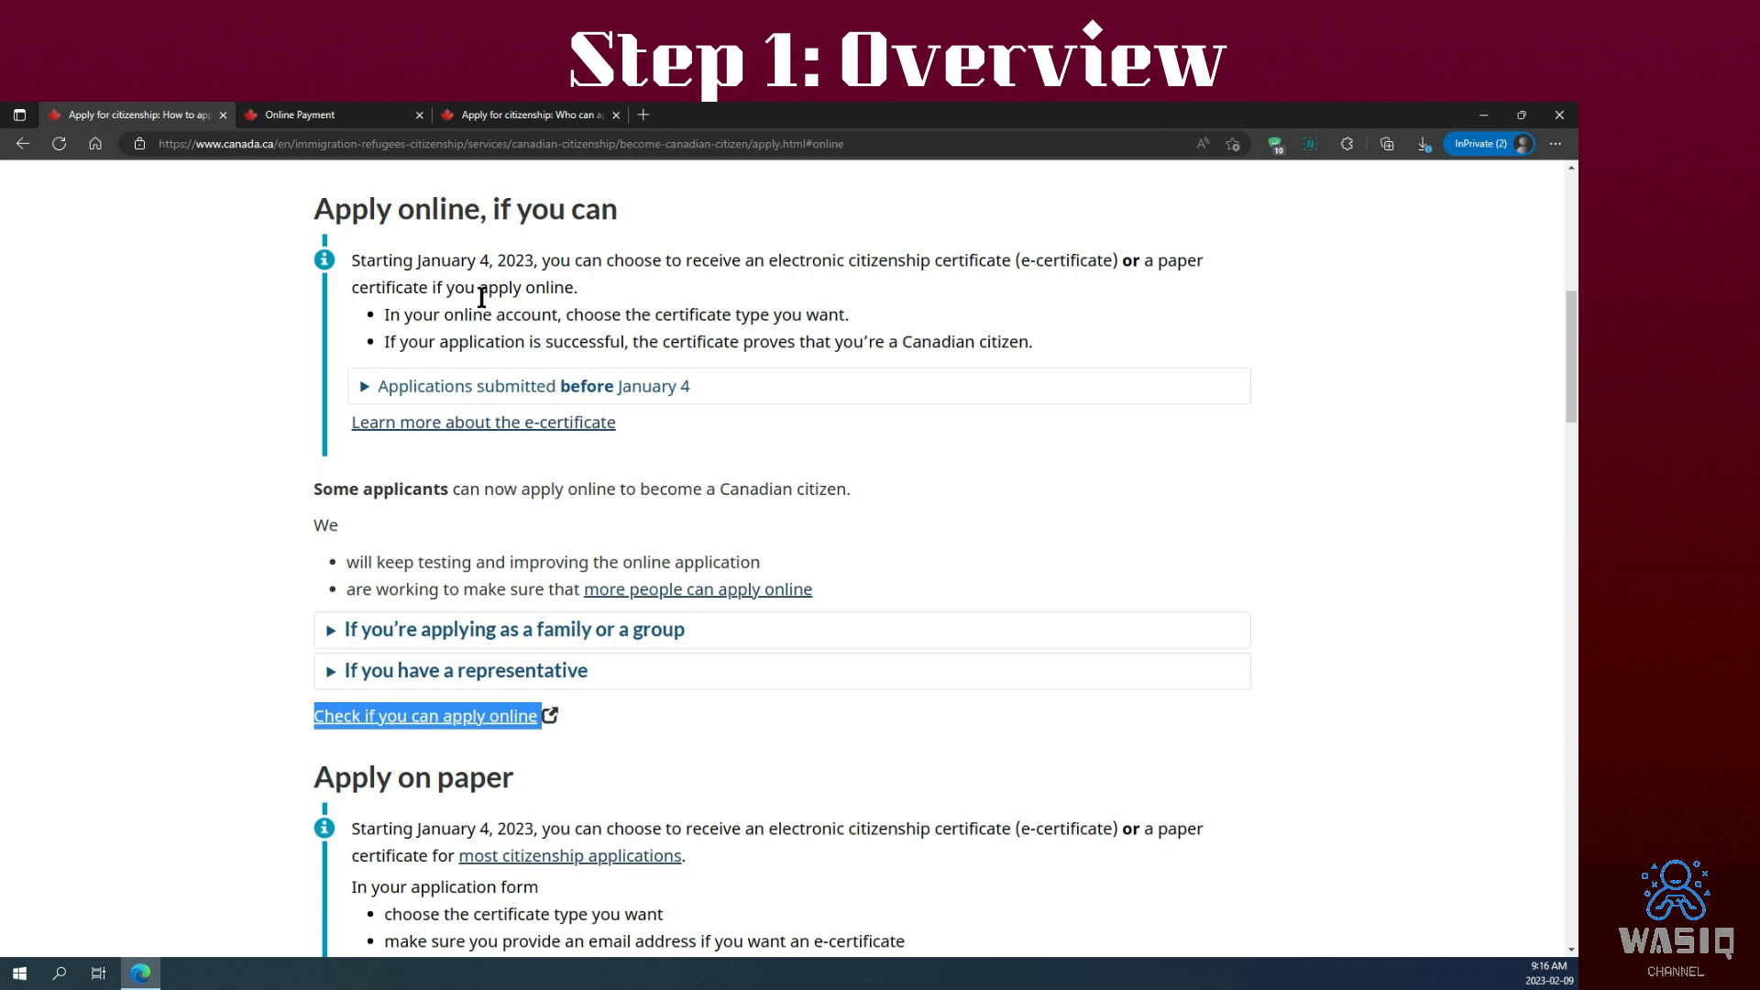
{"action": "left_click", "coordinate": [610, 725]}
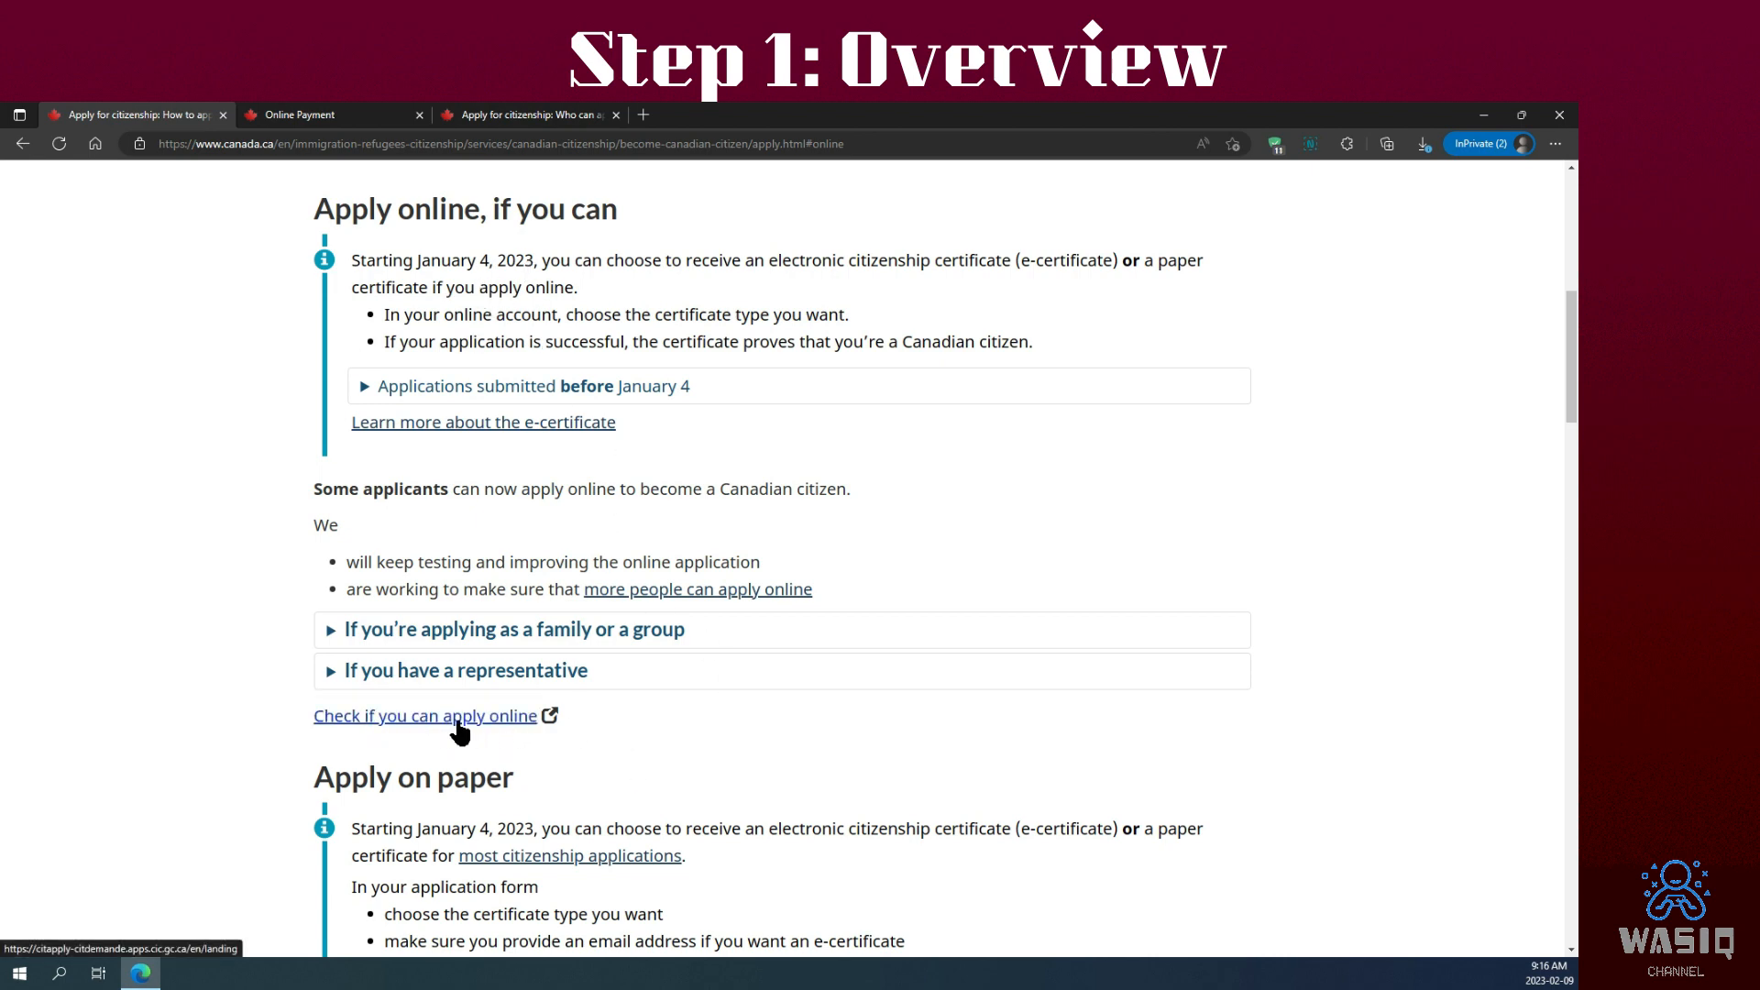
{"action": "mouse_move", "coordinate": [1573, 376]}
{"action": "left_mouse_down"}
{"action": "mouse_move", "coordinate": [1572, 277]}
{"action": "mouse_move", "coordinate": [1569, 403]}
{"action": "left_mouse_up"}
{"action": "left_click_drag", "start_coordinate": [568, 572], "coordinate": [316, 568]}
{"action": "left_click", "coordinate": [304, 570]}
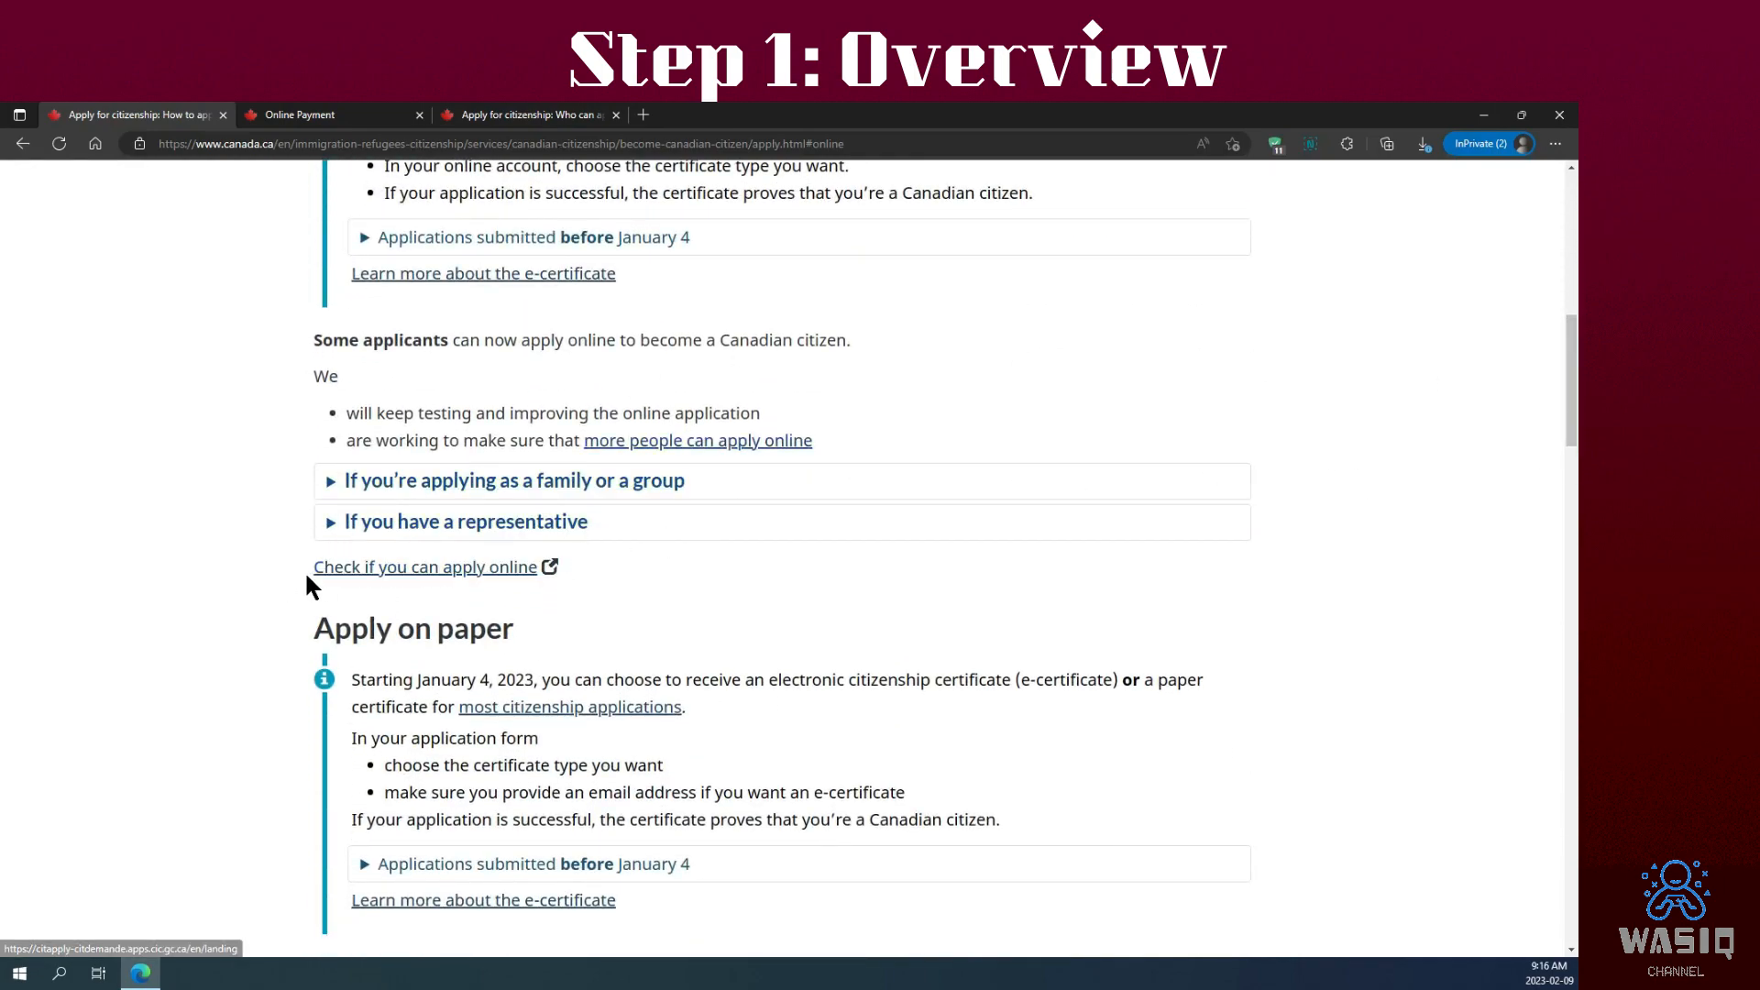
{"action": "left_click", "coordinate": [426, 567]}
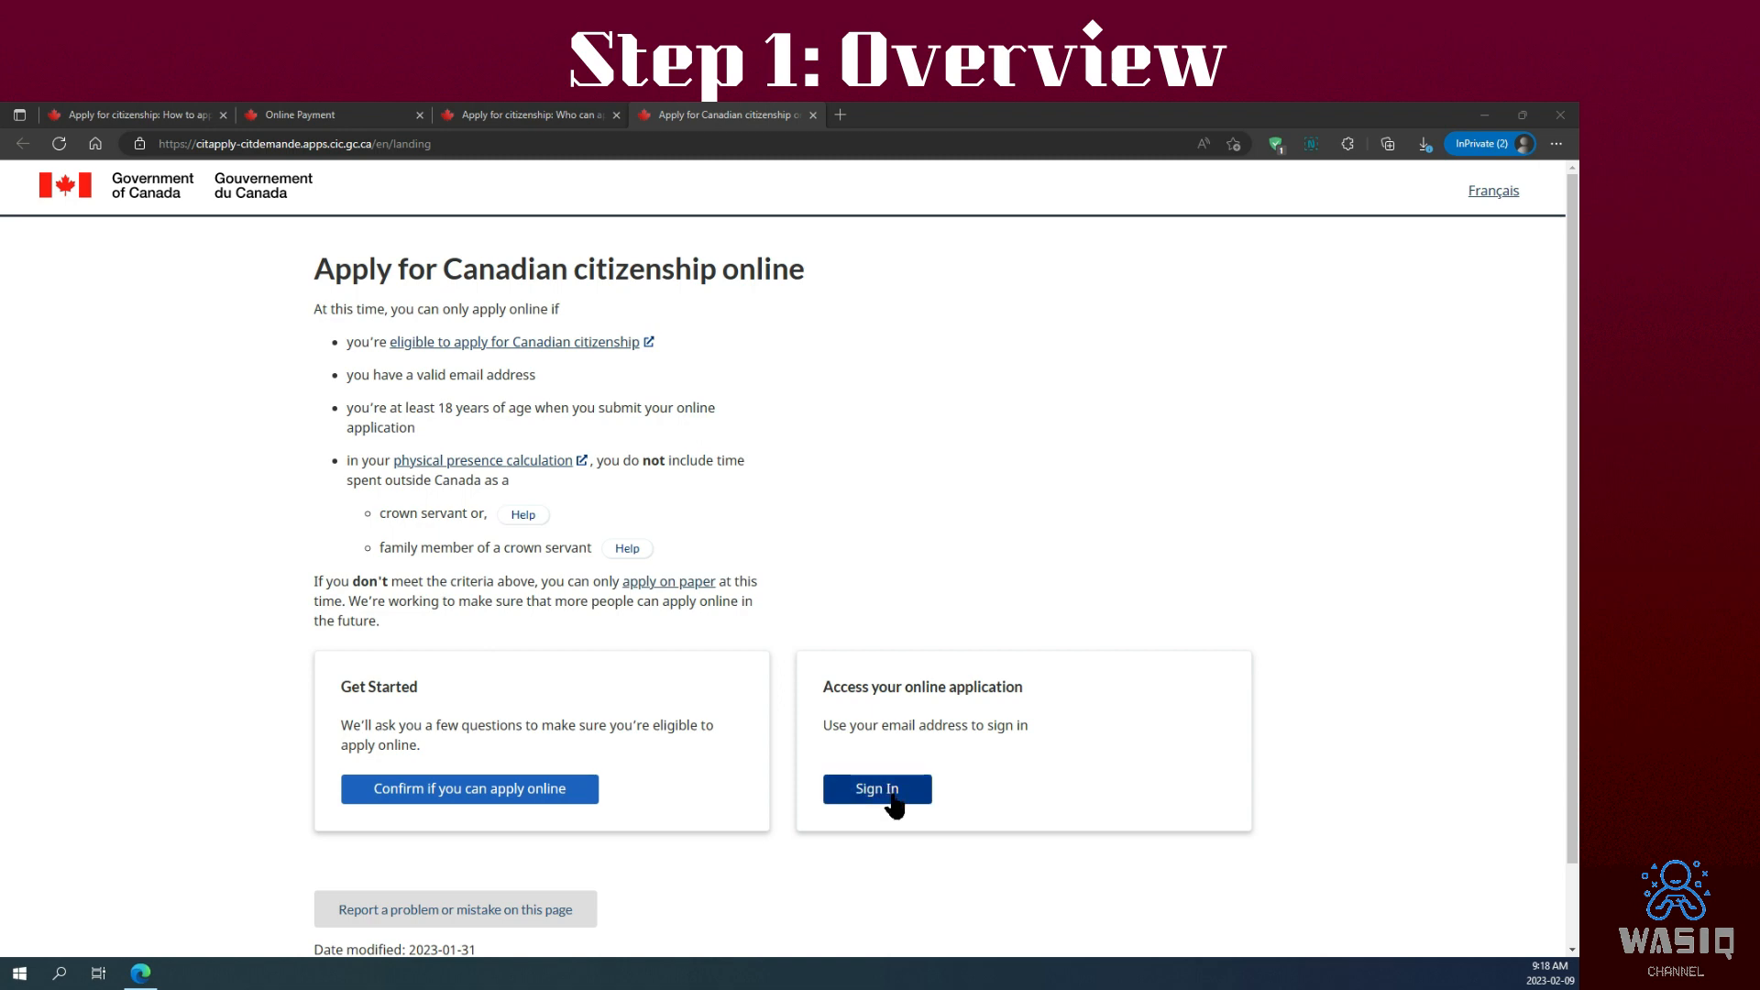
{"action": "left_click", "coordinate": [473, 794]}
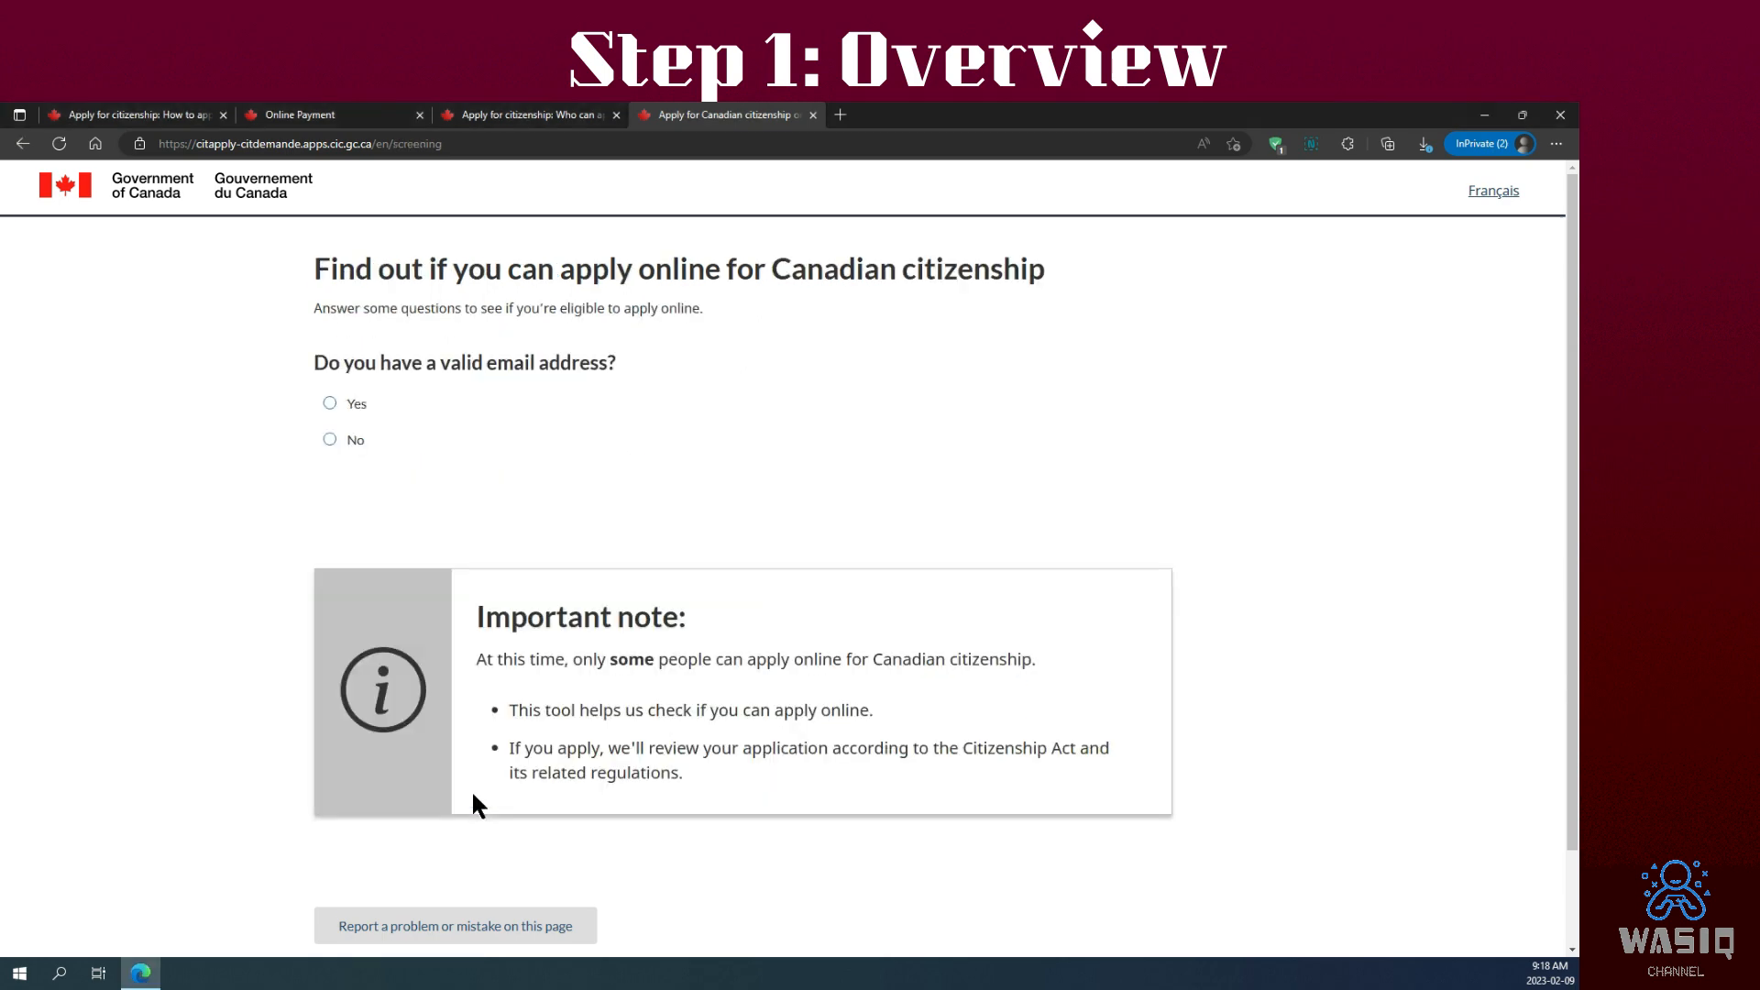
Answer Yes to email, permanent residence and age, 'Yes, just for myself', and No representative.
{"action": "left_click", "coordinate": [352, 406]}
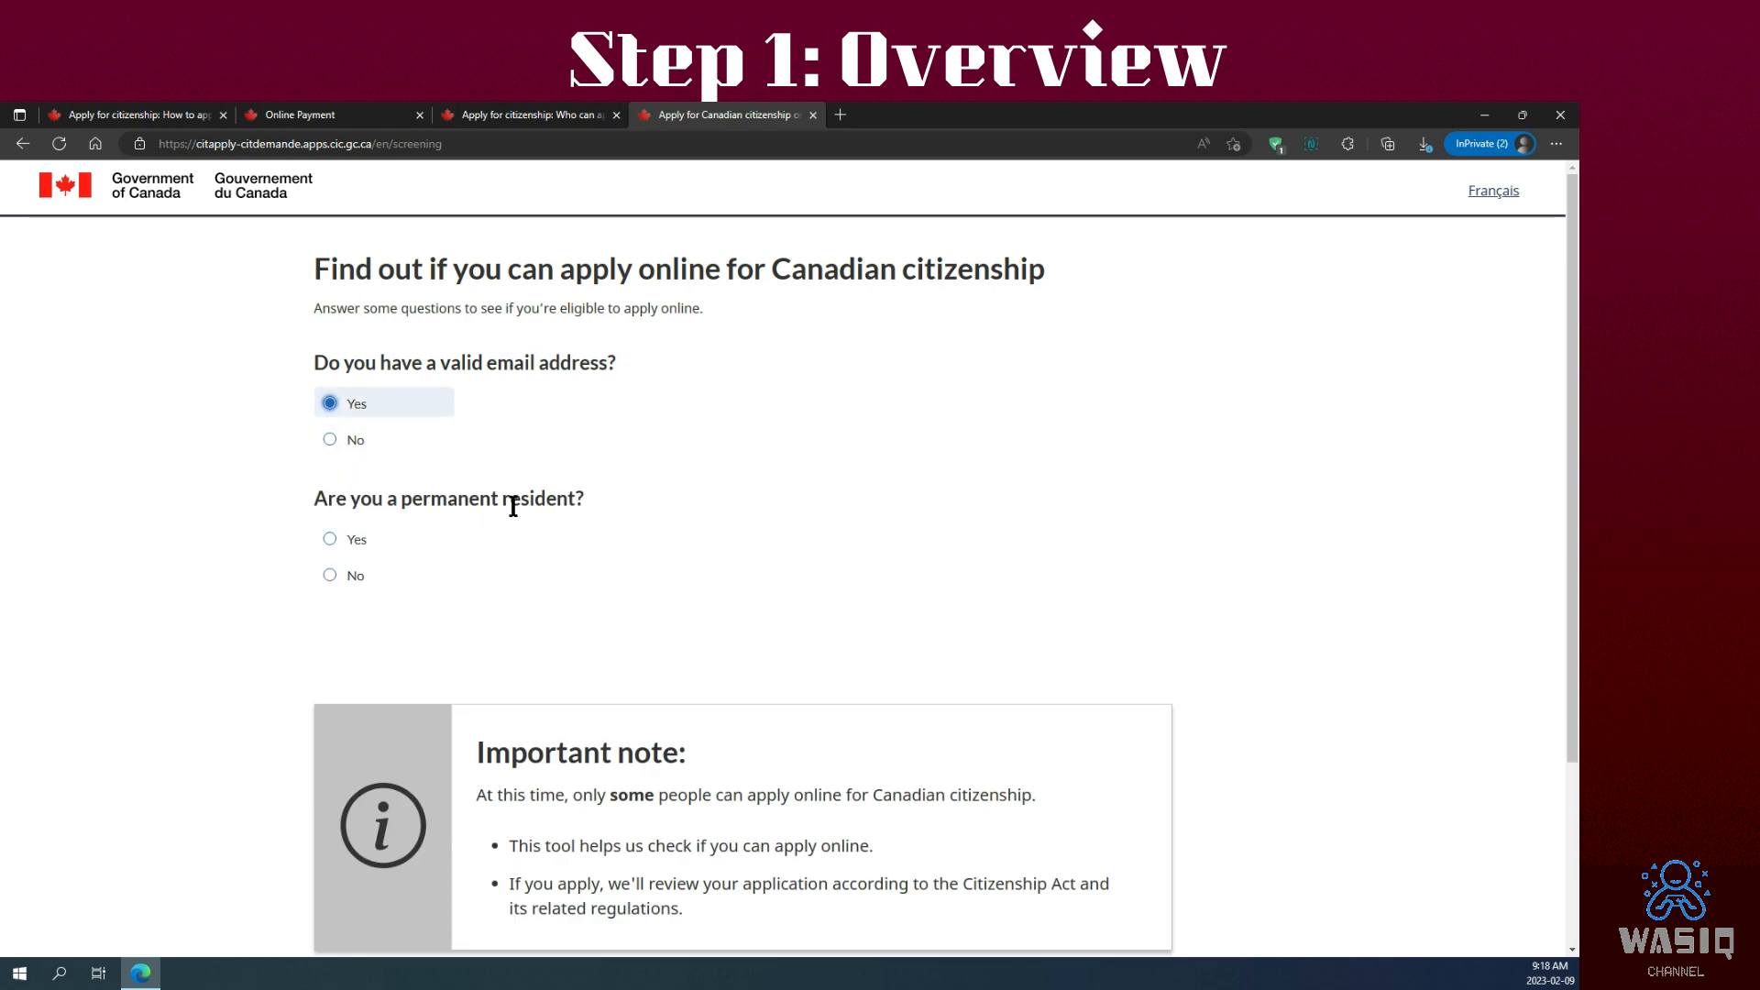
{"action": "left_click", "coordinate": [354, 539]}
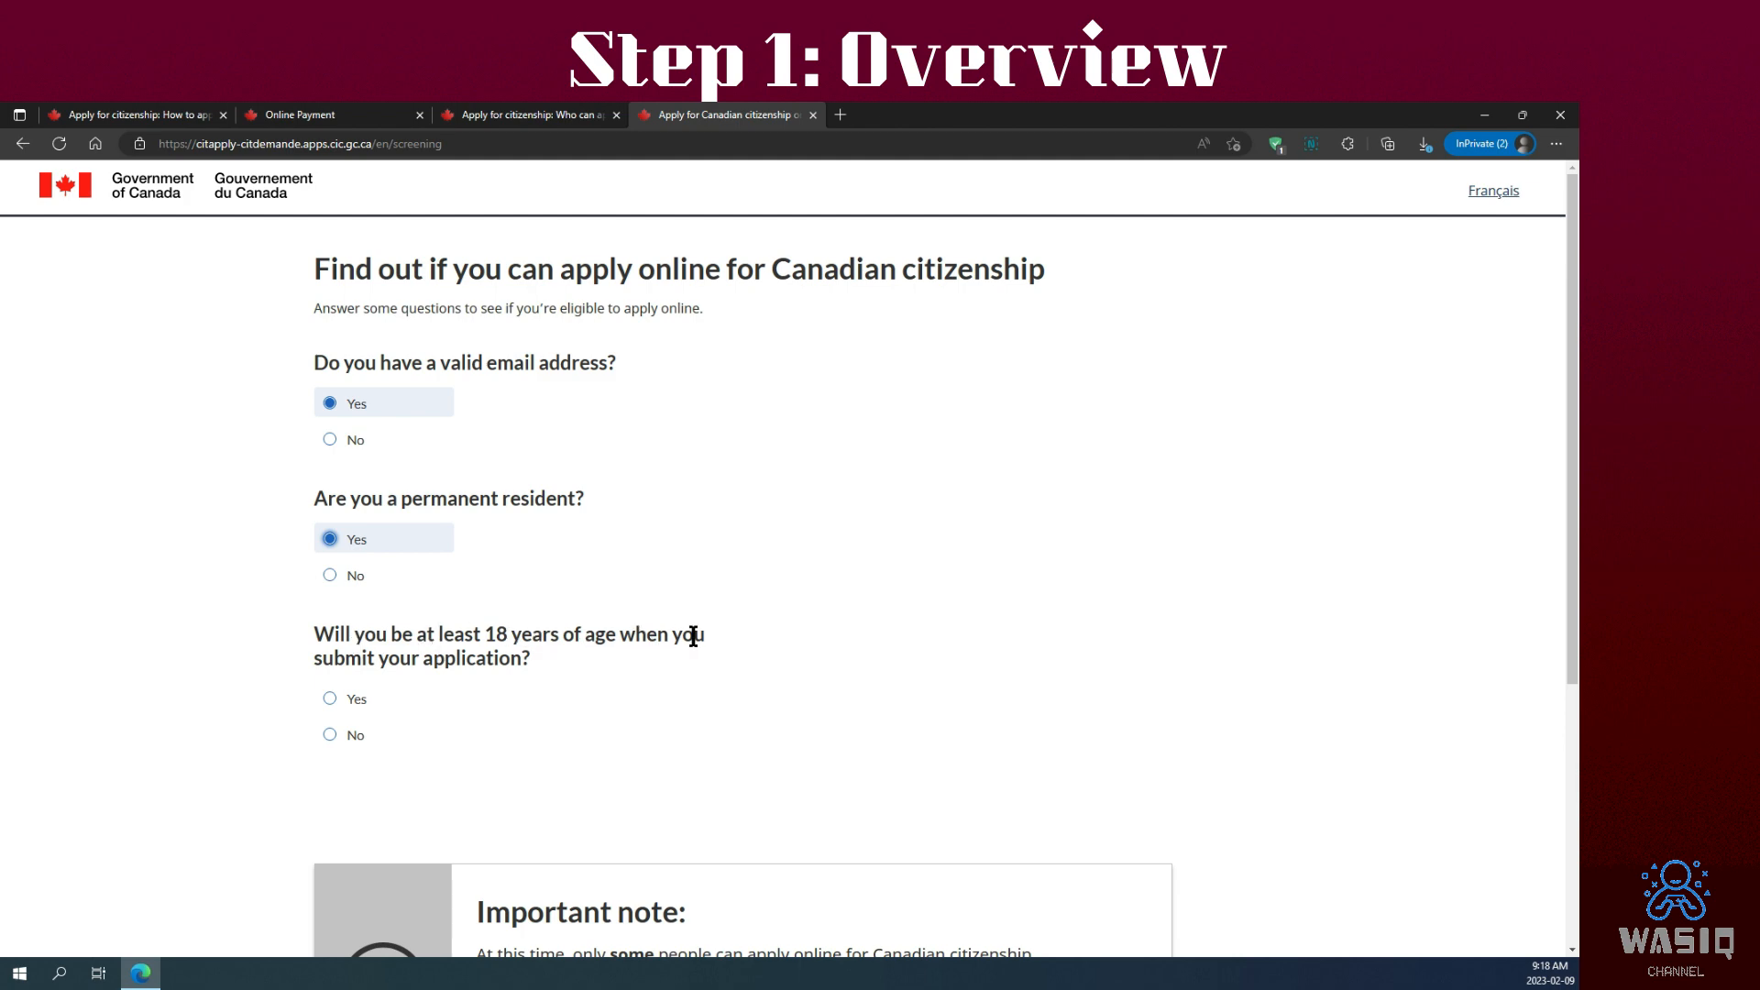
{"action": "left_click", "coordinate": [352, 713]}
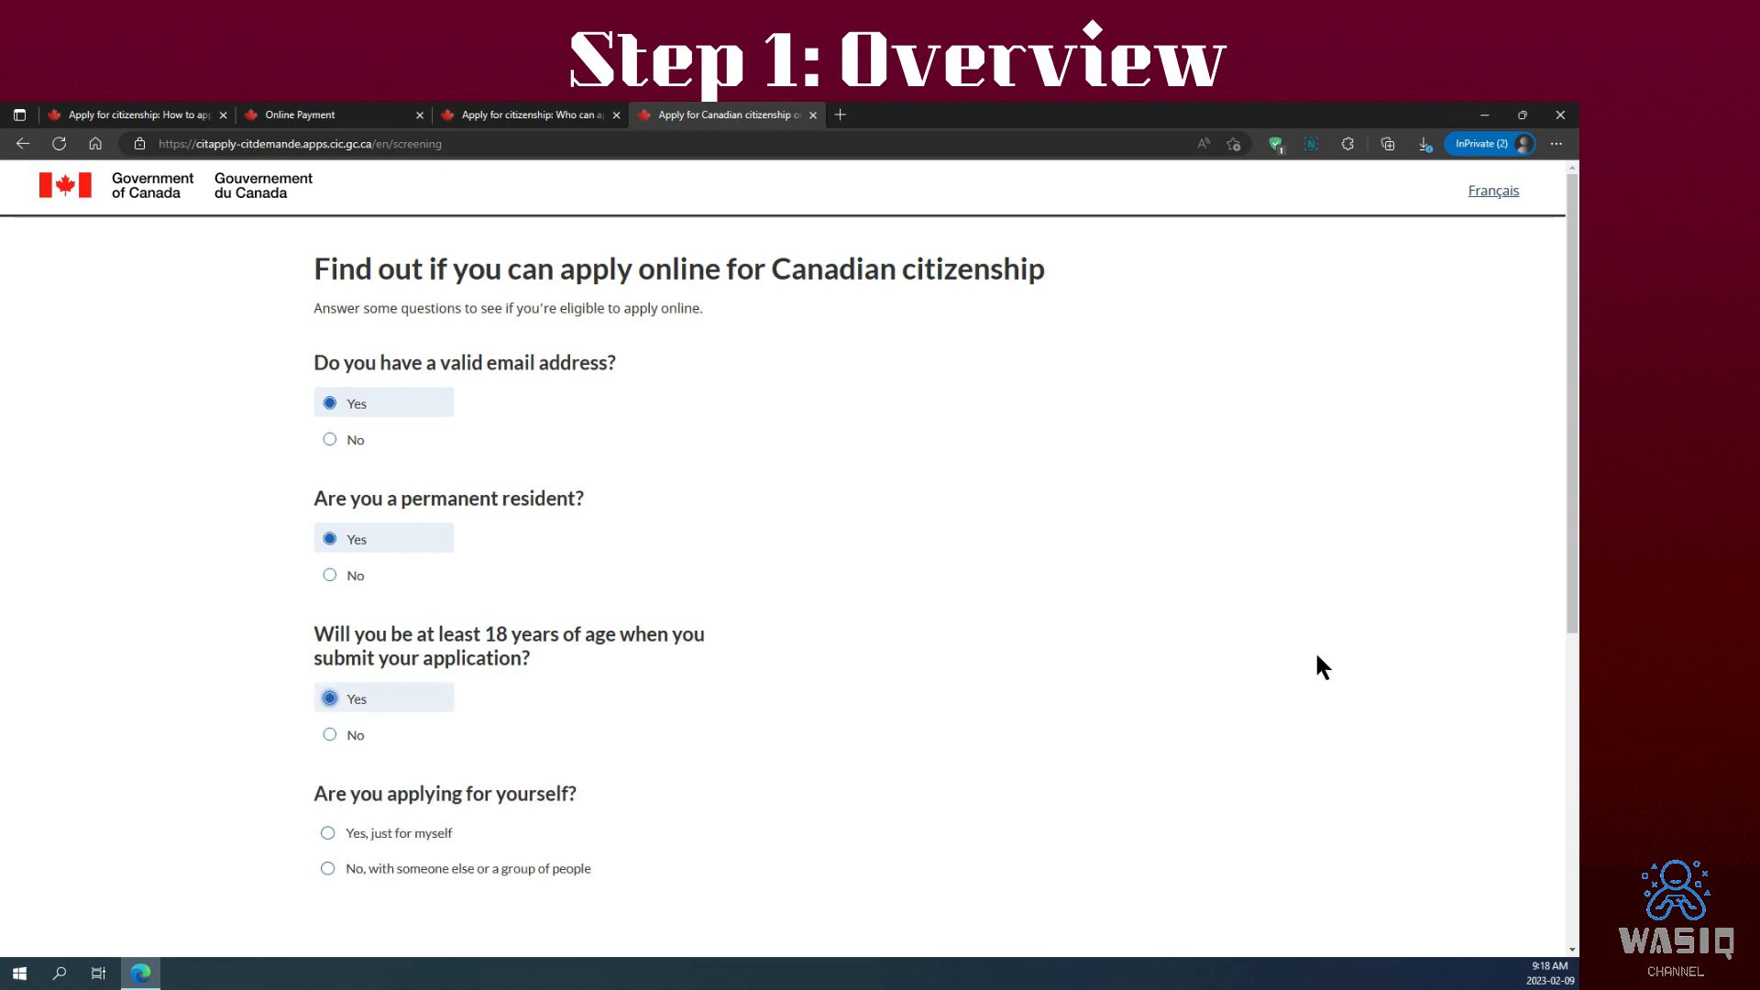
{"action": "scroll", "coordinate": [1485, 679], "scroll_direction": "down", "scroll_amount": 2}
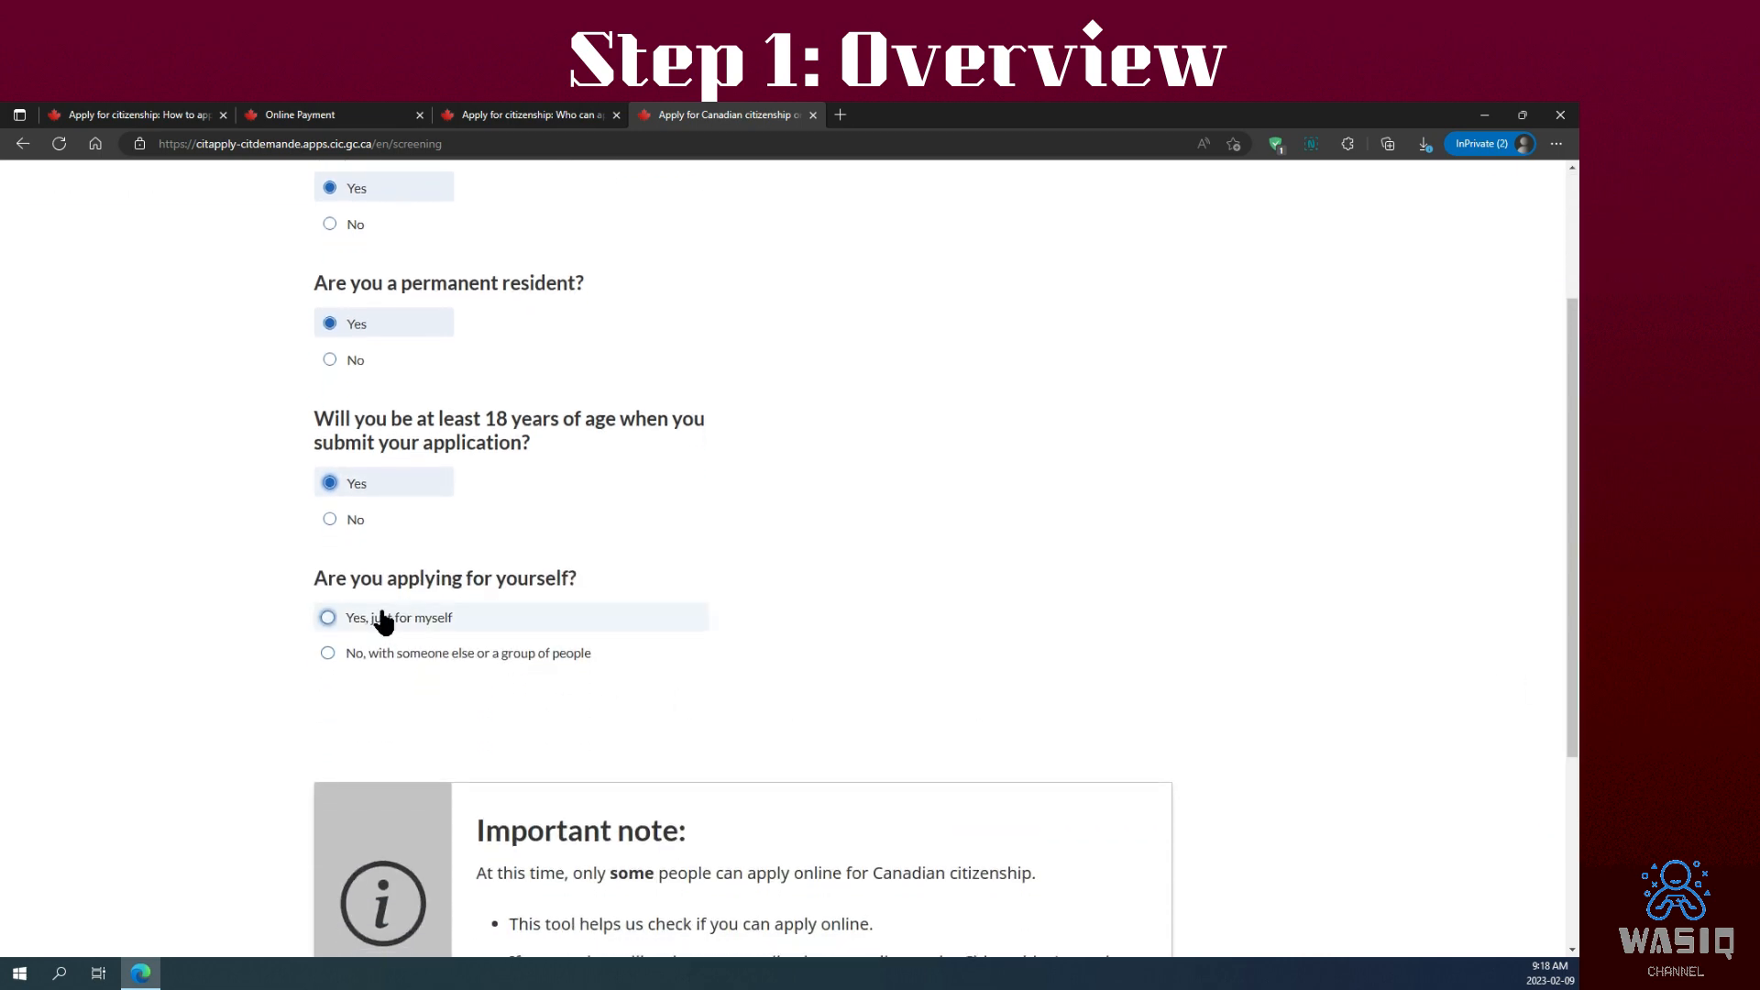
{"action": "left_click", "coordinate": [434, 619]}
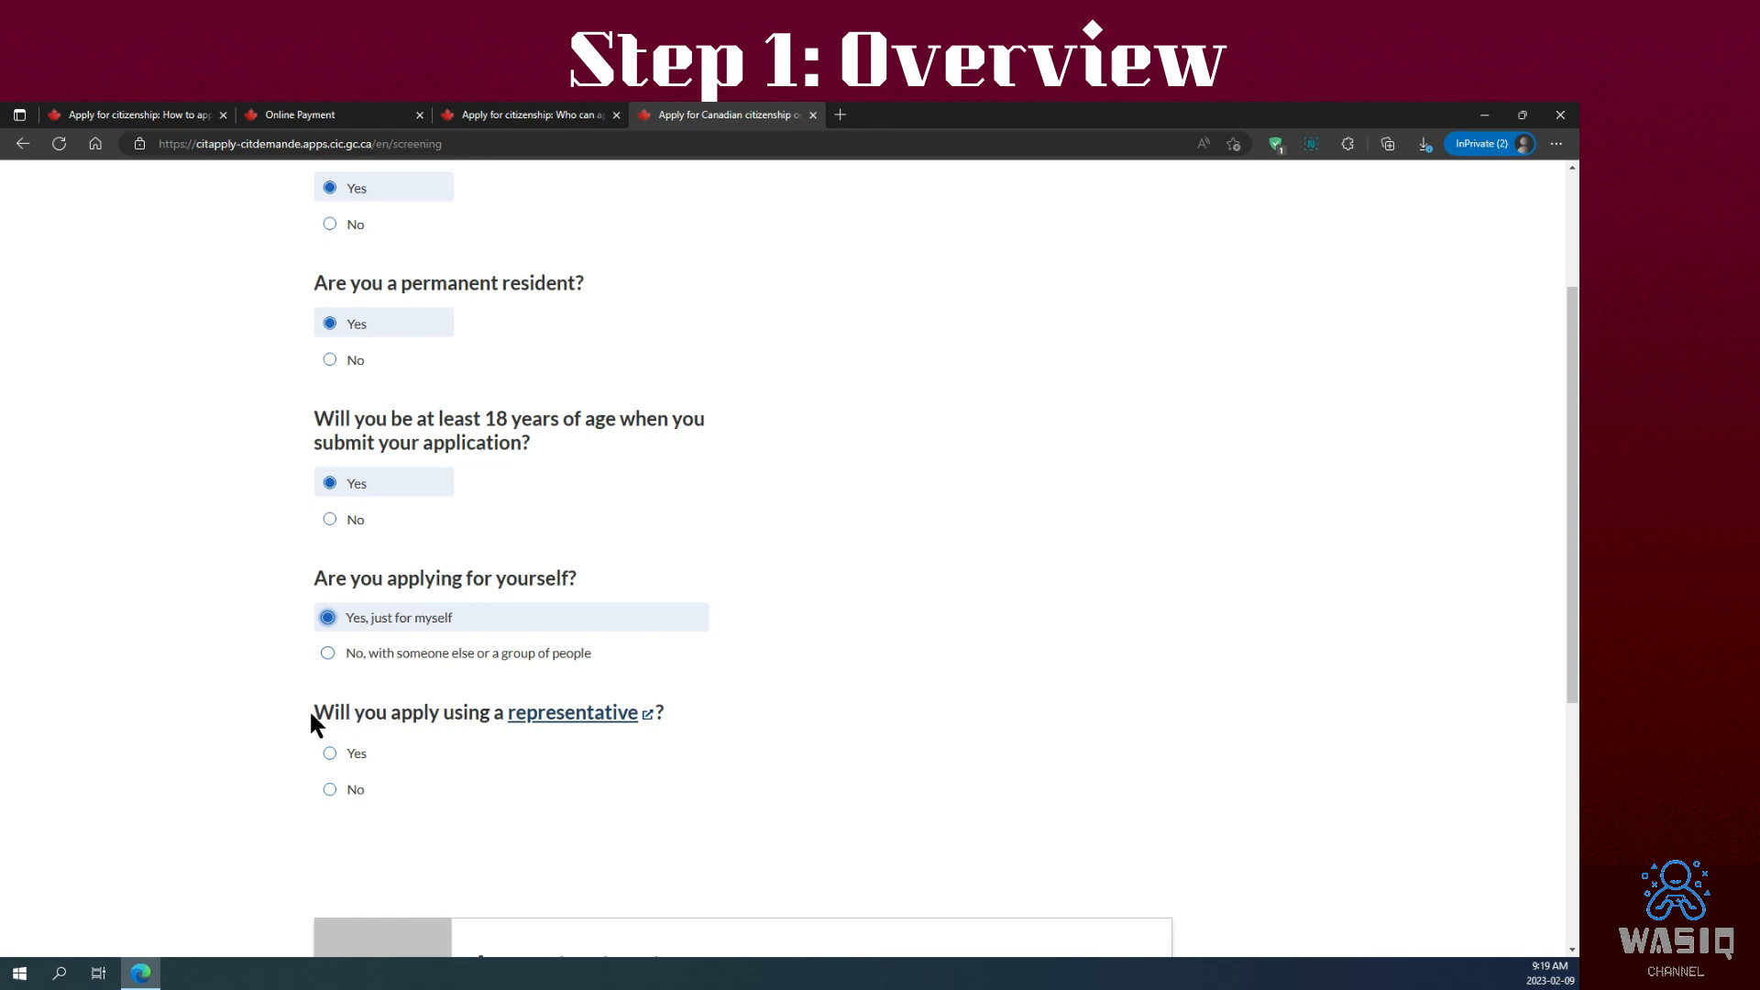
{"action": "left_click", "coordinate": [353, 790]}
Open the physical presence calculation link in a new tab.
{"action": "scroll", "coordinate": [1333, 685], "scroll_direction": "down", "scroll_amount": 3}
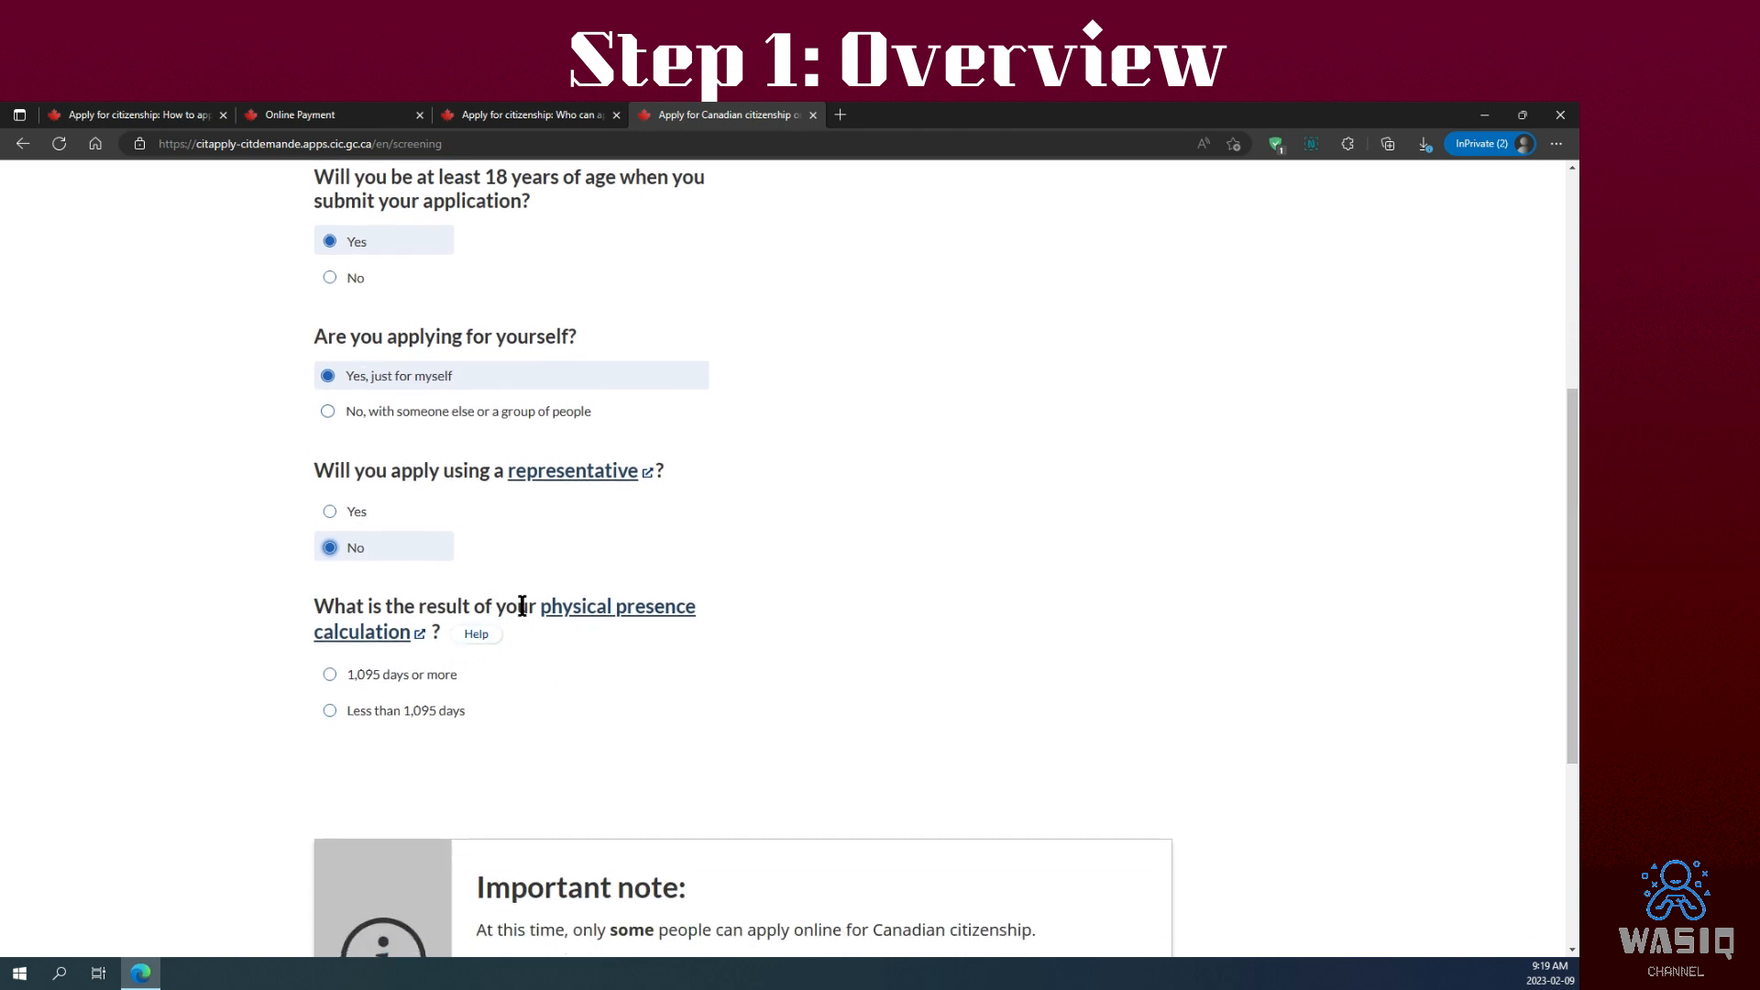
{"action": "right_click", "coordinate": [578, 620]}
{"action": "left_click", "coordinate": [633, 625]}
Check the 1,095-day requirement on the Physical Presence Calculator, then return to the screening tab.
{"action": "left_click_drag", "start_coordinate": [857, 110], "coordinate": [765, 114]}
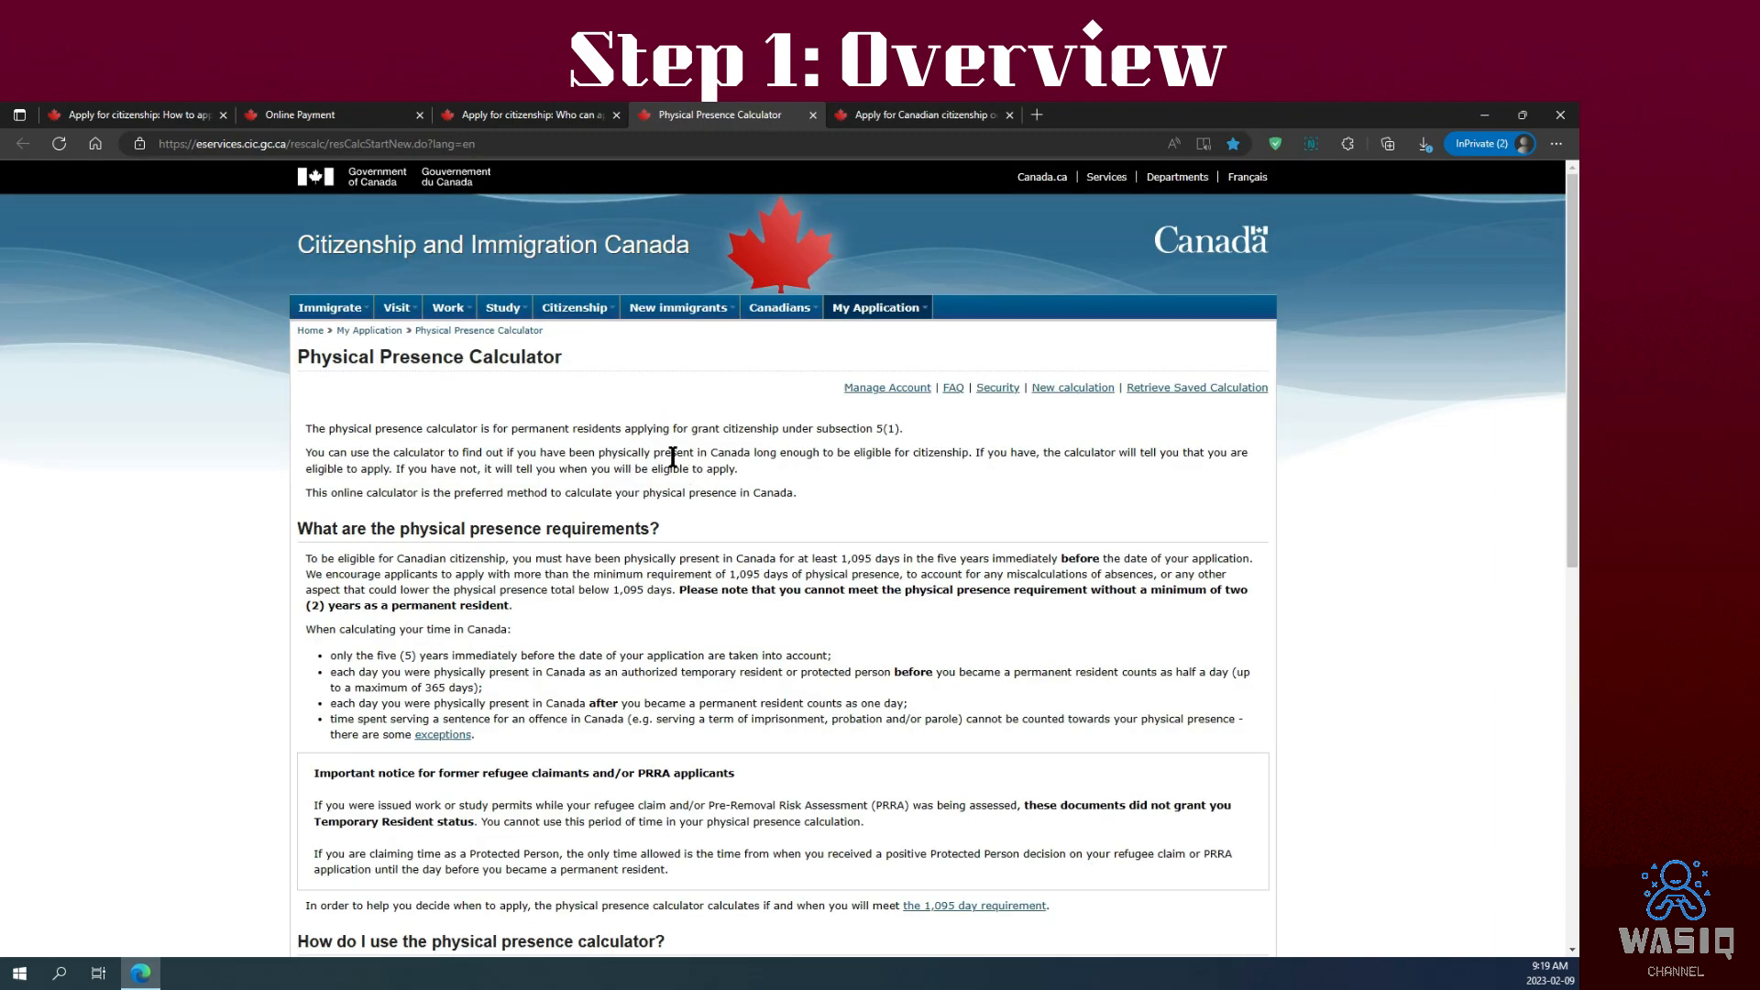
{"action": "left_click_drag", "start_coordinate": [1573, 376], "coordinate": [1525, 386]}
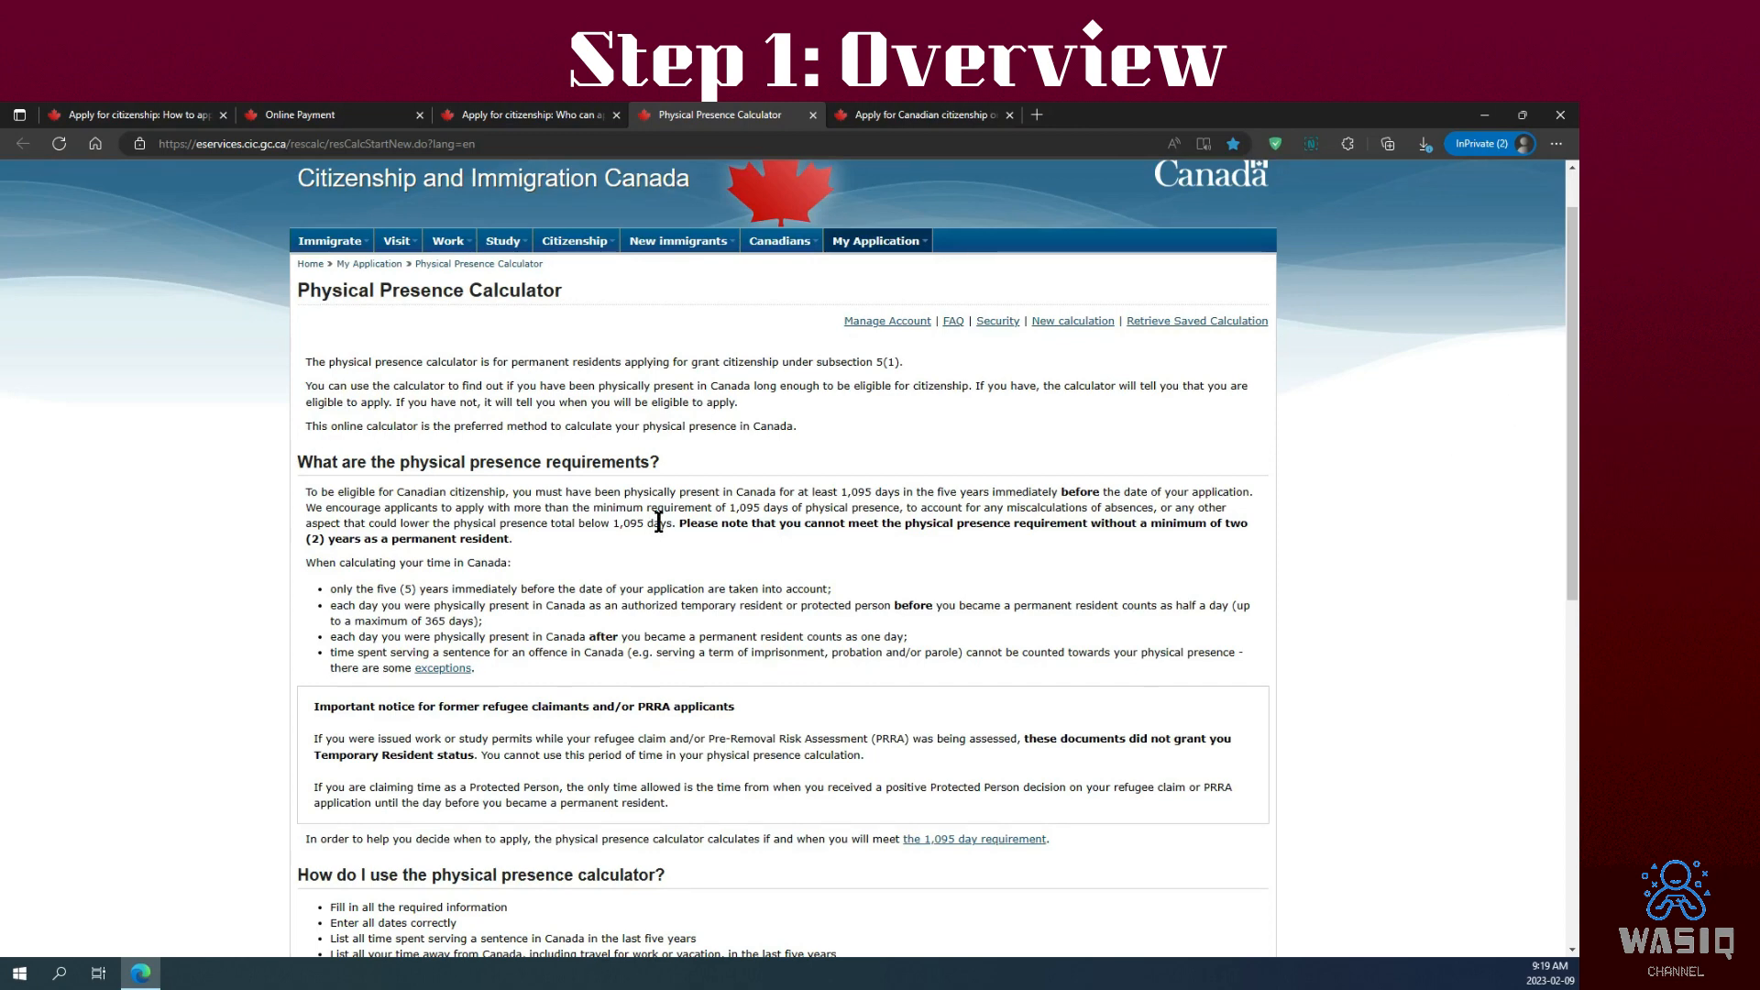
{"action": "left_click_drag", "start_coordinate": [672, 522], "coordinate": [612, 530]}
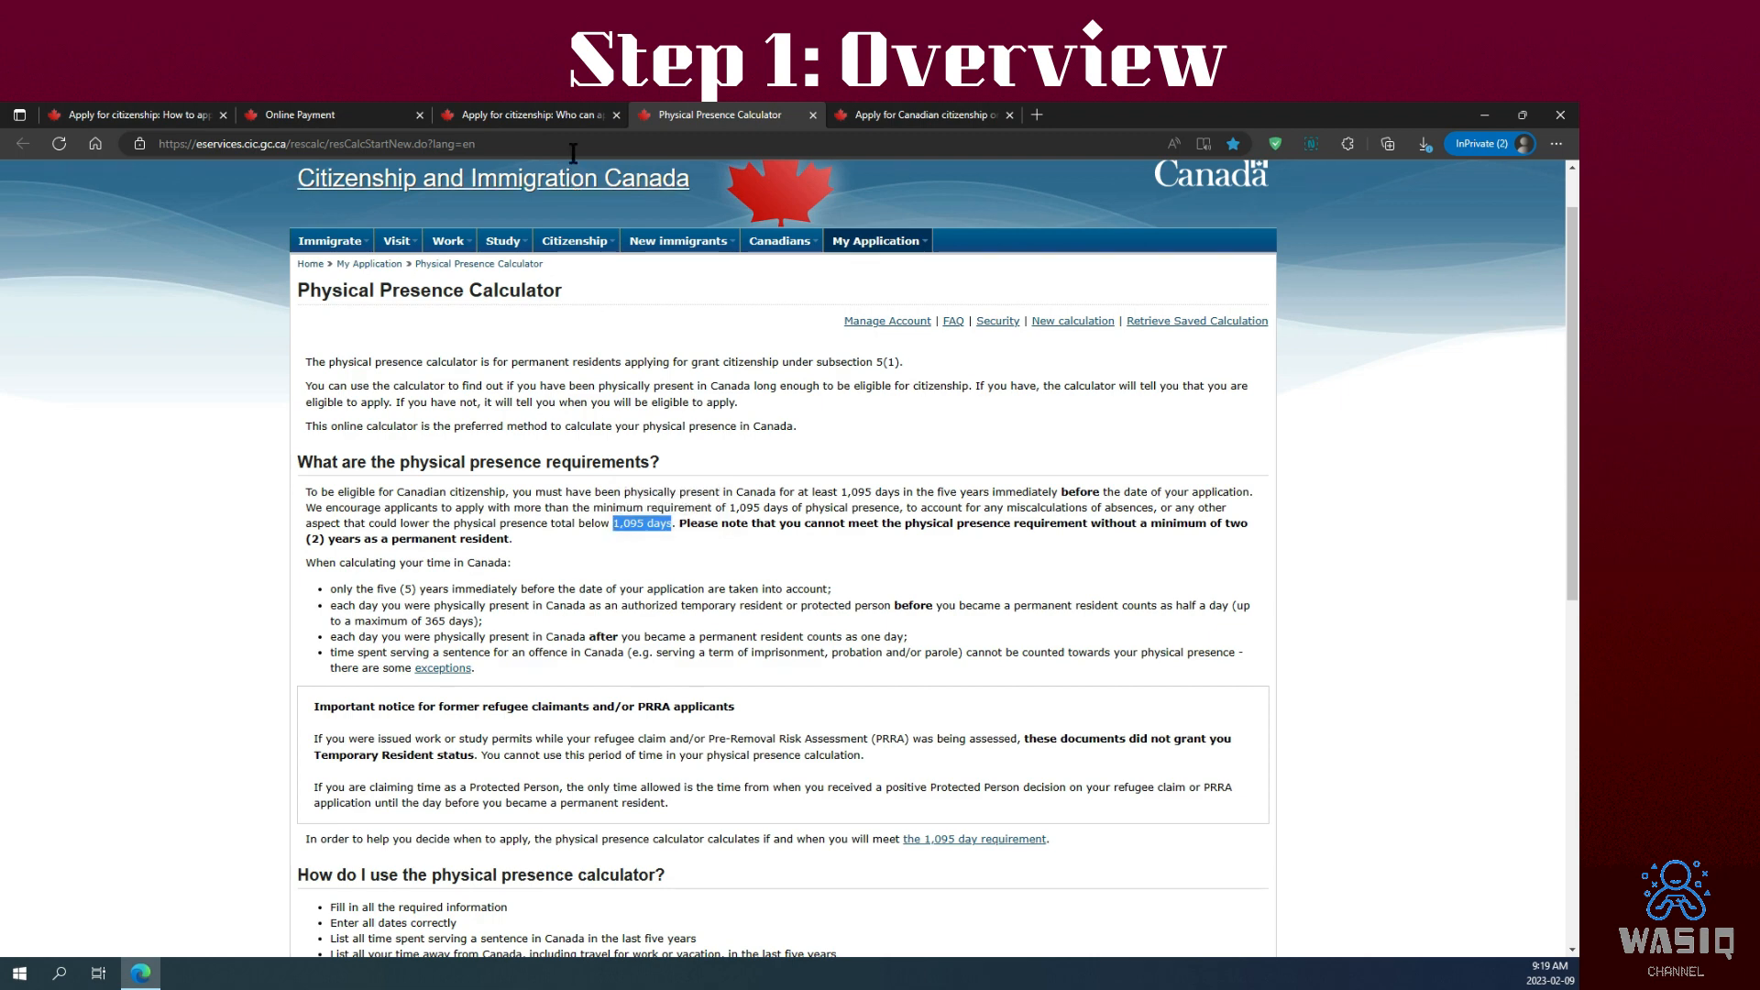
{"action": "left_click", "coordinate": [565, 116]}
{"action": "left_click", "coordinate": [720, 115]}
{"action": "left_click", "coordinate": [935, 111]}
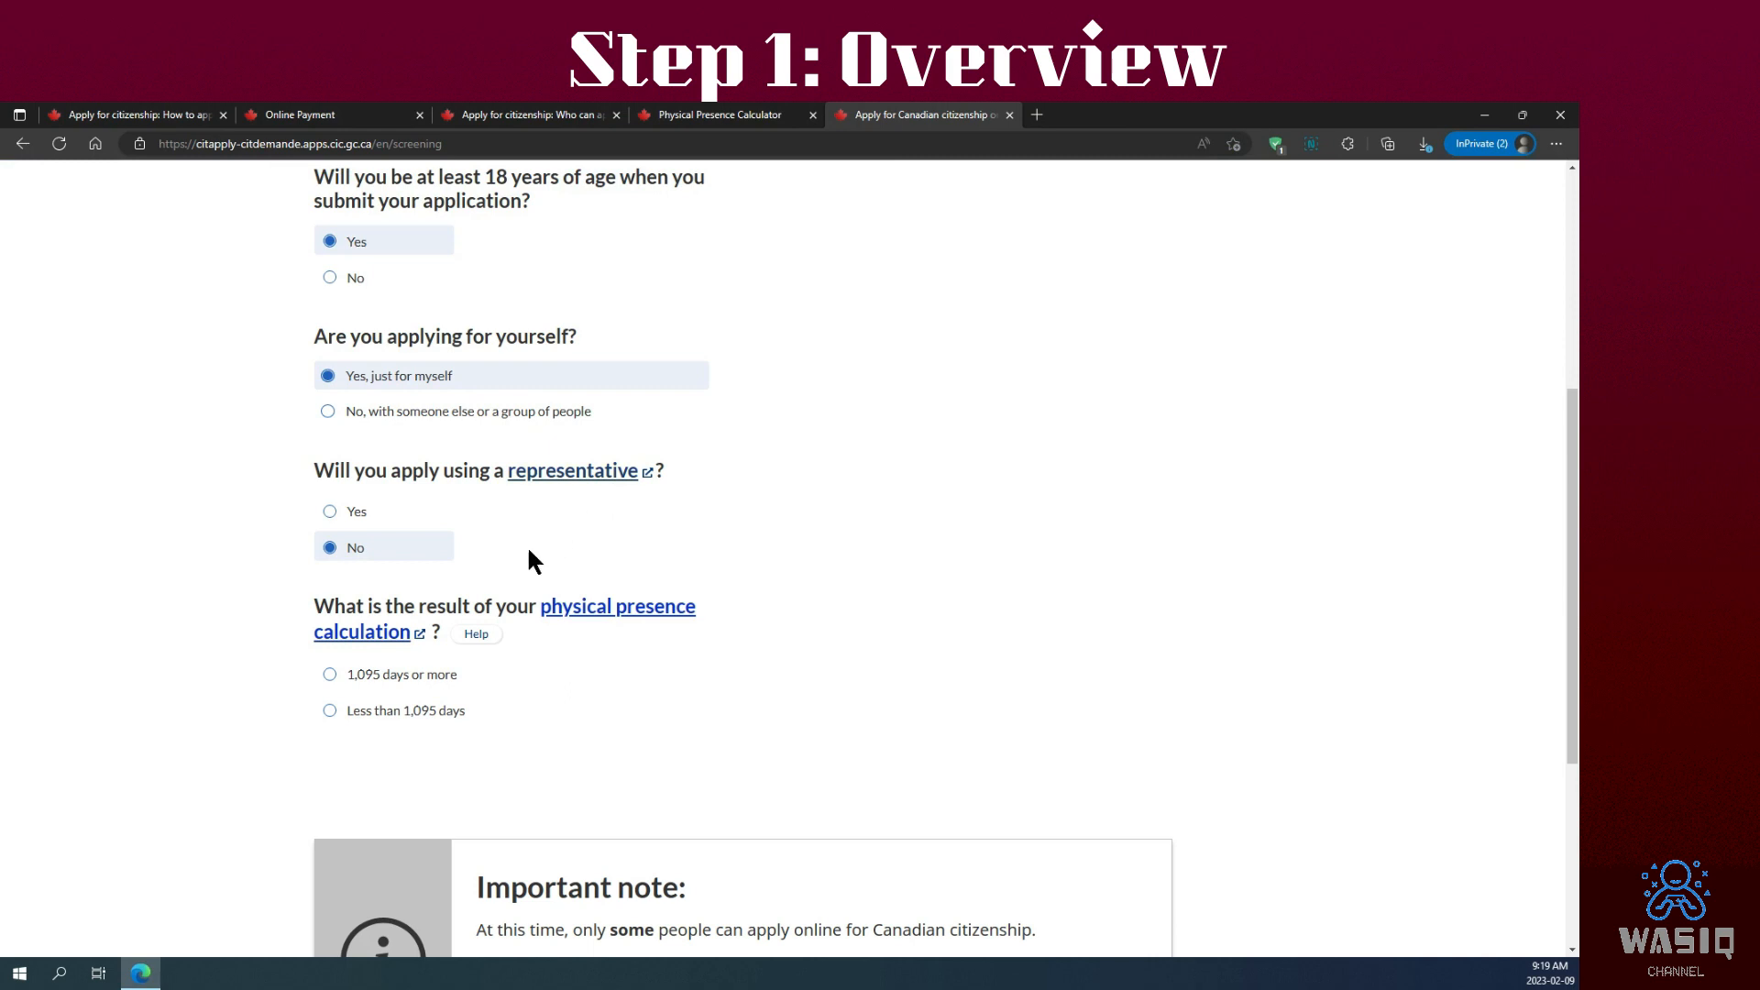
Report 1,095+ days of presence, answer No to both crown-servant questions, and start the online application.
{"action": "left_click", "coordinate": [330, 677]}
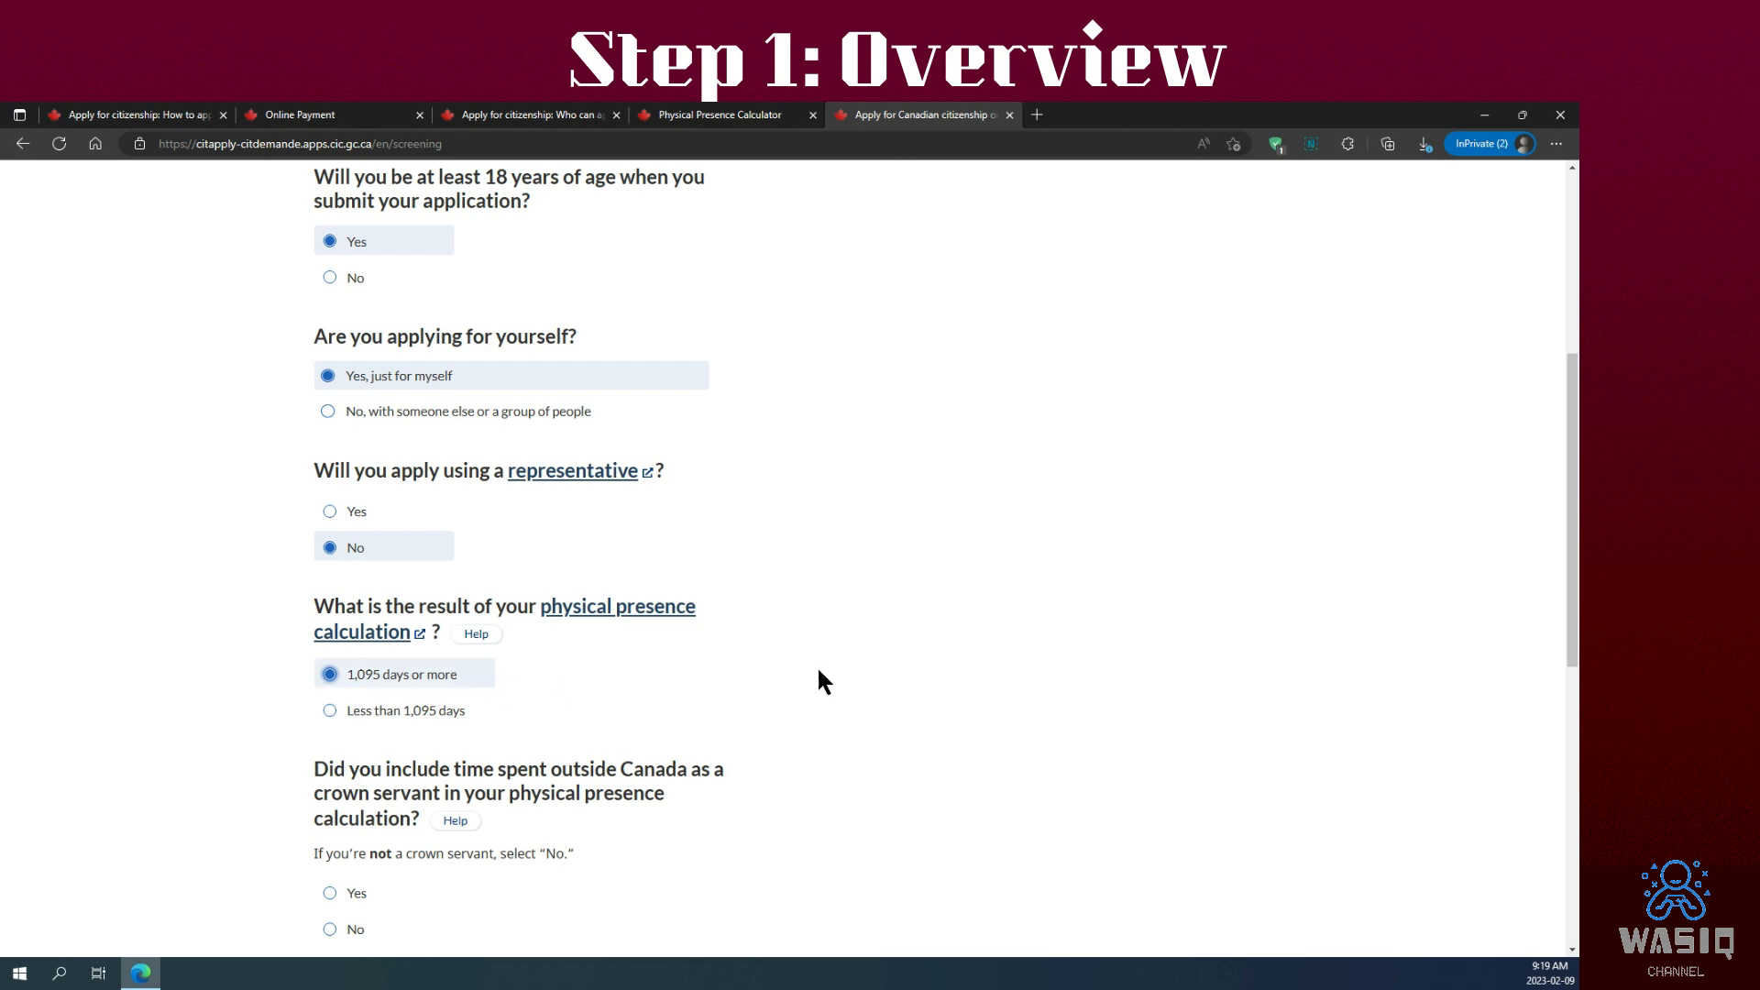
{"action": "left_click_drag", "start_coordinate": [1575, 581], "coordinate": [1578, 705]}
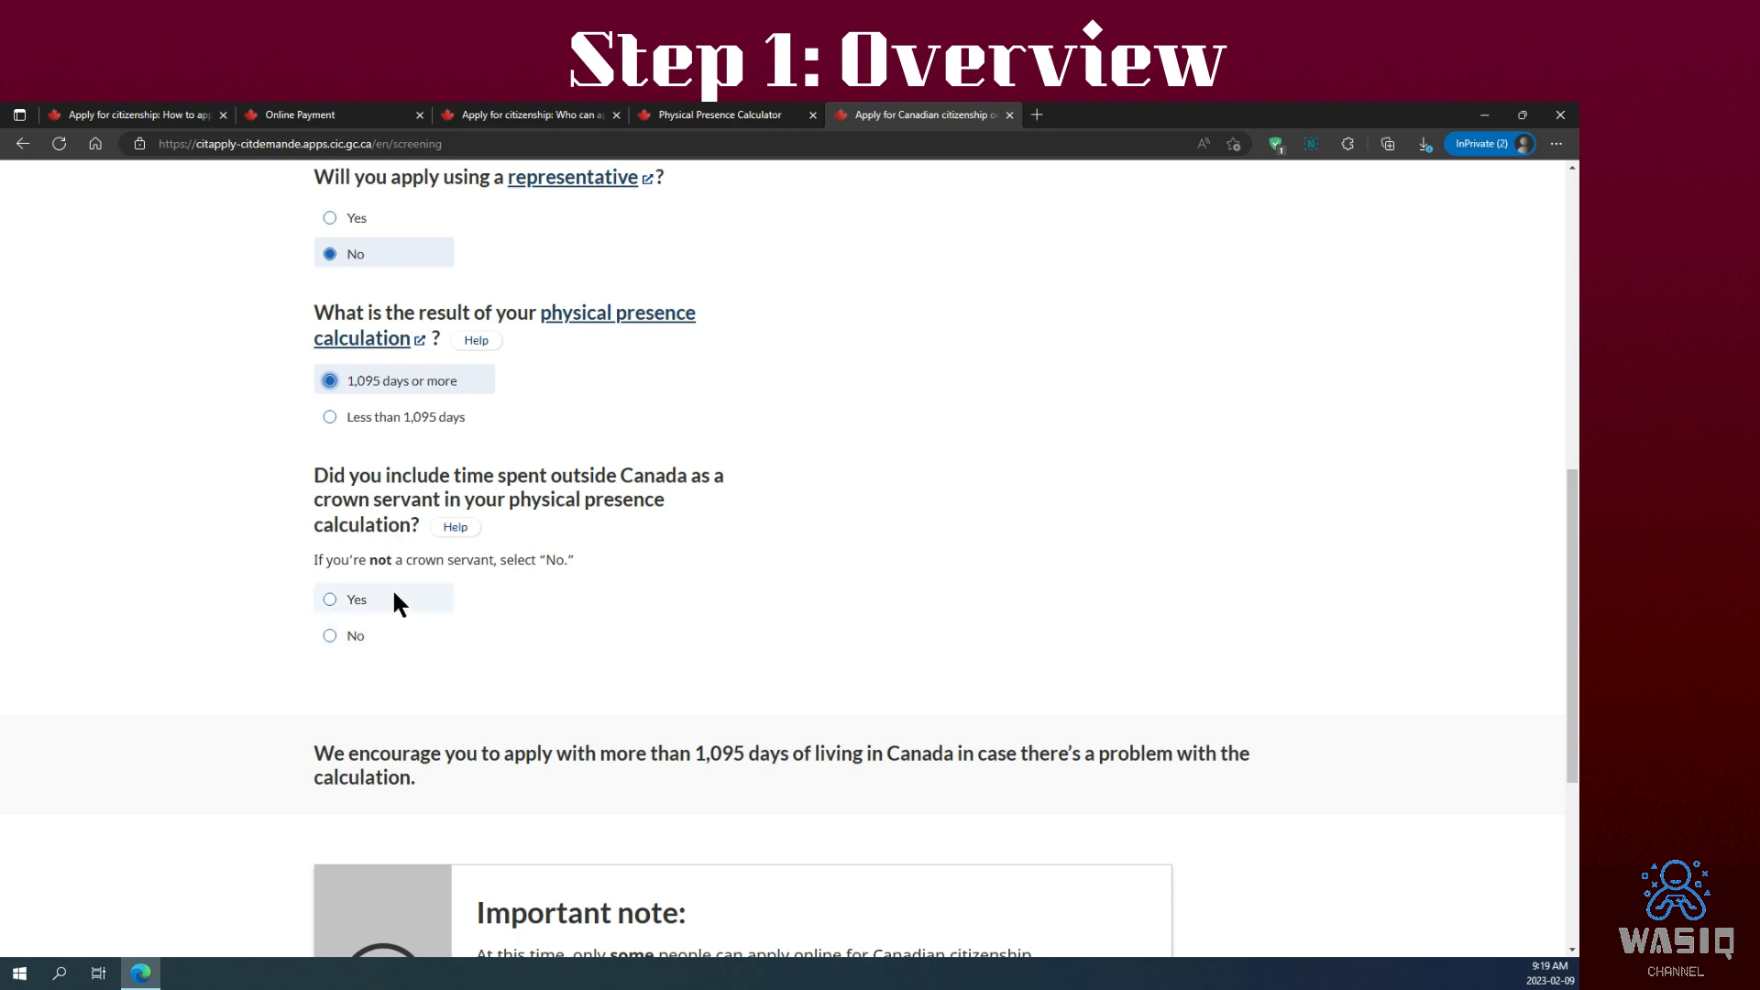
{"action": "left_click", "coordinate": [341, 635]}
{"action": "scroll", "coordinate": [1064, 612], "scroll_direction": "down", "scroll_amount": 2}
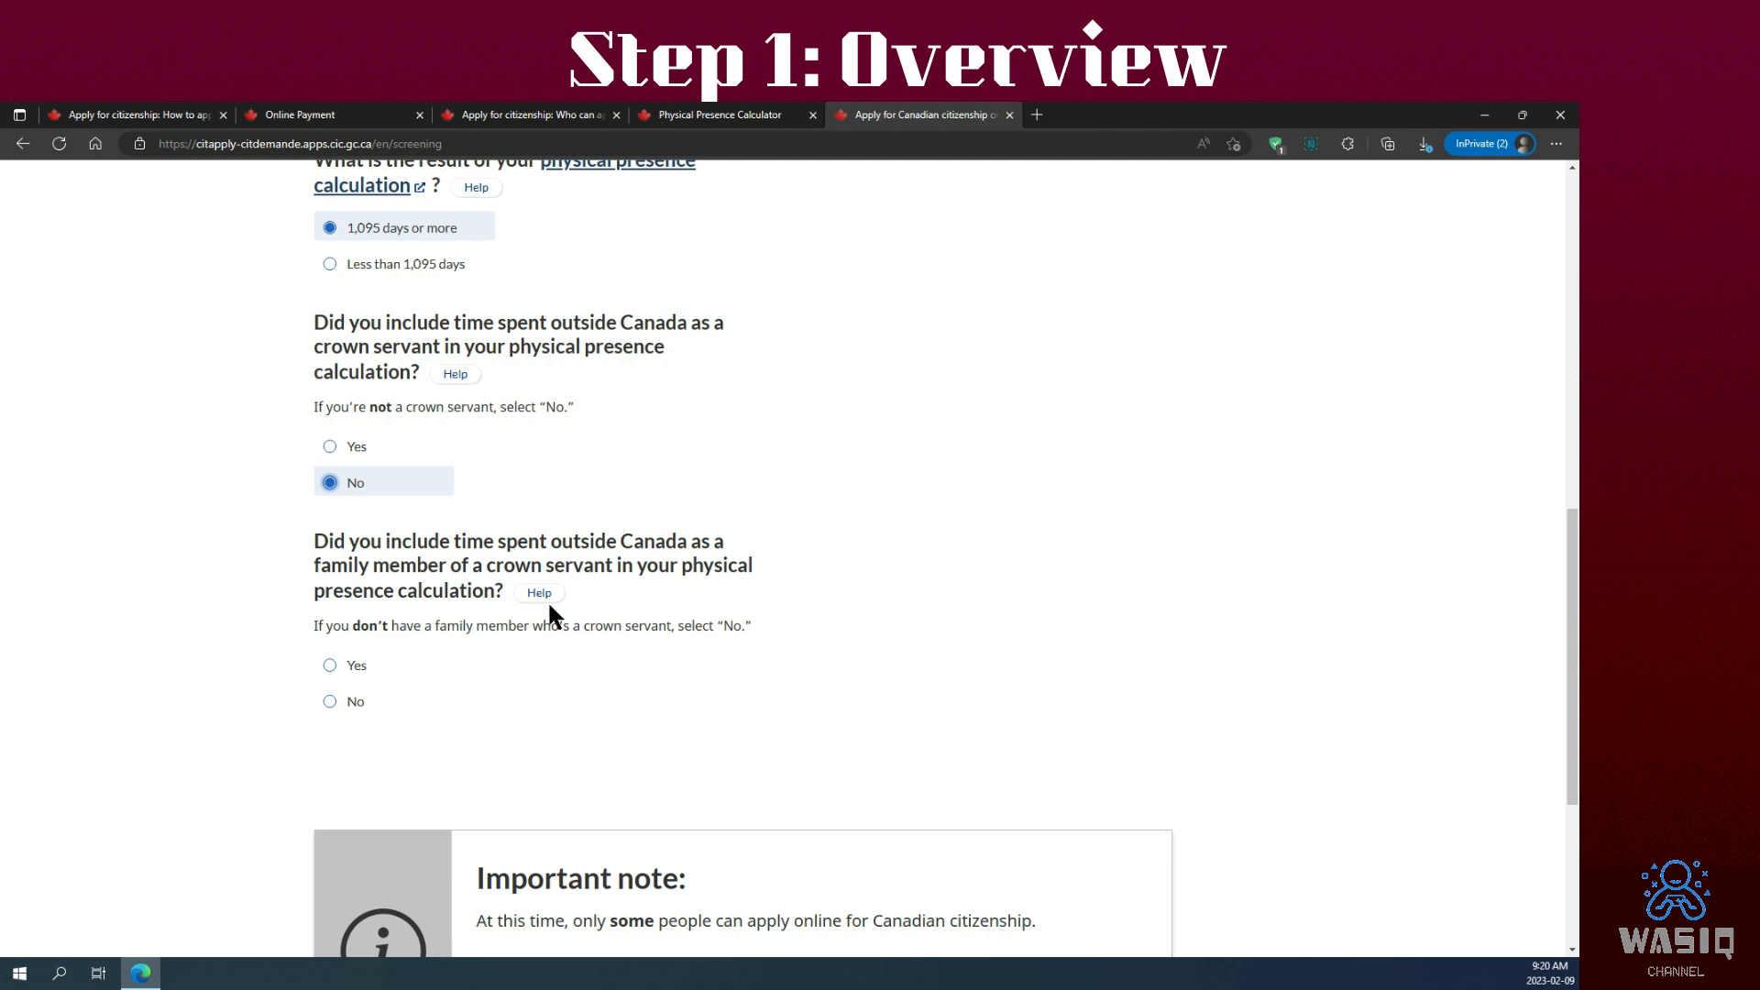
{"action": "left_click", "coordinate": [354, 711]}
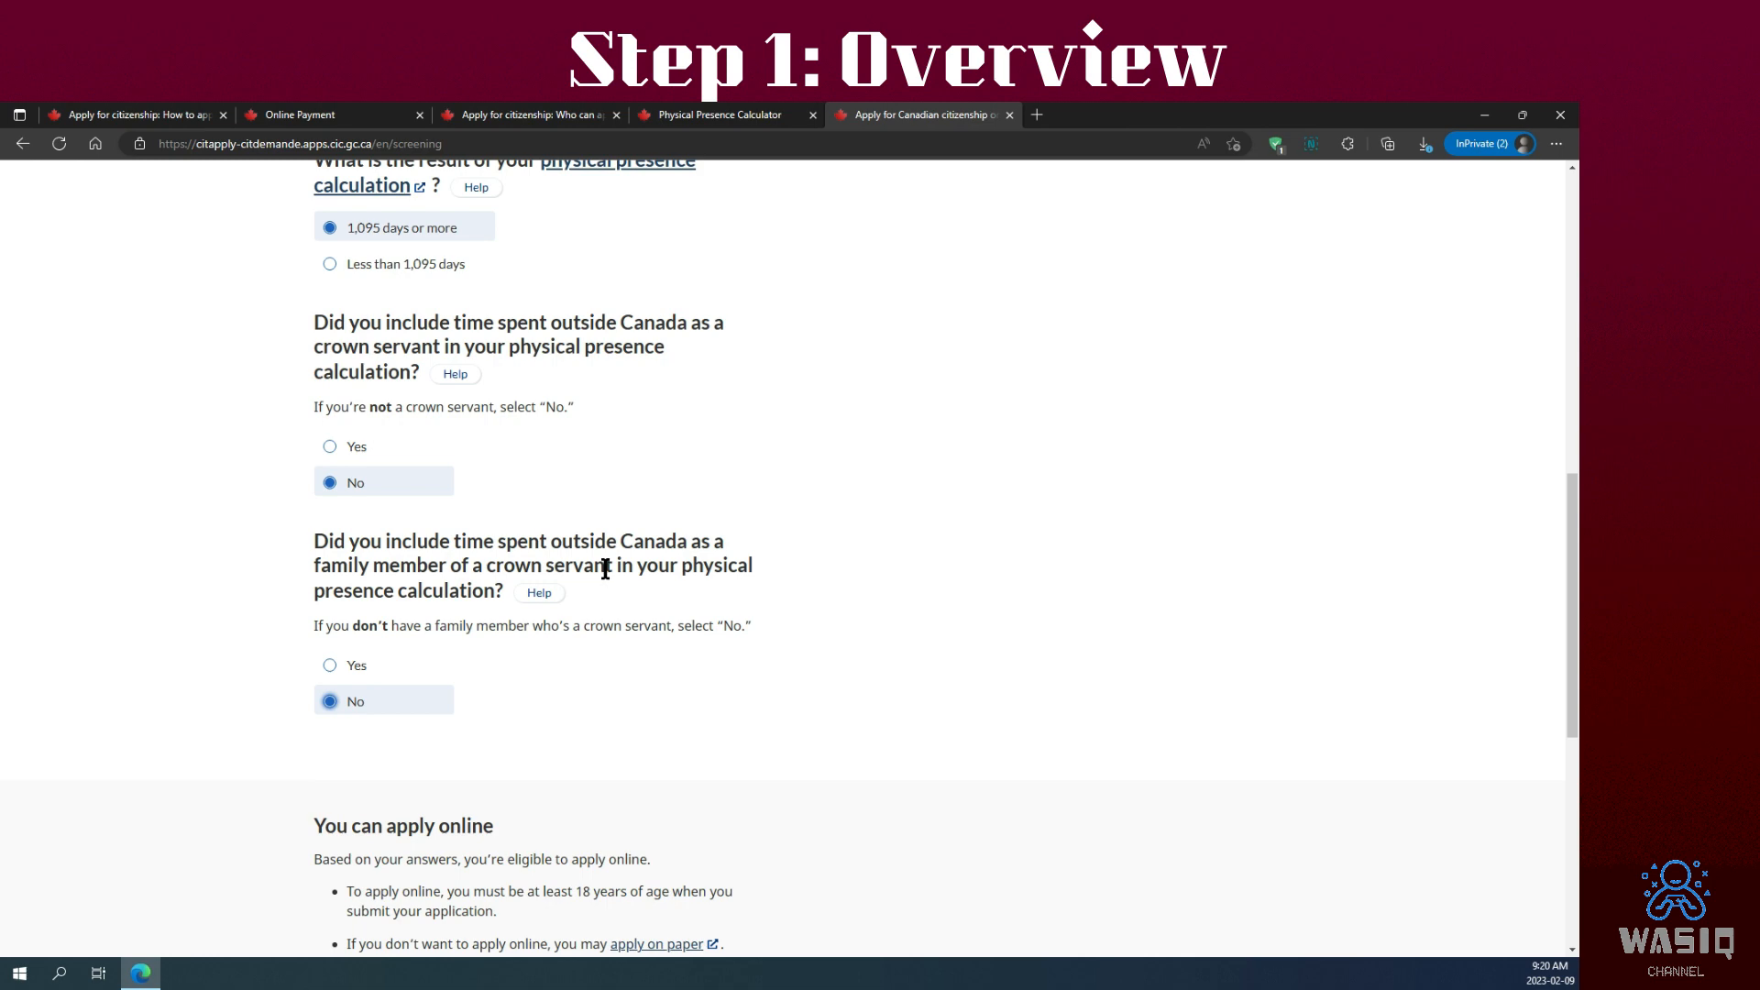
{"action": "scroll", "coordinate": [1576, 573], "scroll_direction": "down", "scroll_amount": 1}
{"action": "left_click_drag", "start_coordinate": [1578, 573], "coordinate": [1579, 642]}
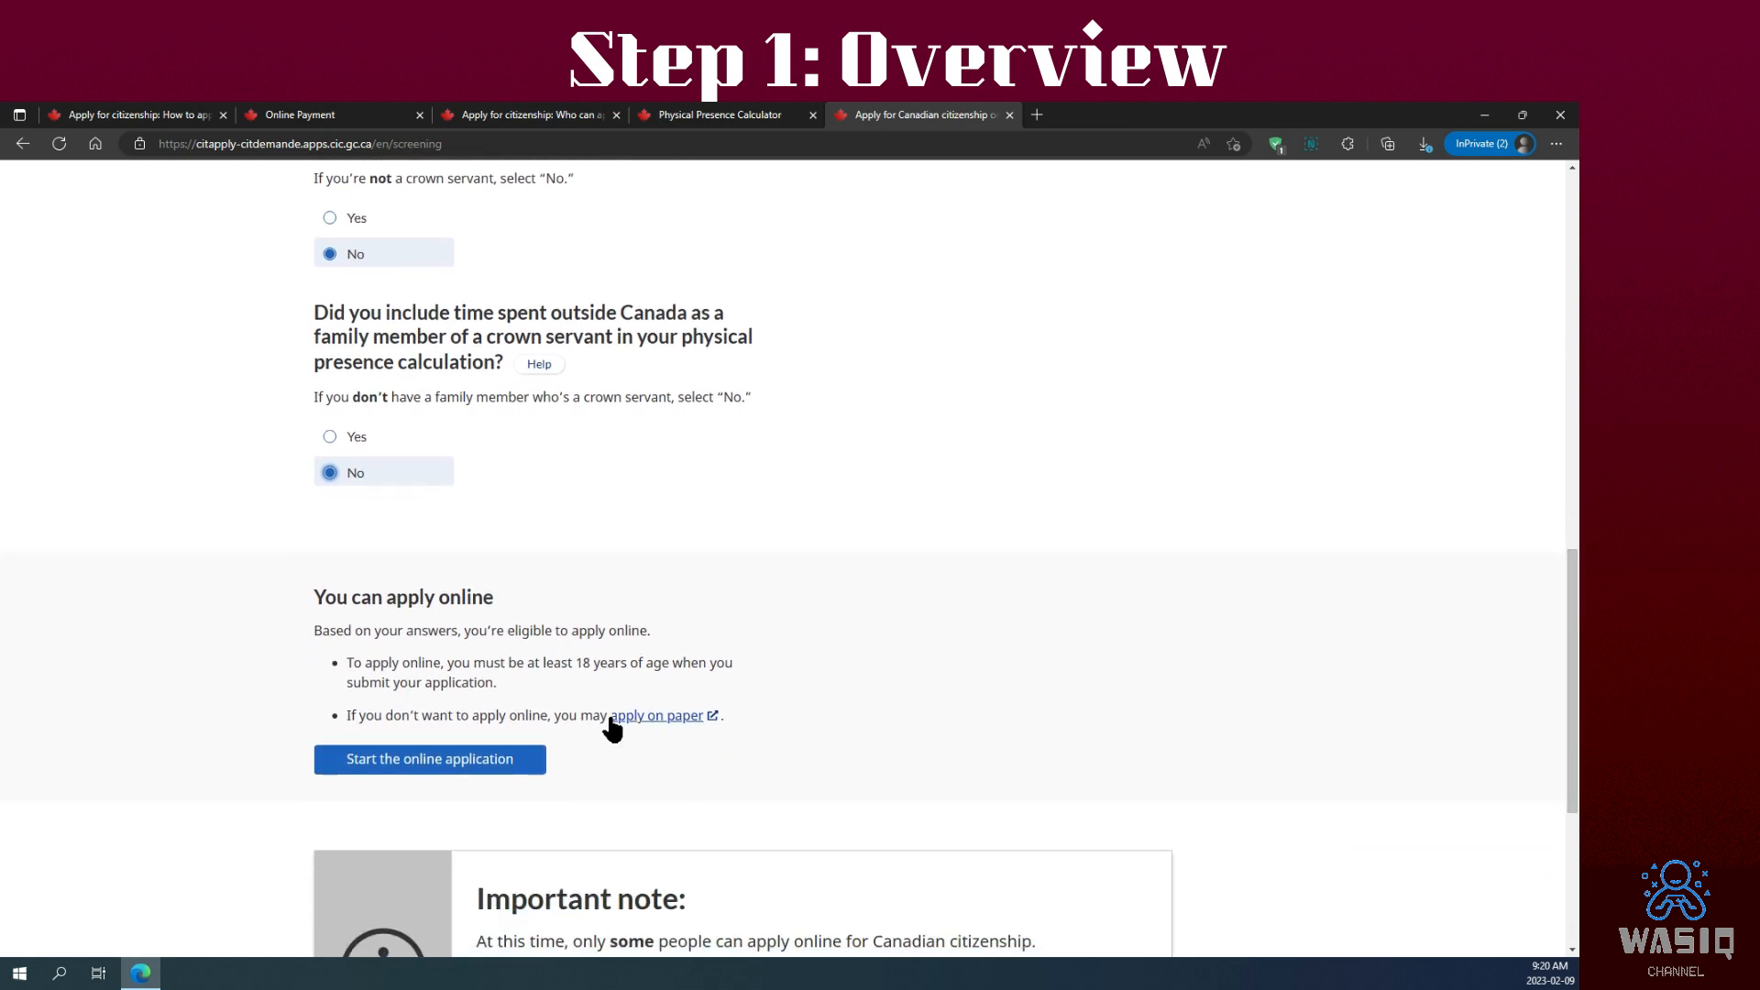
{"action": "left_click", "coordinate": [419, 766]}
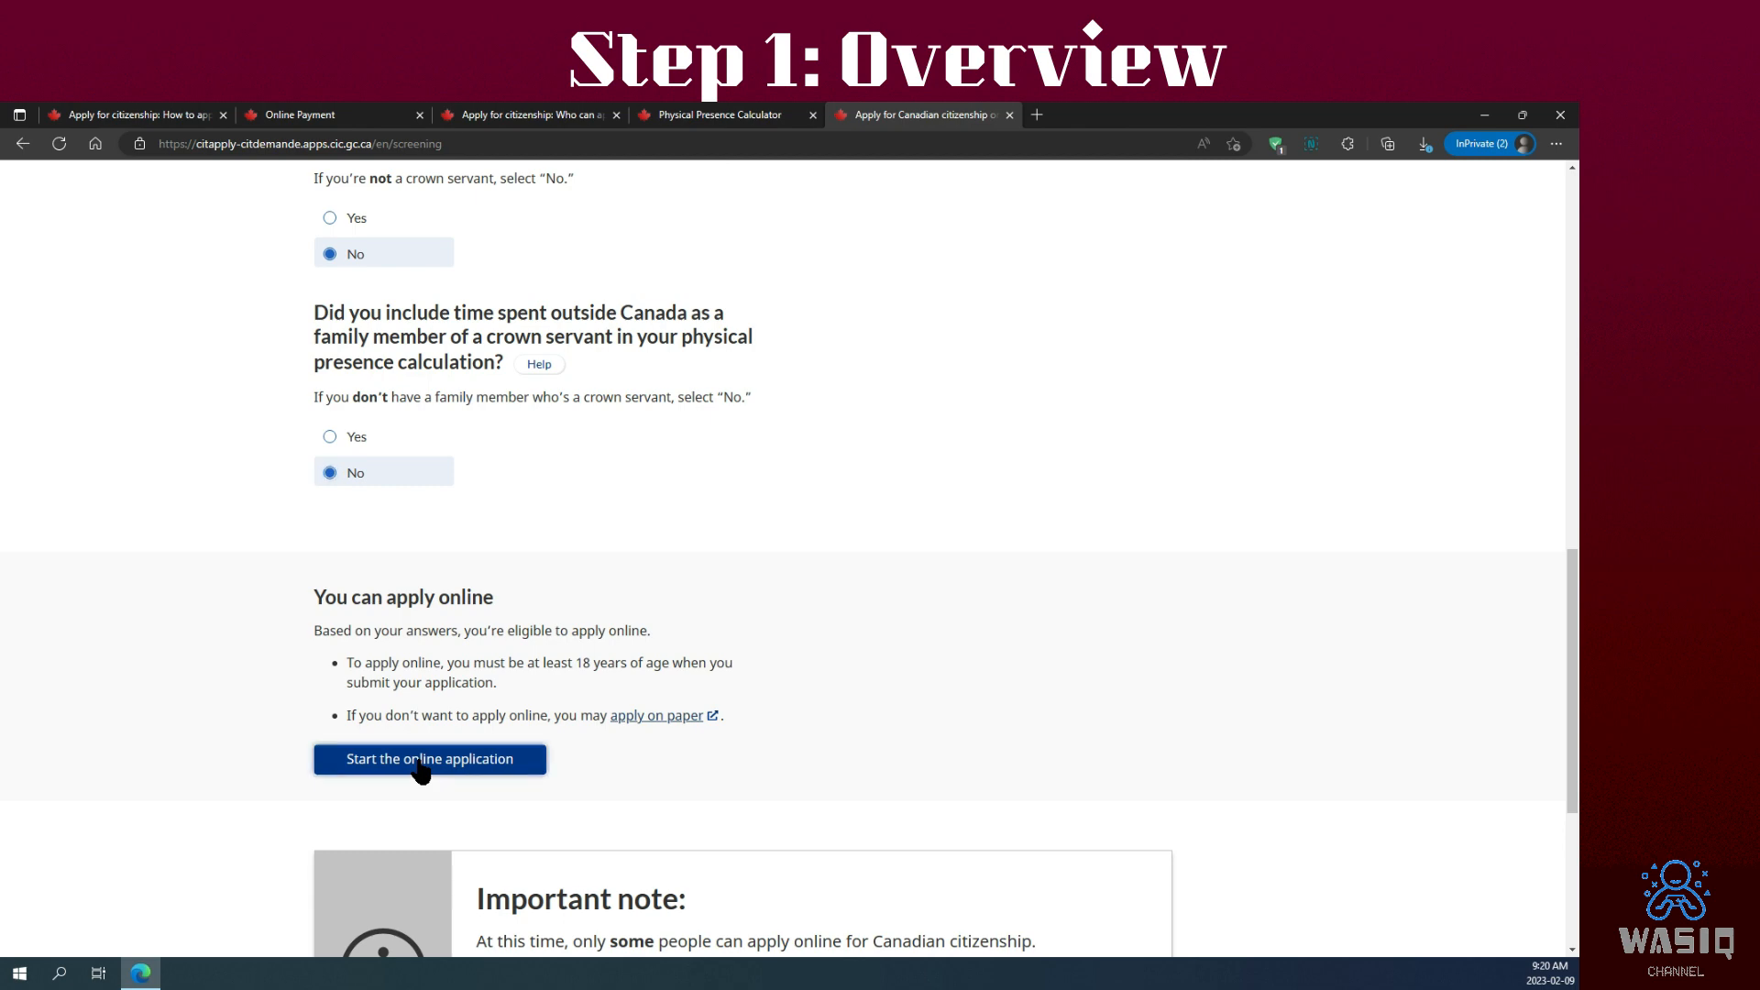
Agree to the terms and conditions and continue to account creation.
{"action": "left_click_drag", "start_coordinate": [1578, 293], "coordinate": [1572, 829]}
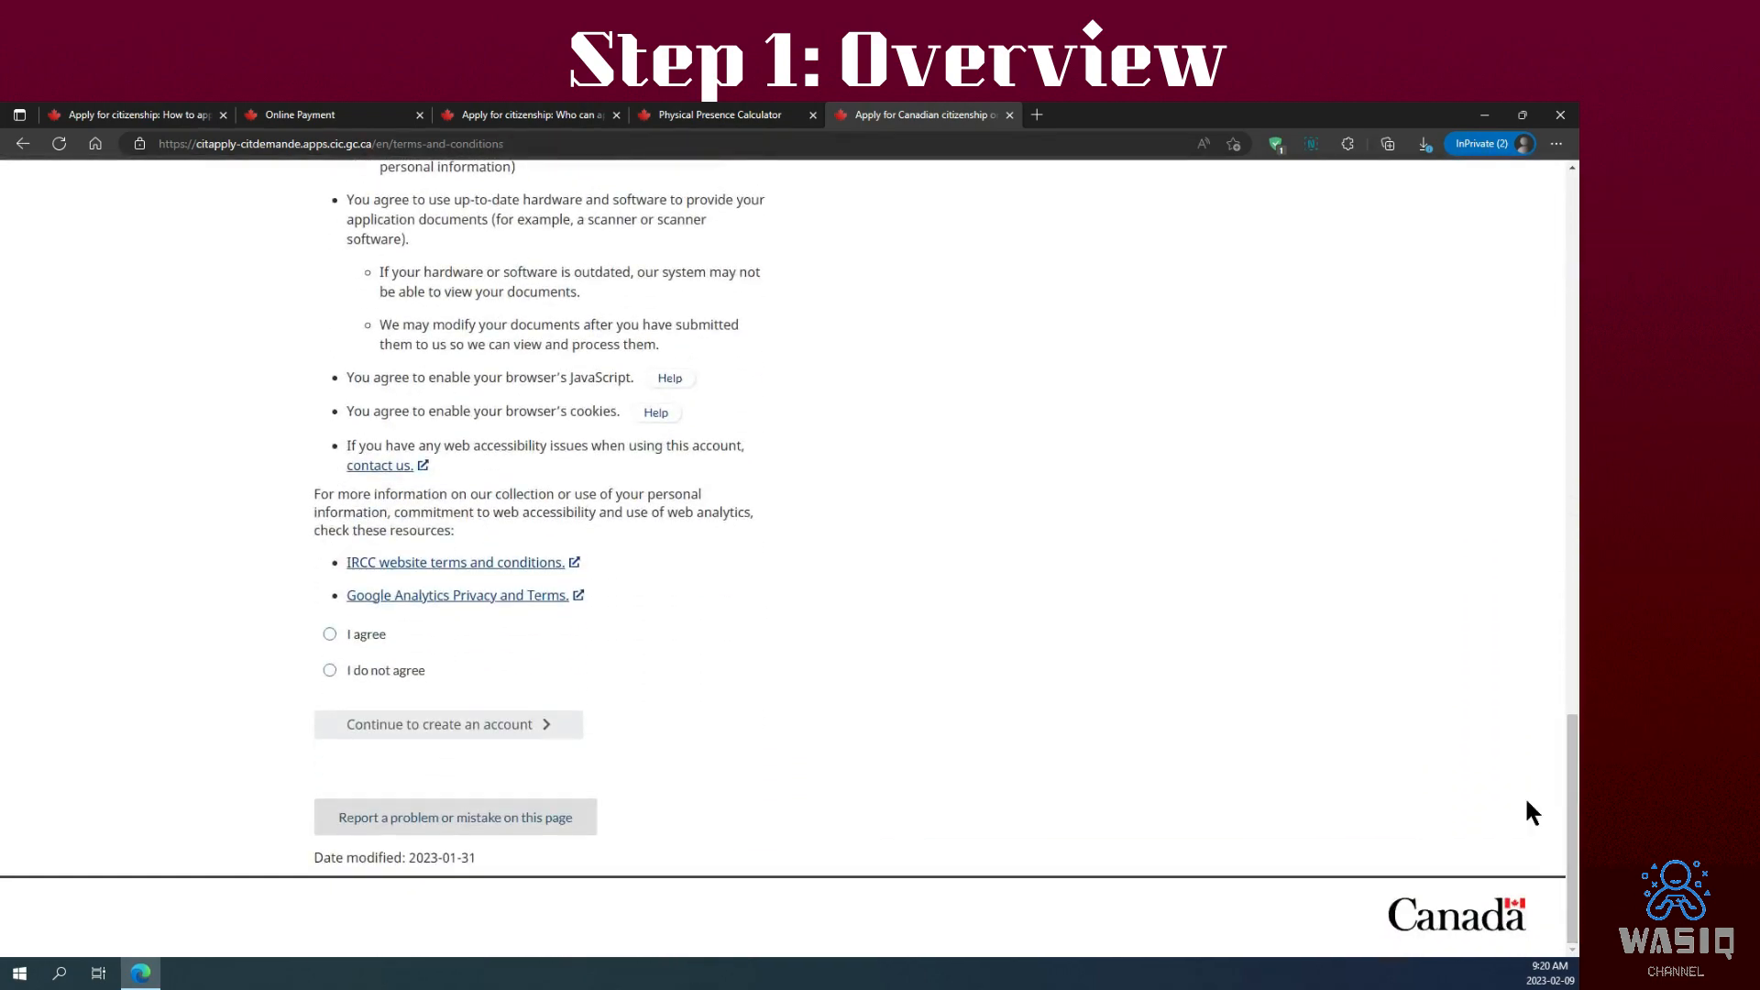
{"action": "left_click", "coordinate": [369, 641]}
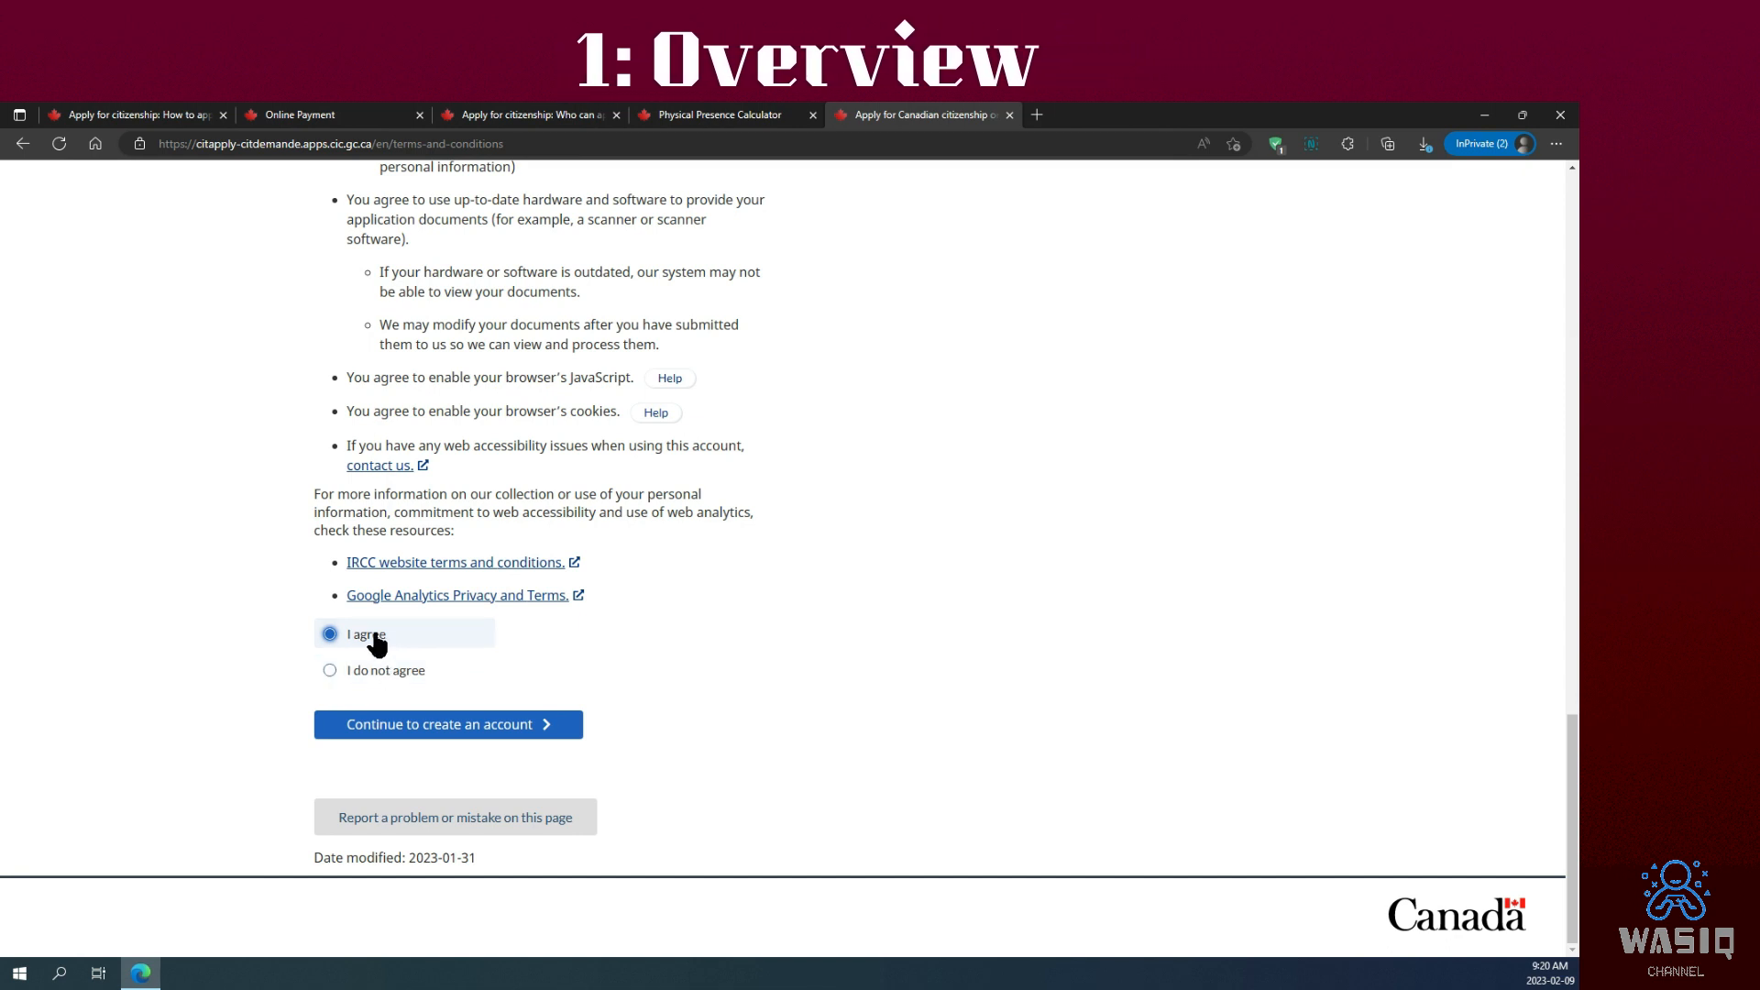
{"action": "left_click", "coordinate": [483, 731]}
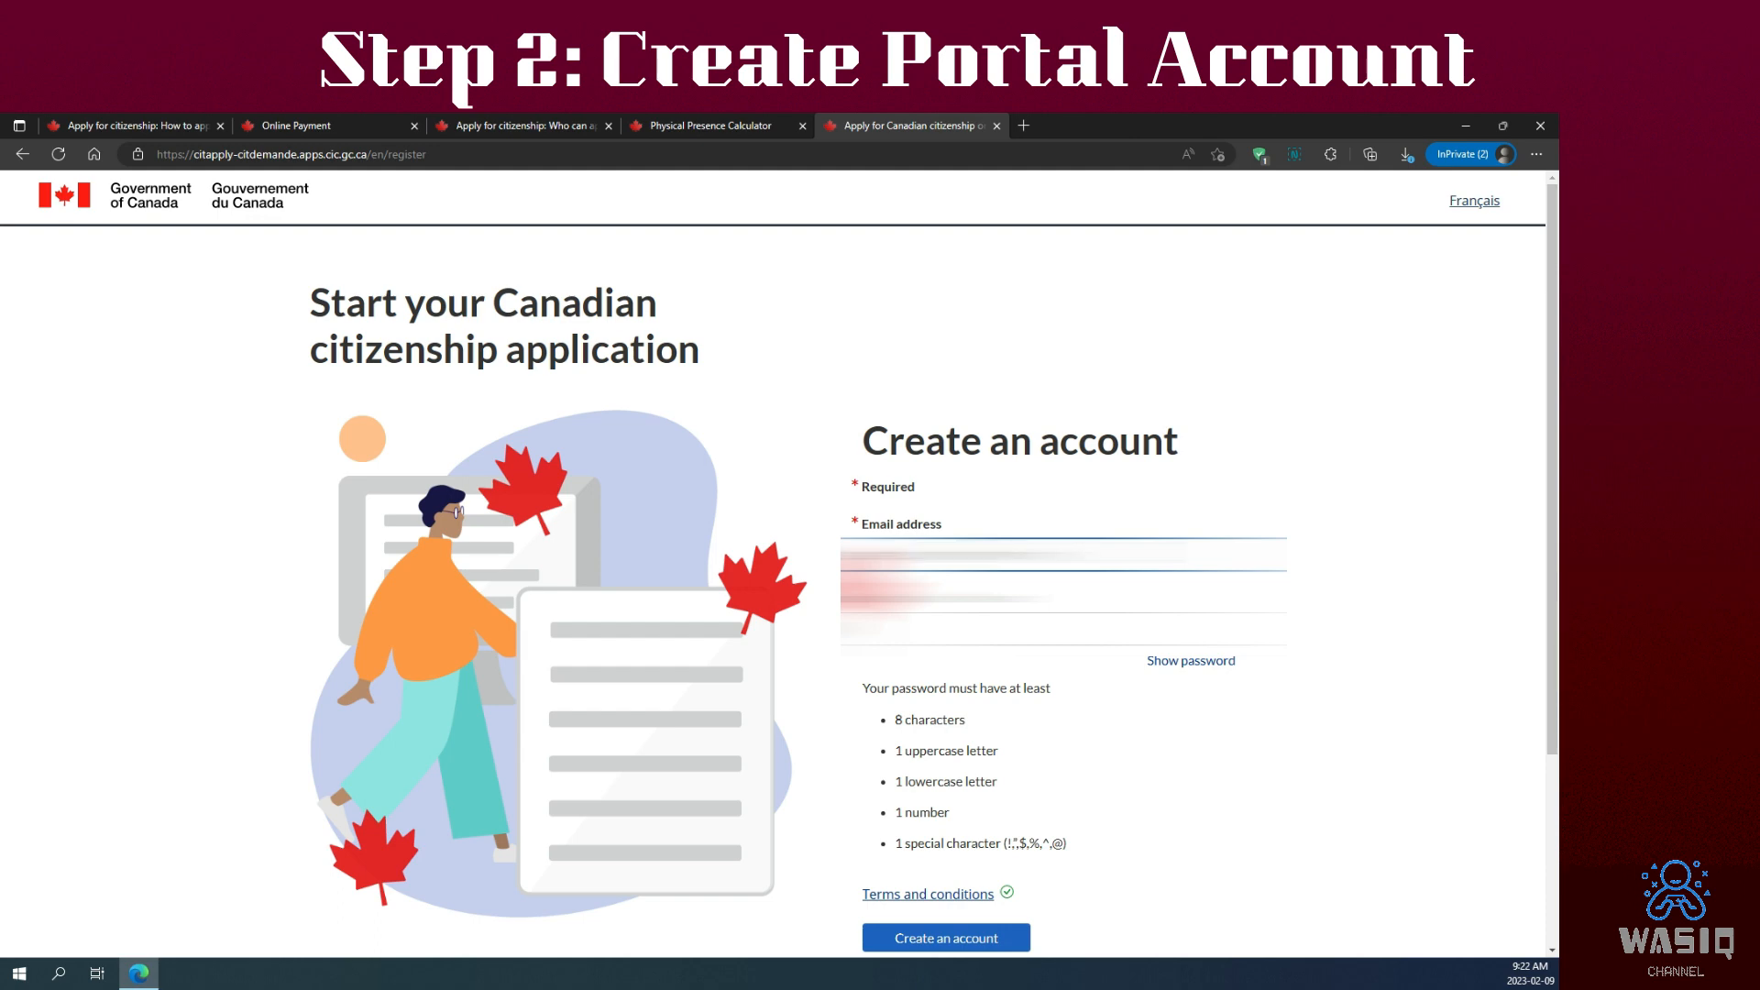
Enter the account email address and password and create the portal account.
{"action": "left_click", "coordinate": [1063, 628]}
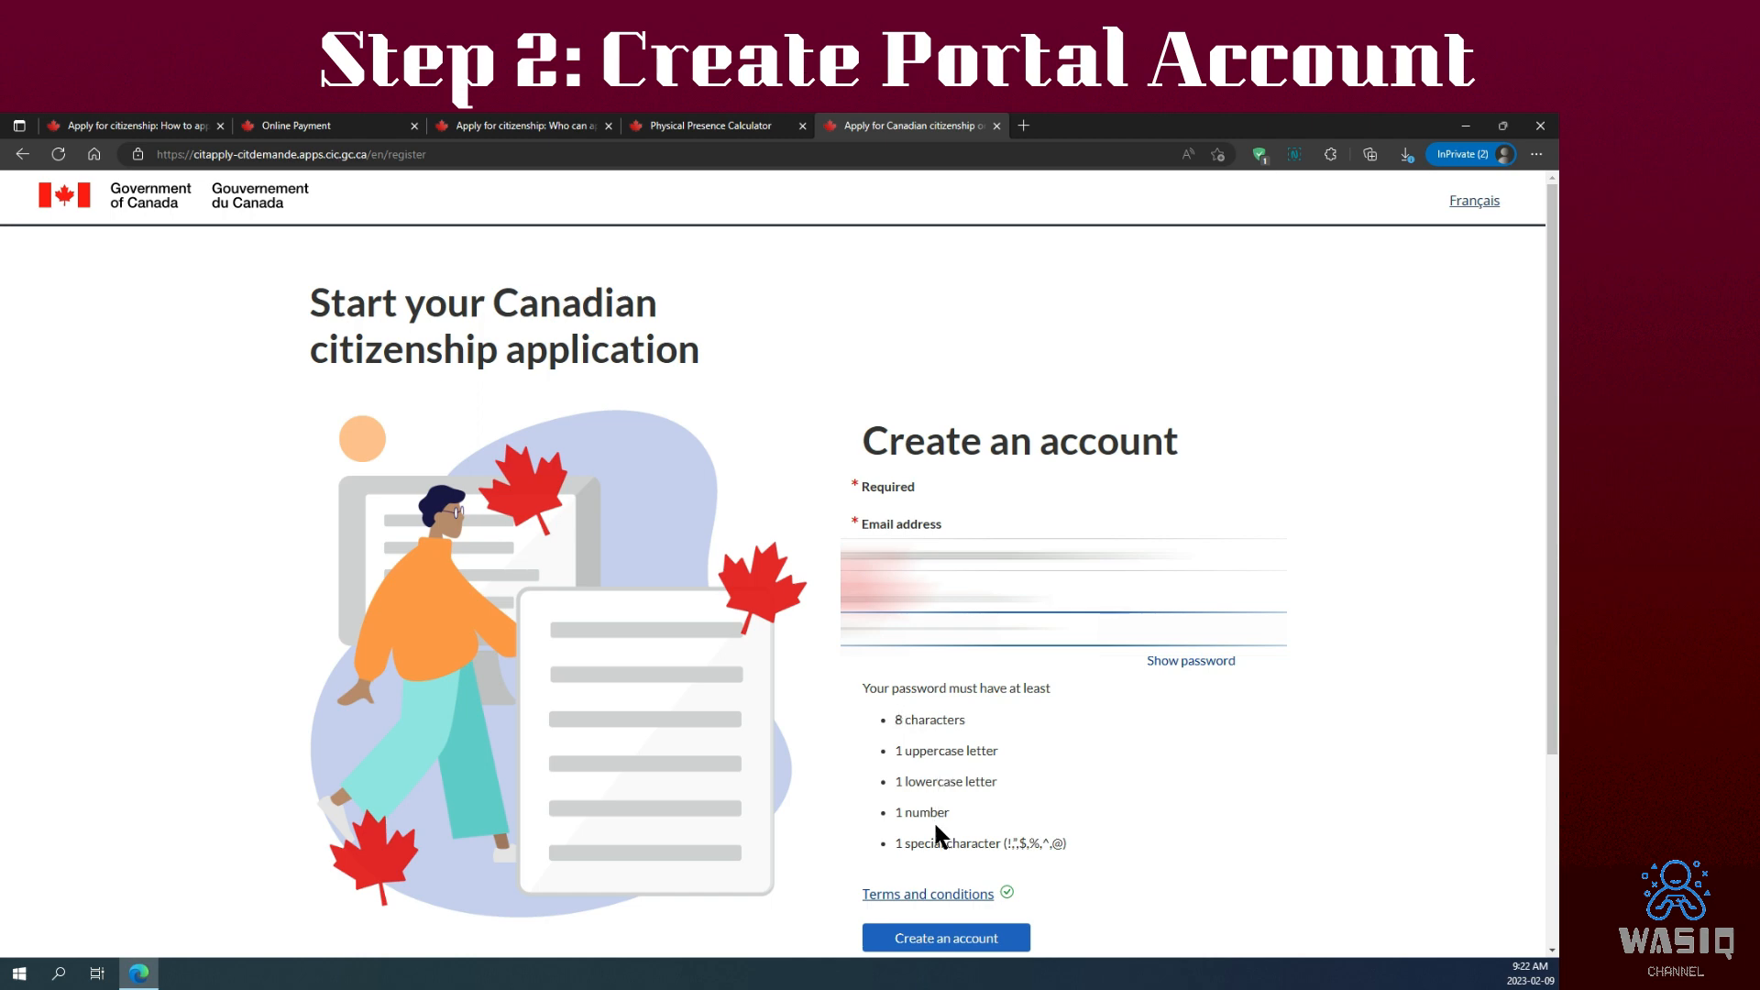
{"action": "left_click", "coordinate": [965, 938]}
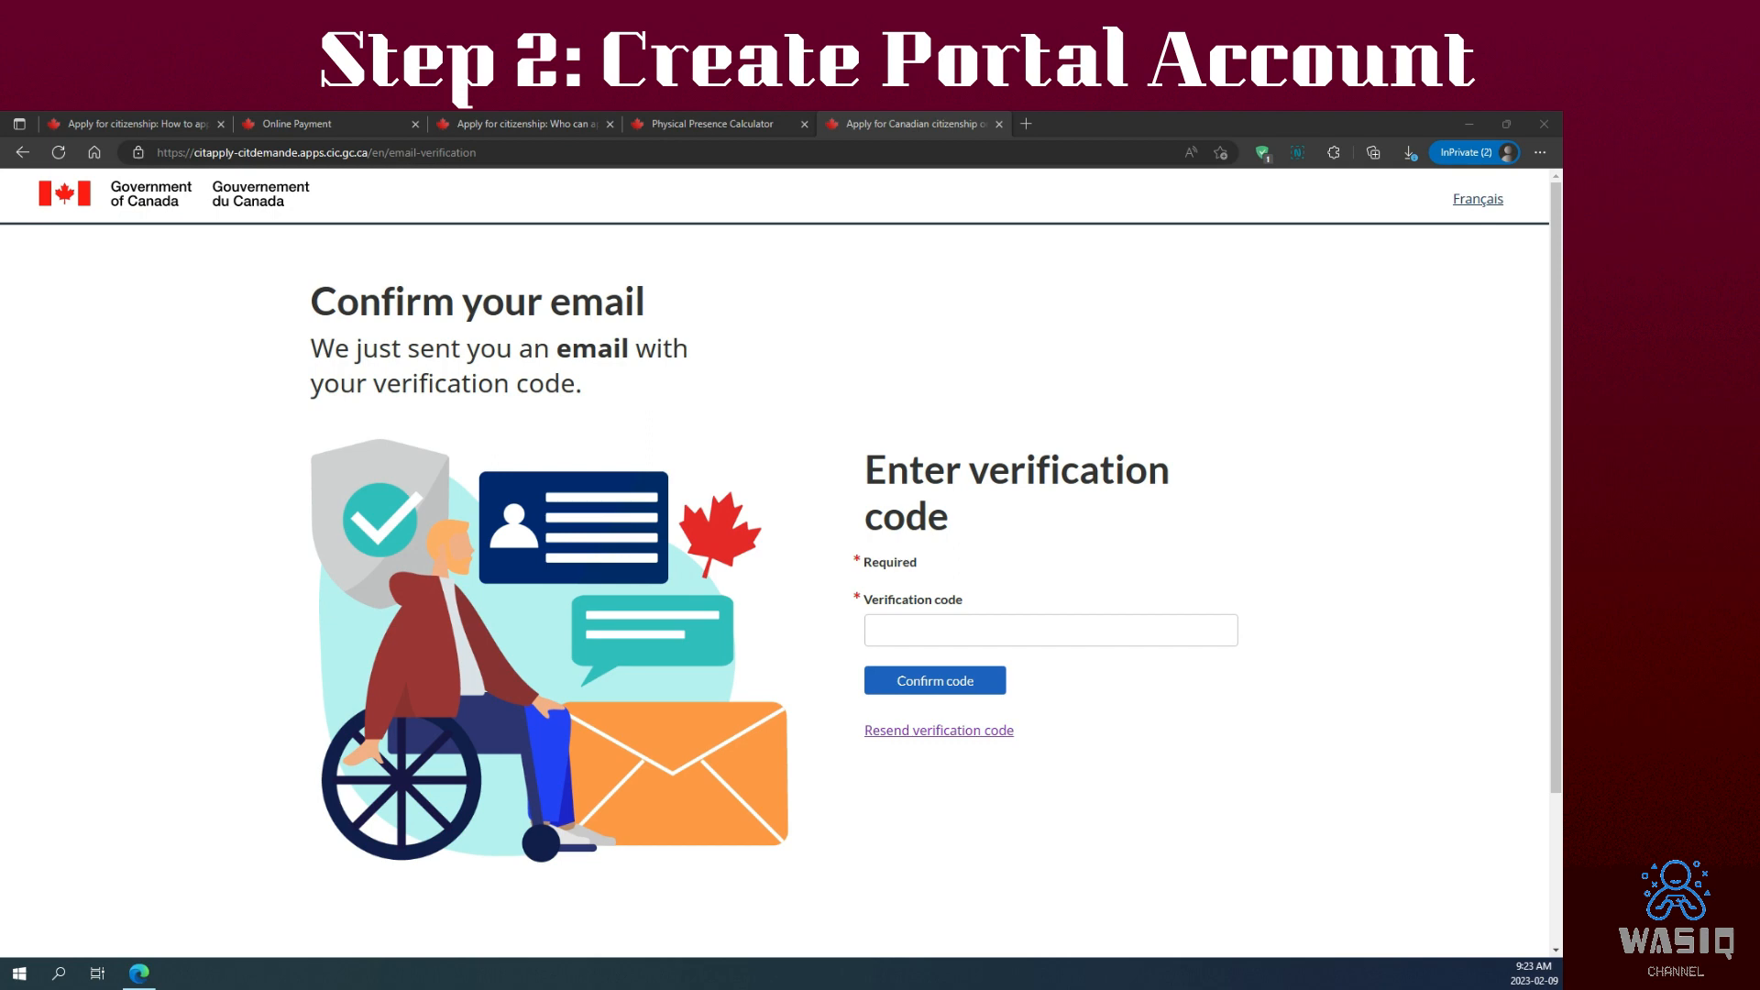
Bring up Gmail, copy the verification code from the IRCC email, and return to the portal.
{"action": "left_click_drag", "start_coordinate": [0, 203], "coordinate": [520, 323]}
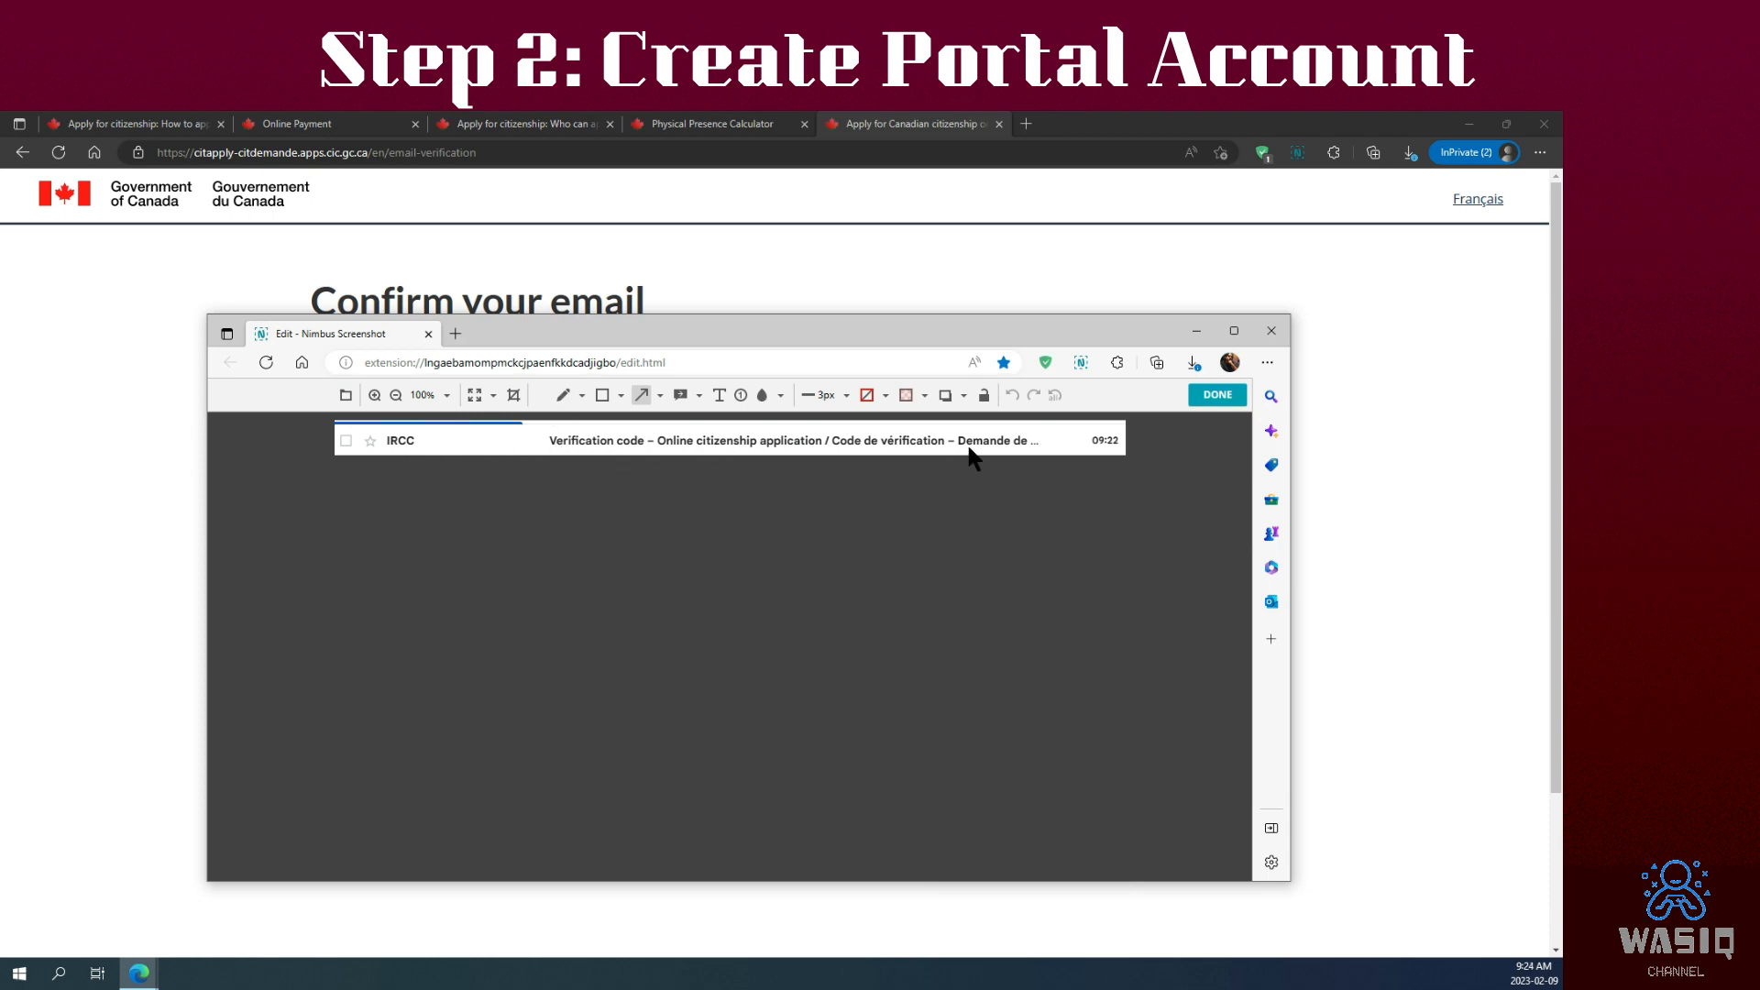
{"action": "left_click", "coordinate": [1196, 335]}
{"action": "left_click_drag", "start_coordinate": [0, 236], "coordinate": [985, 224]}
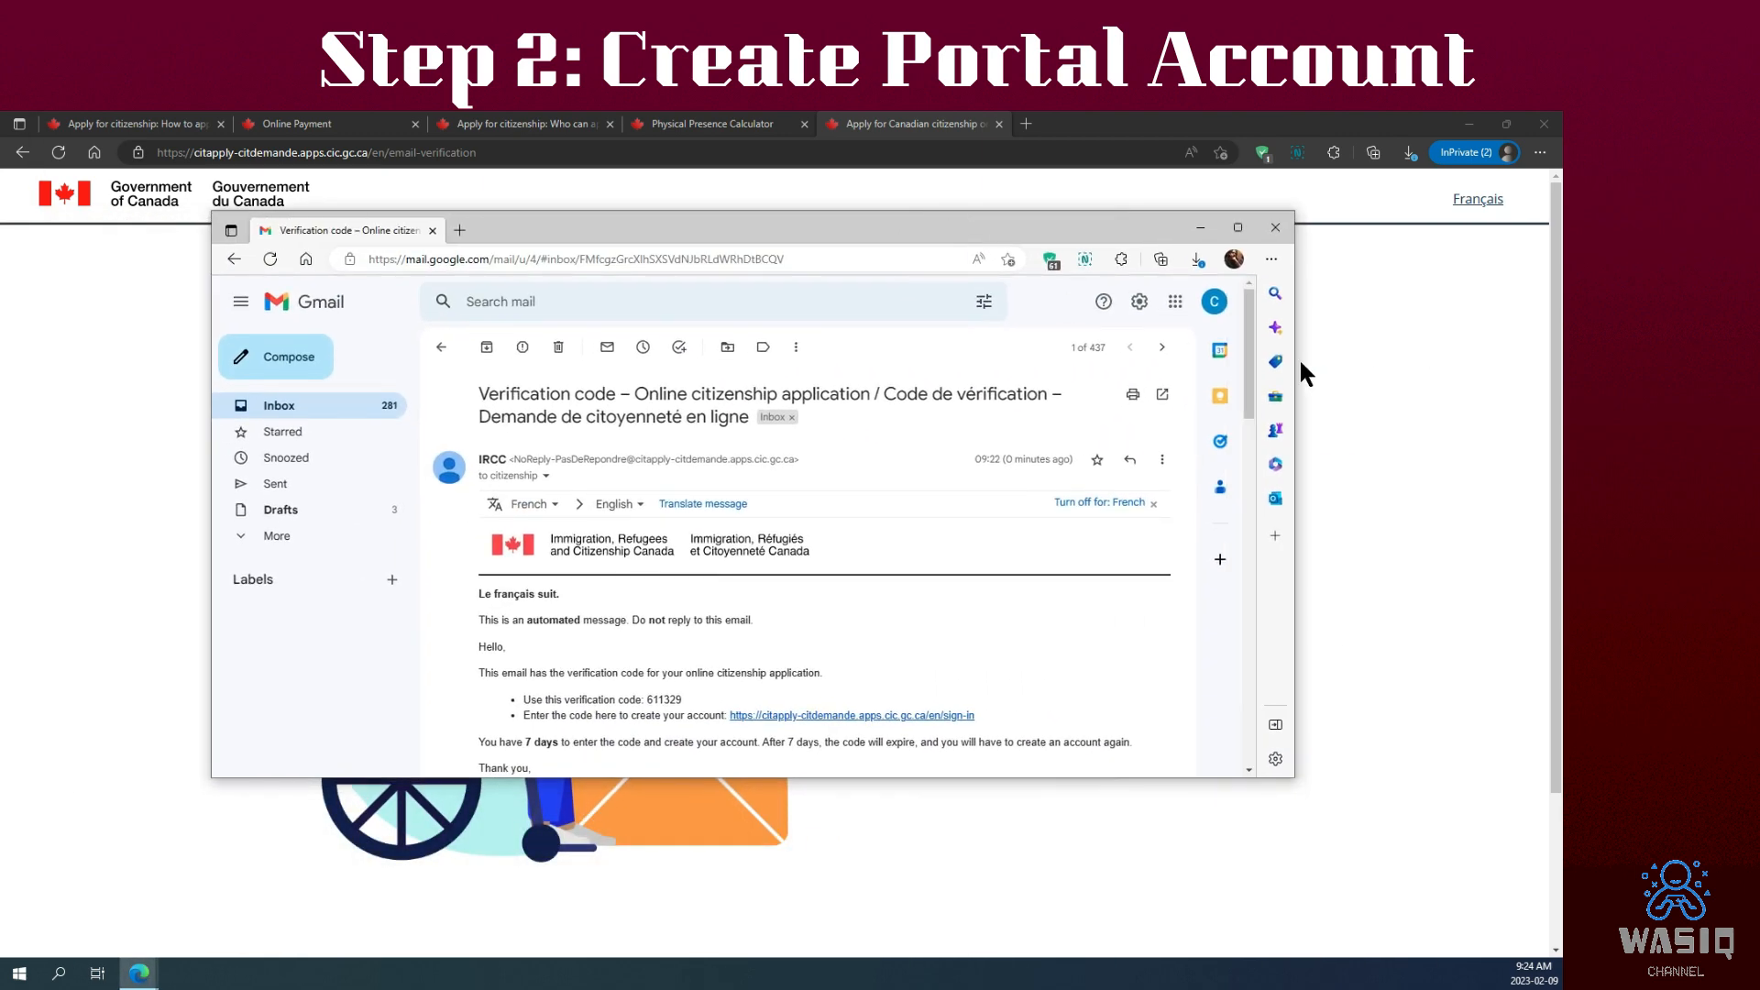
{"action": "left_click_drag", "start_coordinate": [1252, 350], "coordinate": [1248, 421]}
{"action": "left_click_drag", "start_coordinate": [668, 444], "coordinate": [643, 445]}
{"action": "key", "text": "ctrl+c"}
{"action": "left_click_drag", "start_coordinate": [1246, 414], "coordinate": [1254, 380]}
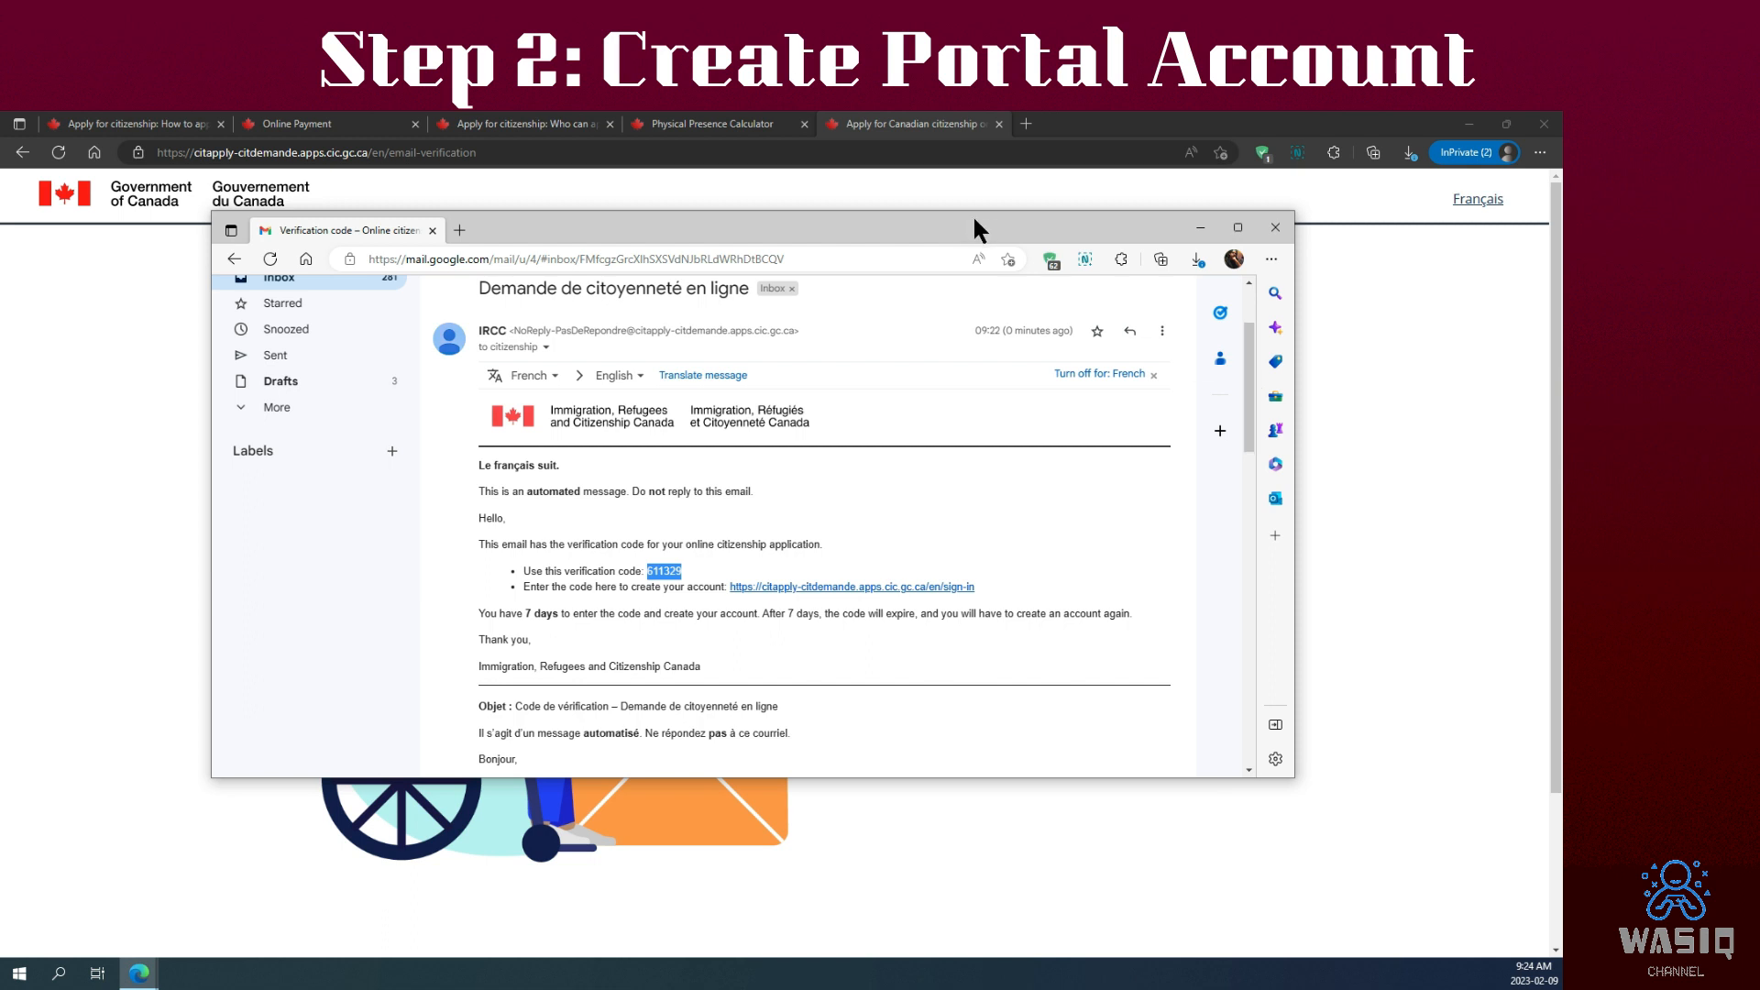
{"action": "left_click_drag", "start_coordinate": [974, 219], "coordinate": [0, 188]}
{"action": "left_click", "coordinate": [979, 630]}
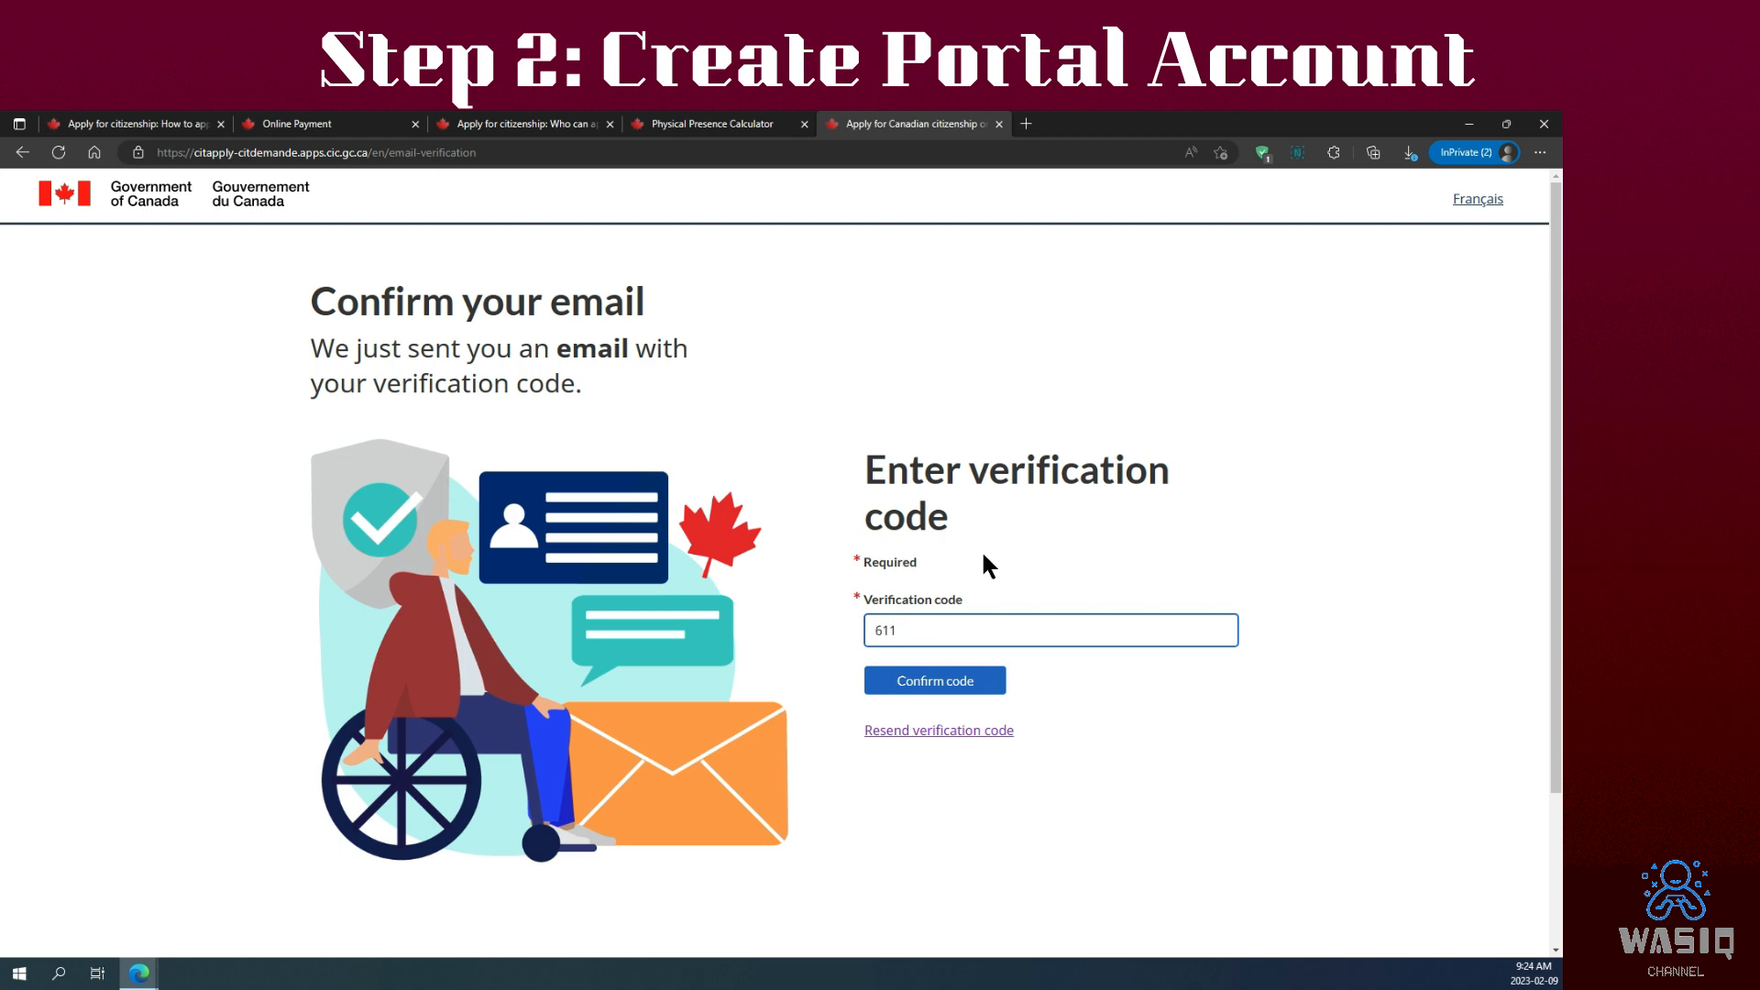
Enter the emailed verification code and confirm it.
{"action": "left_click", "coordinate": [941, 692]}
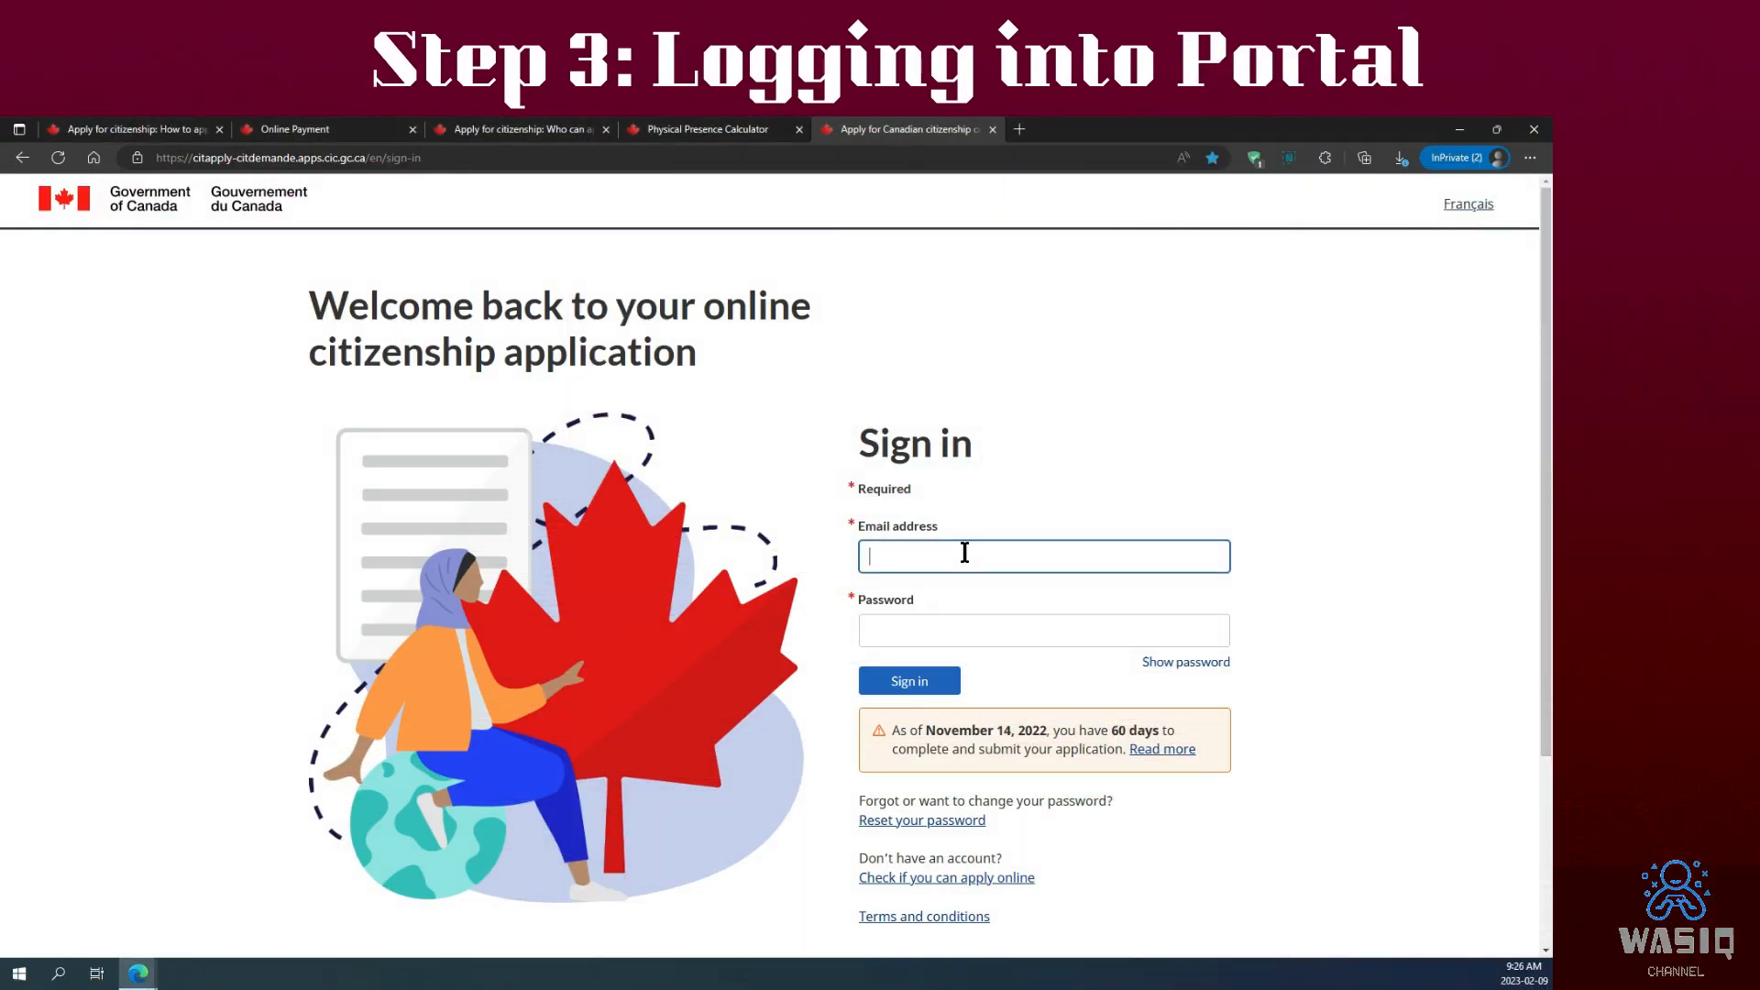
Sign in with the new account's email address and password.
{"action": "left_click", "coordinate": [965, 552]}
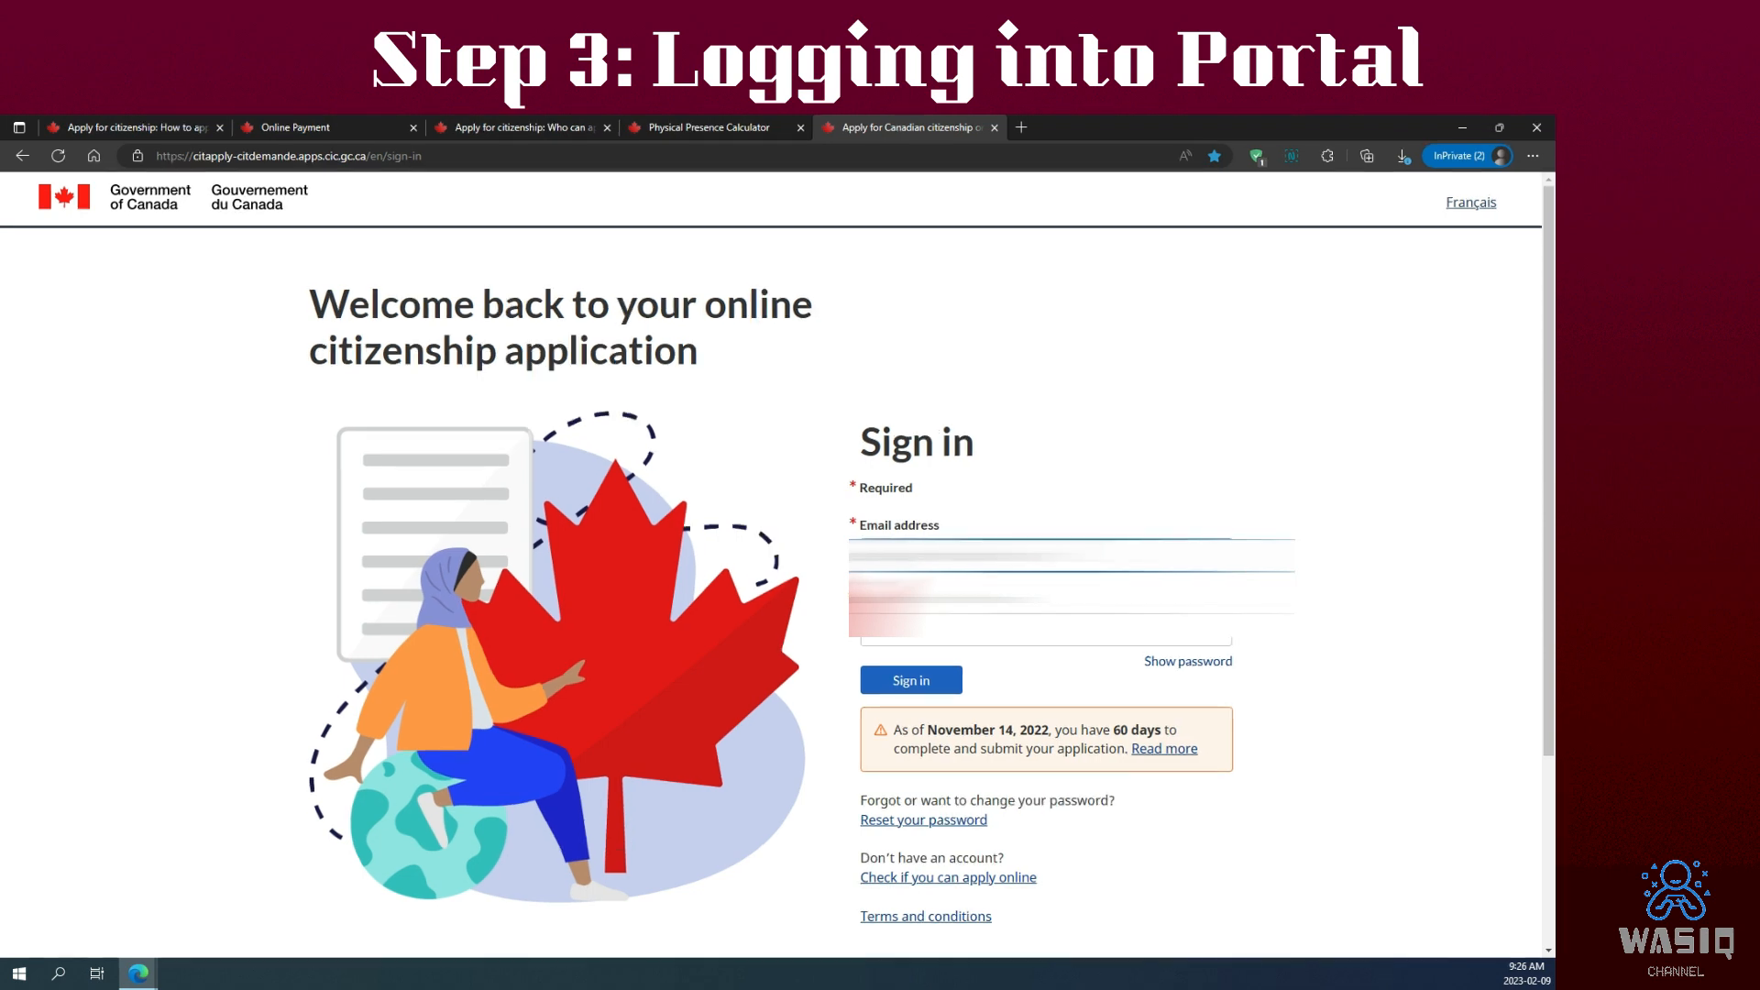
{"action": "key", "text": "Tab"}
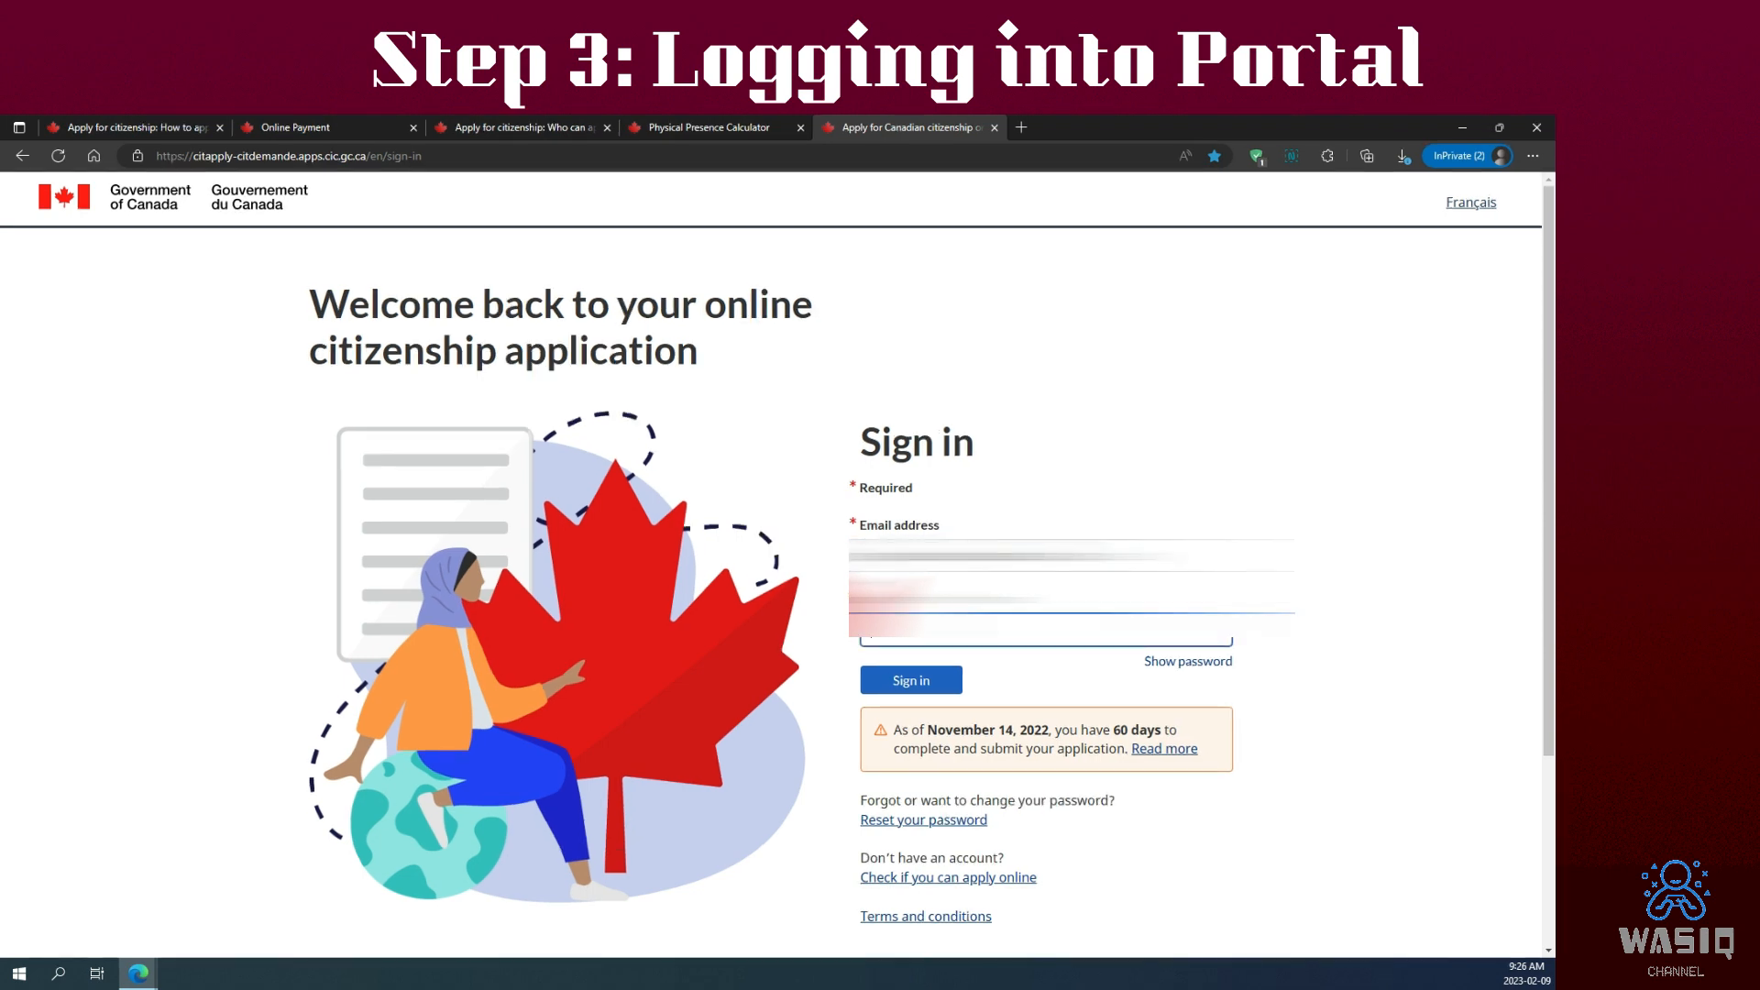
{"action": "left_click", "coordinate": [926, 683]}
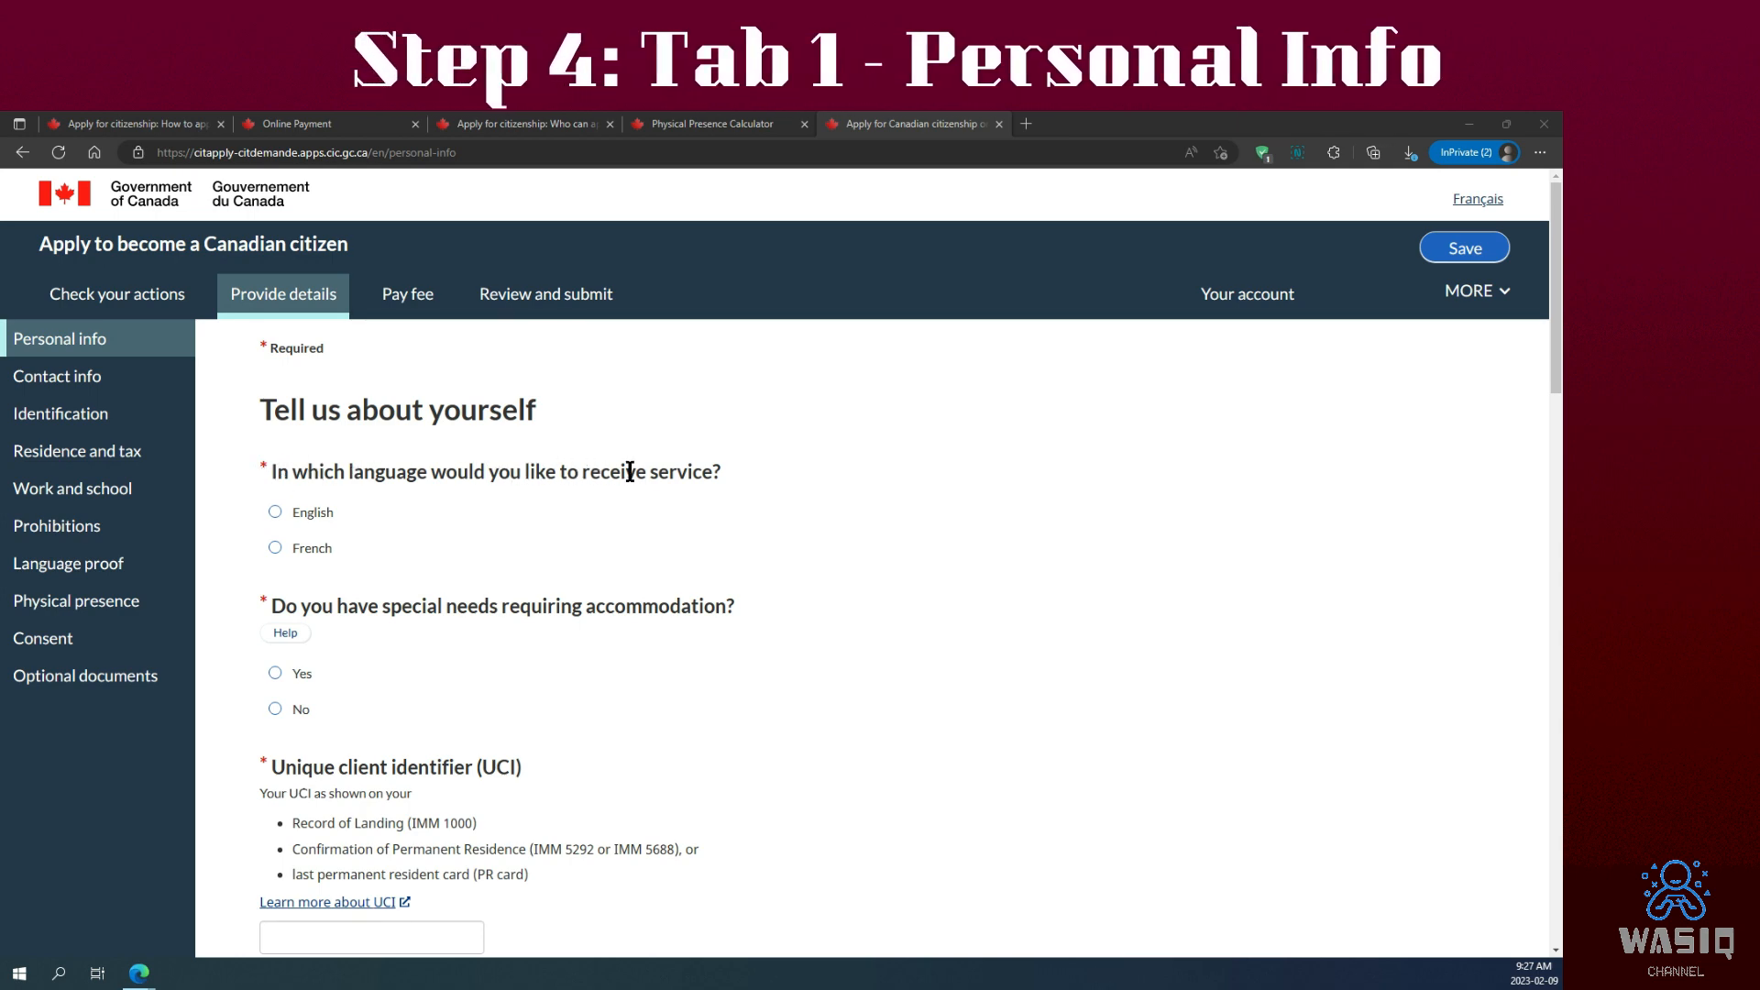
Select English as service language, answer No to special accommodation, and view the accommodation examples.
{"action": "left_click", "coordinate": [308, 509]}
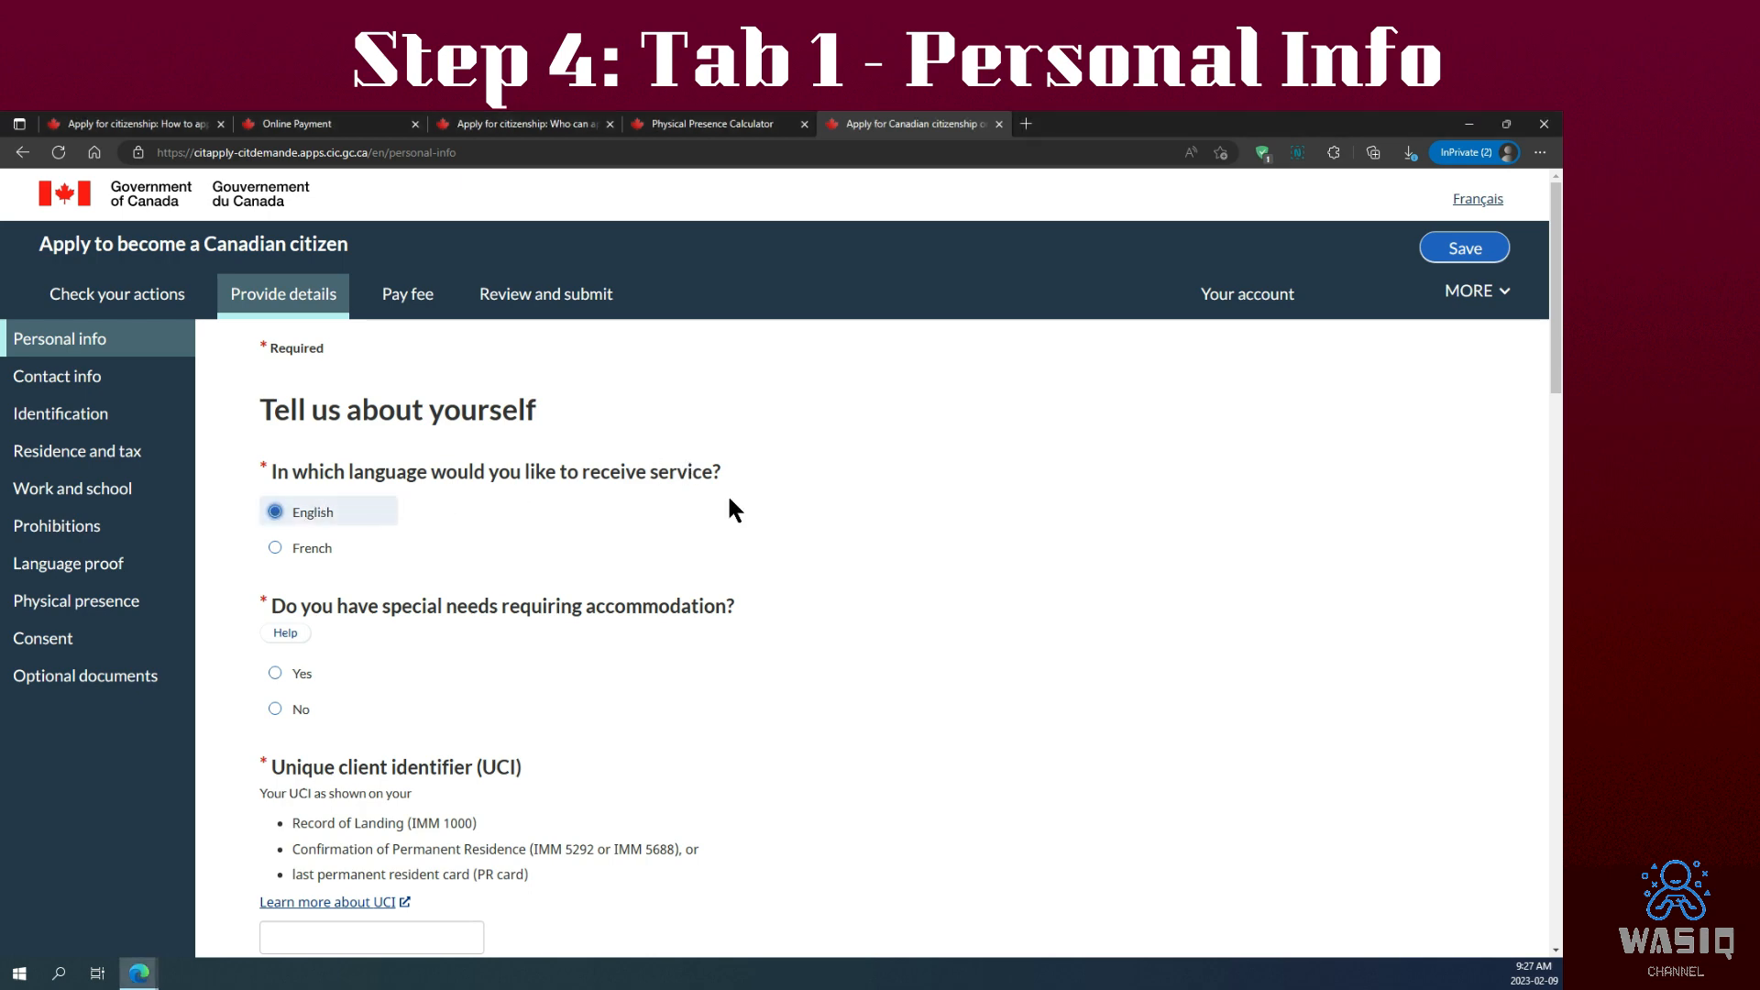
{"action": "scroll", "coordinate": [1557, 454], "scroll_direction": "down", "scroll_amount": 1}
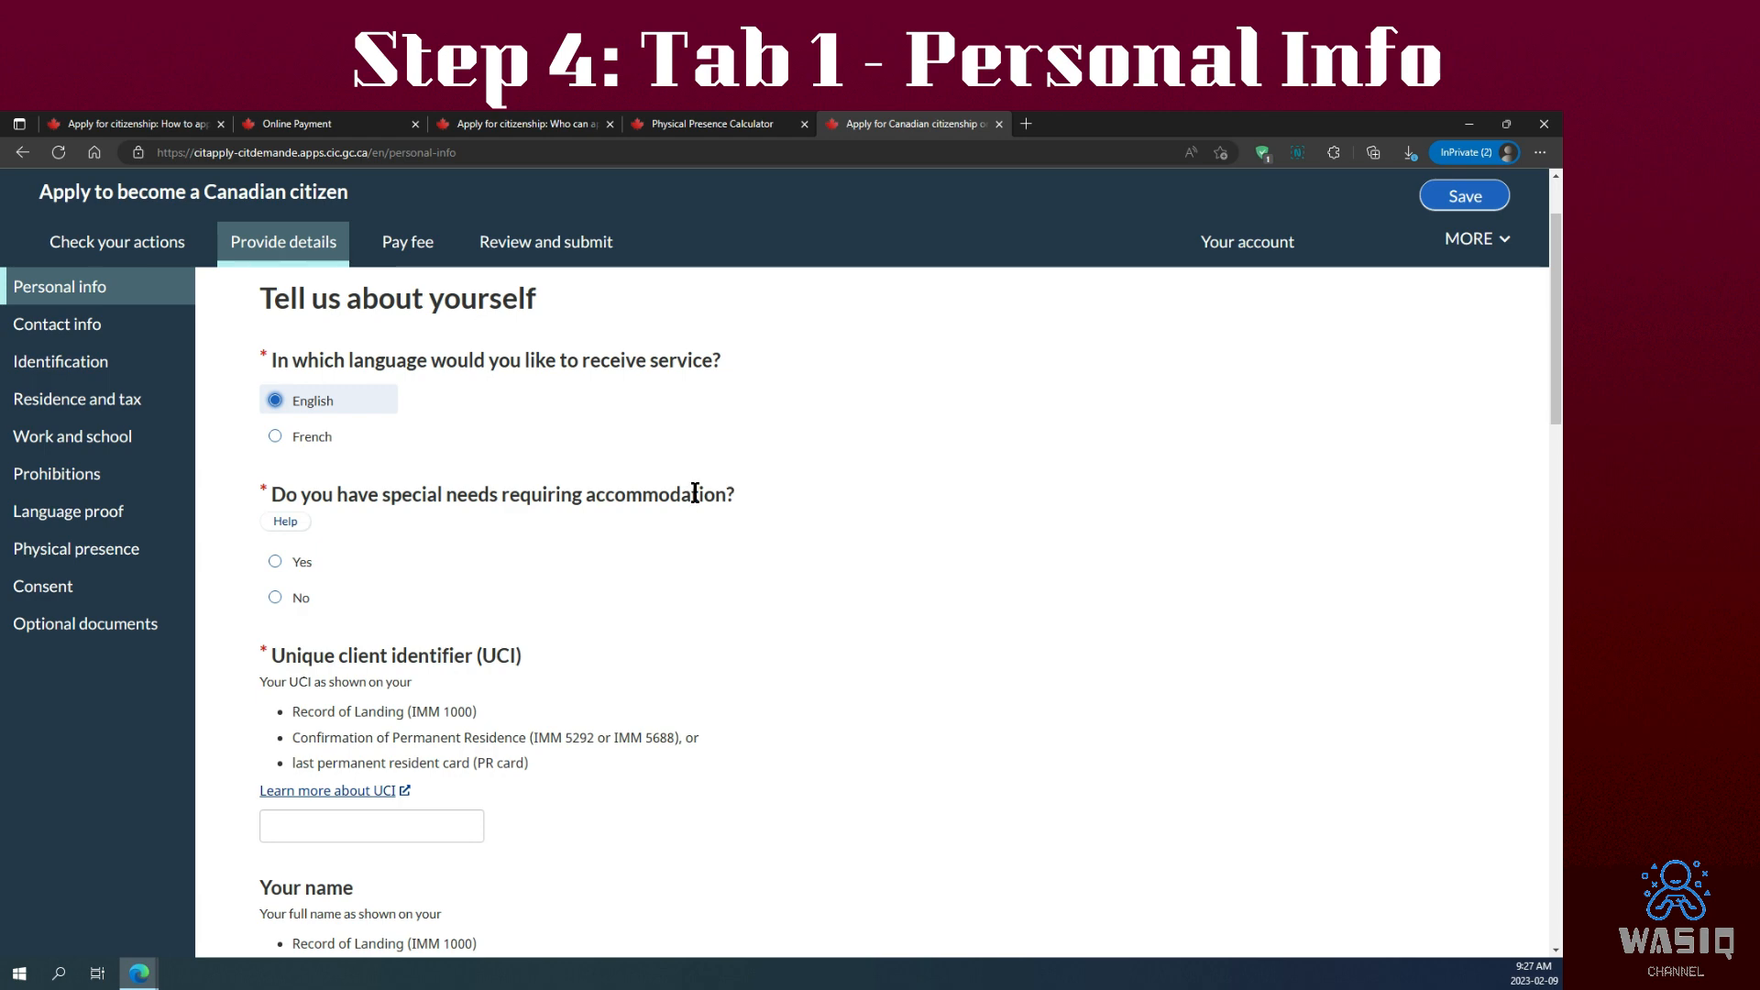
{"action": "left_click", "coordinate": [316, 597]}
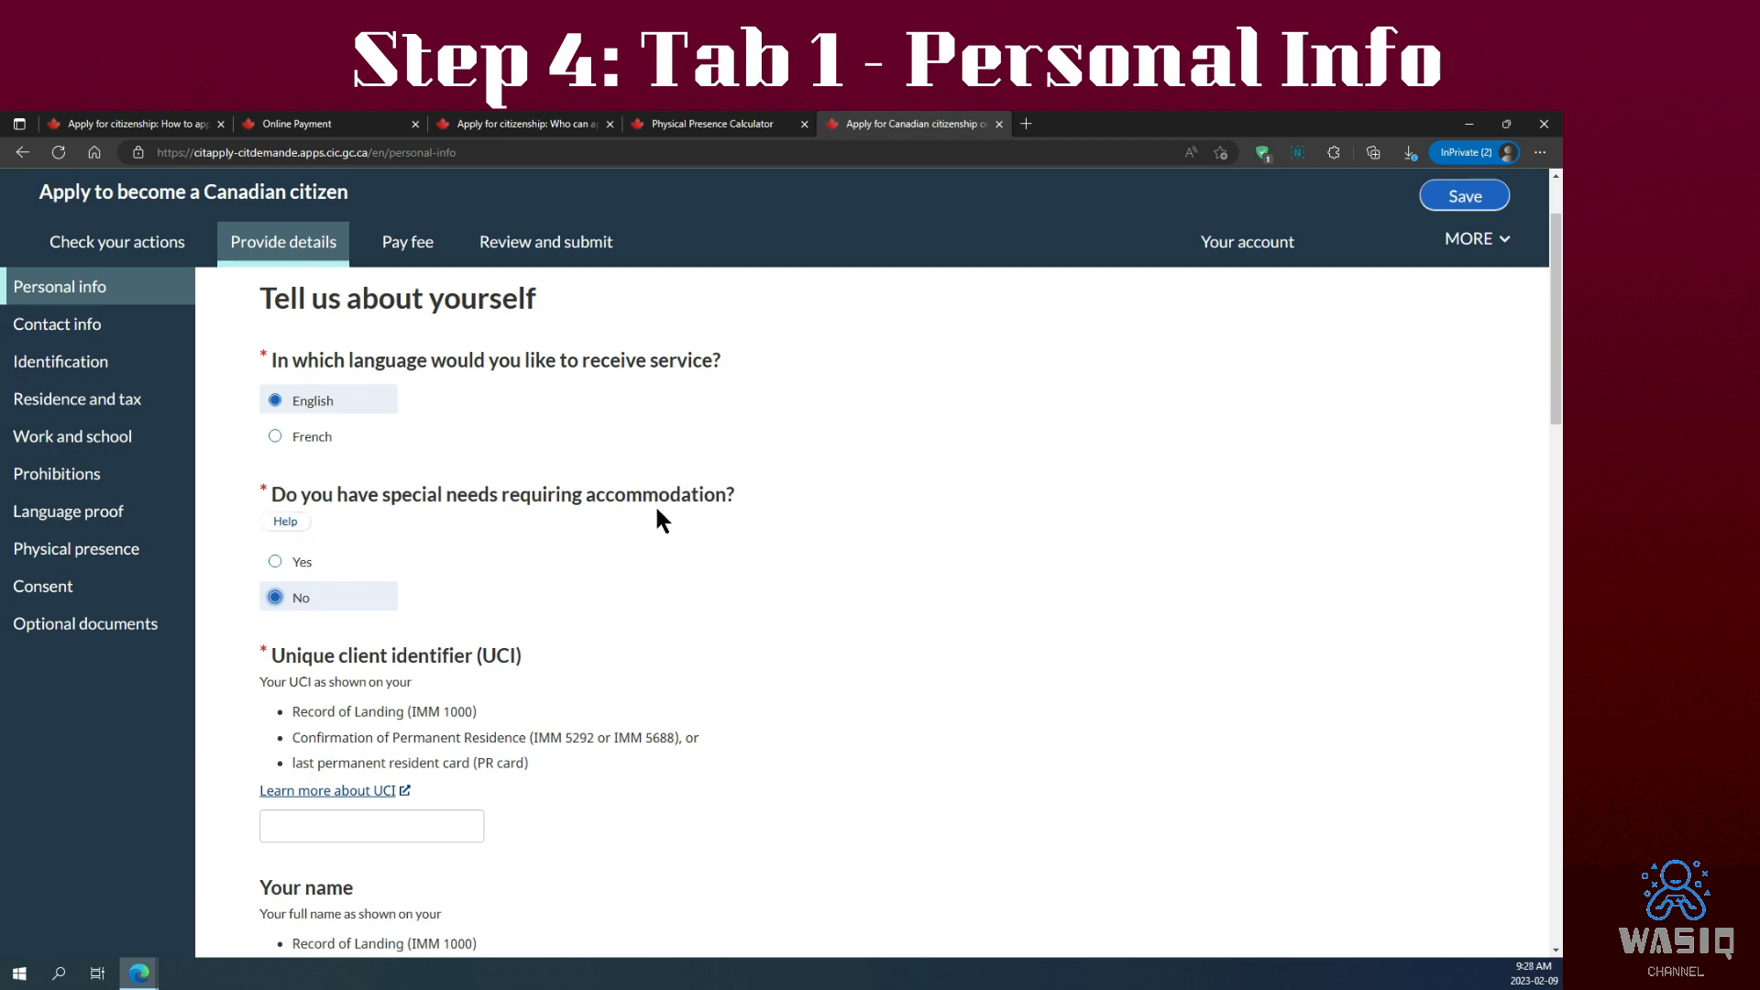
{"action": "left_click", "coordinate": [285, 522]}
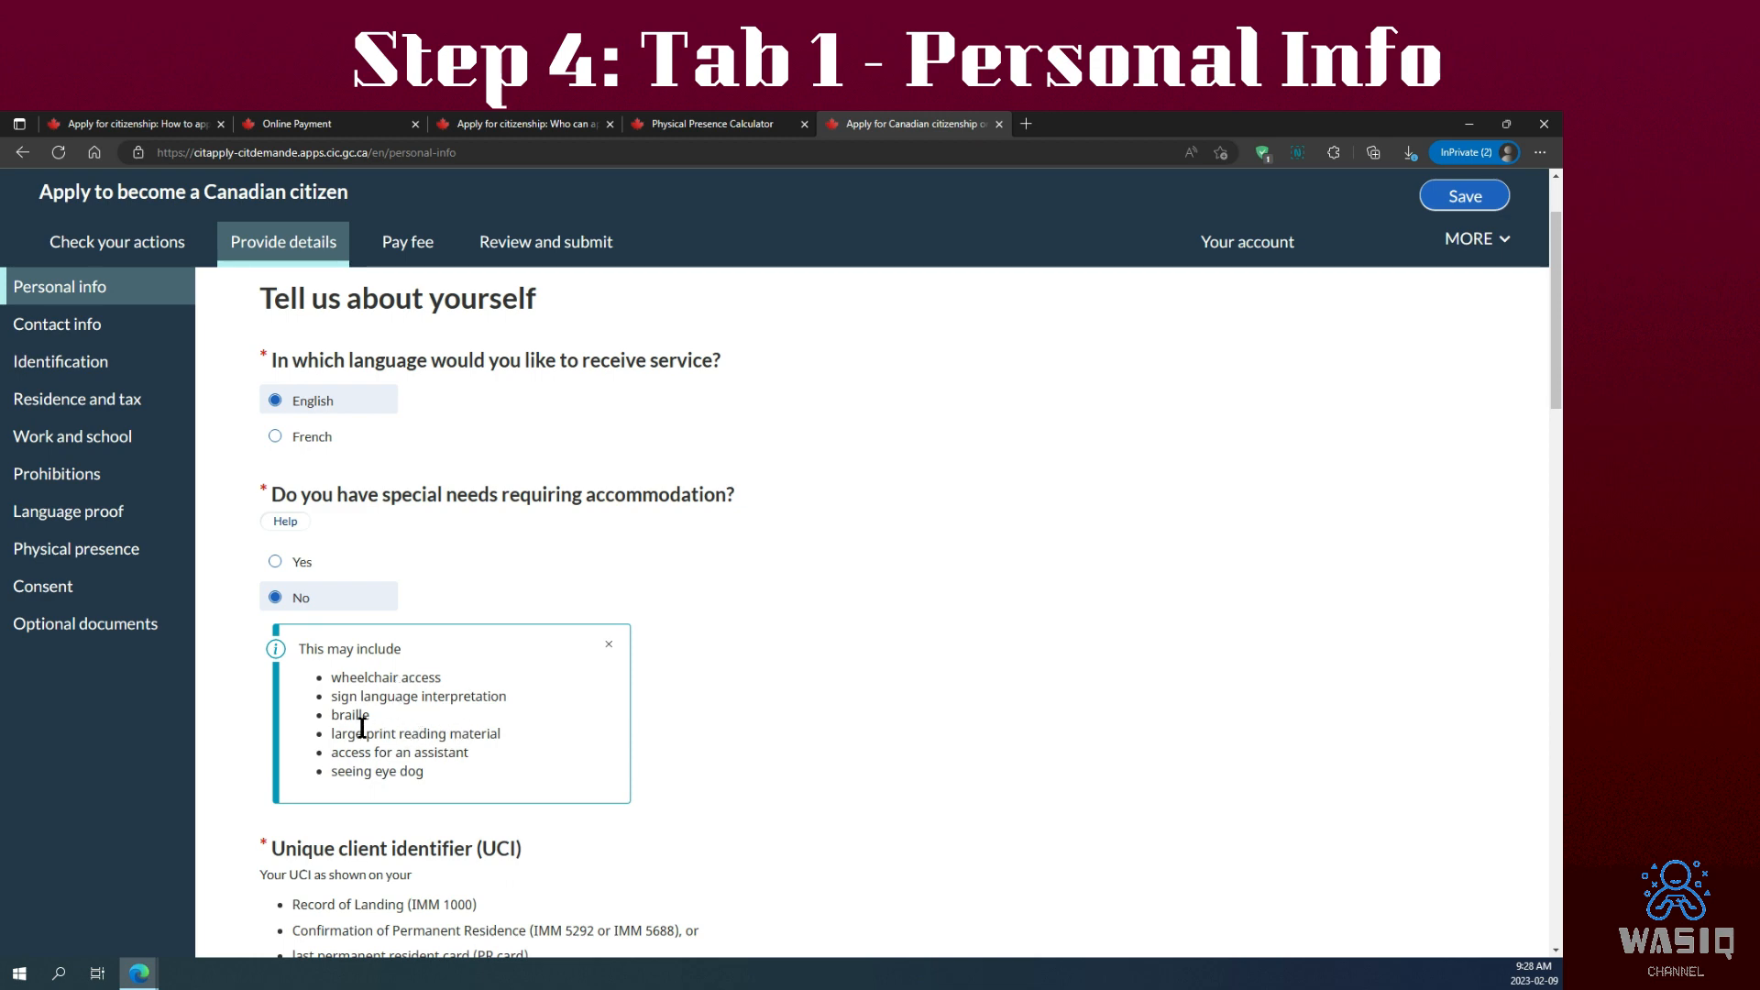
{"action": "scroll", "coordinate": [1532, 385], "scroll_direction": "down", "scroll_amount": 4}
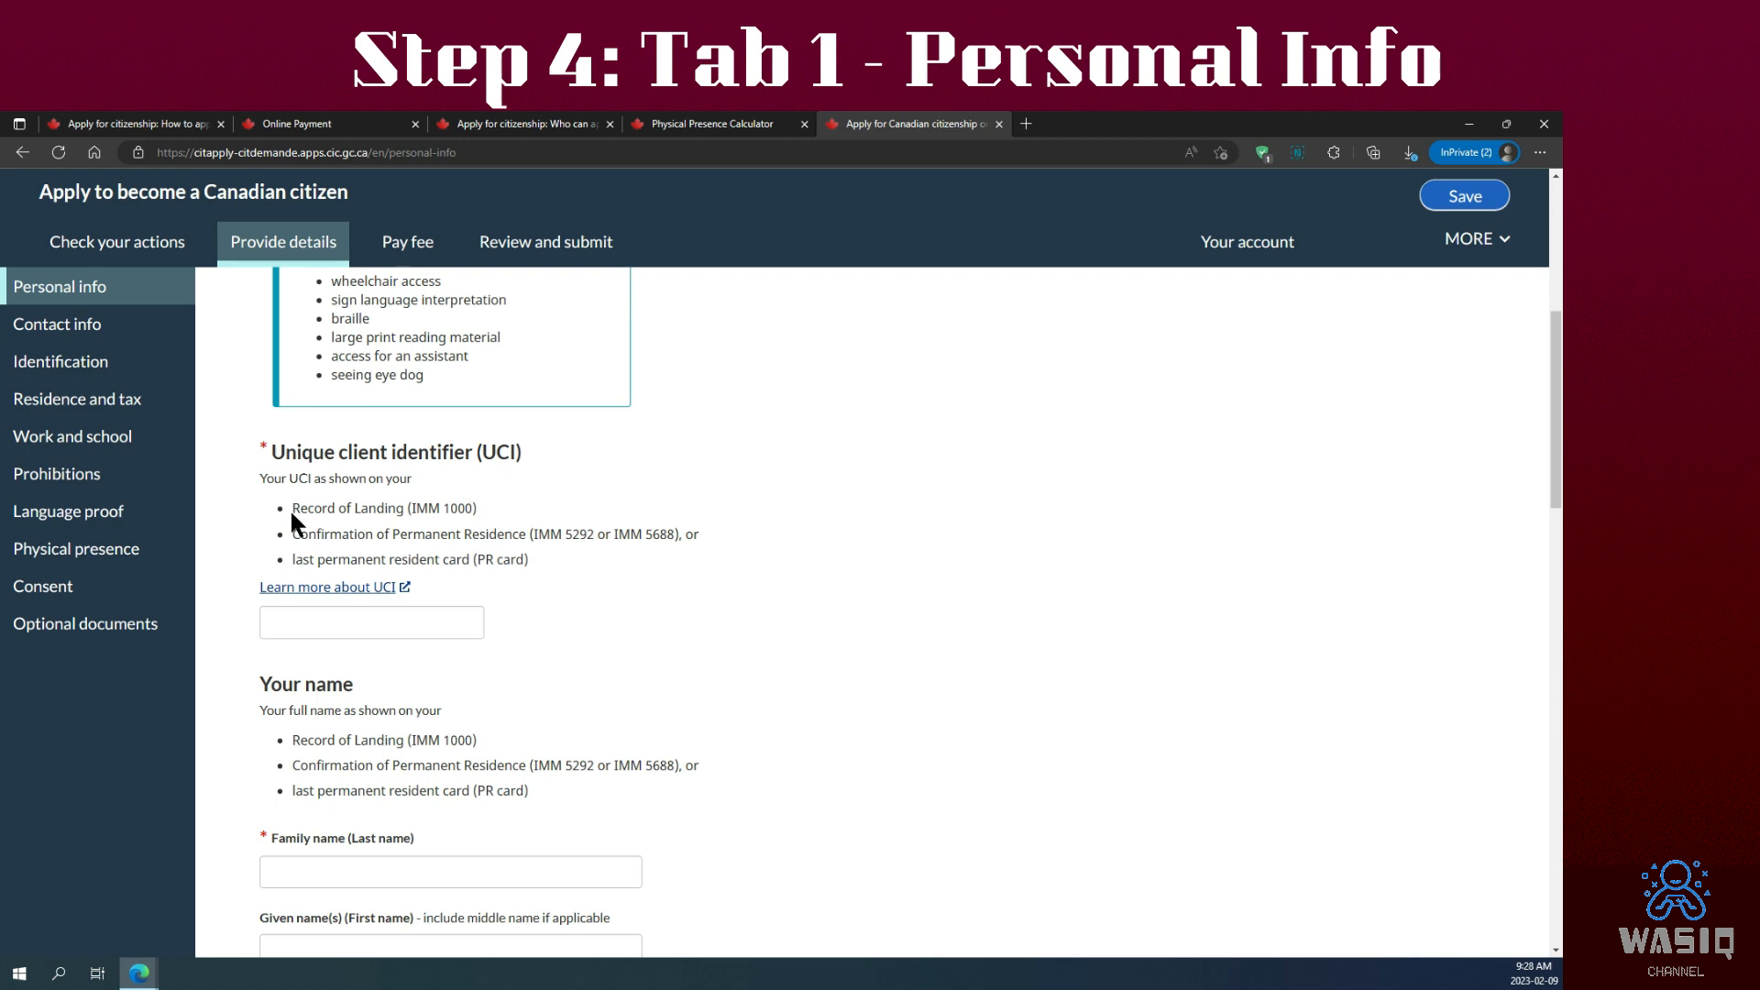
Check which documents show the UCI and enter the unique client identifier.
{"action": "left_click_drag", "start_coordinate": [292, 508], "coordinate": [303, 560]}
{"action": "left_click", "coordinate": [370, 540]}
{"action": "left_click", "coordinate": [348, 552]}
{"action": "left_click", "coordinate": [377, 623]}
{"action": "type", "text": "1234-5678"}
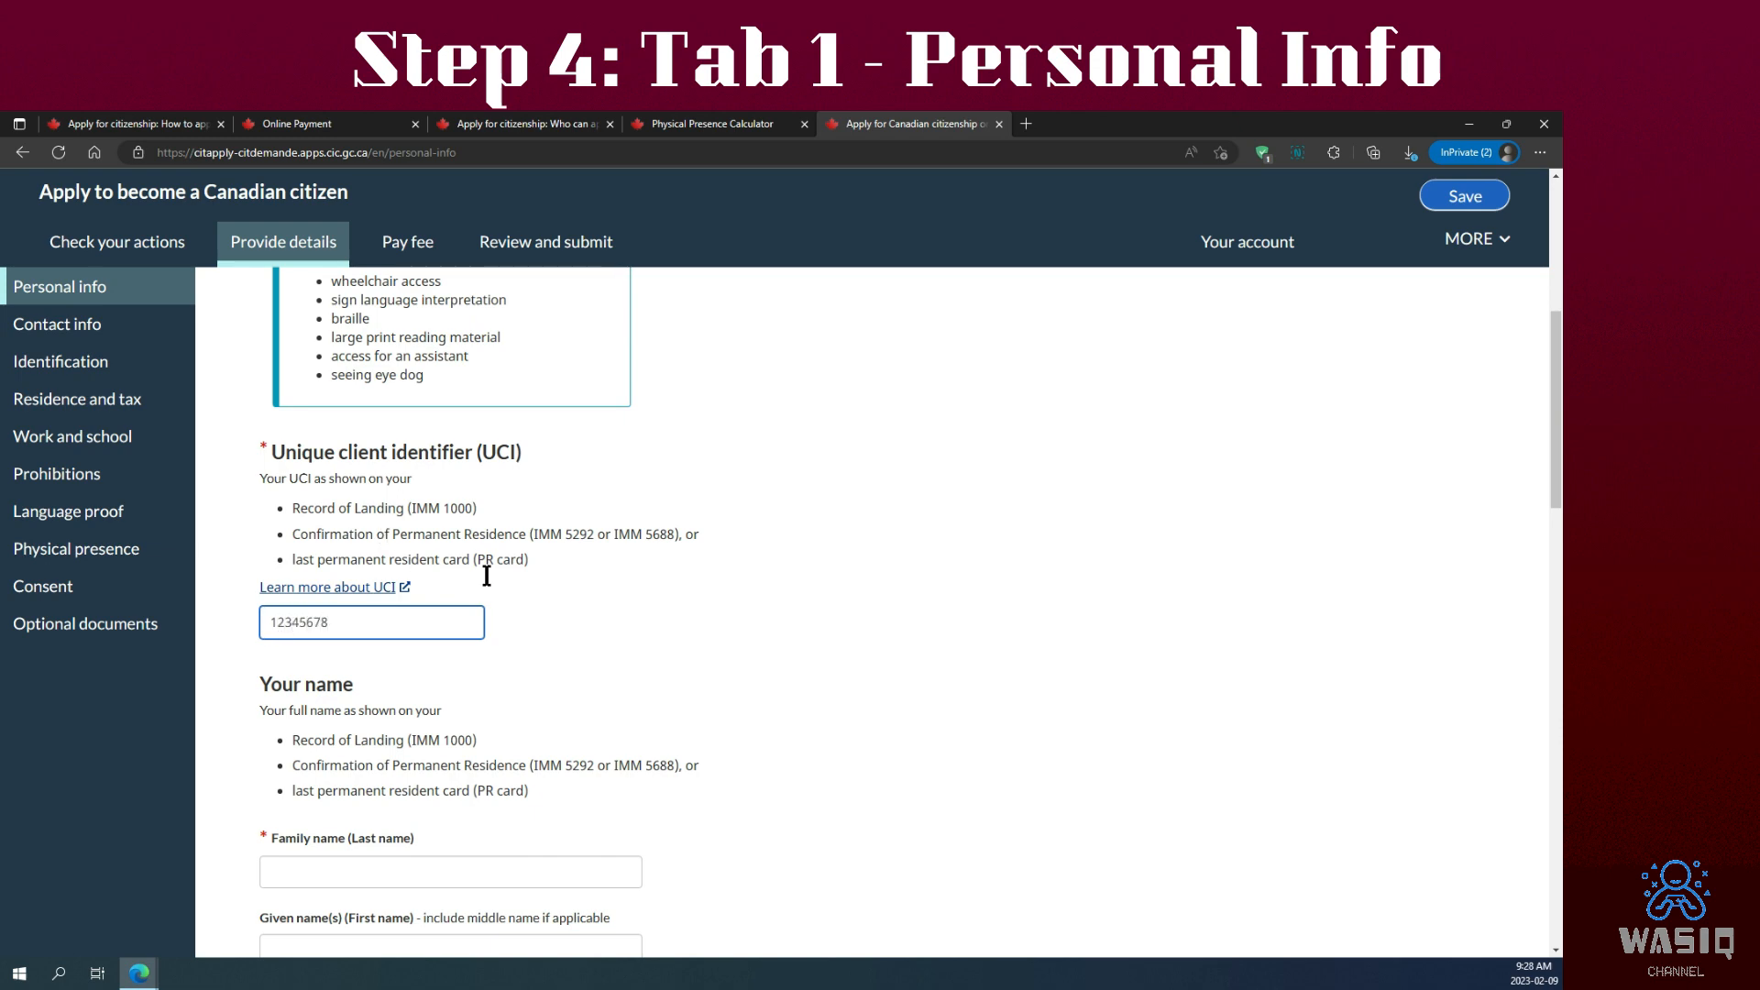
{"action": "left_click", "coordinate": [671, 598]}
Enter the applicant's family name and given name.
{"action": "left_click_drag", "start_coordinate": [1558, 451], "coordinate": [1559, 498]}
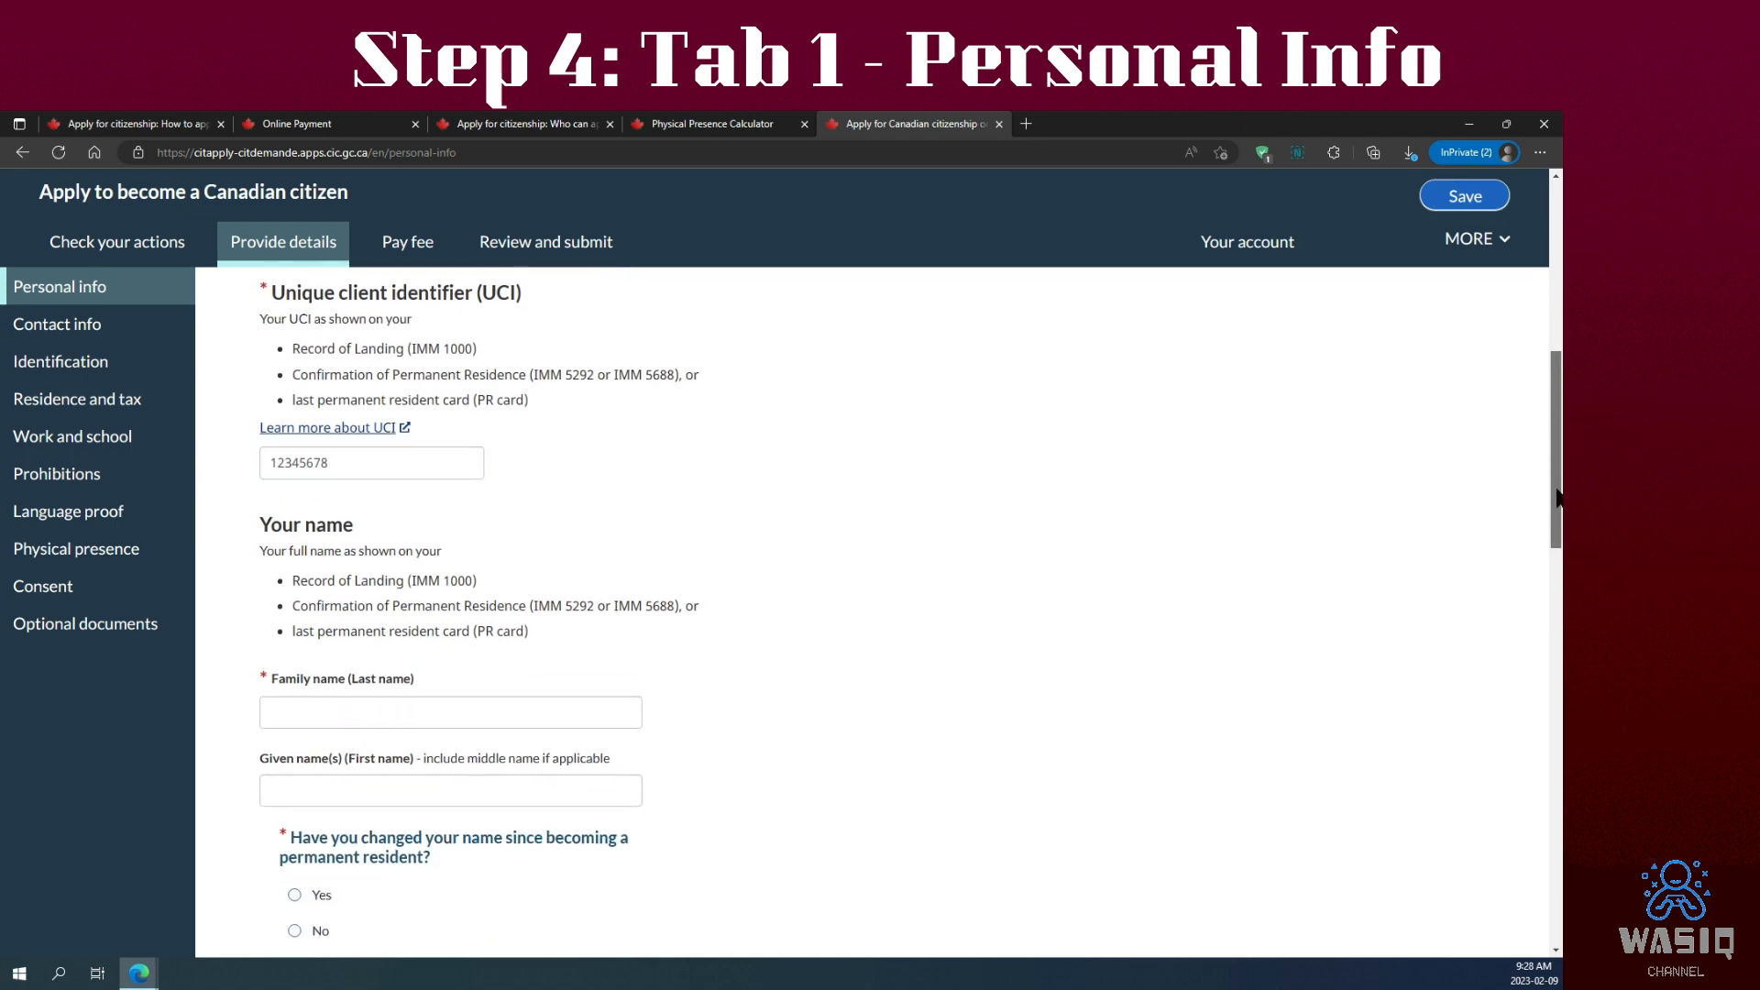
{"action": "left_click", "coordinate": [374, 703]}
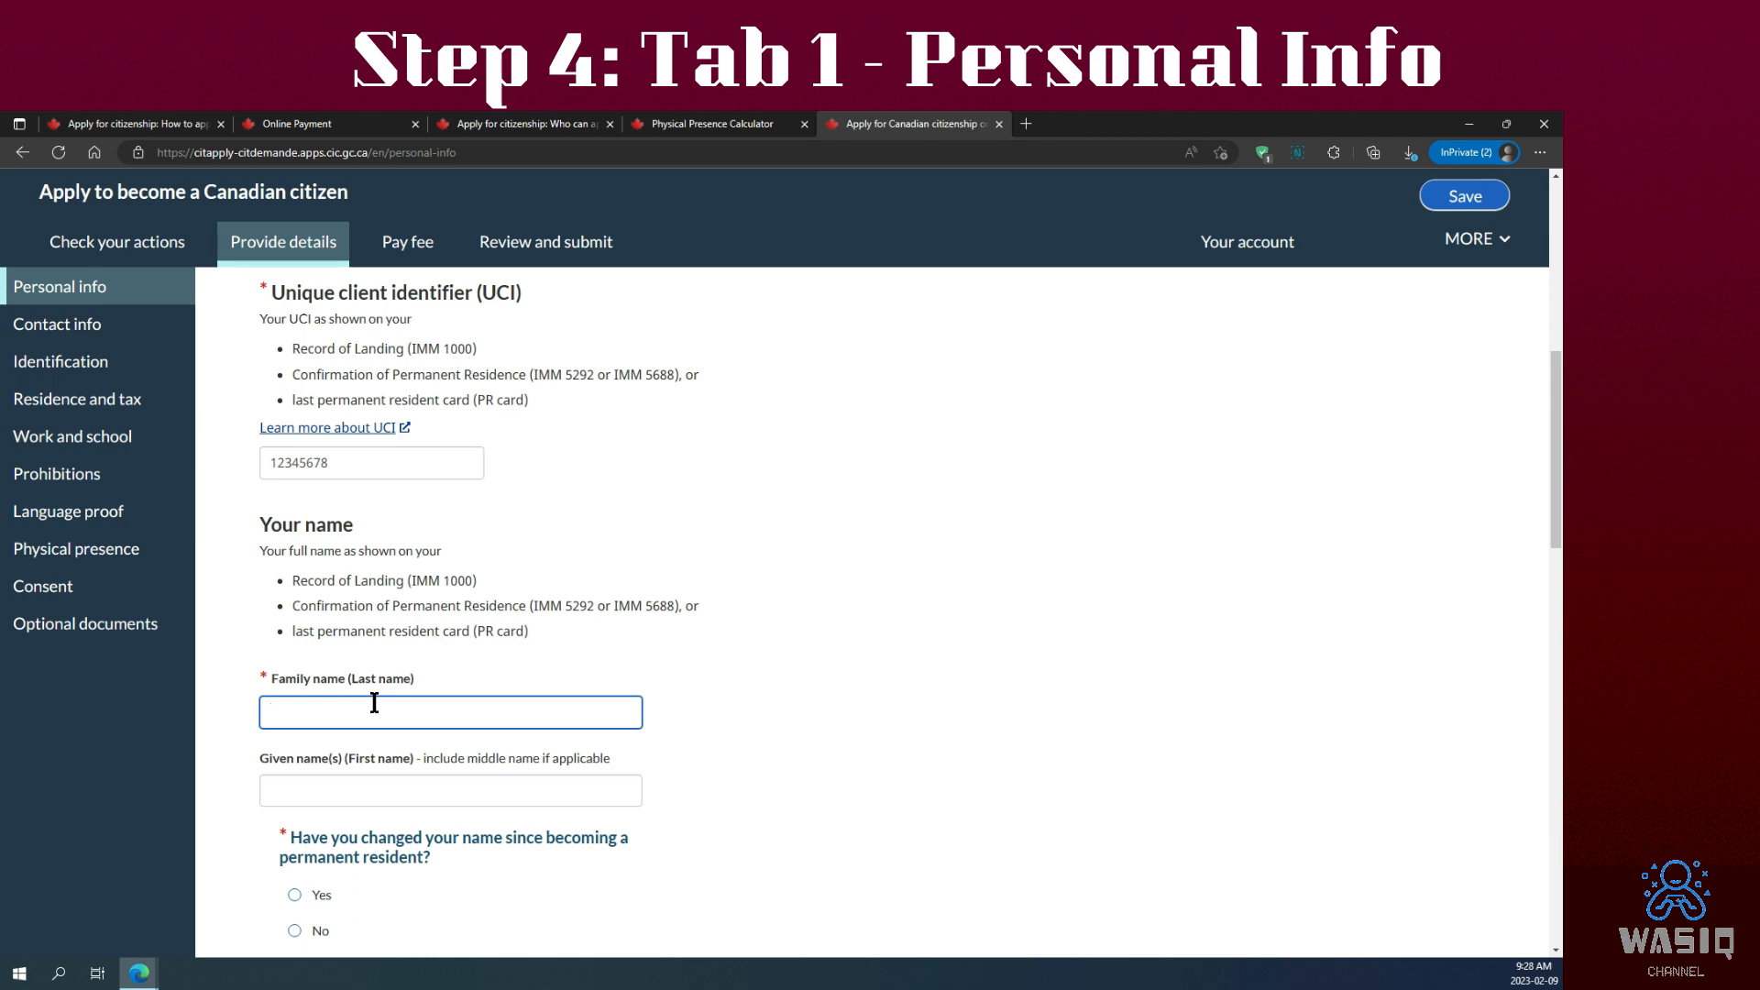
{"action": "type", "text": "Spousal"}
{"action": "key", "text": "Tab"}
{"action": "type", "text": "CanPak"}
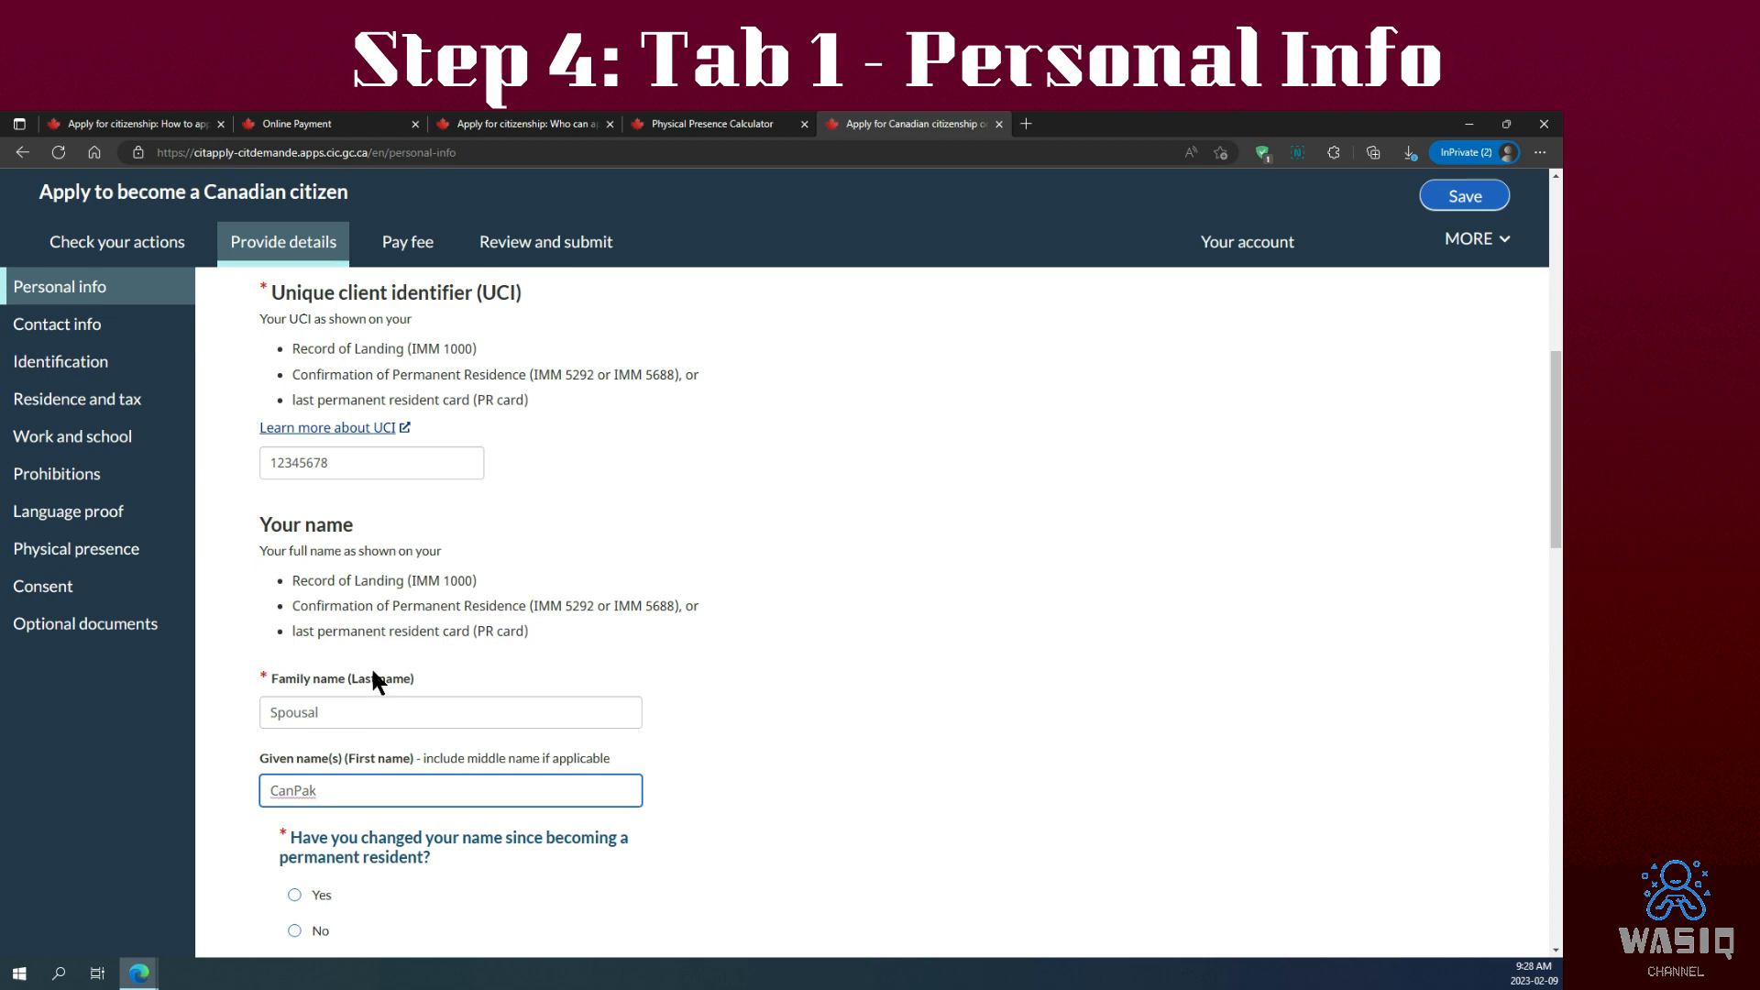
{"action": "double_click", "coordinate": [355, 710]}
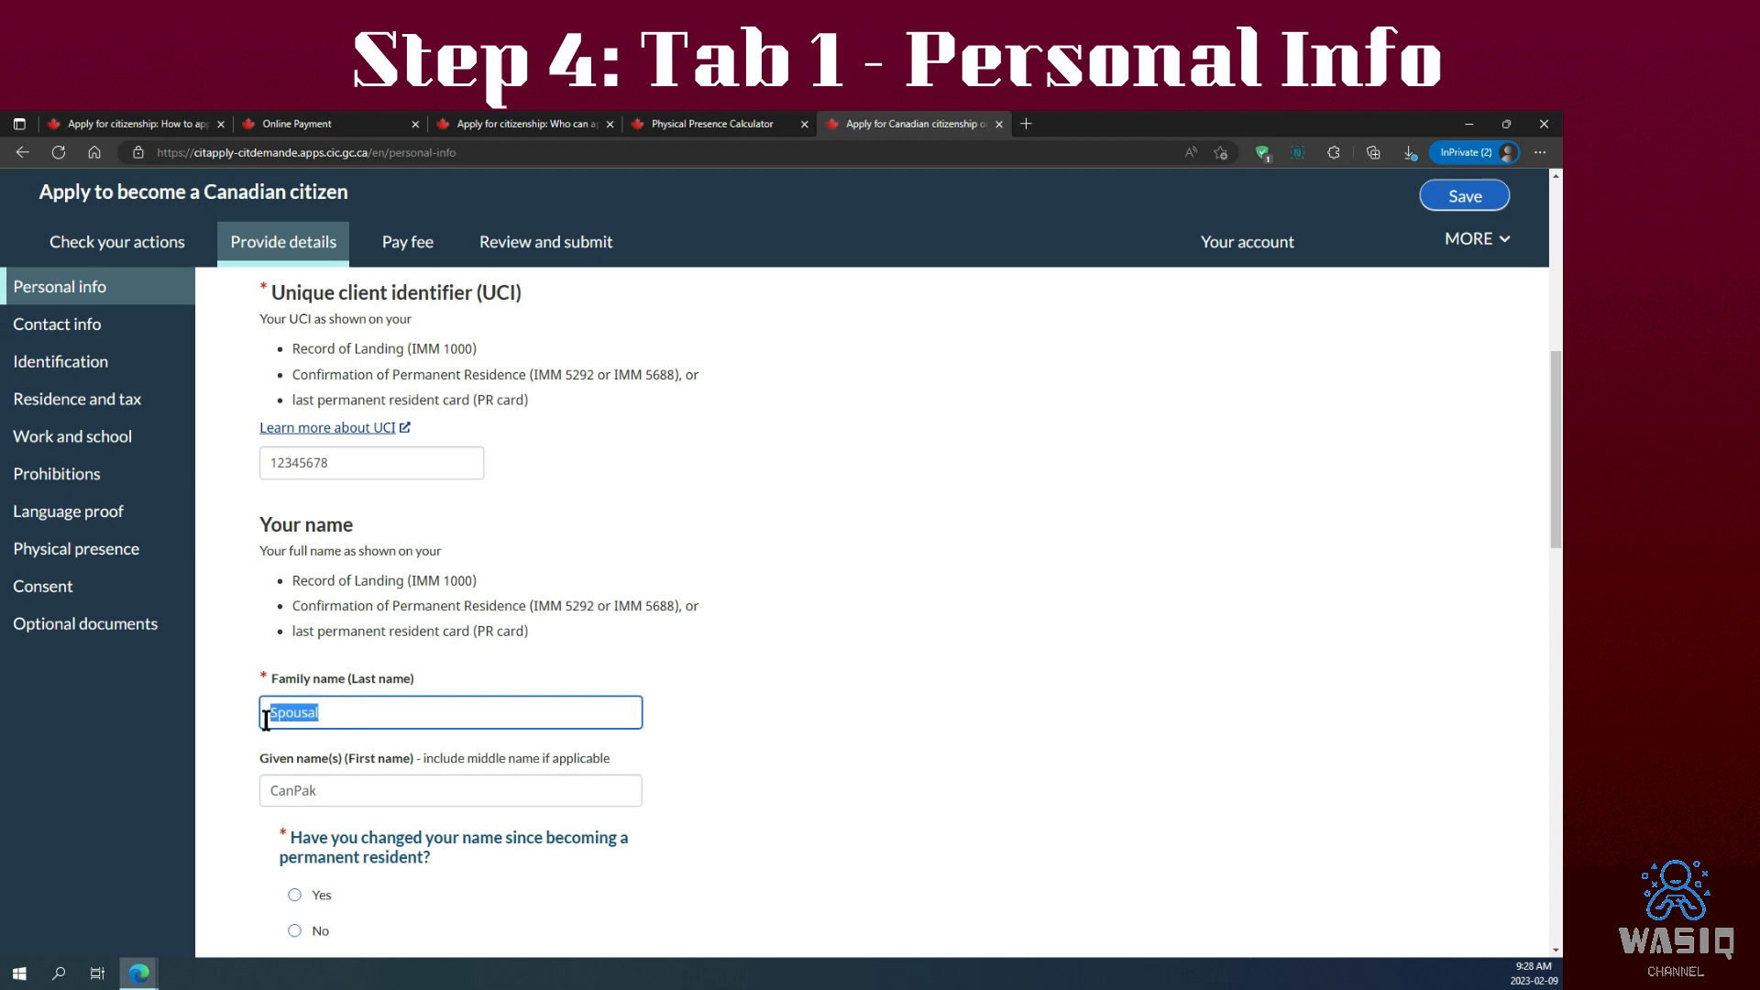
{"action": "left_click", "coordinate": [347, 706]}
{"action": "left_click_drag", "start_coordinate": [415, 673], "coordinate": [348, 675]}
{"action": "left_click", "coordinate": [335, 713]}
{"action": "left_click", "coordinate": [349, 781]}
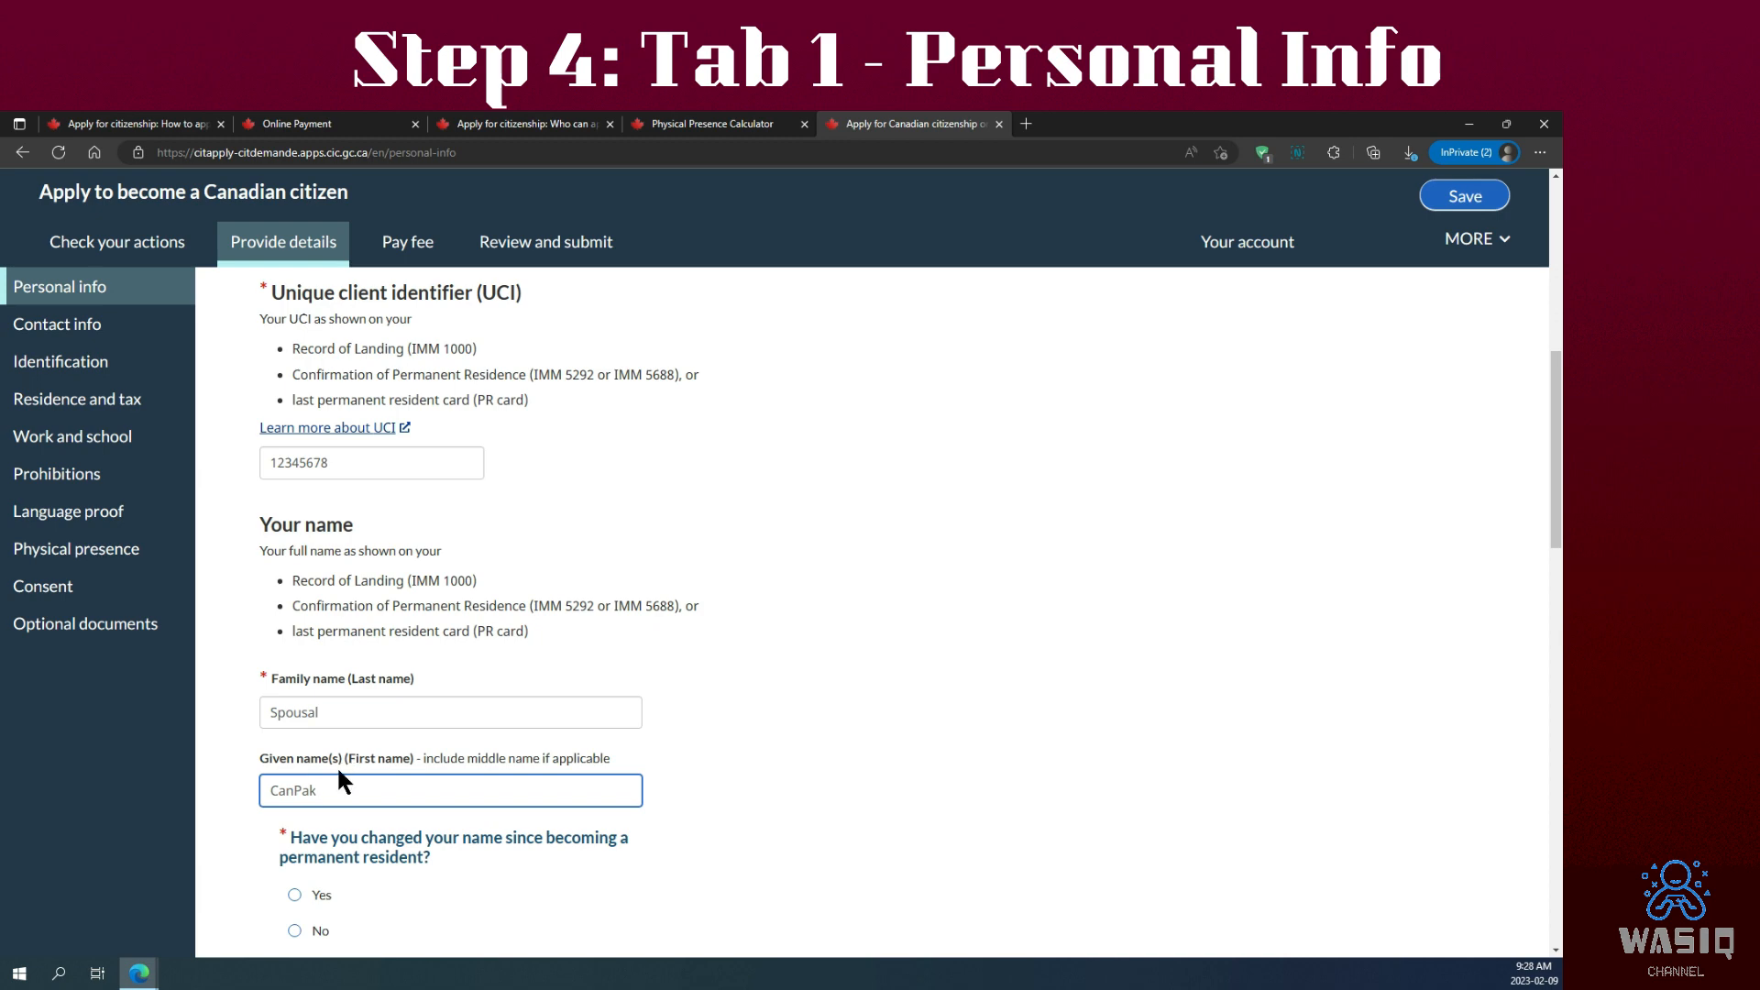
{"action": "left_click_drag", "start_coordinate": [345, 791], "coordinate": [262, 791]}
{"action": "scroll", "coordinate": [1558, 550], "scroll_direction": "down", "scroll_amount": 1}
{"action": "scroll", "coordinate": [1559, 550], "scroll_direction": "down", "scroll_amount": 2}
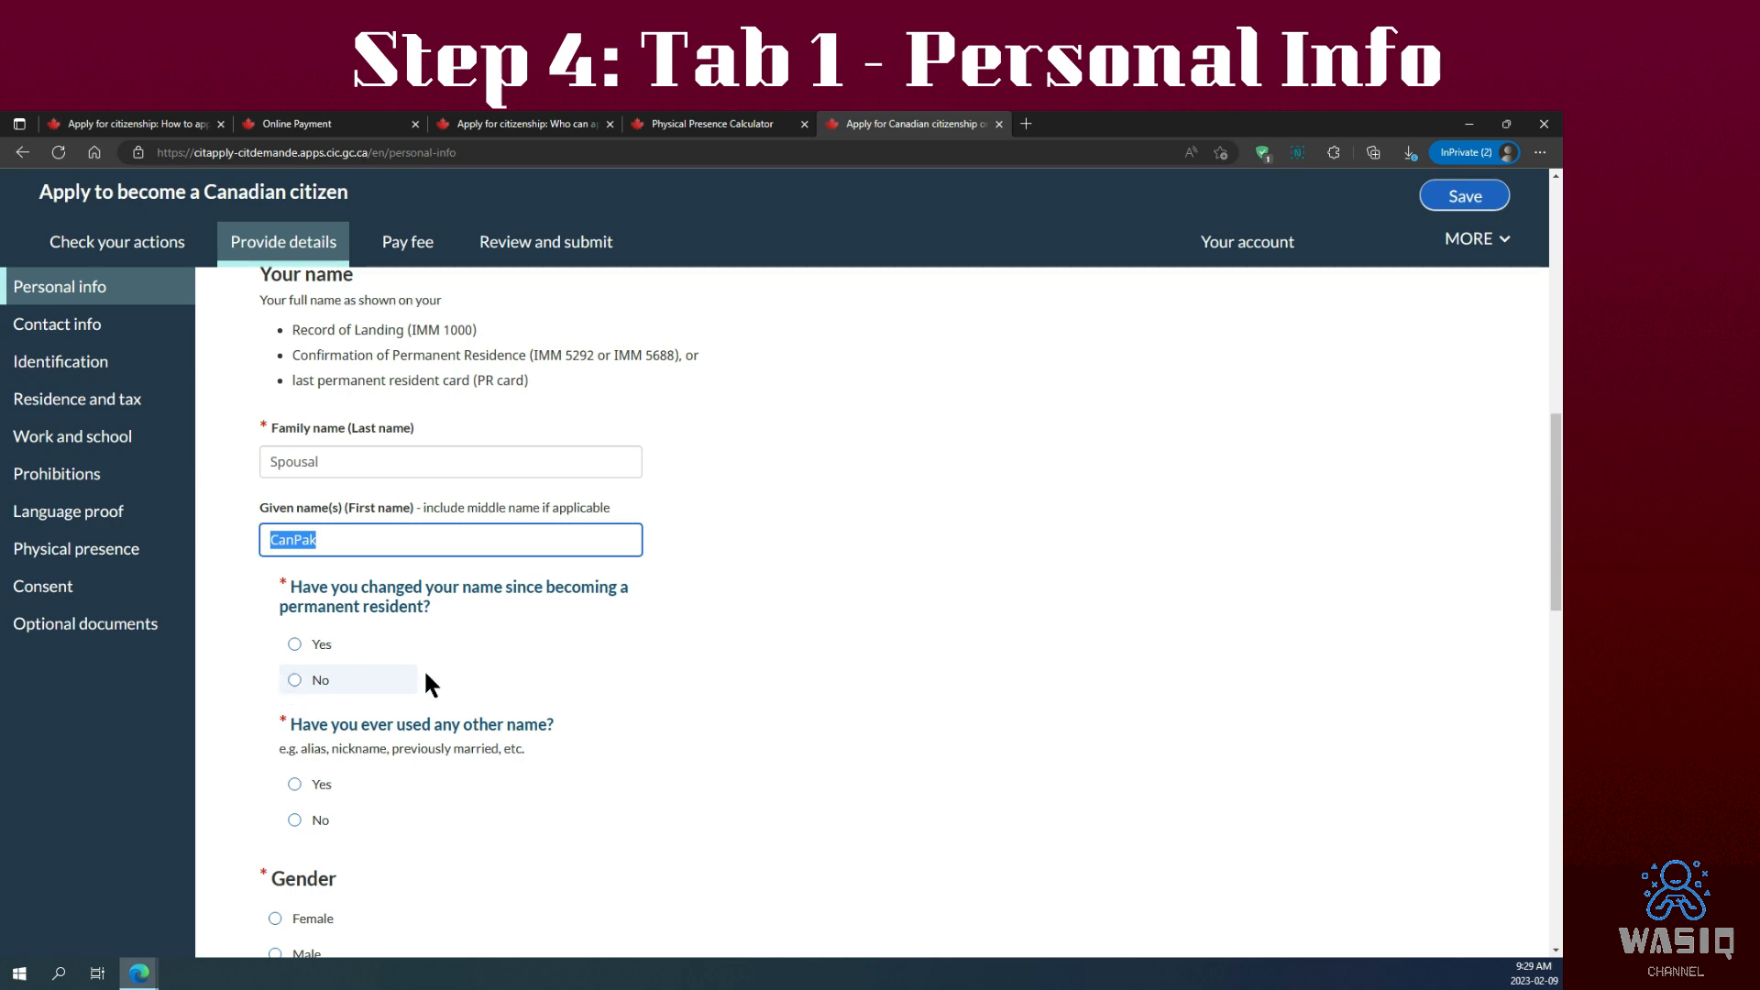
Answer No to having changed your name.
{"action": "left_click", "coordinate": [295, 681]}
{"action": "left_click", "coordinate": [294, 681]}
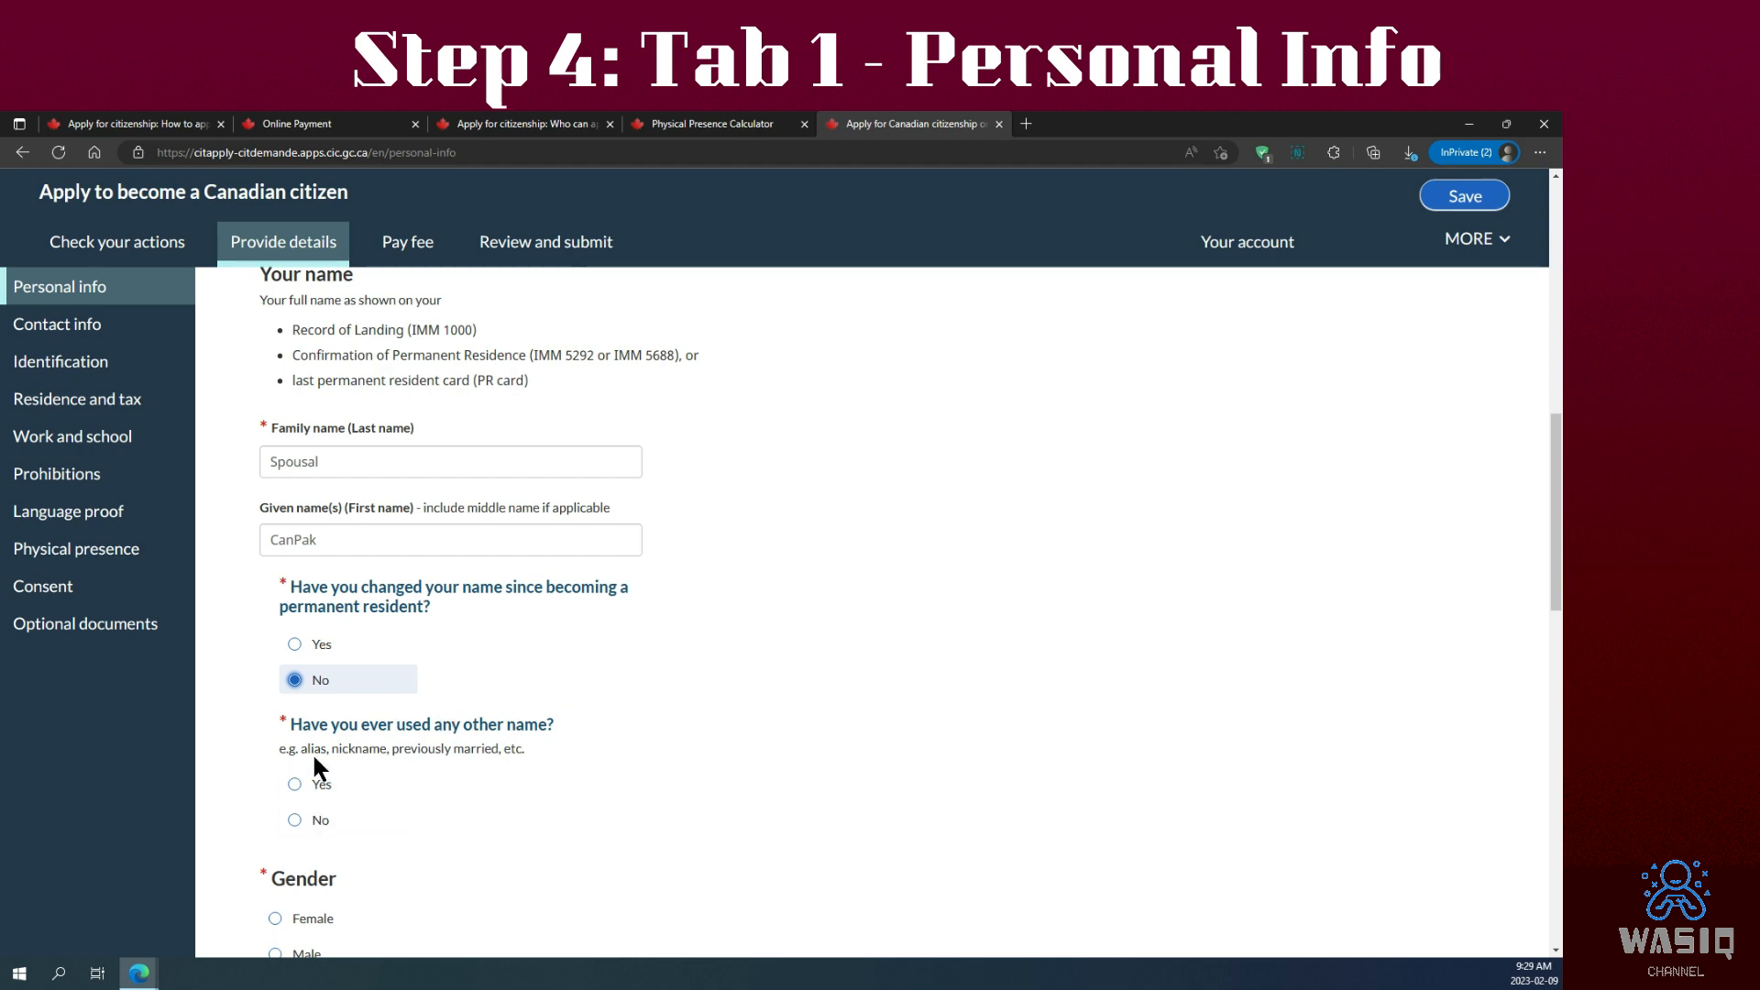
{"action": "left_click", "coordinate": [302, 818]}
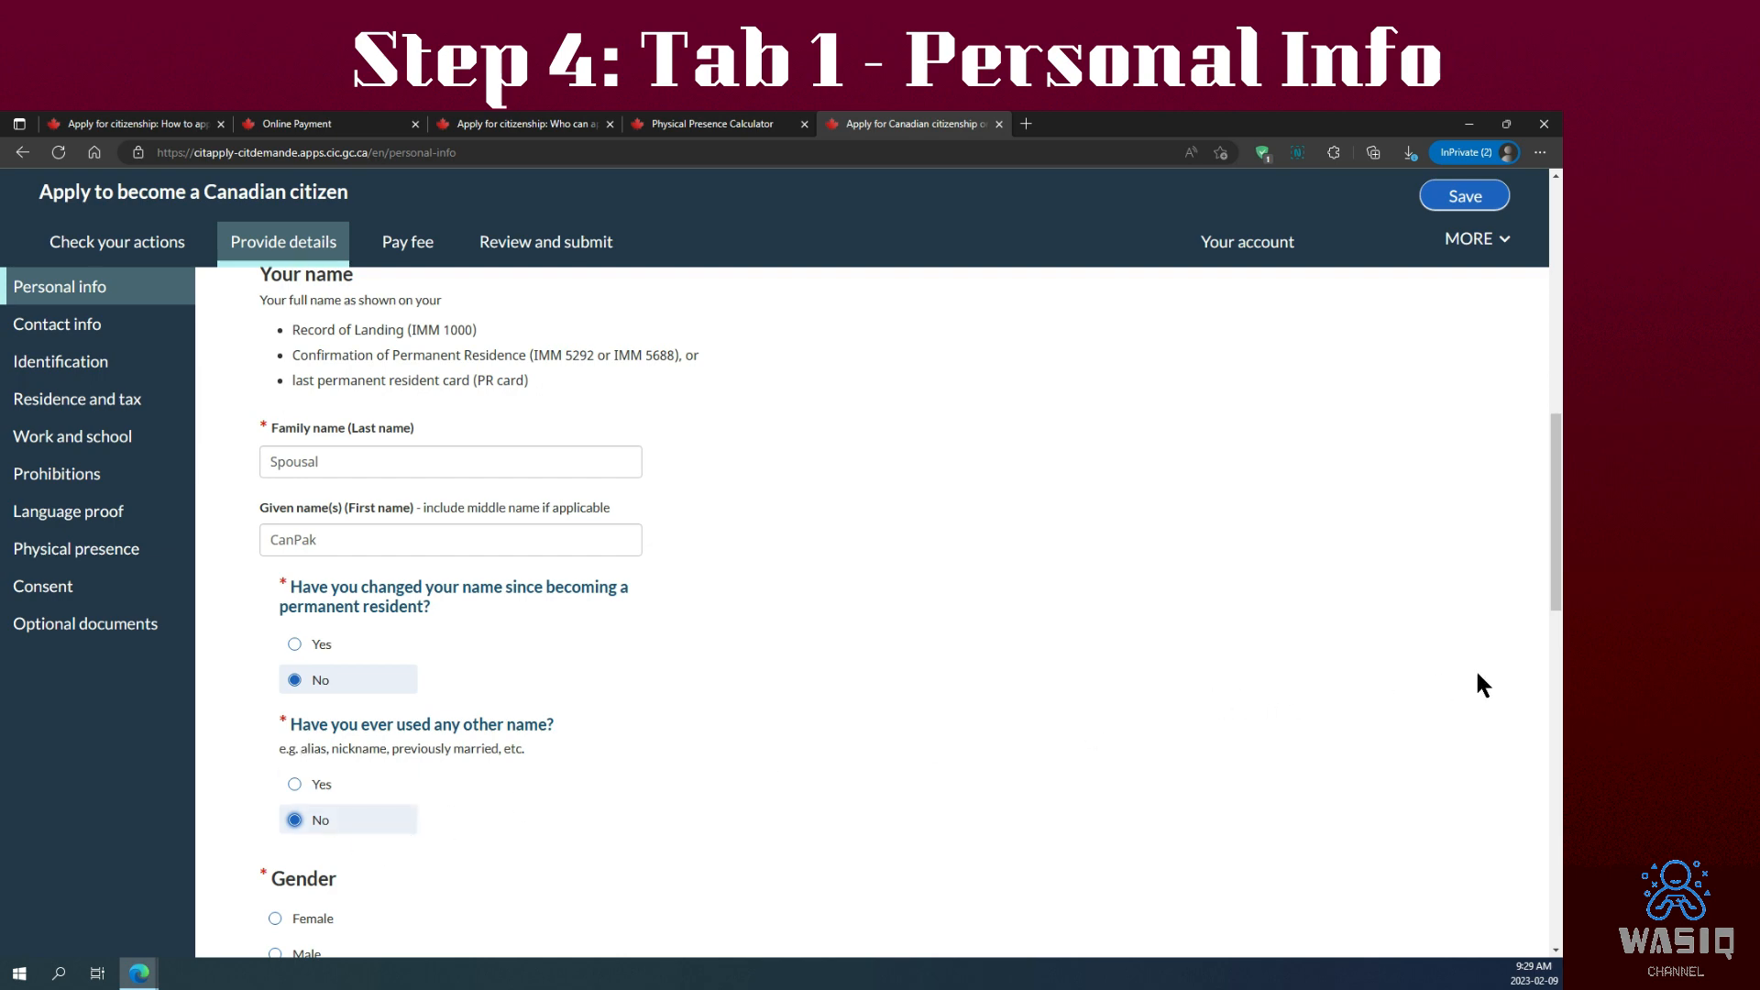
{"action": "scroll", "coordinate": [1560, 613], "scroll_direction": "down", "scroll_amount": 2}
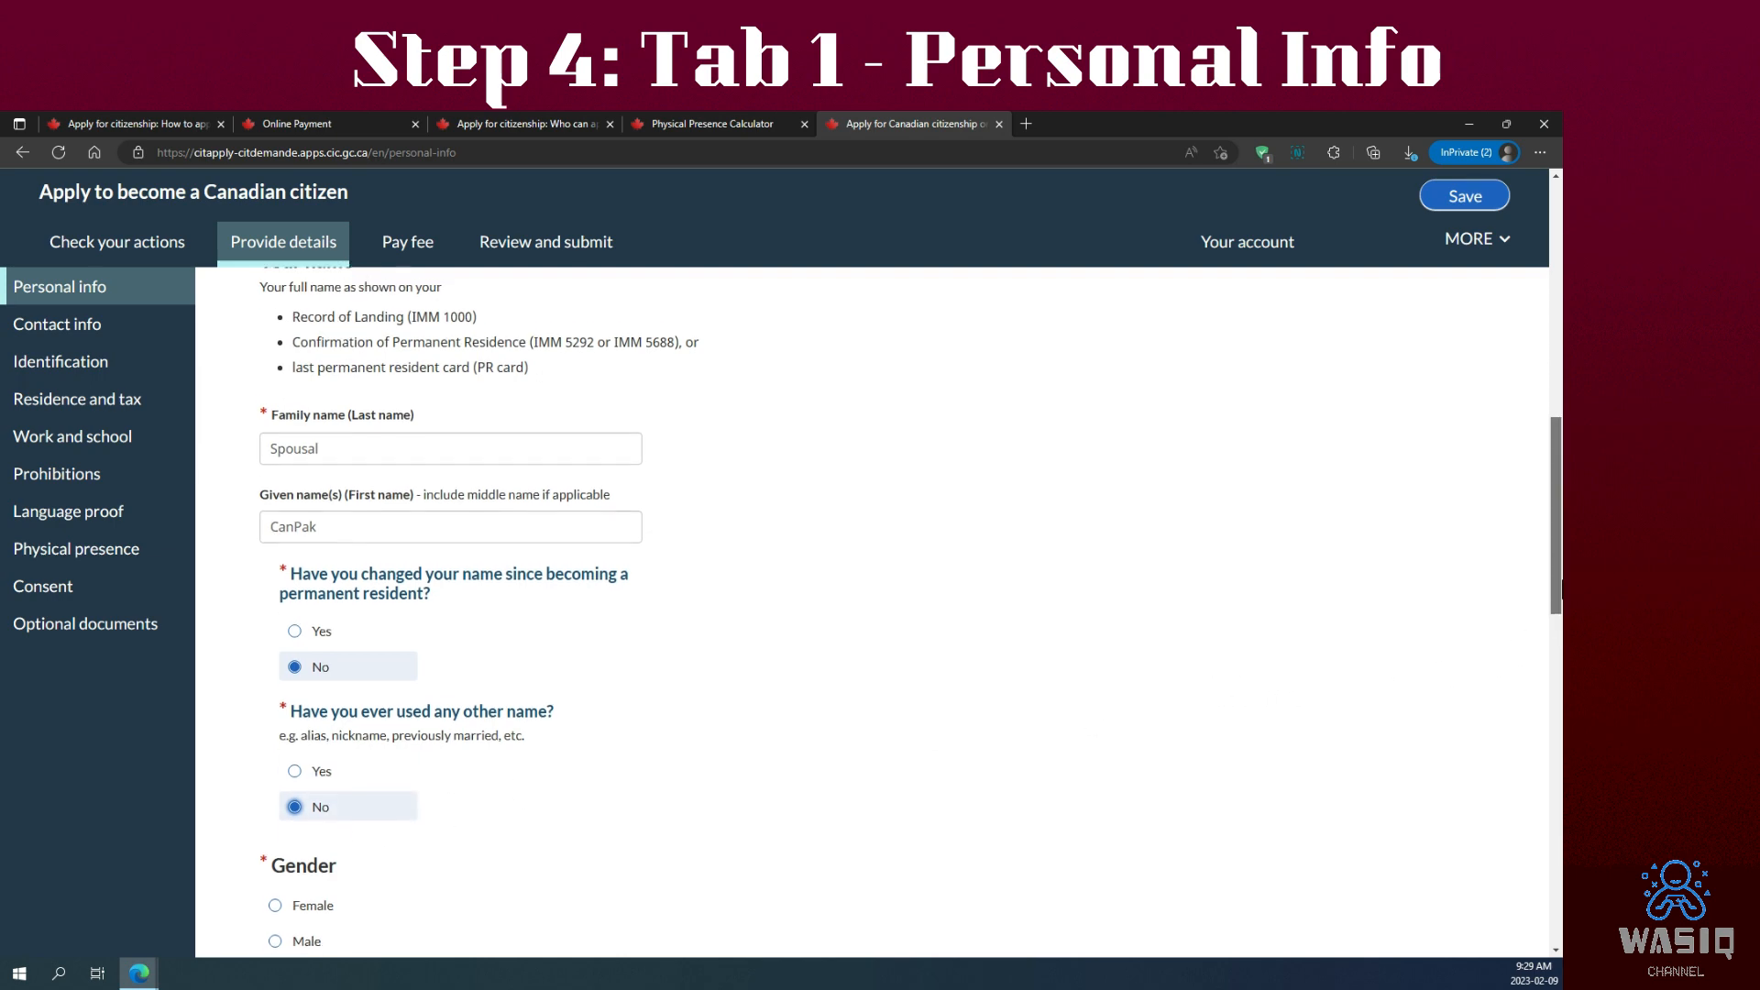
{"action": "scroll", "coordinate": [1560, 613], "scroll_direction": "down", "scroll_amount": 1}
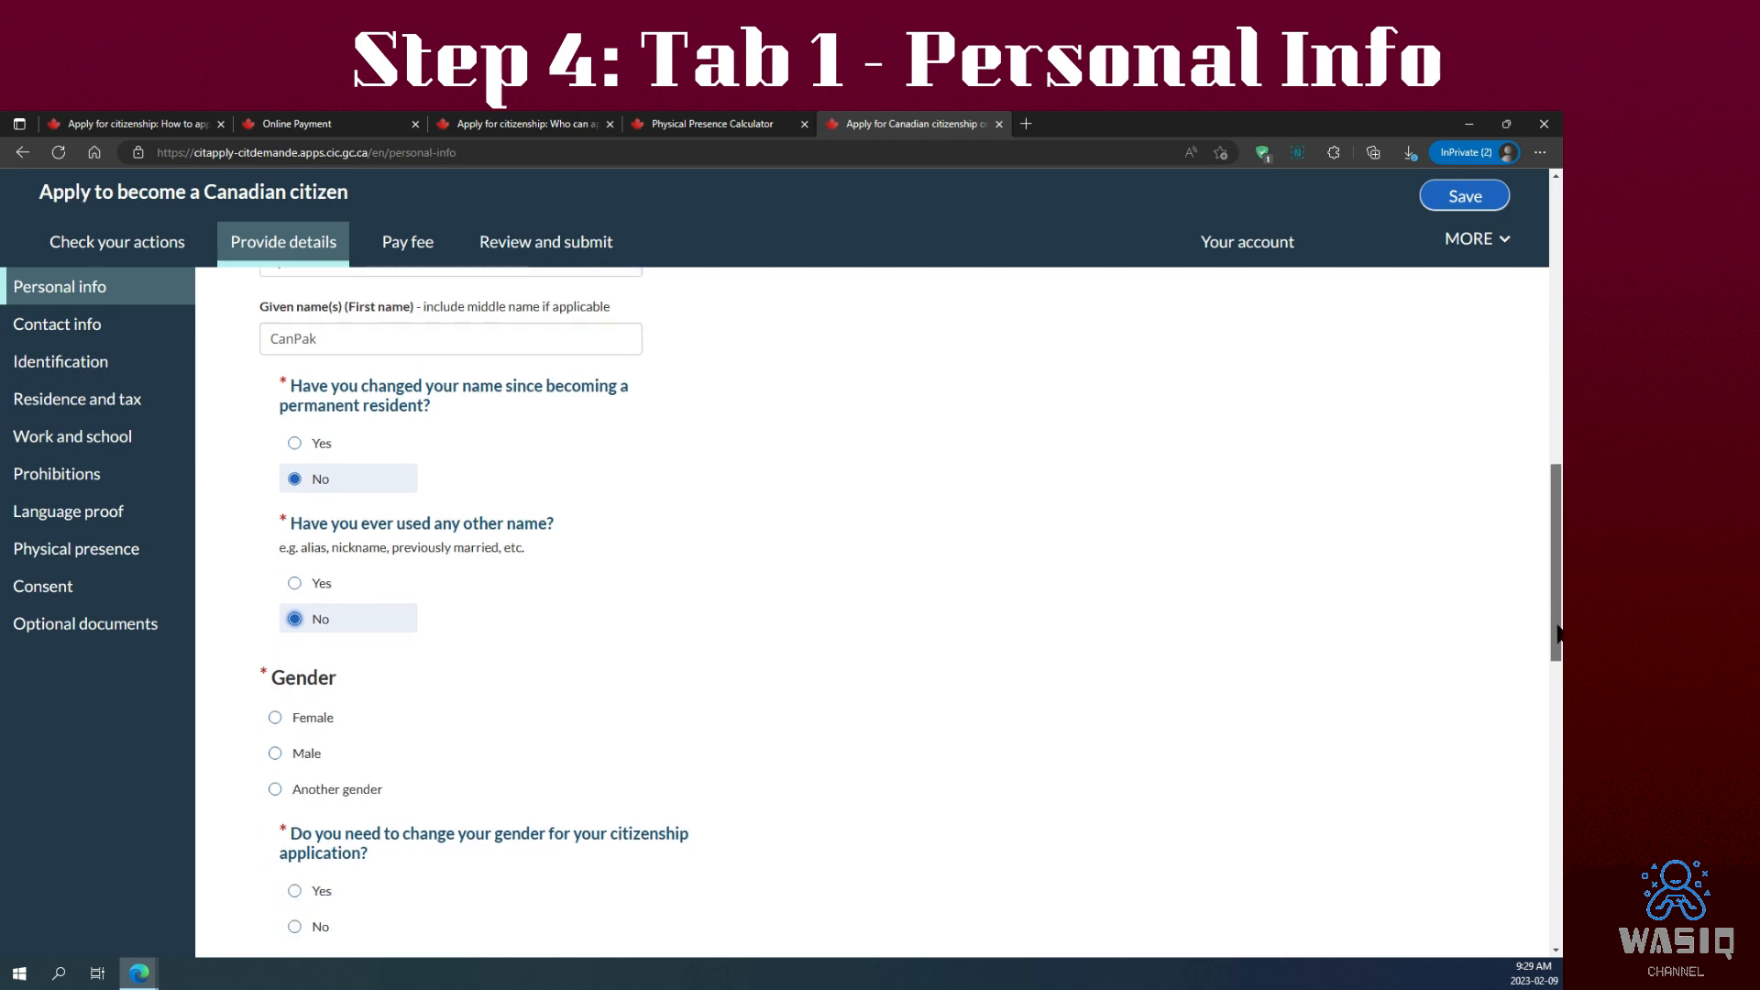
Answer Yes to having used another name, viewing the reasons list without choosing one.
{"action": "left_click", "coordinate": [294, 583]}
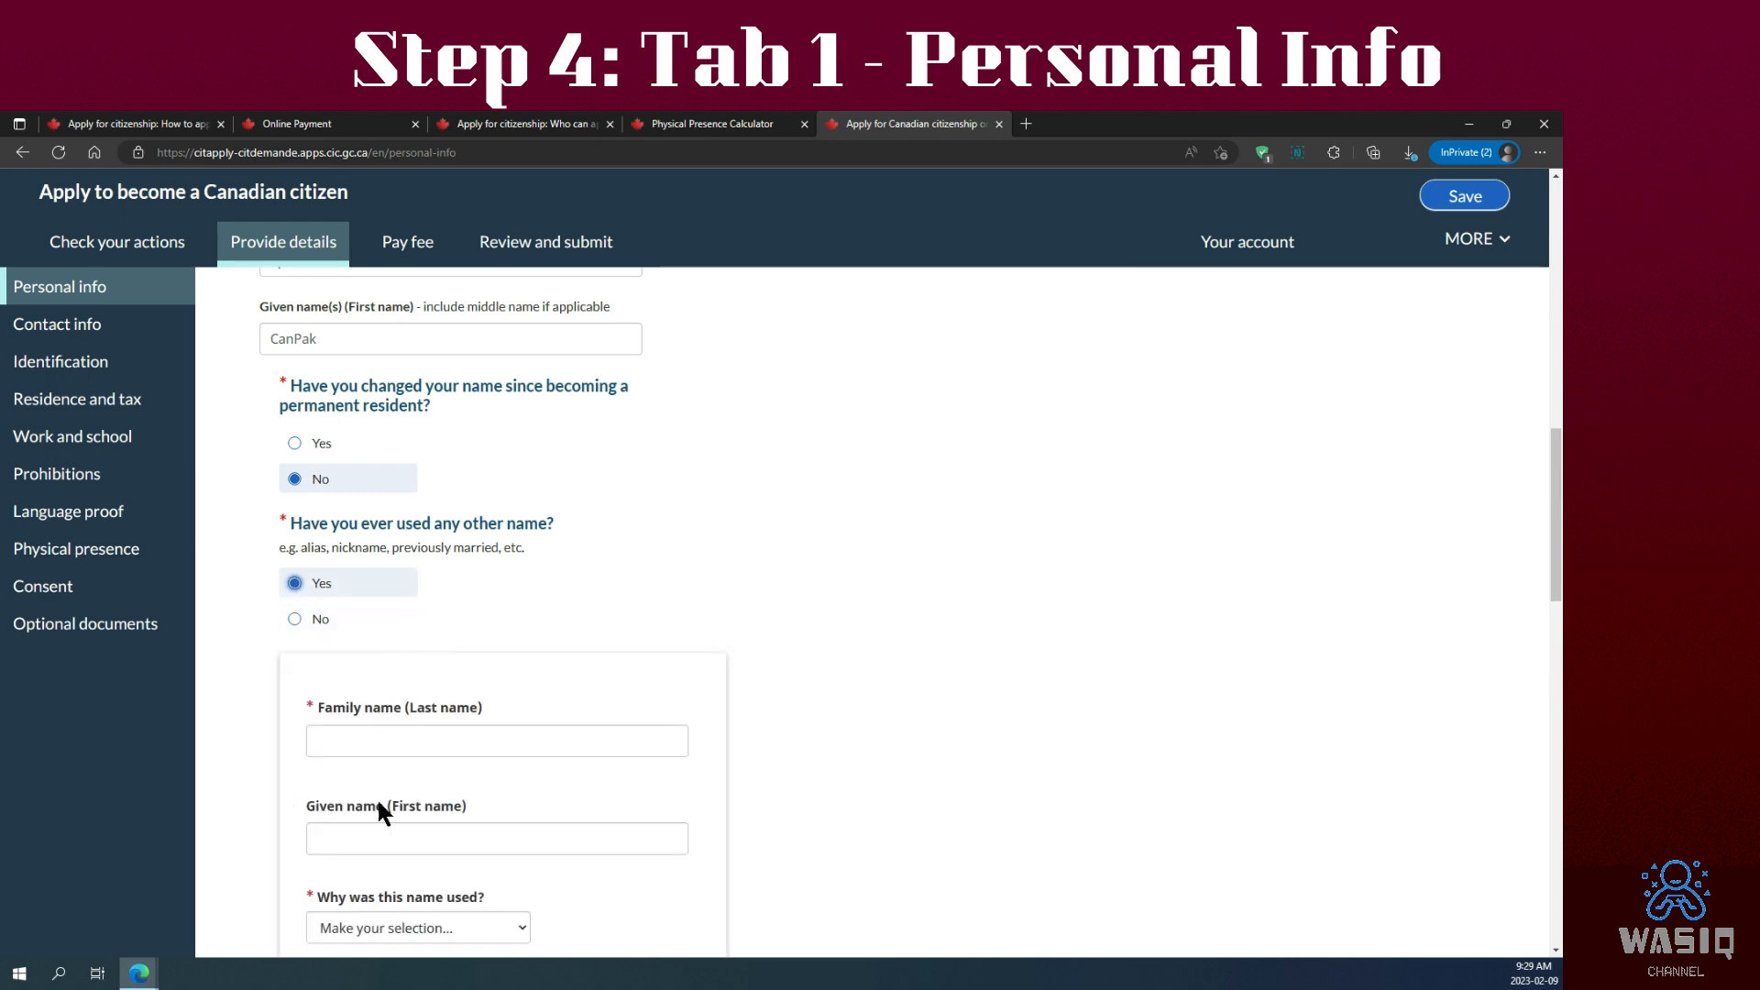
{"action": "scroll", "coordinate": [1561, 530], "scroll_direction": "down", "scroll_amount": 1}
{"action": "scroll", "coordinate": [1561, 529], "scroll_direction": "down", "scroll_amount": 1}
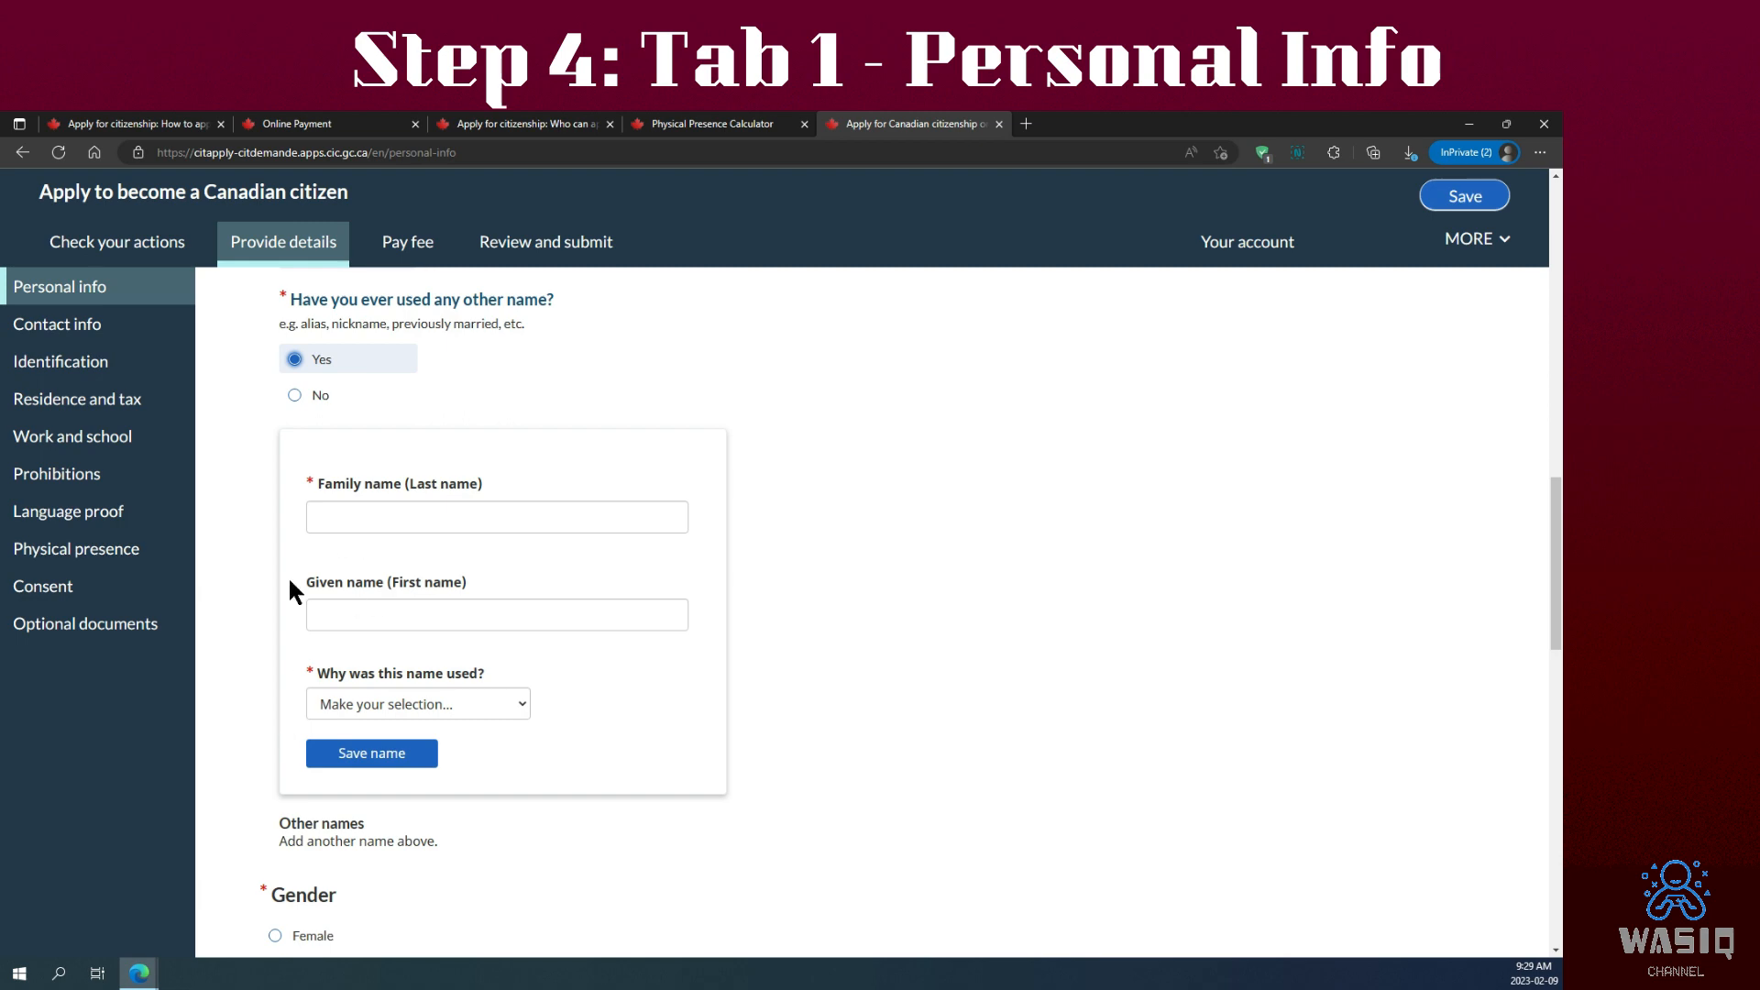
{"action": "left_click", "coordinate": [459, 715]}
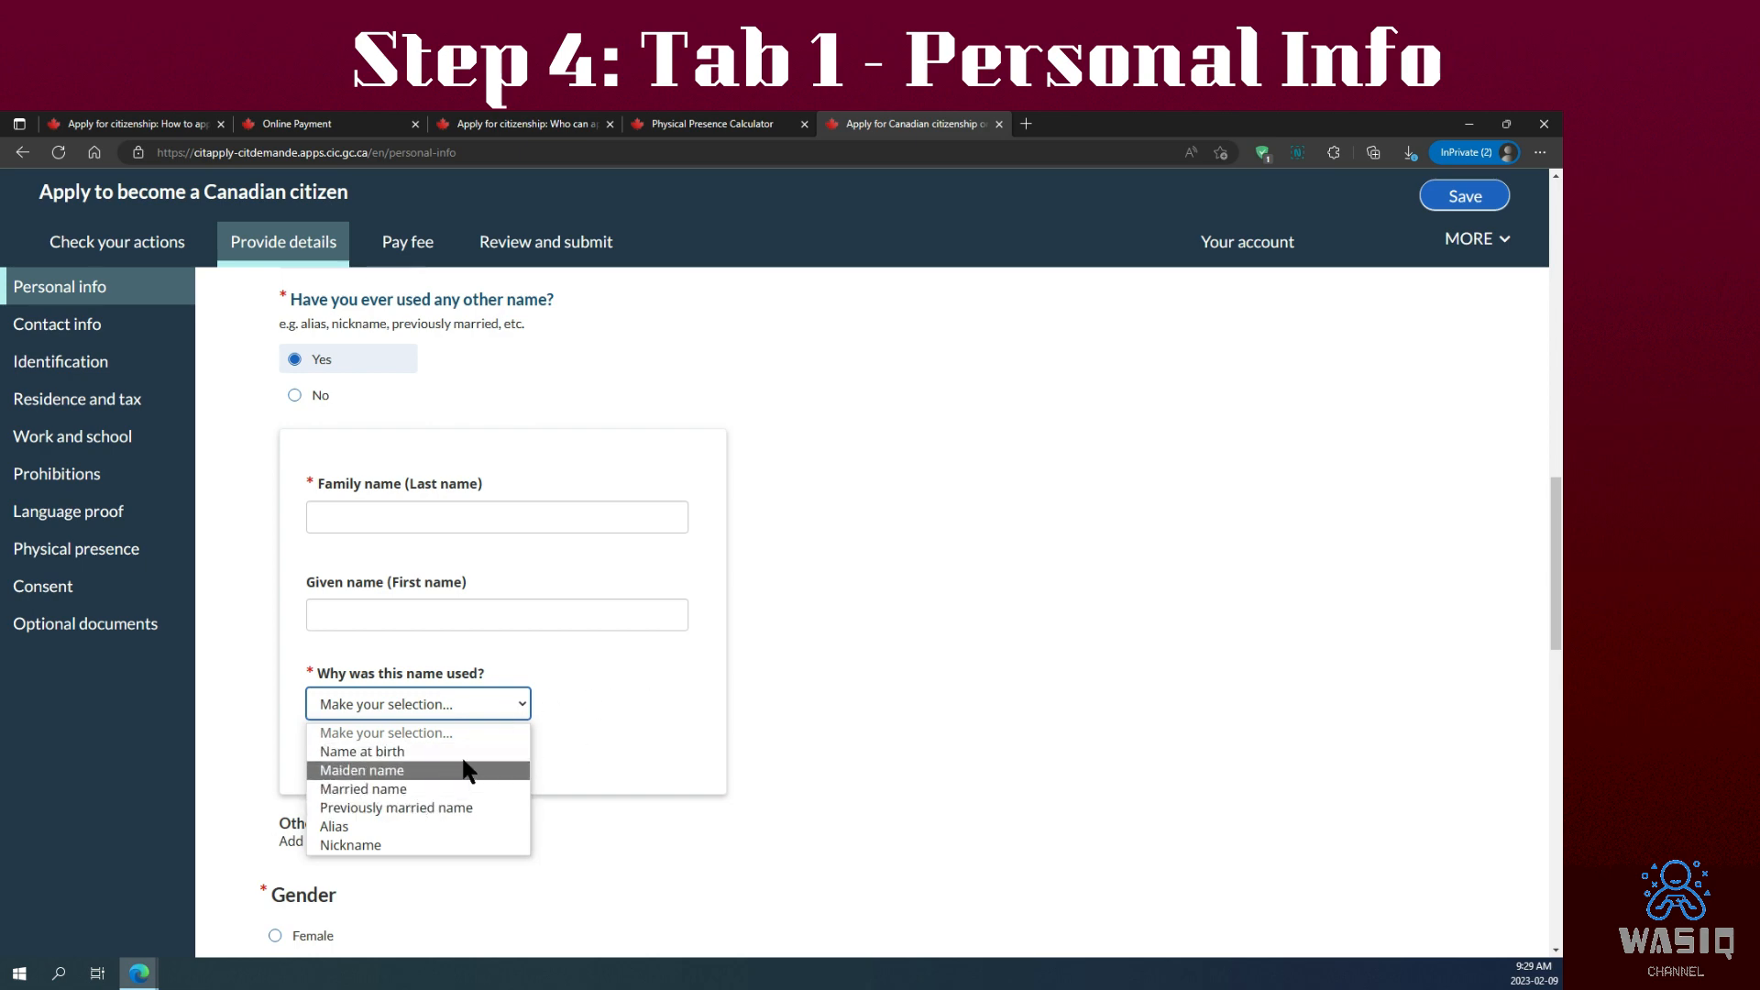
{"action": "left_click", "coordinate": [612, 715]}
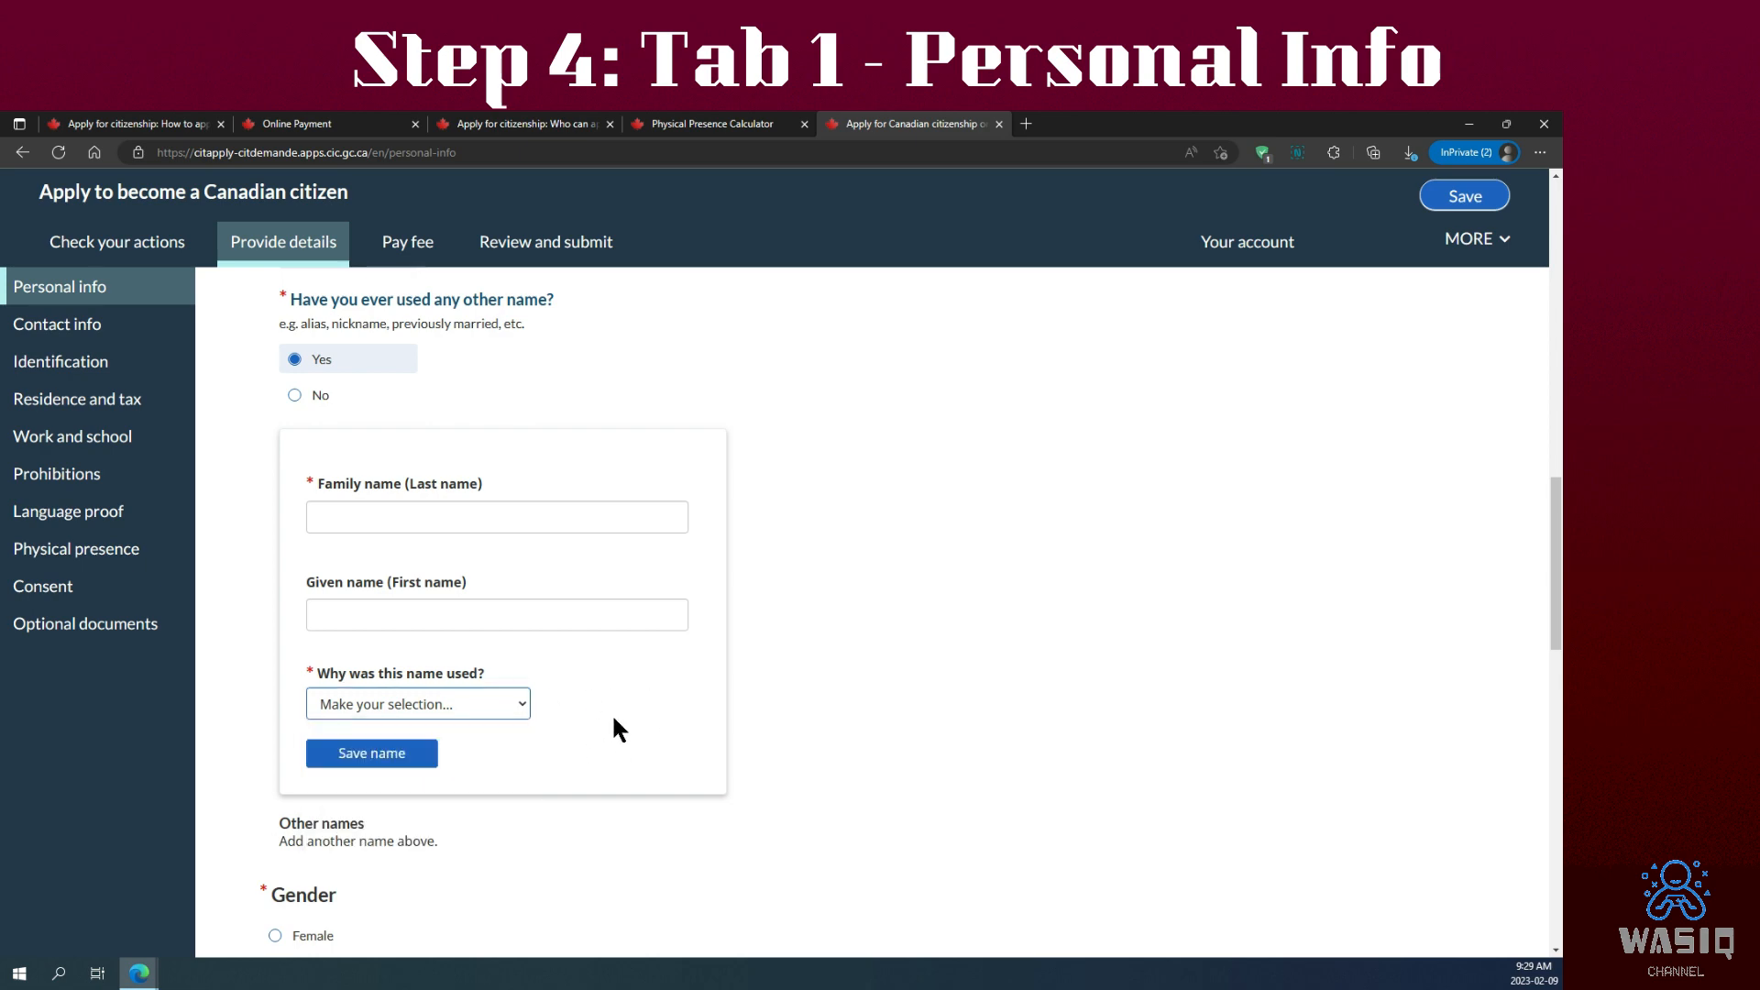
Set gender Male, No to a gender change, height 172 cm and Brown eyes.
{"action": "scroll", "coordinate": [394, 601], "scroll_direction": "down", "scroll_amount": 4}
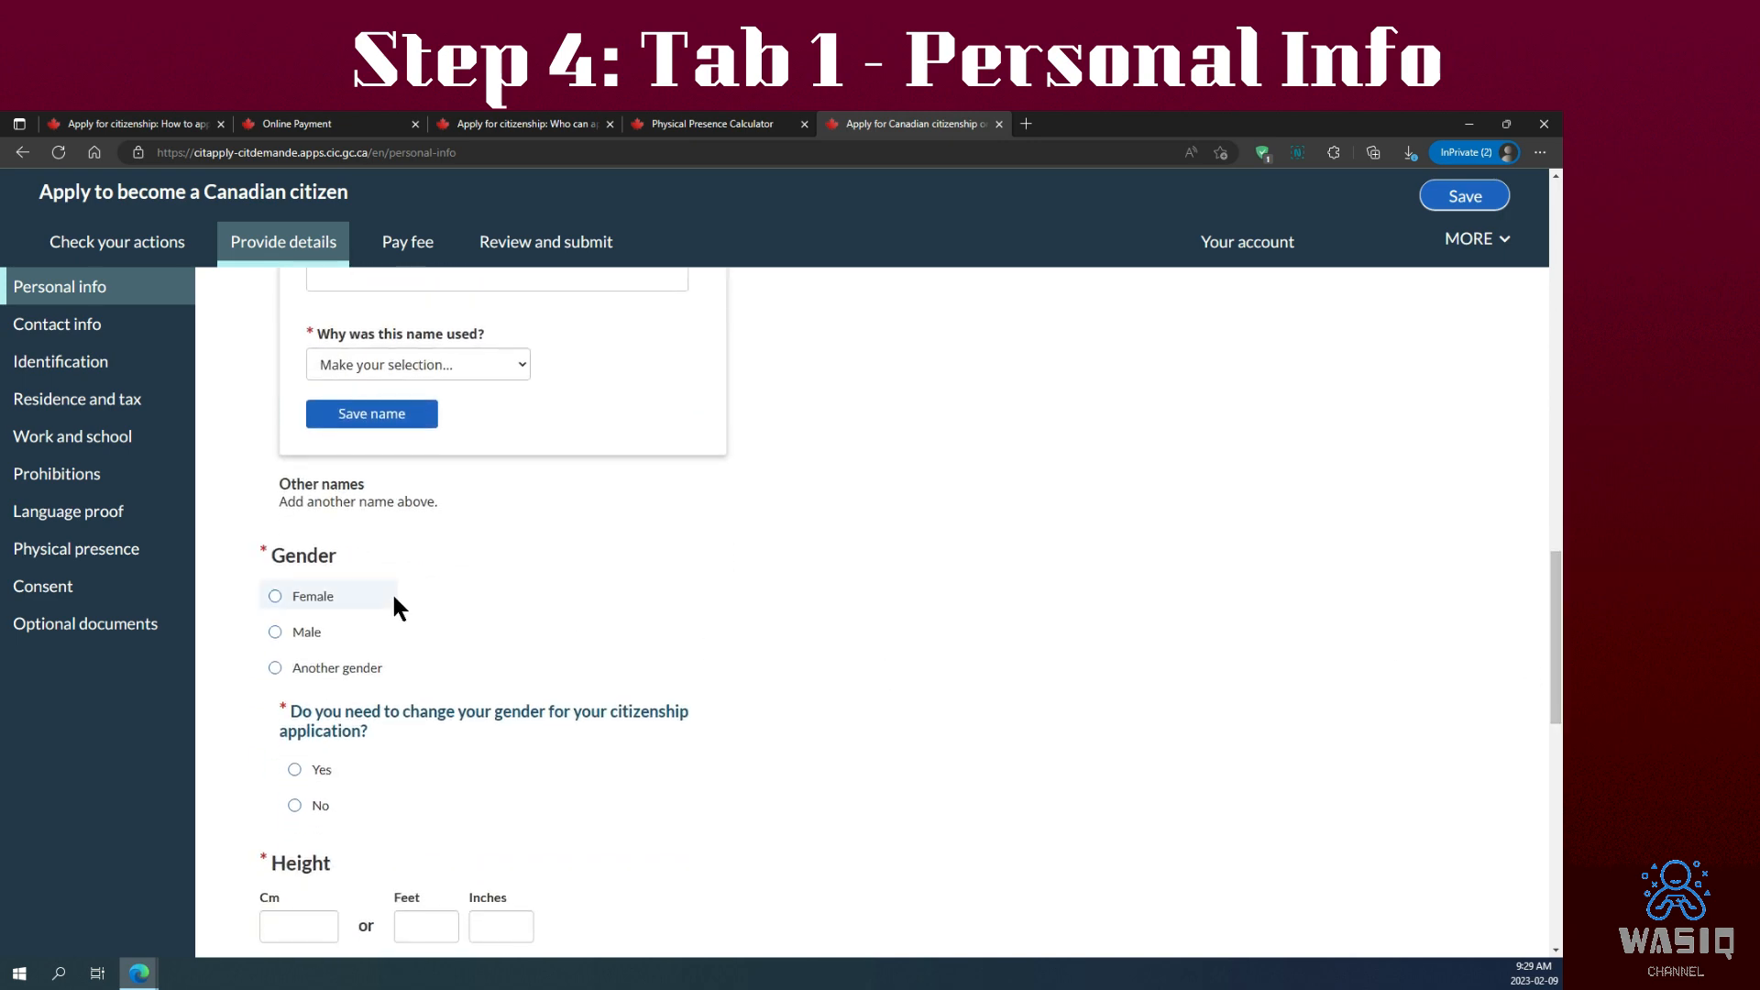
{"action": "left_click", "coordinate": [295, 639]}
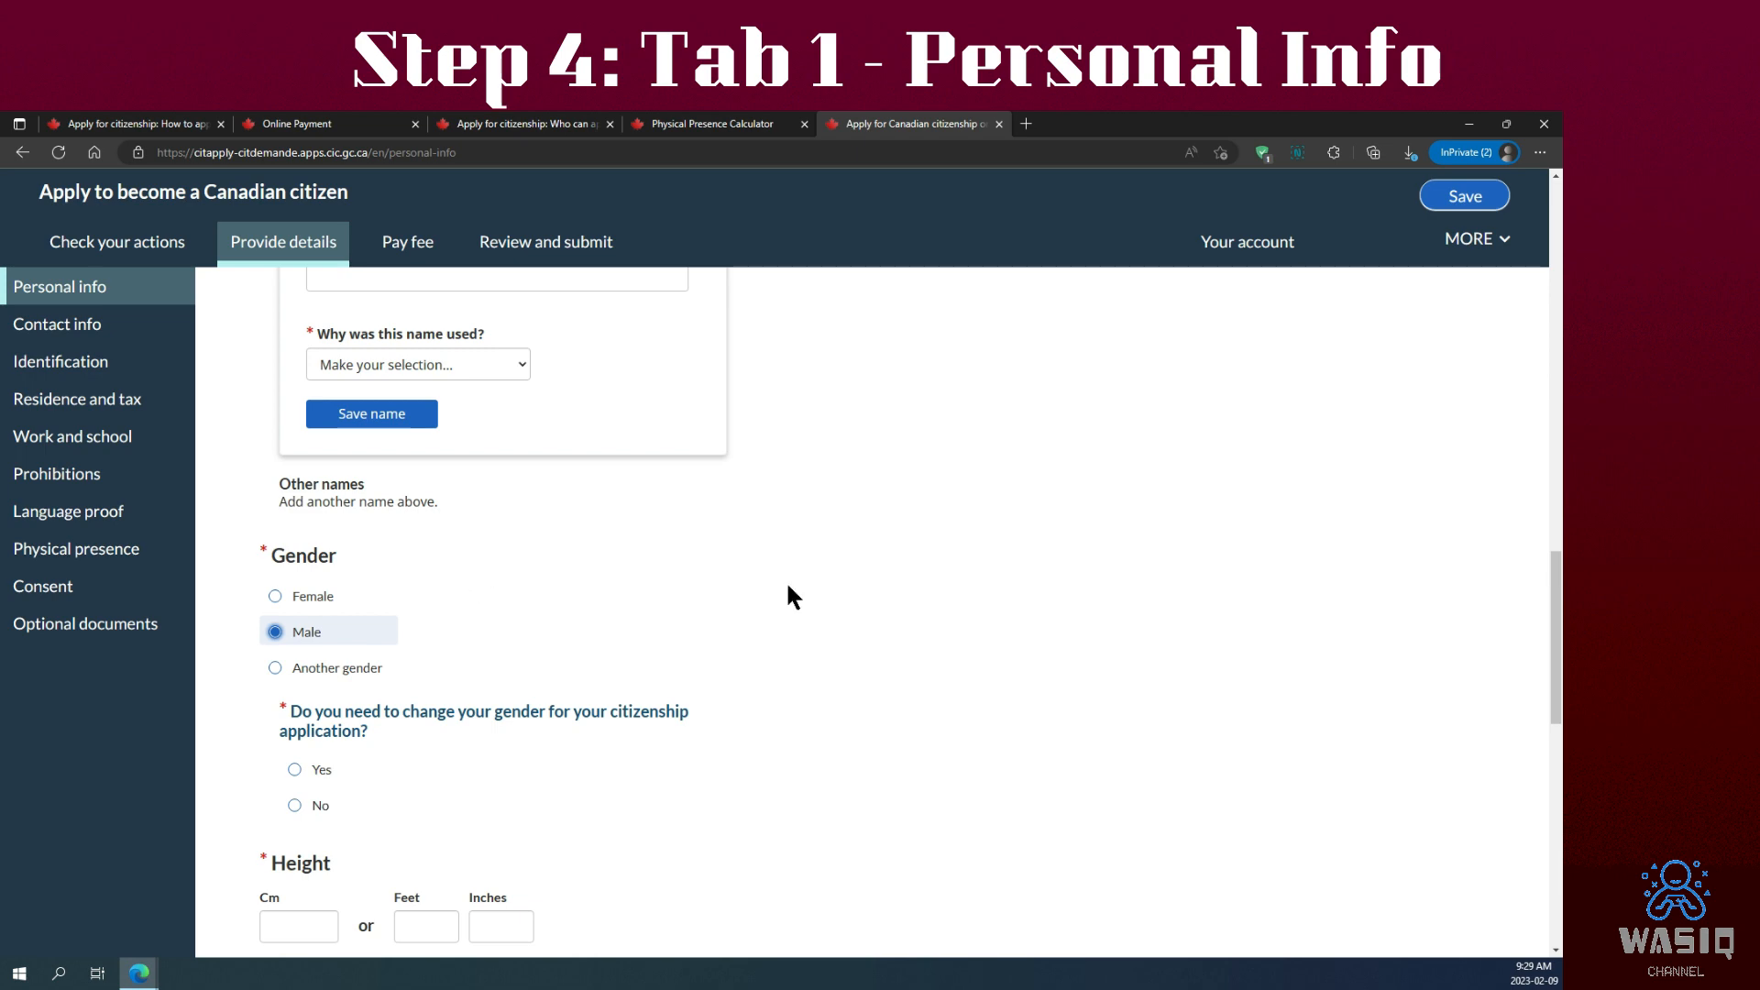
{"action": "scroll", "coordinate": [1555, 631], "scroll_direction": "down", "scroll_amount": 2}
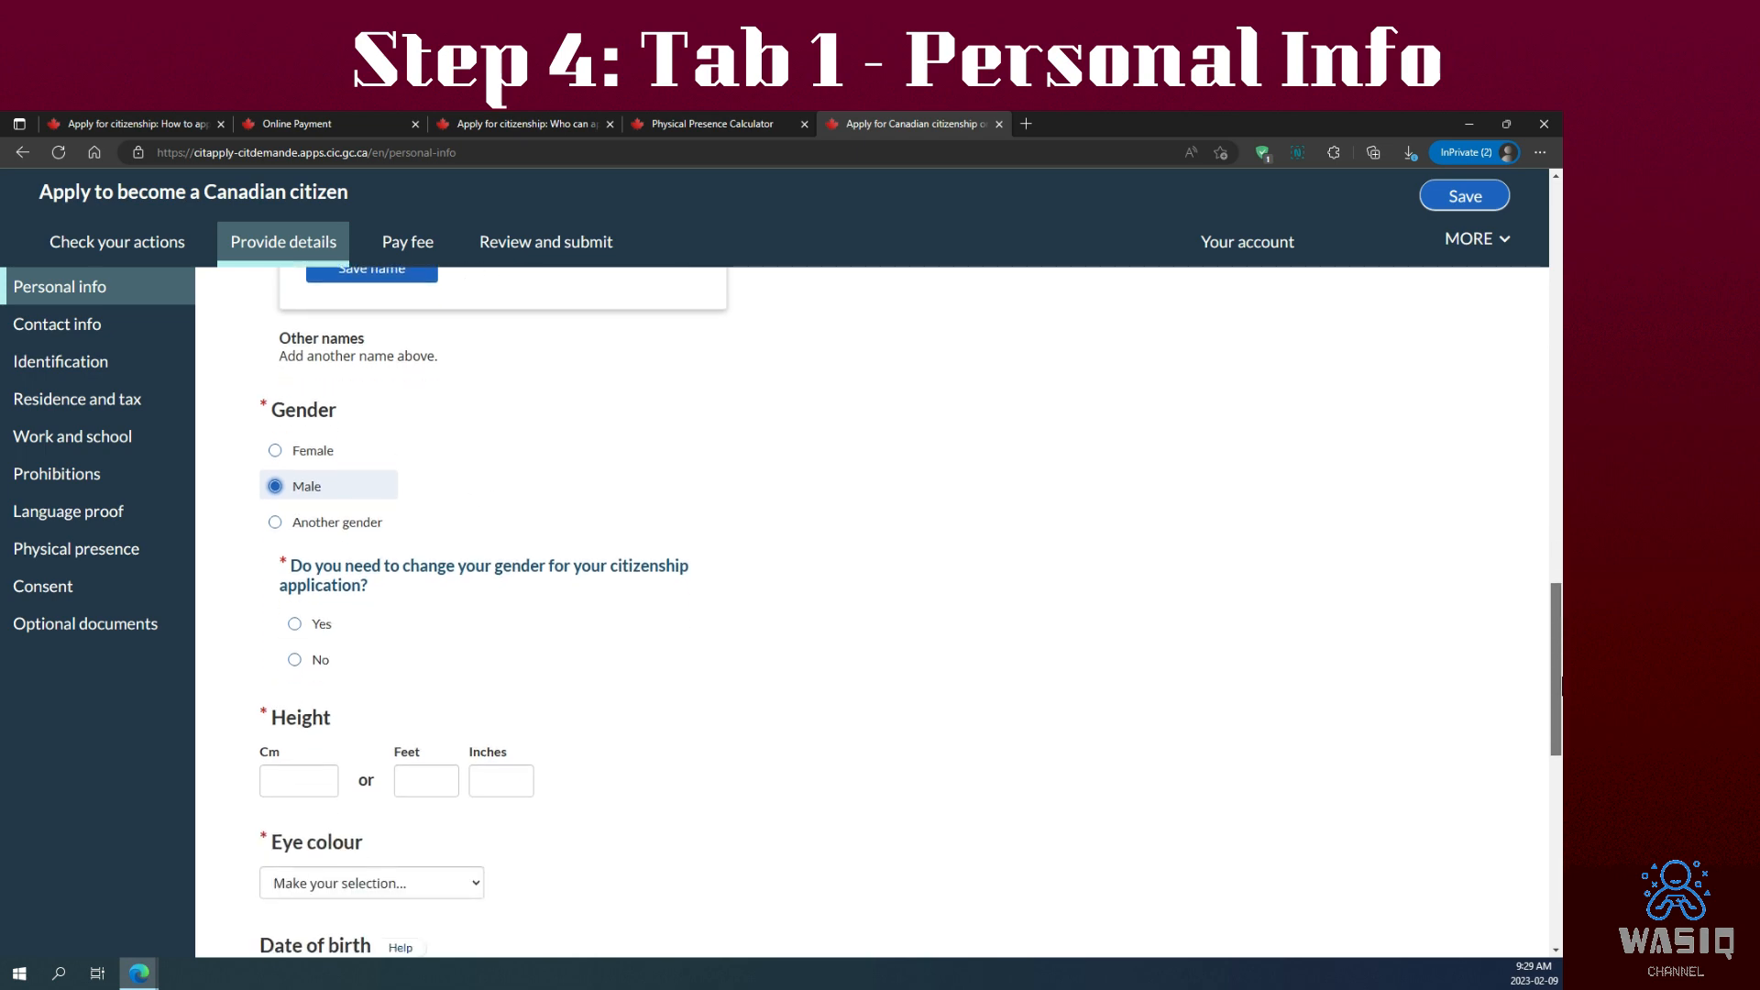
{"action": "left_click", "coordinate": [294, 658]}
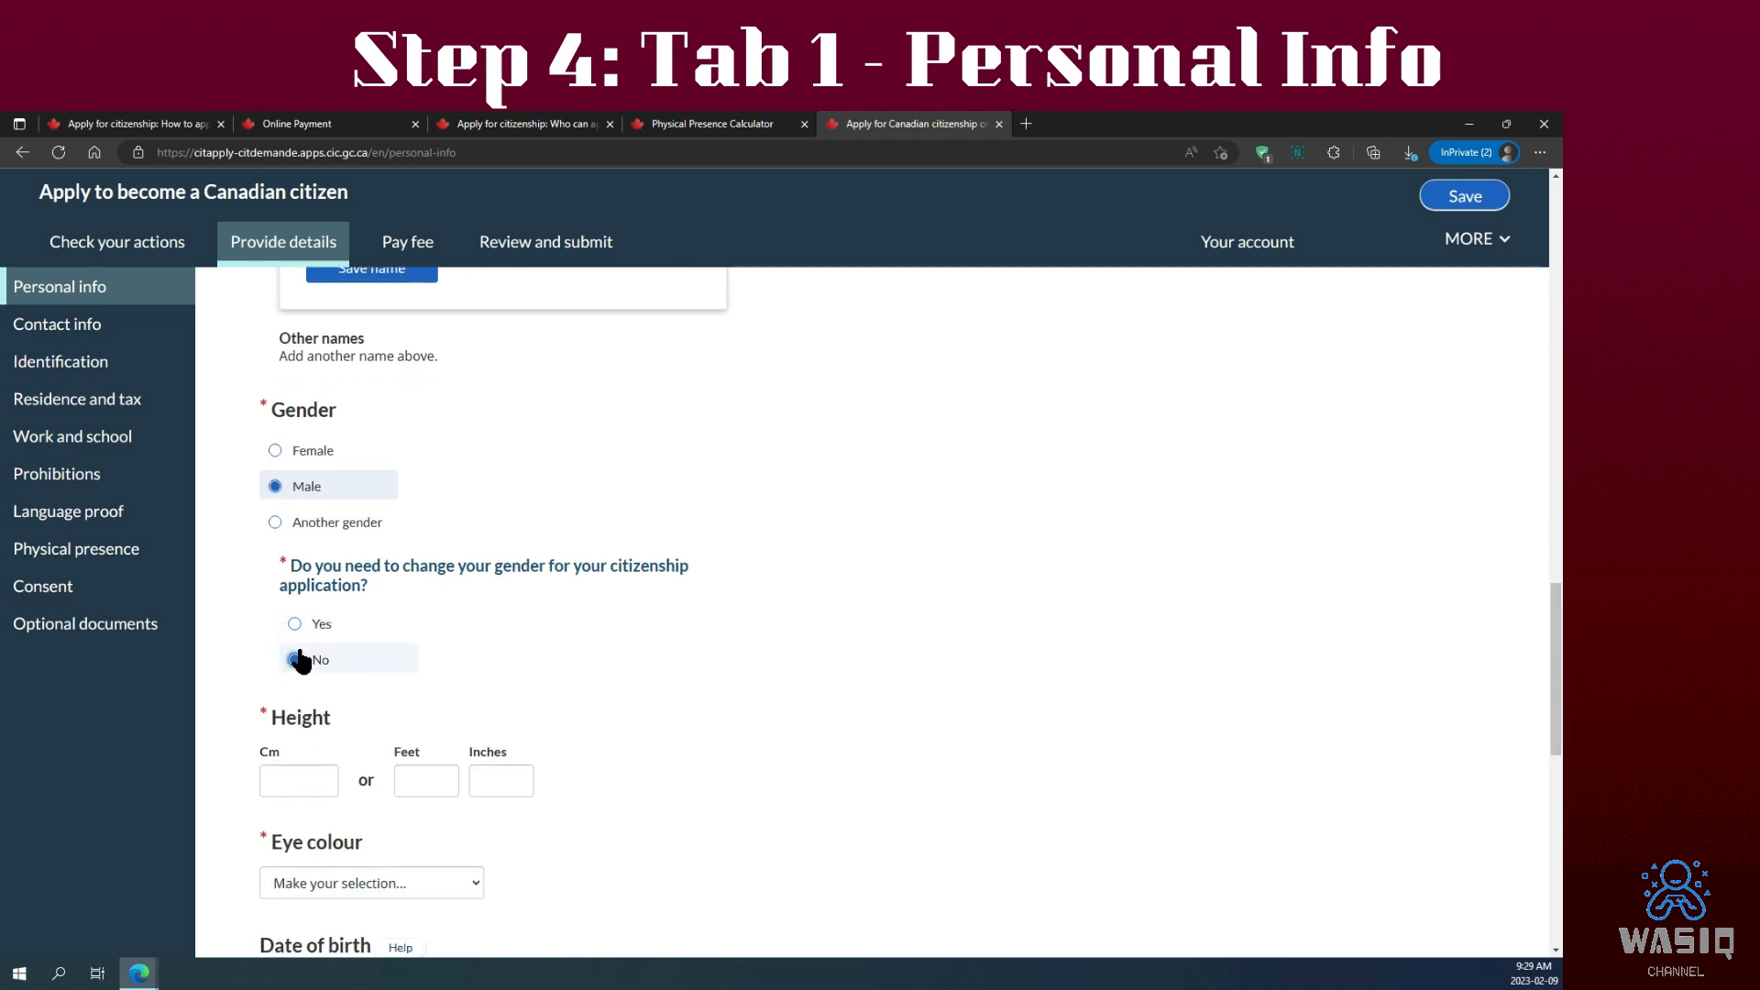
{"action": "scroll", "coordinate": [399, 647], "scroll_direction": "down", "scroll_amount": 2}
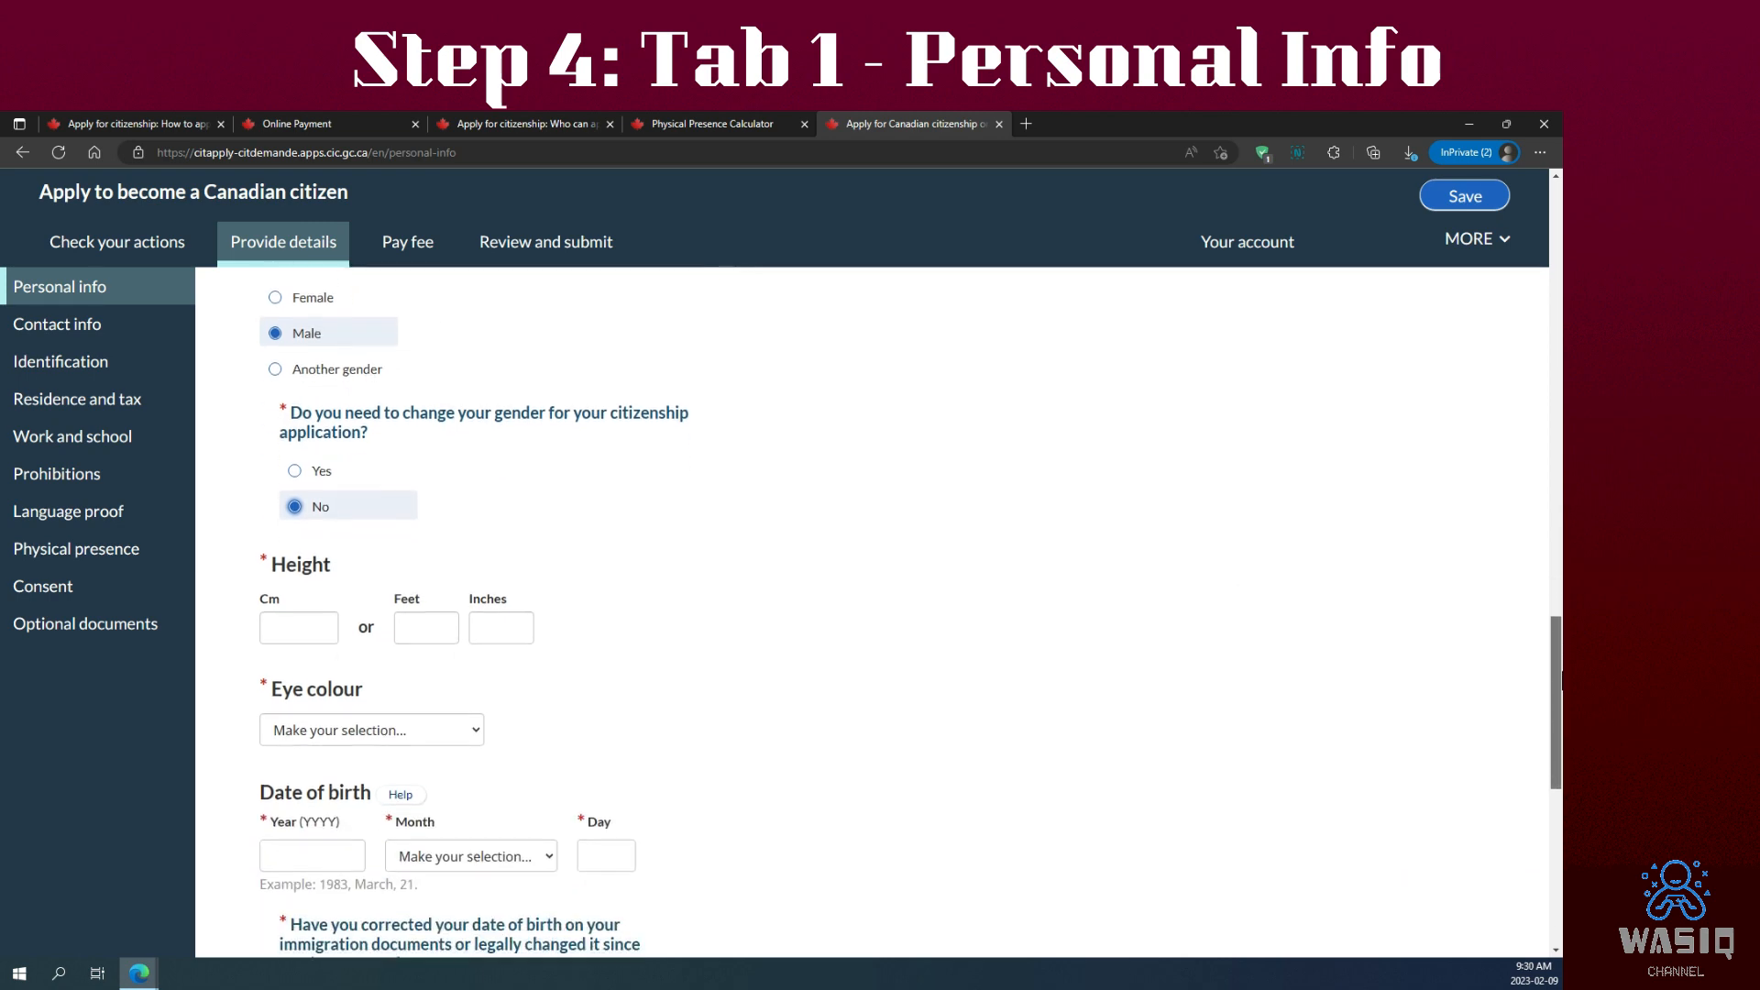
{"action": "left_click", "coordinate": [315, 619]}
{"action": "type", "text": "172"}
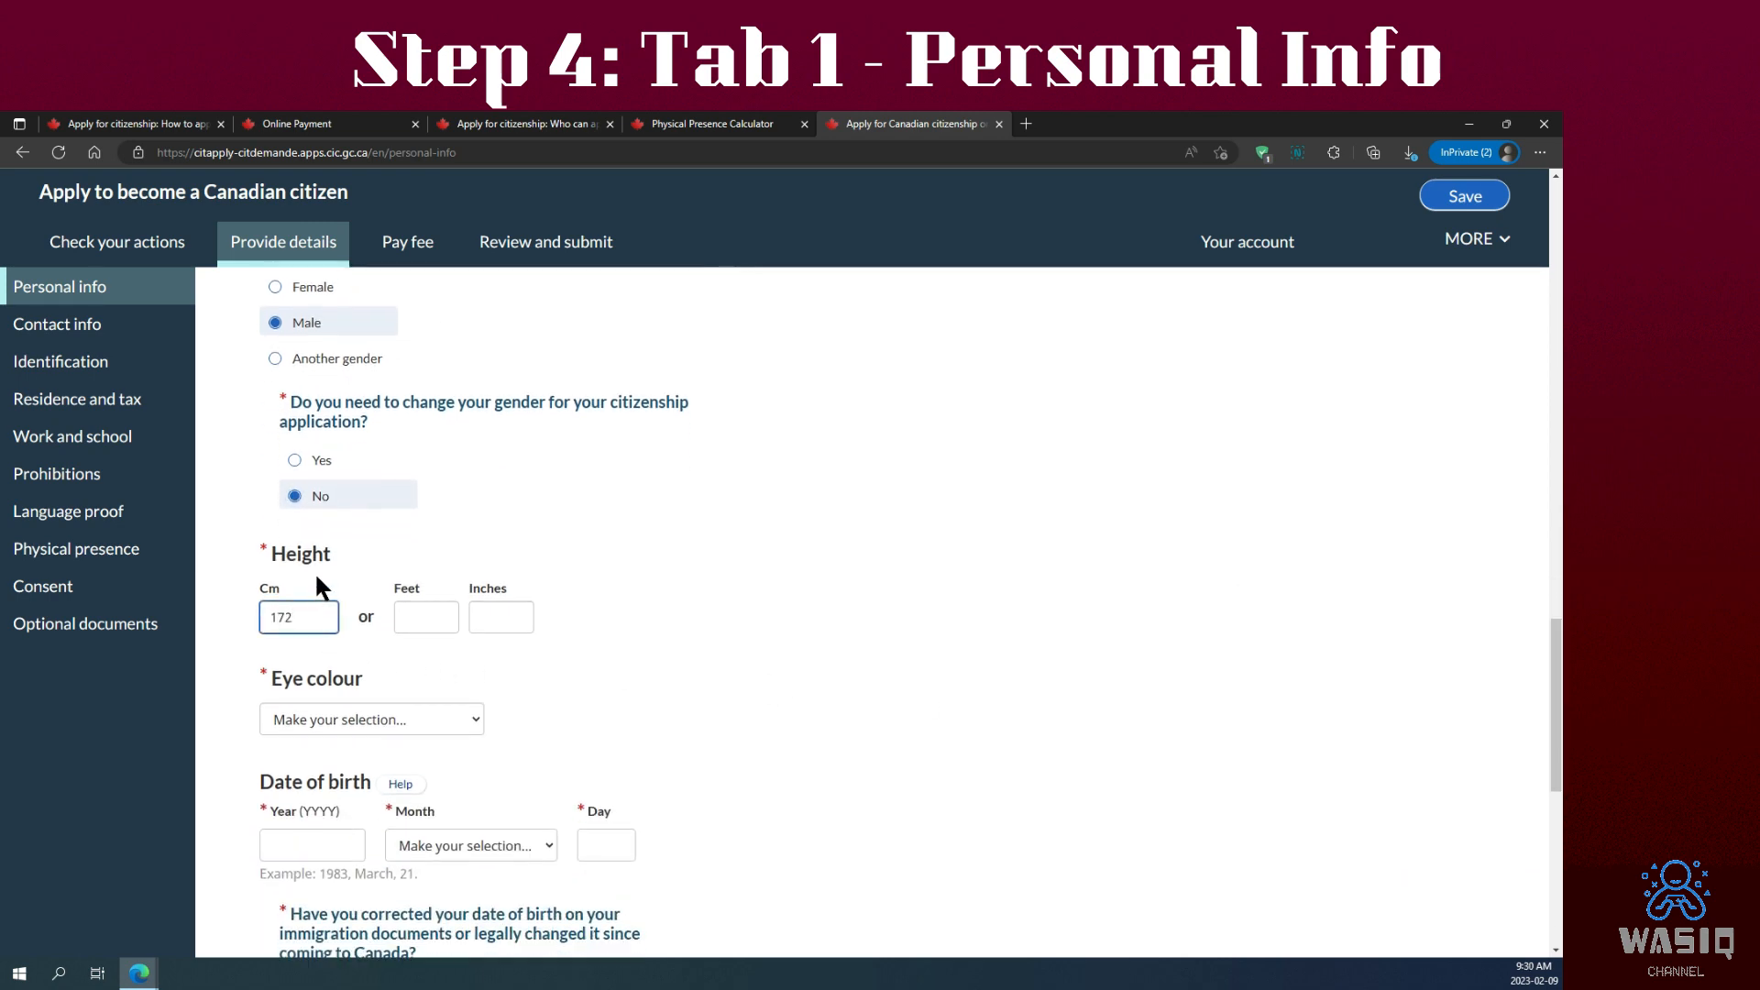
{"action": "left_click", "coordinate": [374, 705]}
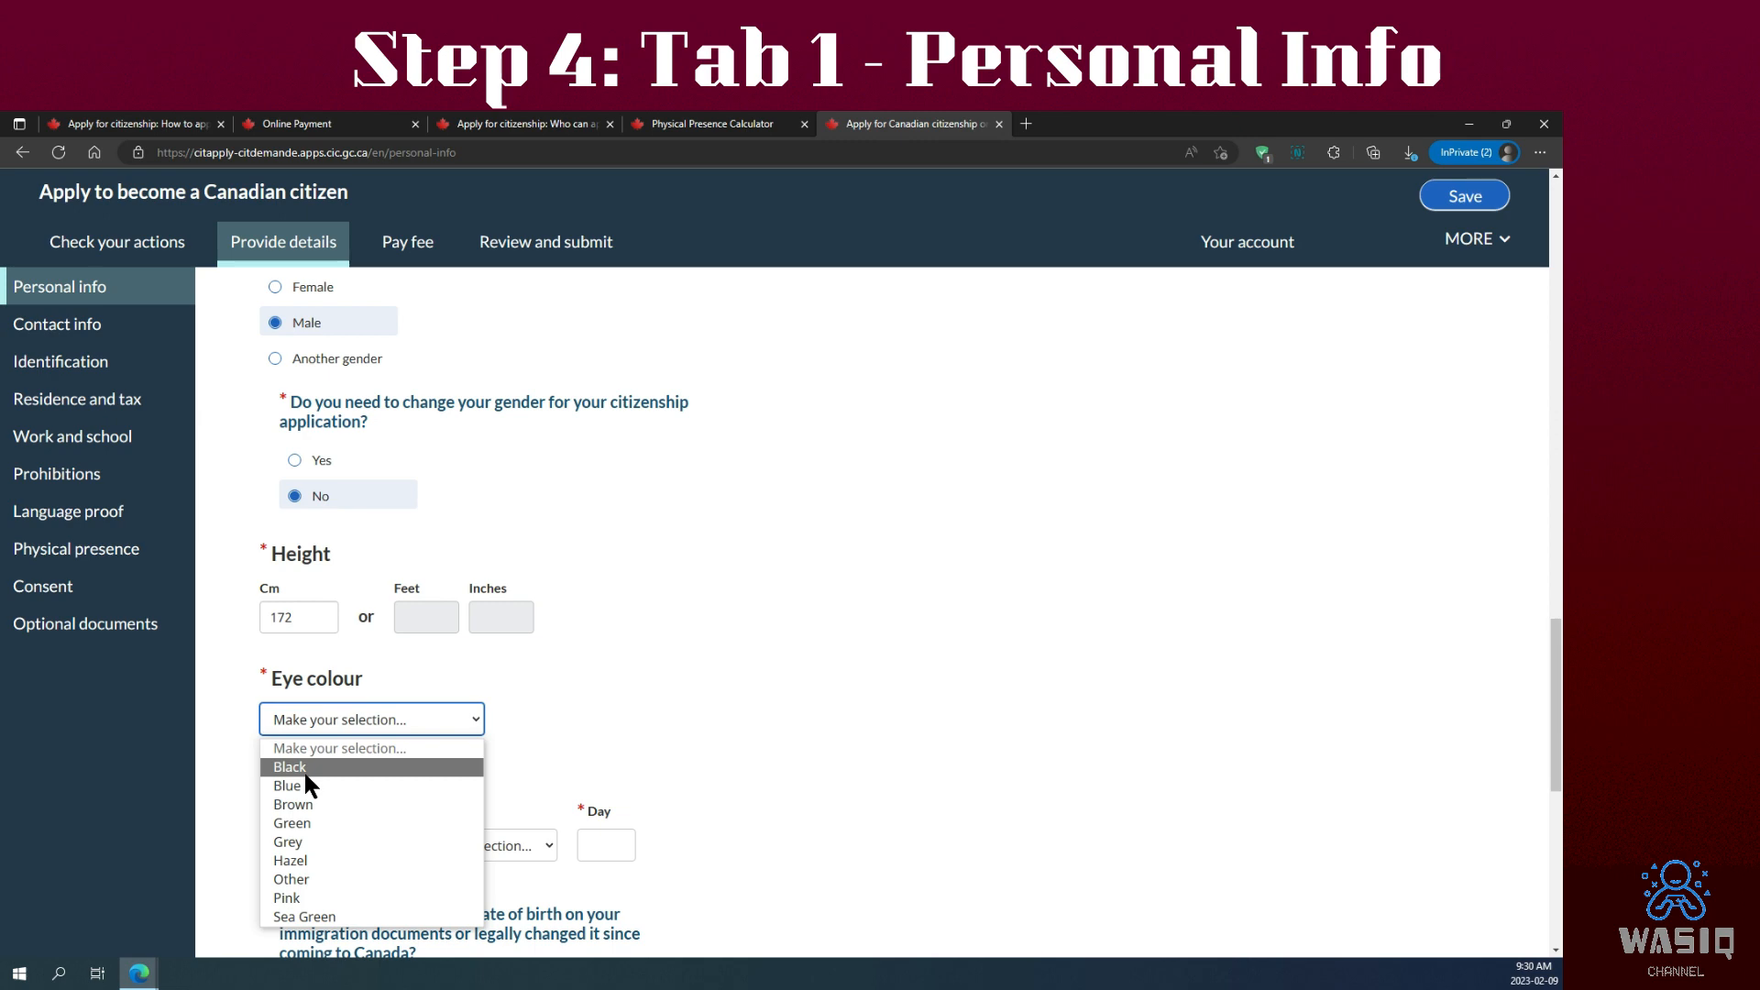
{"action": "left_click", "coordinate": [310, 802]}
Enter the date of birth as 1980 January 01.
{"action": "mouse_move", "coordinate": [1556, 757]}
{"action": "left_mouse_down"}
{"action": "mouse_move", "coordinate": [1559, 619]}
{"action": "mouse_move", "coordinate": [1560, 781]}
{"action": "left_mouse_up"}
{"action": "left_click", "coordinate": [284, 719]}
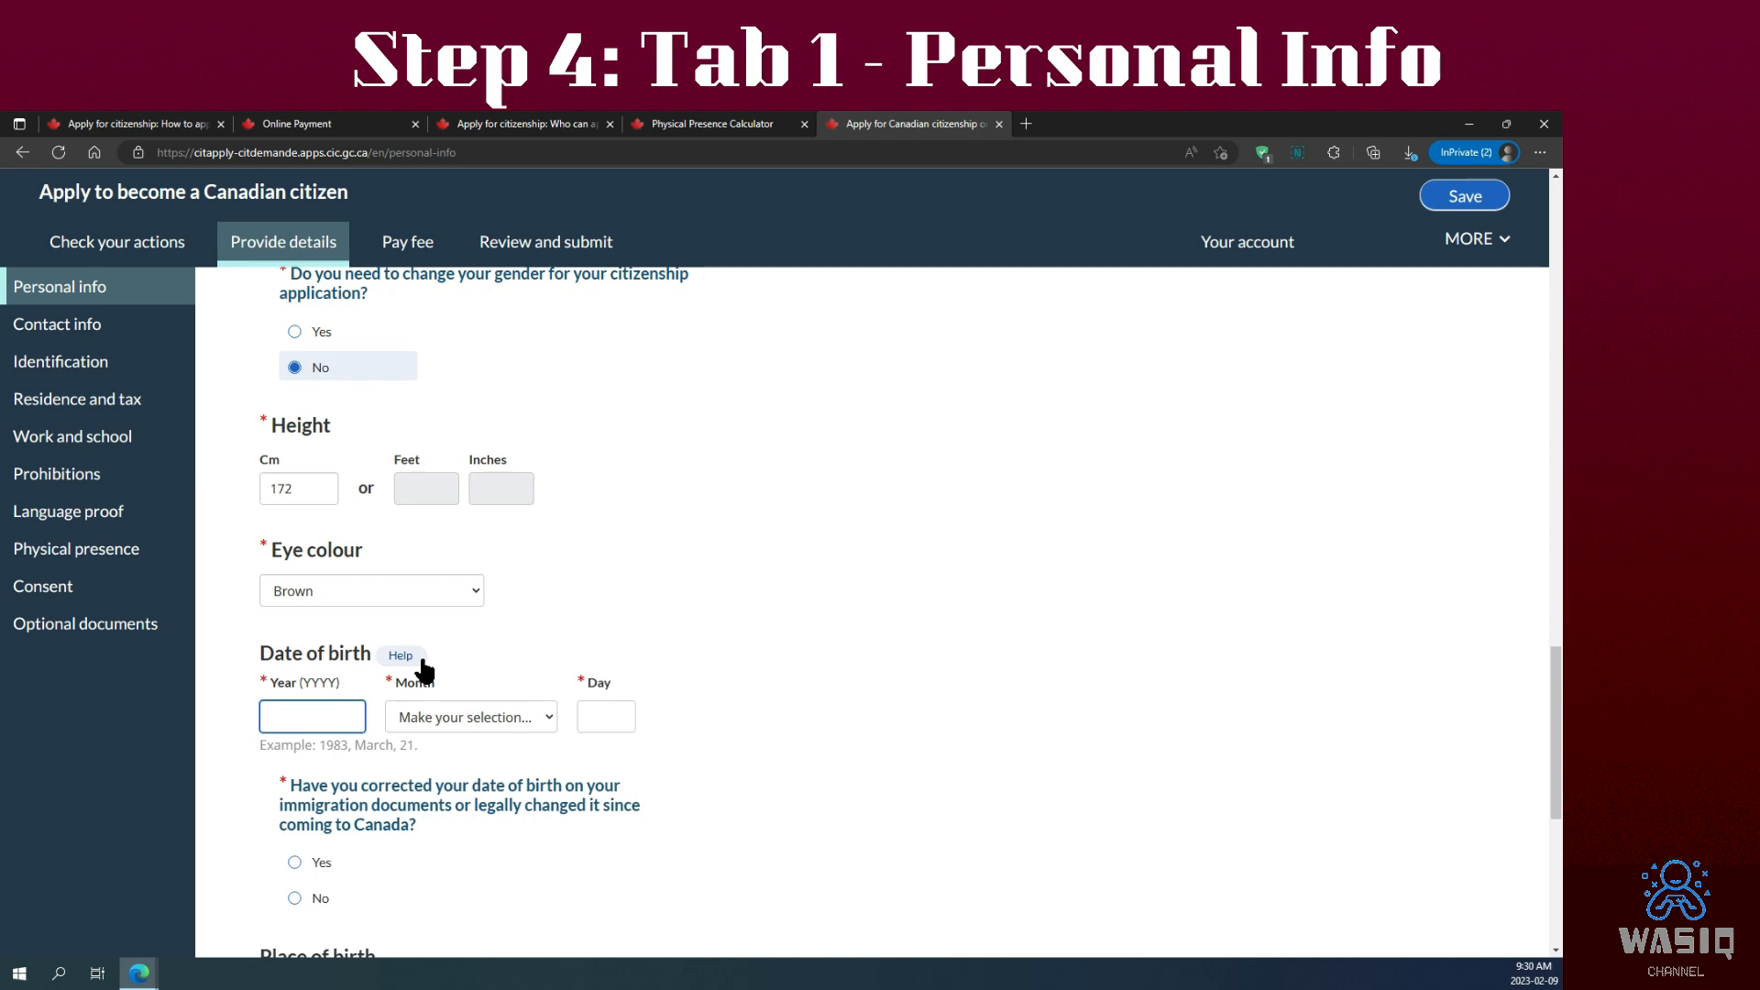
{"action": "key", "text": "Tab"}
{"action": "key", "text": "Down"}
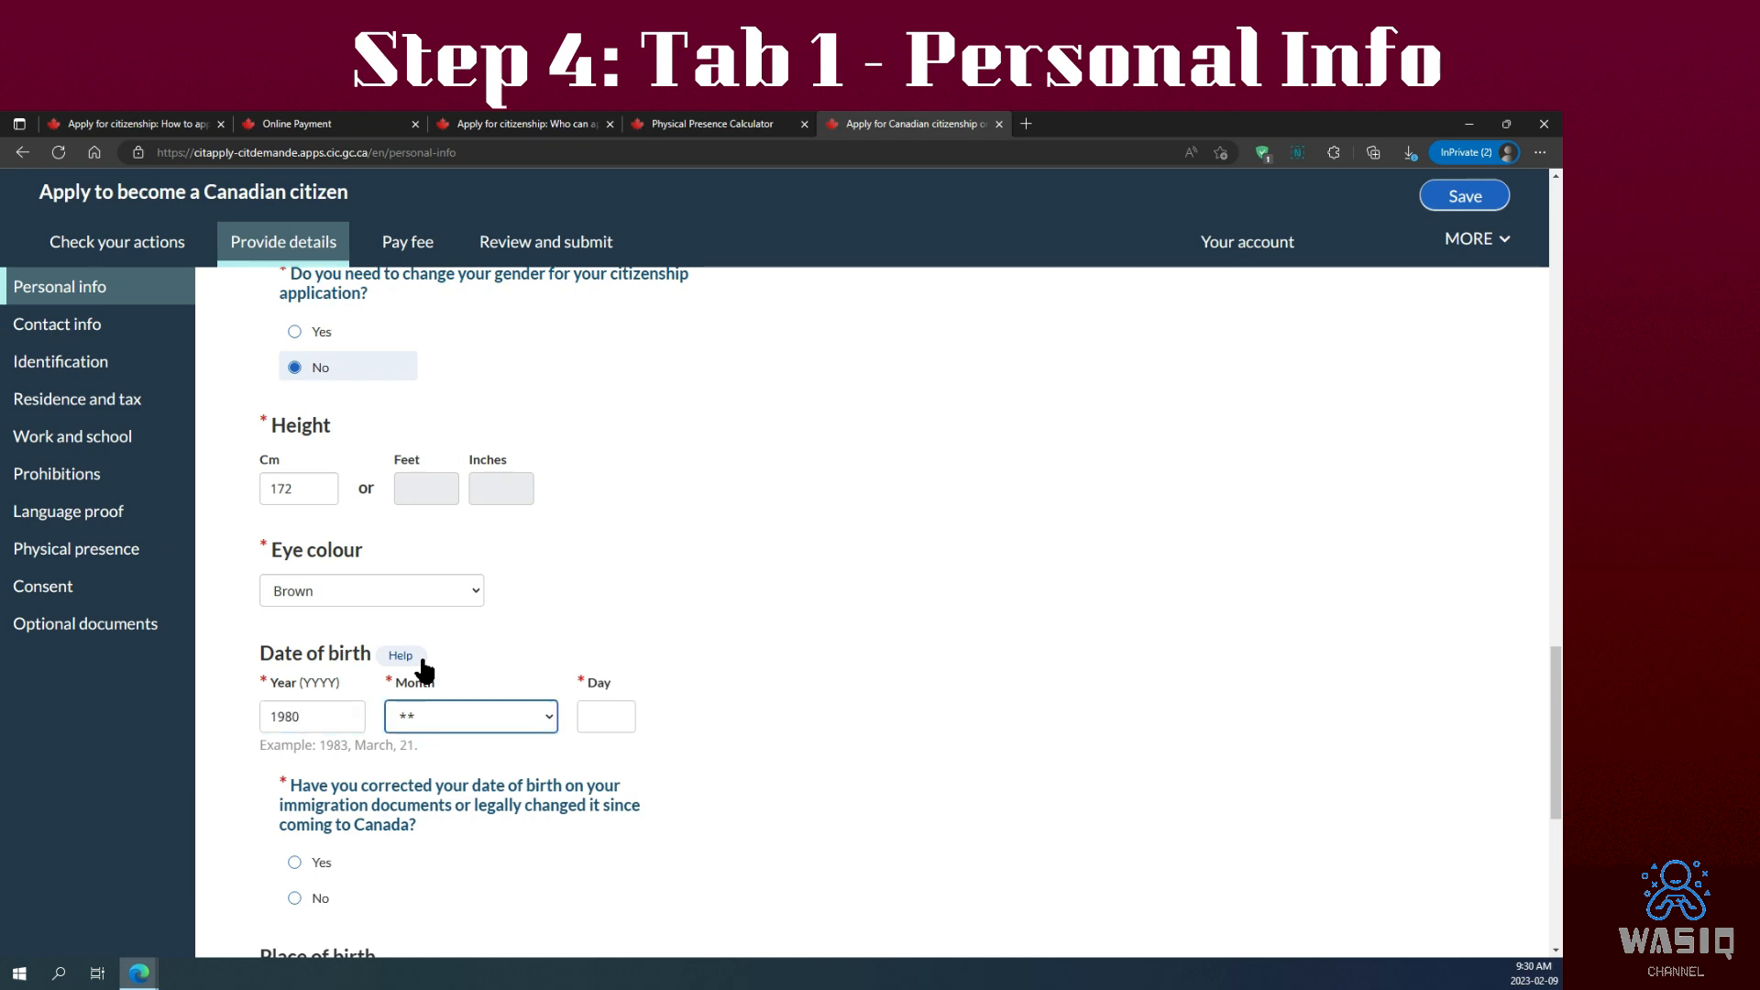
{"action": "left_click", "coordinate": [459, 712]}
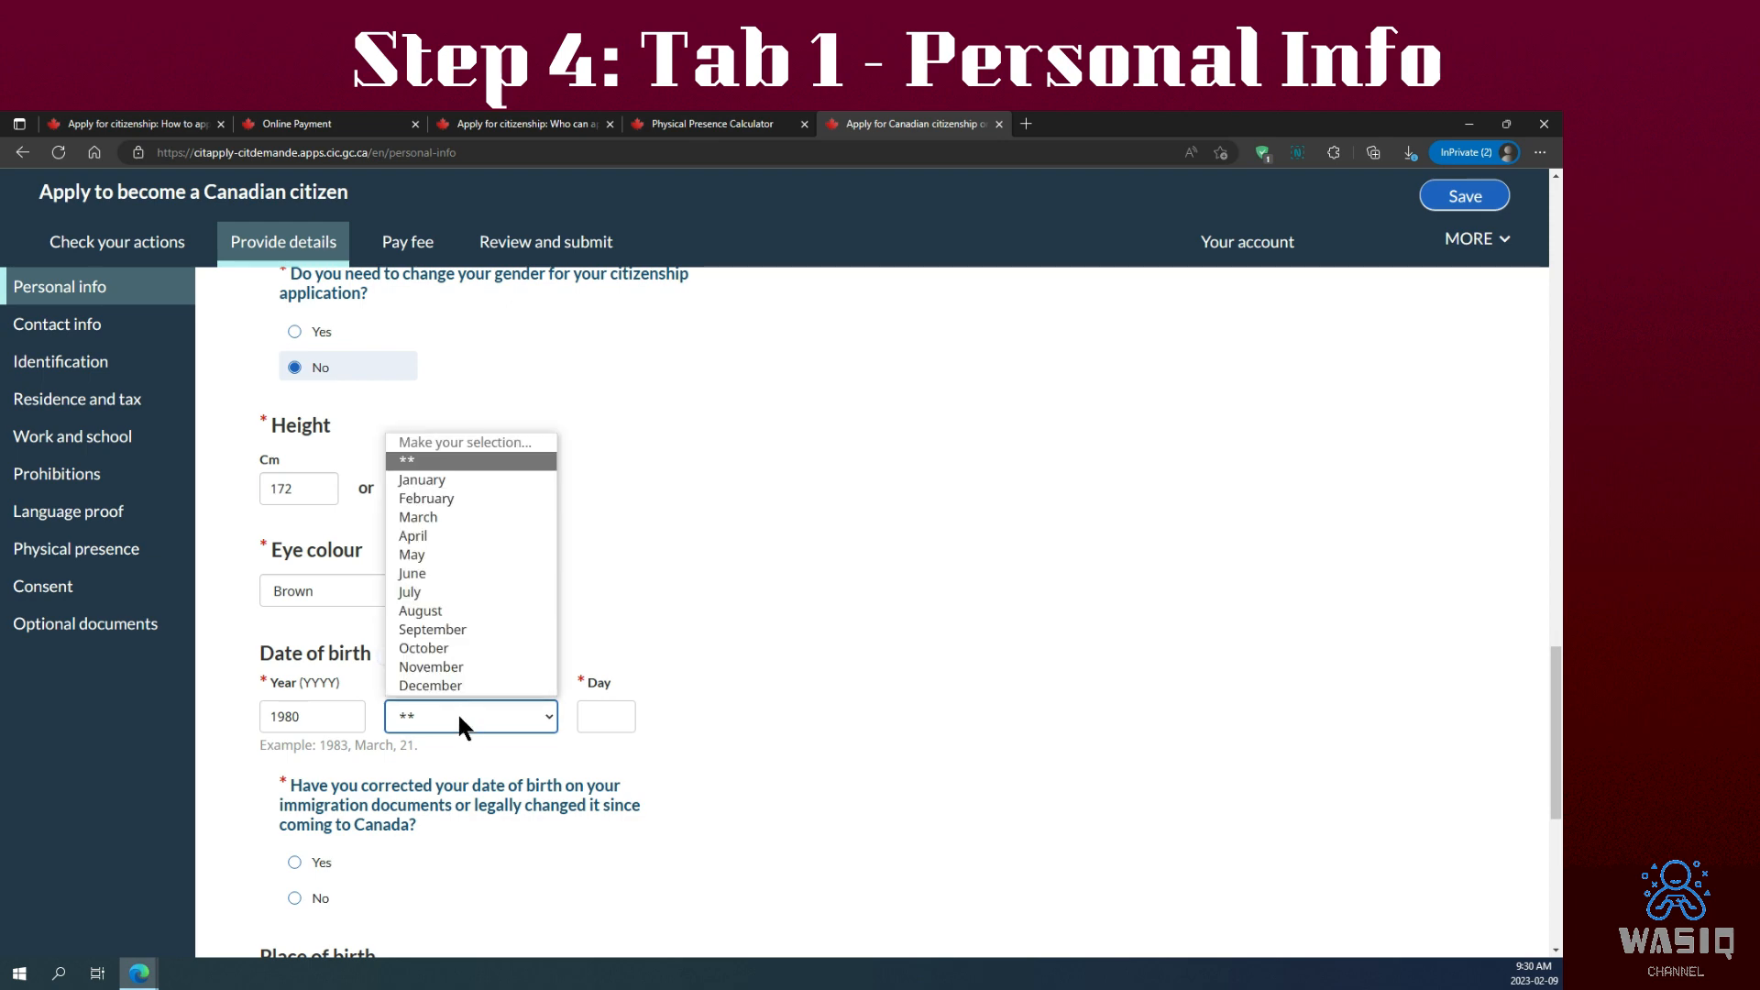
{"action": "left_click", "coordinate": [431, 486]}
{"action": "left_click", "coordinate": [603, 719]}
{"action": "type", "text": "01"}
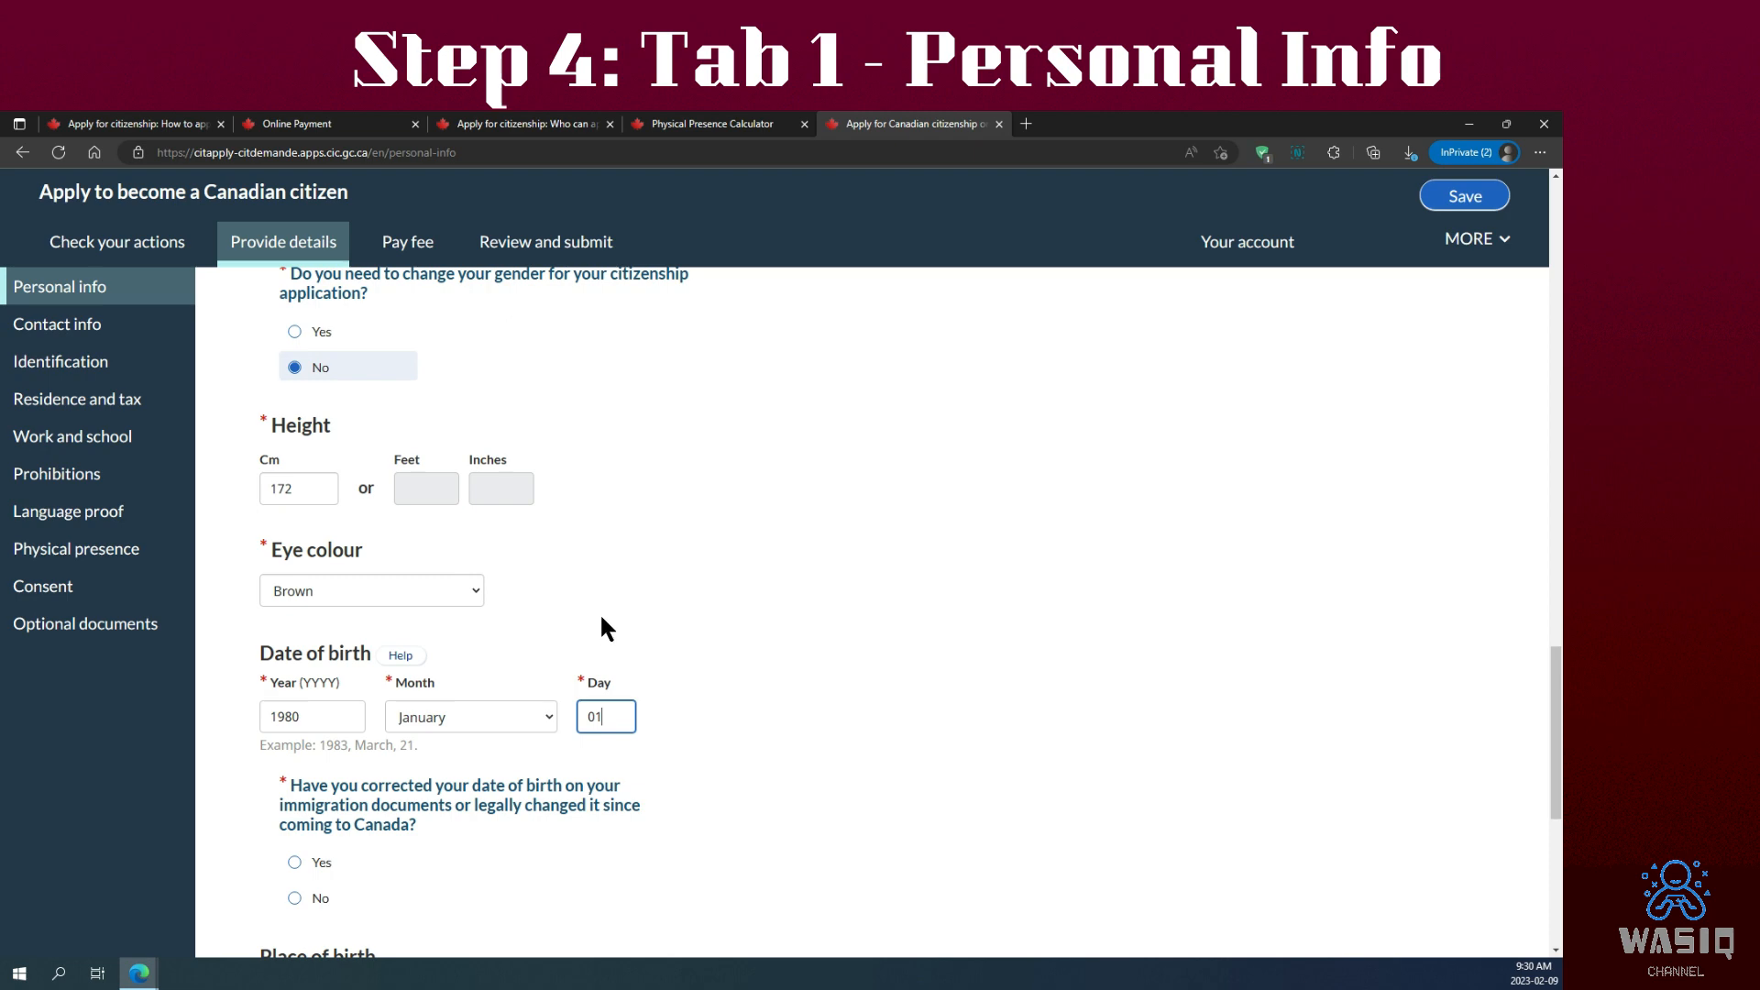
Answer No to both date-of-birth correction questions.
{"action": "scroll", "coordinate": [1540, 617], "scroll_direction": "down", "scroll_amount": 2}
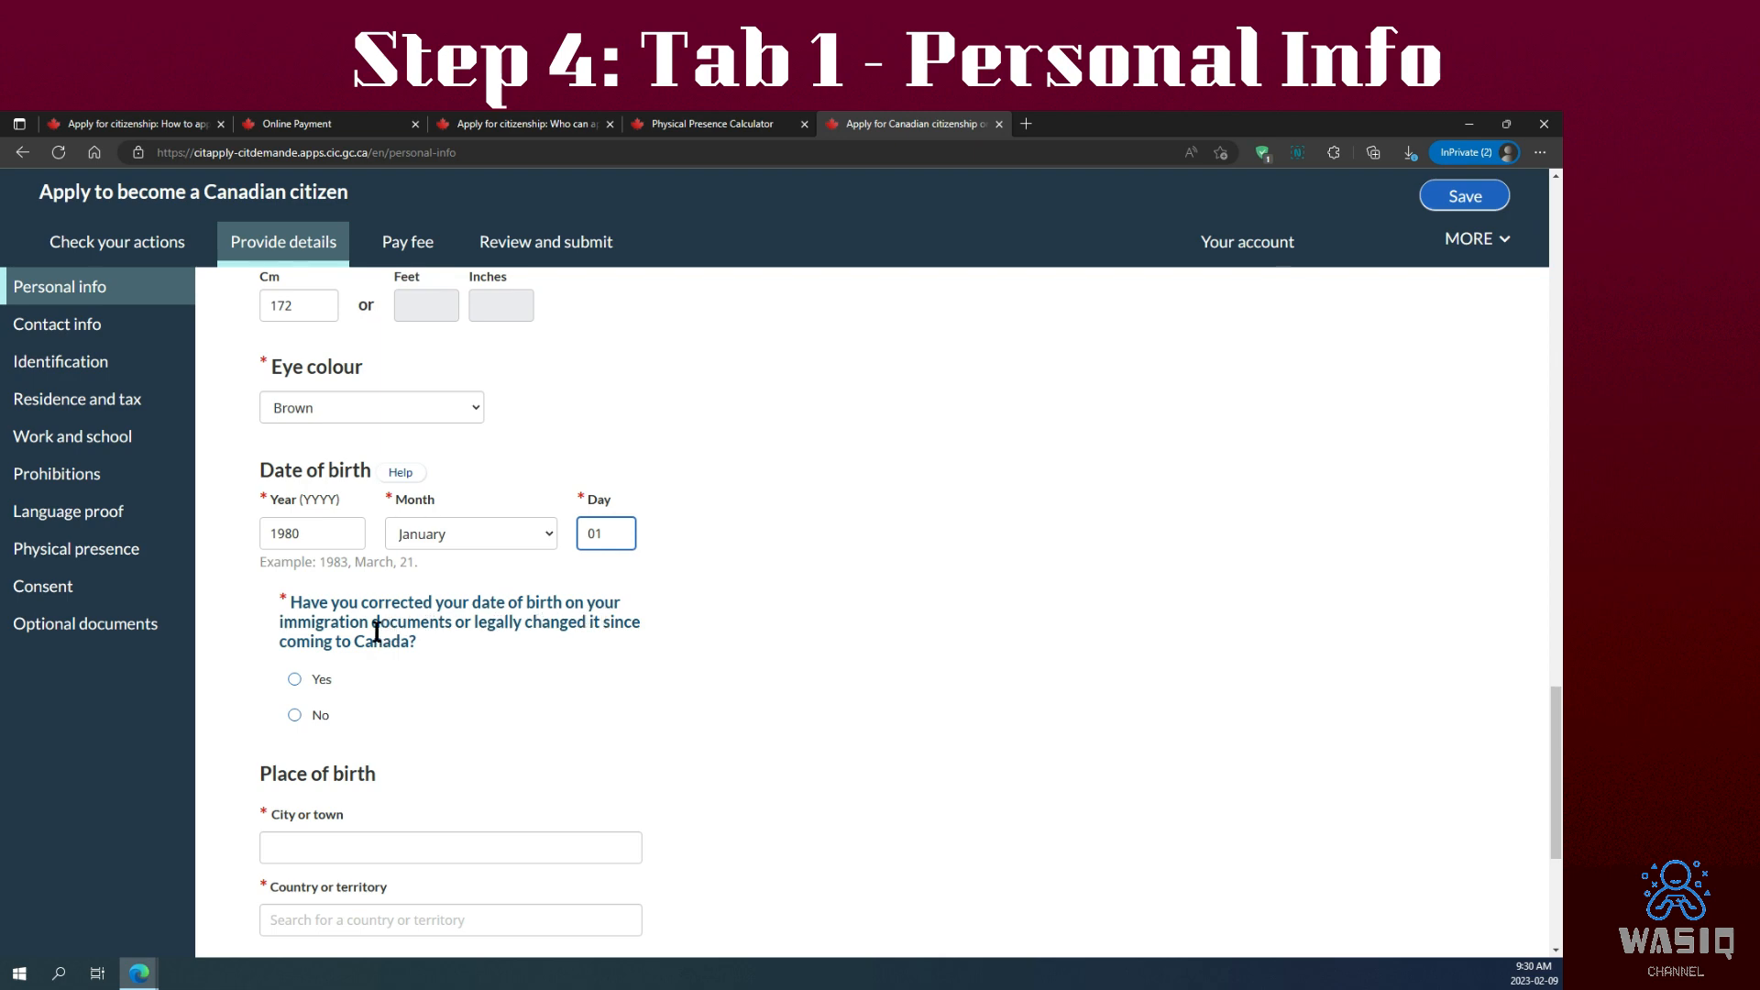
{"action": "left_click", "coordinate": [331, 704]}
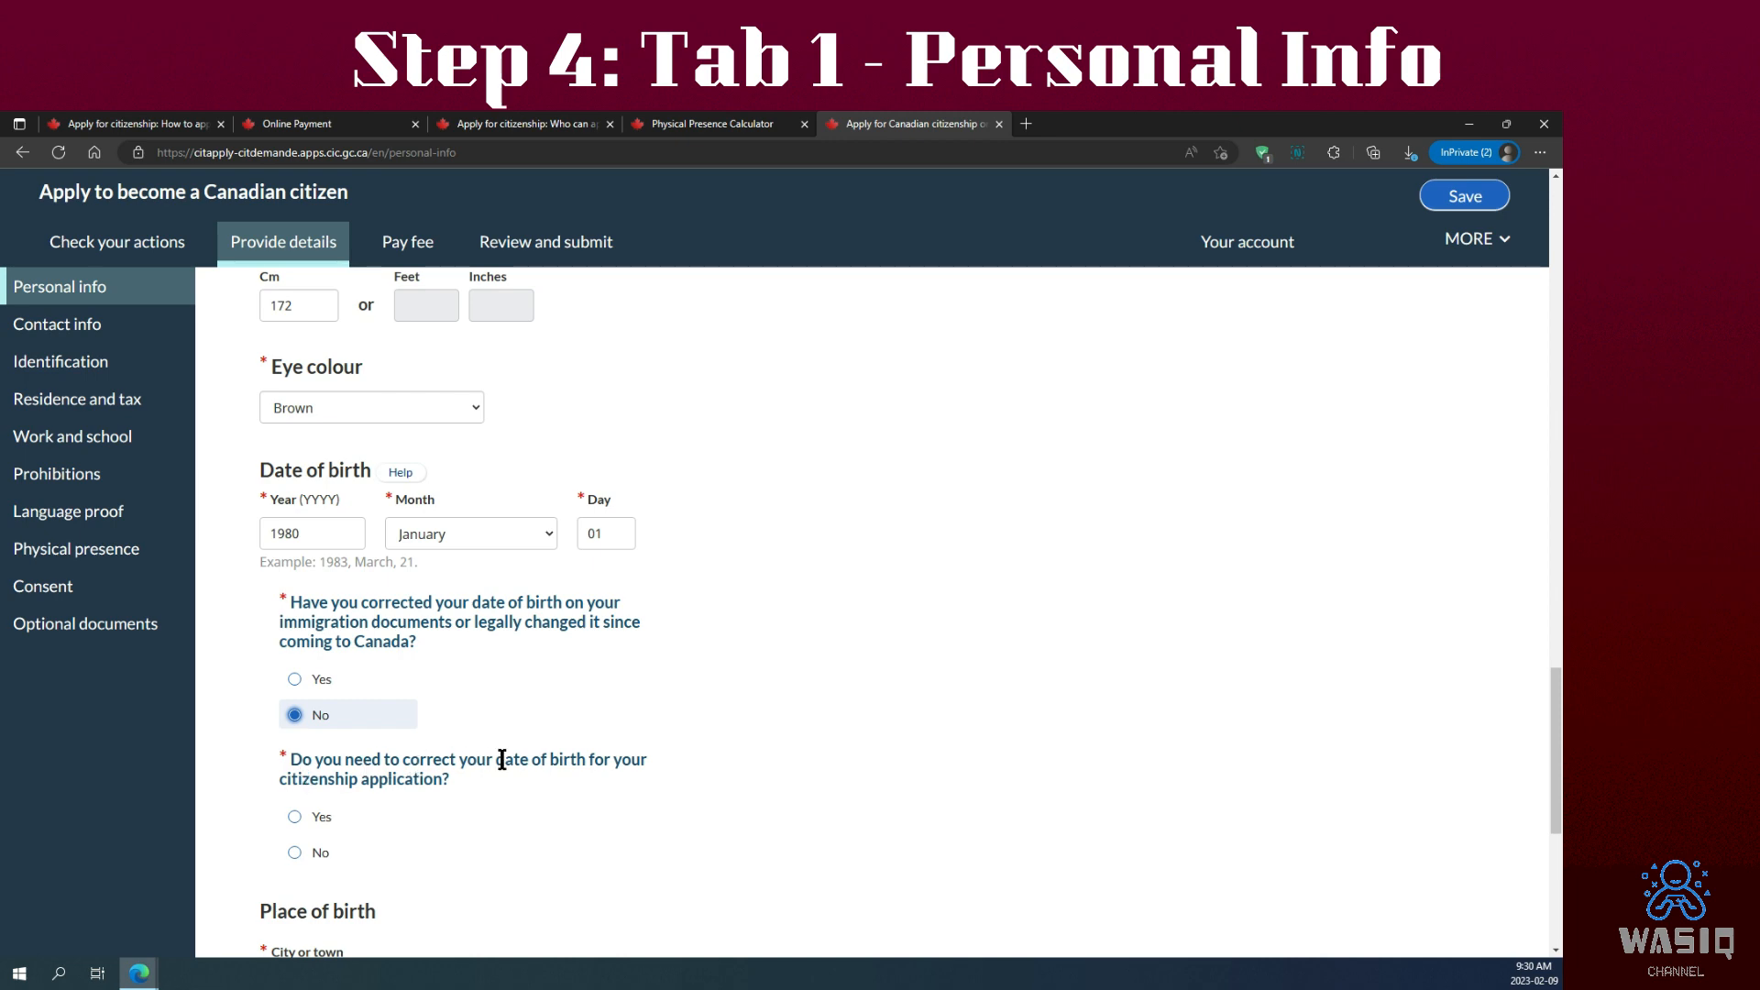
{"action": "left_click", "coordinate": [318, 852]}
{"action": "left_click_drag", "start_coordinate": [1561, 724], "coordinate": [1561, 791]}
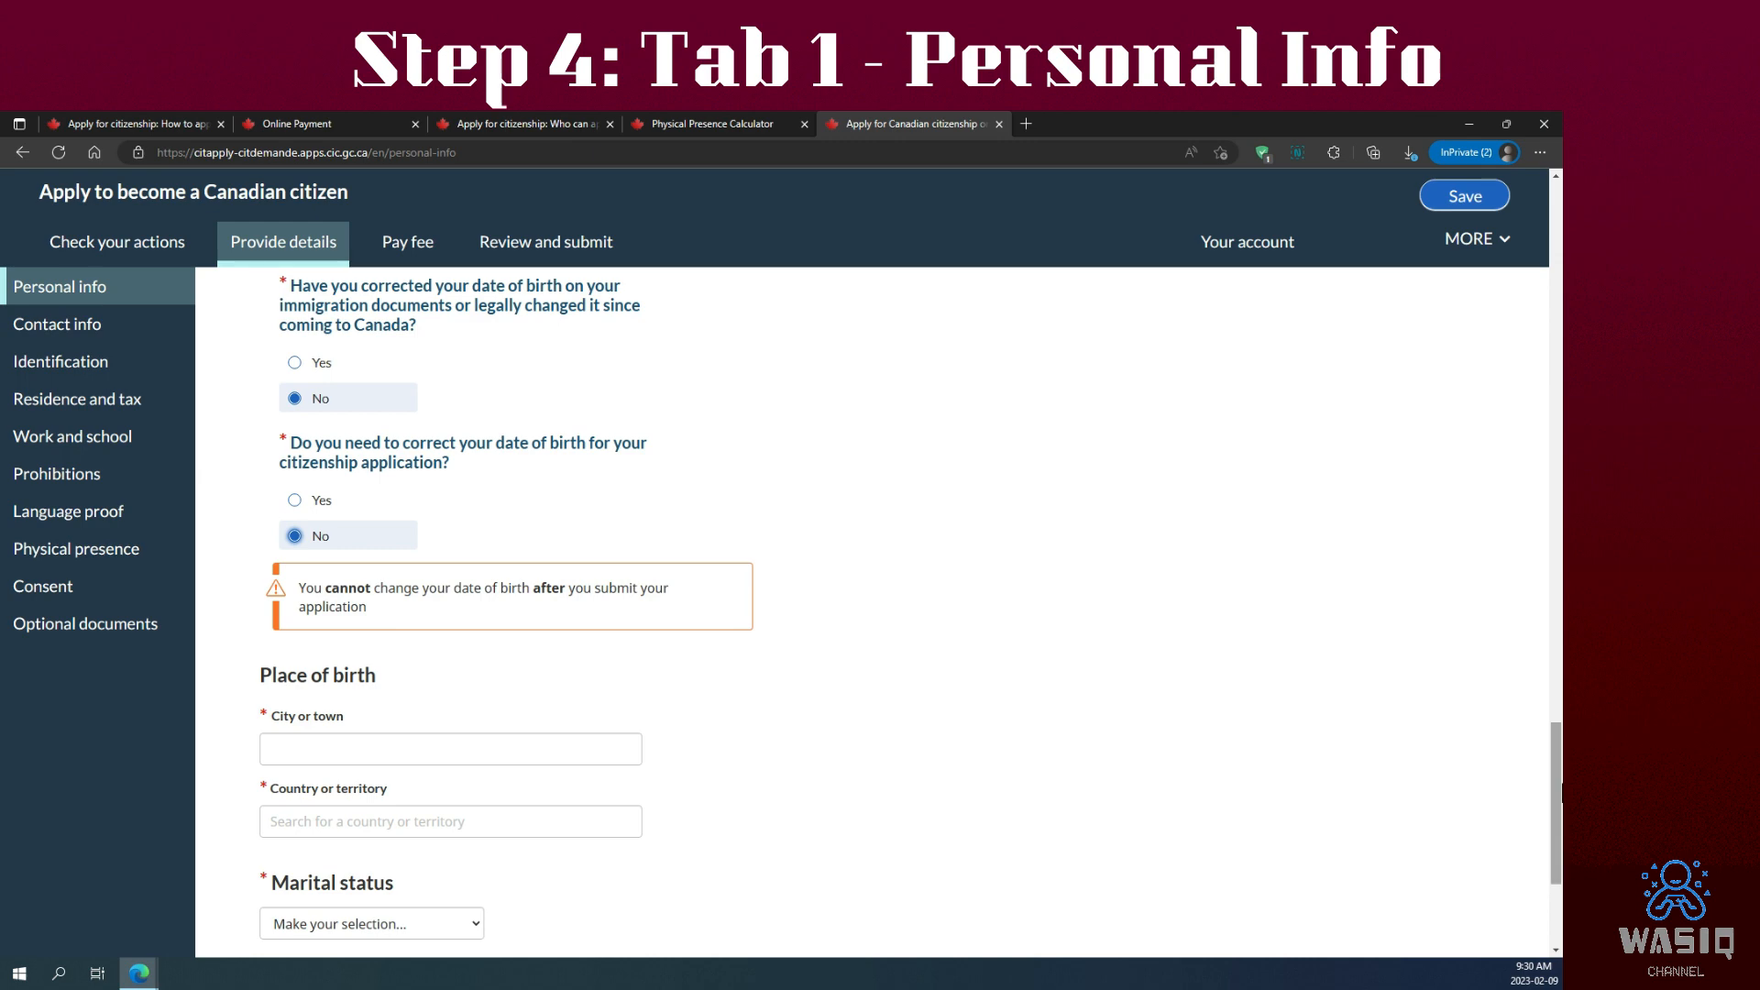
Enter Montreal as the city of birth and Canada as the country of birth.
{"action": "left_click", "coordinate": [417, 746]}
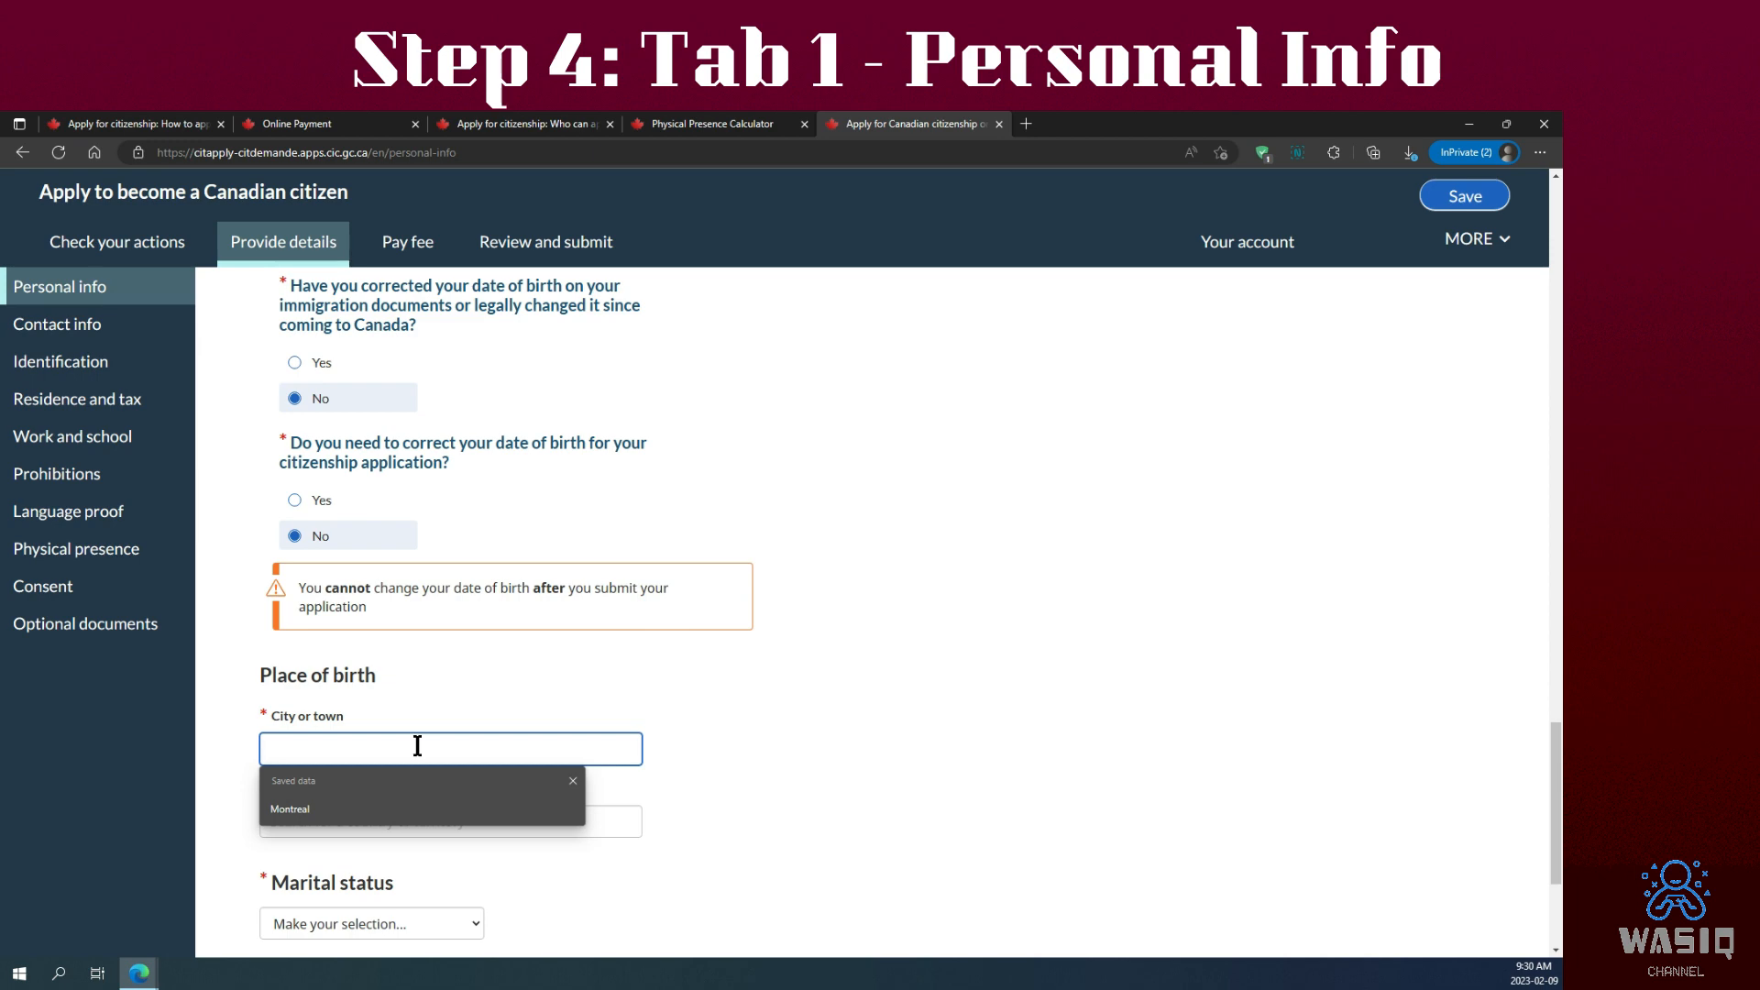
{"action": "type", "text": "Montreal"}
{"action": "key", "text": "Tab"}
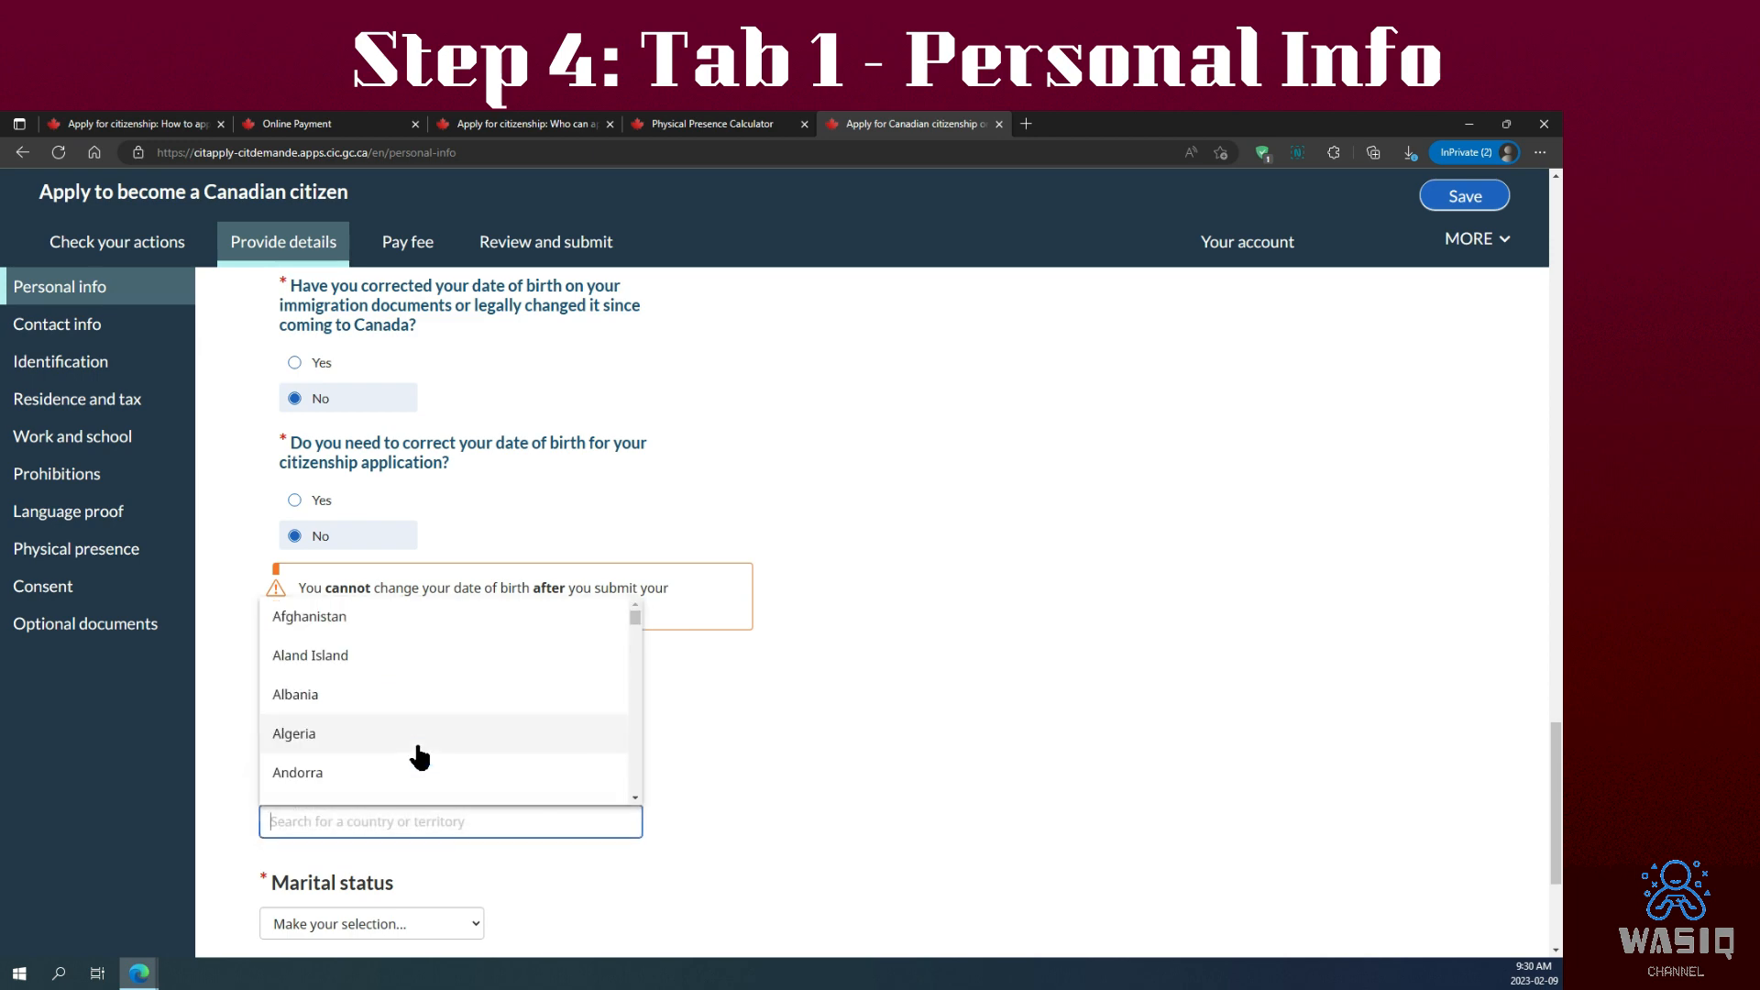
{"action": "type", "text": "Canada"}
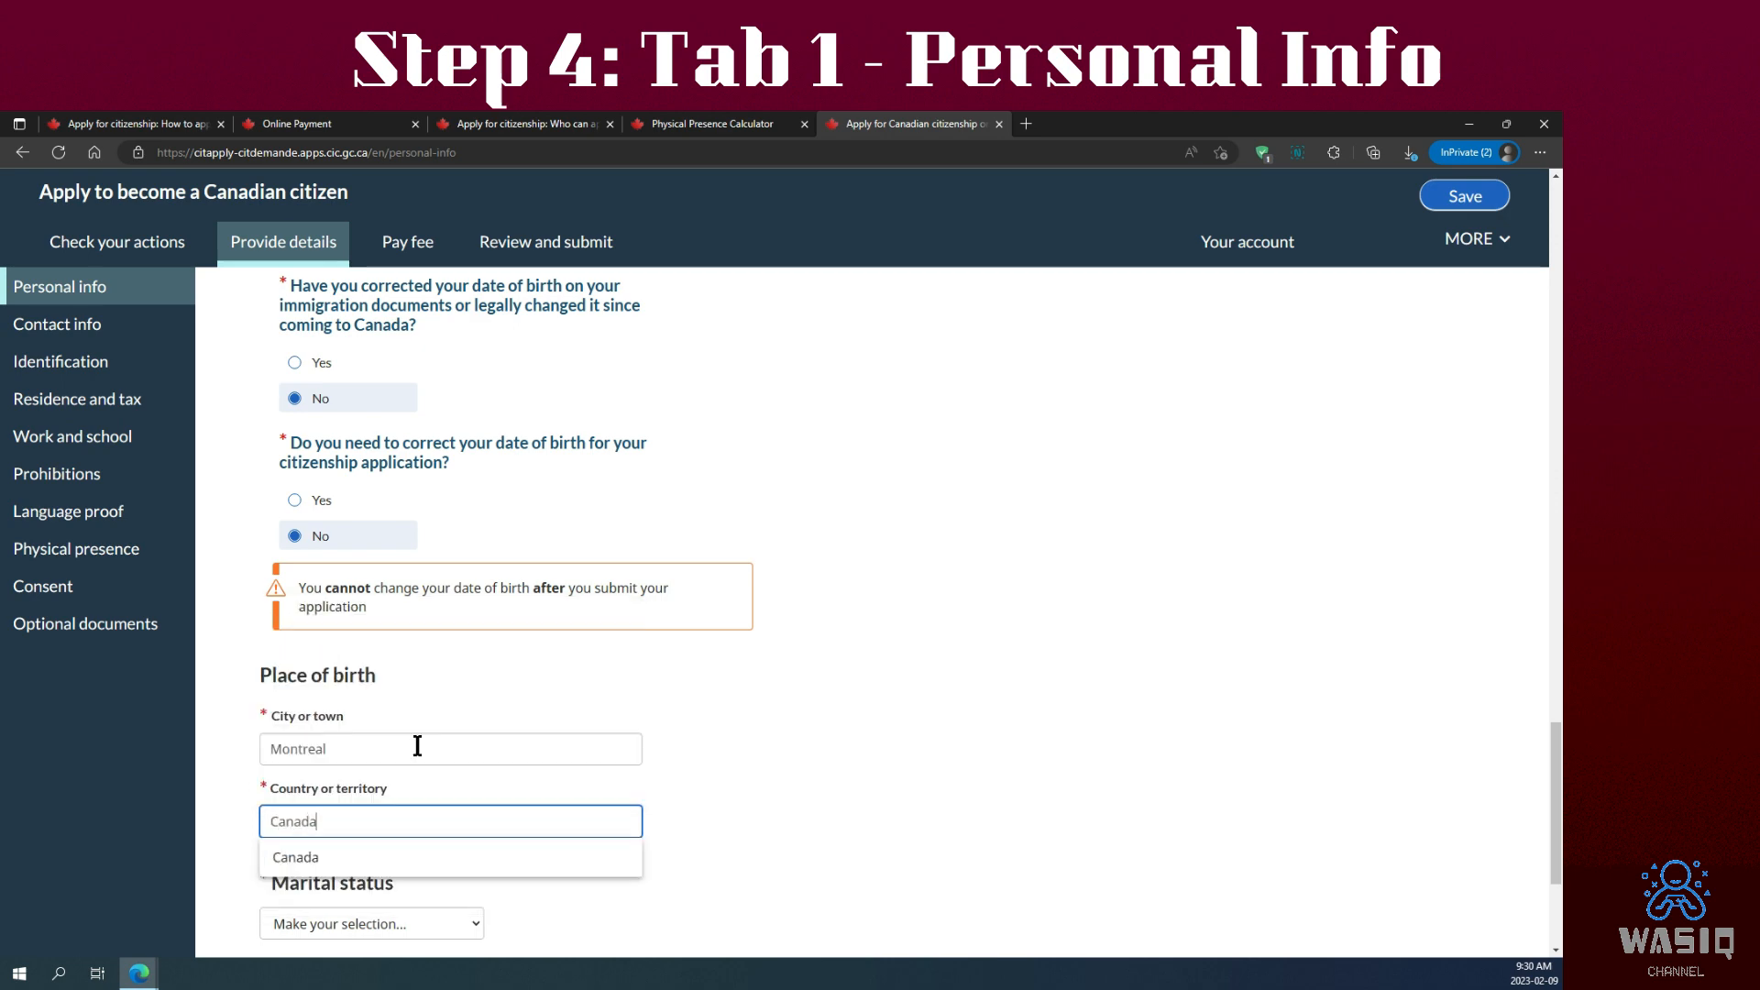
{"action": "left_click", "coordinate": [400, 875]}
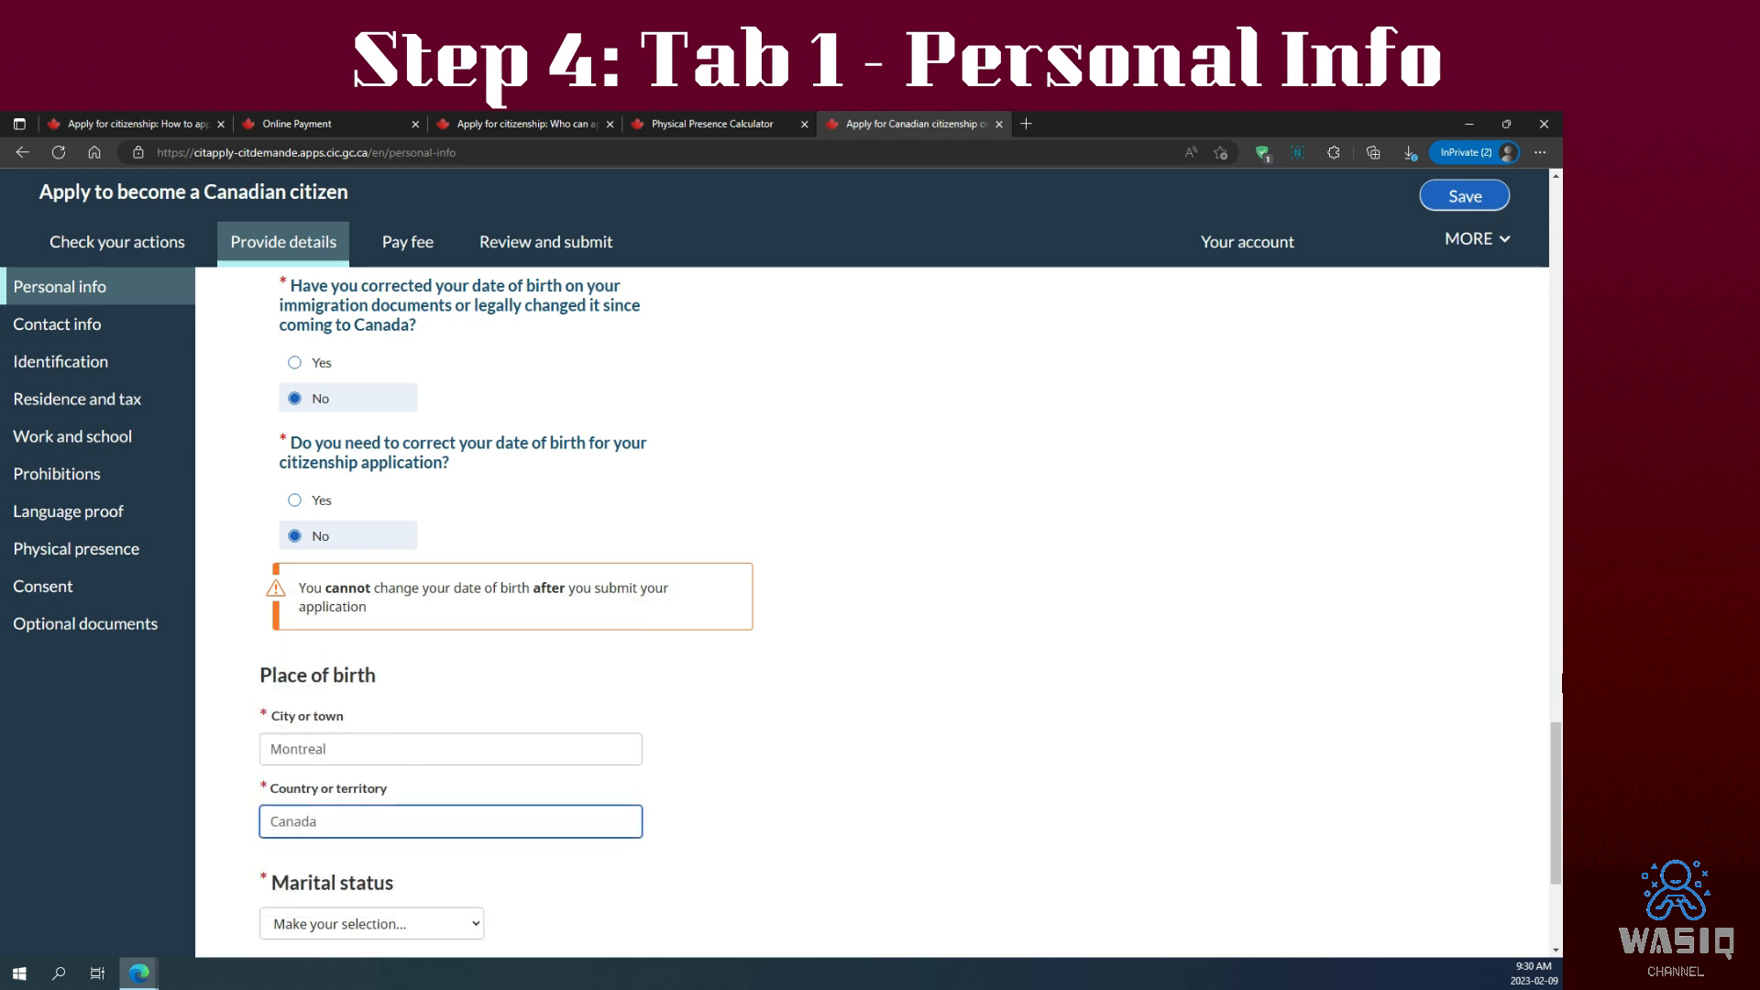
{"action": "scroll", "coordinate": [490, 700], "scroll_direction": "down", "scroll_amount": 3}
Re-enter Montreal as the city of birth.
{"action": "left_click", "coordinate": [420, 673]}
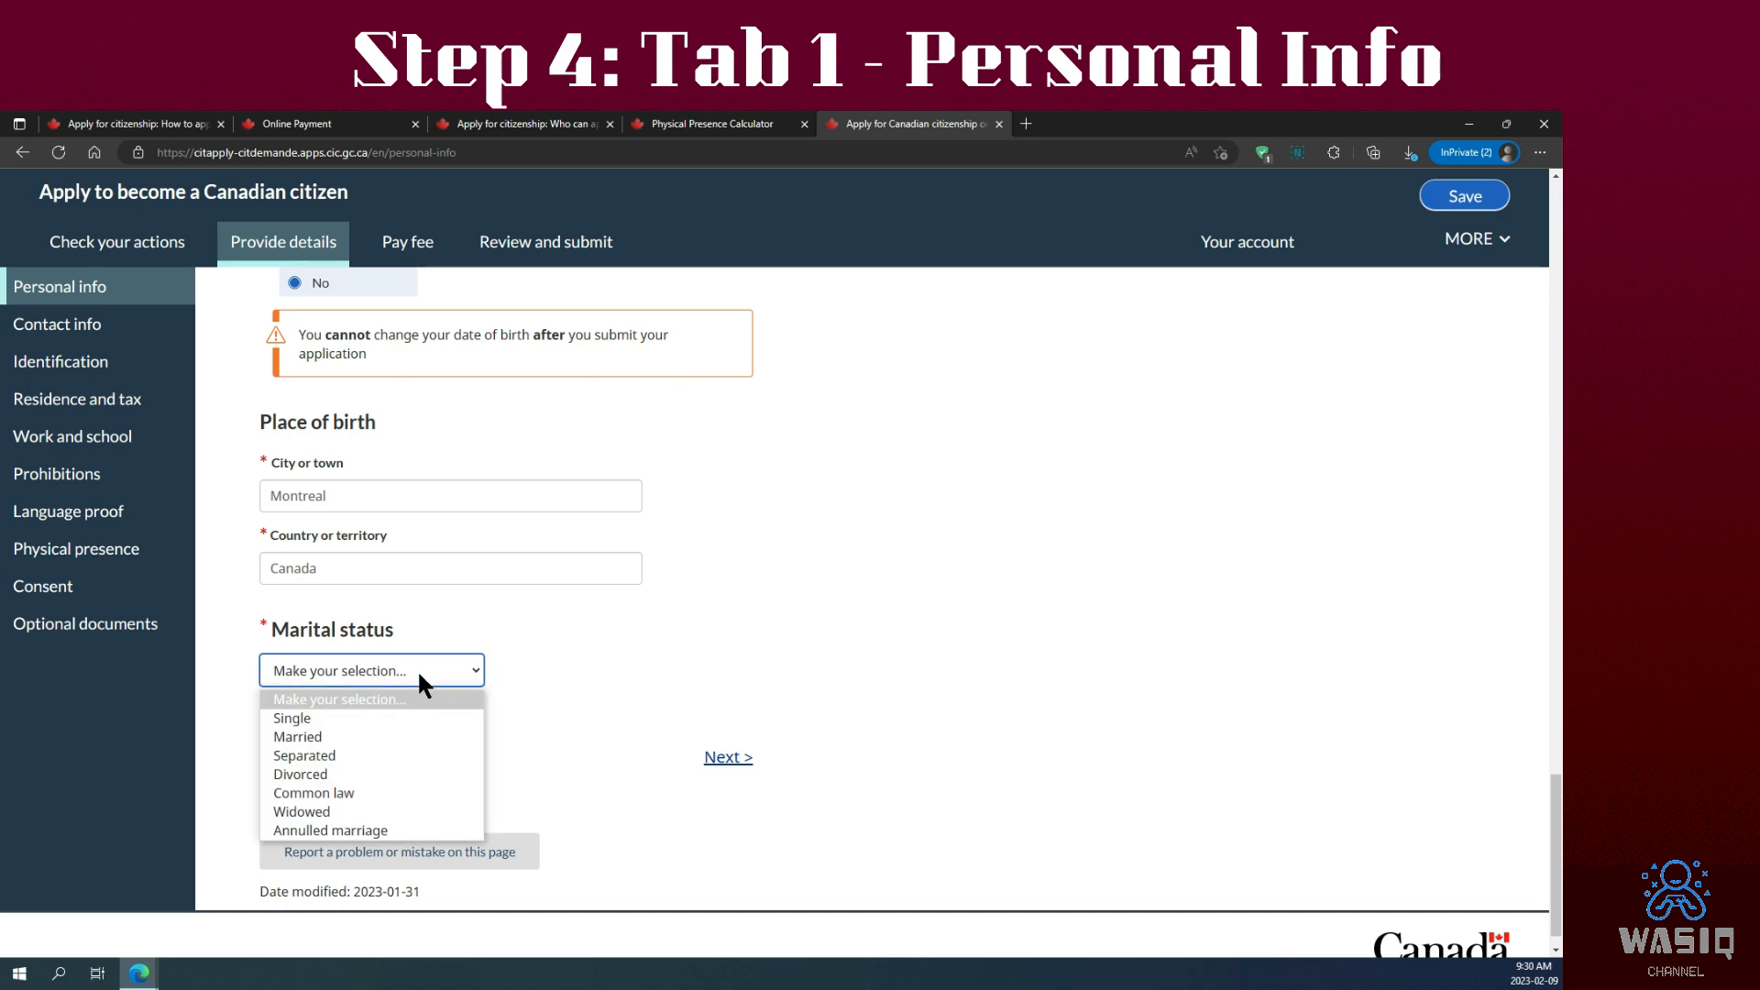
{"action": "double_click", "coordinate": [360, 492]}
{"action": "key", "text": "BackSpace"}
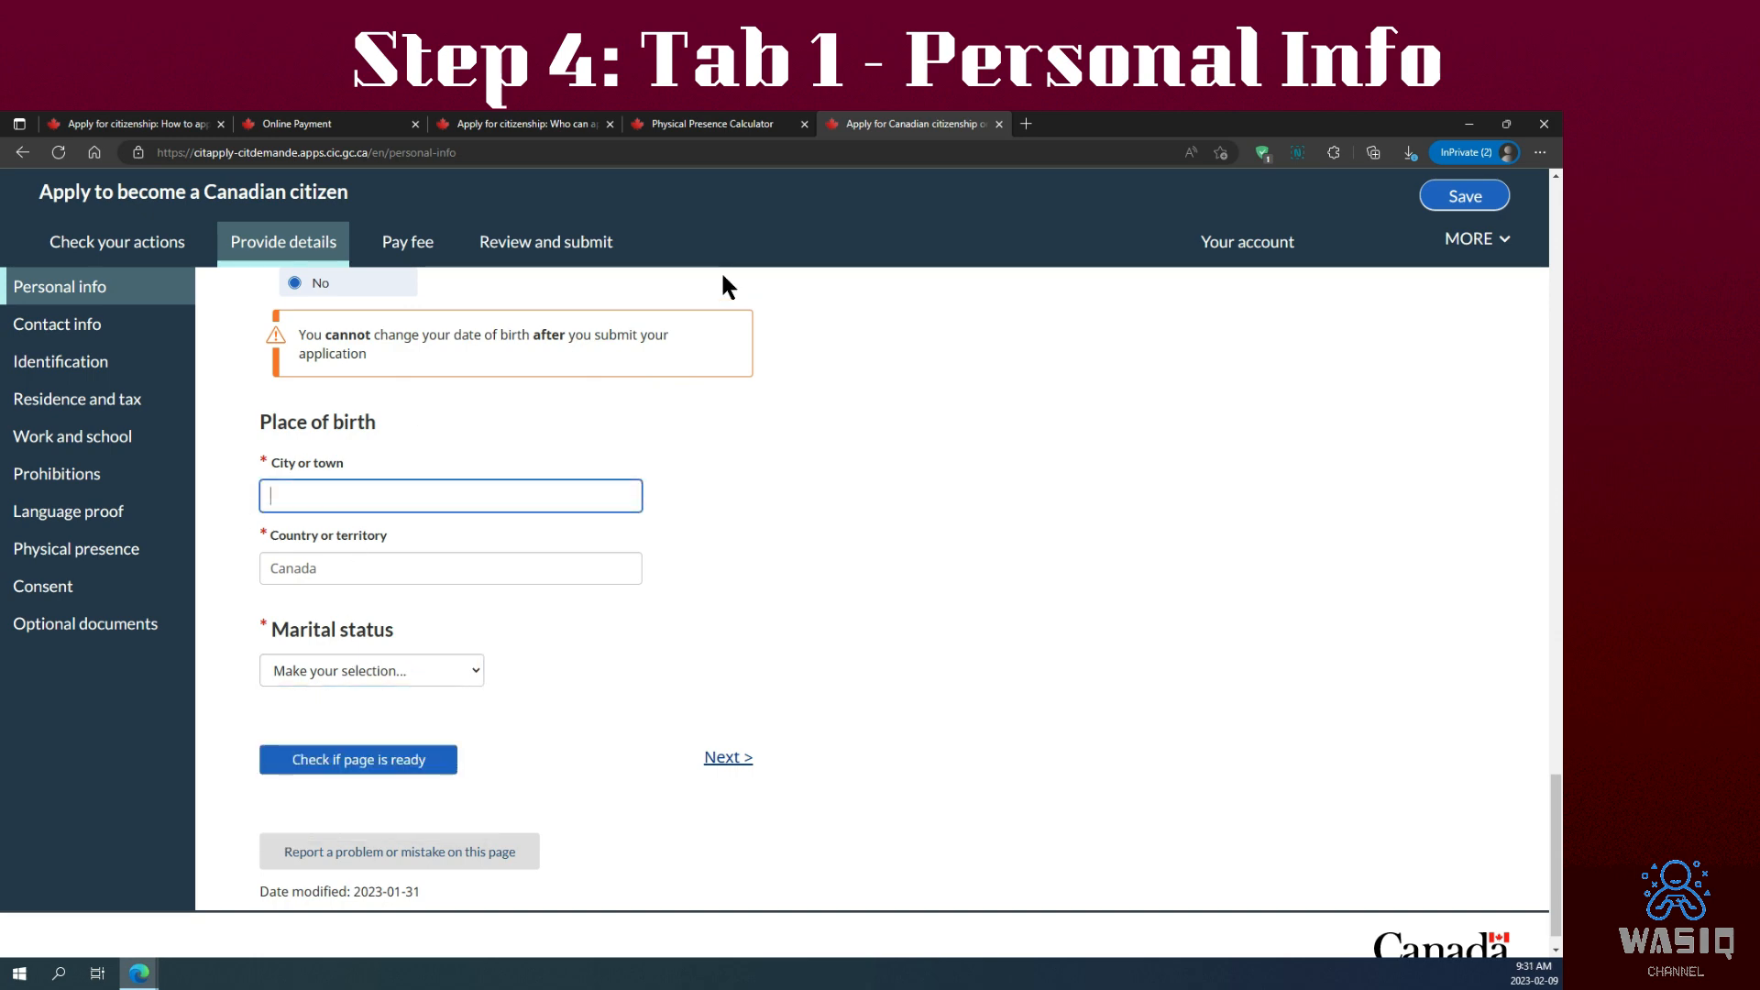
{"action": "type", "text": "Montreal"}
{"action": "key", "text": "Tab"}
{"action": "key", "text": "Tab"}
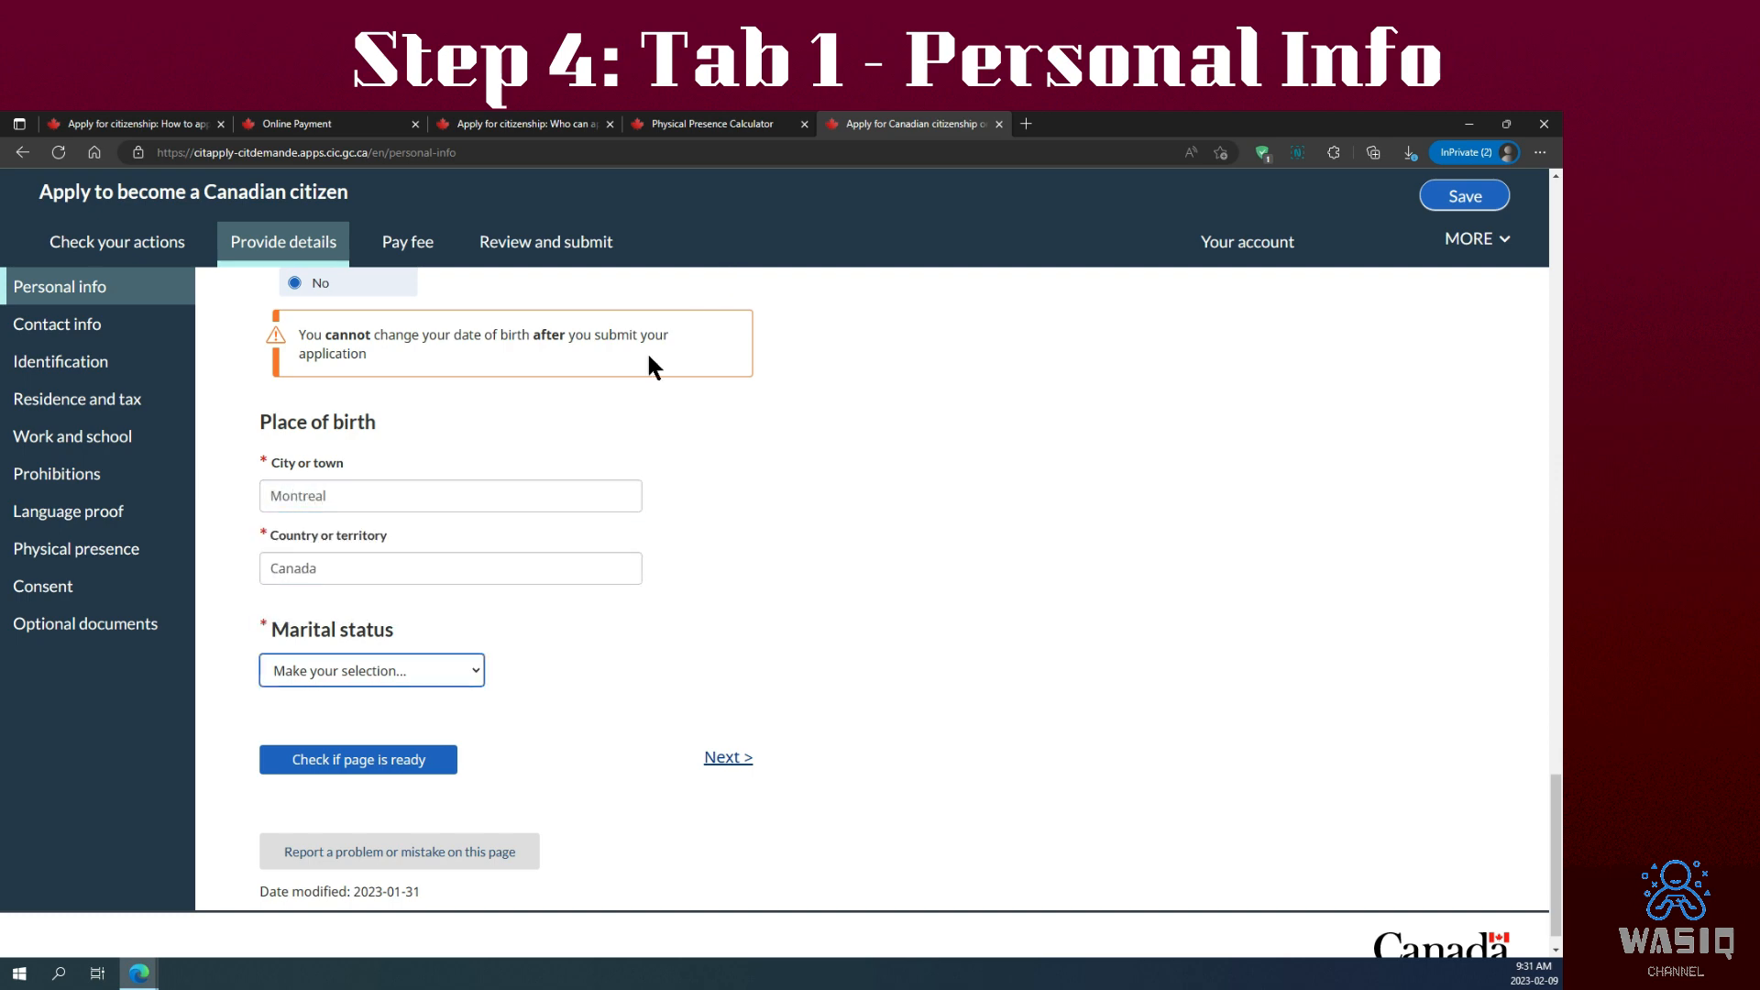
Set the marital status to Single.
{"action": "left_click", "coordinate": [392, 656]}
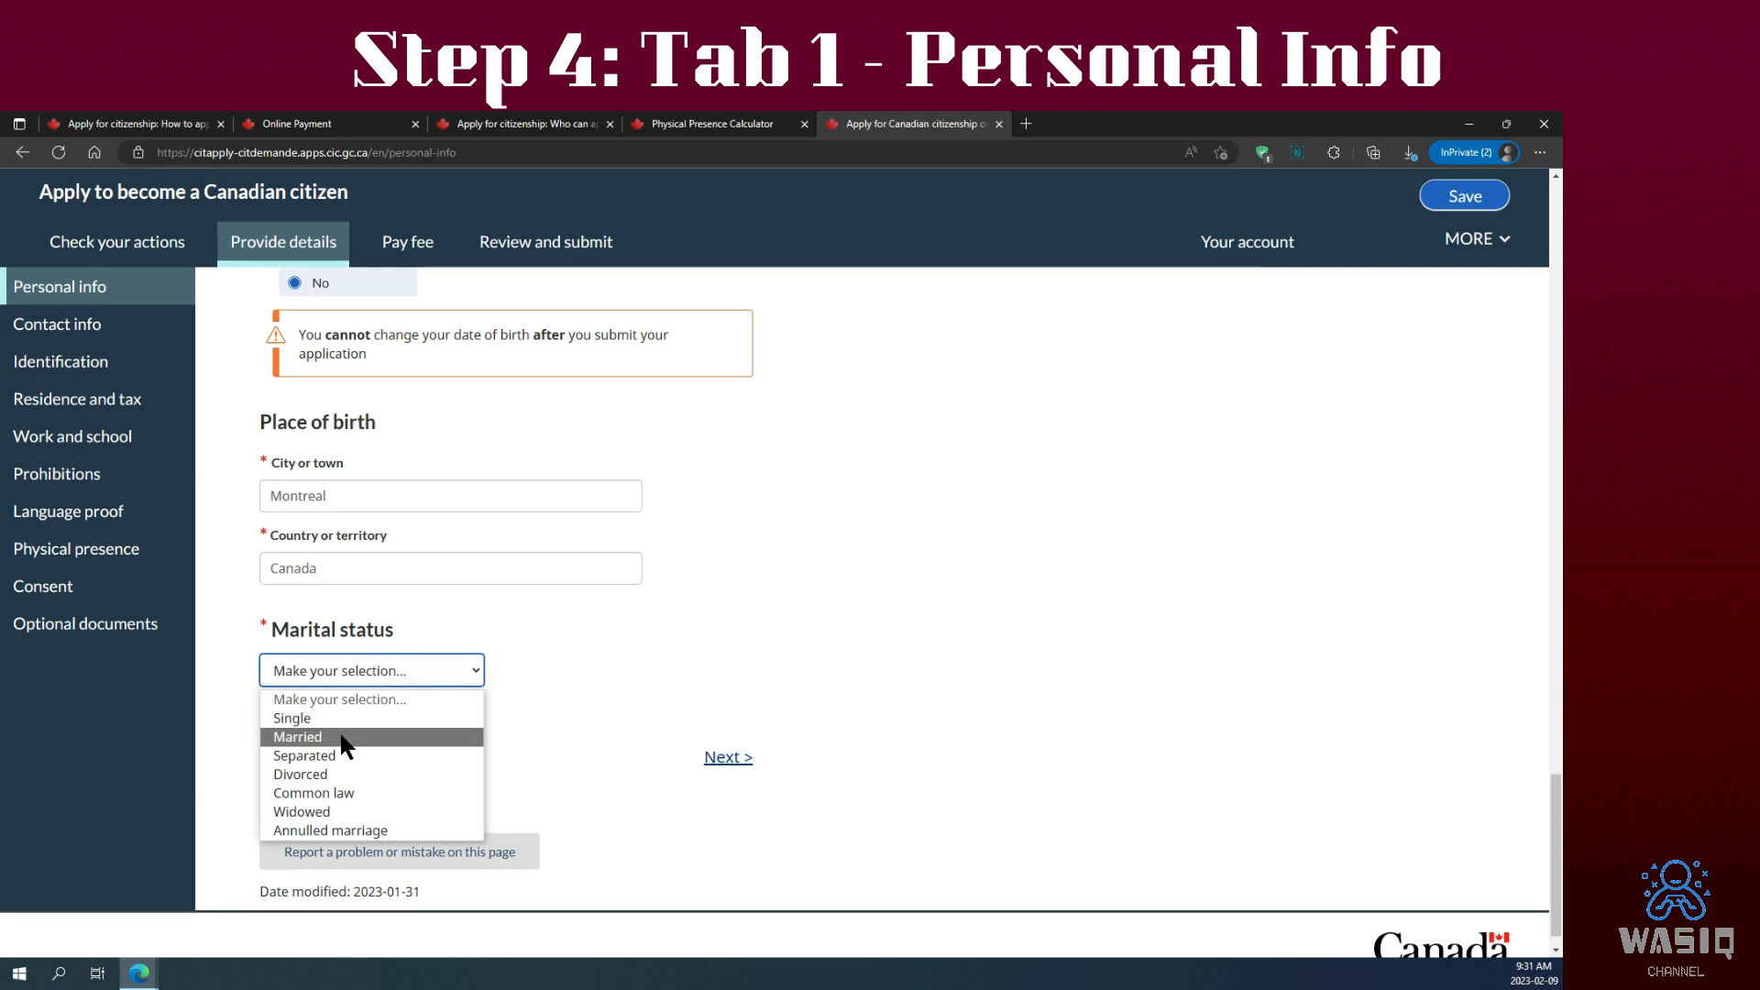
{"action": "left_click", "coordinate": [337, 718]}
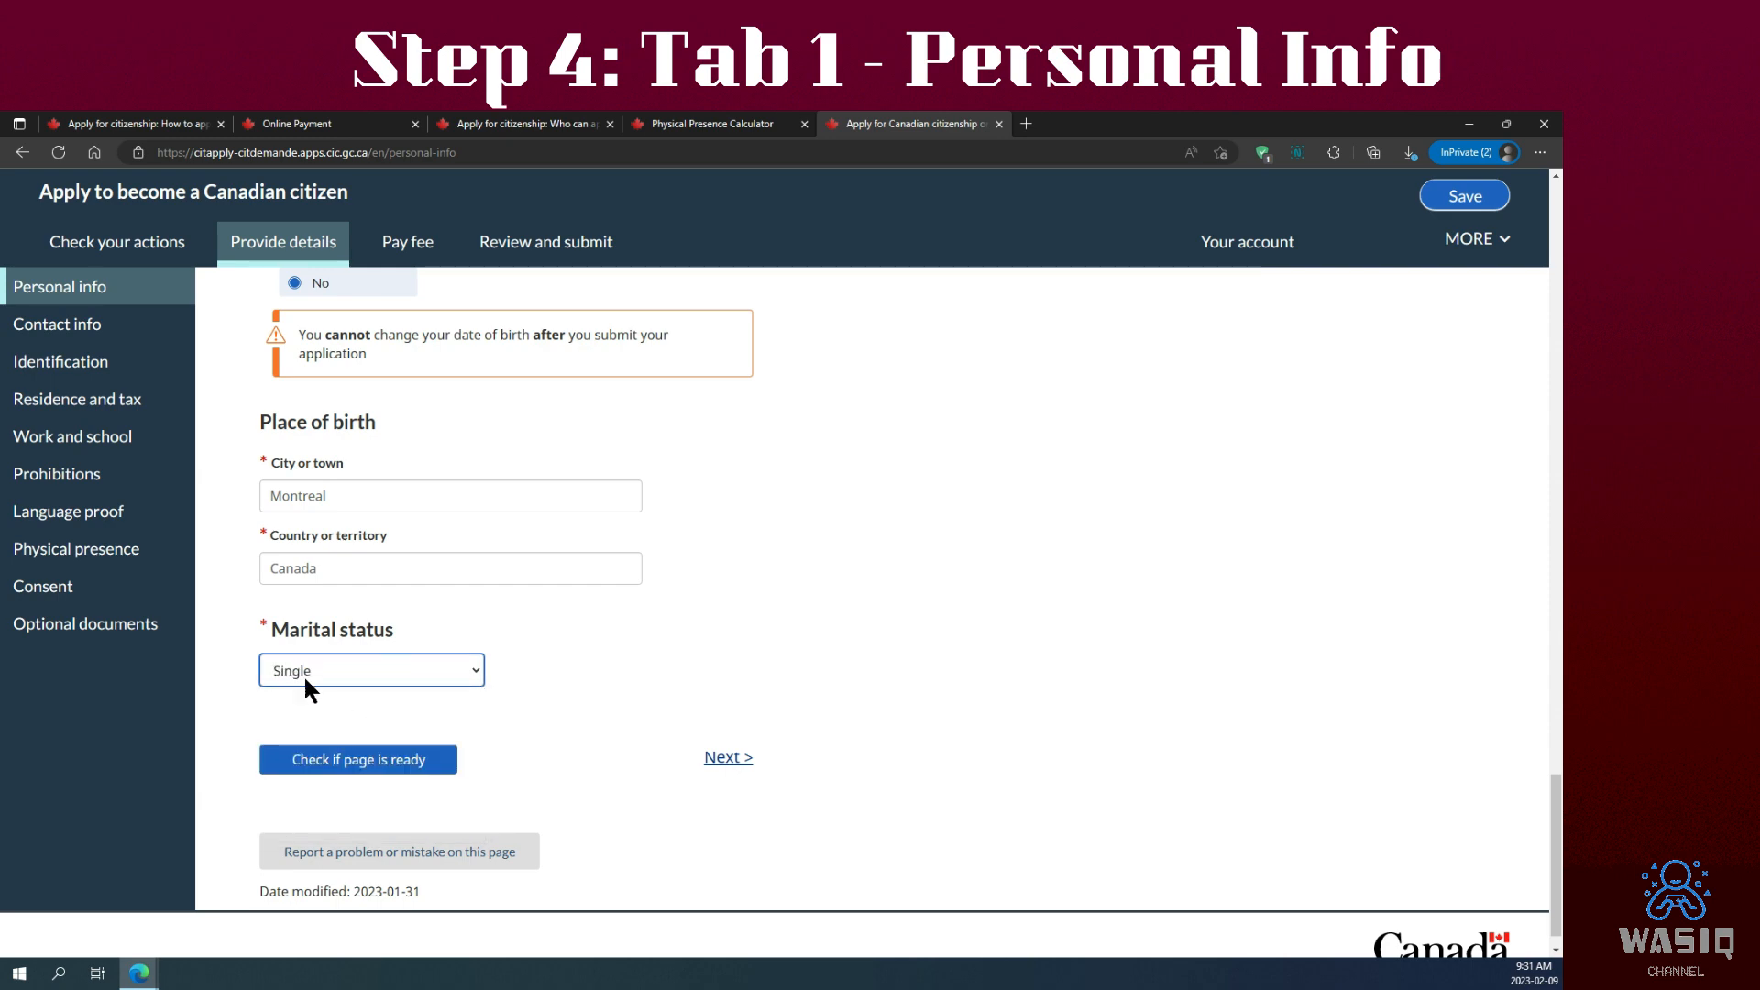
{"action": "left_click", "coordinate": [381, 675]}
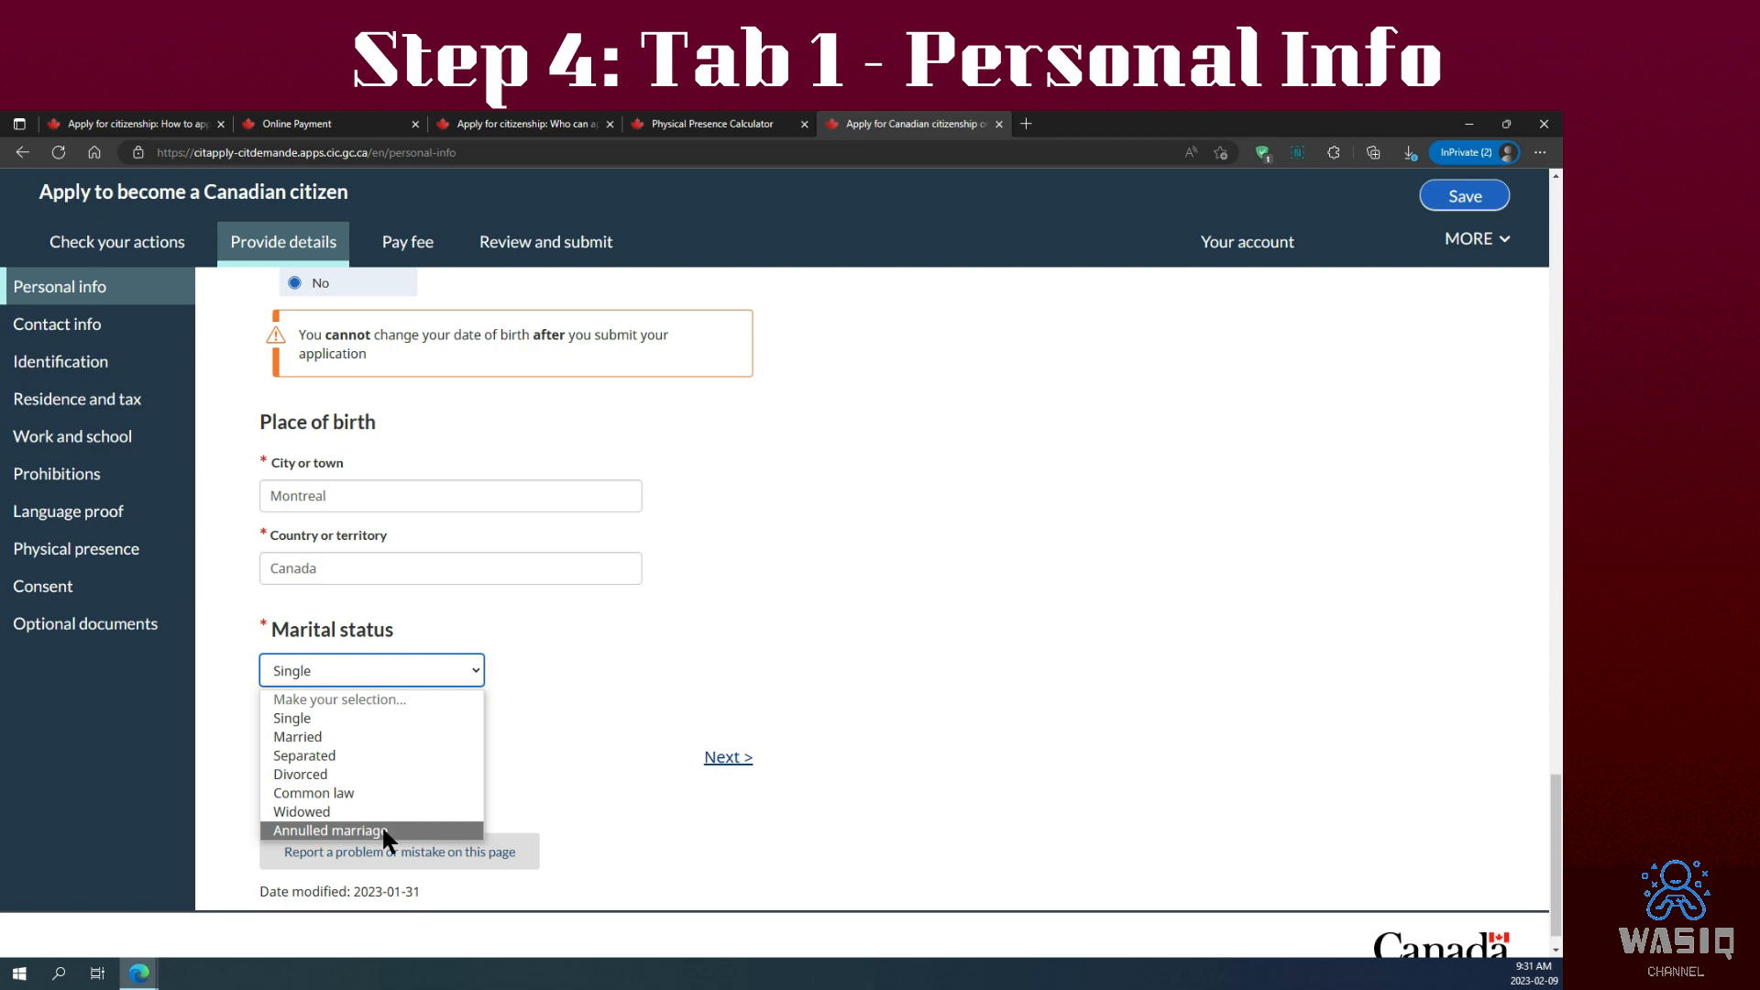
{"action": "left_click", "coordinate": [603, 601]}
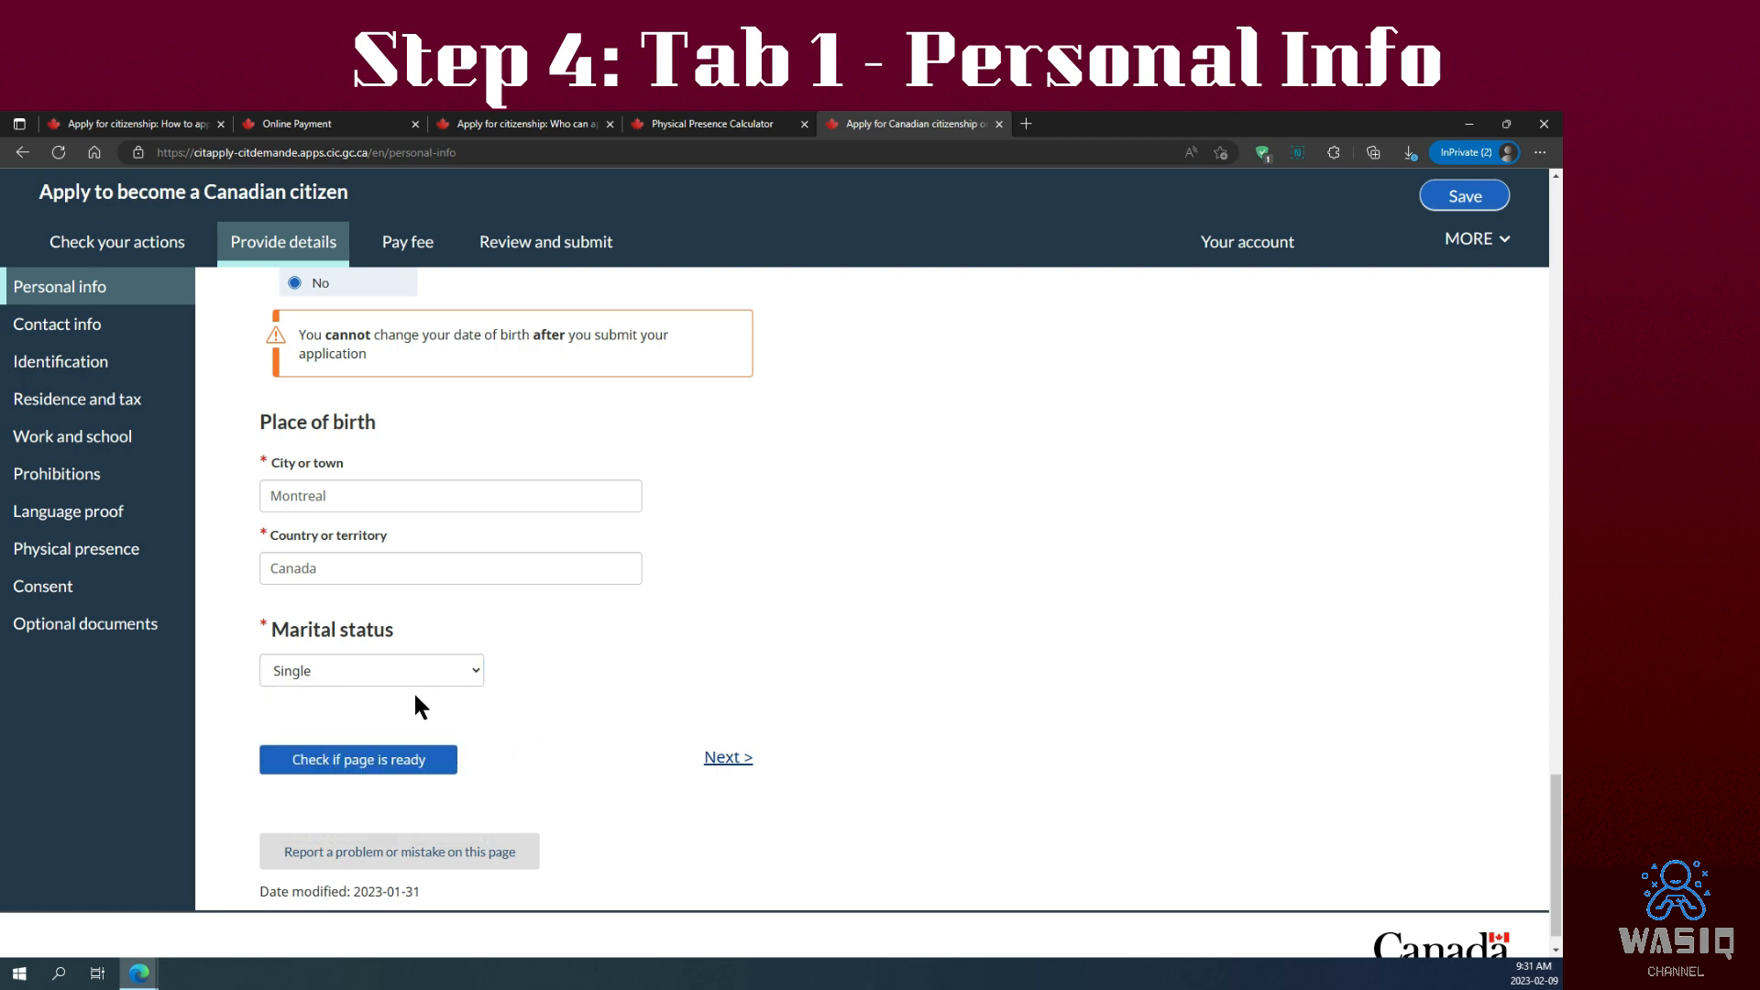
{"action": "left_click_drag", "start_coordinate": [1556, 852], "coordinate": [1481, 831]}
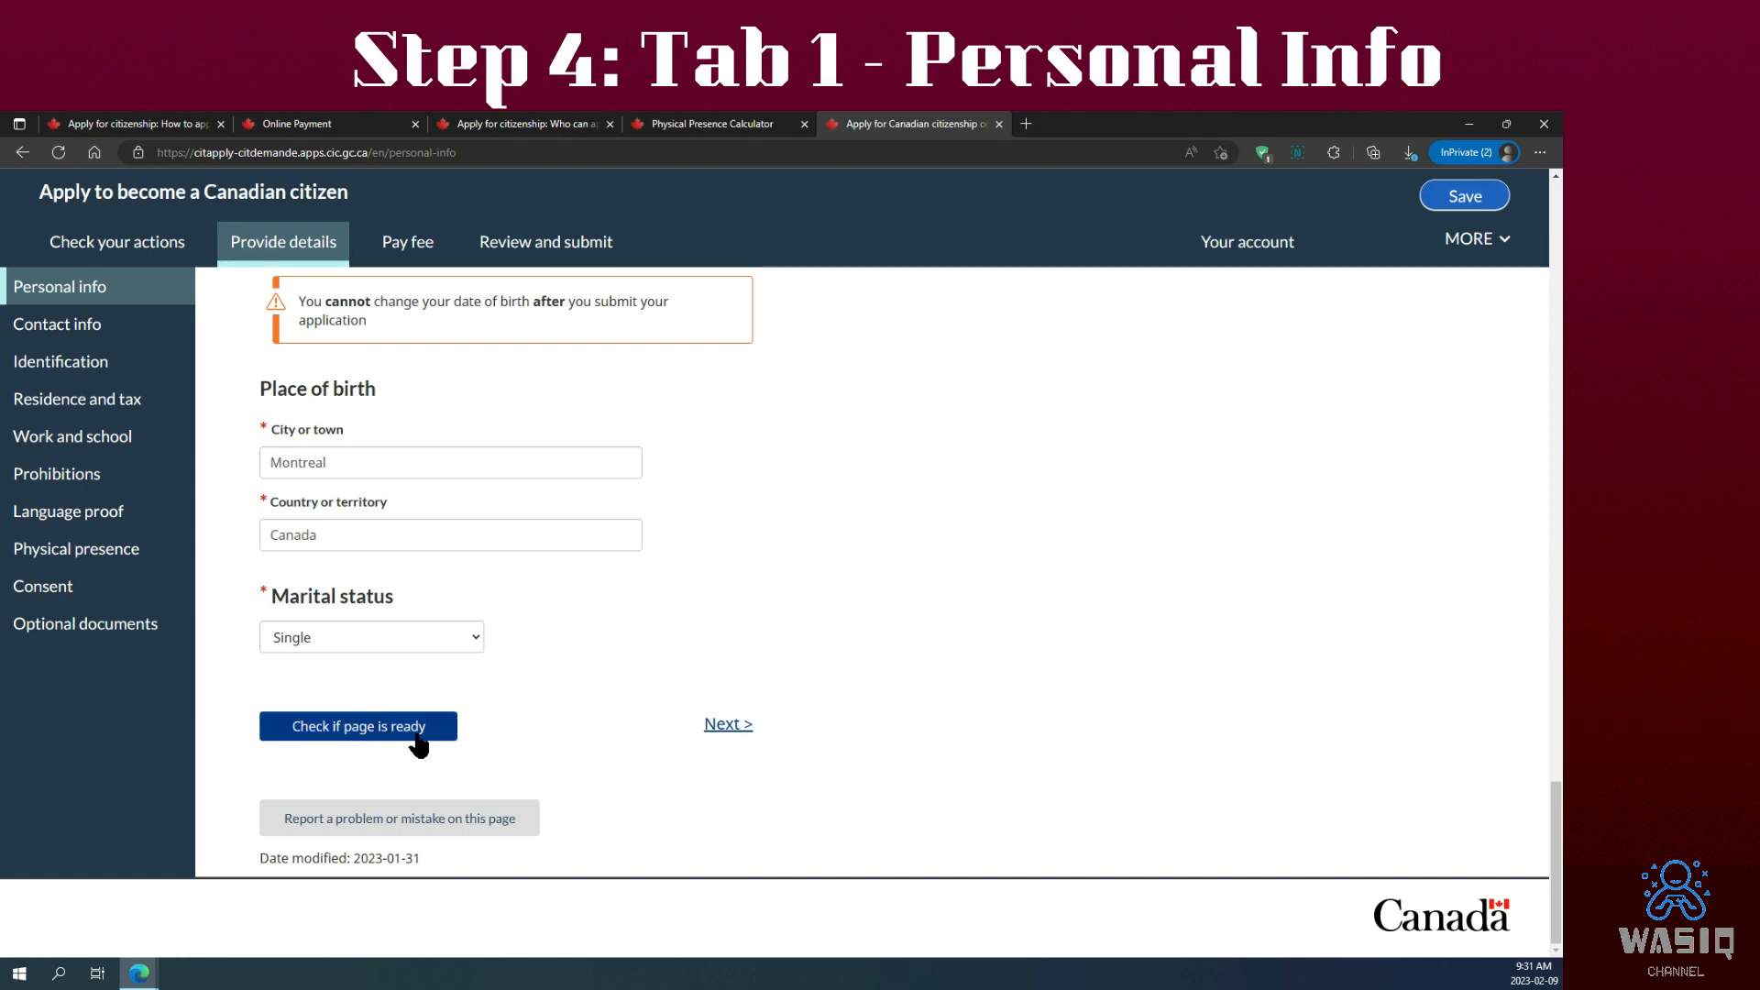
Run the Personal info page check and fix the error by answering No to other names.
{"action": "left_click", "coordinate": [362, 738]}
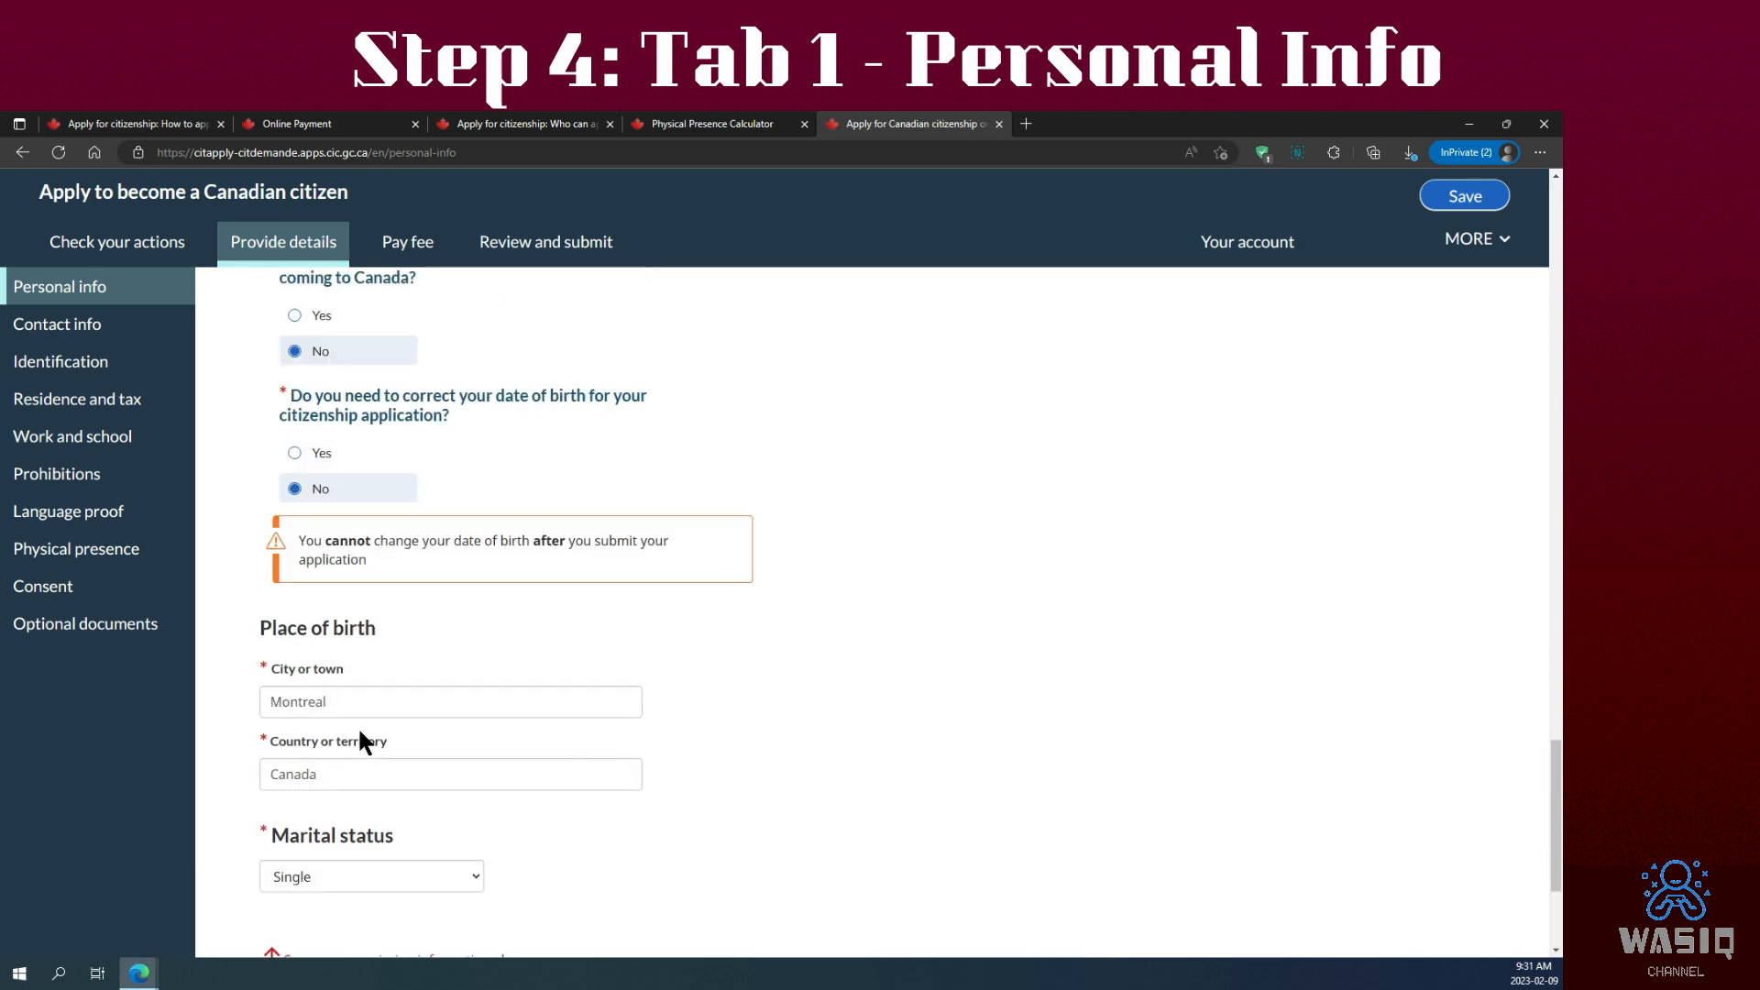
{"action": "left_click_drag", "start_coordinate": [1560, 763], "coordinate": [1560, 835]}
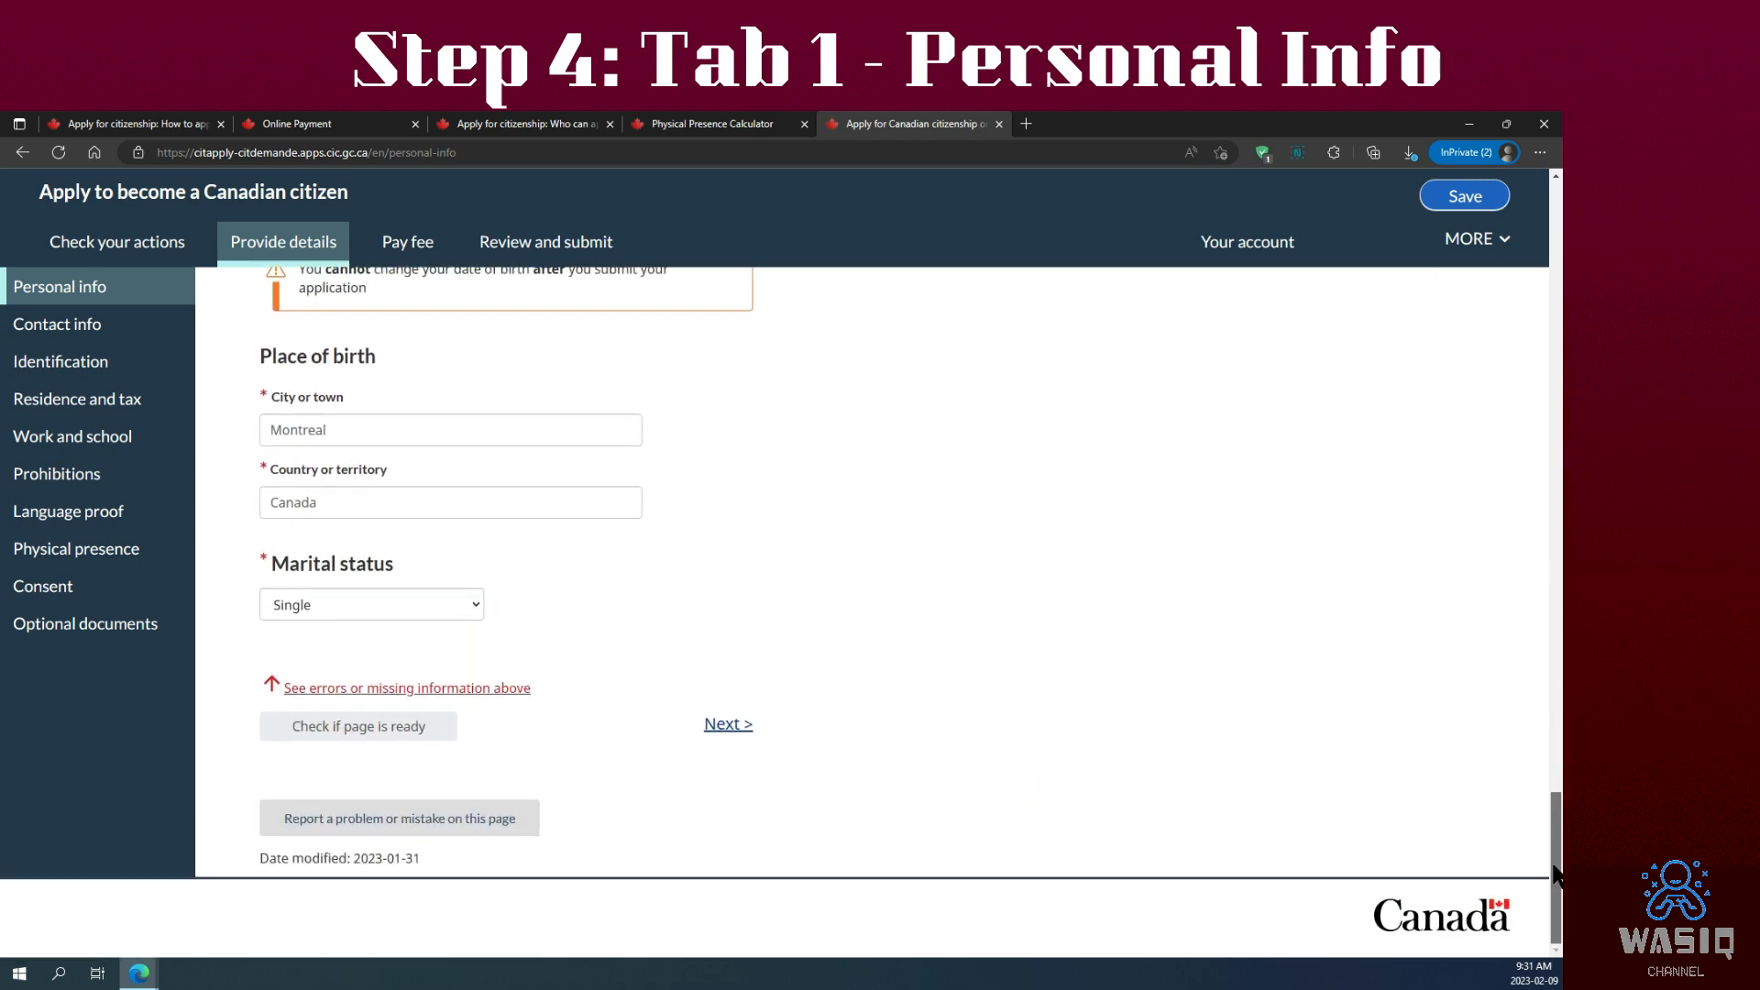
{"action": "left_click", "coordinate": [326, 716]}
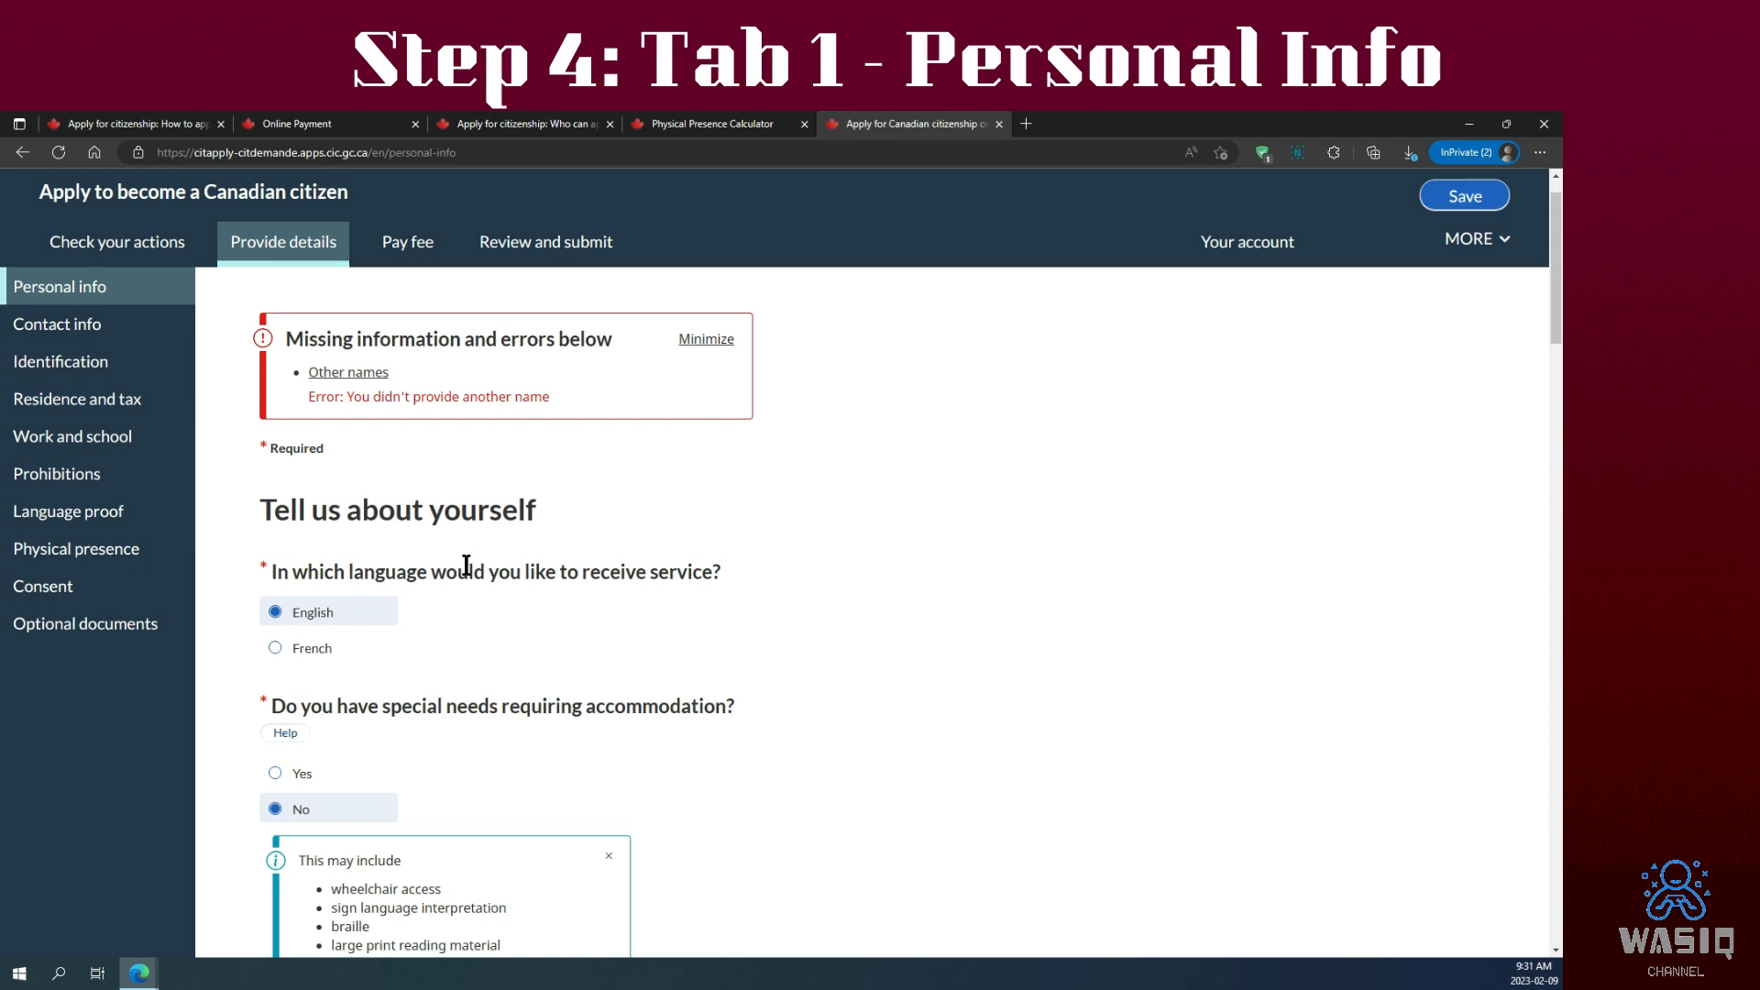
{"action": "left_click_drag", "start_coordinate": [1556, 339], "coordinate": [1552, 580]}
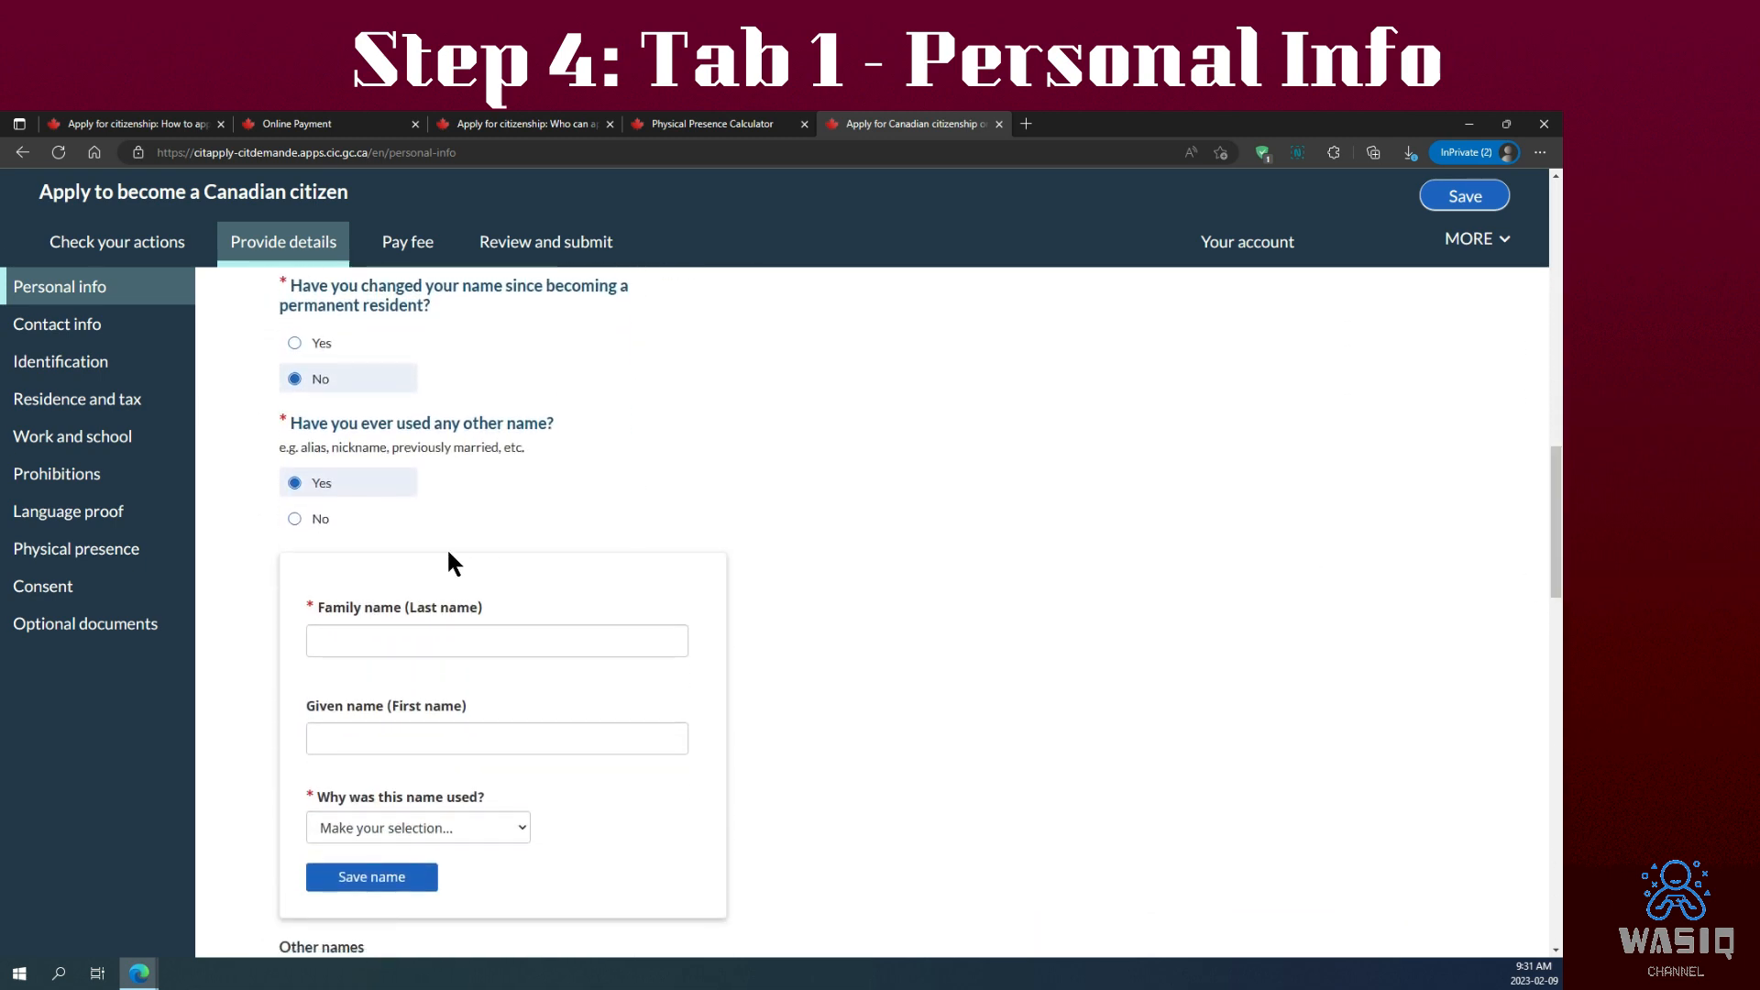
{"action": "left_click", "coordinate": [294, 519]}
{"action": "scroll", "coordinate": [354, 502], "scroll_direction": "down", "scroll_amount": 2}
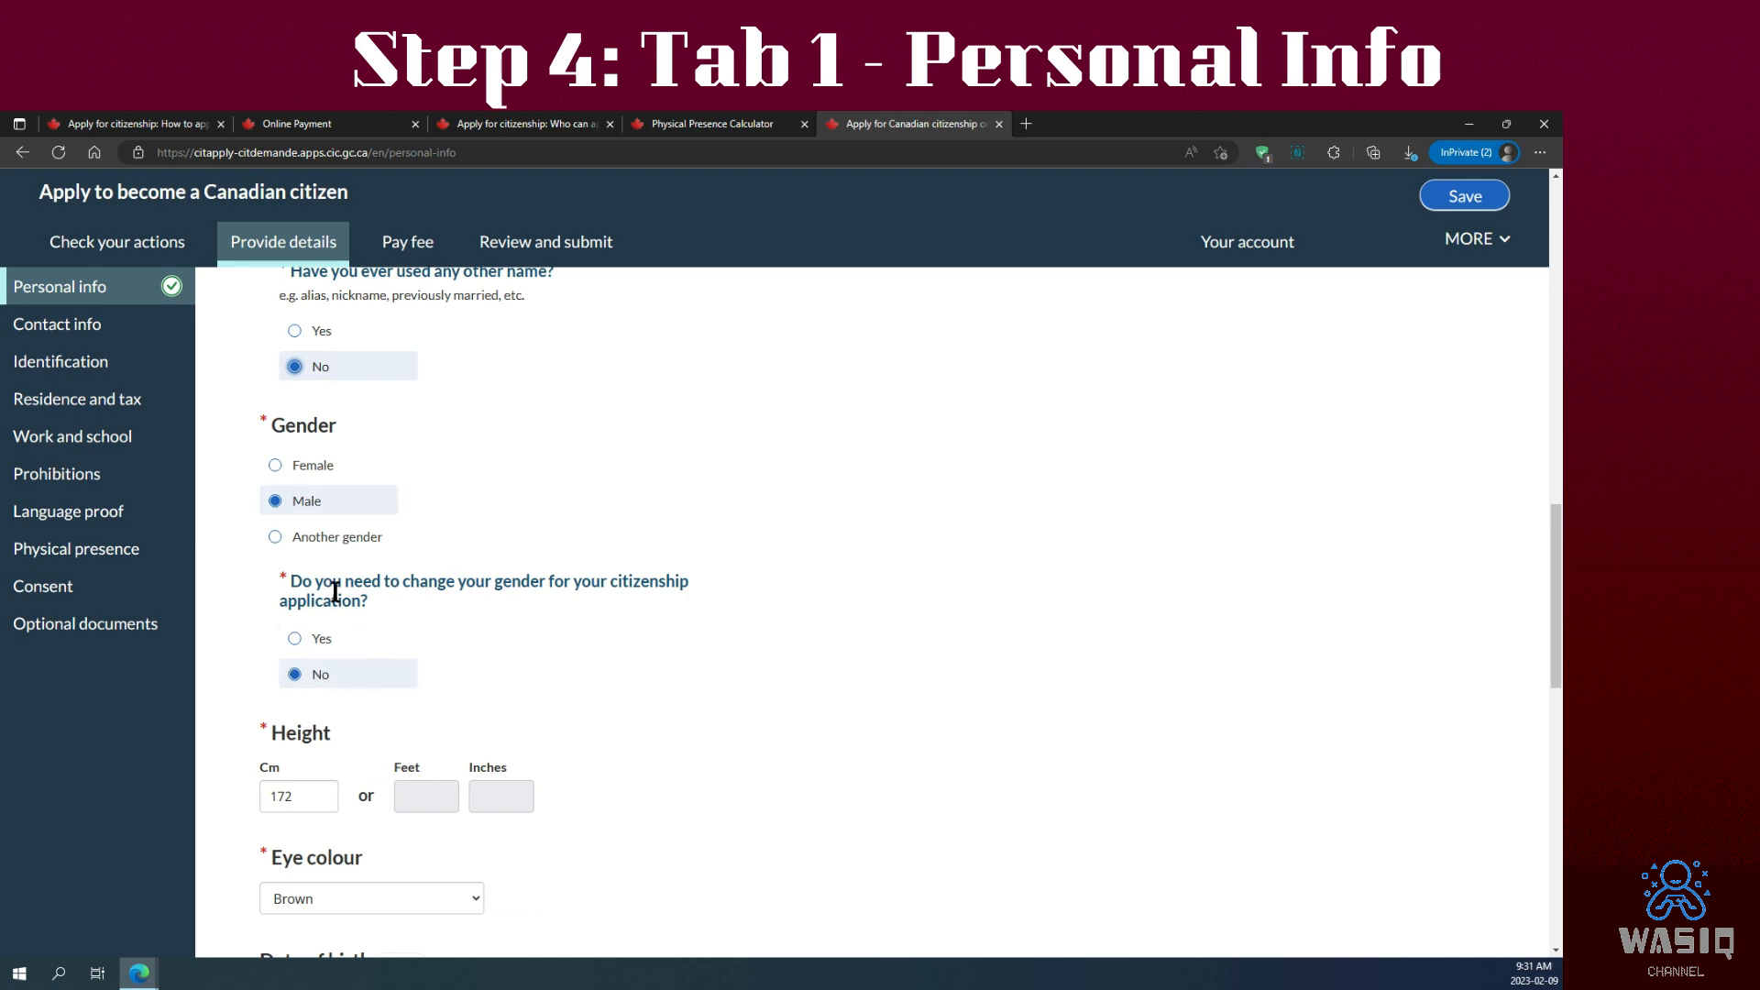
{"action": "left_click_drag", "start_coordinate": [1555, 646], "coordinate": [1561, 908]}
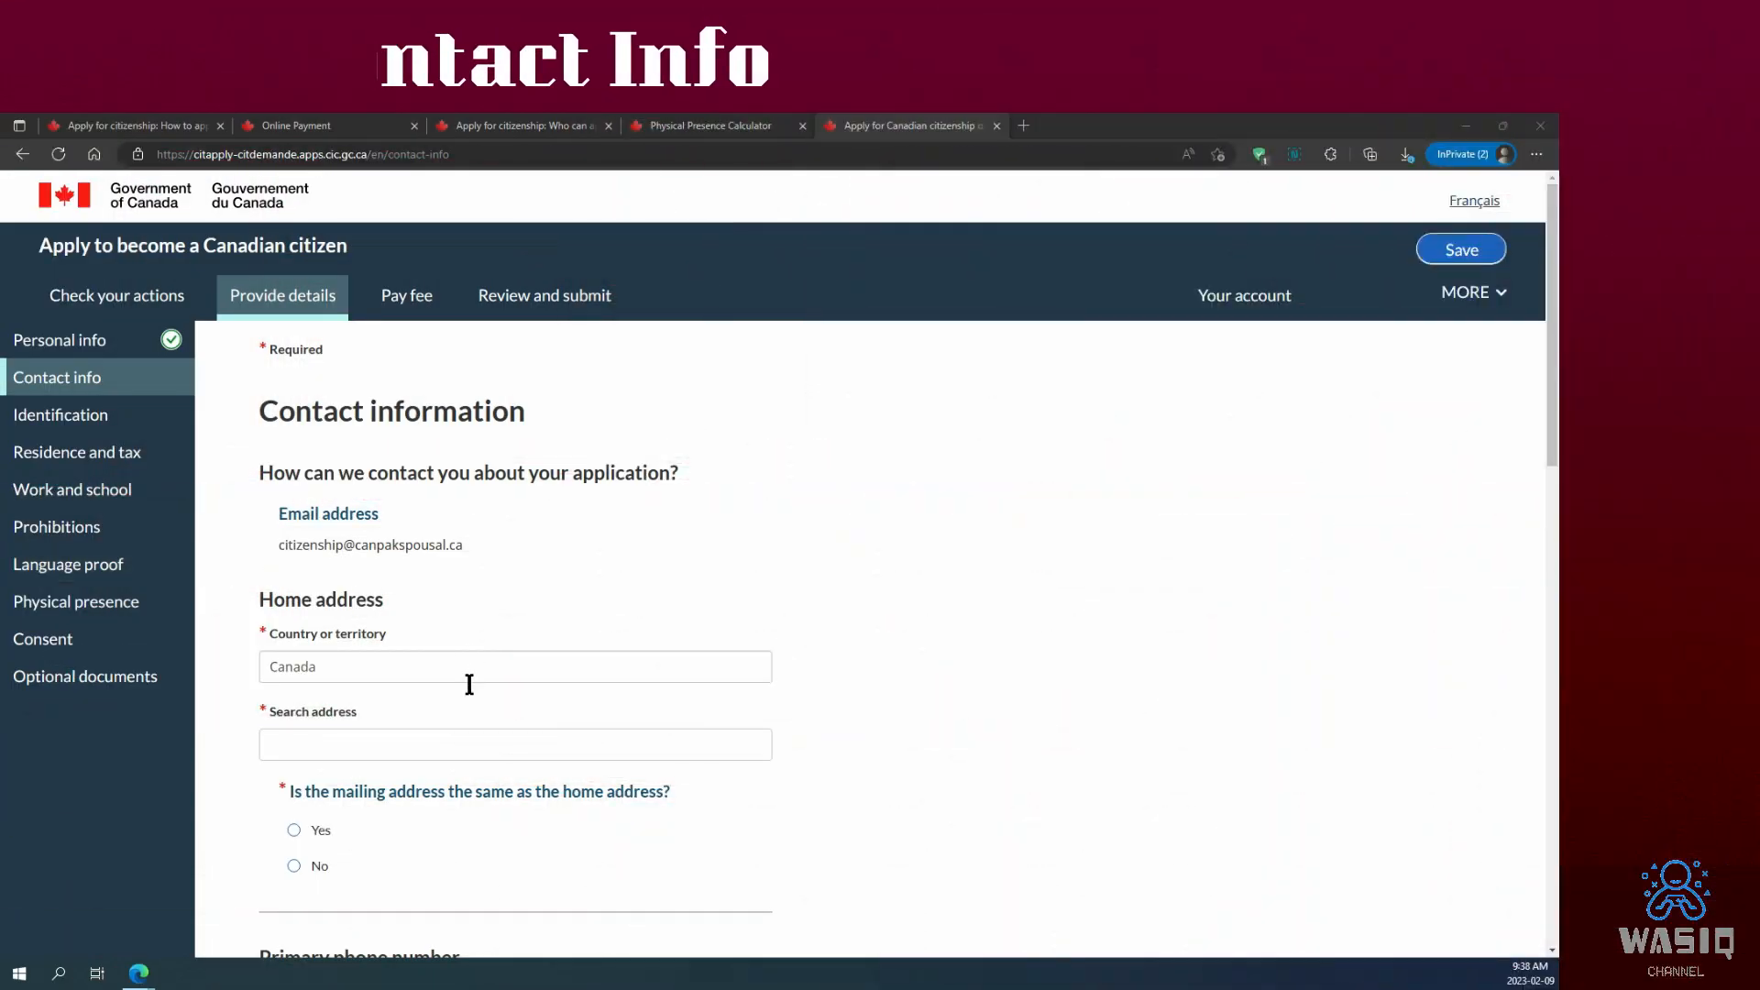
Fill the home address from the lookup suggestion and mark the mailing address as the same.
{"action": "left_click", "coordinate": [313, 739]}
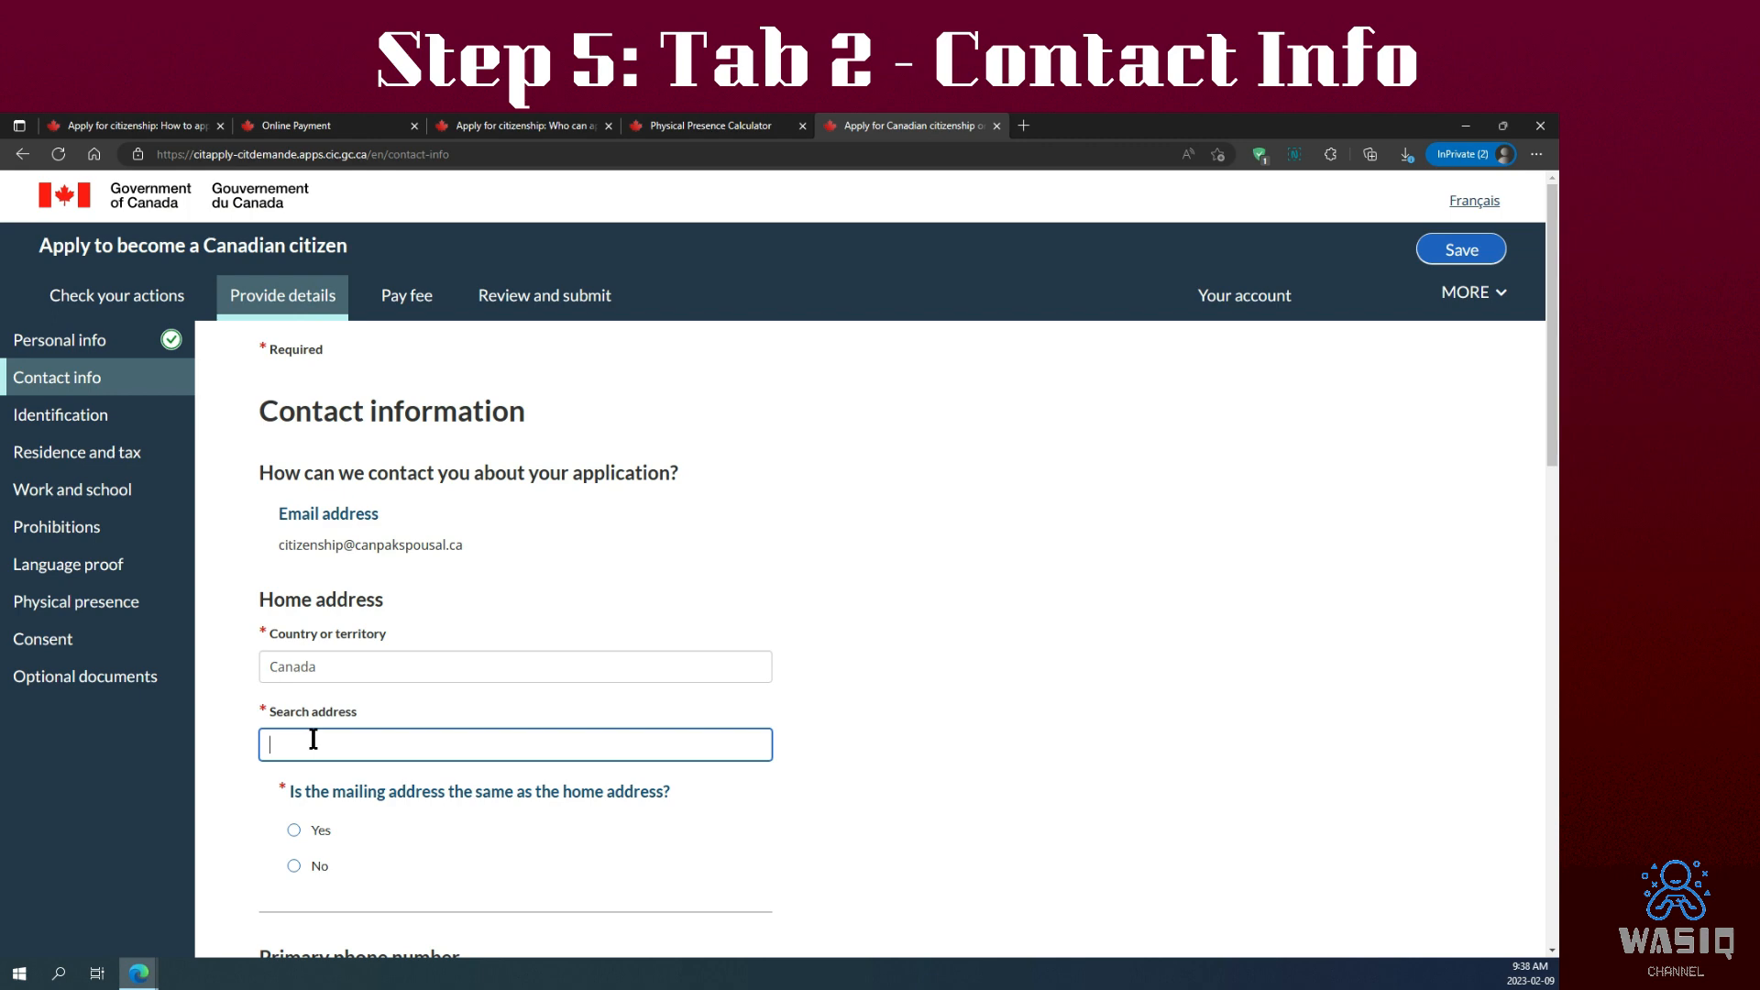
{"action": "type", "text": "111 Wellington St, Ottawa, ON K1A 0A9"}
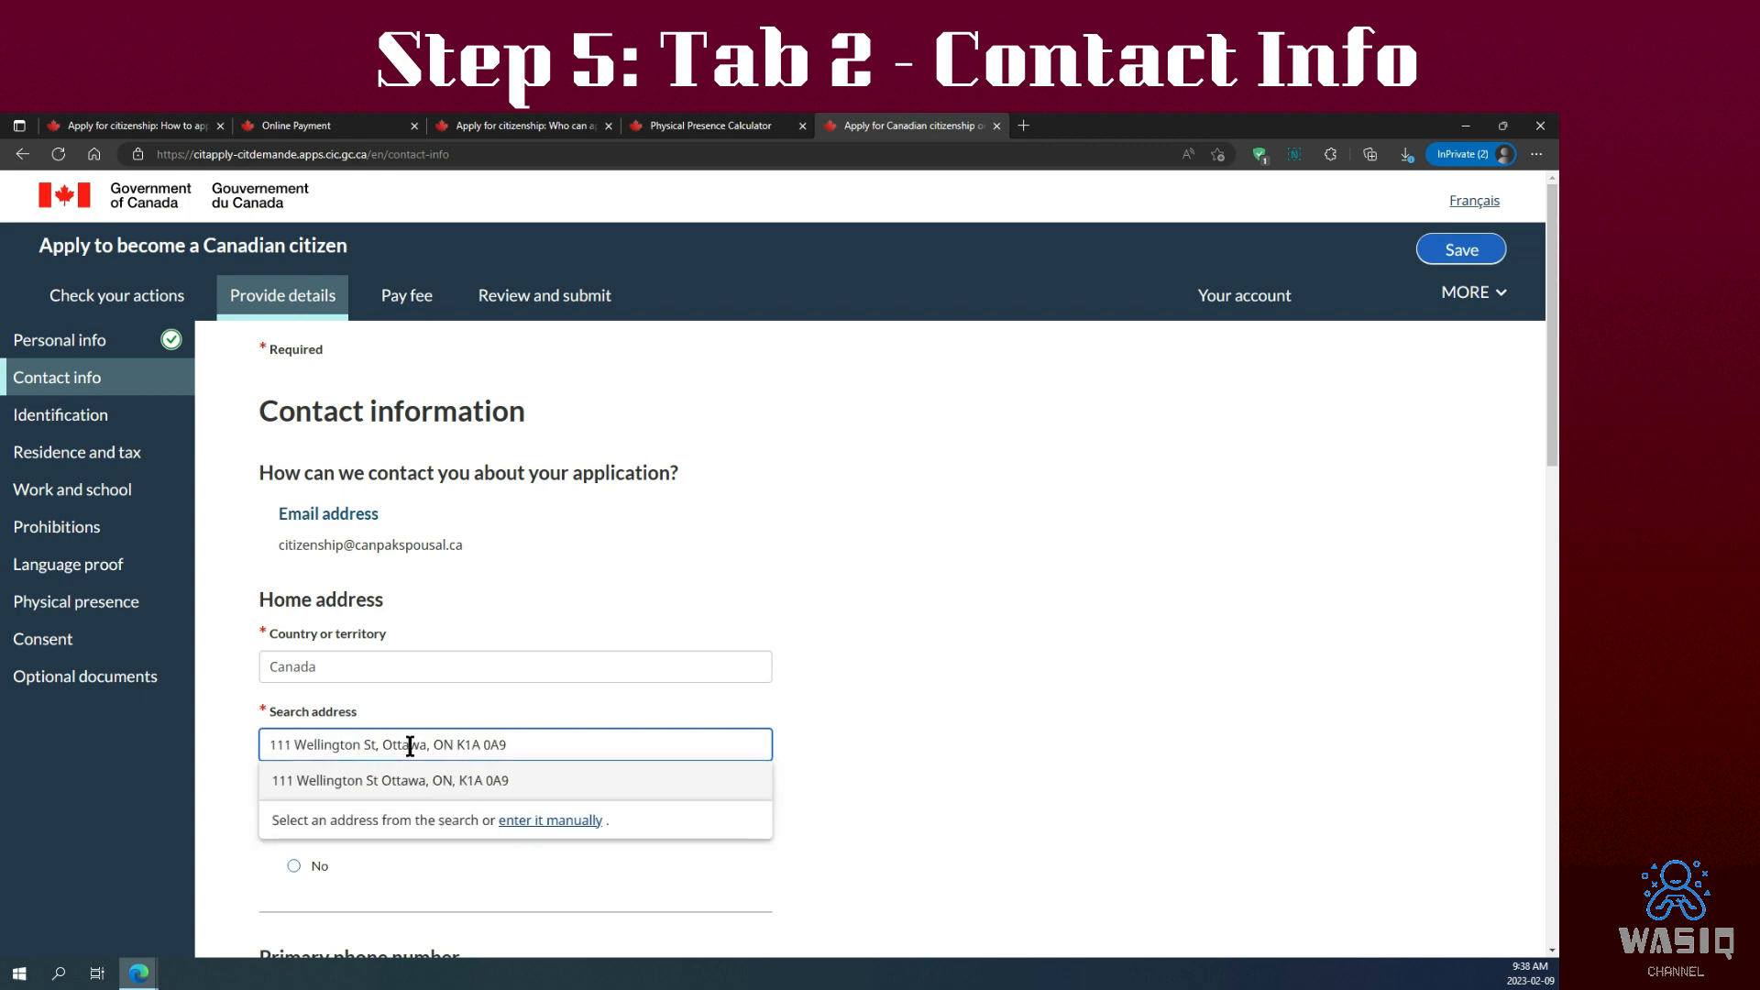
{"action": "left_click", "coordinate": [393, 781]}
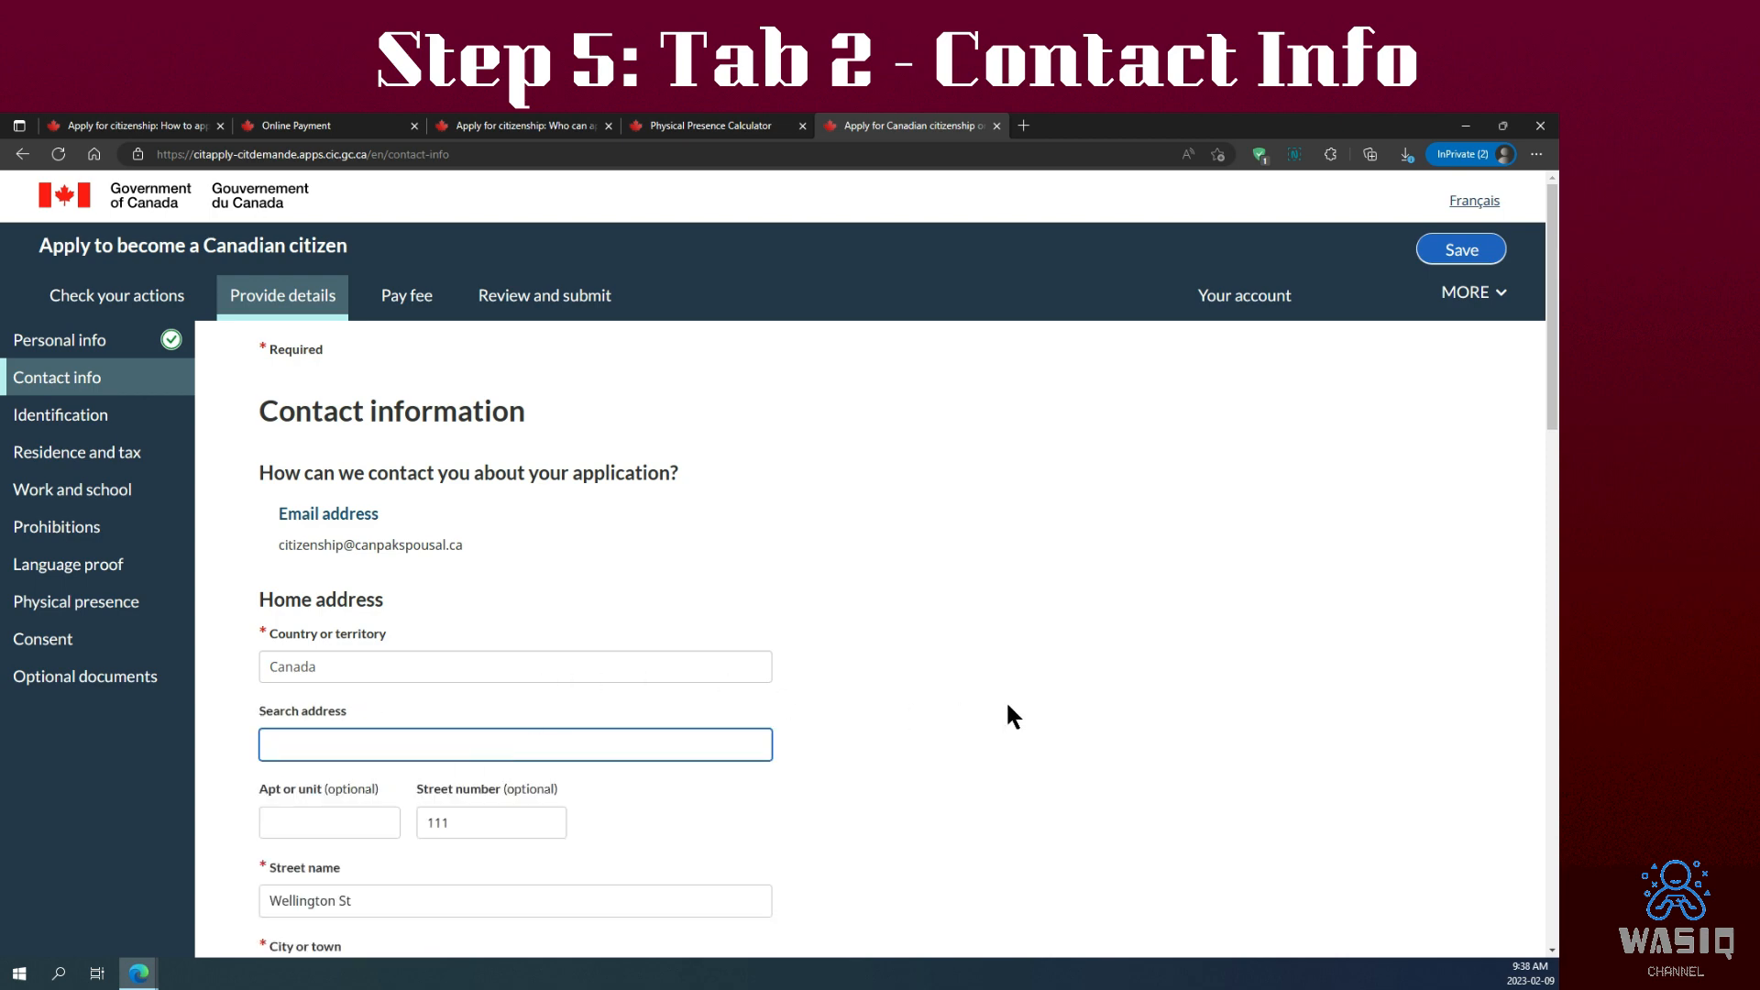
{"action": "scroll", "coordinate": [1557, 458], "scroll_direction": "down", "scroll_amount": 3}
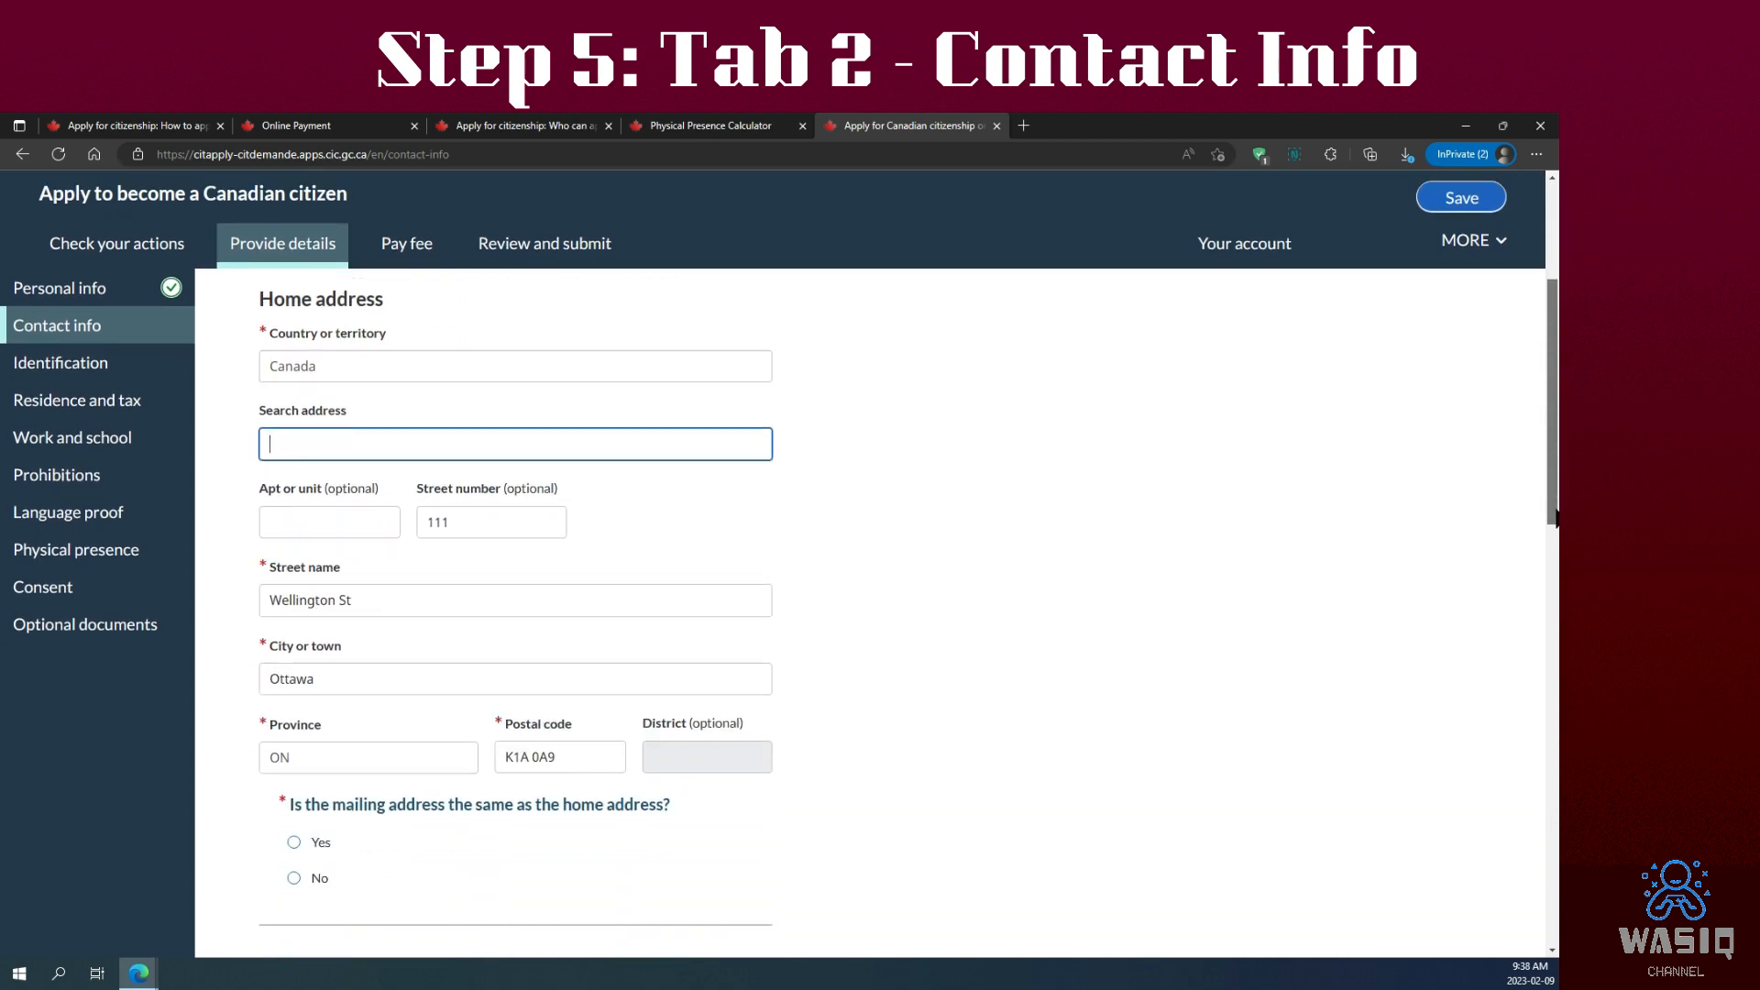
{"action": "scroll", "coordinate": [1555, 518], "scroll_direction": "down", "scroll_amount": 1}
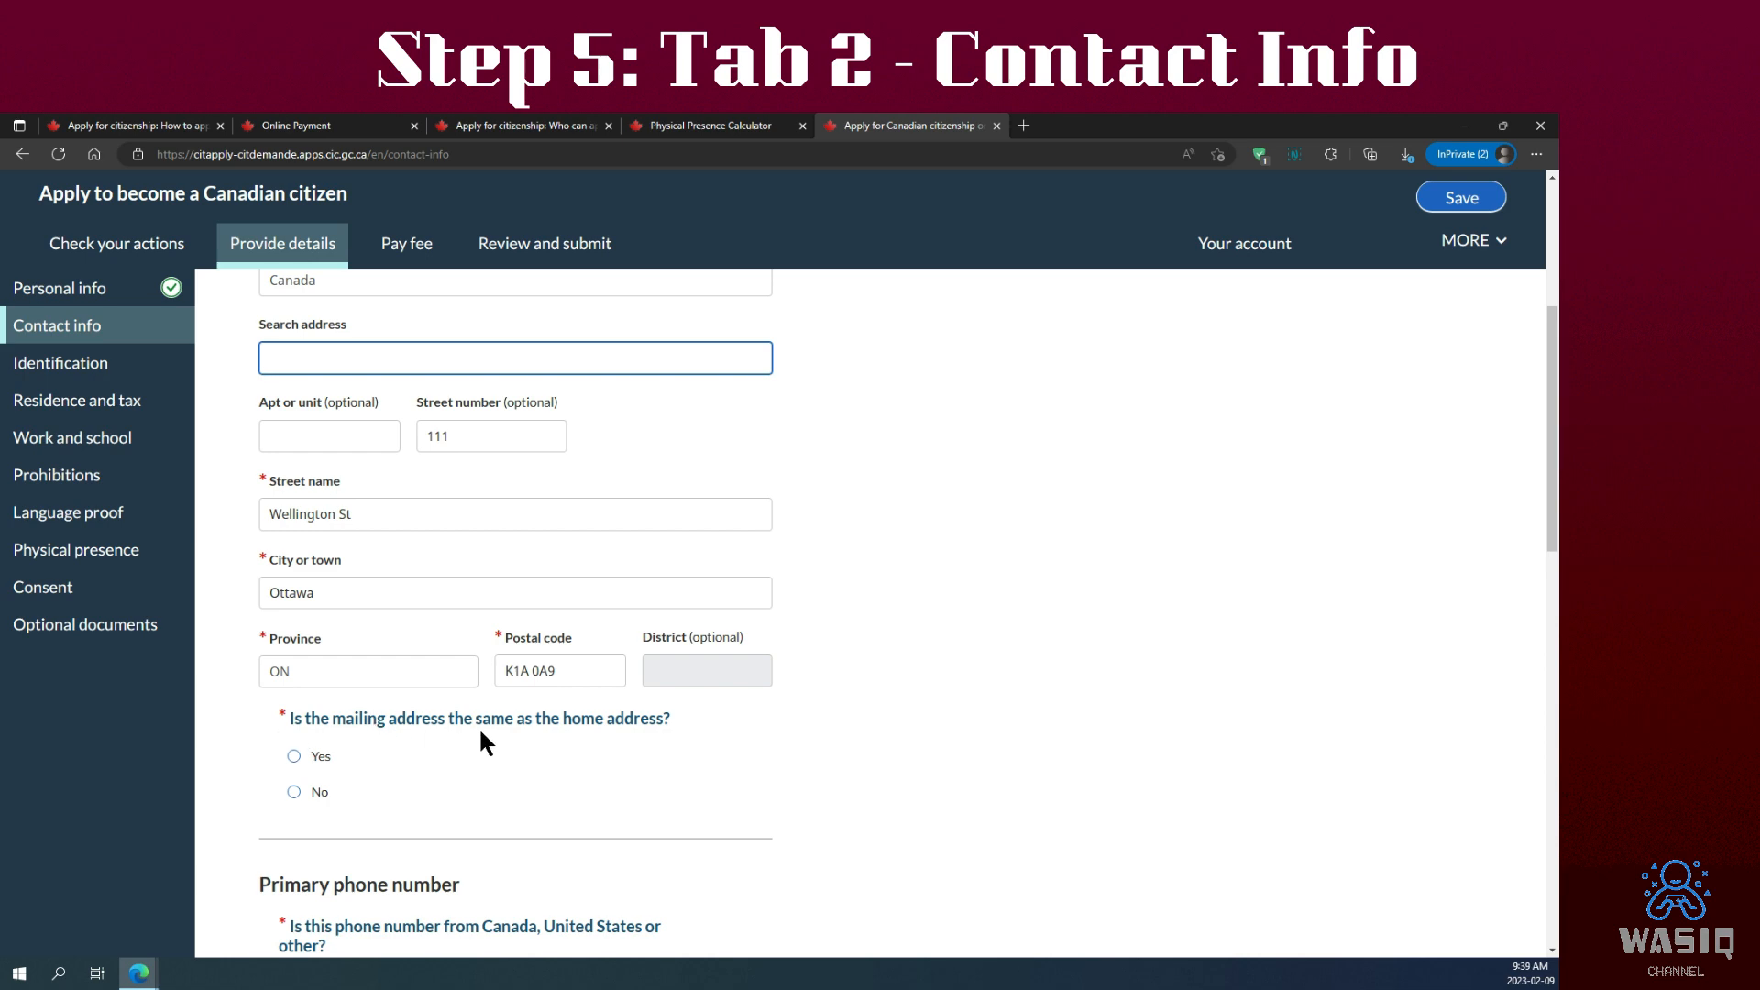
{"action": "left_click", "coordinate": [288, 761]}
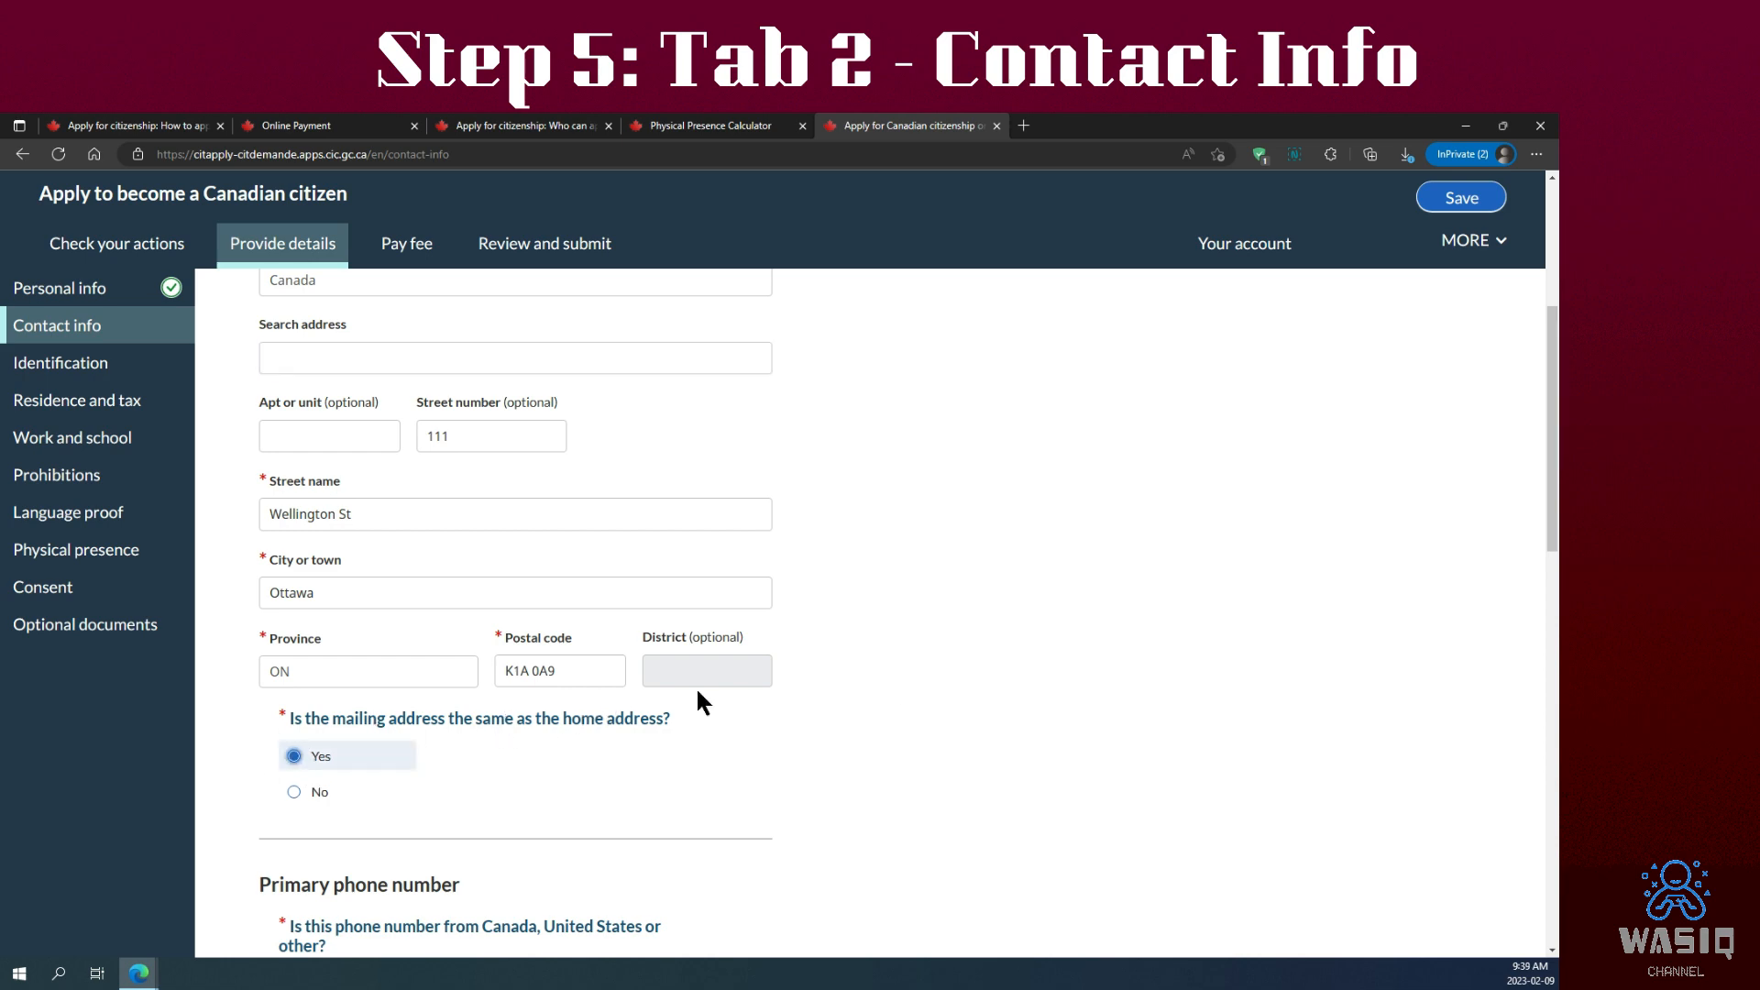
{"action": "scroll", "coordinate": [1556, 534], "scroll_direction": "down", "scroll_amount": 1}
{"action": "scroll", "coordinate": [1556, 531], "scroll_direction": "down", "scroll_amount": 3}
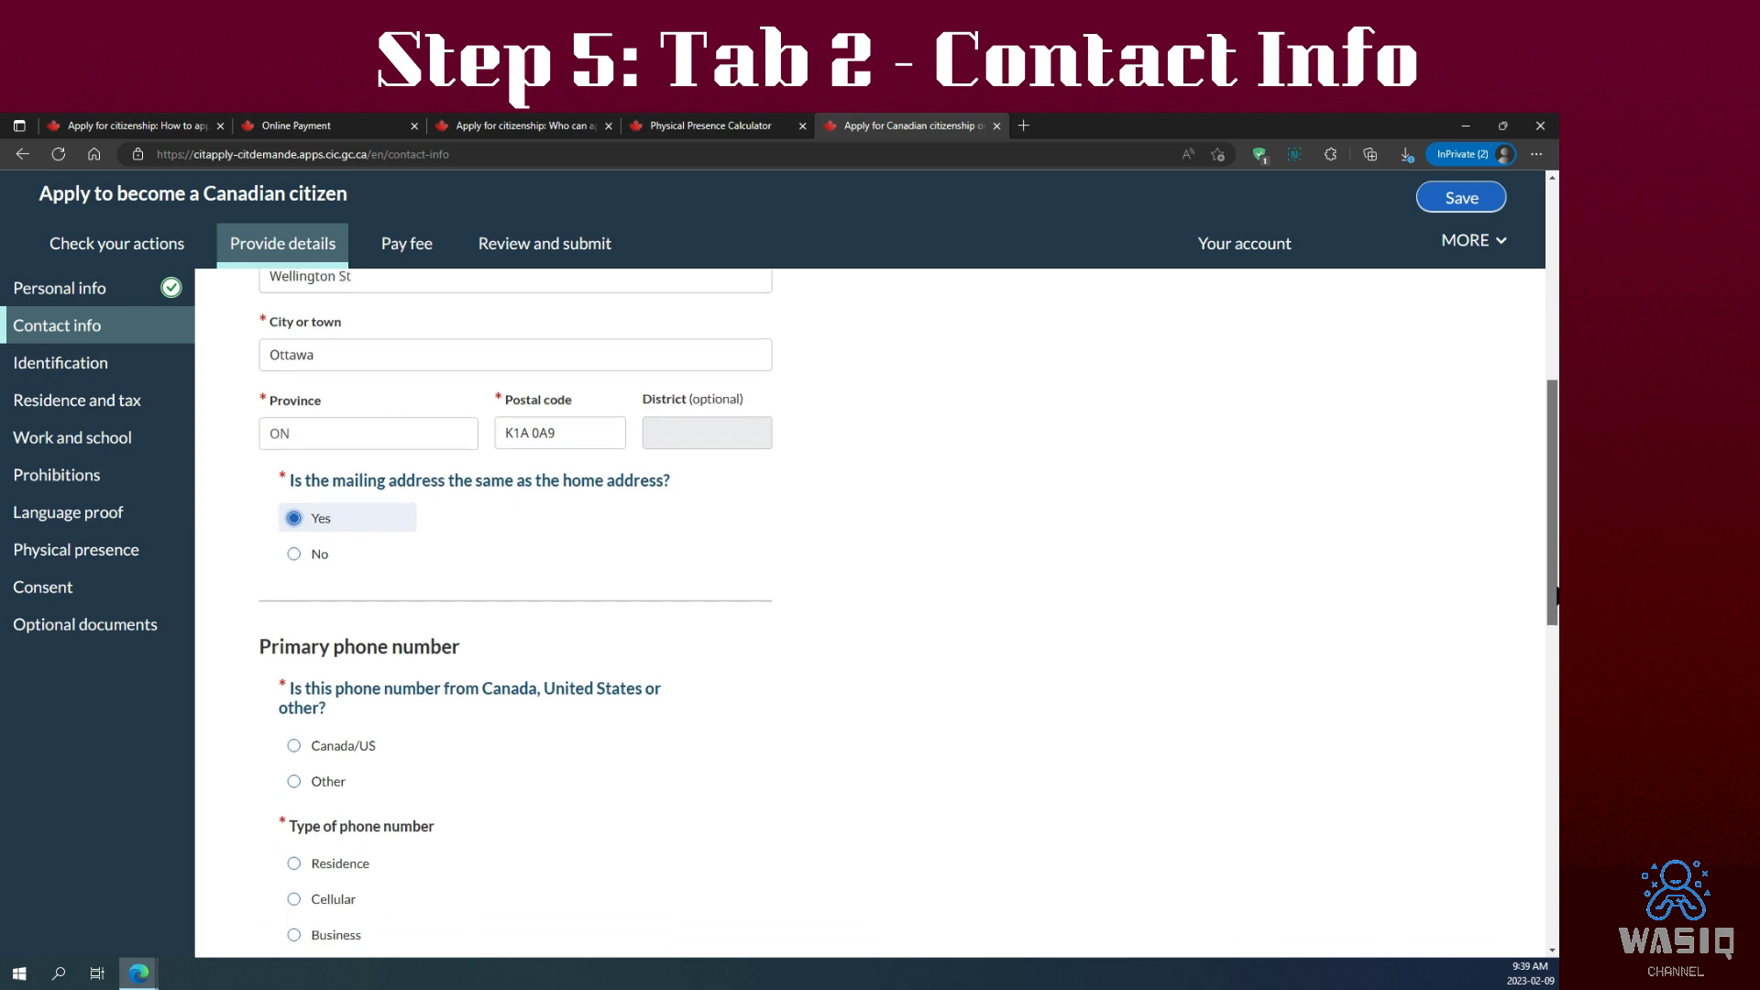
Enter the applicant's primary phone number as a Canada/US number.
{"action": "left_click", "coordinate": [295, 631]}
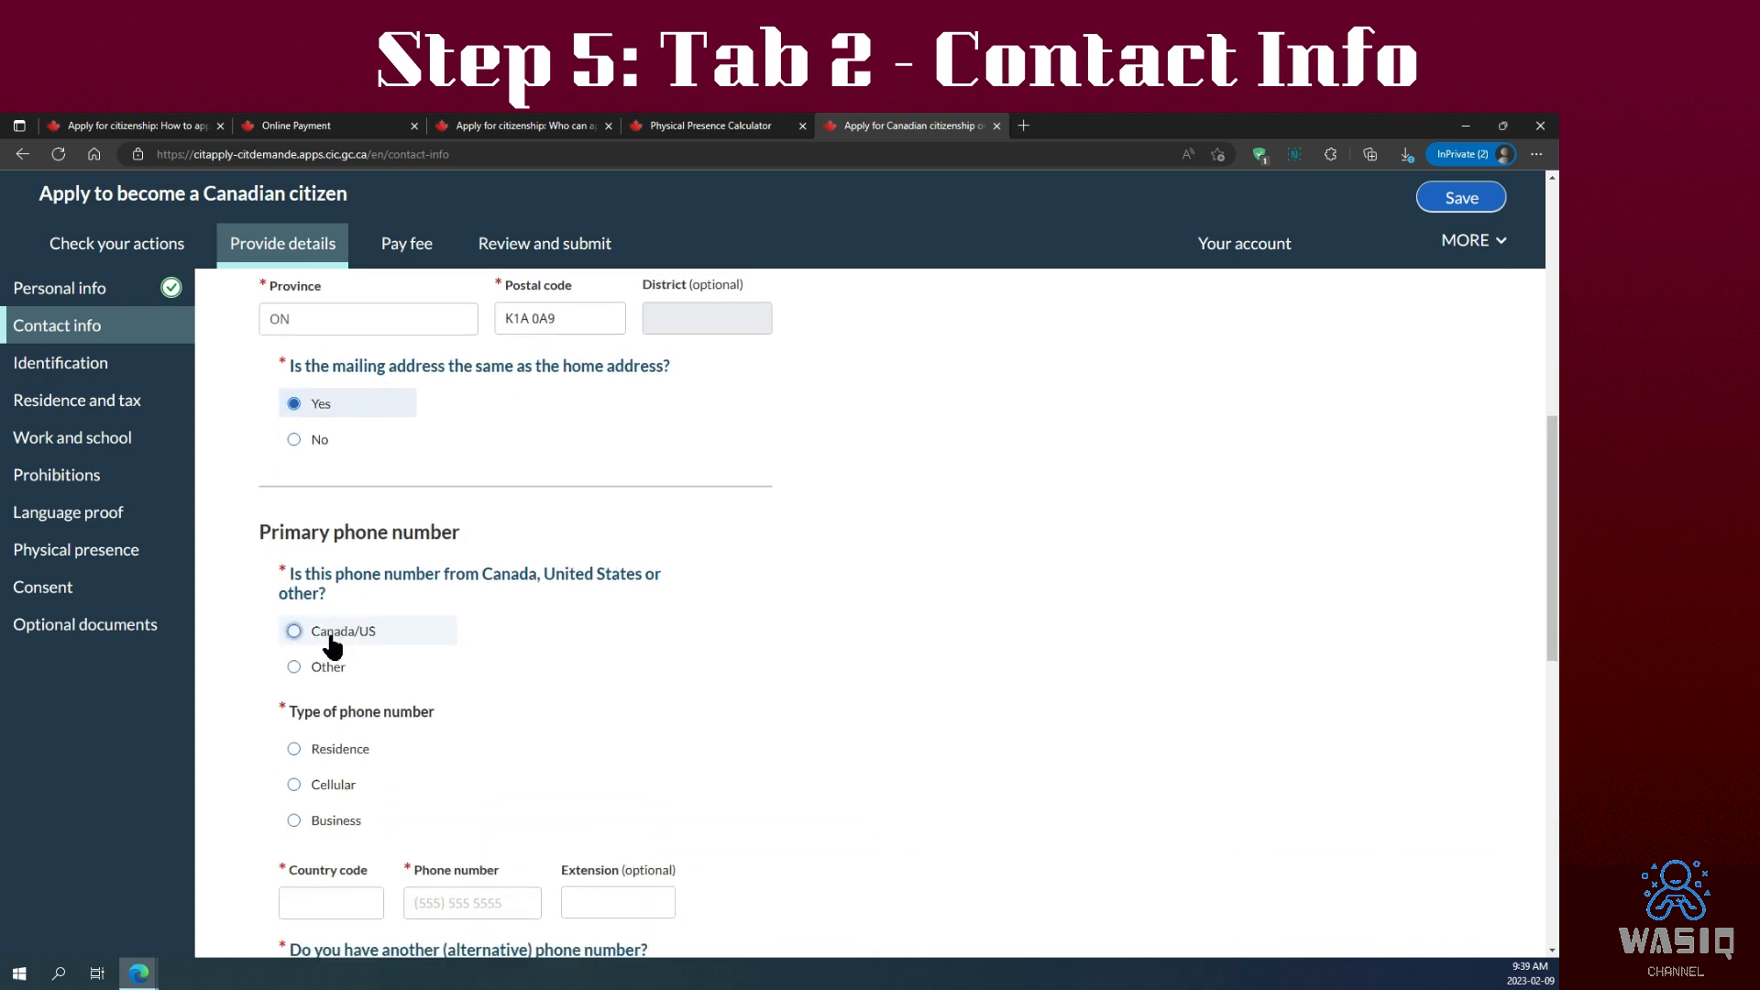
{"action": "scroll", "coordinate": [1555, 594], "scroll_direction": "down", "scroll_amount": 3}
{"action": "left_click", "coordinate": [464, 620]}
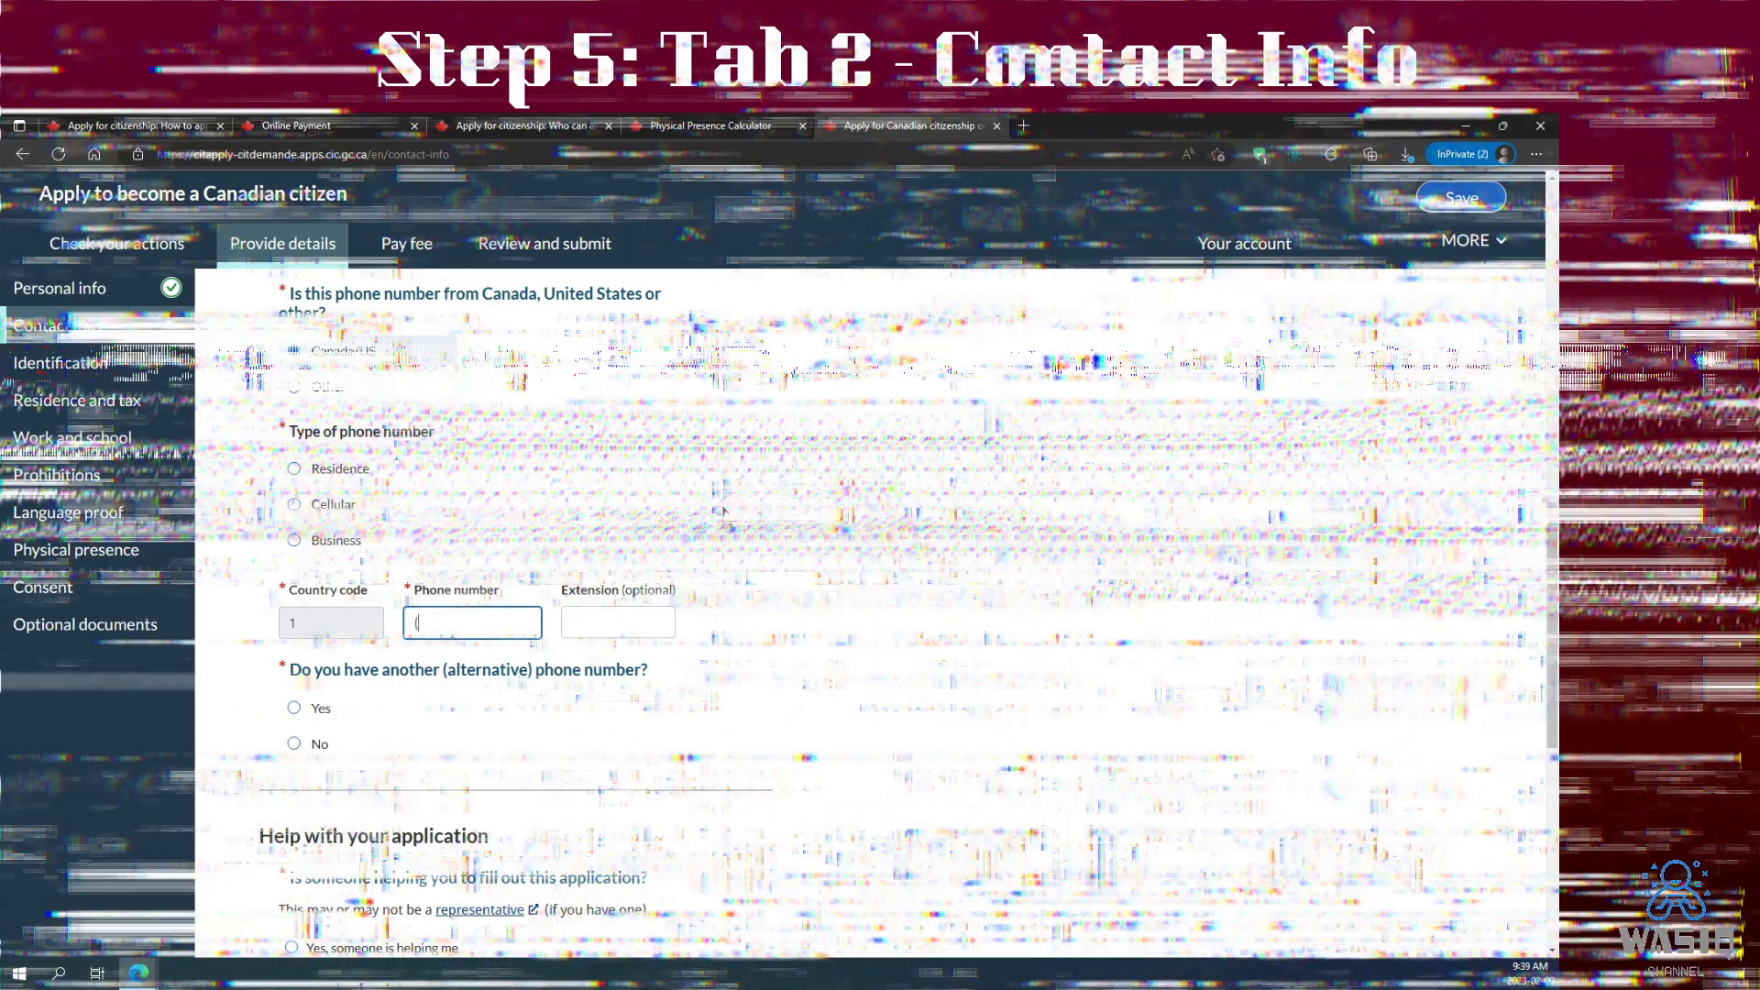
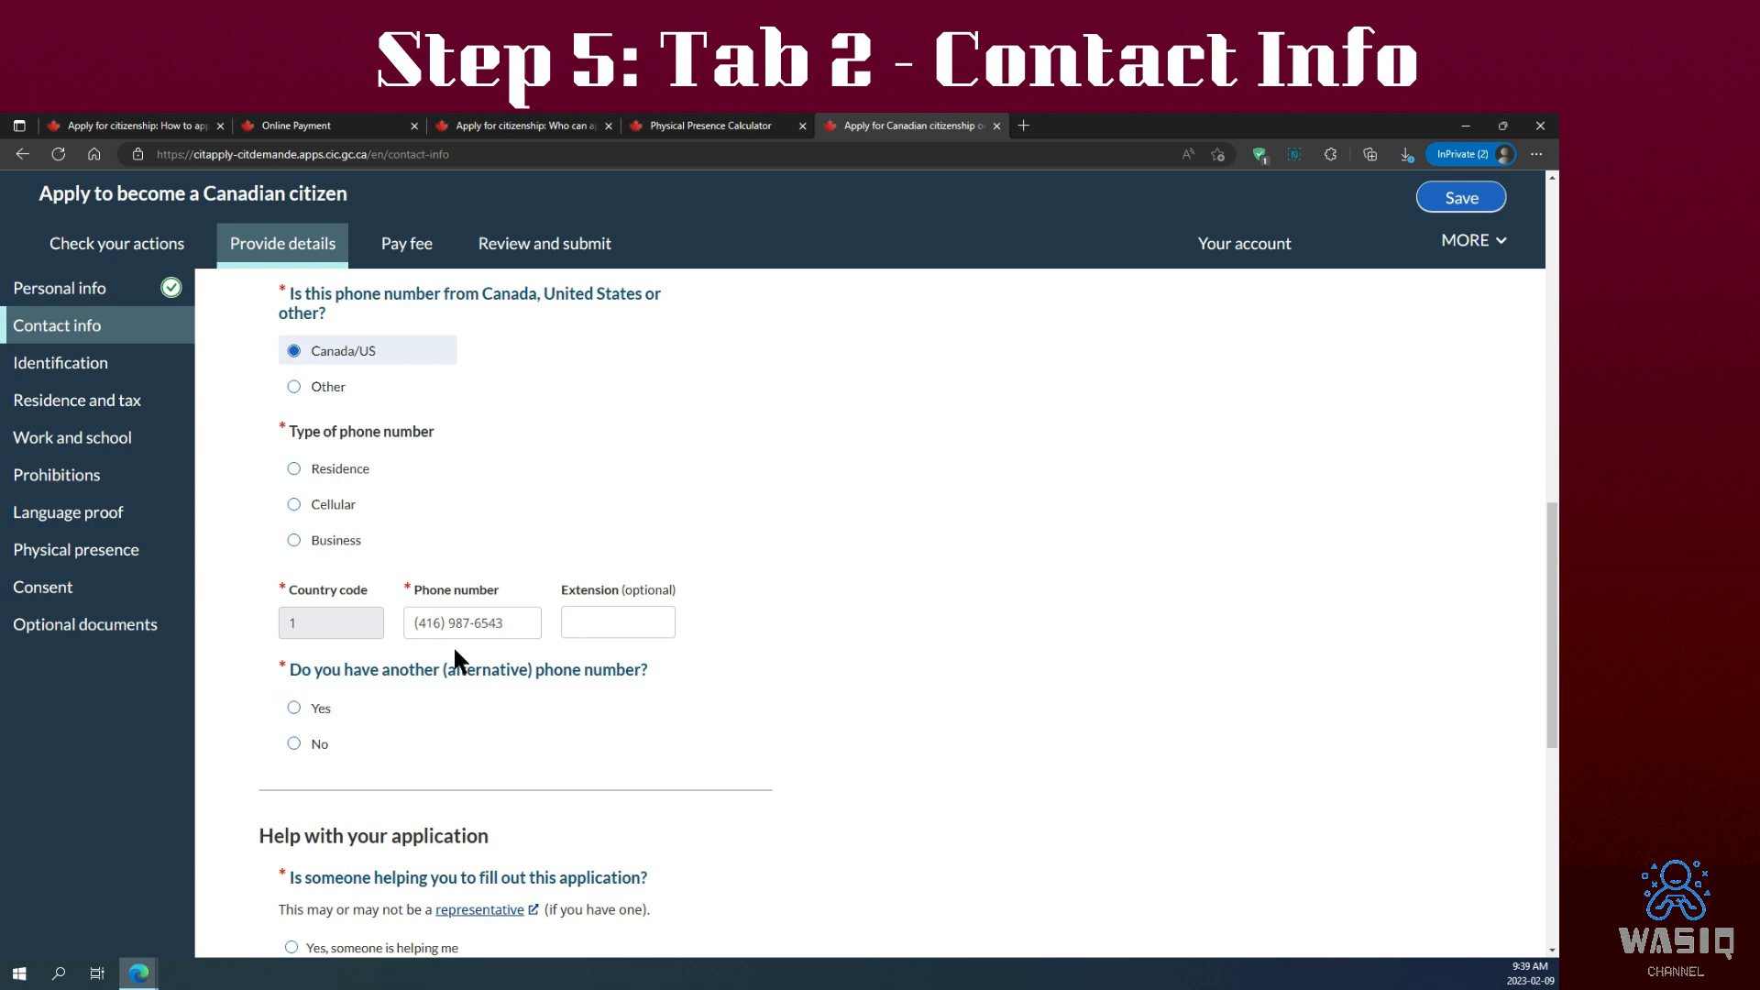
{"action": "left_click", "coordinate": [500, 624]}
{"action": "left_click_drag", "start_coordinate": [499, 626], "coordinate": [410, 626]}
{"action": "left_click", "coordinate": [475, 651]}
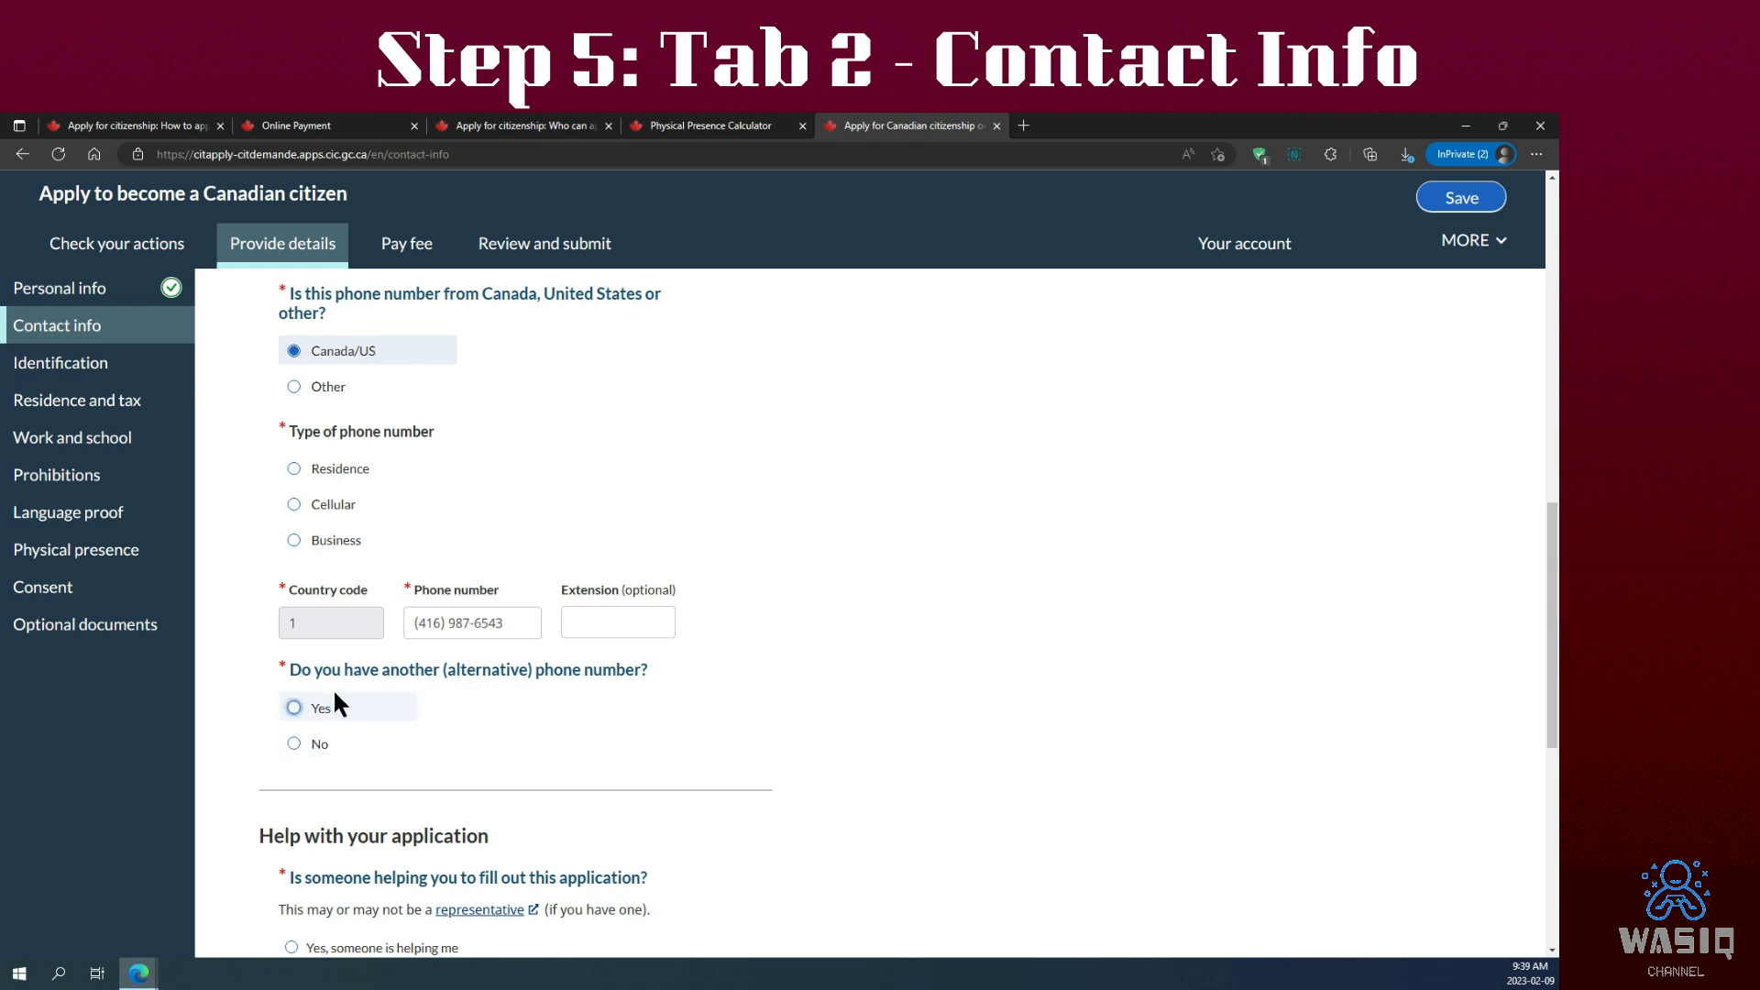
Answer No to an alternative phone number and to anyone helping with the form.
{"action": "left_click", "coordinate": [294, 743]}
{"action": "scroll", "coordinate": [1317, 614], "scroll_direction": "down", "scroll_amount": 3}
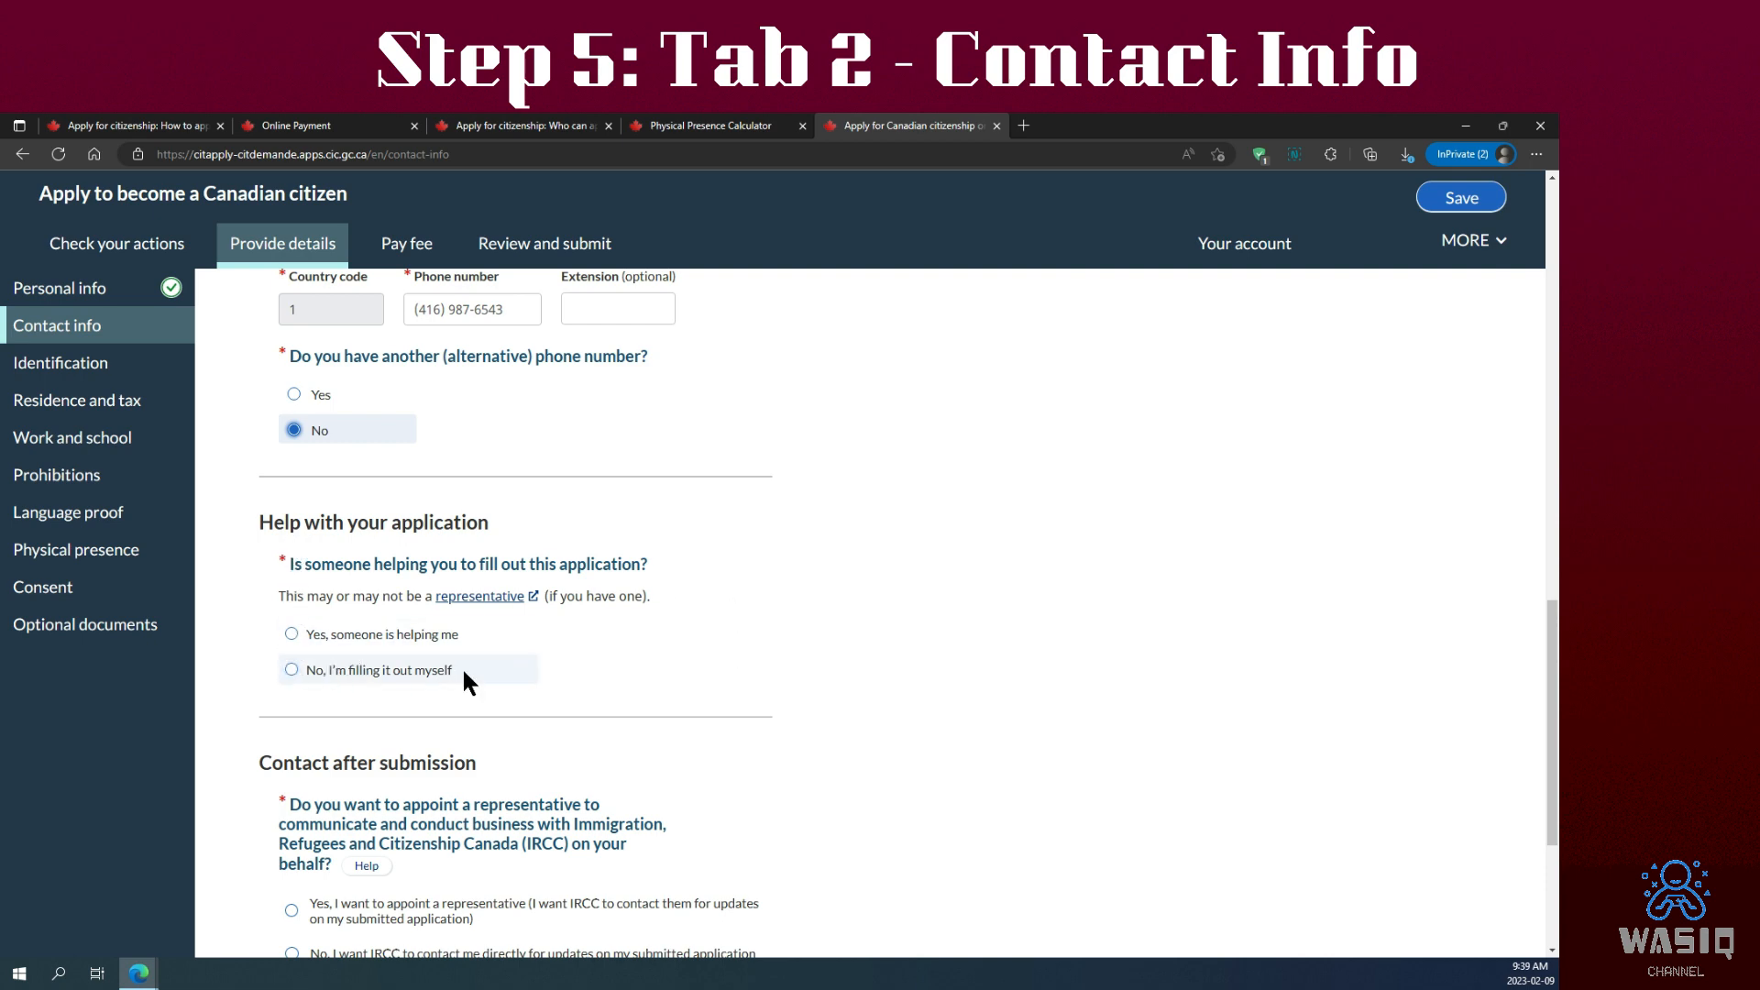
{"action": "left_click_drag", "start_coordinate": [462, 671], "coordinate": [303, 676]}
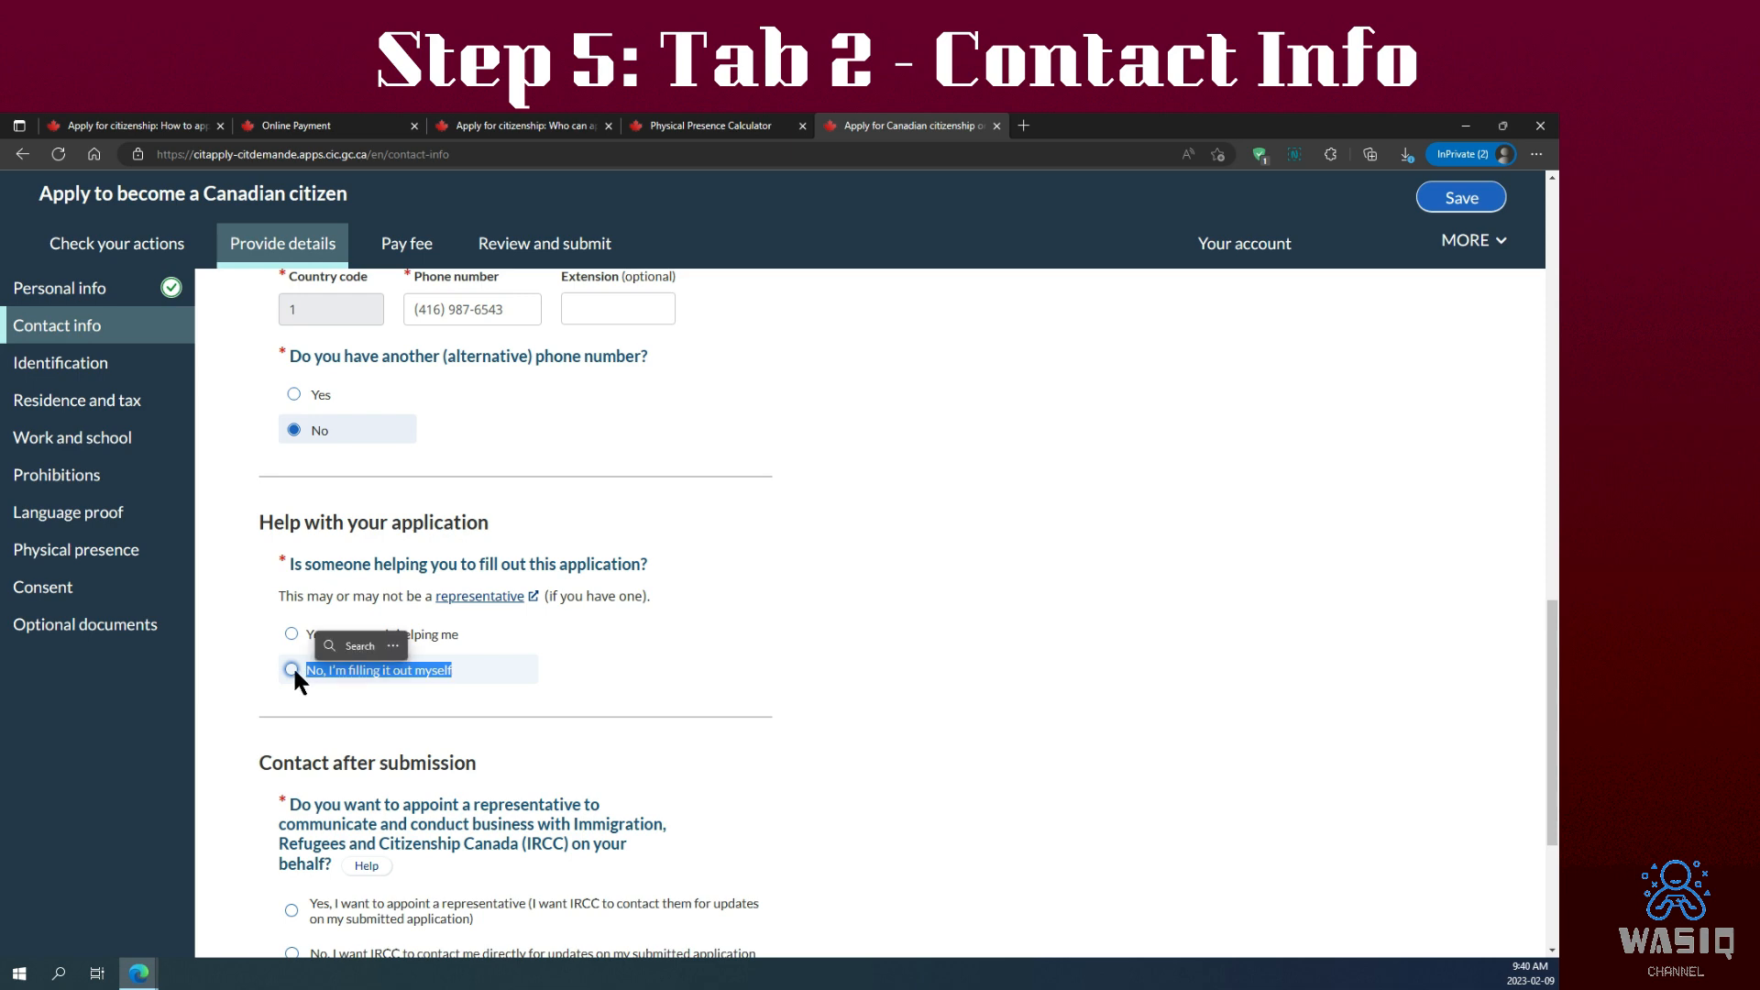
{"action": "left_click", "coordinate": [292, 668]}
{"action": "scroll", "coordinate": [1506, 633], "scroll_direction": "down", "scroll_amount": 3}
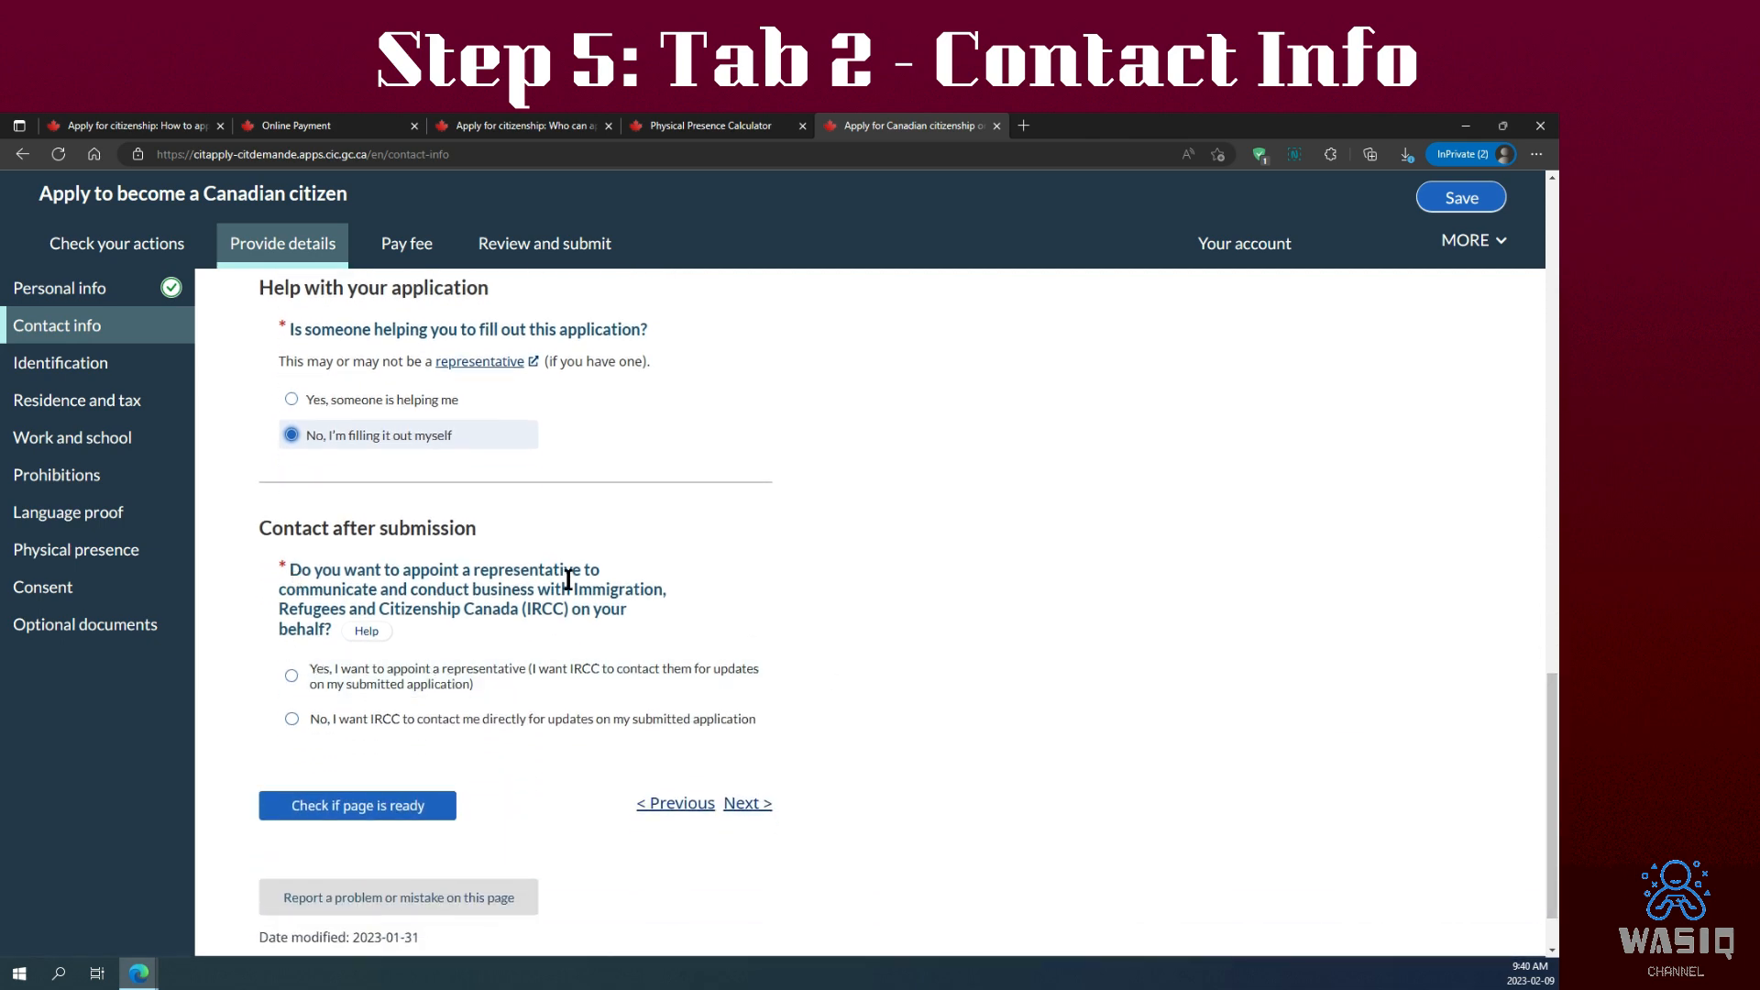
Have IRCC contact the applicant directly and set the phone type to Residence.
{"action": "left_click", "coordinate": [342, 725]}
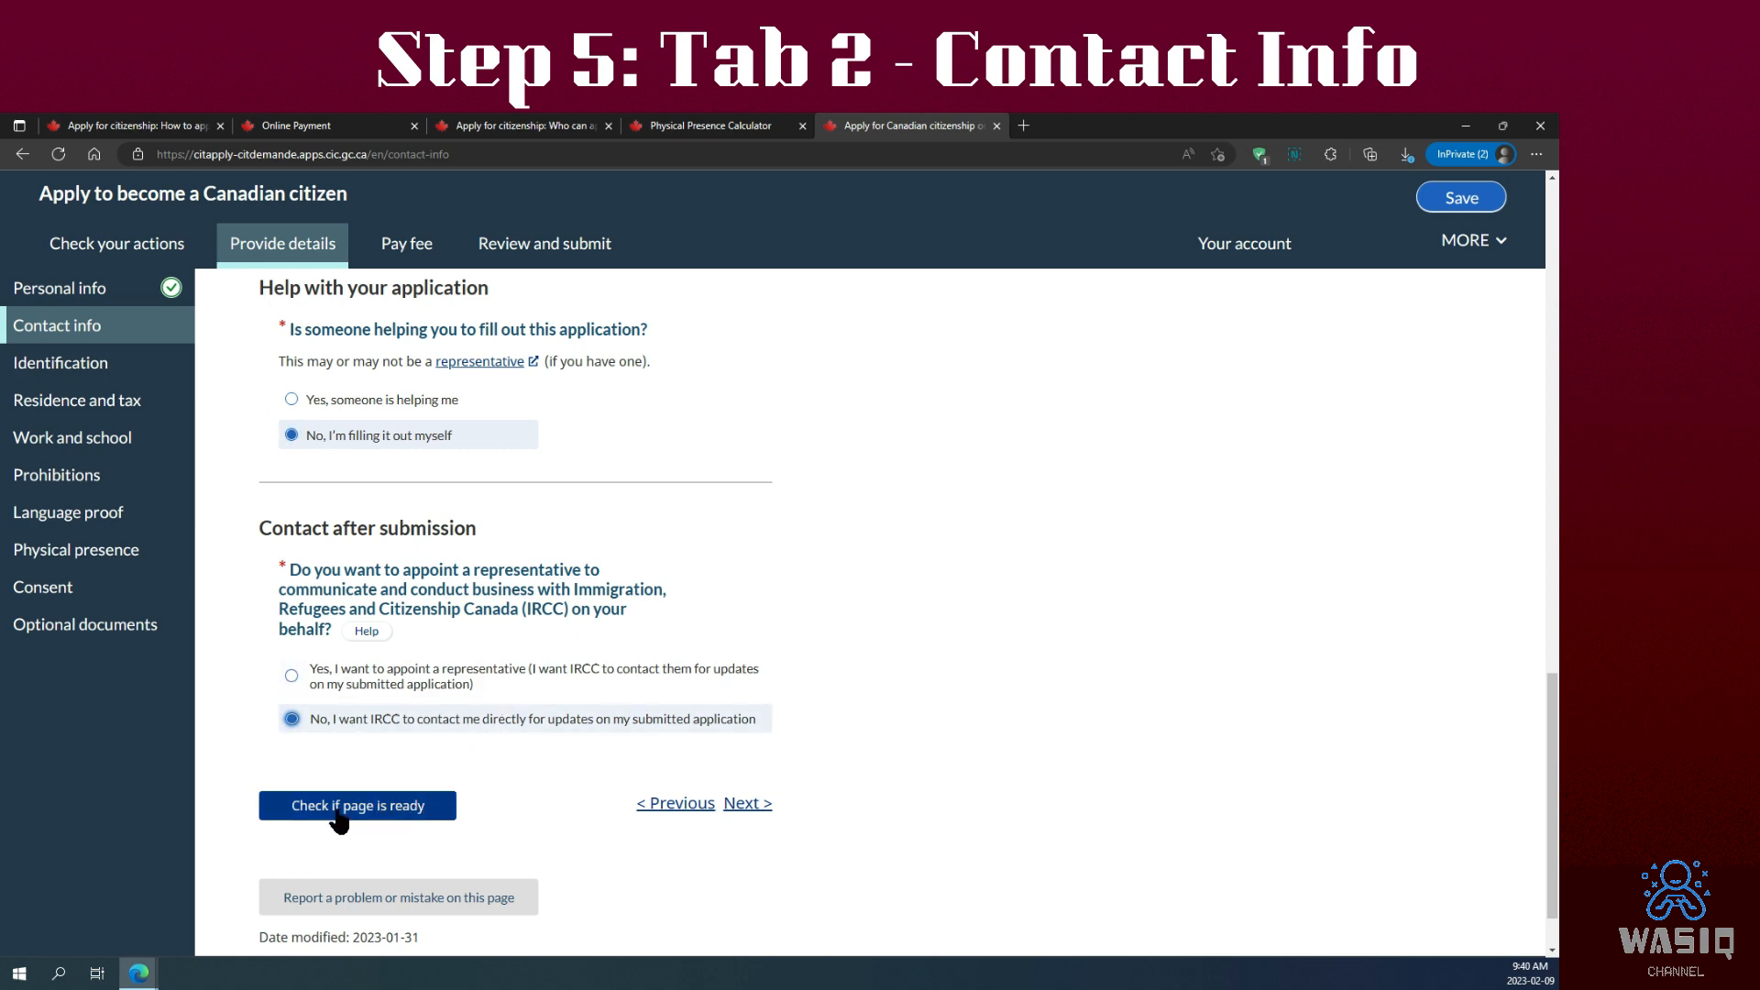
{"action": "scroll", "coordinate": [339, 821], "scroll_direction": "up", "scroll_amount": 2}
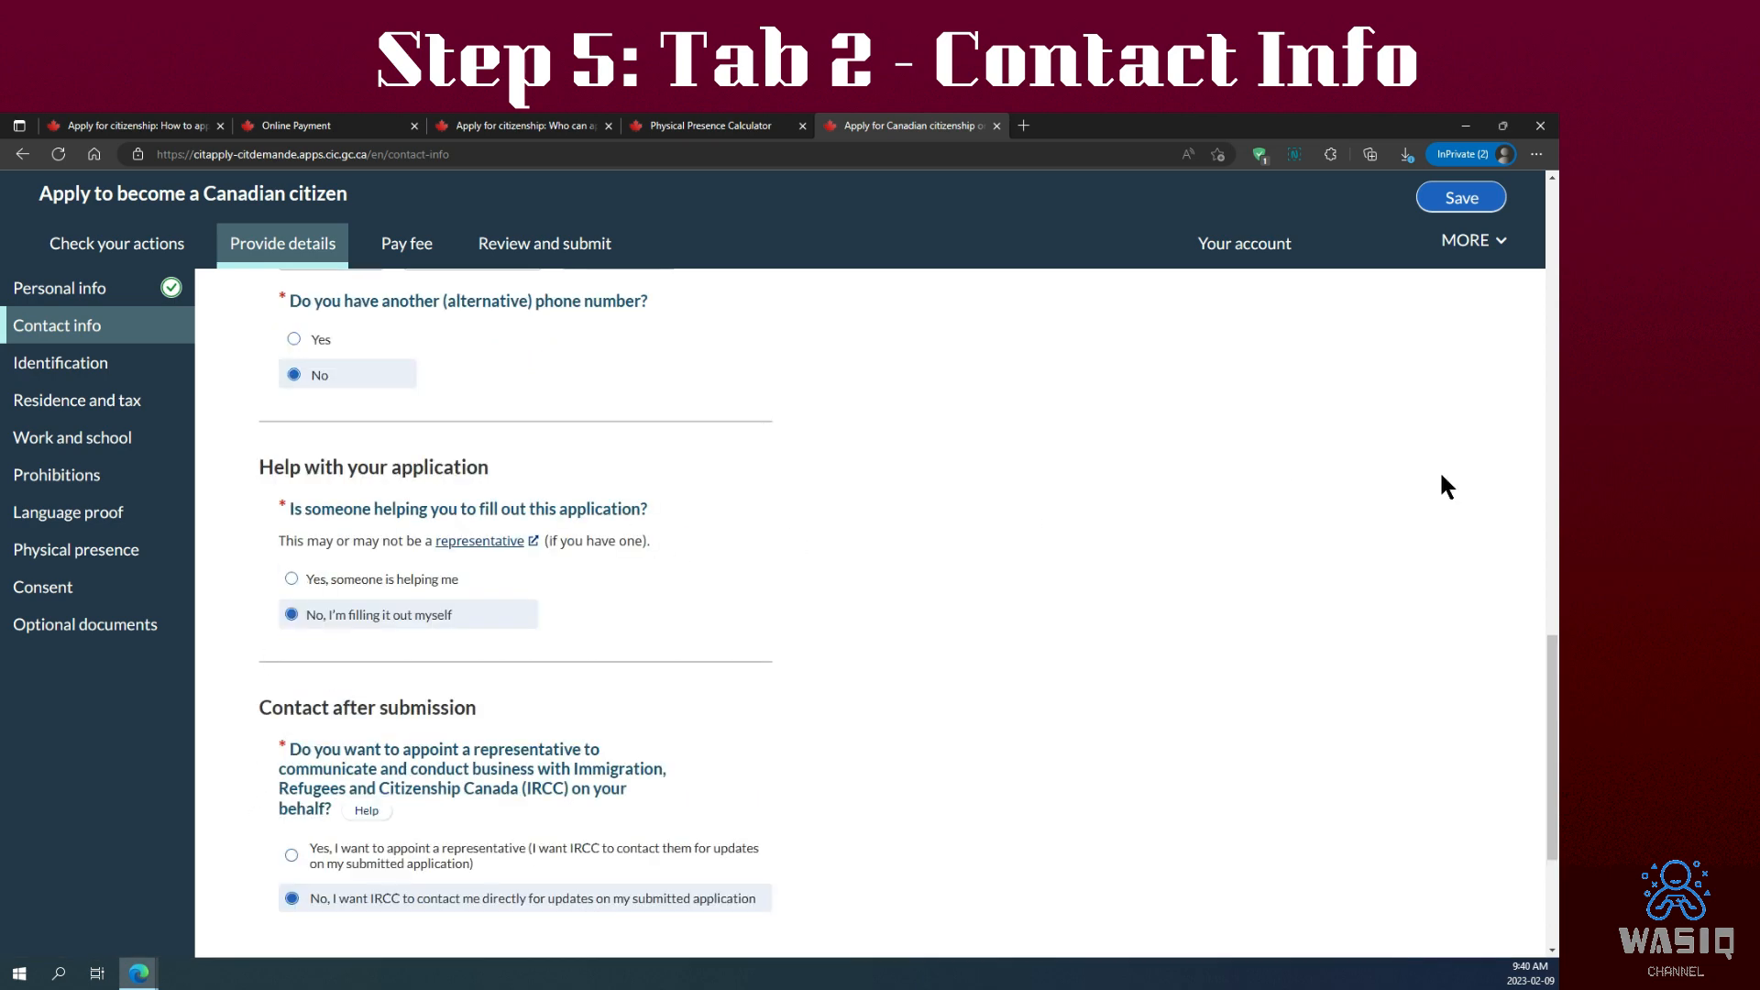
{"action": "left_click_drag", "start_coordinate": [1551, 682], "coordinate": [1526, 539]}
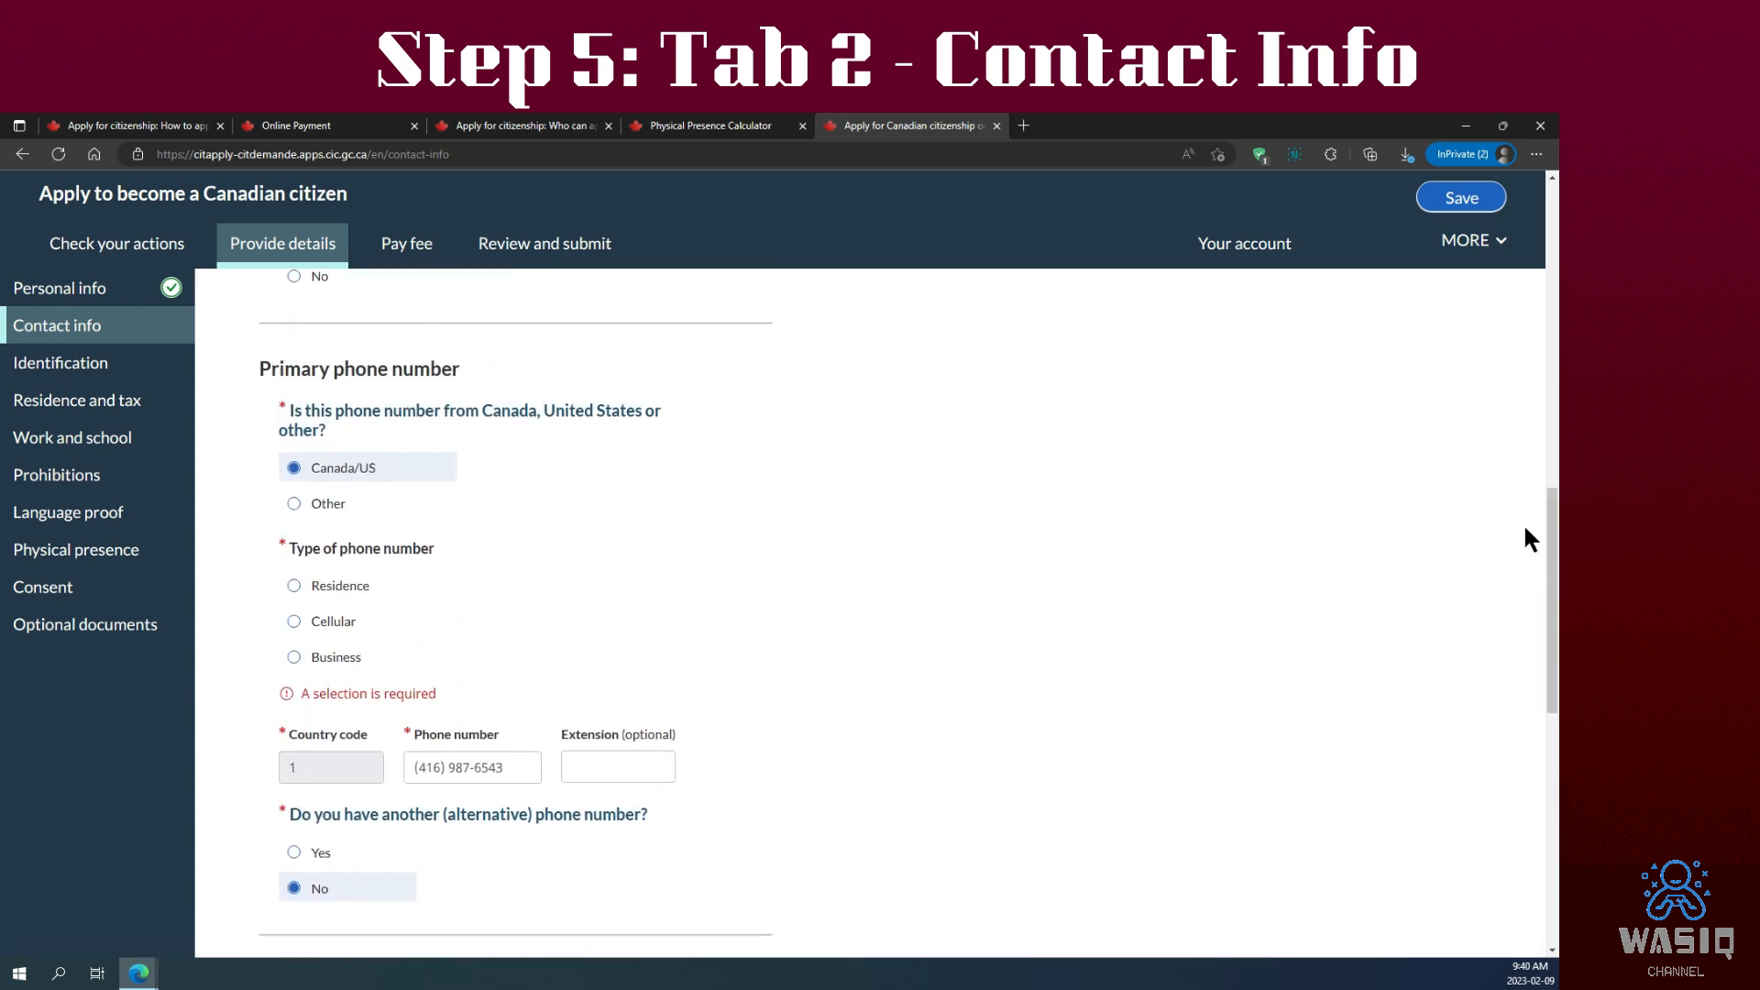
{"action": "left_click", "coordinate": [339, 587]}
{"action": "scroll", "coordinate": [337, 578], "scroll_direction": "down", "scroll_amount": 2}
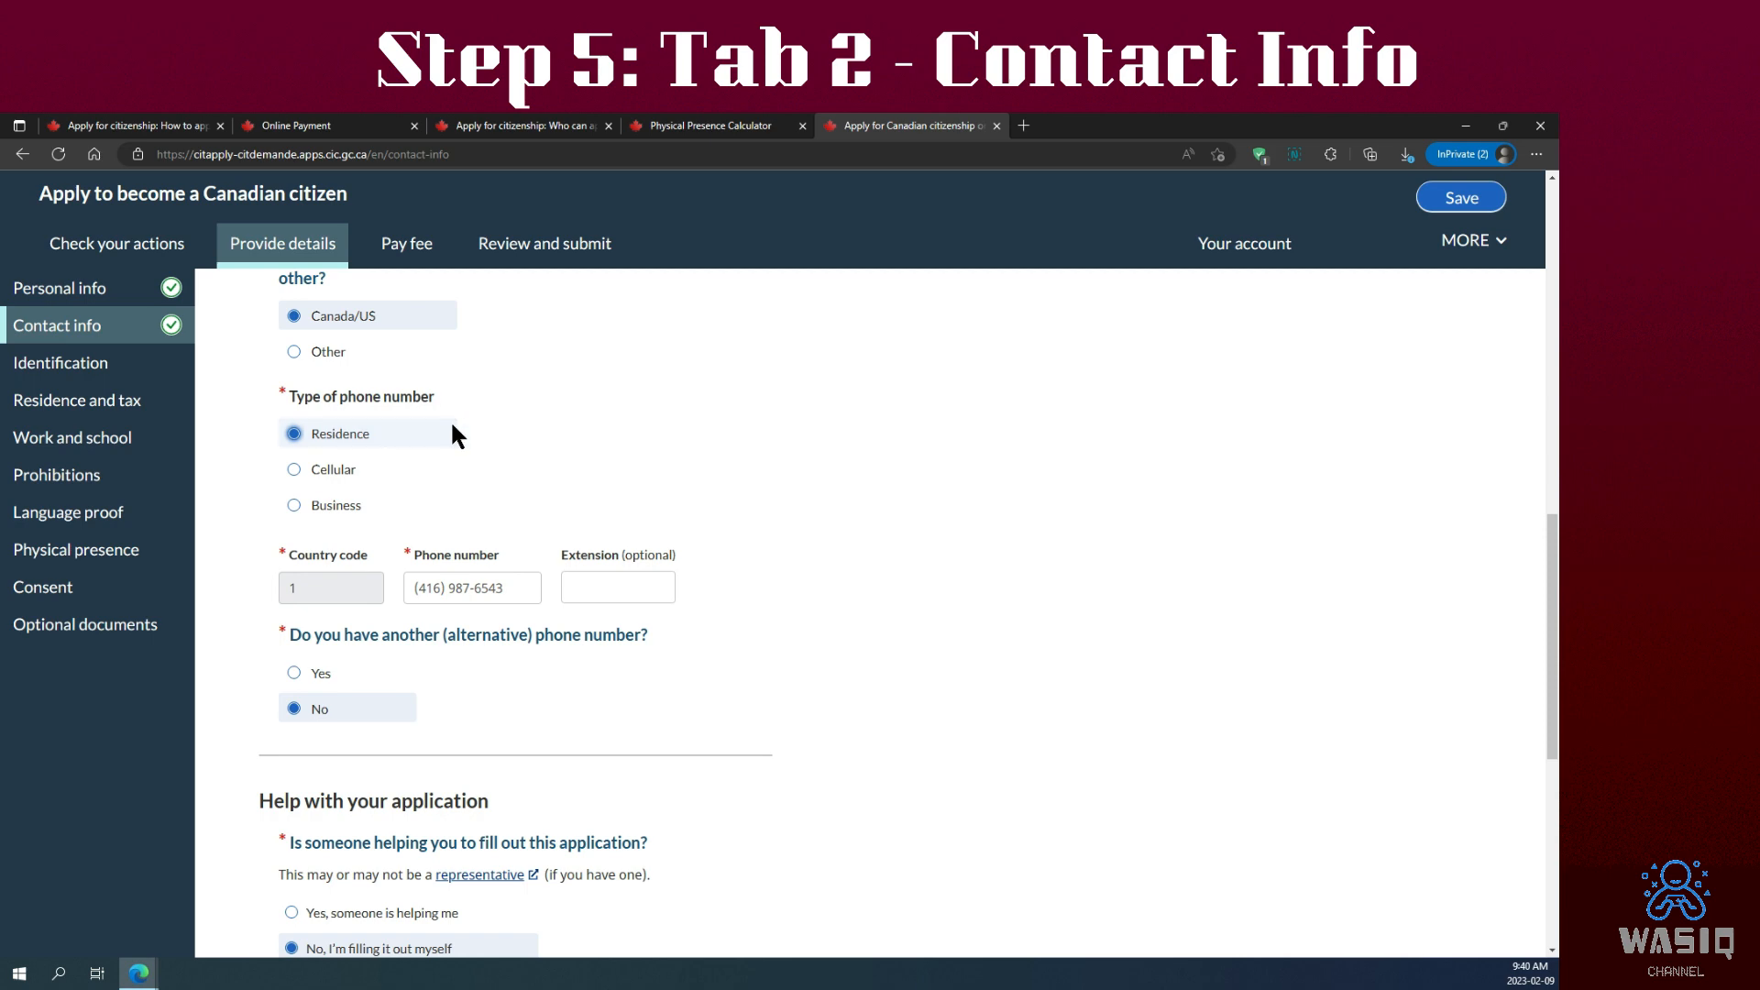
{"action": "scroll", "coordinate": [590, 687], "scroll_direction": "down", "scroll_amount": 7}
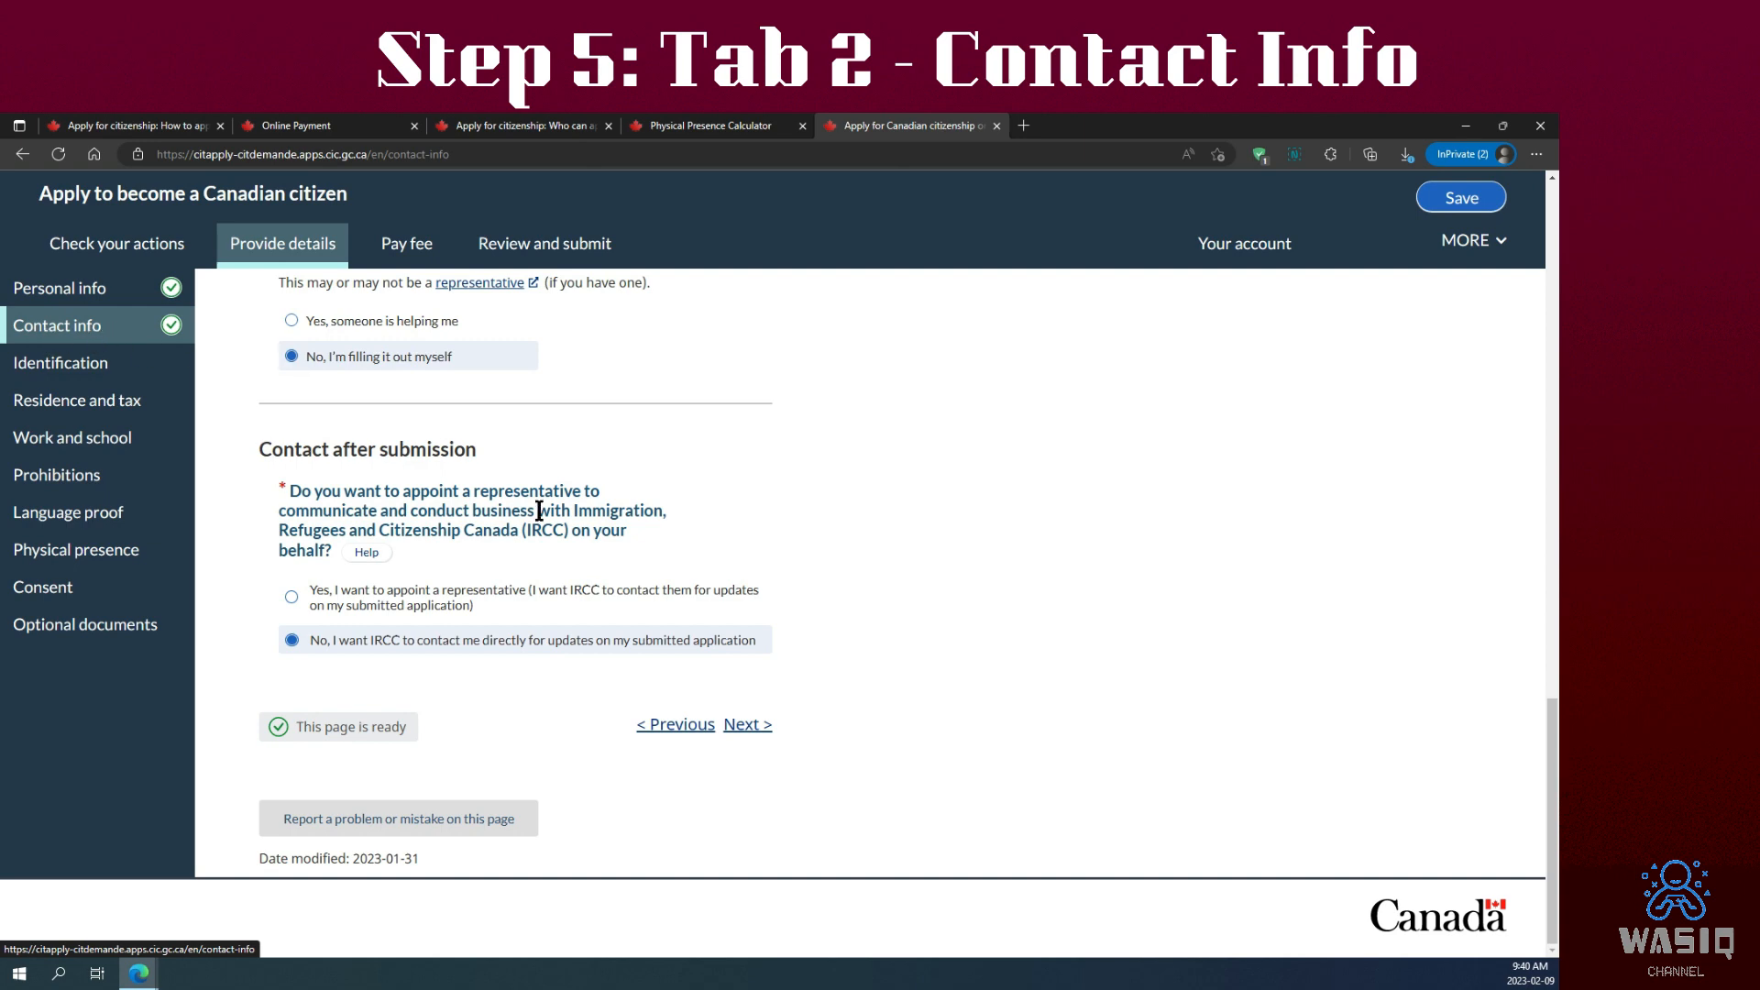
{"action": "left_click_drag", "start_coordinate": [1553, 734], "coordinate": [1496, 750]}
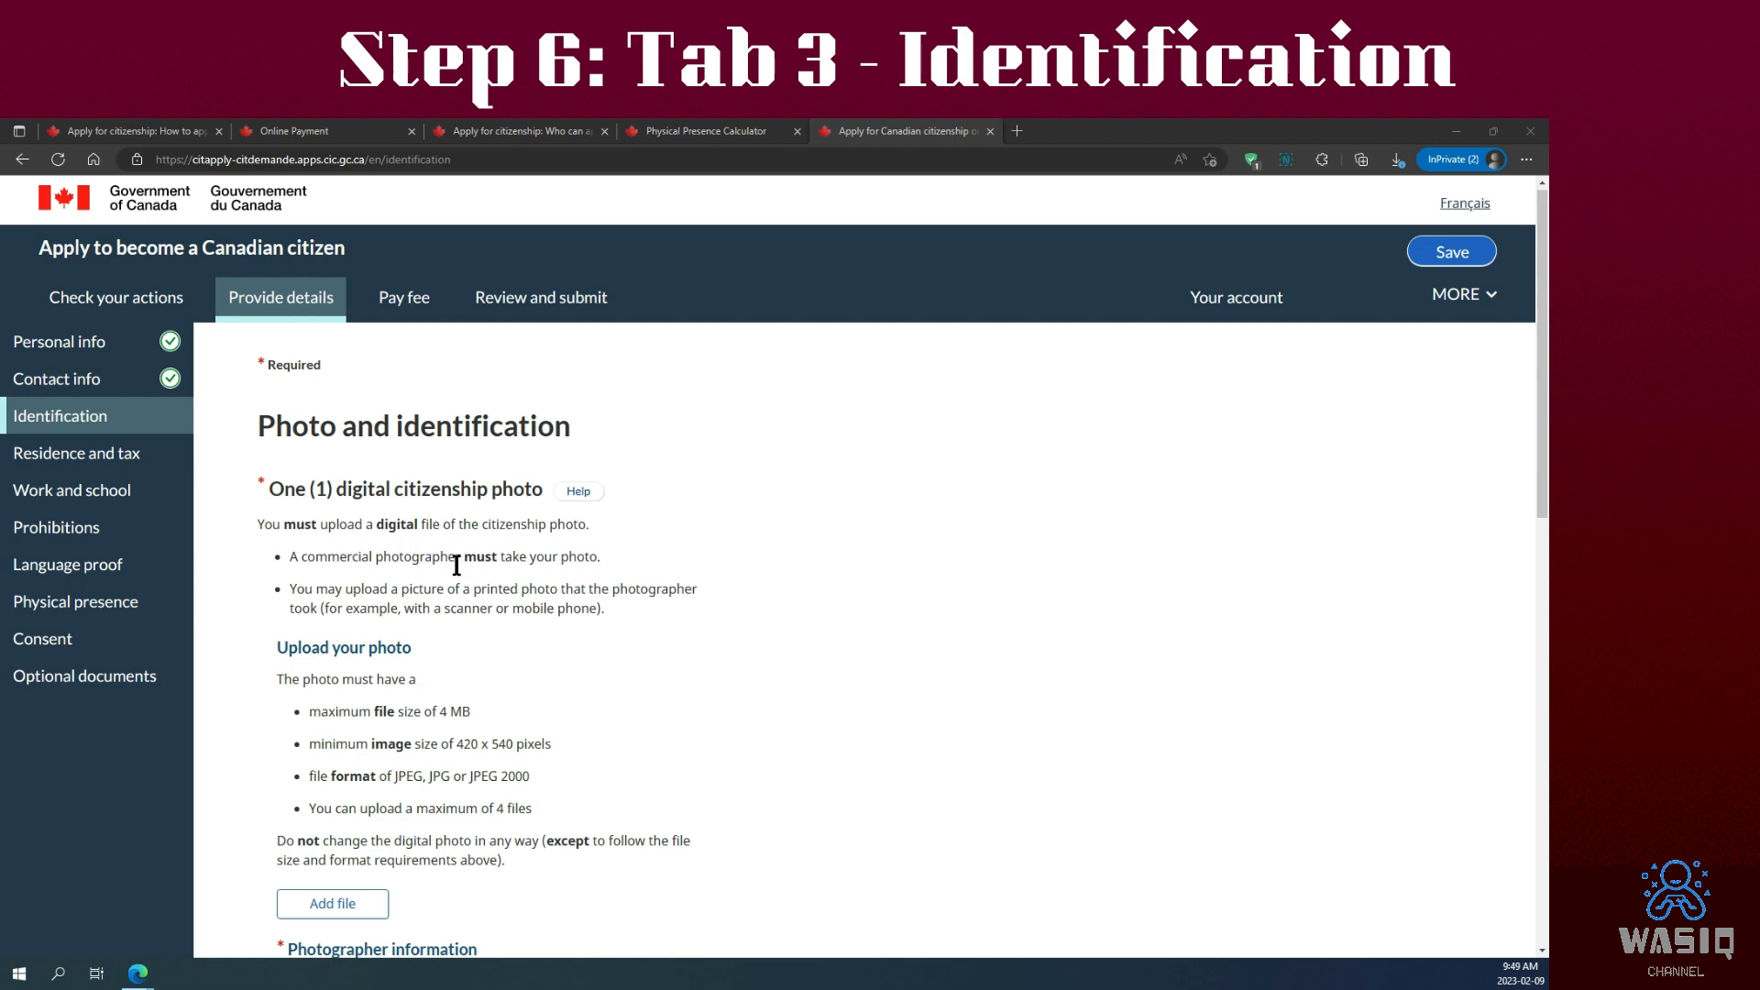
Review the photo rules (4 MB limit, 420 x 540 minimum, JPEG) and start the photo upload.
{"action": "left_click_drag", "start_coordinate": [461, 558], "coordinate": [305, 561]}
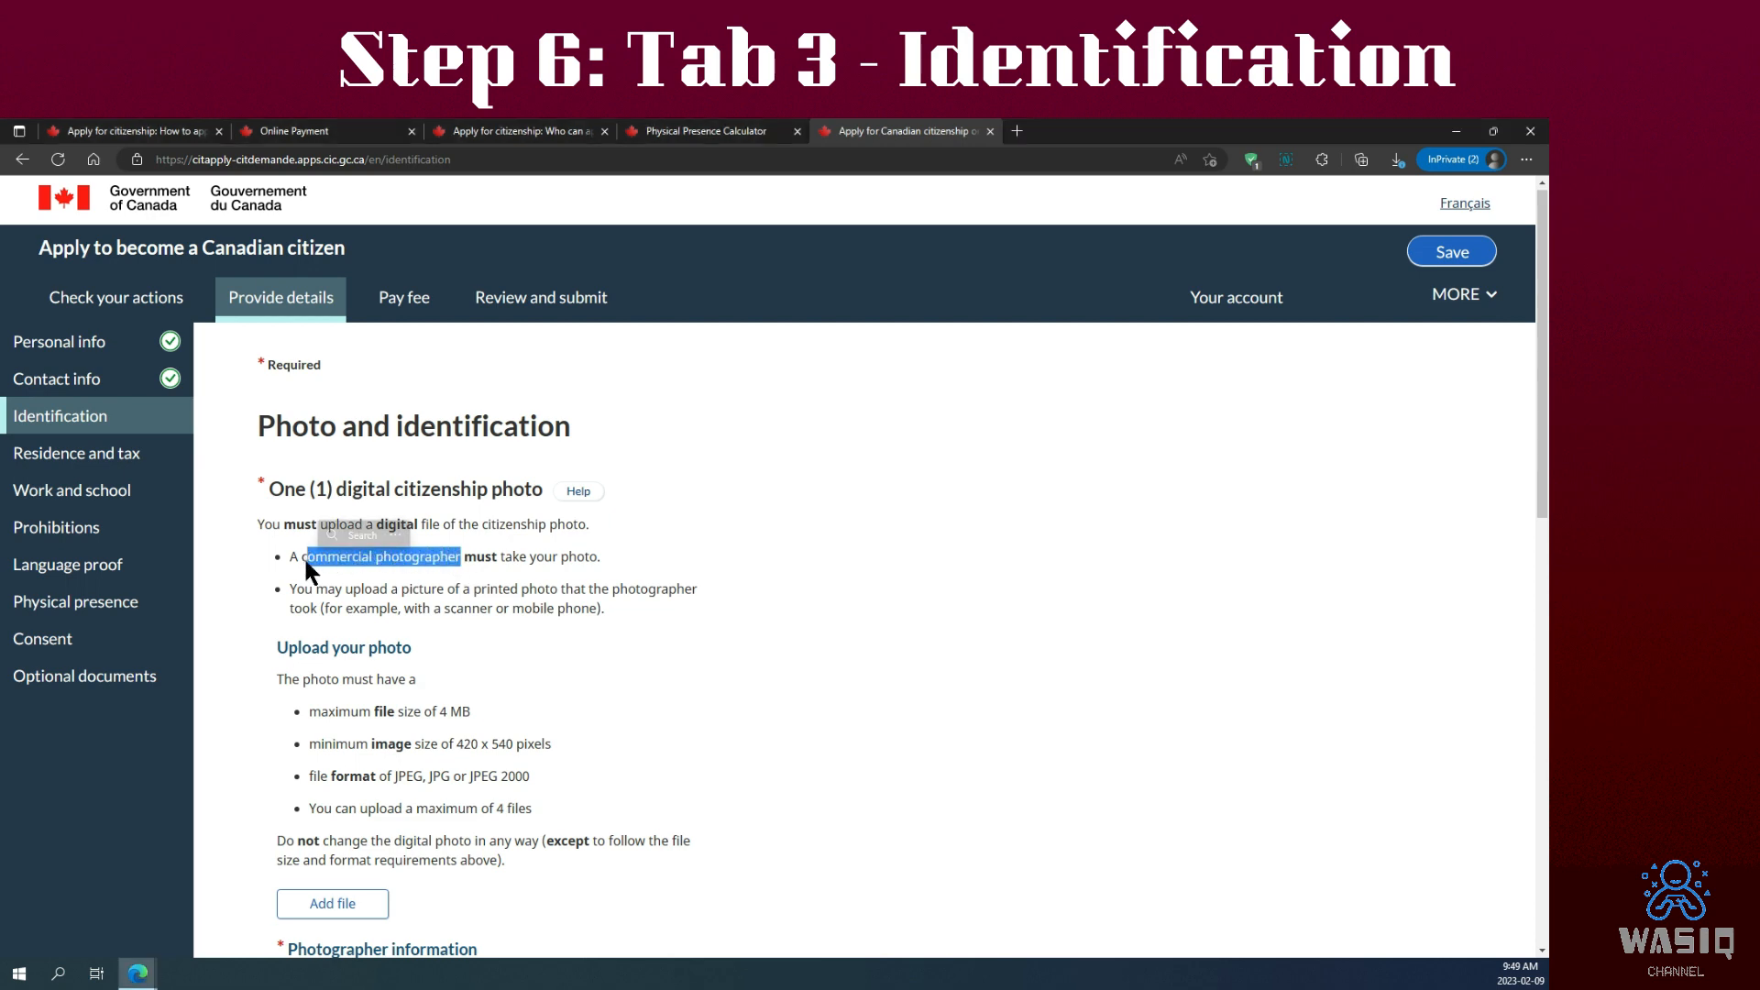
{"action": "left_click", "coordinate": [414, 613]}
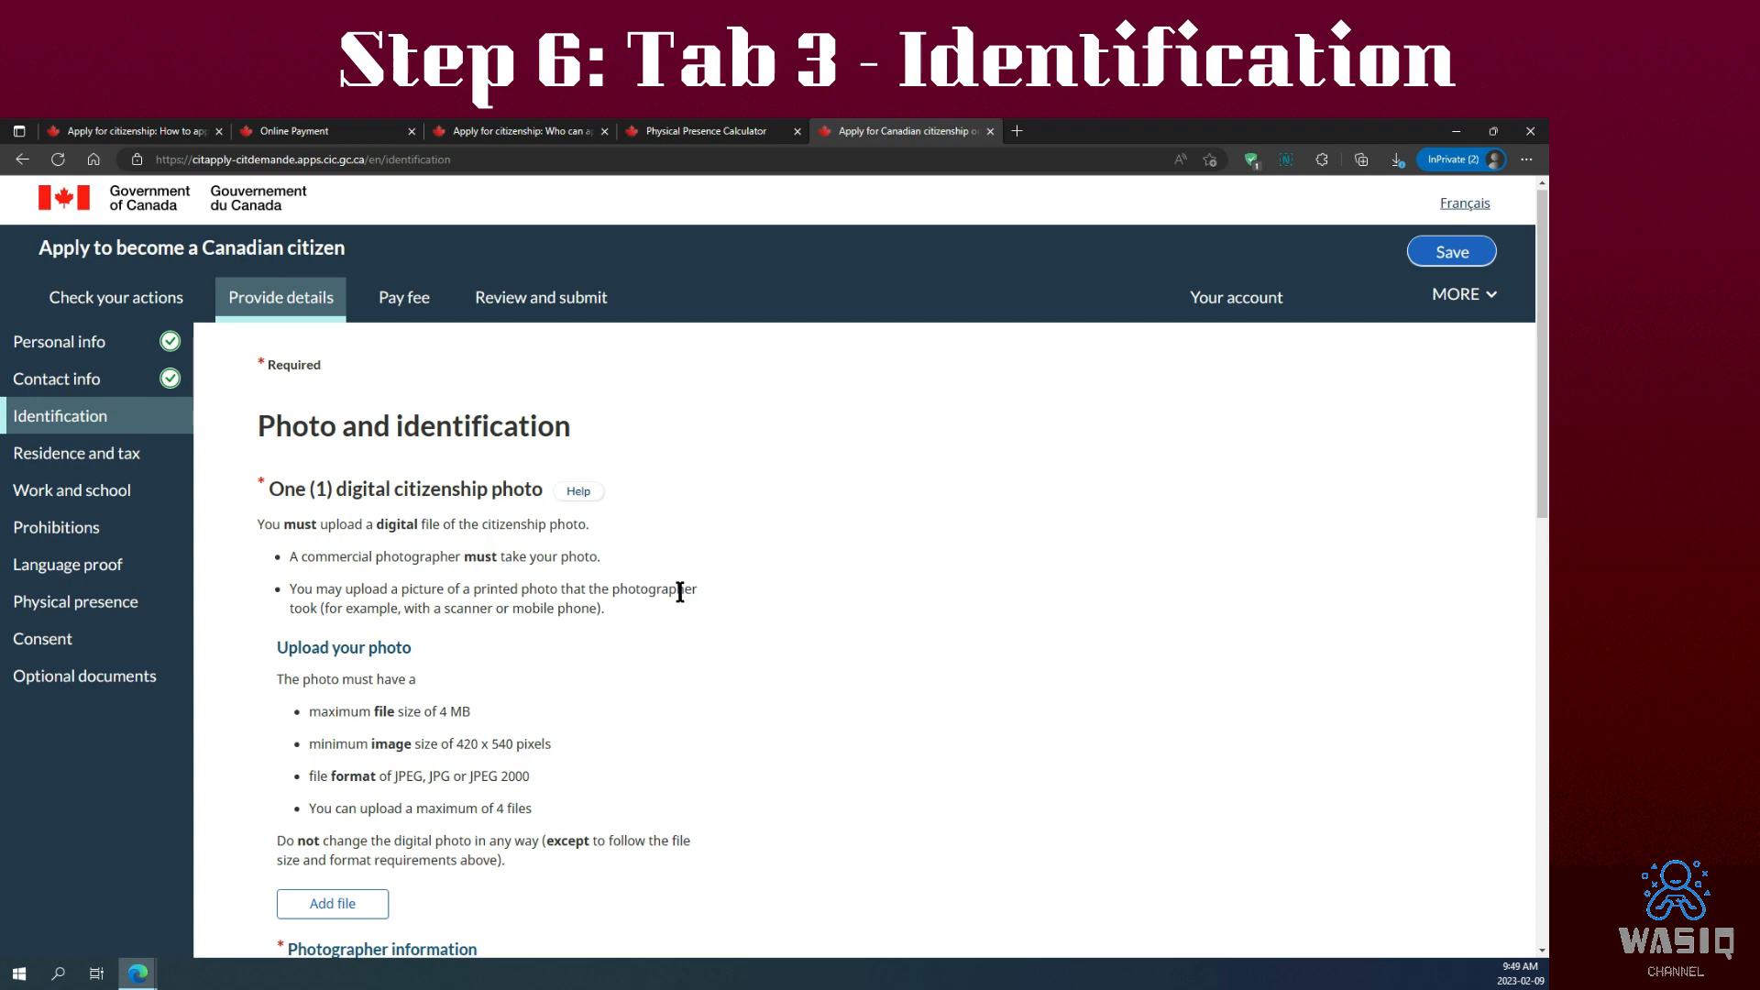
{"action": "scroll", "coordinate": [679, 591], "scroll_direction": "down", "scroll_amount": 2}
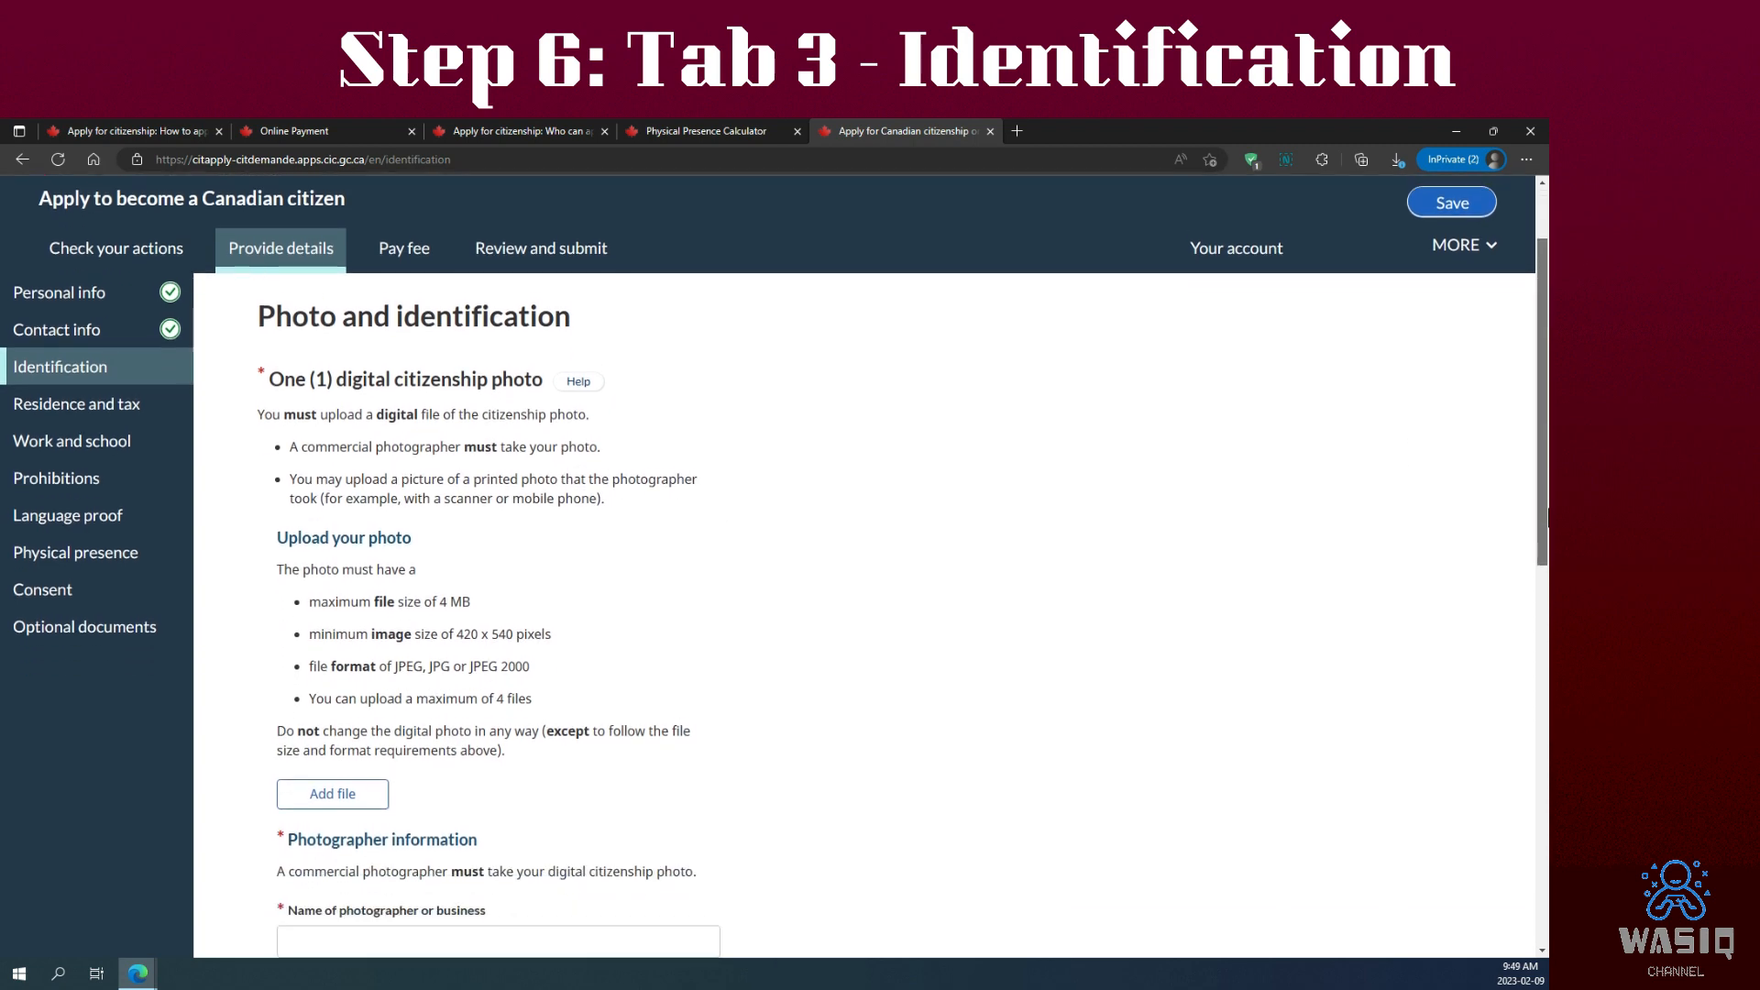
{"action": "left_click_drag", "start_coordinate": [474, 564], "coordinate": [419, 564]}
{"action": "left_click", "coordinate": [577, 605]}
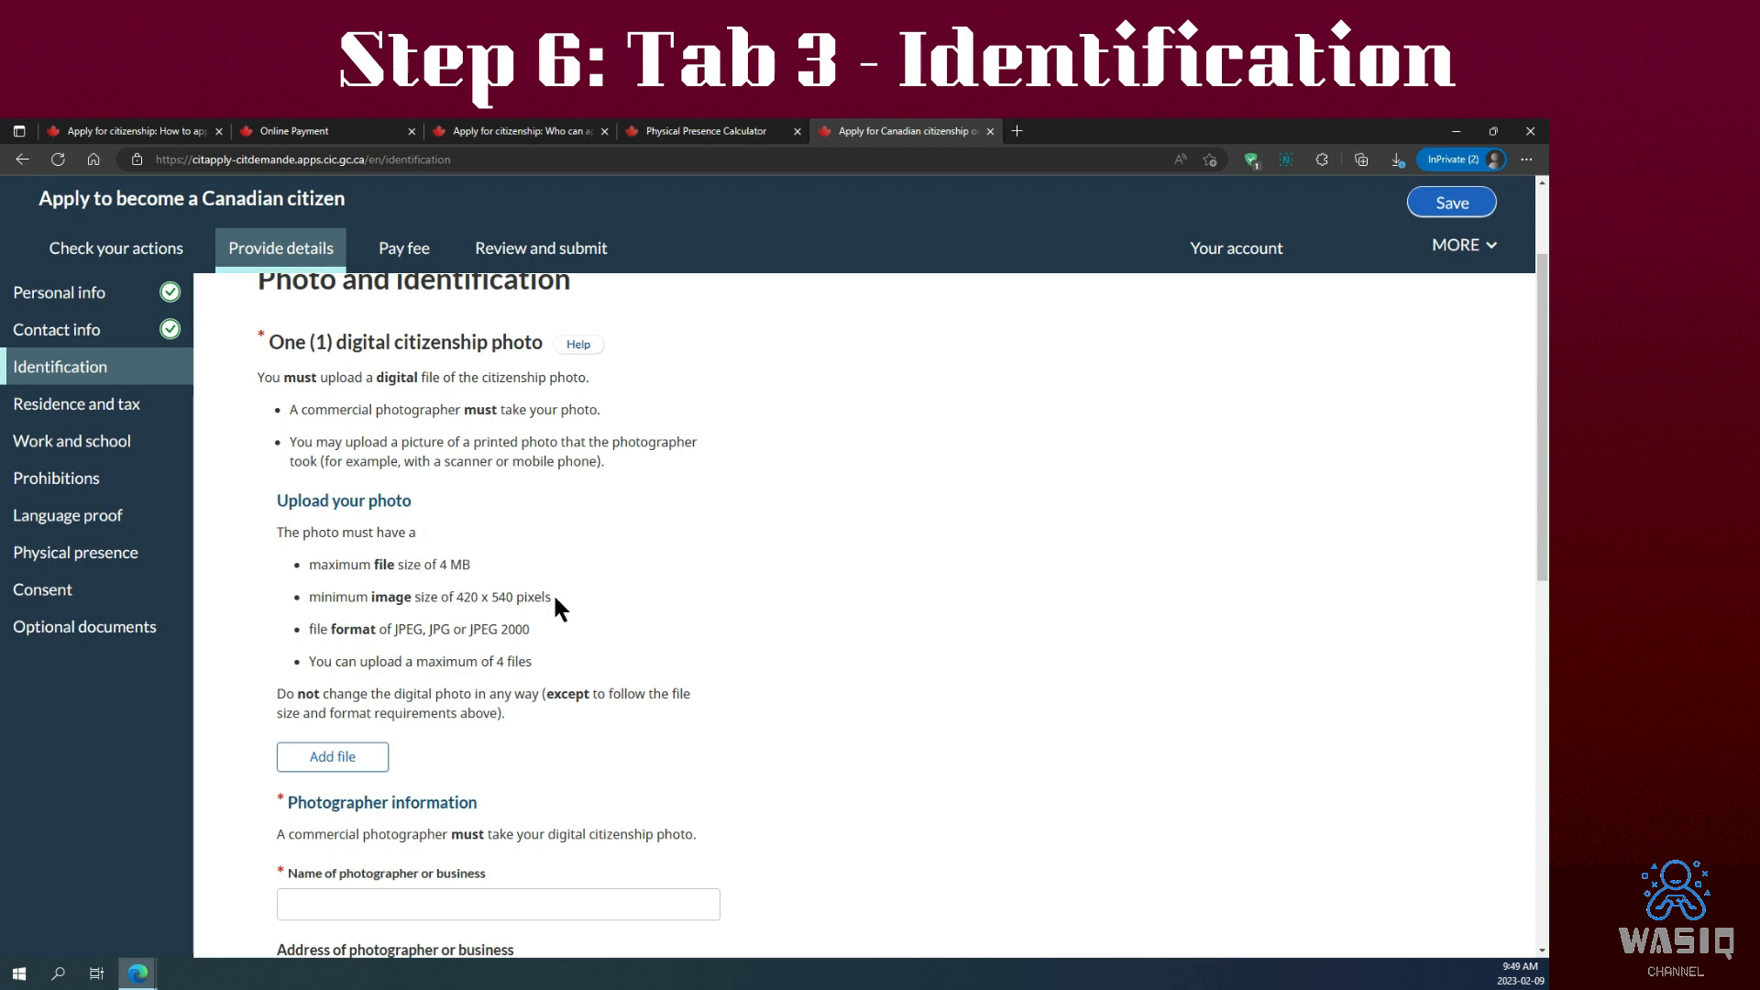
{"action": "left_click_drag", "start_coordinate": [454, 598], "coordinate": [512, 596]}
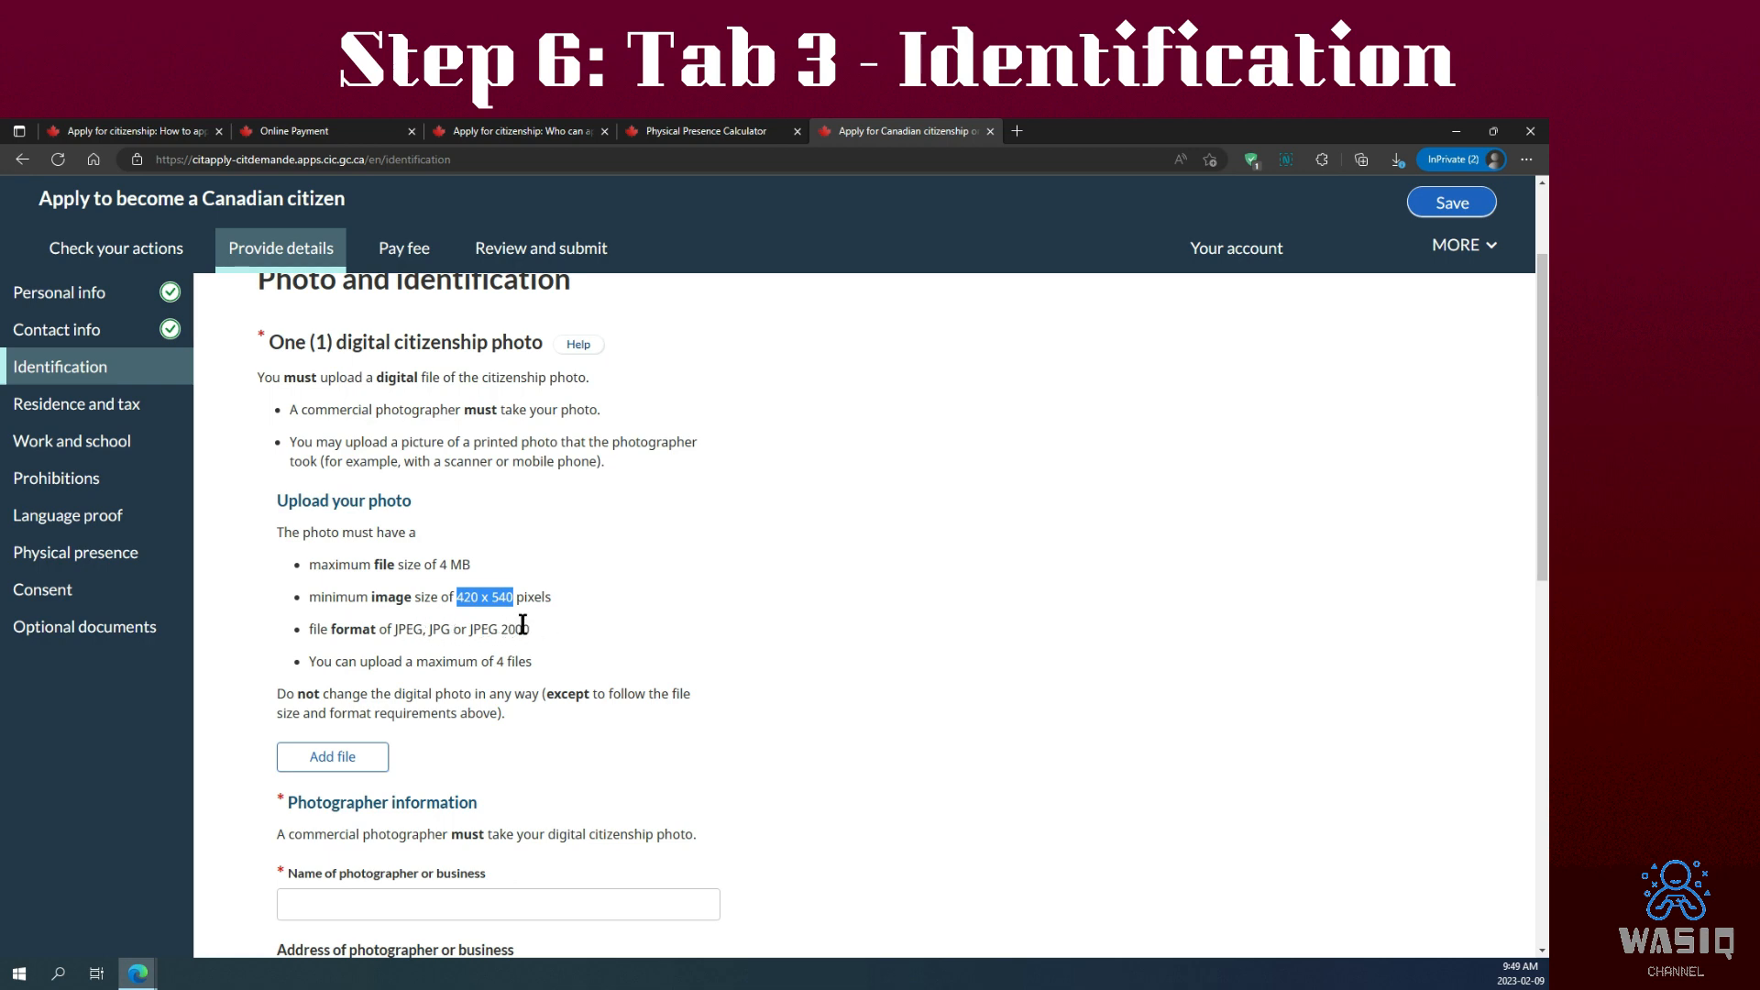
{"action": "left_click_drag", "start_coordinate": [531, 629], "coordinate": [397, 629]}
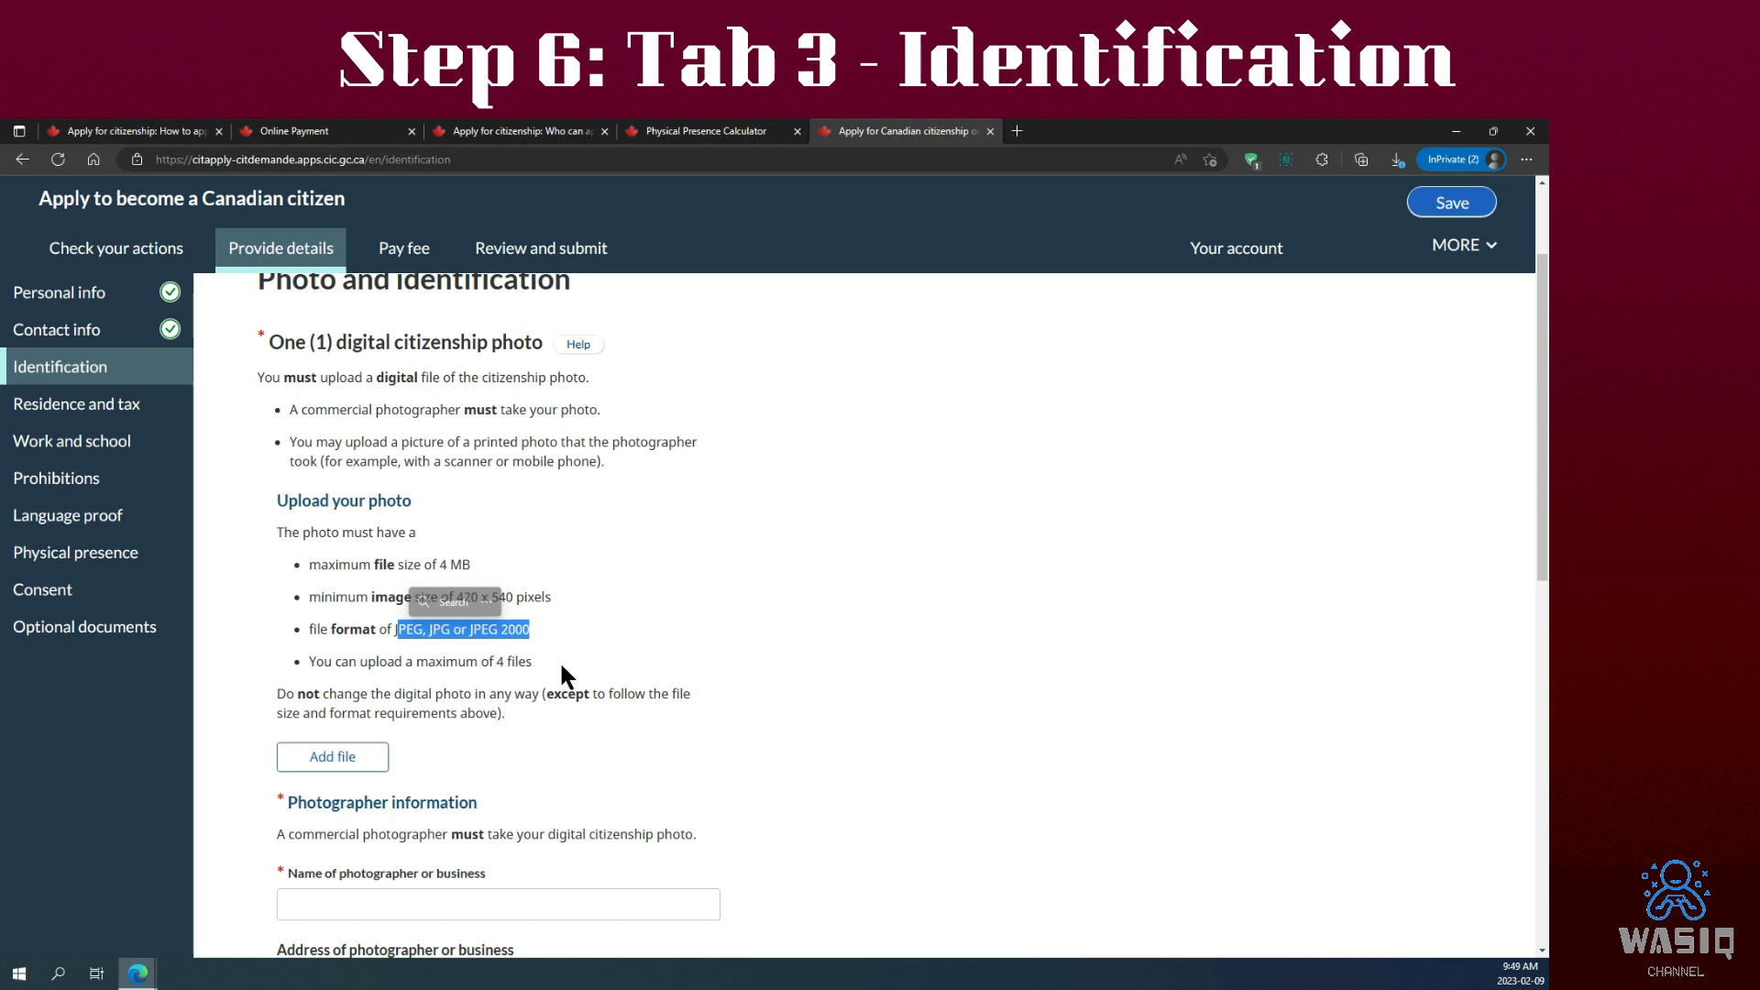
{"action": "left_click", "coordinate": [359, 752]}
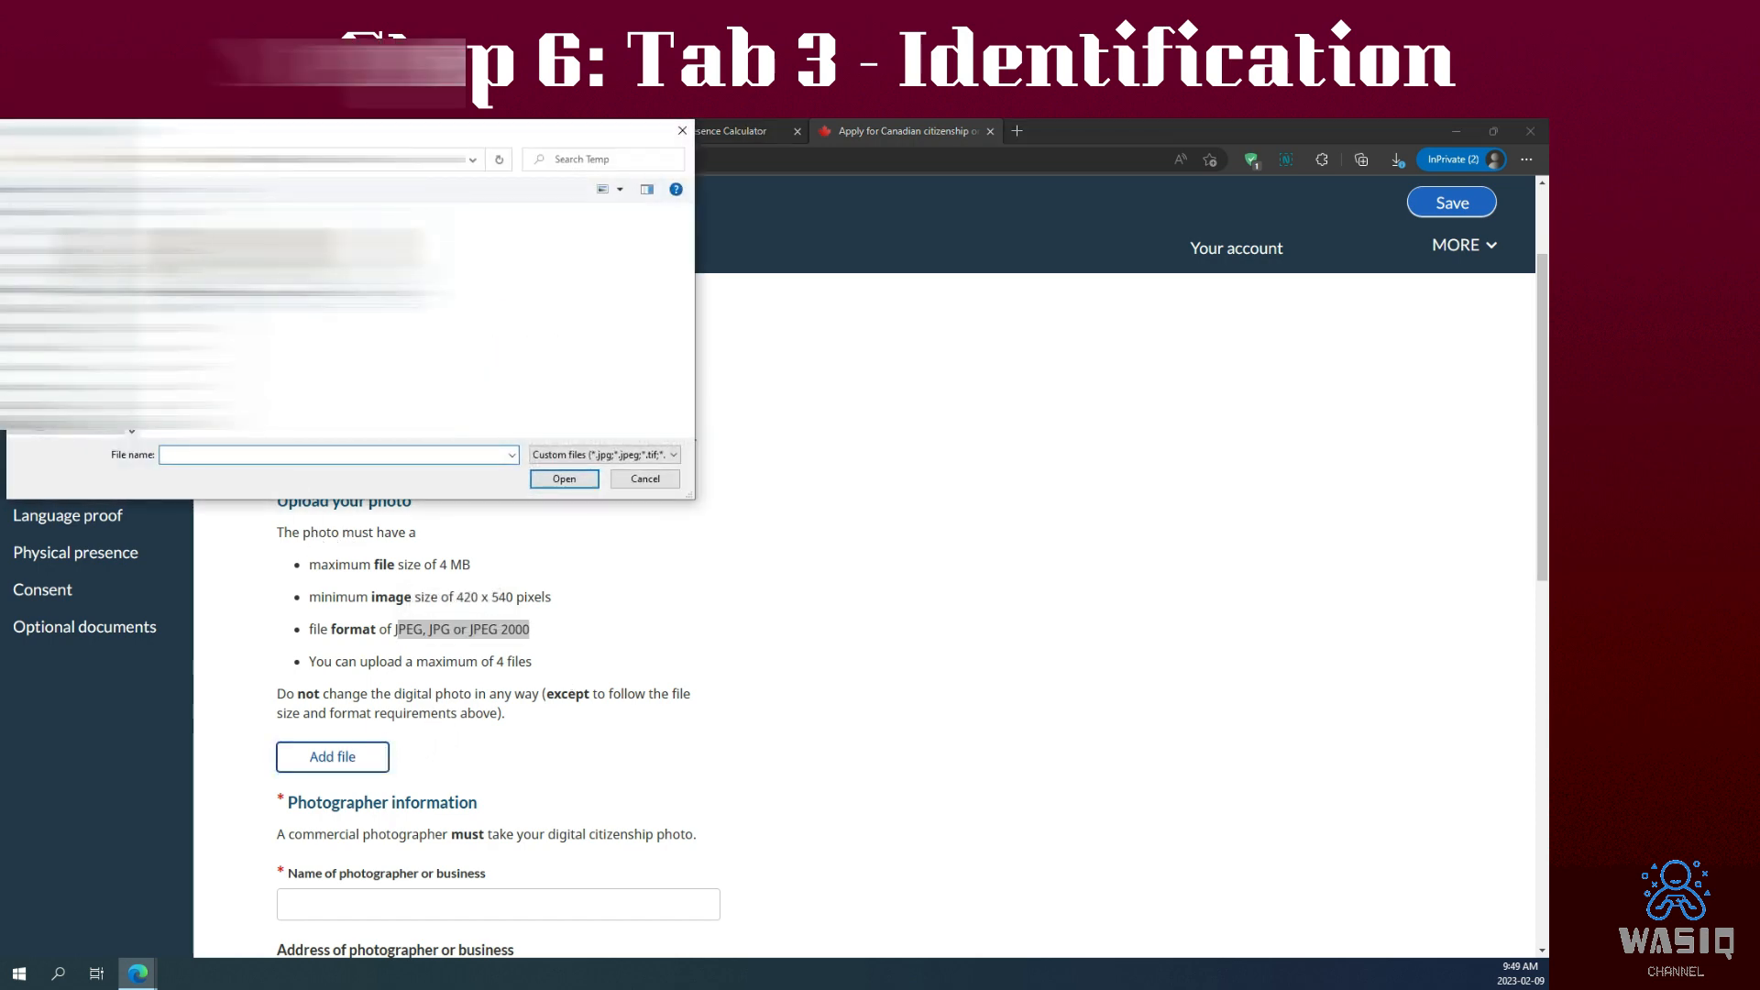
Upload acceptable2-eng2.jpg as the photo and consult the Permanent resident photos guide in a new tab.
{"action": "double_click", "coordinate": [280, 279]}
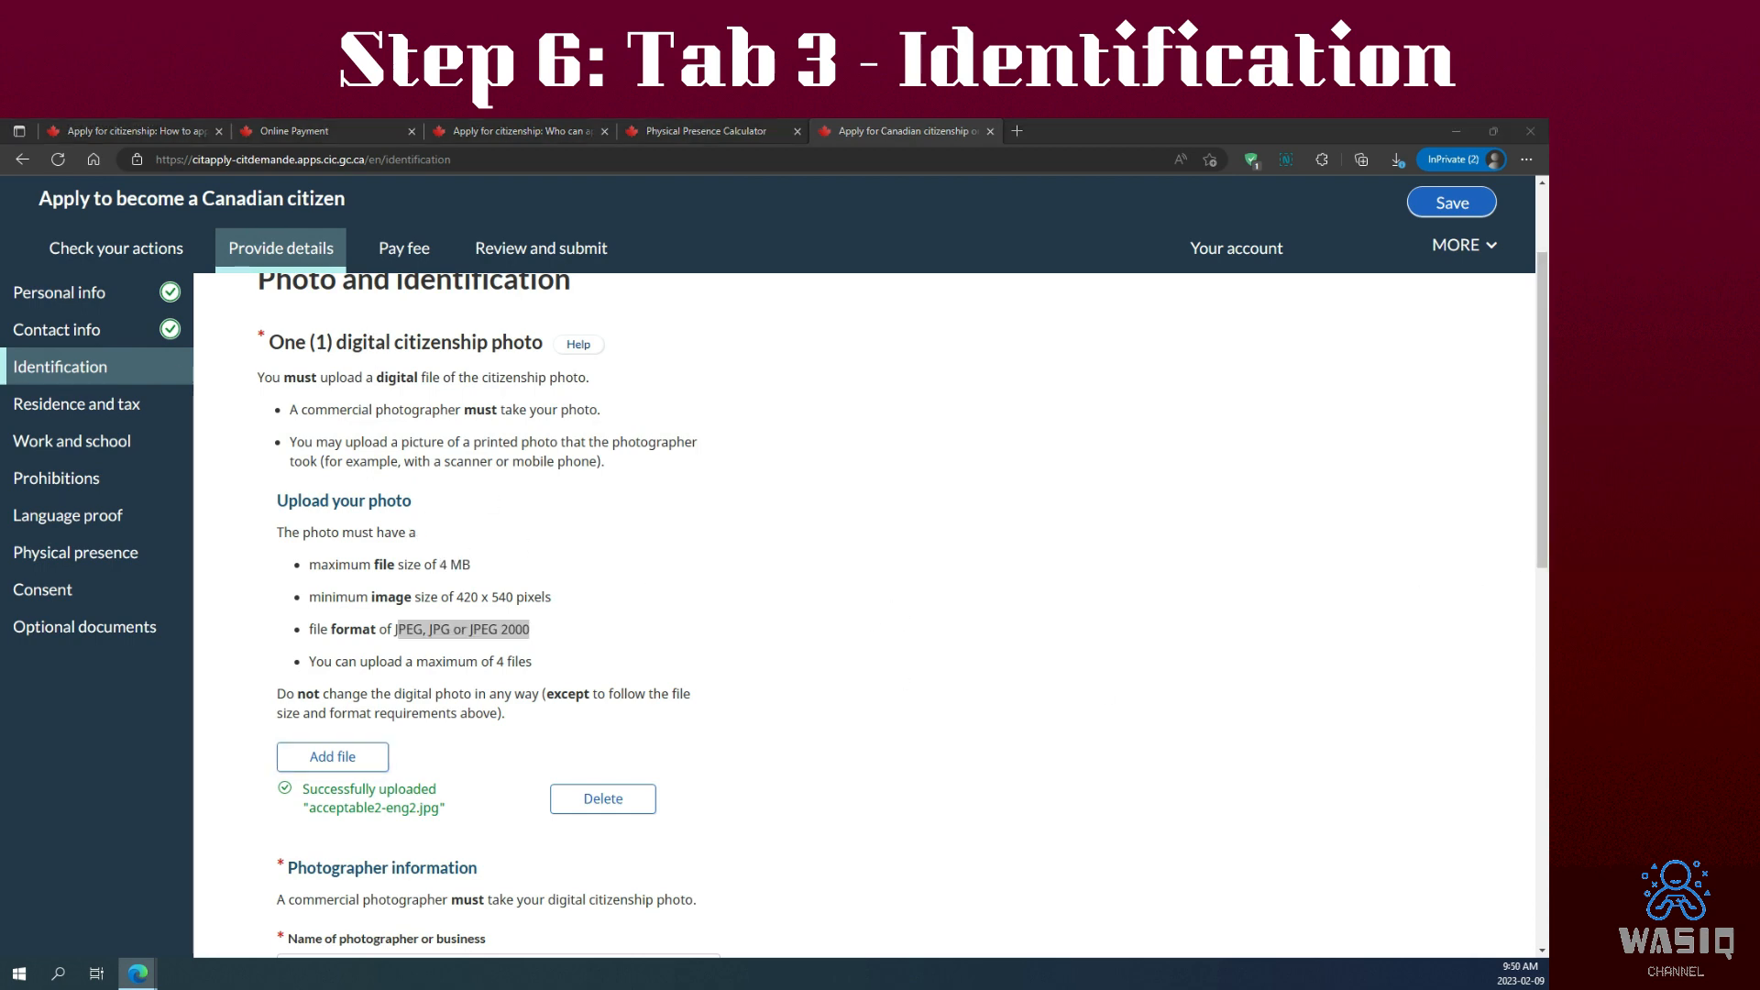
{"action": "left_click", "coordinate": [1017, 130]}
{"action": "type", "text": "https://www.canada.ca/en/immigration-refugees-citizenship/services/new-immigrants/pr-card/apply-renew-replace/photo.html"}
{"action": "key", "text": "Return"}
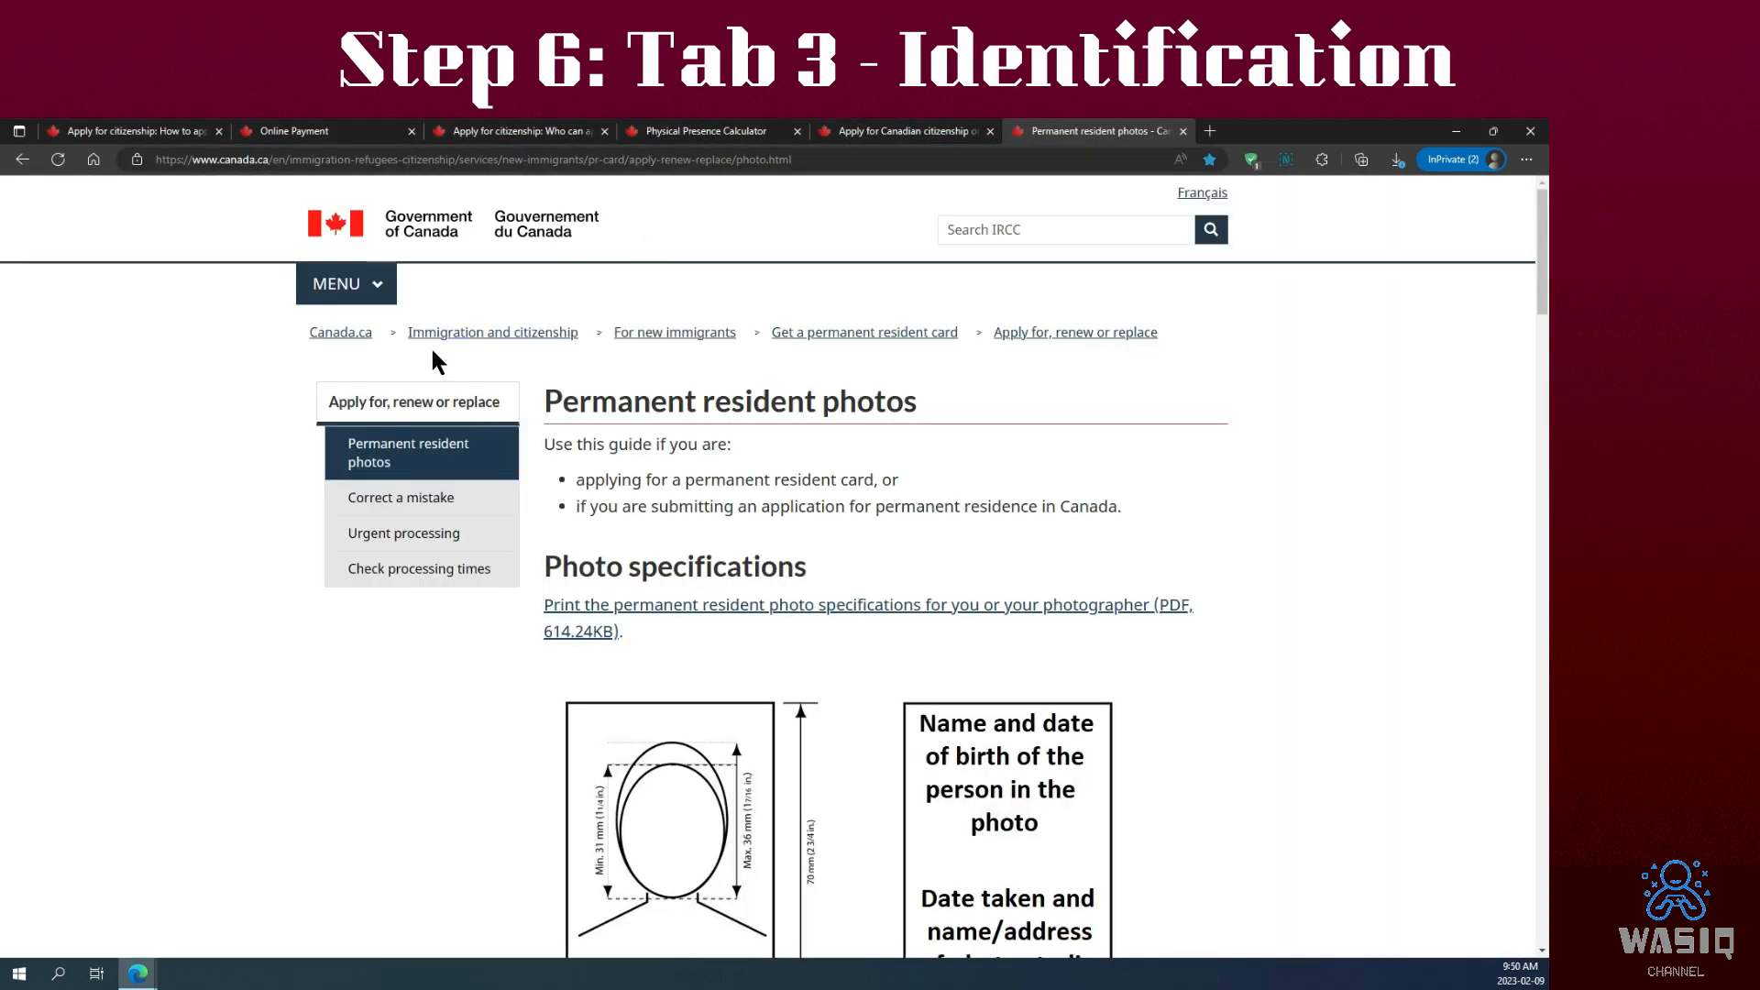
{"action": "left_click_drag", "start_coordinate": [1543, 281], "coordinate": [1546, 750]}
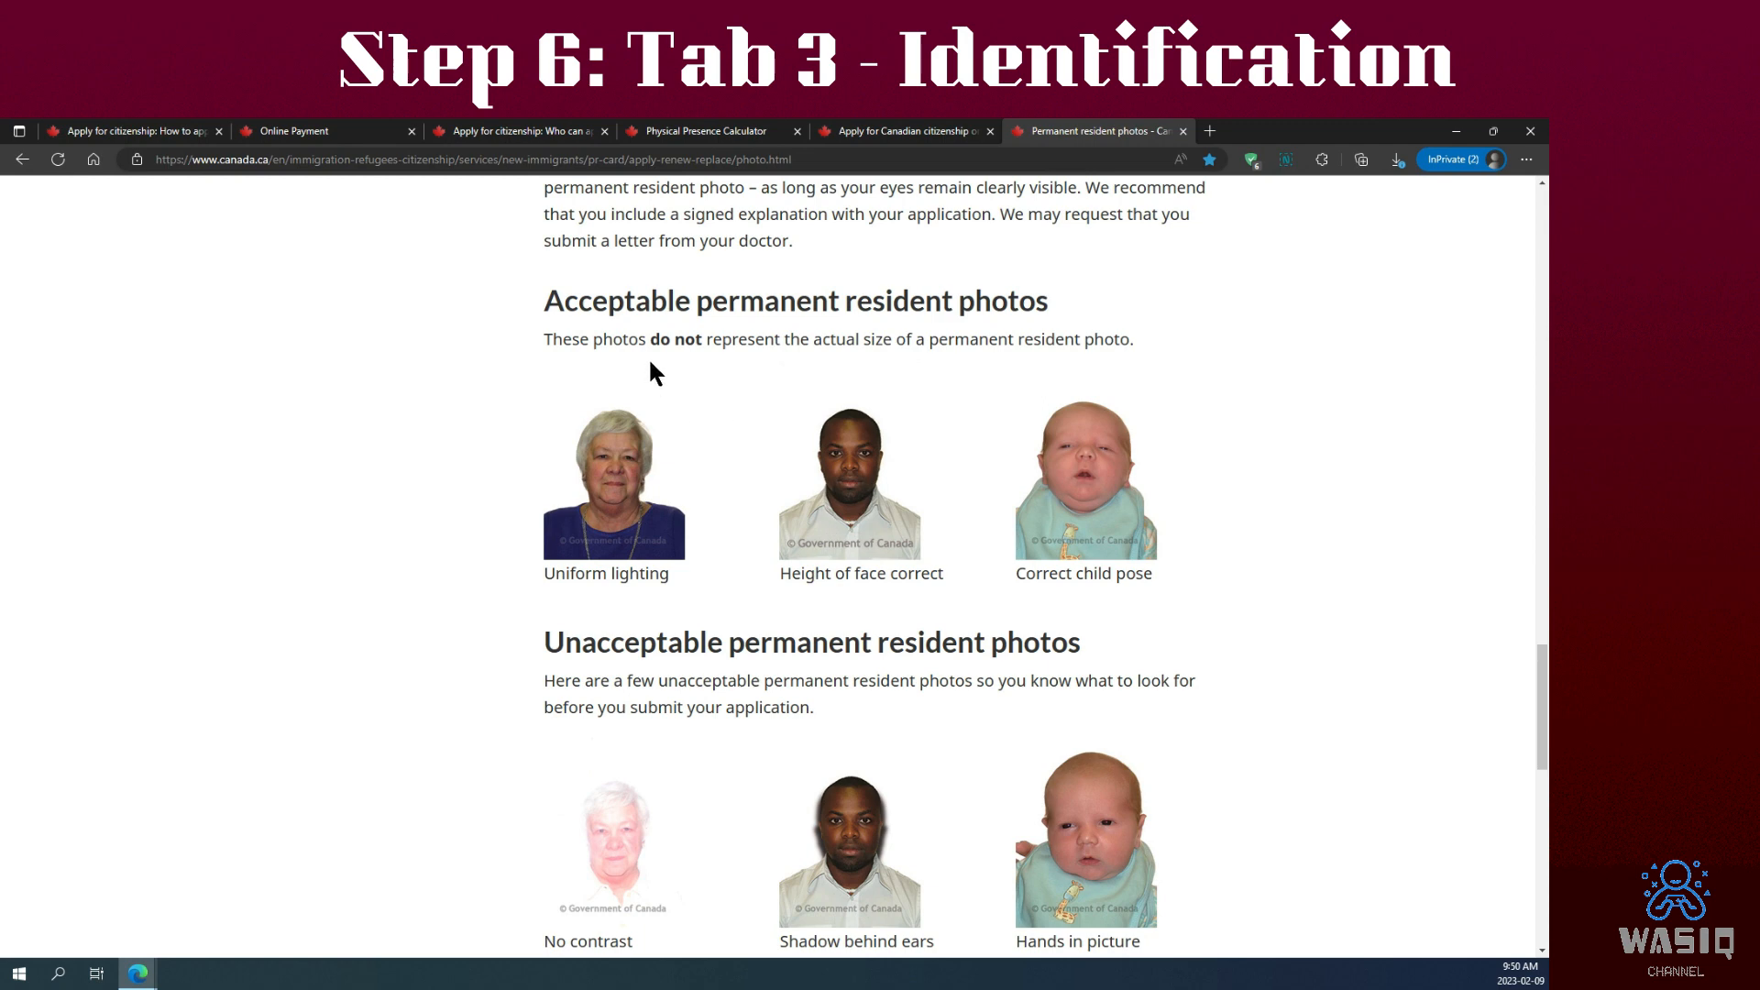
{"action": "left_click", "coordinate": [902, 131]}
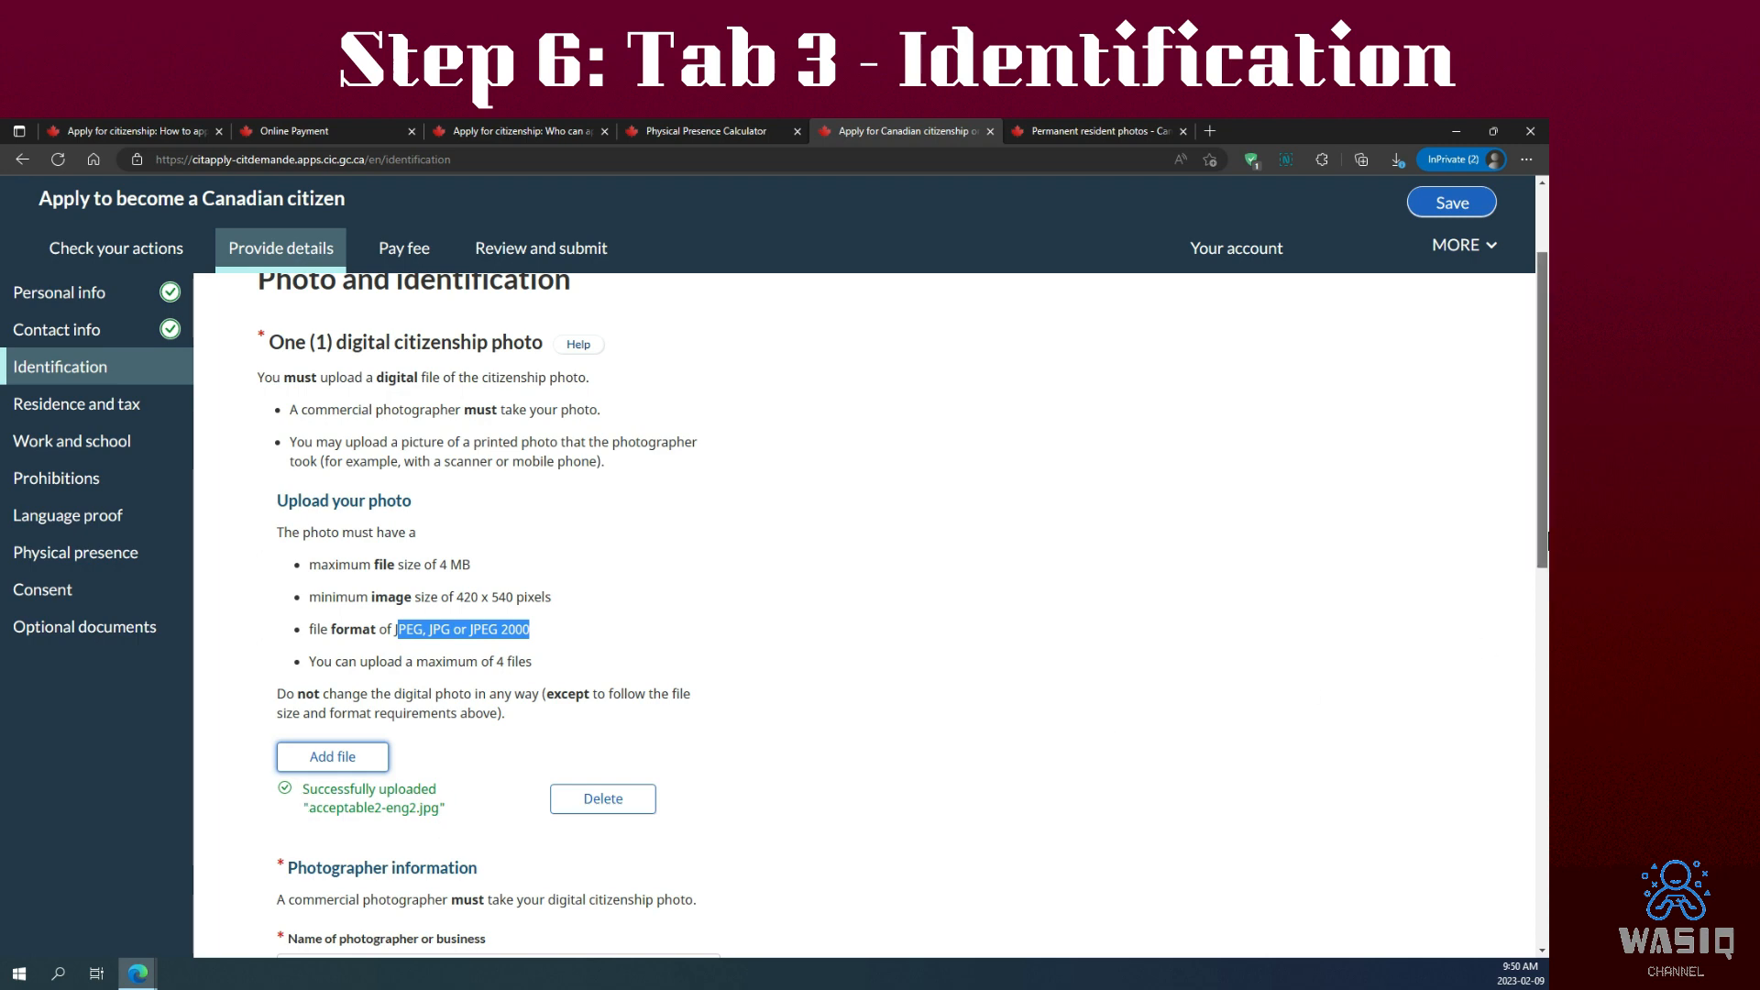
{"action": "scroll", "coordinate": [1108, 734], "scroll_direction": "down", "scroll_amount": 5}
Enter ABC Photographer as the photographer, with Canada as the address country.
{"action": "left_click", "coordinate": [566, 558]}
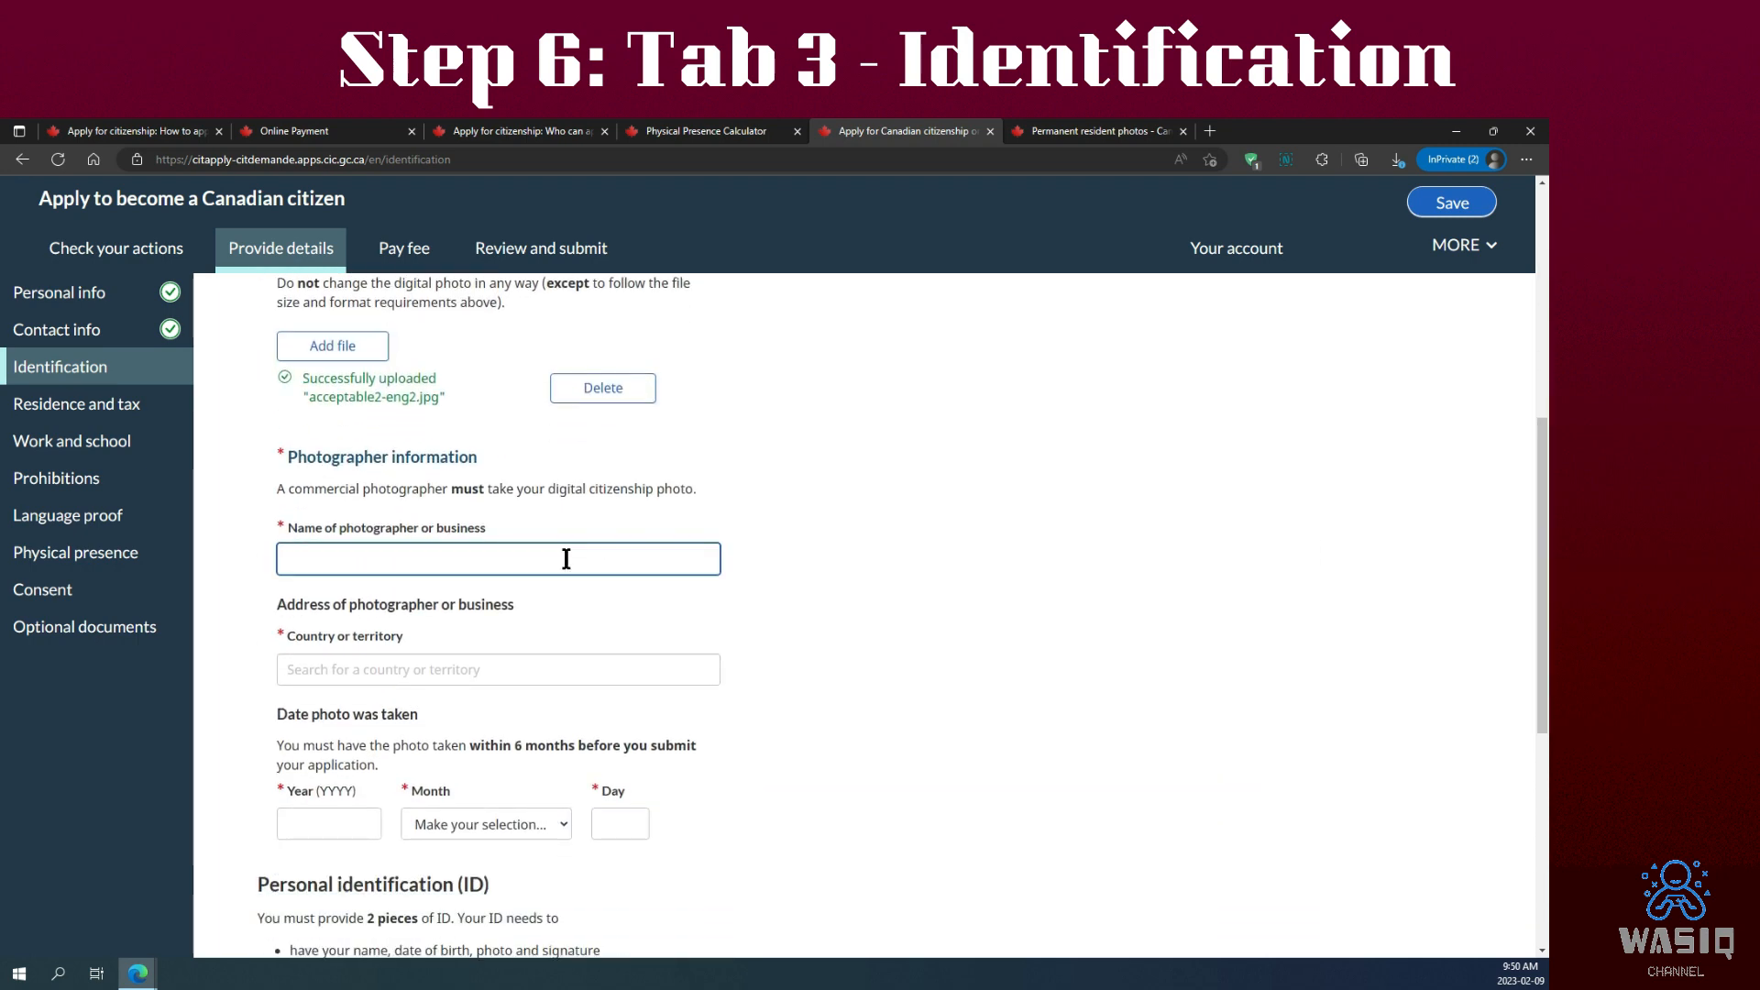
{"action": "type", "text": "ABC Photographer'"}
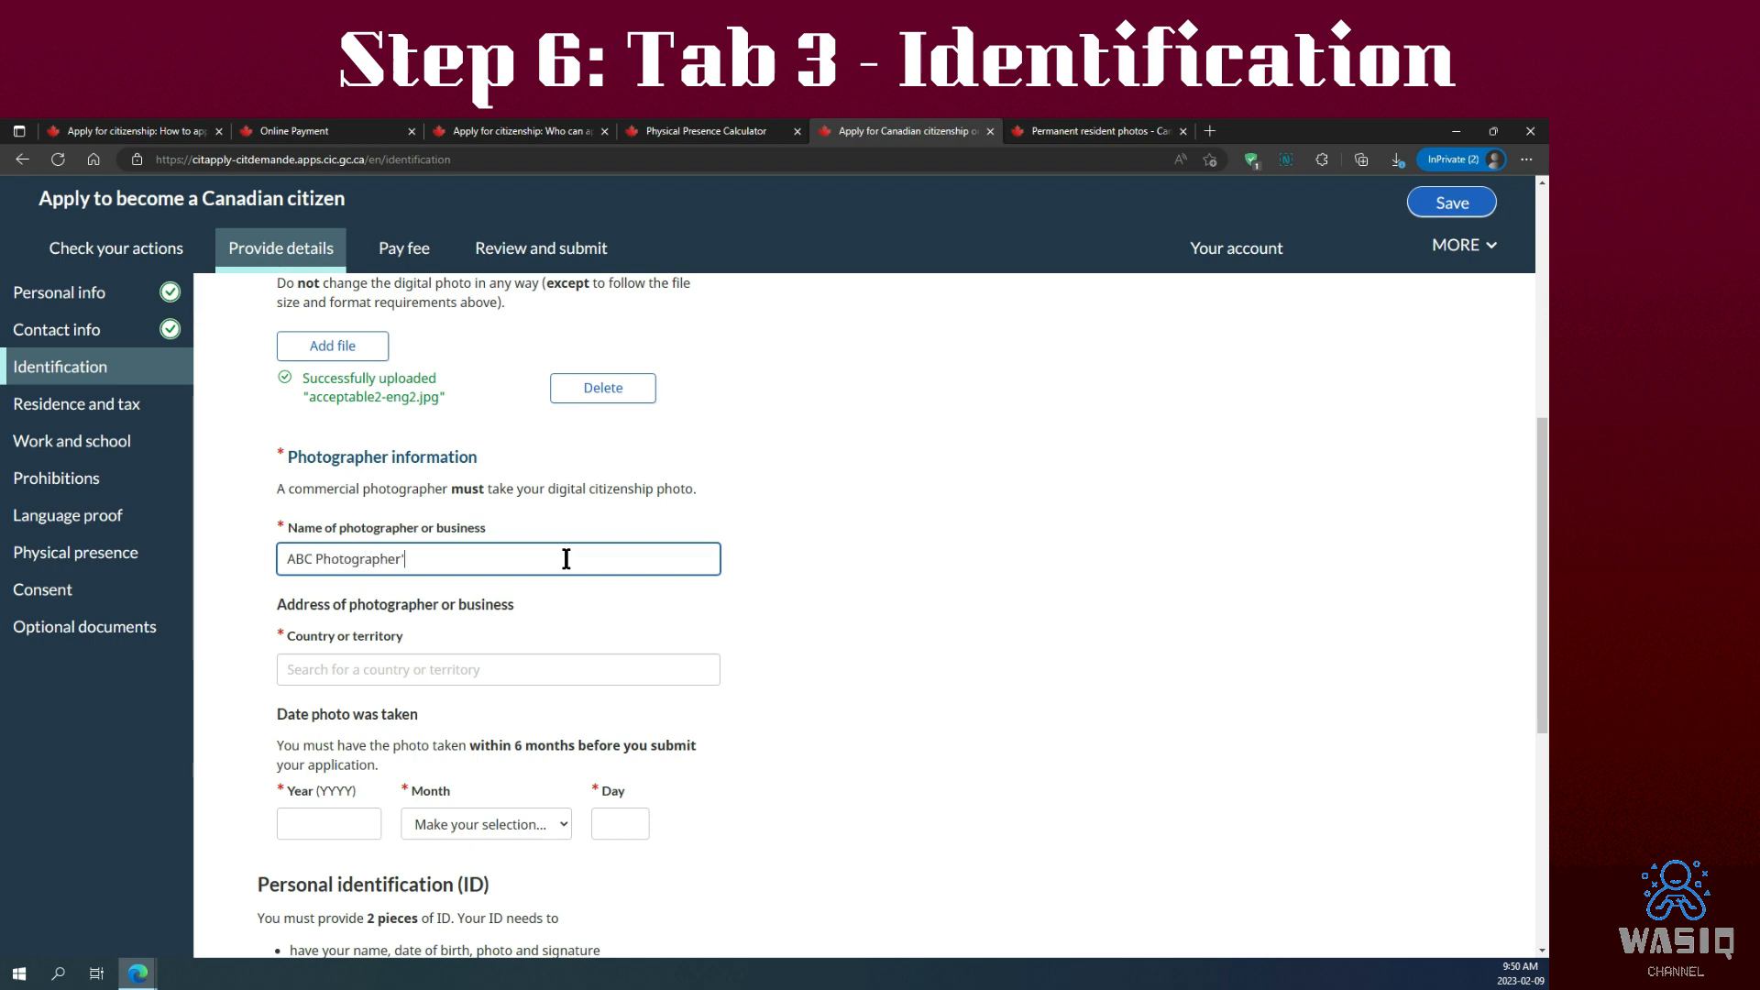
{"action": "key", "text": "BackSpace"}
{"action": "key", "text": "BackSpace"}
{"action": "left_click", "coordinate": [363, 669]}
{"action": "type", "text": "Canada"}
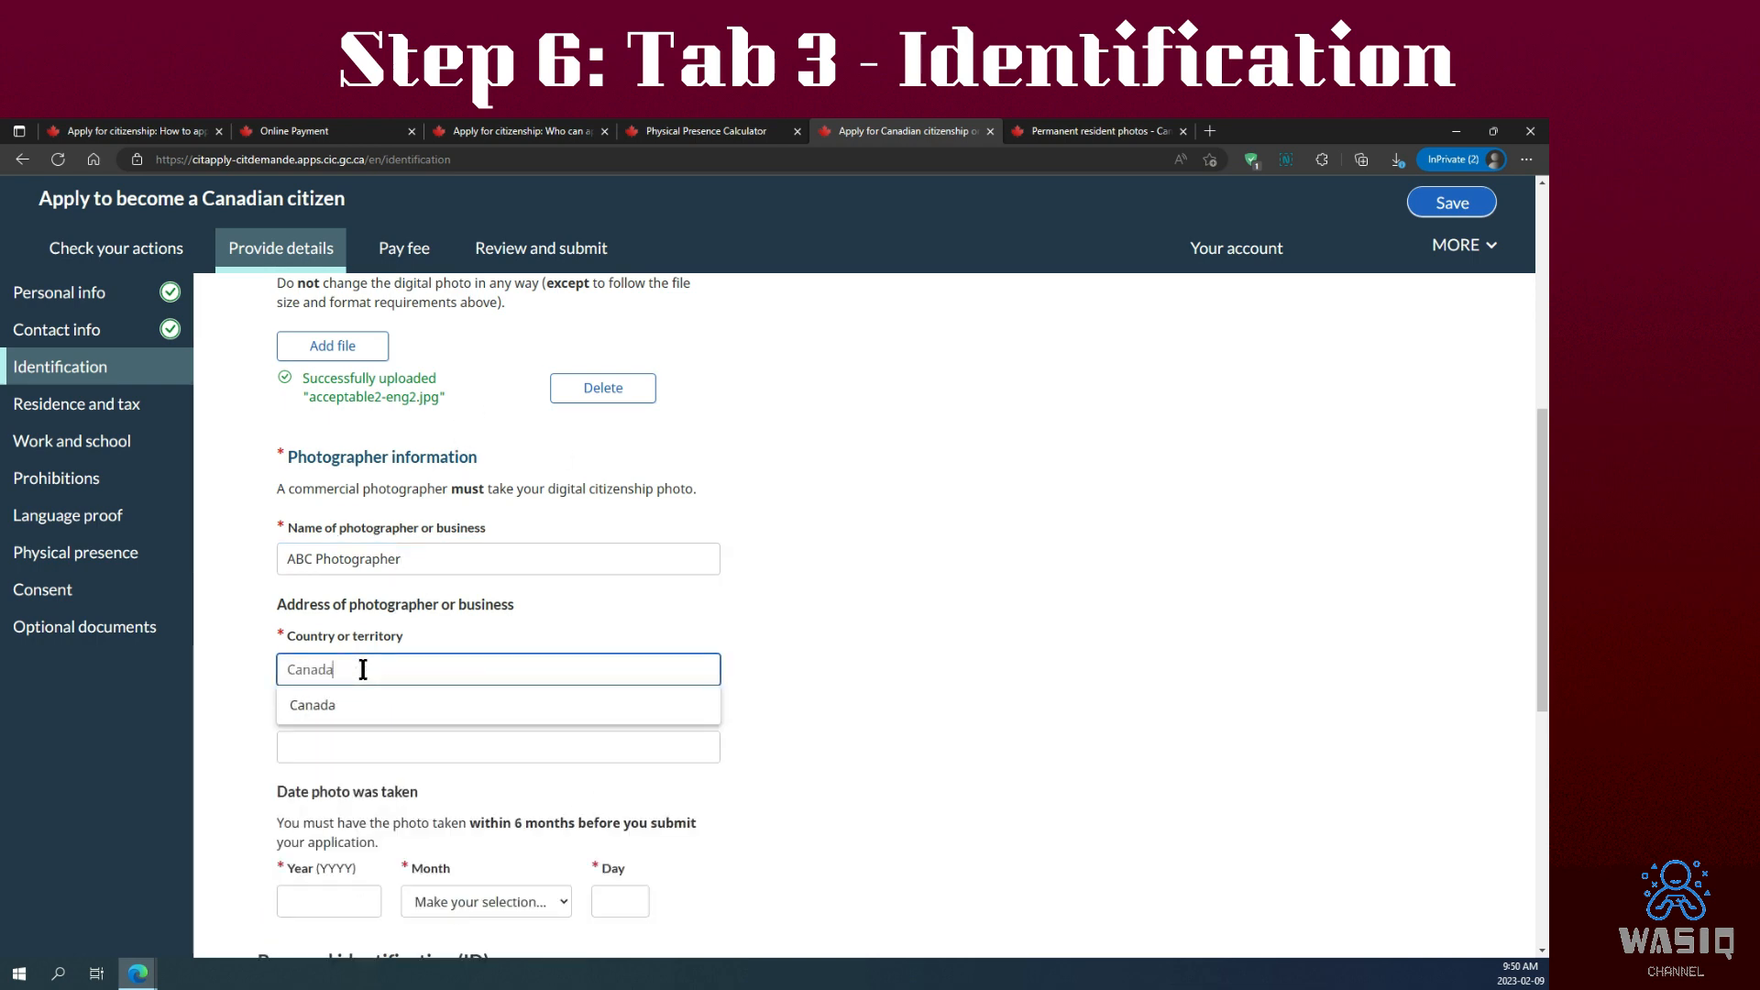
{"action": "key", "text": "Return"}
{"action": "left_click", "coordinate": [455, 712]}
Look up and select the photographer's Ottawa street address.
{"action": "left_click", "coordinate": [399, 733]}
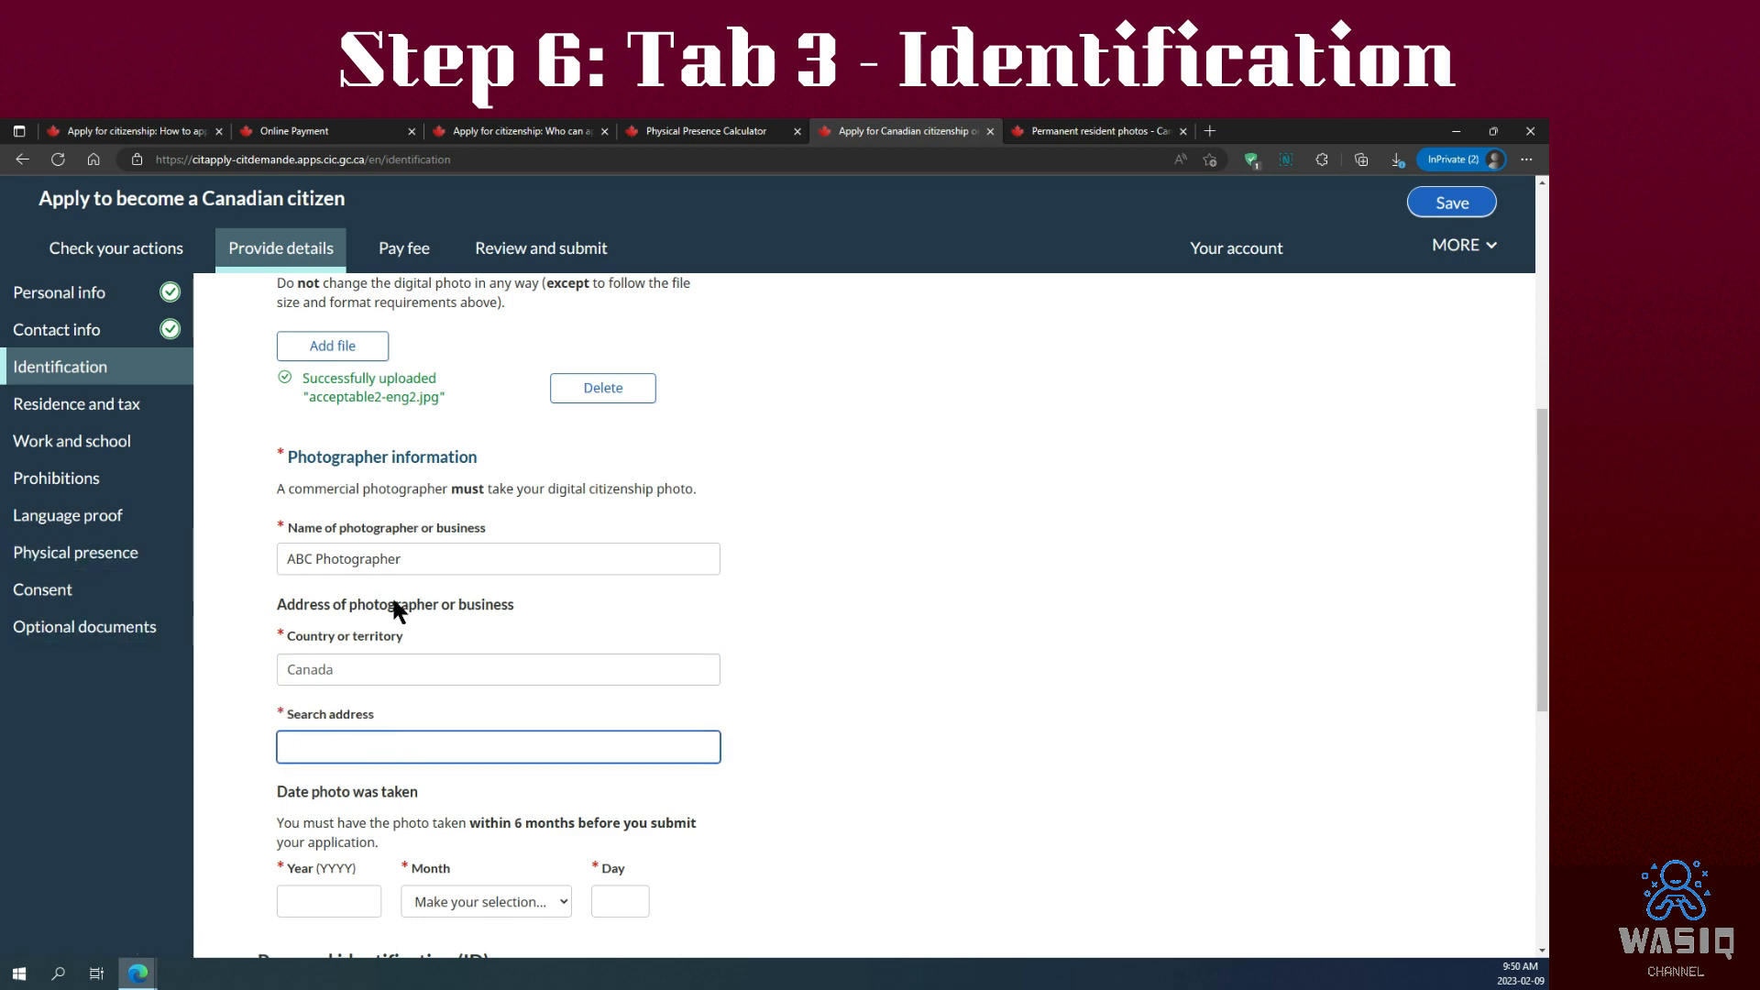
{"action": "type", "text": "111 wellington"}
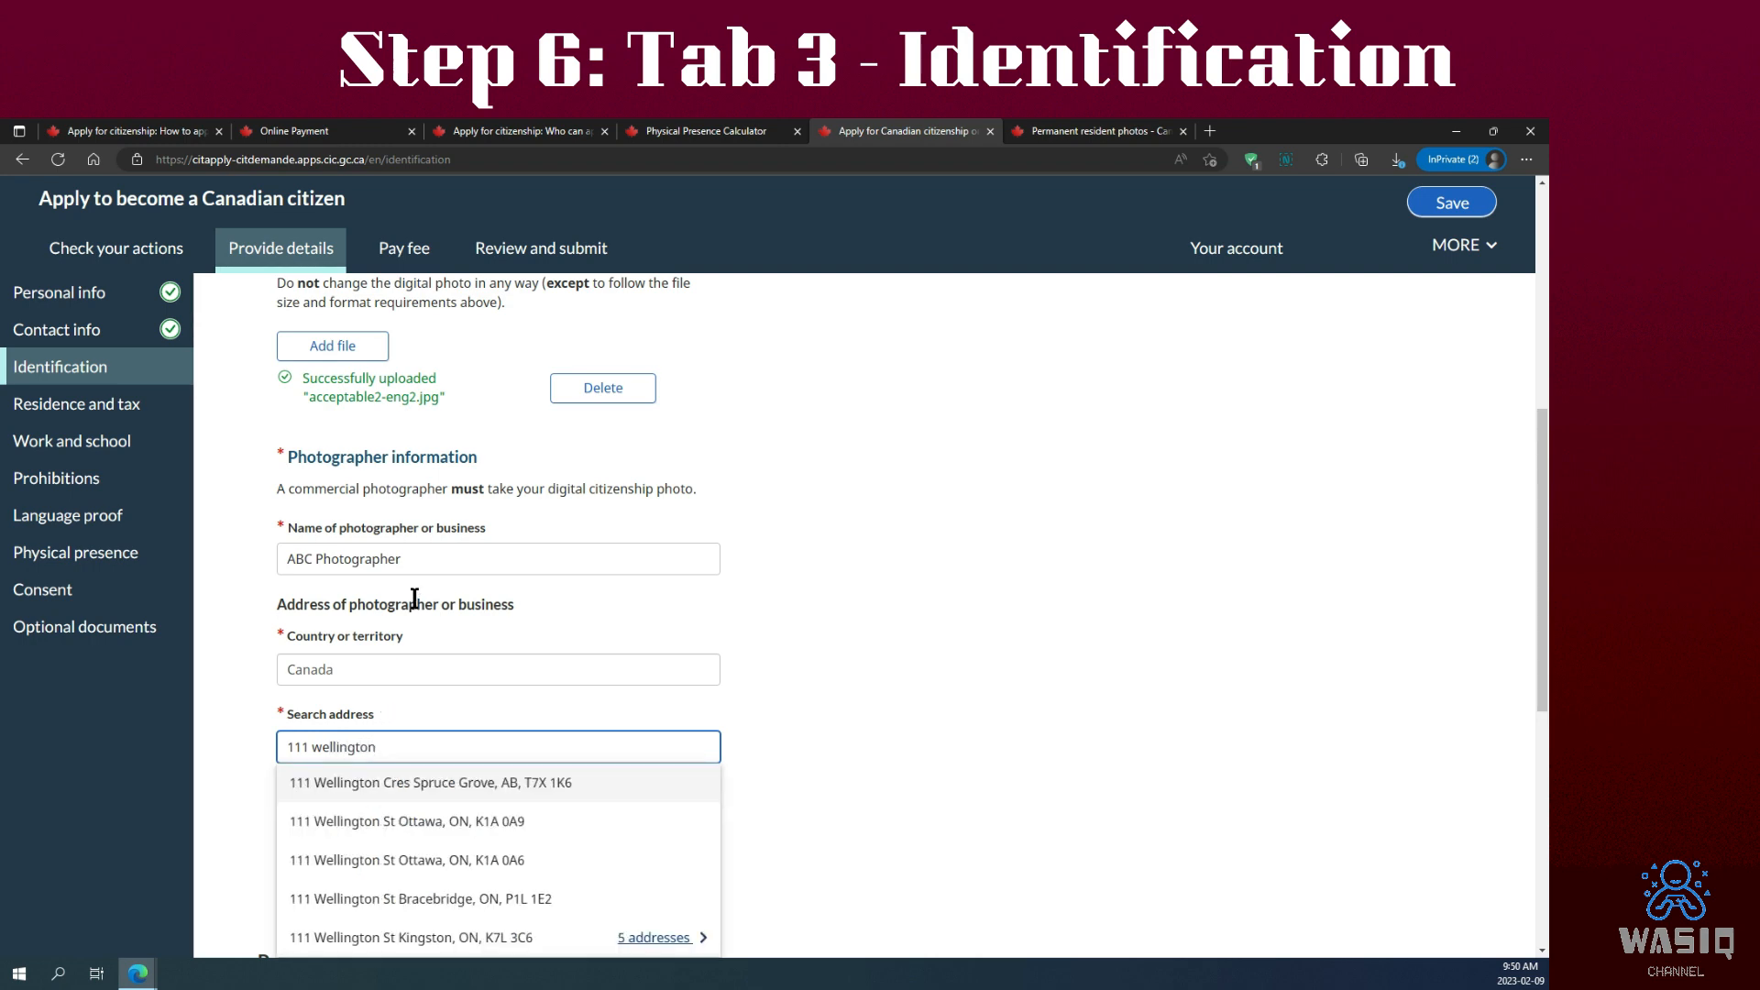
{"action": "left_click", "coordinate": [503, 822]}
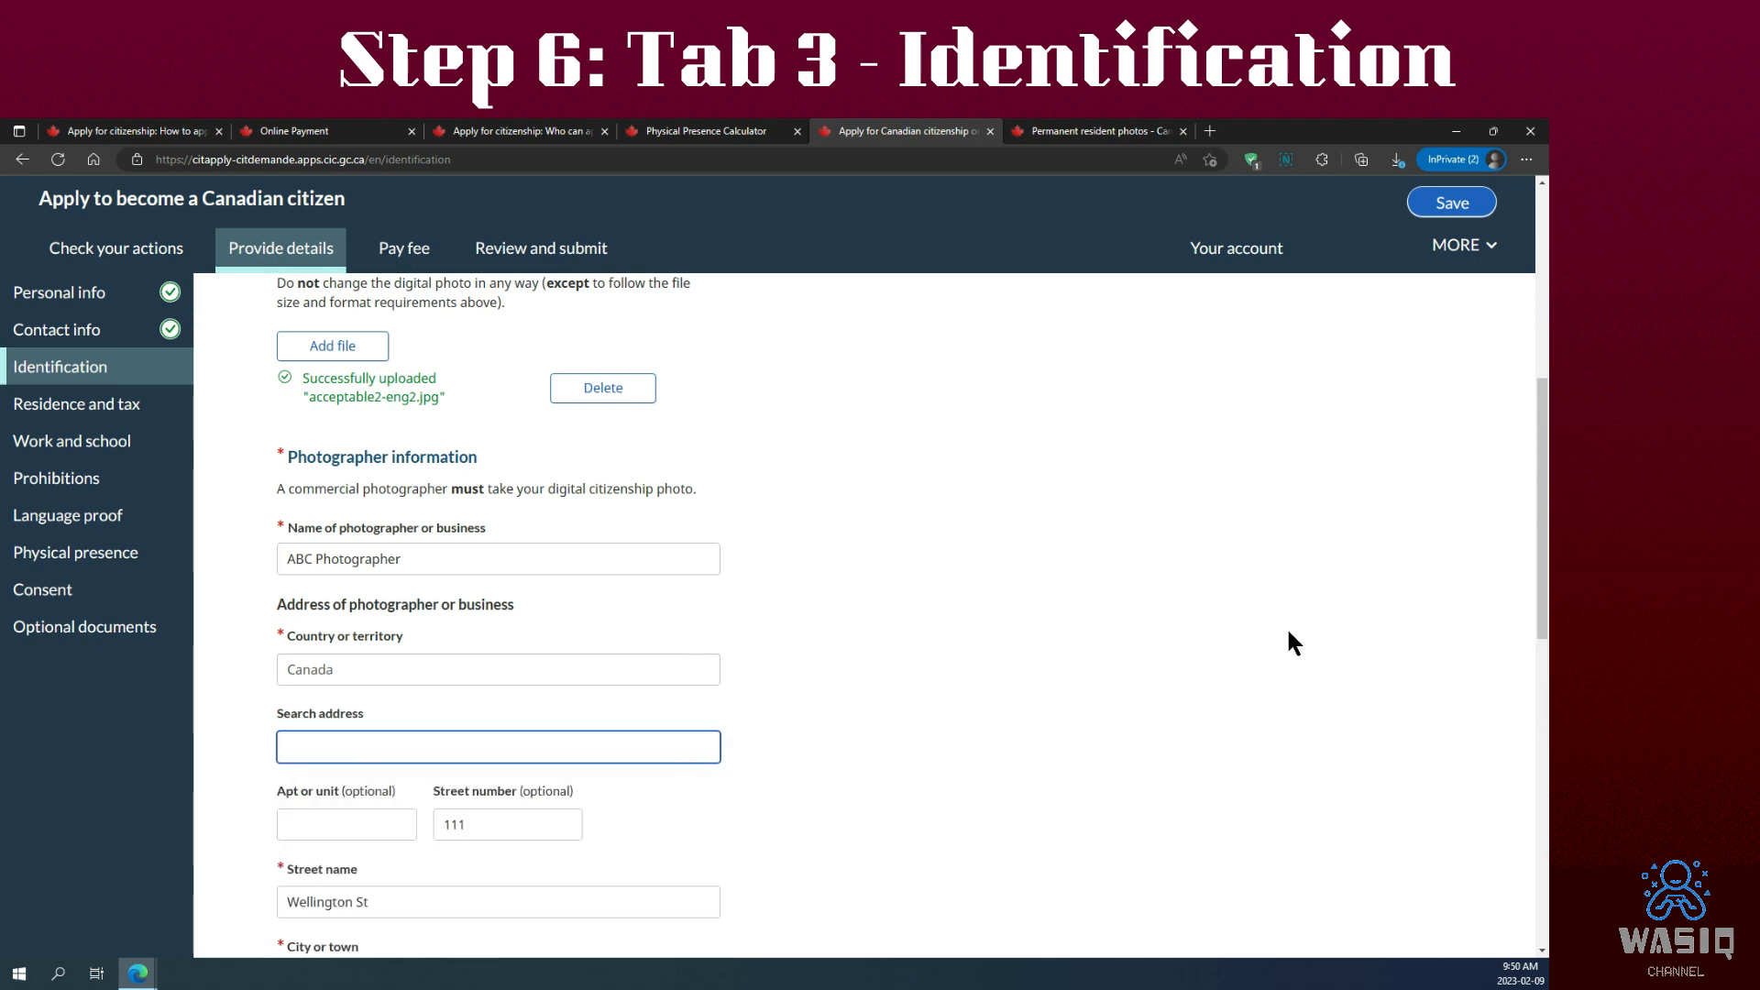
{"action": "scroll", "coordinate": [1515, 566], "scroll_direction": "down", "scroll_amount": 5}
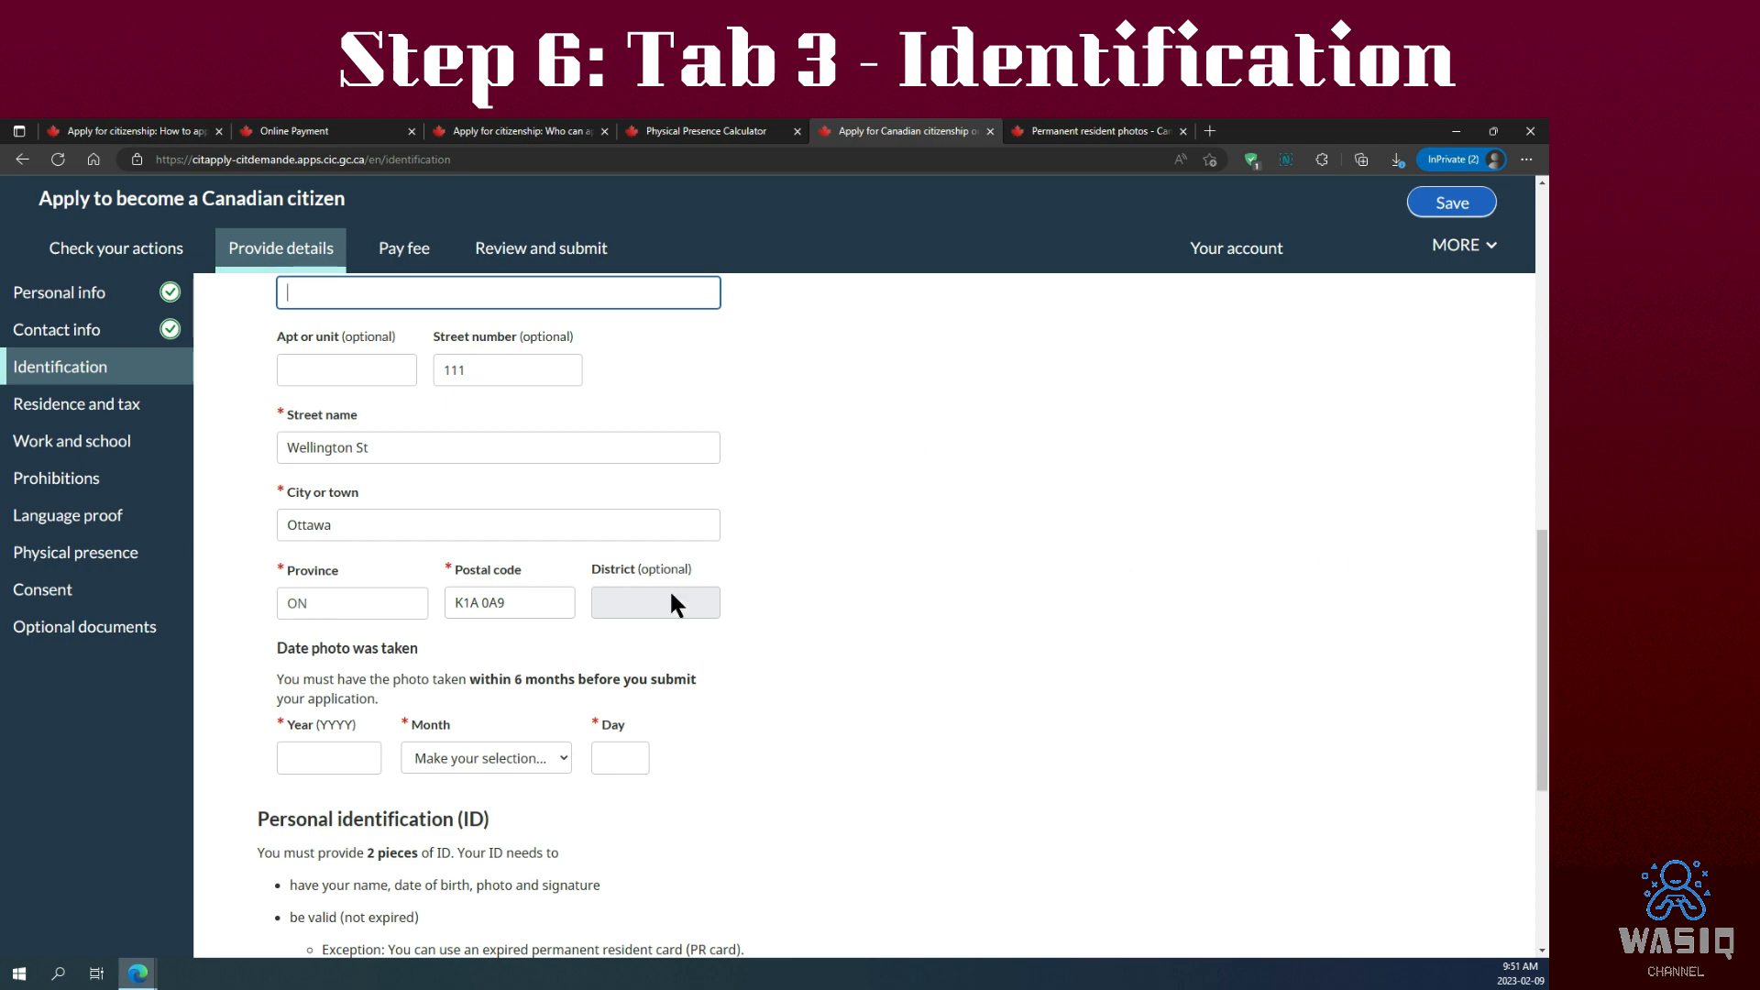
Set the date the photo was taken to 2023 January 1.
{"action": "left_click", "coordinate": [335, 752]}
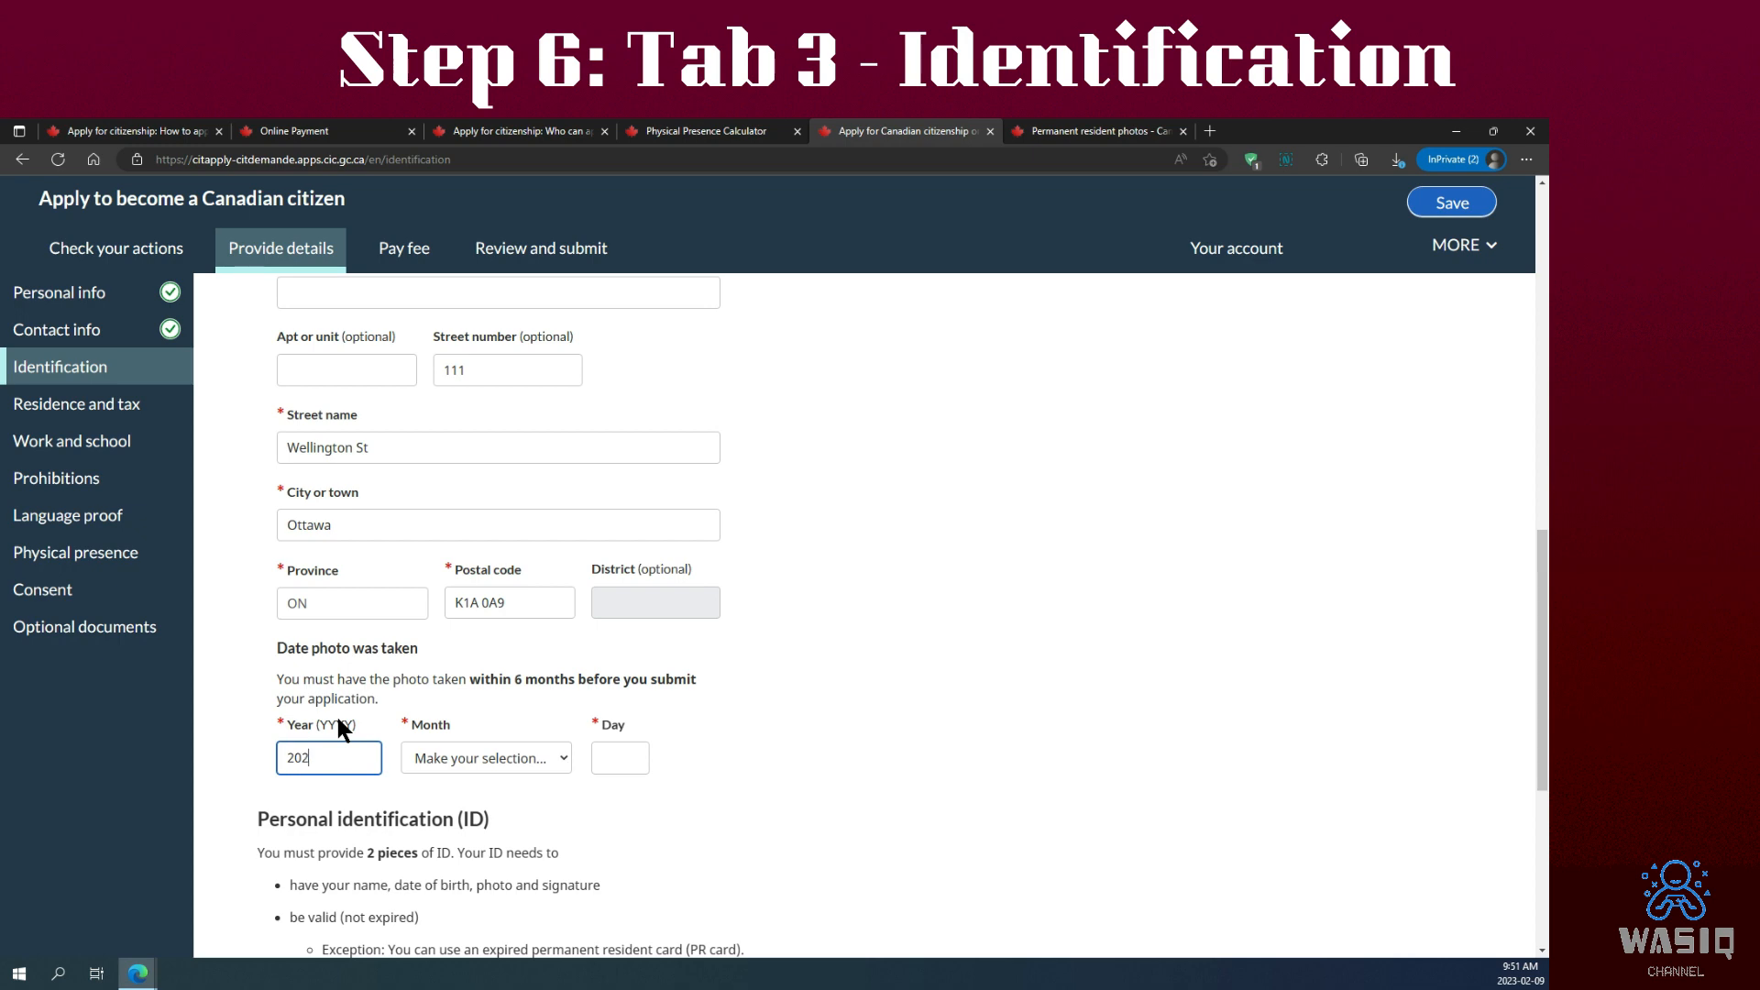
{"action": "left_click", "coordinate": [417, 757]}
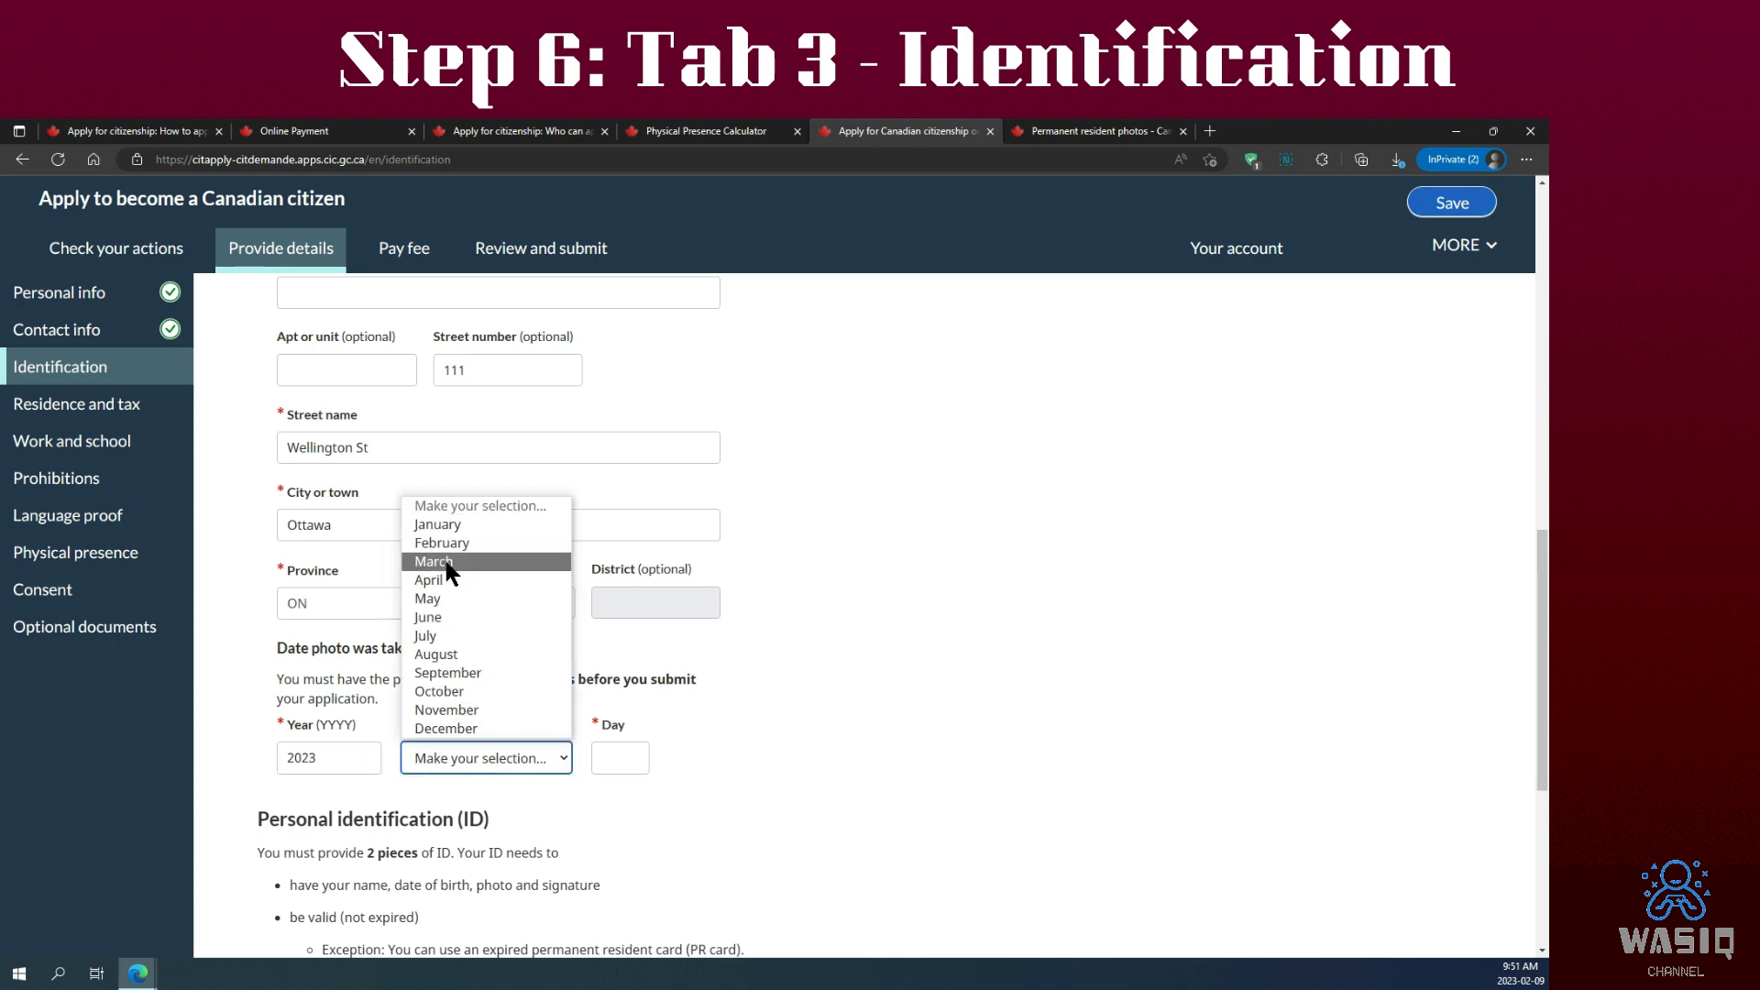
{"action": "left_click", "coordinate": [444, 527]}
{"action": "left_click", "coordinate": [614, 757]}
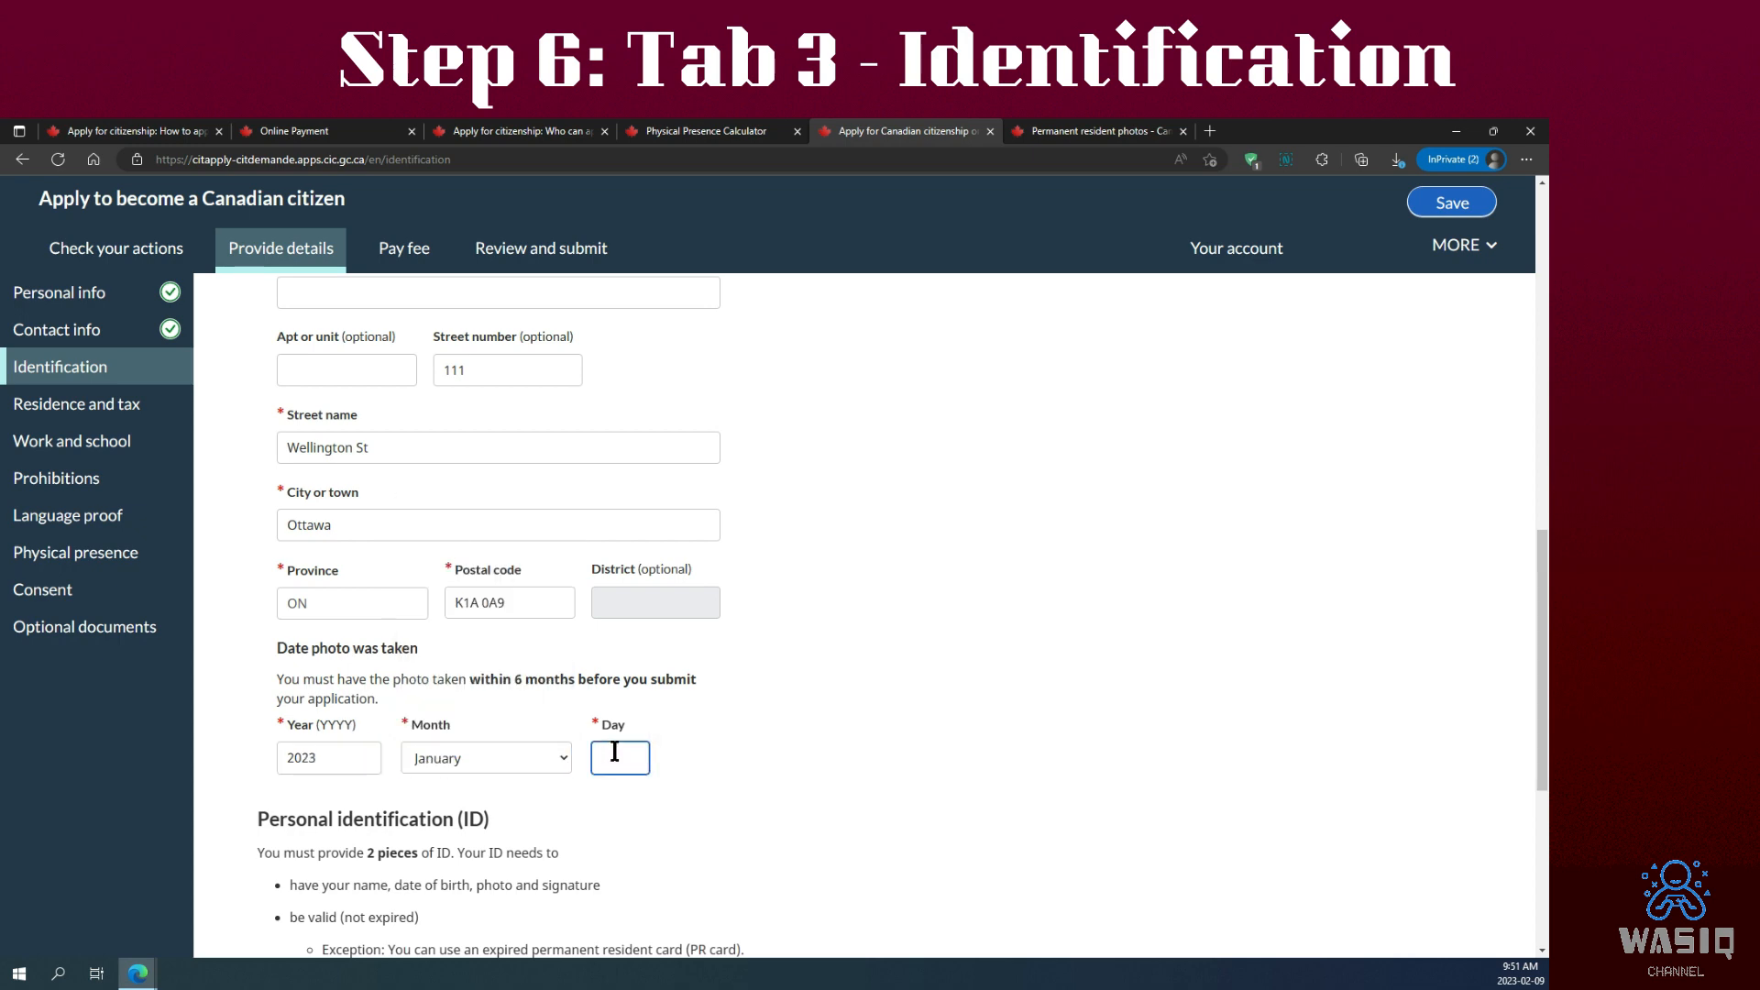
{"action": "type", "text": "1"}
{"action": "scroll", "coordinate": [729, 666], "scroll_direction": "down", "scroll_amount": 4}
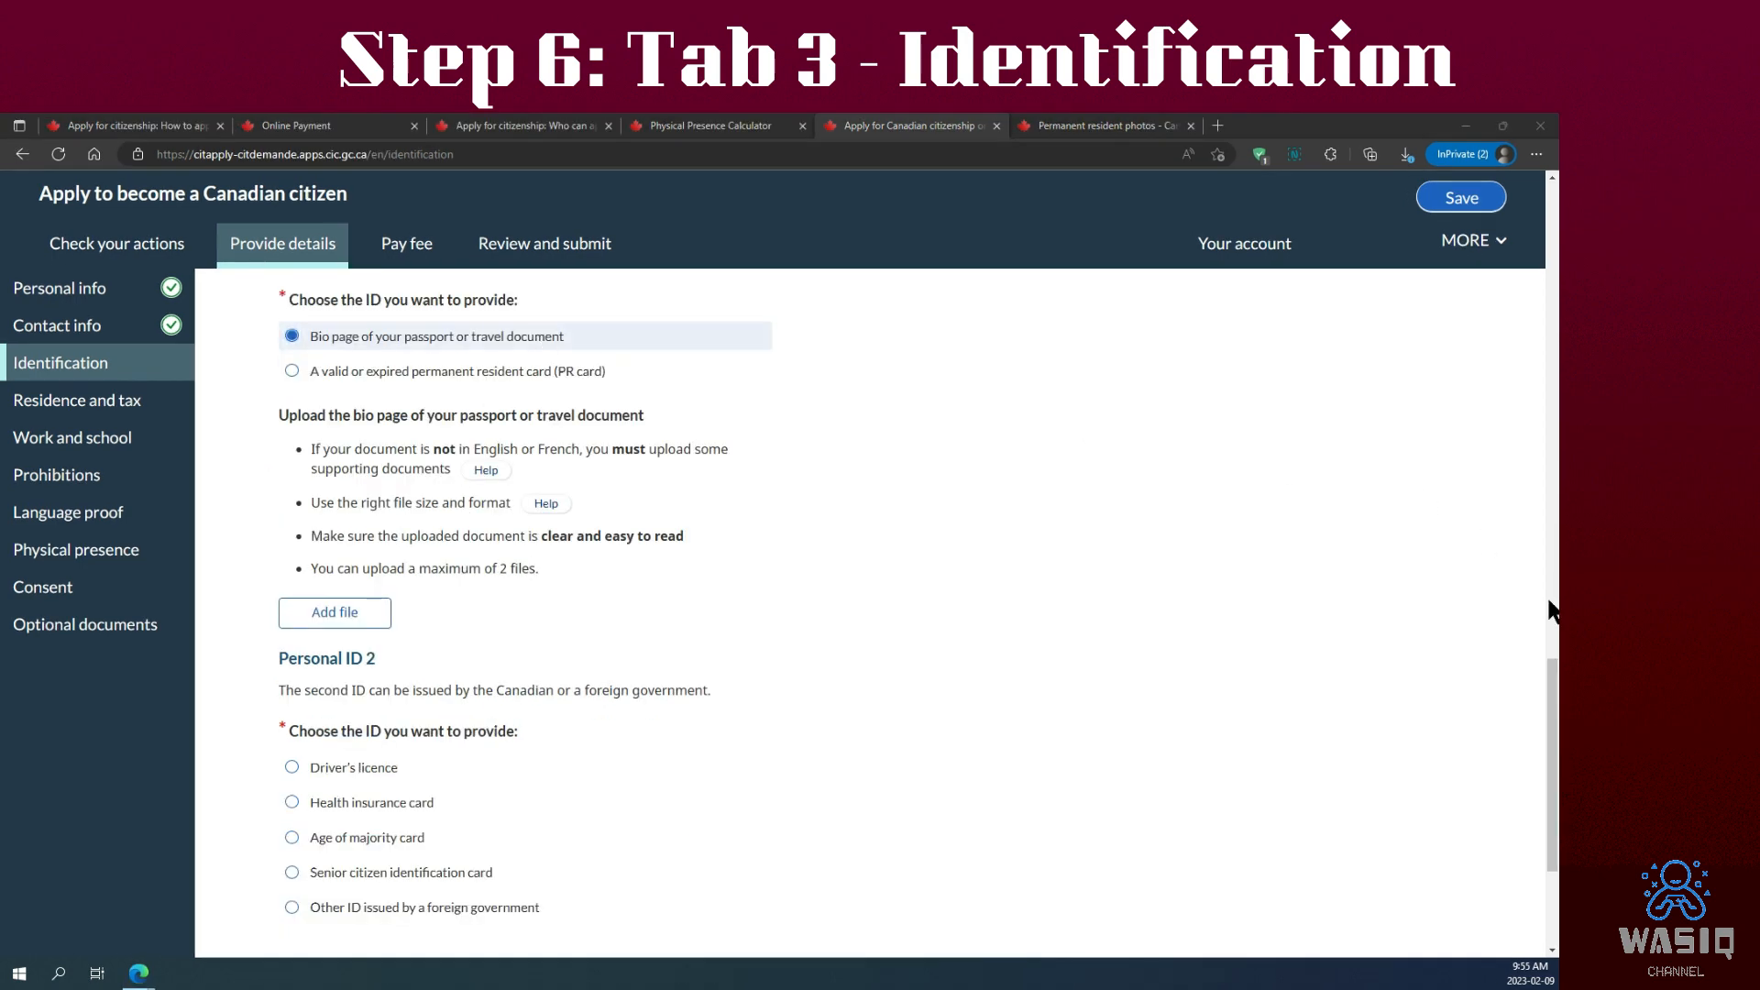
Choose the passport bio page as Personal ID 1 and upload its data page image.
{"action": "scroll", "coordinate": [1556, 657], "scroll_direction": "up", "scroll_amount": 3}
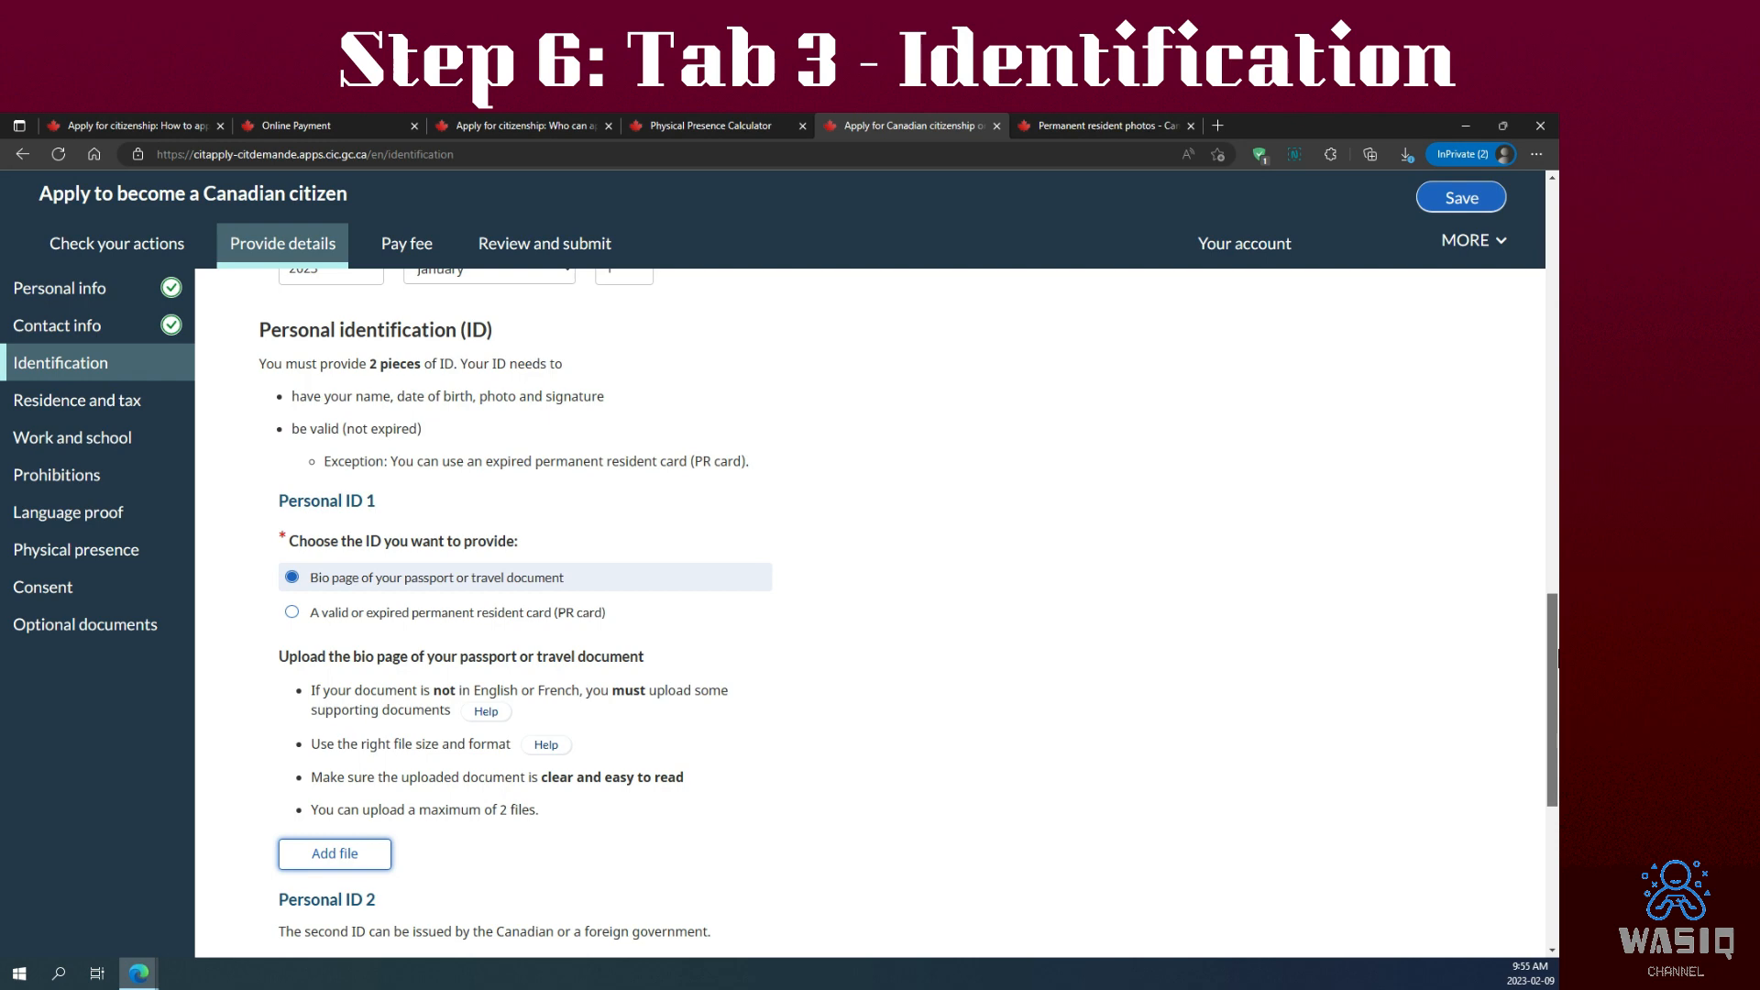
{"action": "left_click_drag", "start_coordinate": [1557, 657], "coordinate": [1556, 663]}
{"action": "left_click_drag", "start_coordinate": [1556, 674], "coordinate": [1557, 683]}
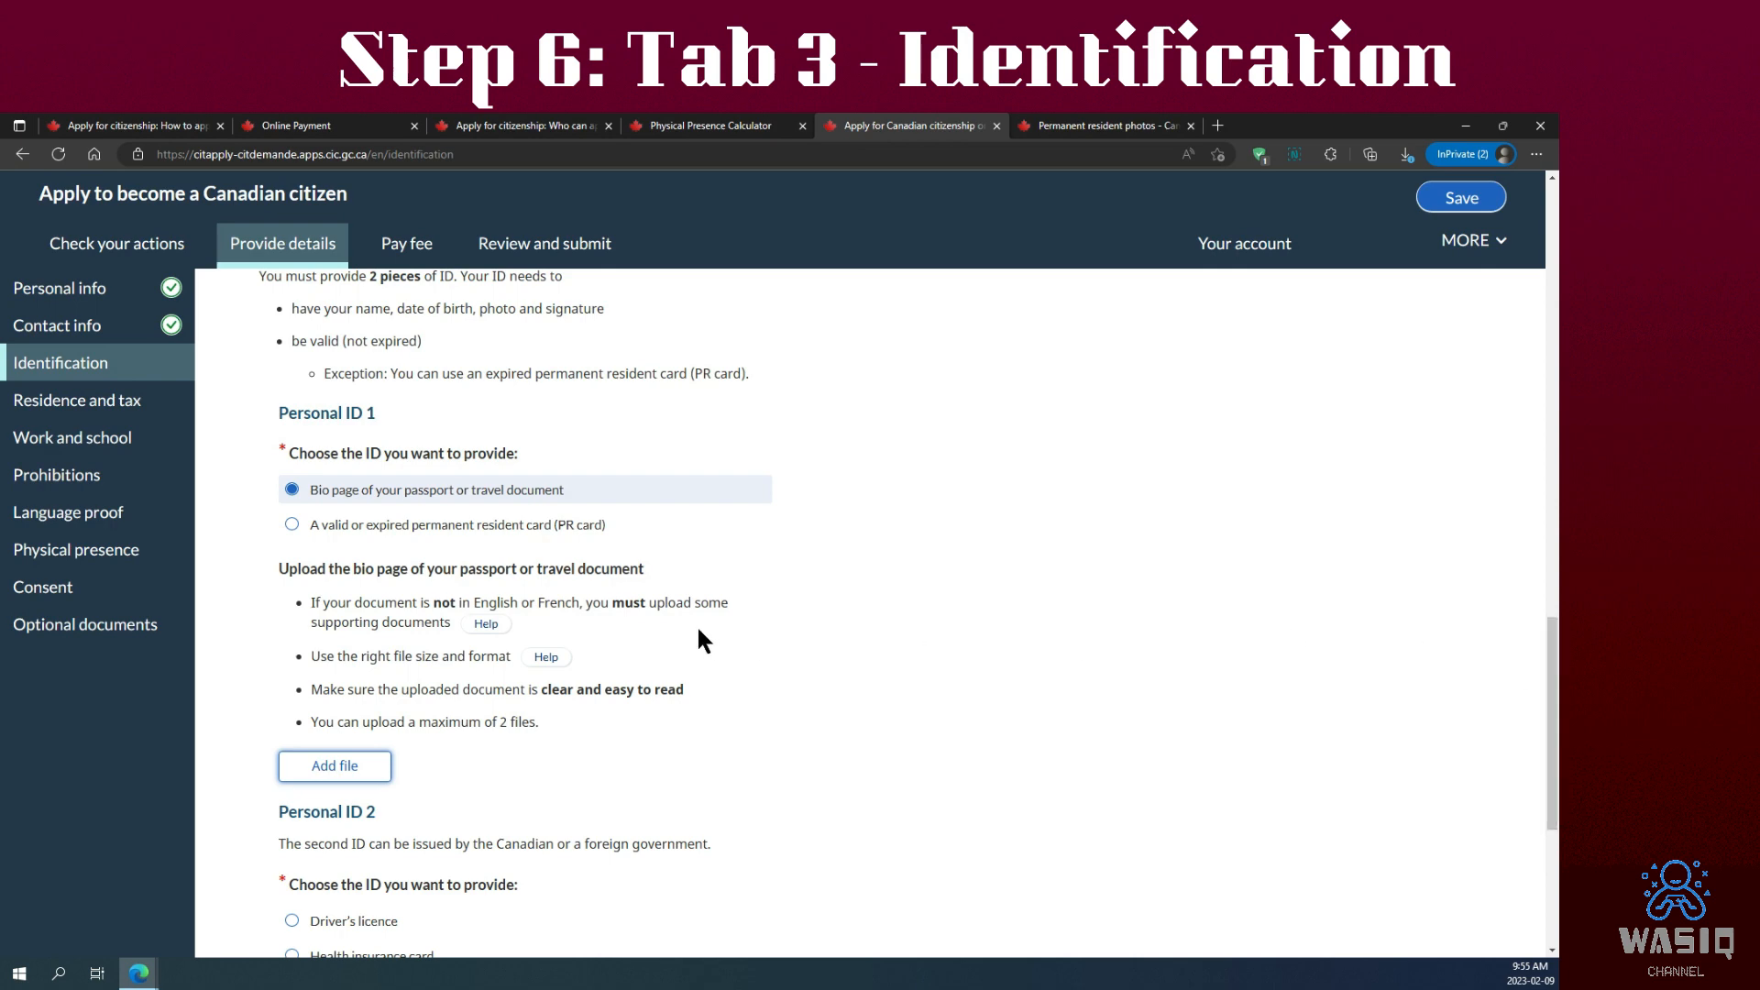
{"action": "left_click", "coordinate": [390, 524]}
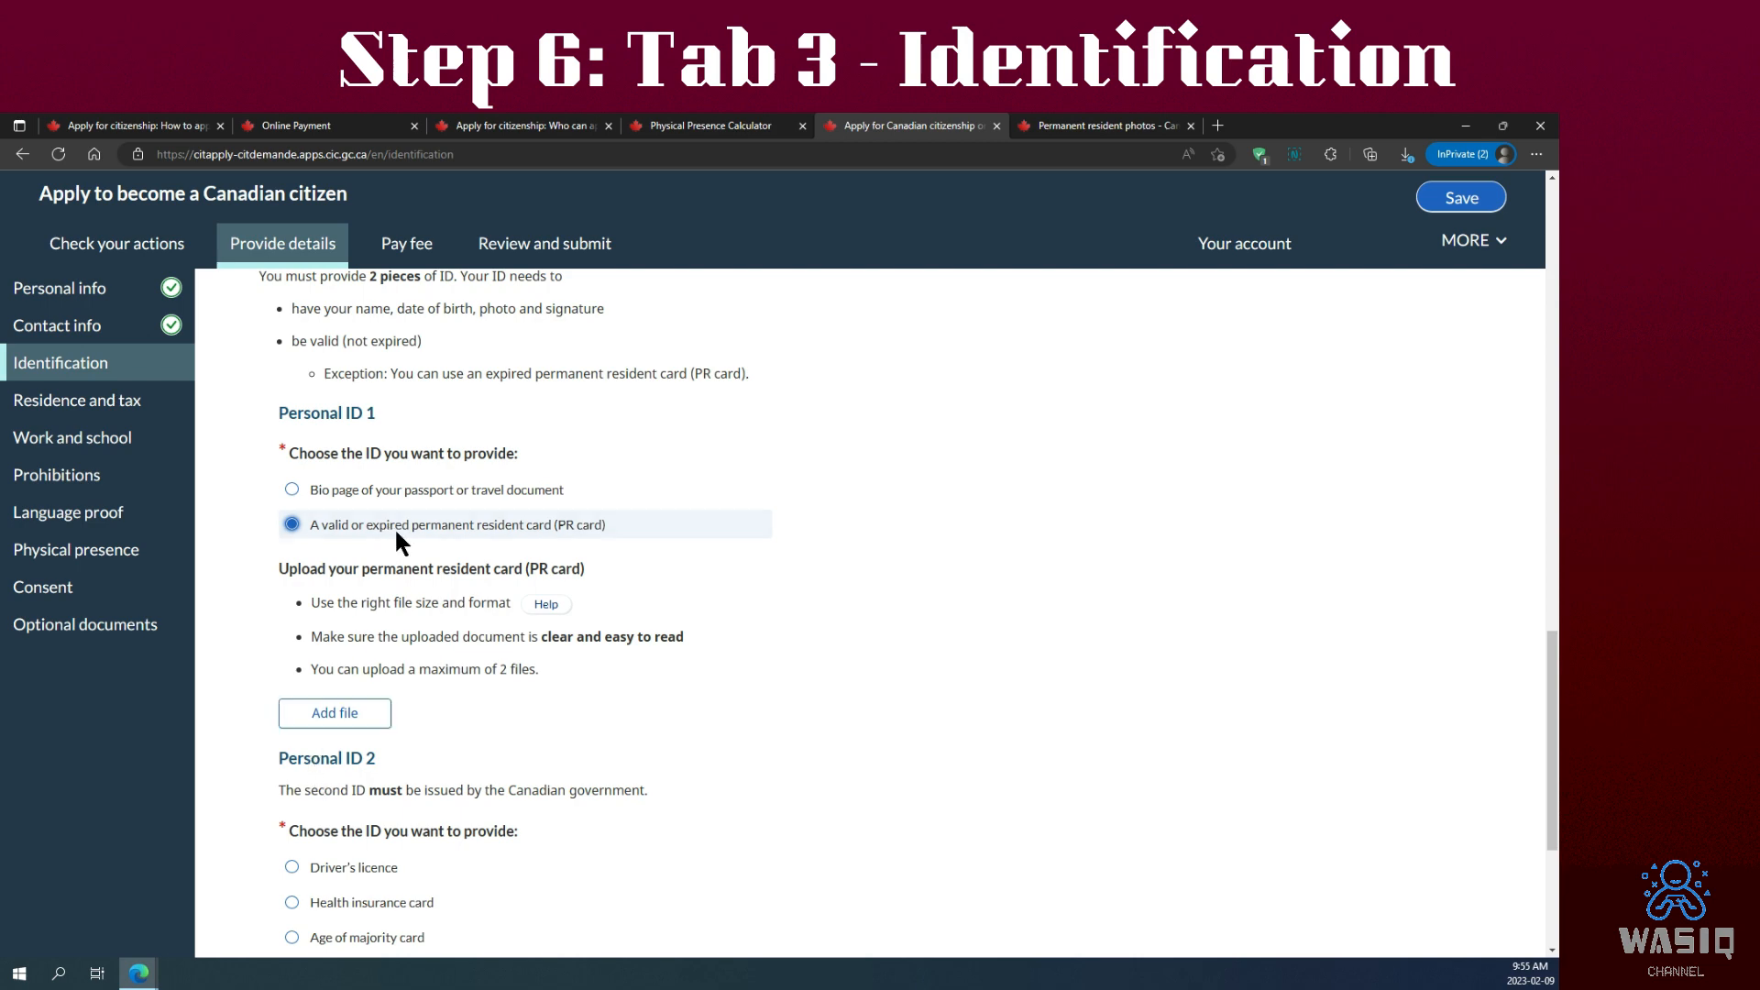
{"action": "left_click", "coordinate": [378, 492]}
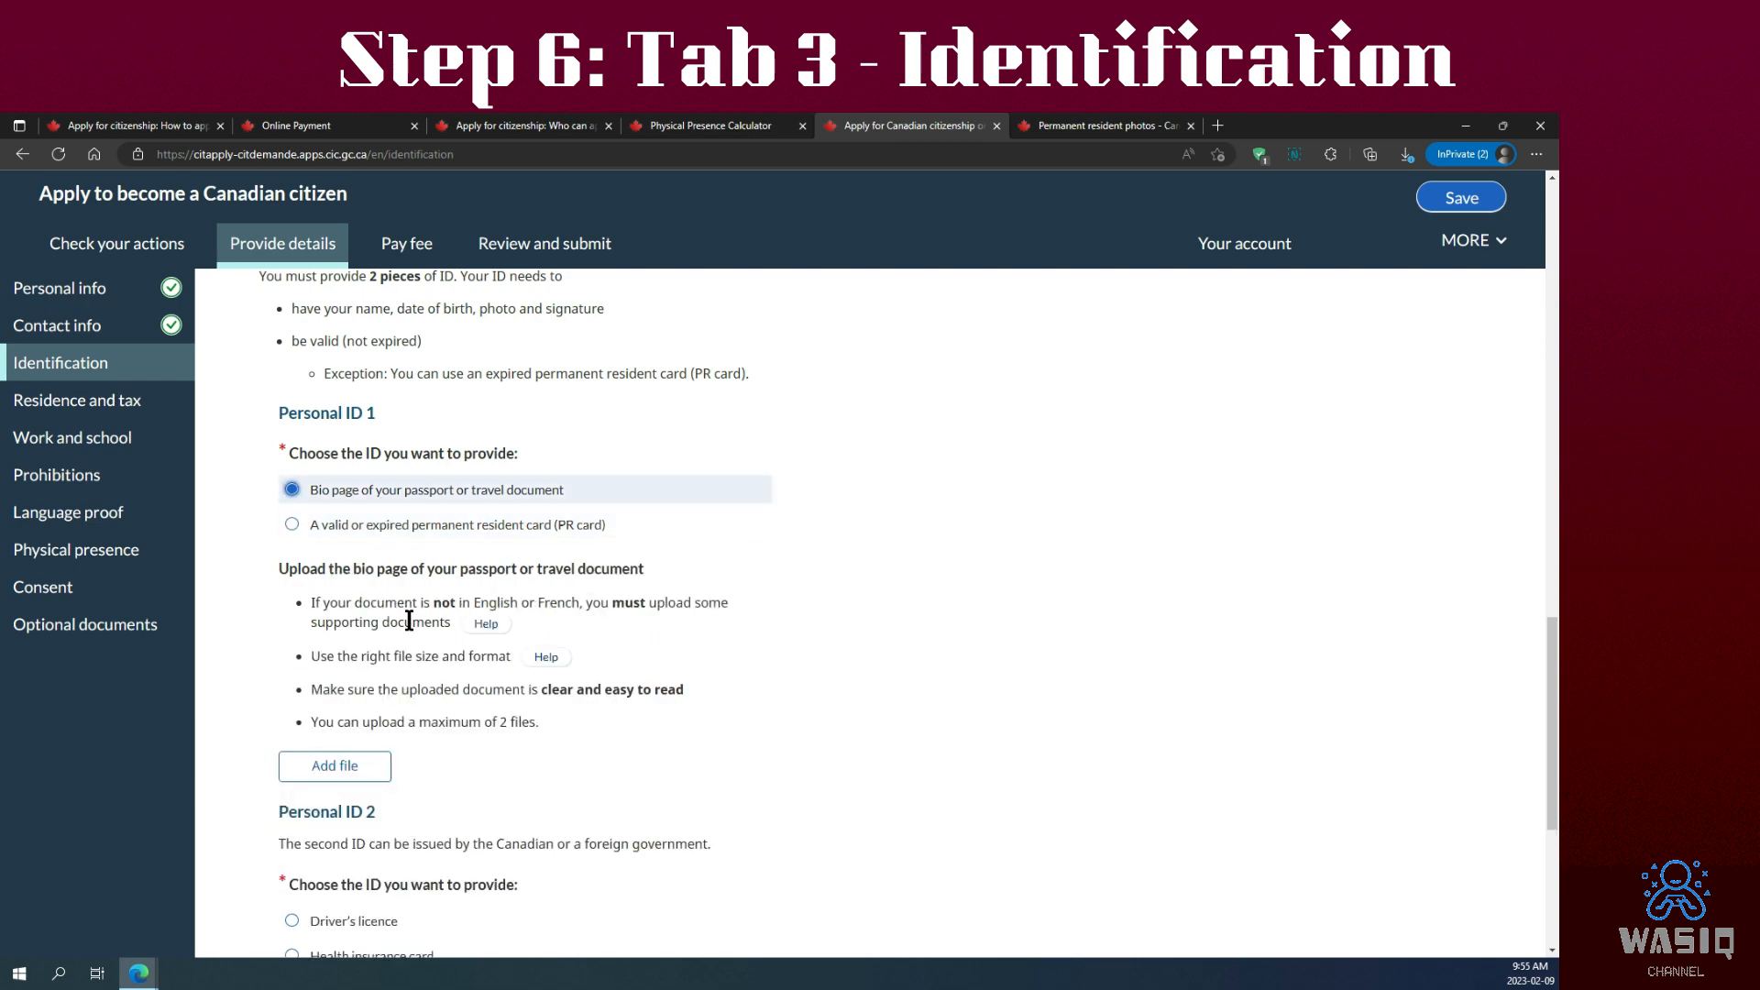
{"action": "left_click", "coordinate": [360, 774]}
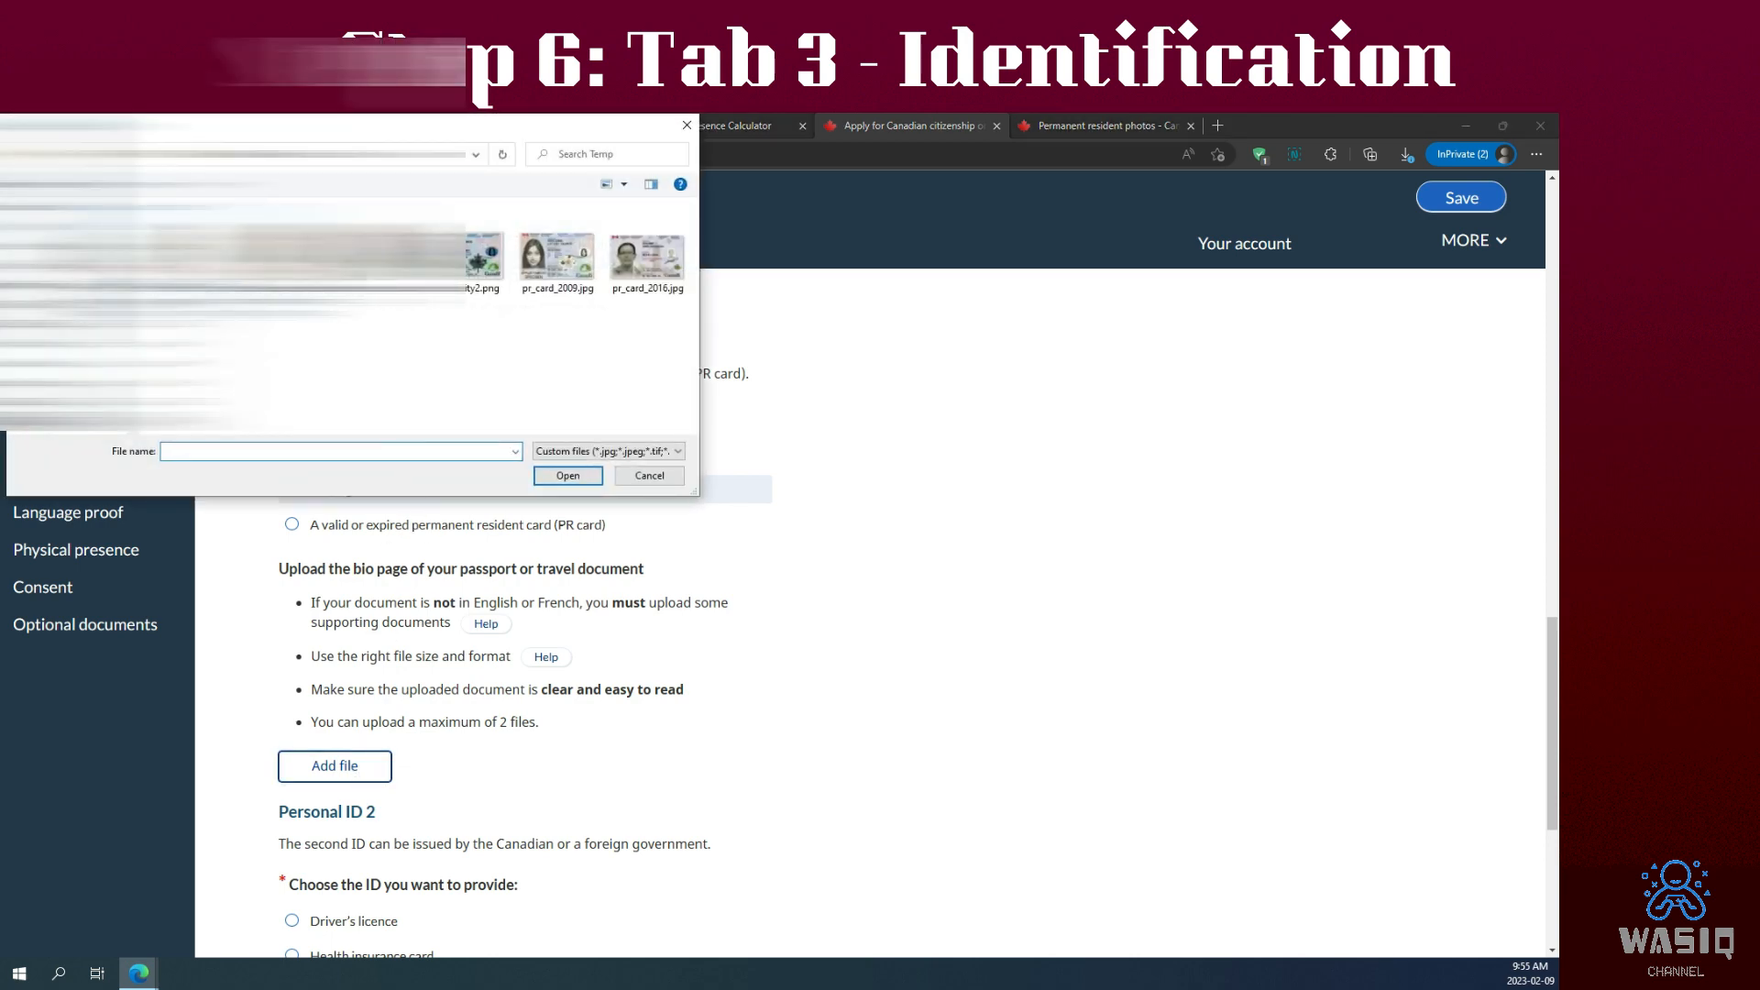
{"action": "double_click", "coordinate": [207, 258]}
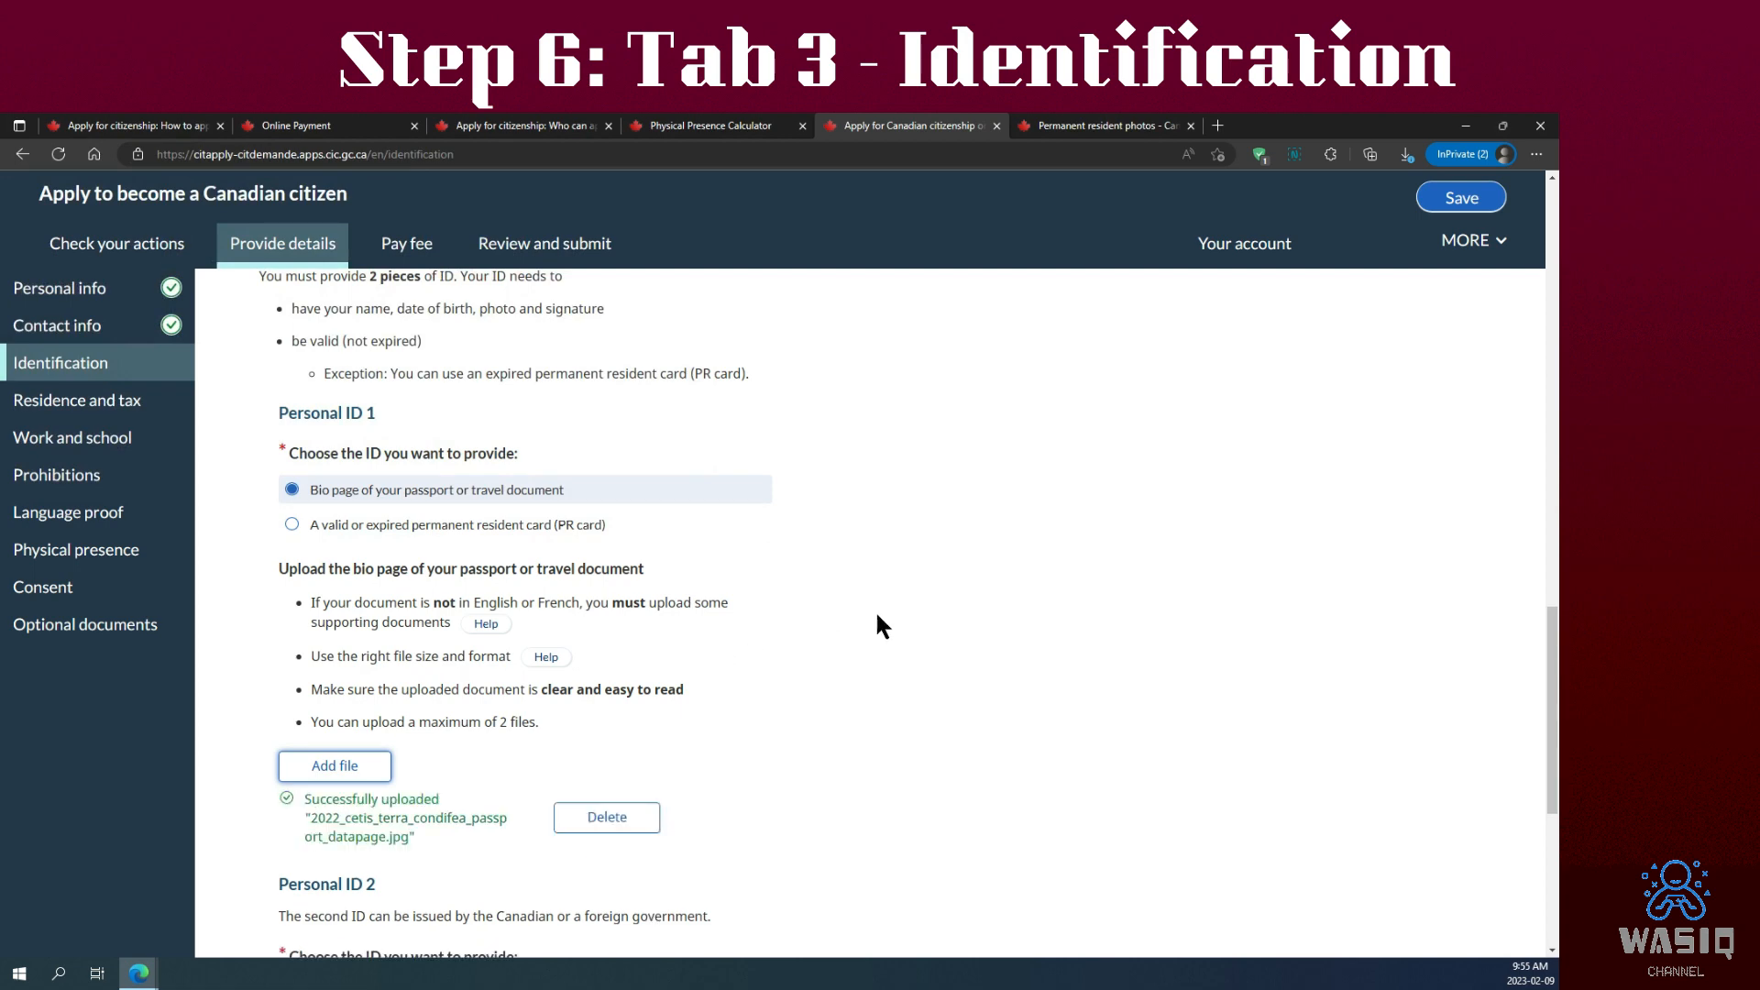
{"action": "scroll", "coordinate": [715, 572], "scroll_direction": "down", "scroll_amount": 4}
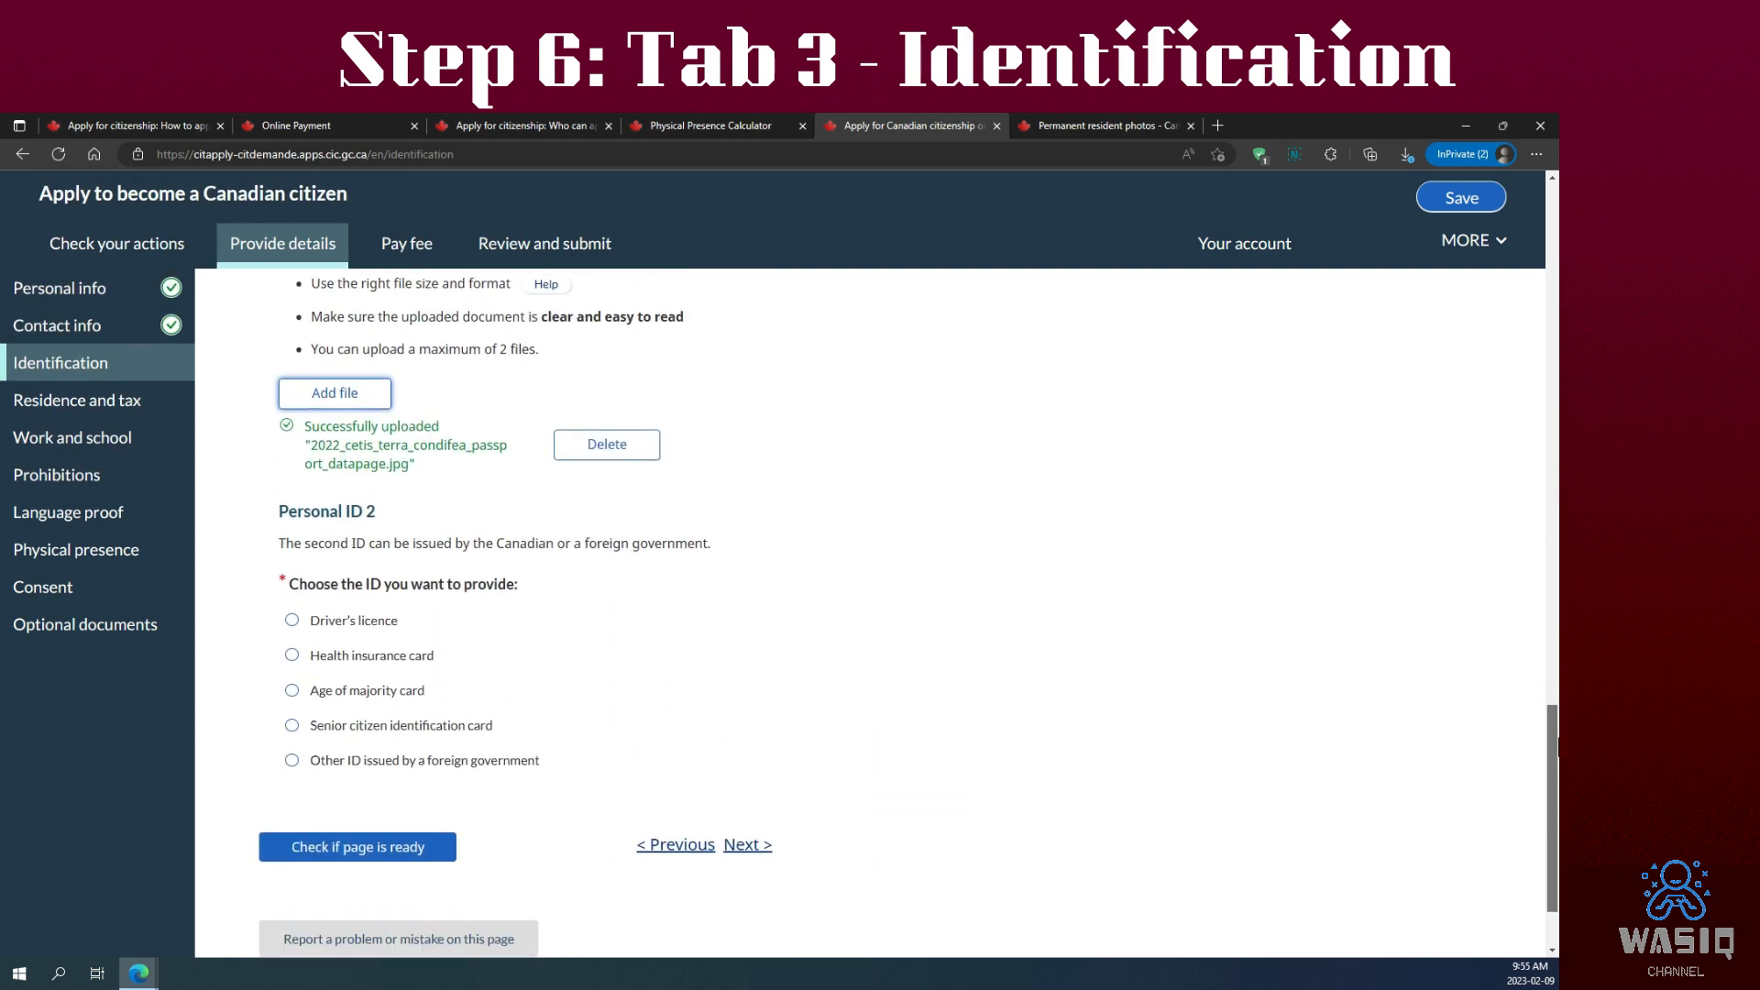
Choose Driver's licence as Personal ID 2 and upload pr_card_2016.jpg for it.
{"action": "left_click", "coordinate": [386, 610]}
{"action": "left_click_drag", "start_coordinate": [1555, 748], "coordinate": [1555, 760]}
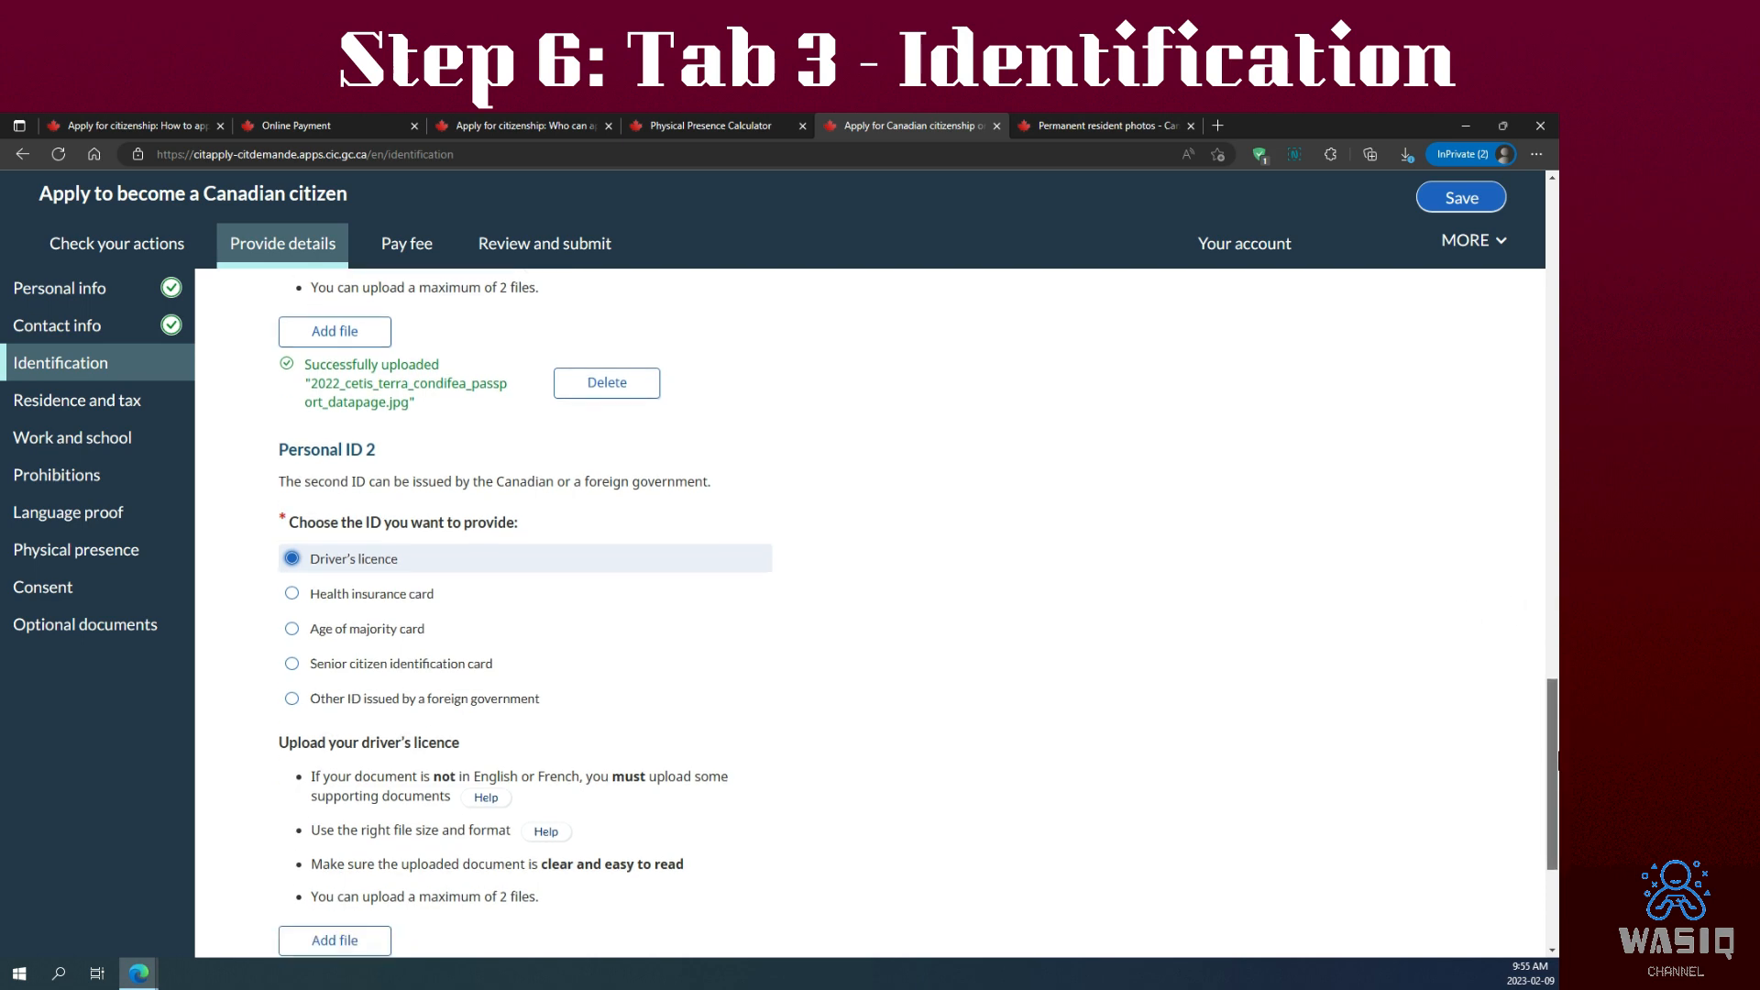
{"action": "scroll", "coordinate": [1167, 774], "scroll_direction": "down", "scroll_amount": 2}
{"action": "left_click", "coordinate": [335, 739]}
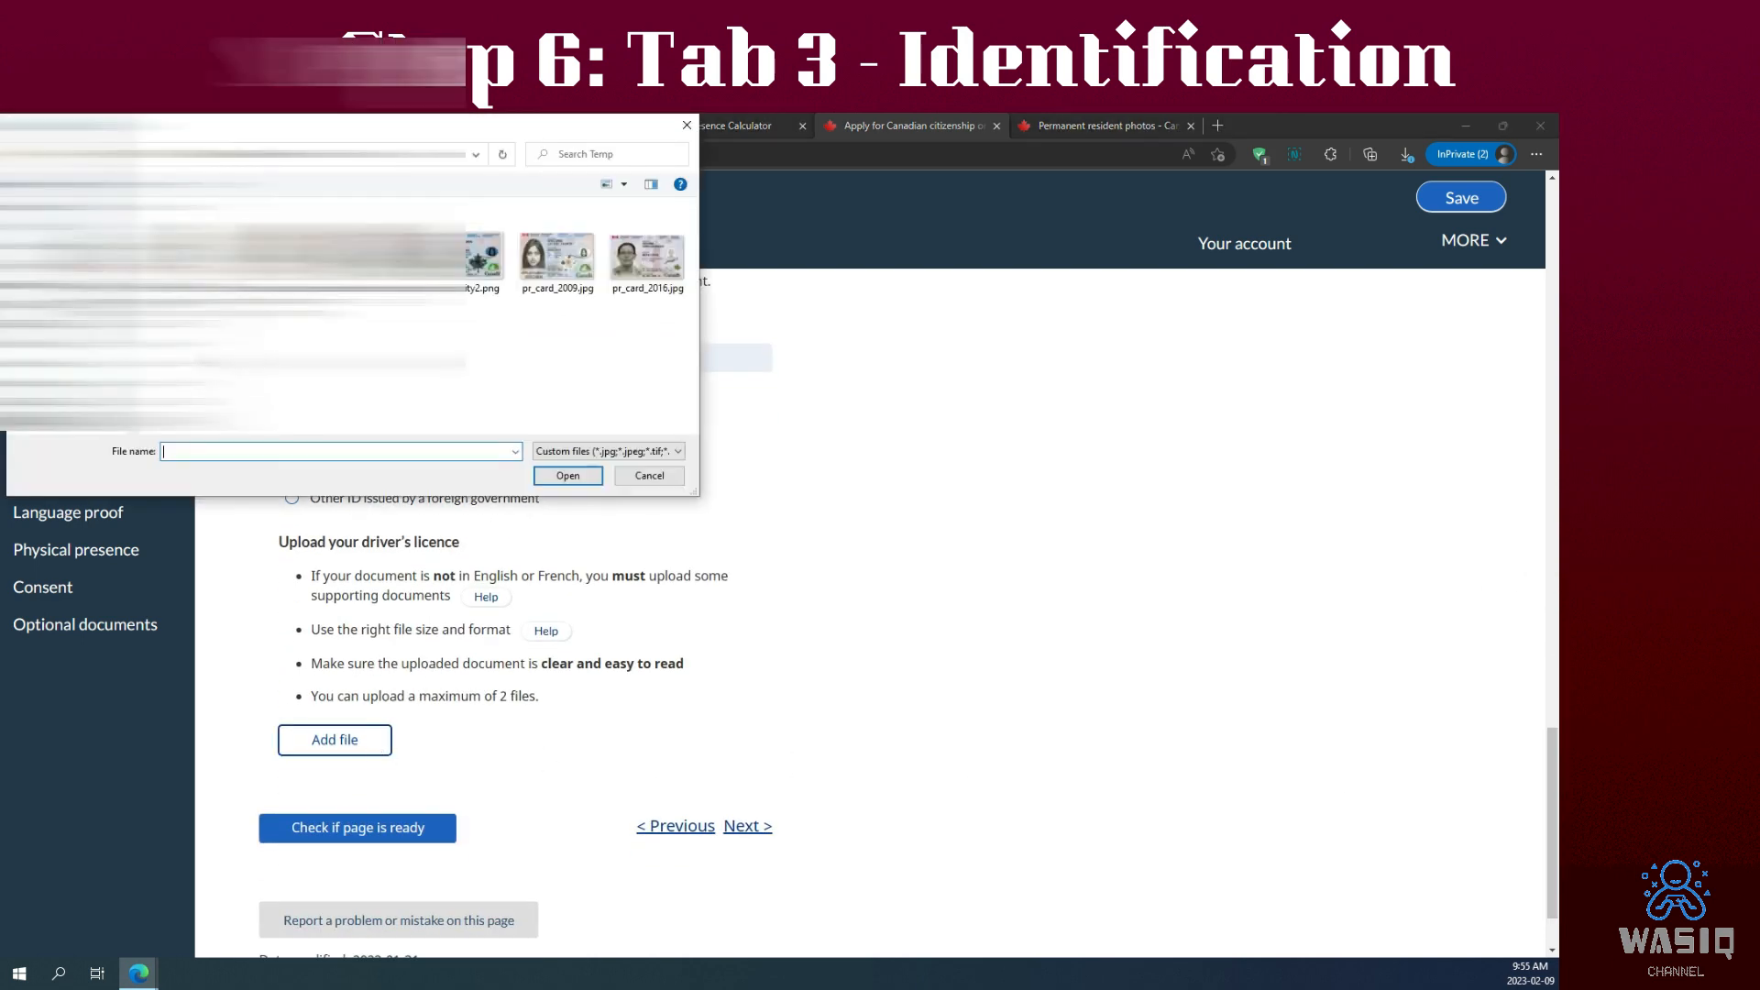
{"action": "double_click", "coordinate": [647, 259]}
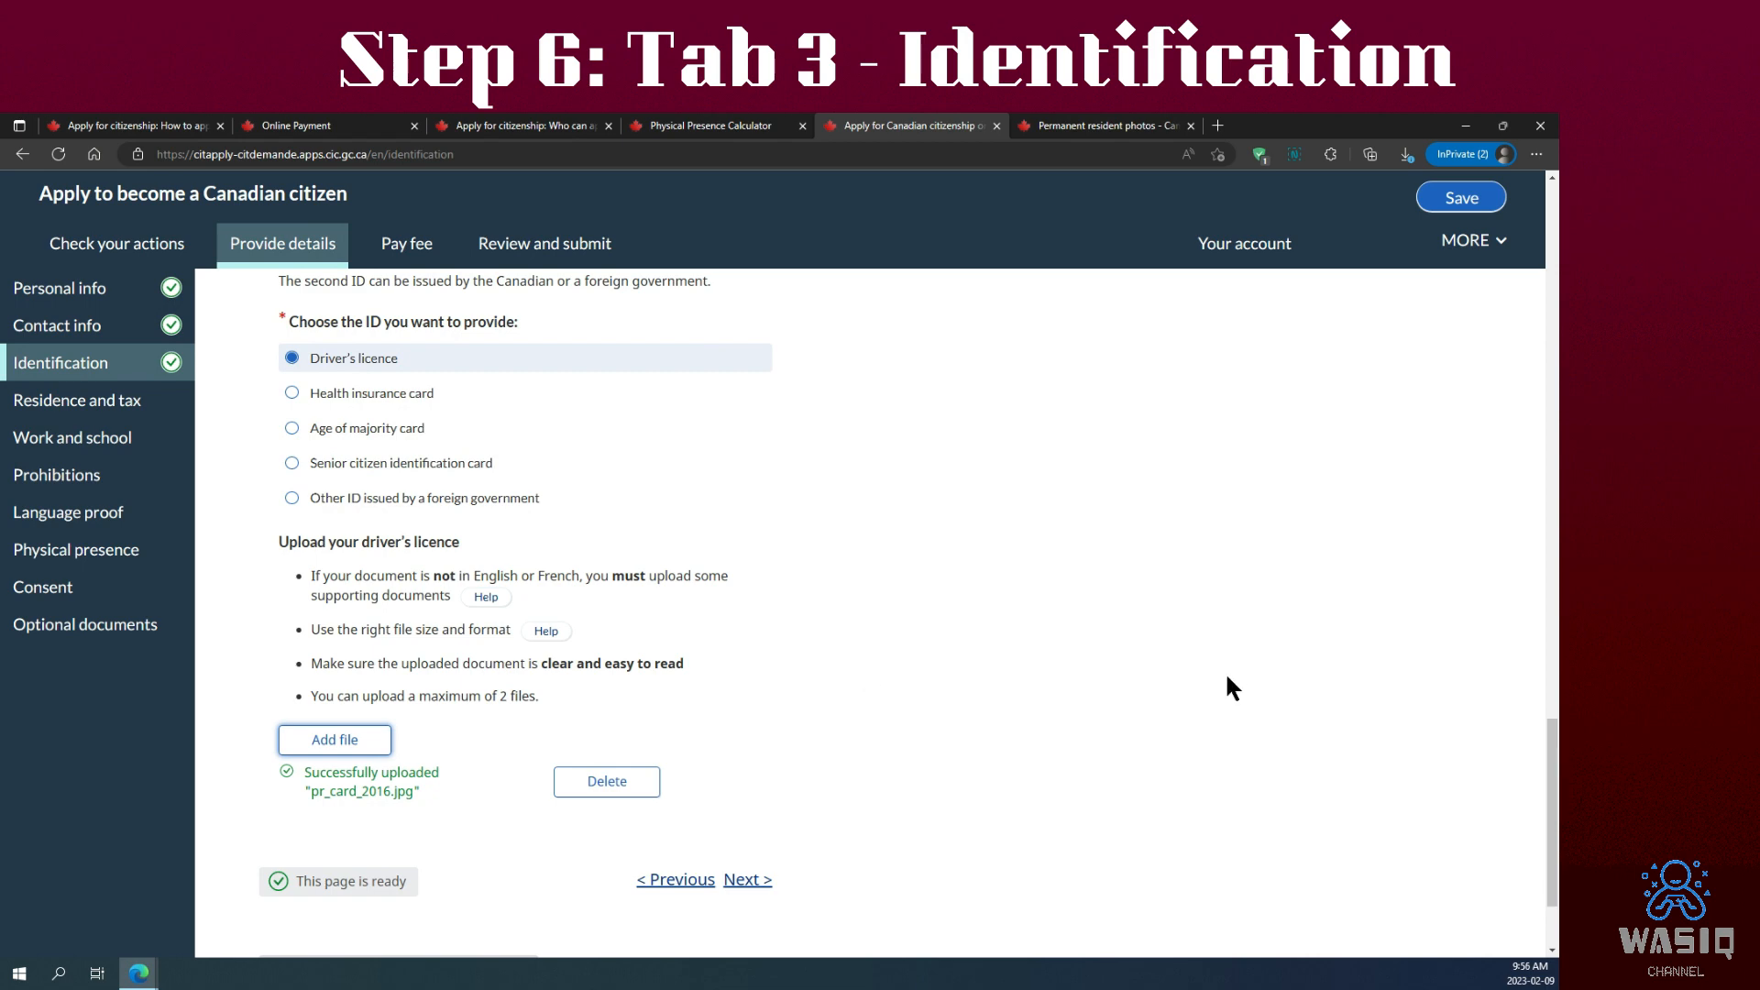
Scroll through the Identification page to review both uploaded ID documents.
{"action": "scroll", "coordinate": [916, 615], "scroll_direction": "up", "scroll_amount": 5}
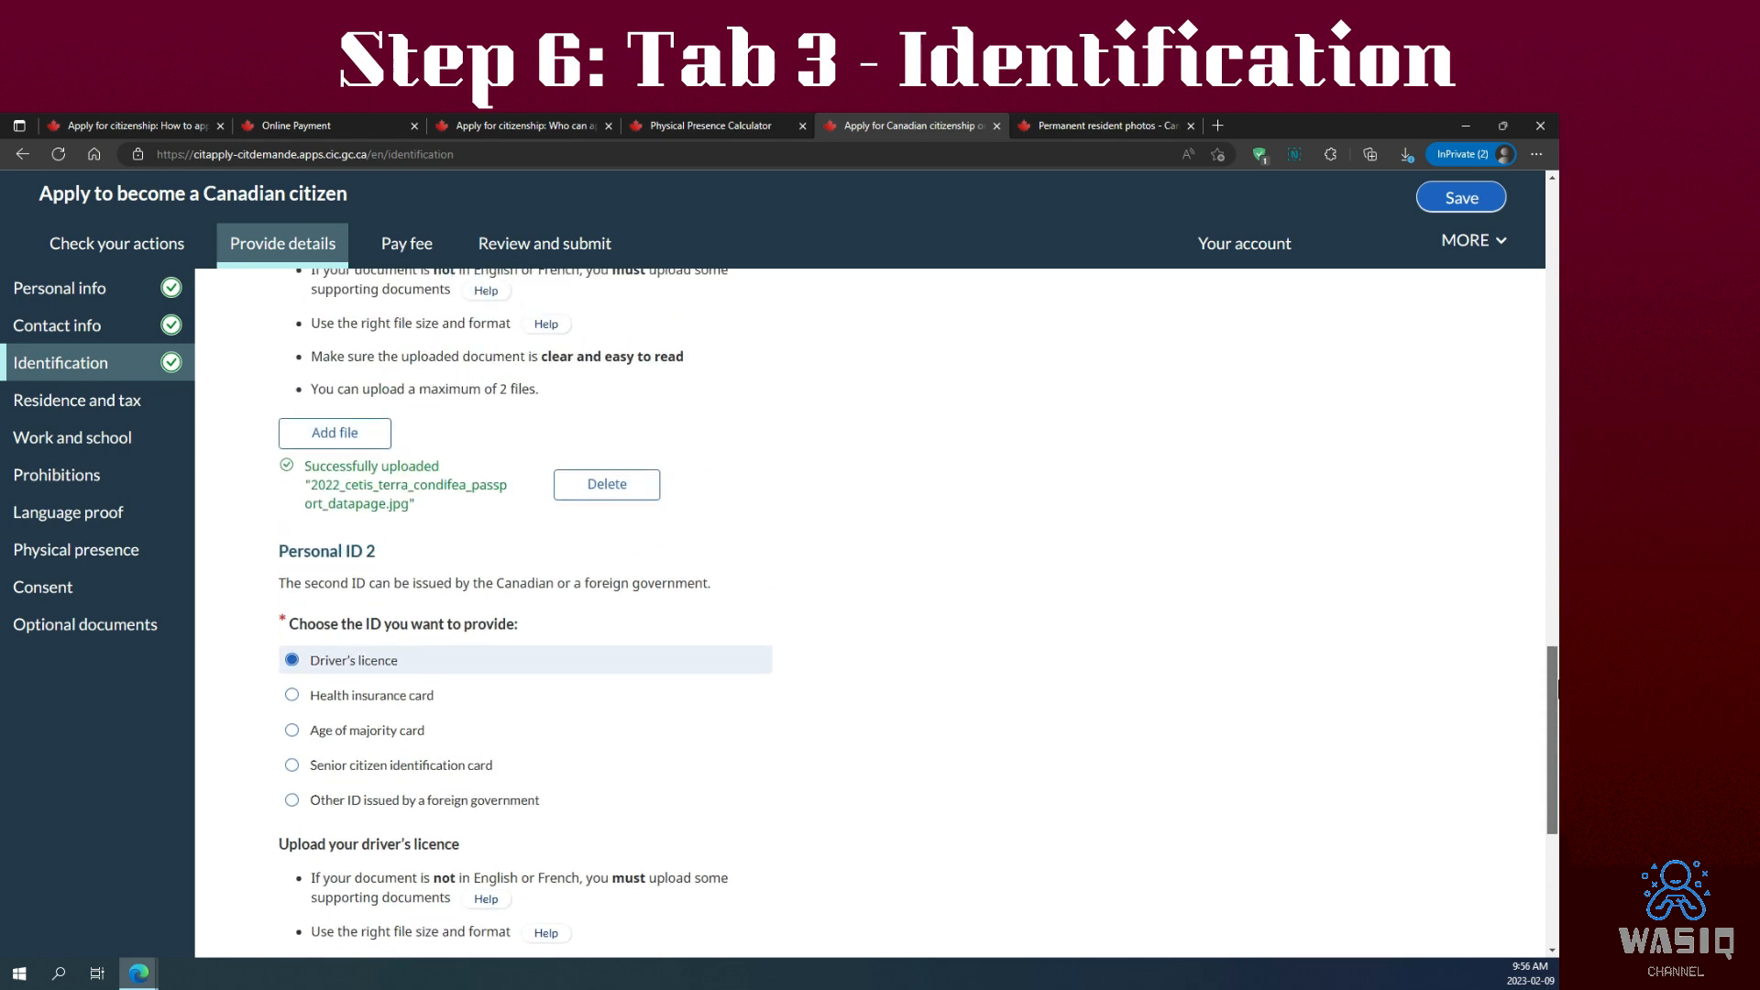
{"action": "left_click_drag", "start_coordinate": [1557, 646], "coordinate": [1558, 641]}
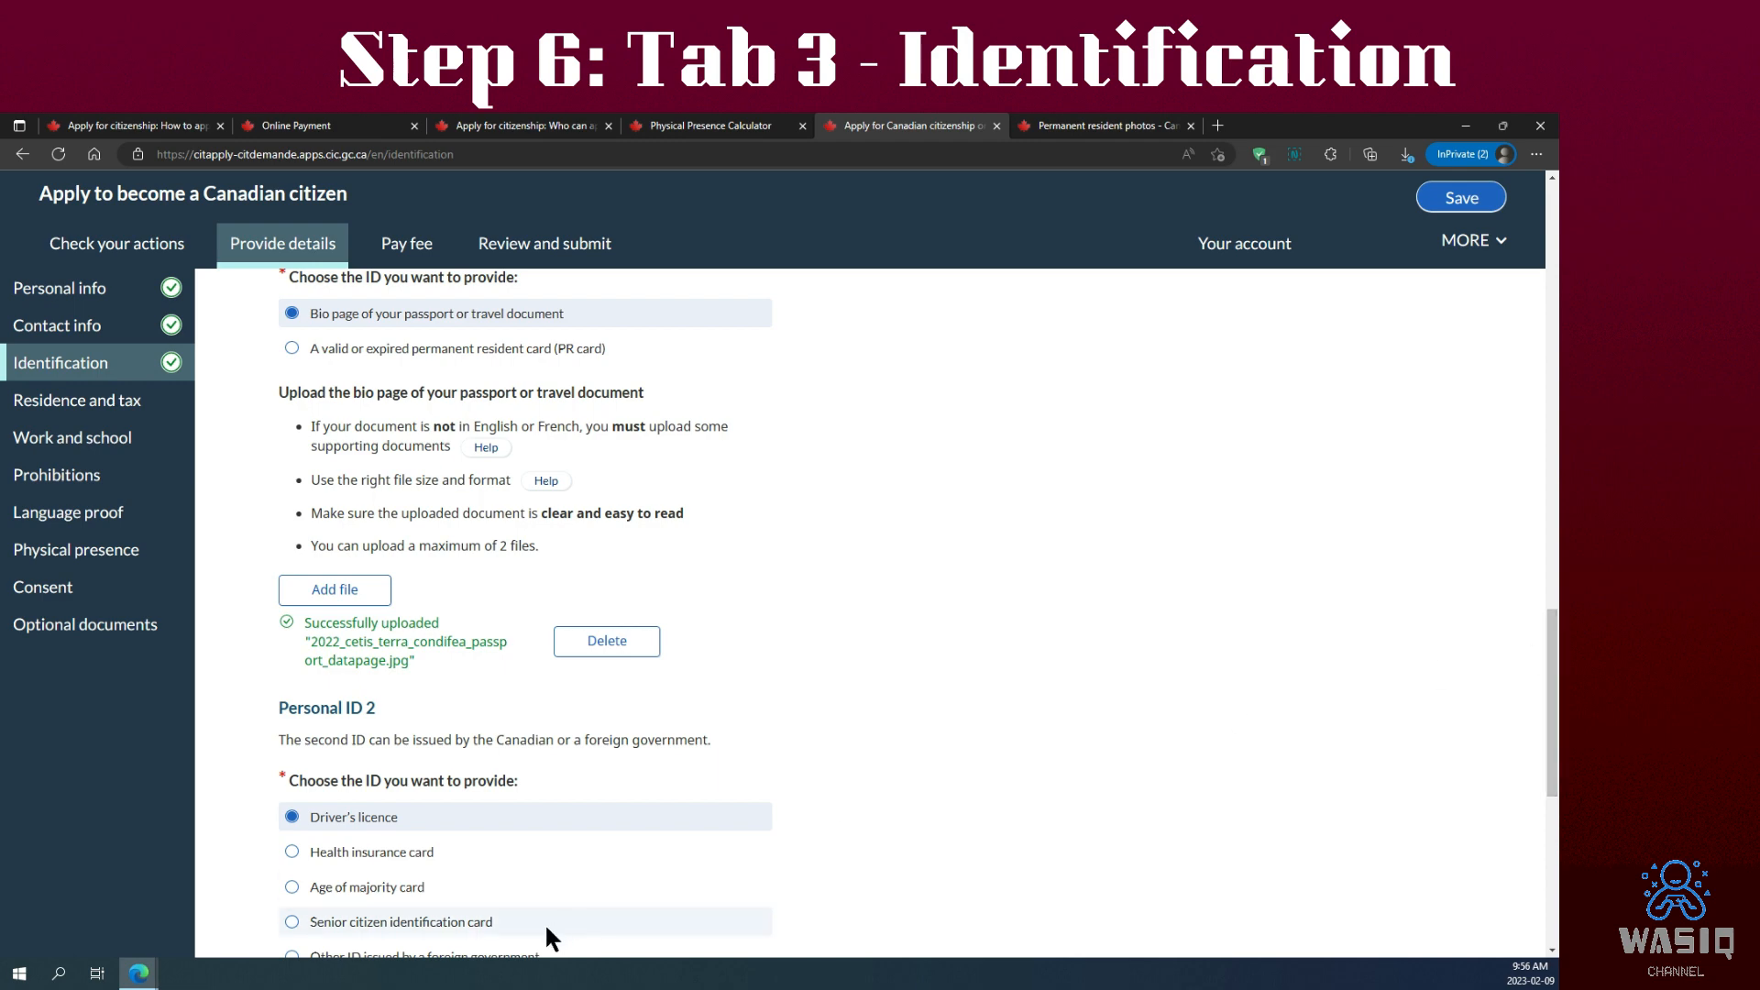
{"action": "left_click_drag", "start_coordinate": [1555, 738], "coordinate": [1557, 783]}
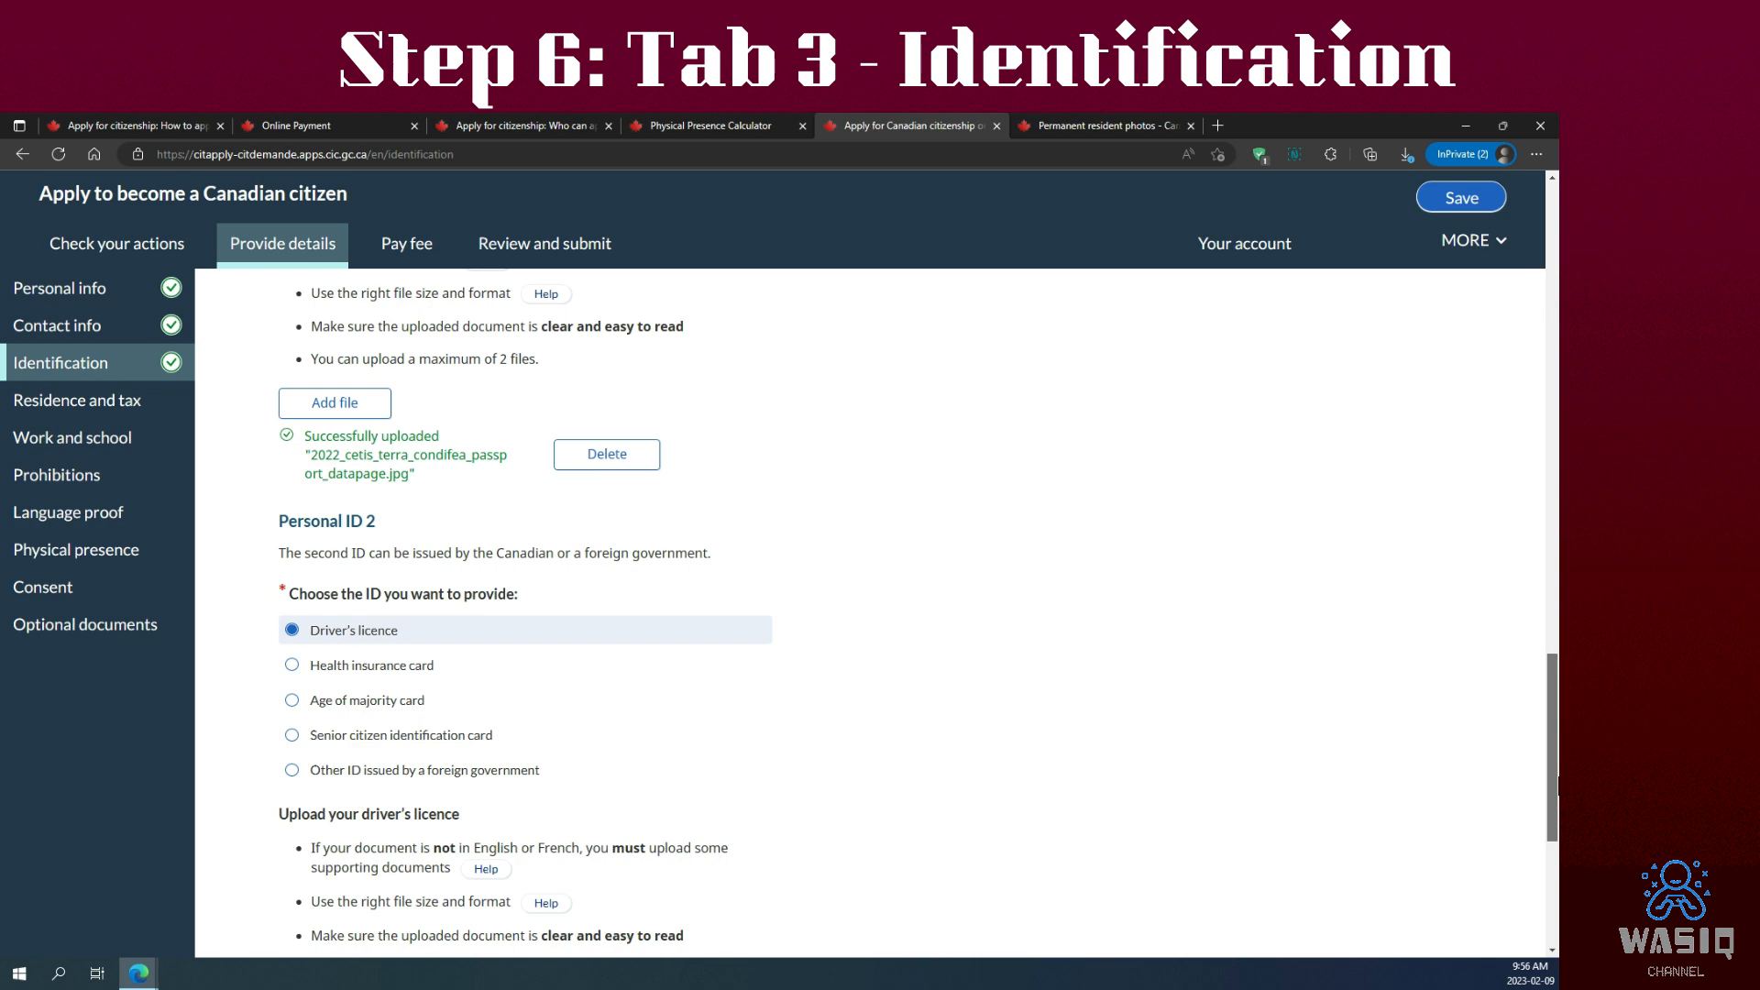
{"action": "left_click_drag", "start_coordinate": [1557, 784], "coordinate": [1532, 673]}
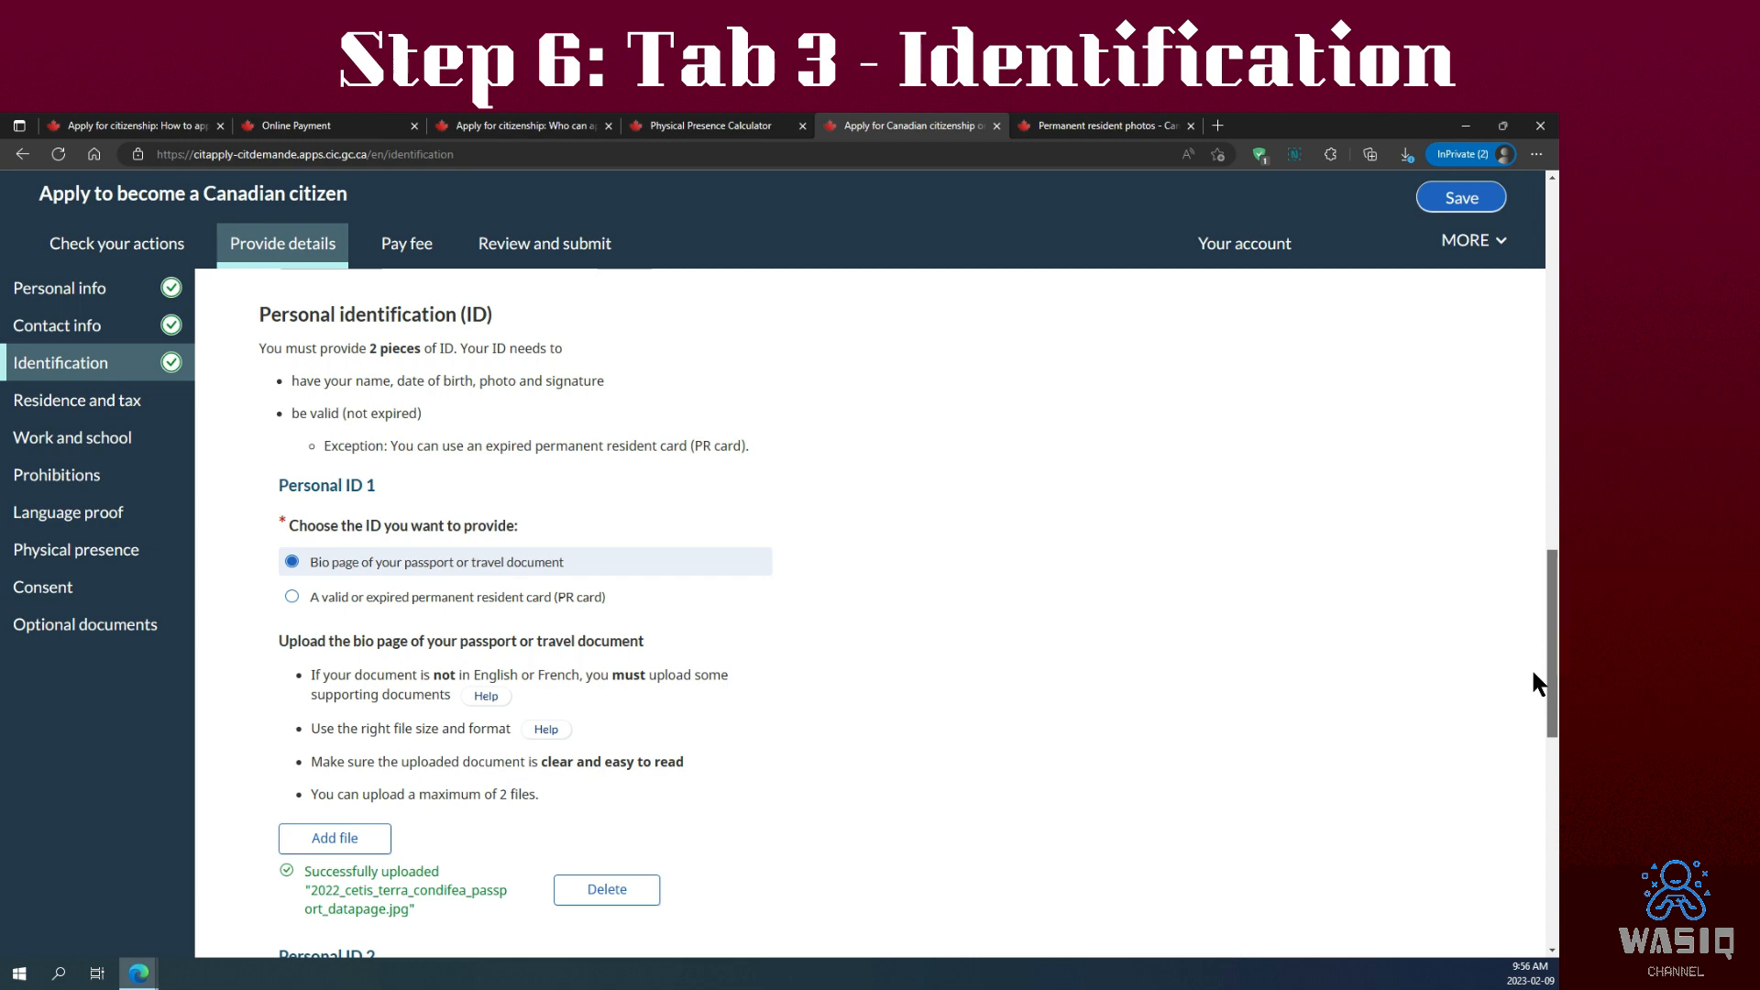
{"action": "left_click_drag", "start_coordinate": [1533, 673], "coordinate": [1516, 852]}
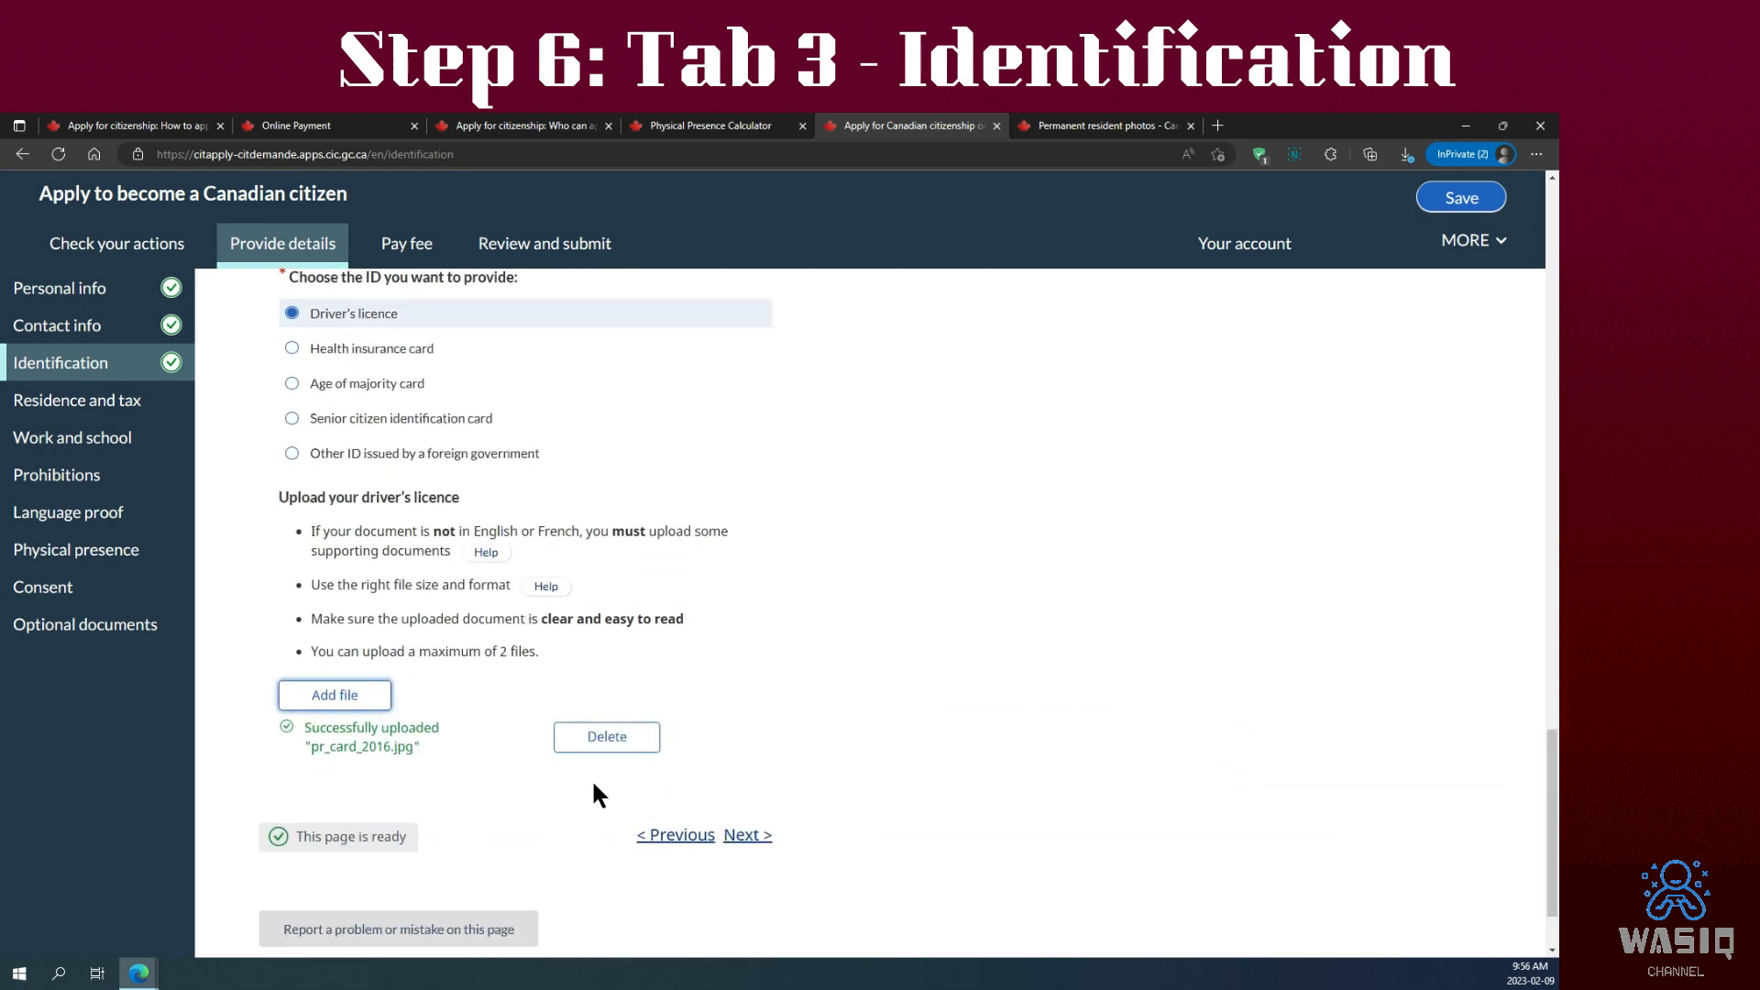
{"action": "left_click_drag", "start_coordinate": [1556, 788], "coordinate": [1500, 825]}
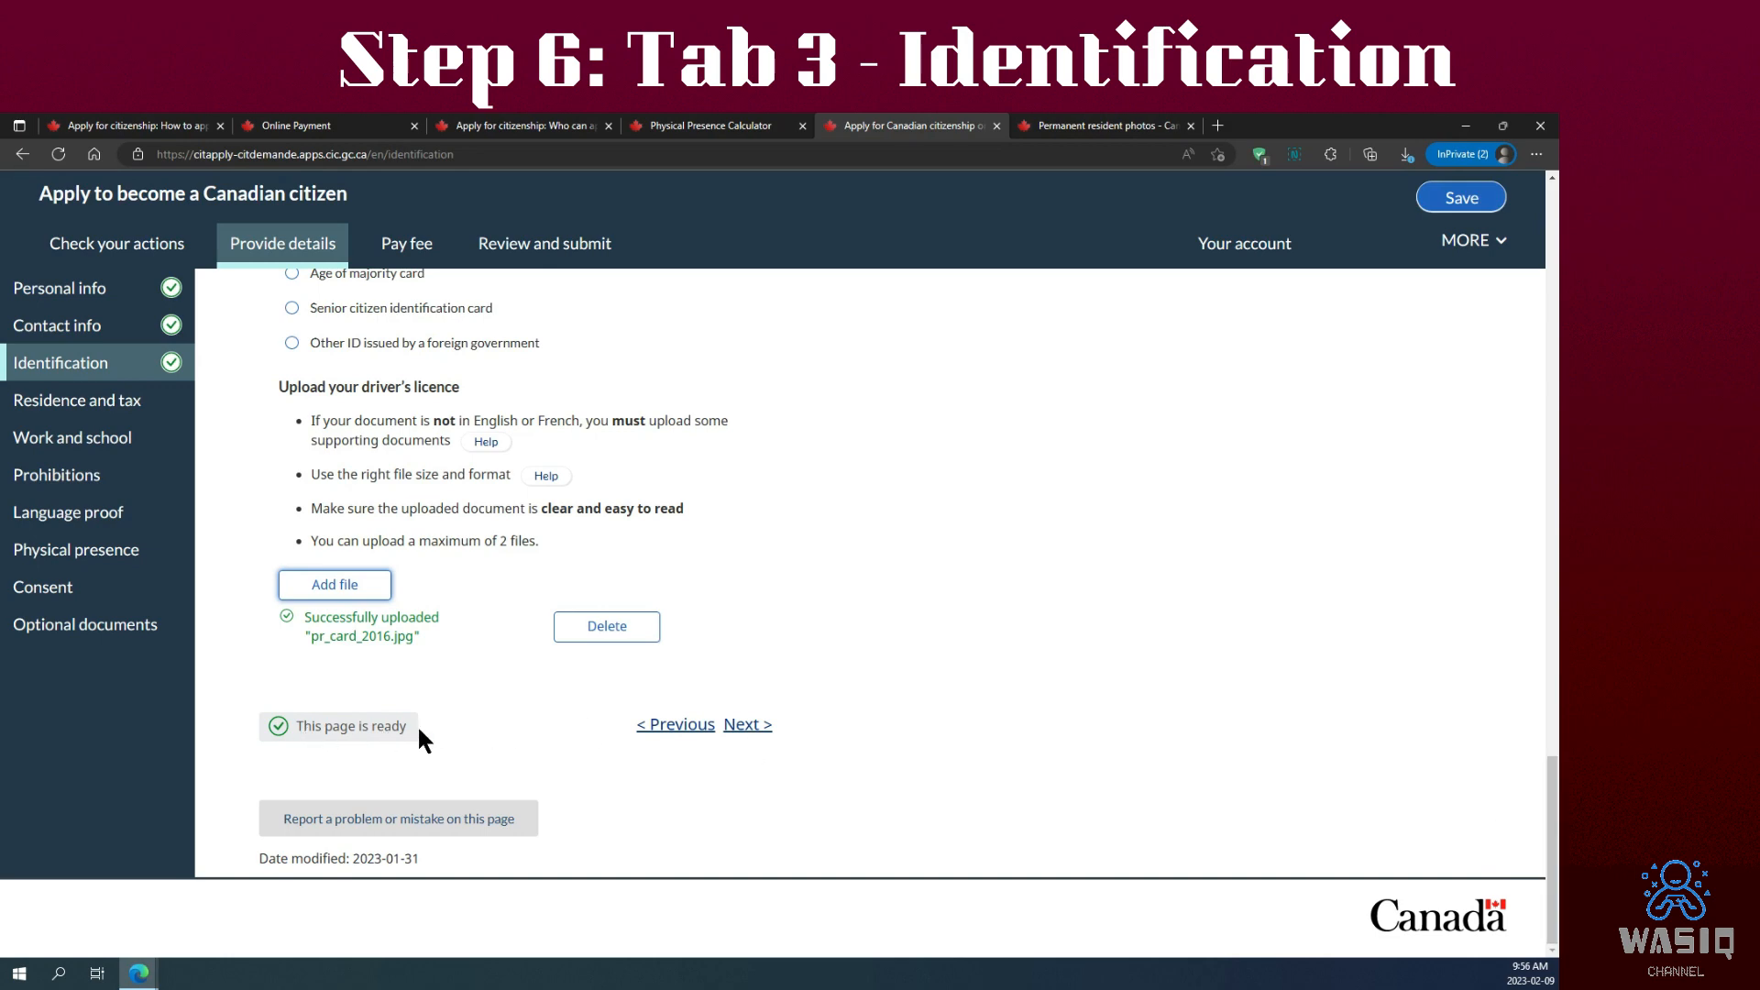
{"action": "left_click_drag", "start_coordinate": [1553, 787], "coordinate": [1441, 452]}
{"action": "left_click_drag", "start_coordinate": [1552, 564], "coordinate": [1556, 906]}
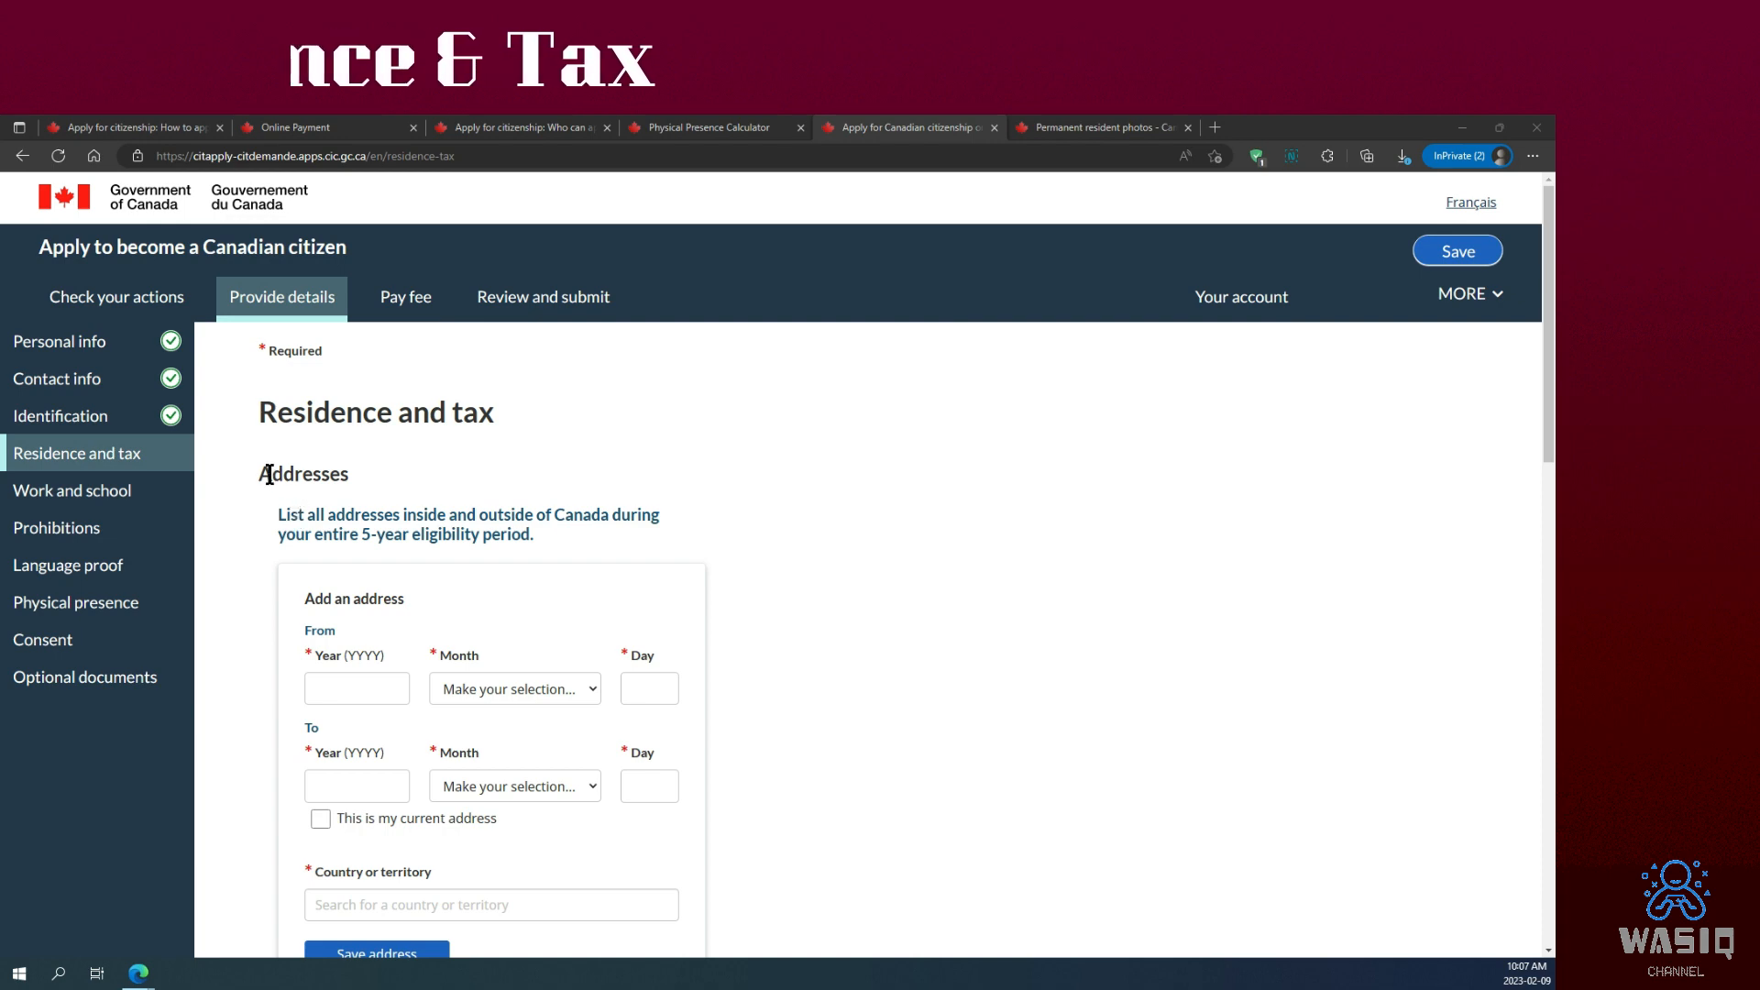
Enter the address start date as 2018 February 08.
{"action": "left_click_drag", "start_coordinate": [259, 473], "coordinate": [341, 473]}
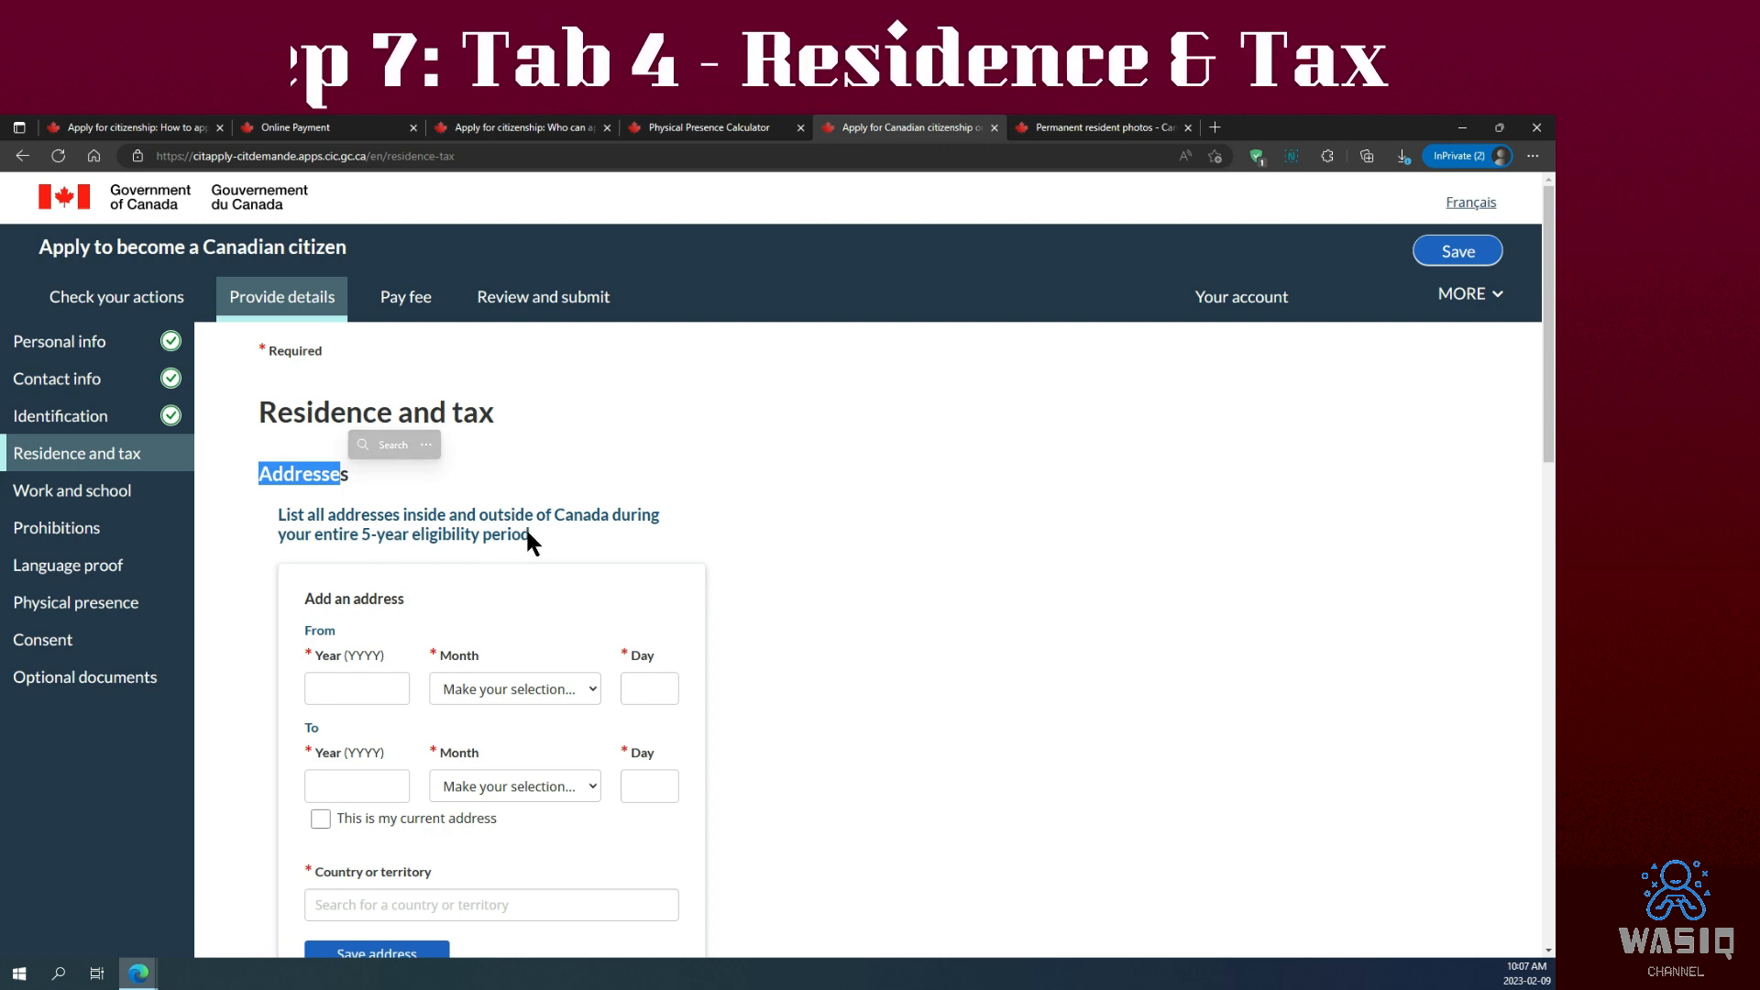
{"action": "scroll", "coordinate": [1428, 484], "scroll_direction": "down", "scroll_amount": 1}
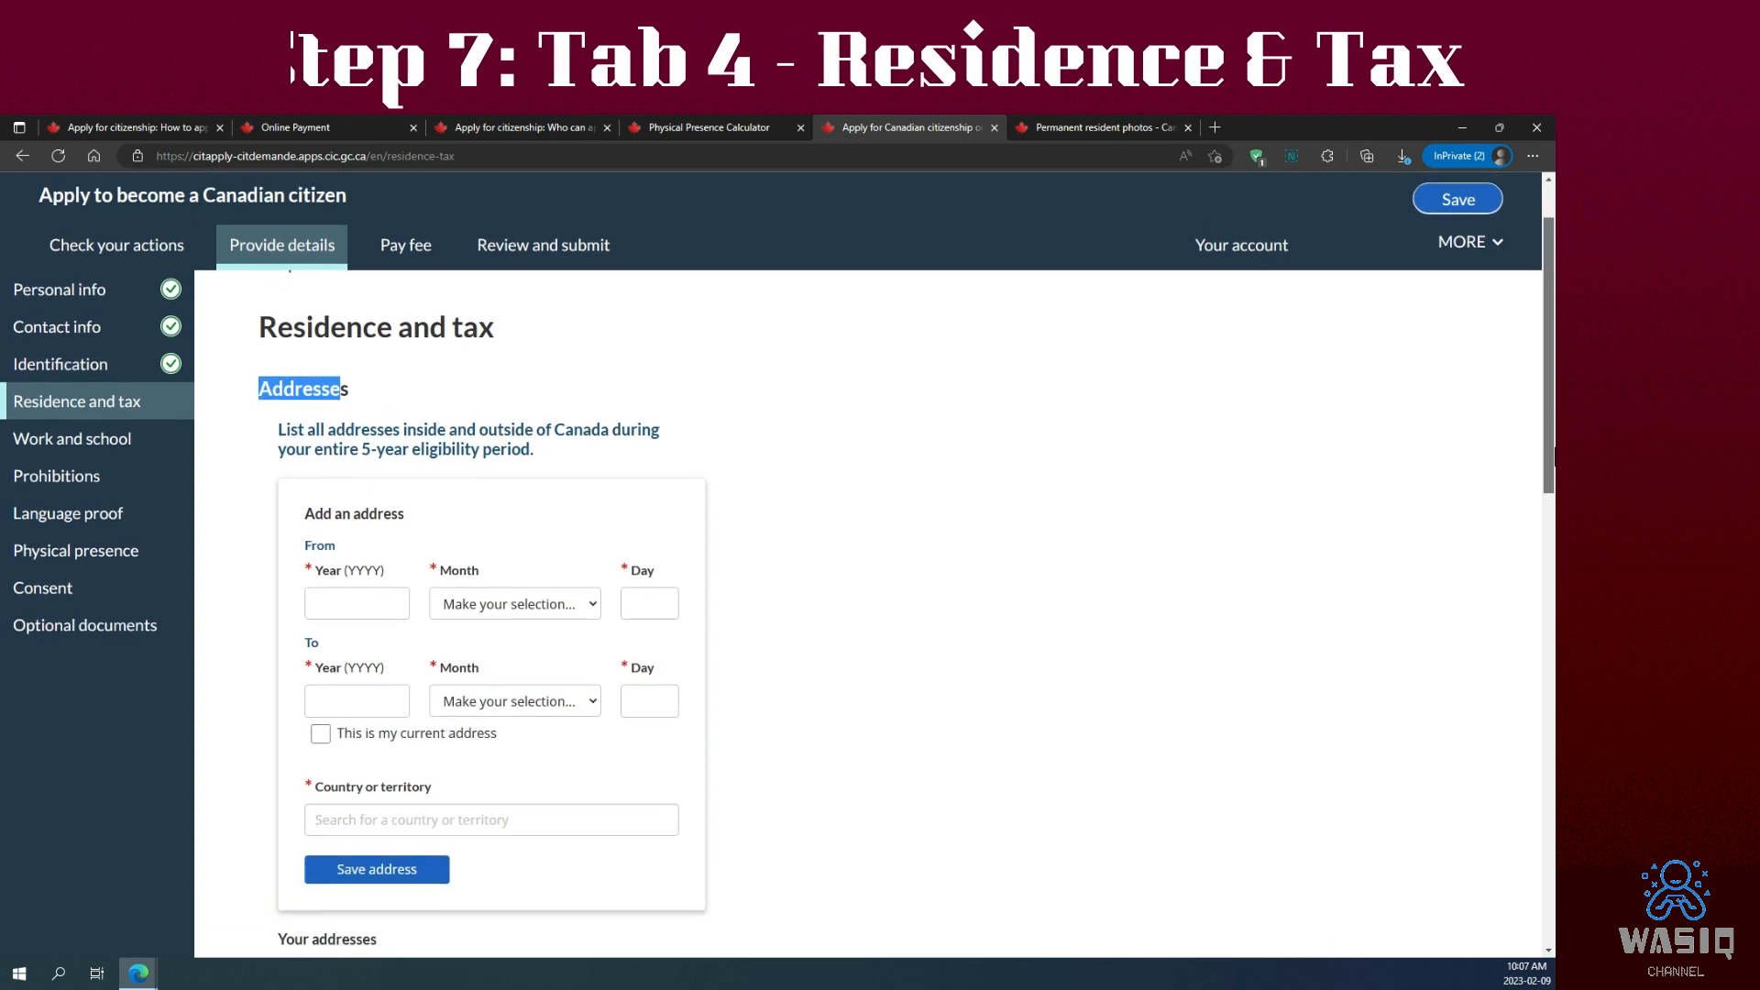
{"action": "left_click", "coordinate": [366, 593]}
{"action": "type", "text": "2023"}
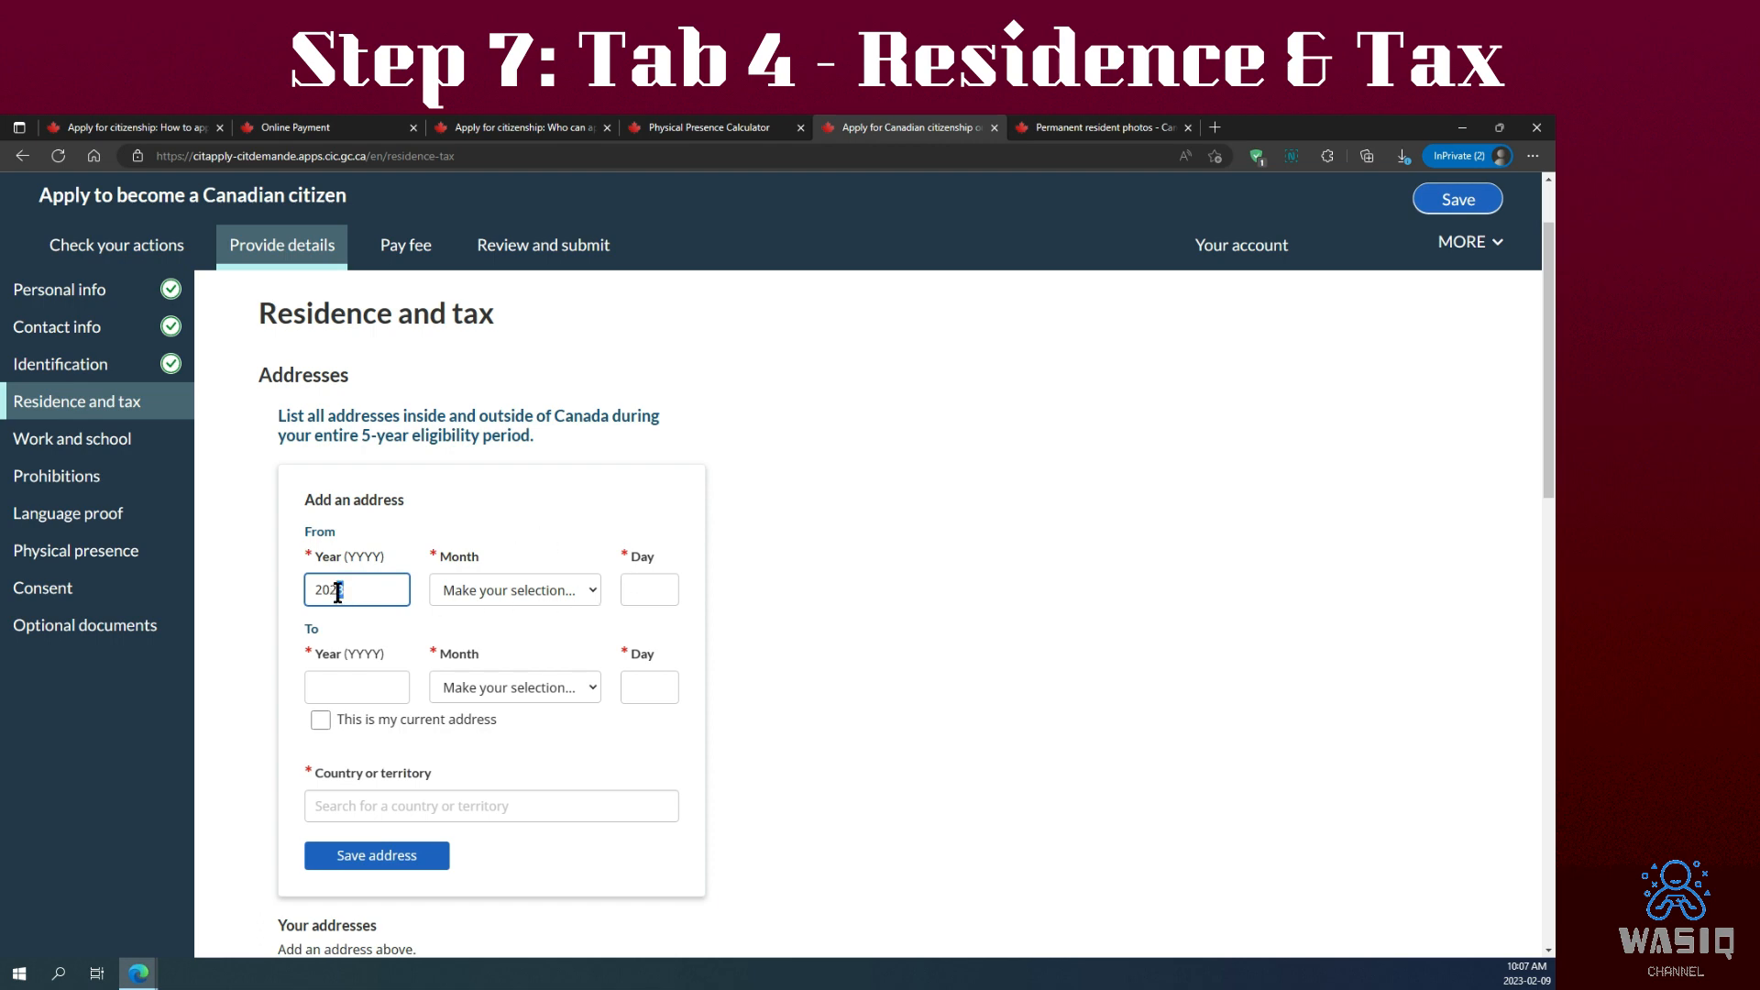
{"action": "key", "text": "BackSpace"}
{"action": "key", "text": "BackSpace"}
{"action": "type", "text": "18"}
{"action": "left_click", "coordinate": [449, 574]}
{"action": "left_click", "coordinate": [453, 579]}
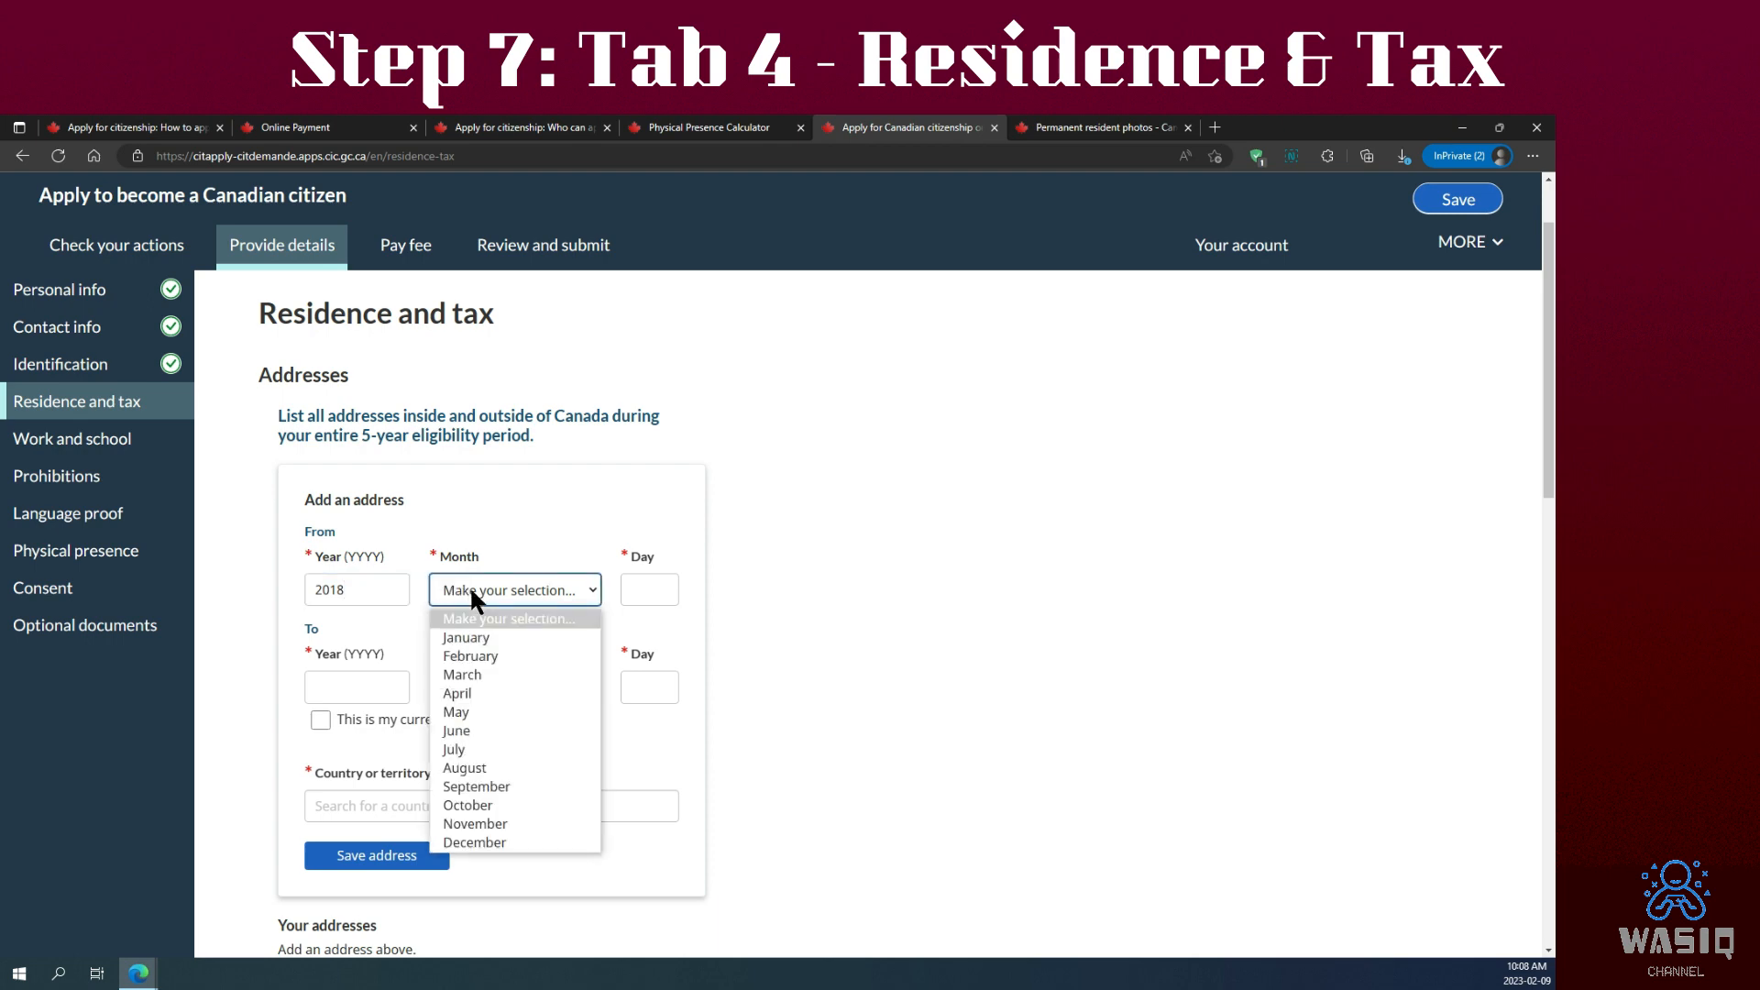
{"action": "left_click", "coordinate": [473, 656]}
{"action": "left_click", "coordinate": [653, 577]}
{"action": "type", "text": "08"}
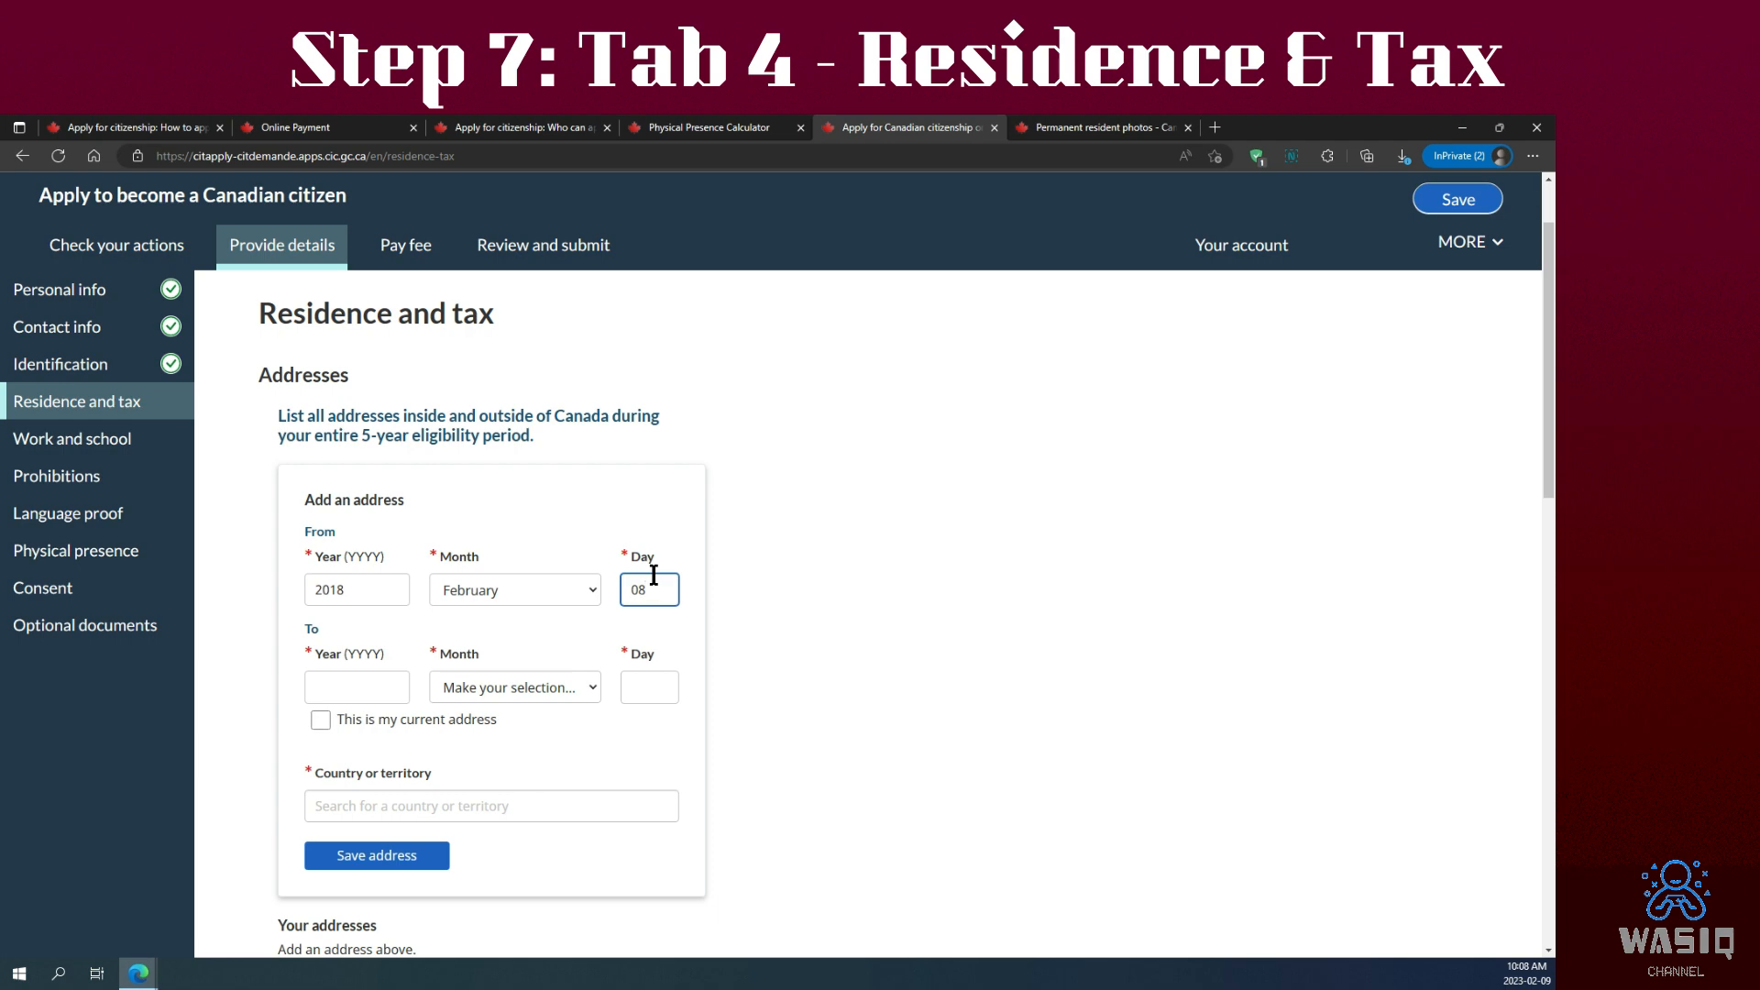
Enter the end date as 2023 February 09 and mark it as the current address.
{"action": "left_click", "coordinate": [649, 690]}
{"action": "type", "text": "09"}
{"action": "left_click", "coordinate": [530, 683]}
{"action": "left_click", "coordinate": [473, 750]}
{"action": "left_click", "coordinate": [377, 692]}
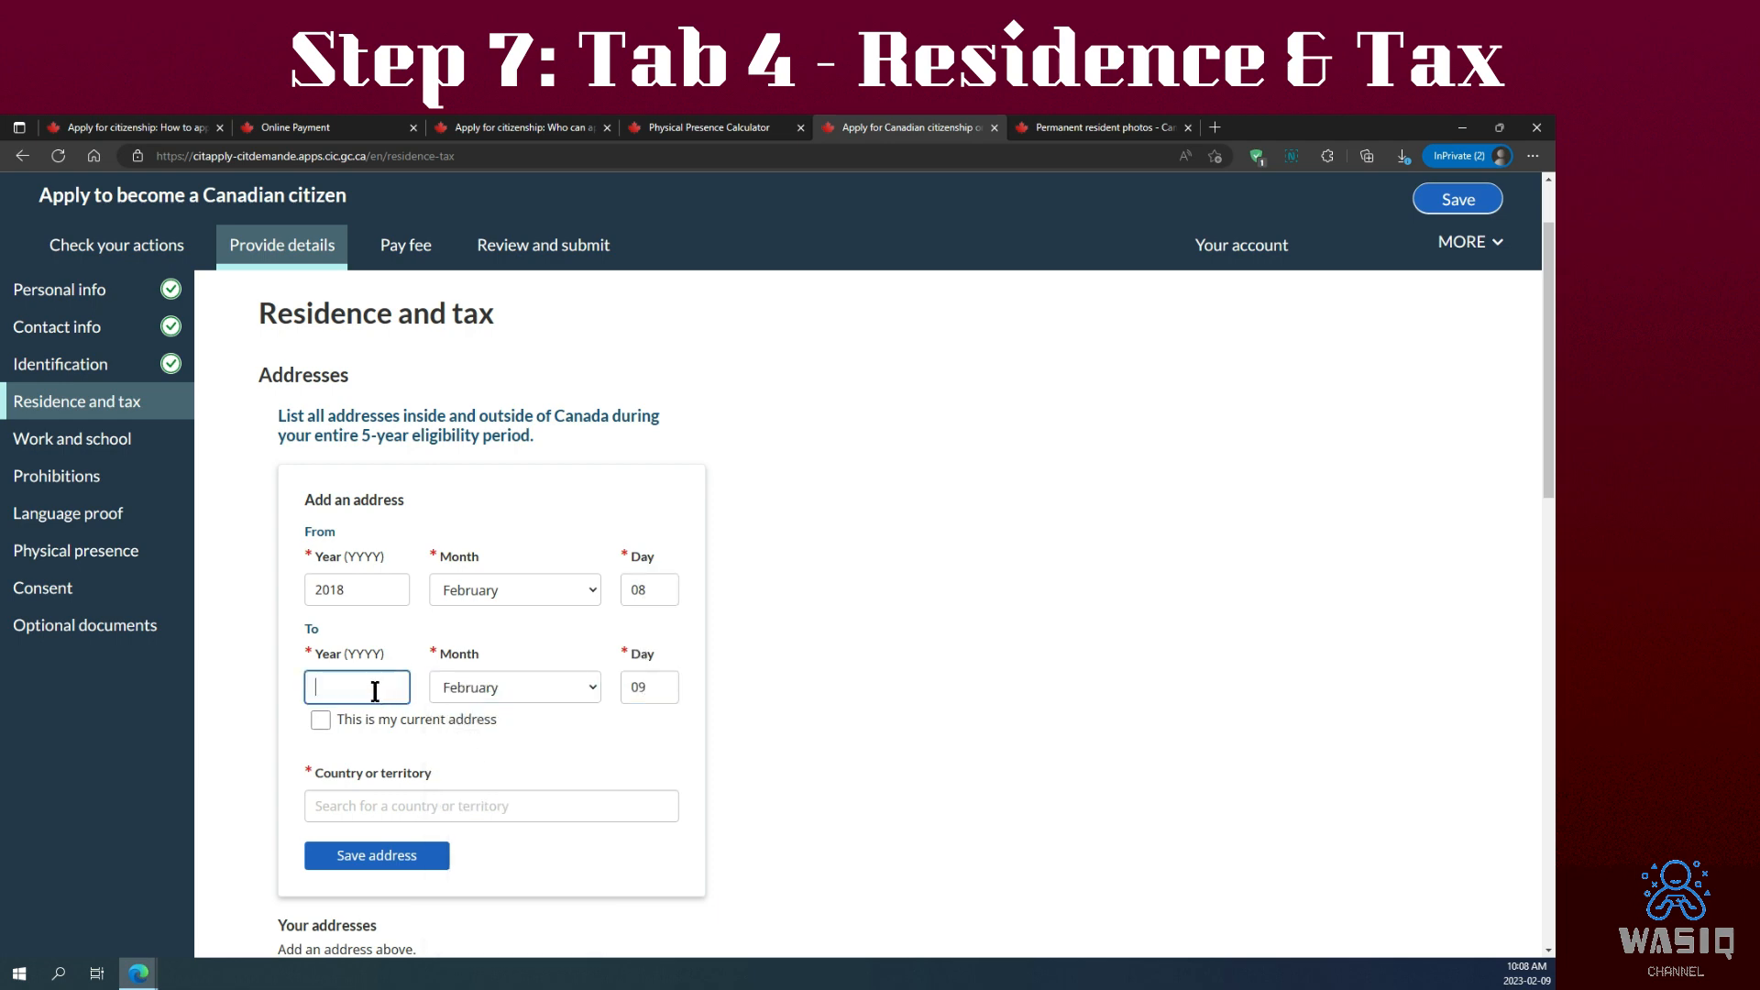
{"action": "type", "text": "2023"}
{"action": "left_click", "coordinate": [321, 719]}
Set the country to Canada, paste and select the home address, and save it.
{"action": "left_click", "coordinate": [432, 797]}
{"action": "type", "text": "Cana"}
{"action": "left_click", "coordinate": [376, 831]}
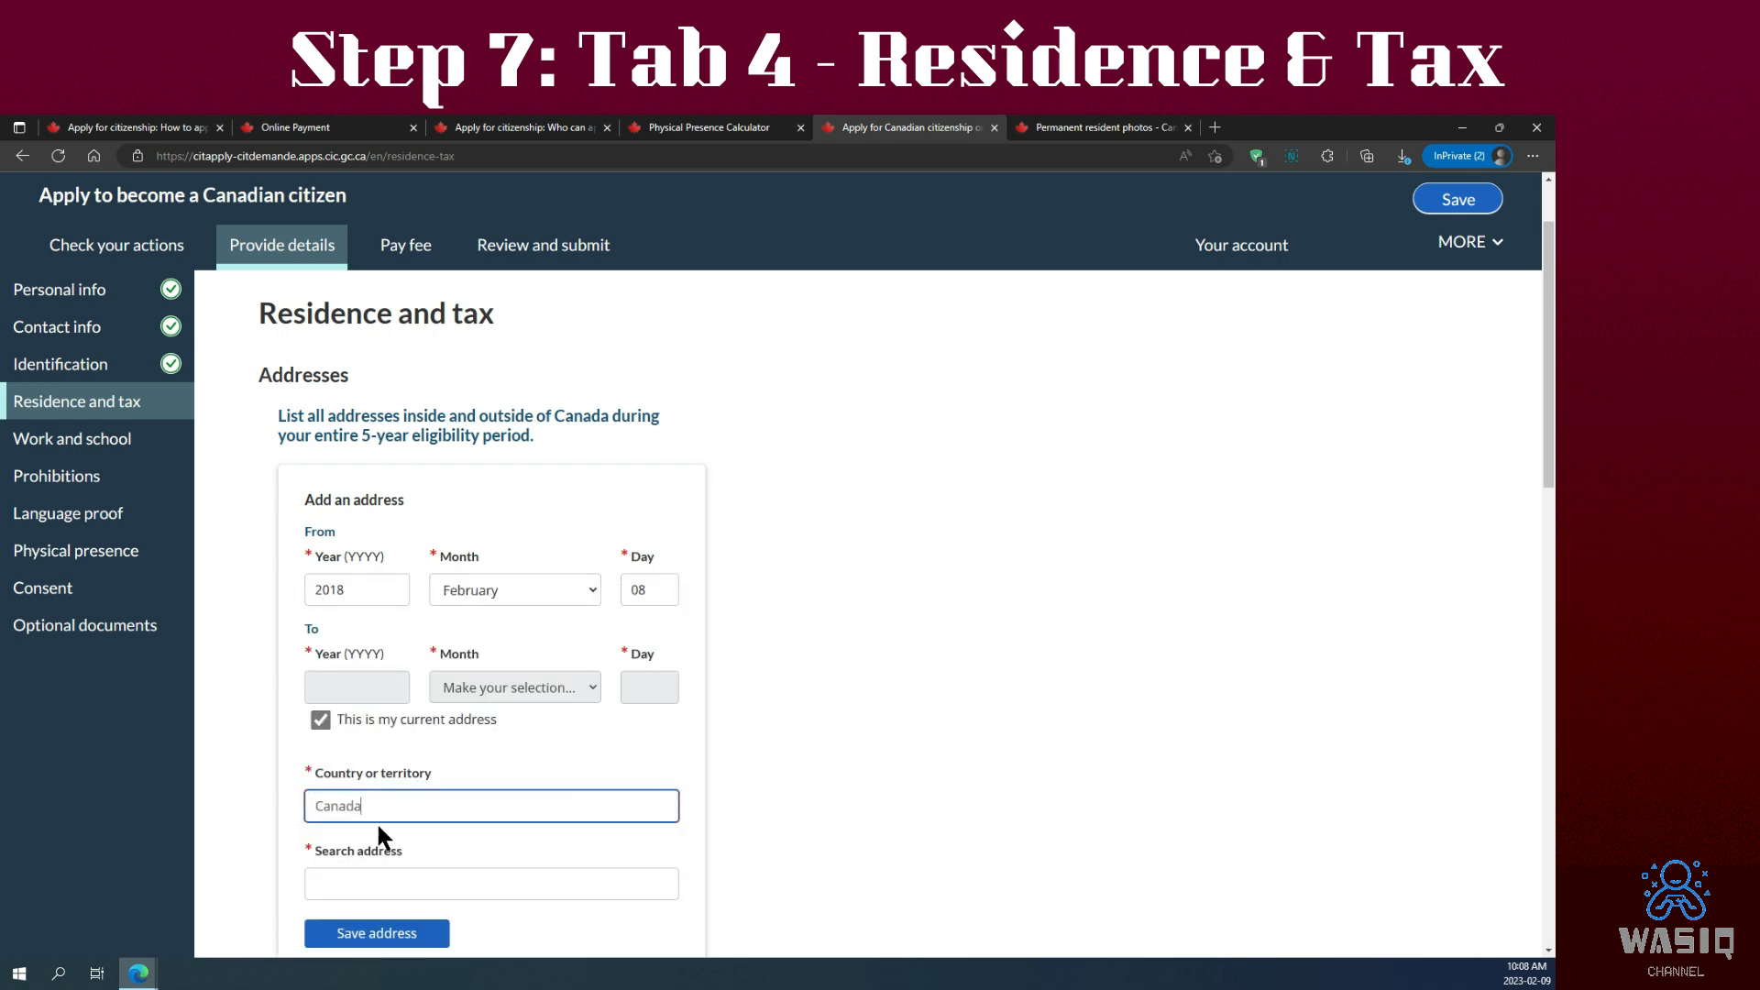
{"action": "left_click", "coordinate": [435, 871]}
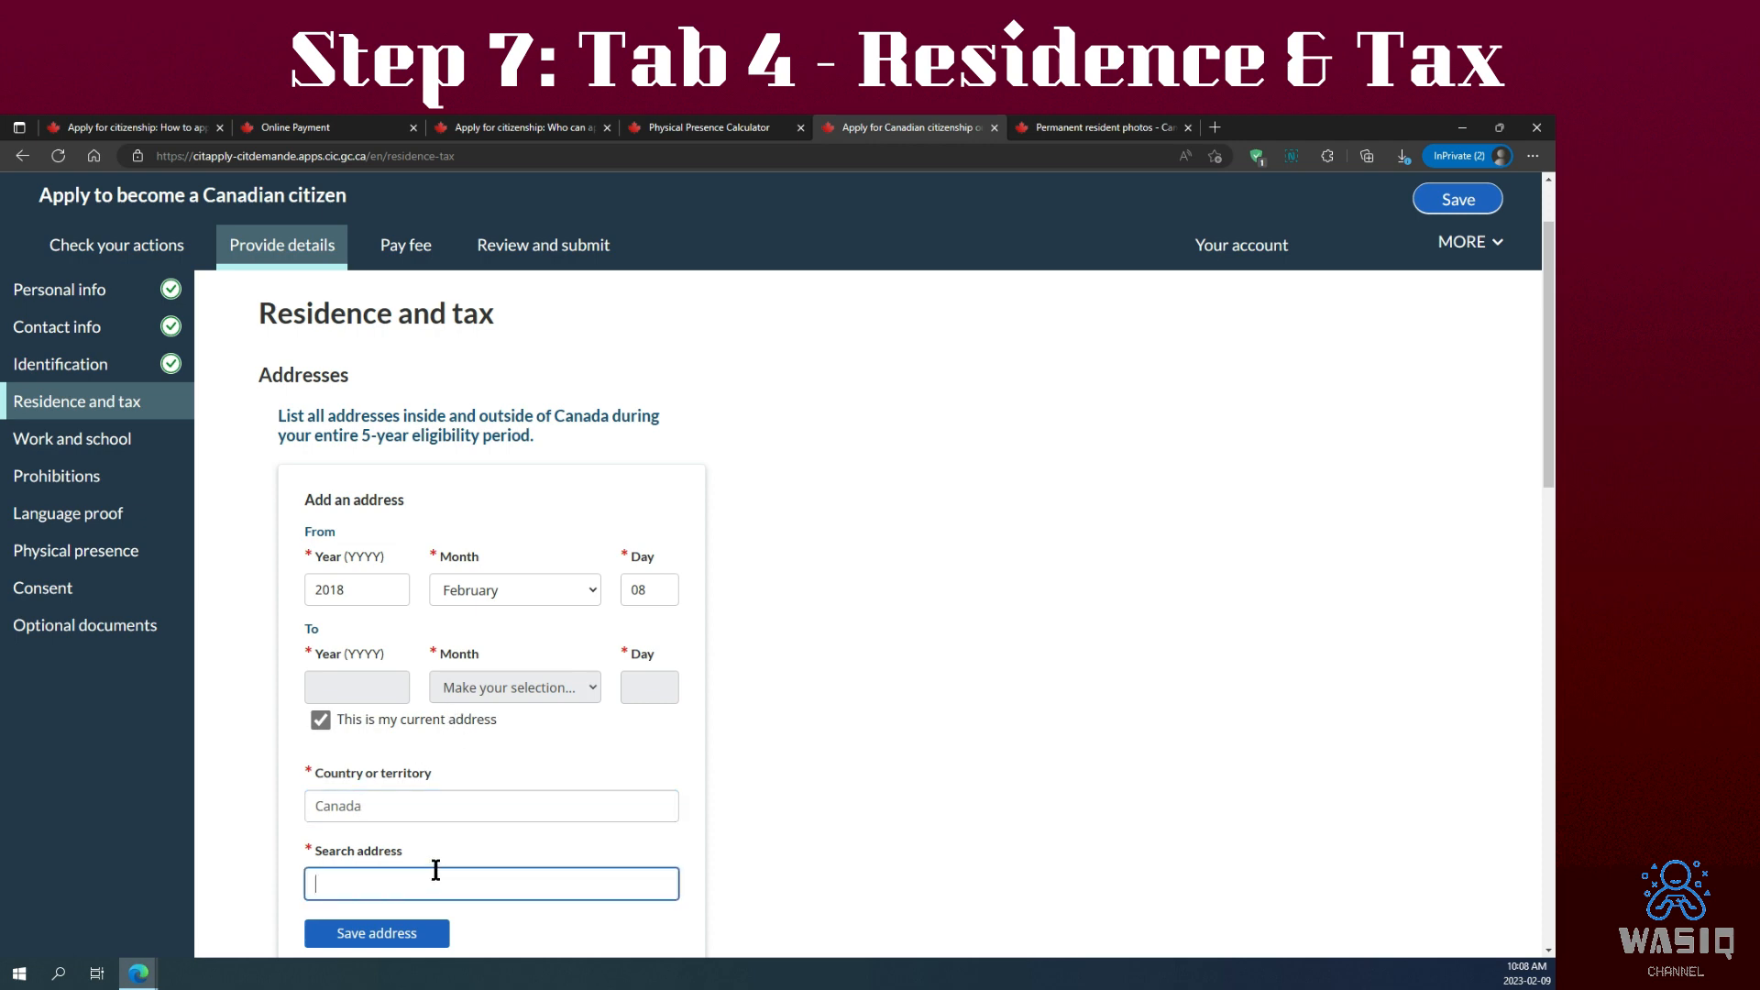
{"action": "type", "text": "111 Wellington St, Ottawa, ON K1A 0A9"}
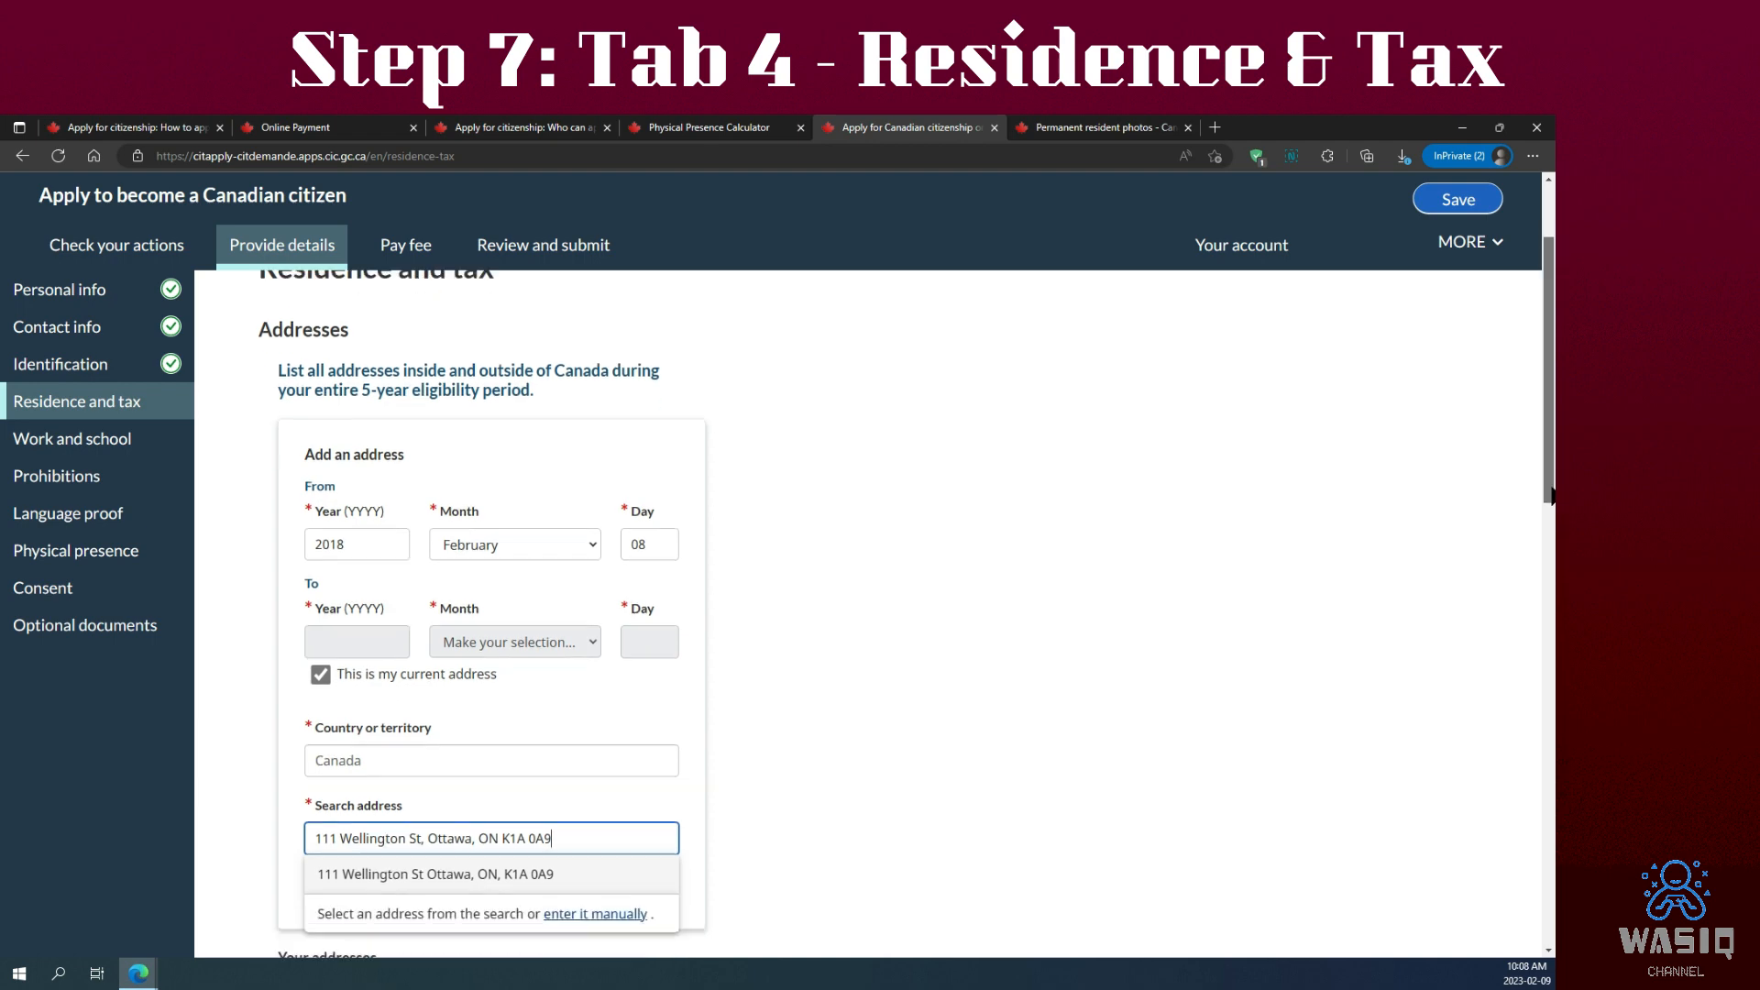
{"action": "scroll", "coordinate": [823, 656], "scroll_direction": "down", "scroll_amount": 2}
{"action": "left_click", "coordinate": [465, 714]}
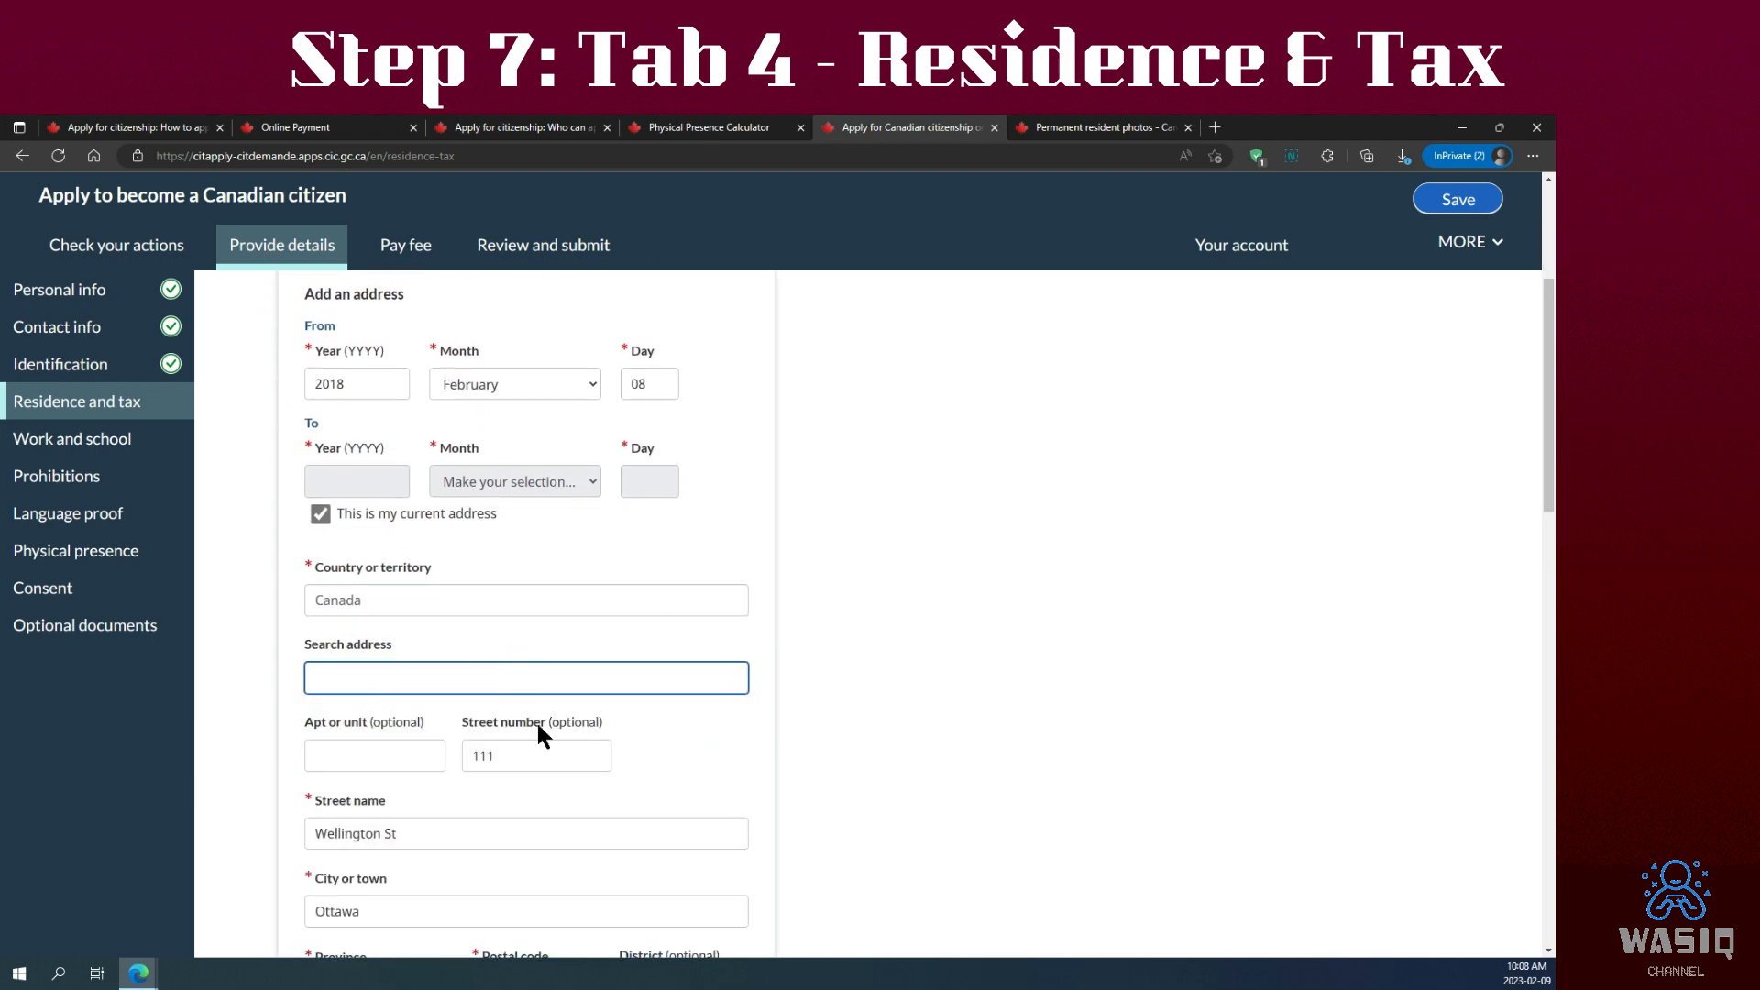
{"action": "scroll", "coordinate": [1041, 657], "scroll_direction": "down", "scroll_amount": 4}
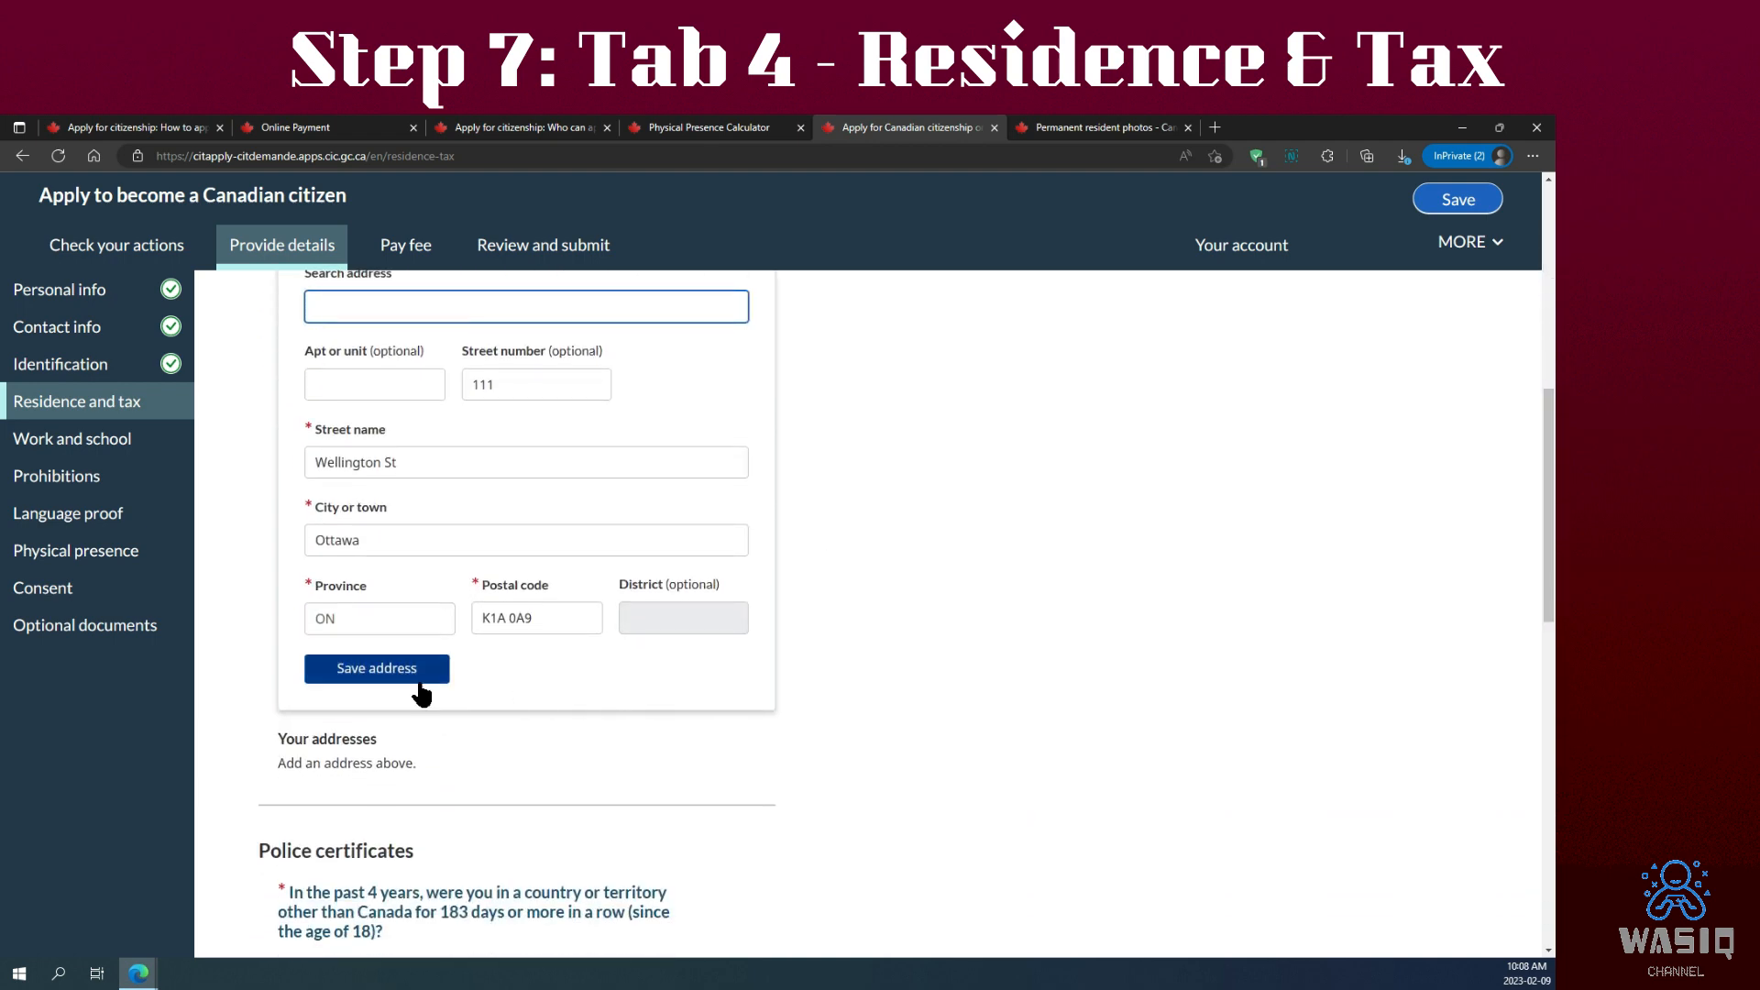
{"action": "left_click", "coordinate": [446, 682]}
{"action": "scroll", "coordinate": [1551, 477], "scroll_direction": "up", "scroll_amount": 3}
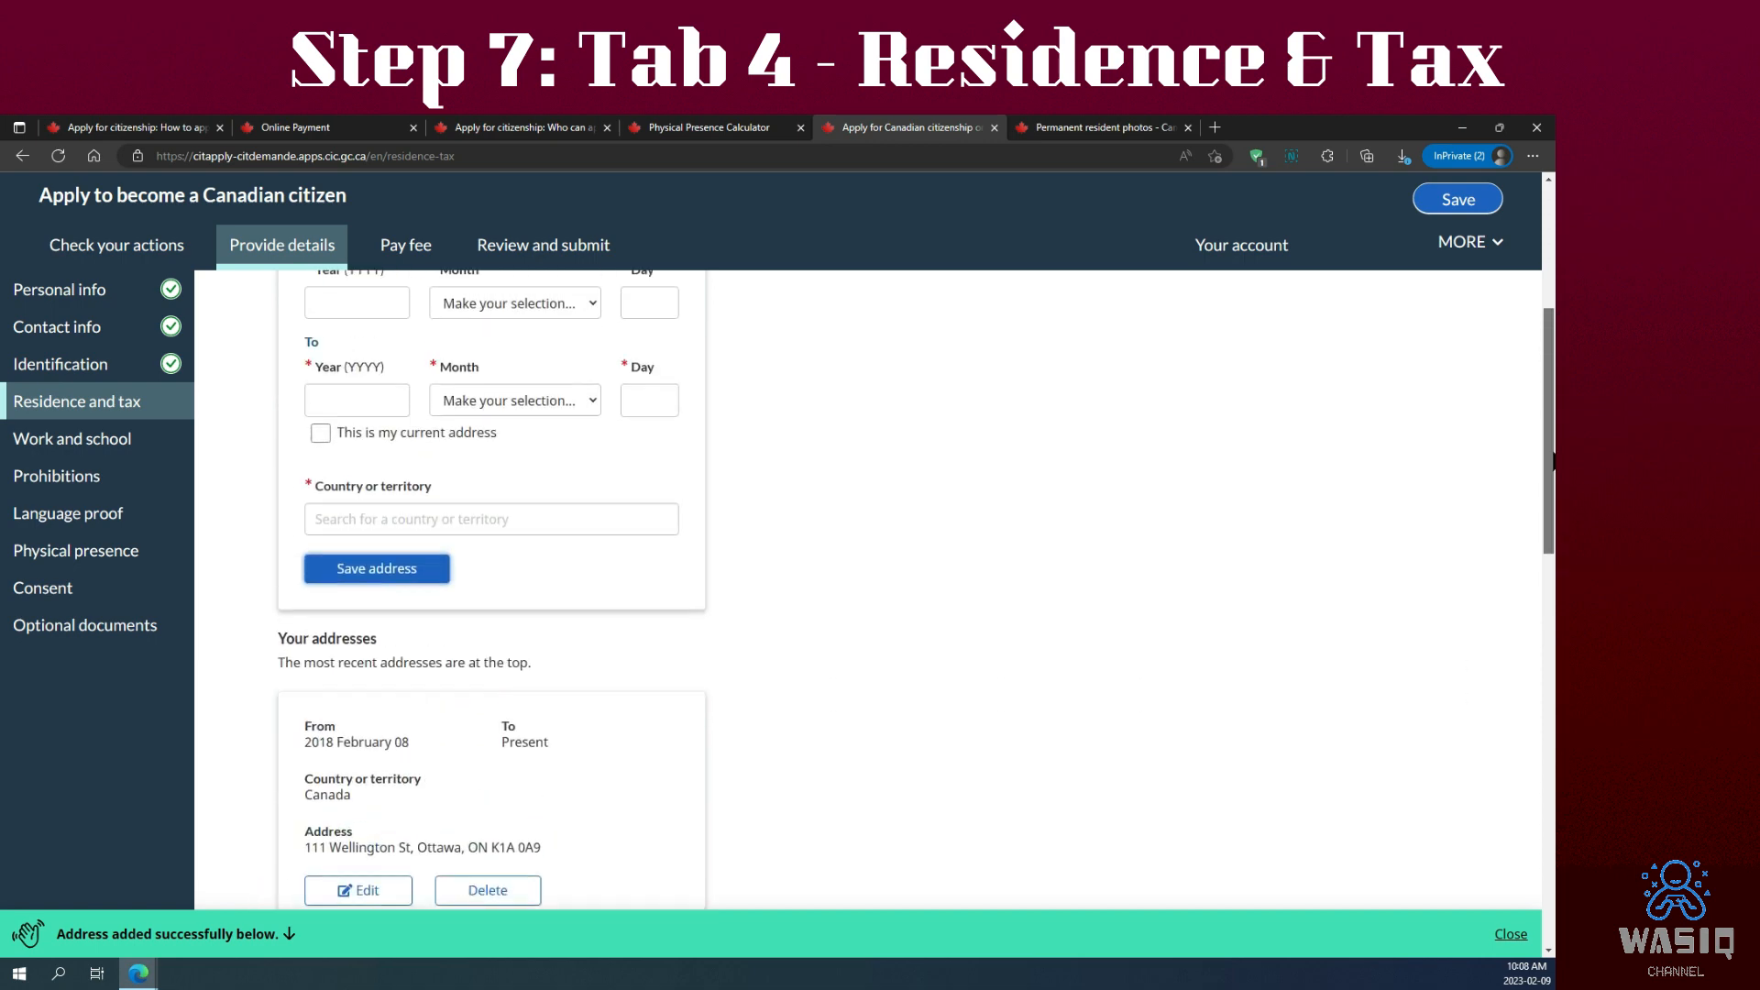
Scroll down to the Police certificates question about 183+ days outside Canada.
{"action": "mouse_move", "coordinate": [1551, 472]}
{"action": "left_mouse_down"}
{"action": "mouse_move", "coordinate": [1551, 517]}
{"action": "mouse_move", "coordinate": [1554, 381]}
{"action": "mouse_move", "coordinate": [1554, 492]}
{"action": "left_mouse_up"}
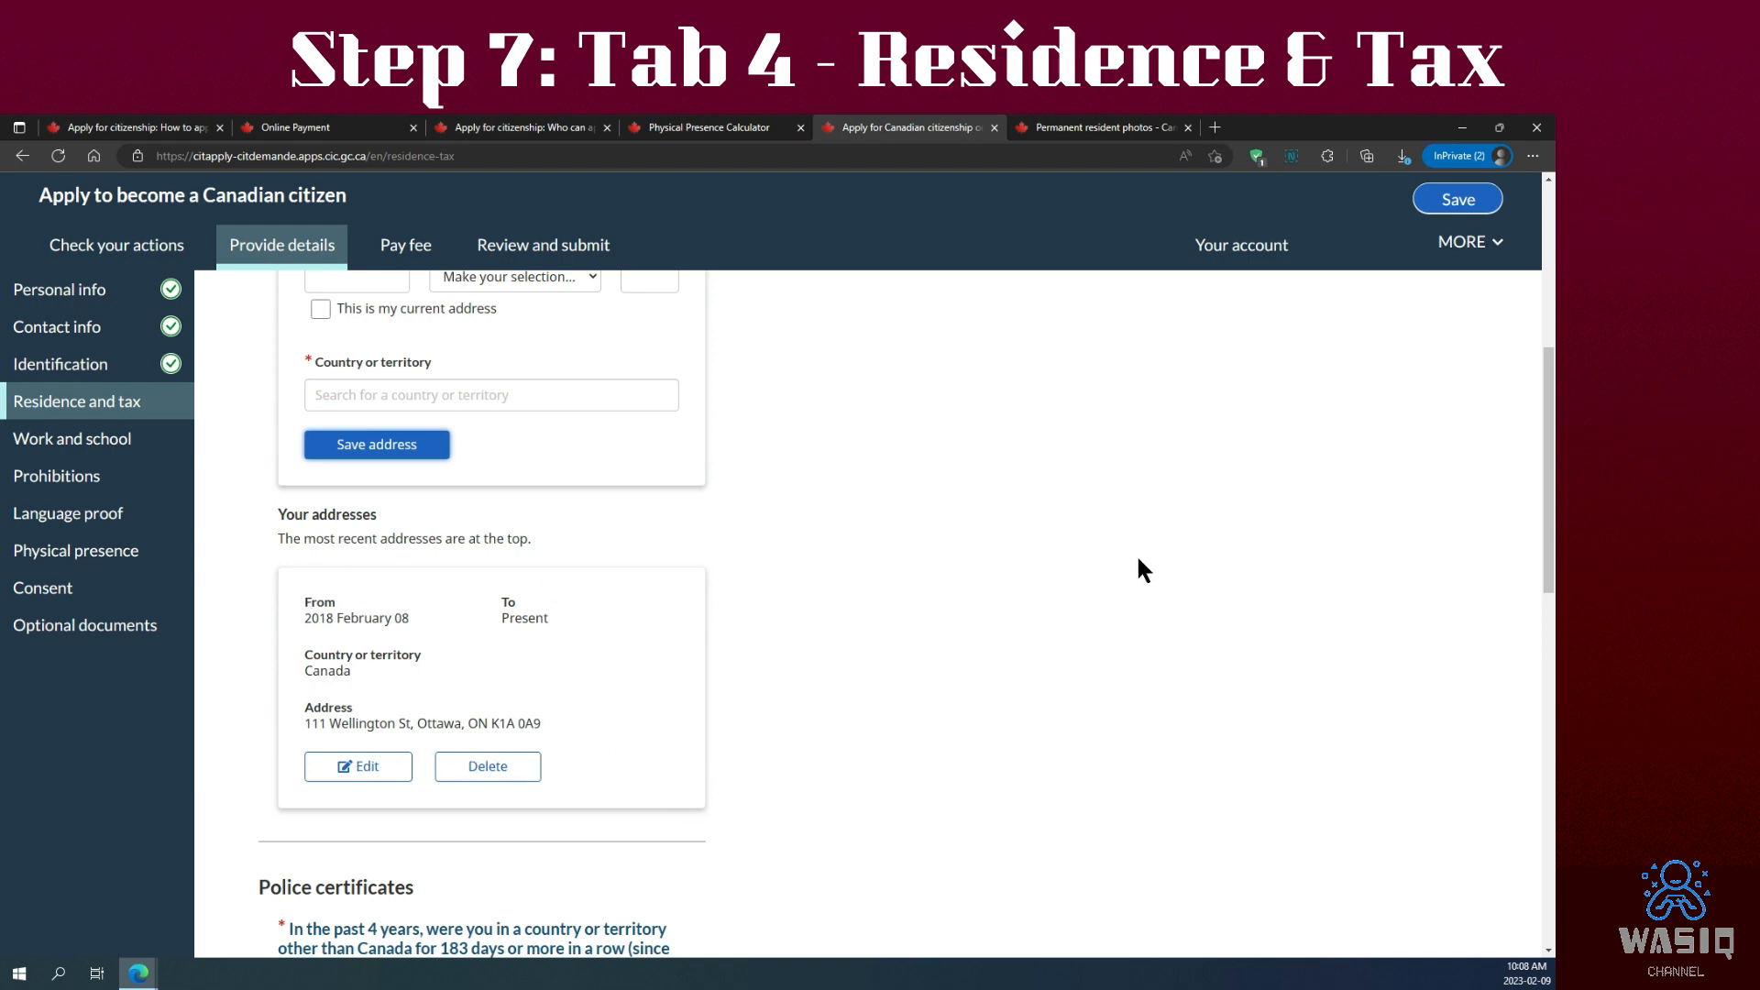
{"action": "left_click_drag", "start_coordinate": [1550, 545], "coordinate": [1549, 678]}
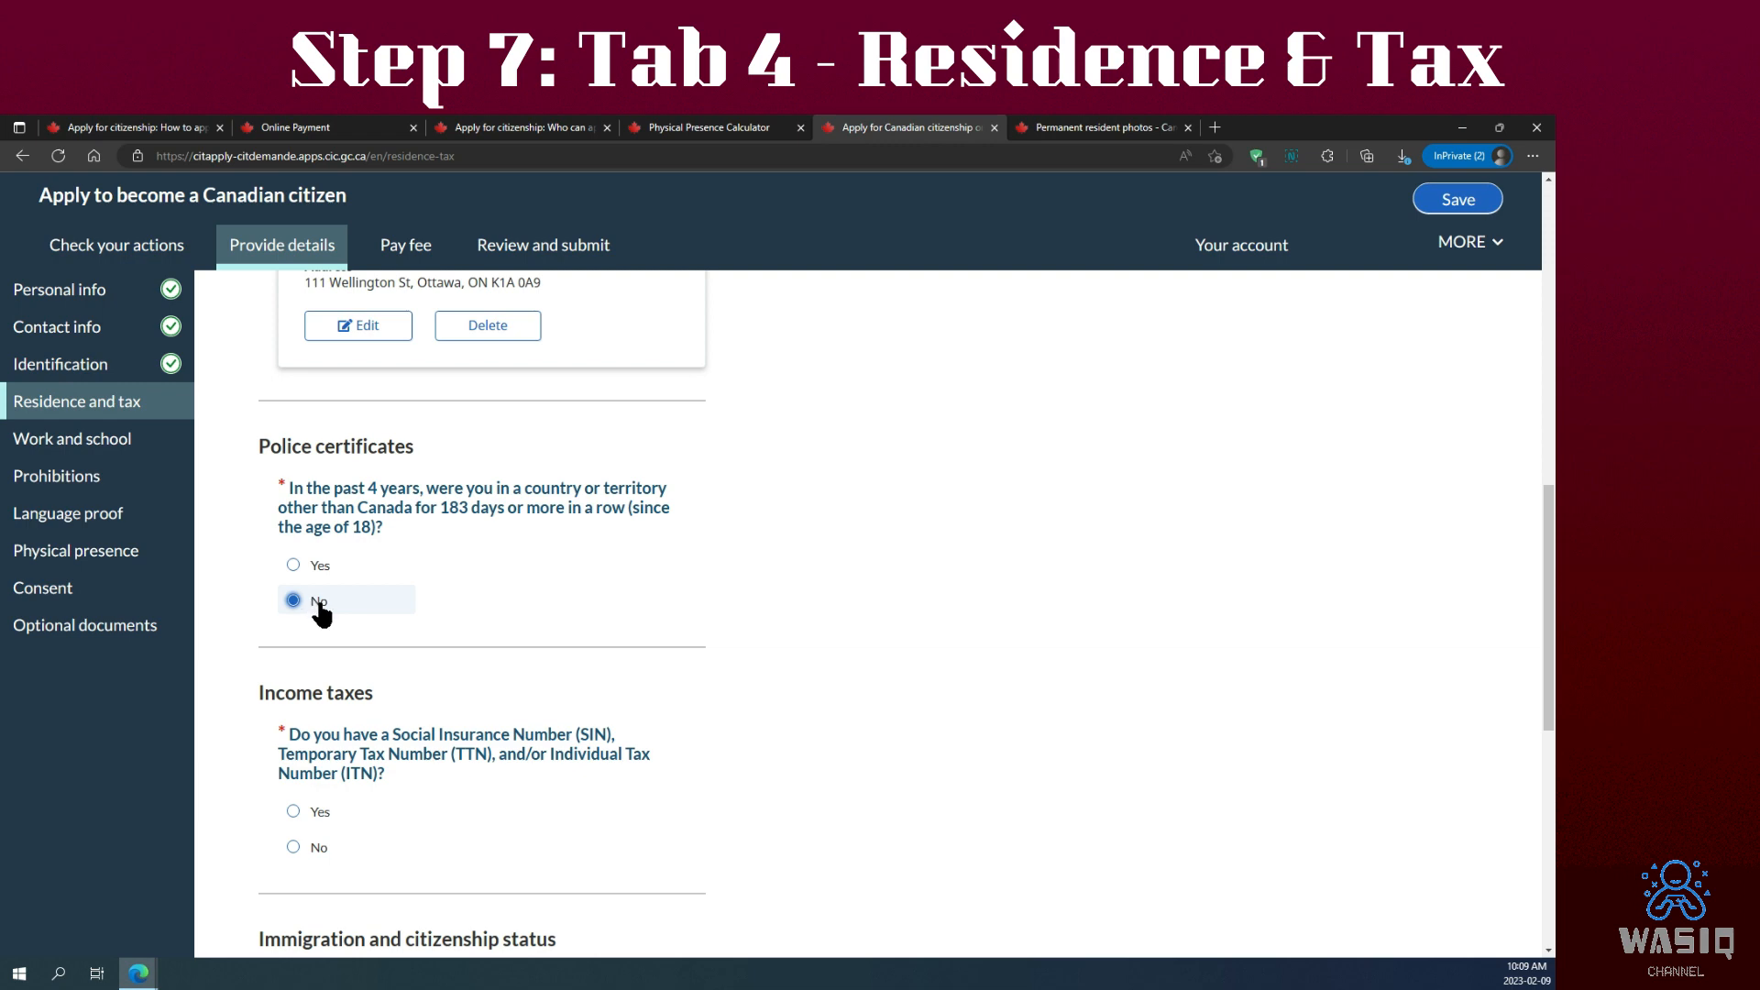
Answer Yes to time abroad, choose Afghanistan, and confirm a police certificate will be provided.
{"action": "left_click", "coordinate": [294, 564]}
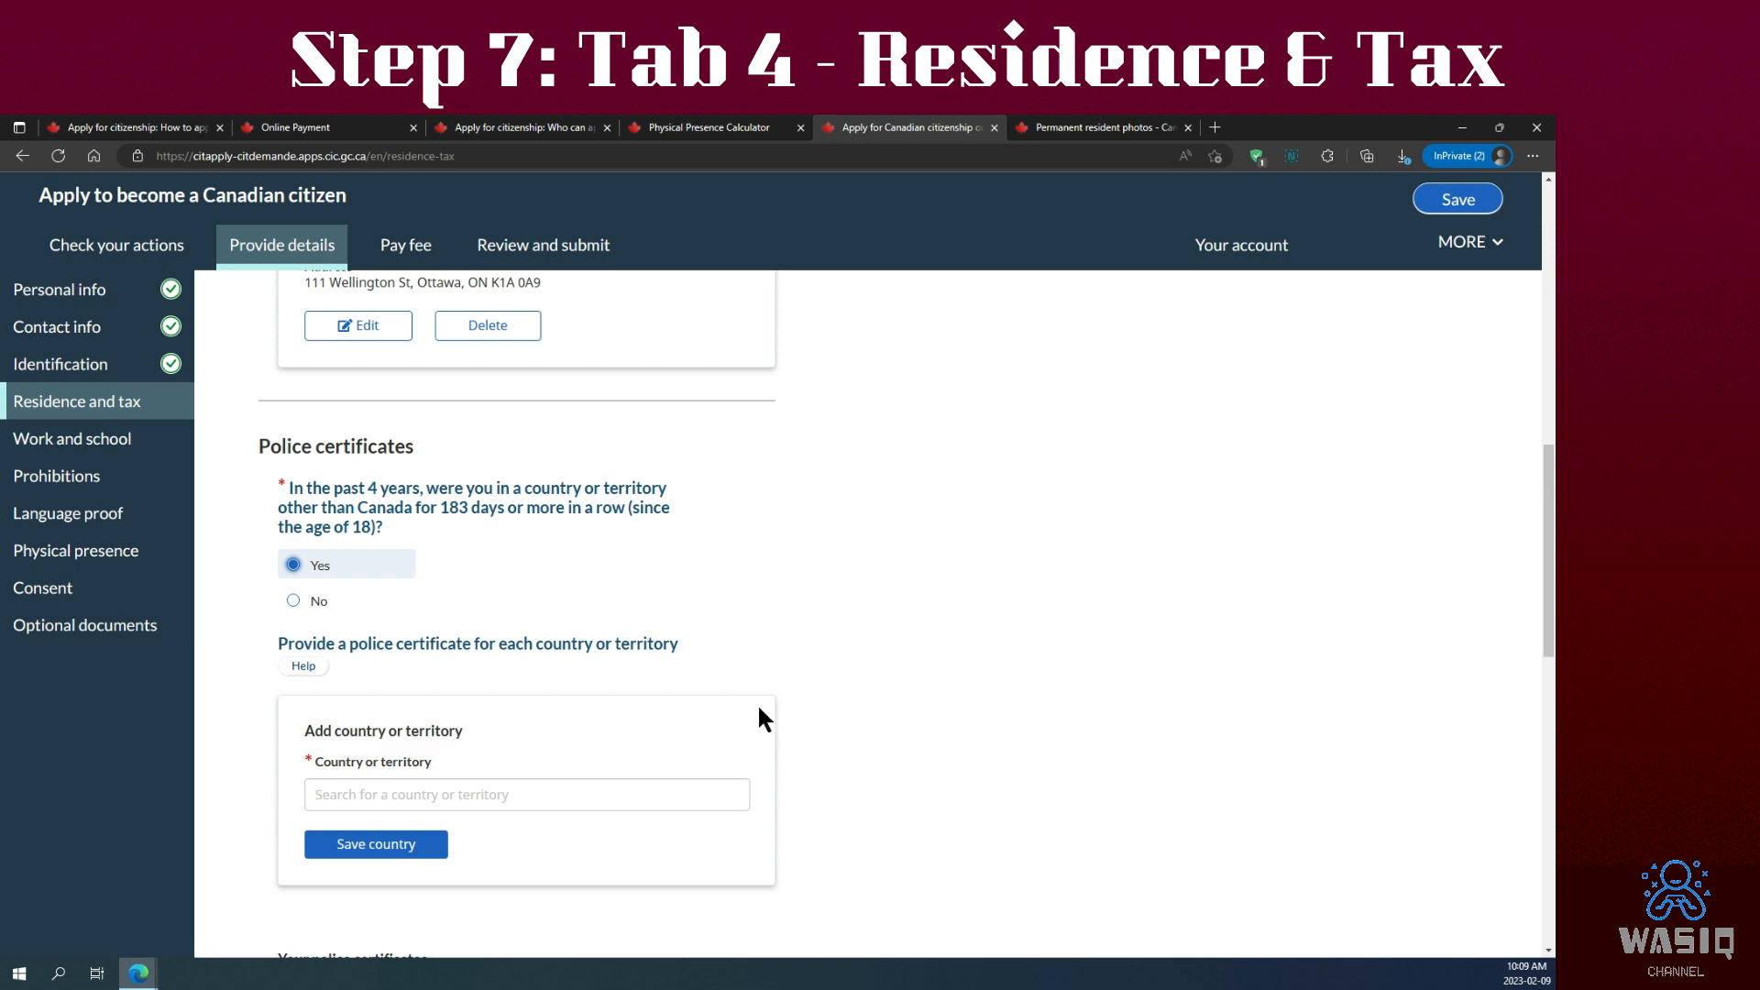
{"action": "scroll", "coordinate": [458, 656], "scroll_direction": "down", "scroll_amount": 2}
{"action": "left_click", "coordinate": [459, 653]}
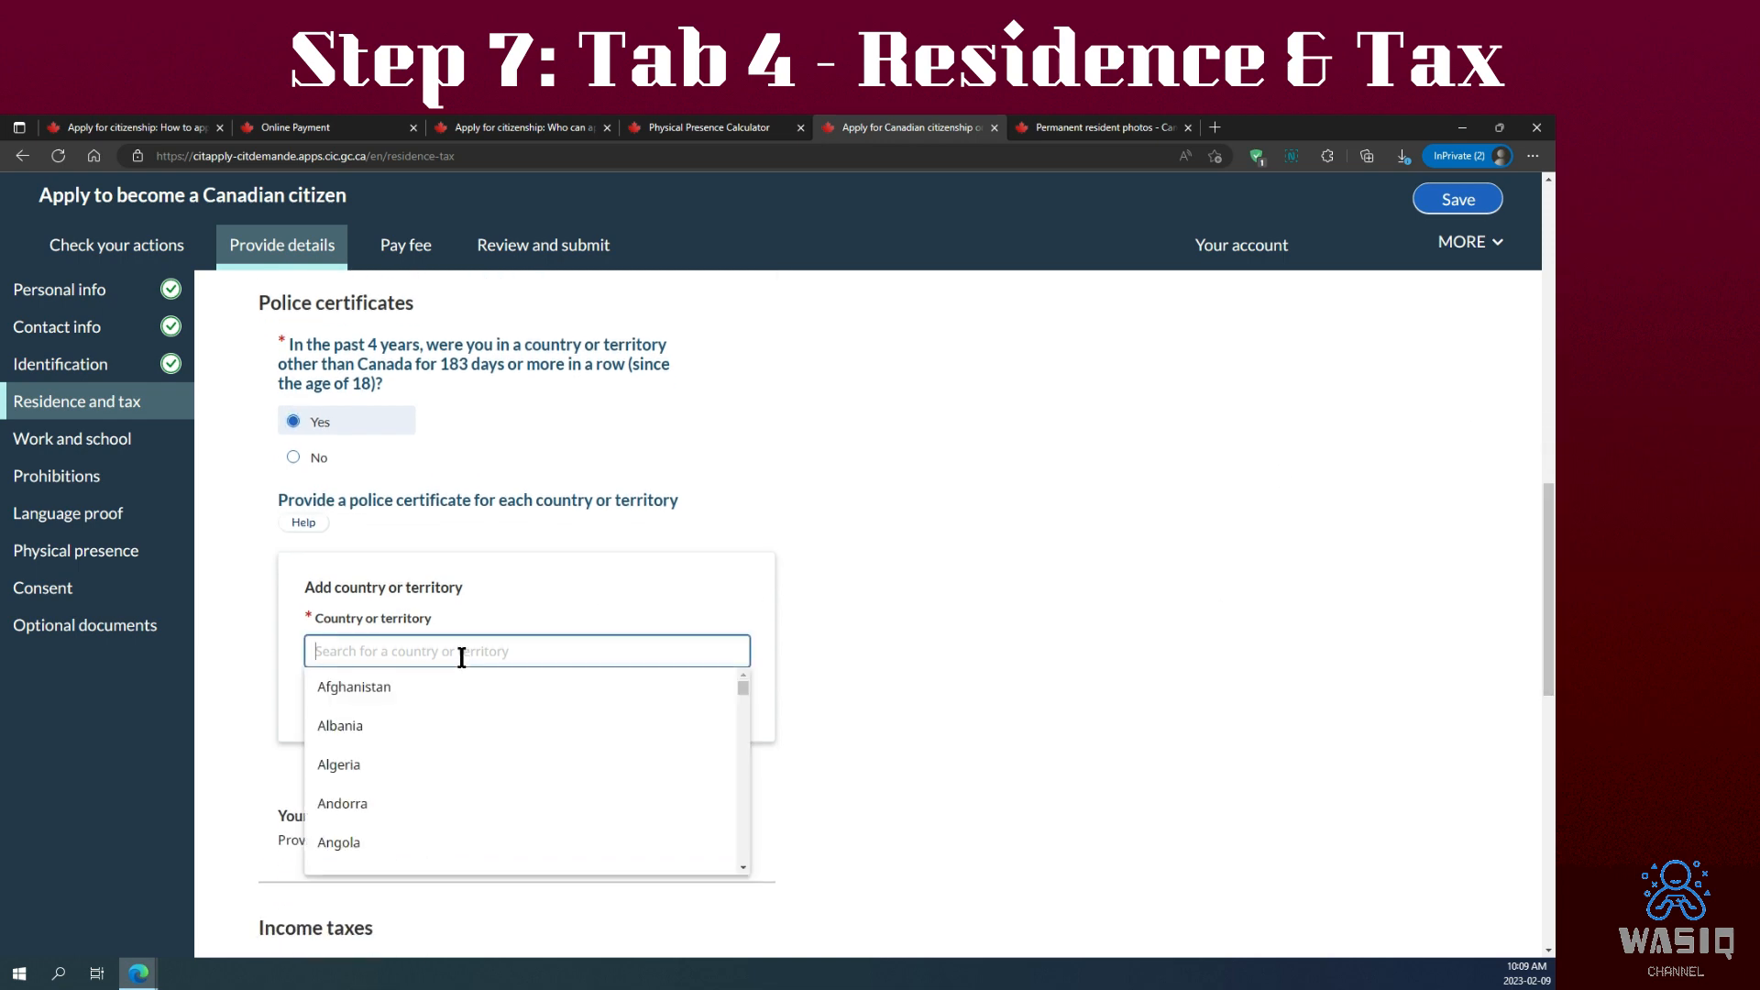
{"action": "left_click", "coordinate": [404, 686]}
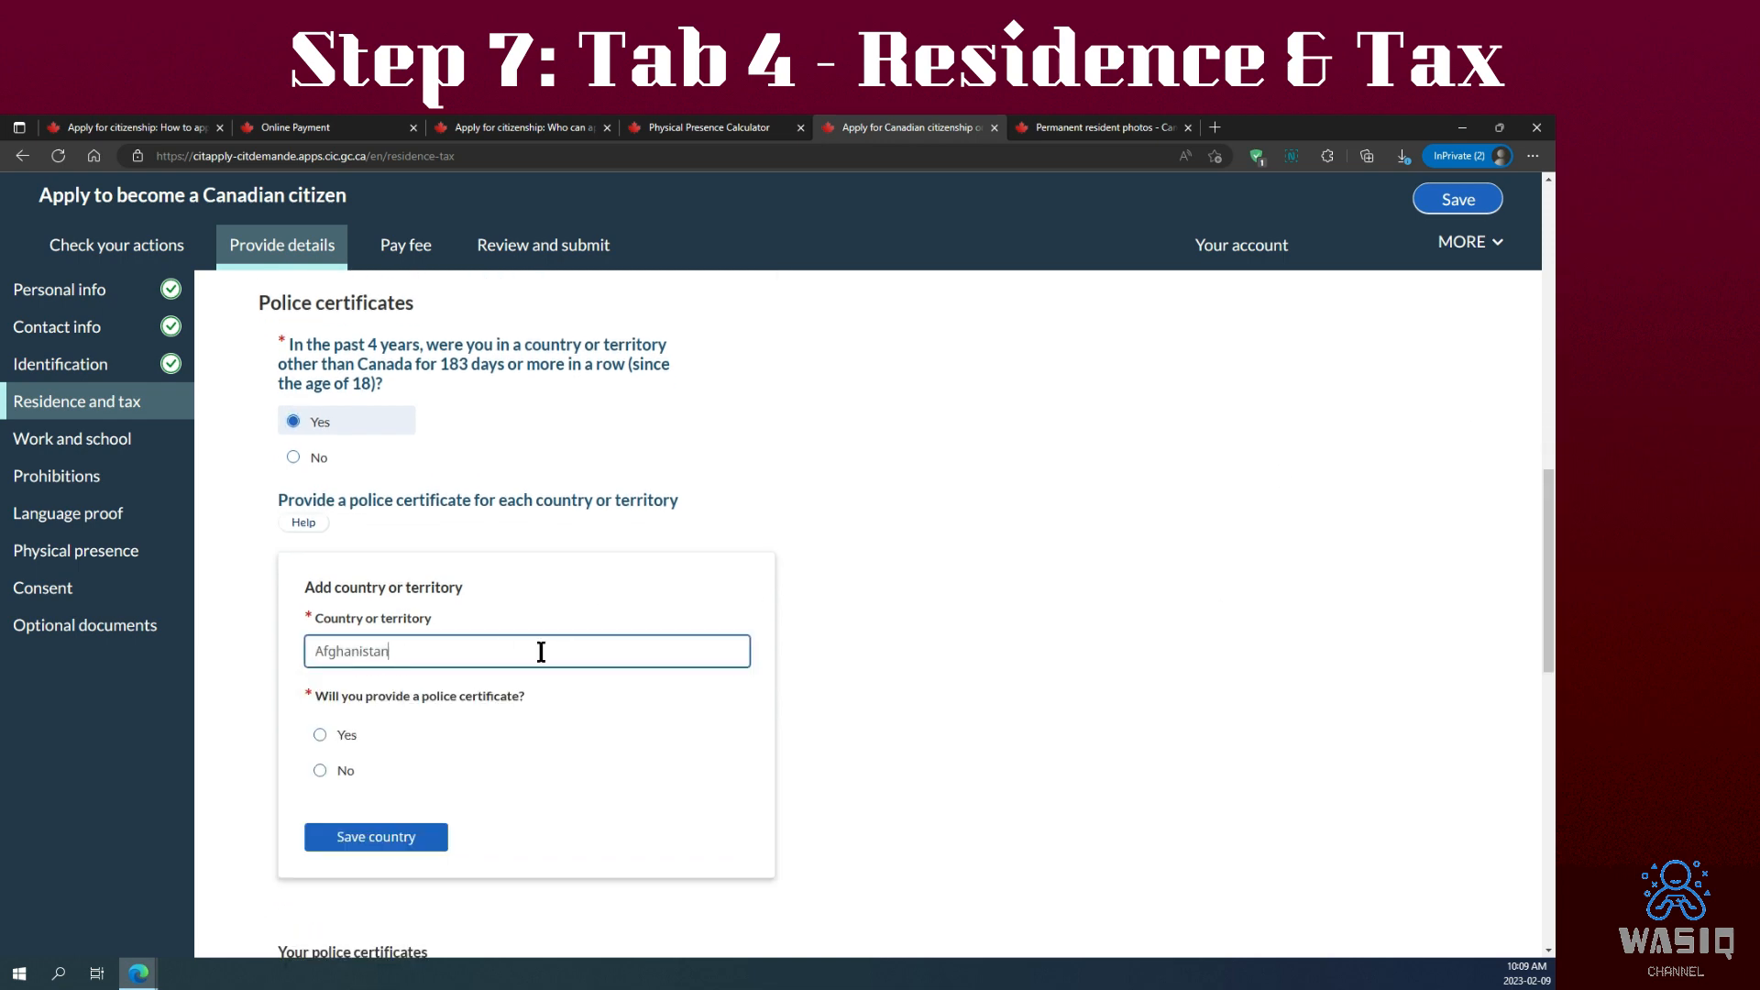
{"action": "left_click", "coordinate": [321, 735]}
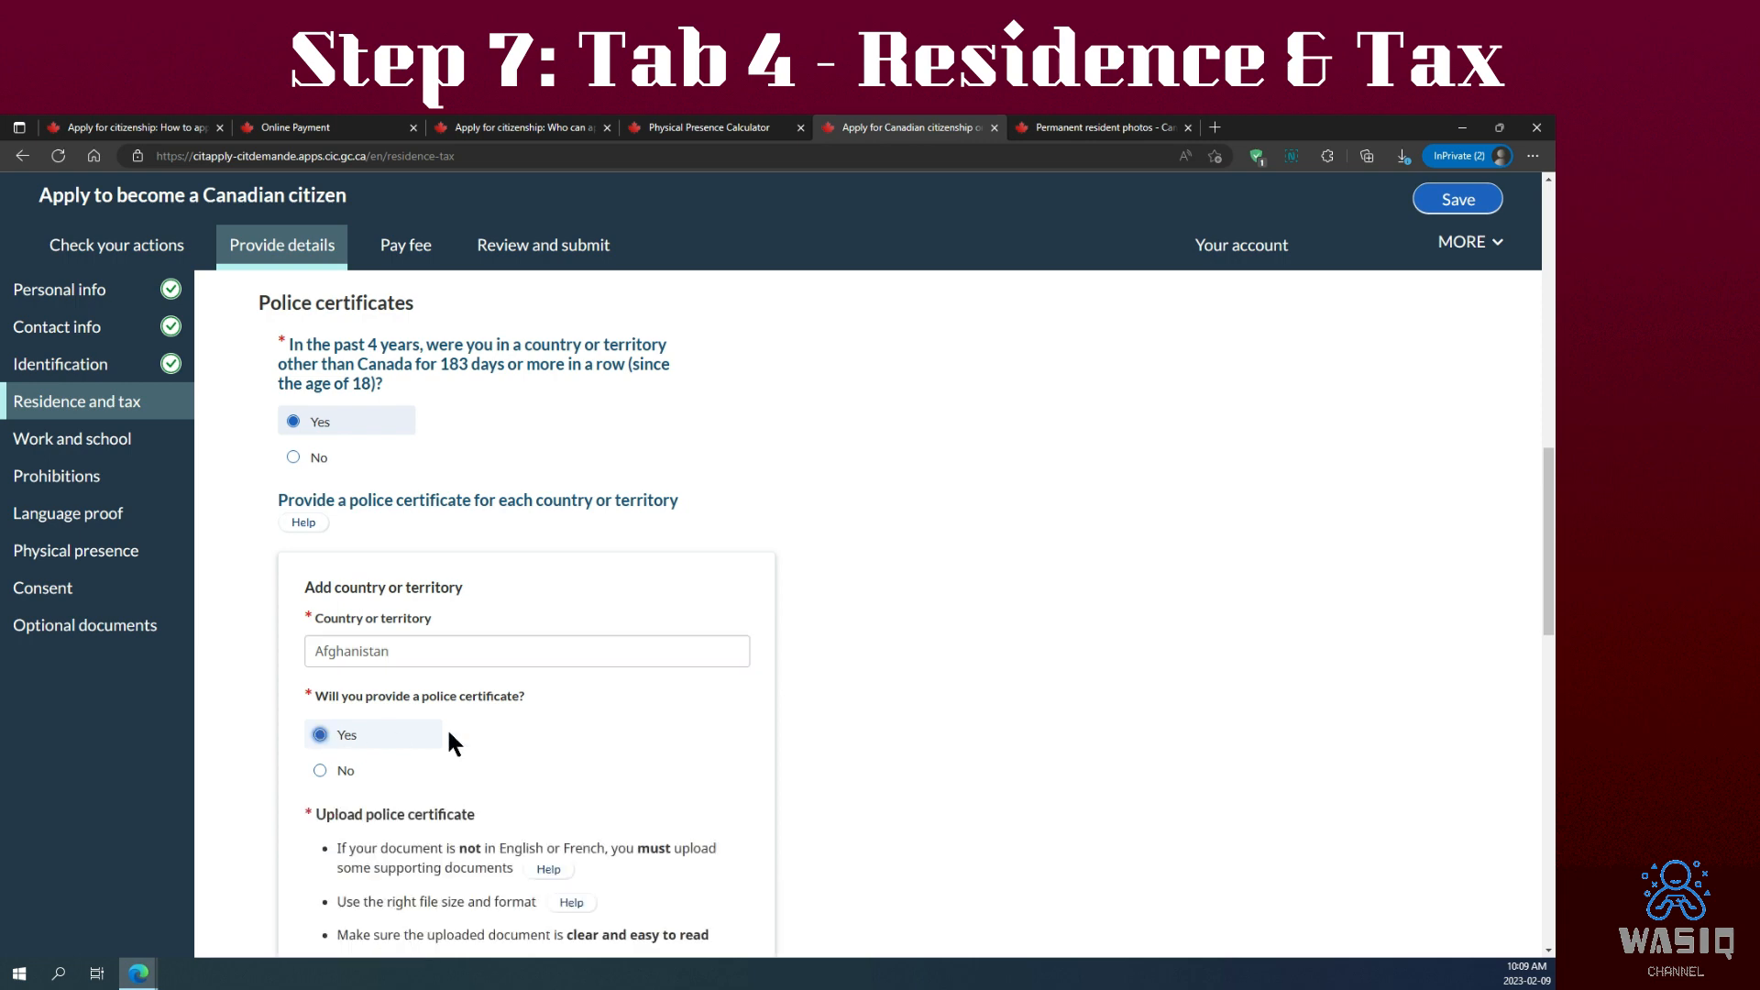
{"action": "scroll", "coordinate": [706, 759], "scroll_direction": "down", "scroll_amount": 2}
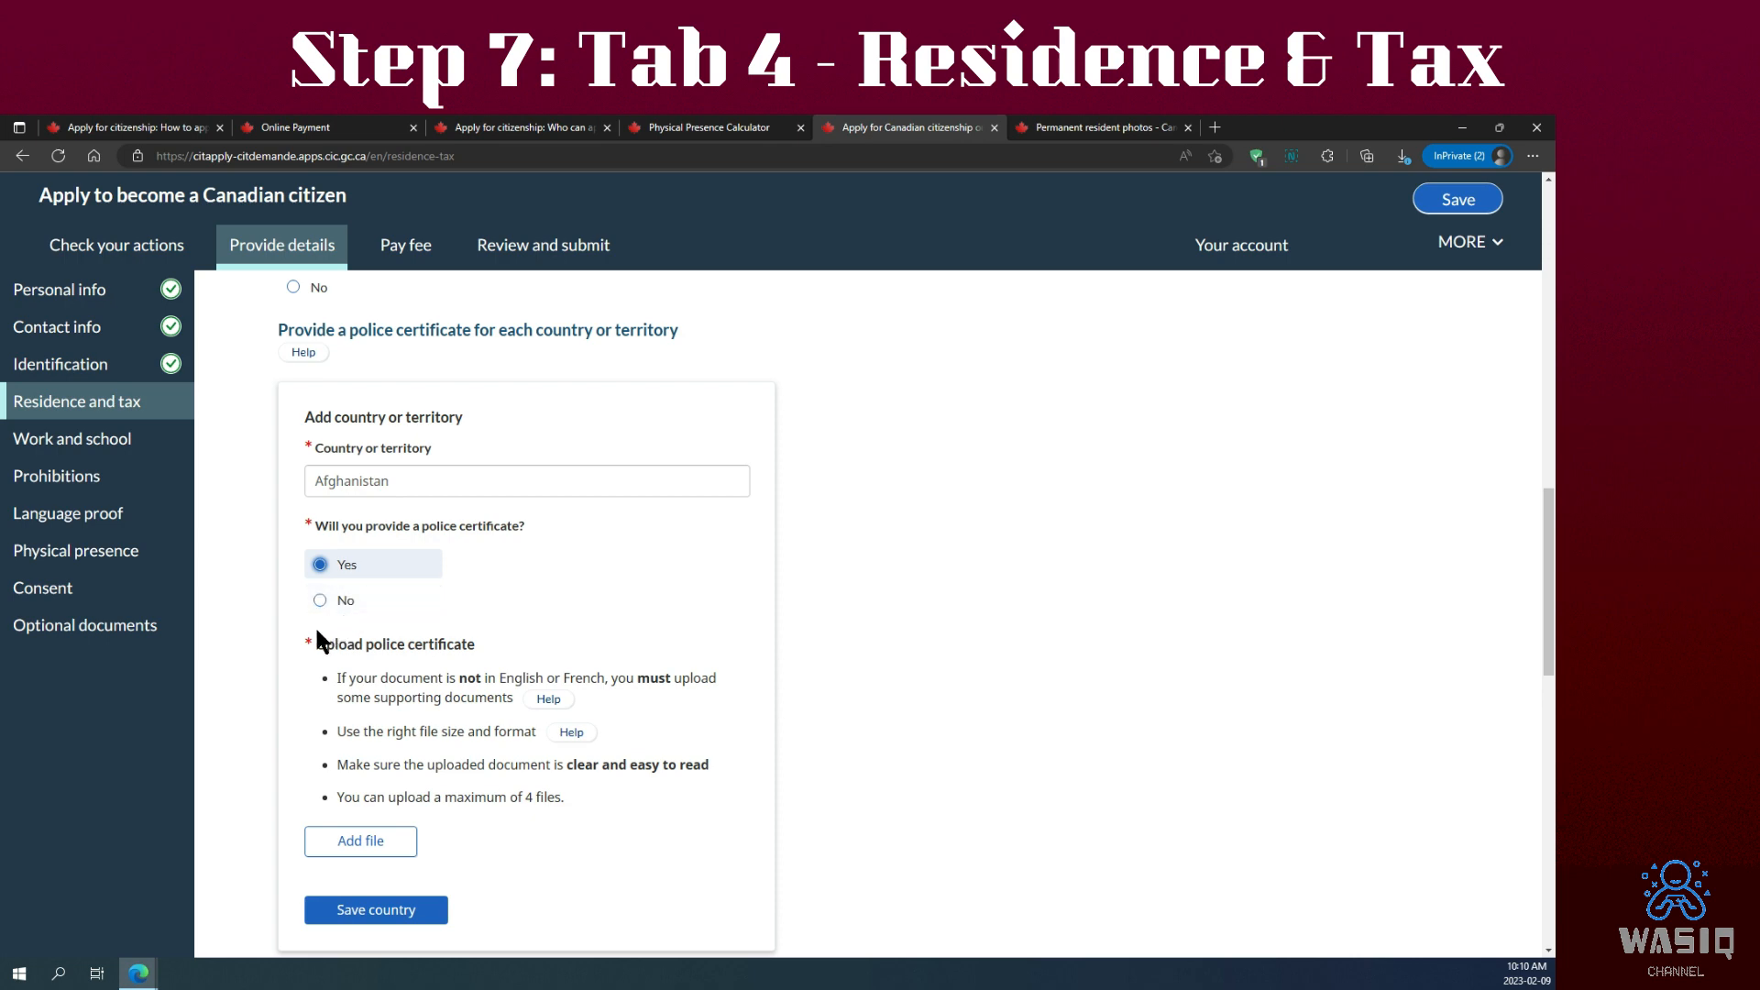
Choose Saudi Arabia as the country for the time-abroad entry.
{"action": "left_click", "coordinate": [484, 477]}
{"action": "left_click_drag", "start_coordinate": [744, 543], "coordinate": [730, 656]}
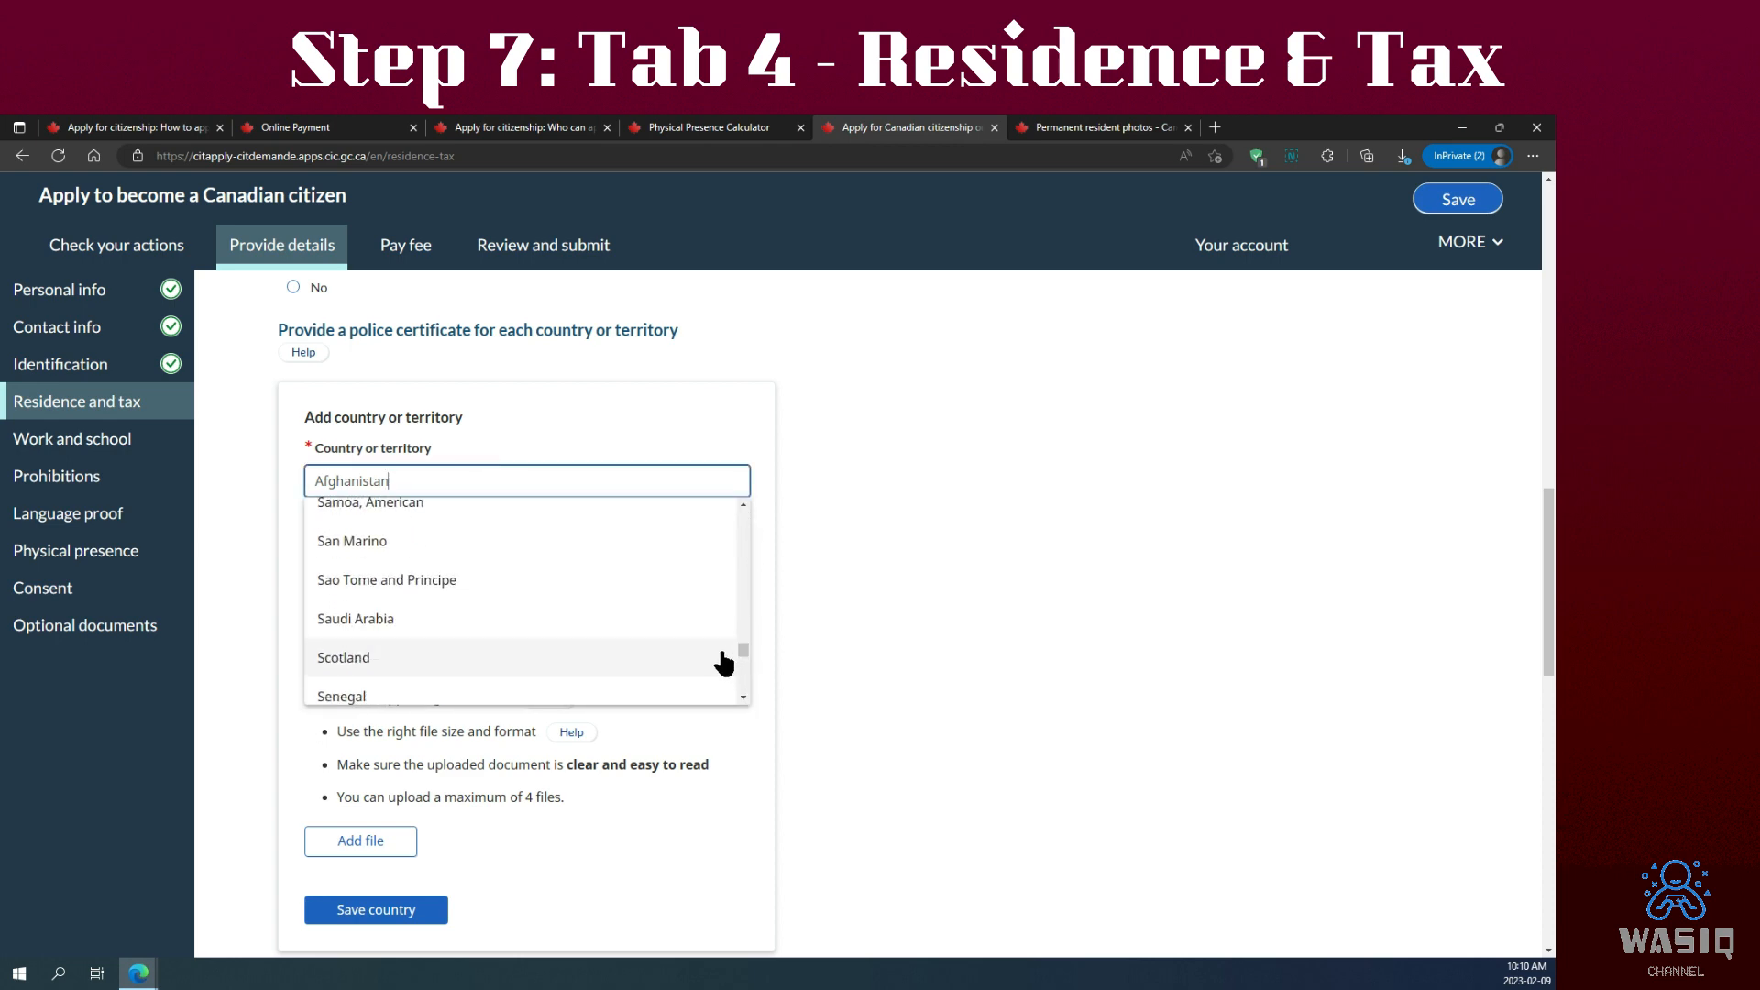
{"action": "left_click", "coordinate": [346, 617]}
{"action": "left_click", "coordinate": [570, 483]}
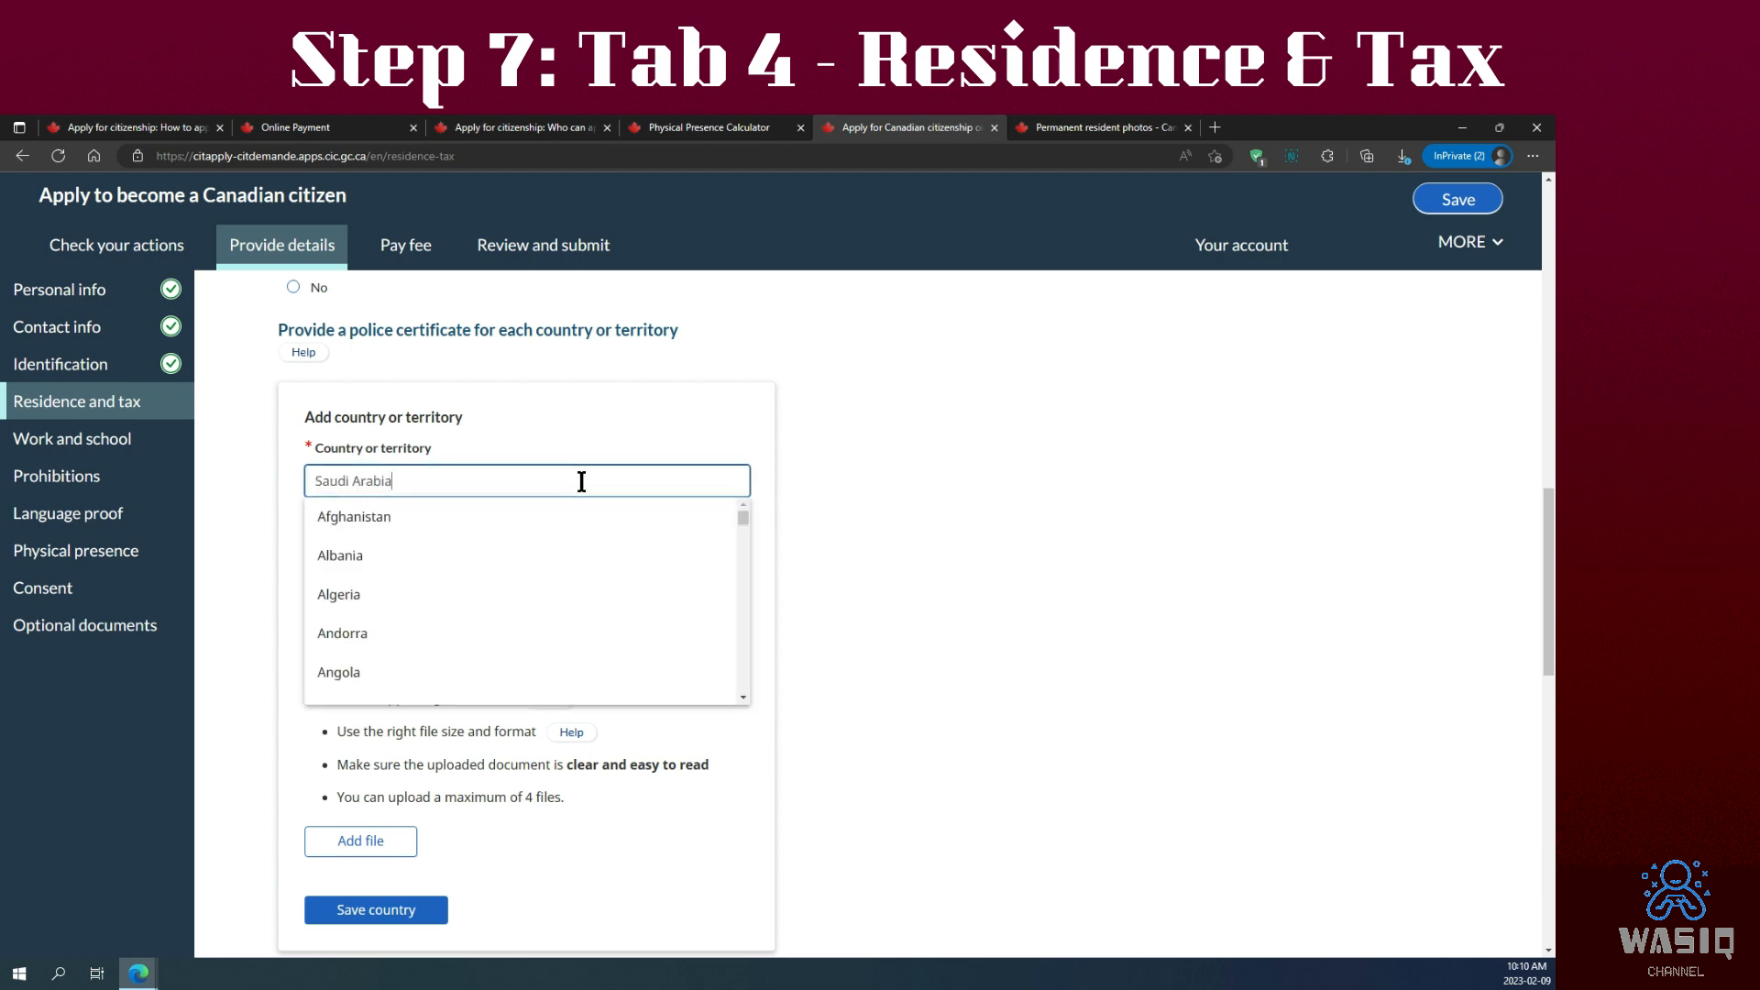
{"action": "left_click", "coordinate": [861, 561]}
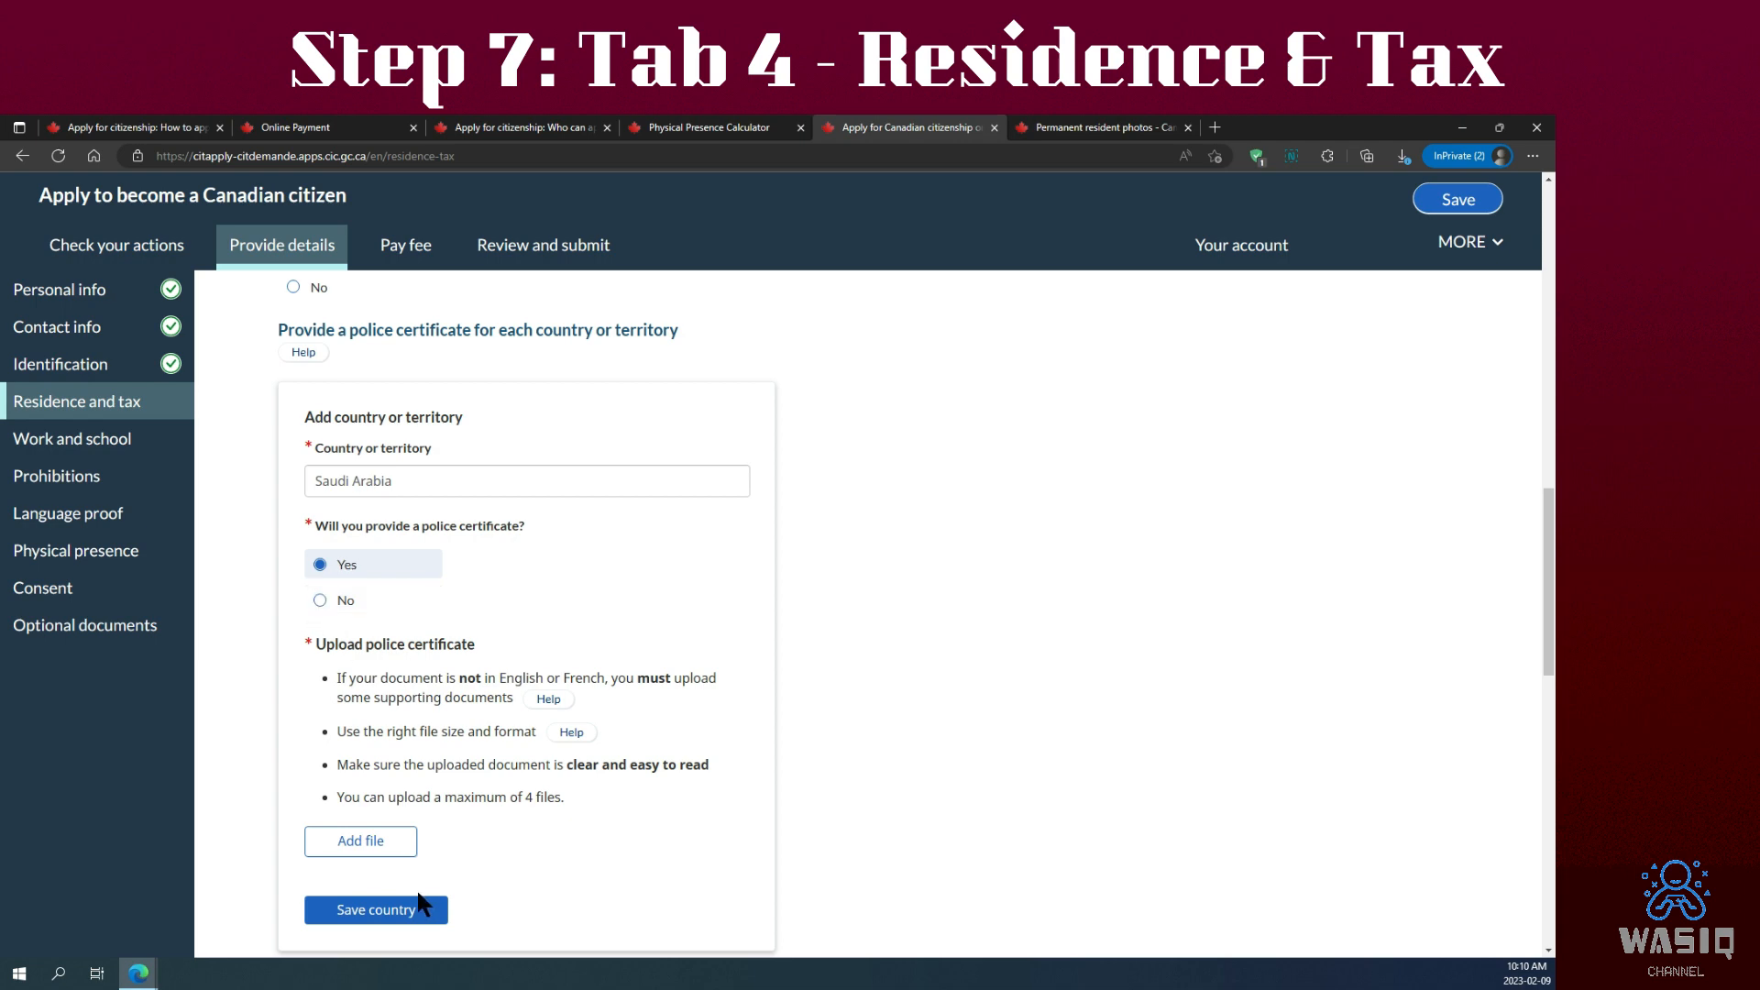
Answer No to providing a police certificate and No to the 183-day absence question.
{"action": "left_click", "coordinate": [319, 602]}
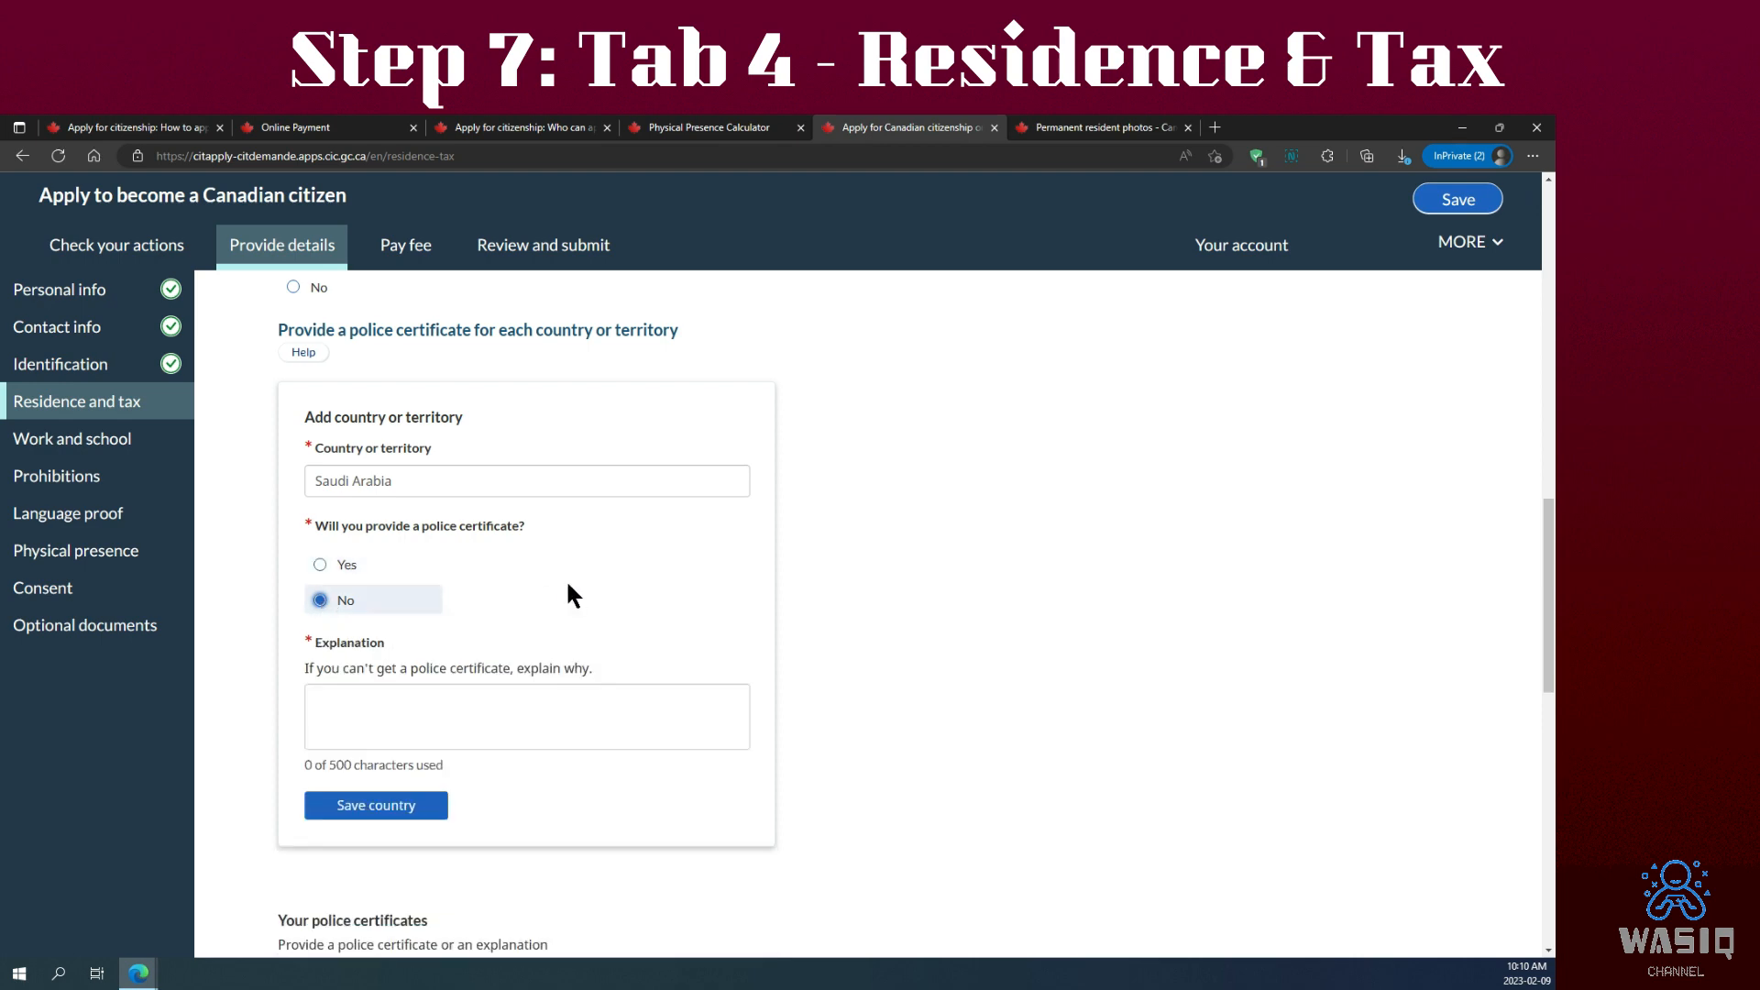
{"action": "scroll", "coordinate": [699, 483], "scroll_direction": "up", "scroll_amount": 3}
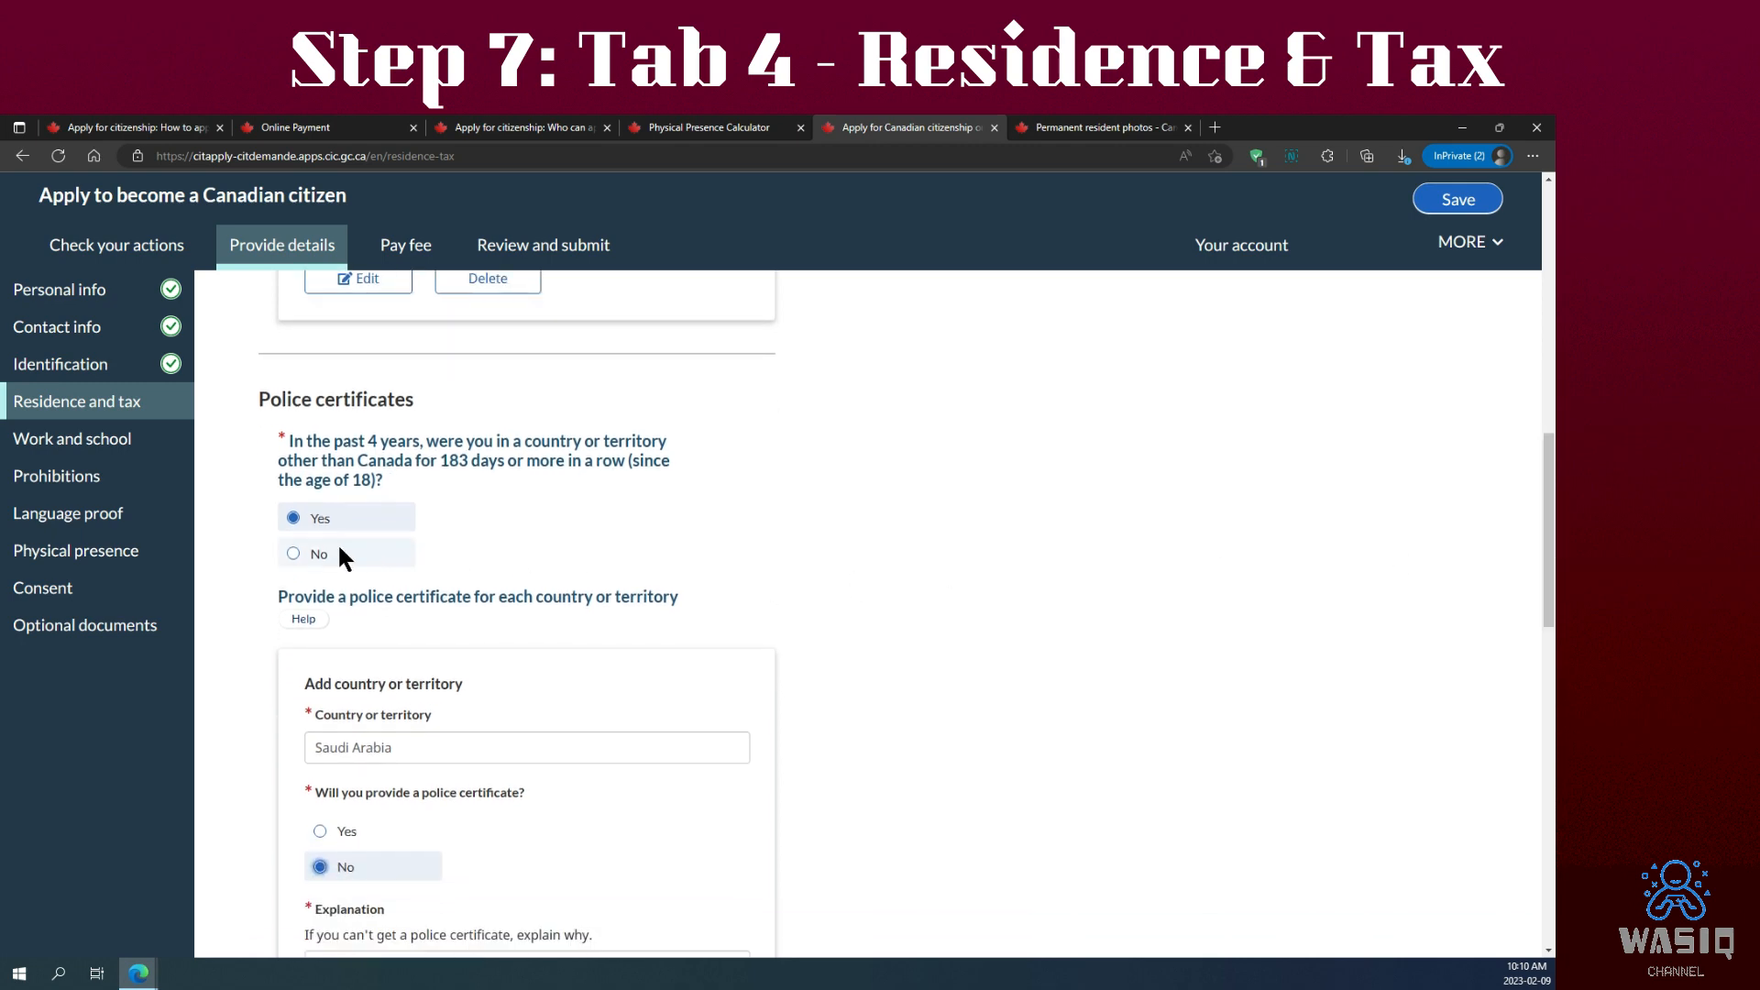
{"action": "left_click", "coordinate": [317, 557]}
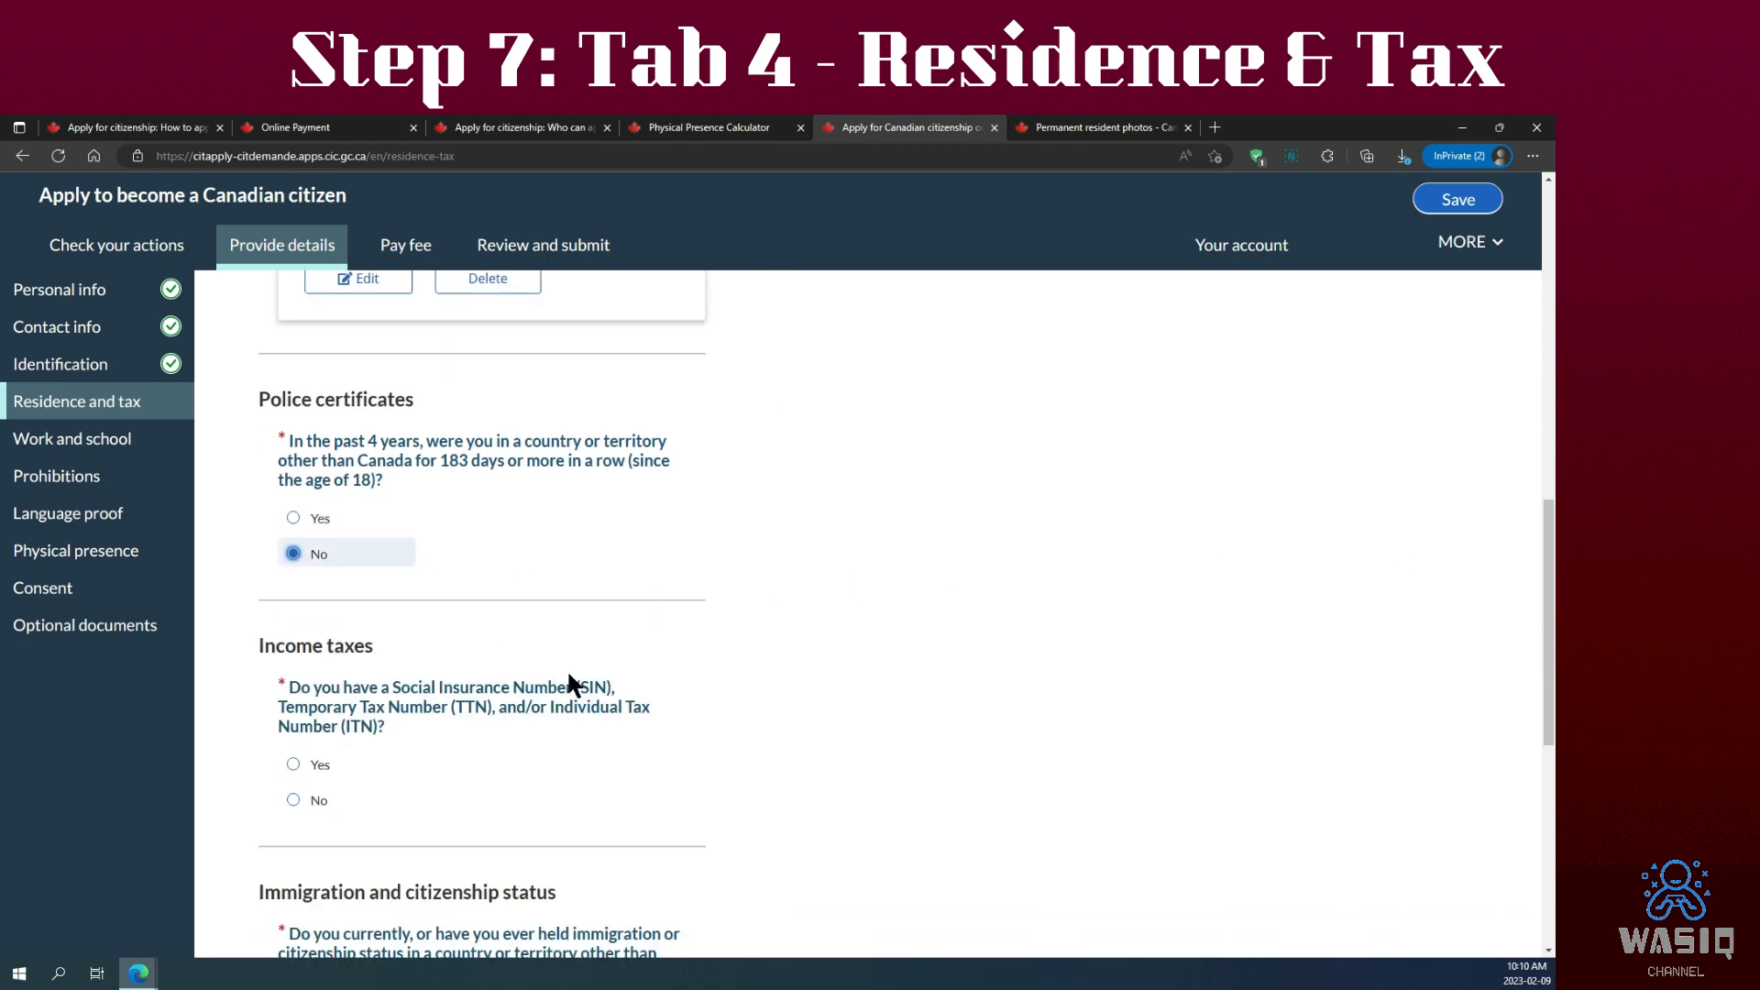
Answer Yes to having a SIN, TTN or ITN under Income taxes.
{"action": "left_click_drag", "start_coordinate": [1553, 602], "coordinate": [1553, 637]}
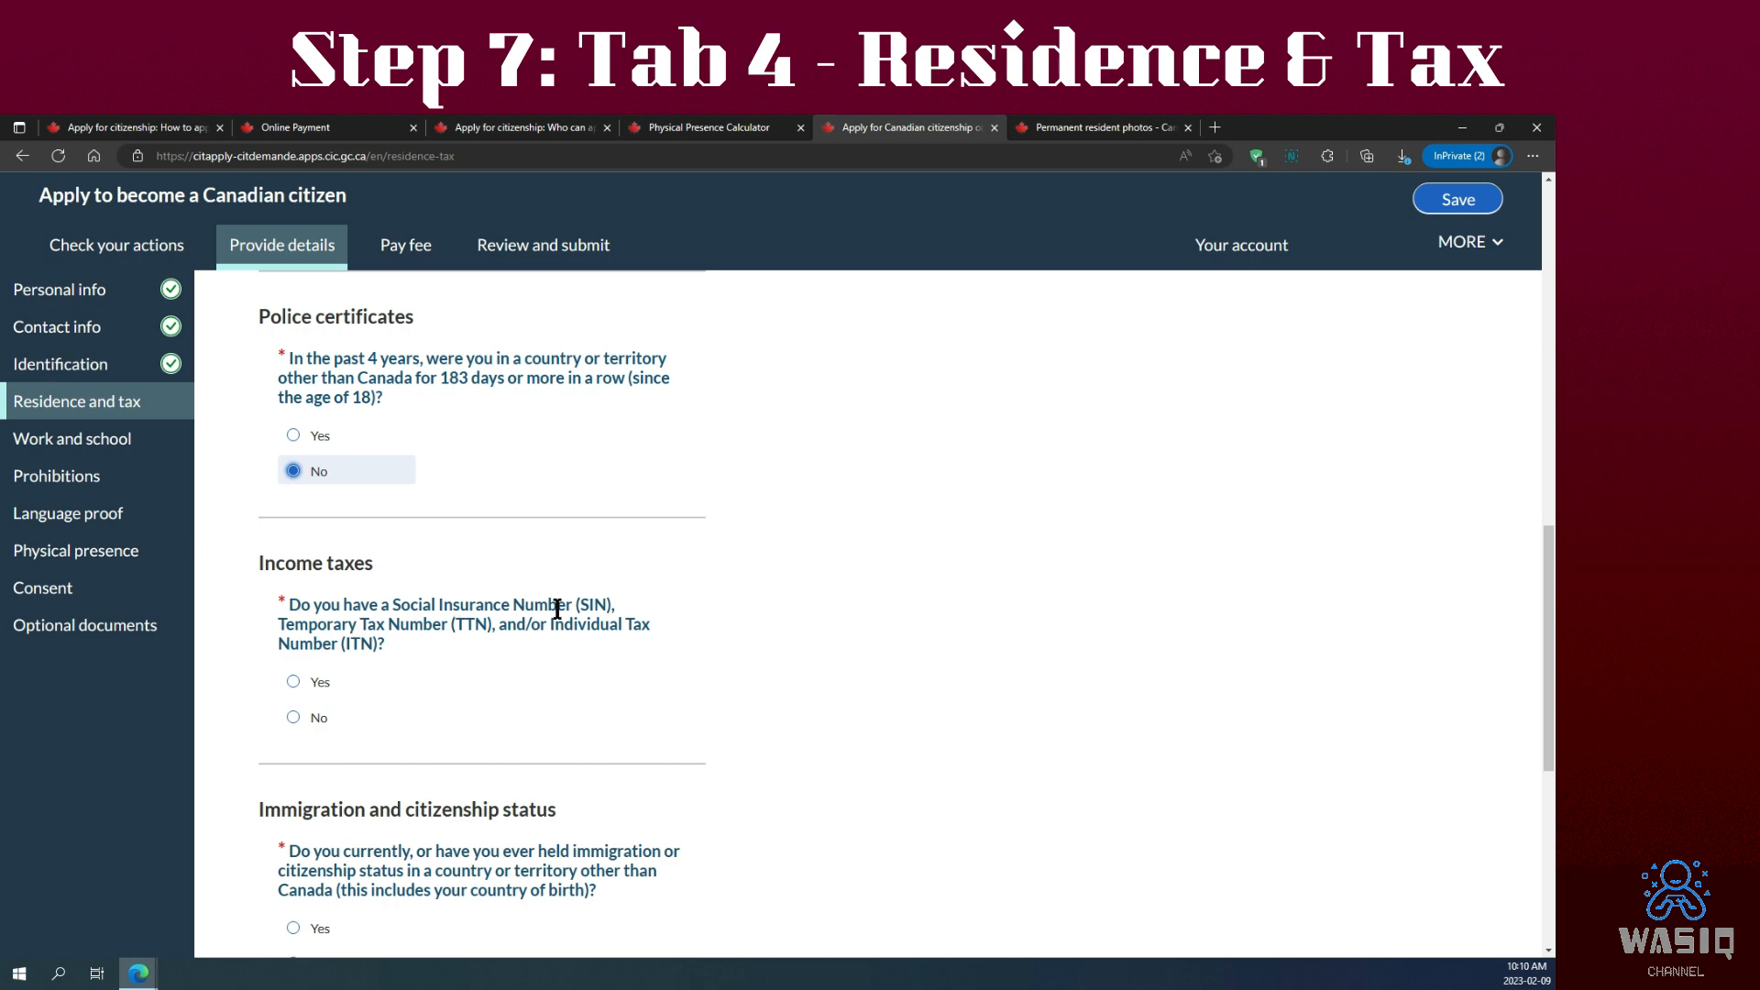
{"action": "left_click_drag", "start_coordinate": [612, 603], "coordinate": [548, 603]}
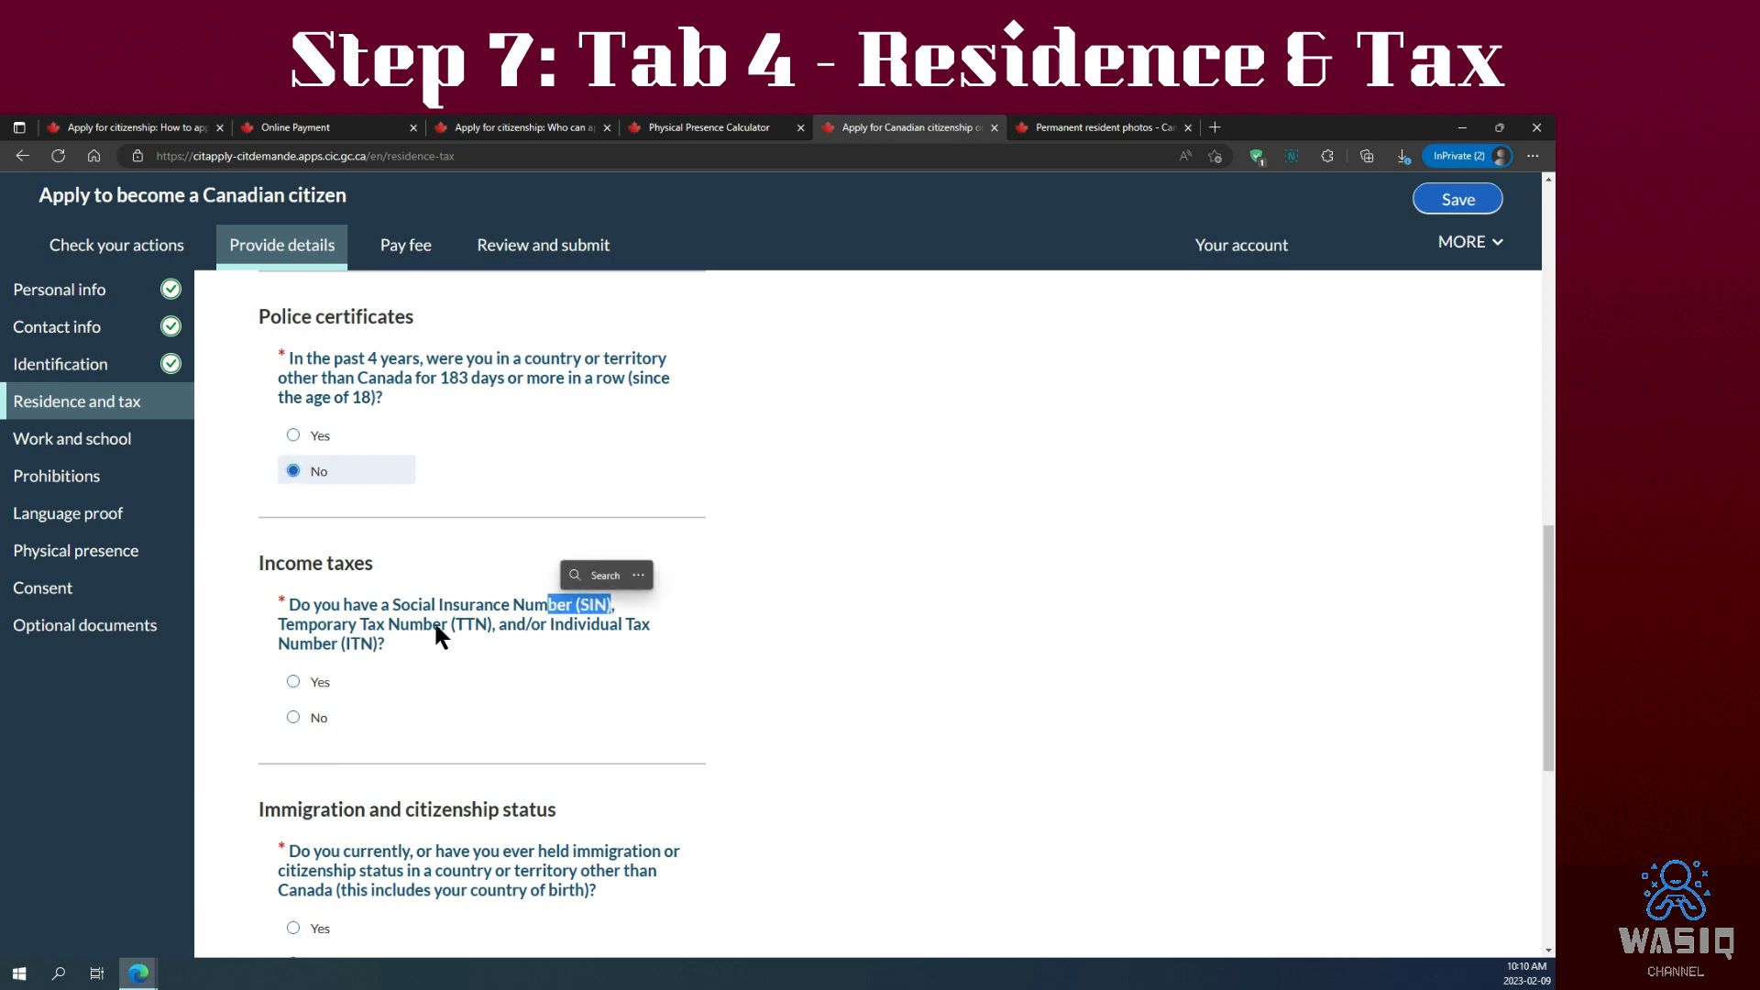
{"action": "left_click", "coordinate": [382, 631]}
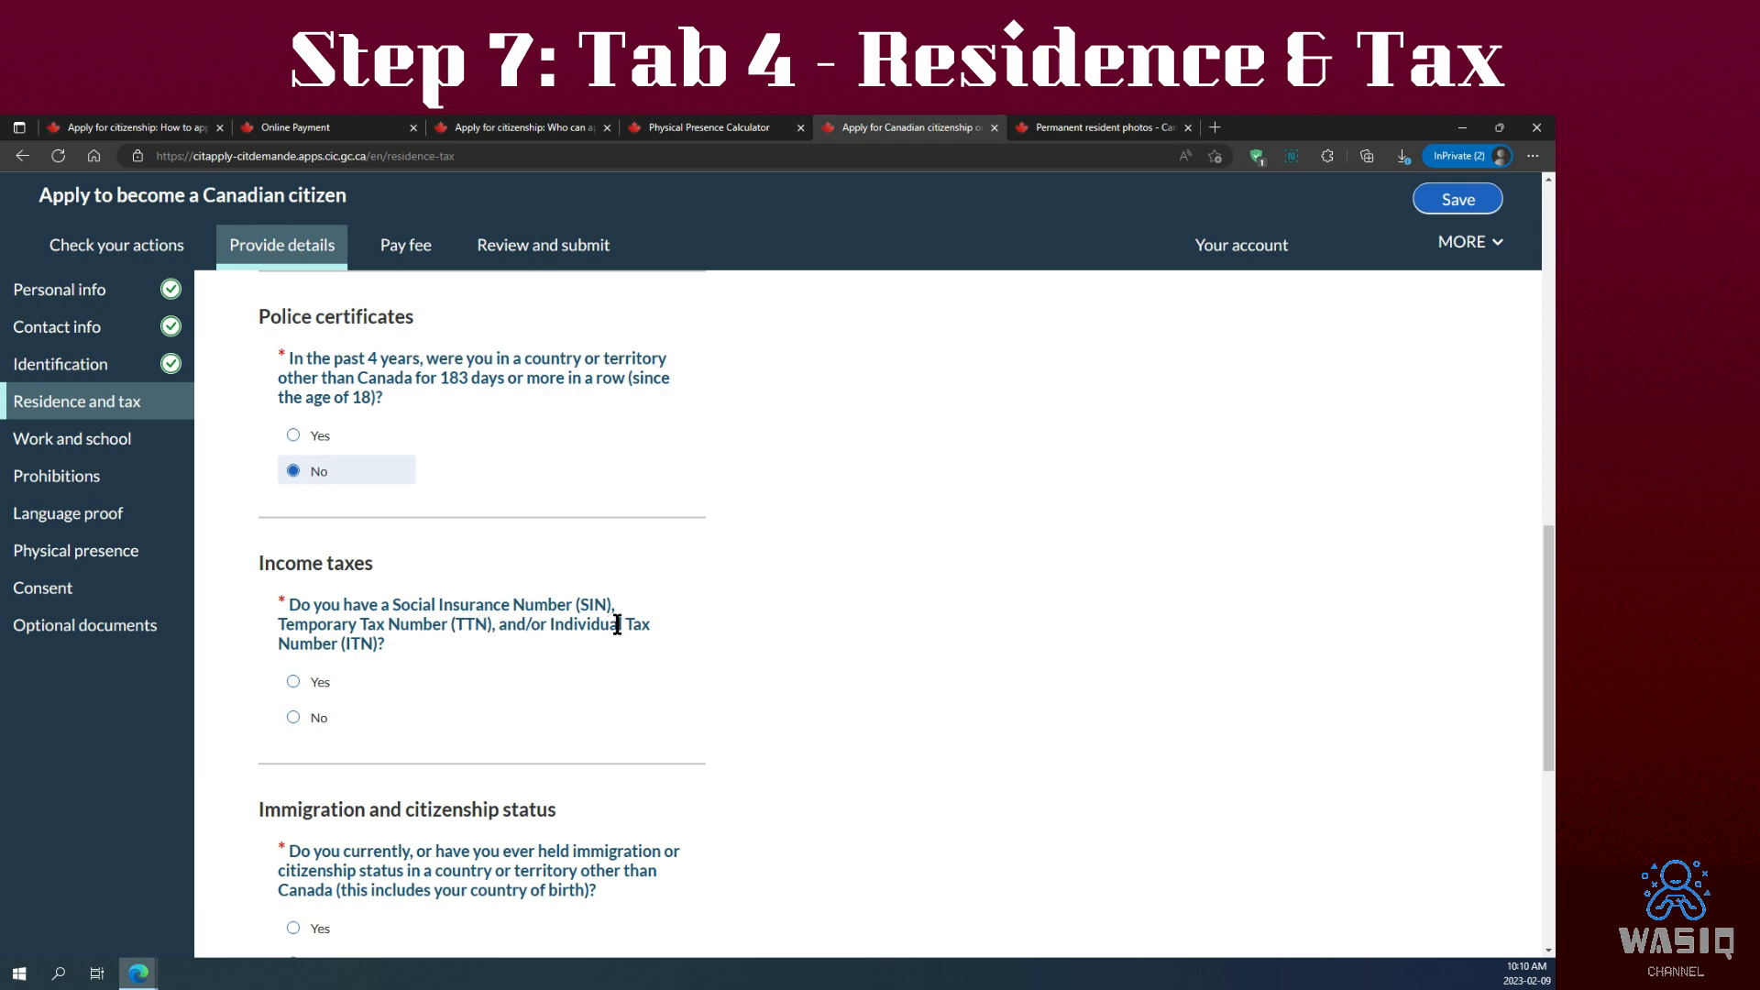
{"action": "left_click_drag", "start_coordinate": [375, 642], "coordinate": [345, 644]}
{"action": "left_click", "coordinate": [590, 645]}
{"action": "left_click", "coordinate": [314, 686]}
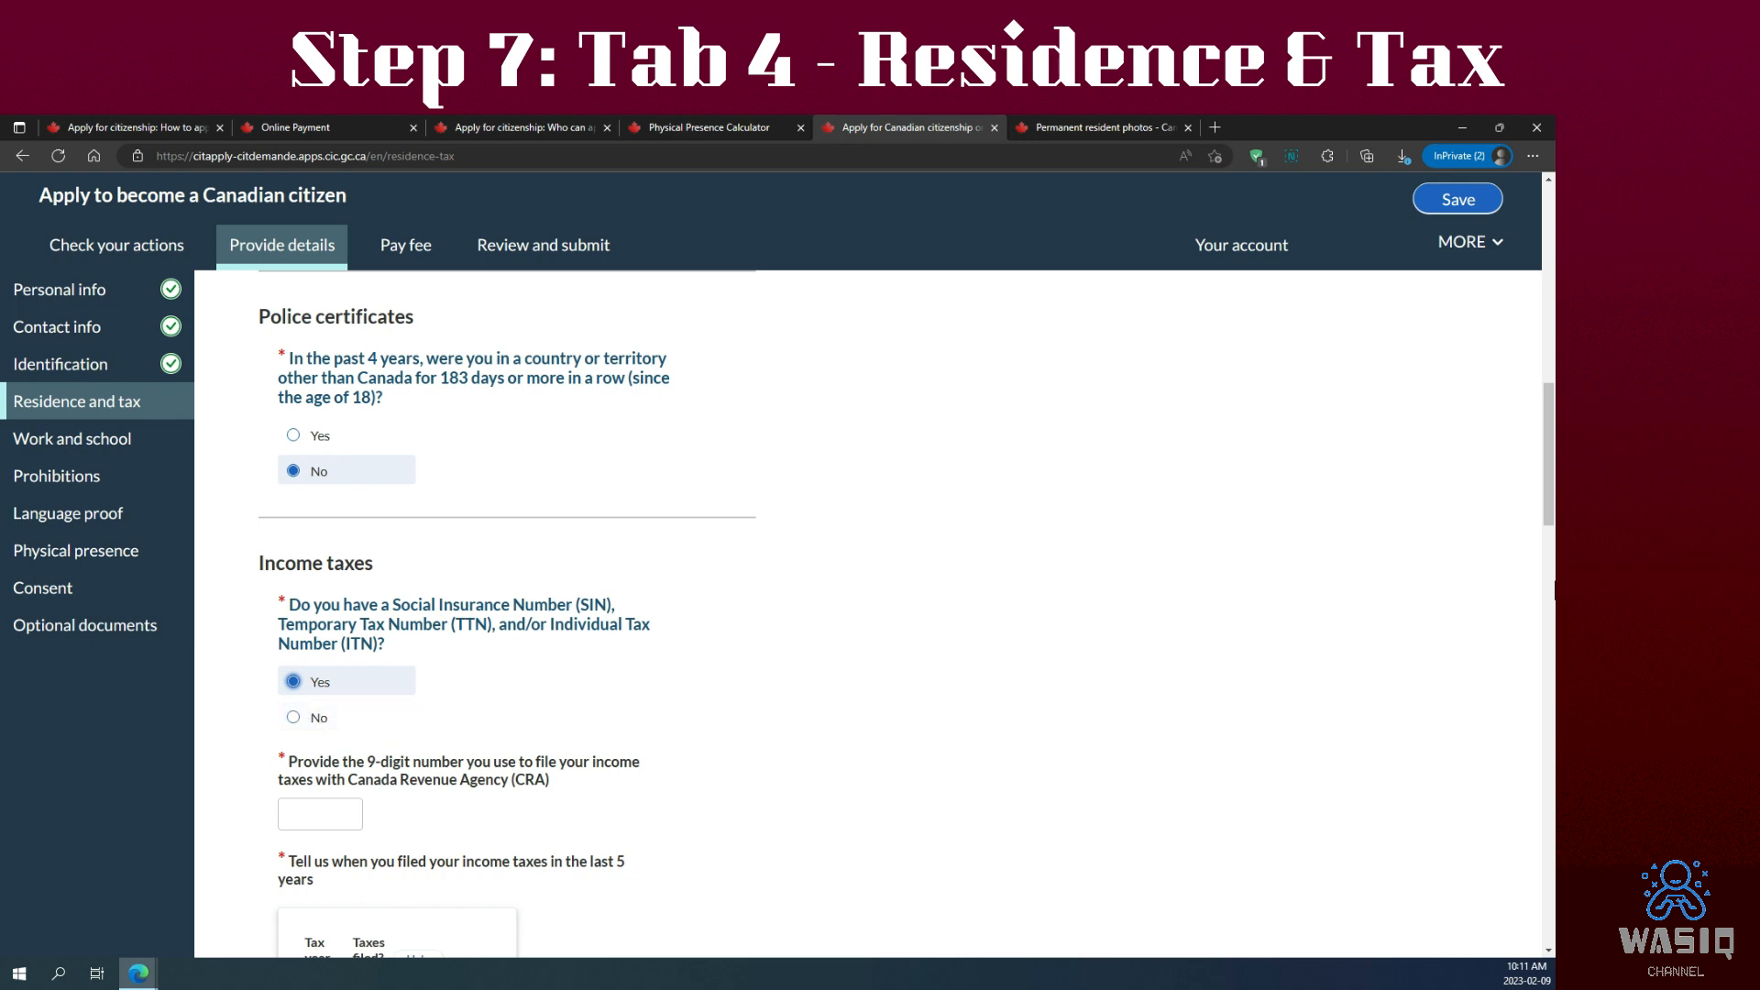
Read the CRA number question and select the 9-digit CRA number field.
{"action": "scroll", "coordinate": [1549, 477], "scroll_direction": "down", "scroll_amount": 3}
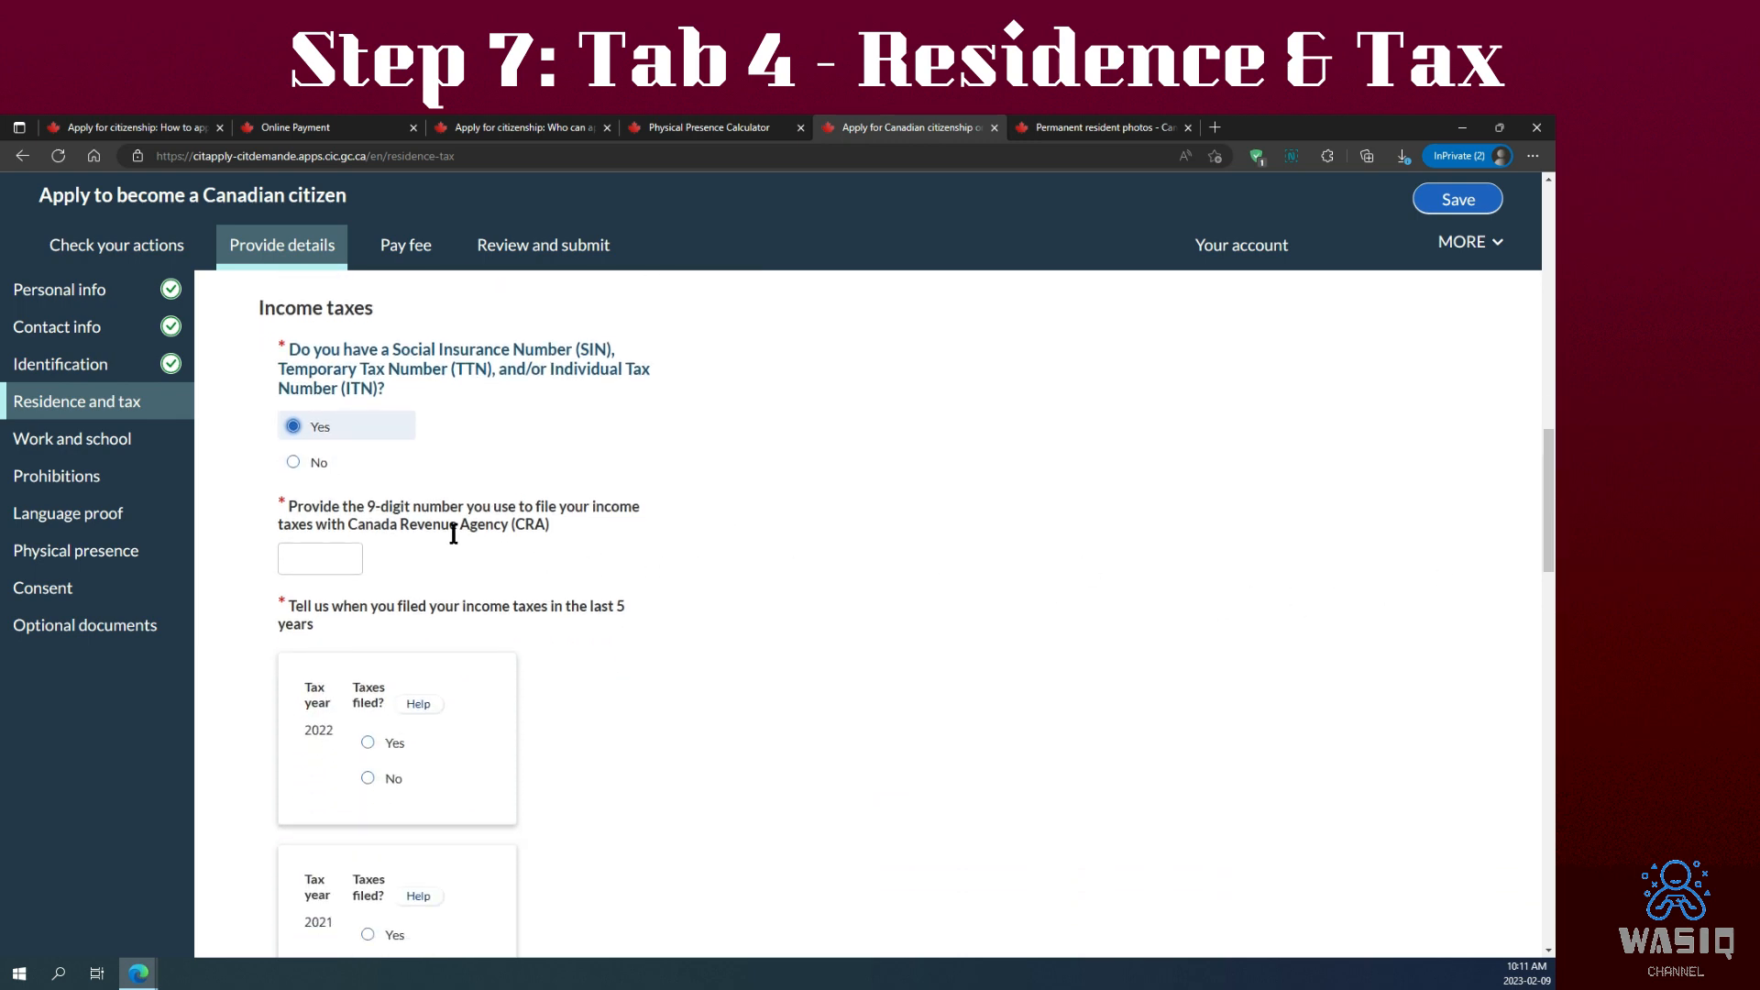
{"action": "left_click_drag", "start_coordinate": [549, 525], "coordinate": [514, 524]}
{"action": "left_click", "coordinate": [394, 350]}
{"action": "left_click_drag", "start_coordinate": [394, 350], "coordinate": [616, 358]}
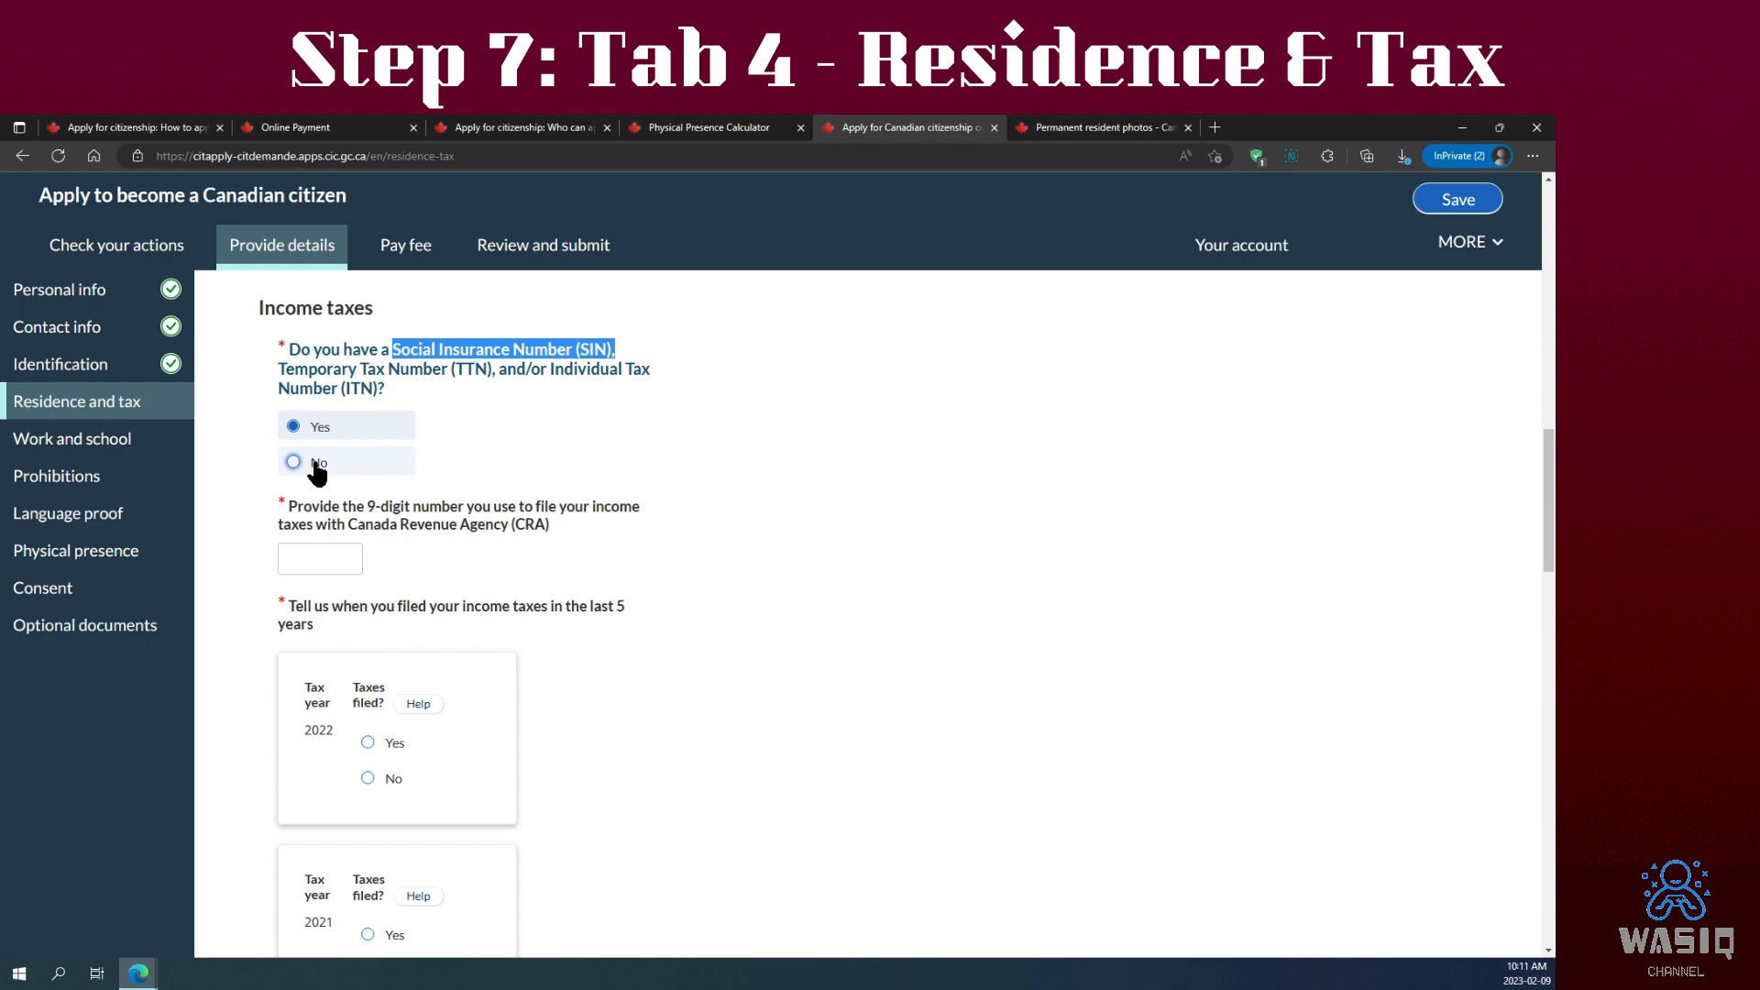
{"action": "left_click", "coordinate": [324, 561]}
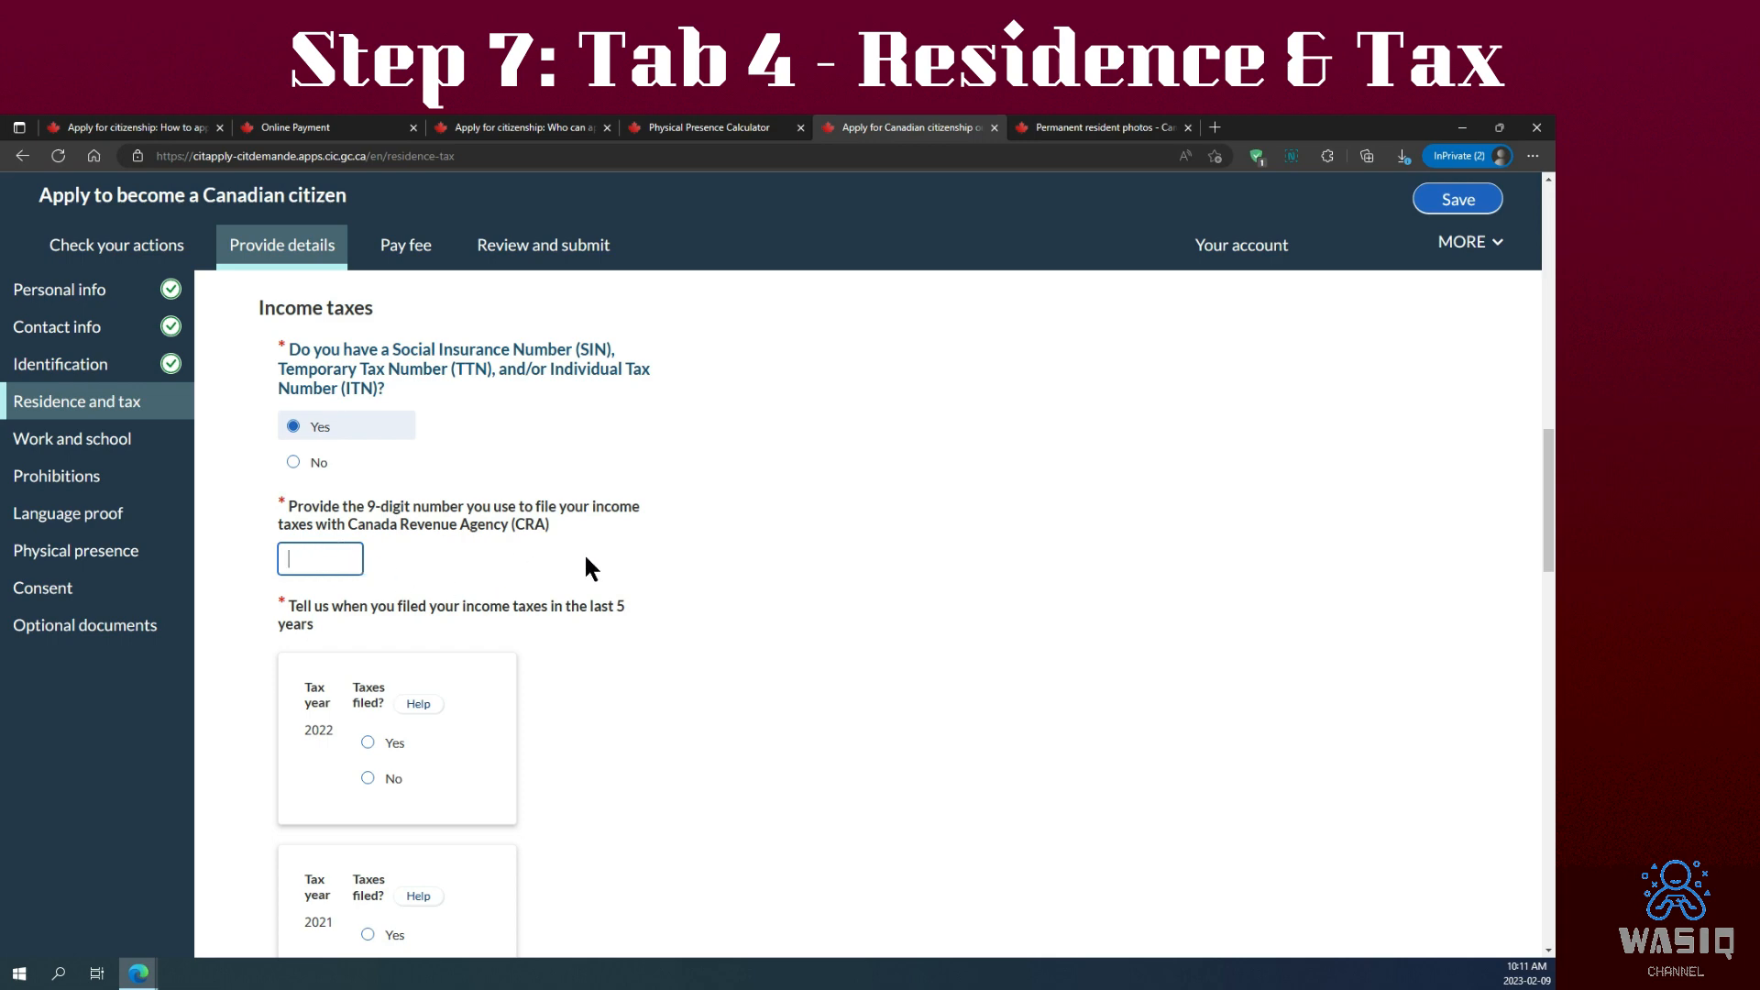
{"action": "type", "text": "9876474"}
{"action": "key", "text": "ctrl+a"}
{"action": "scroll", "coordinate": [907, 612], "scroll_direction": "down", "scroll_amount": 3}
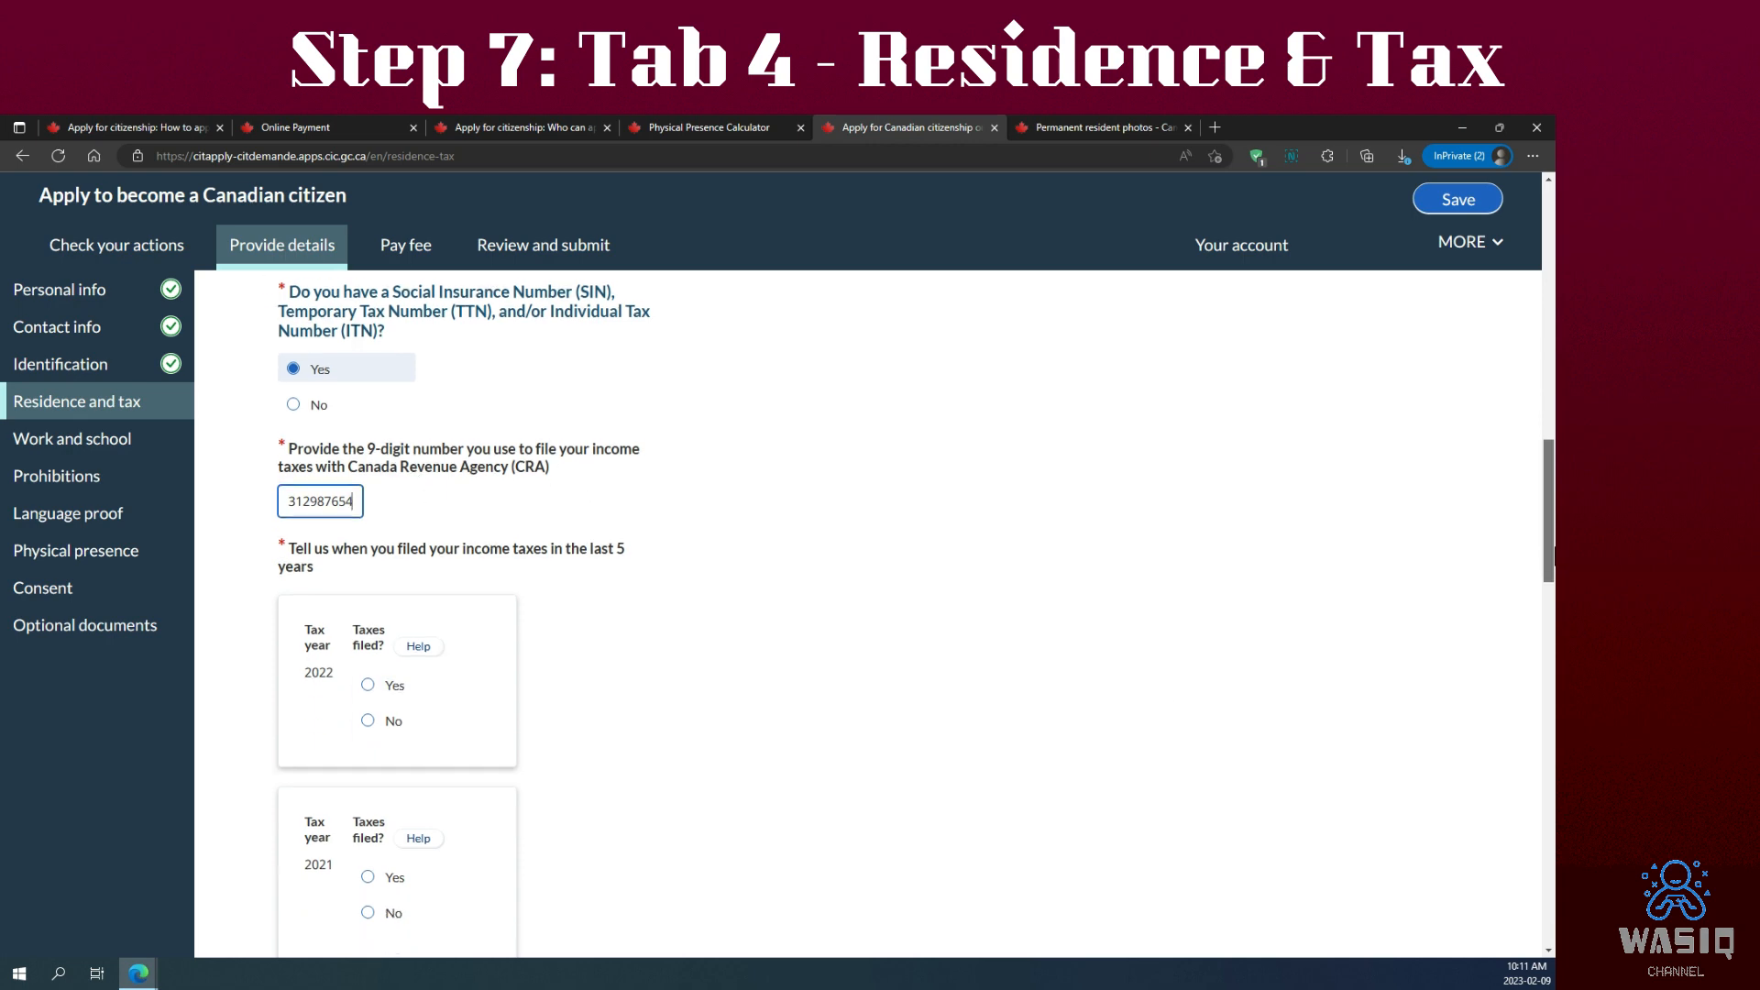
{"action": "mouse_move", "coordinate": [1550, 538]}
{"action": "left_mouse_down"}
{"action": "mouse_move", "coordinate": [1553, 653]}
{"action": "mouse_move", "coordinate": [1554, 515]}
{"action": "left_mouse_up"}
{"action": "left_click", "coordinate": [411, 553]}
Mark taxes filed Yes for 2022, 2021, 2020 and 2018, No for 2019, and view its help.
{"action": "left_click", "coordinate": [369, 530]}
{"action": "left_click", "coordinate": [370, 720]}
{"action": "left_click_drag", "start_coordinate": [1553, 550], "coordinate": [1553, 621]}
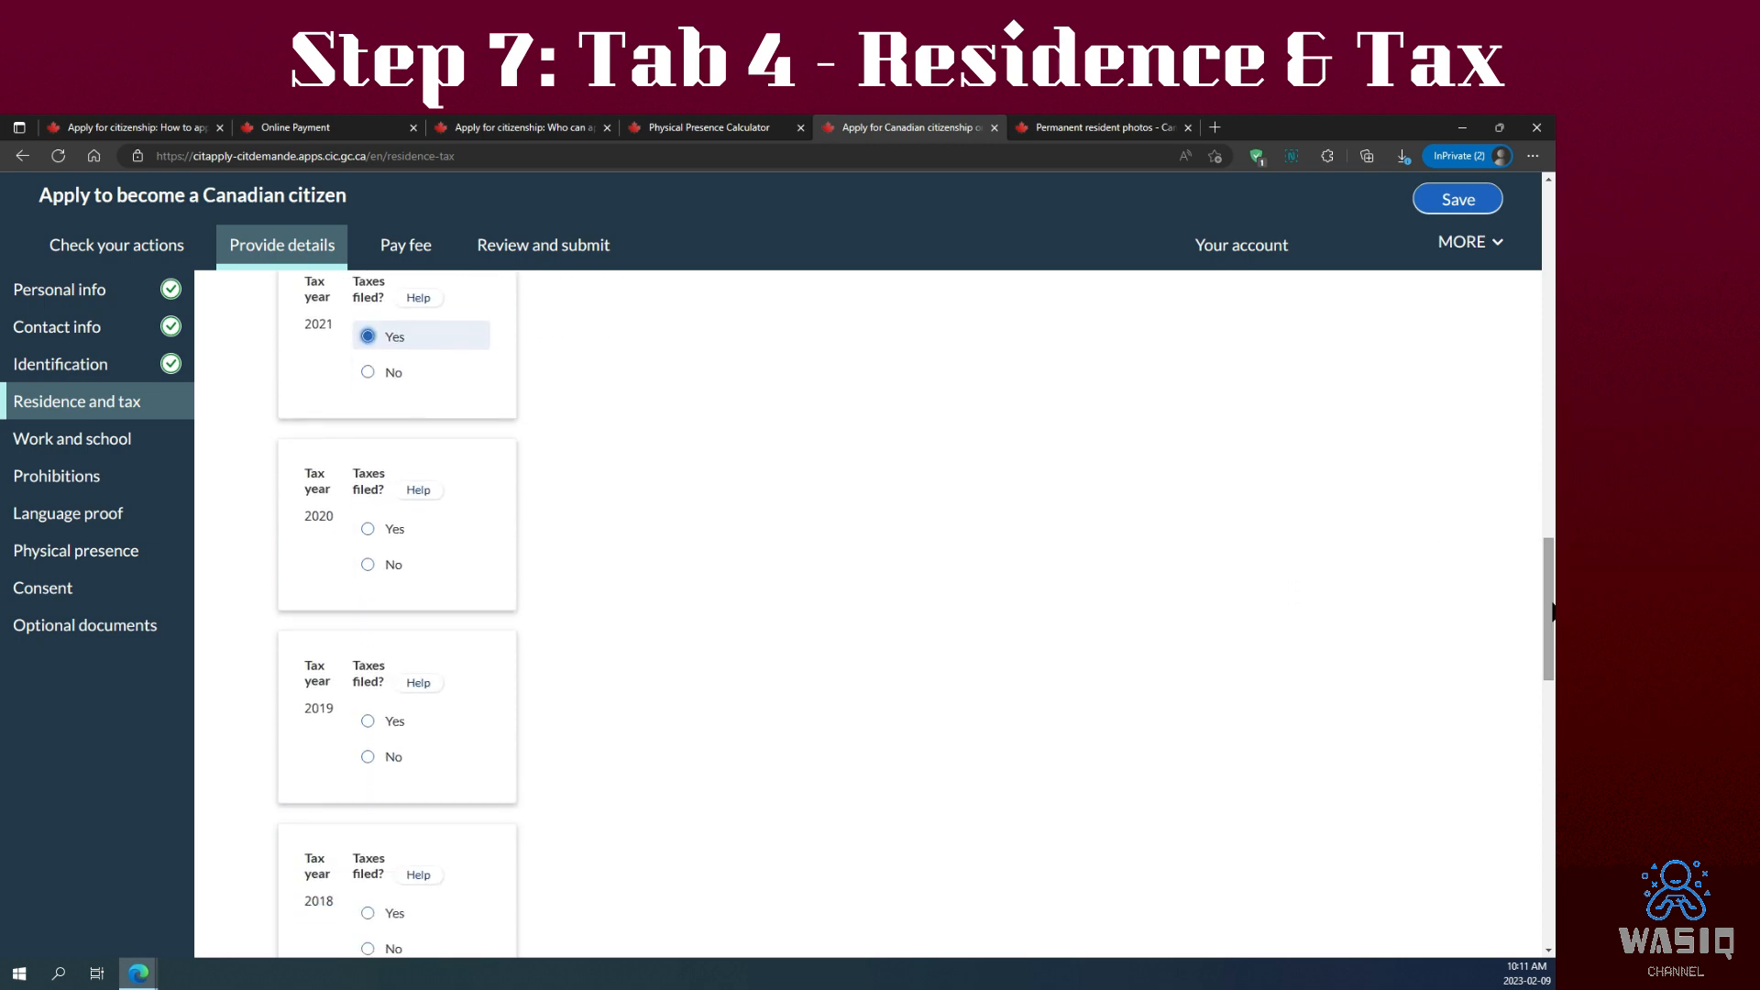
{"action": "left_click", "coordinate": [387, 524]}
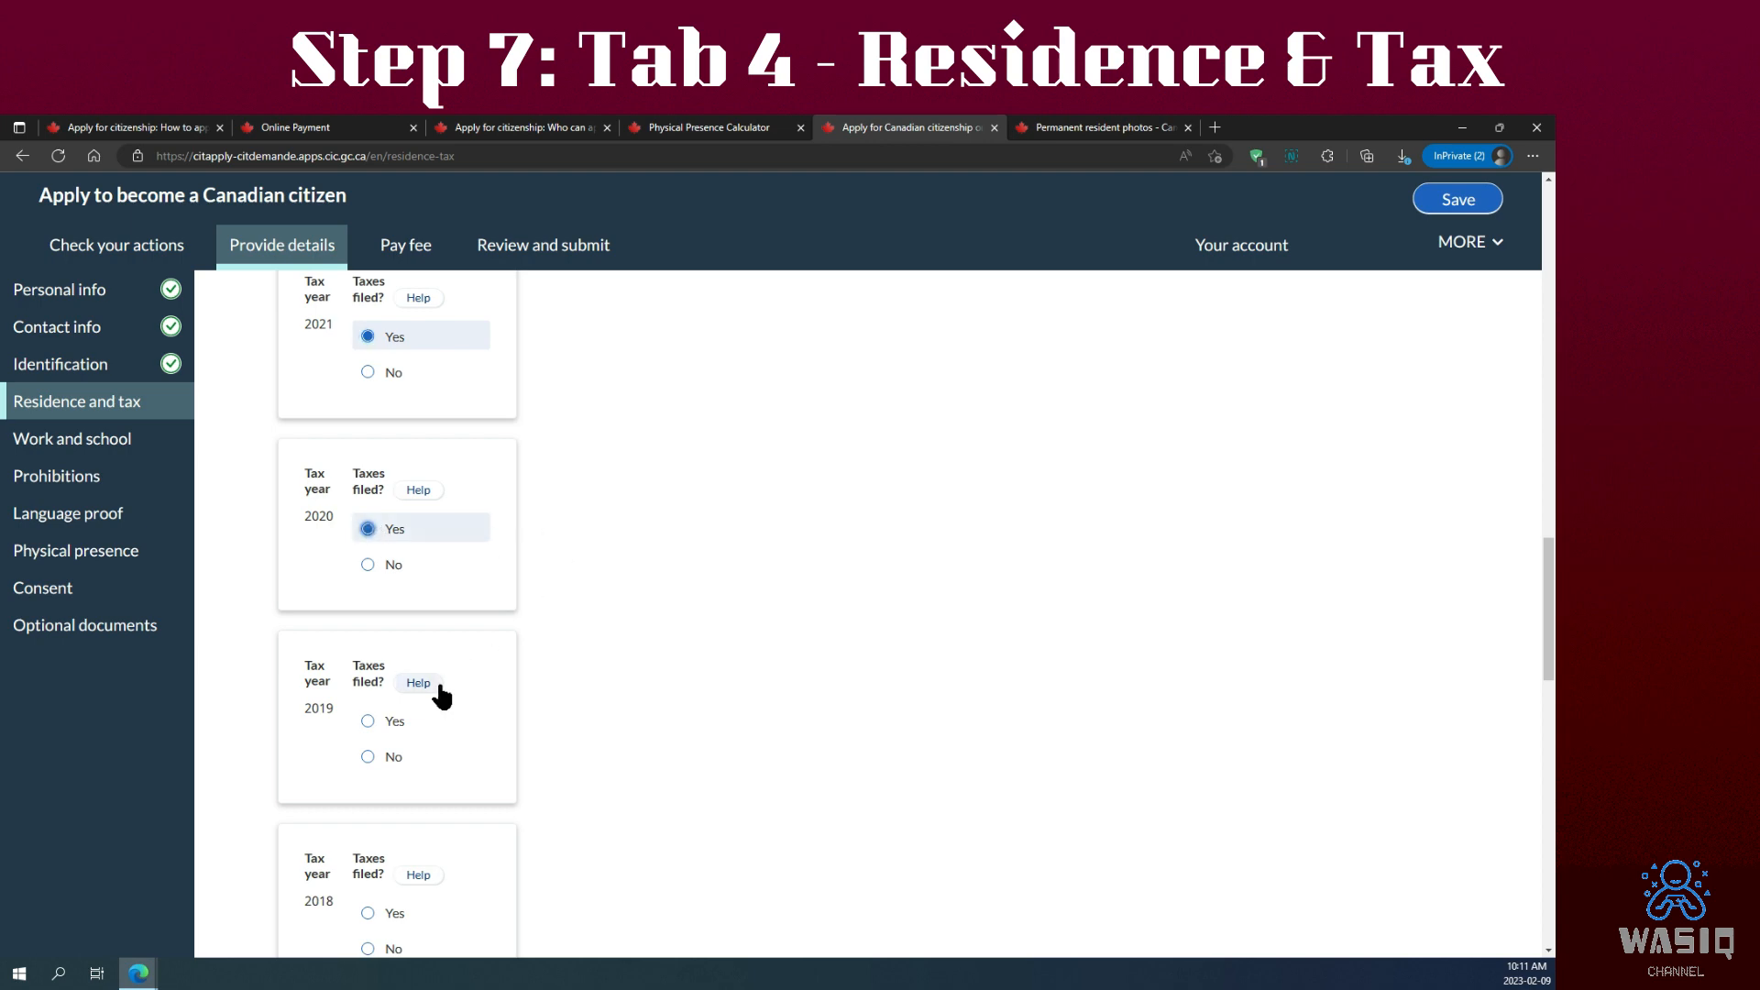
{"action": "left_click", "coordinate": [368, 721]}
{"action": "left_click", "coordinate": [367, 913]}
{"action": "mouse_move", "coordinate": [1549, 645]}
{"action": "left_mouse_down"}
{"action": "mouse_move", "coordinate": [1549, 757]}
{"action": "mouse_move", "coordinate": [1545, 675]}
{"action": "left_mouse_up"}
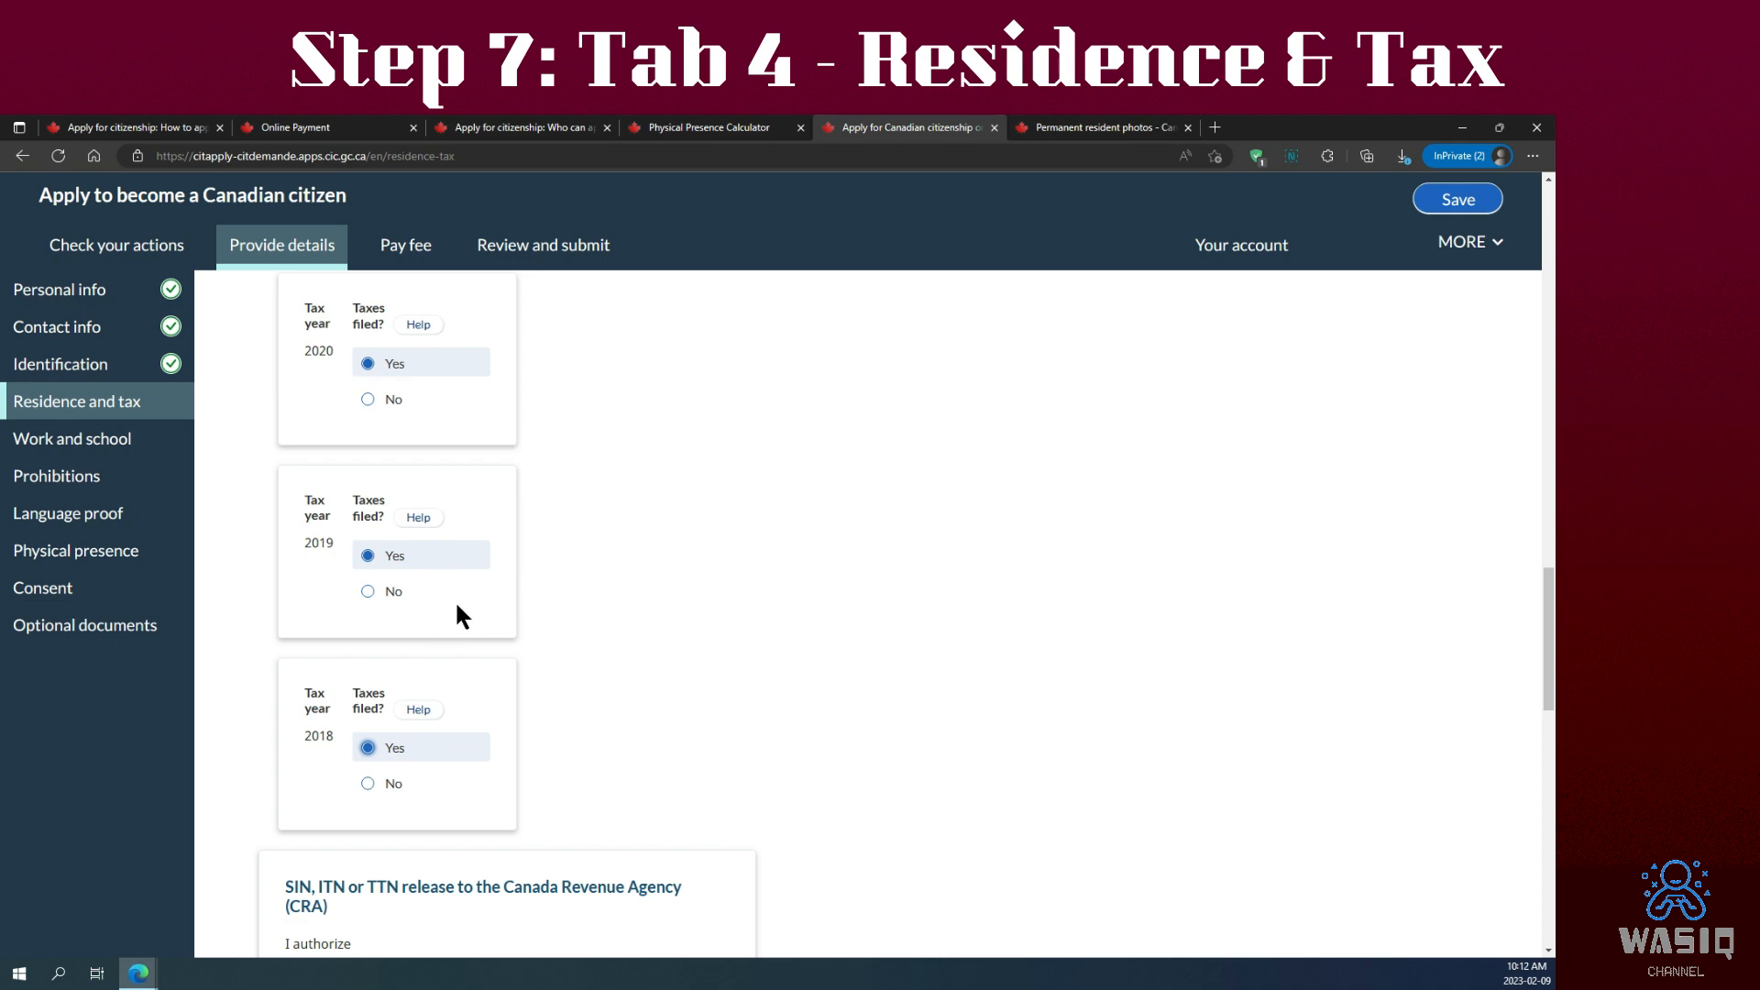
{"action": "left_click", "coordinate": [377, 597]}
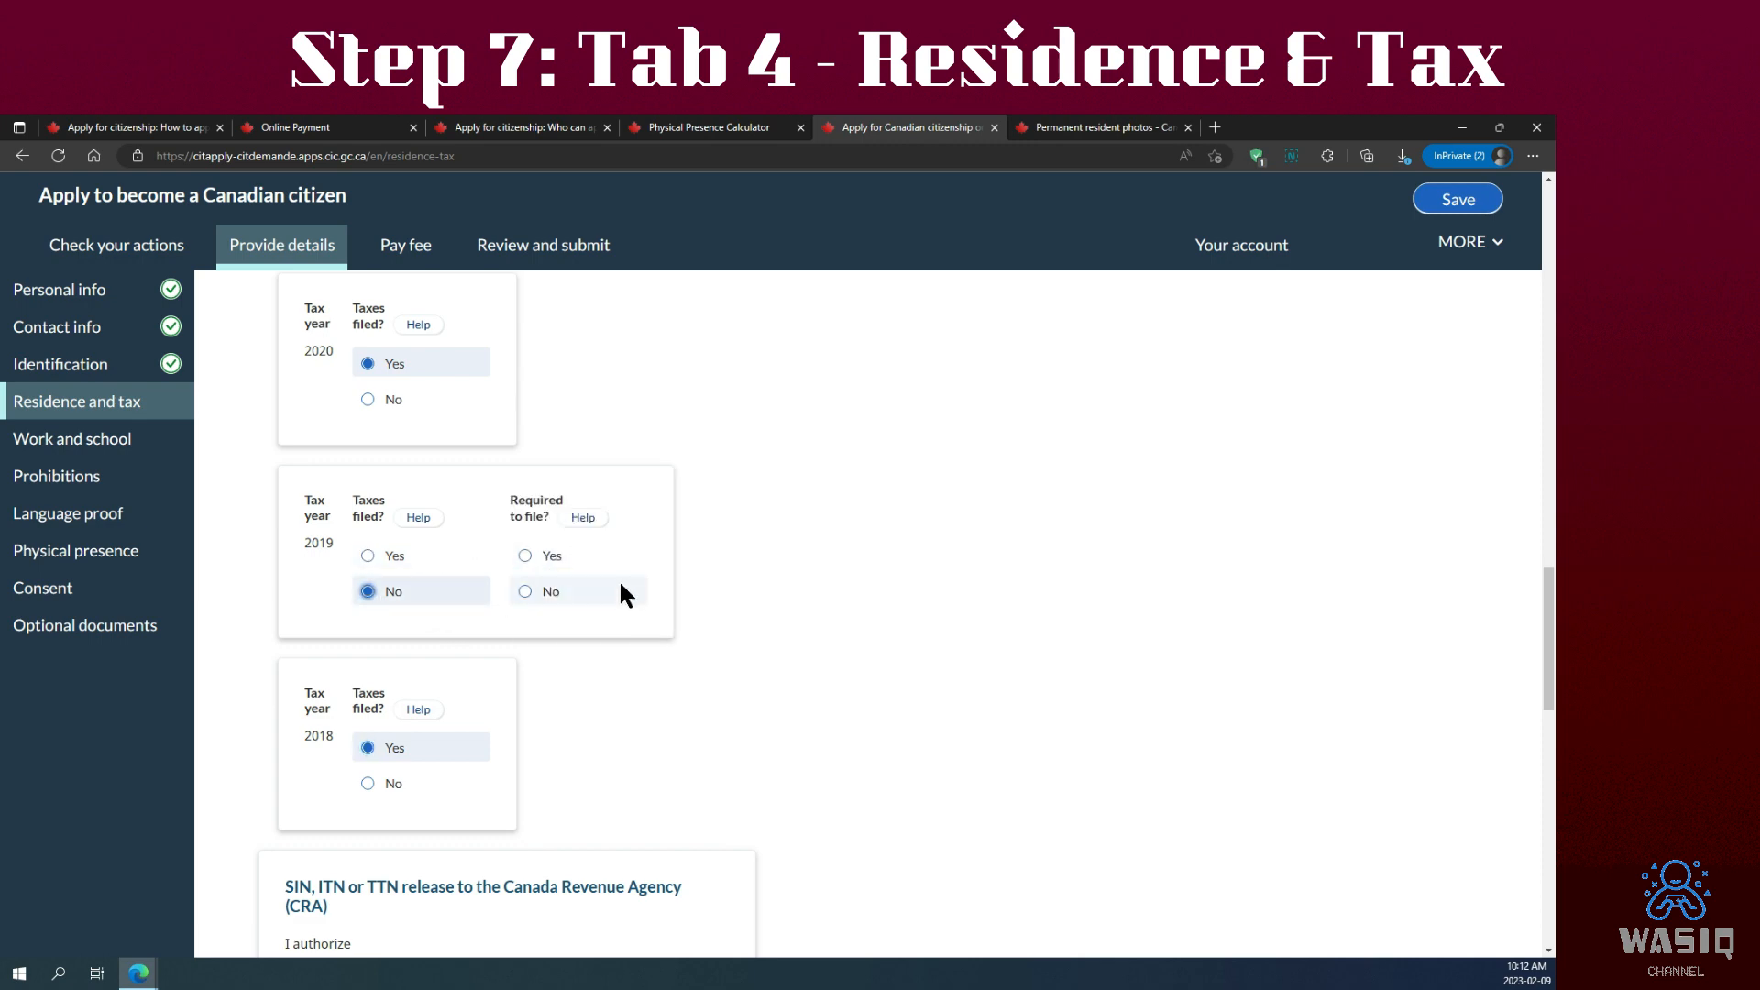
{"action": "left_click", "coordinate": [583, 517]}
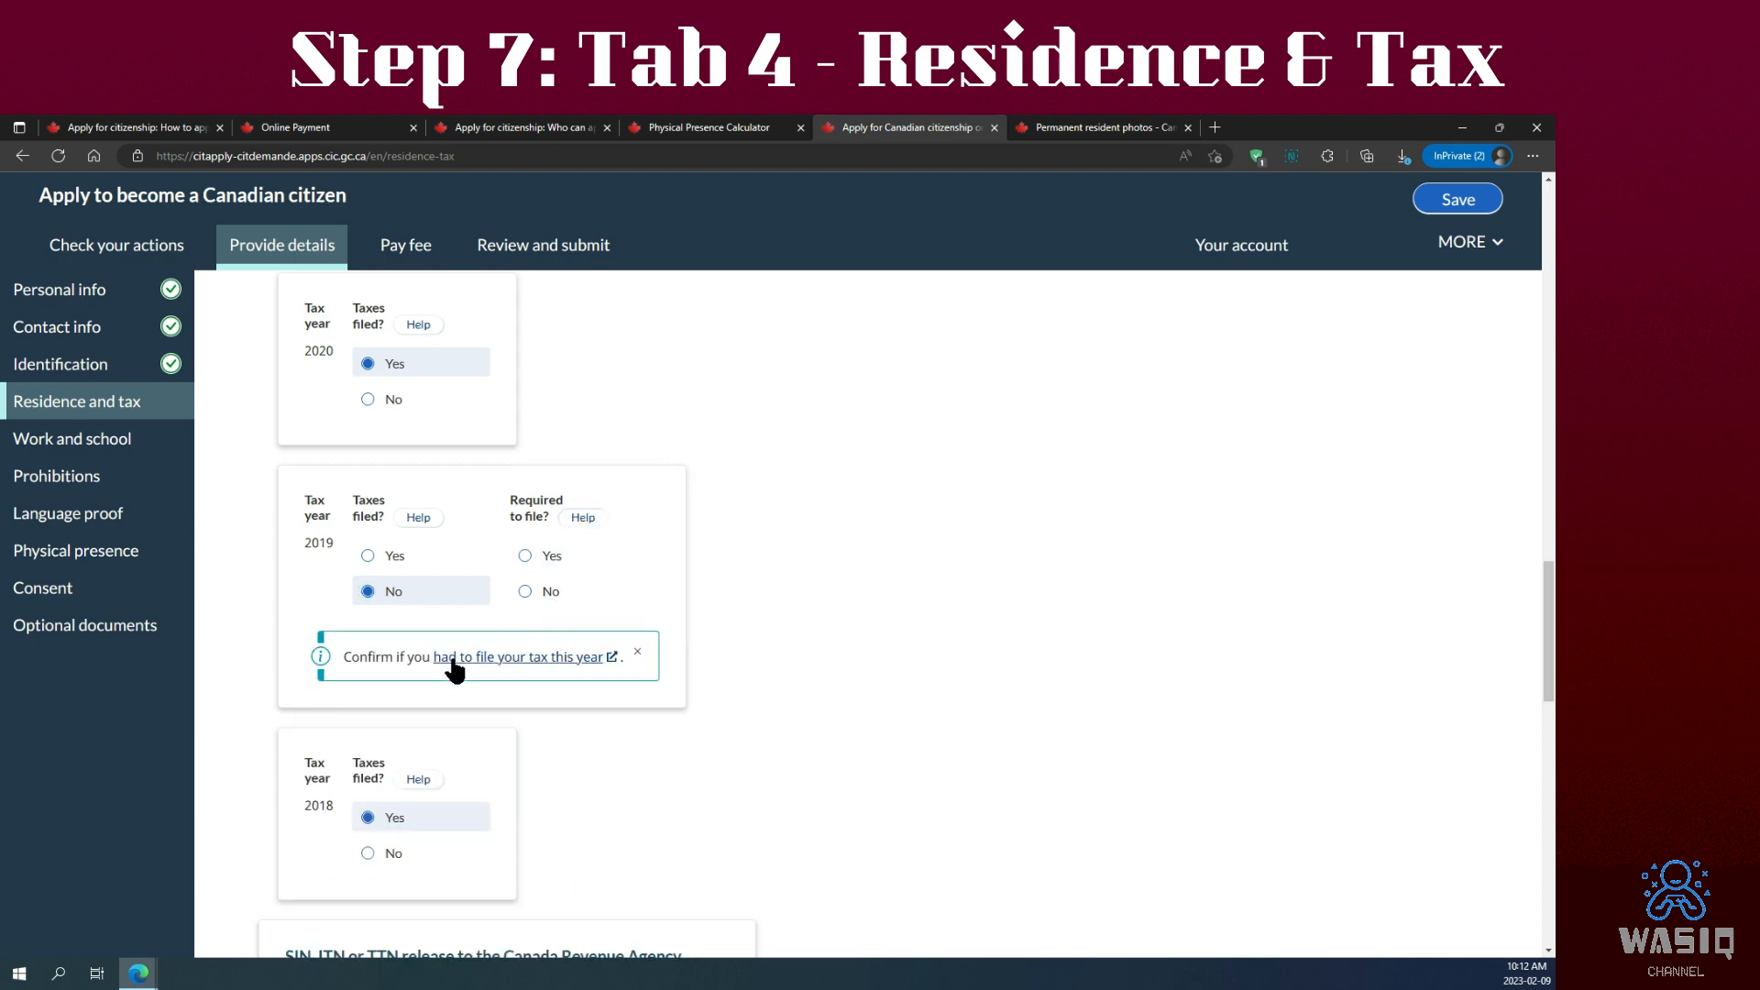
Open and read the canada.ca 'Benefits, credits, and taxes for newcomers' page.
{"action": "left_click", "coordinate": [523, 658]}
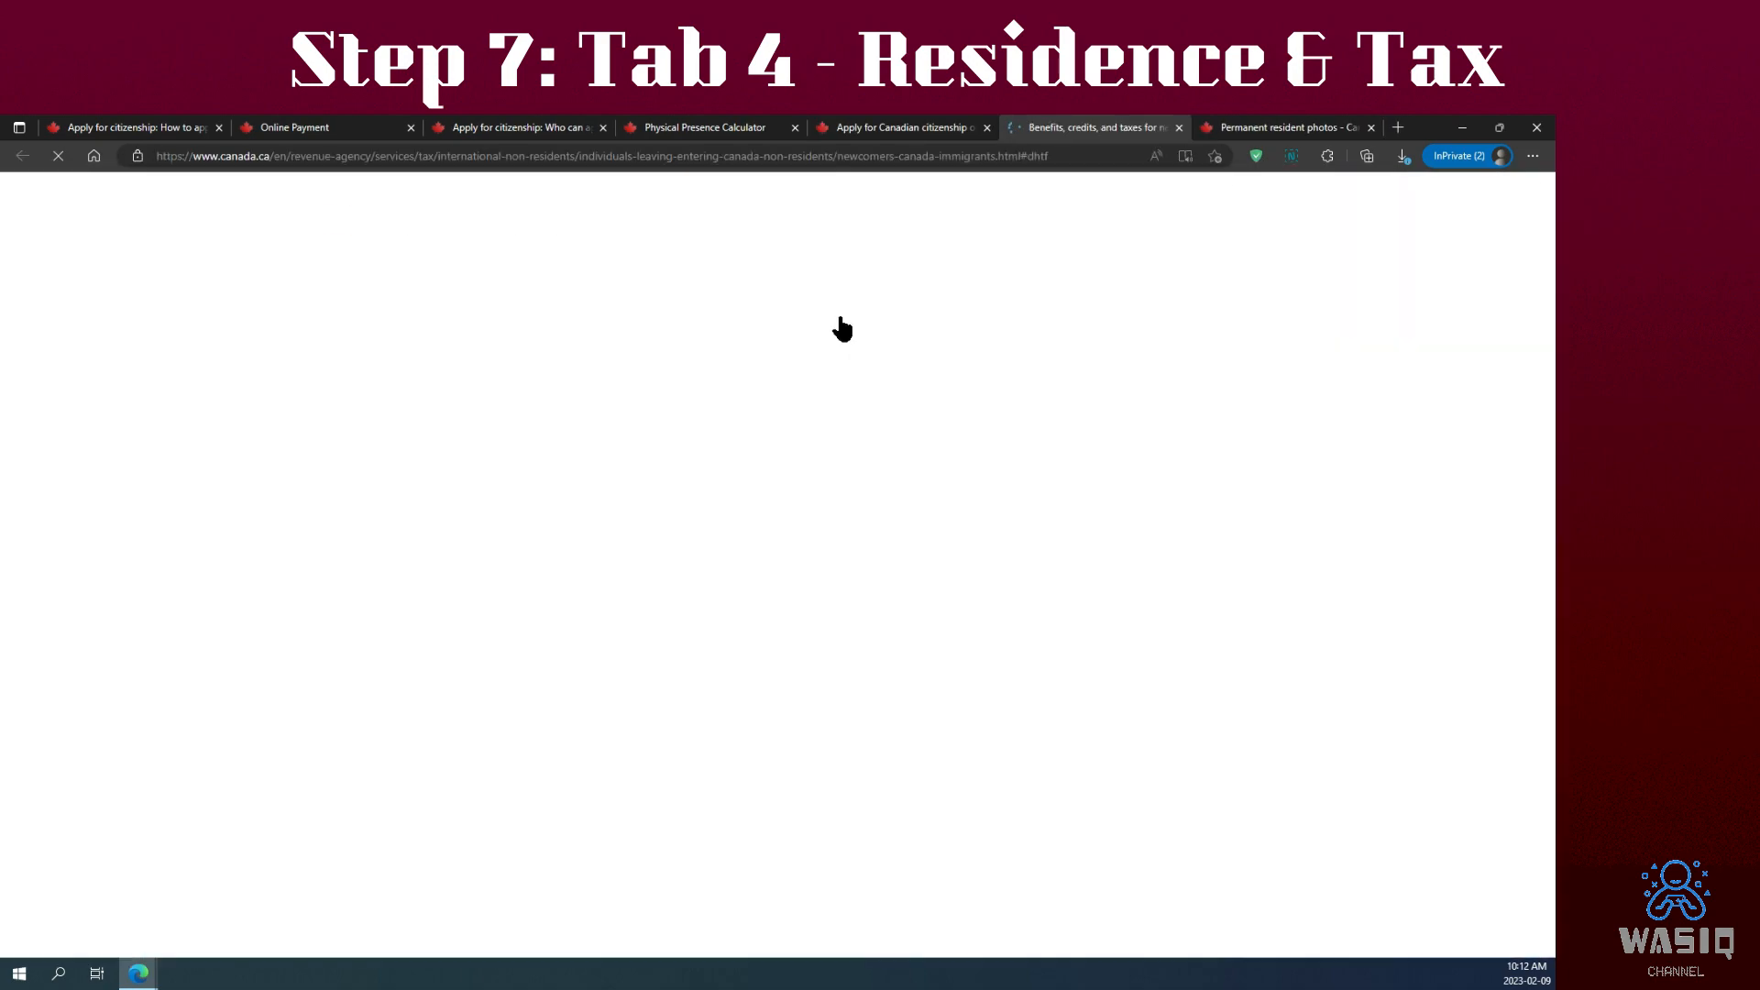
{"action": "left_click_drag", "start_coordinate": [1550, 279], "coordinate": [1549, 721]}
Back in the application, change the 2019 taxes-filed answer to Yes.
{"action": "left_click", "coordinate": [903, 128]}
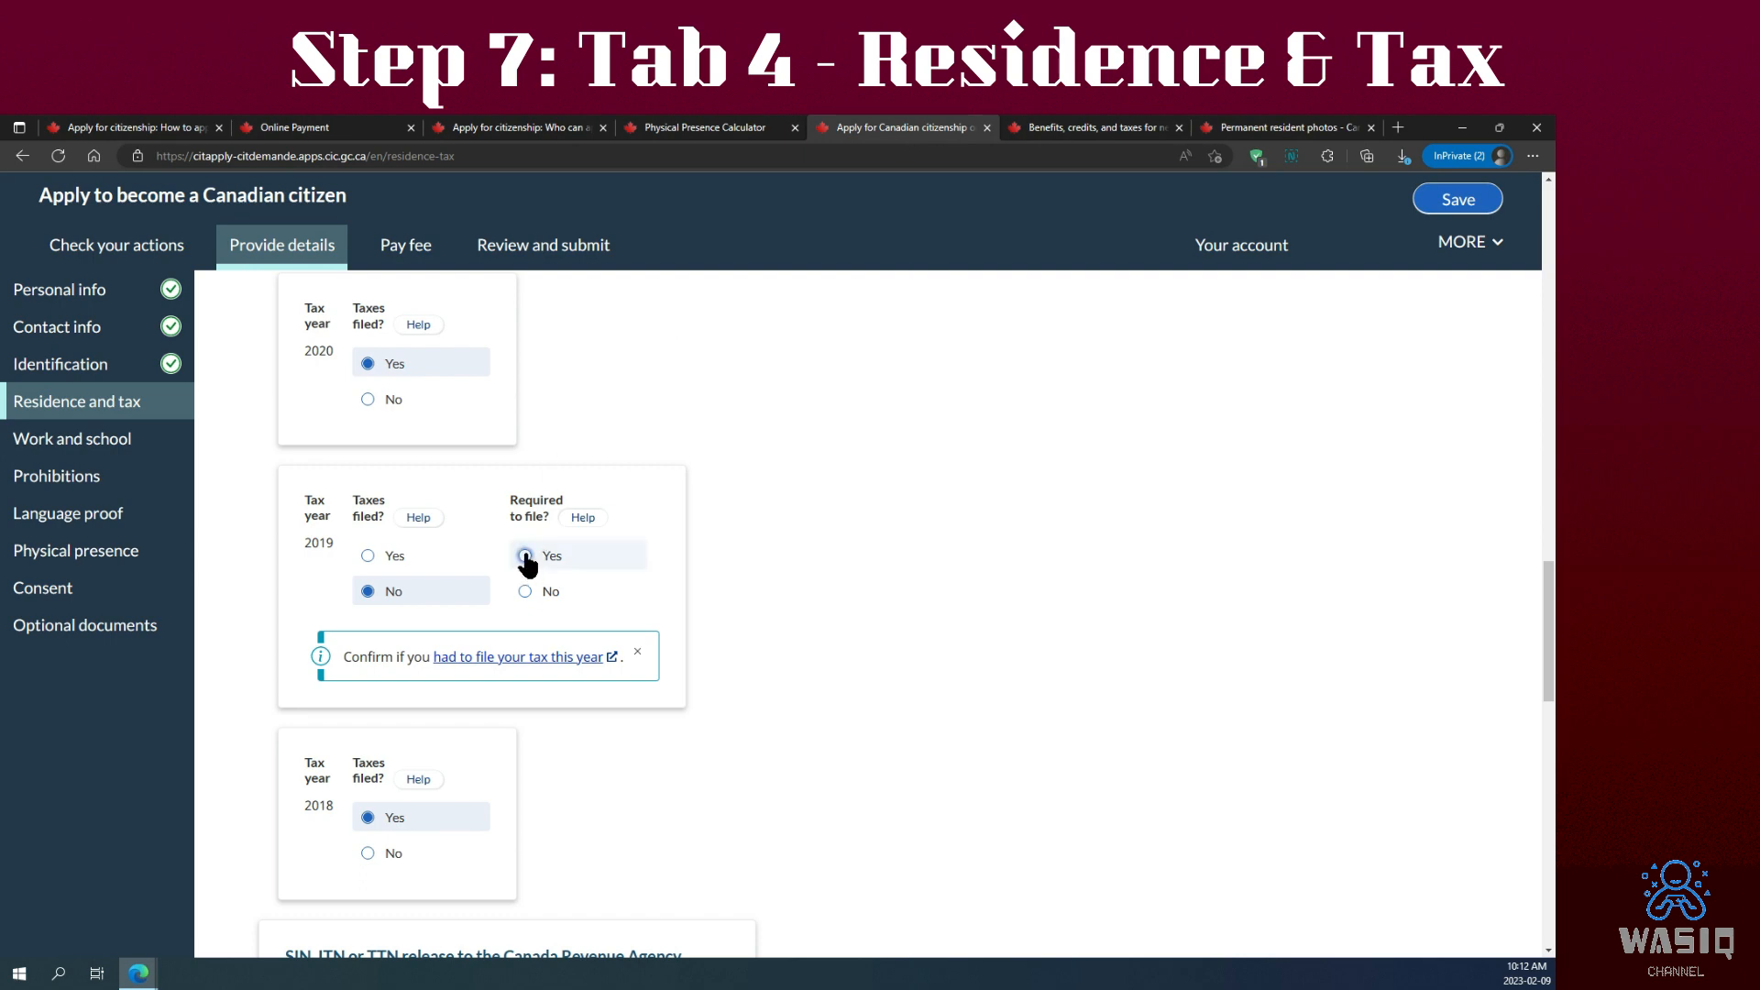
{"action": "left_click", "coordinate": [431, 518]}
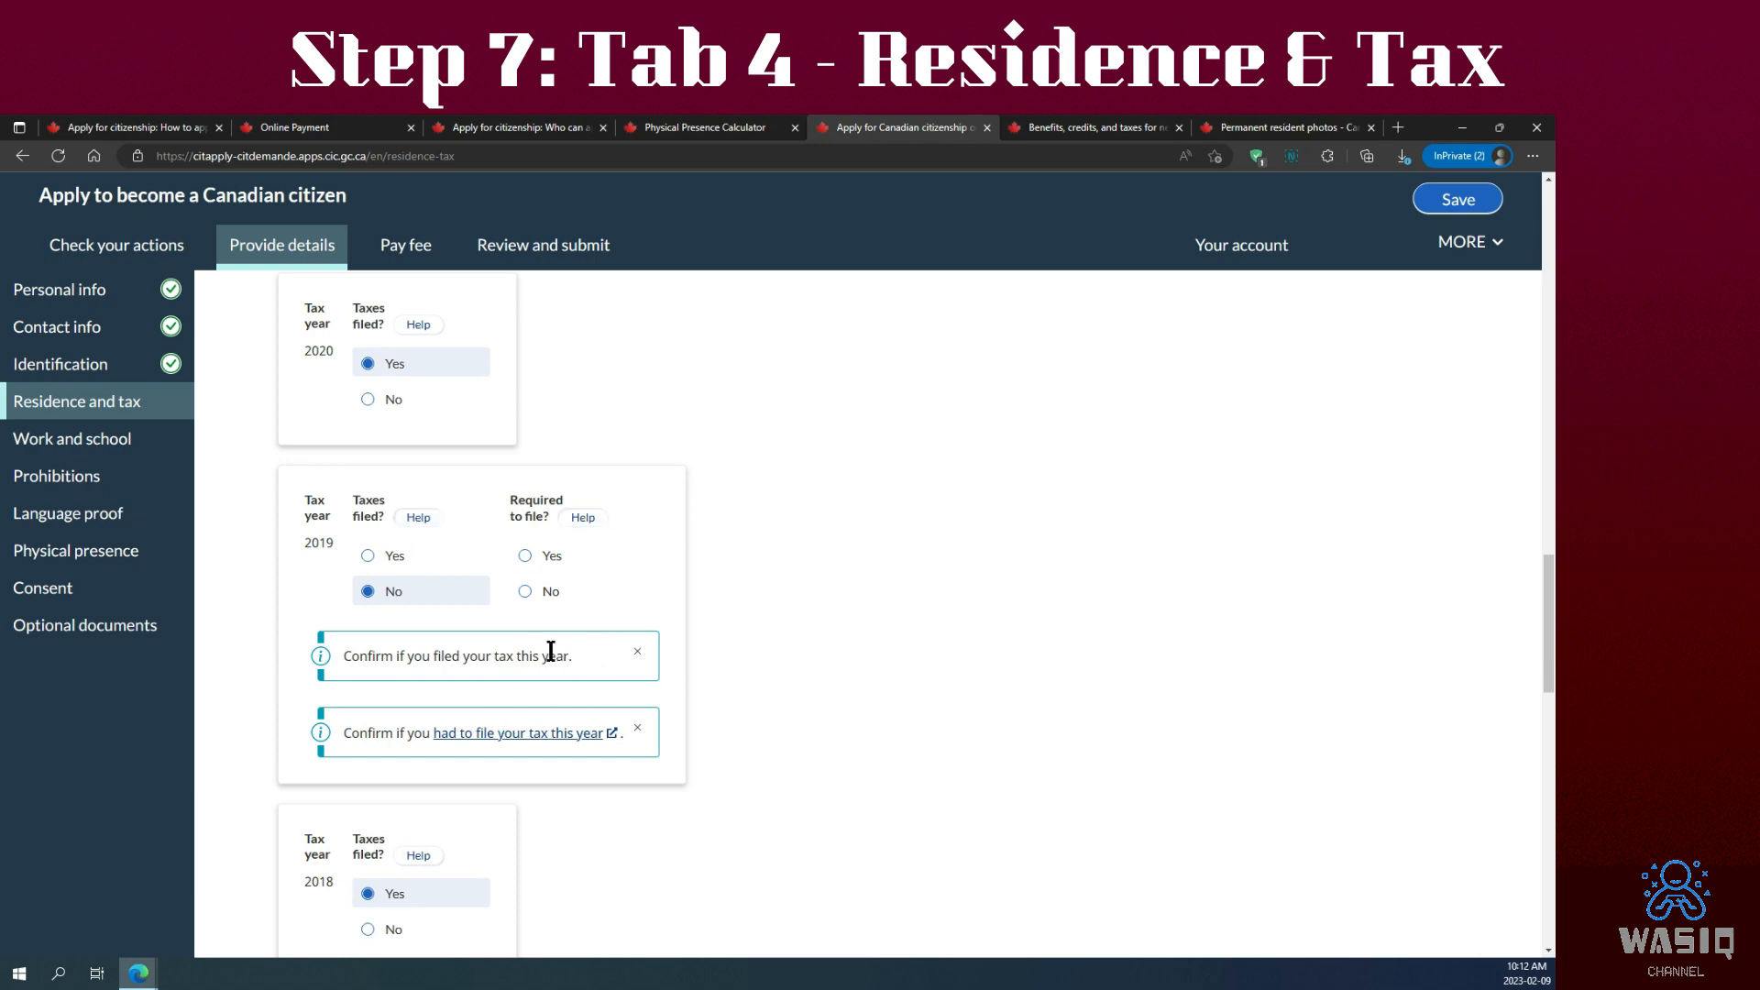
{"action": "left_click", "coordinate": [385, 556]}
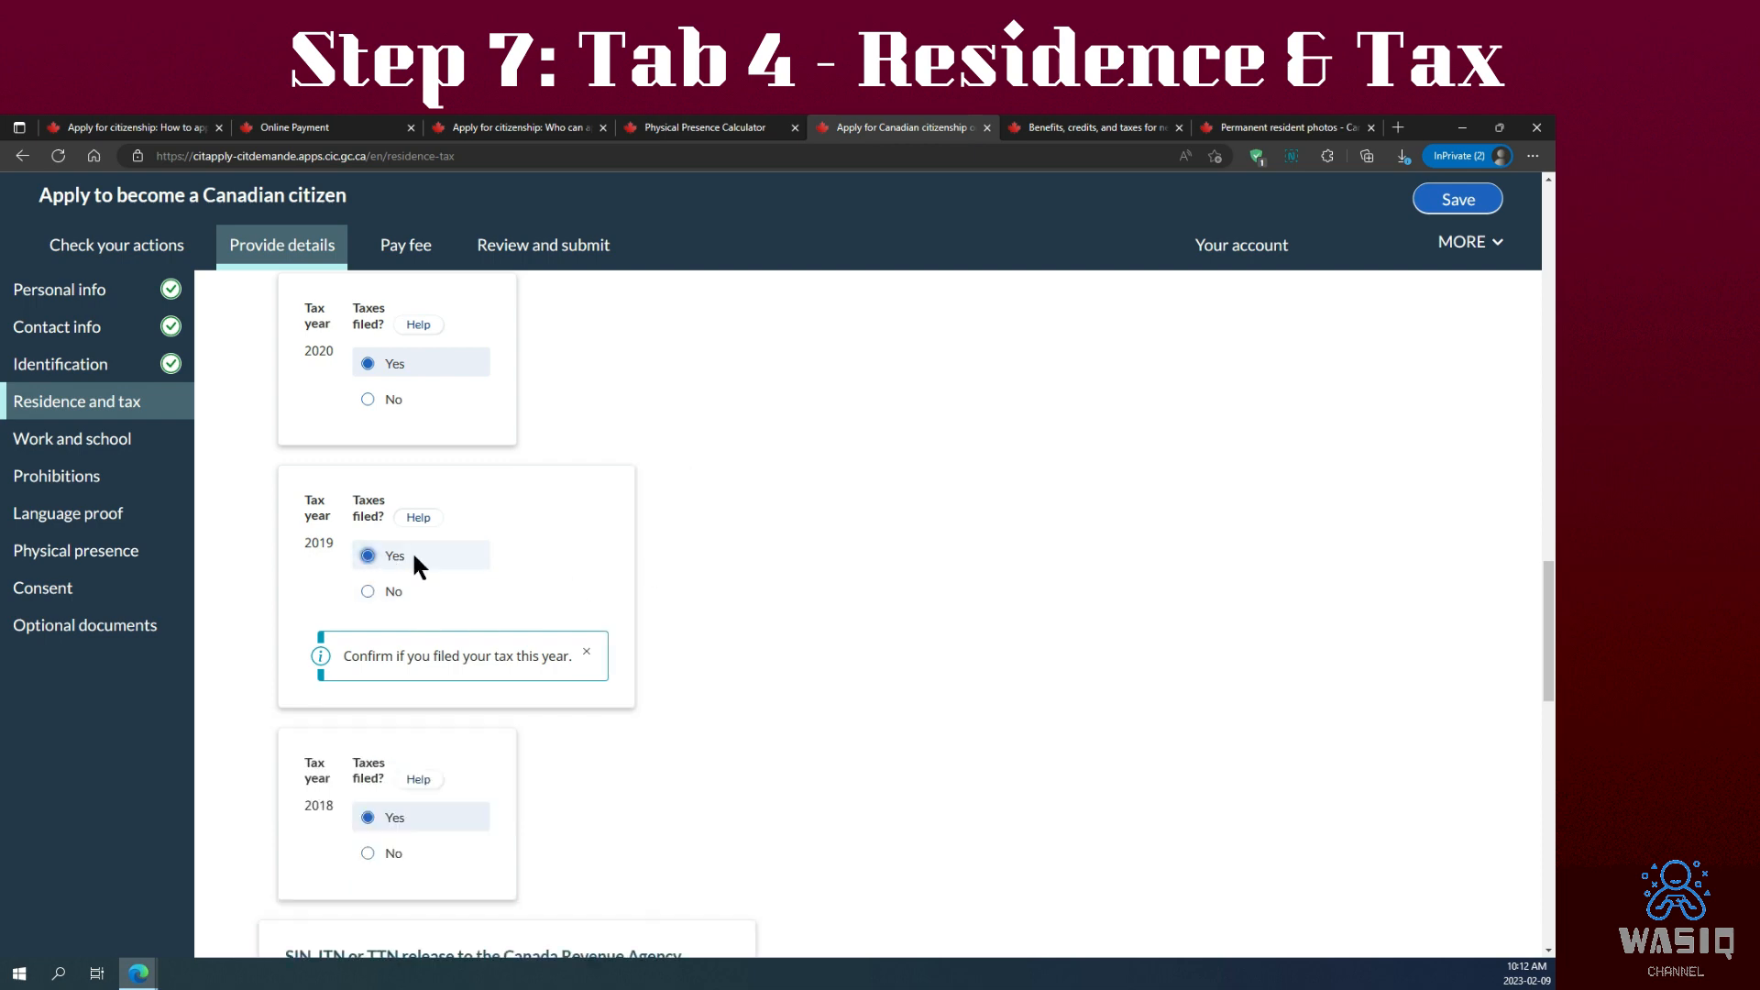
Answer Yes to releasing the SIN, ITN or TTN to the Canada Revenue Agency.
{"action": "left_click_drag", "start_coordinate": [1548, 656], "coordinate": [1540, 771]}
{"action": "scroll", "coordinate": [1400, 770], "scroll_direction": "down", "scroll_amount": 1}
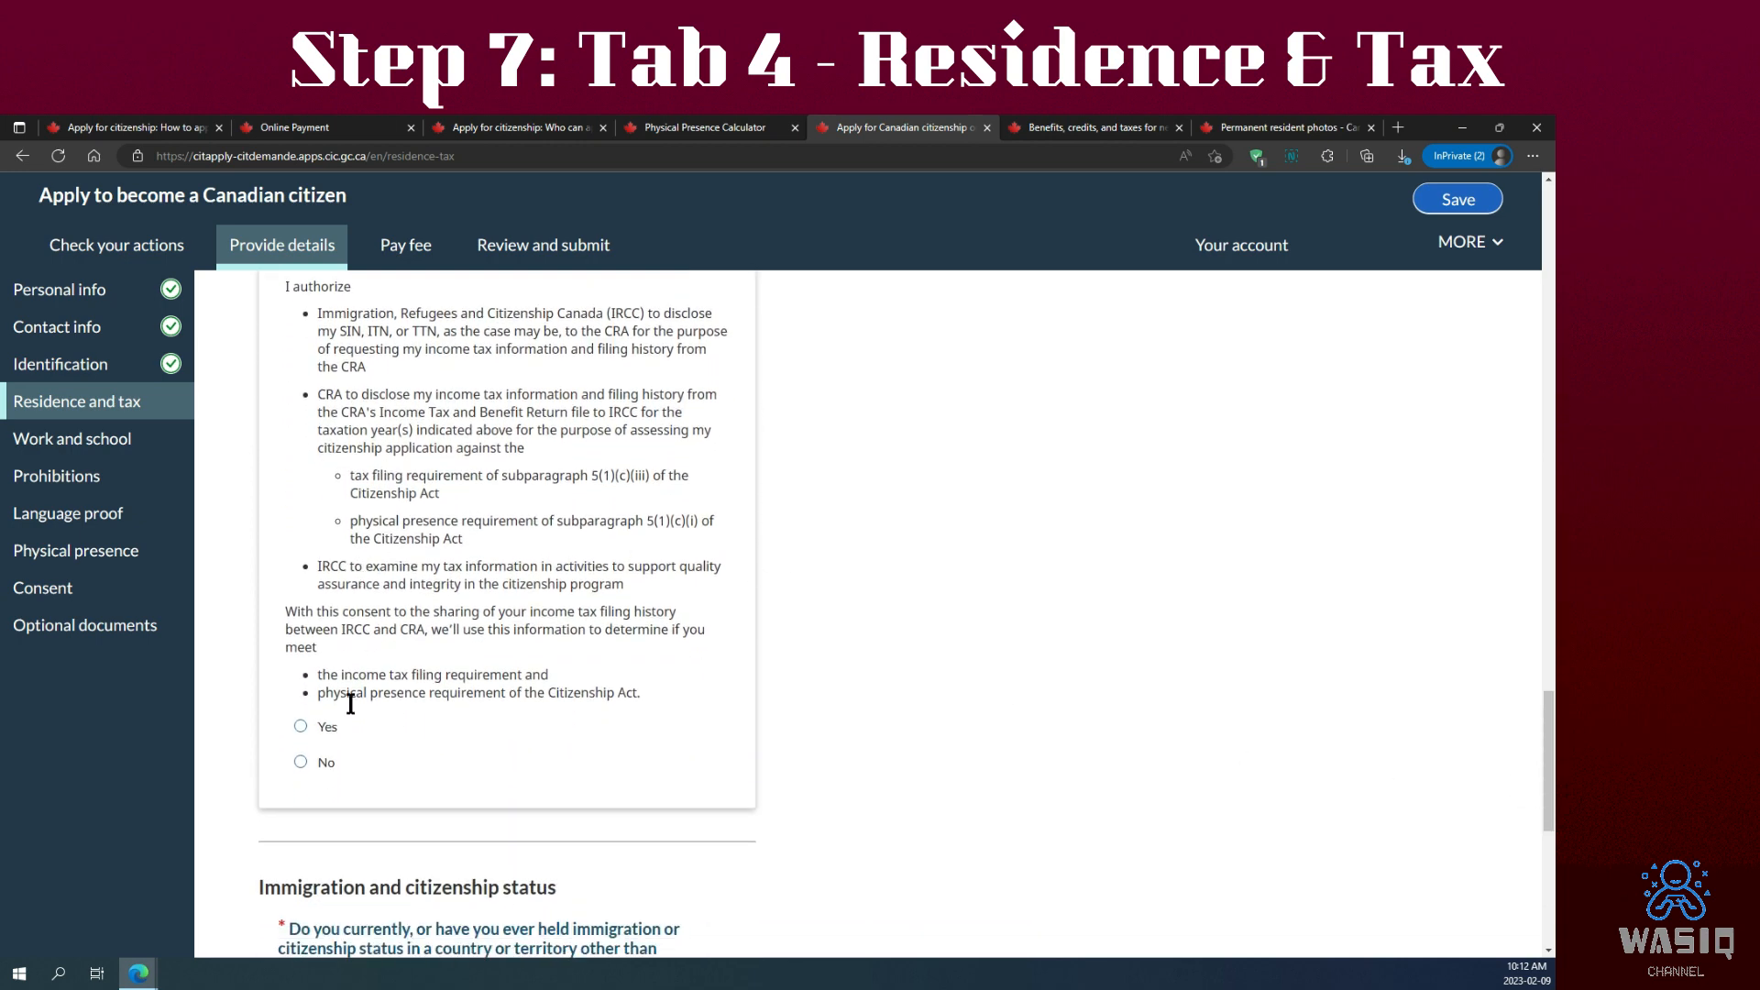
{"action": "scroll", "coordinate": [421, 729], "scroll_direction": "up", "scroll_amount": 1}
{"action": "scroll", "coordinate": [349, 458], "scroll_direction": "down", "scroll_amount": 1}
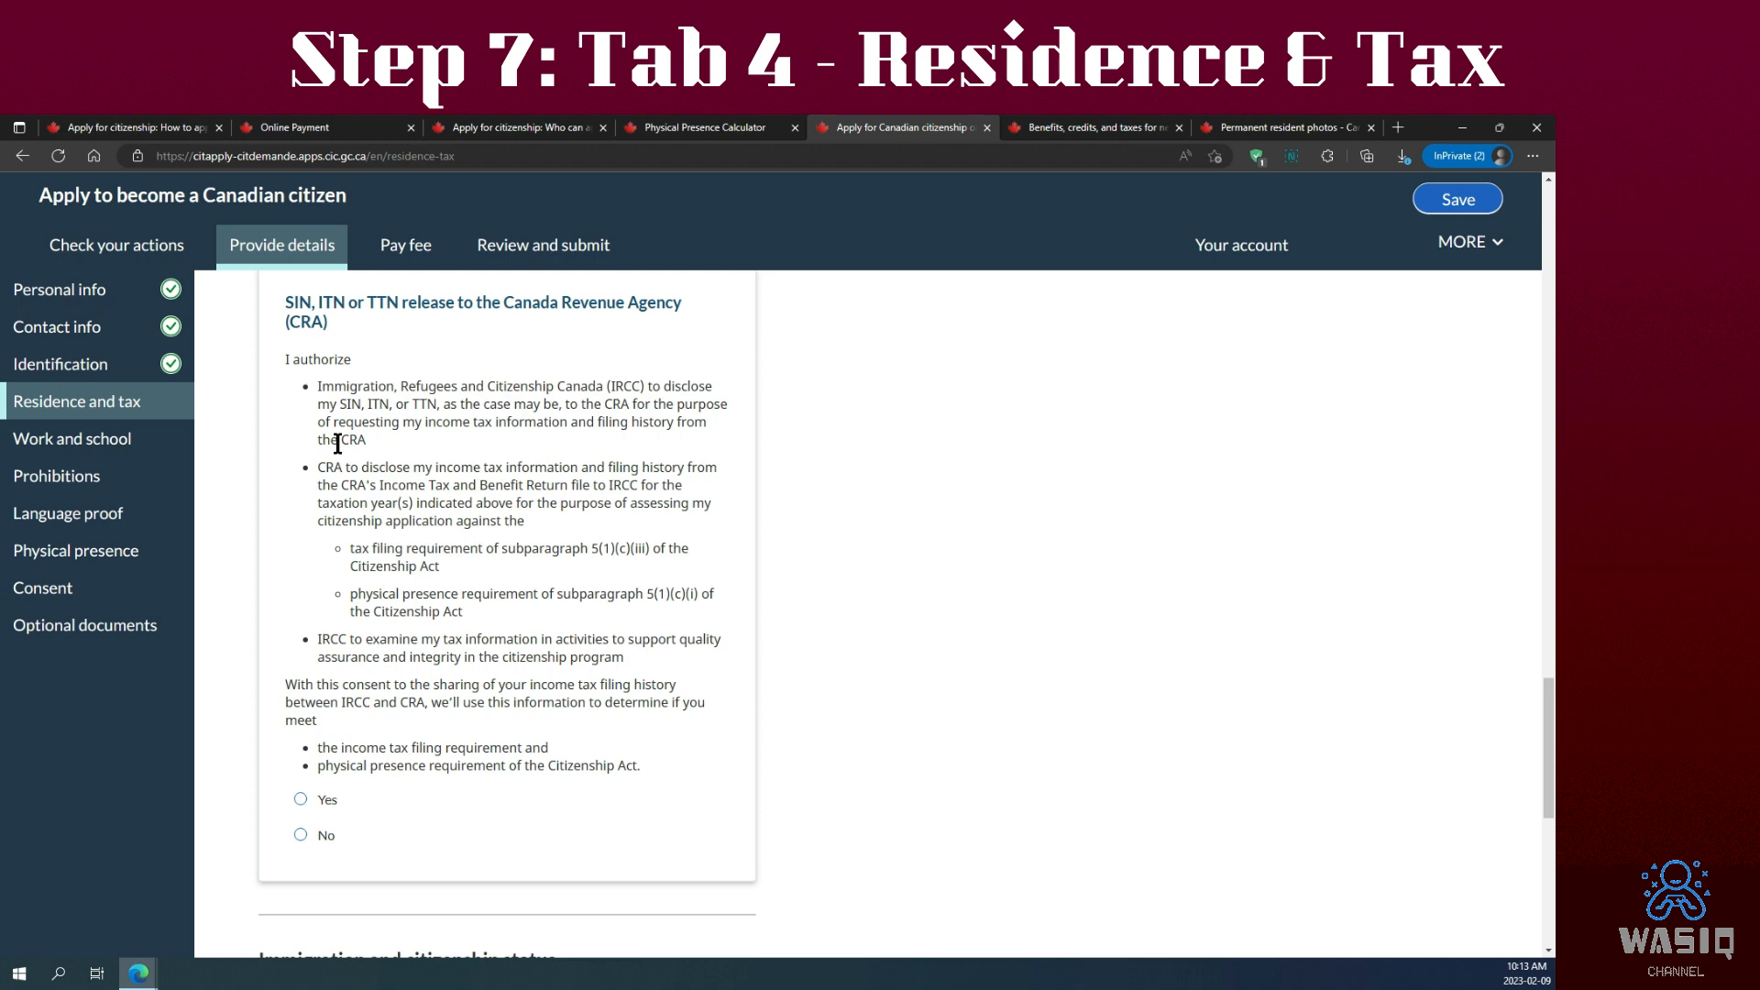
{"action": "left_click", "coordinate": [301, 799]}
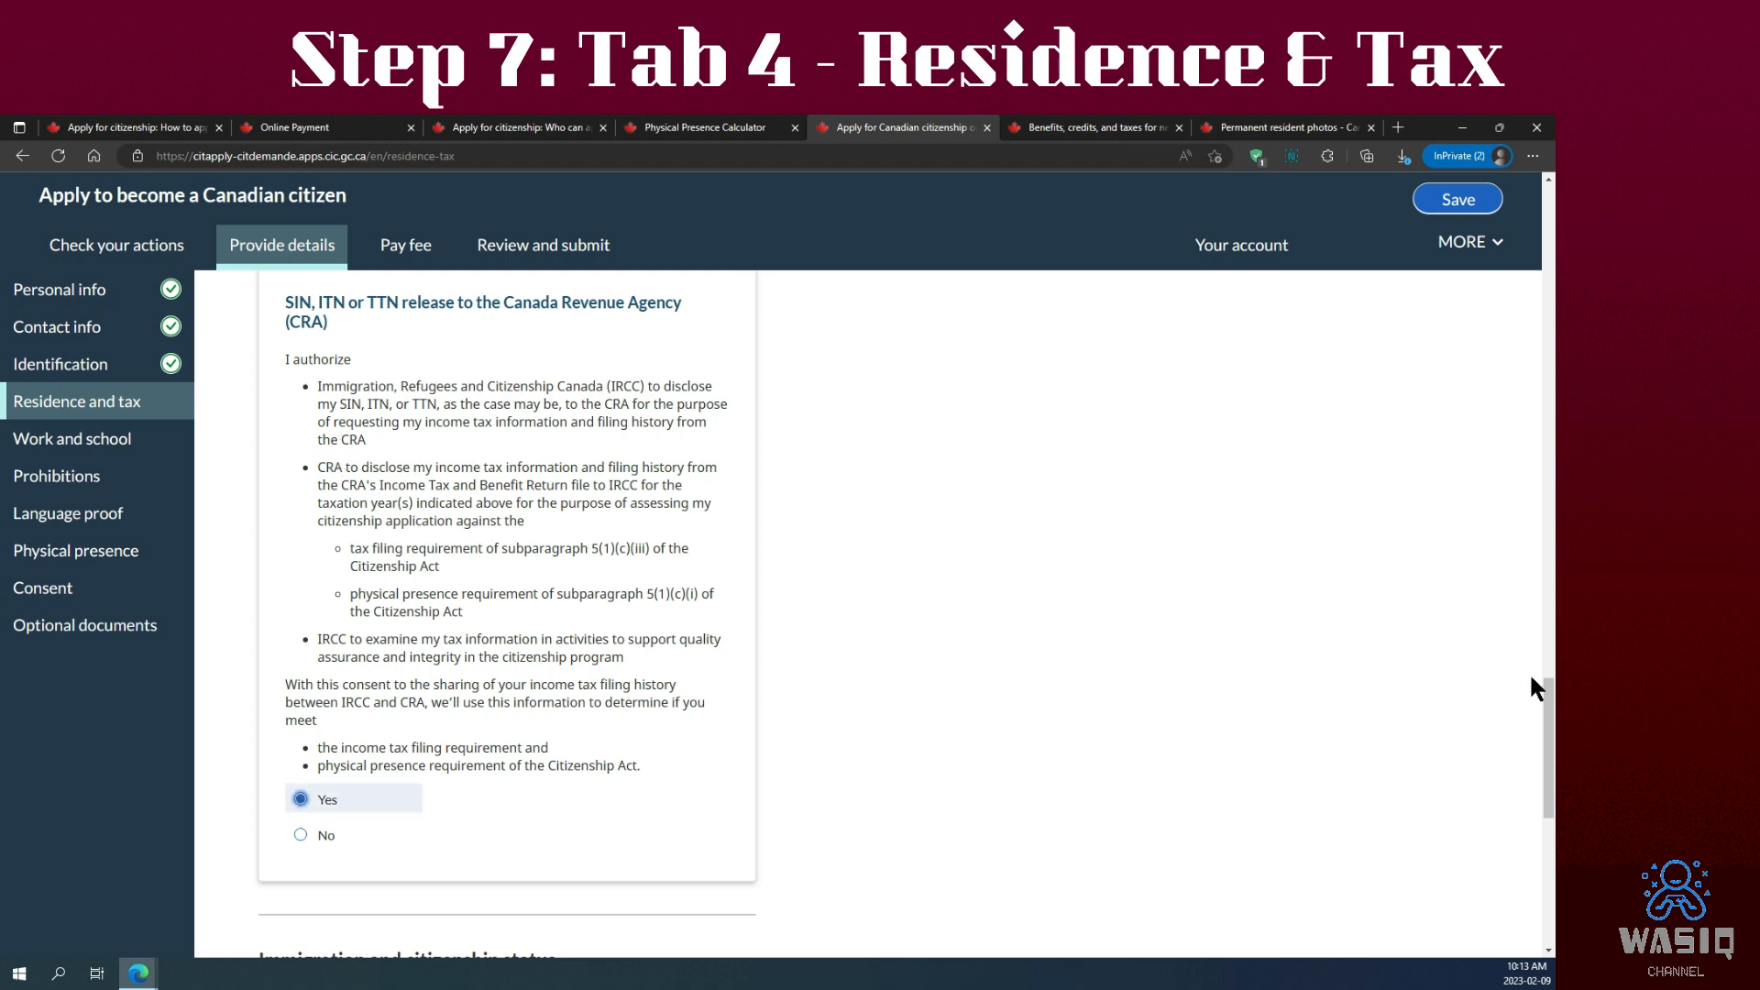
Scroll down to the immigration status and travel documents questions.
{"action": "scroll", "coordinate": [1490, 680], "scroll_direction": "down", "scroll_amount": 5}
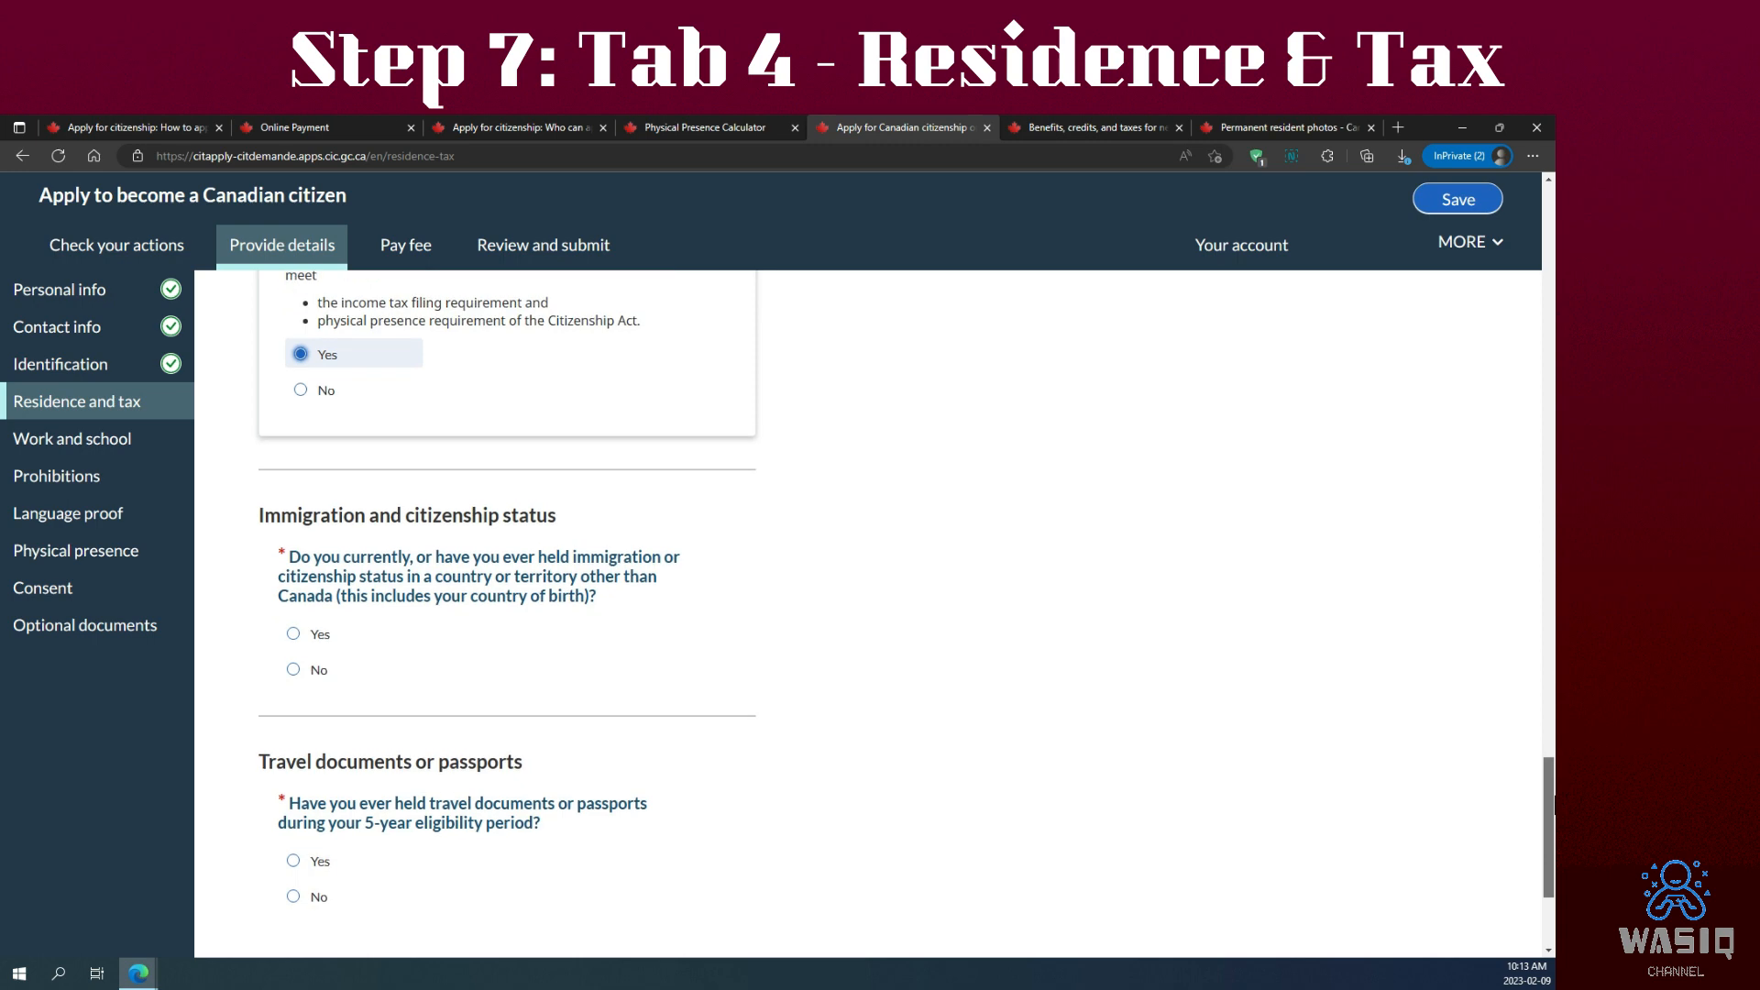
{"action": "scroll", "coordinate": [875, 614], "scroll_direction": "up", "scroll_amount": 5}
{"action": "scroll", "coordinate": [875, 614], "scroll_direction": "down", "scroll_amount": 5}
{"action": "scroll", "coordinate": [933, 698], "scroll_direction": "down", "scroll_amount": 2}
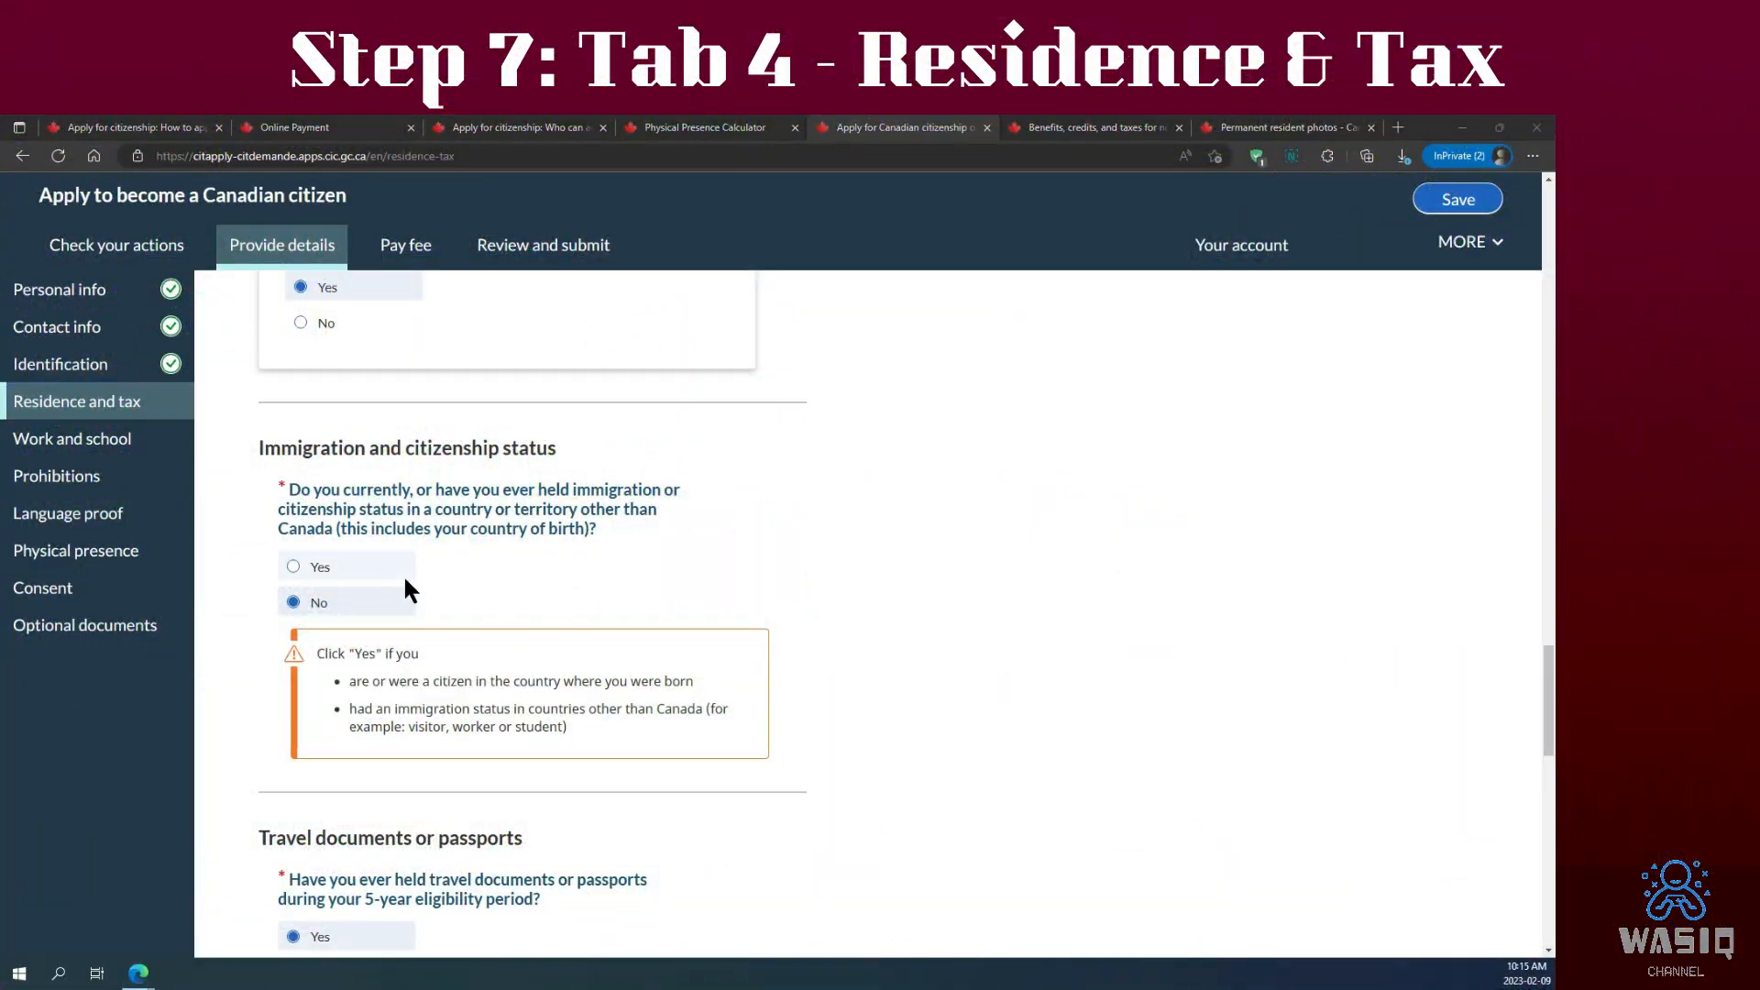
{"action": "scroll", "coordinate": [273, 431], "scroll_direction": "down", "scroll_amount": 5}
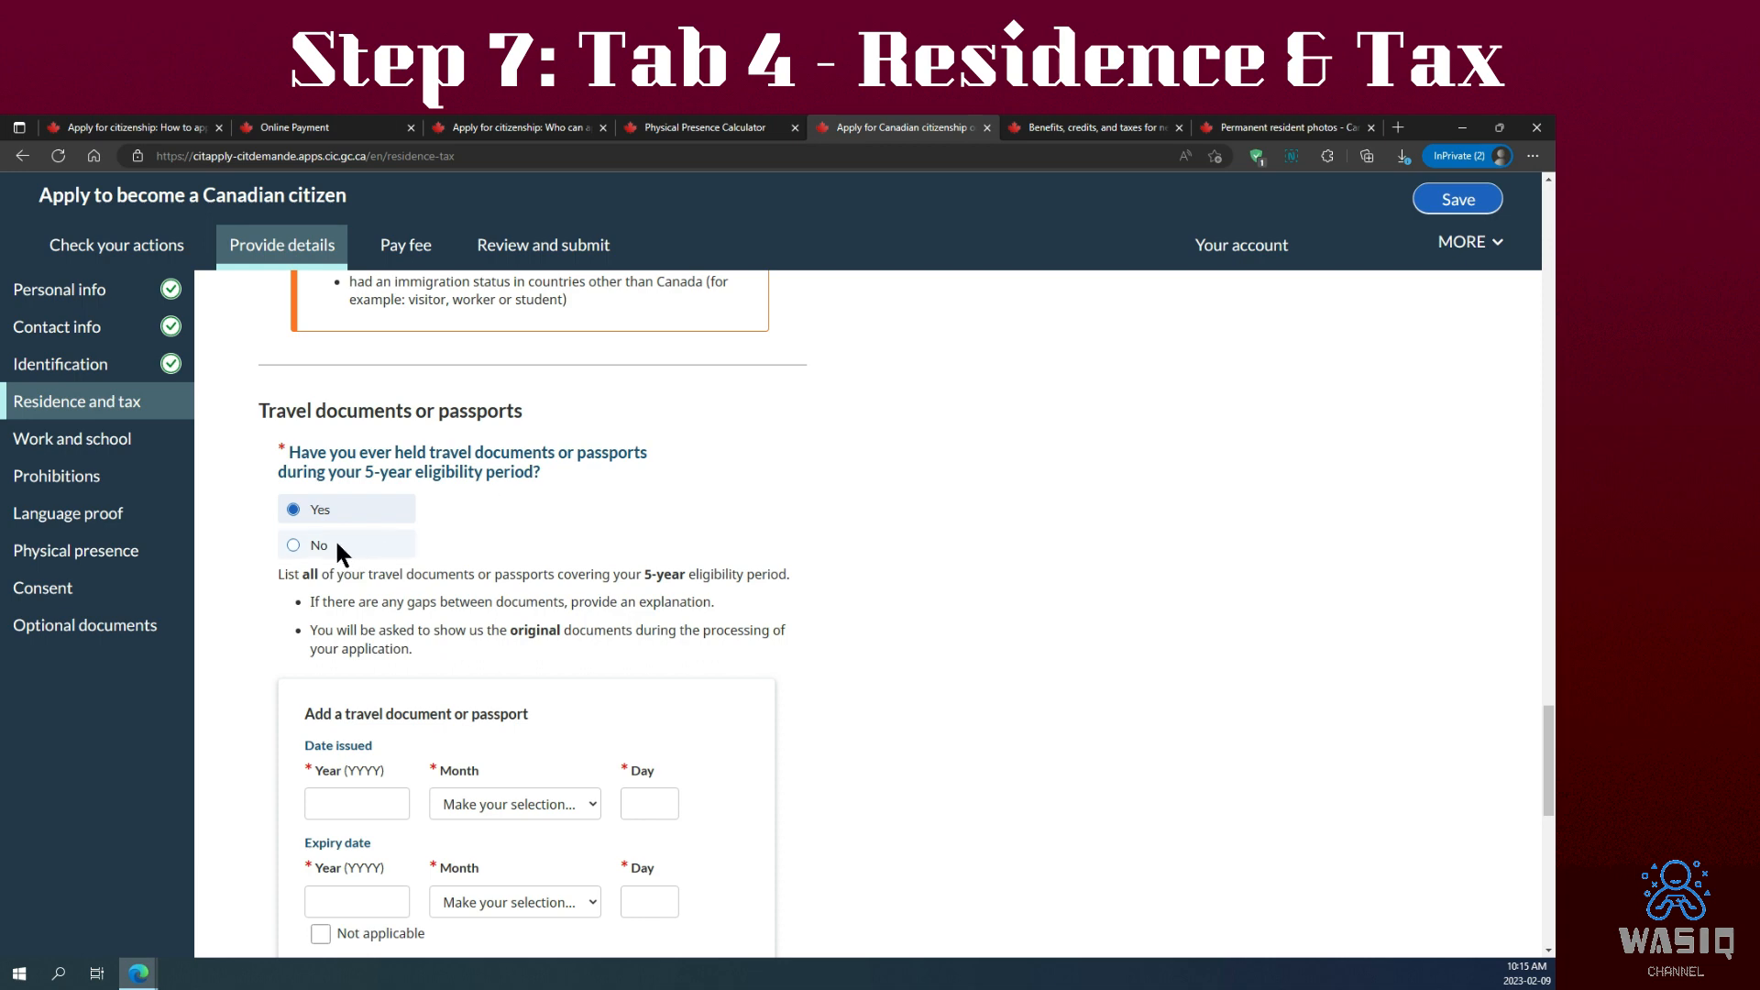
Confirm the passport bio page is available and upload the passport data-page image.
{"action": "scroll", "coordinate": [371, 542], "scroll_direction": "down", "scroll_amount": 2}
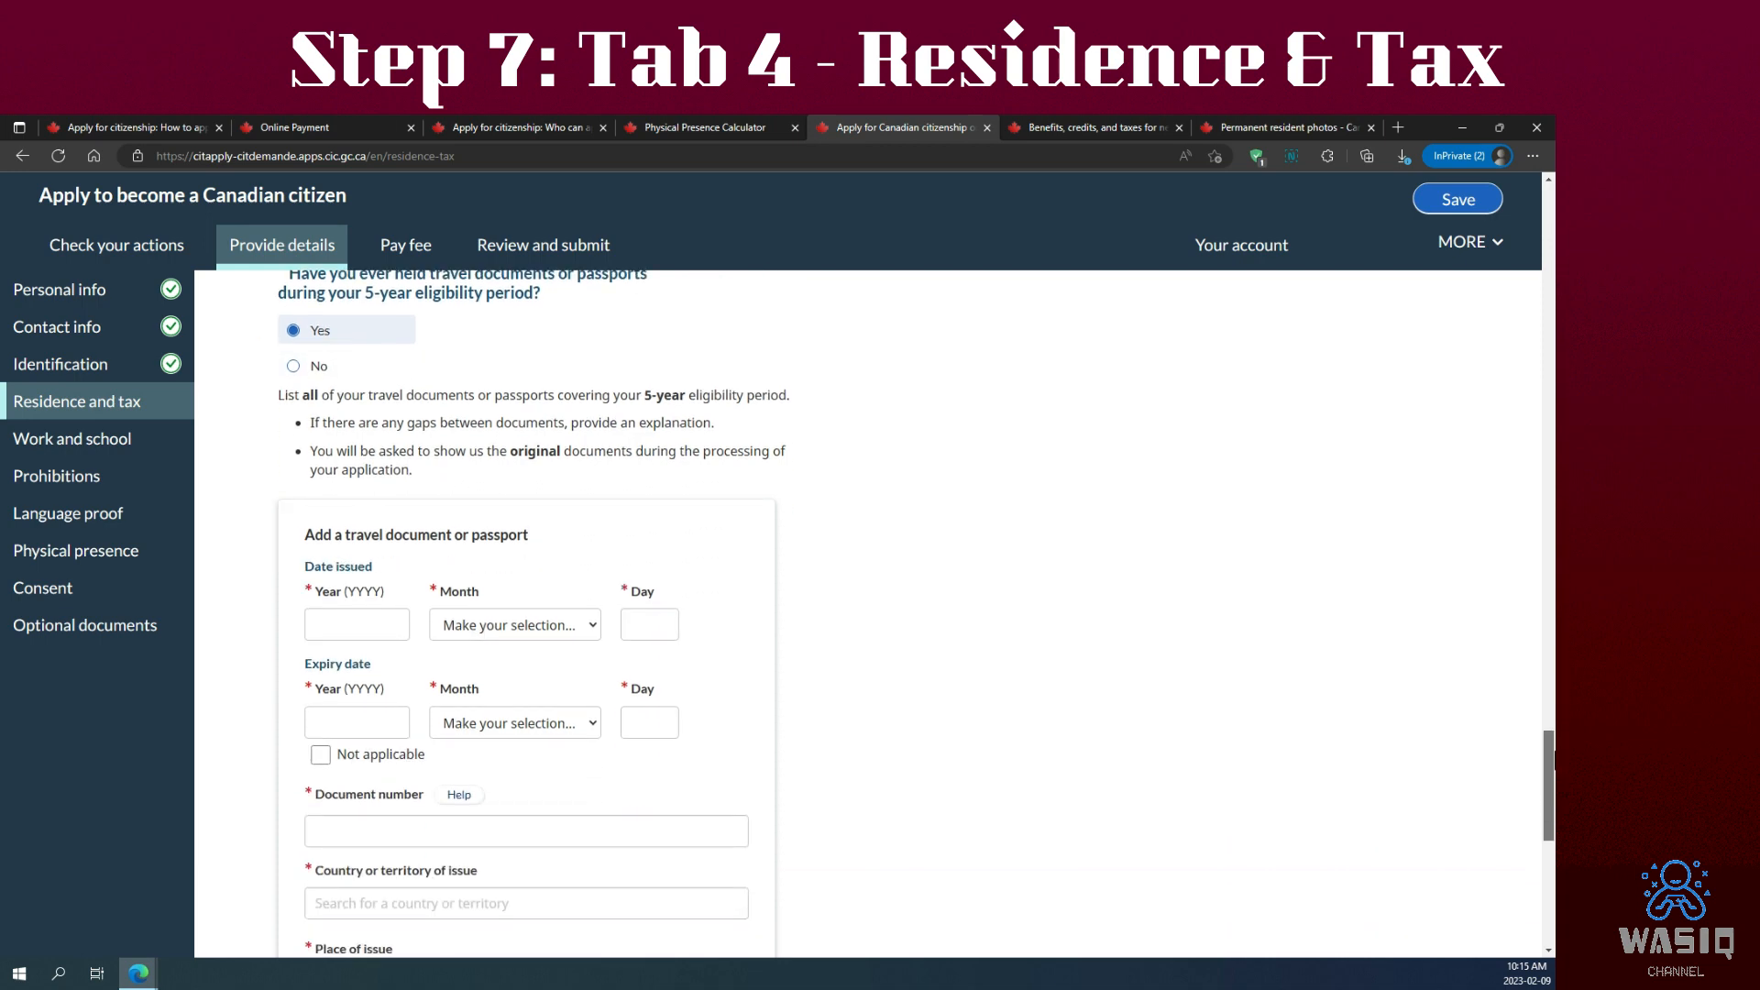
{"action": "left_click_drag", "start_coordinate": [1553, 756], "coordinate": [1552, 743]}
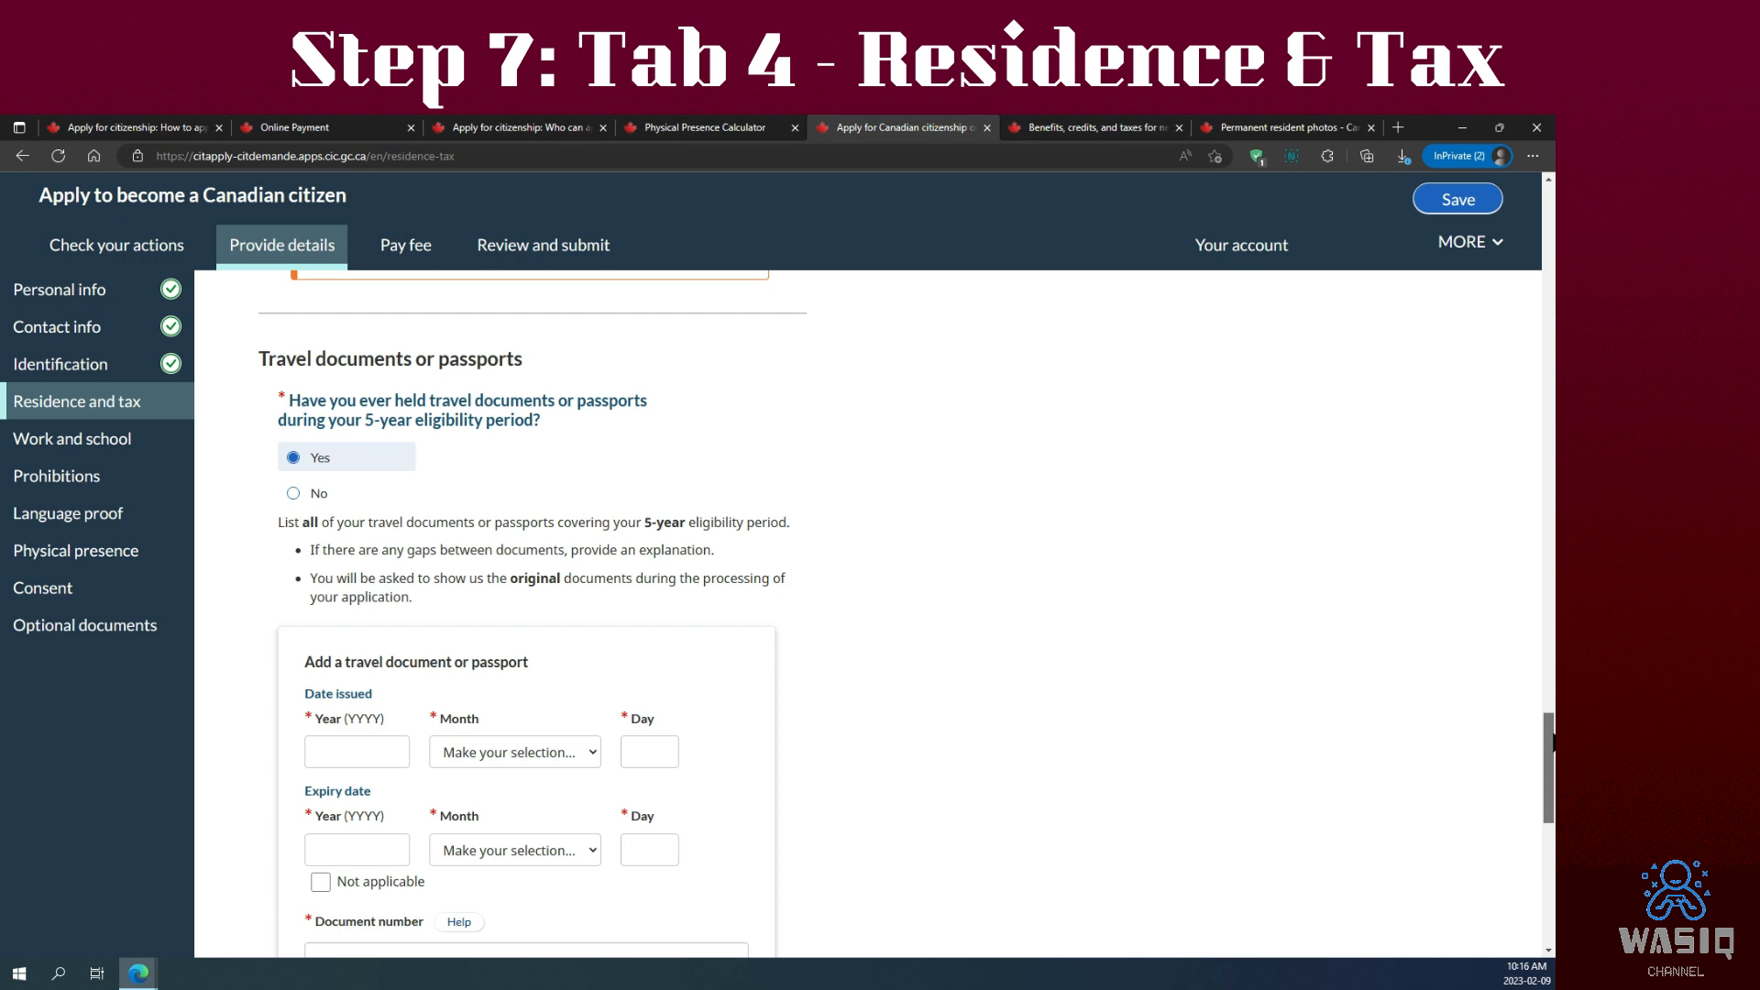
{"action": "scroll", "coordinate": [1553, 744], "scroll_direction": "down", "scroll_amount": 1}
{"action": "left_click_drag", "start_coordinate": [1553, 744], "coordinate": [1553, 812]}
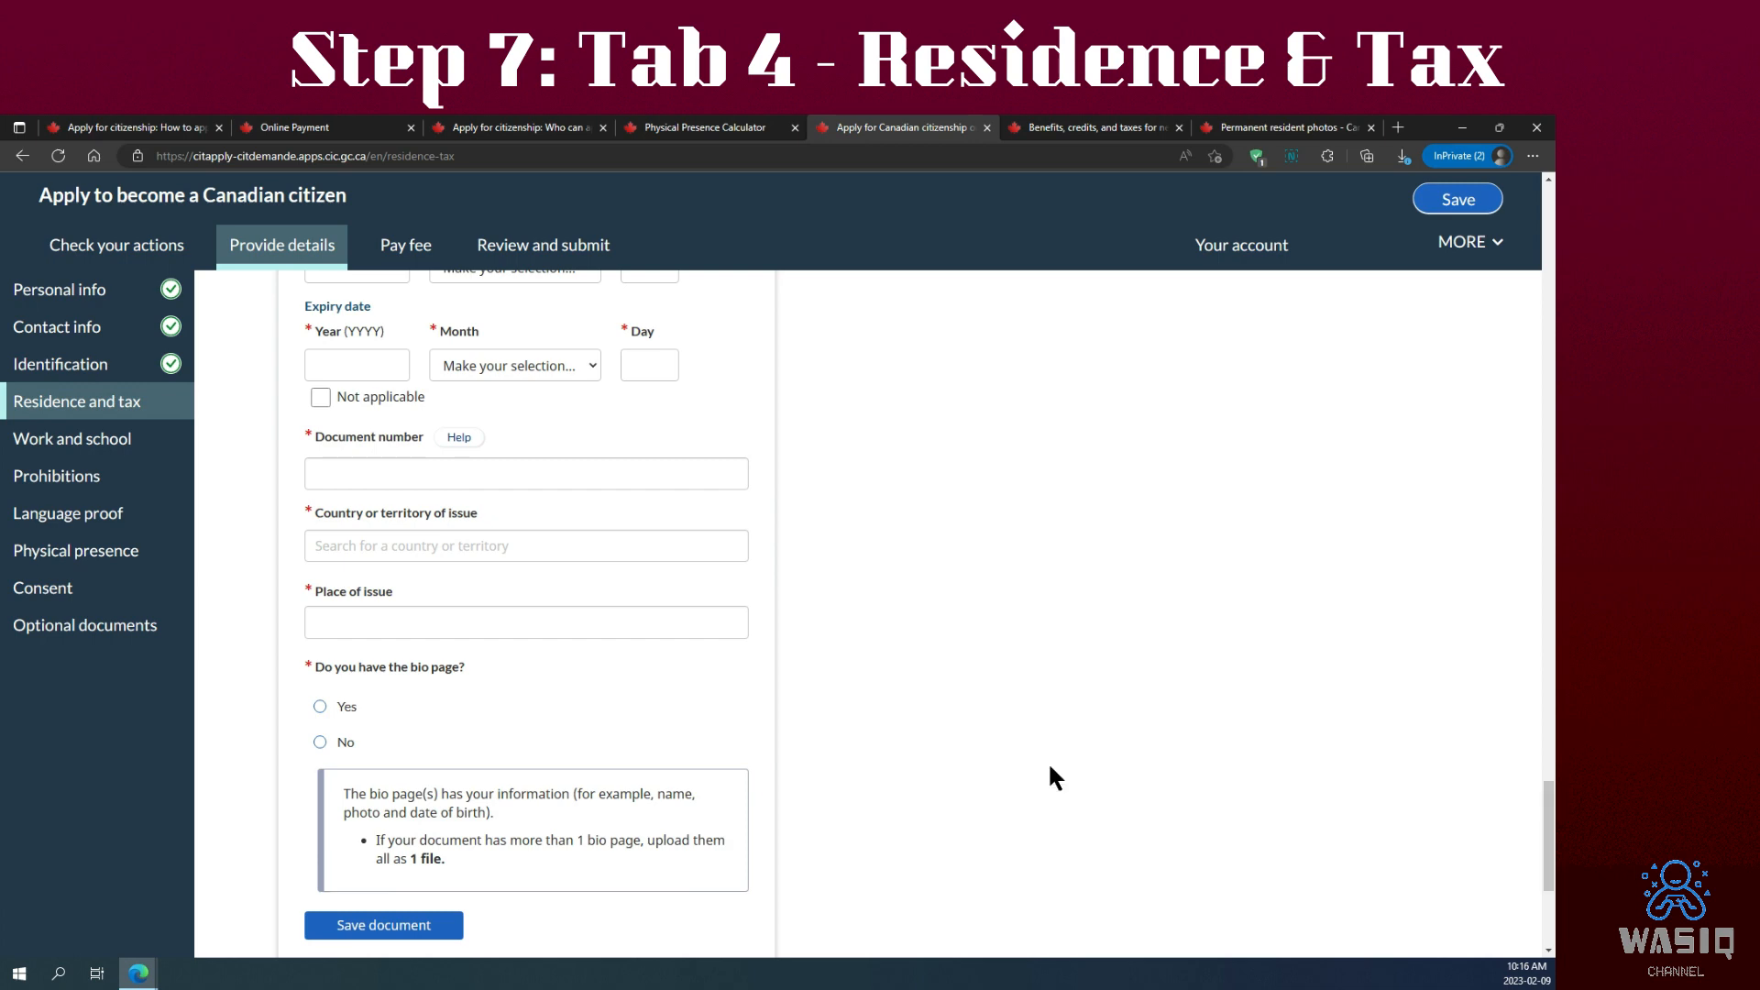
{"action": "left_click", "coordinate": [344, 711]}
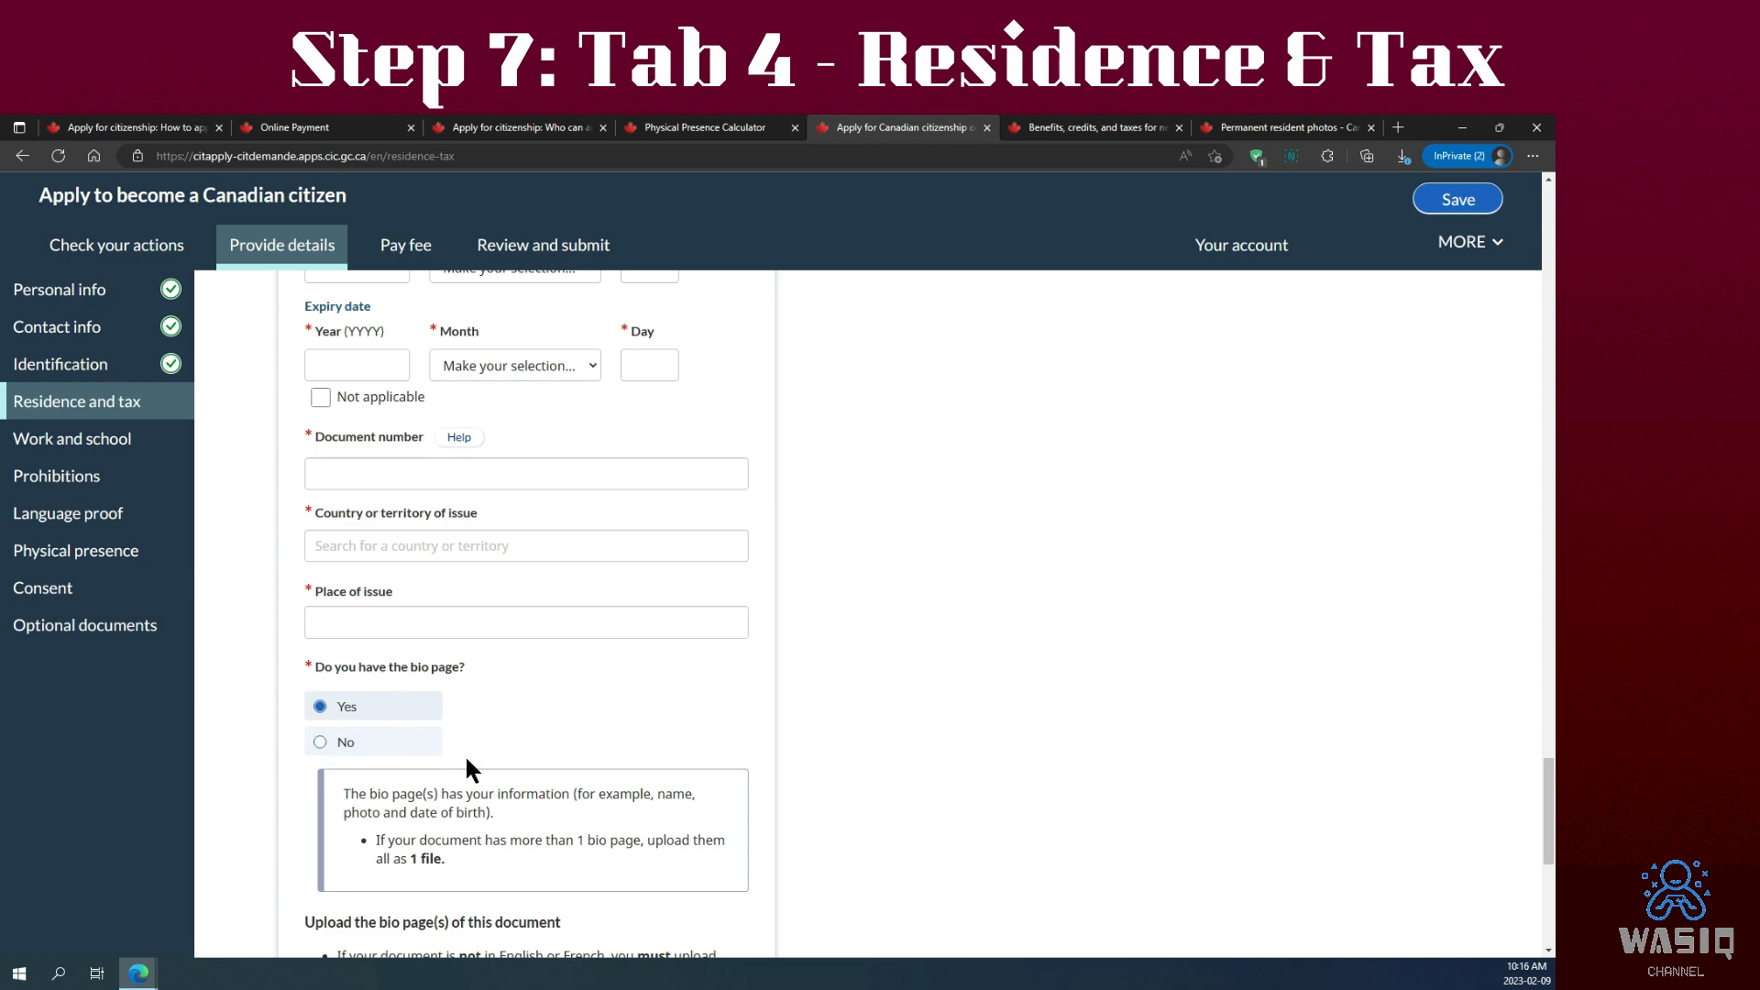
{"action": "left_click_drag", "start_coordinate": [1549, 790], "coordinate": [1551, 819]}
{"action": "left_click", "coordinate": [330, 870]}
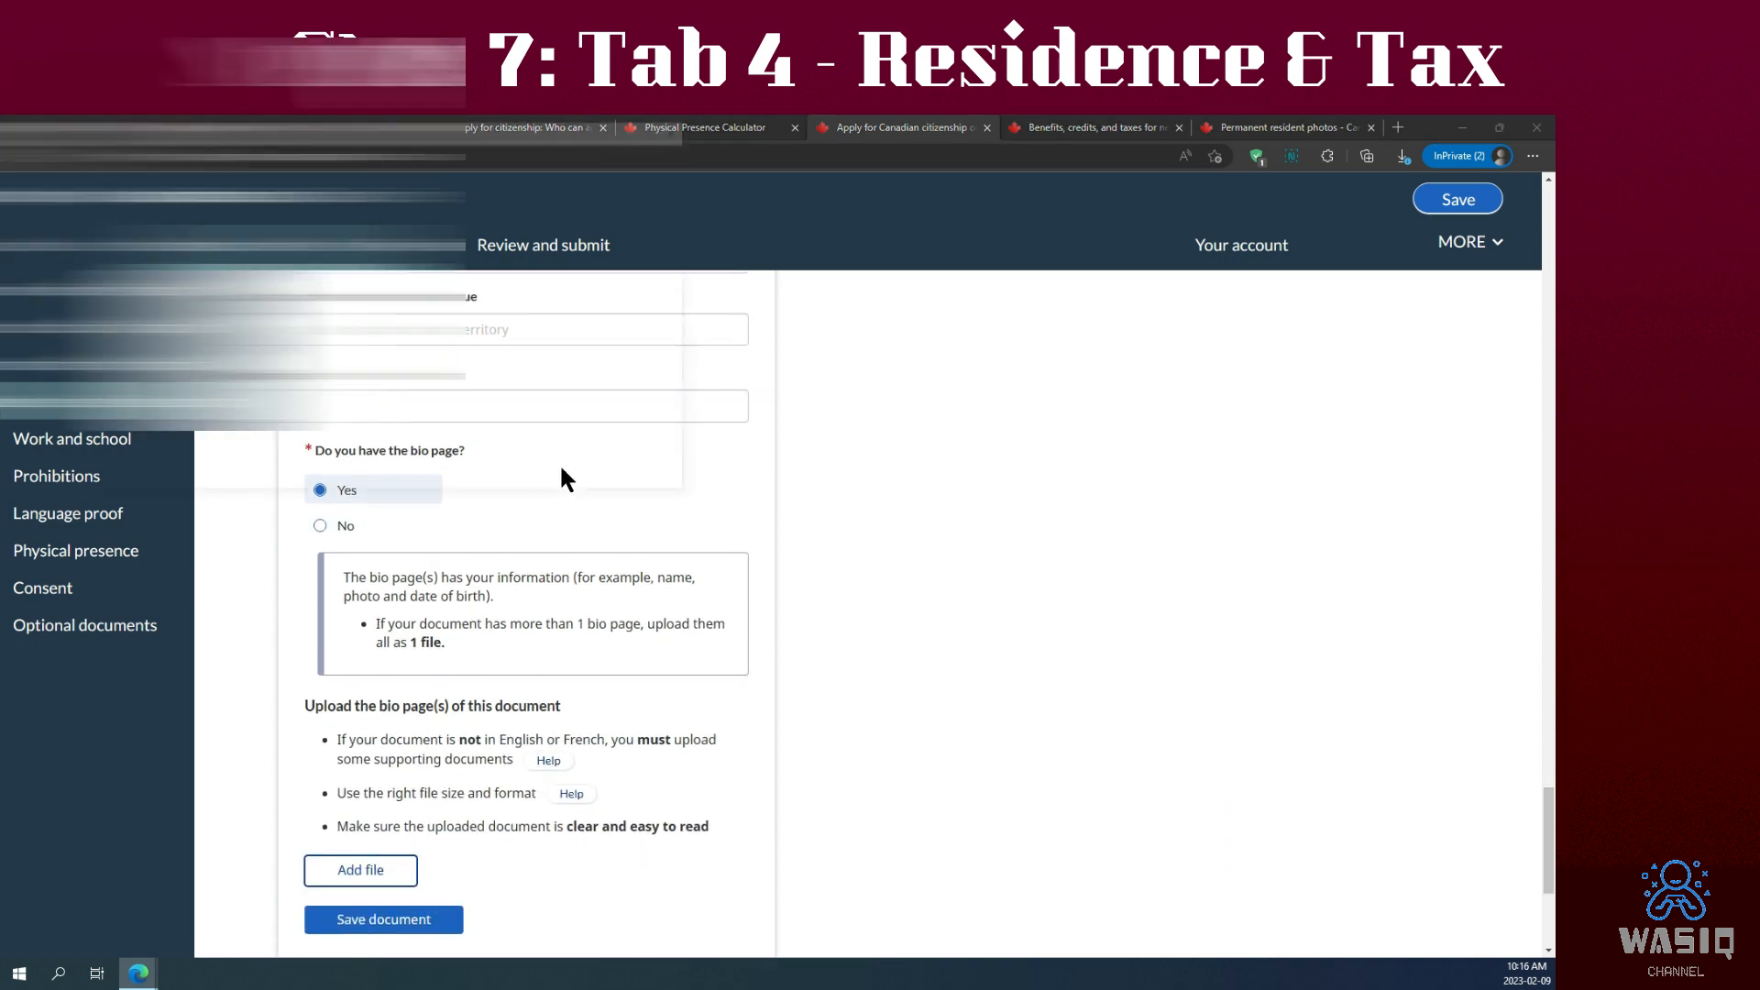
{"action": "double_click", "coordinate": [197, 264]}
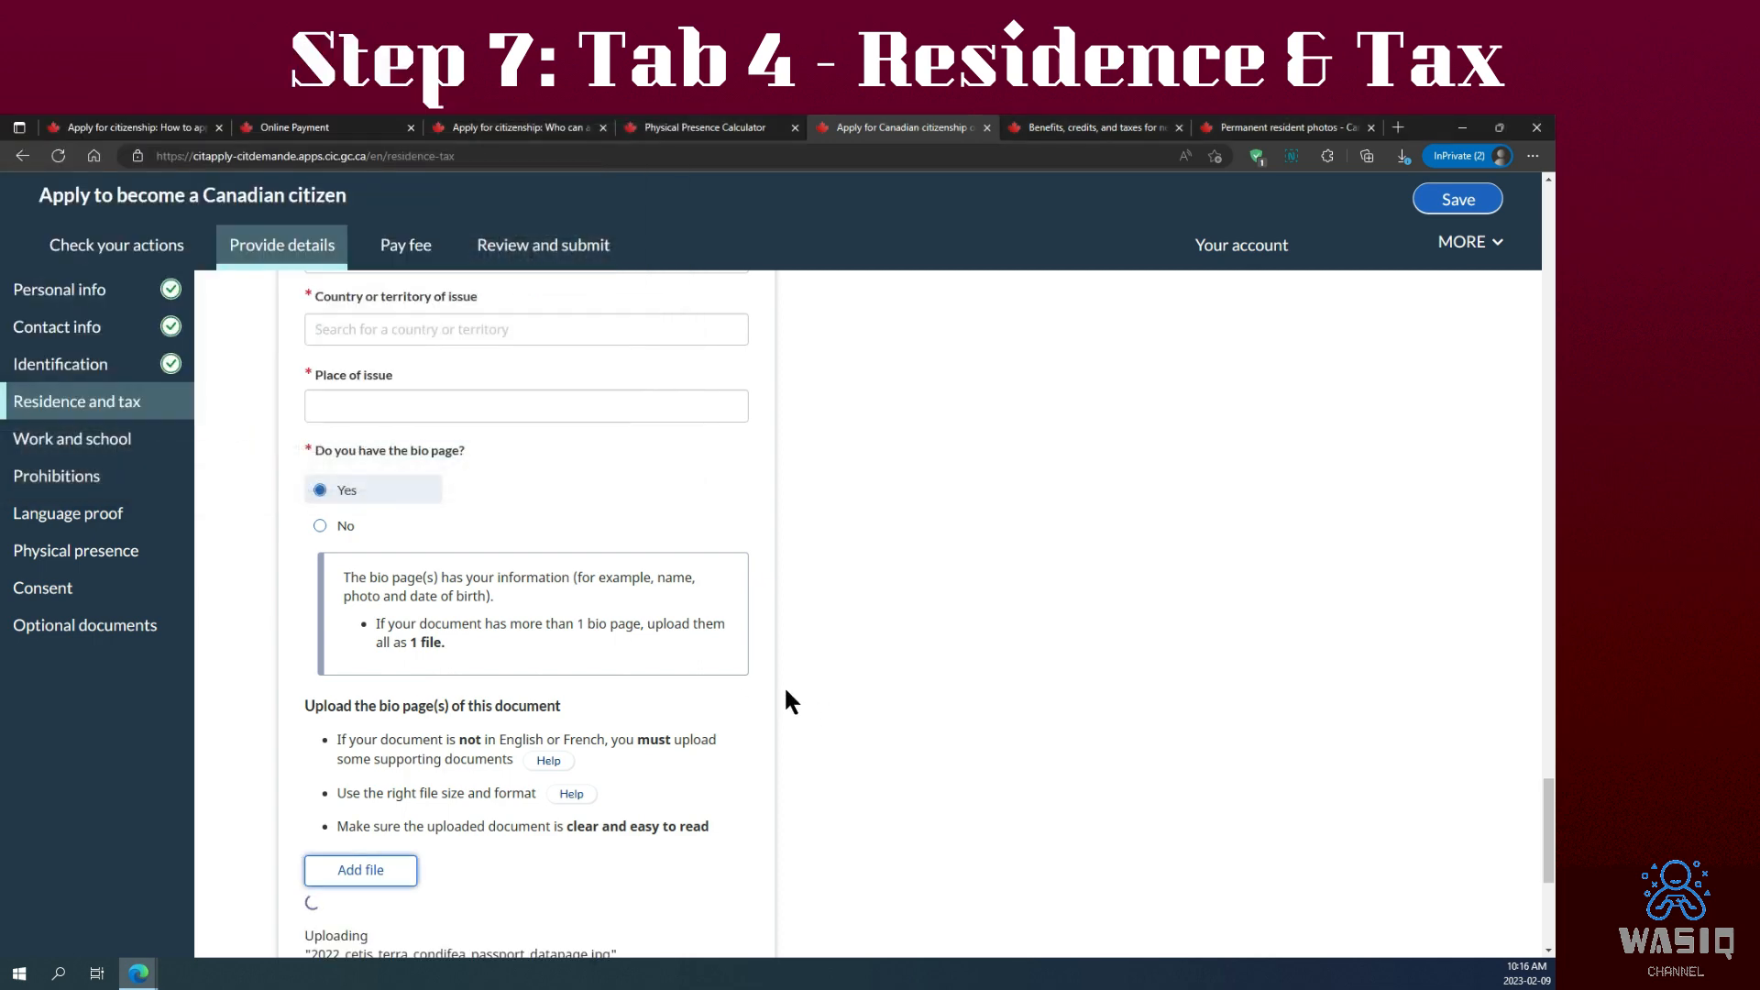
Enter 2022 as the passport's issue year.
{"action": "scroll", "coordinate": [527, 614], "scroll_direction": "up", "scroll_amount": 5}
{"action": "left_click", "coordinate": [339, 524]}
{"action": "type", "text": "20"}
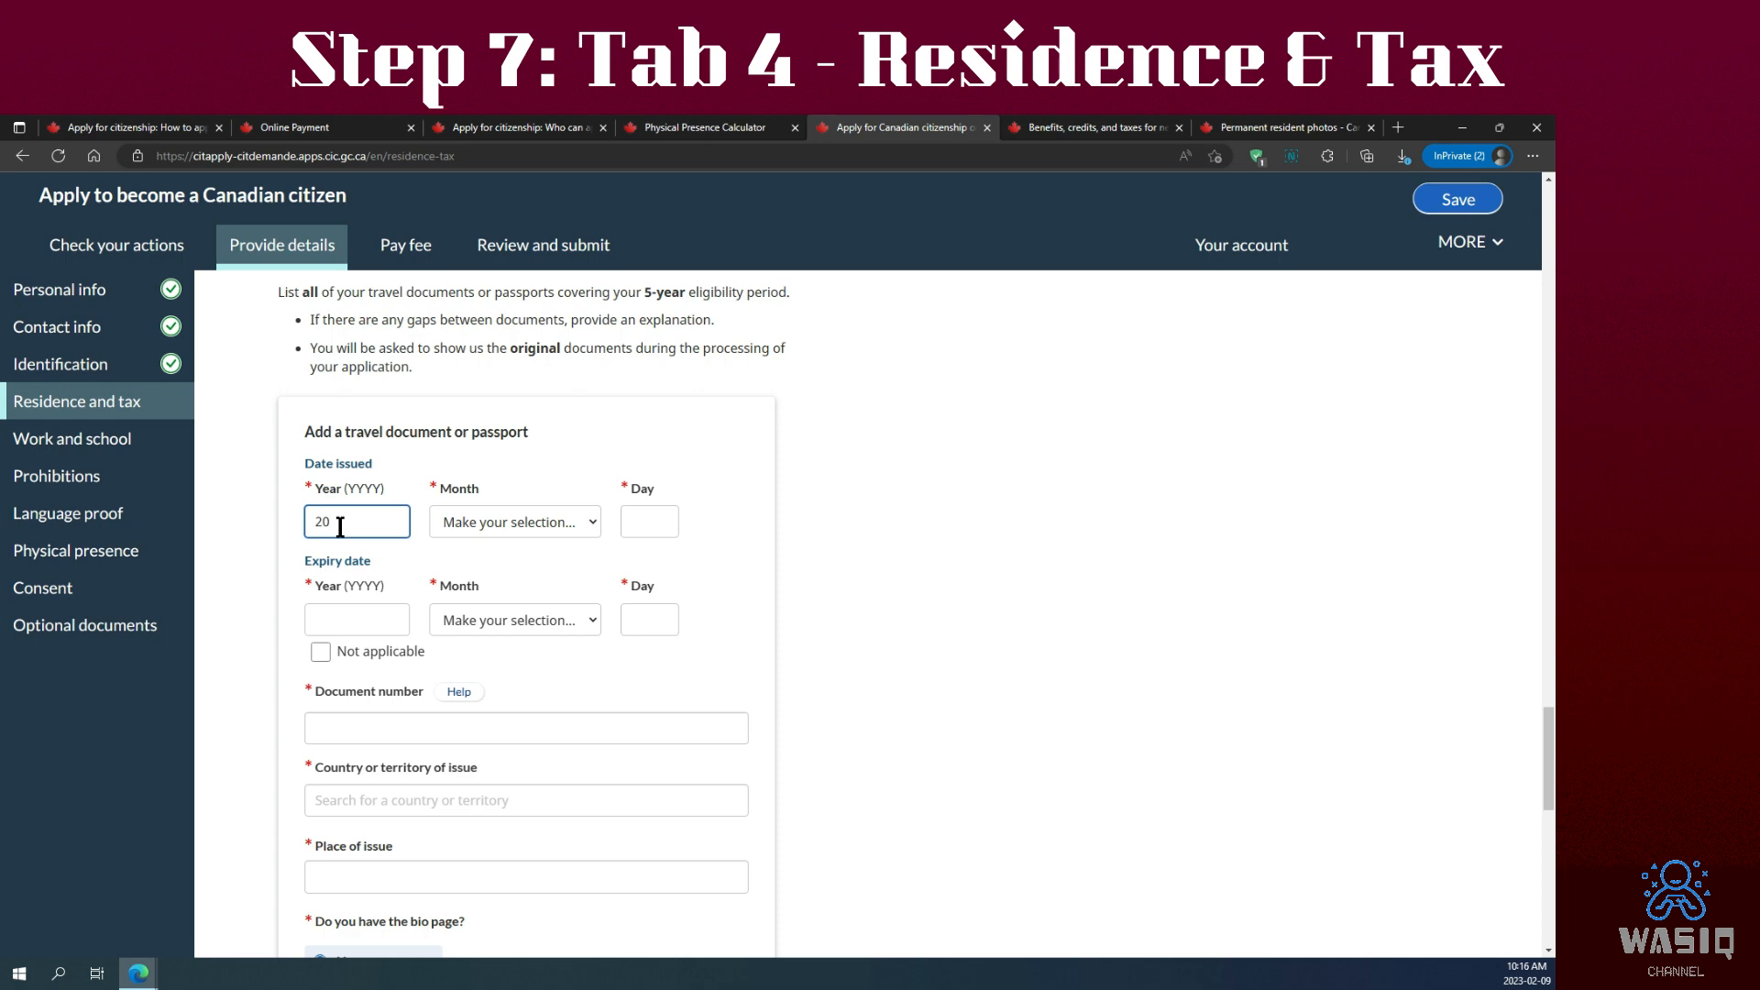
{"action": "type", "text": "22"}
Set the passport issue date to 9 February 2022 and expiry to 10 February 2027.
{"action": "left_click", "coordinate": [462, 523]}
{"action": "left_click", "coordinate": [475, 588]}
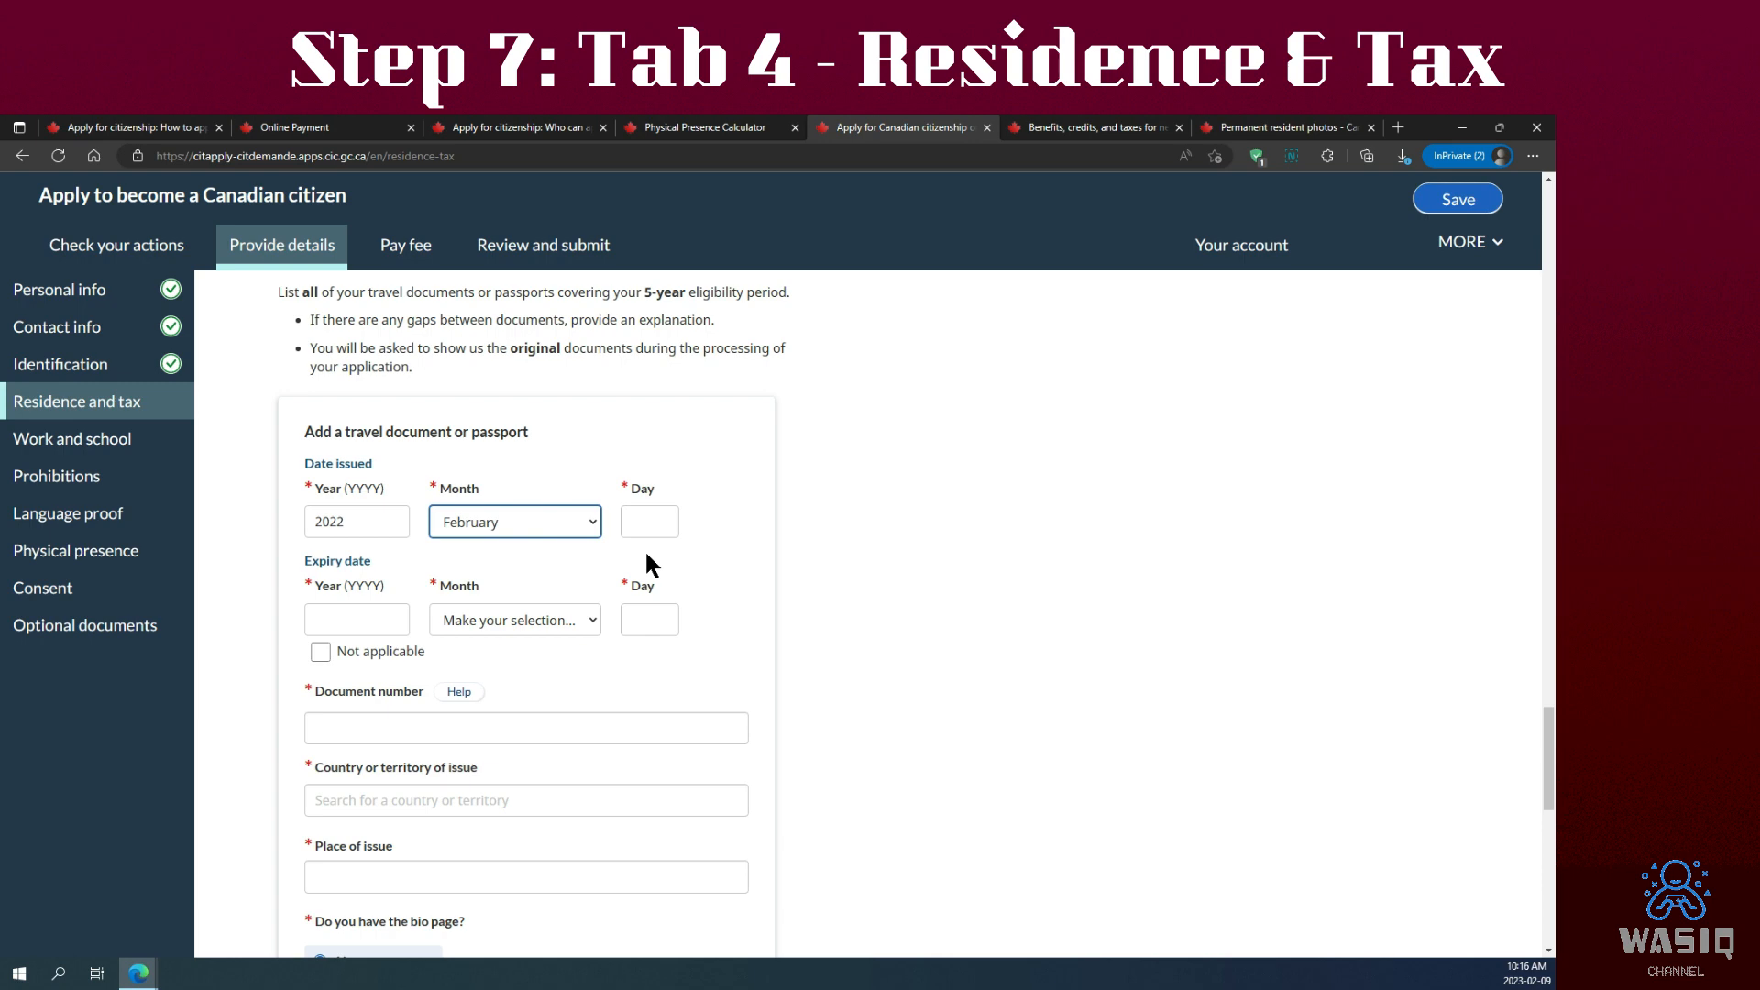
{"action": "left_click", "coordinate": [656, 520]}
{"action": "type", "text": "09"}
{"action": "left_click", "coordinate": [376, 614]}
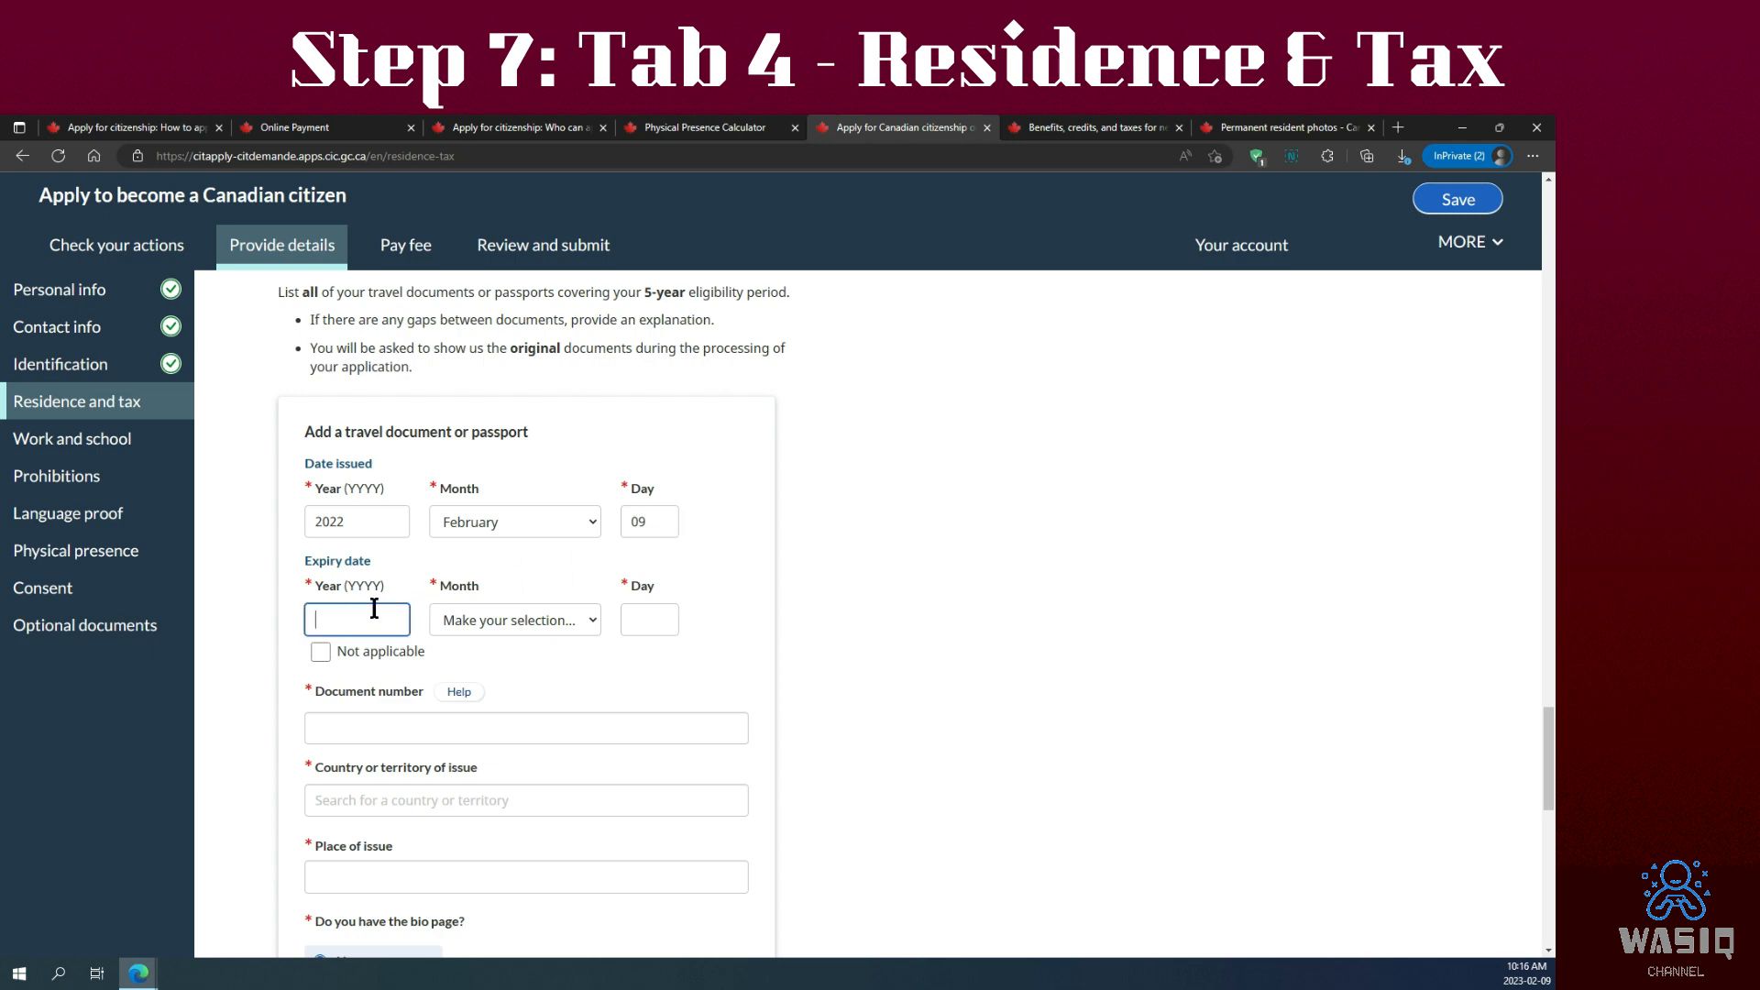
{"action": "type", "text": "2027"}
{"action": "left_click", "coordinate": [470, 625]}
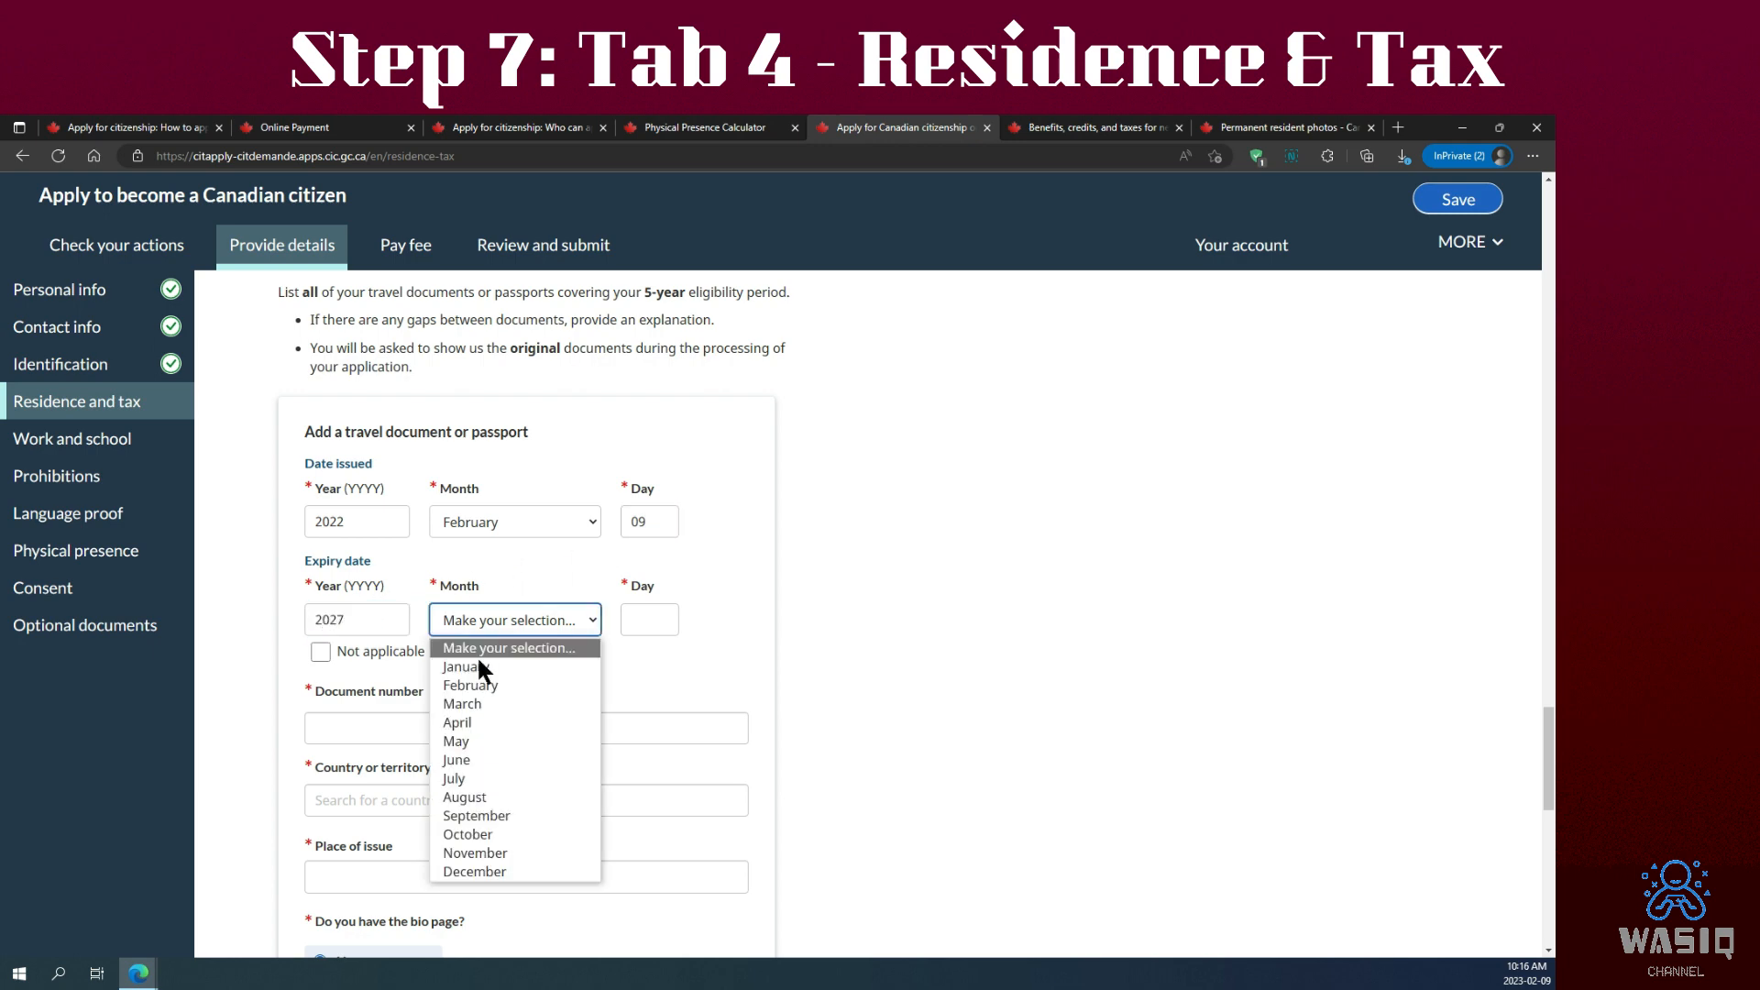
{"action": "left_click", "coordinate": [470, 682]}
{"action": "left_click", "coordinate": [642, 620]}
{"action": "type", "text": "10"}
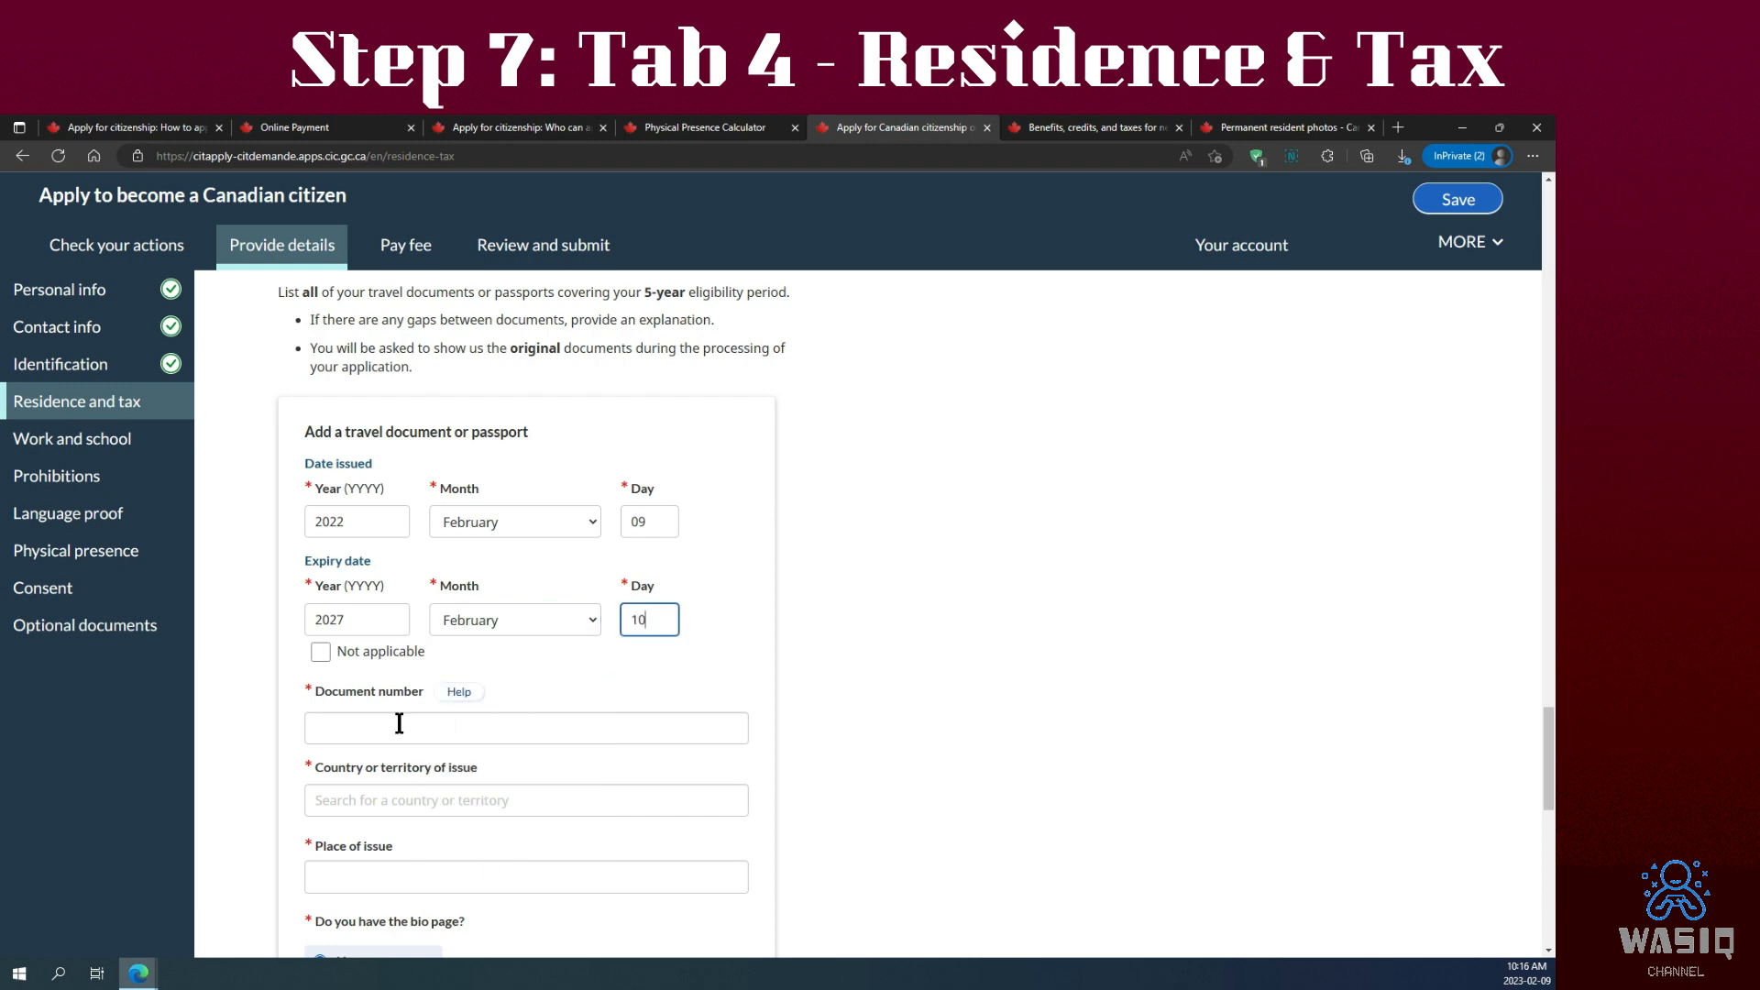
Enter the passport's document number.
{"action": "left_click", "coordinate": [349, 717]}
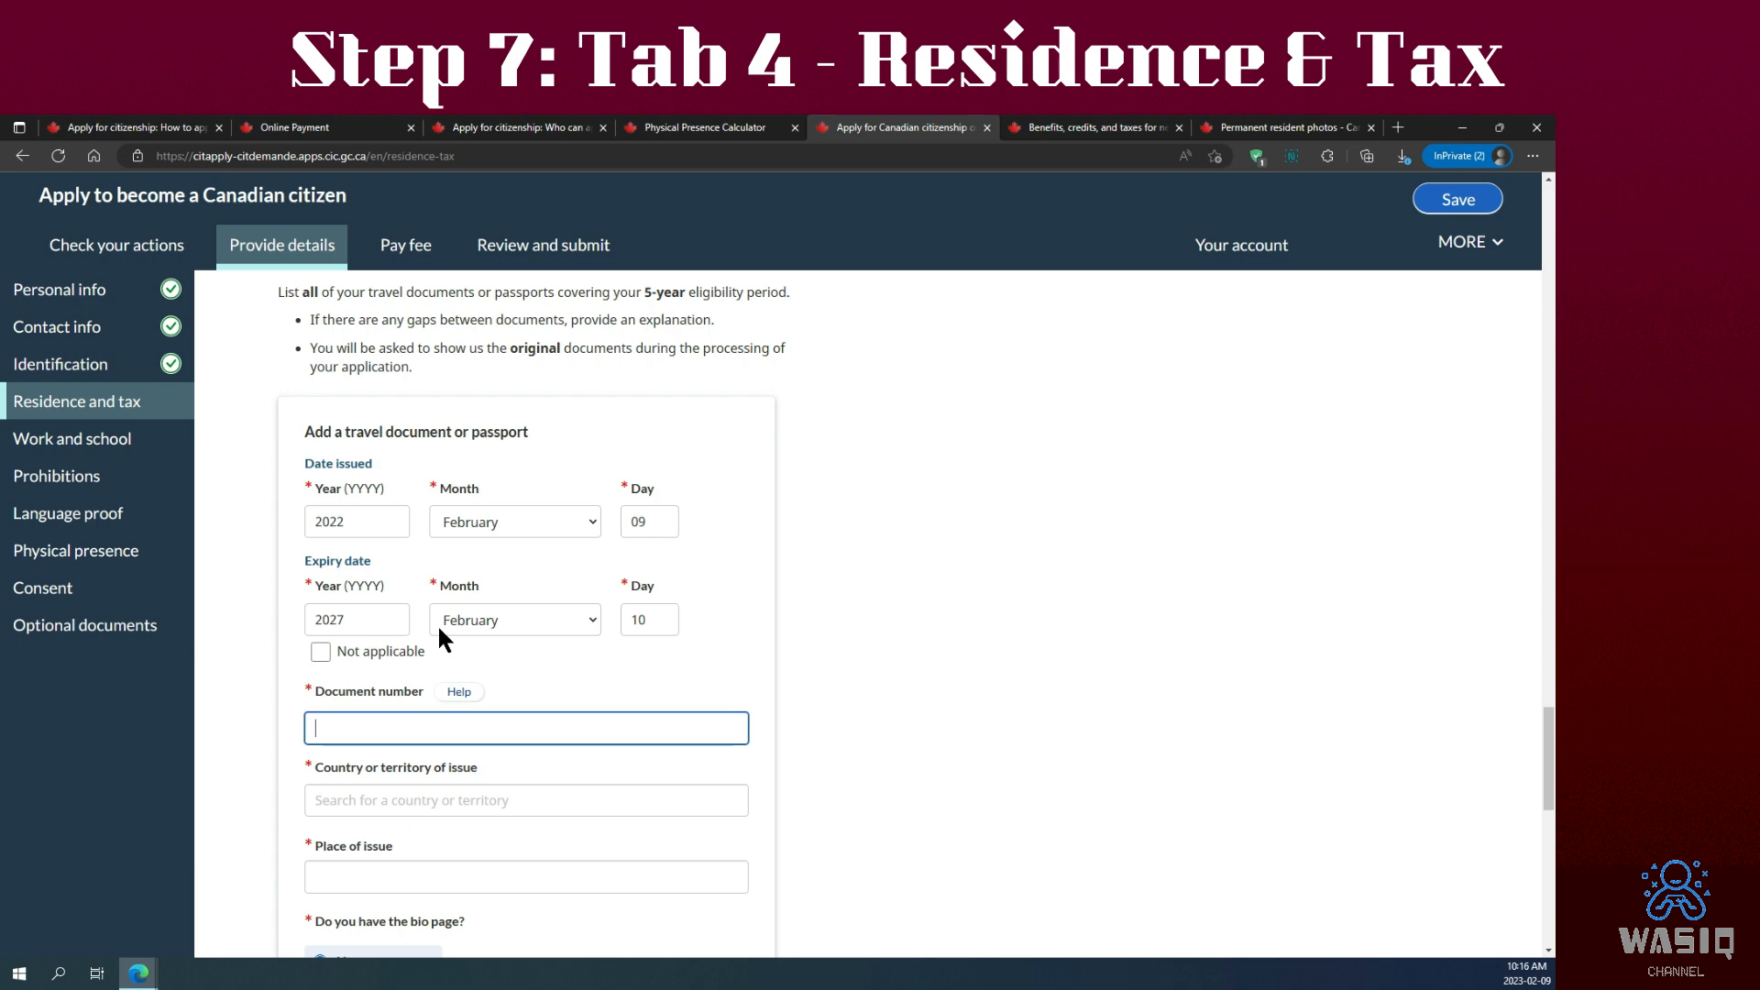
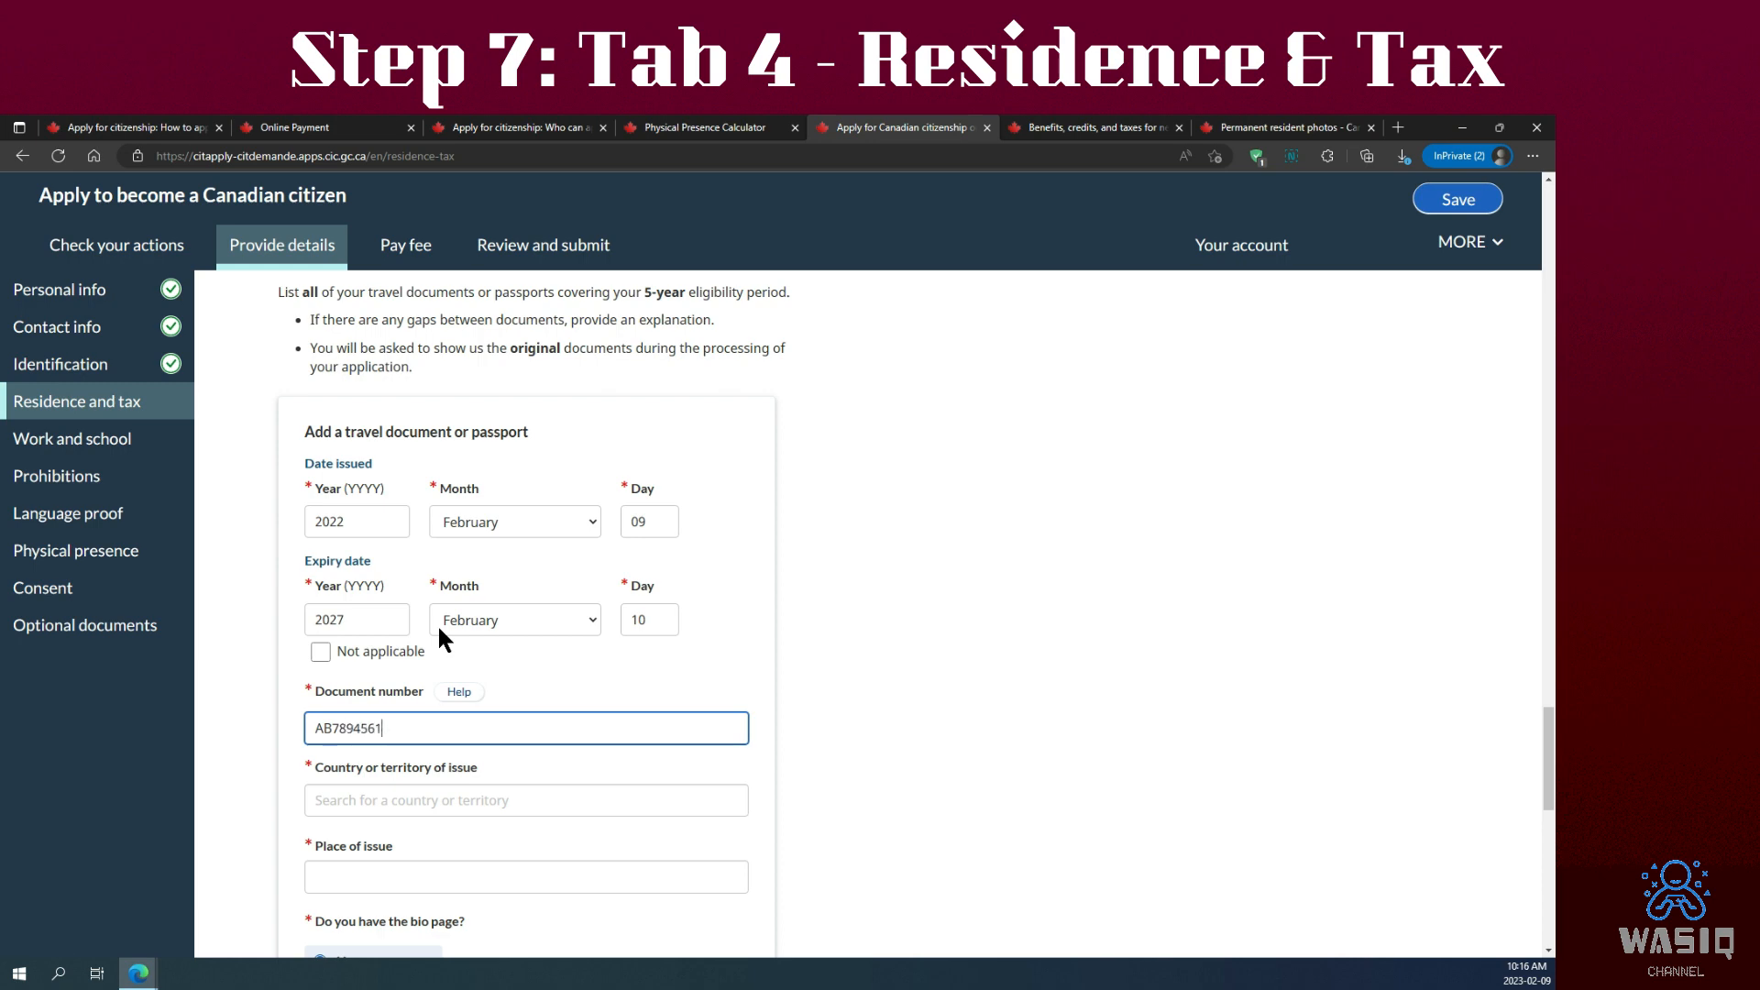
Set the country of issue to Zimbabwe and the place of issue to Harare.
{"action": "left_click", "coordinate": [430, 798]}
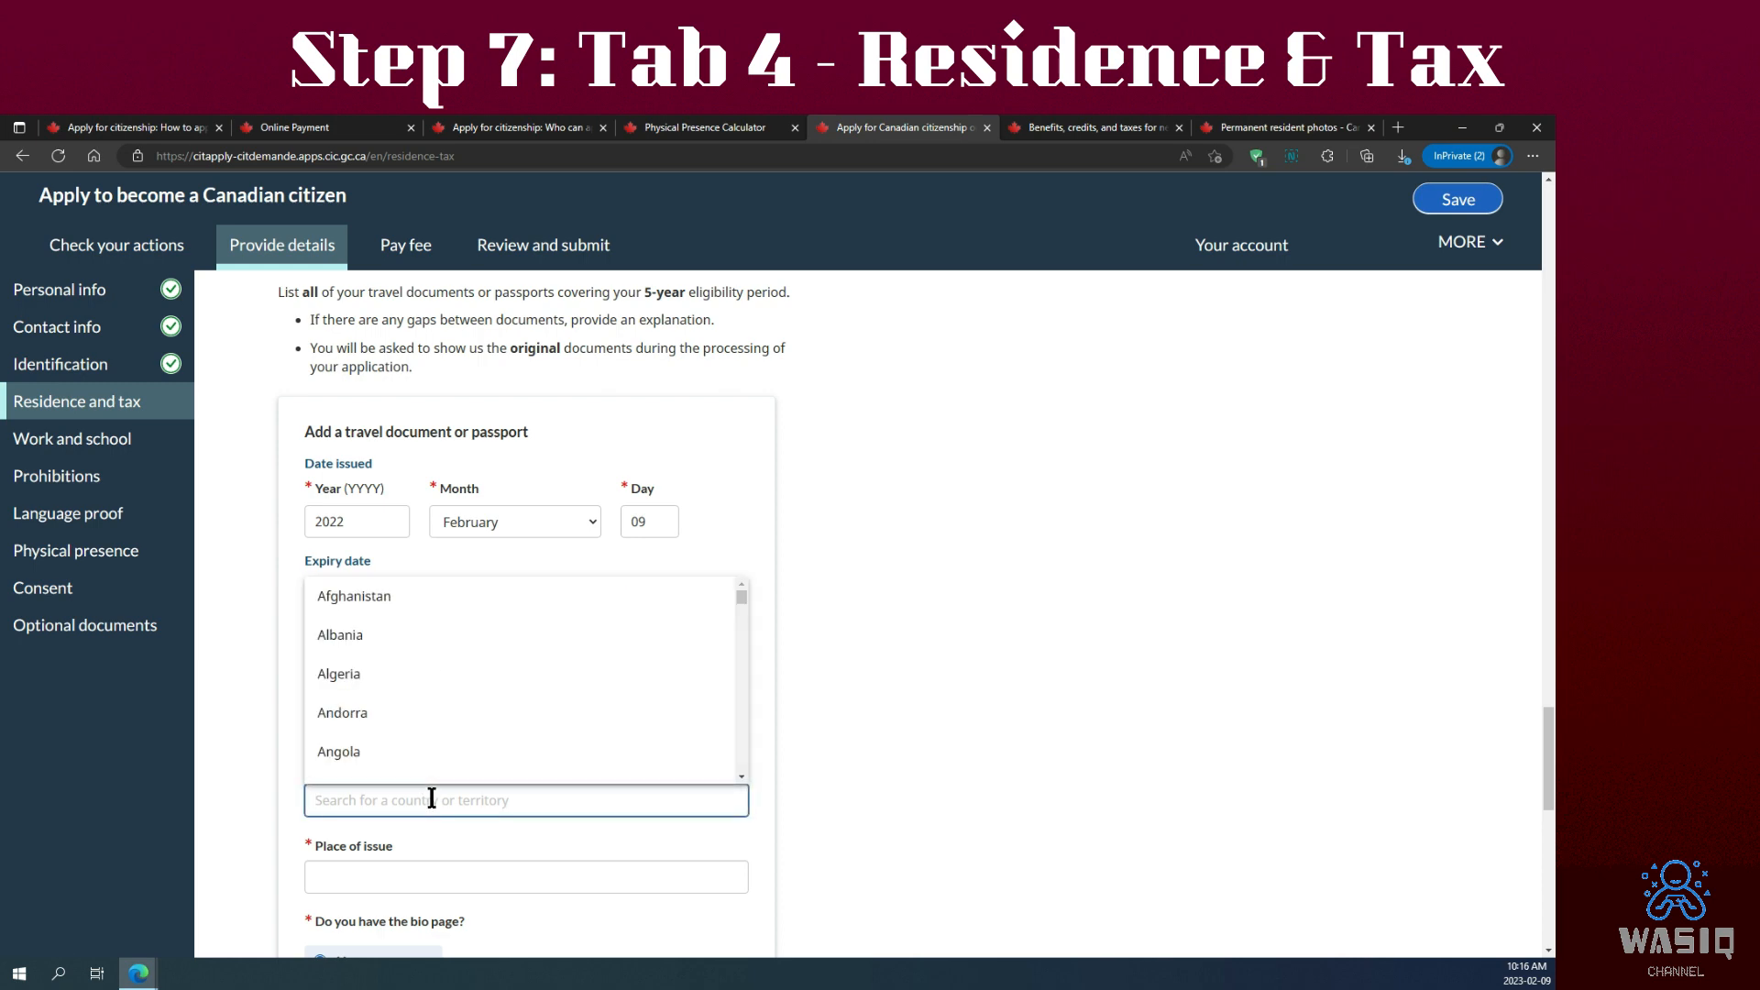
{"action": "left_click_drag", "start_coordinate": [745, 596], "coordinate": [744, 799]}
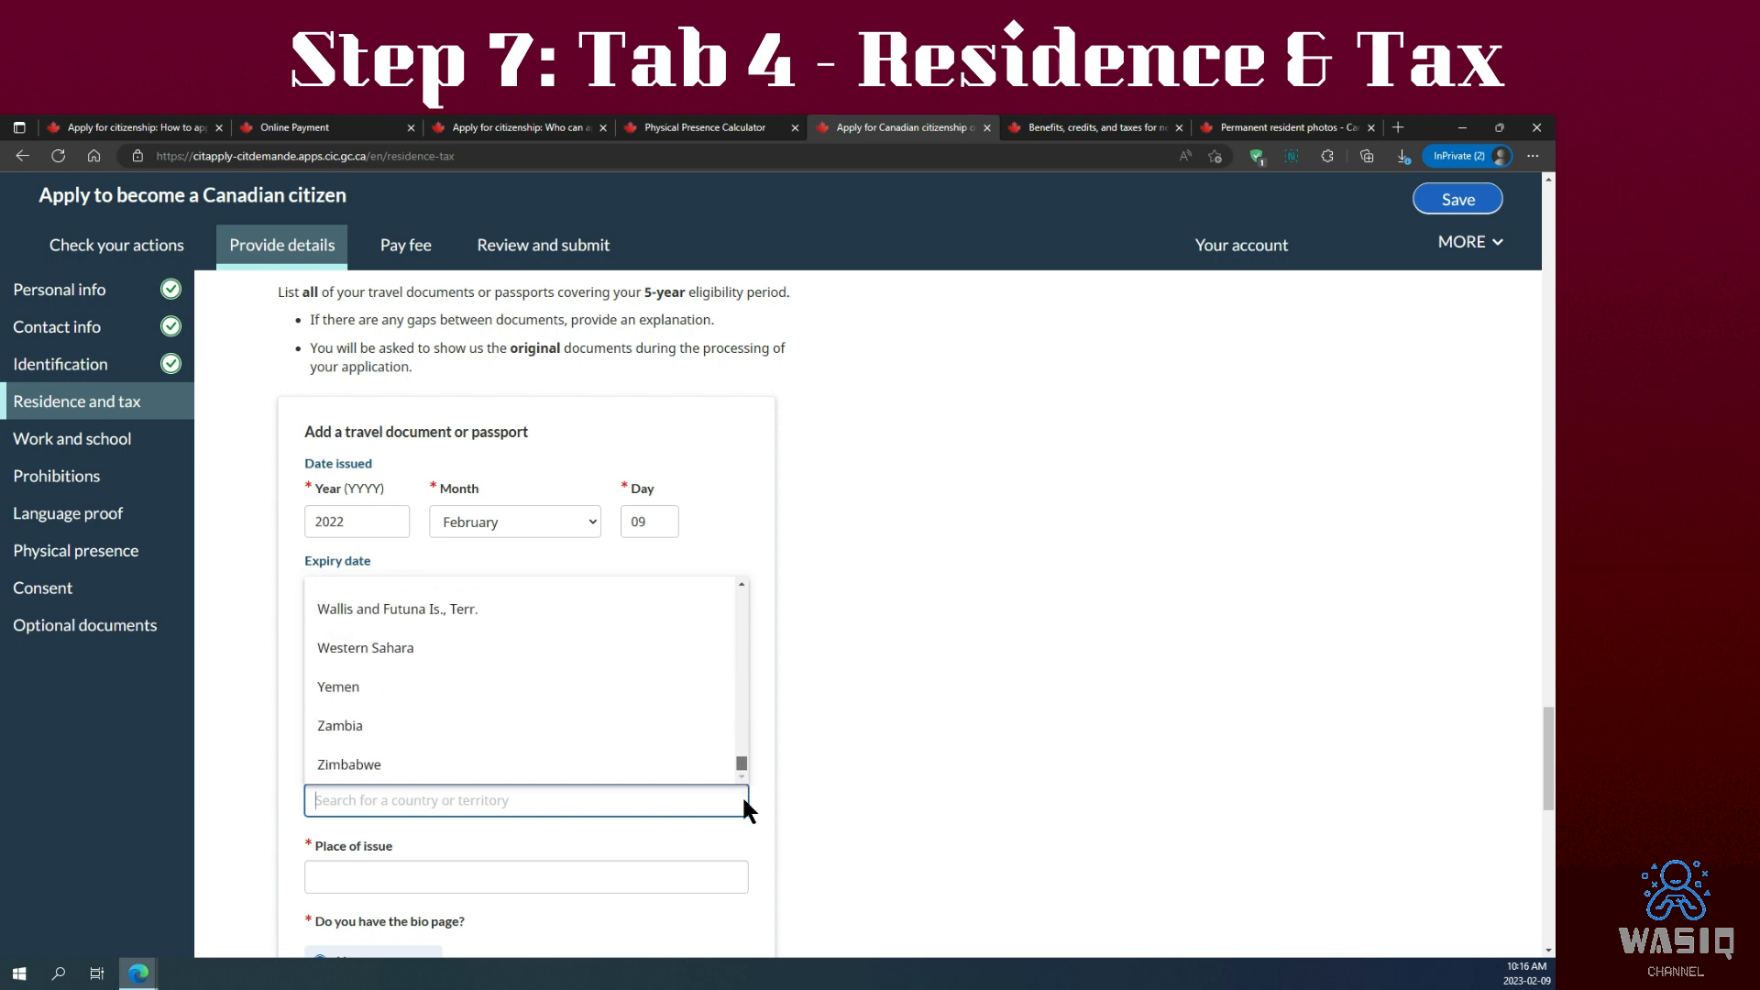
{"action": "left_click", "coordinate": [420, 766]}
{"action": "left_click", "coordinate": [422, 873]}
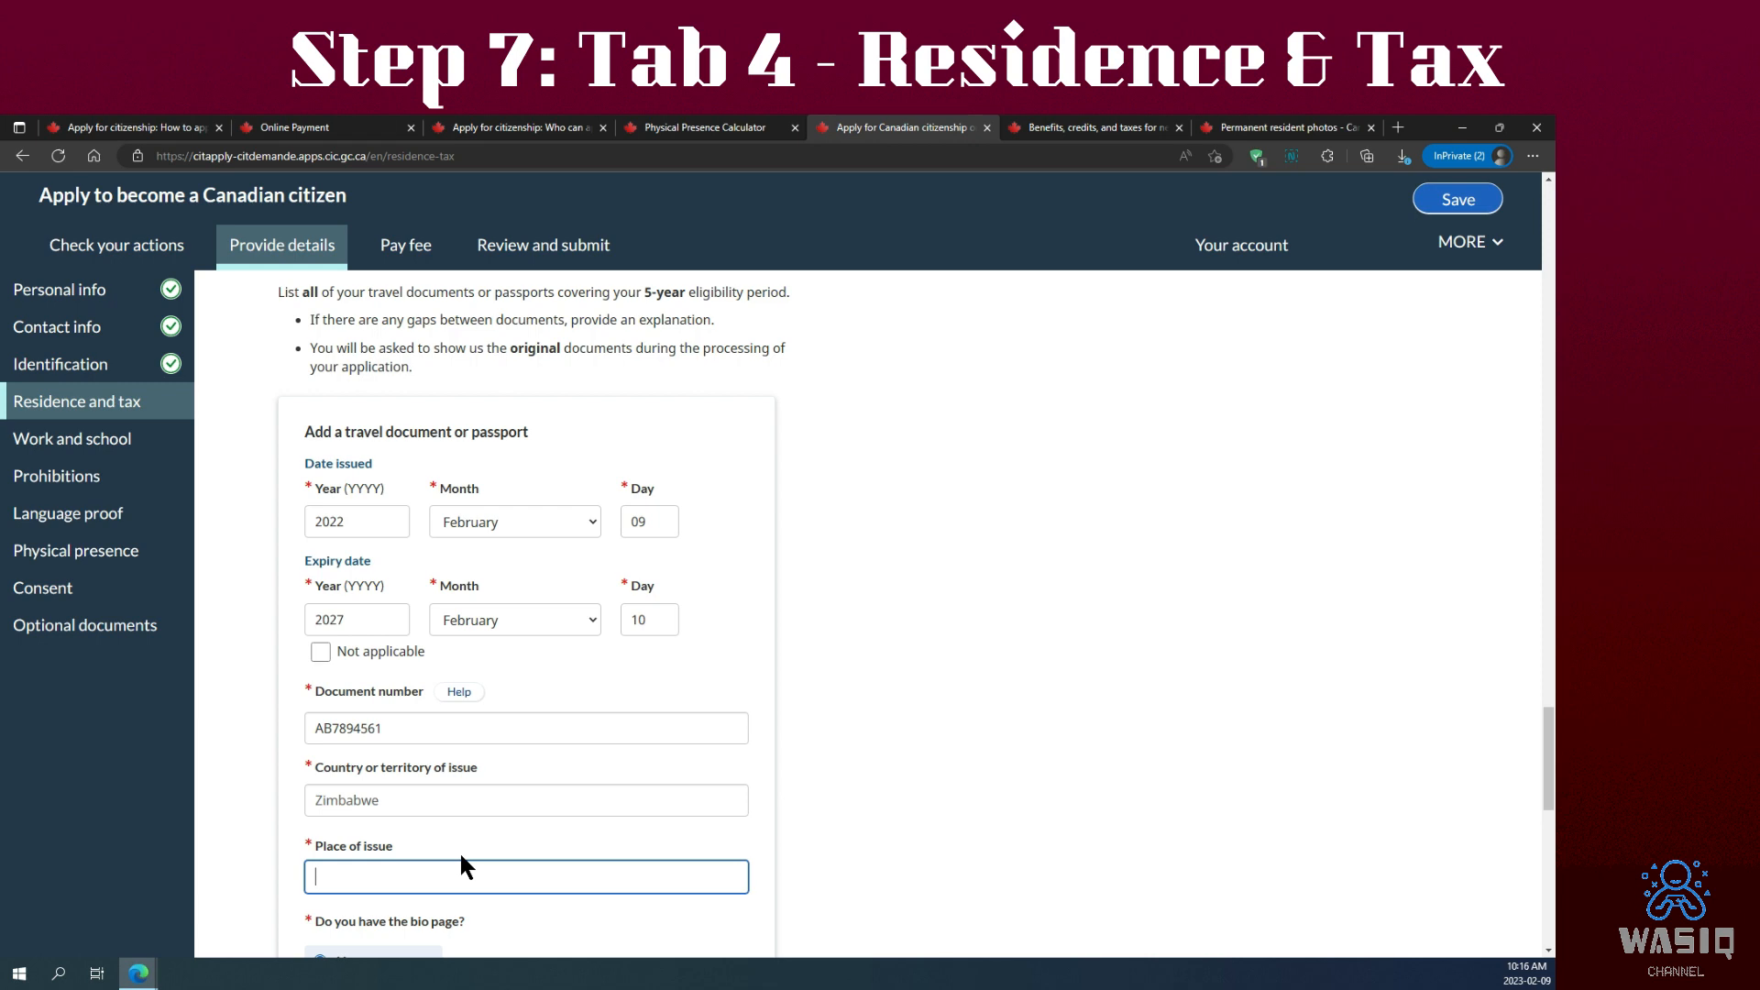
{"action": "type", "text": "Harare"}
{"action": "left_click", "coordinate": [462, 853]}
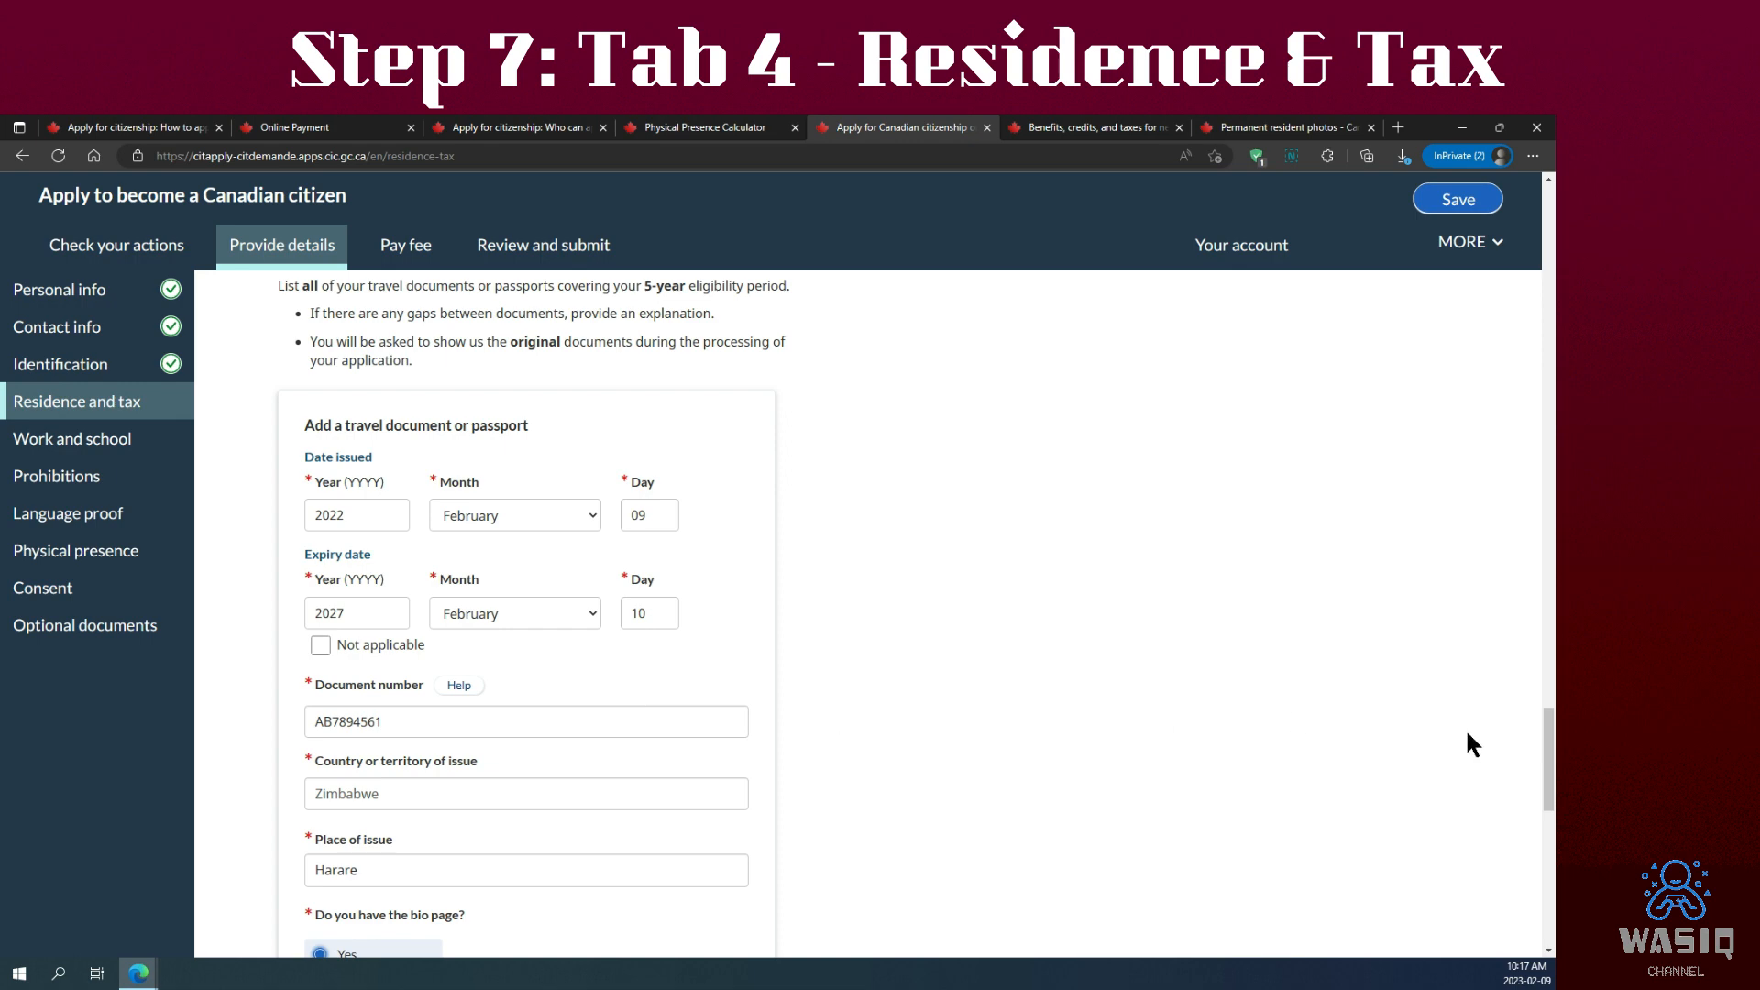
{"action": "scroll", "coordinate": [1446, 731], "scroll_direction": "down", "scroll_amount": 3}
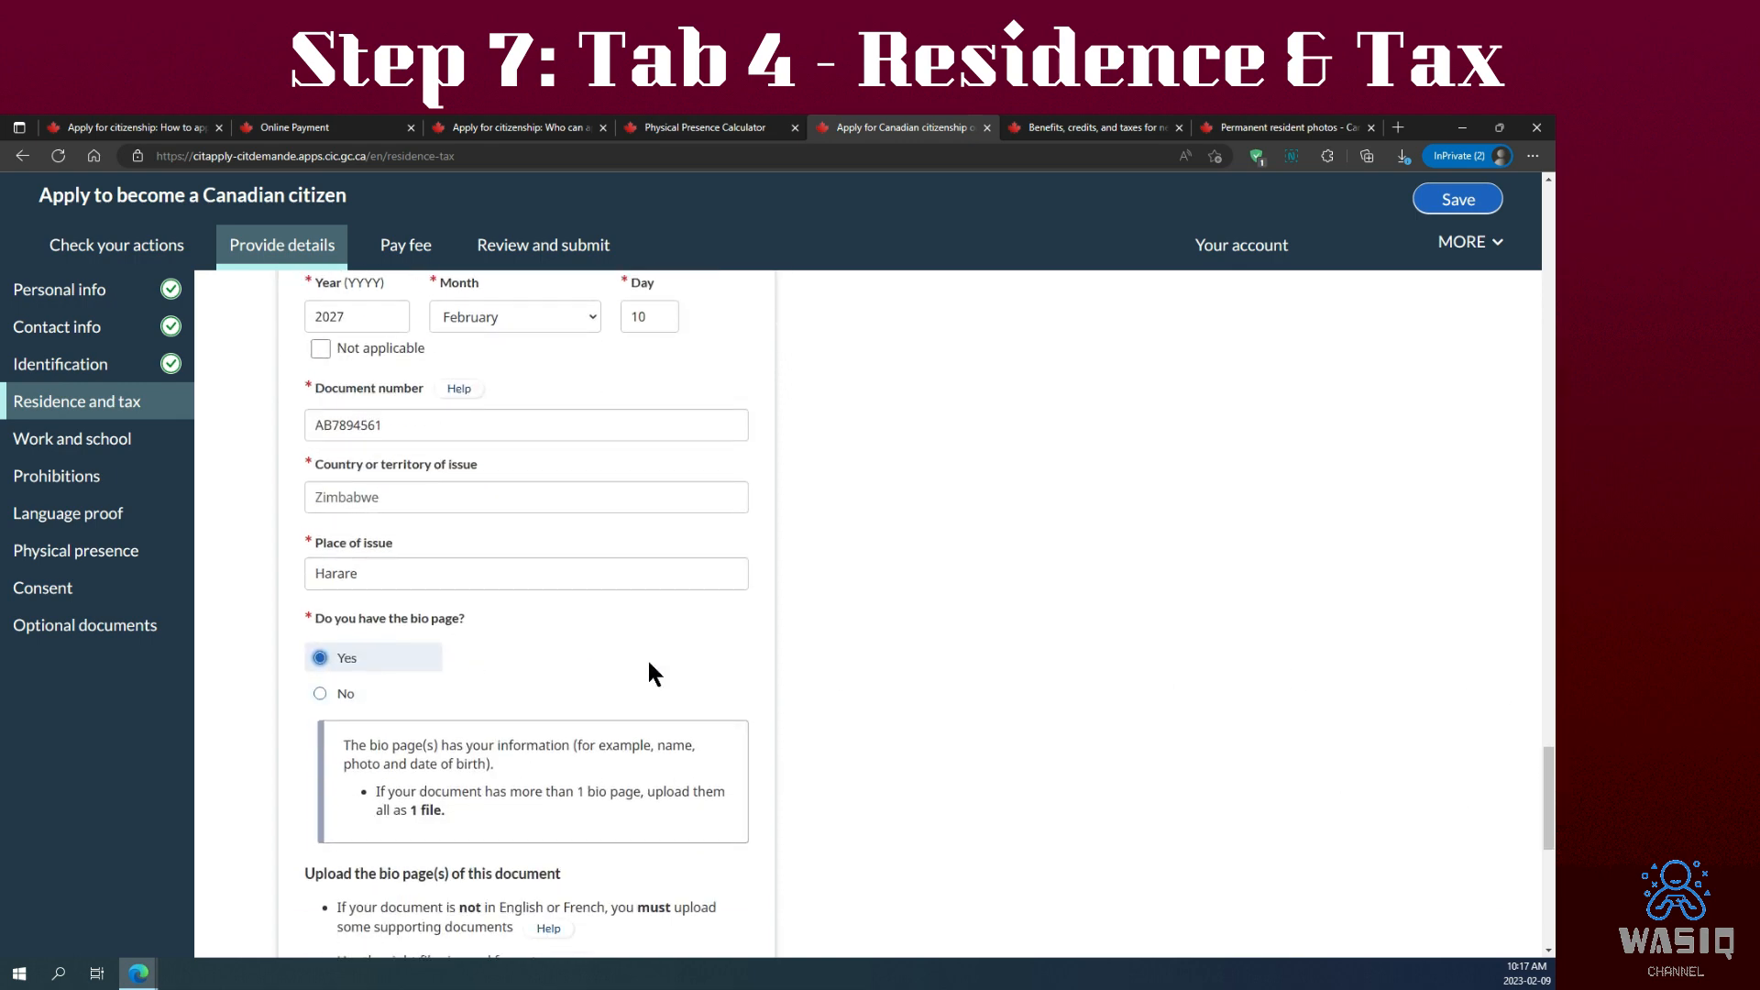
{"action": "scroll", "coordinate": [649, 662], "scroll_direction": "down", "scroll_amount": 5}
{"action": "scroll", "coordinate": [915, 611], "scroll_direction": "down", "scroll_amount": 1}
{"action": "scroll", "coordinate": [1553, 845], "scroll_direction": "up", "scroll_amount": 1}
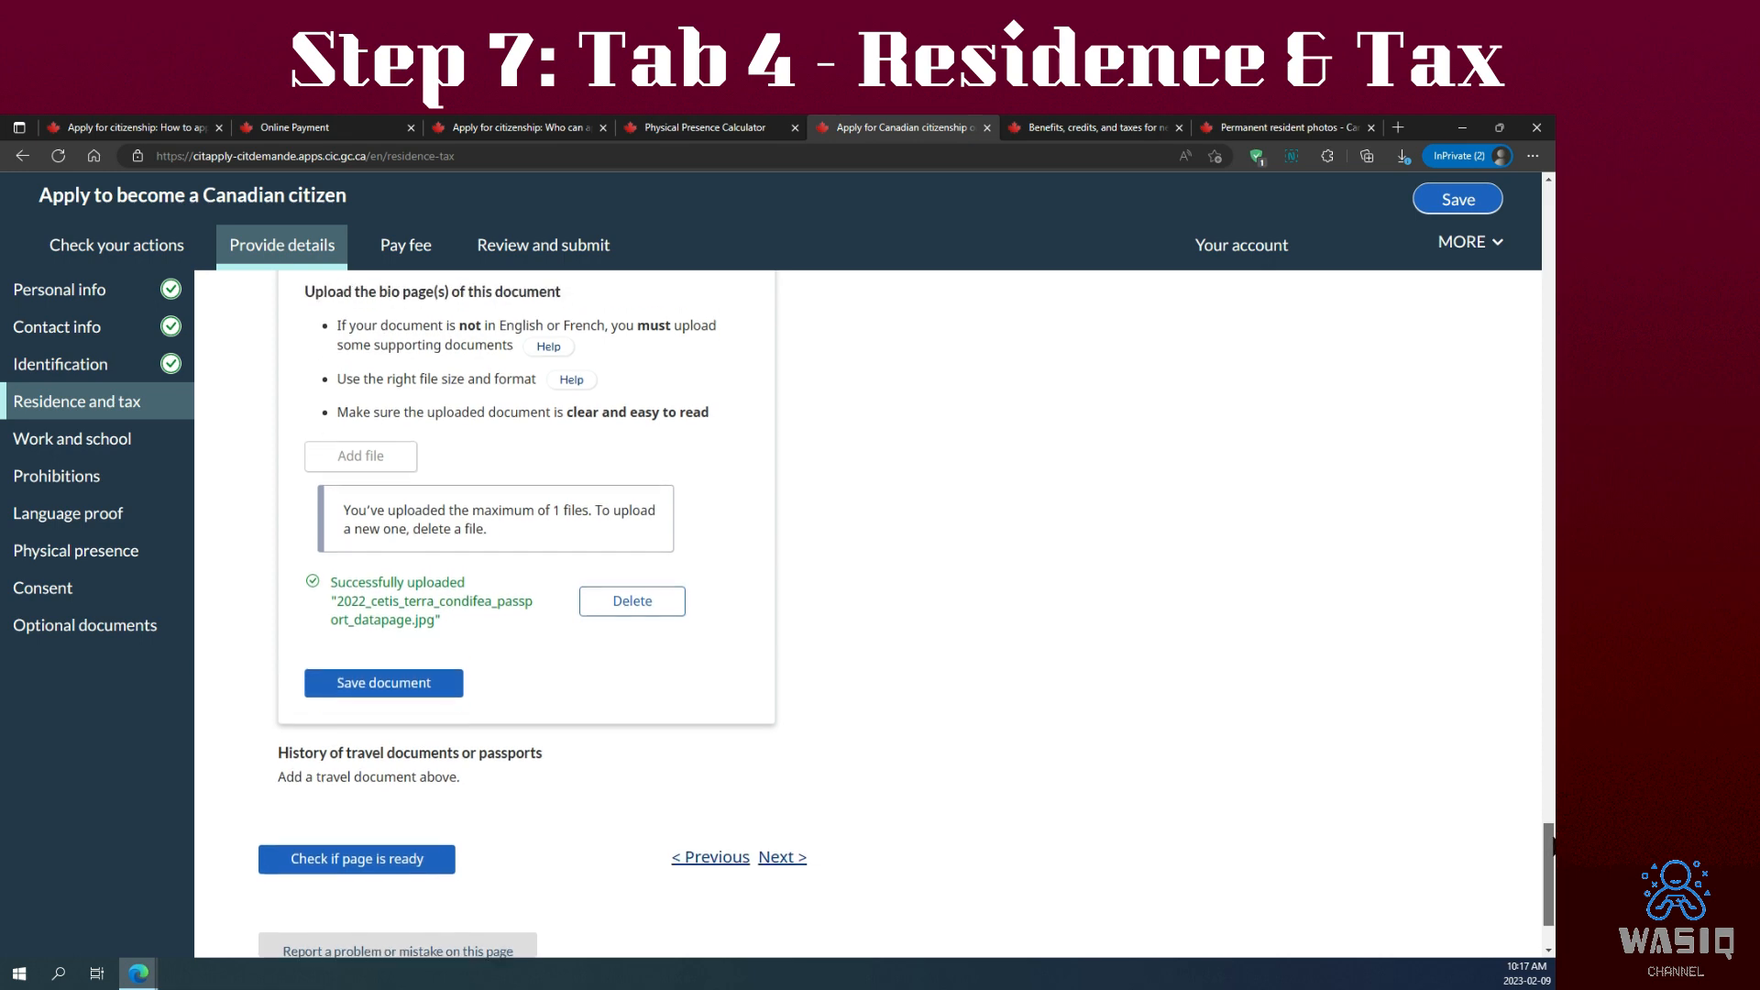
Save the passport and check whether the Residence and tax page is ready.
{"action": "left_click", "coordinate": [385, 692]}
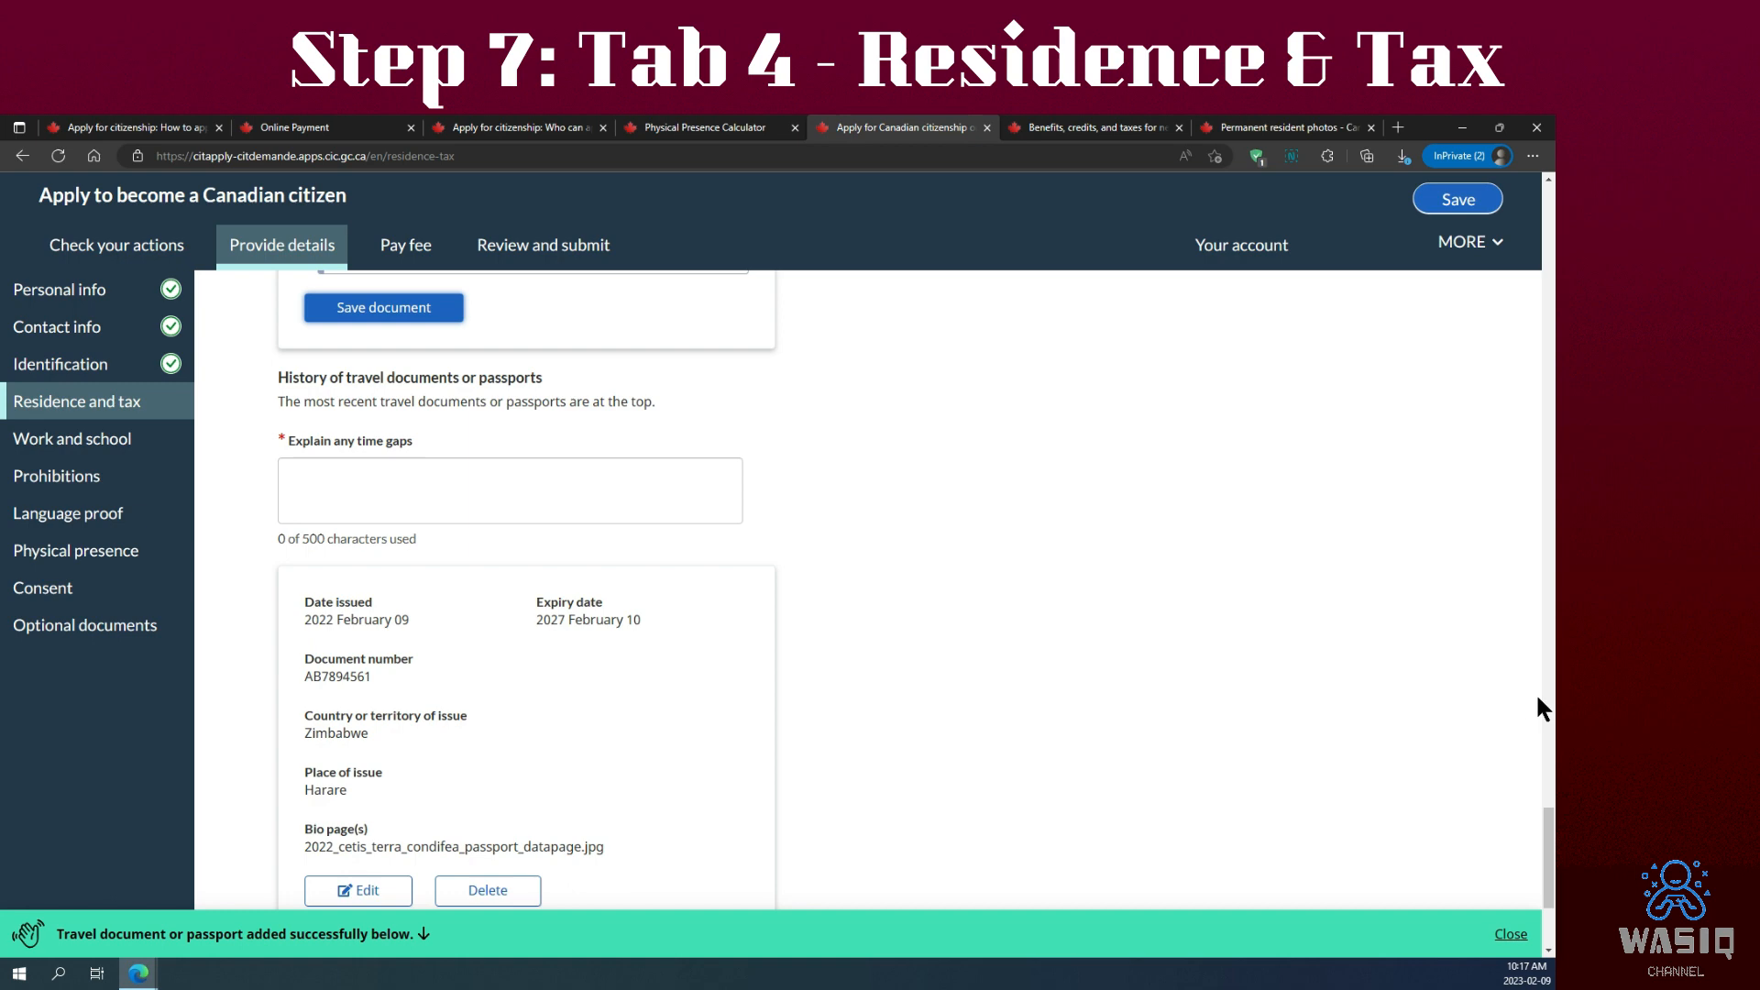
{"action": "scroll", "coordinate": [682, 840], "scroll_direction": "down", "scroll_amount": 1}
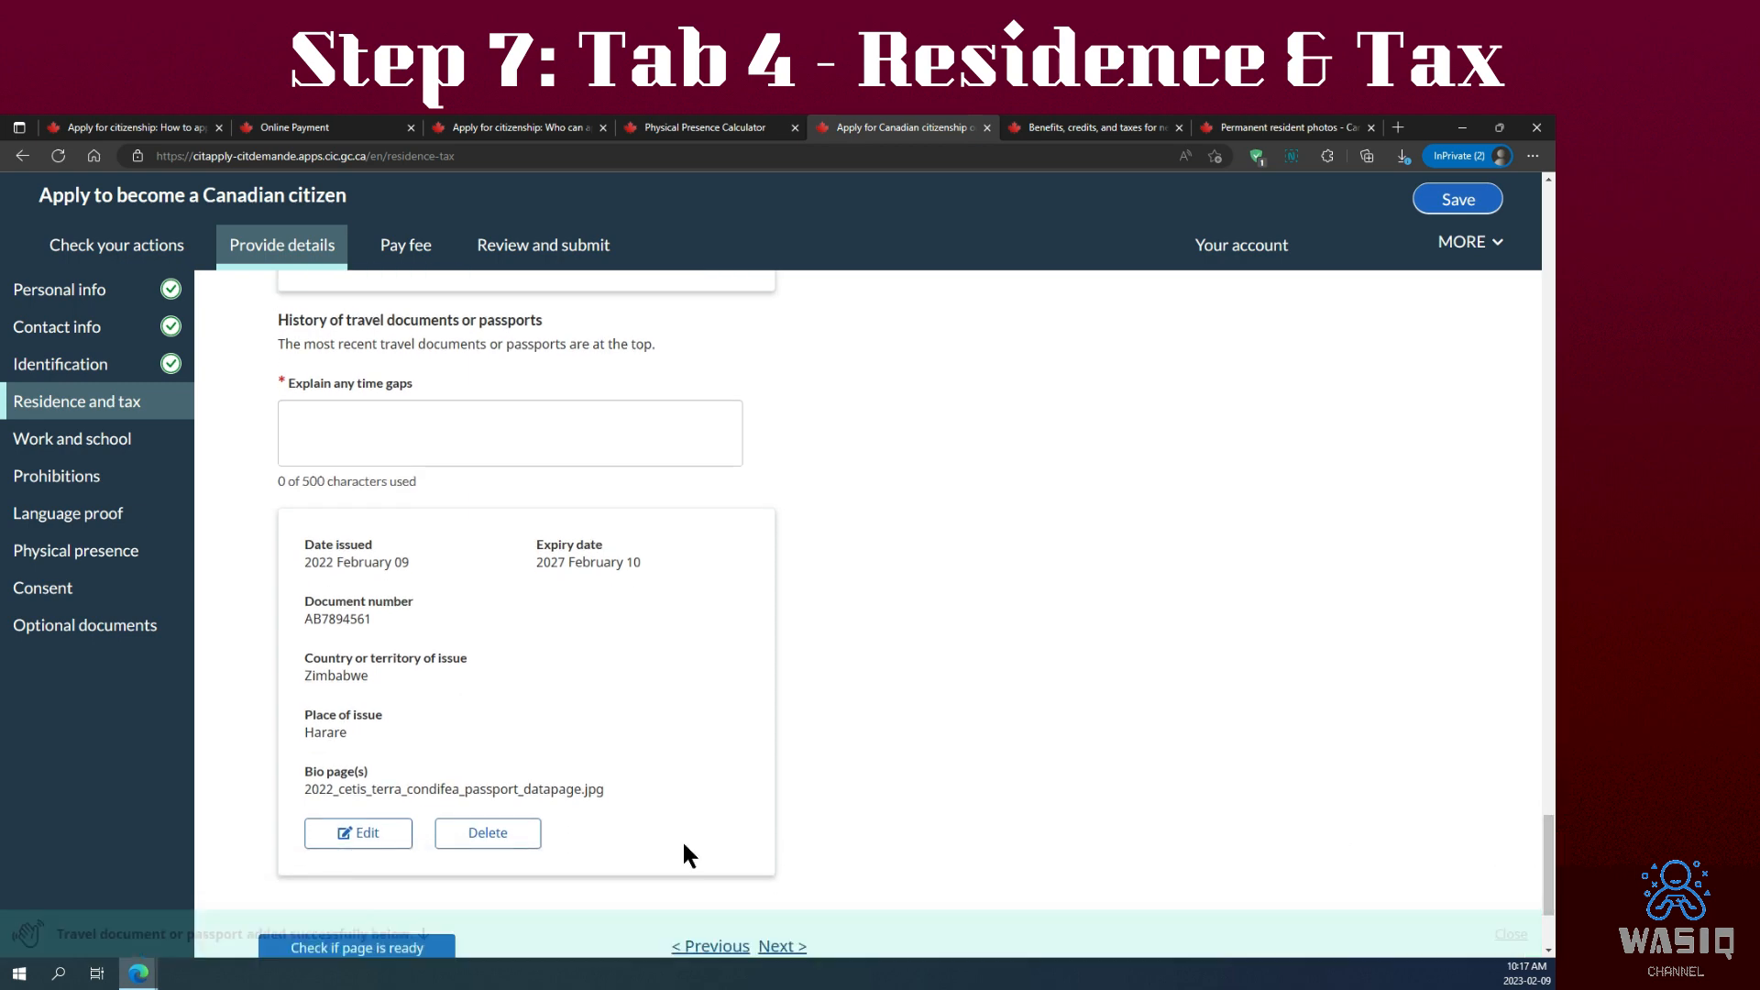
{"action": "mouse_move", "coordinate": [1553, 831]}
{"action": "left_mouse_down"}
{"action": "mouse_move", "coordinate": [1552, 681]}
{"action": "mouse_move", "coordinate": [1547, 857]}
{"action": "left_mouse_up"}
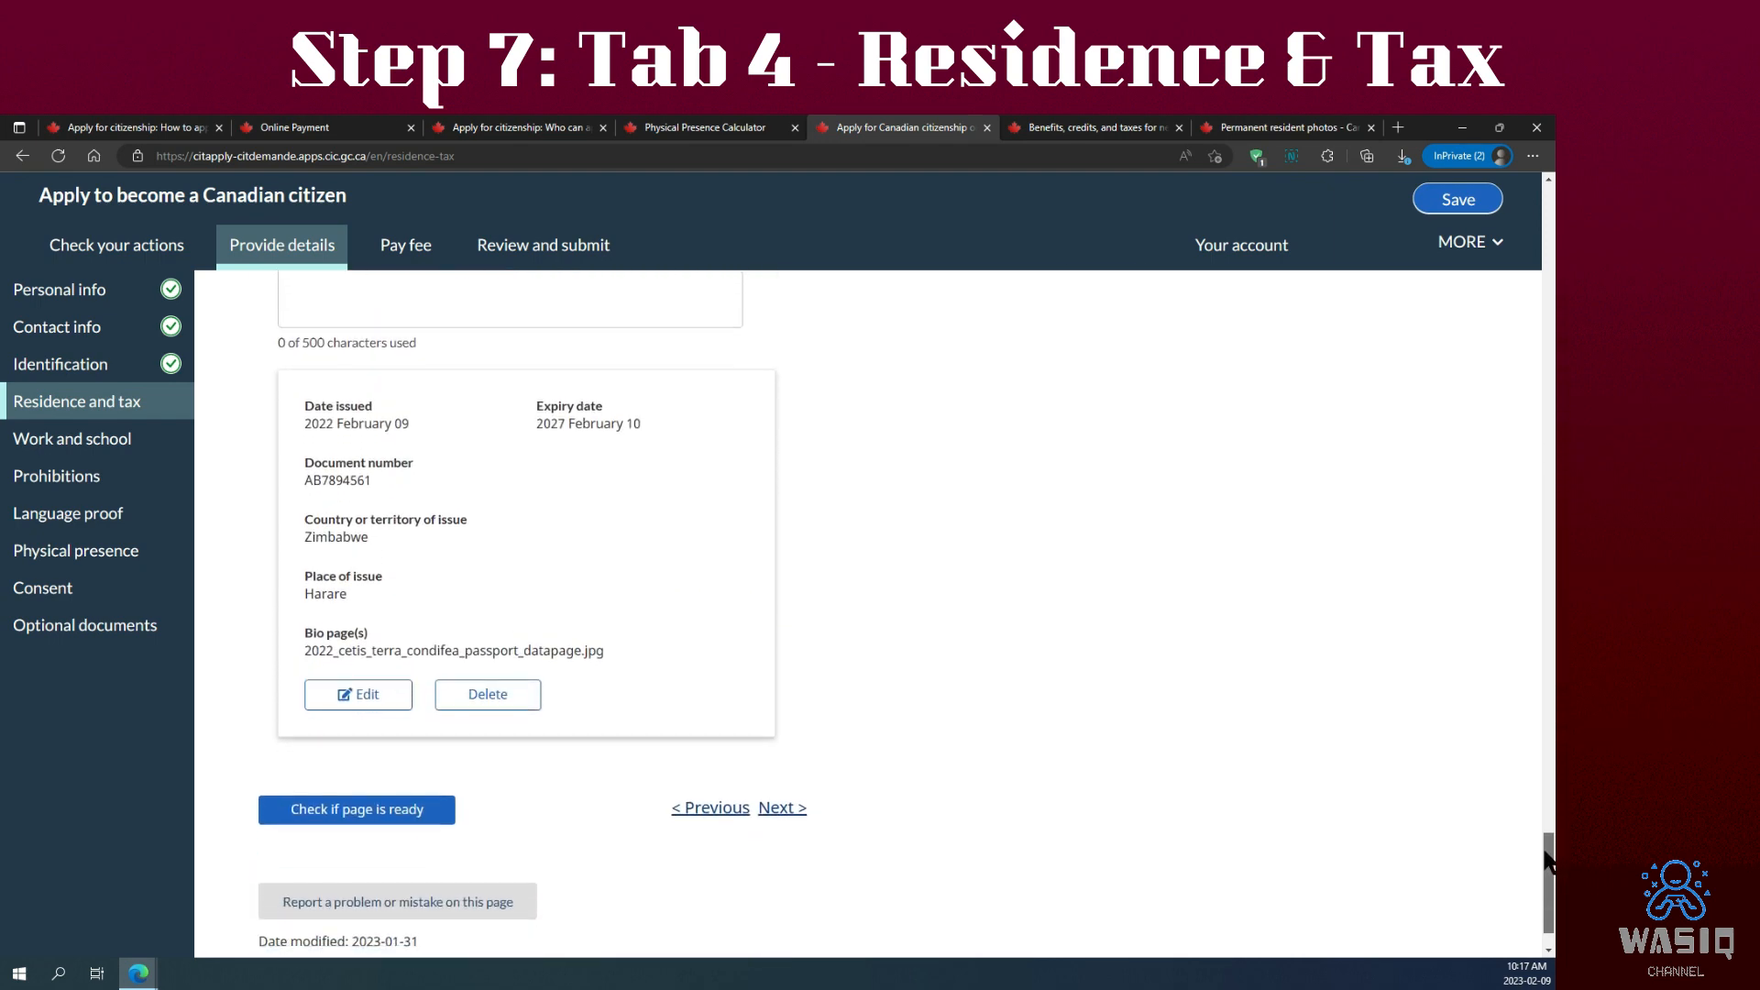
{"action": "left_click_drag", "start_coordinate": [1546, 859], "coordinate": [1547, 864]}
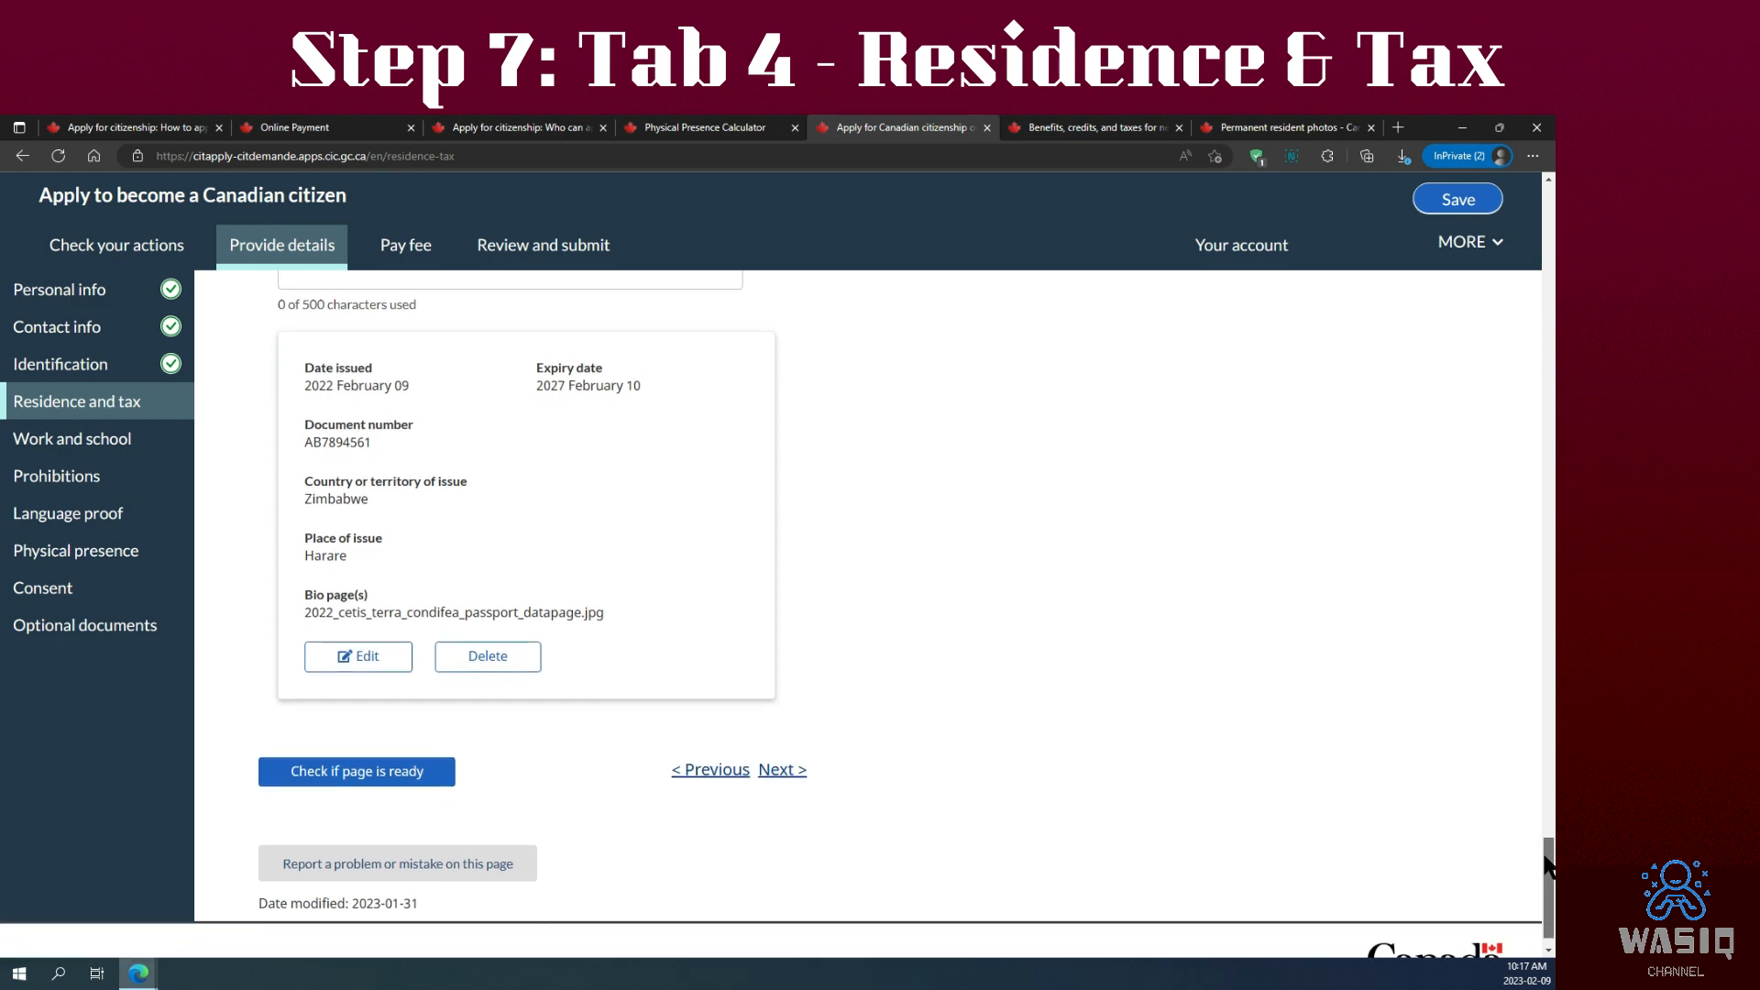
{"action": "left_click", "coordinate": [332, 774]}
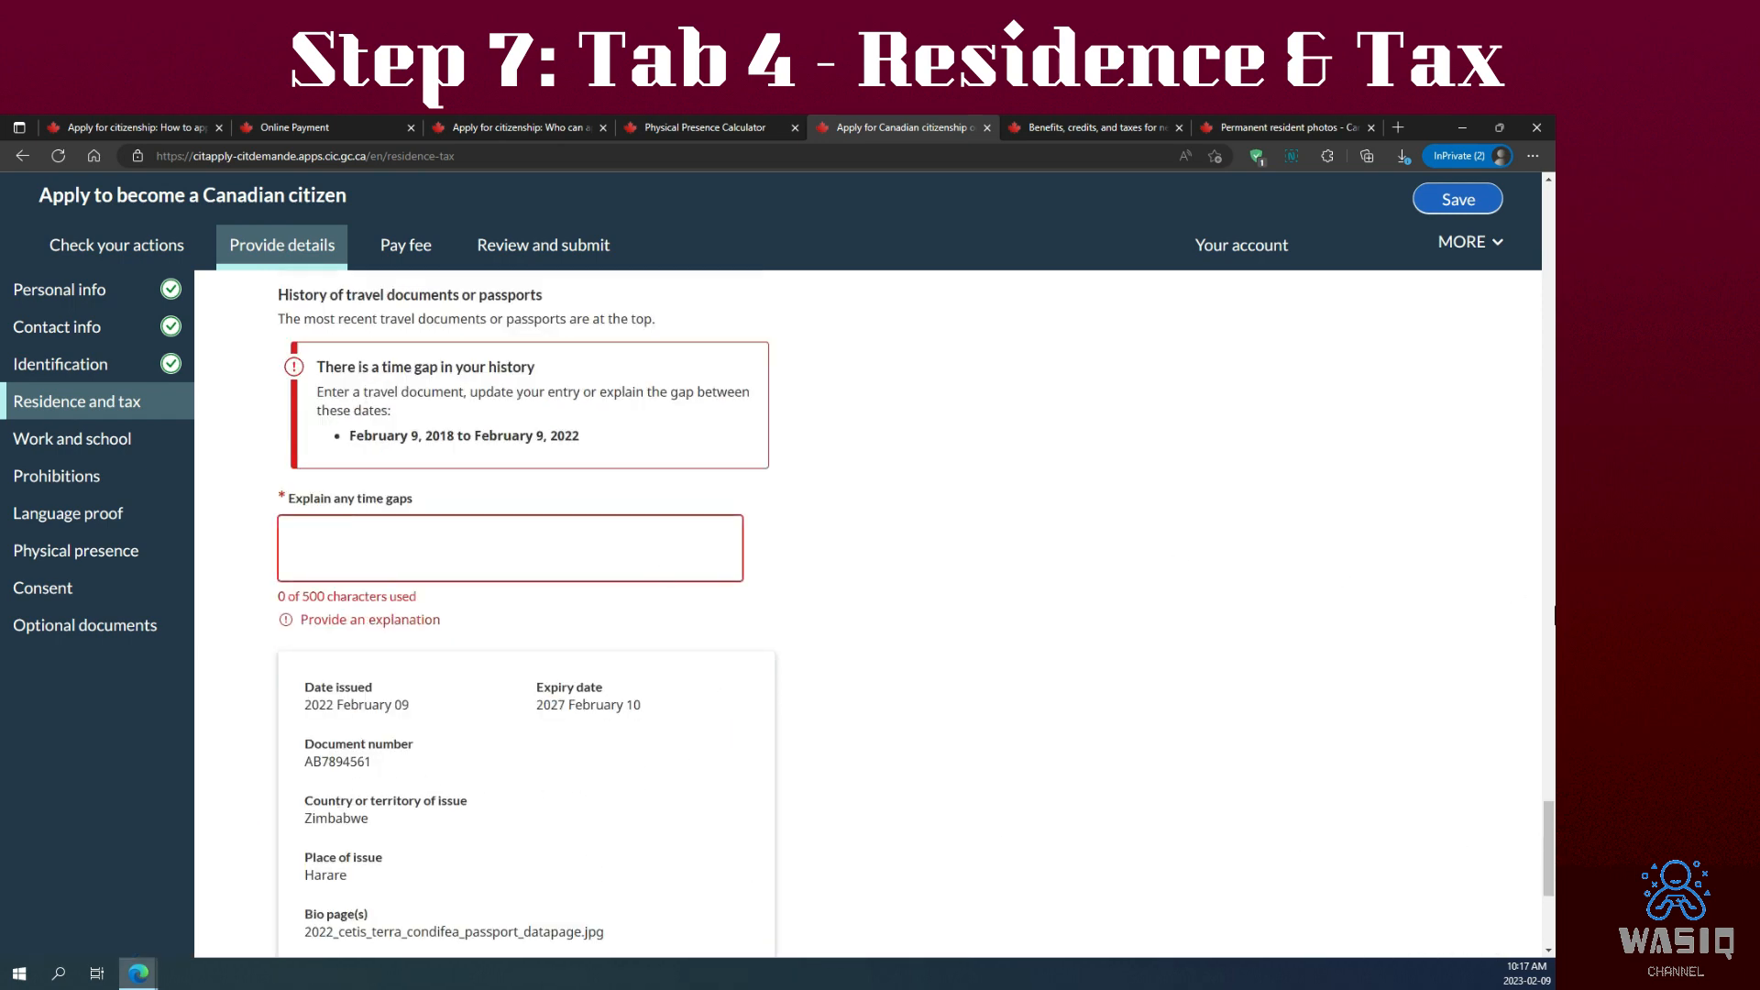
Edit the saved passport, correct its issue year to 2017, and save it again.
{"action": "scroll", "coordinate": [867, 612], "scroll_direction": "up", "scroll_amount": 3}
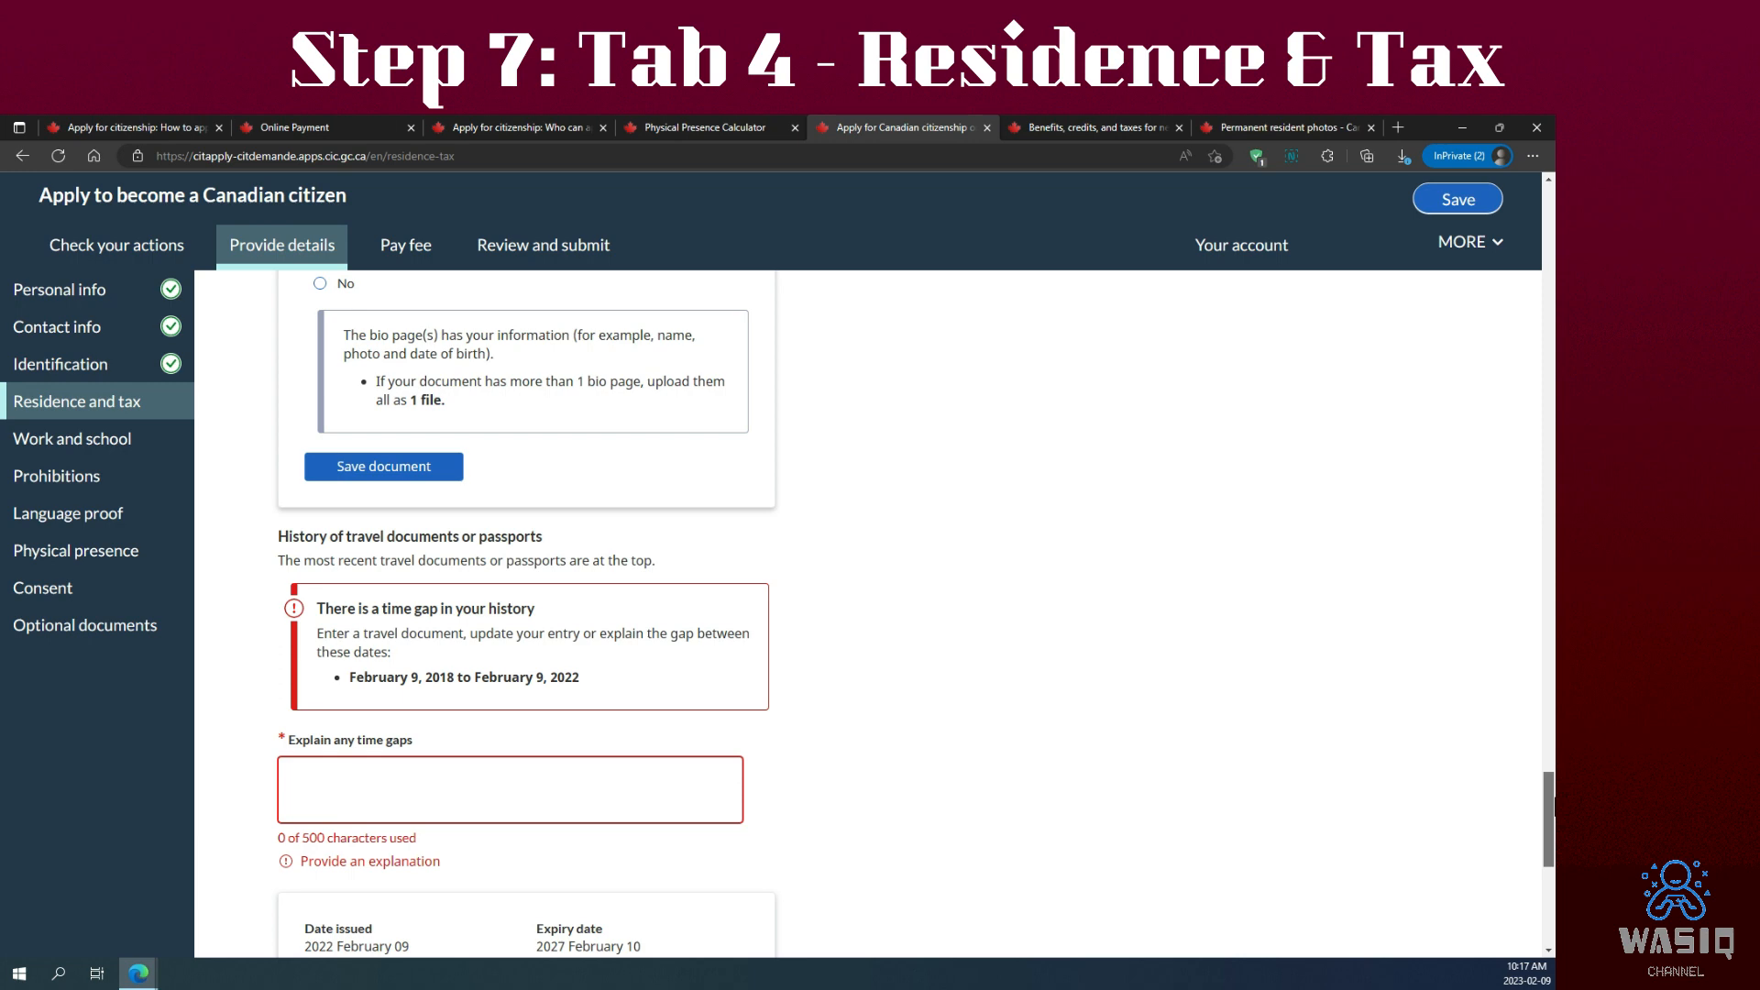
{"action": "left_click_drag", "start_coordinate": [1551, 807], "coordinate": [1549, 802]}
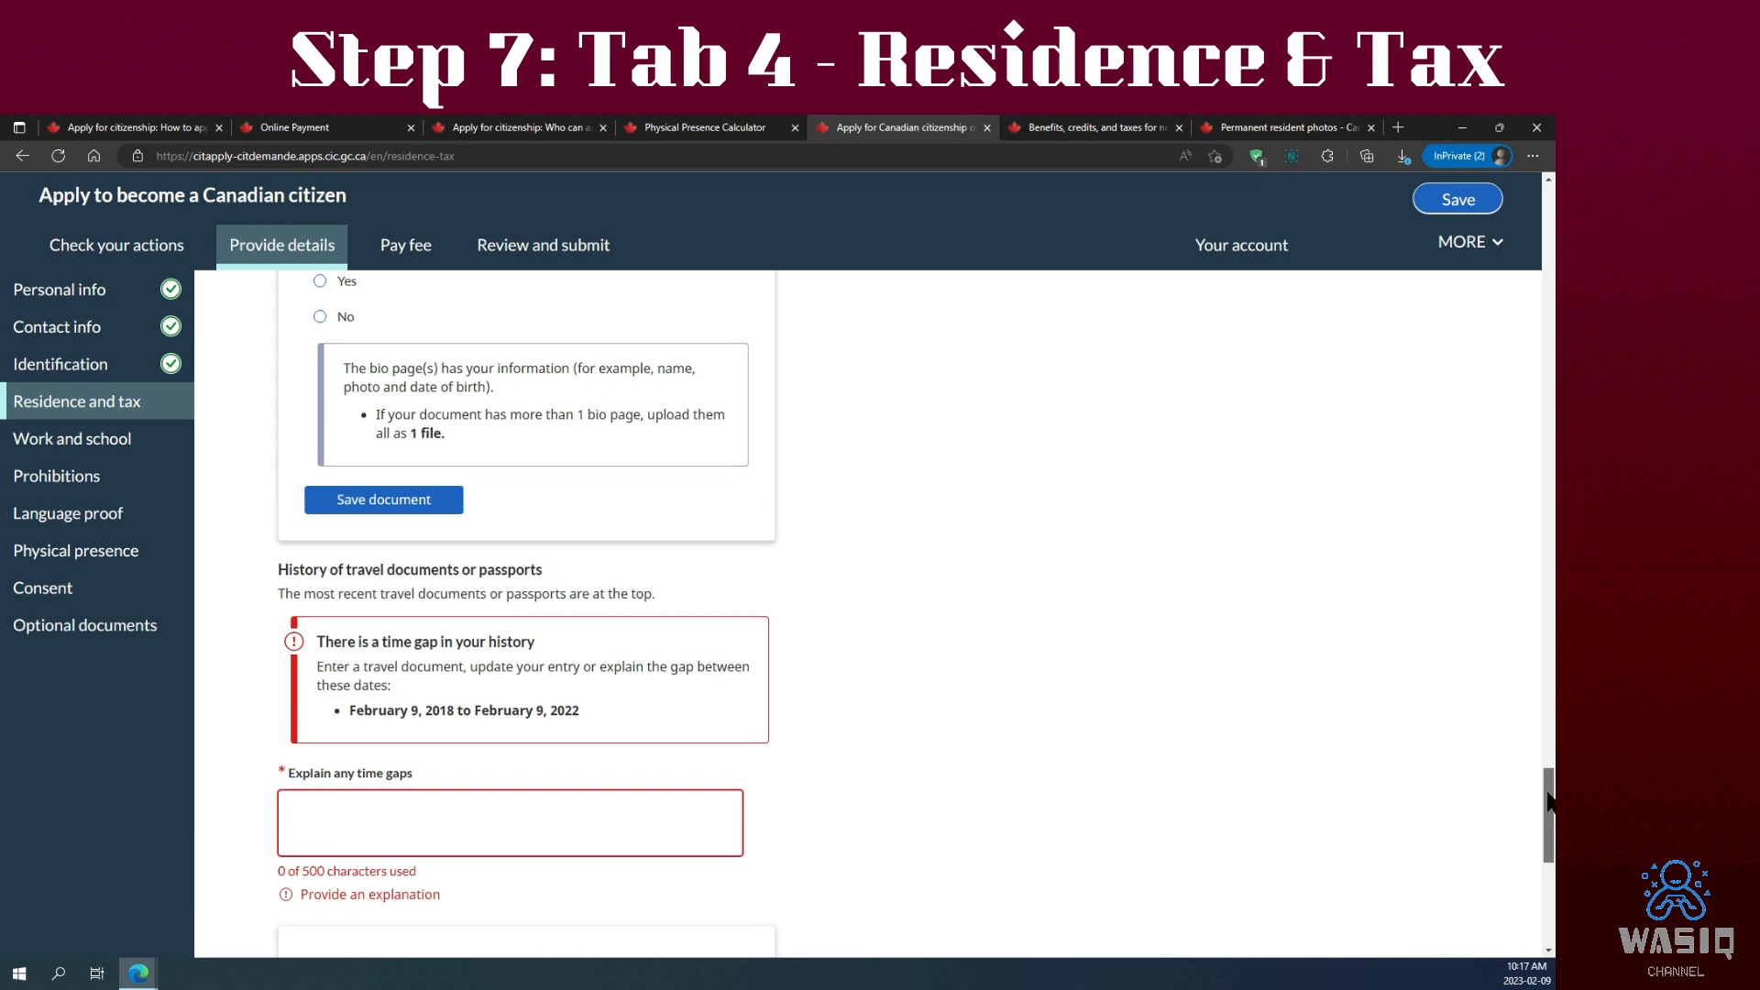
{"action": "scroll", "coordinate": [1173, 777], "scroll_direction": "down", "scroll_amount": 7}
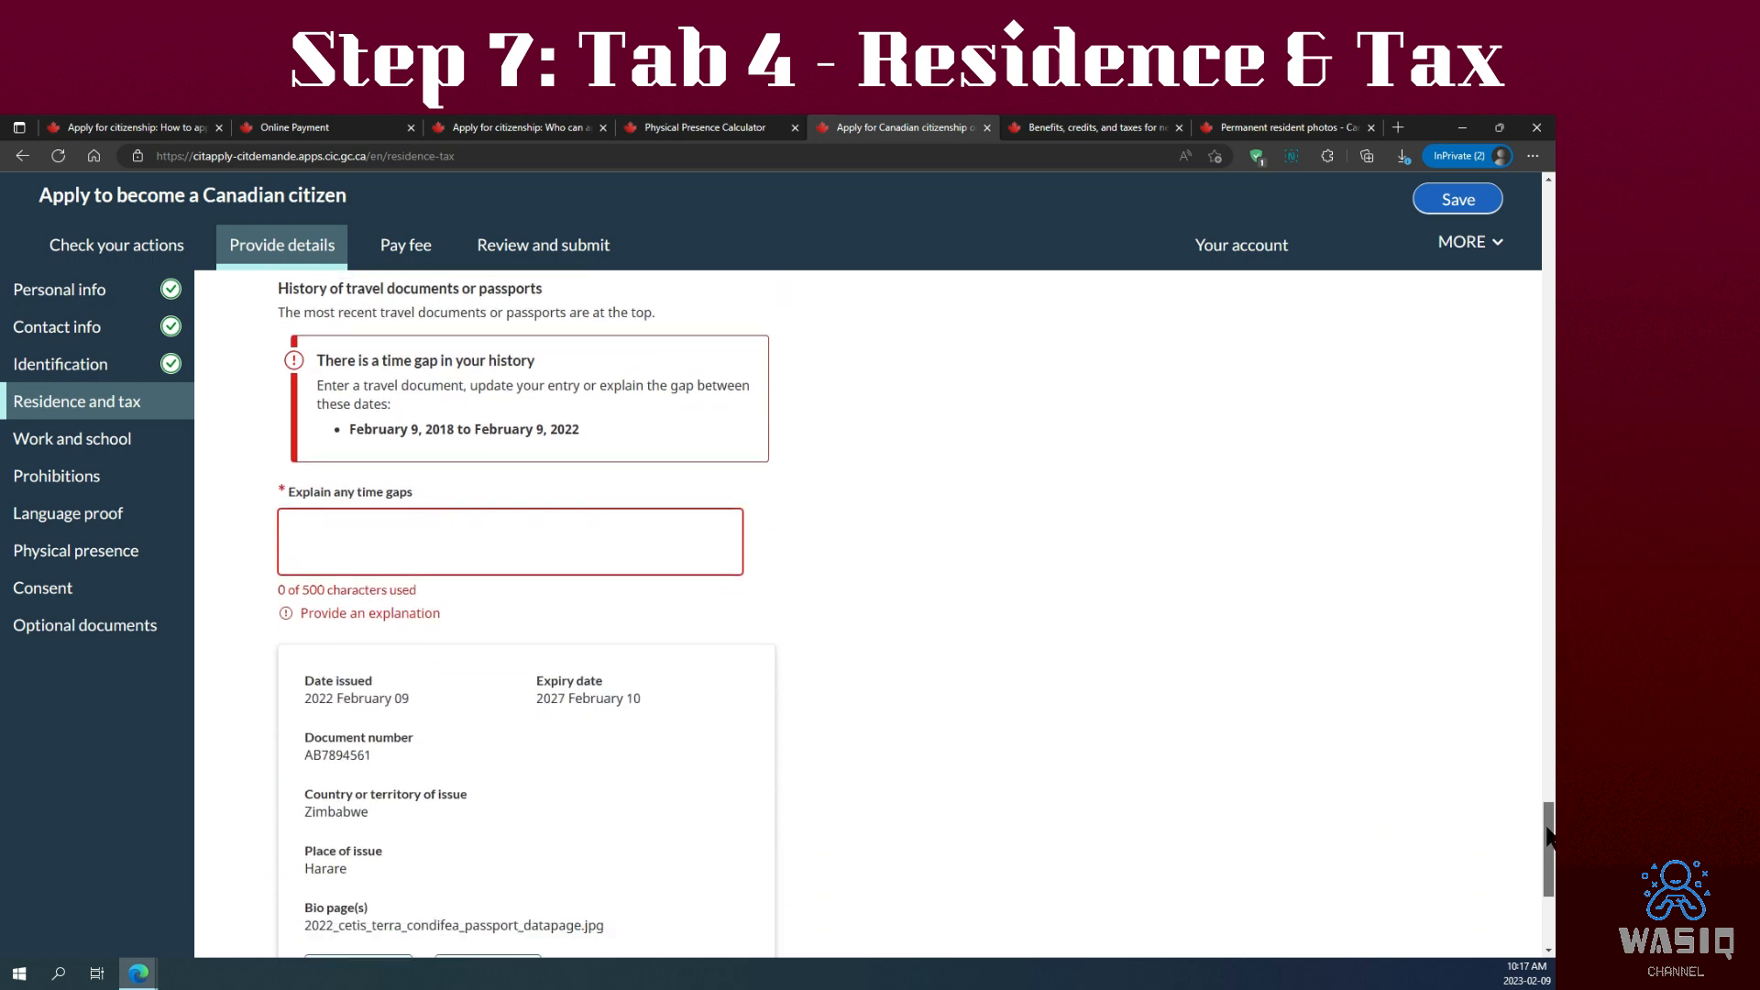
{"action": "left_click", "coordinate": [358, 707]}
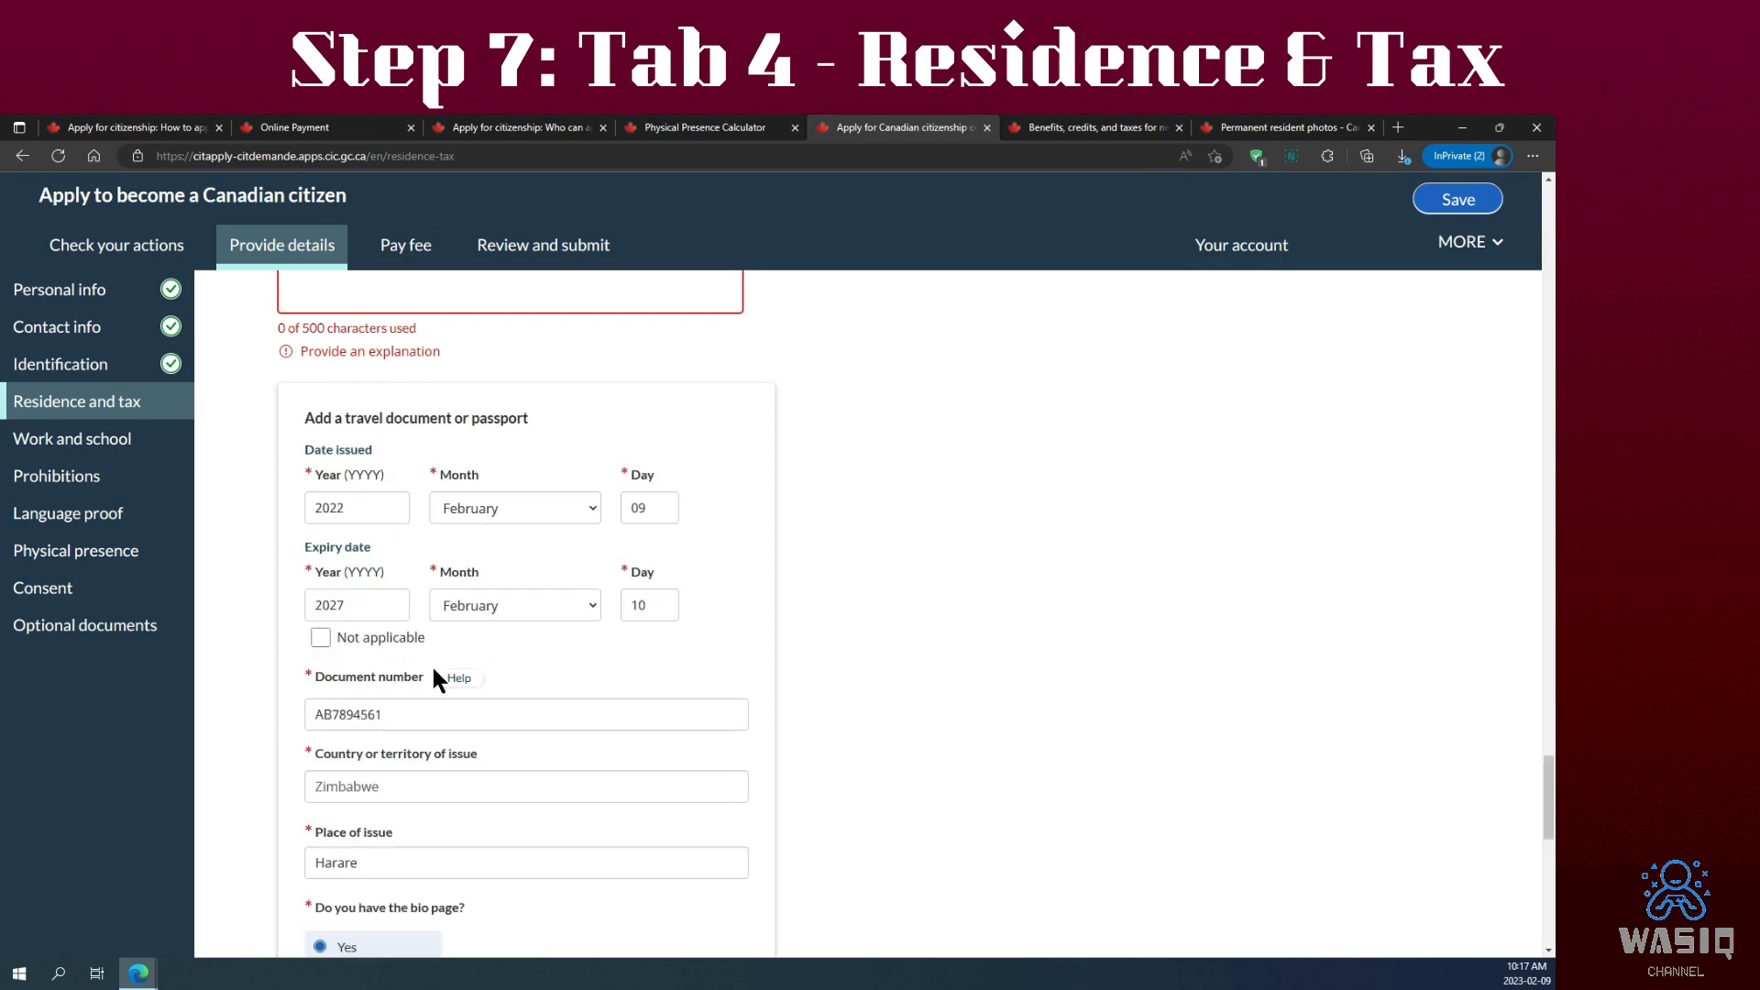
{"action": "left_click_drag", "start_coordinate": [365, 507], "coordinate": [323, 507]}
{"action": "left_click_drag", "start_coordinate": [1551, 791], "coordinate": [1553, 886]}
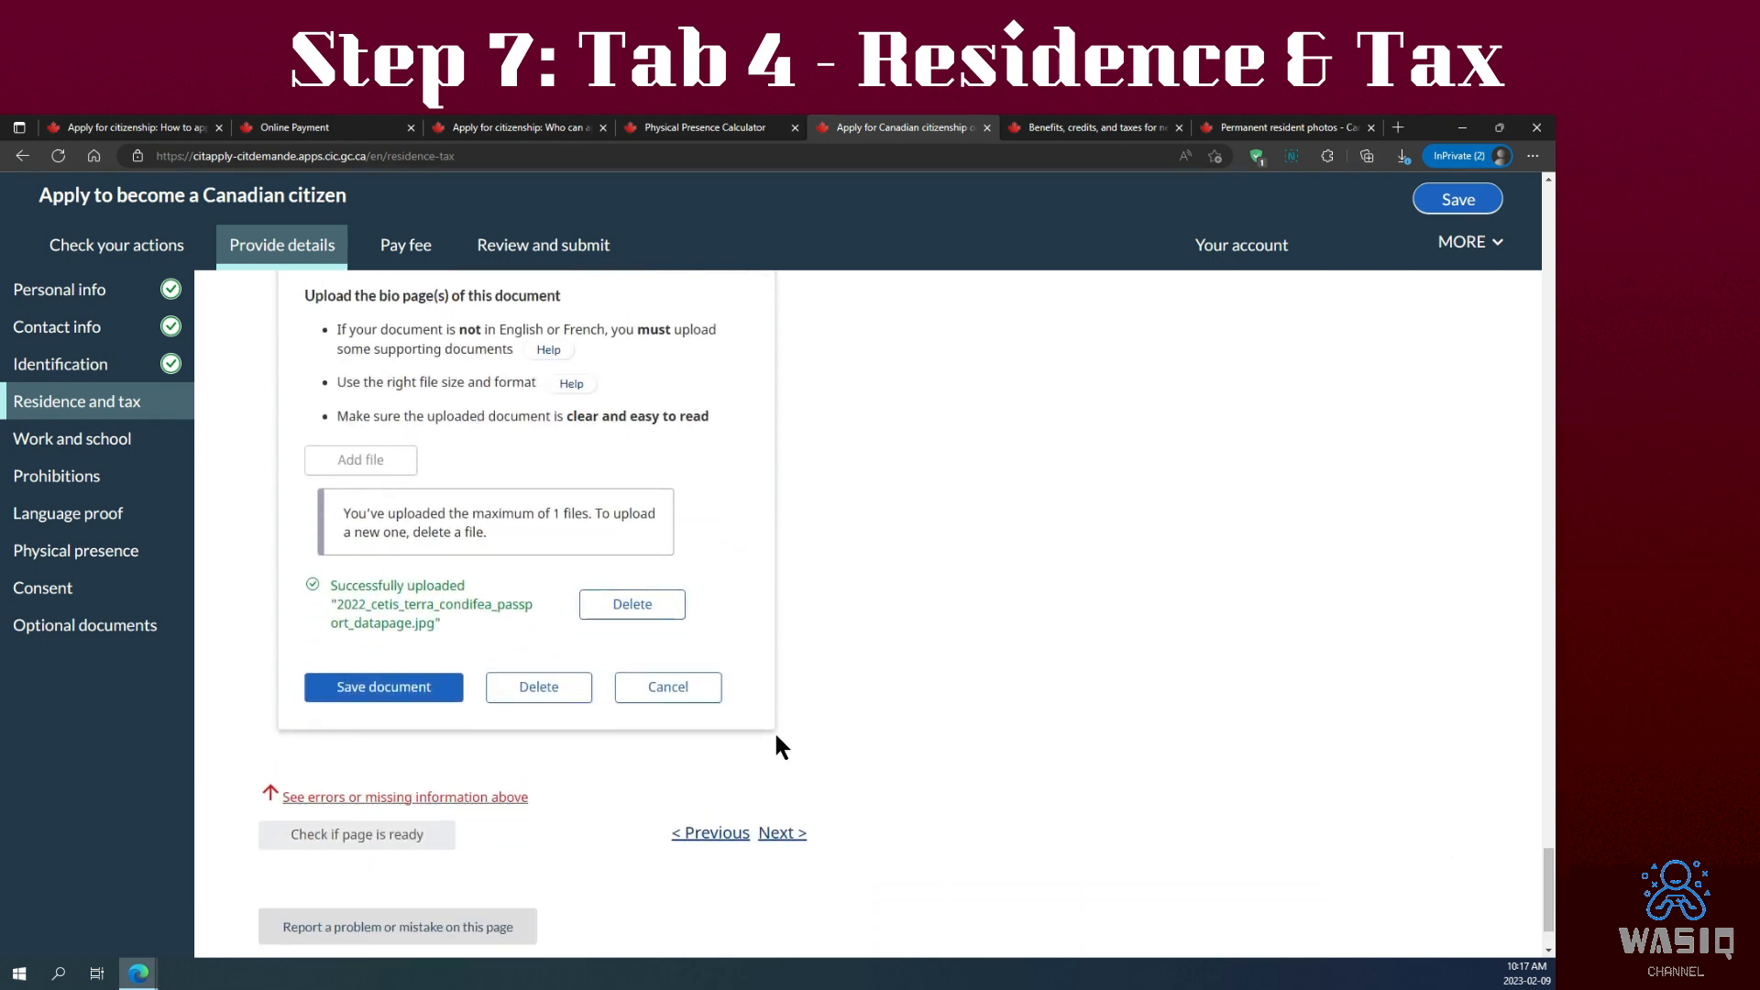
{"action": "left_click", "coordinate": [377, 692]}
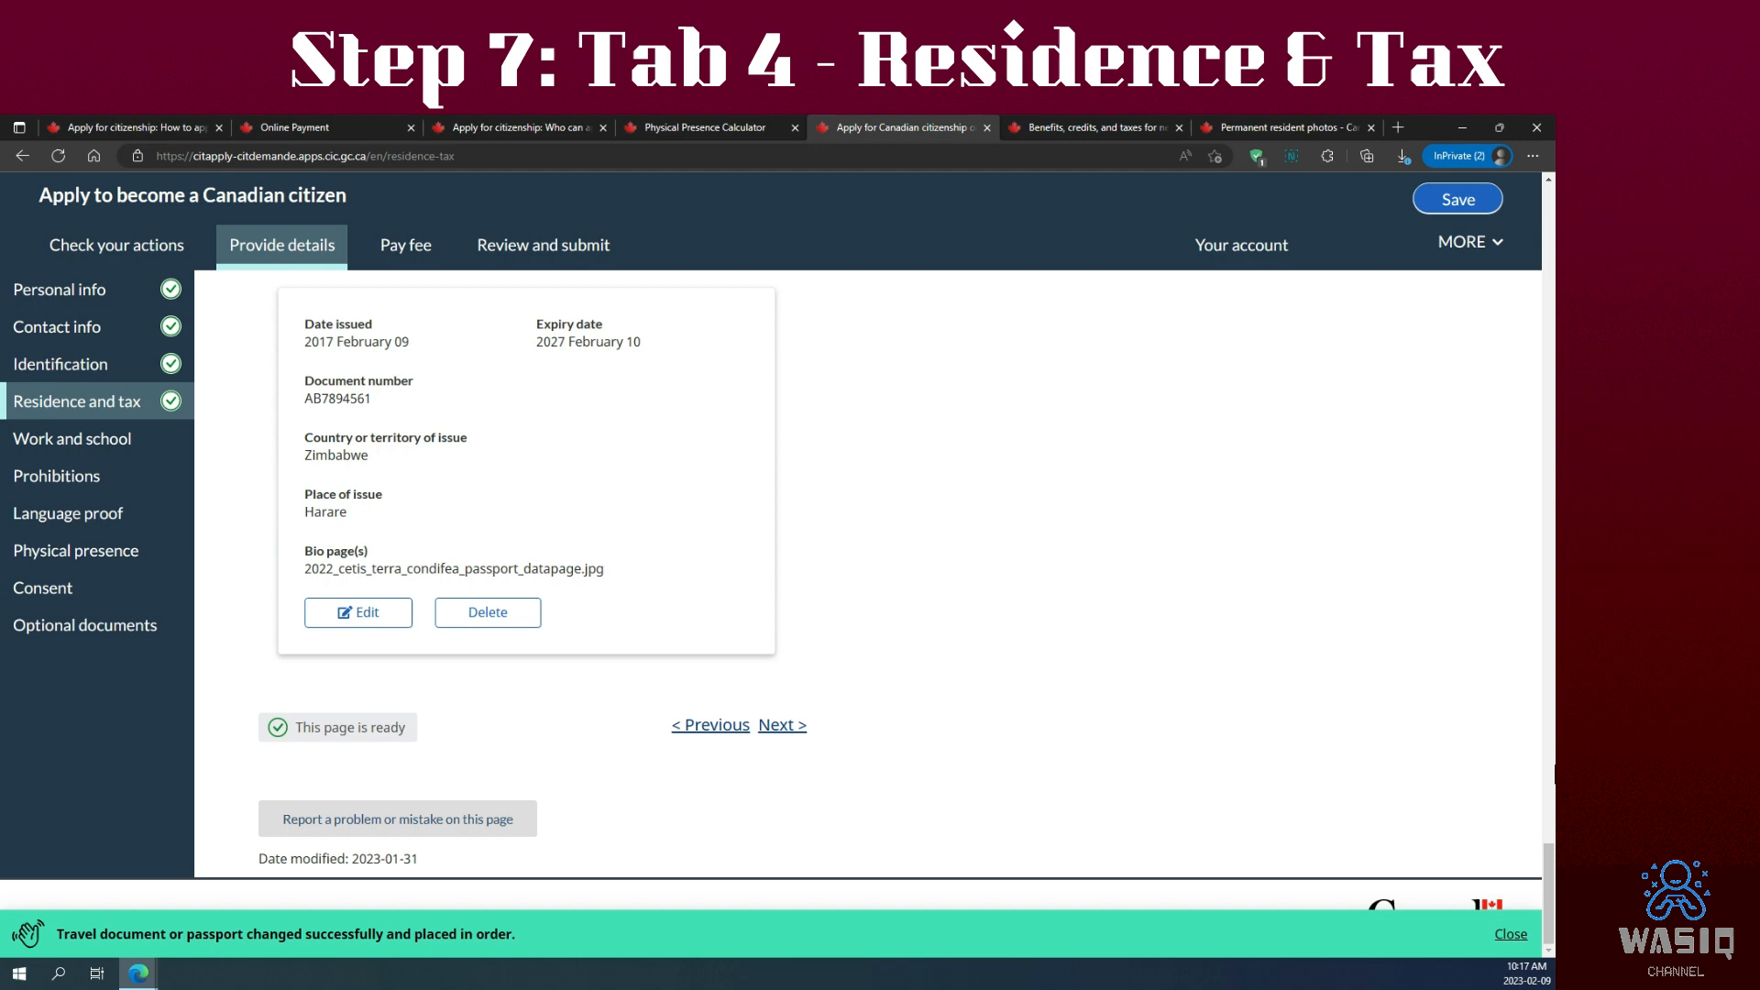
{"action": "left_click_drag", "start_coordinate": [1551, 869], "coordinate": [1551, 865]}
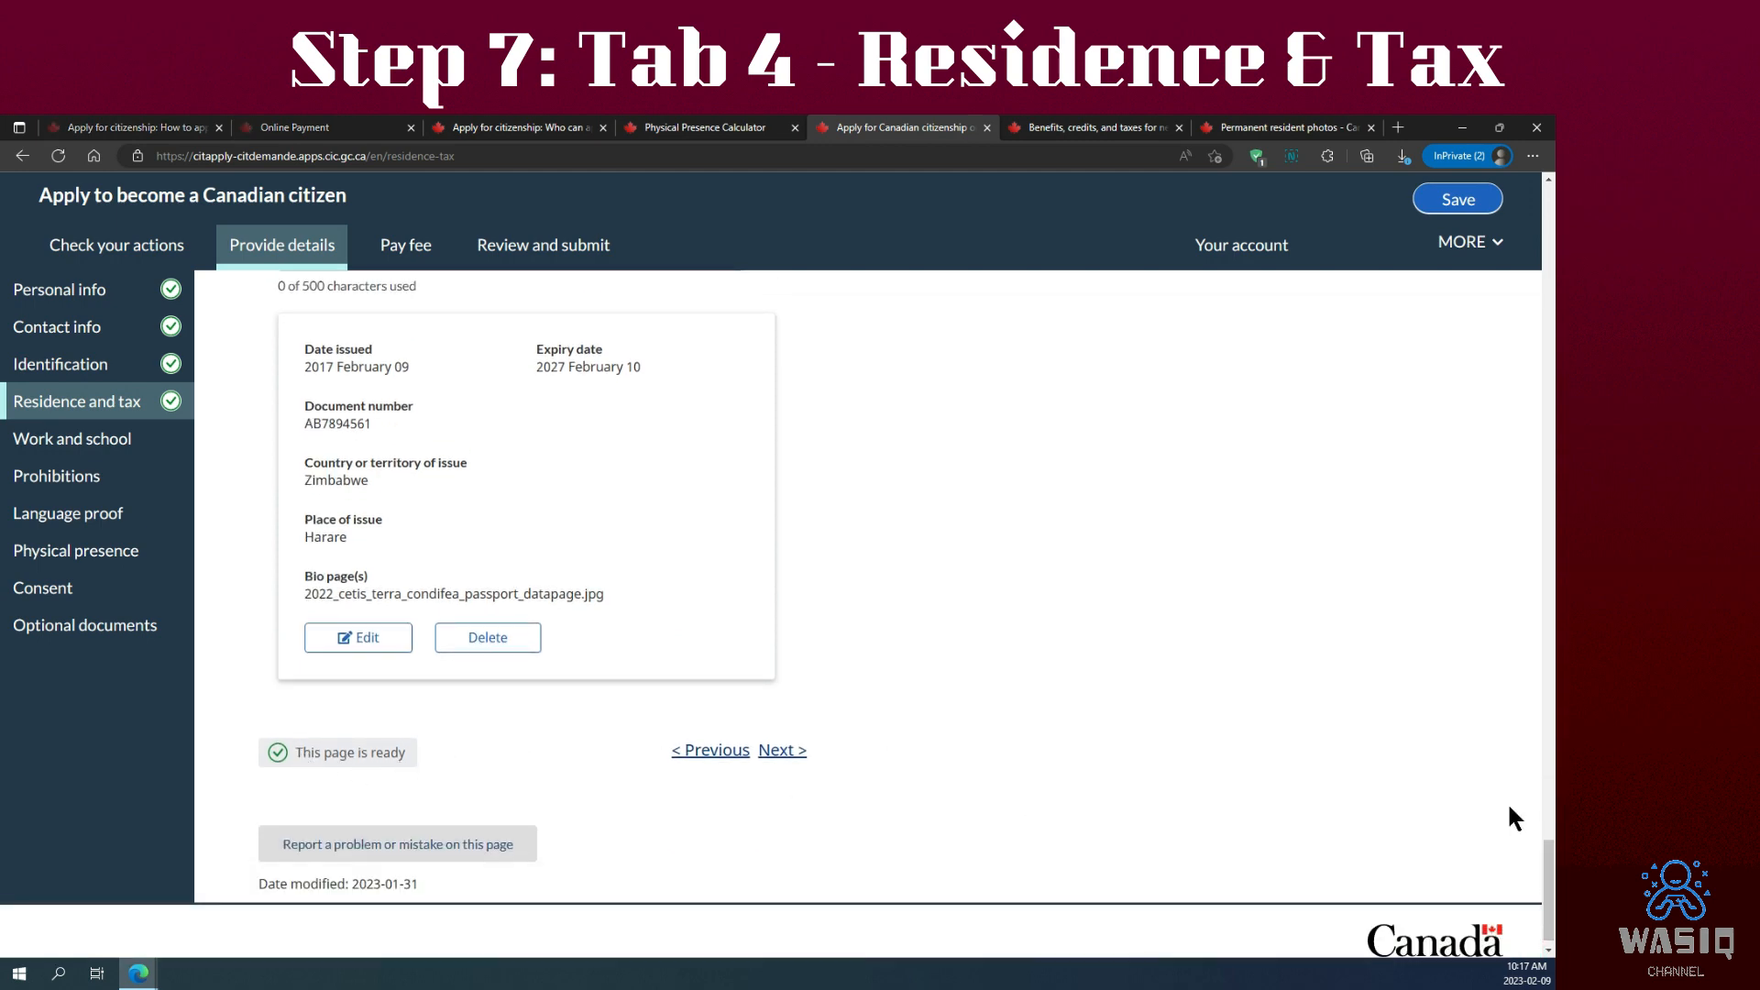
Scroll through the completed Residence and tax page to review the answers.
{"action": "left_click_drag", "start_coordinate": [1551, 859], "coordinate": [1488, 264]}
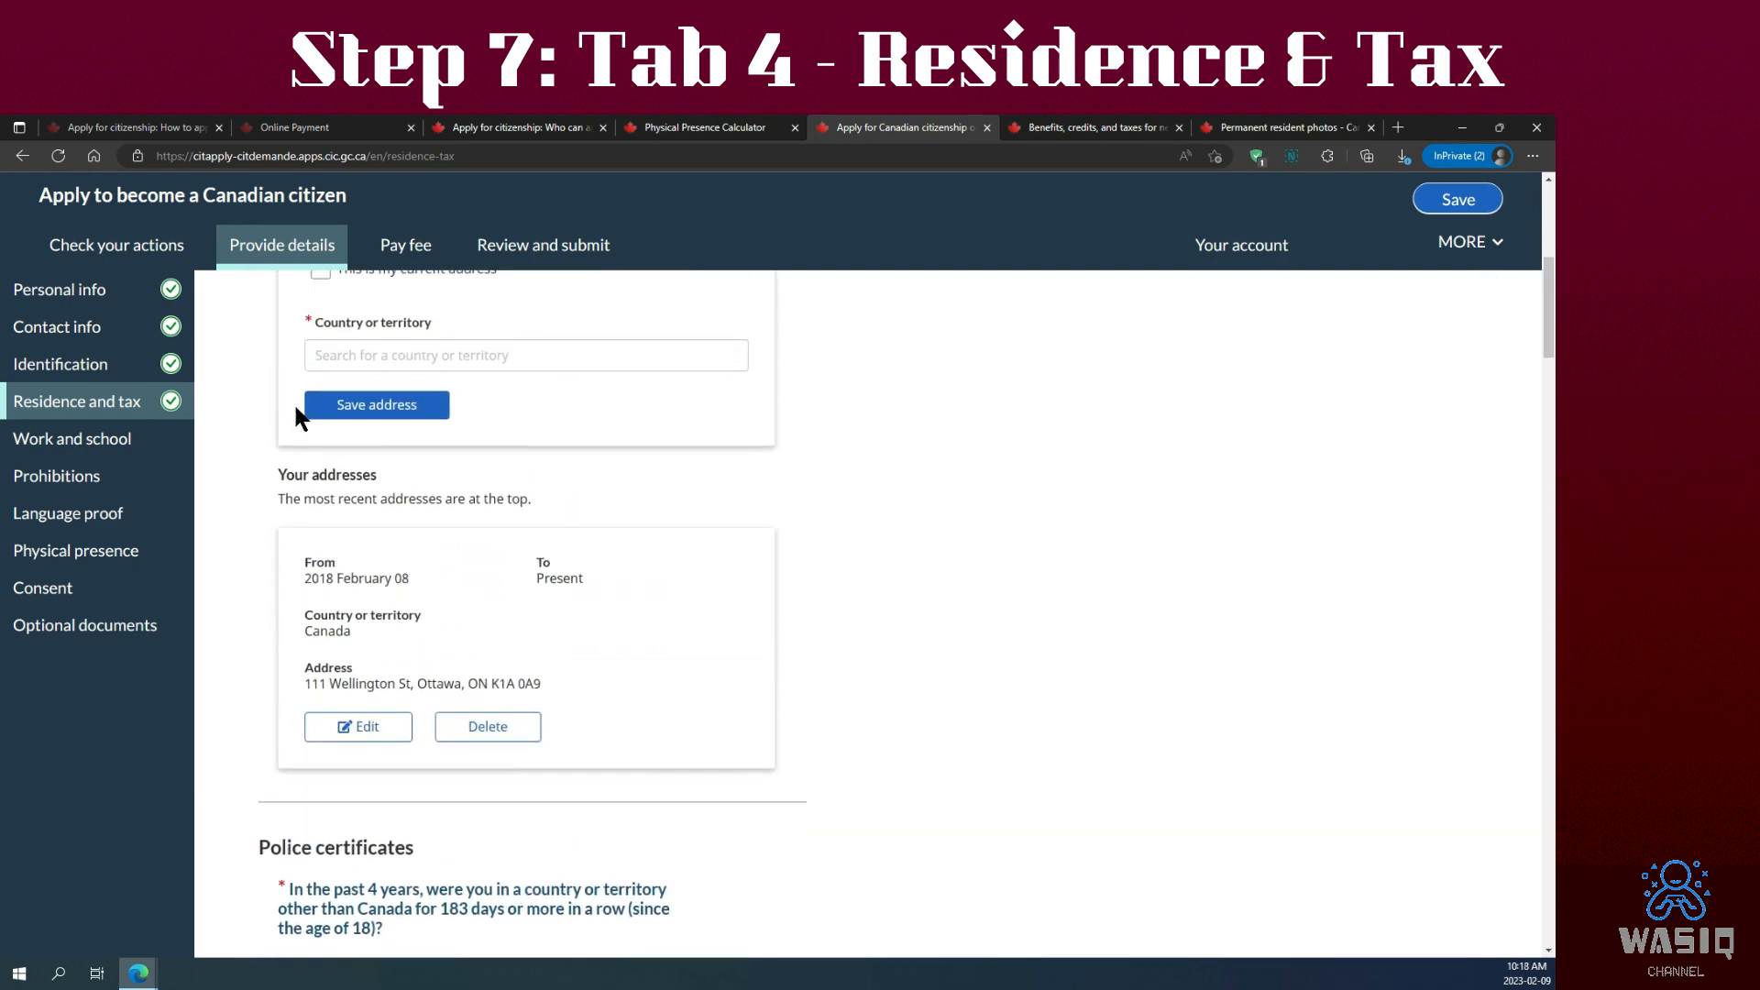
{"action": "left_click_drag", "start_coordinate": [1552, 331], "coordinate": [1553, 916]}
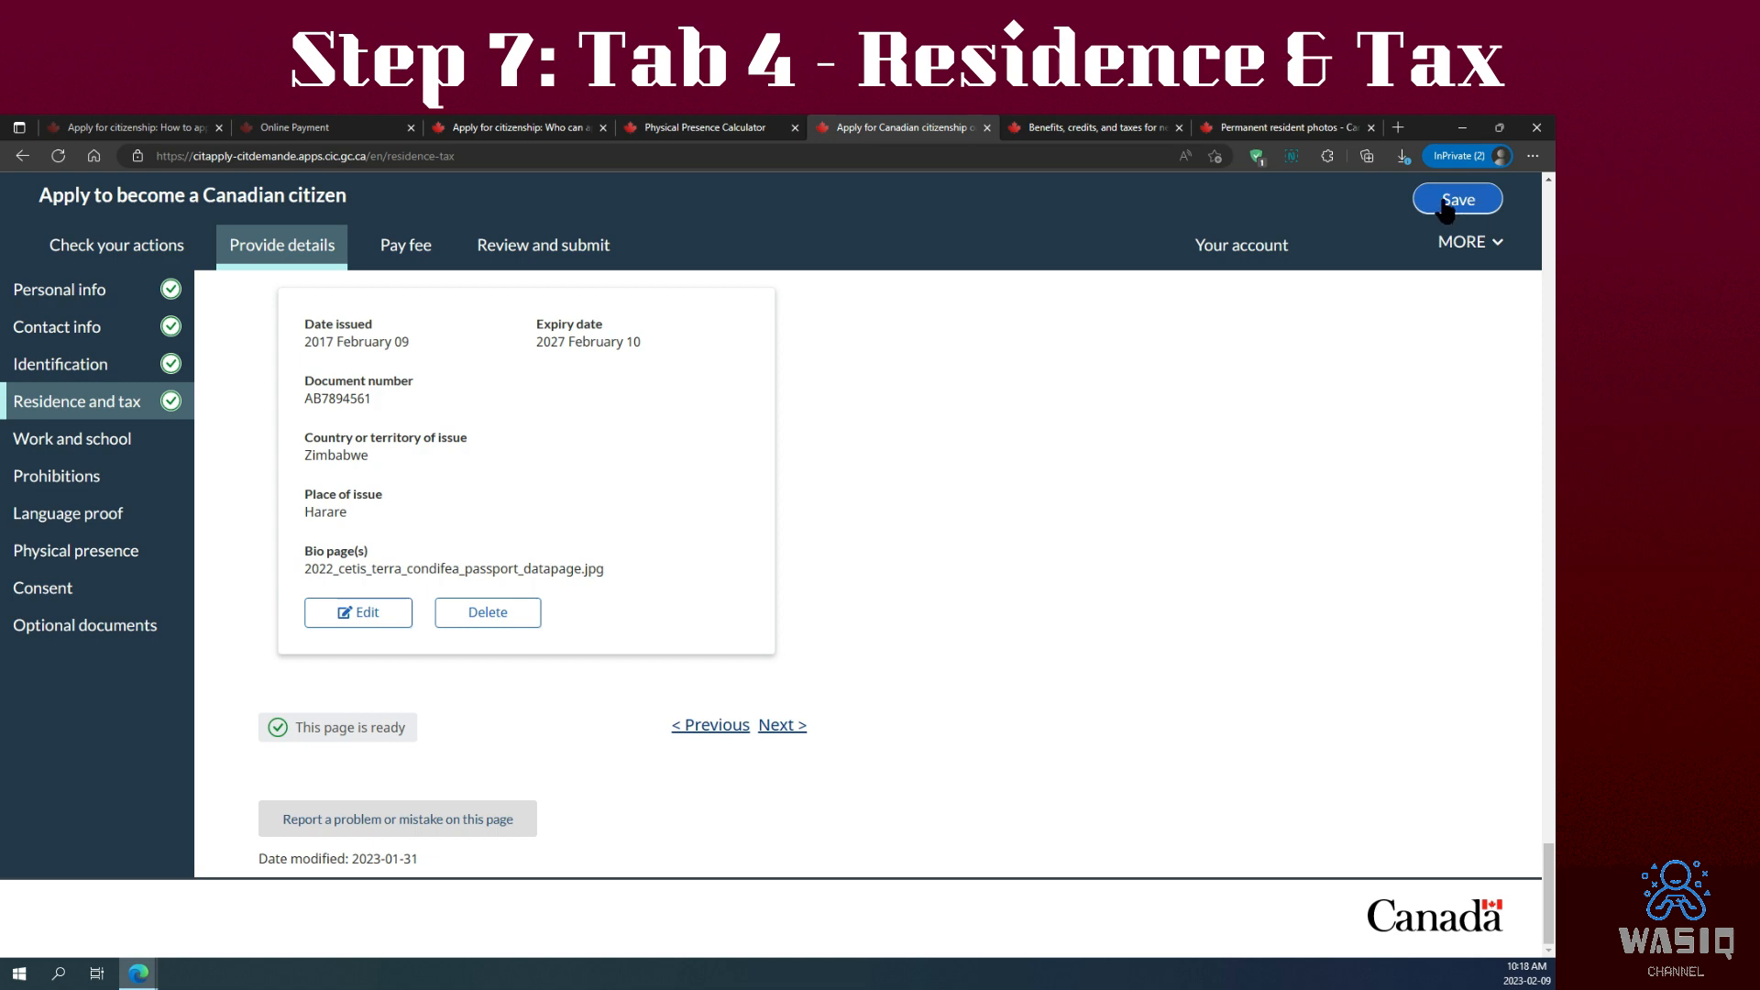
{"action": "left_click_drag", "start_coordinate": [1553, 848], "coordinate": [1548, 241]}
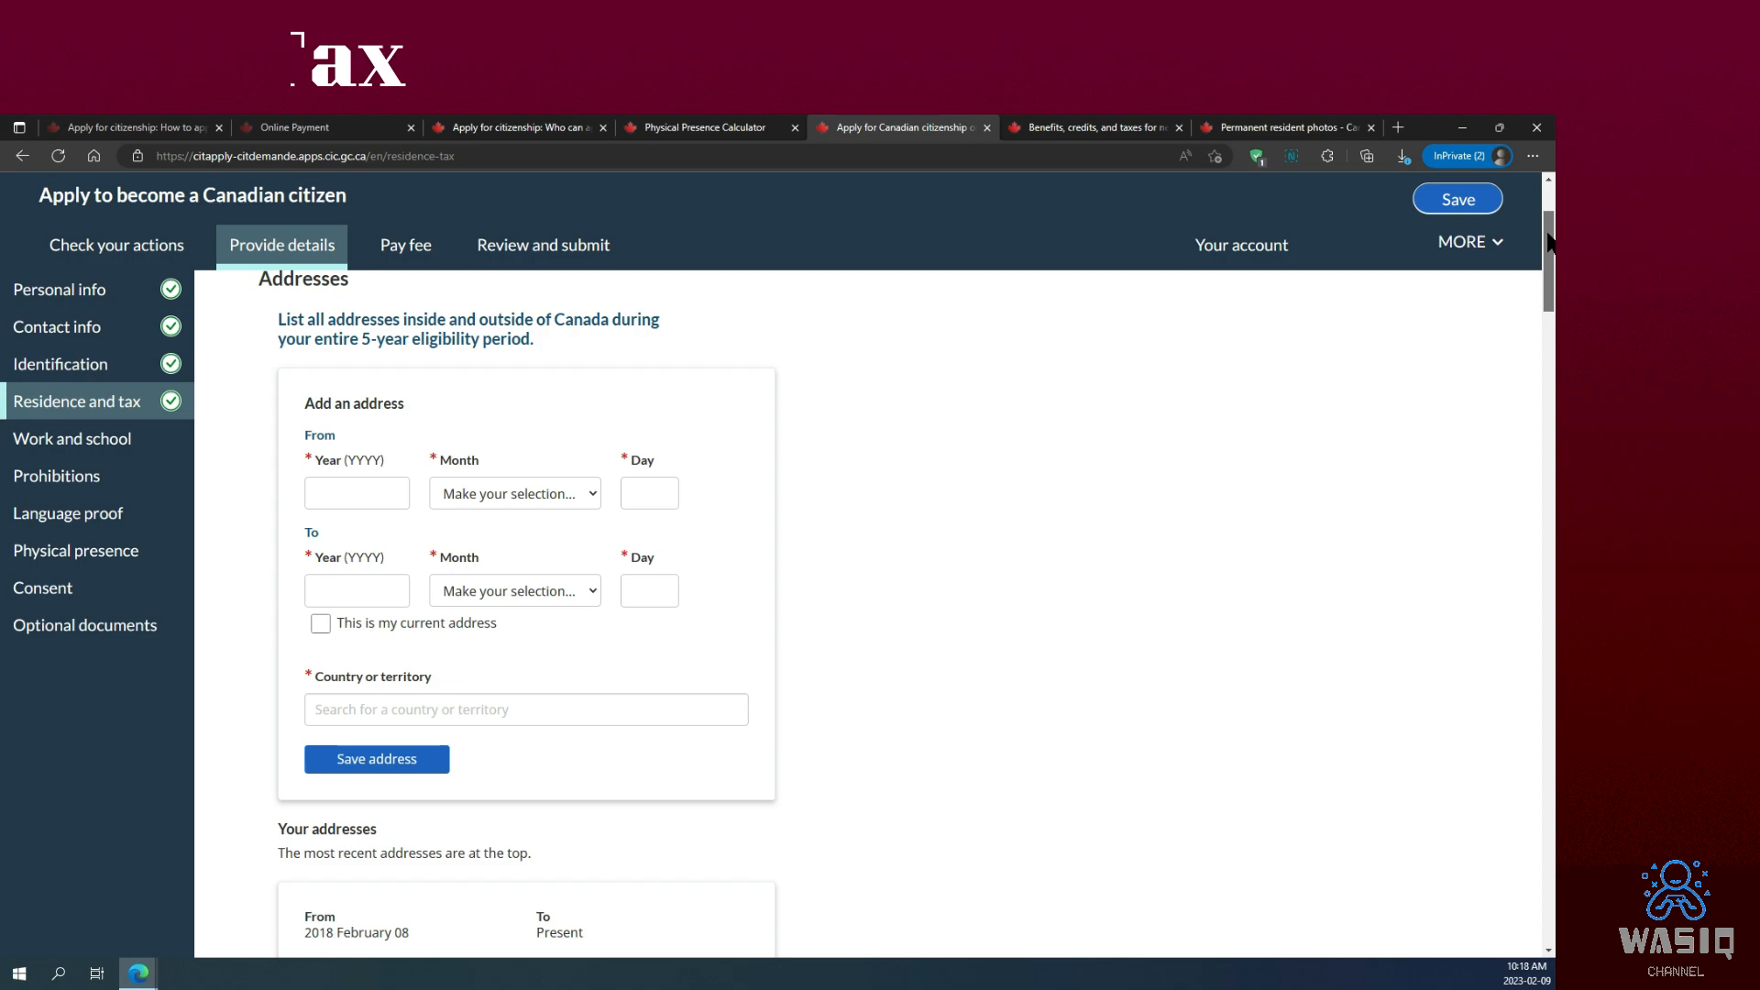
{"action": "left_click_drag", "start_coordinate": [1549, 242], "coordinate": [1545, 907]}
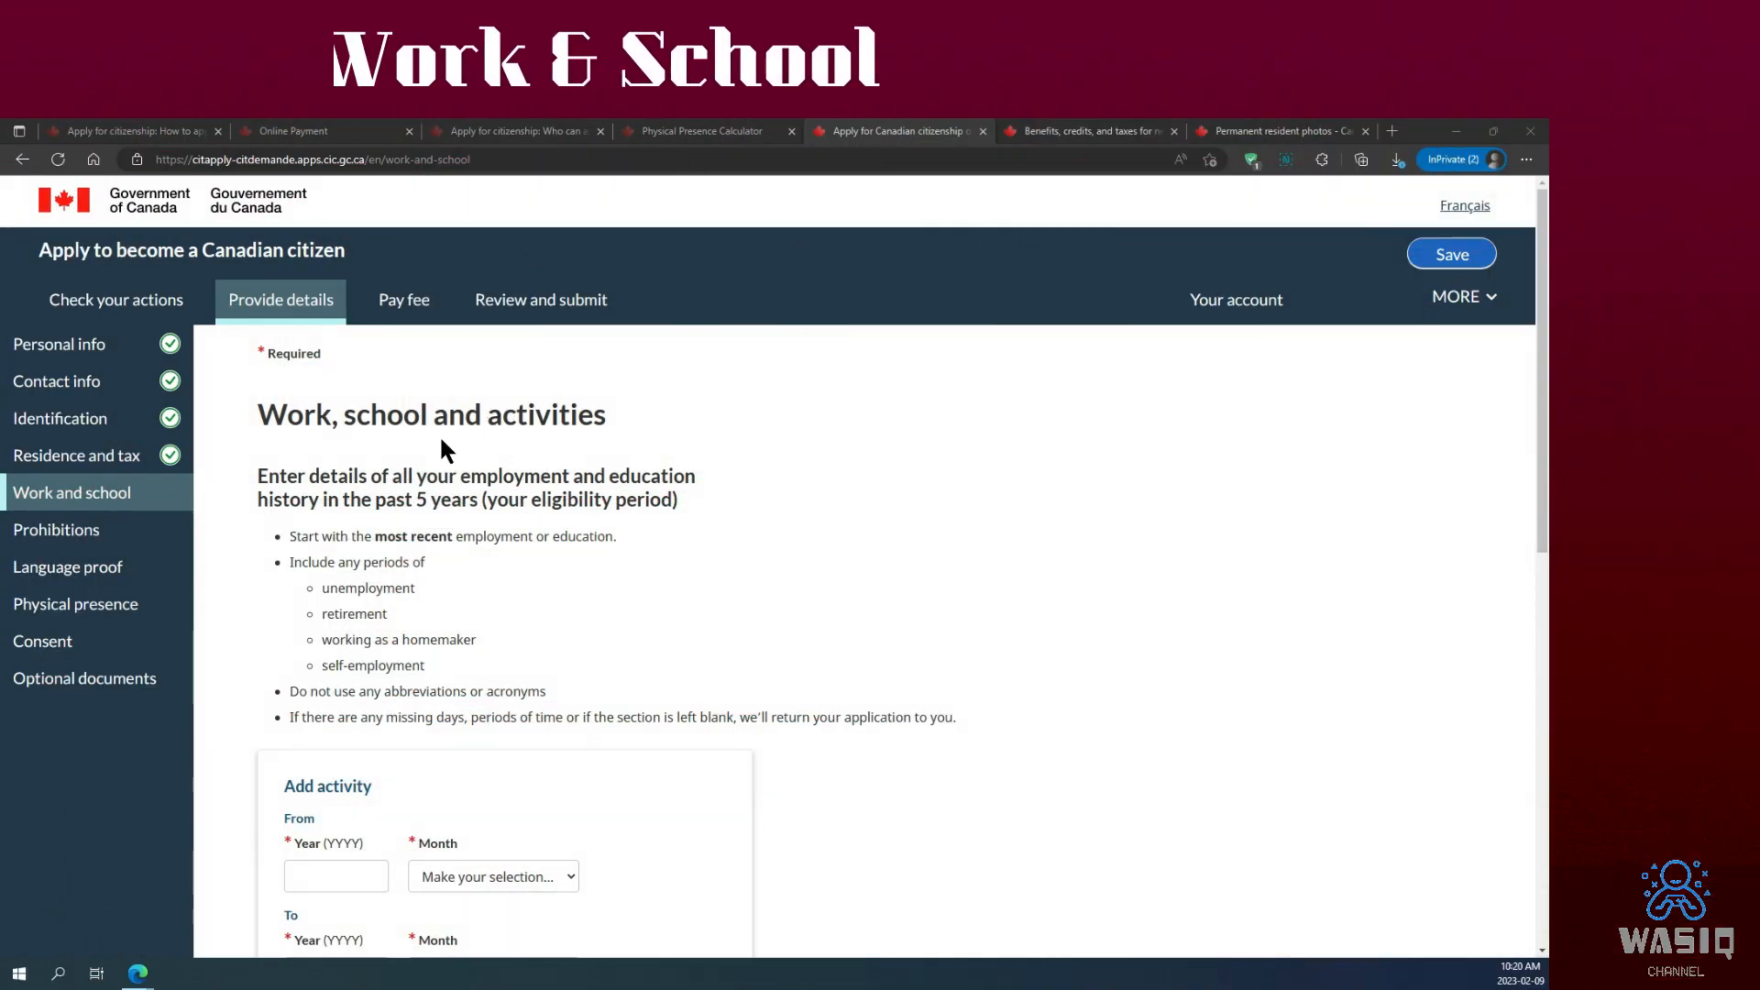
Set the activity start to April 2021 and mark it as the current occupation.
{"action": "left_click_drag", "start_coordinate": [257, 477], "coordinate": [684, 477]}
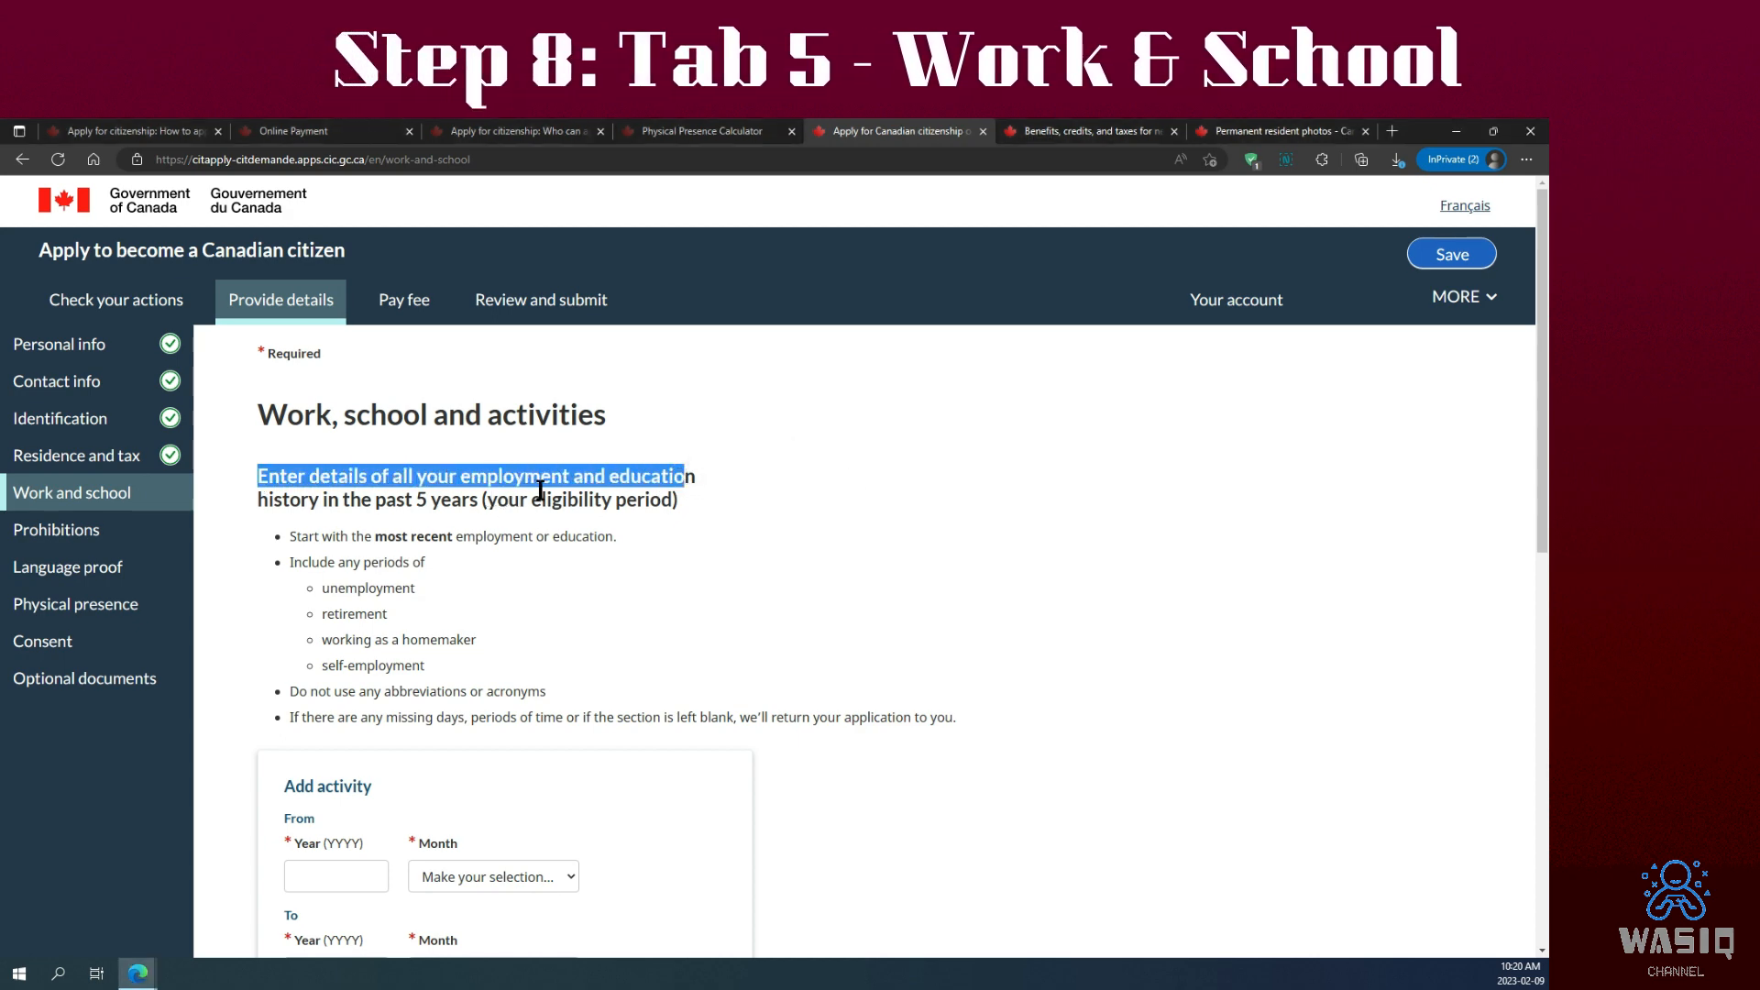
{"action": "mouse_move", "coordinate": [1540, 369]}
{"action": "left_mouse_down"}
{"action": "mouse_move", "coordinate": [1540, 422]}
{"action": "mouse_move", "coordinate": [1532, 400]}
{"action": "left_mouse_up"}
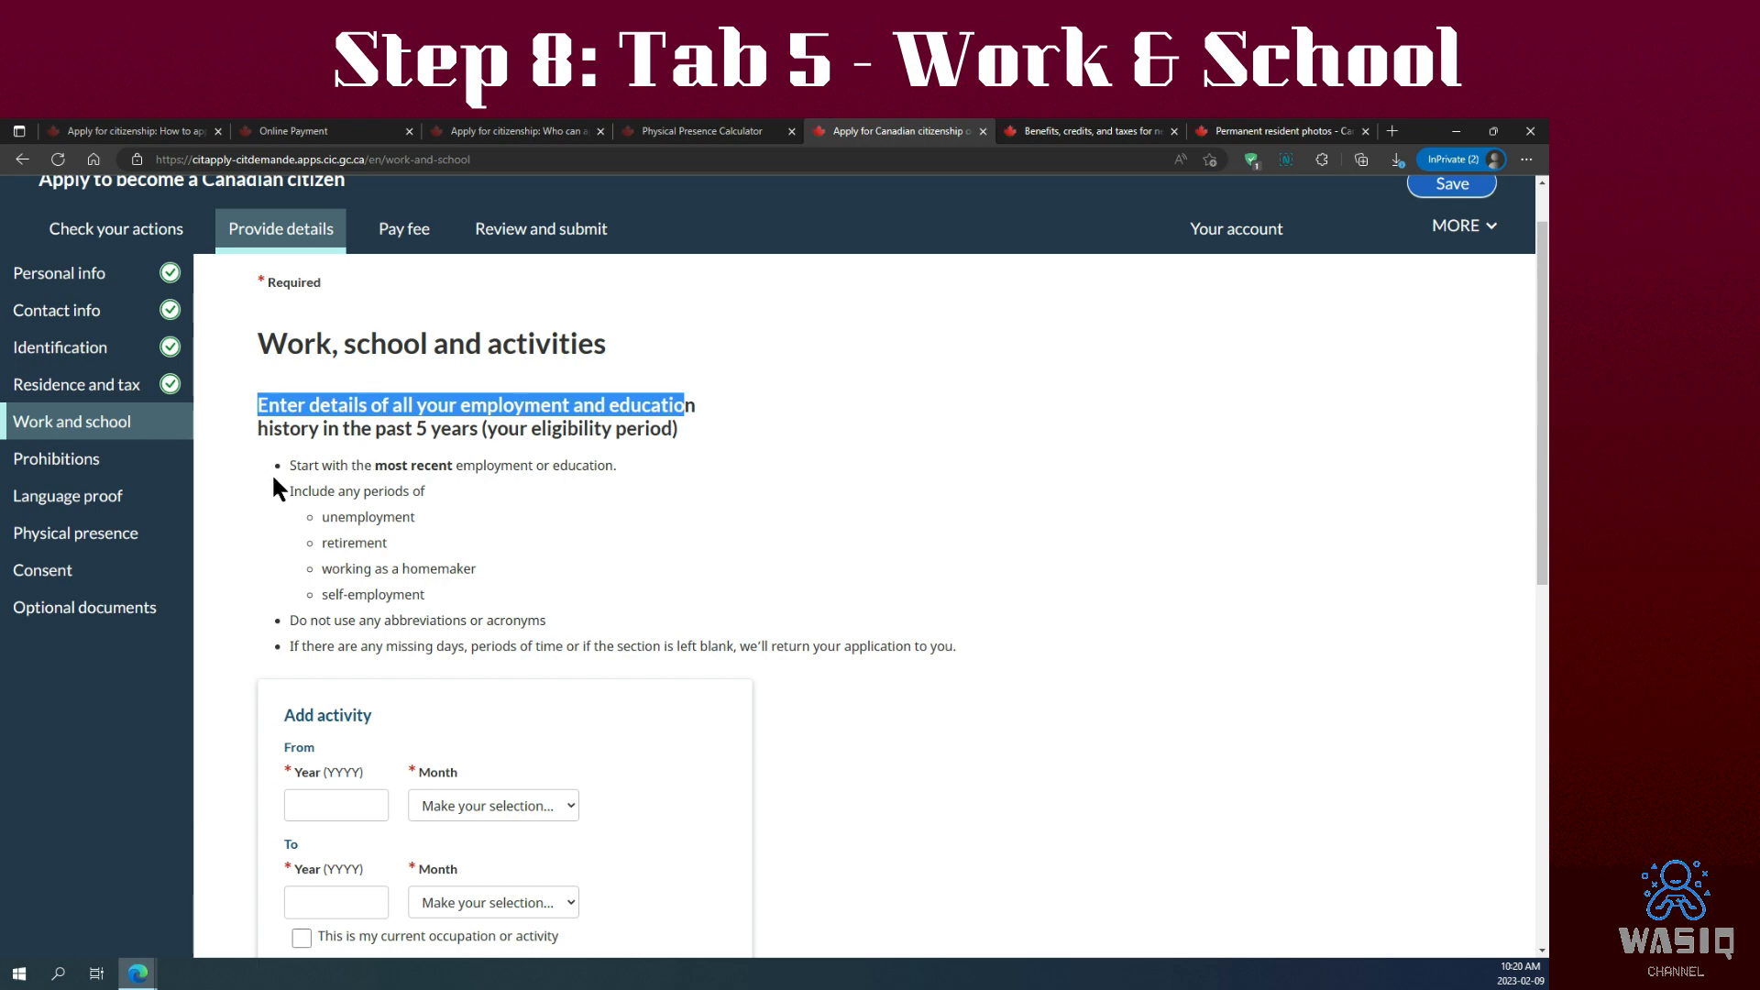
{"action": "left_click_drag", "start_coordinate": [1540, 429], "coordinate": [1541, 453]}
{"action": "left_click", "coordinate": [312, 752]}
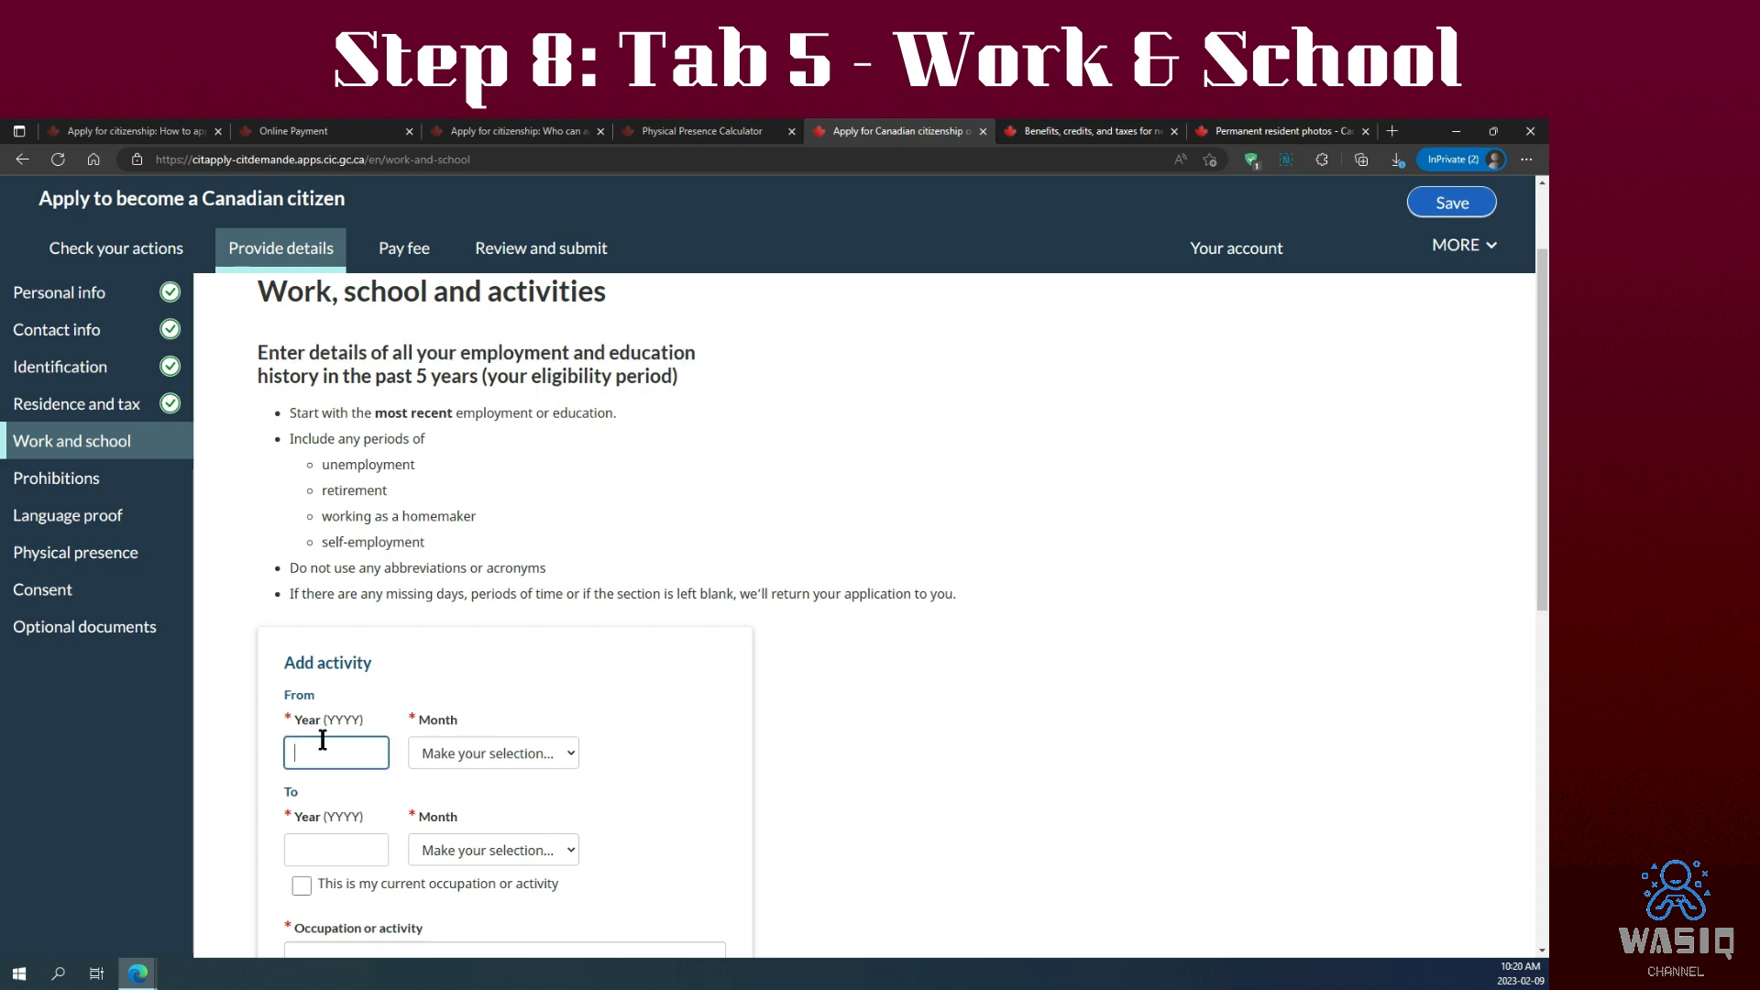
{"action": "type", "text": "2021"}
{"action": "left_click", "coordinate": [450, 747]}
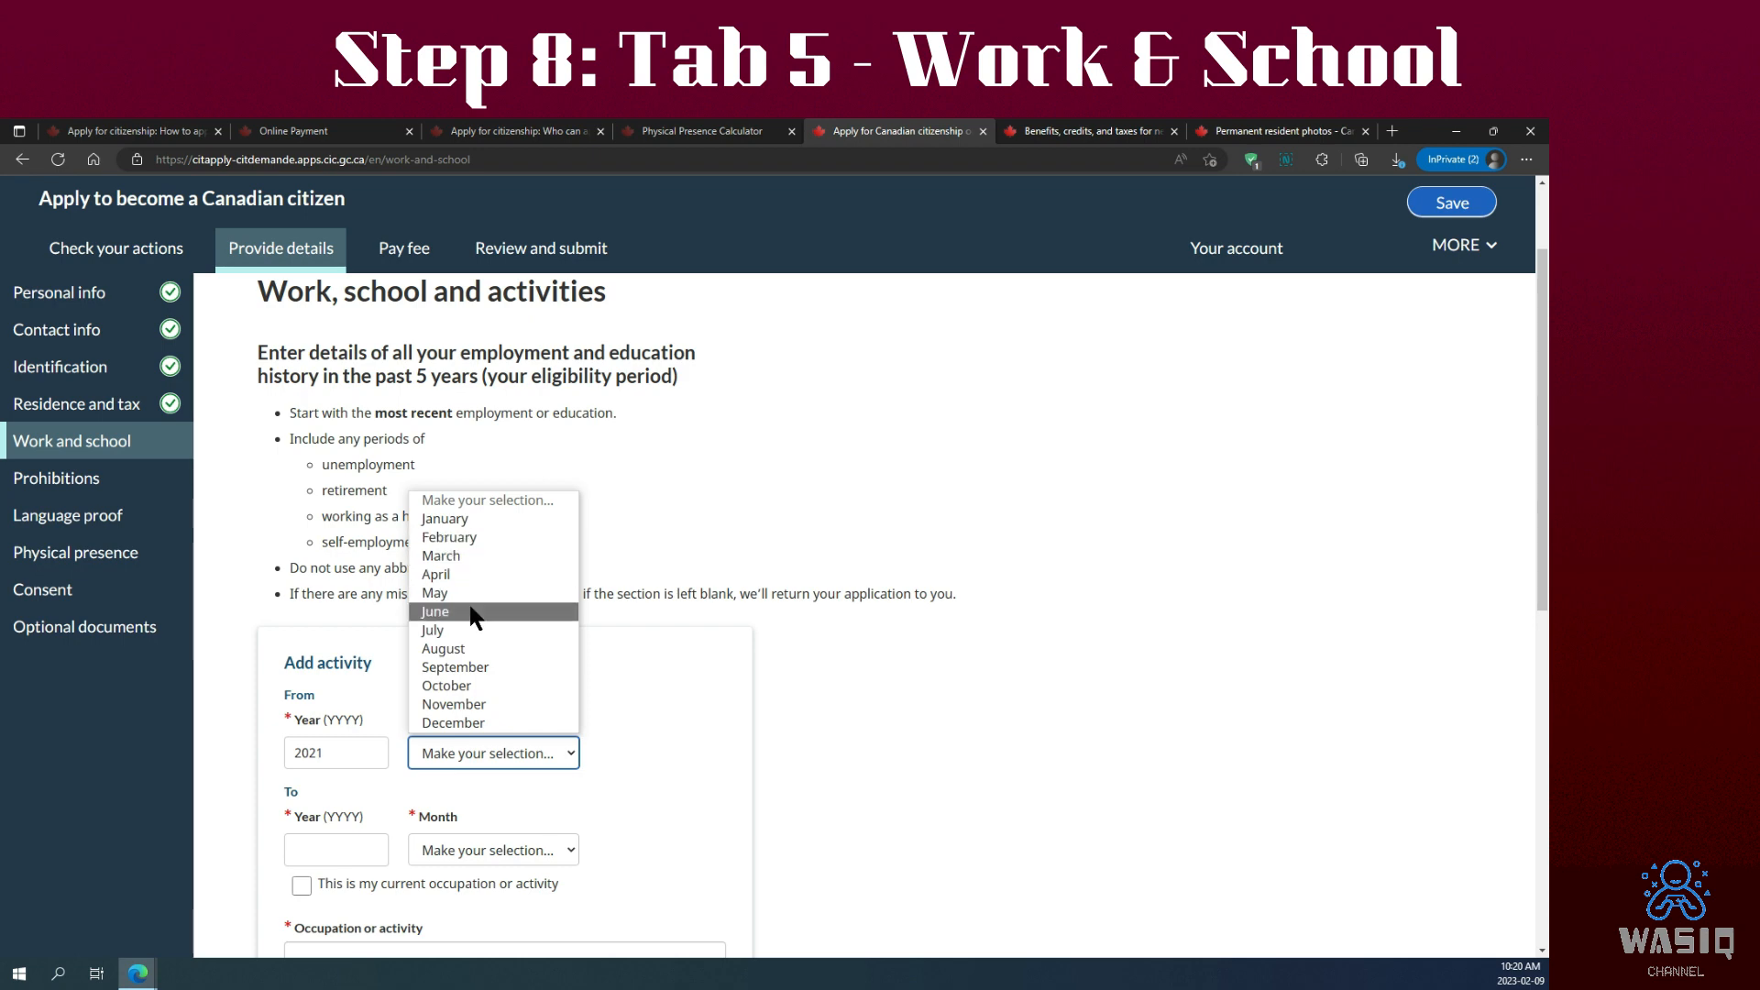
{"action": "left_click", "coordinate": [465, 575]}
{"action": "scroll", "coordinate": [916, 705], "scroll_direction": "down", "scroll_amount": 1}
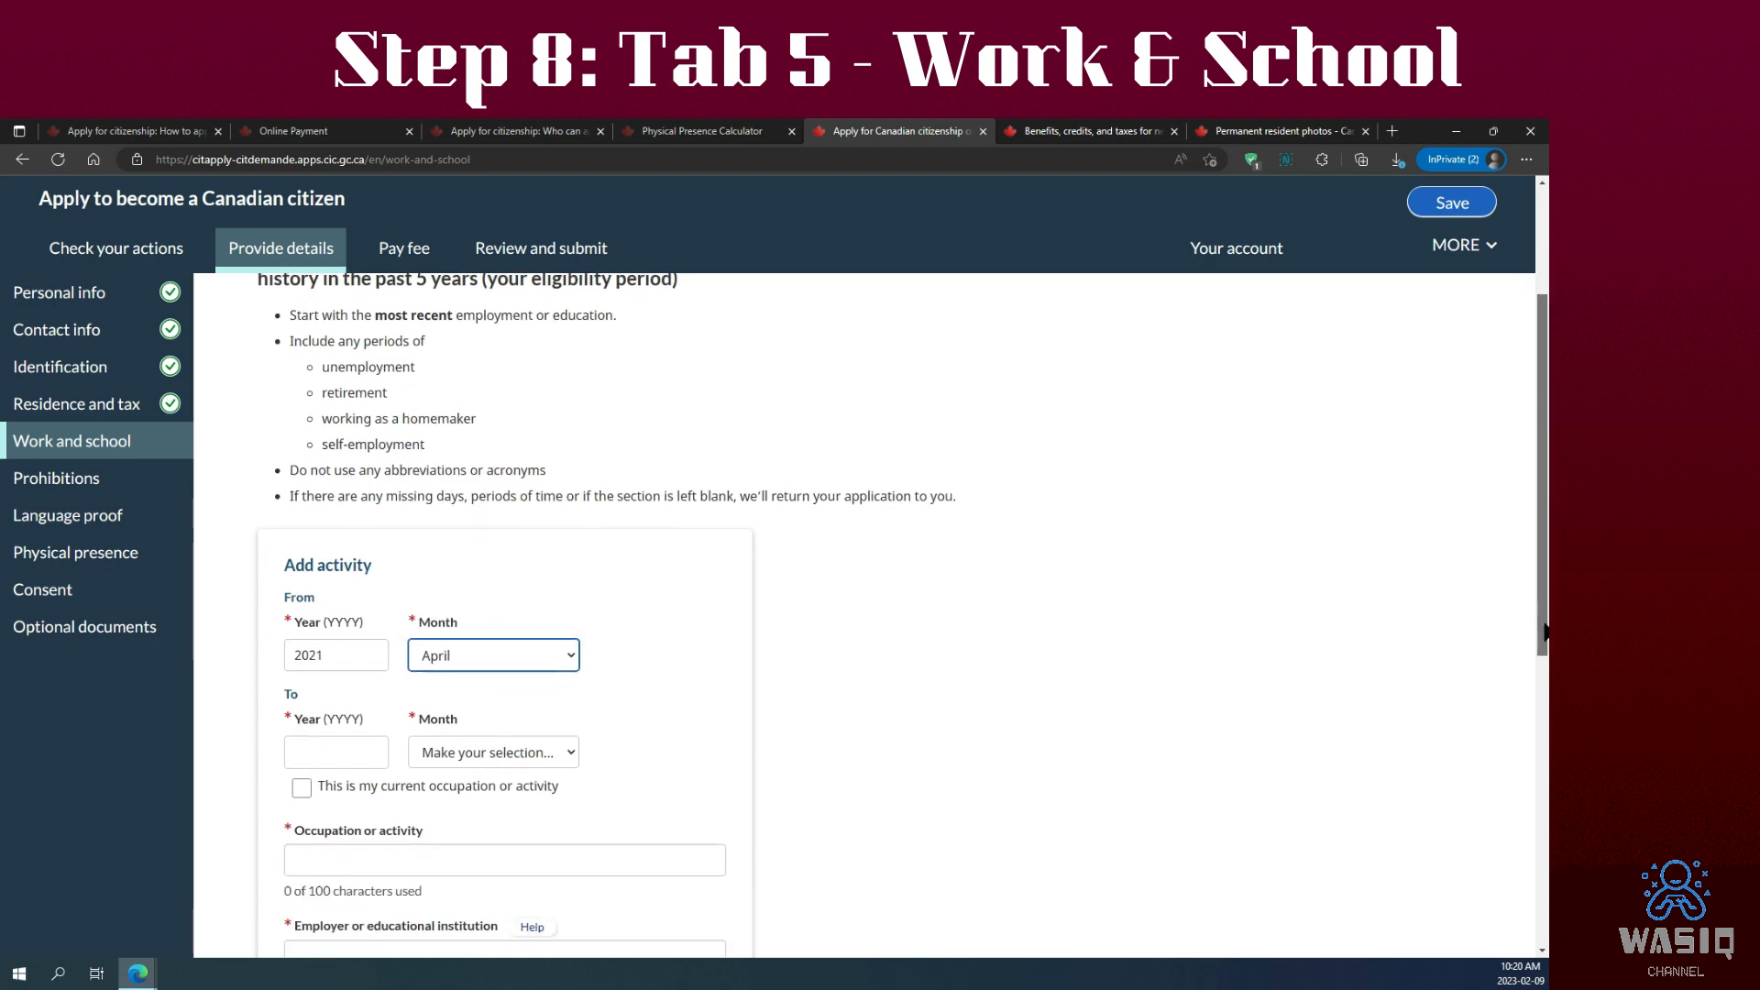
{"action": "left_click", "coordinate": [299, 784]}
Enter Student as the occupation and McGill as the institution.
{"action": "left_click", "coordinate": [337, 850]}
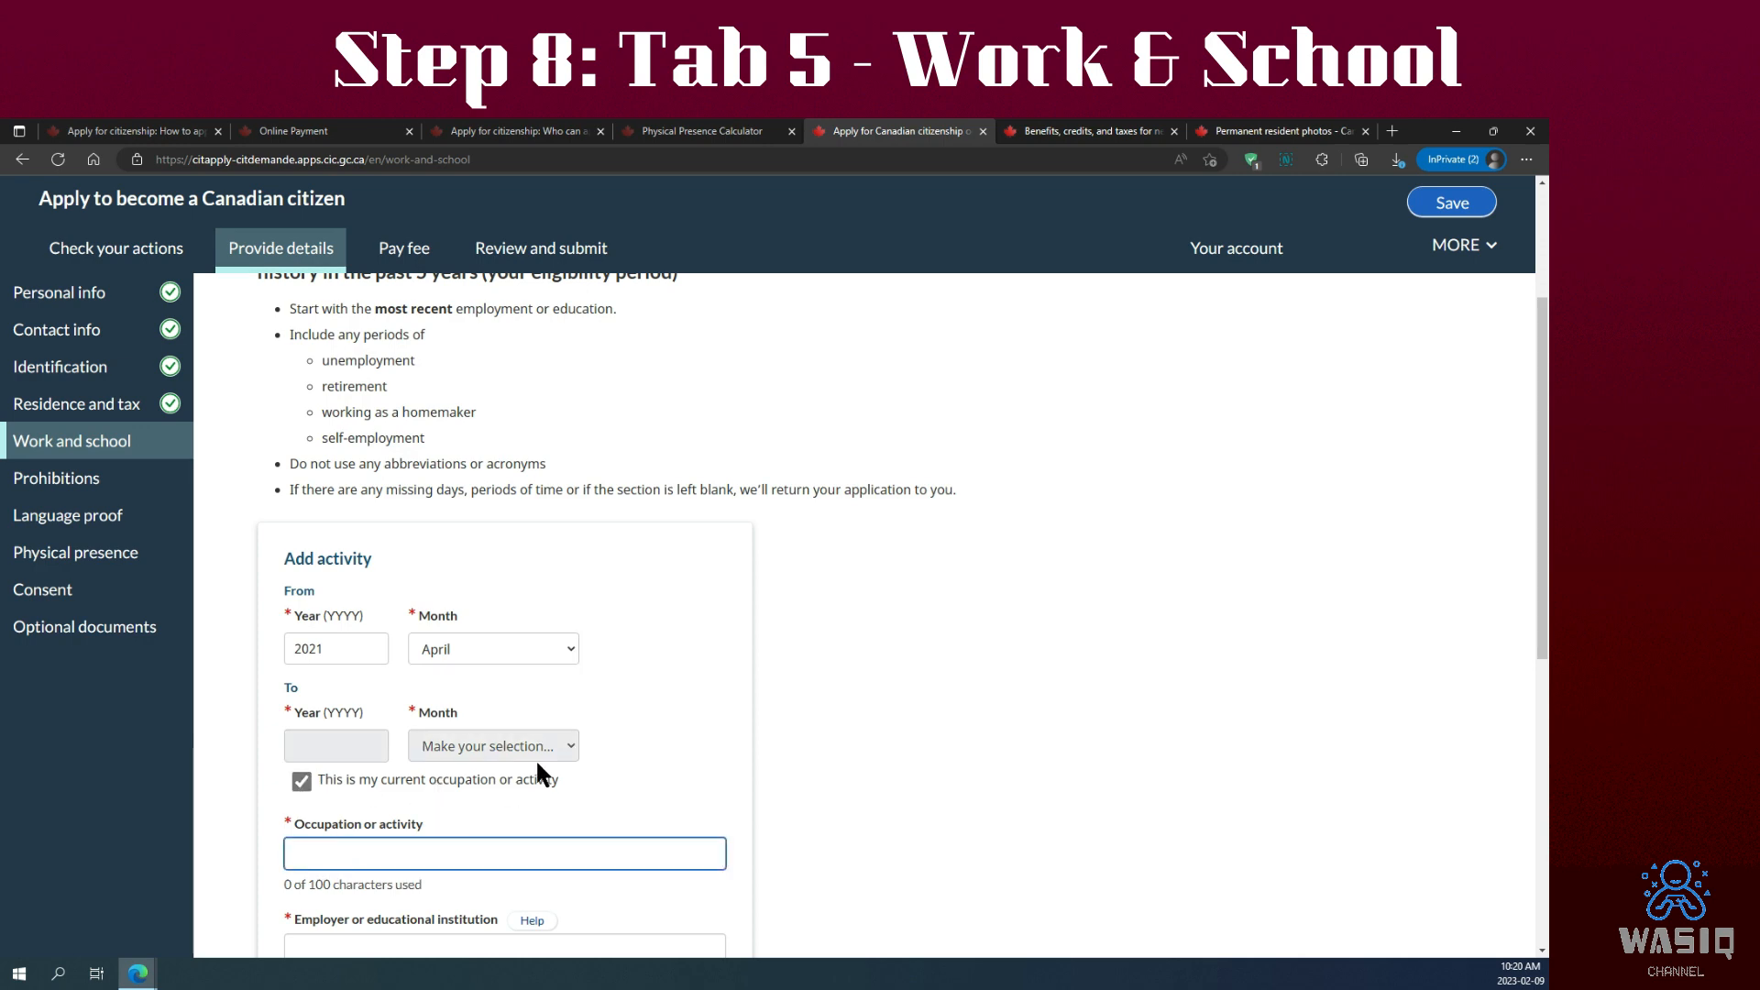
{"action": "type", "text": "Studeny"}
{"action": "key", "text": "BackSpace"}
{"action": "type", "text": "t"}
{"action": "scroll", "coordinate": [421, 916], "scroll_direction": "down", "scroll_amount": 1}
{"action": "left_click", "coordinate": [338, 895]}
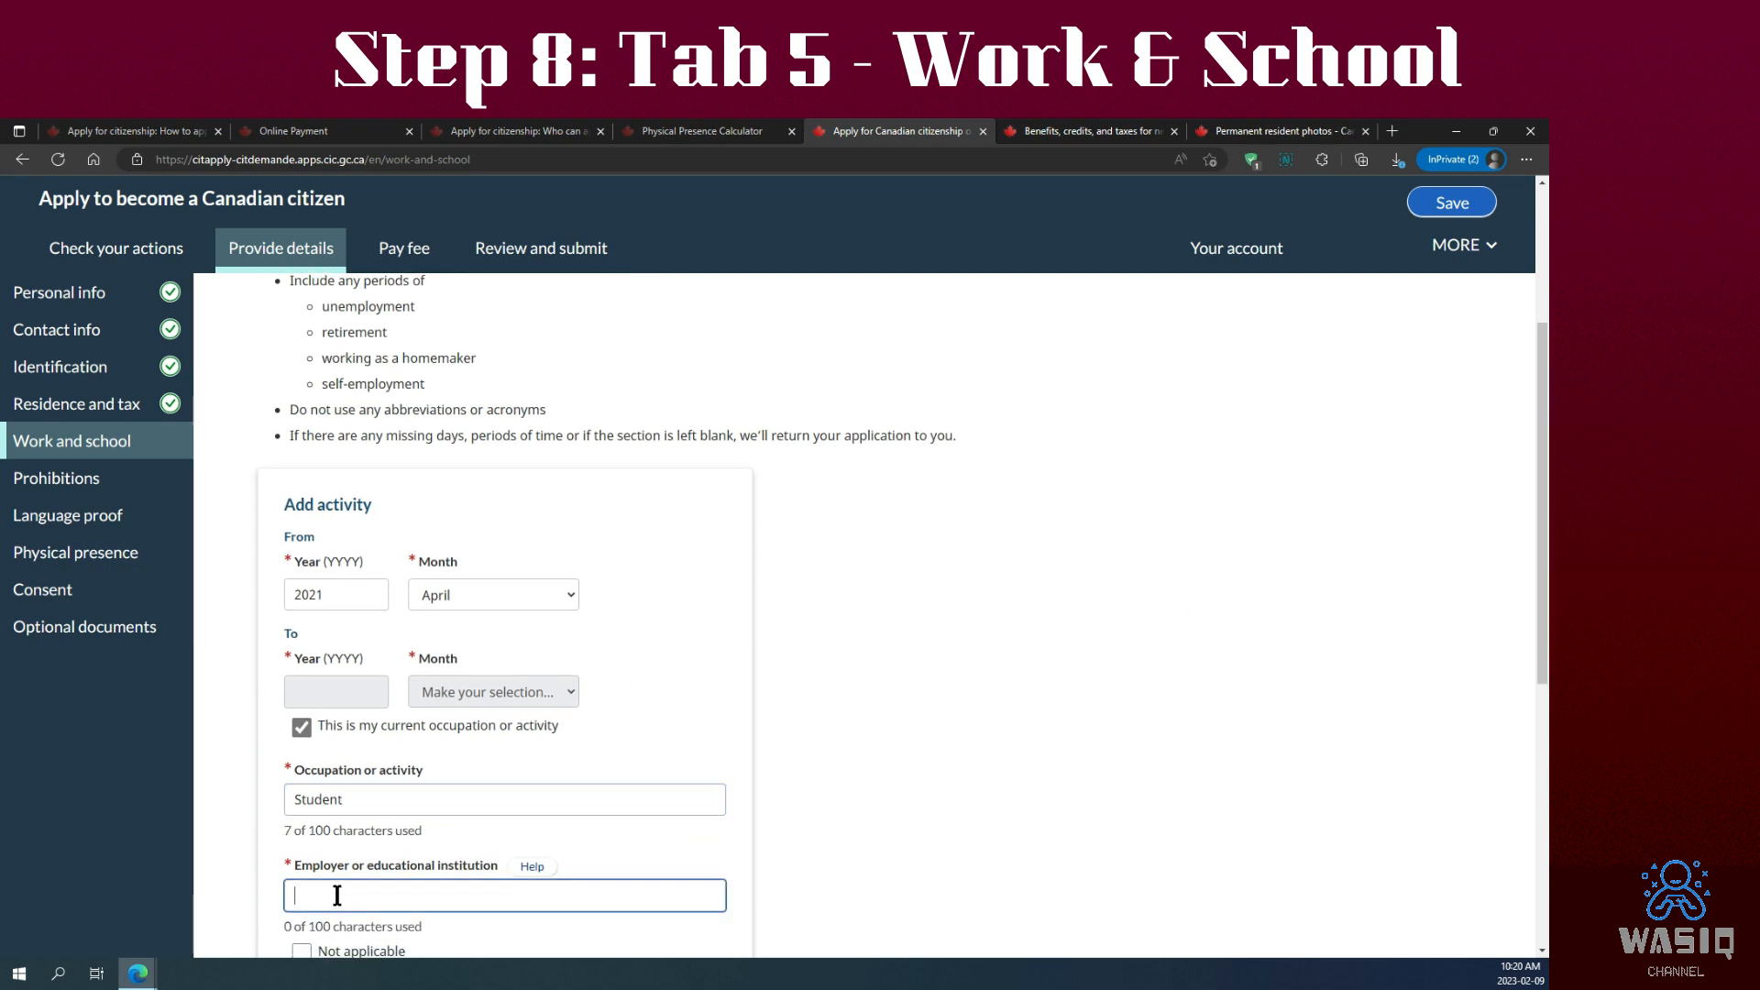
{"action": "type", "text": "McGill"}
{"action": "left_click", "coordinate": [423, 860]}
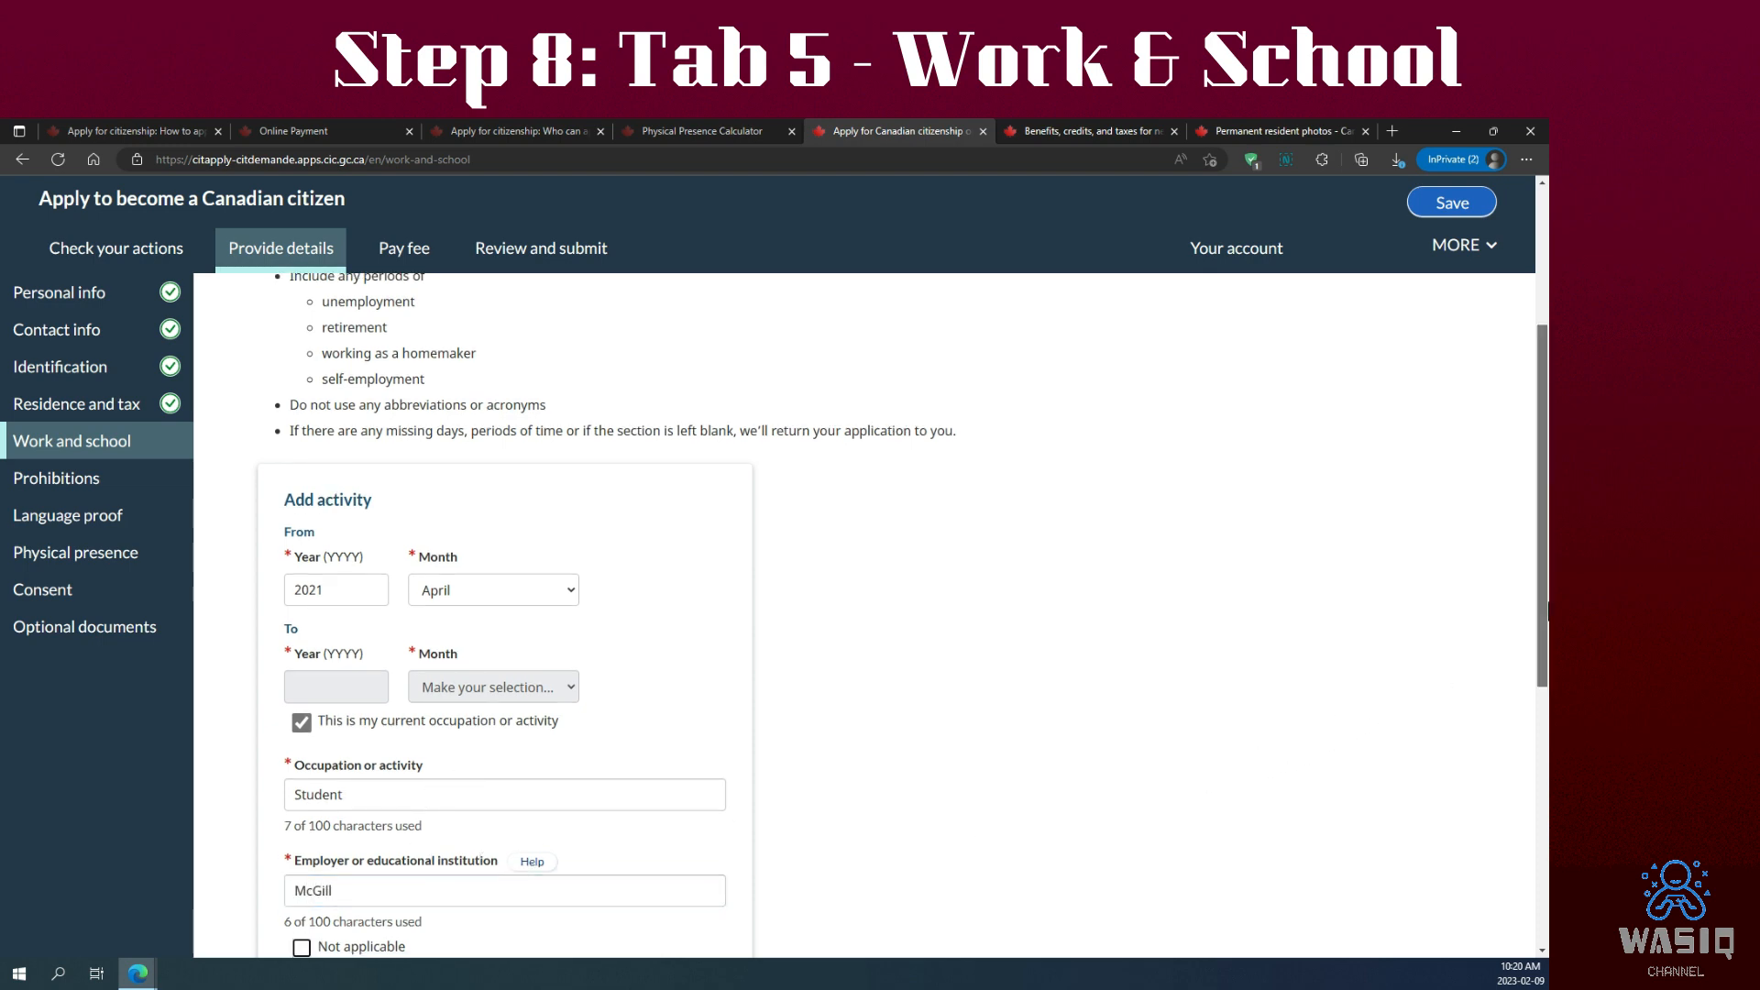
Set the country to Canada, fill the Montréal address from the suggestion, and save the activity.
{"action": "left_click_drag", "start_coordinate": [1543, 606], "coordinate": [1543, 705]}
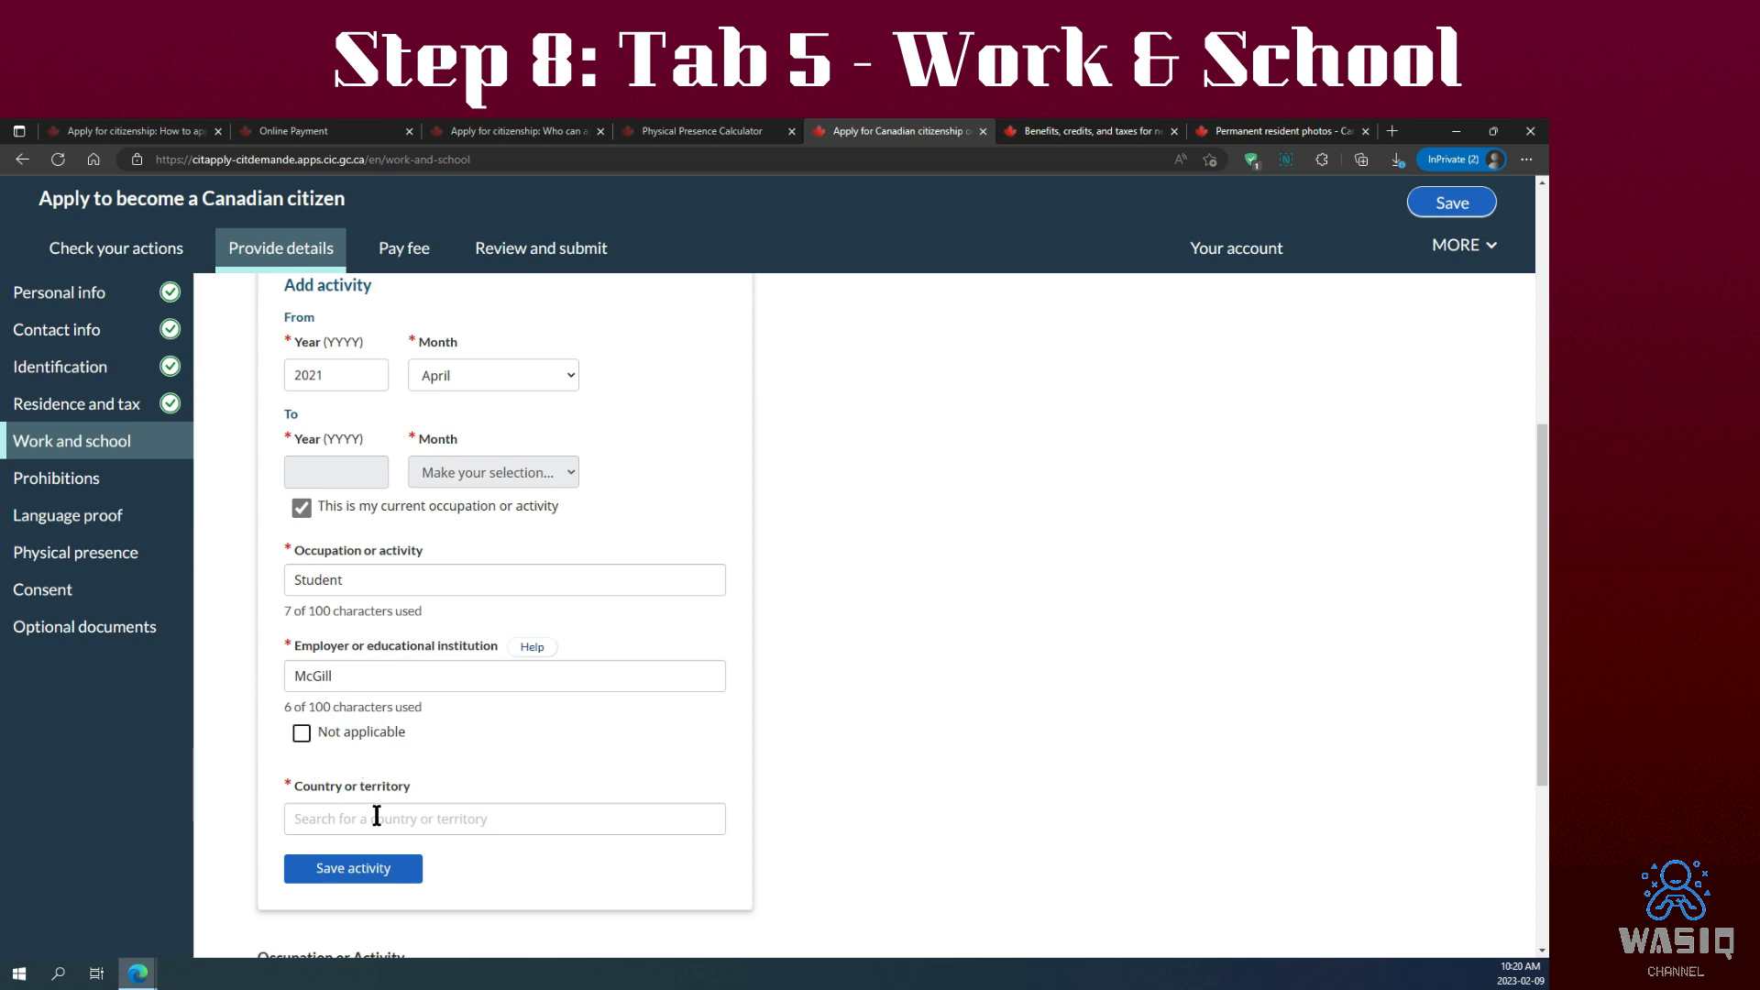
{"action": "left_click", "coordinate": [433, 818]}
{"action": "type", "text": "Cana"}
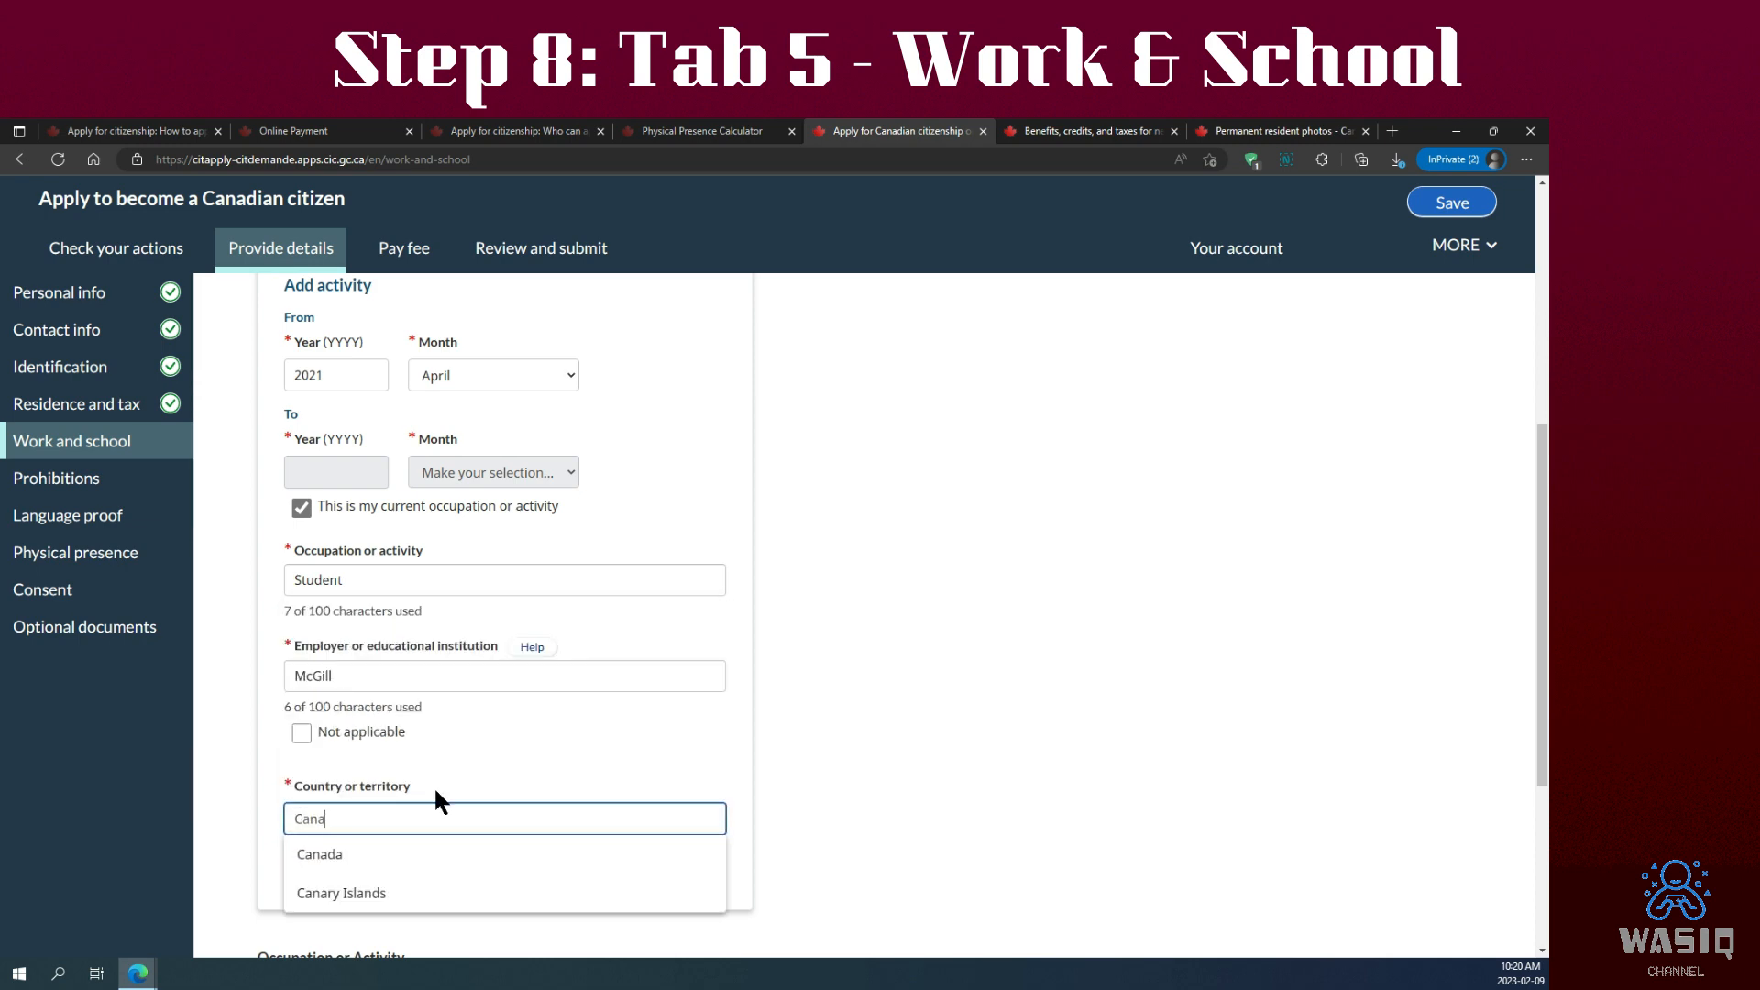
{"action": "left_click", "coordinate": [330, 850]}
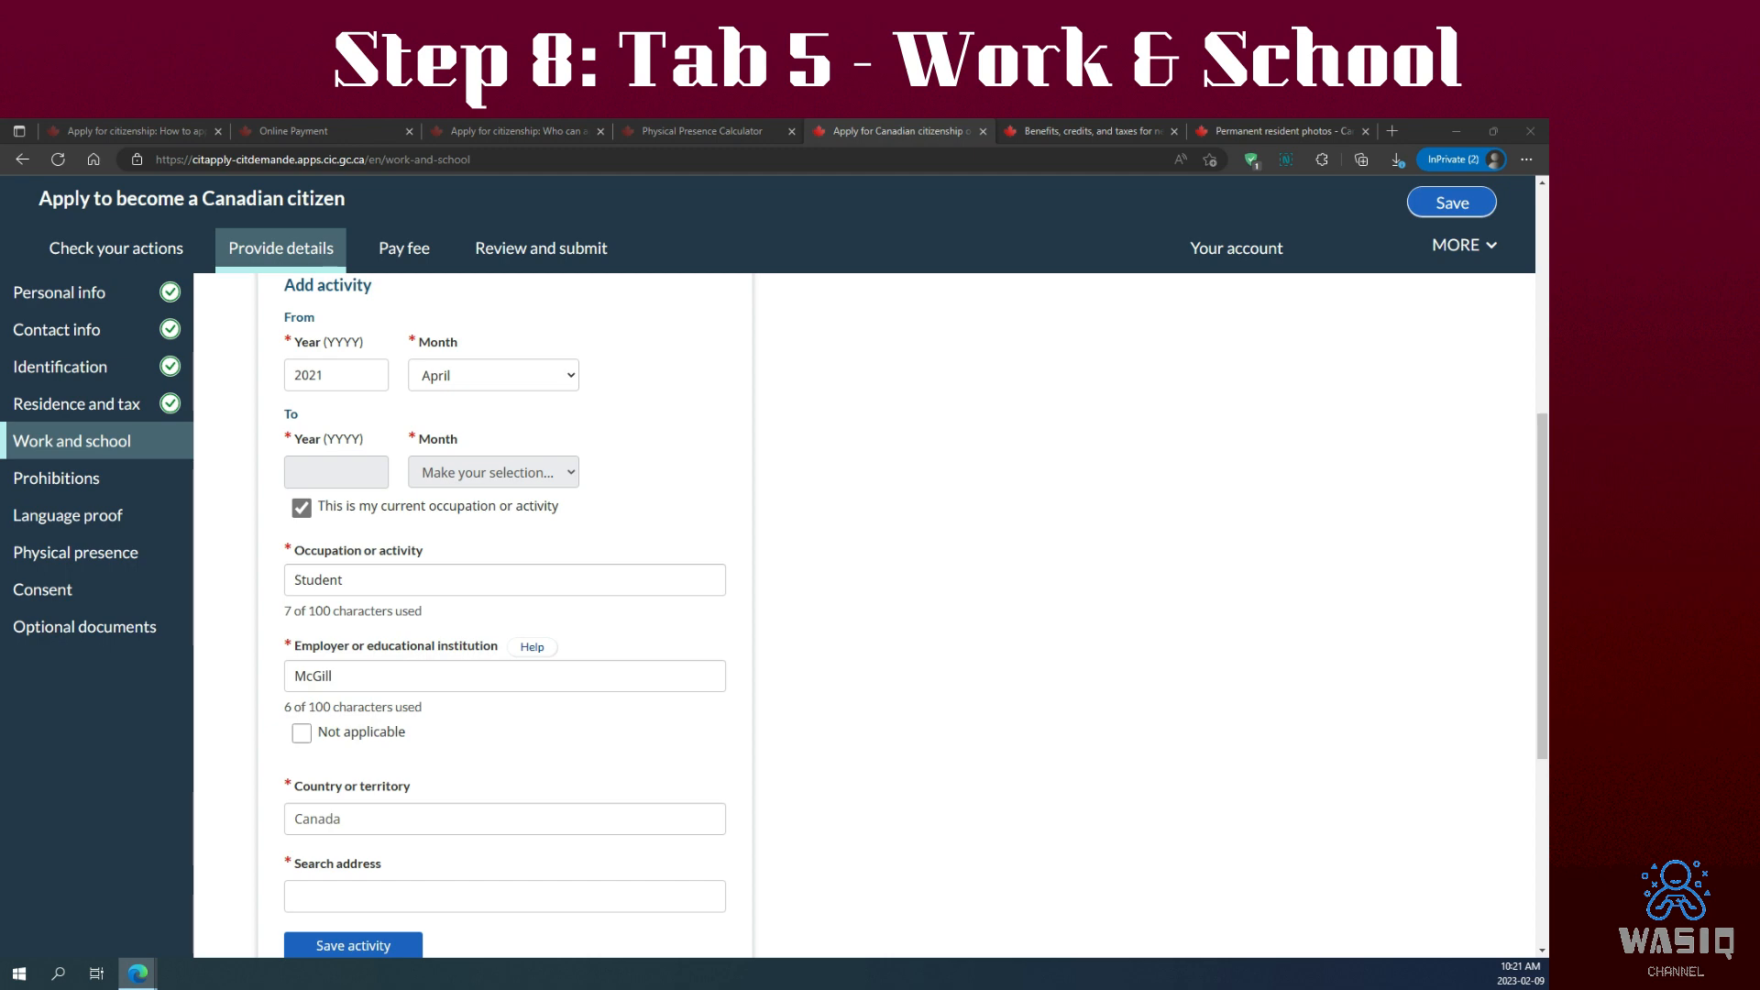
{"action": "left_click", "coordinate": [336, 884]}
{"action": "type", "text": "845 Rue Sherbrooke O, Montréal, QC H3A 0G4"}
{"action": "scroll", "coordinate": [1233, 743], "scroll_direction": "down", "scroll_amount": 2}
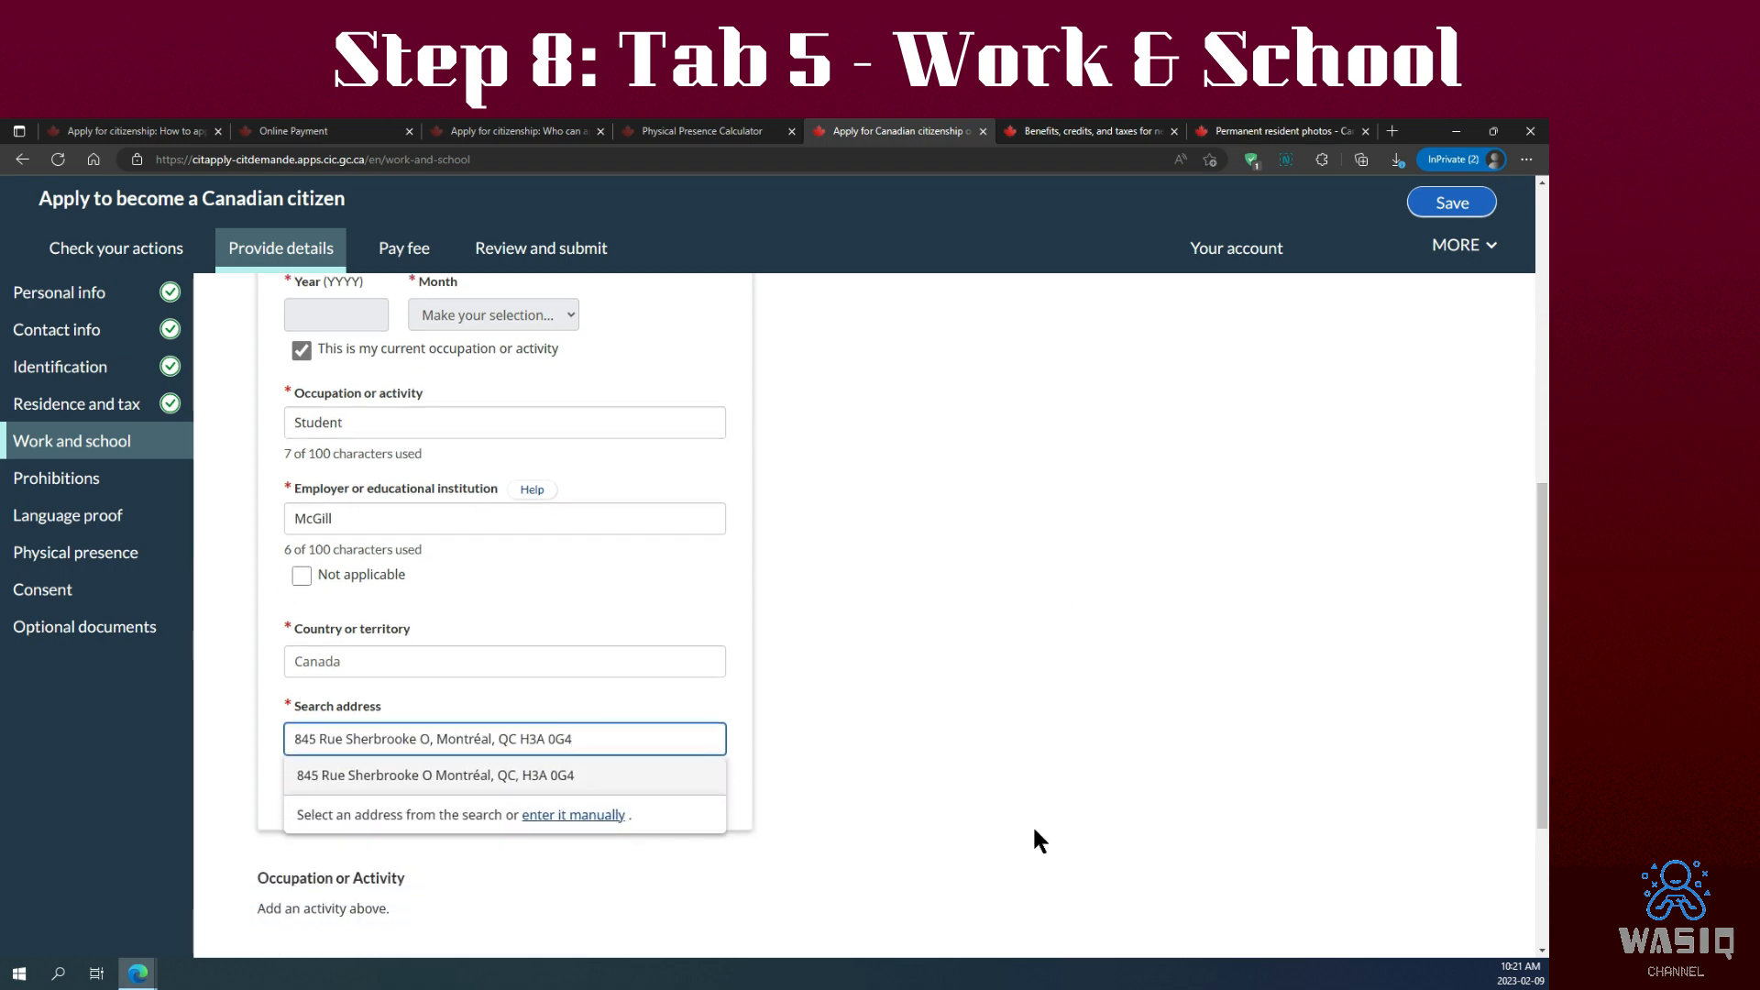
{"action": "left_click", "coordinate": [411, 779]}
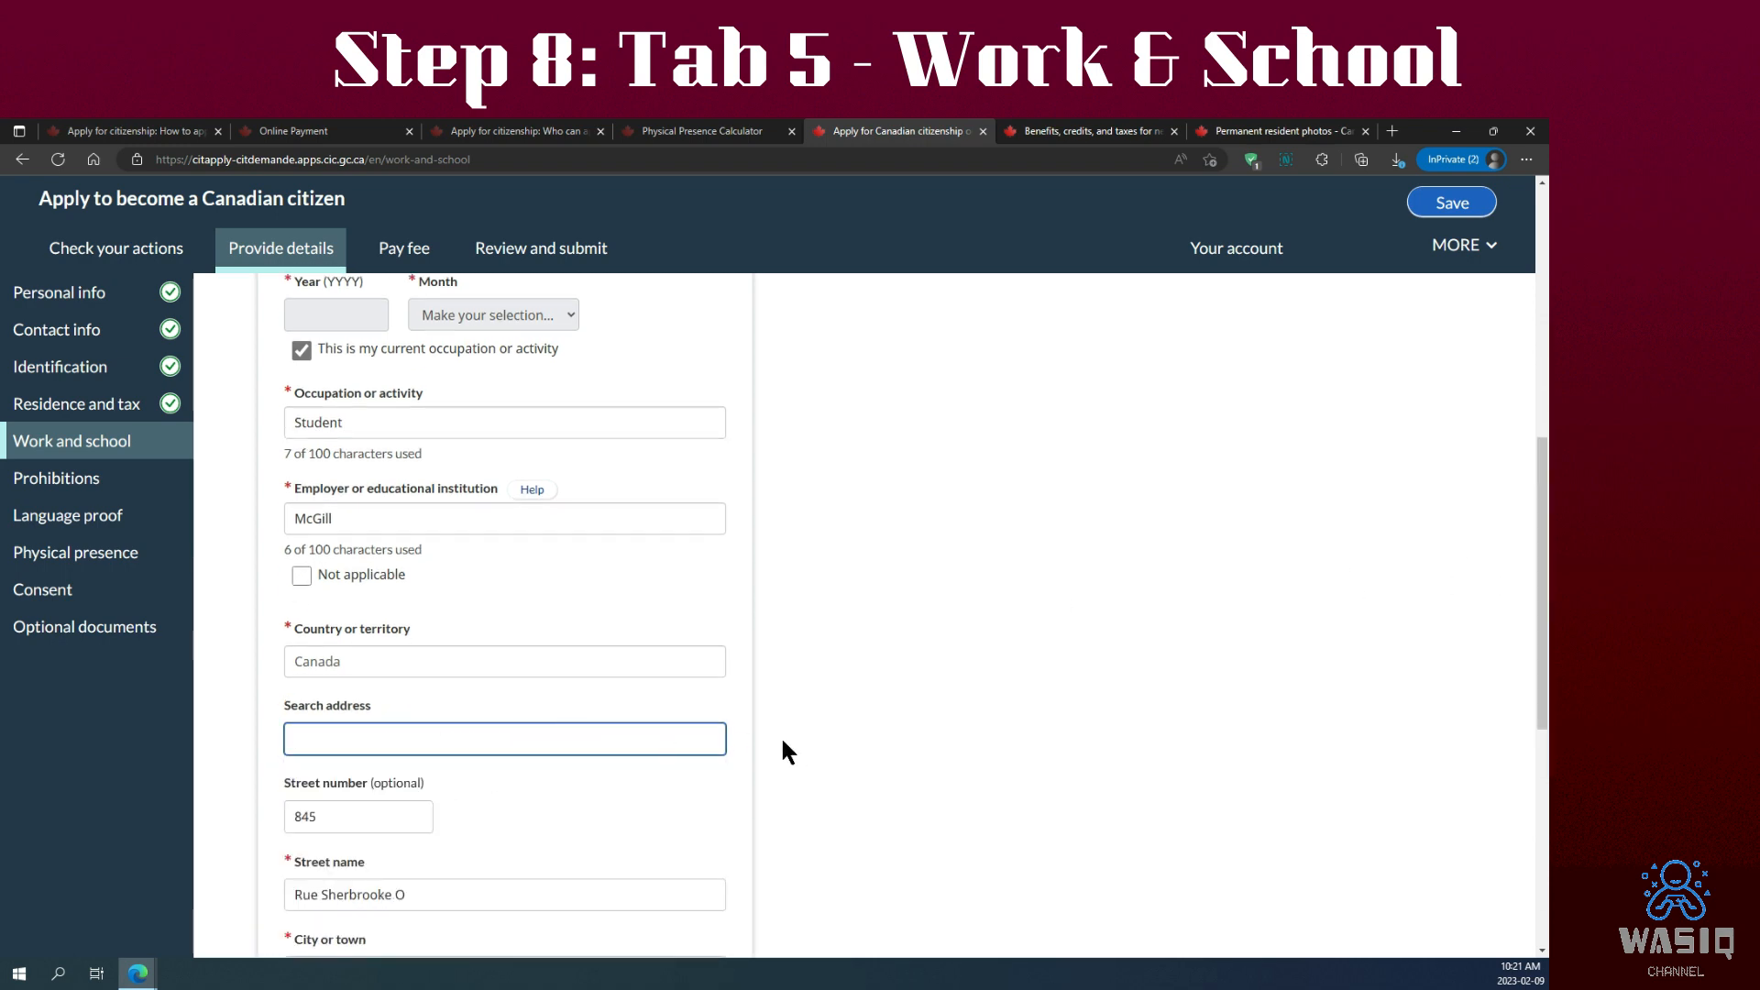
{"action": "scroll", "coordinate": [782, 746], "scroll_direction": "down", "scroll_amount": 2}
{"action": "scroll", "coordinate": [467, 715], "scroll_direction": "down", "scroll_amount": 2}
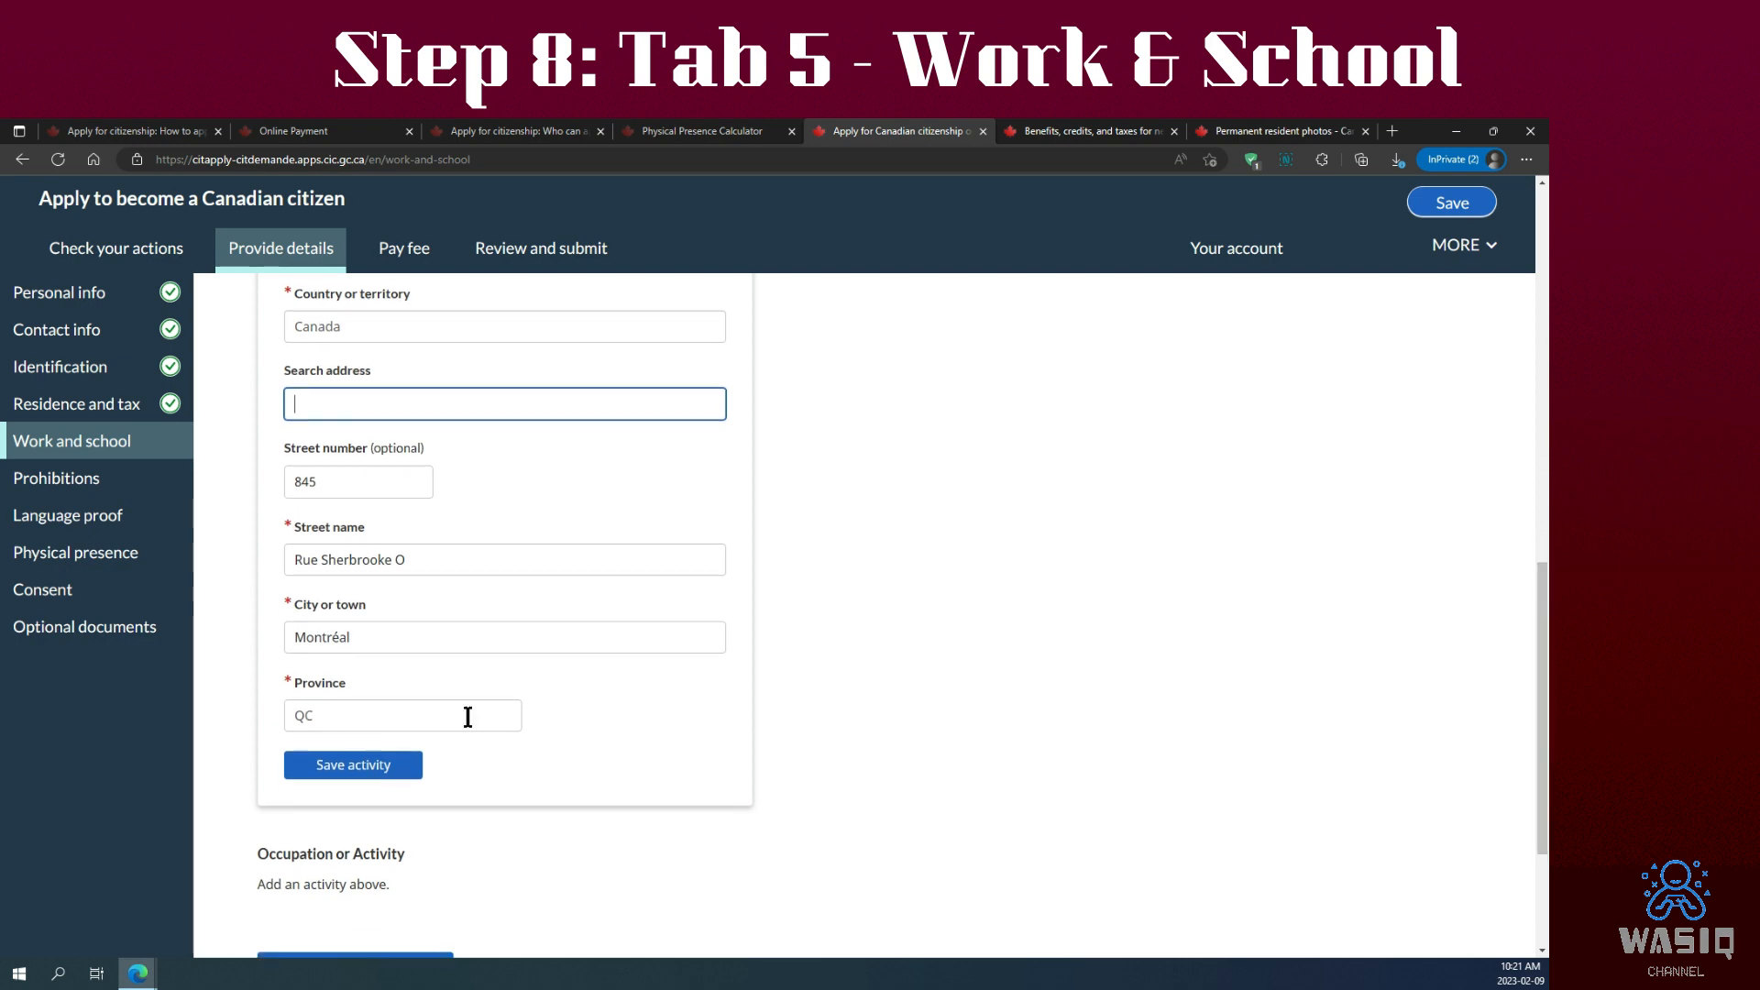
{"action": "left_click", "coordinate": [381, 763]}
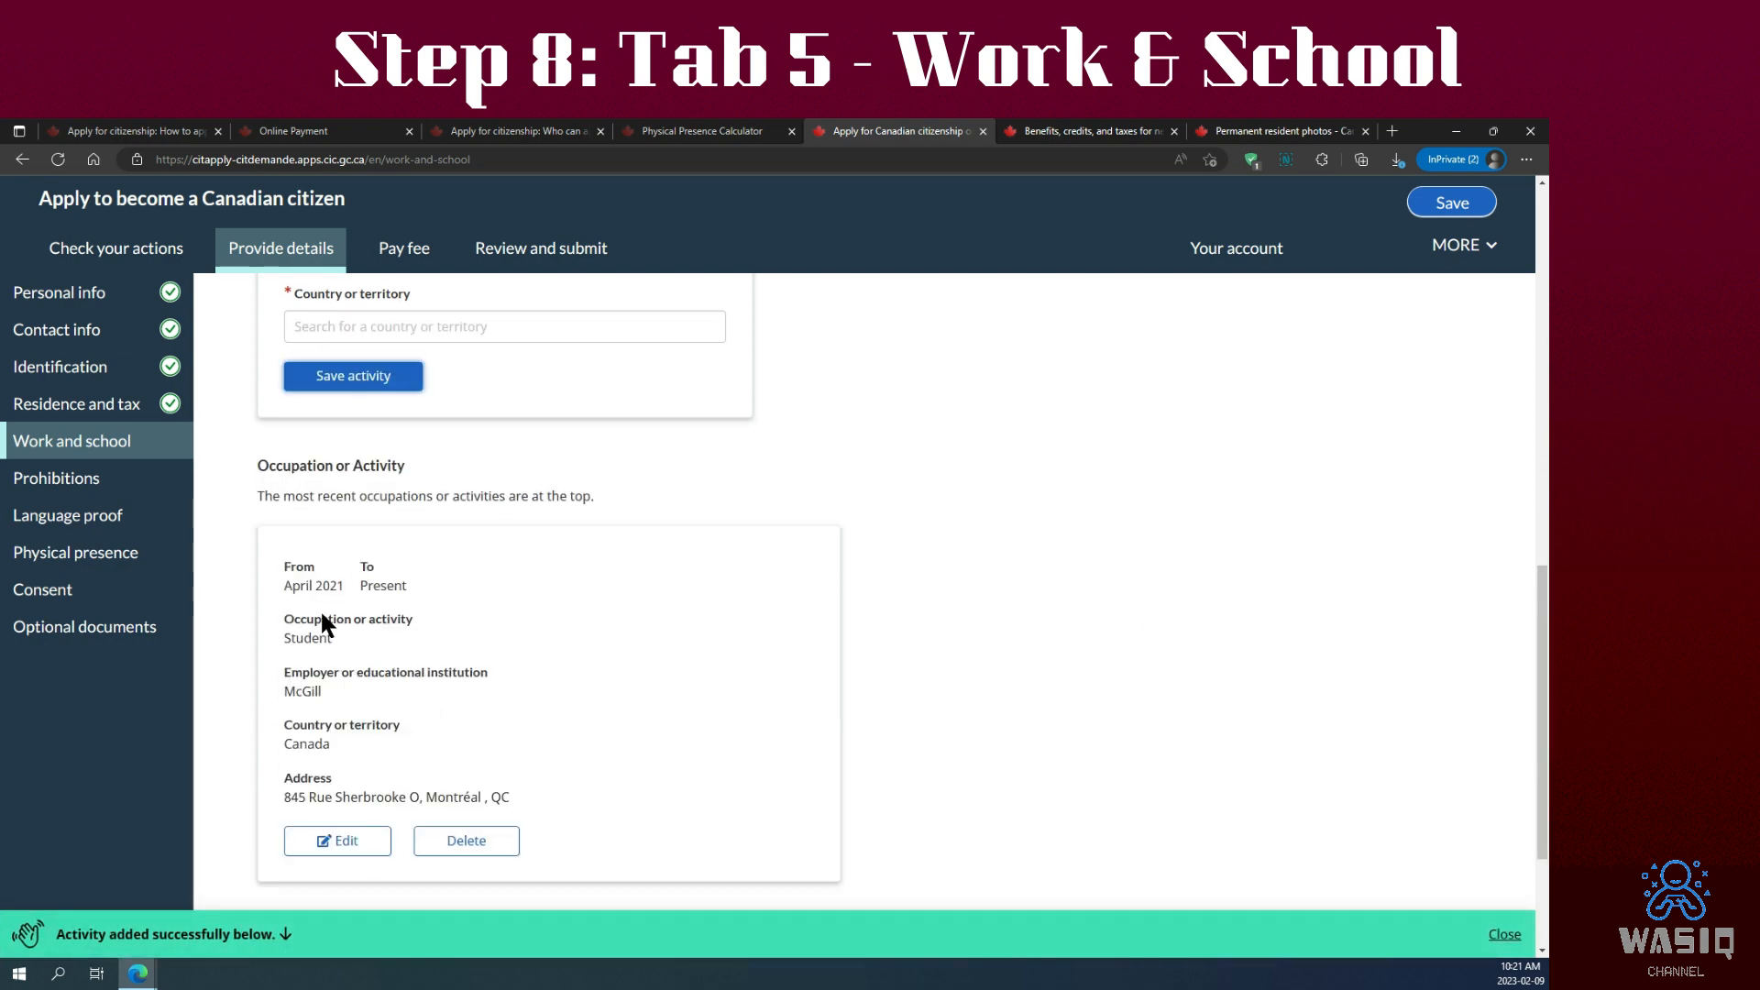
Set the next activity's dates from January 2016 to March 2021.
{"action": "scroll", "coordinate": [944, 691], "scroll_direction": "down", "scroll_amount": 1}
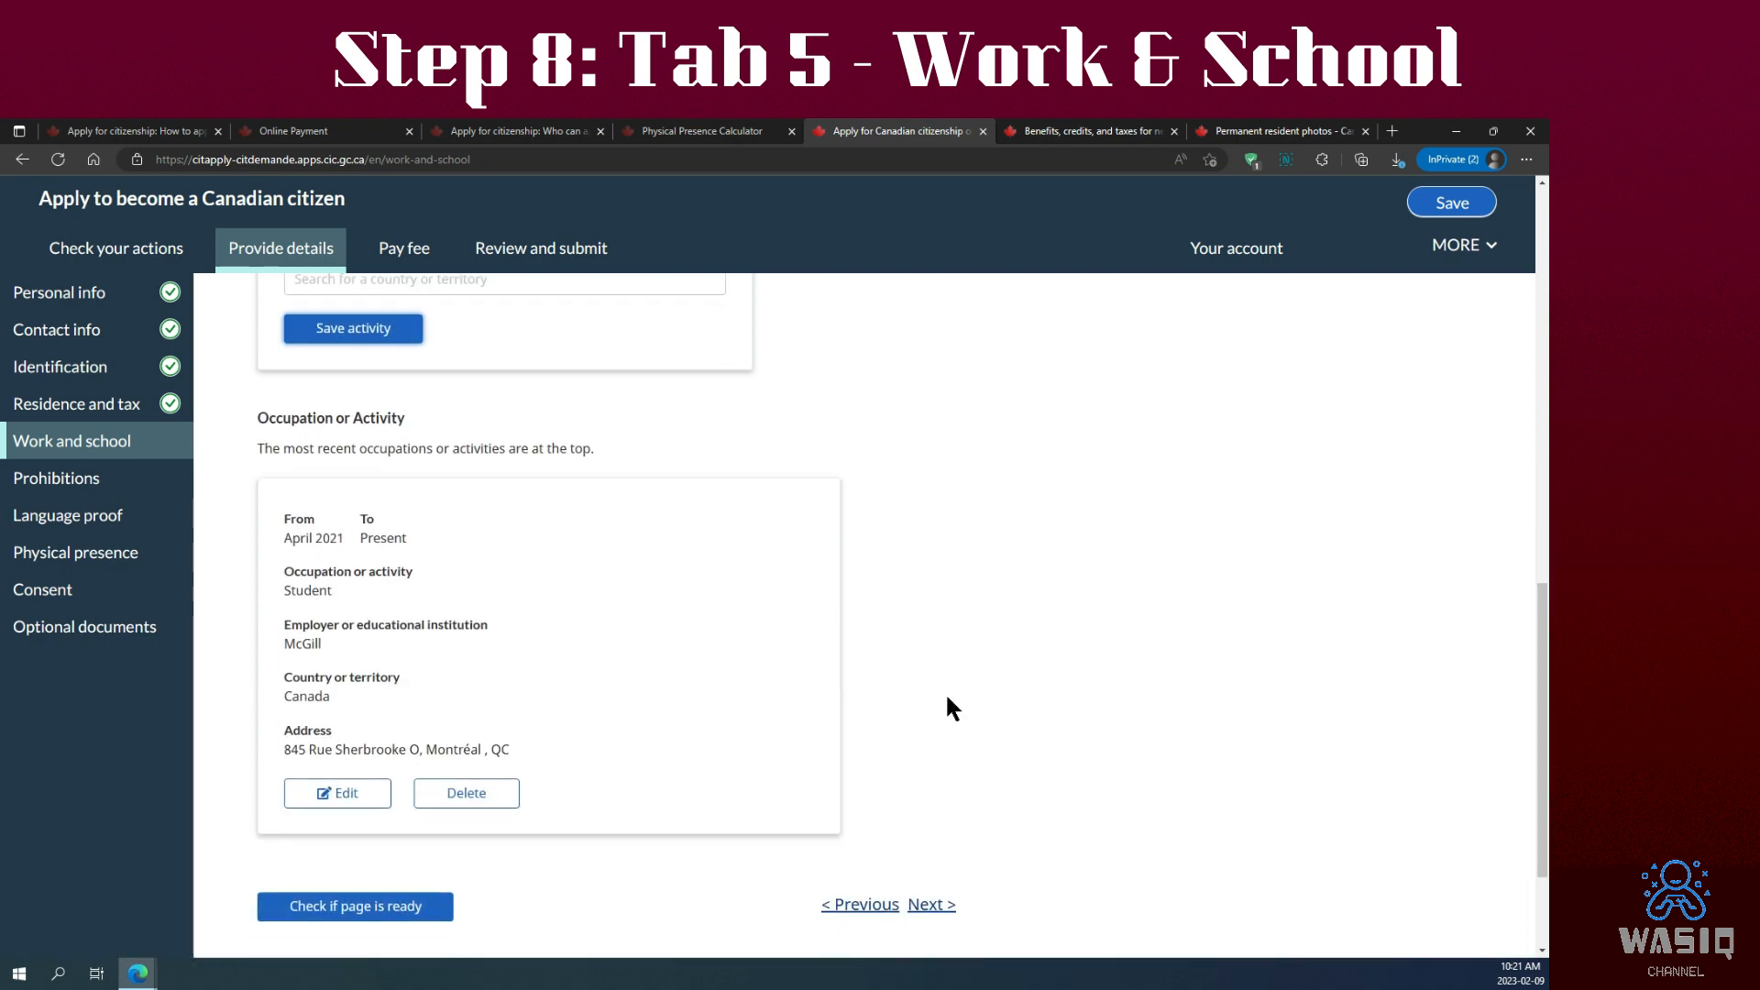
{"action": "left_click_drag", "start_coordinate": [1547, 698], "coordinate": [1543, 393]}
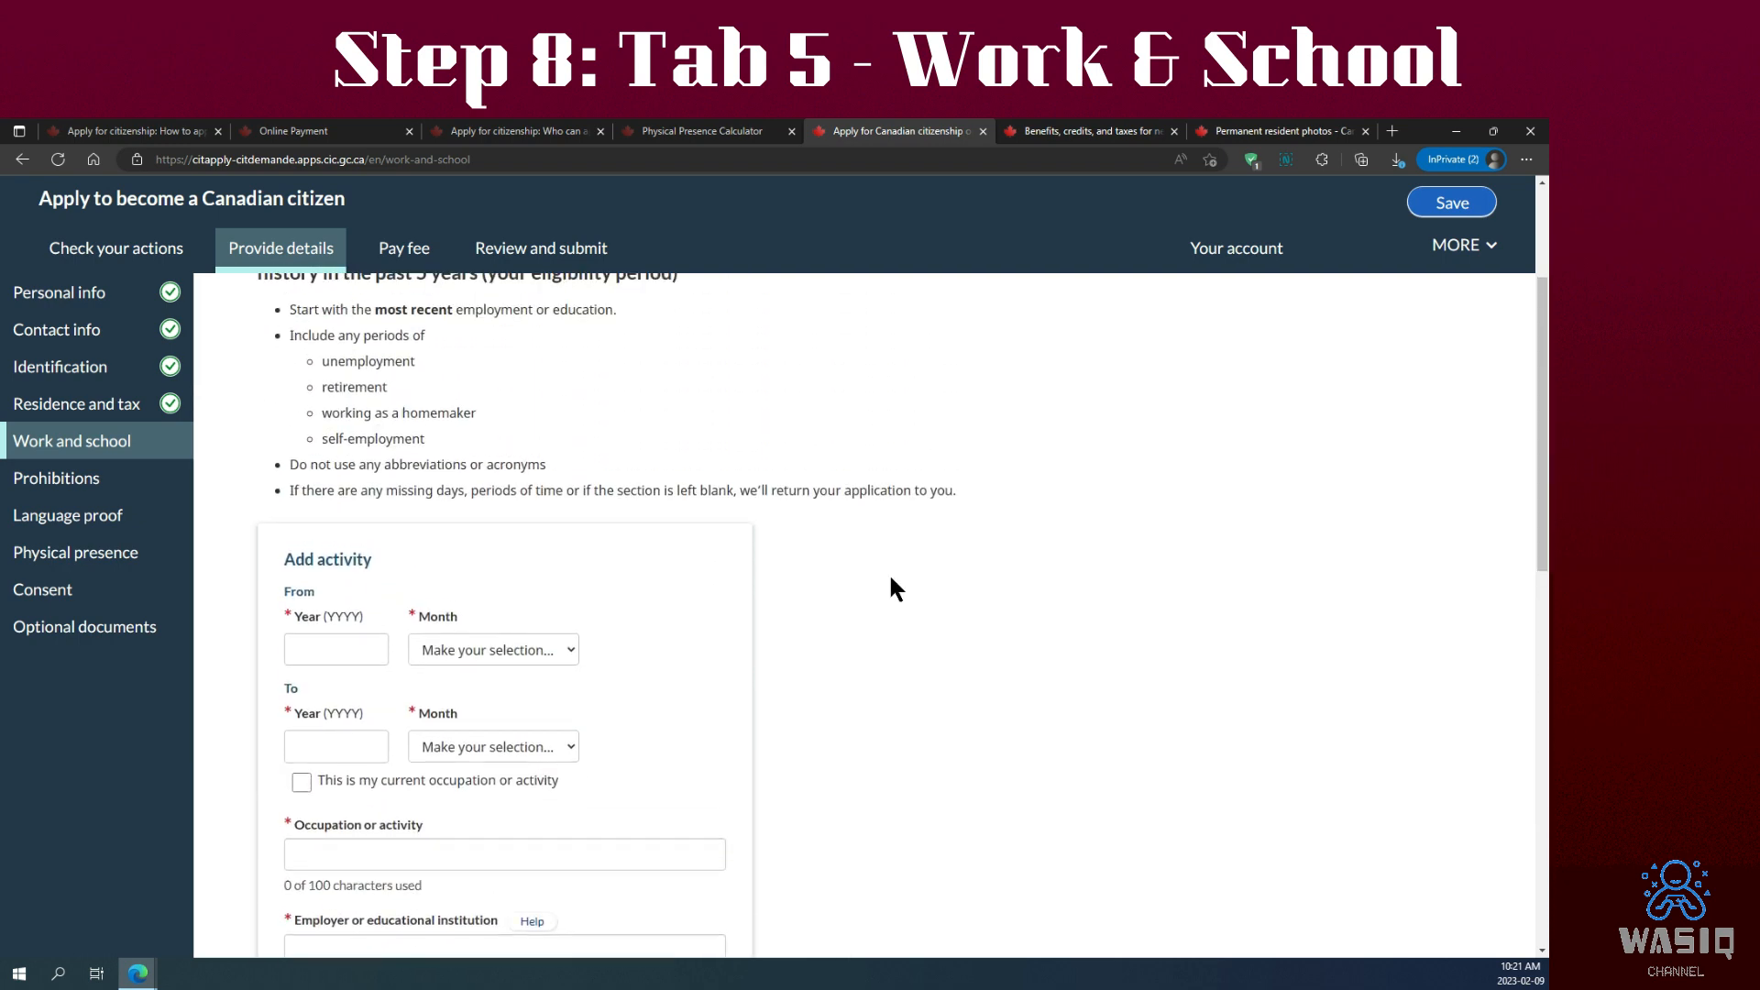
{"action": "left_click_drag", "start_coordinate": [1546, 528], "coordinate": [1546, 809]}
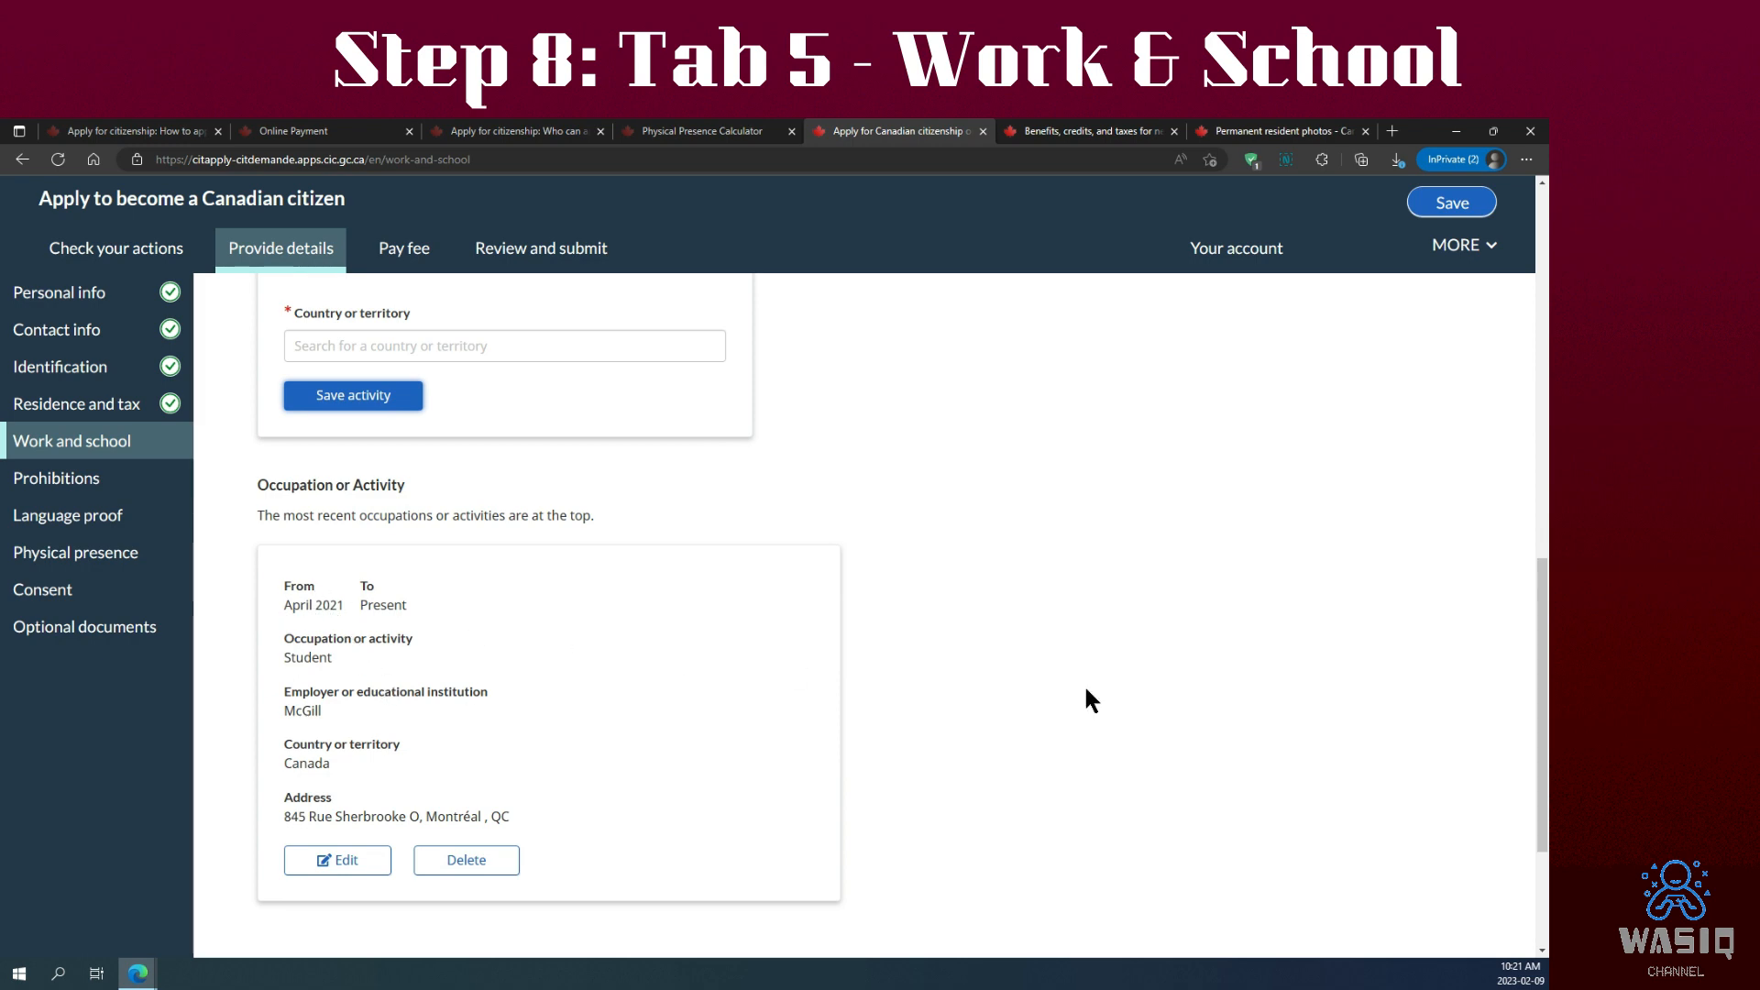
{"action": "left_click_drag", "start_coordinate": [1547, 792], "coordinate": [1542, 535]}
{"action": "left_click", "coordinate": [361, 532]}
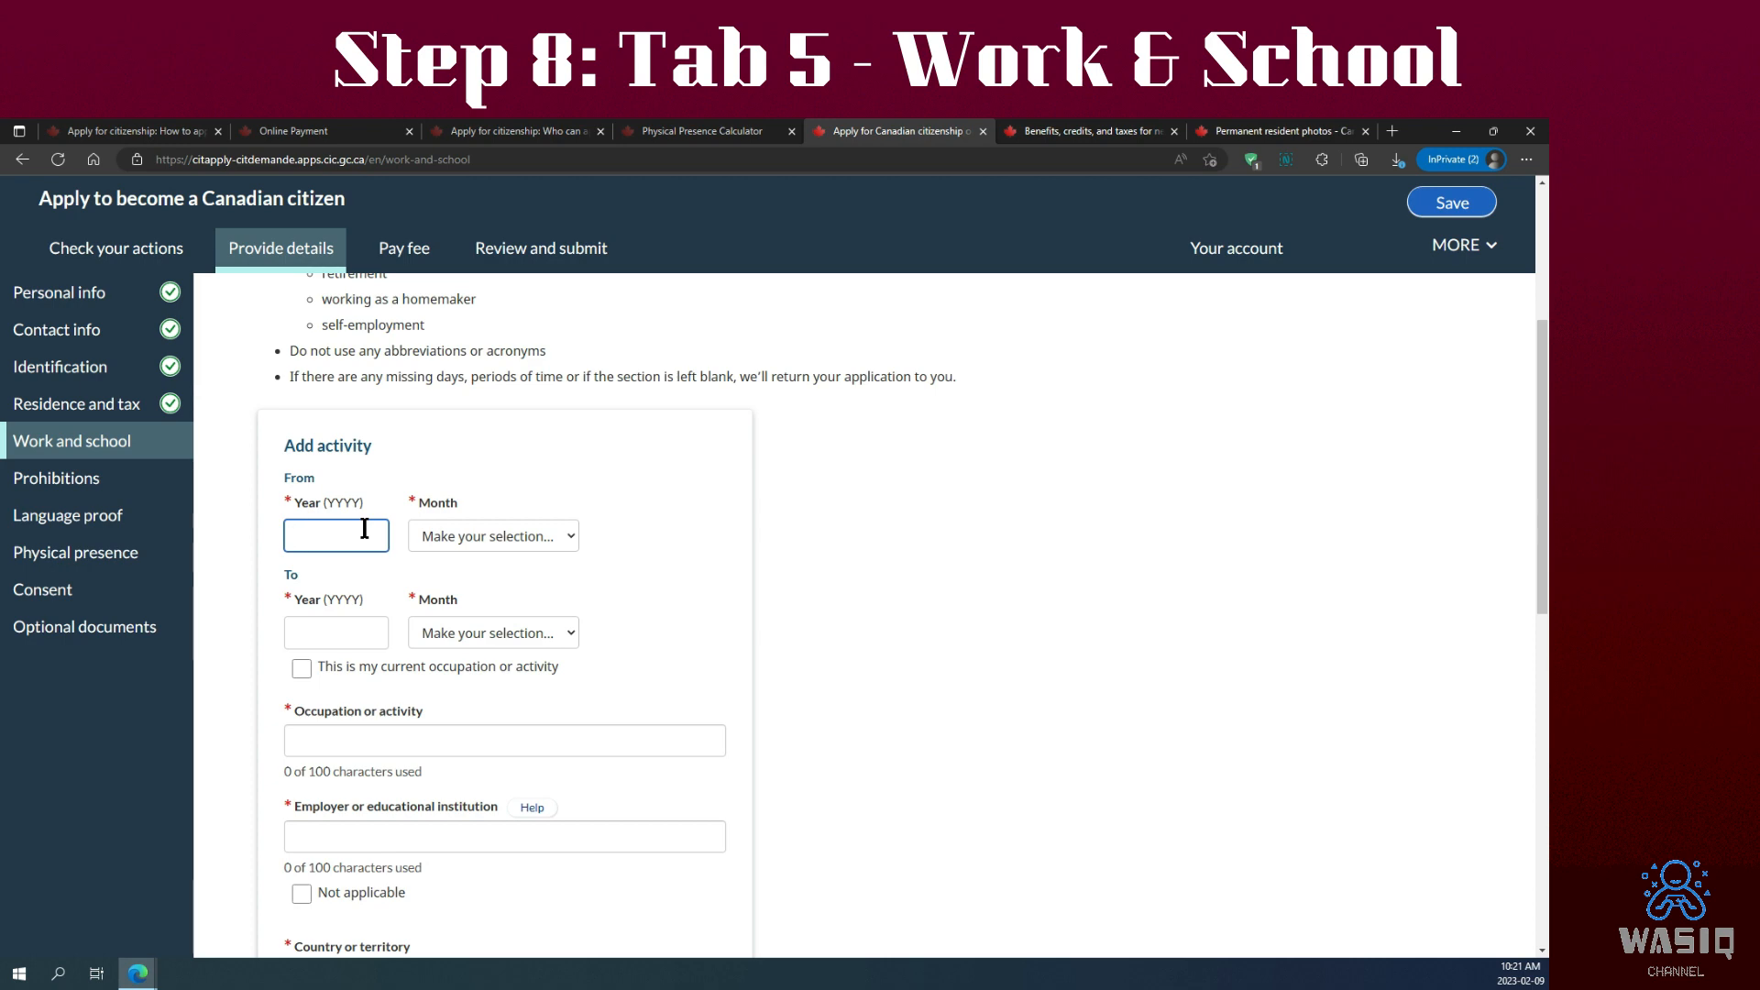
{"action": "type", "text": "2016"}
{"action": "left_click", "coordinate": [445, 533]}
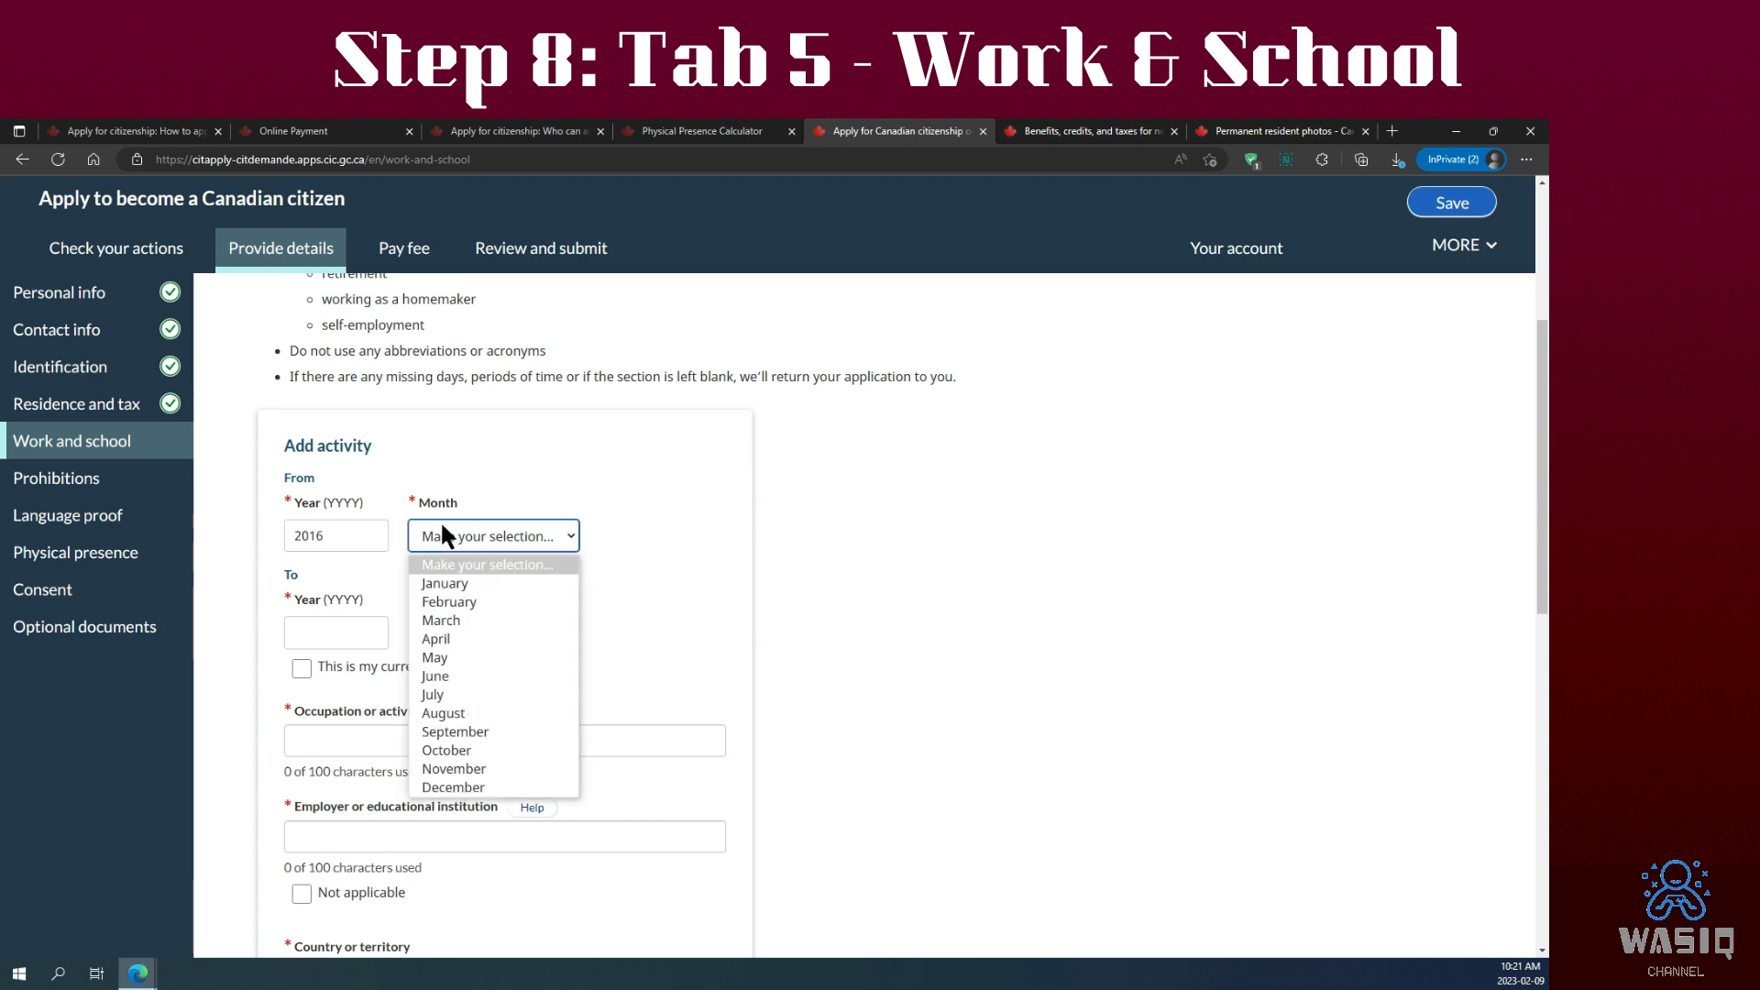
{"action": "left_click", "coordinate": [445, 583]}
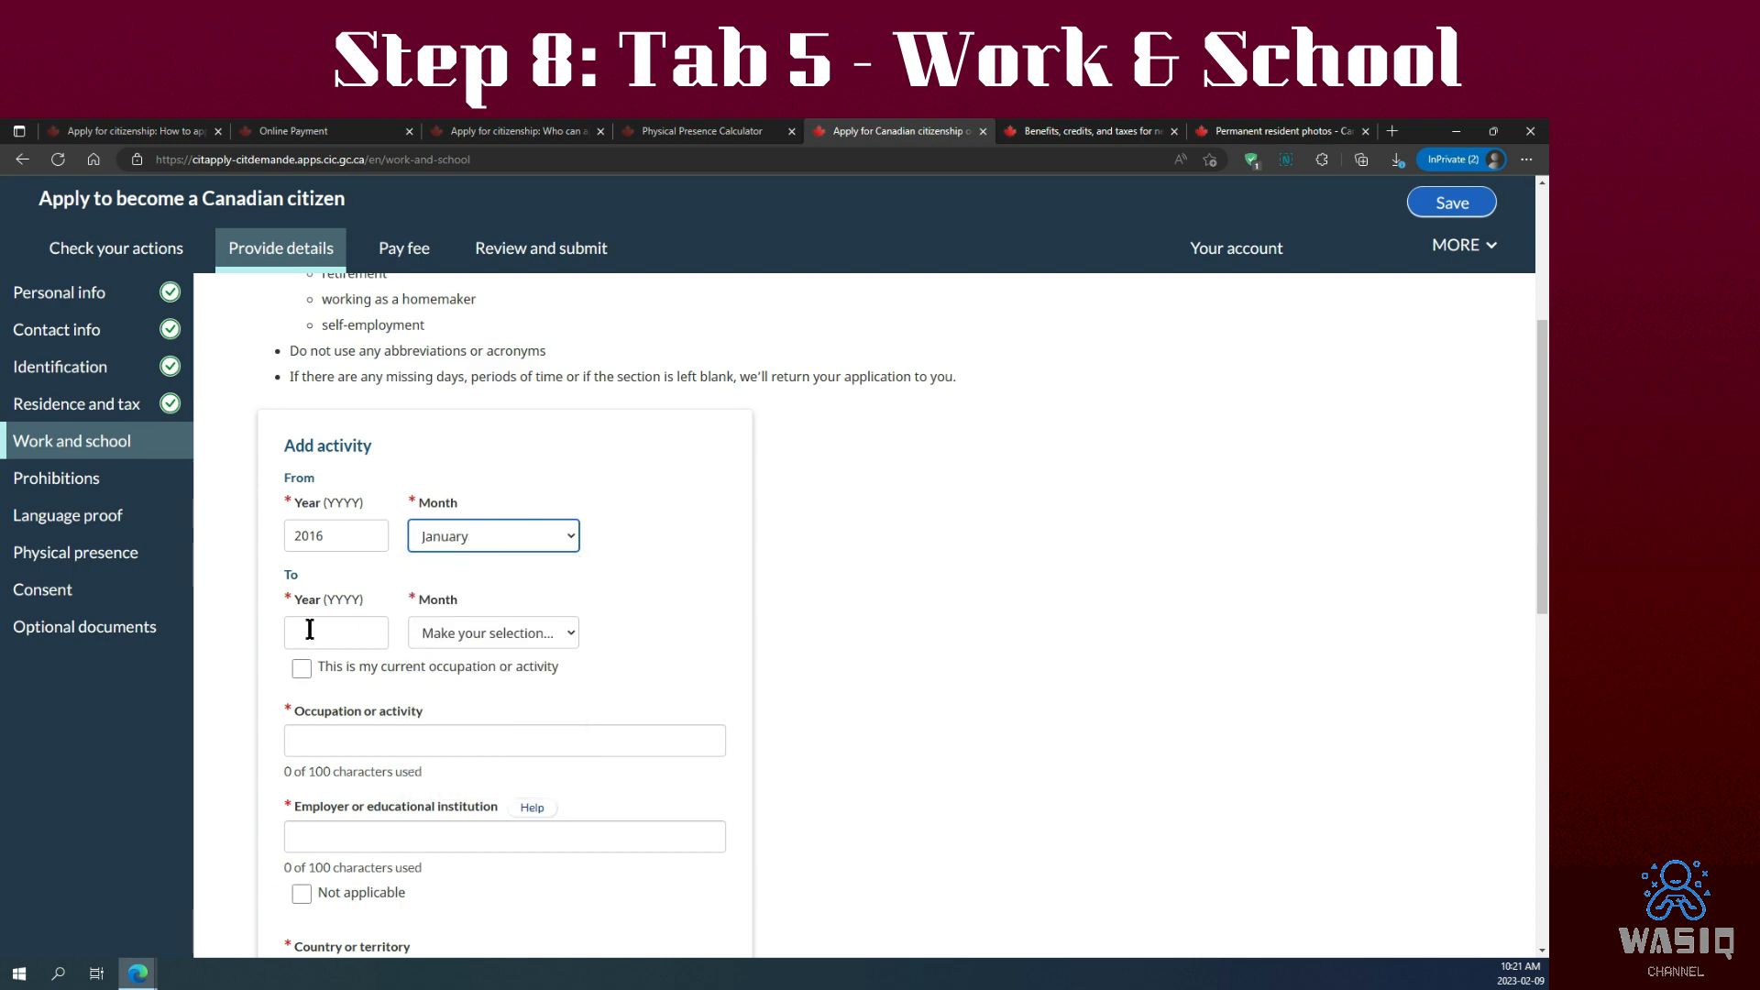
{"action": "left_click", "coordinate": [315, 632]}
{"action": "type", "text": "2021"}
{"action": "left_click", "coordinate": [432, 631]}
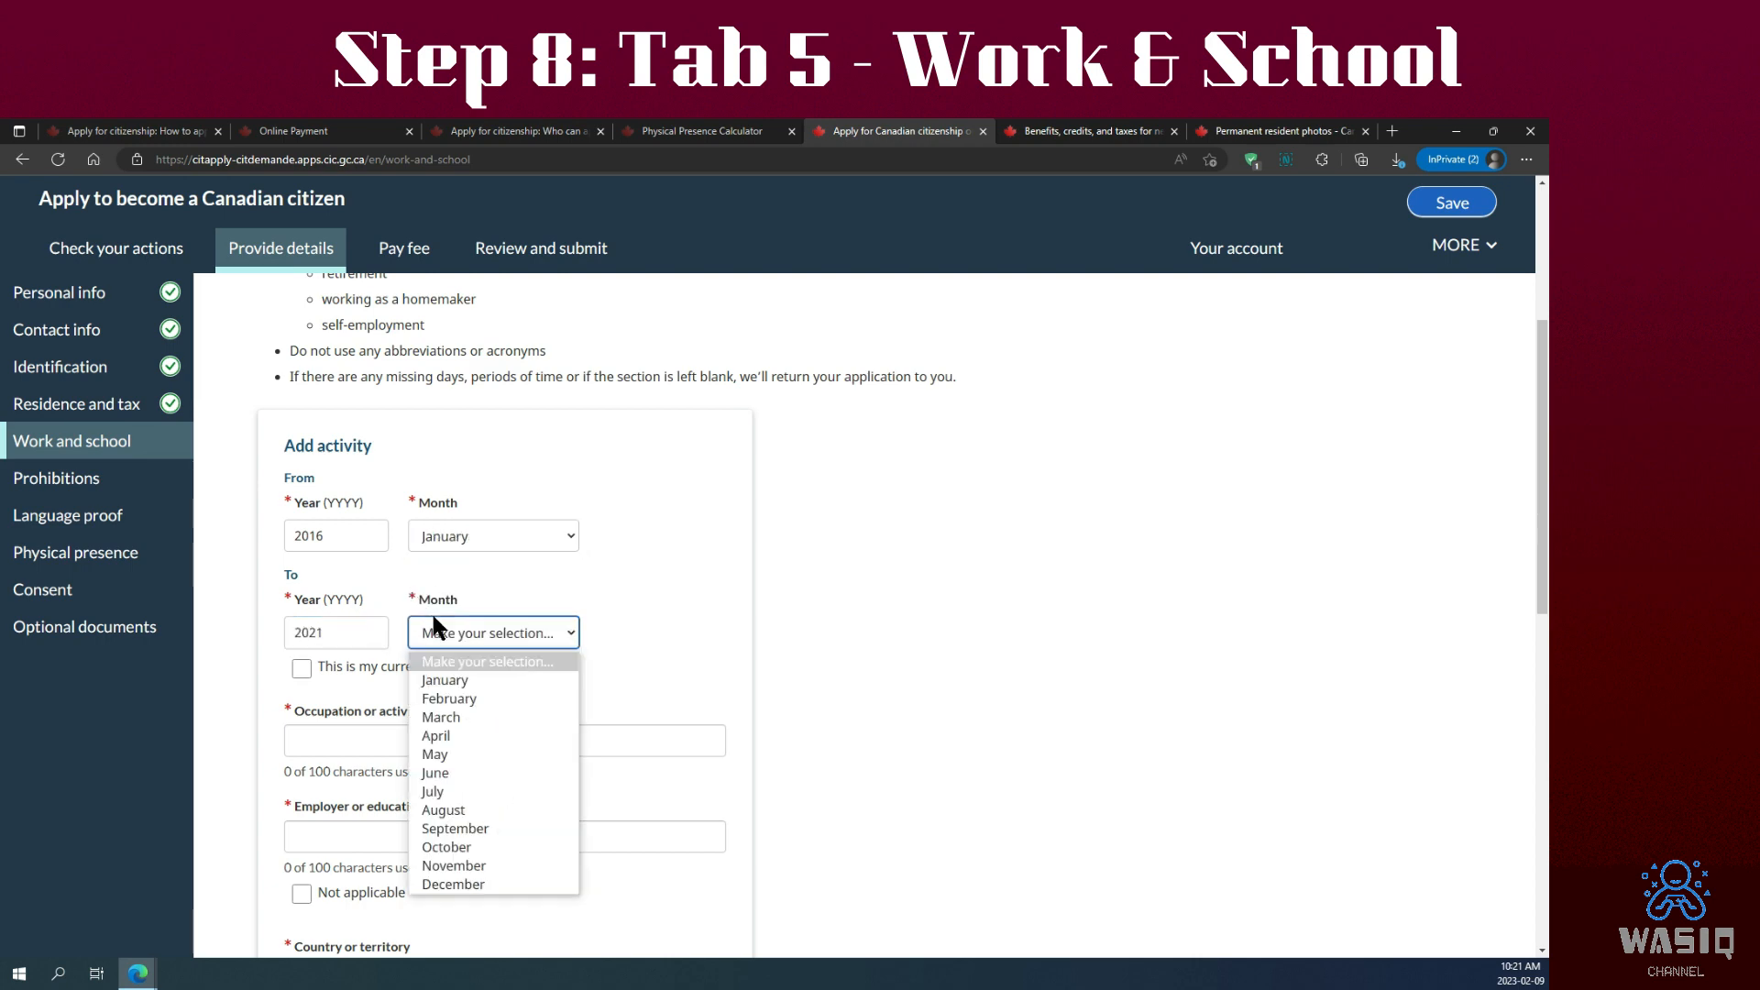
{"action": "left_click", "coordinate": [453, 718]}
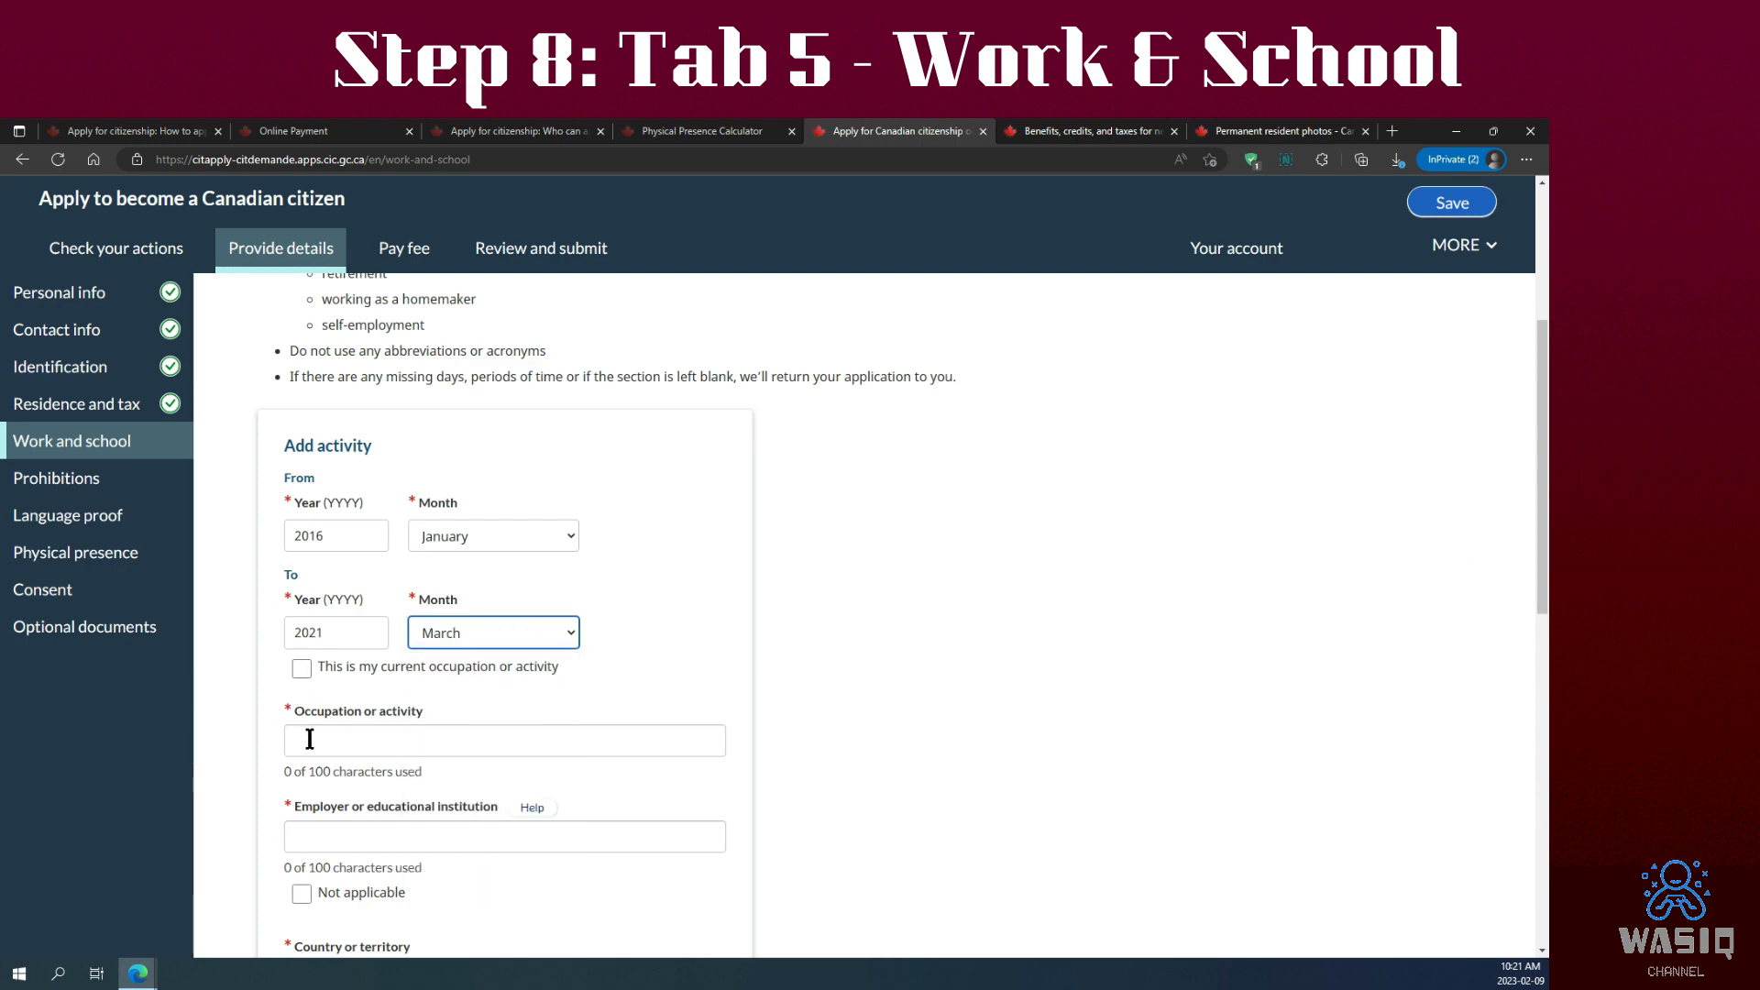
Enter Manager as the occupation and Walmart as the employer.
{"action": "left_click", "coordinate": [376, 745]}
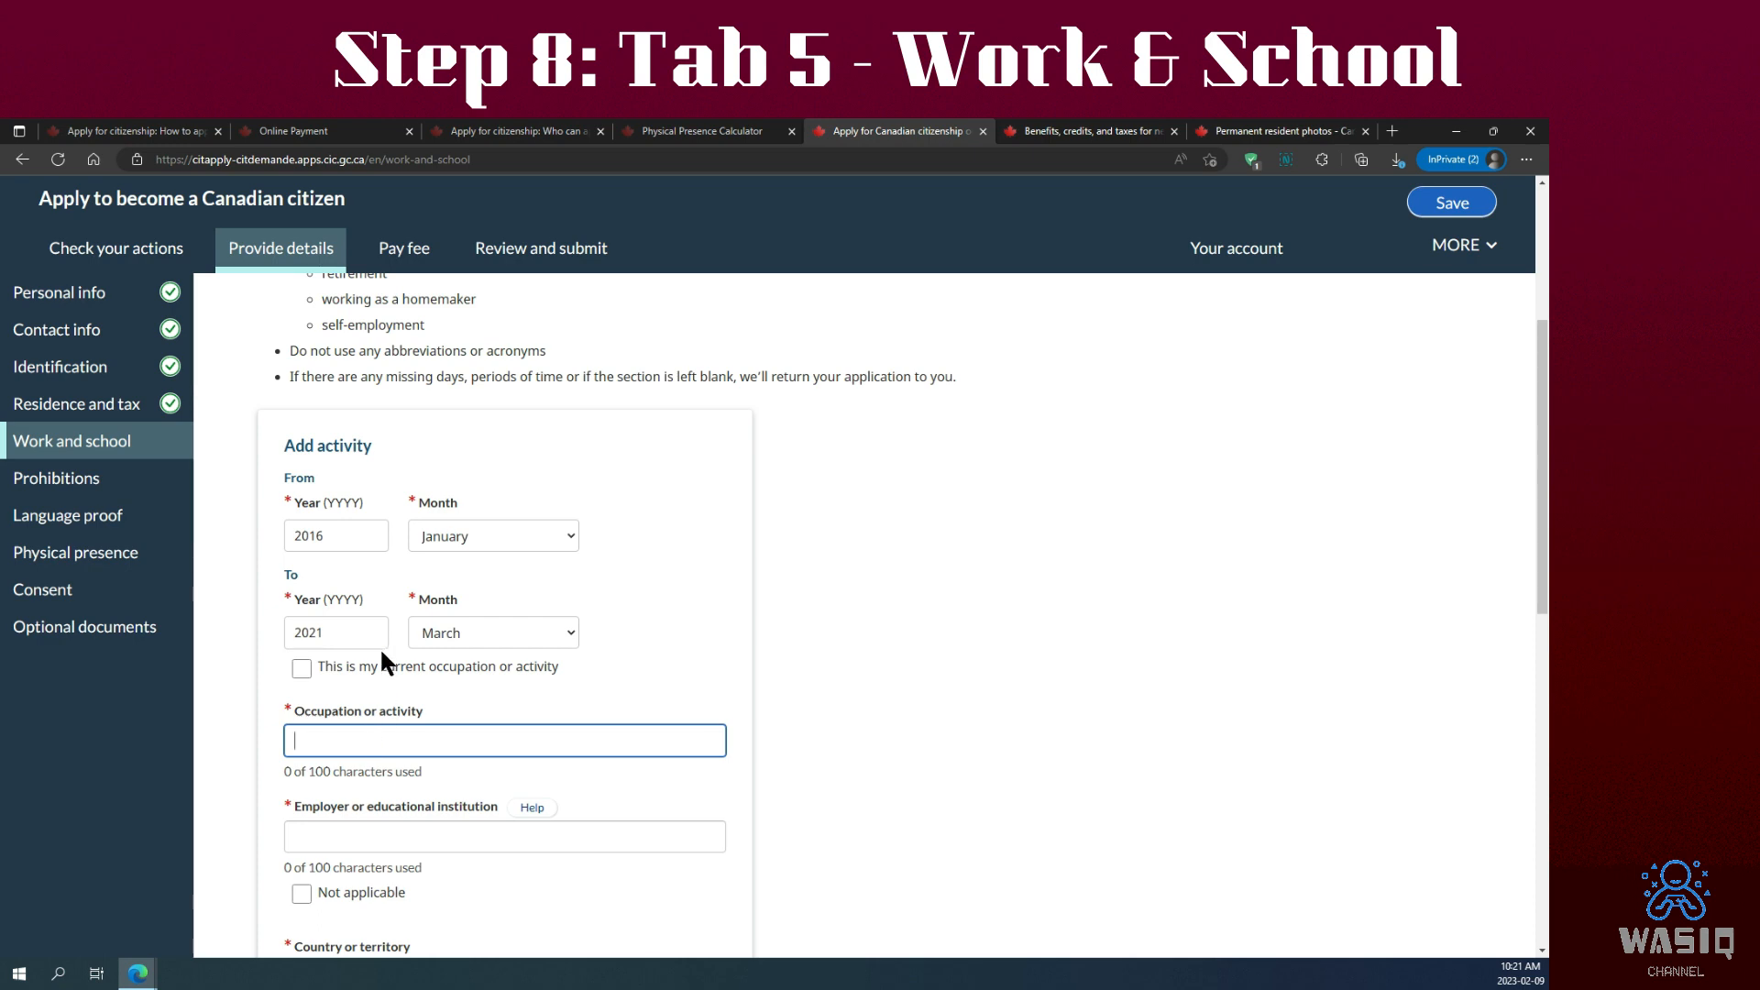
{"action": "type", "text": "Manager"}
{"action": "key", "text": "Tab"}
{"action": "key", "text": "Tab"}
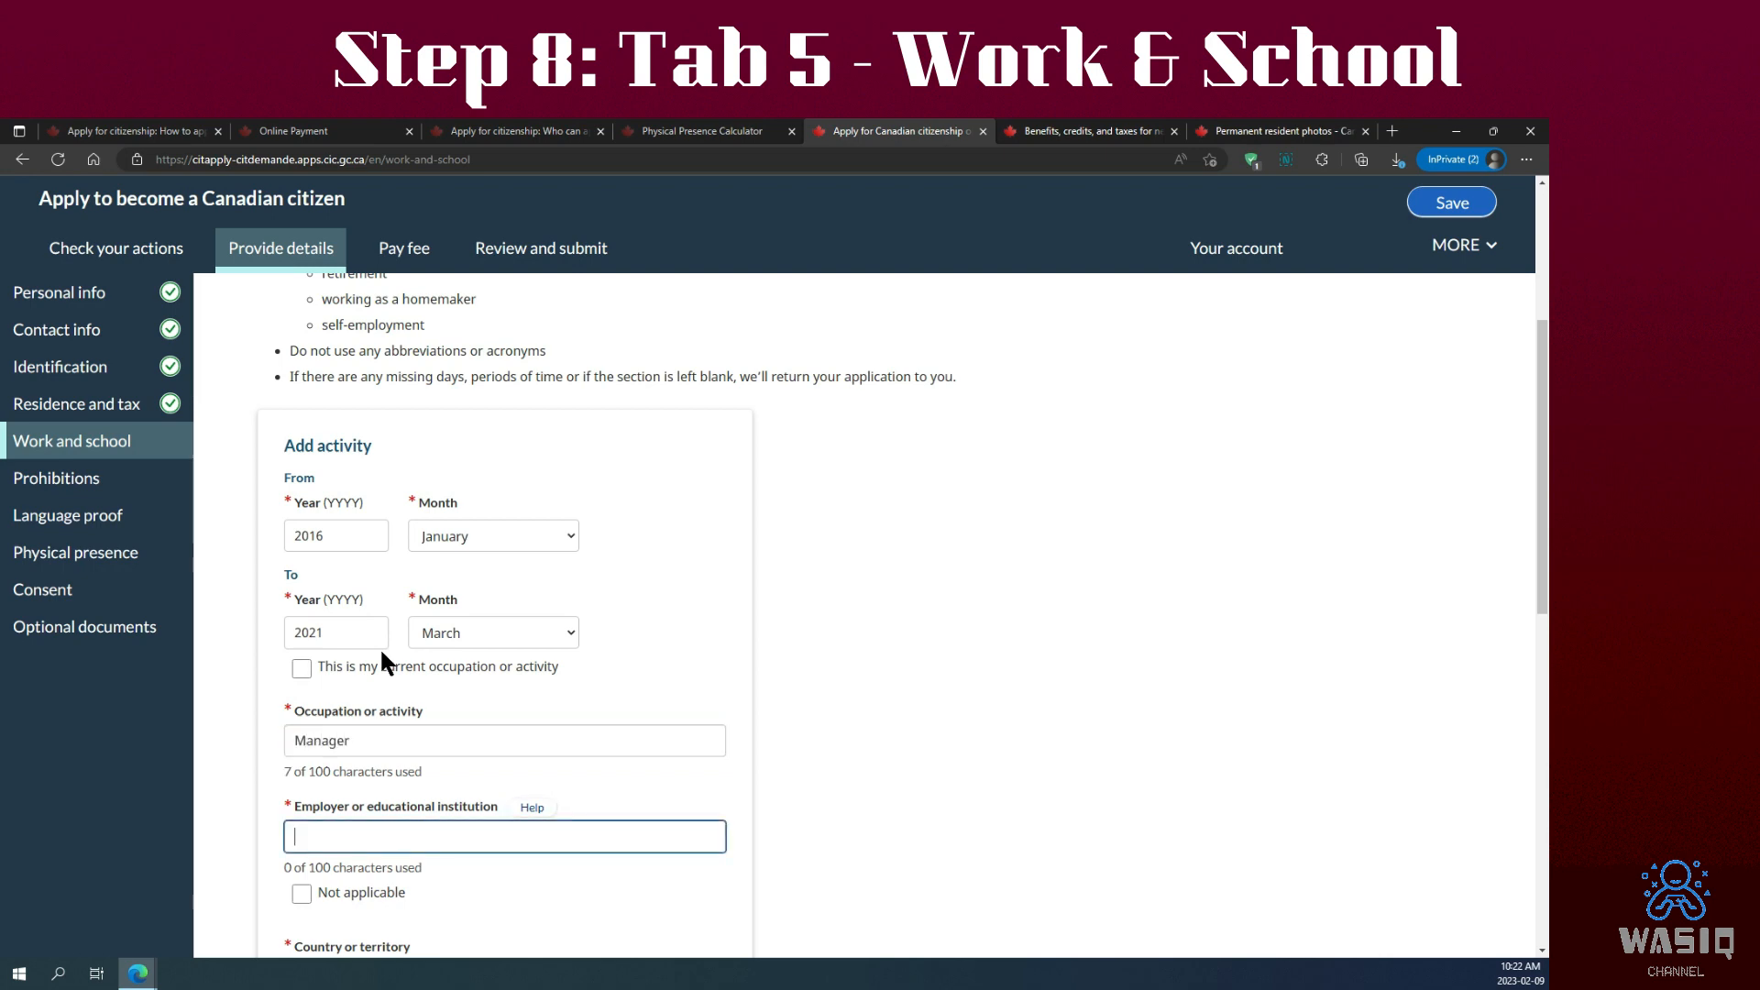
{"action": "type", "text": "Walmart"}
{"action": "key", "text": "Tab"}
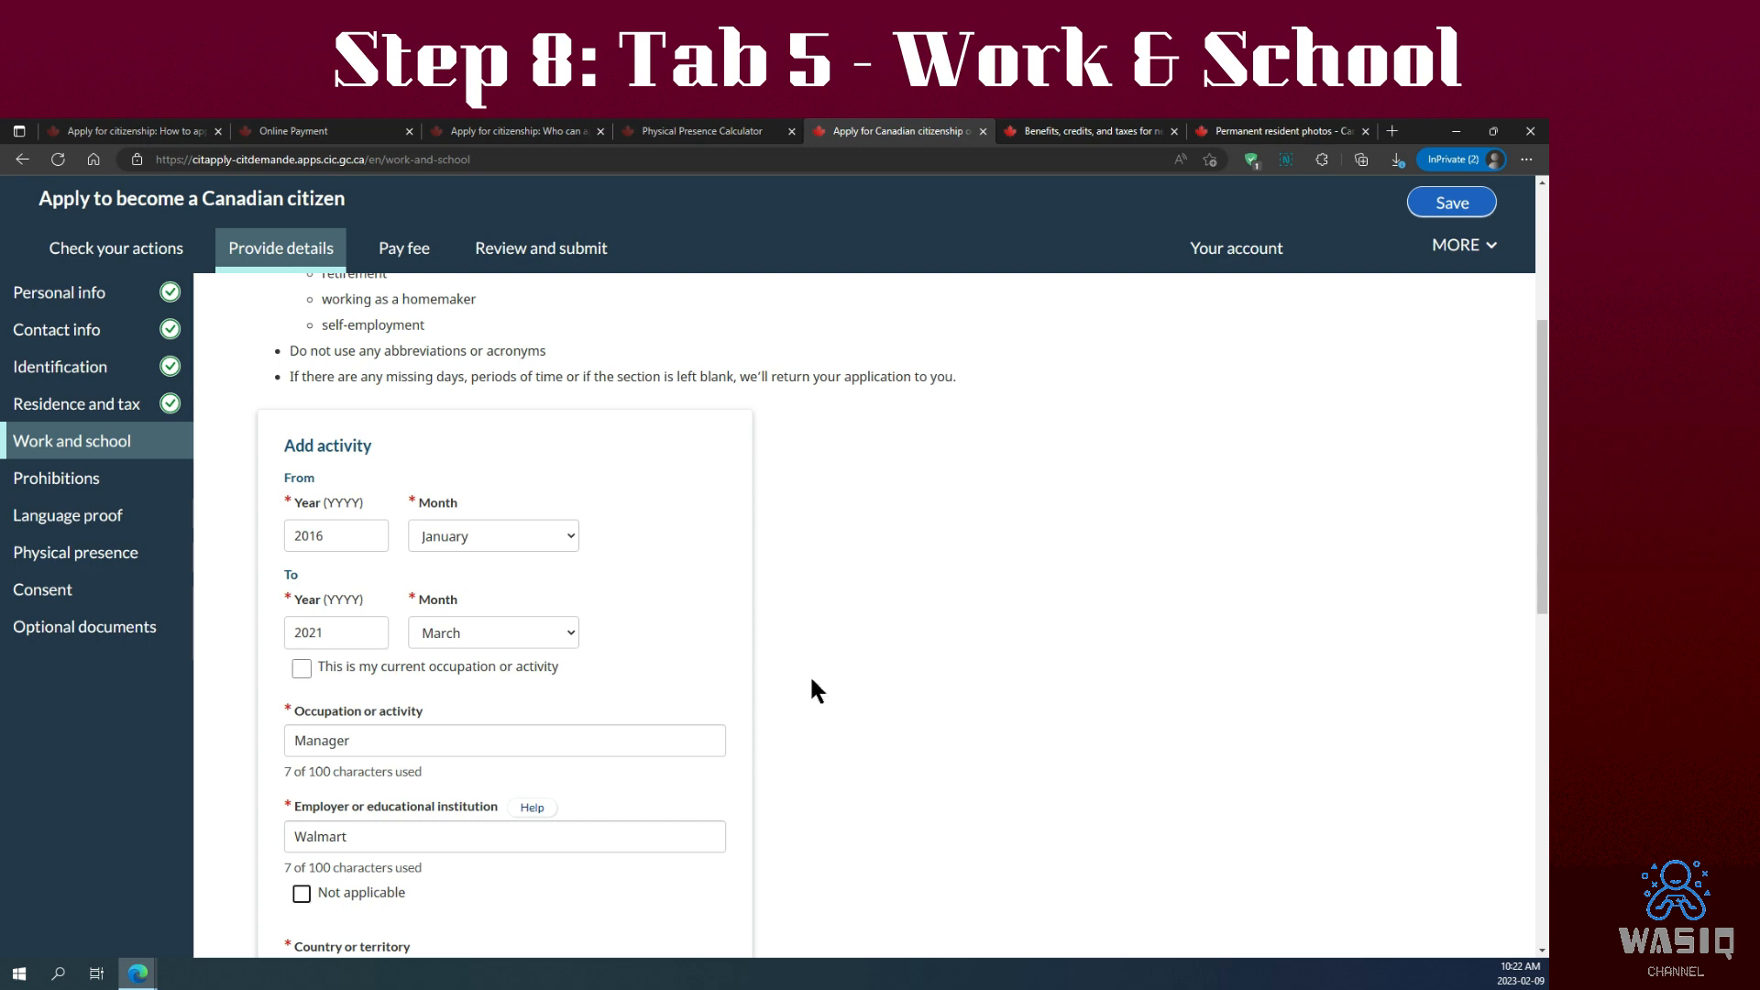
Choose Canada, fill the 6700 Ch De La Côte-Des-Neiges, Montréal address, and save the activity.
{"action": "scroll", "coordinate": [1344, 695], "scroll_direction": "down", "scroll_amount": 3}
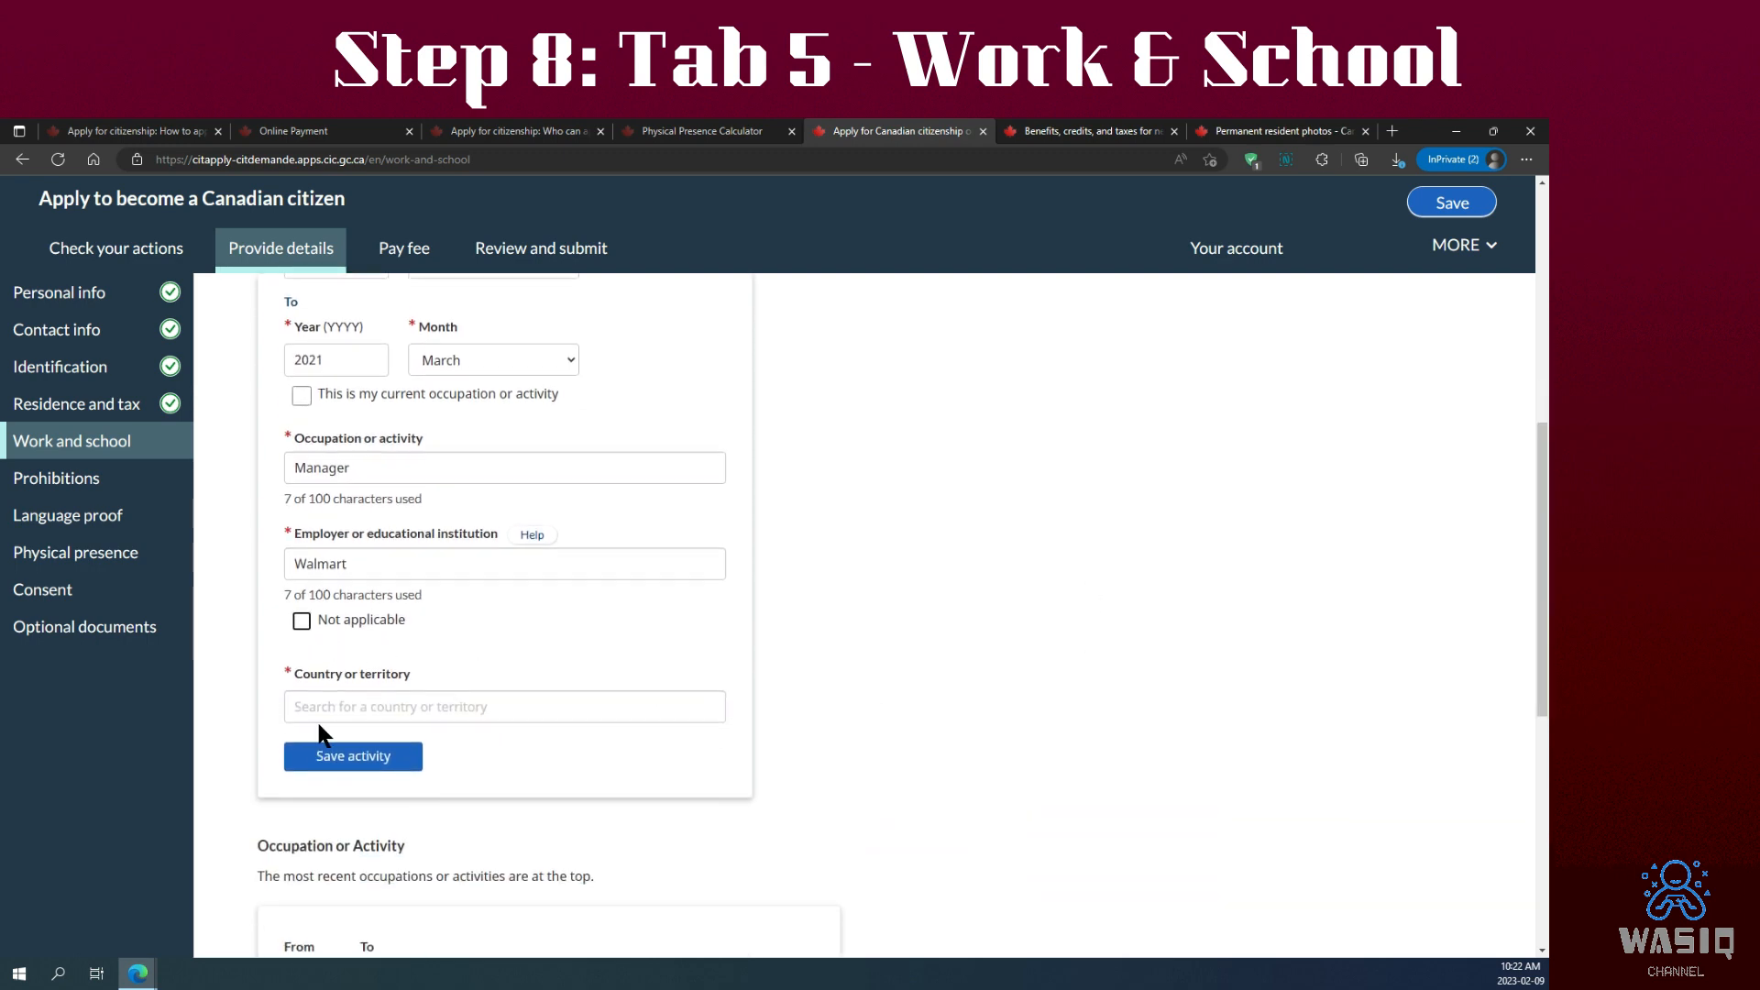
{"action": "left_click", "coordinate": [371, 703]}
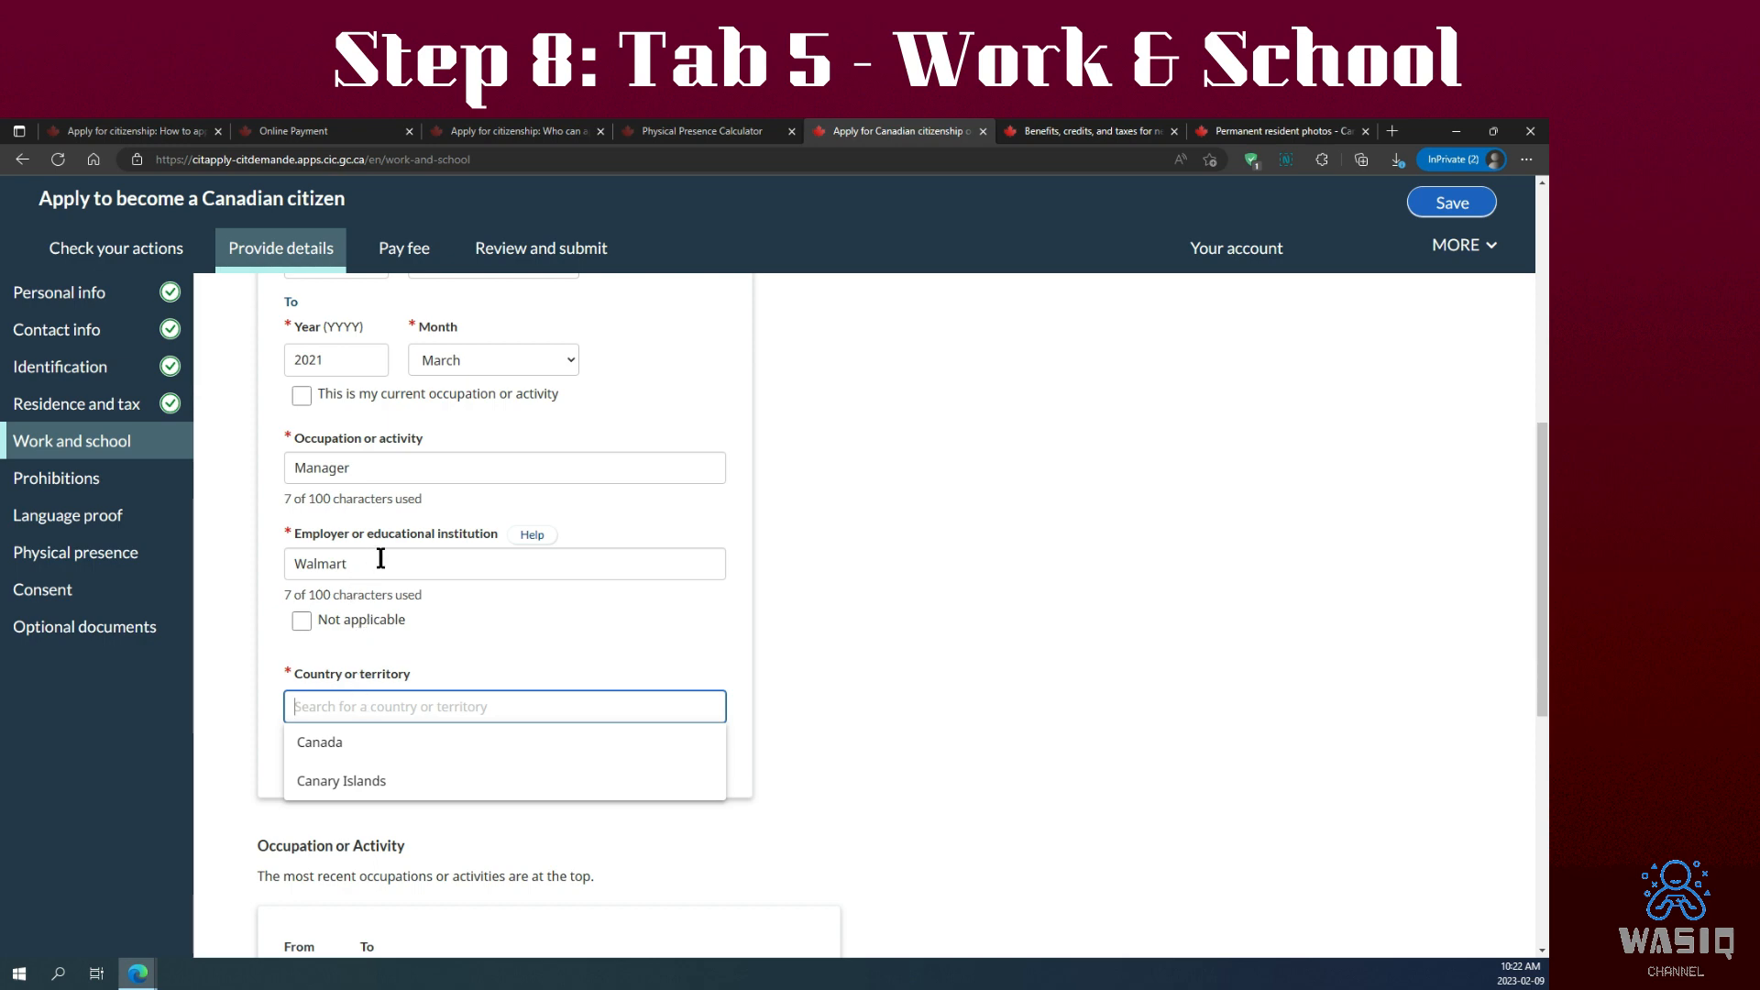
{"action": "left_click", "coordinate": [356, 743]}
{"action": "left_click", "coordinate": [352, 779]}
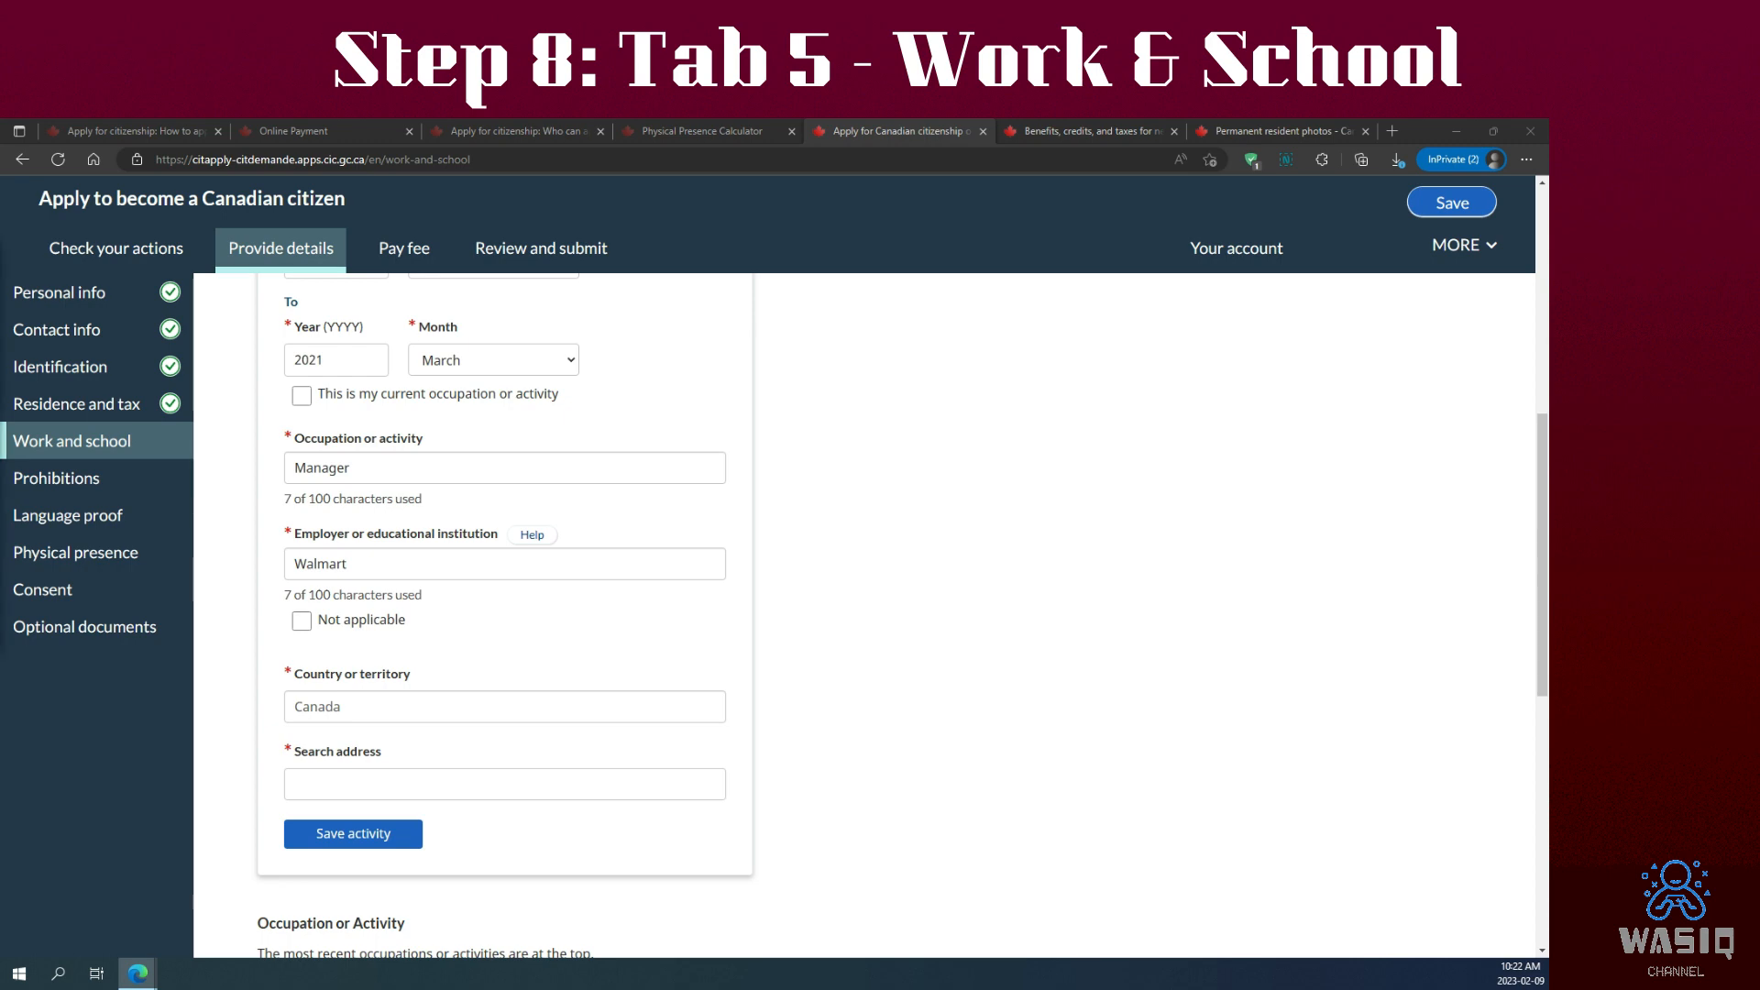
{"action": "left_click", "coordinate": [459, 784]}
{"action": "type", "text": "6700 Chem. de la Côte des Neiges, Montréal, QC H3S 2A8"}
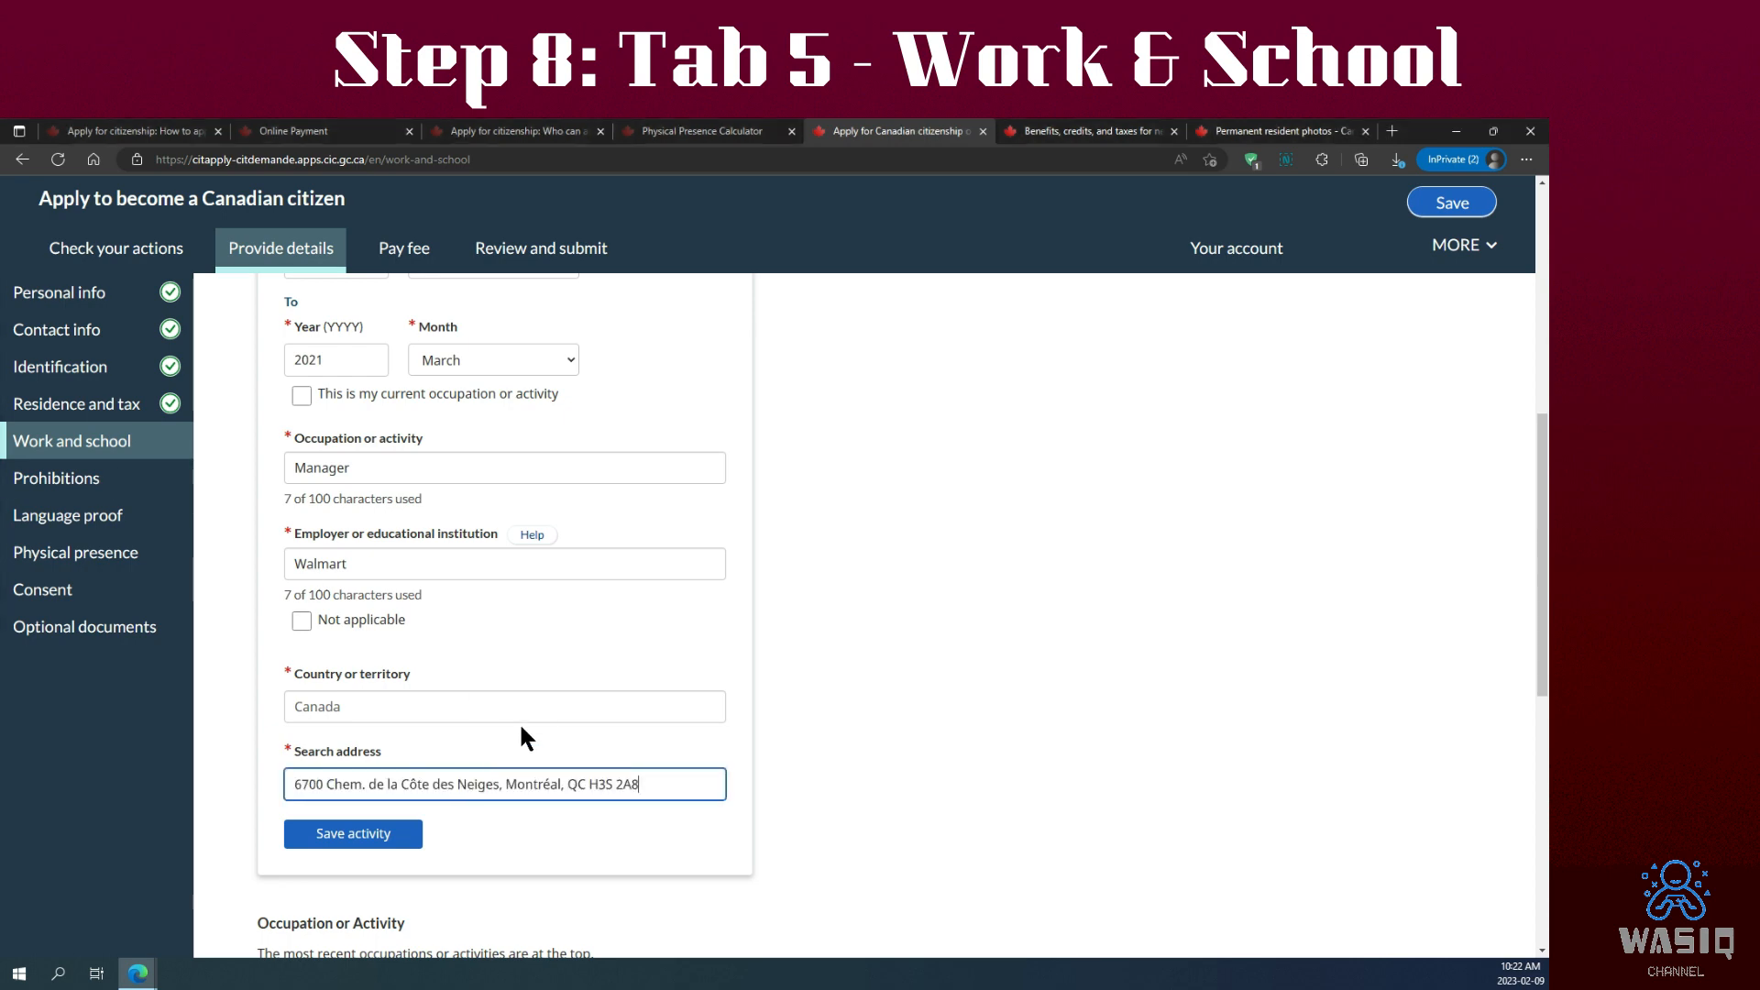
{"action": "left_click", "coordinate": [611, 819]}
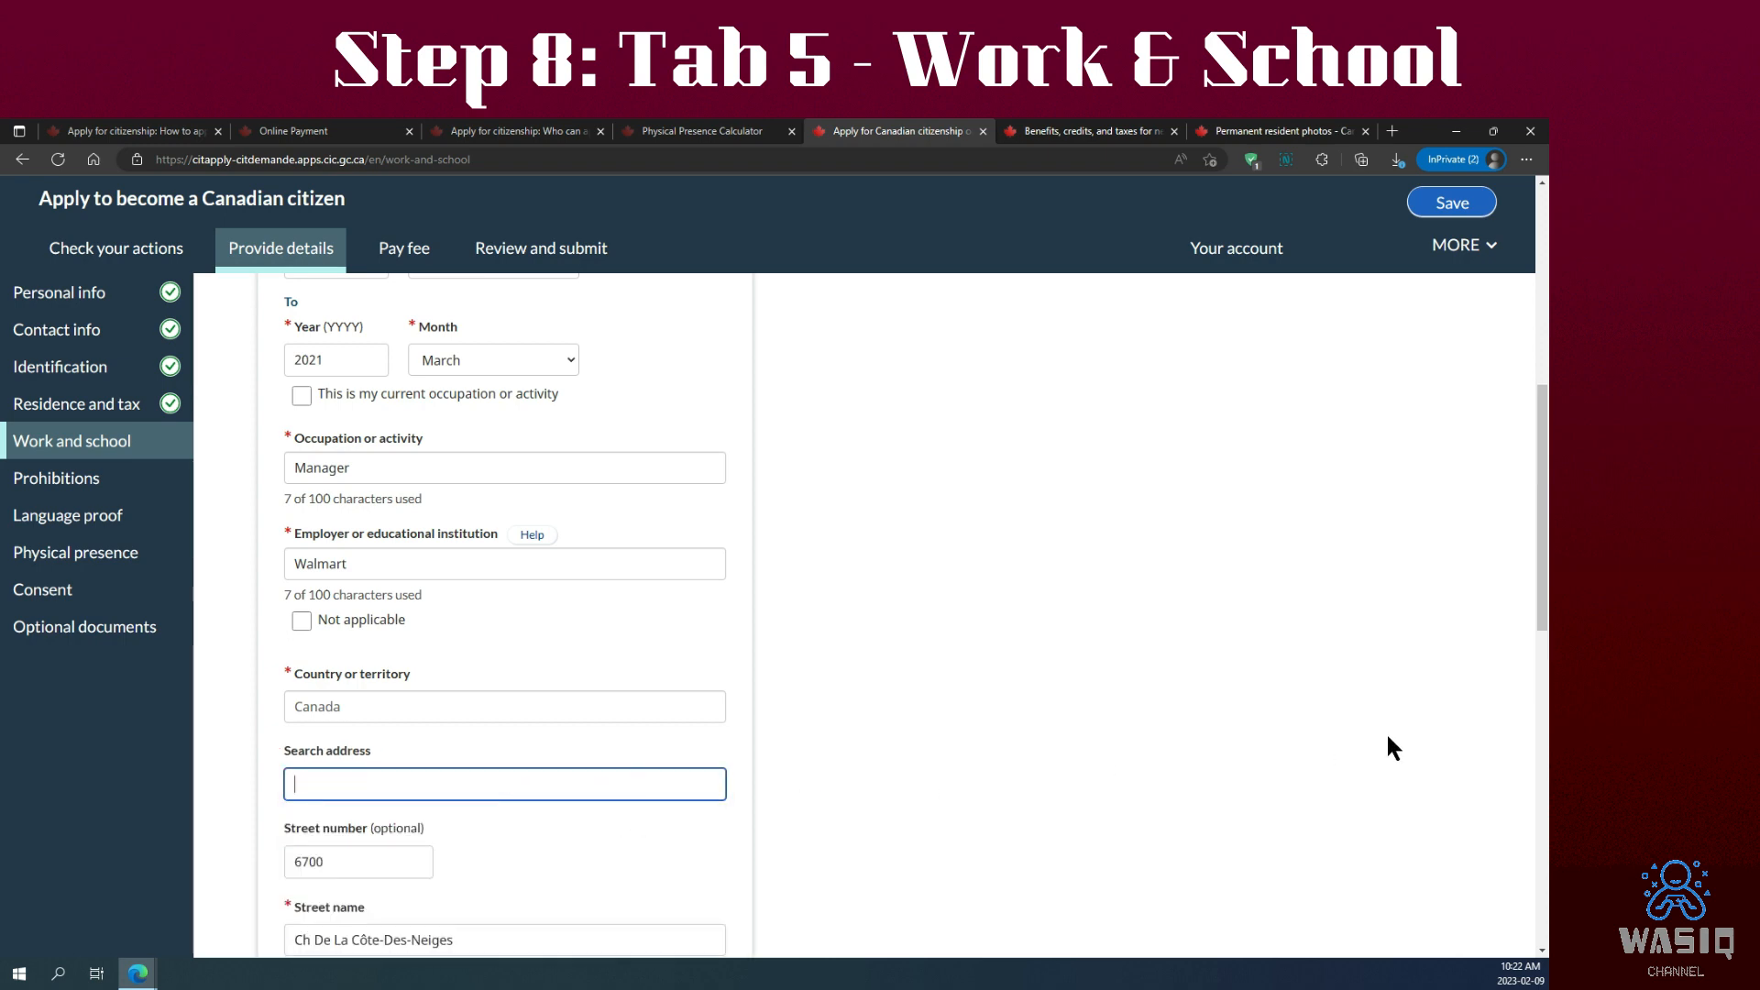
{"action": "scroll", "coordinate": [403, 715], "scroll_direction": "down", "scroll_amount": 4}
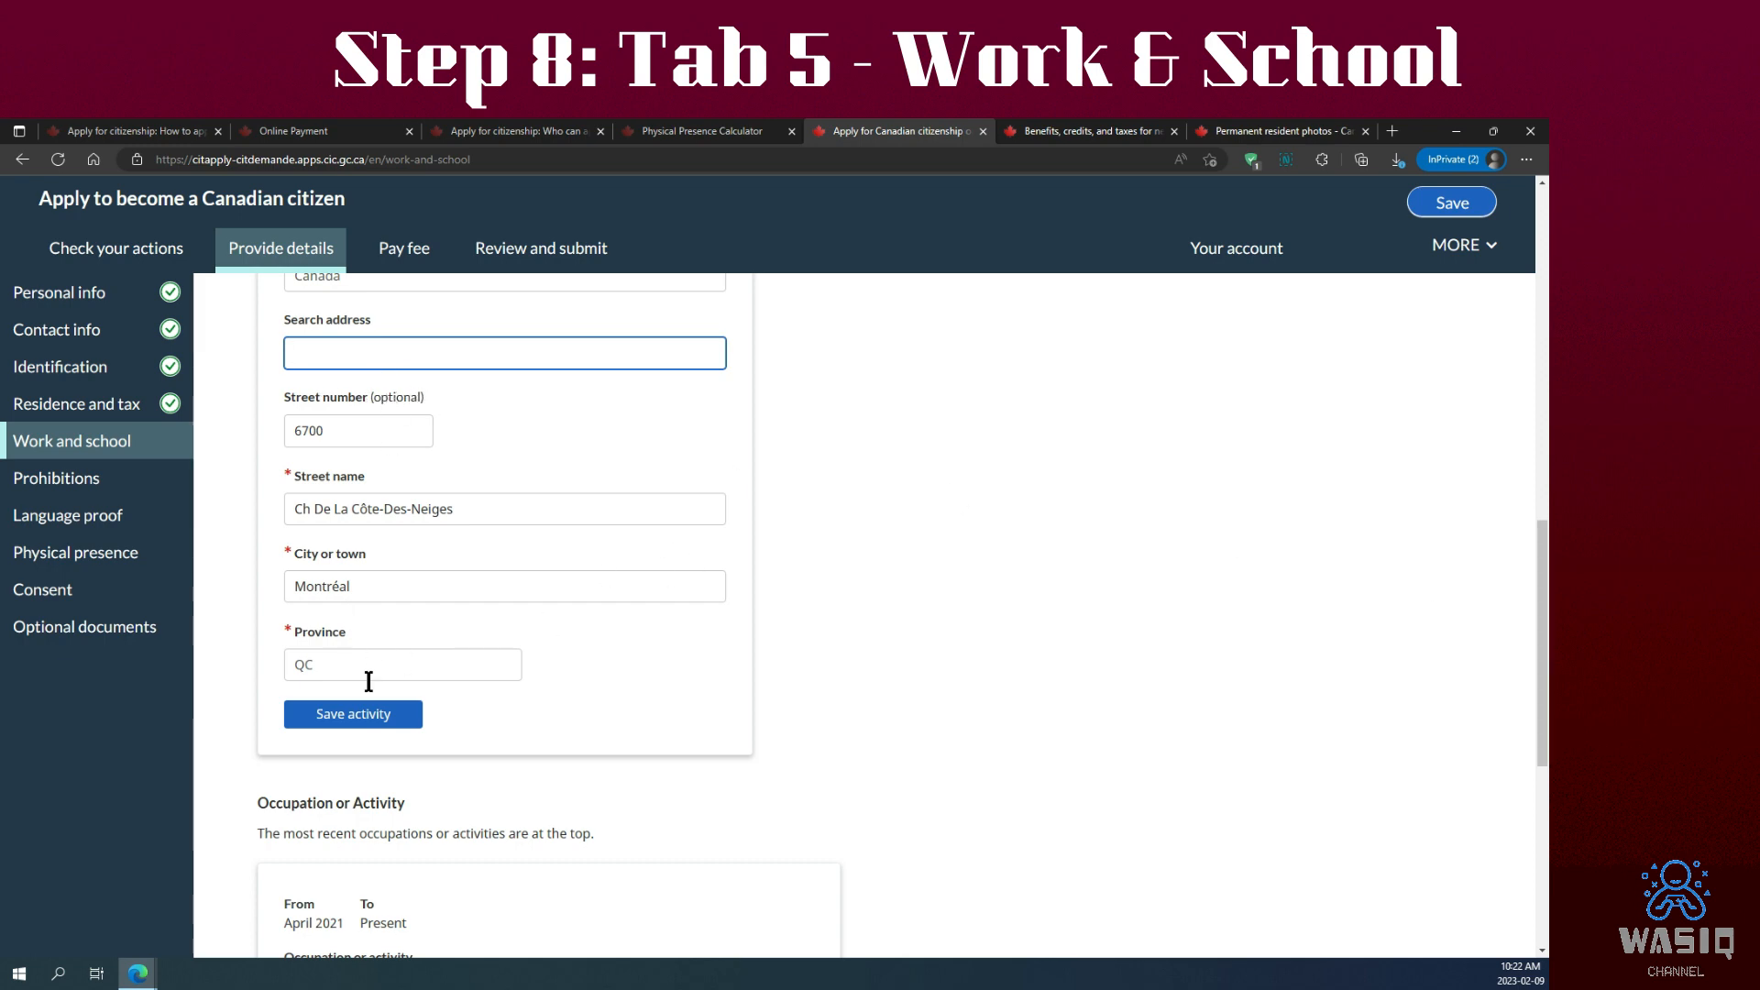
{"action": "left_click", "coordinate": [326, 726]}
Scroll through the saved Student at McGill and Manager at Walmart entries to check them.
{"action": "mouse_move", "coordinate": [1544, 653]}
{"action": "left_mouse_down"}
{"action": "mouse_move", "coordinate": [1546, 807]}
{"action": "mouse_move", "coordinate": [1548, 680]}
{"action": "left_mouse_up"}
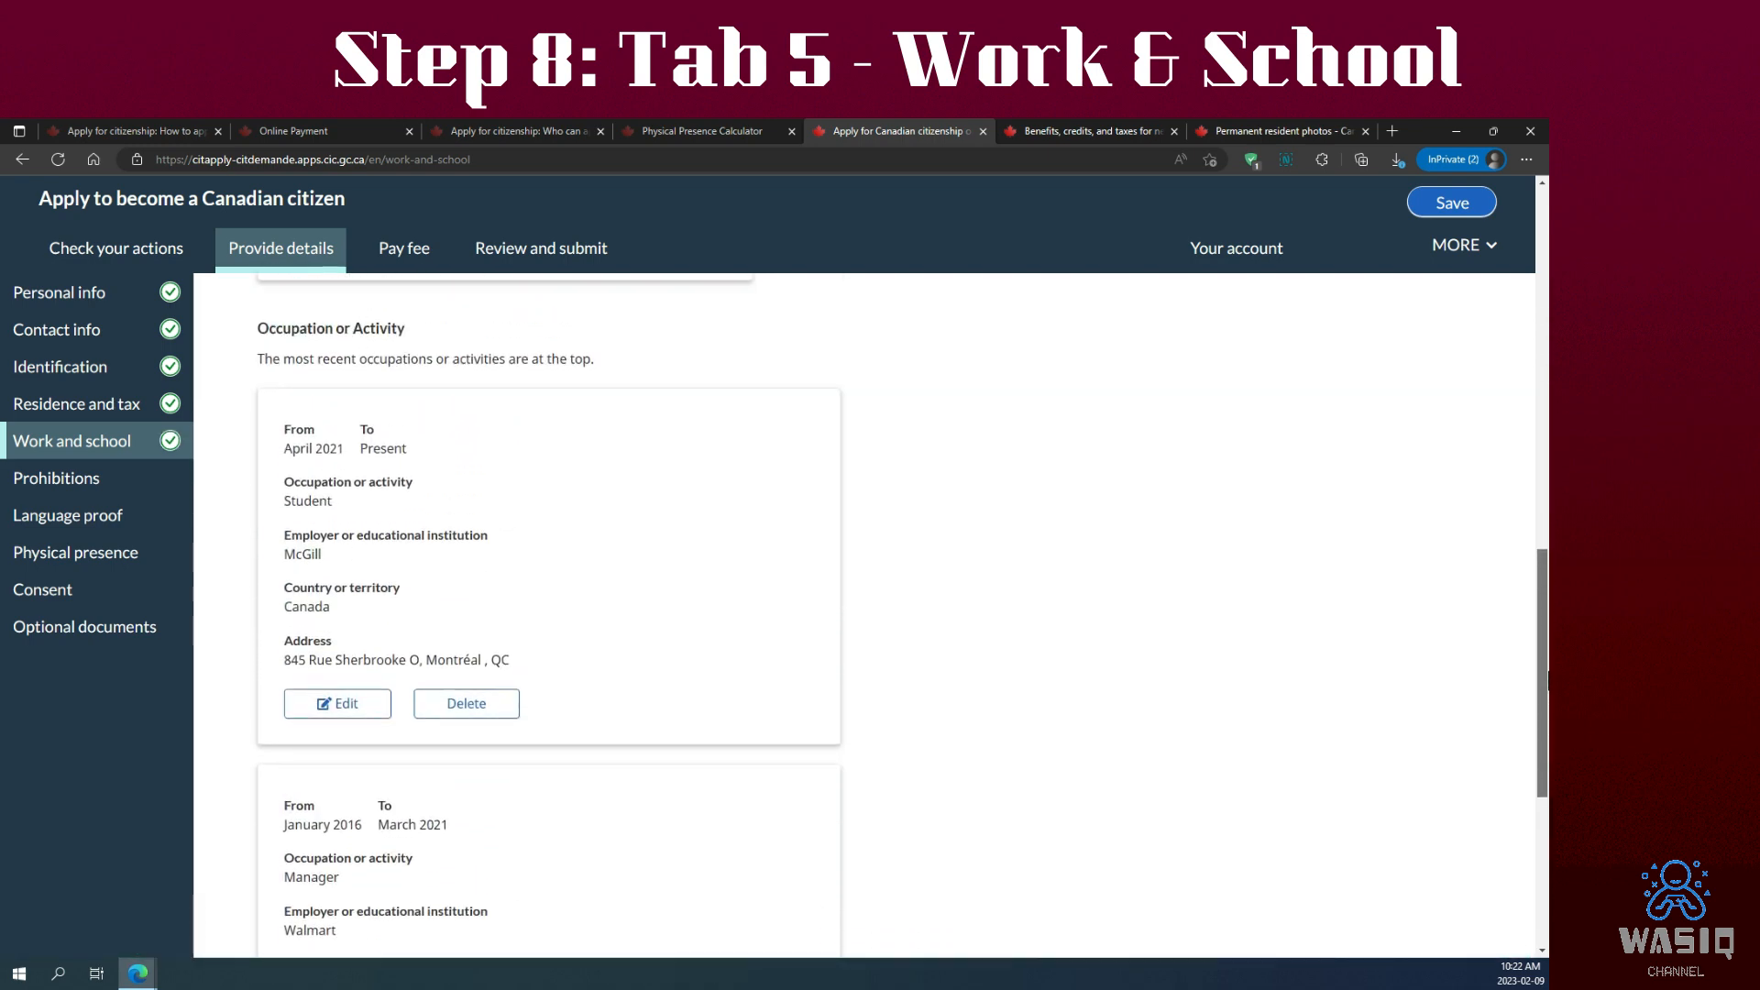
{"action": "left_click_drag", "start_coordinate": [1547, 680], "coordinate": [1547, 686]}
{"action": "mouse_move", "coordinate": [424, 436]}
{"action": "left_mouse_down"}
{"action": "mouse_move", "coordinate": [263, 427]}
{"action": "mouse_move", "coordinate": [416, 431]}
{"action": "left_mouse_up"}
{"action": "left_click", "coordinate": [287, 437]}
{"action": "left_click", "coordinate": [420, 431]}
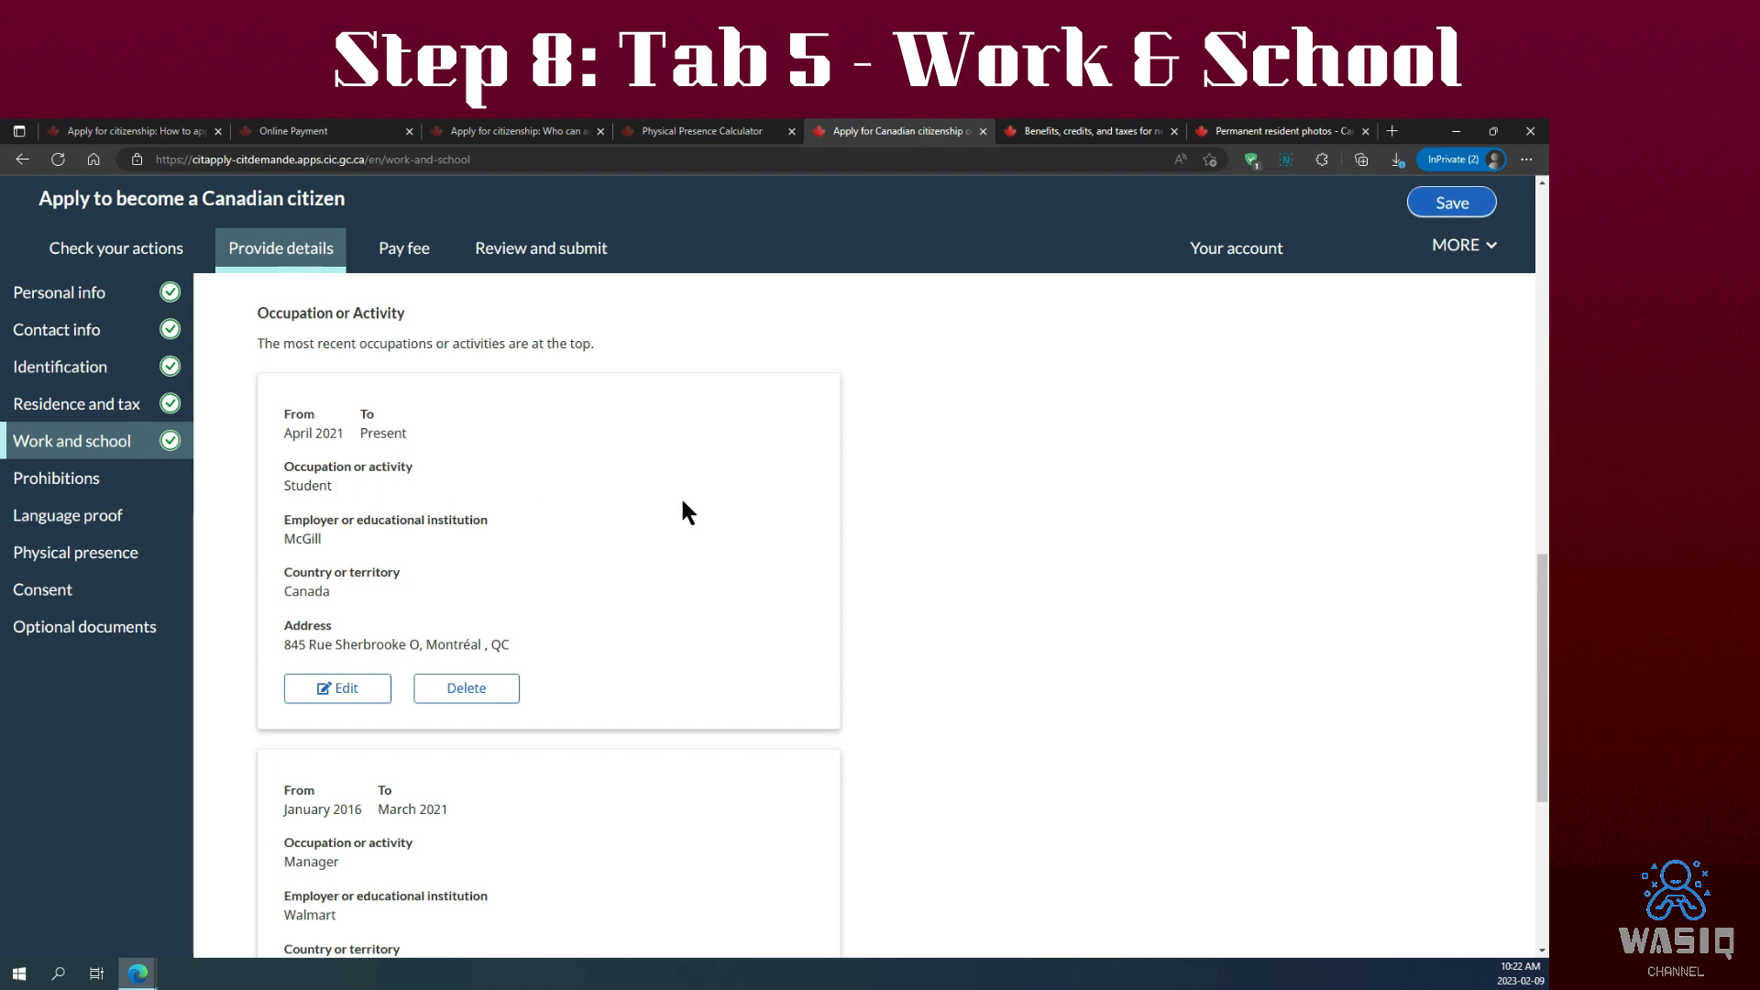
{"action": "scroll", "coordinate": [560, 564], "scroll_direction": "down", "scroll_amount": 3}
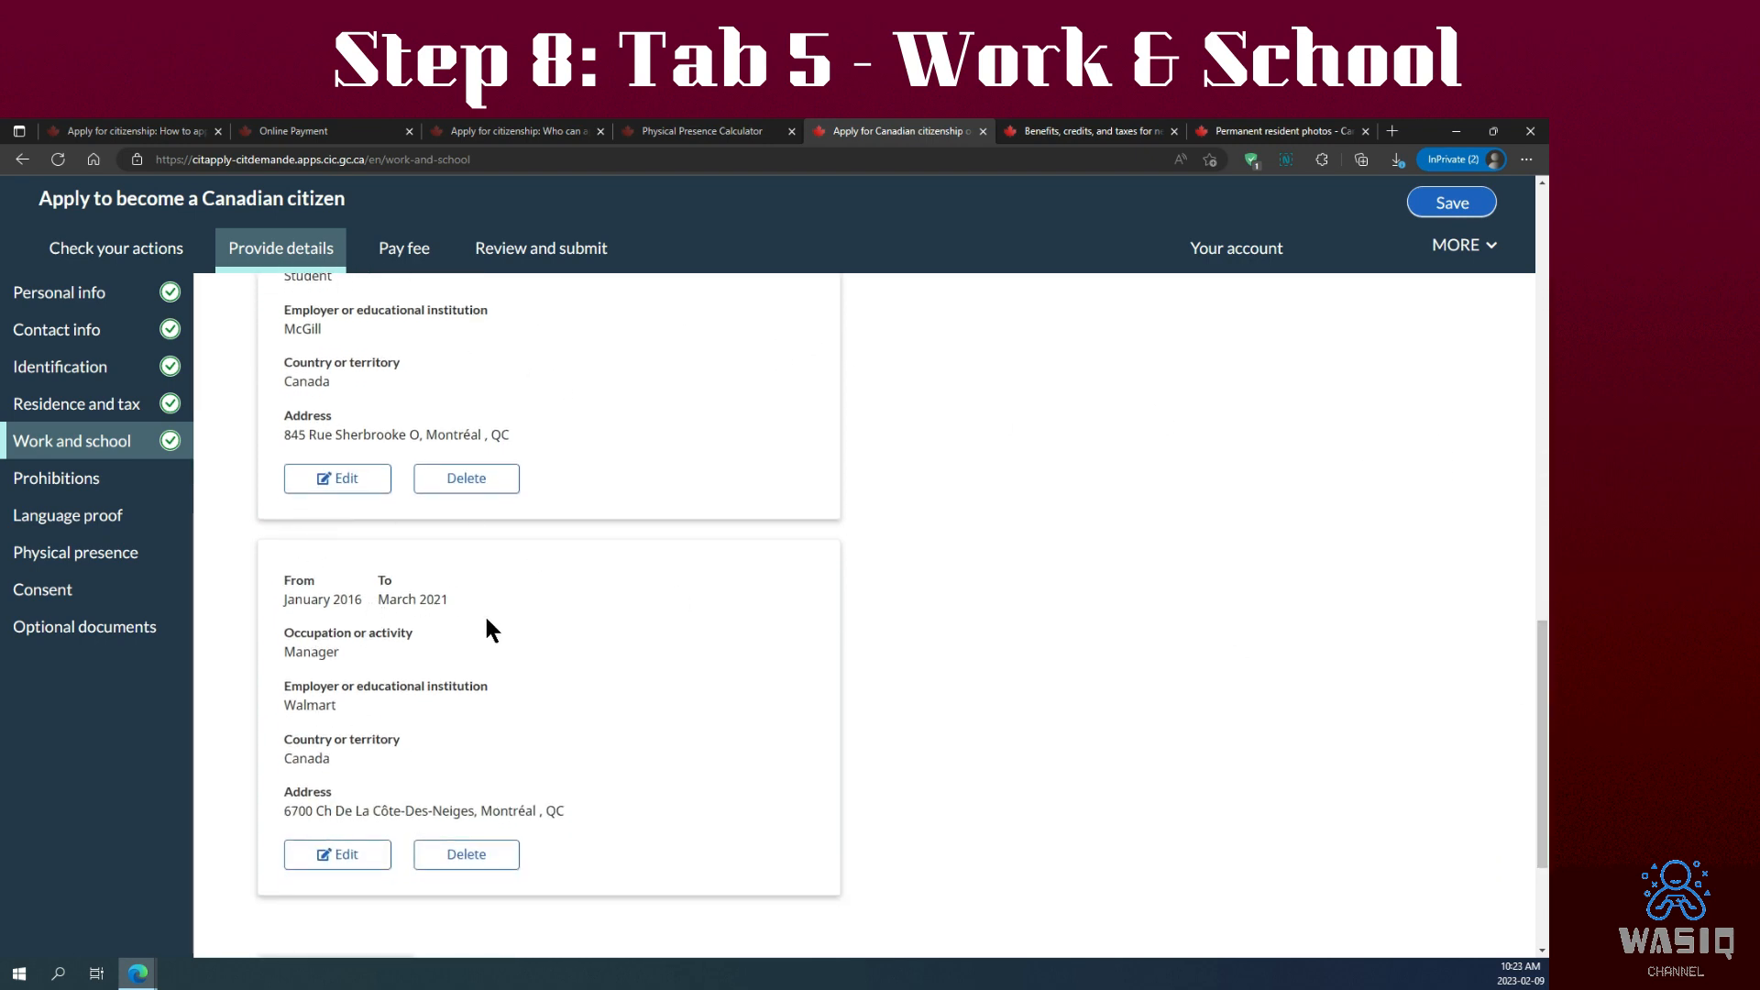
{"action": "left_click_drag", "start_coordinate": [1543, 671], "coordinate": [1546, 300]}
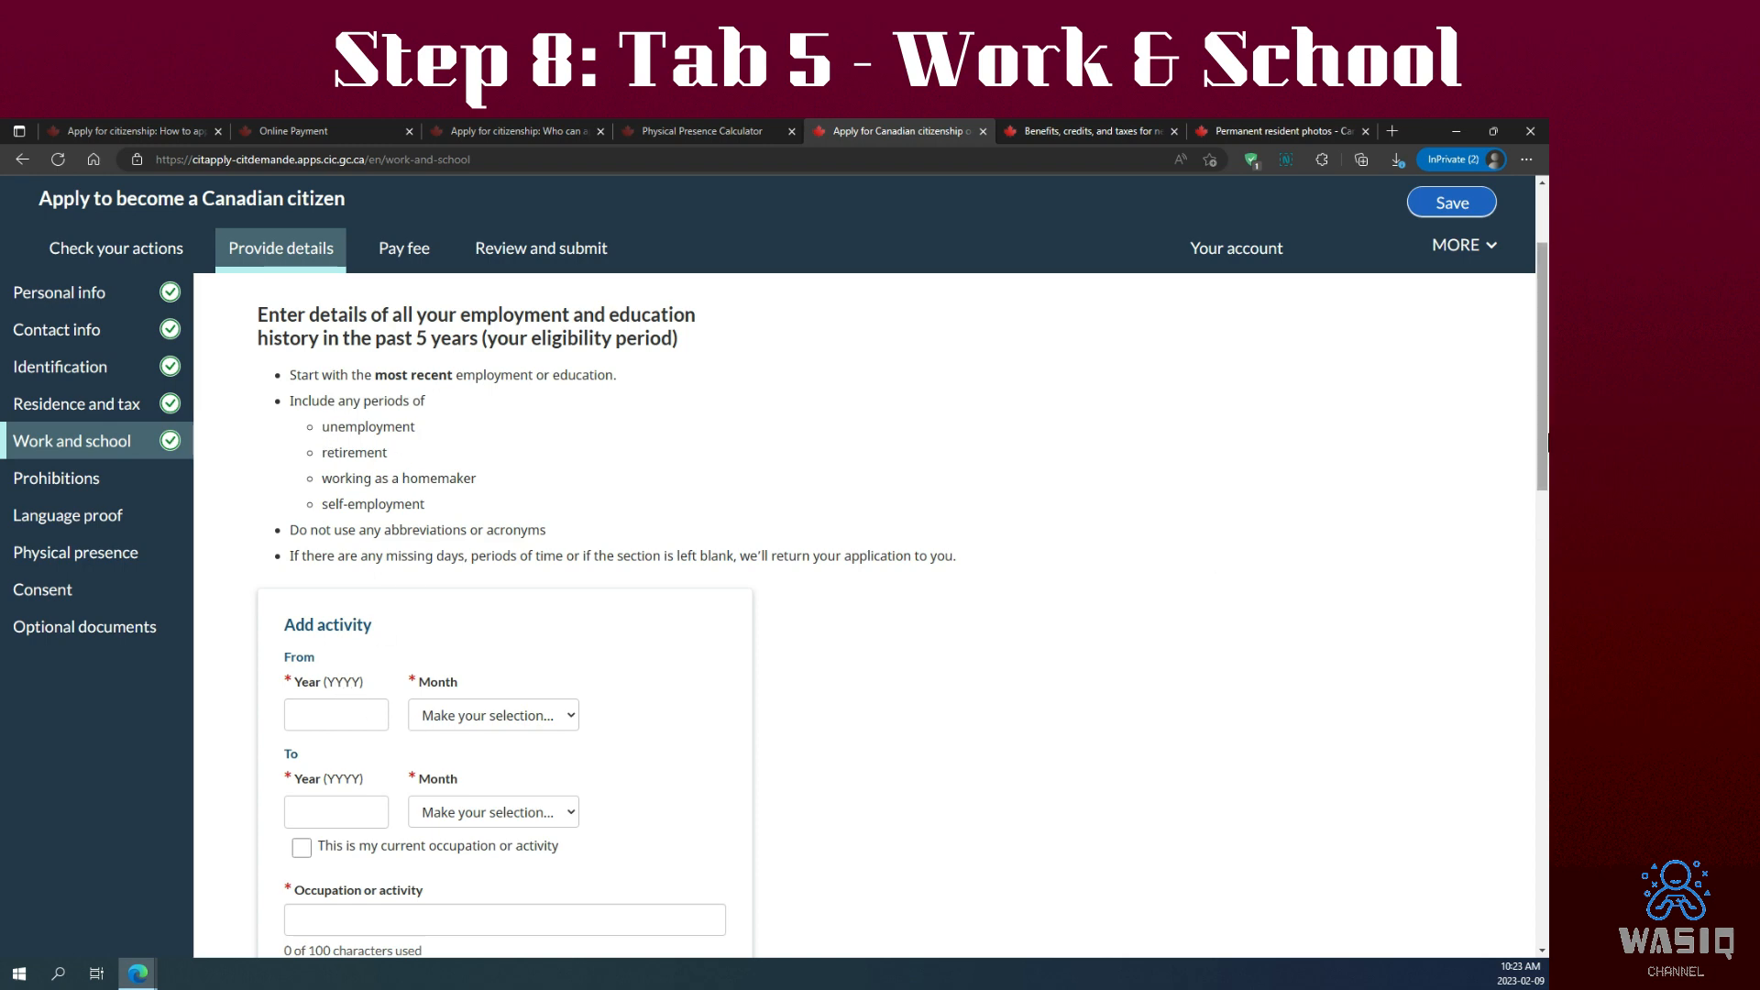
{"action": "left_click_drag", "start_coordinate": [1544, 441], "coordinate": [1547, 573]}
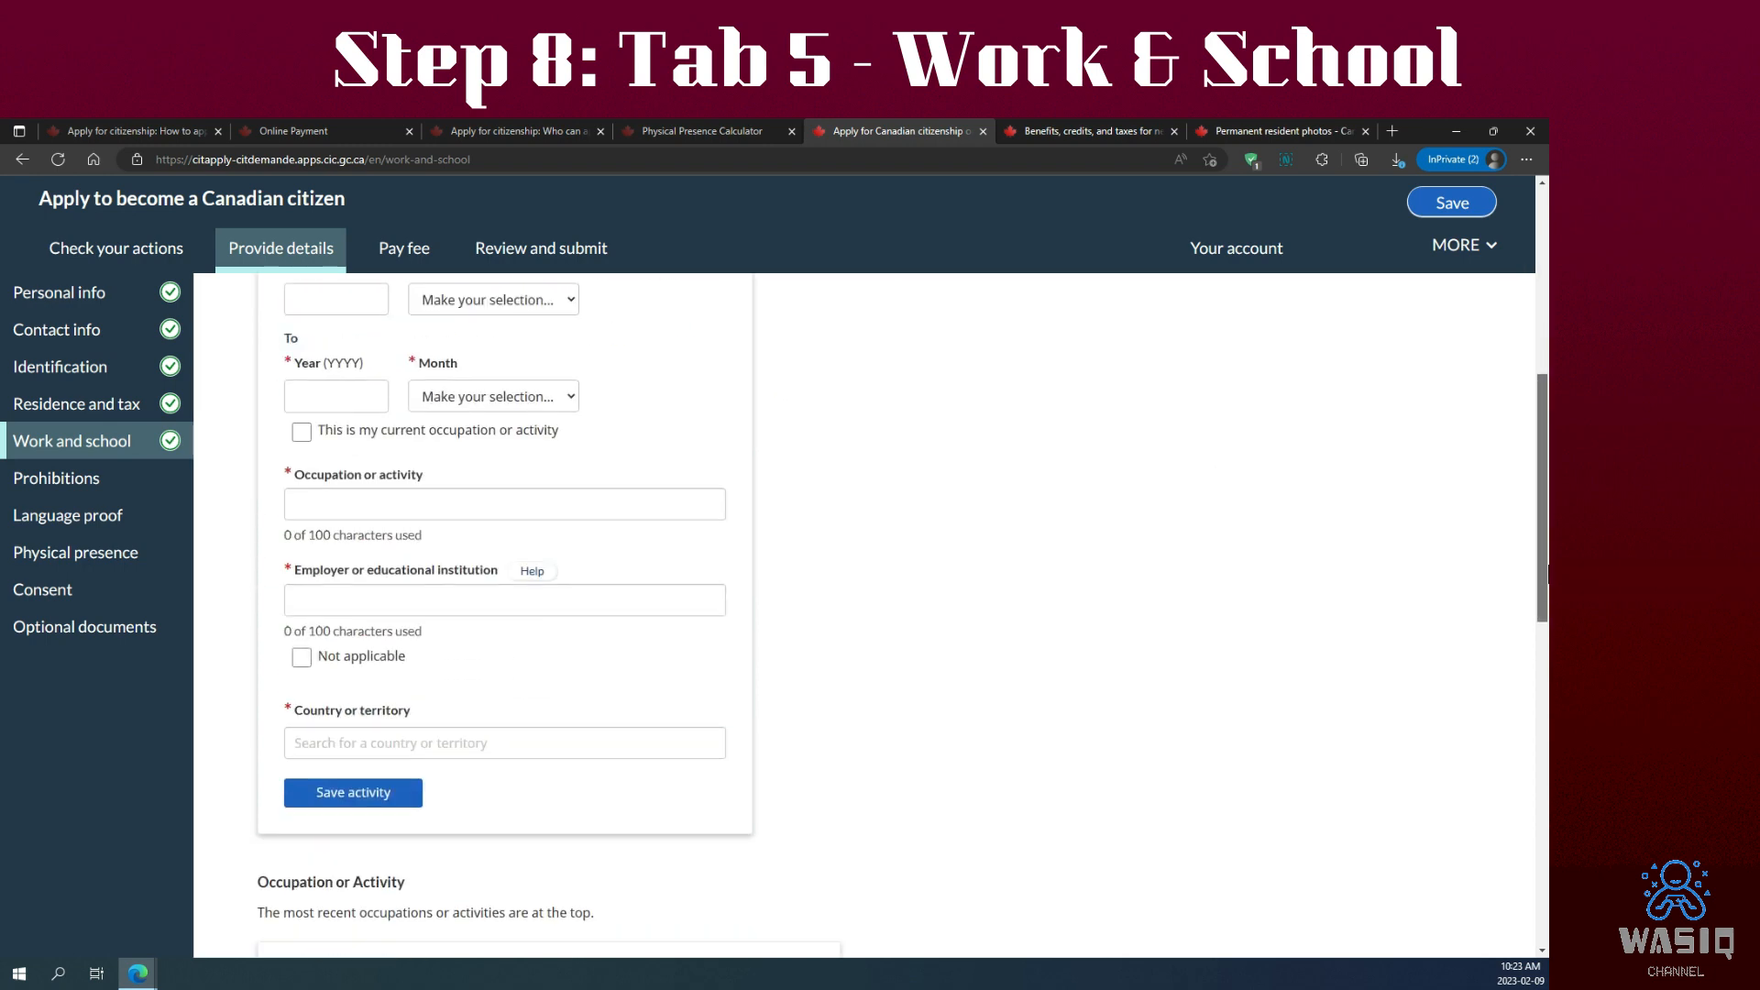
{"action": "left_click_drag", "start_coordinate": [1548, 573], "coordinate": [1537, 713]}
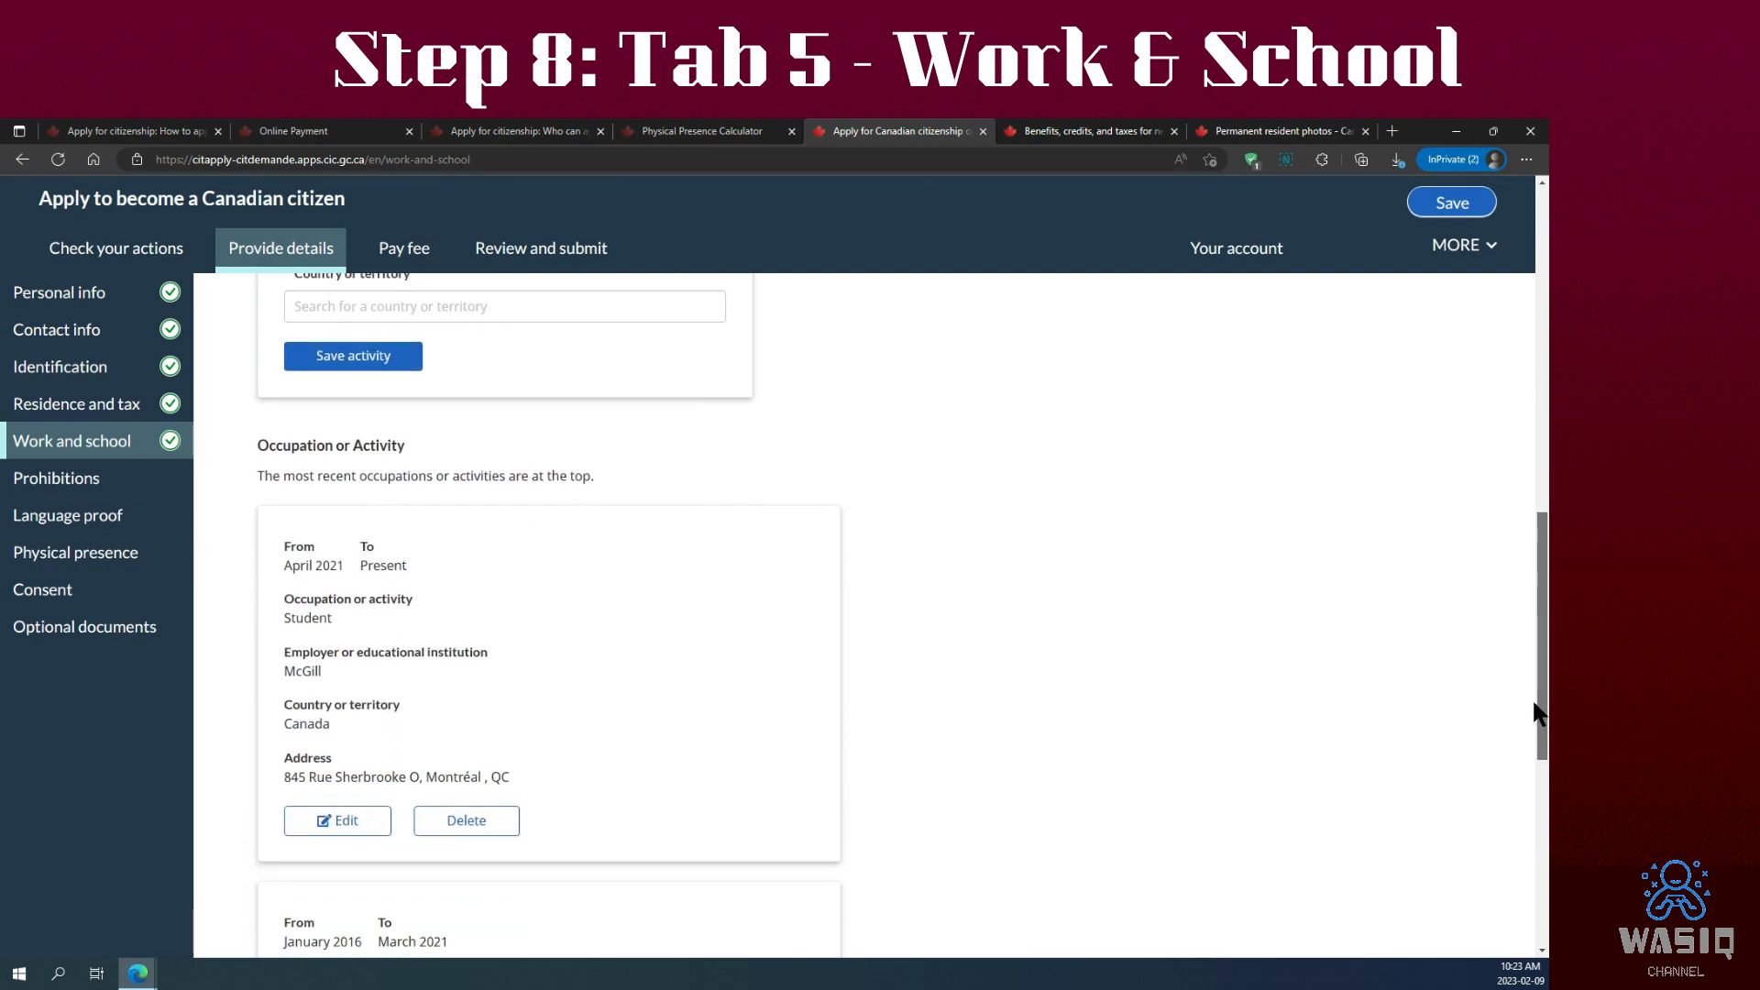
{"action": "left_click_drag", "start_coordinate": [1538, 713], "coordinate": [1537, 851]}
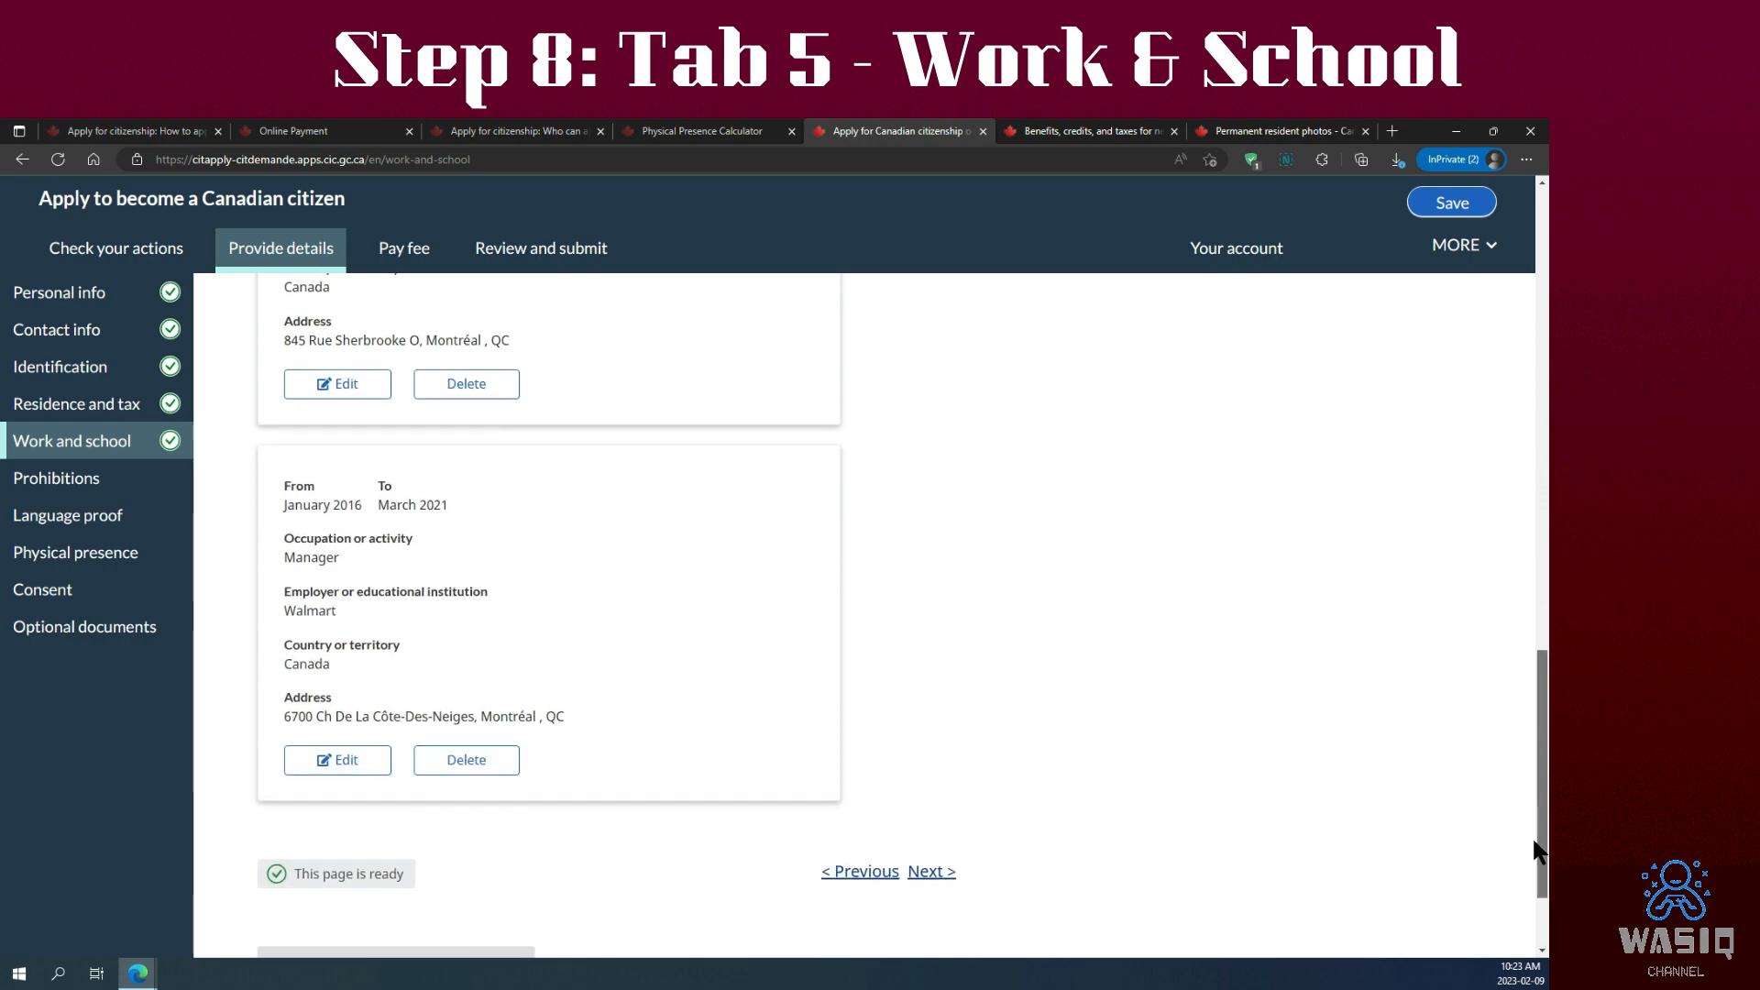
{"action": "left_click_drag", "start_coordinate": [1538, 850], "coordinate": [1538, 856]}
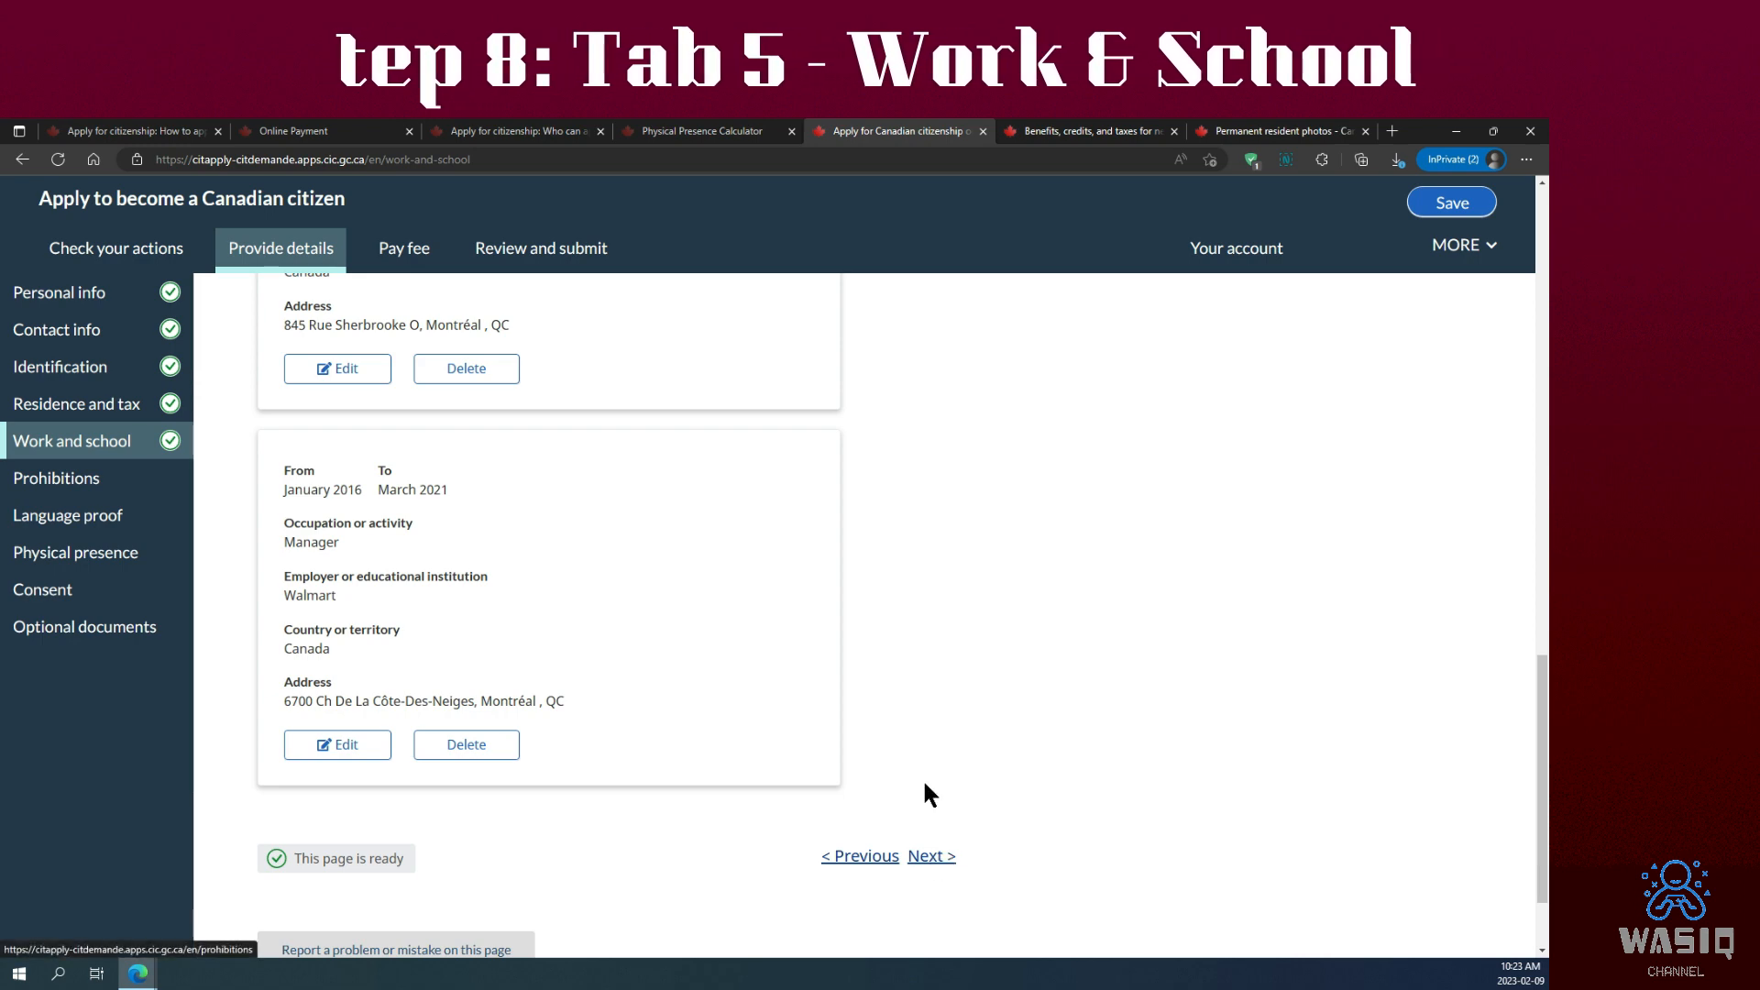
{"action": "scroll", "coordinate": [1409, 766], "scroll_direction": "up", "scroll_amount": 15}
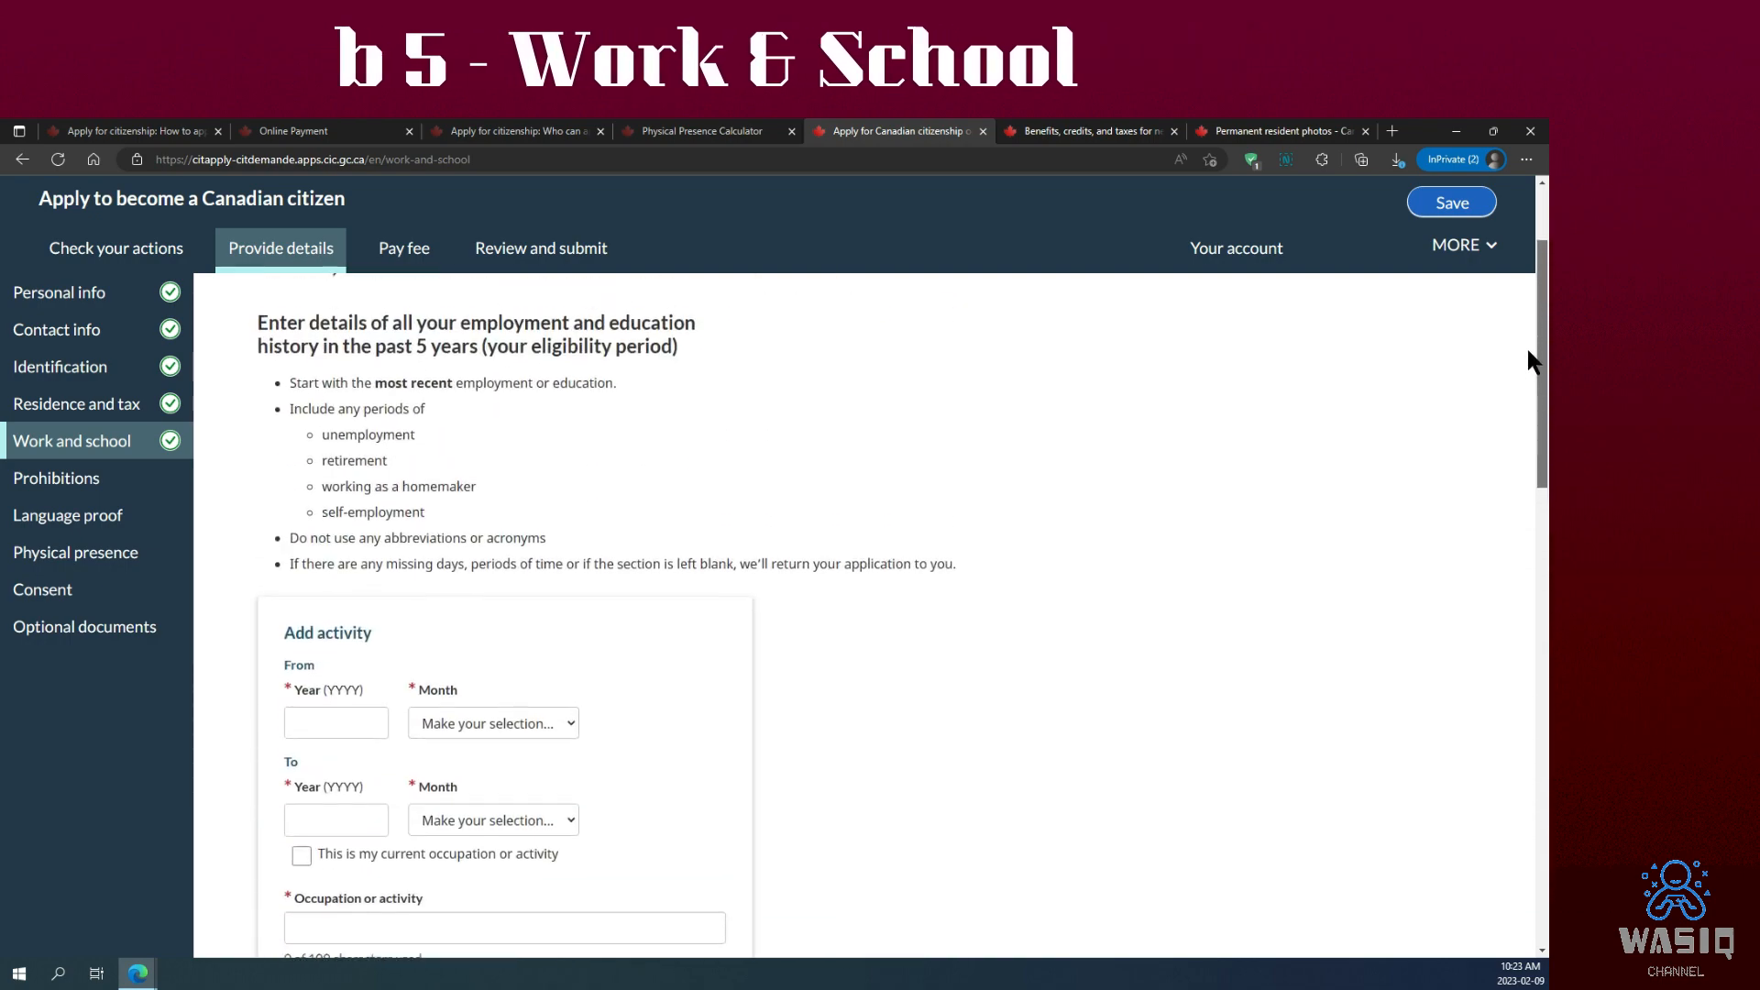
{"action": "scroll", "coordinate": [1503, 360], "scroll_direction": "down", "scroll_amount": 10}
{"action": "scroll", "coordinate": [1497, 717], "scroll_direction": "up", "scroll_amount": 12}
{"action": "scroll", "coordinate": [1512, 323], "scroll_direction": "down", "scroll_amount": 15}
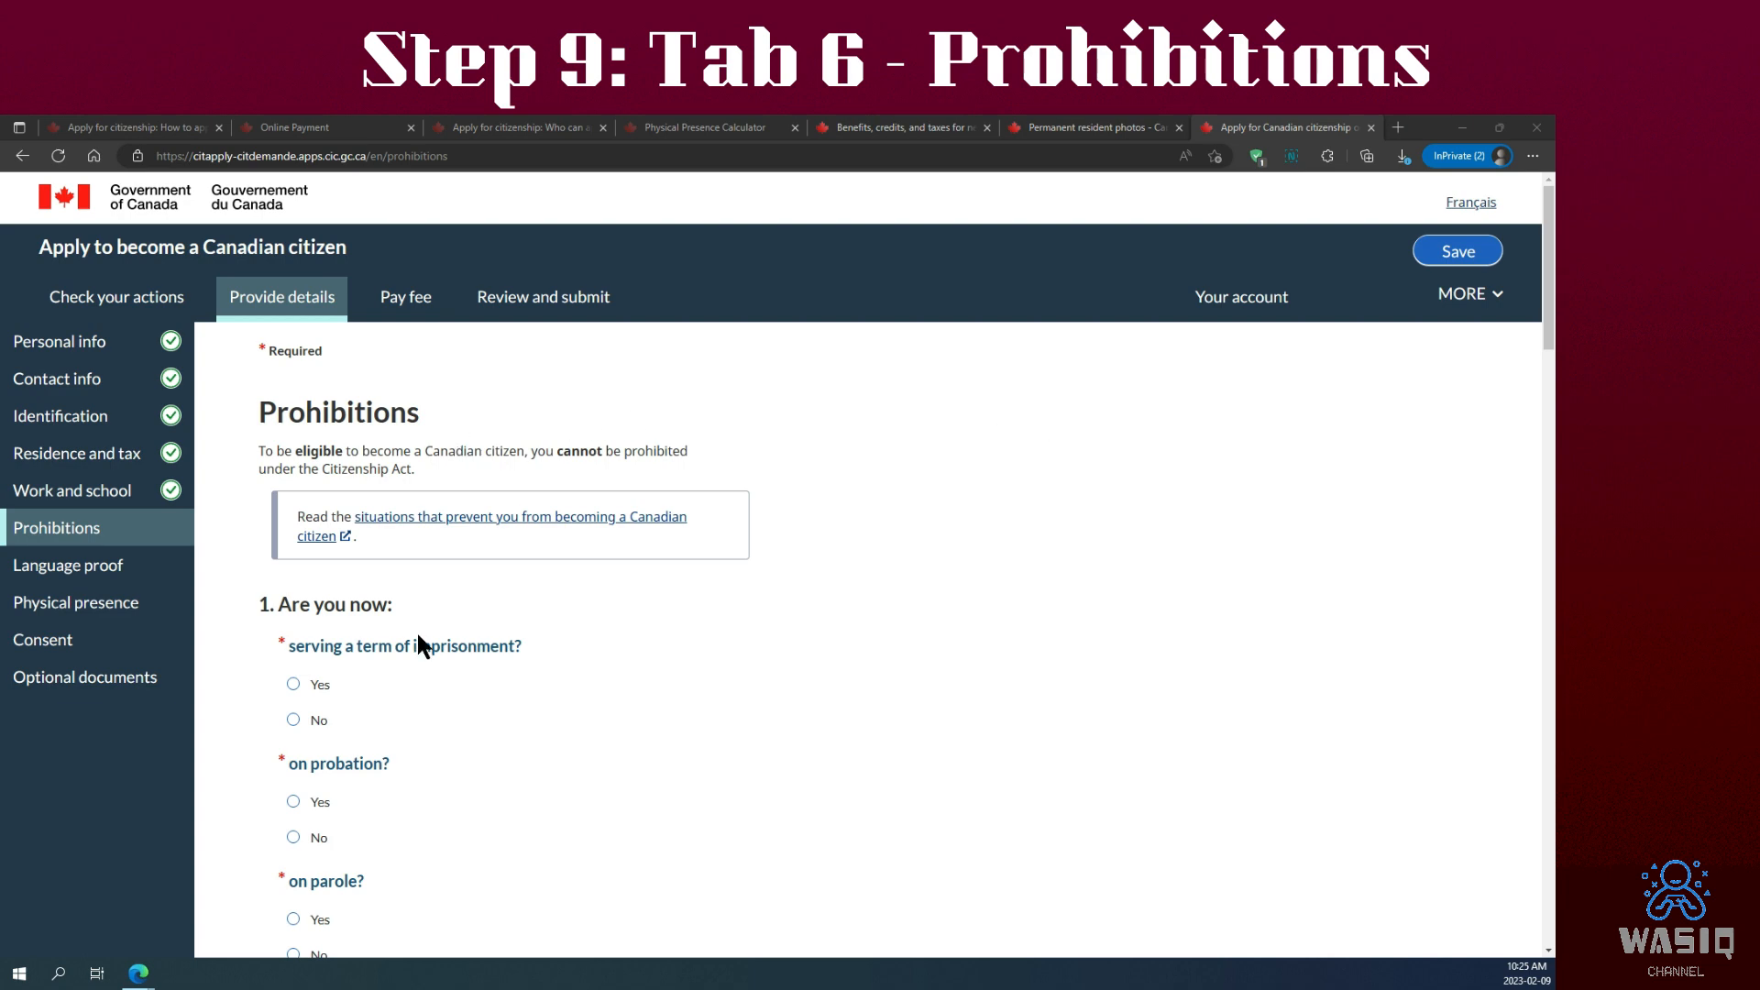
Answer No to the imprisonment, probation, parole and sentence-outside-Canada questions.
{"action": "scroll", "coordinate": [1549, 339], "scroll_direction": "down", "scroll_amount": 1}
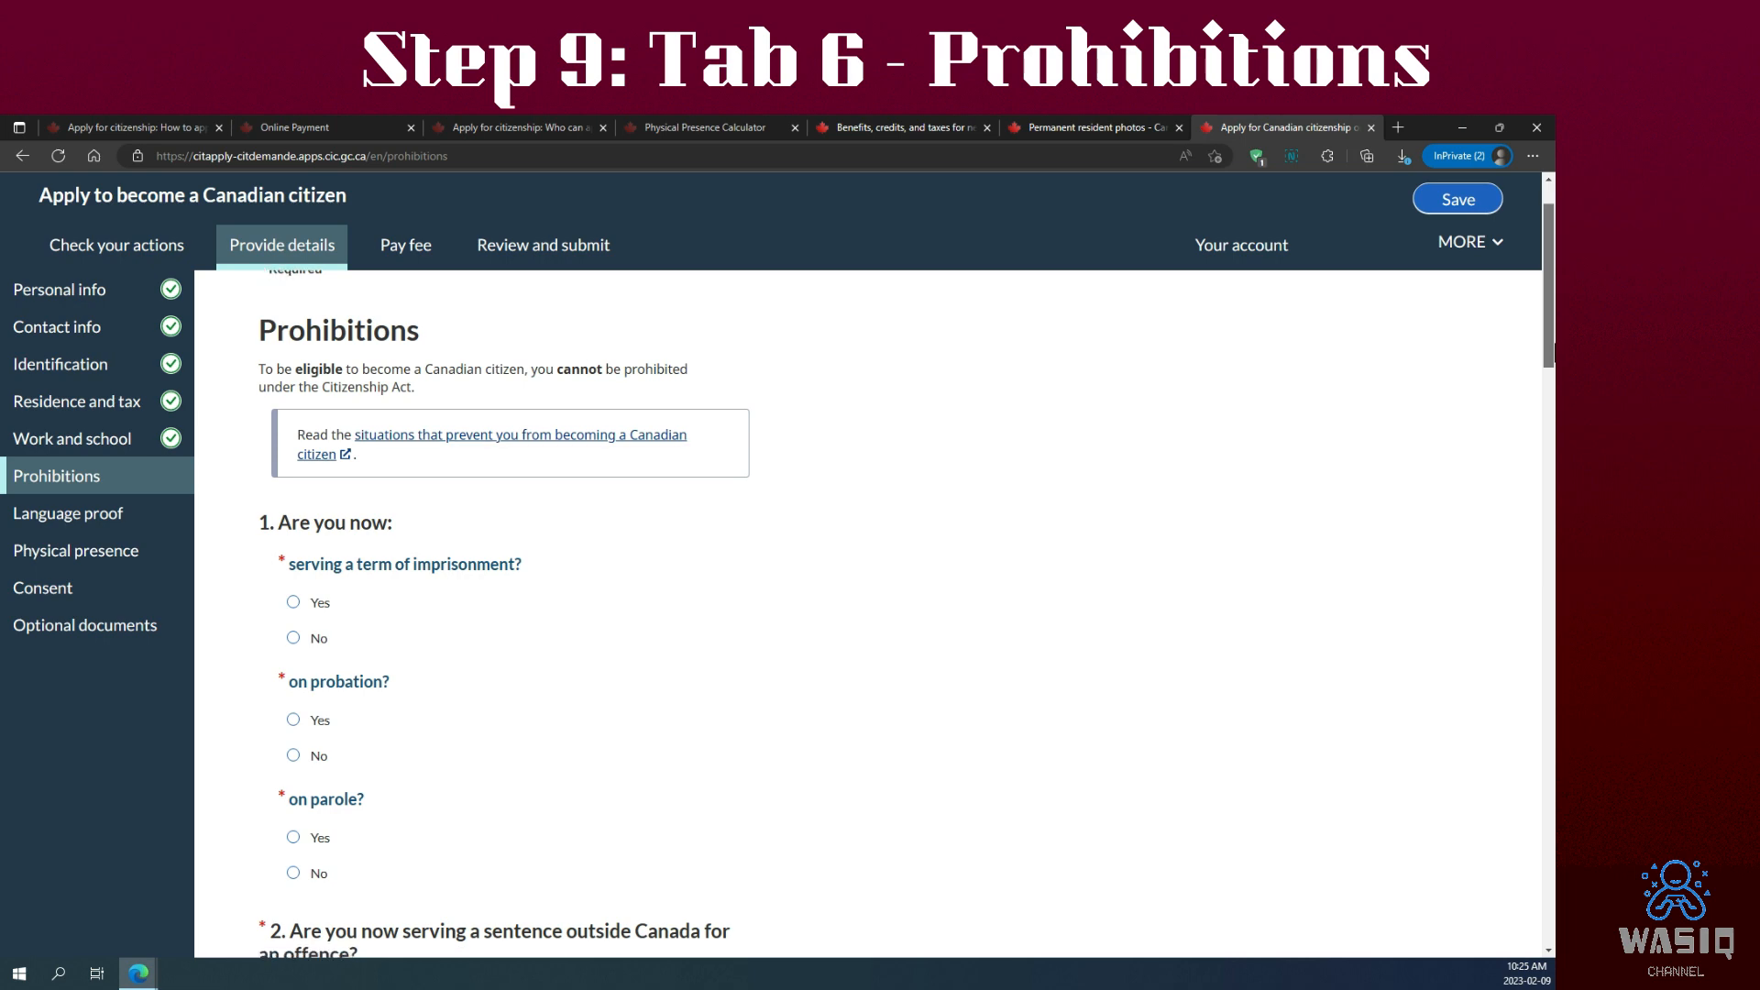
{"action": "scroll", "coordinate": [1169, 425], "scroll_direction": "down", "scroll_amount": 1}
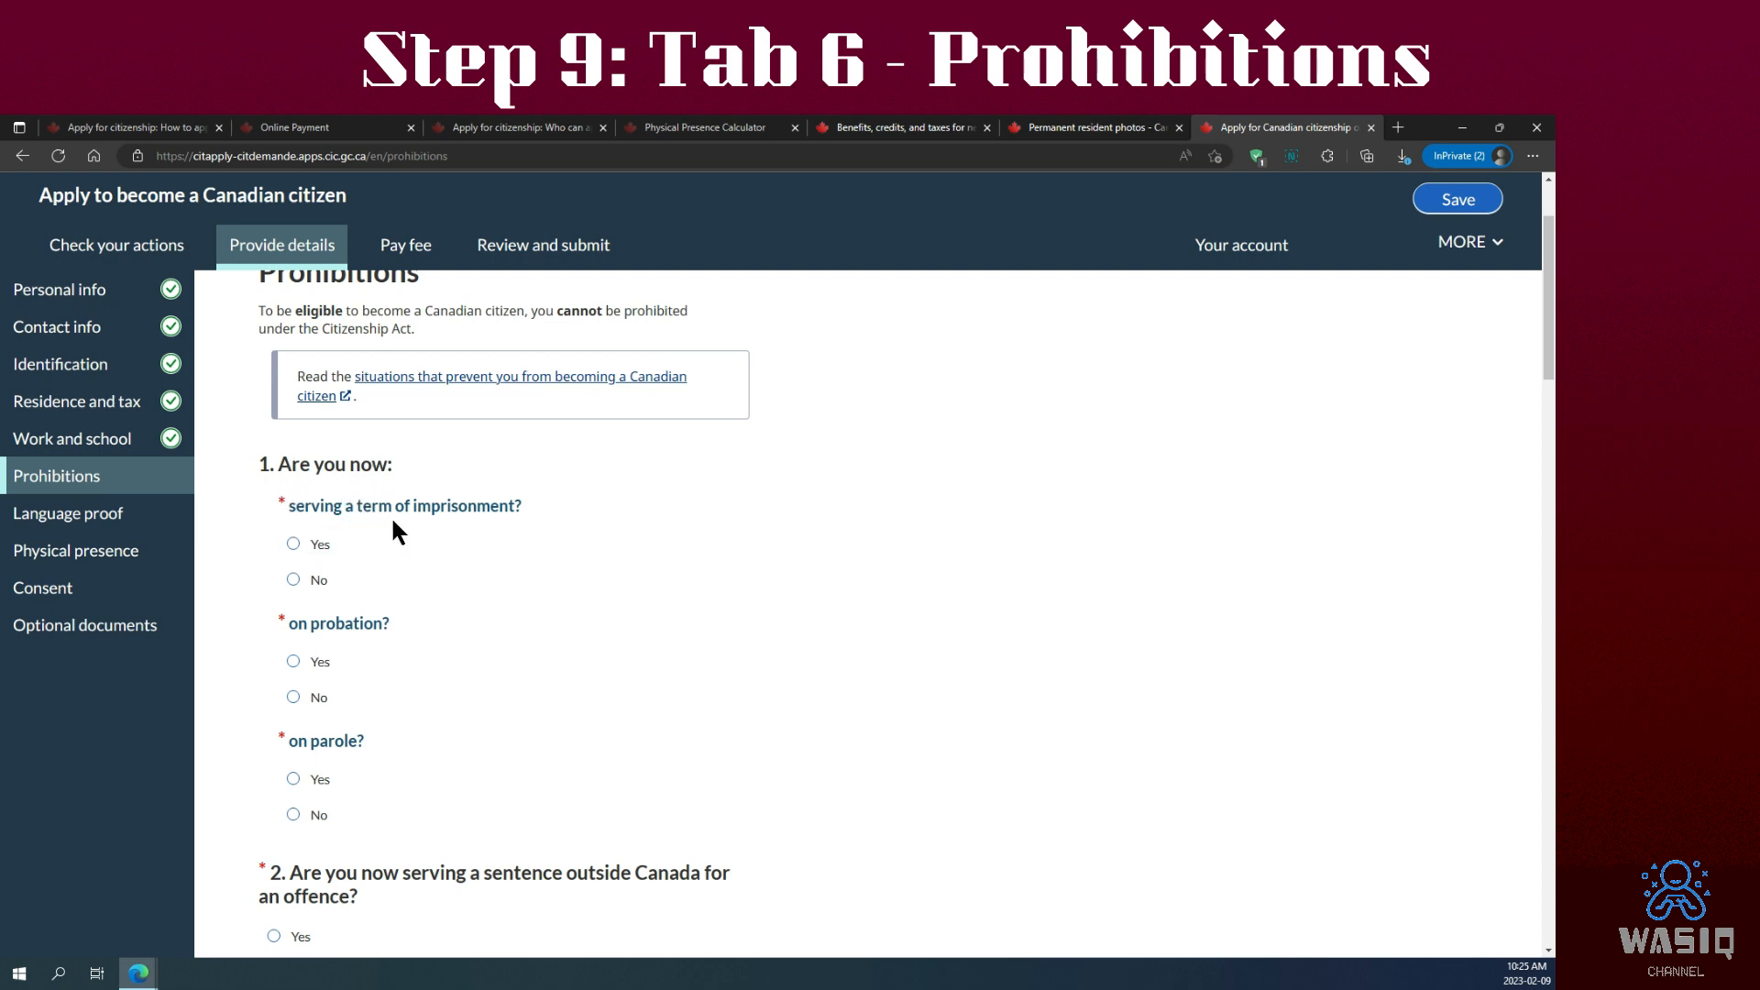
{"action": "left_click", "coordinate": [295, 580]}
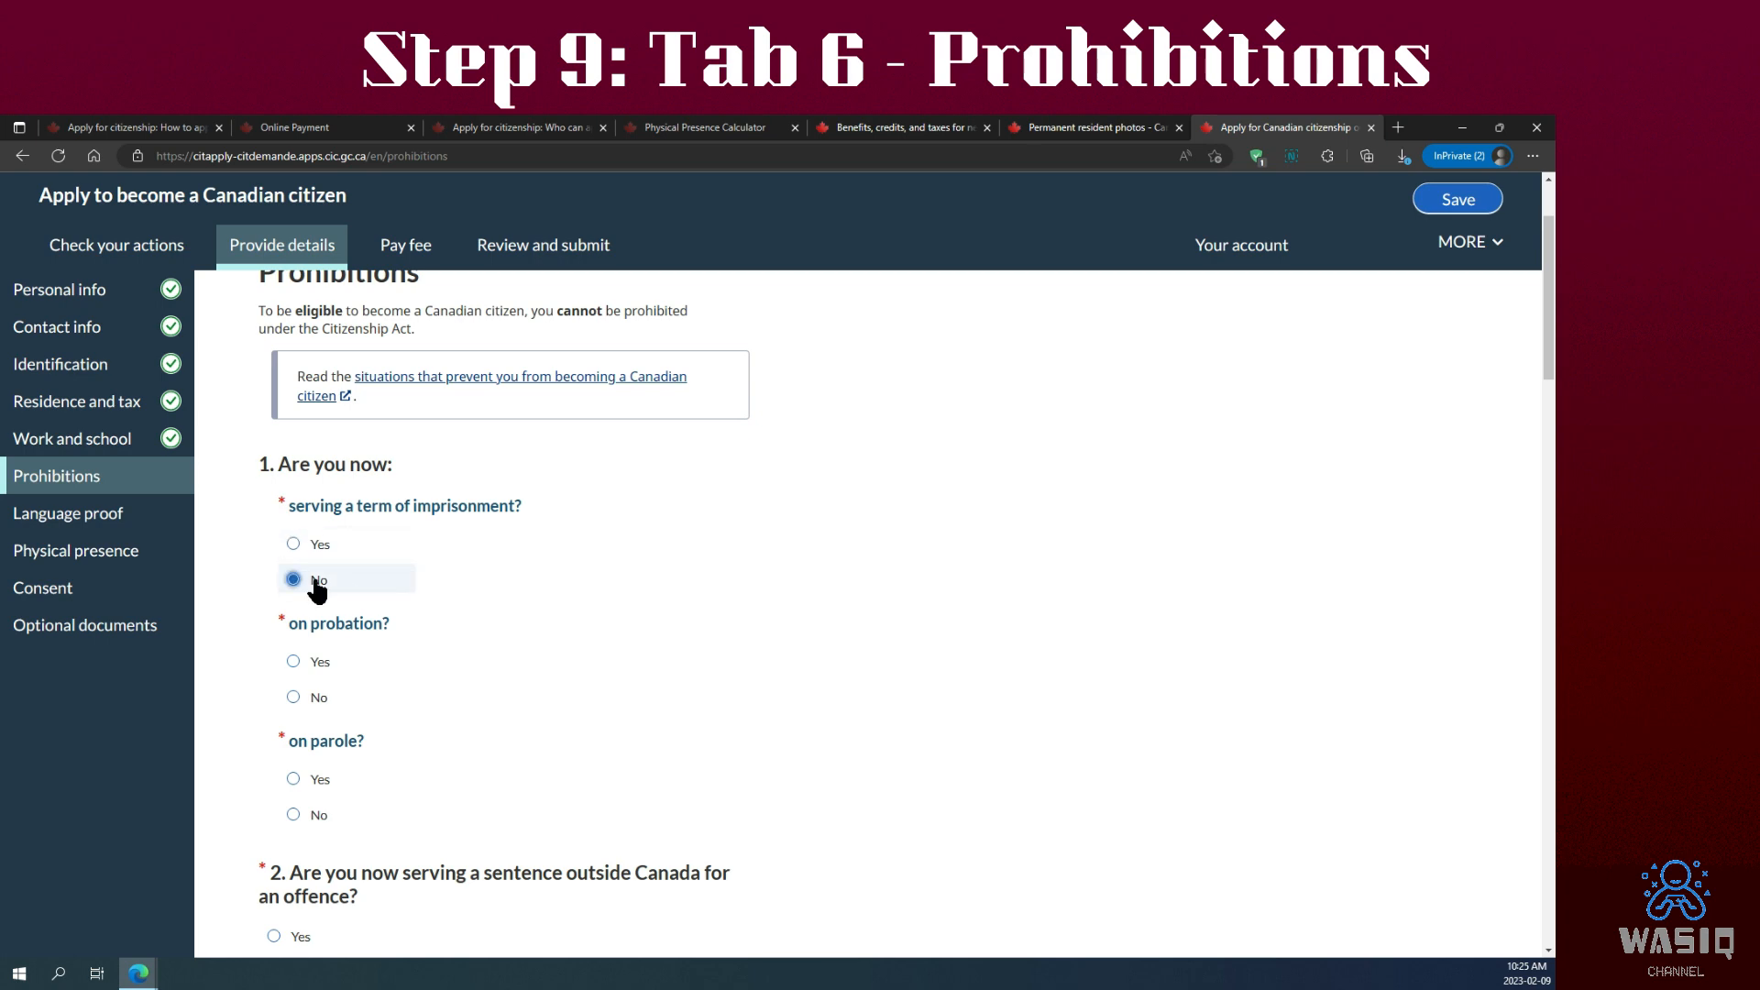
{"action": "left_click", "coordinate": [299, 699]}
{"action": "left_click", "coordinate": [294, 815]}
{"action": "scroll", "coordinate": [1552, 449], "scroll_direction": "down", "scroll_amount": 5}
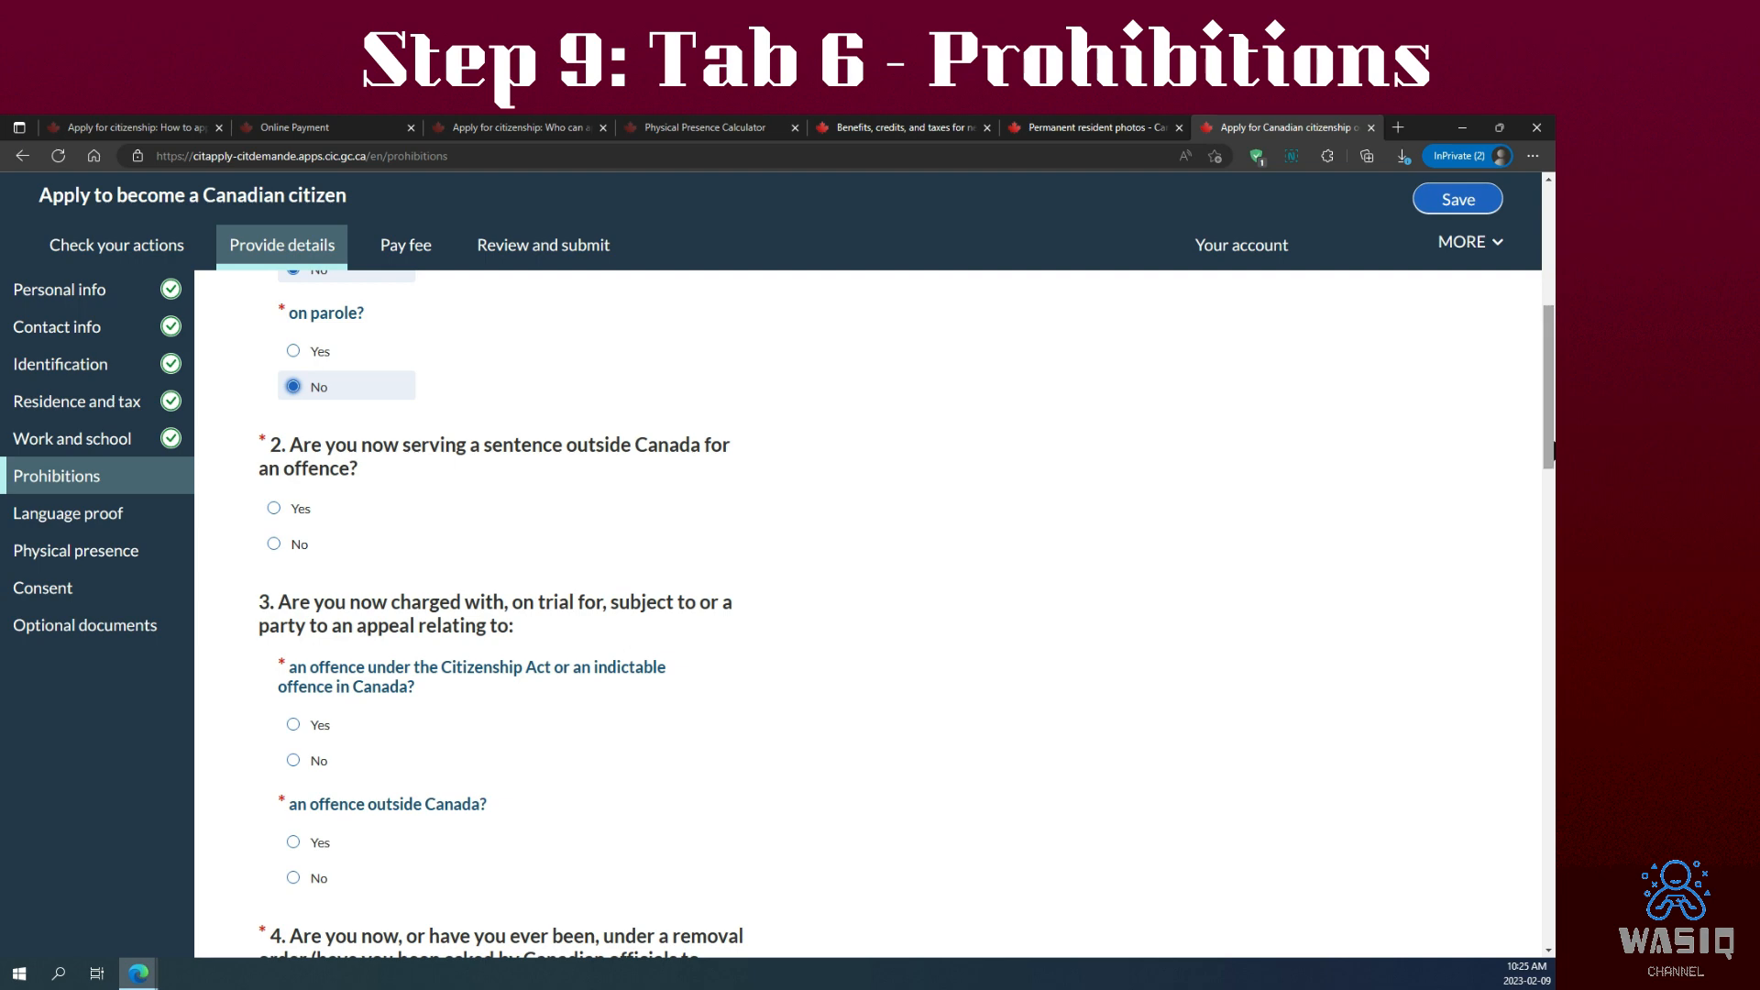
{"action": "left_click", "coordinate": [295, 543]}
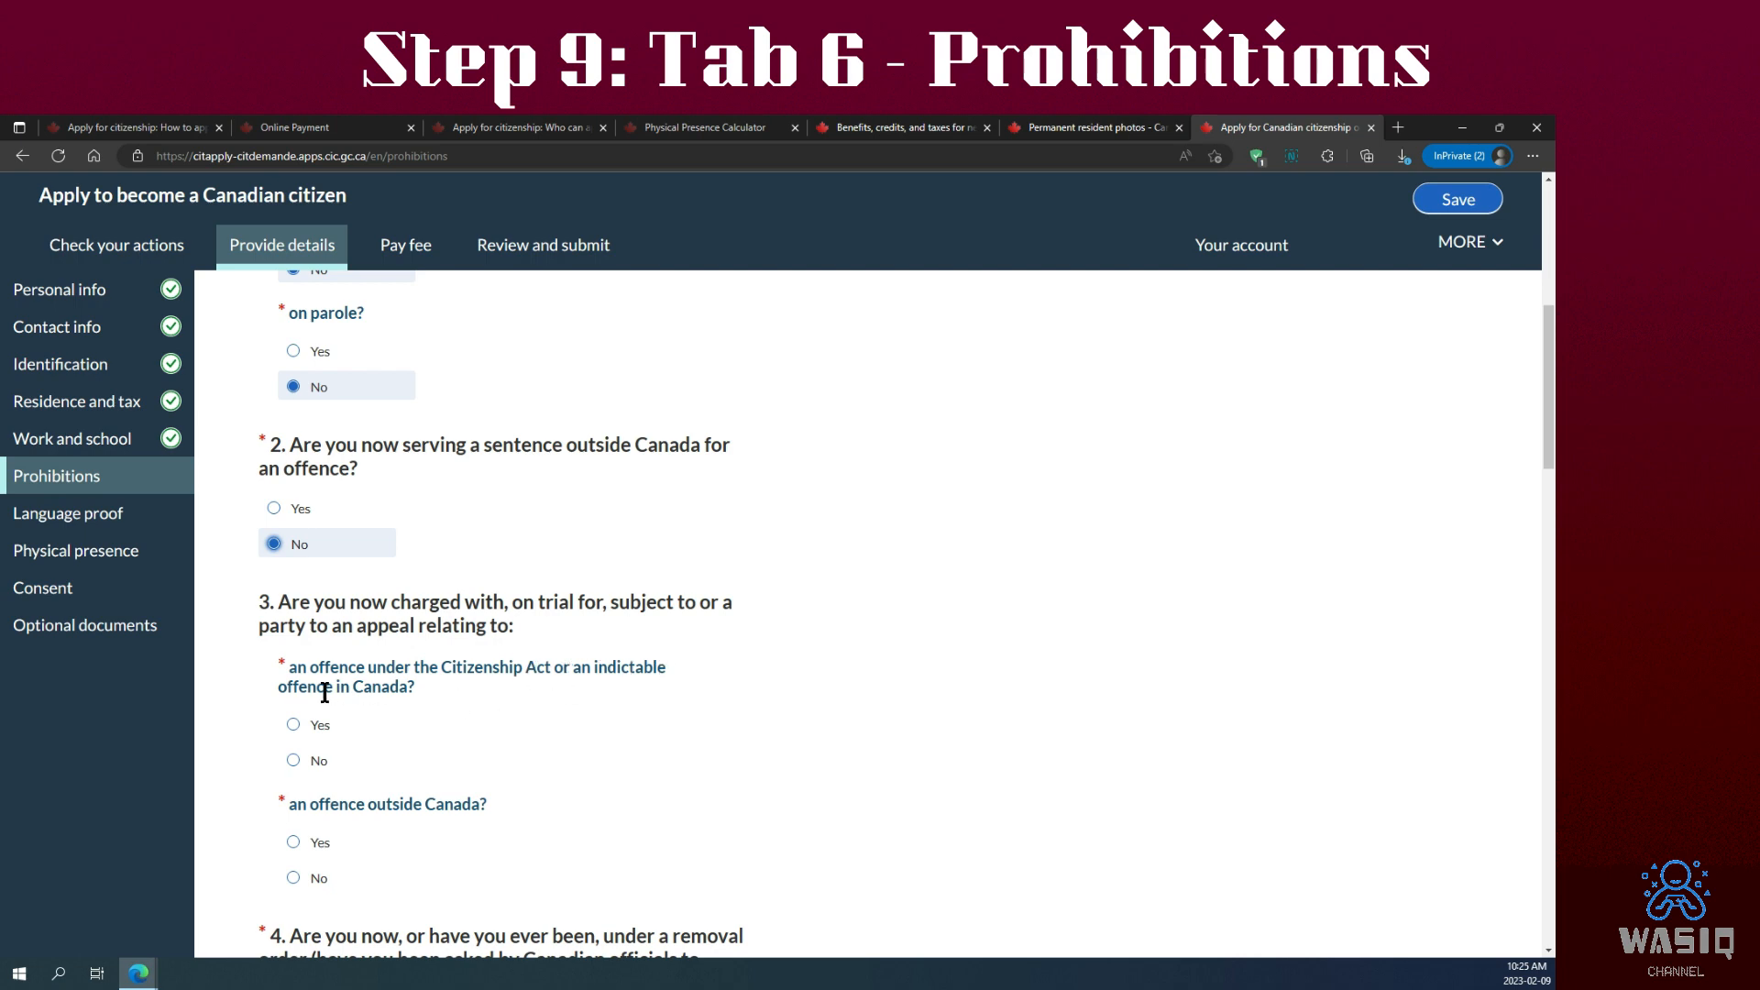
Answer No to the offence, removal order and war crimes questions.
{"action": "left_click", "coordinate": [316, 762]}
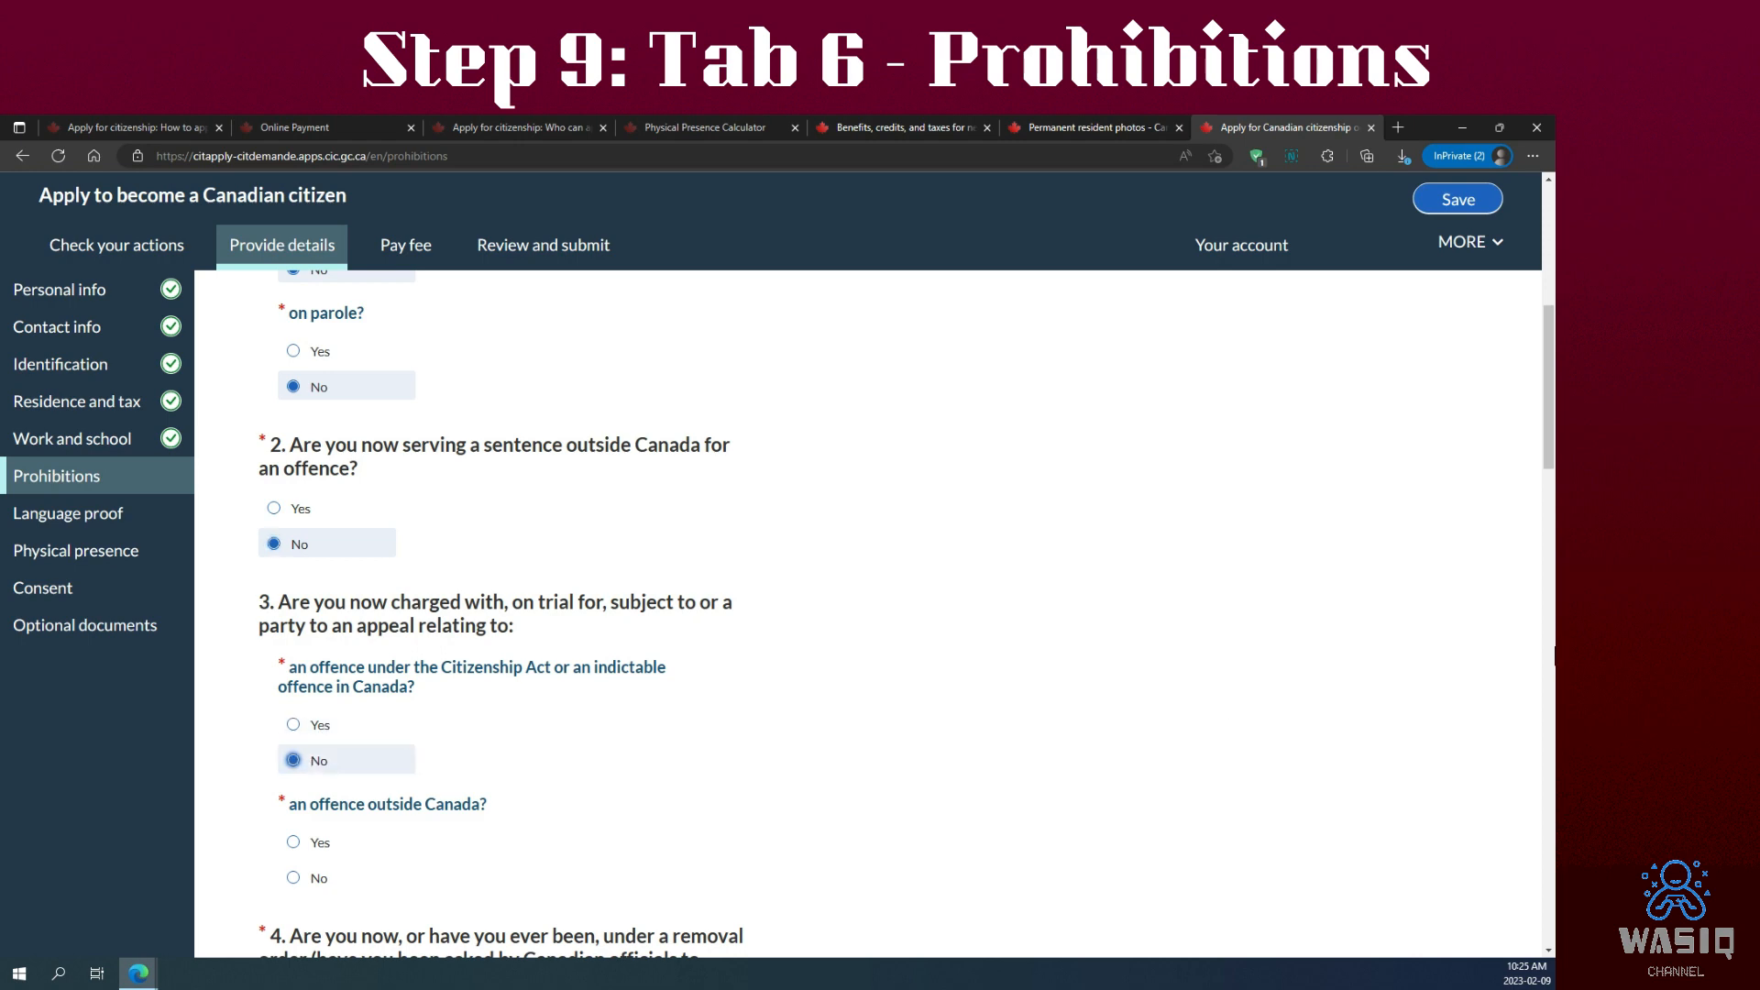
{"action": "scroll", "coordinate": [657, 640], "scroll_direction": "down", "scroll_amount": 3}
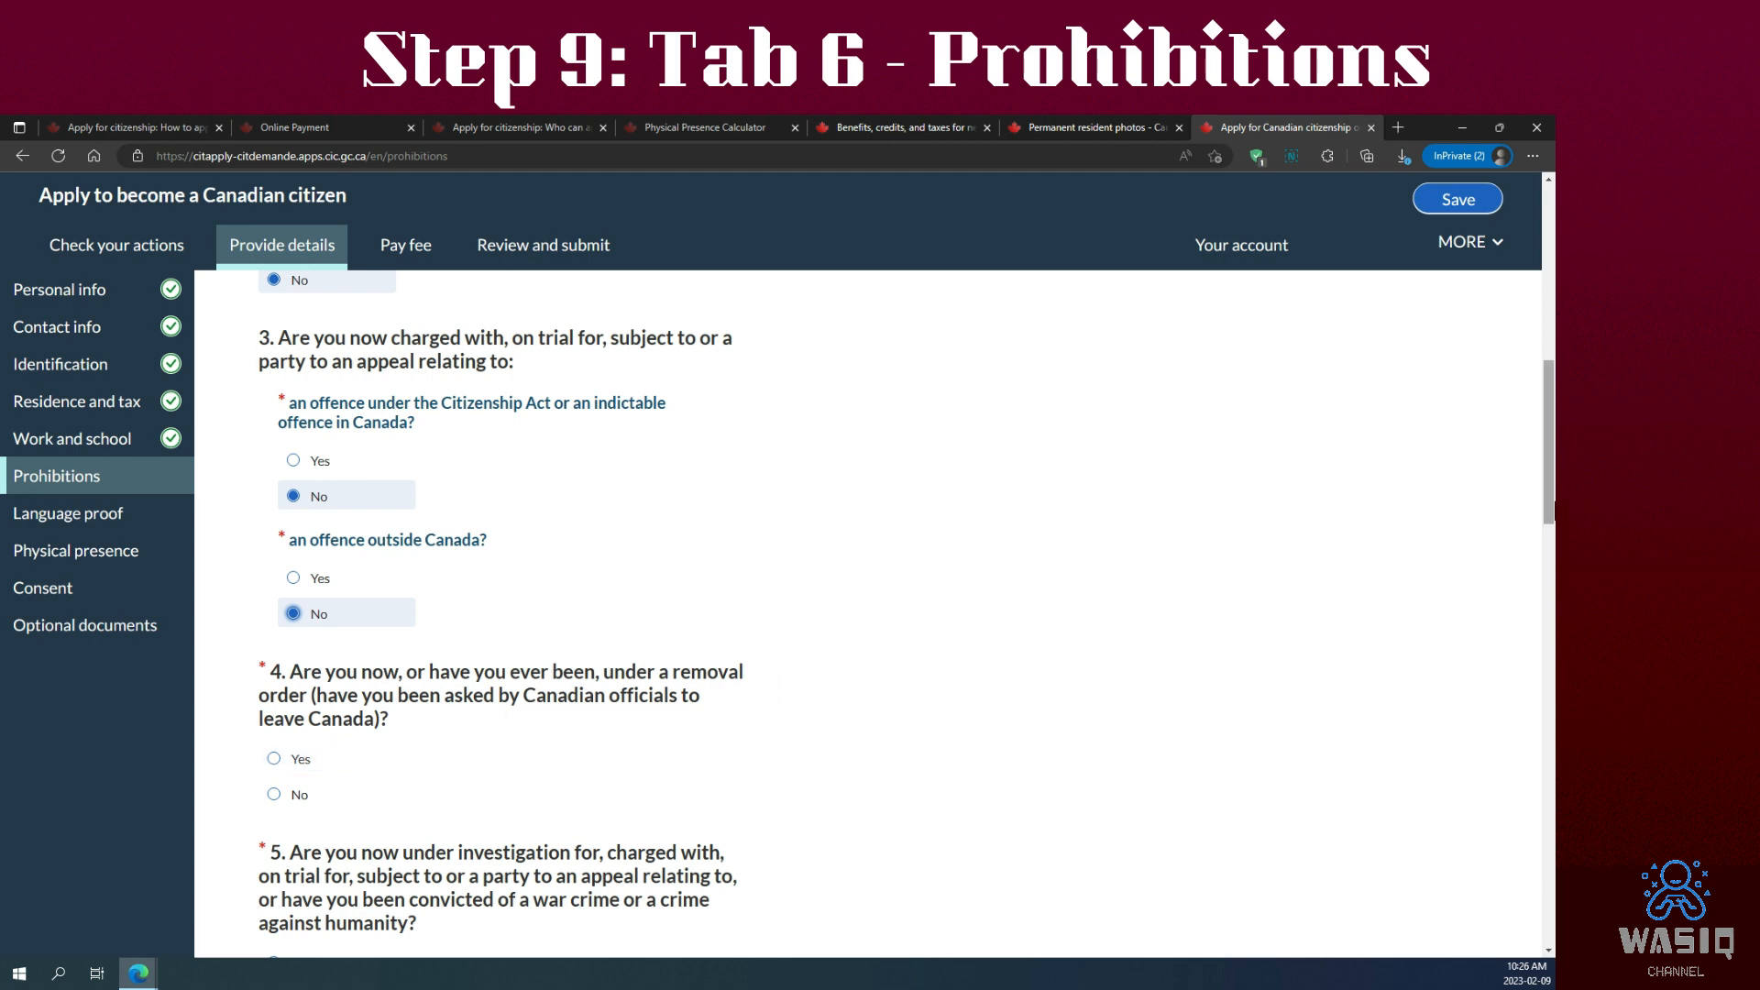
{"action": "scroll", "coordinate": [1013, 677], "scroll_direction": "down", "scroll_amount": 3}
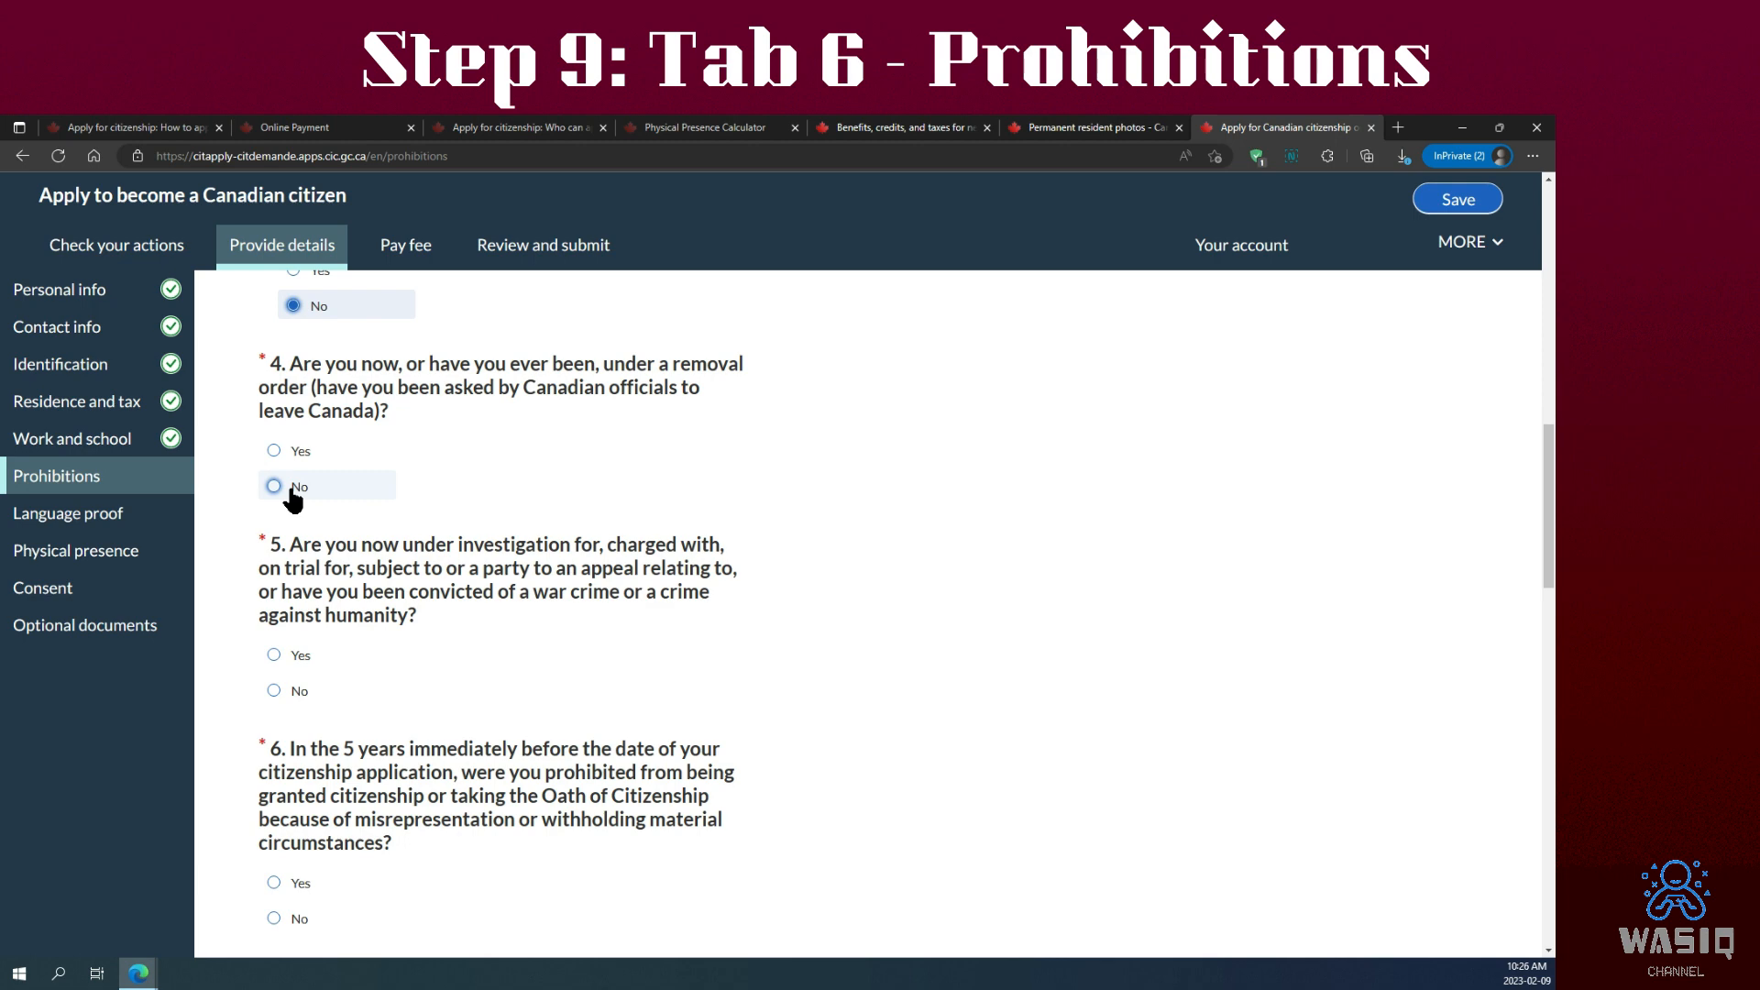
{"action": "left_click", "coordinate": [301, 456]}
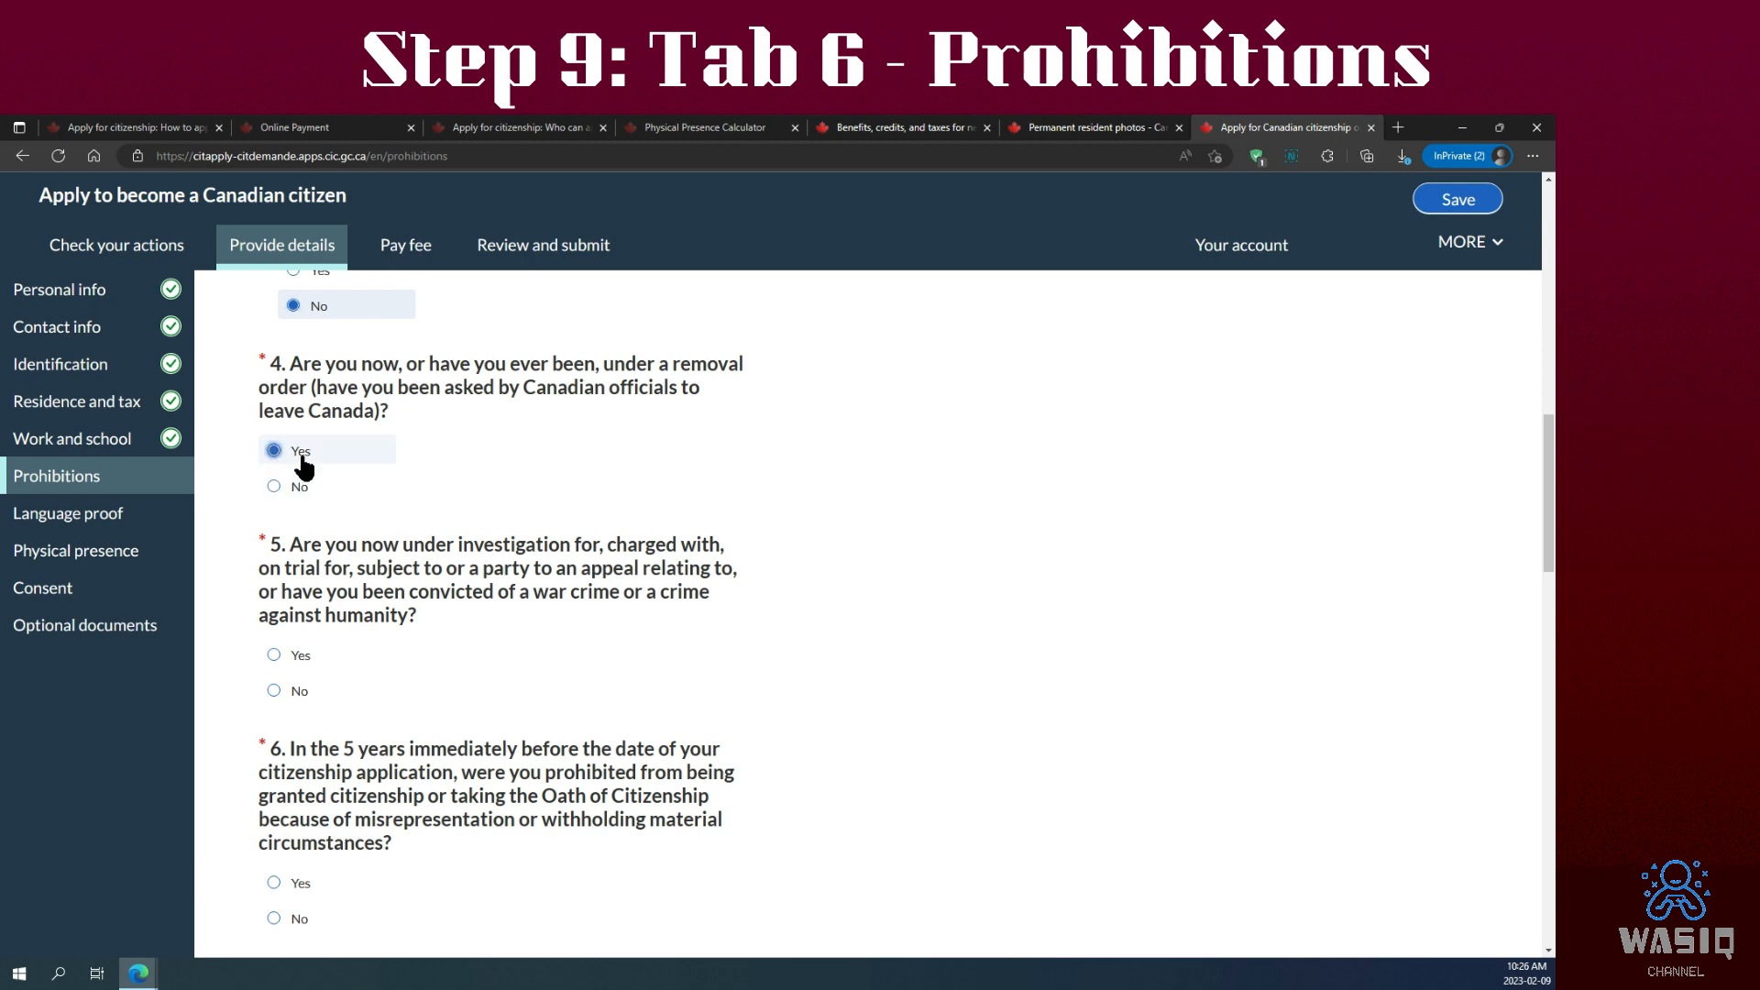
{"action": "left_click", "coordinate": [293, 493]}
{"action": "left_click_drag", "start_coordinate": [1551, 567], "coordinate": [1500, 554]}
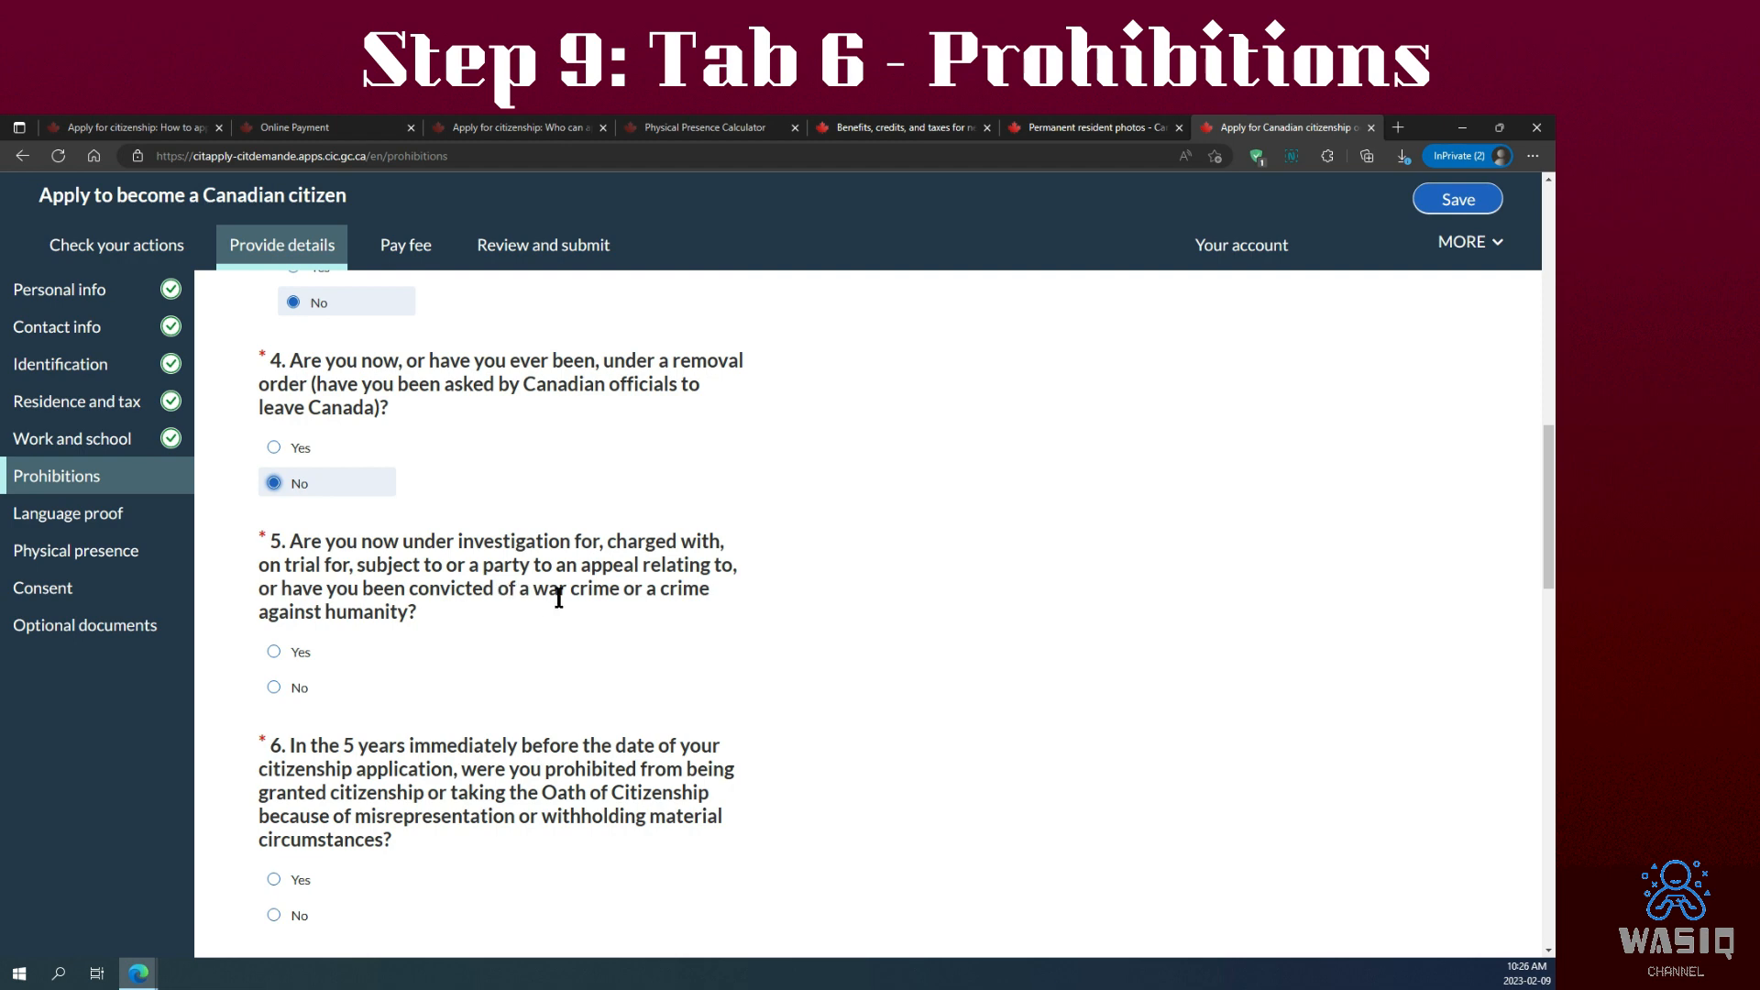
{"action": "left_click", "coordinate": [302, 698]}
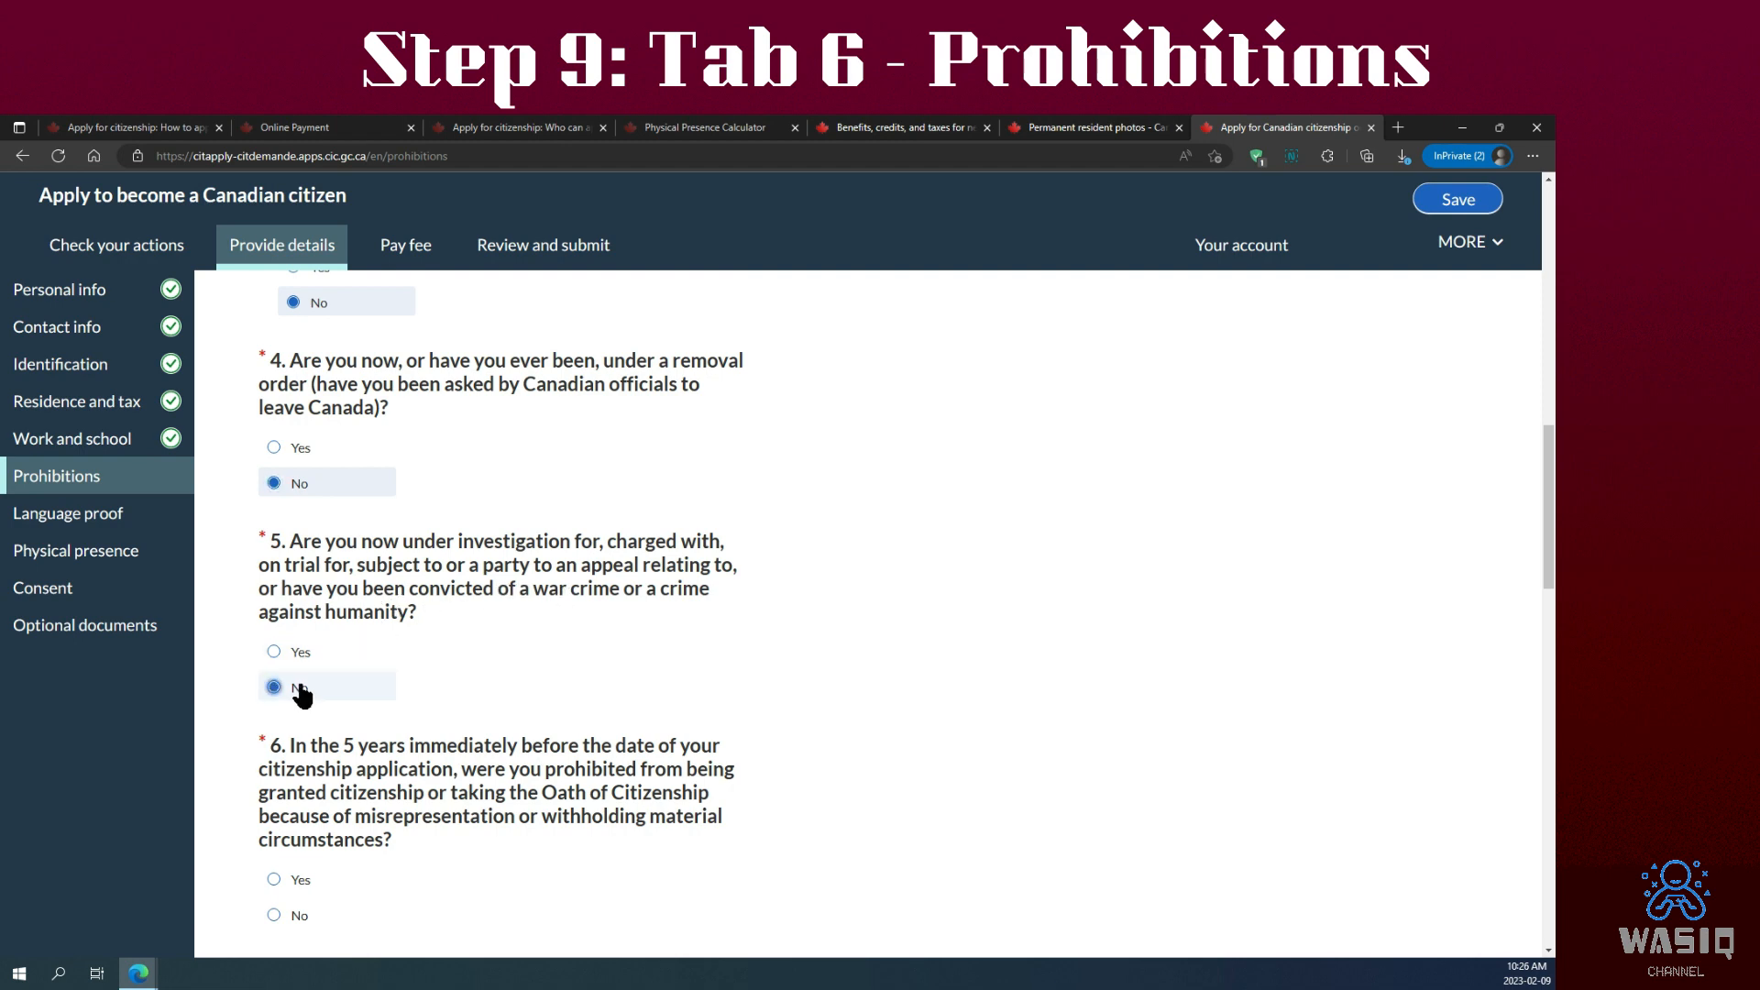
Answer No to question 6 on prior prohibition and question 7 on revoked citizenship.
{"action": "scroll", "coordinate": [510, 710], "scroll_direction": "down", "scroll_amount": 3}
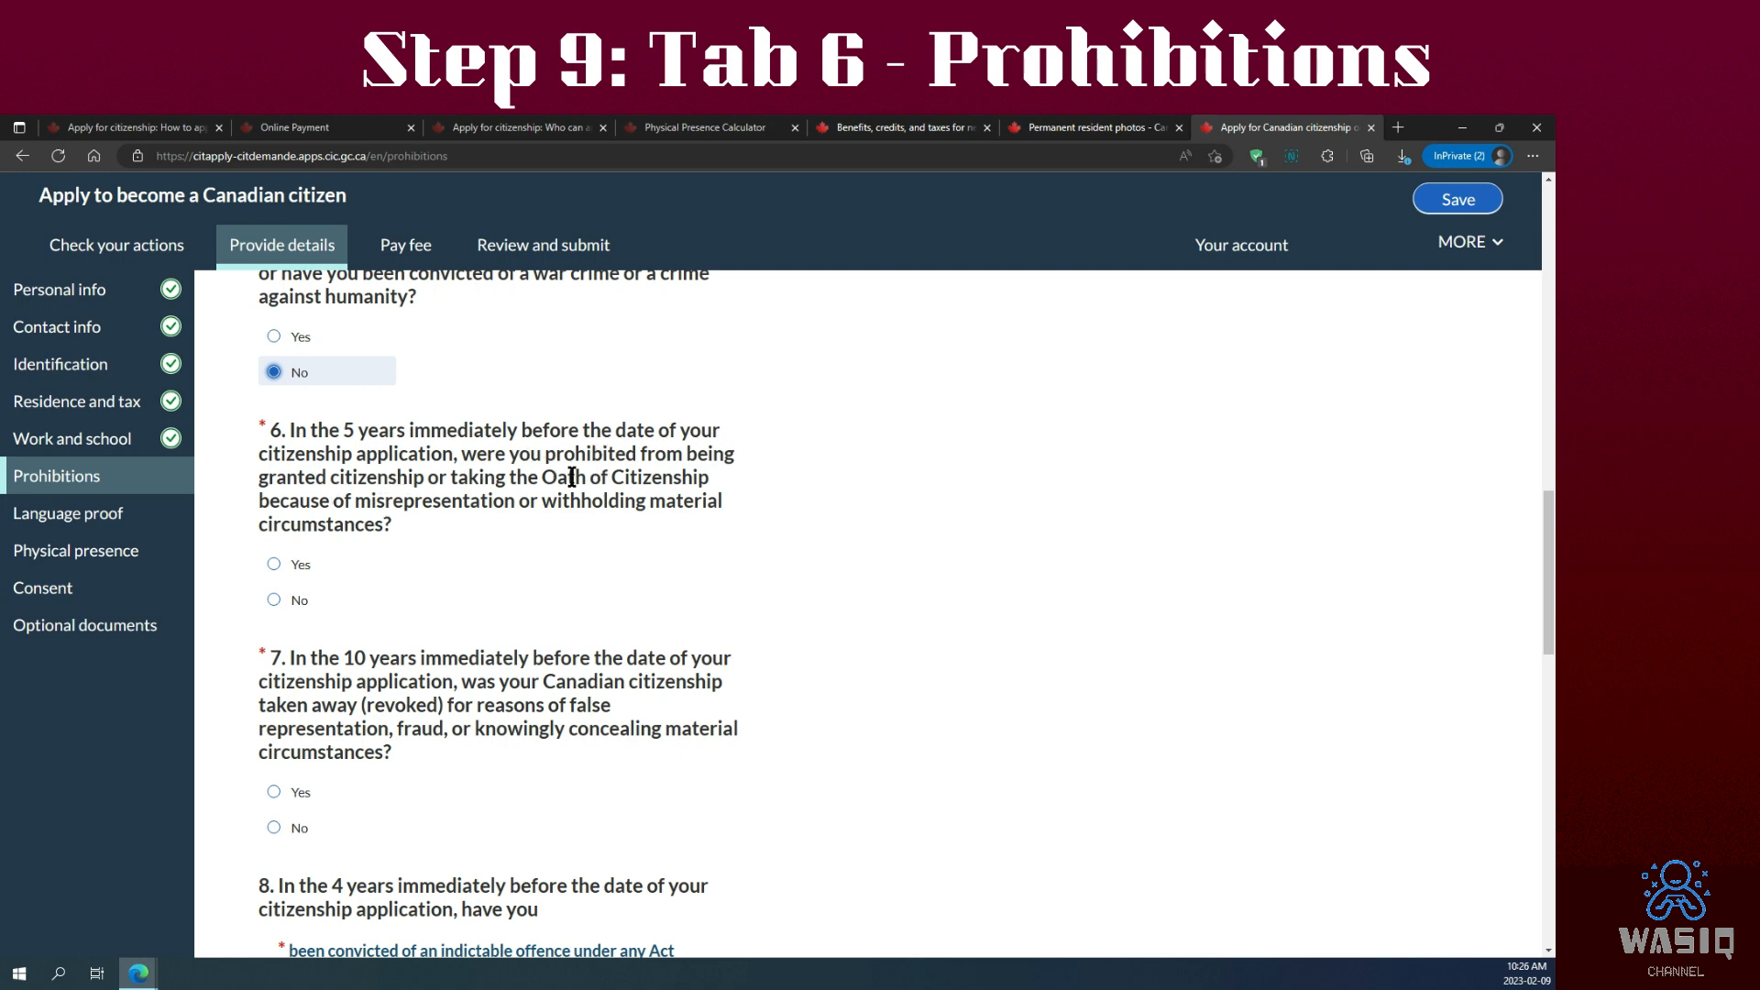
{"action": "left_click_drag", "start_coordinate": [358, 503], "coordinate": [394, 520]}
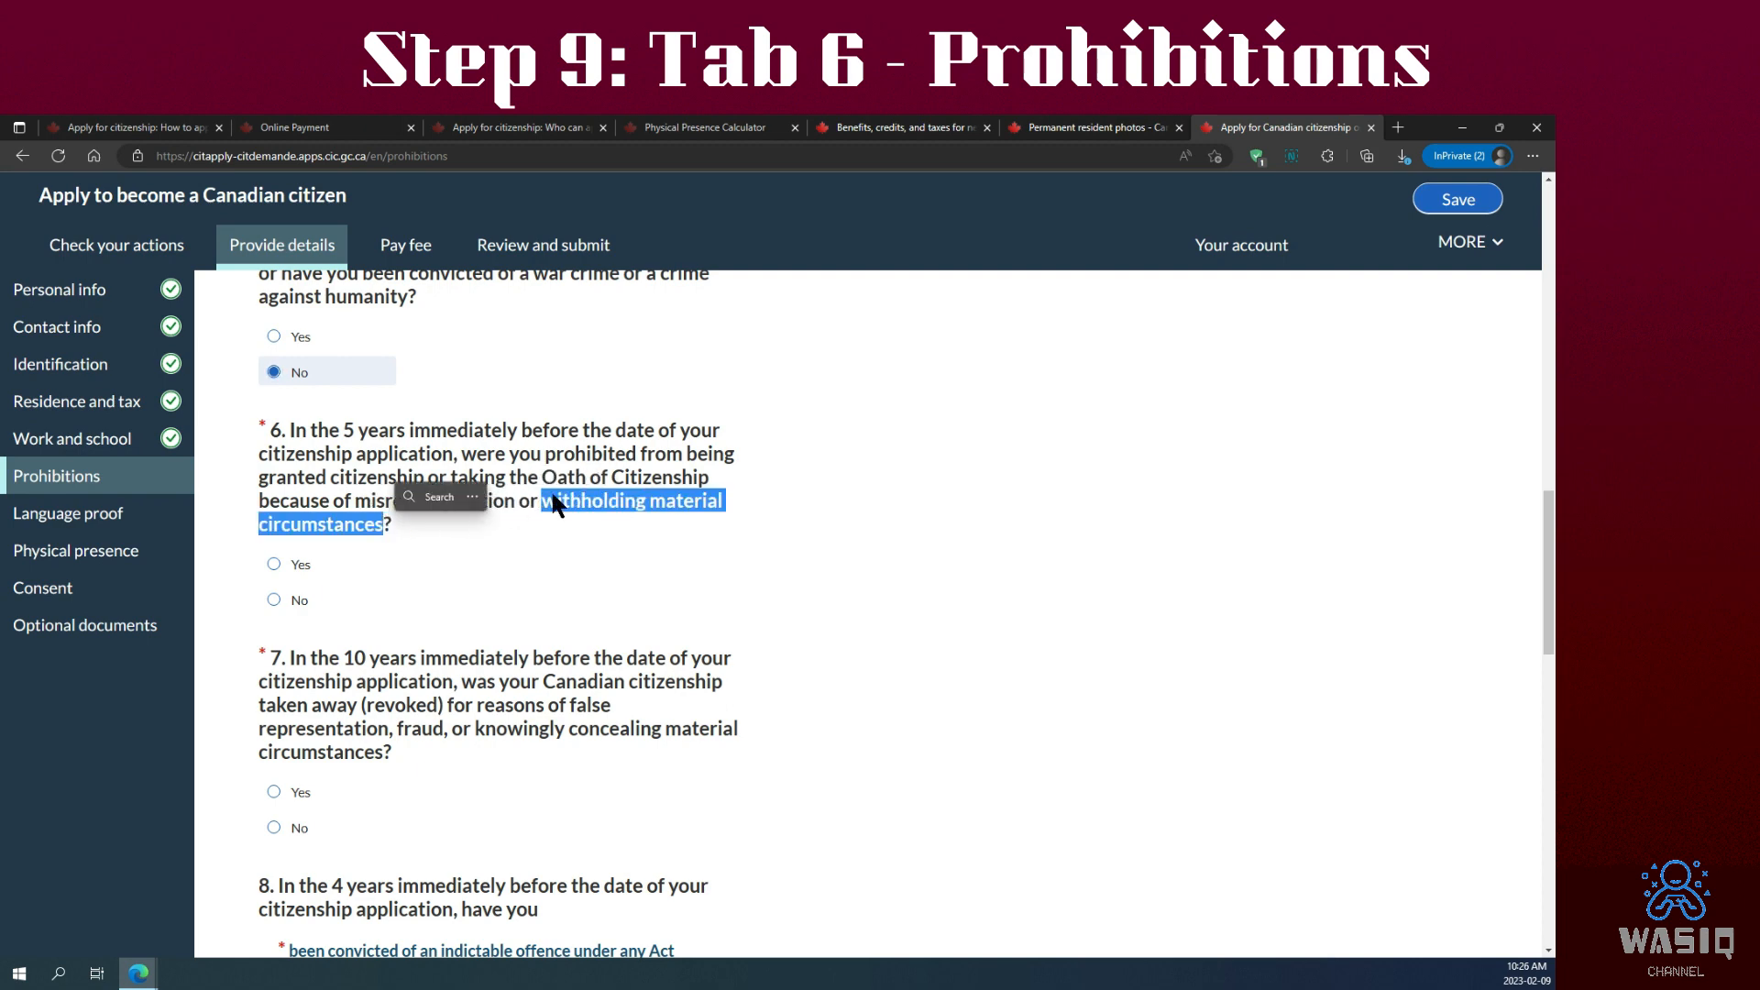
{"action": "left_click", "coordinate": [609, 509]}
{"action": "left_click_drag", "start_coordinate": [355, 504], "coordinate": [392, 520]}
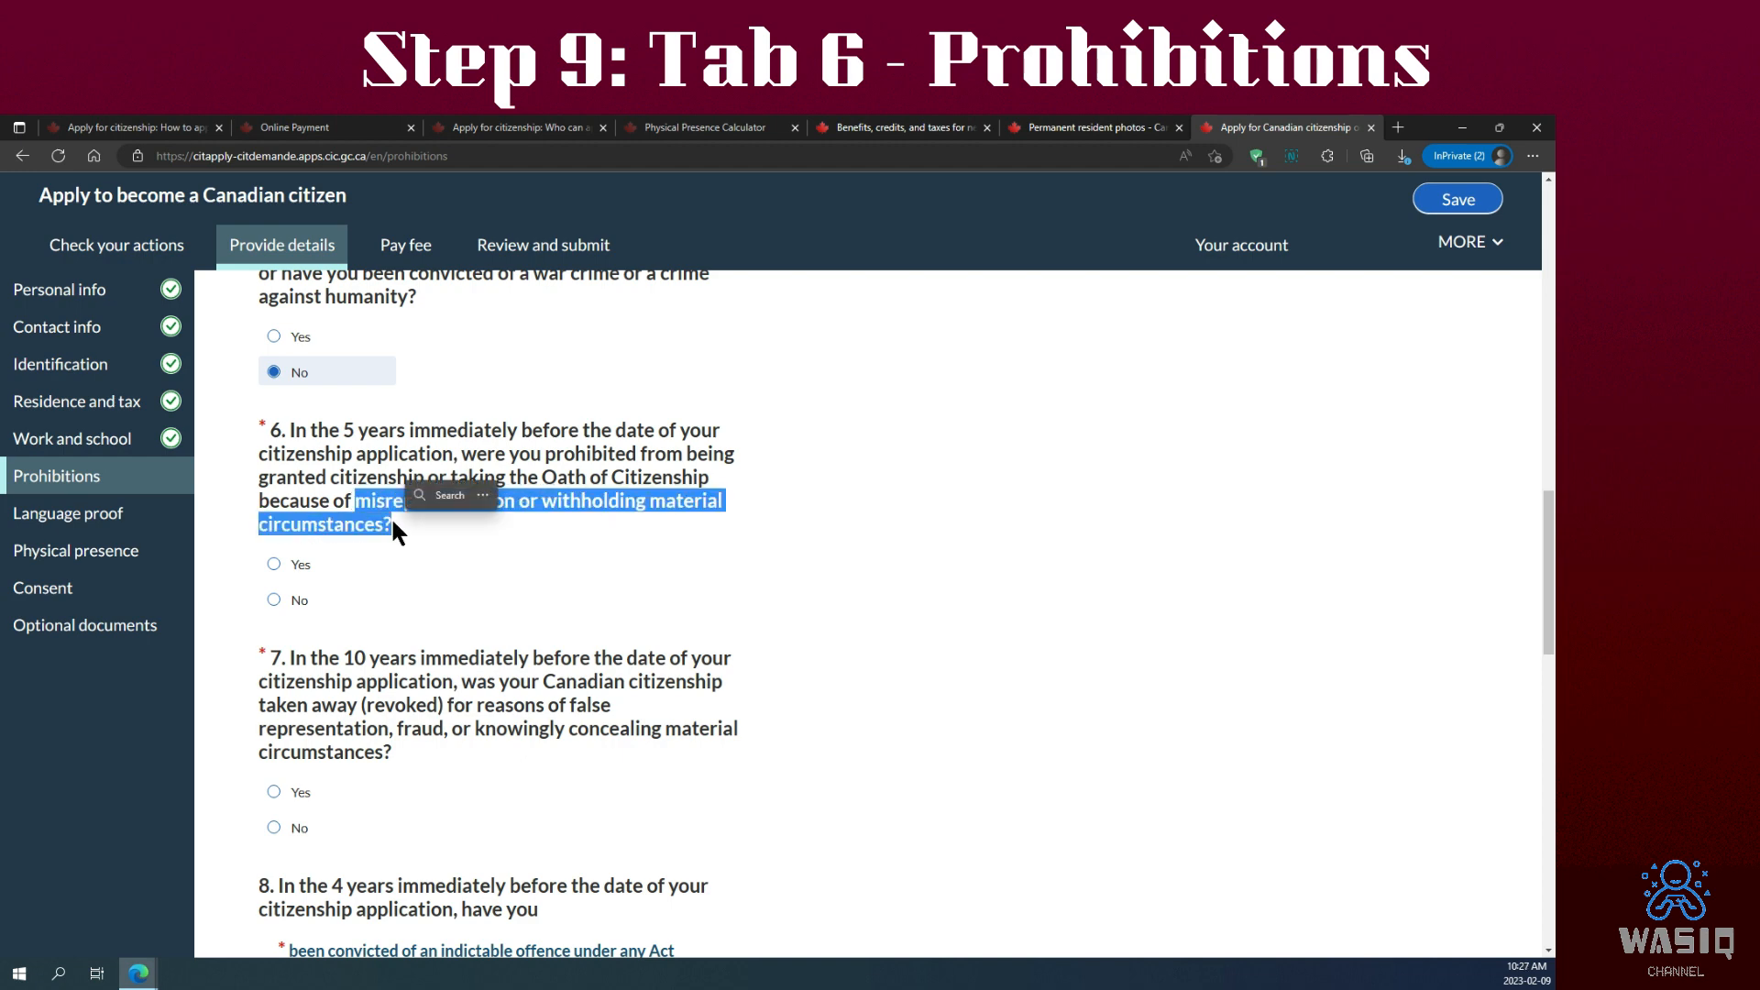
{"action": "left_click", "coordinate": [391, 516]}
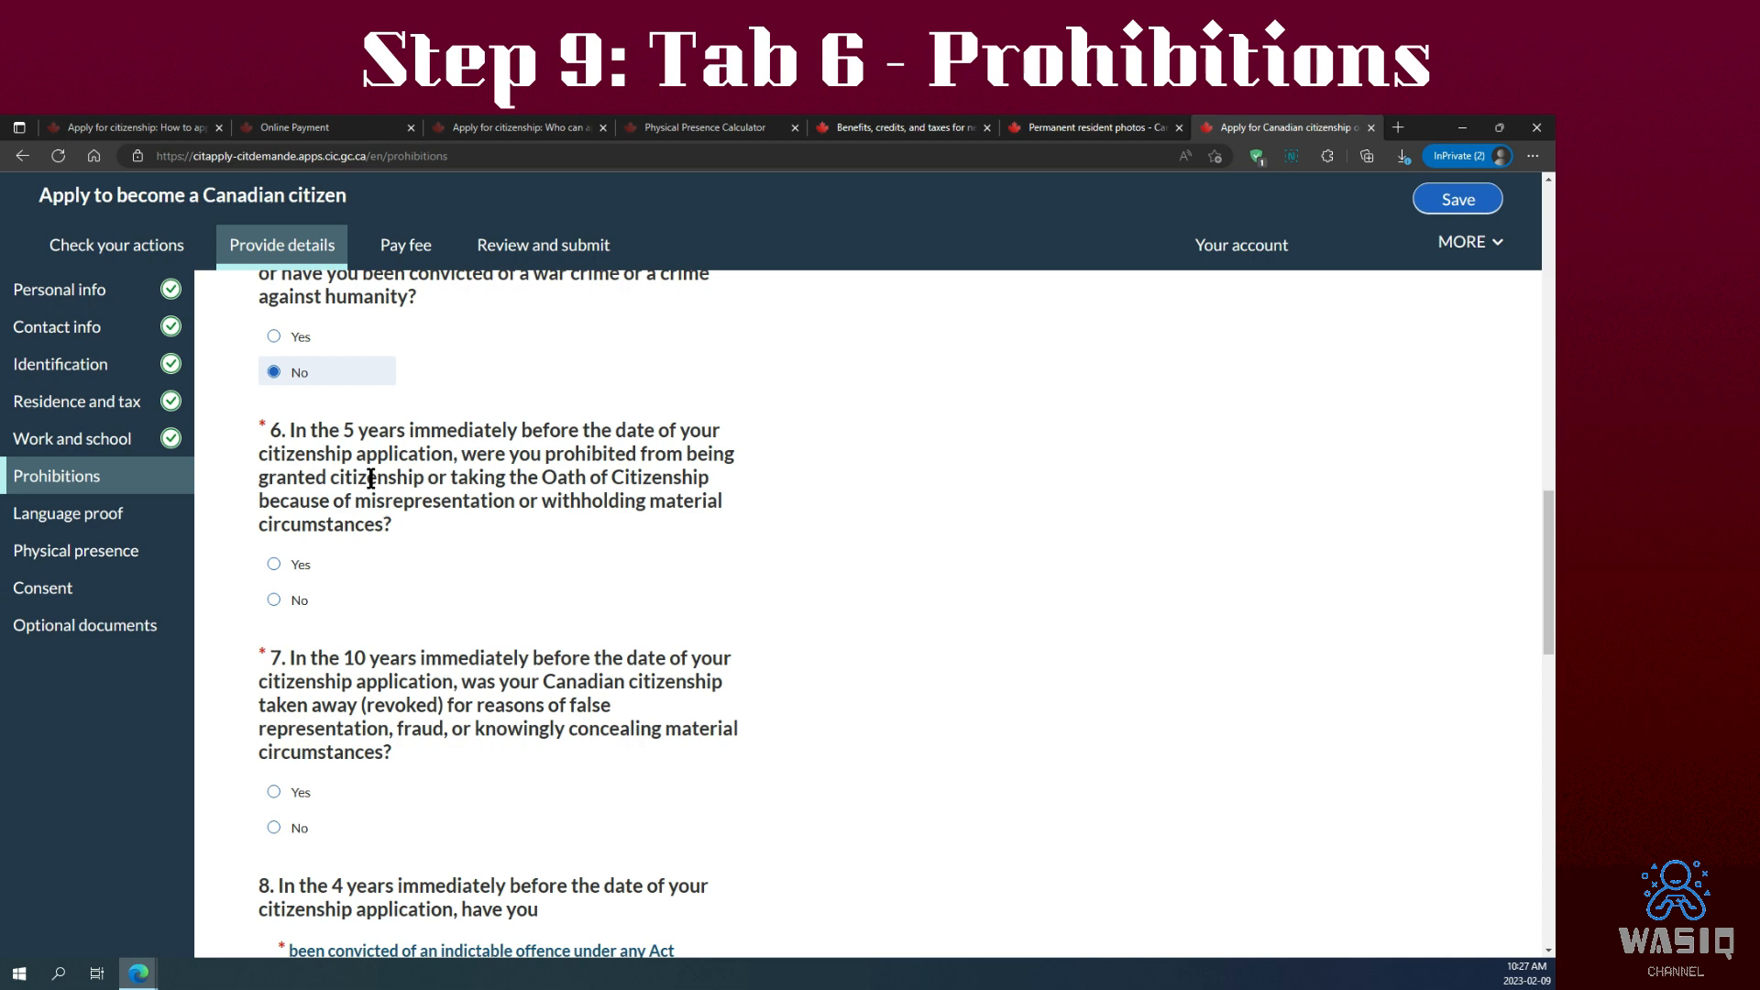
{"action": "left_click", "coordinate": [275, 600]}
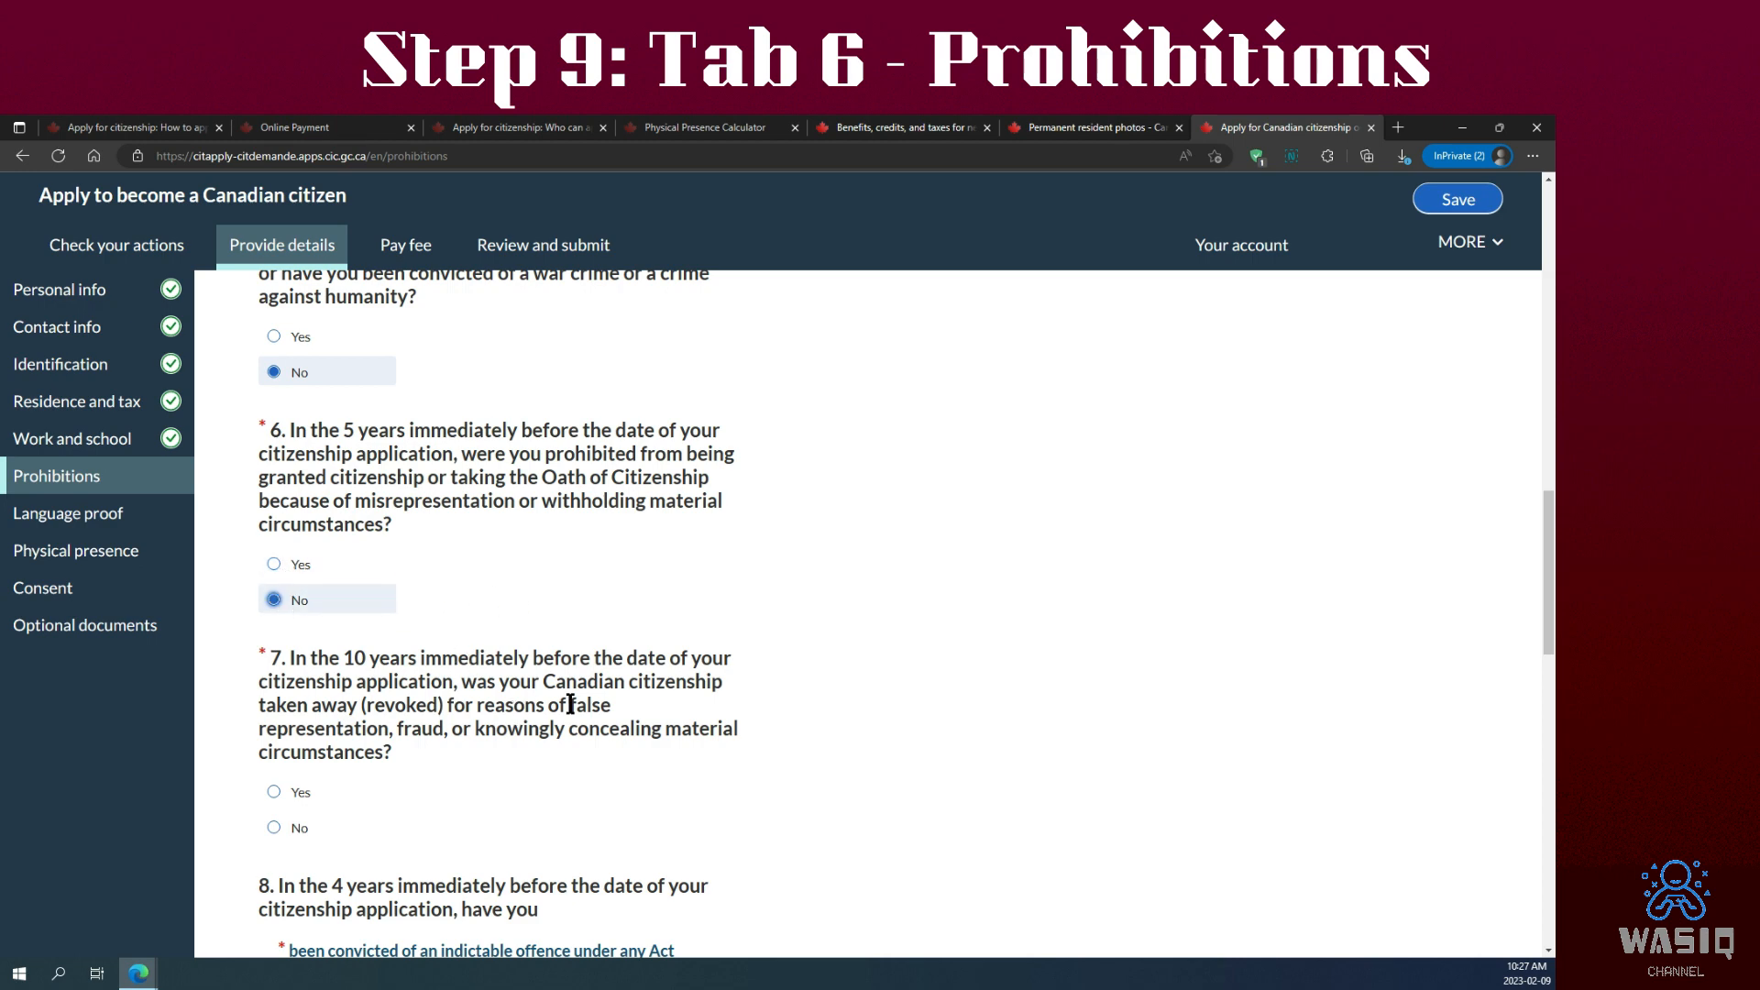
{"action": "scroll", "coordinate": [825, 495], "scroll_direction": "down", "scroll_amount": 2}
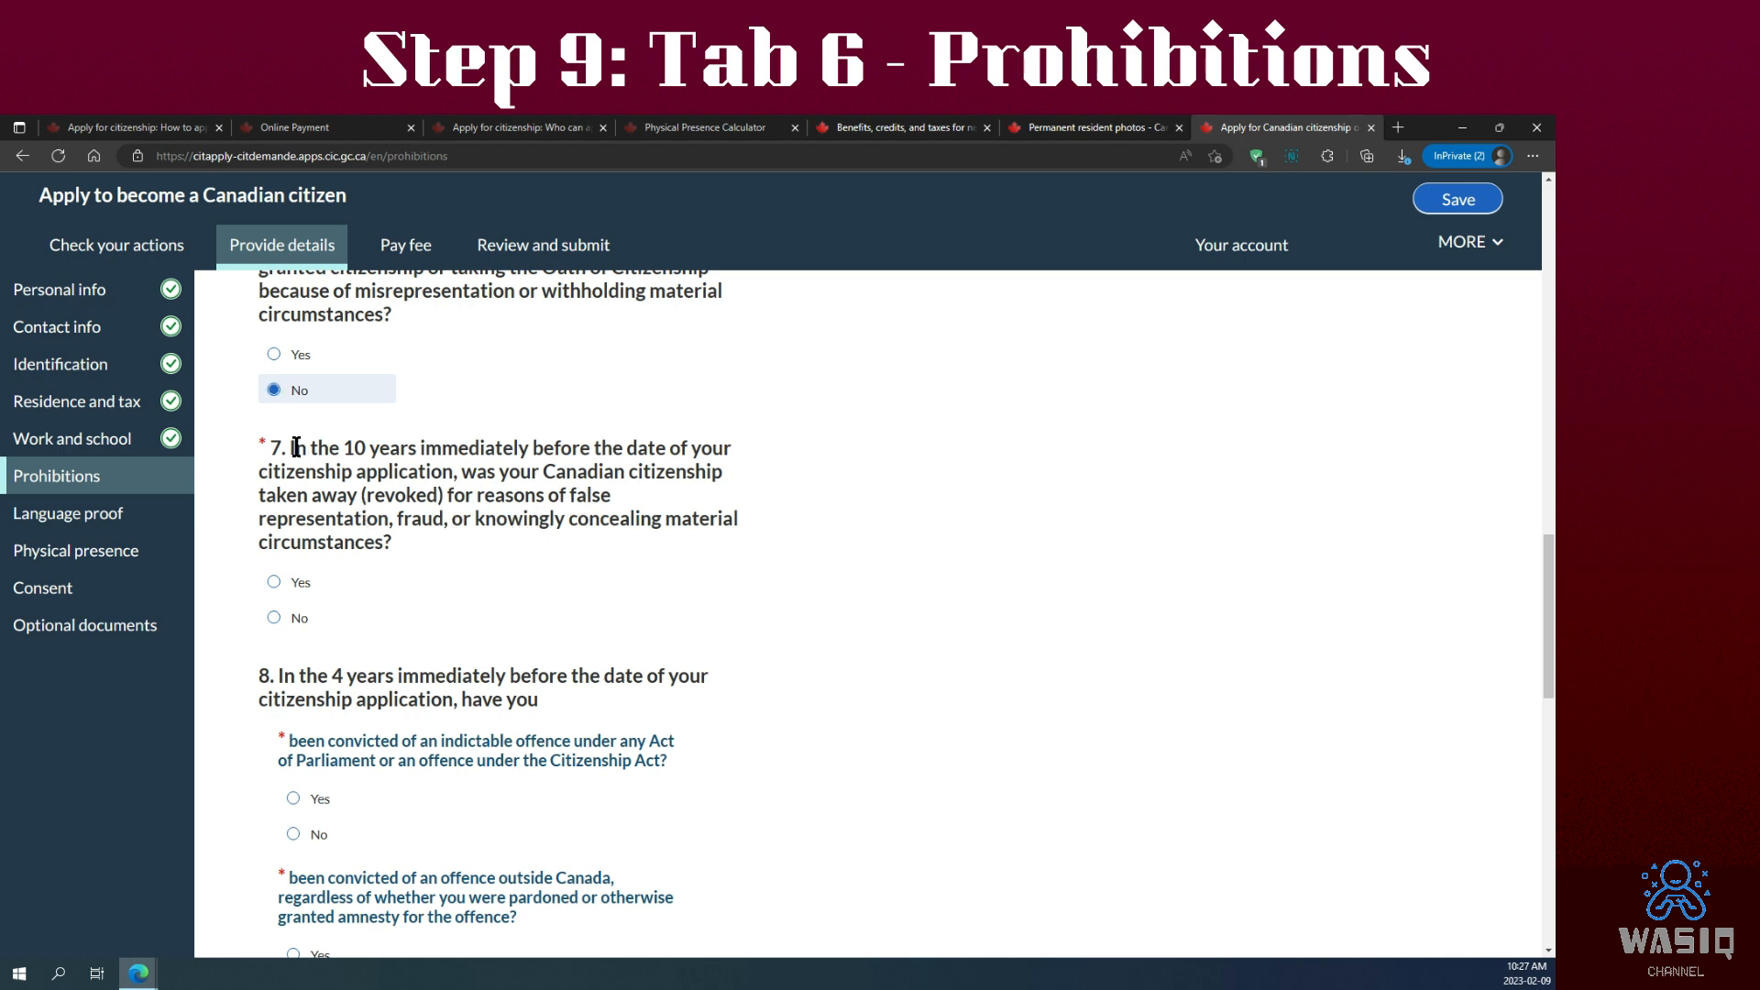
{"action": "left_click_drag", "start_coordinate": [295, 447], "coordinate": [410, 448]}
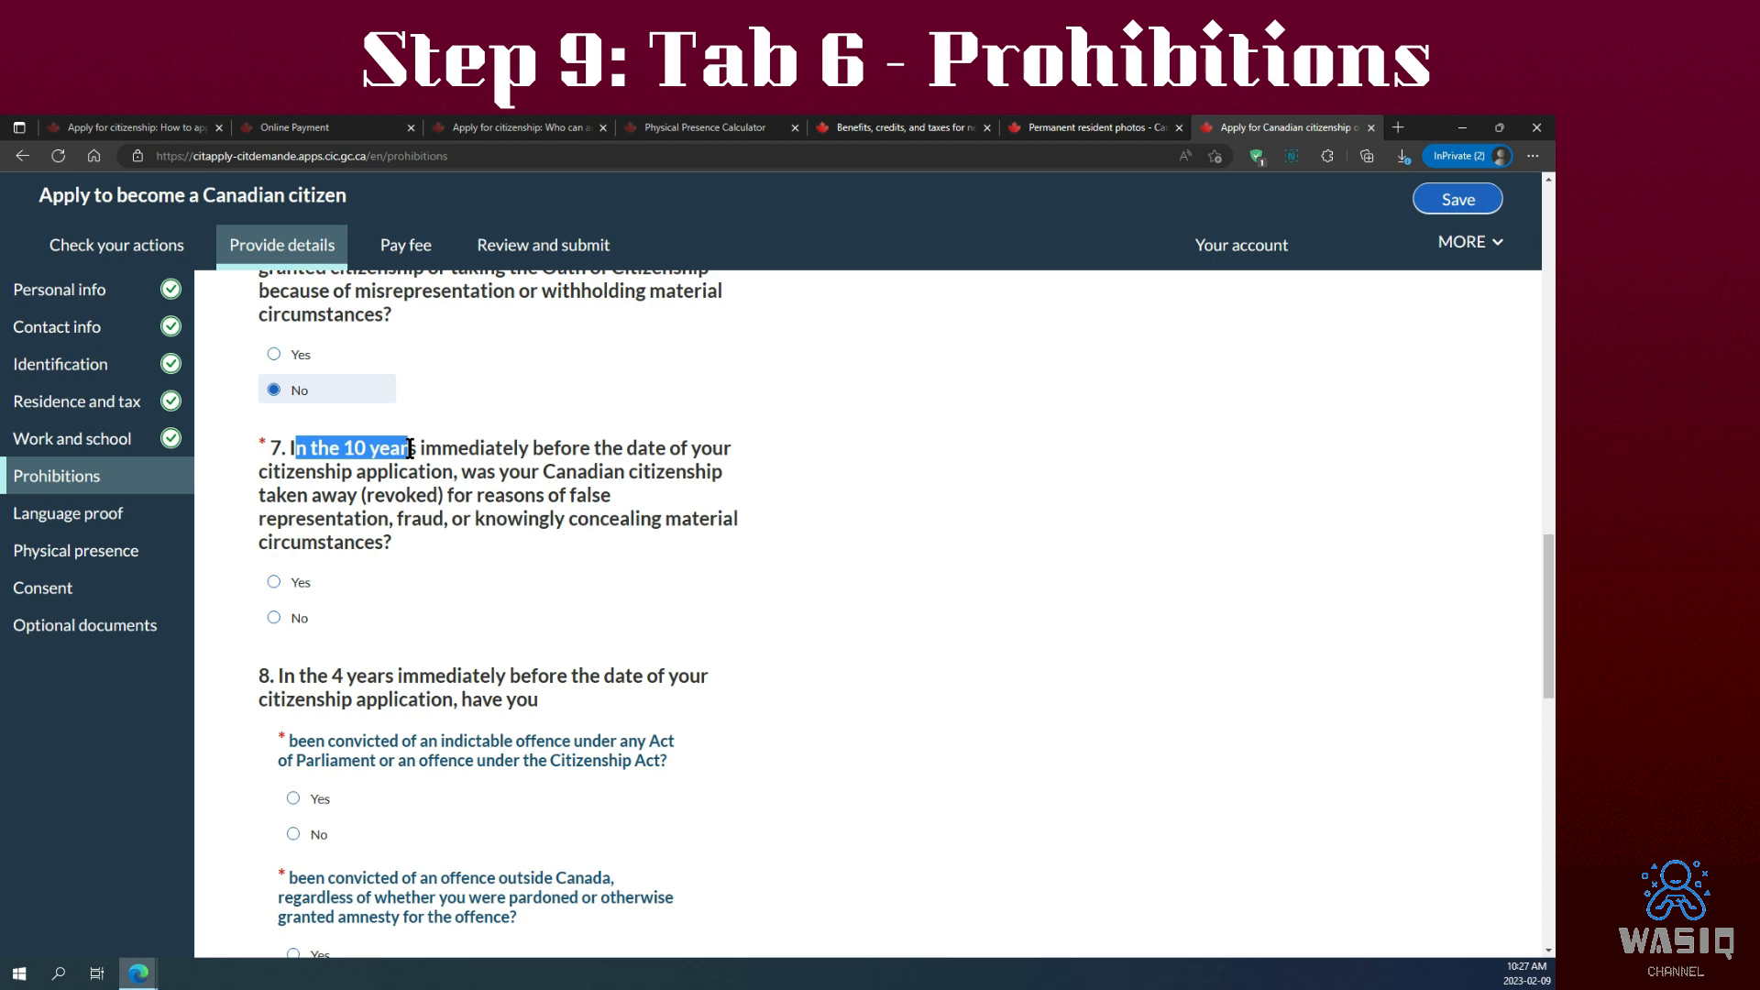
{"action": "left_click", "coordinate": [273, 617]}
Answer No to the offence, terrorism and armed force questions, and confirm reading the prohibitions.
{"action": "left_click_drag", "start_coordinate": [1547, 558], "coordinate": [1545, 610]}
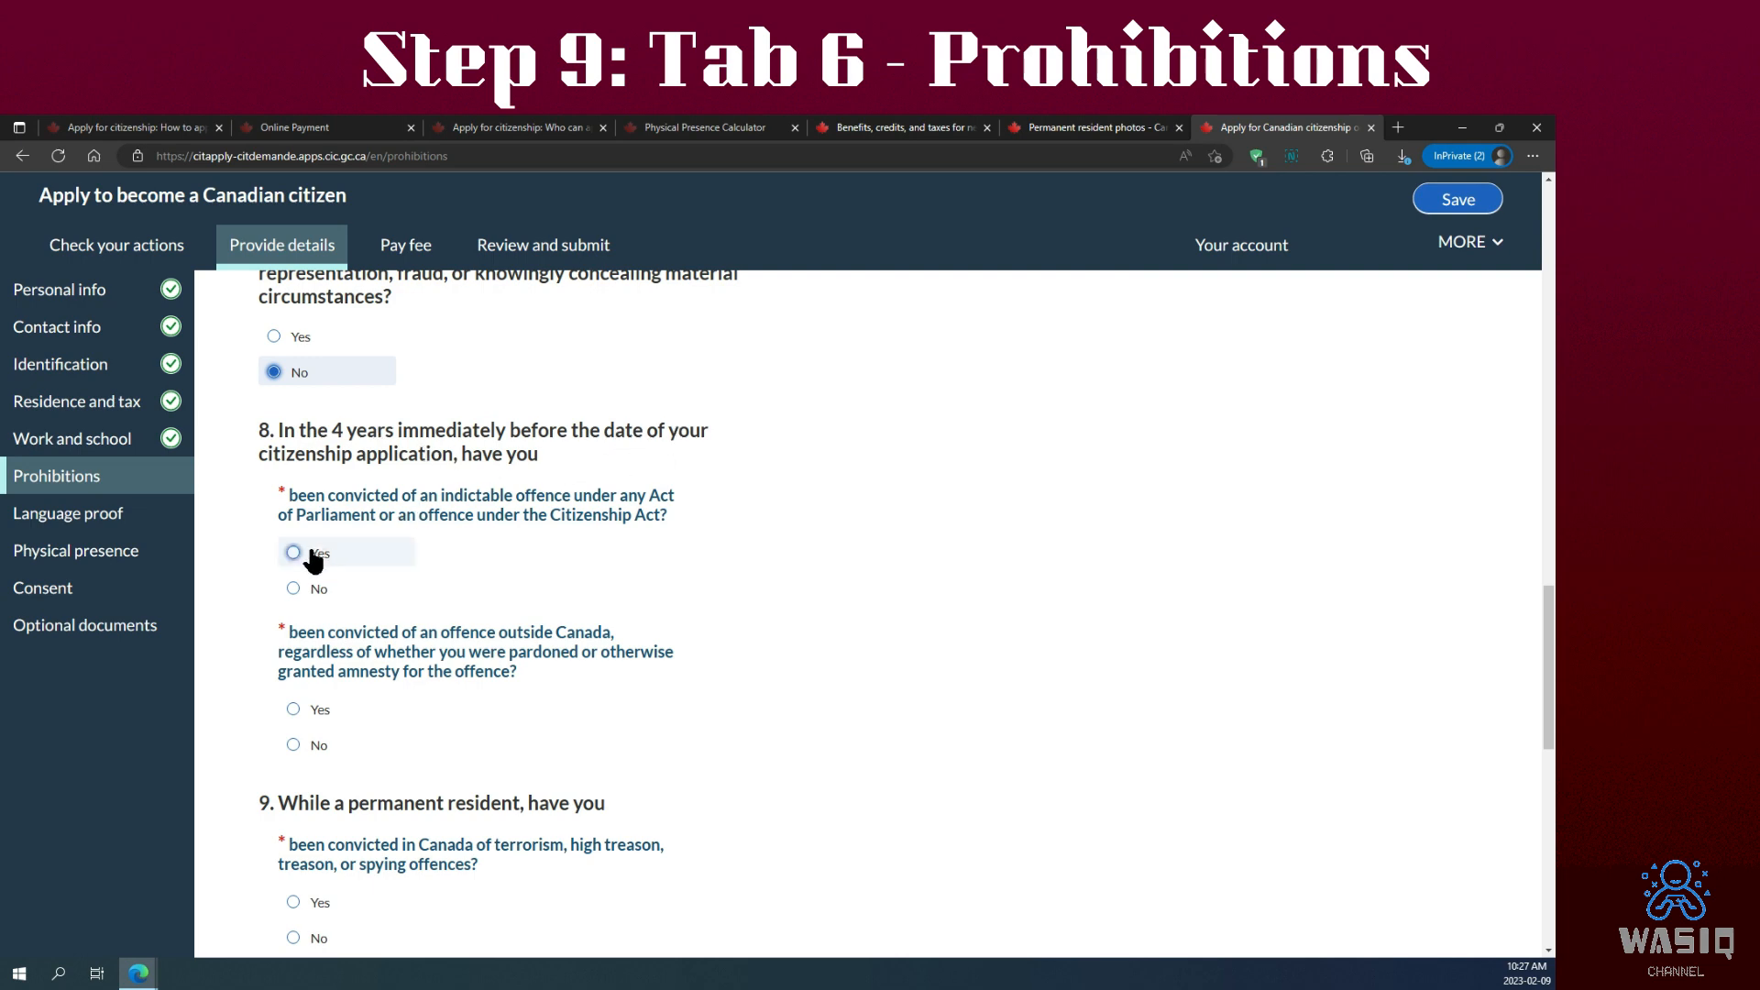
{"action": "left_click", "coordinate": [314, 590]}
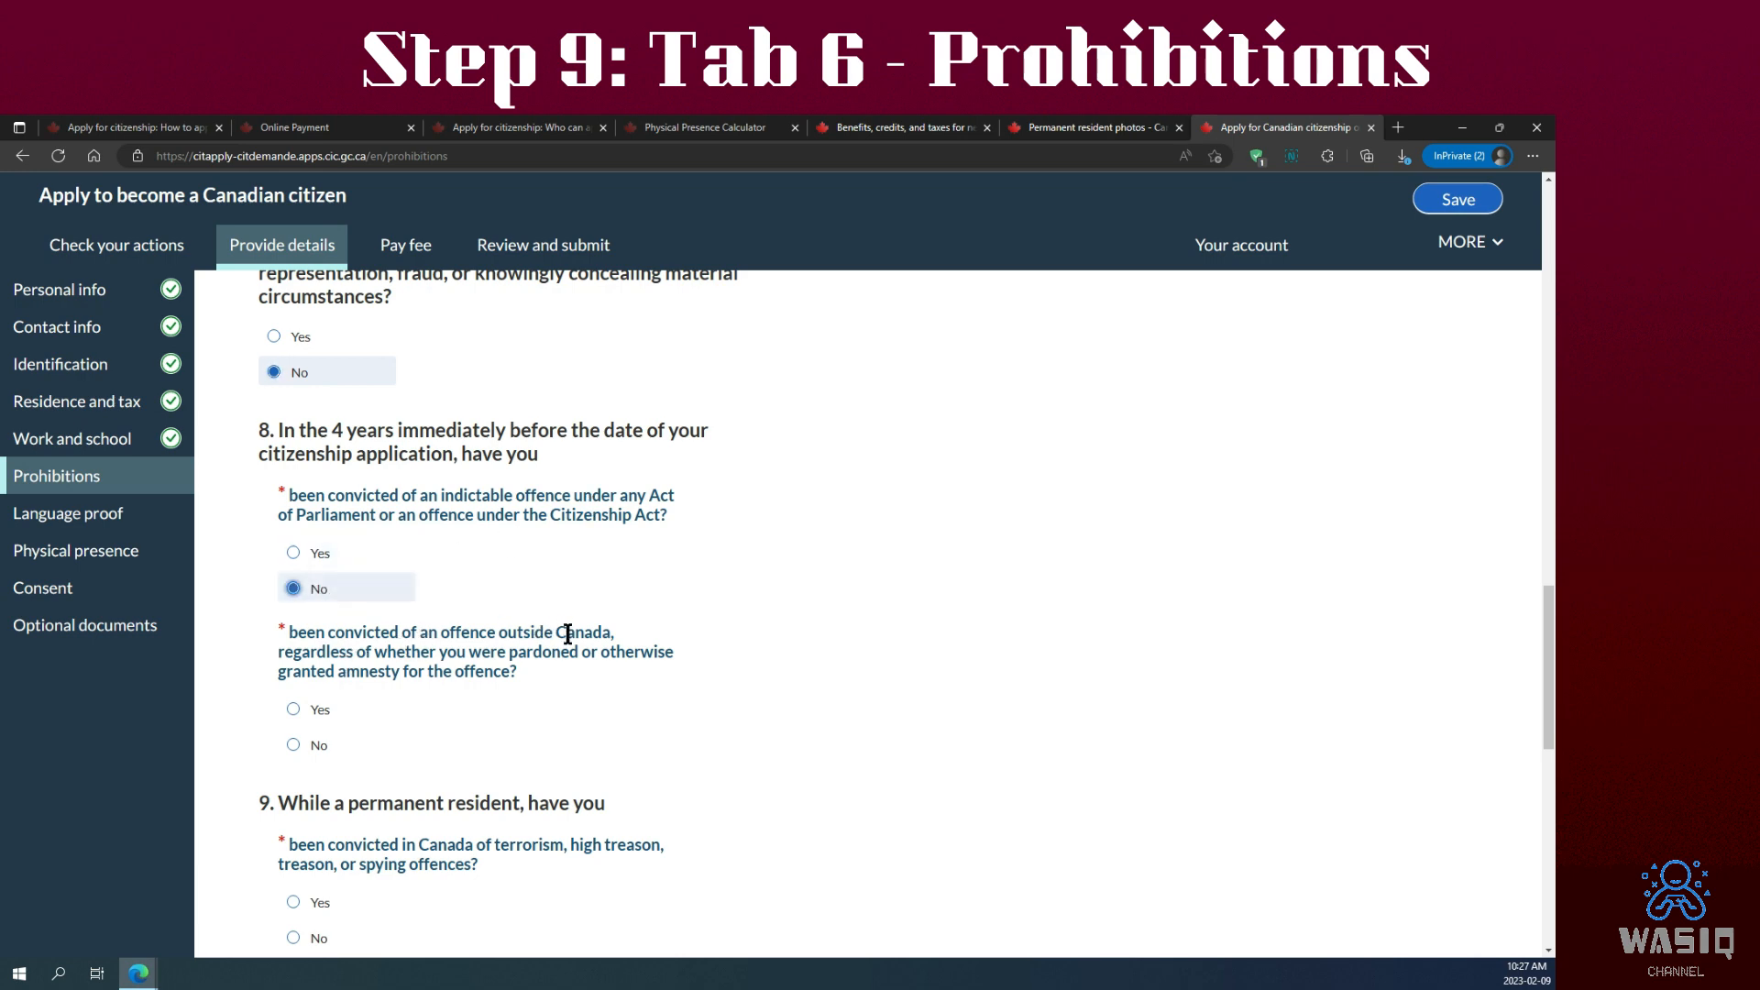
{"action": "left_click", "coordinate": [312, 744]}
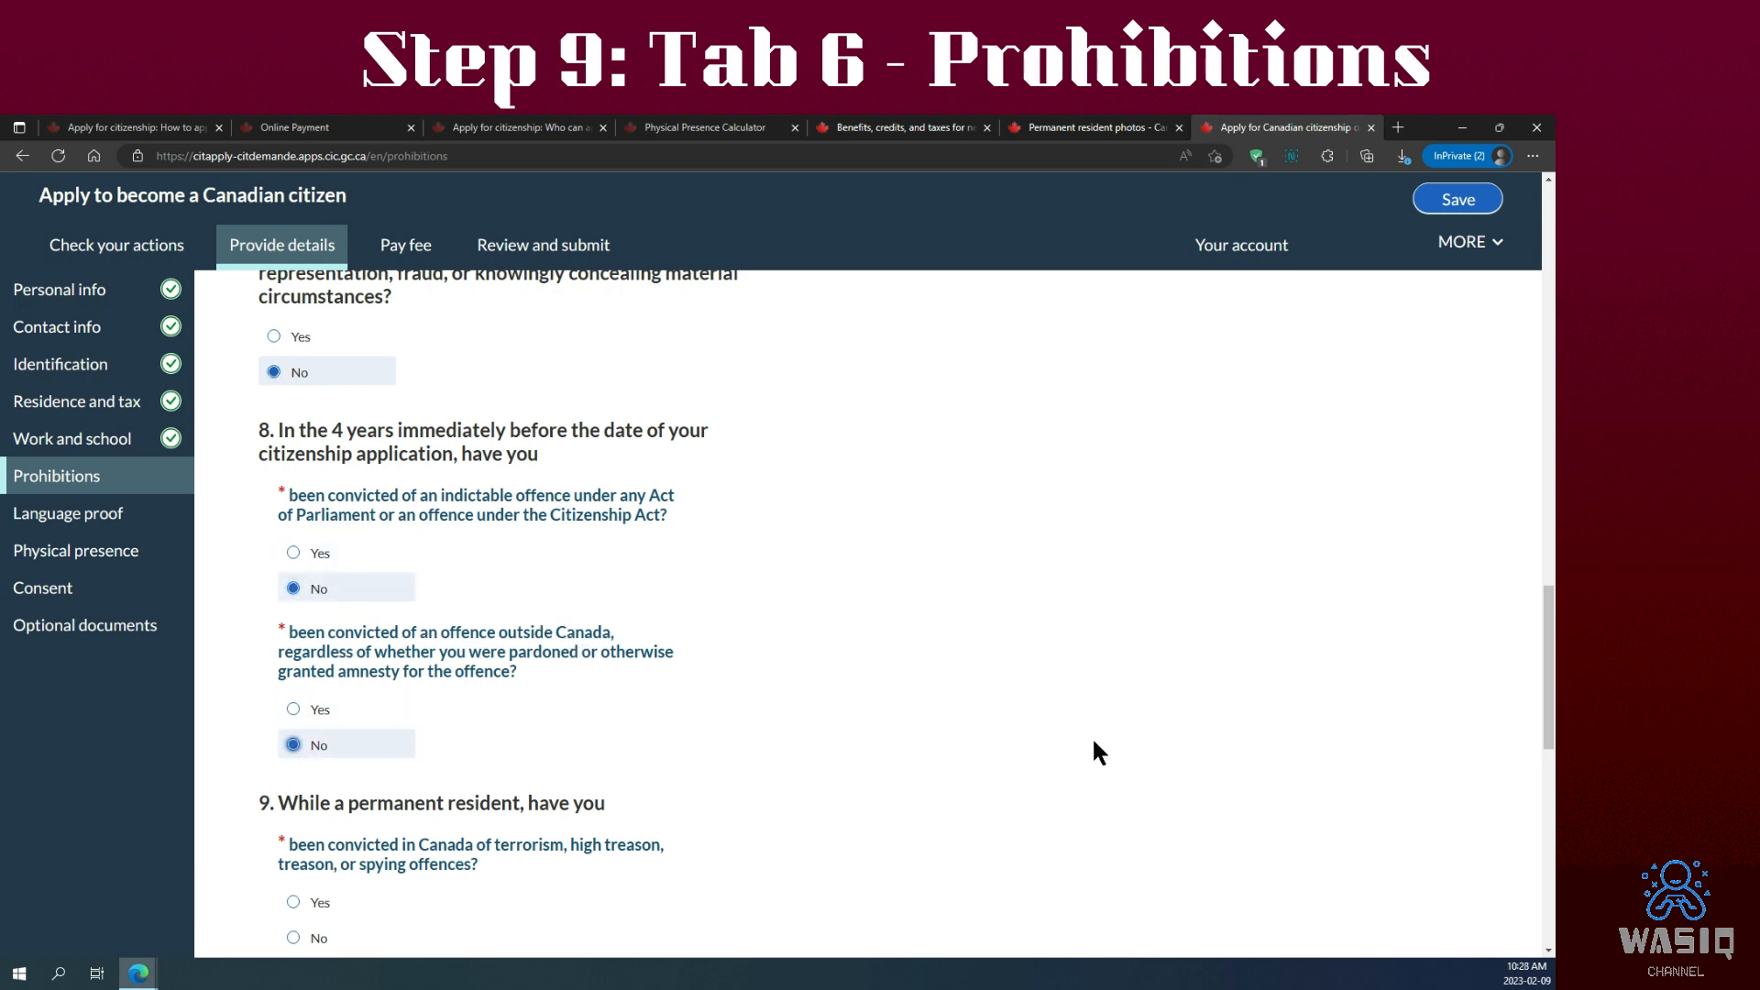
{"action": "scroll", "coordinate": [1549, 683], "scroll_direction": "down", "scroll_amount": 3}
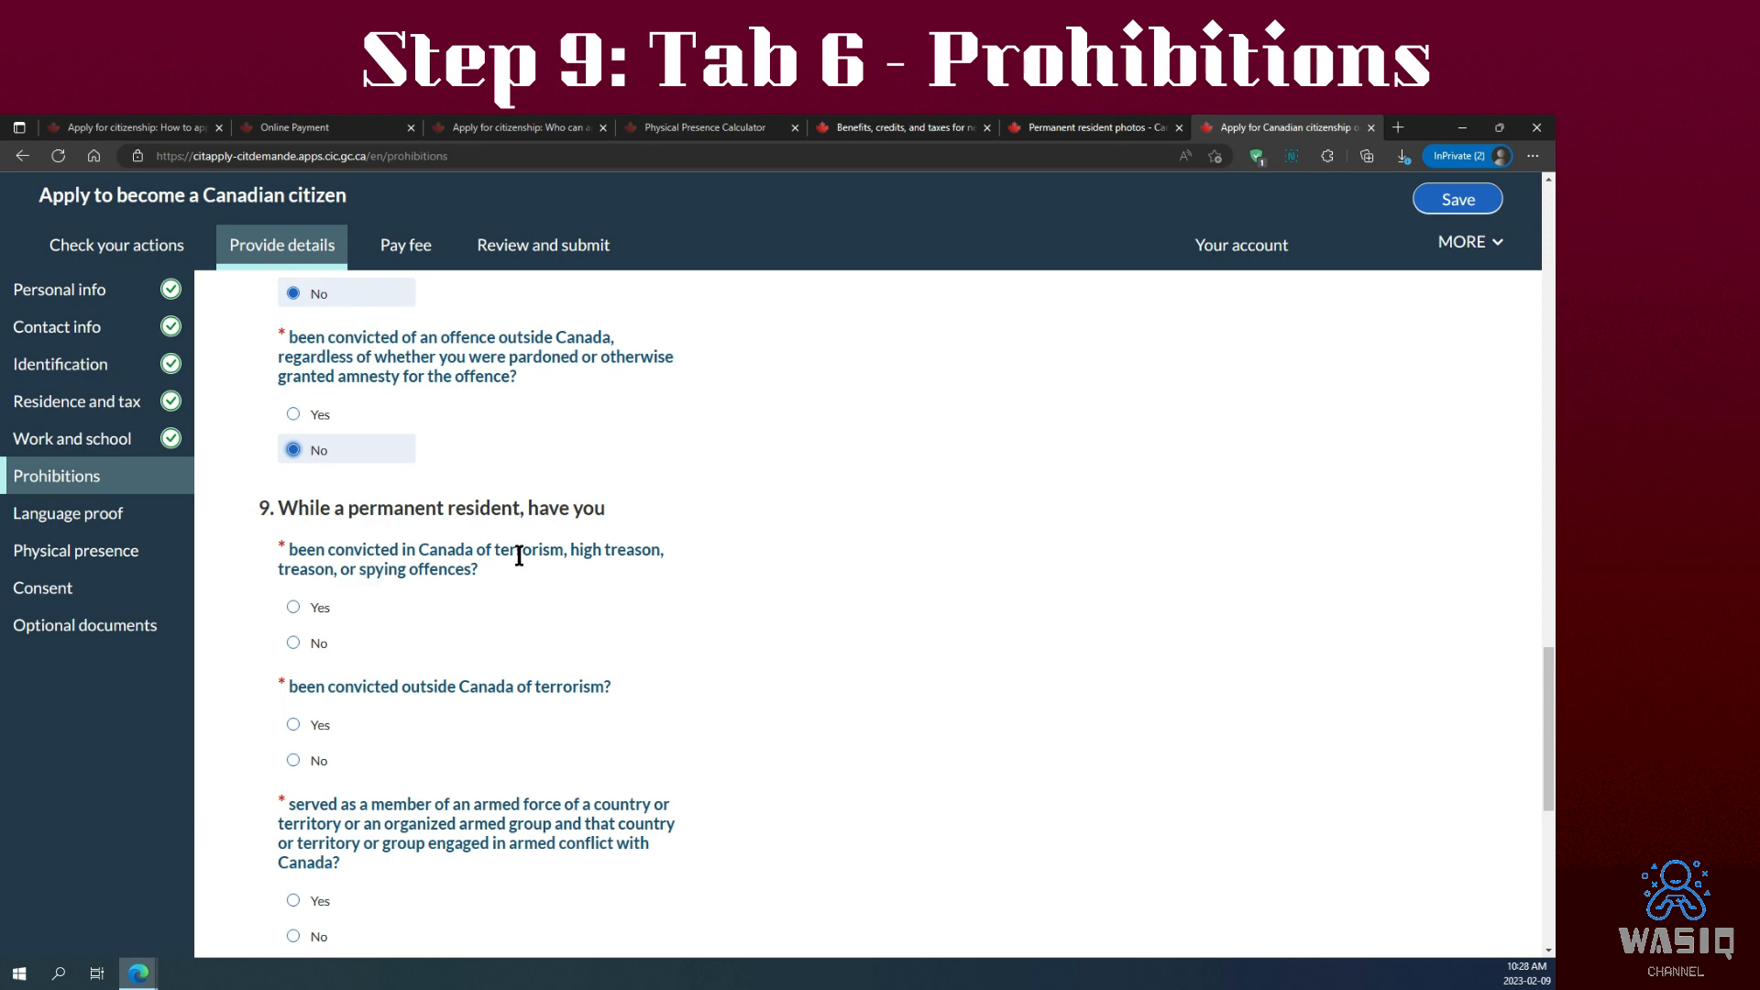
{"action": "left_click", "coordinate": [307, 639]}
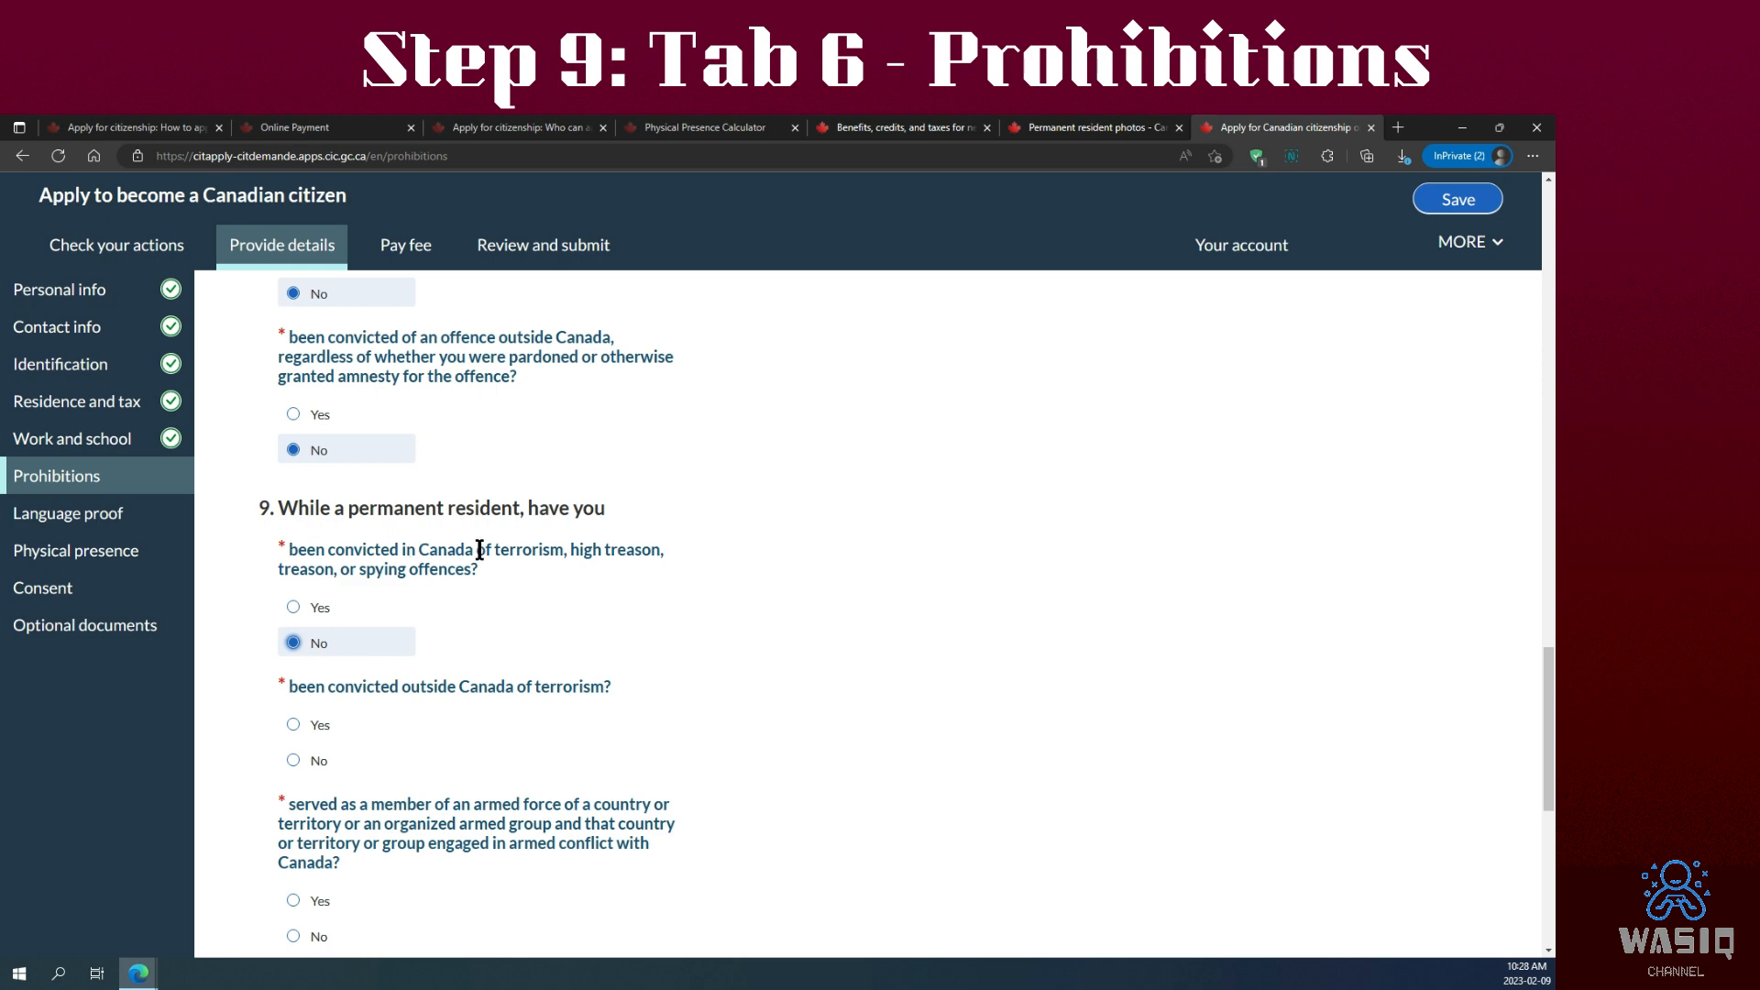
{"action": "scroll", "coordinate": [1521, 688], "scroll_direction": "down", "scroll_amount": 2}
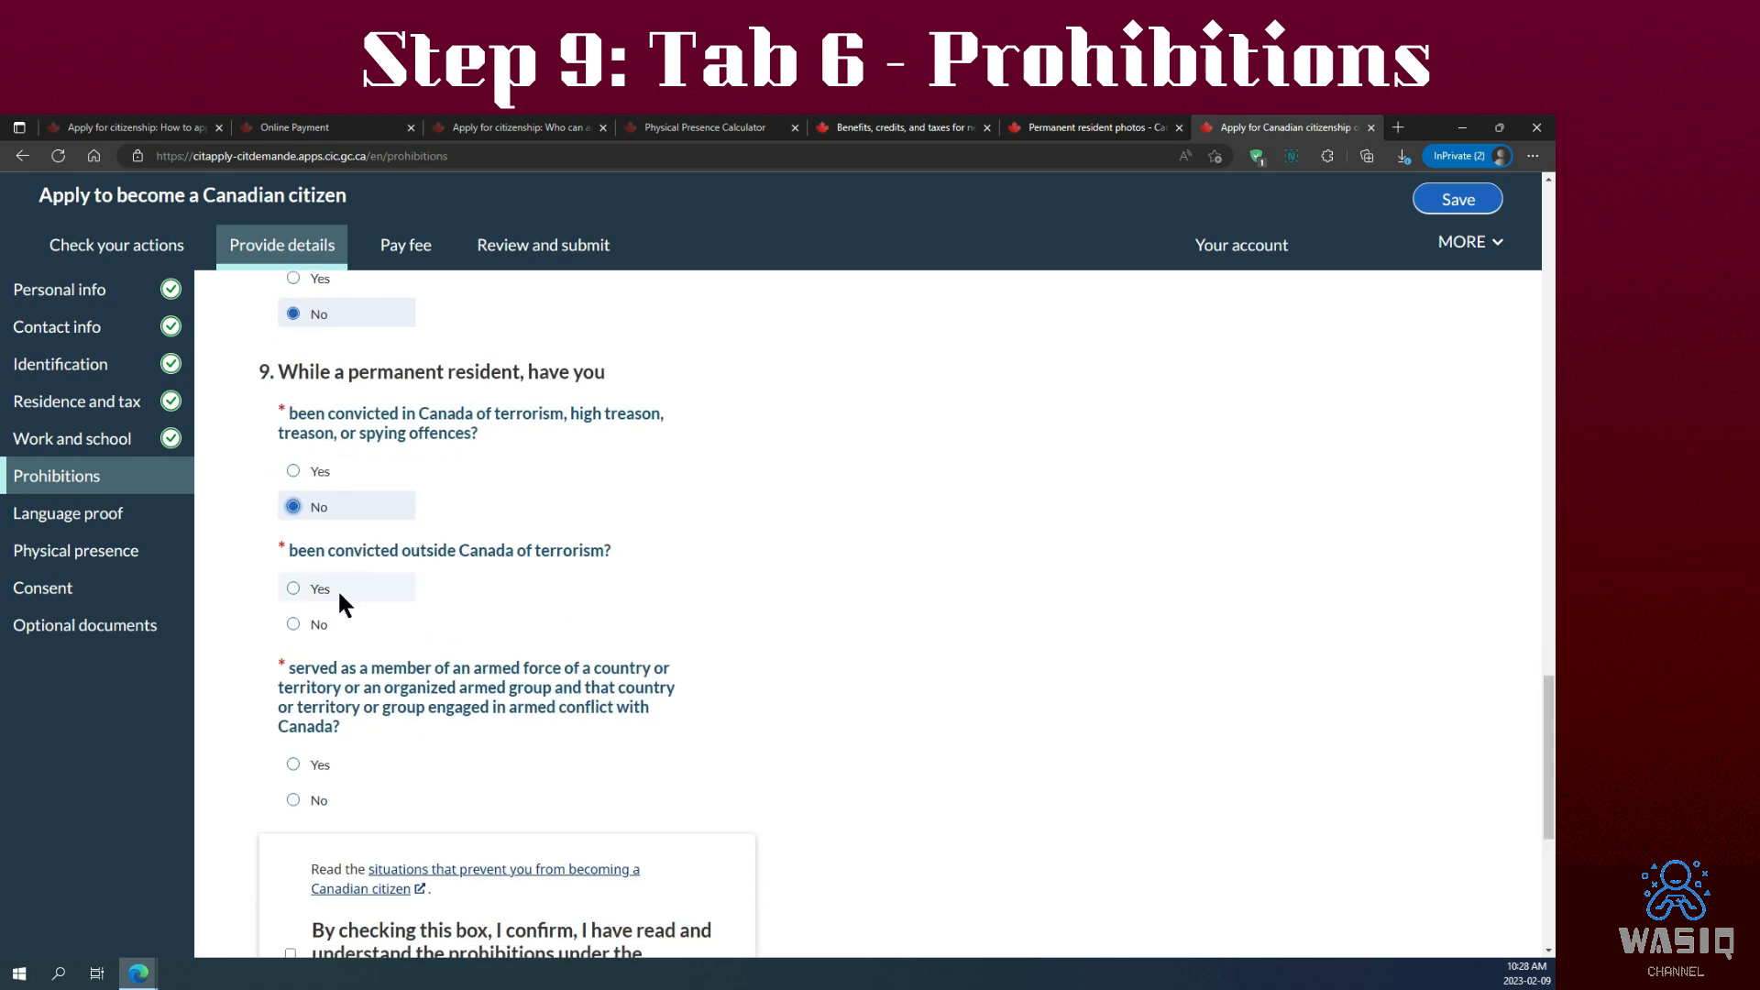
{"action": "left_click", "coordinate": [317, 626]}
{"action": "scroll", "coordinate": [517, 629], "scroll_direction": "down", "scroll_amount": 2}
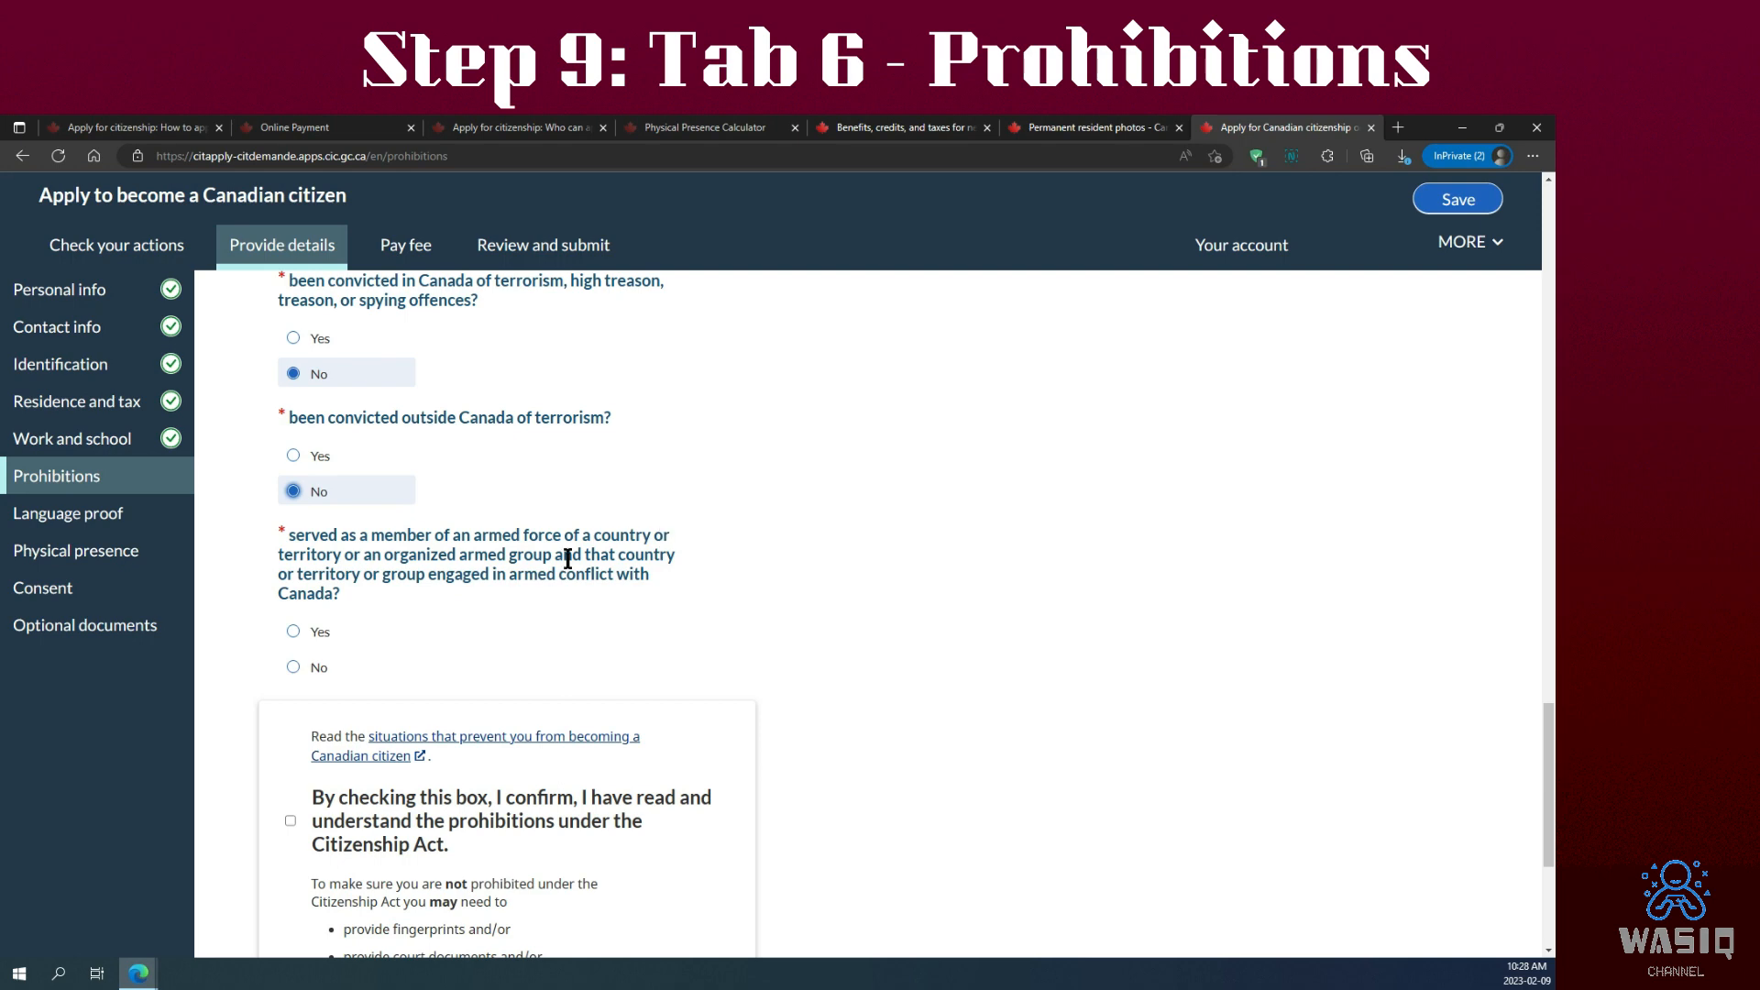
{"action": "left_click", "coordinate": [293, 666]}
{"action": "scroll", "coordinate": [465, 544], "scroll_direction": "down", "scroll_amount": 3}
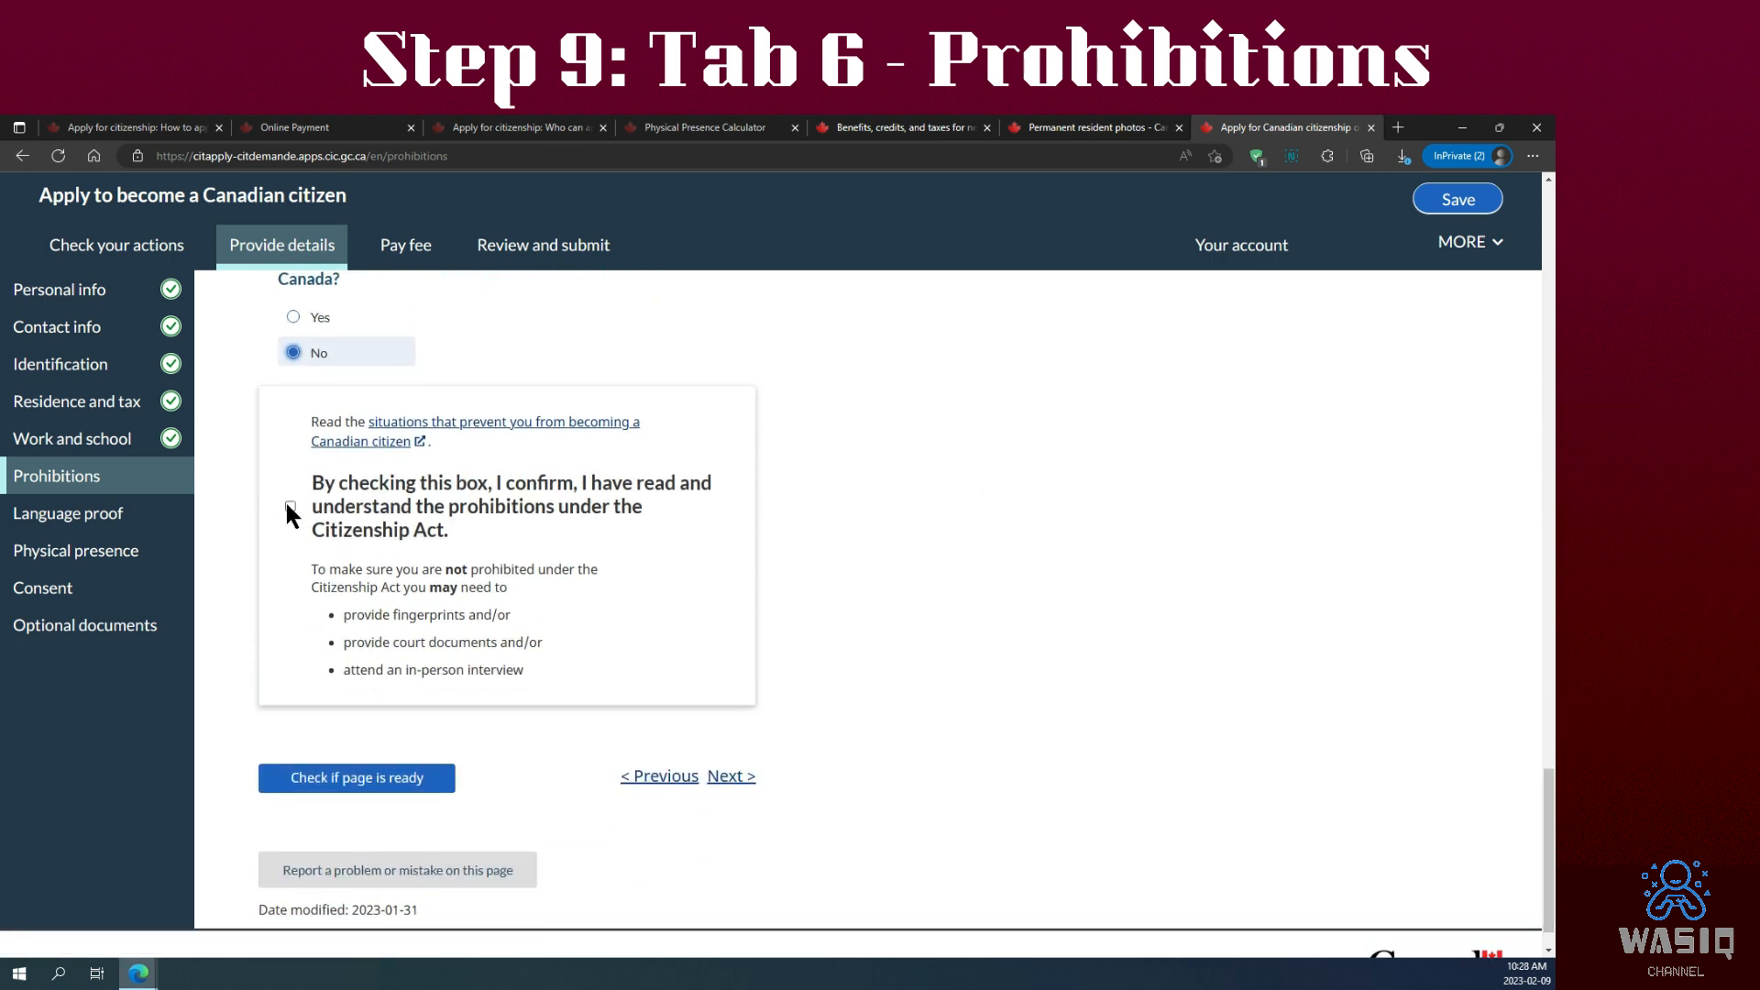
{"action": "left_click", "coordinate": [288, 505]}
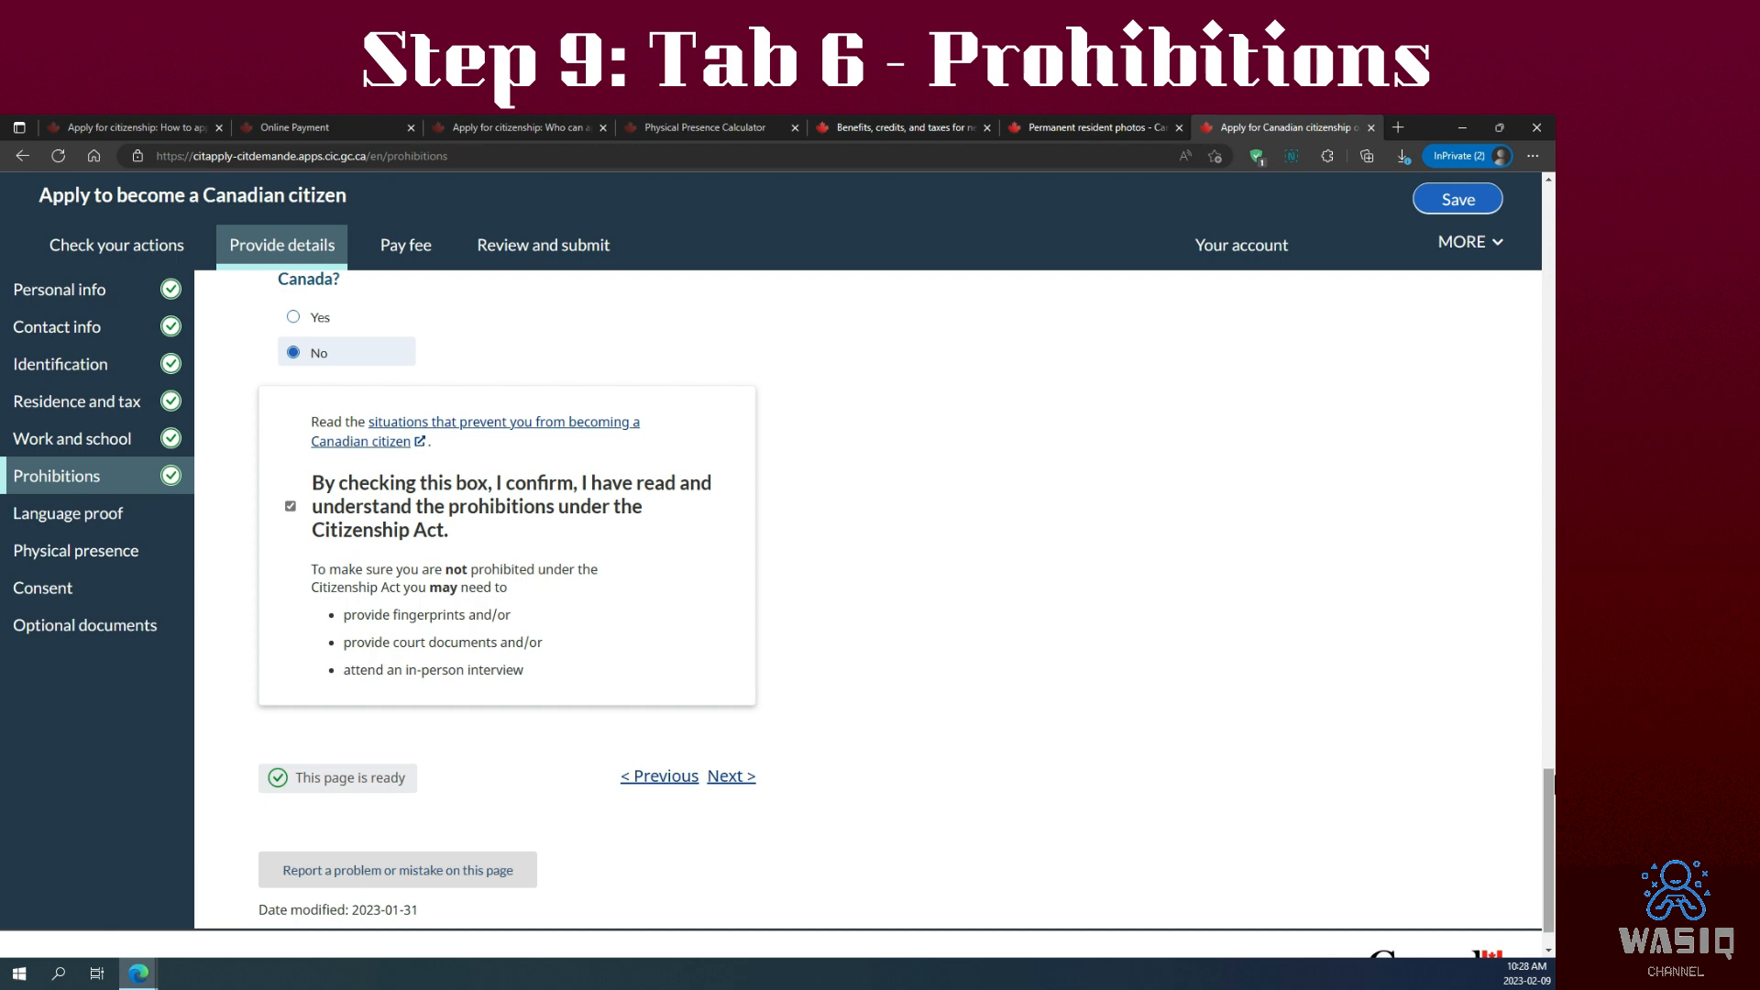
{"action": "scroll", "coordinate": [657, 541], "scroll_direction": "down", "scroll_amount": 1}
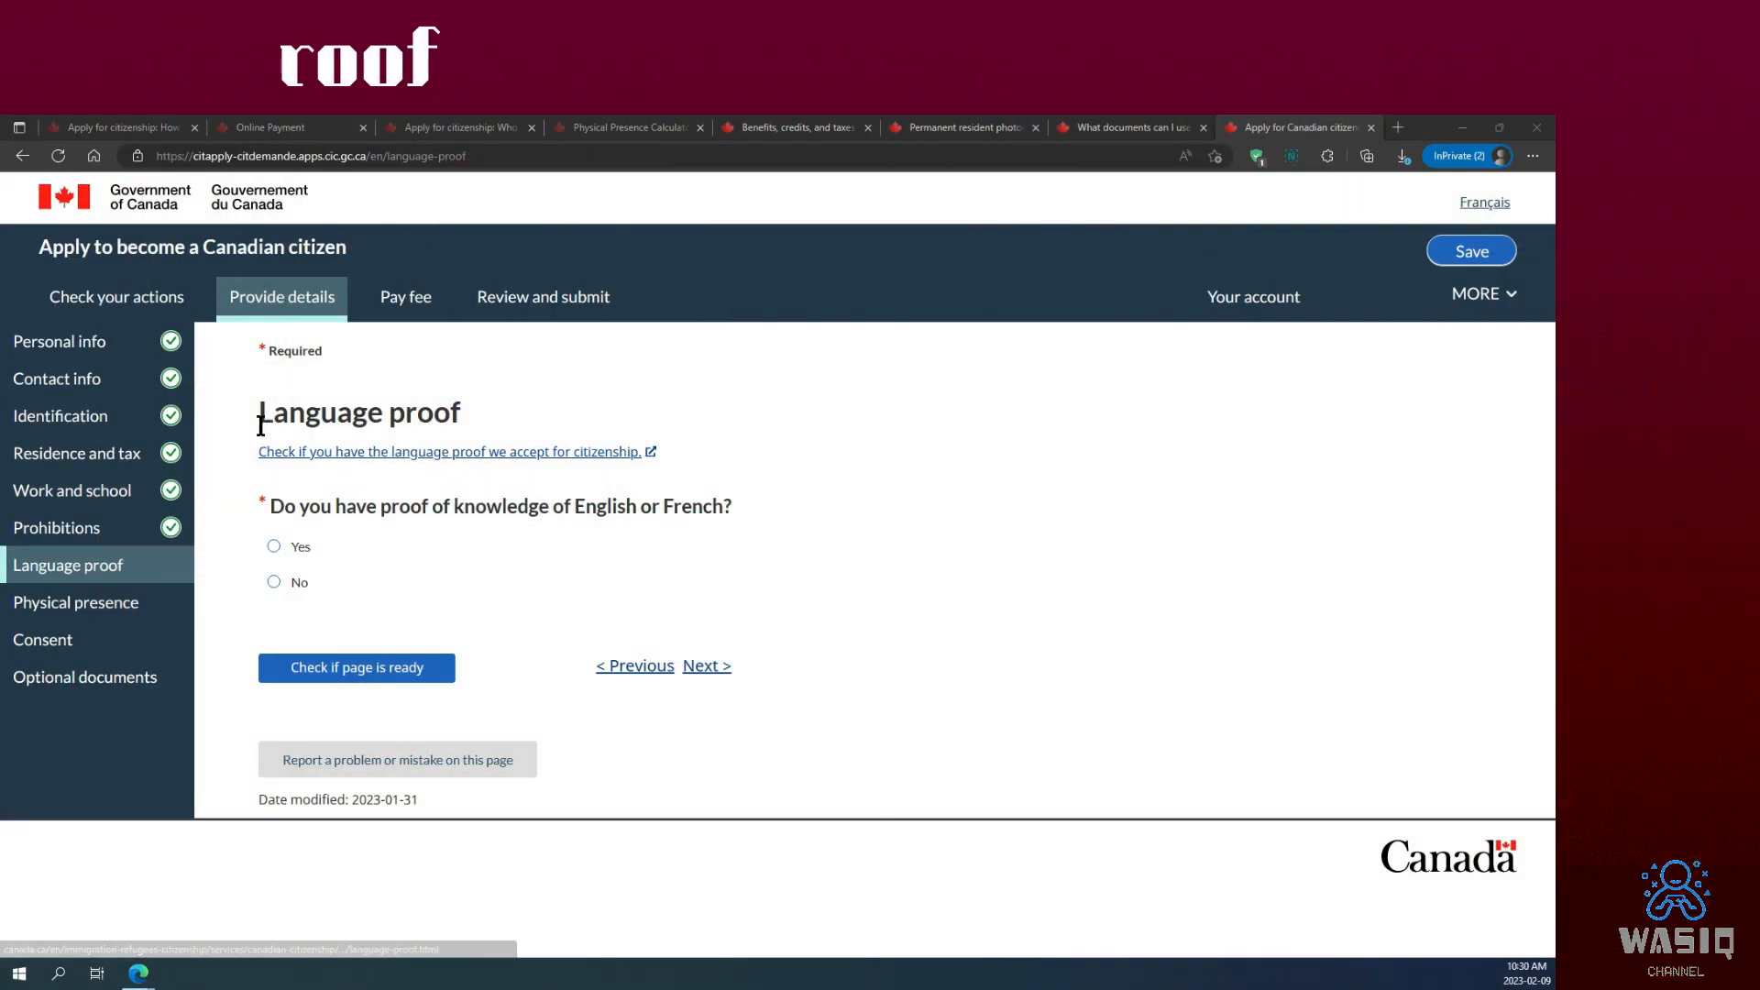
Answer Yes to having English or French proof and browse the proof types without choosing one.
{"action": "left_click_drag", "start_coordinate": [261, 420], "coordinate": [468, 410]}
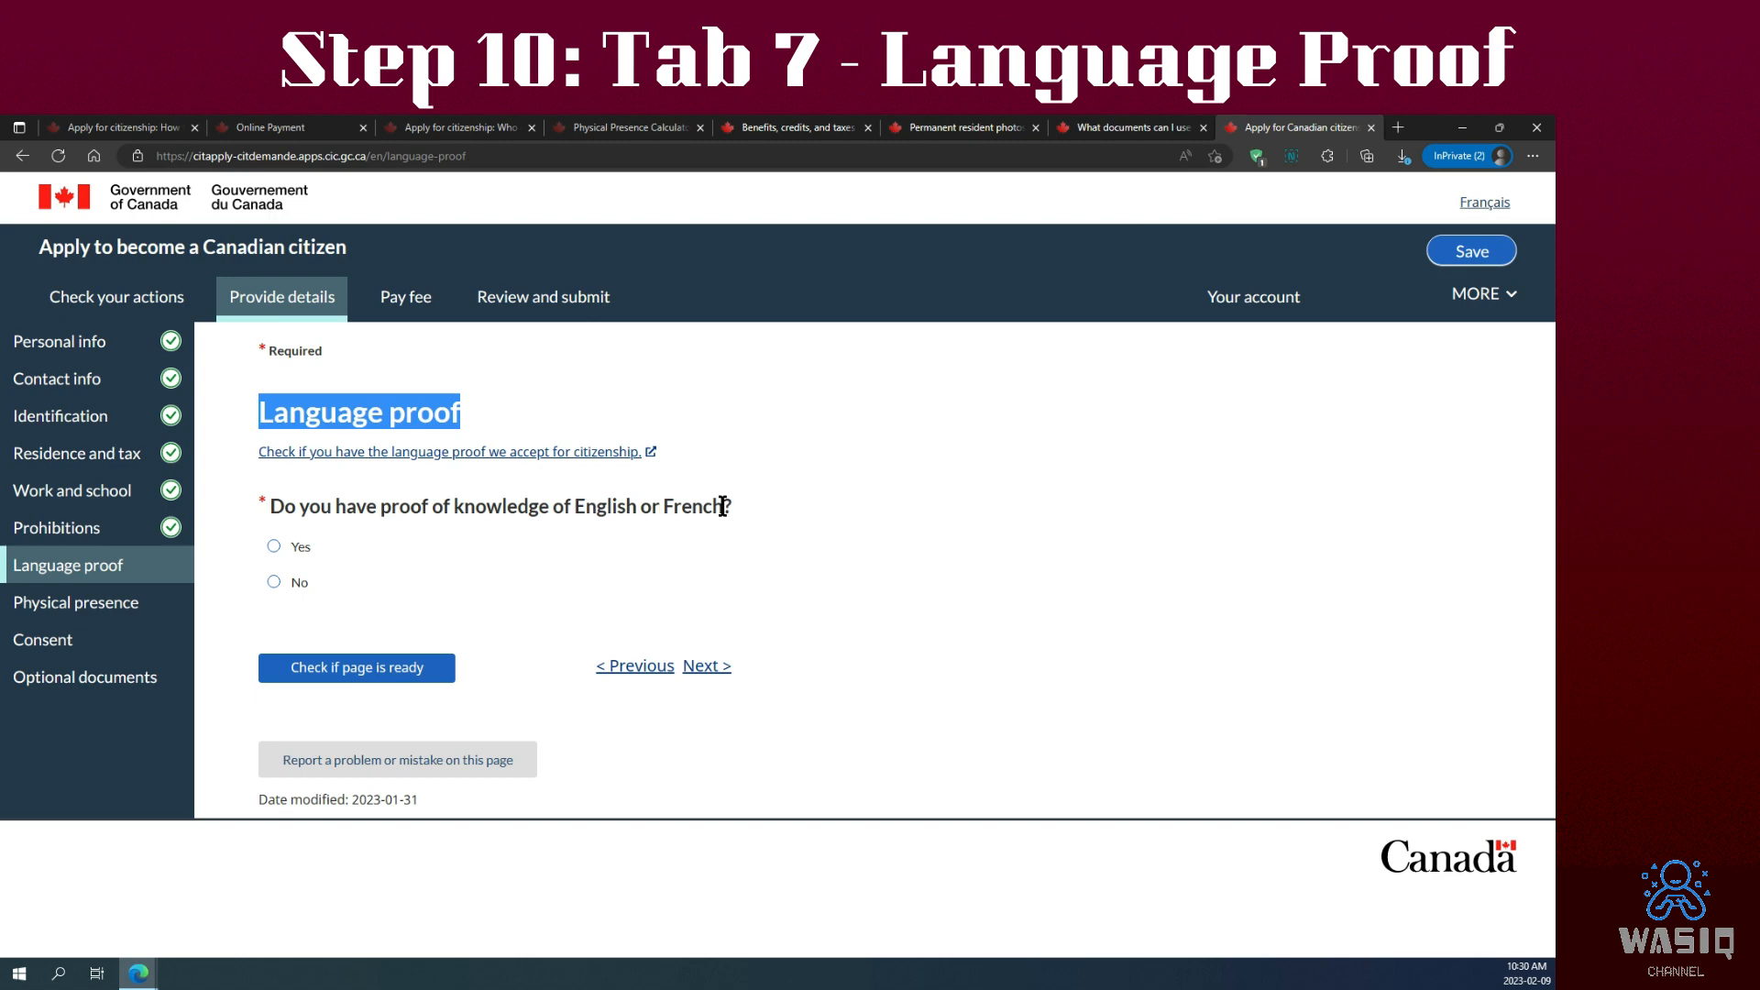
{"action": "left_click_drag", "start_coordinate": [723, 506], "coordinate": [575, 502]}
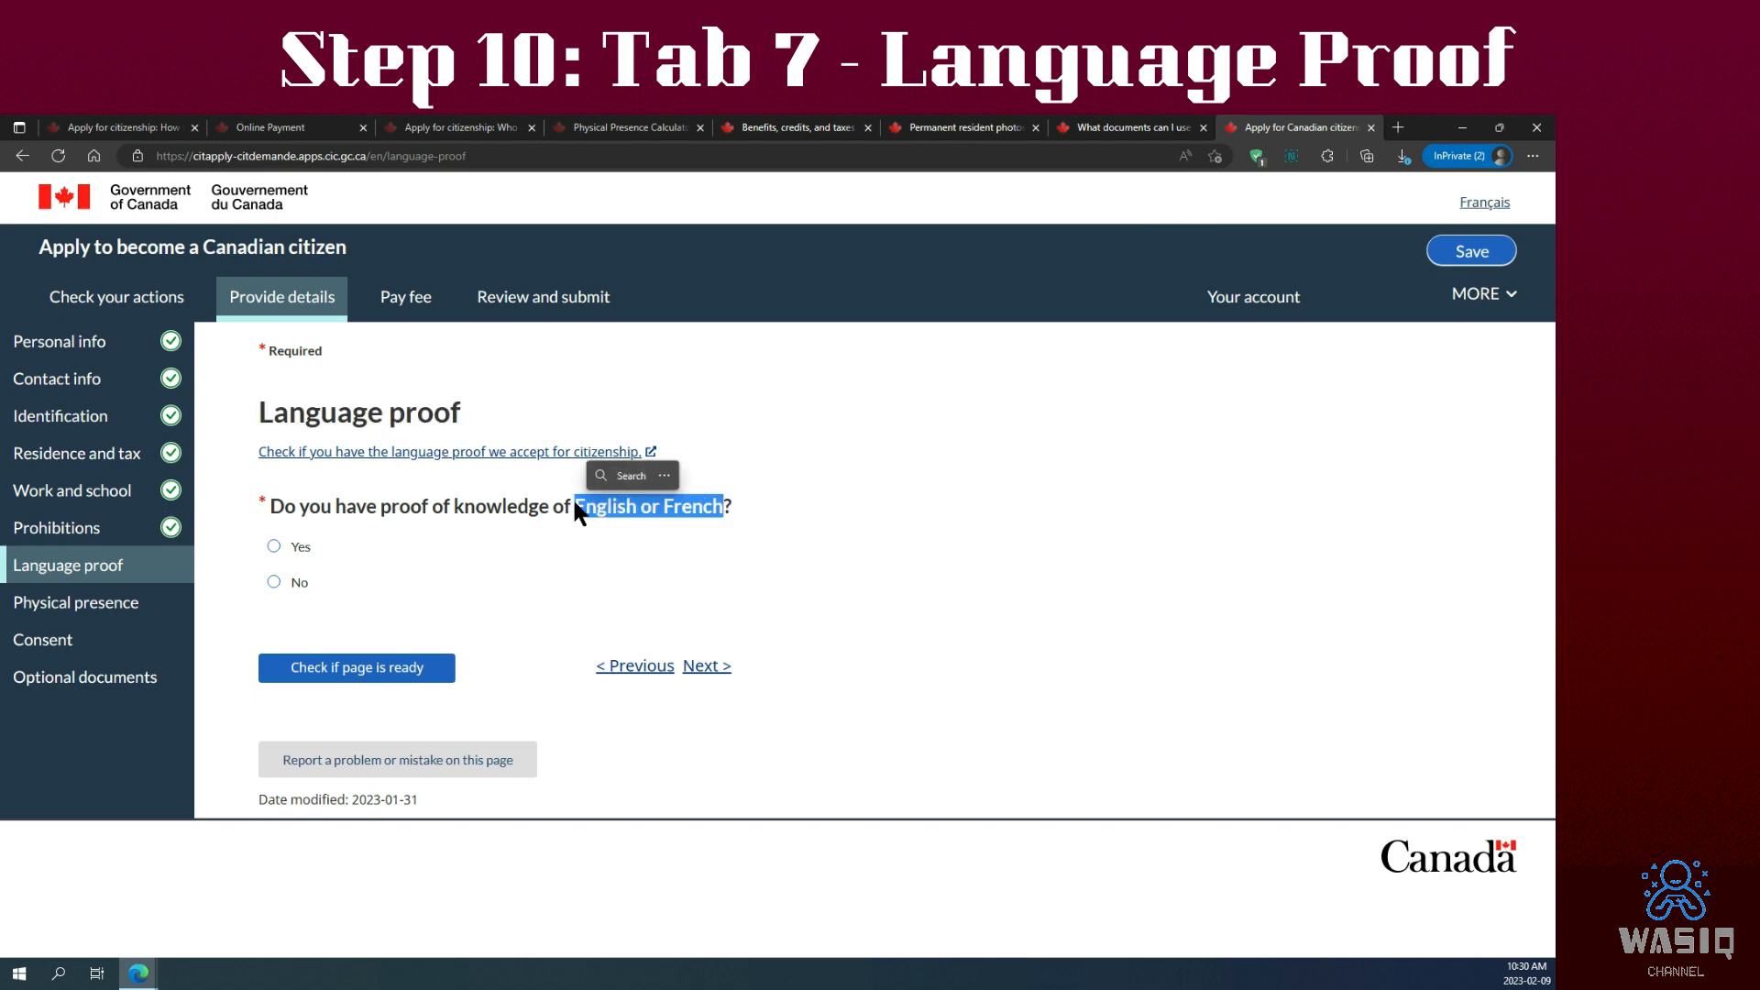
{"action": "left_click", "coordinate": [290, 550]}
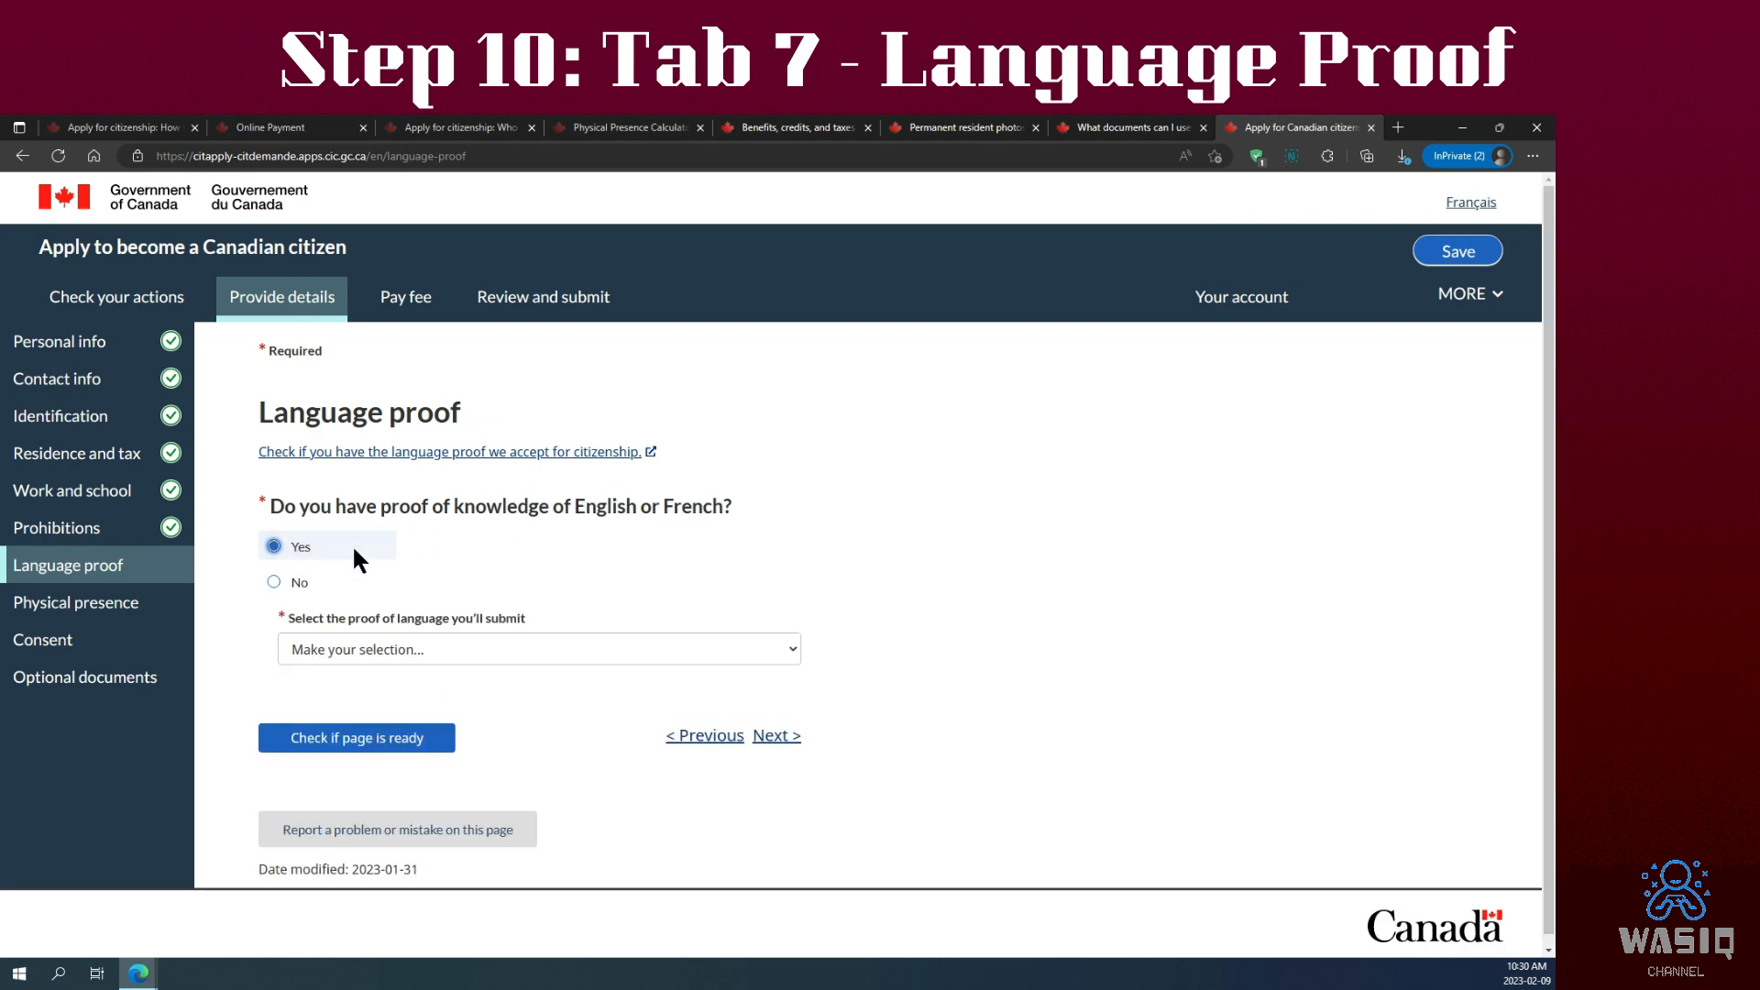
{"action": "left_click", "coordinate": [376, 651]}
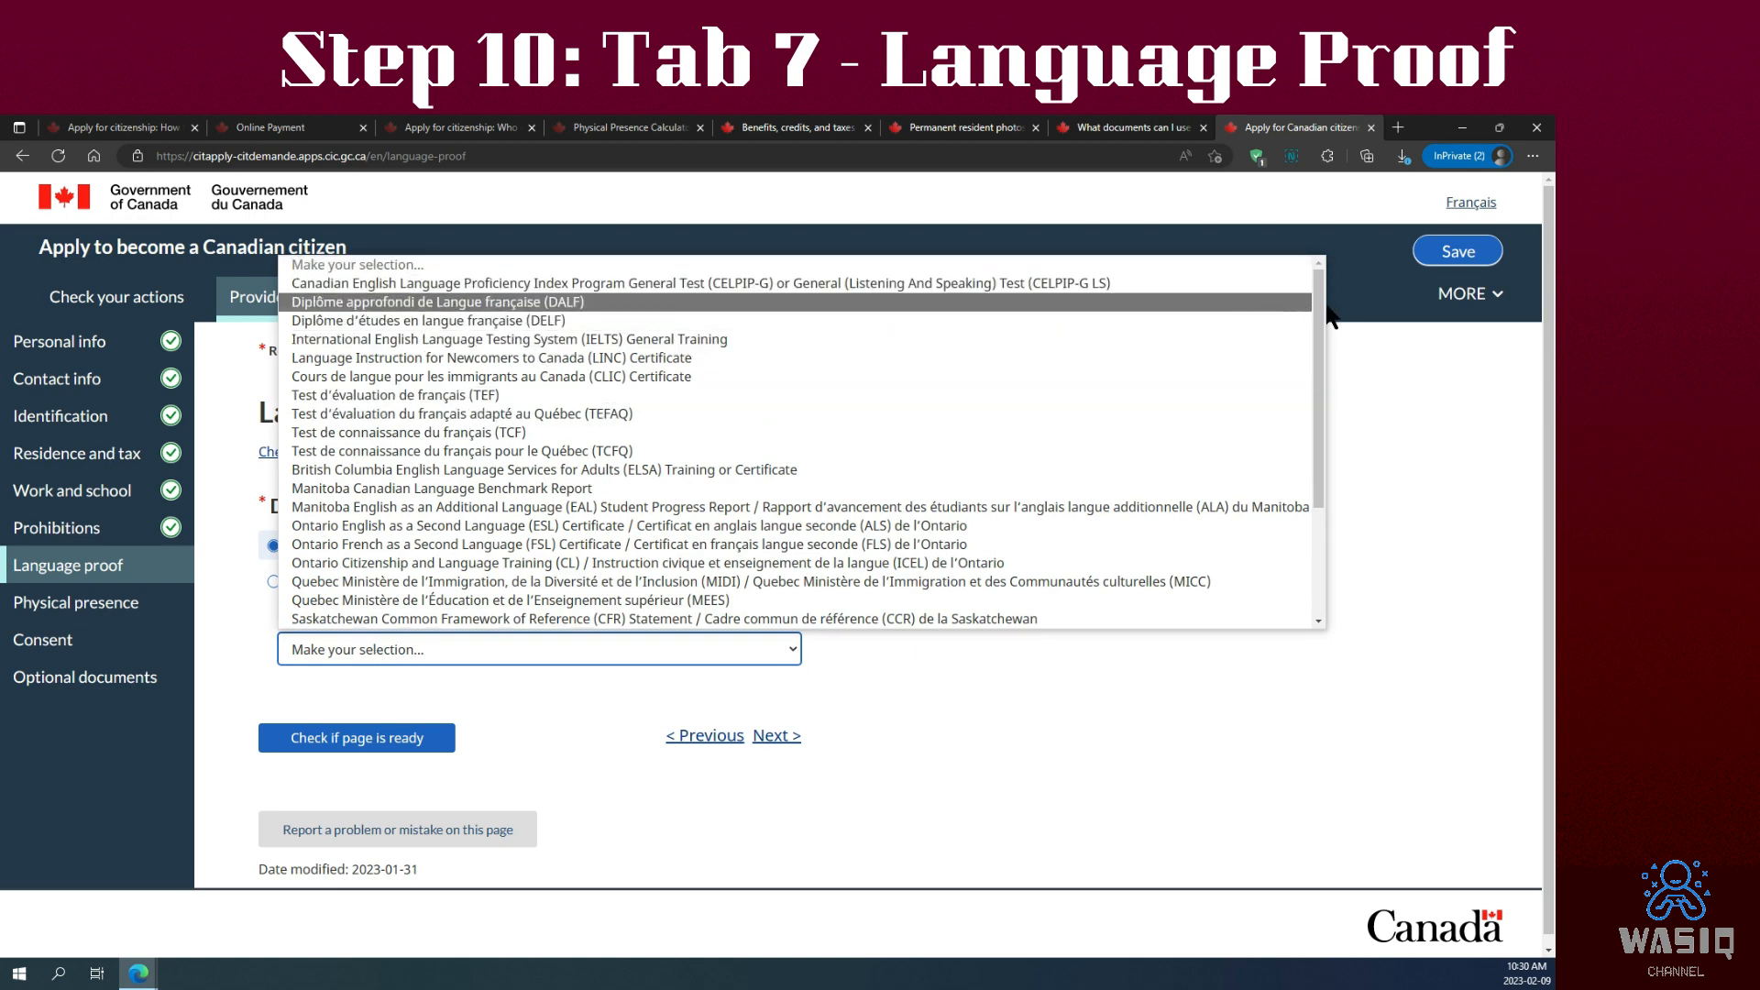
{"action": "scroll", "coordinate": [1313, 458], "scroll_direction": "down", "scroll_amount": 3}
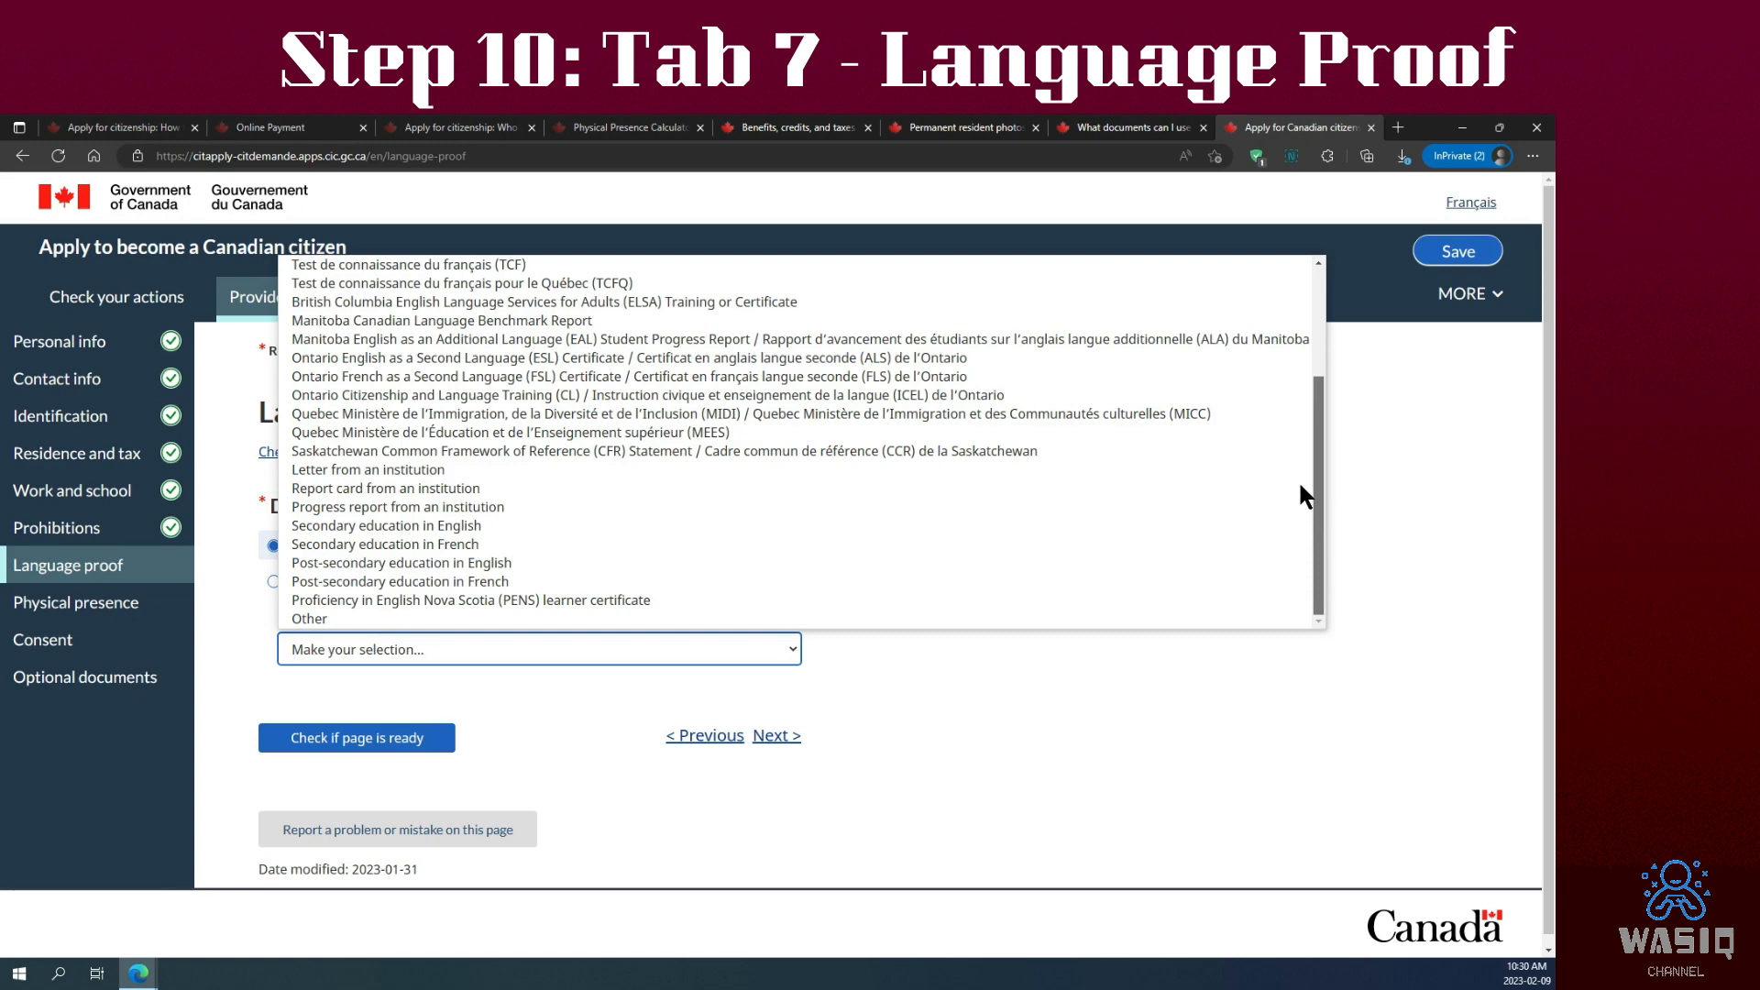
{"action": "scroll", "coordinate": [1294, 443], "scroll_direction": "up", "scroll_amount": 2}
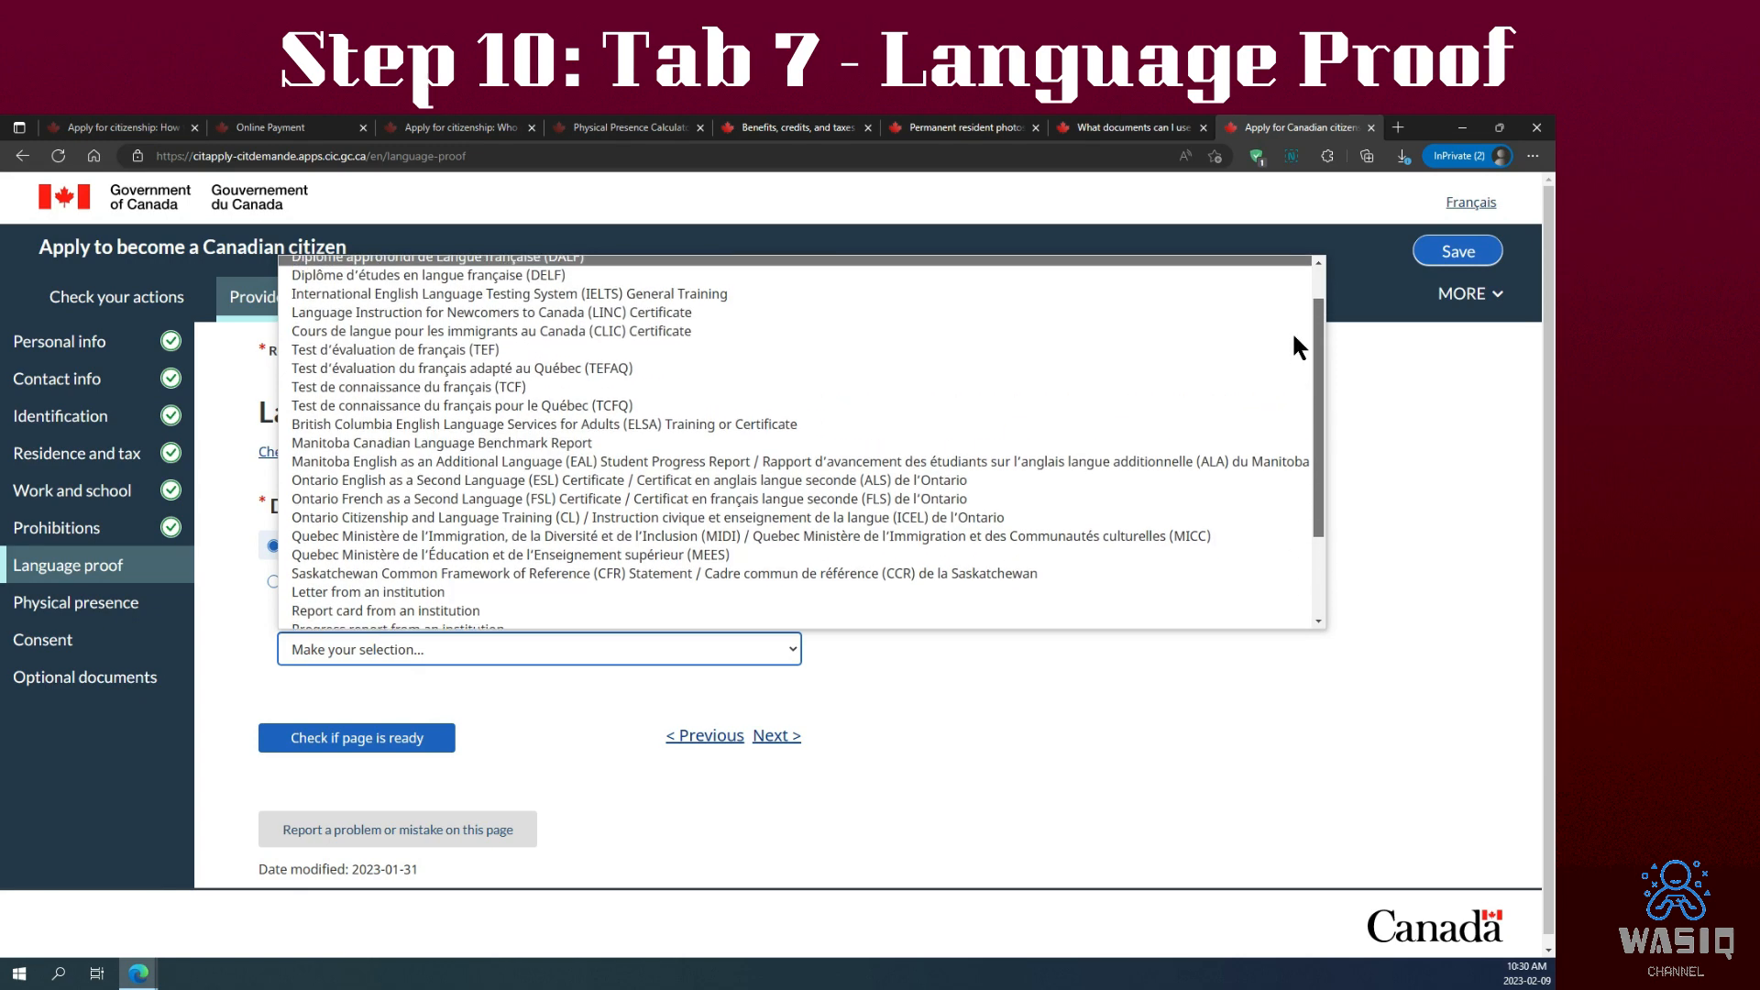
{"action": "scroll", "coordinate": [1293, 321], "scroll_direction": "up", "scroll_amount": 1}
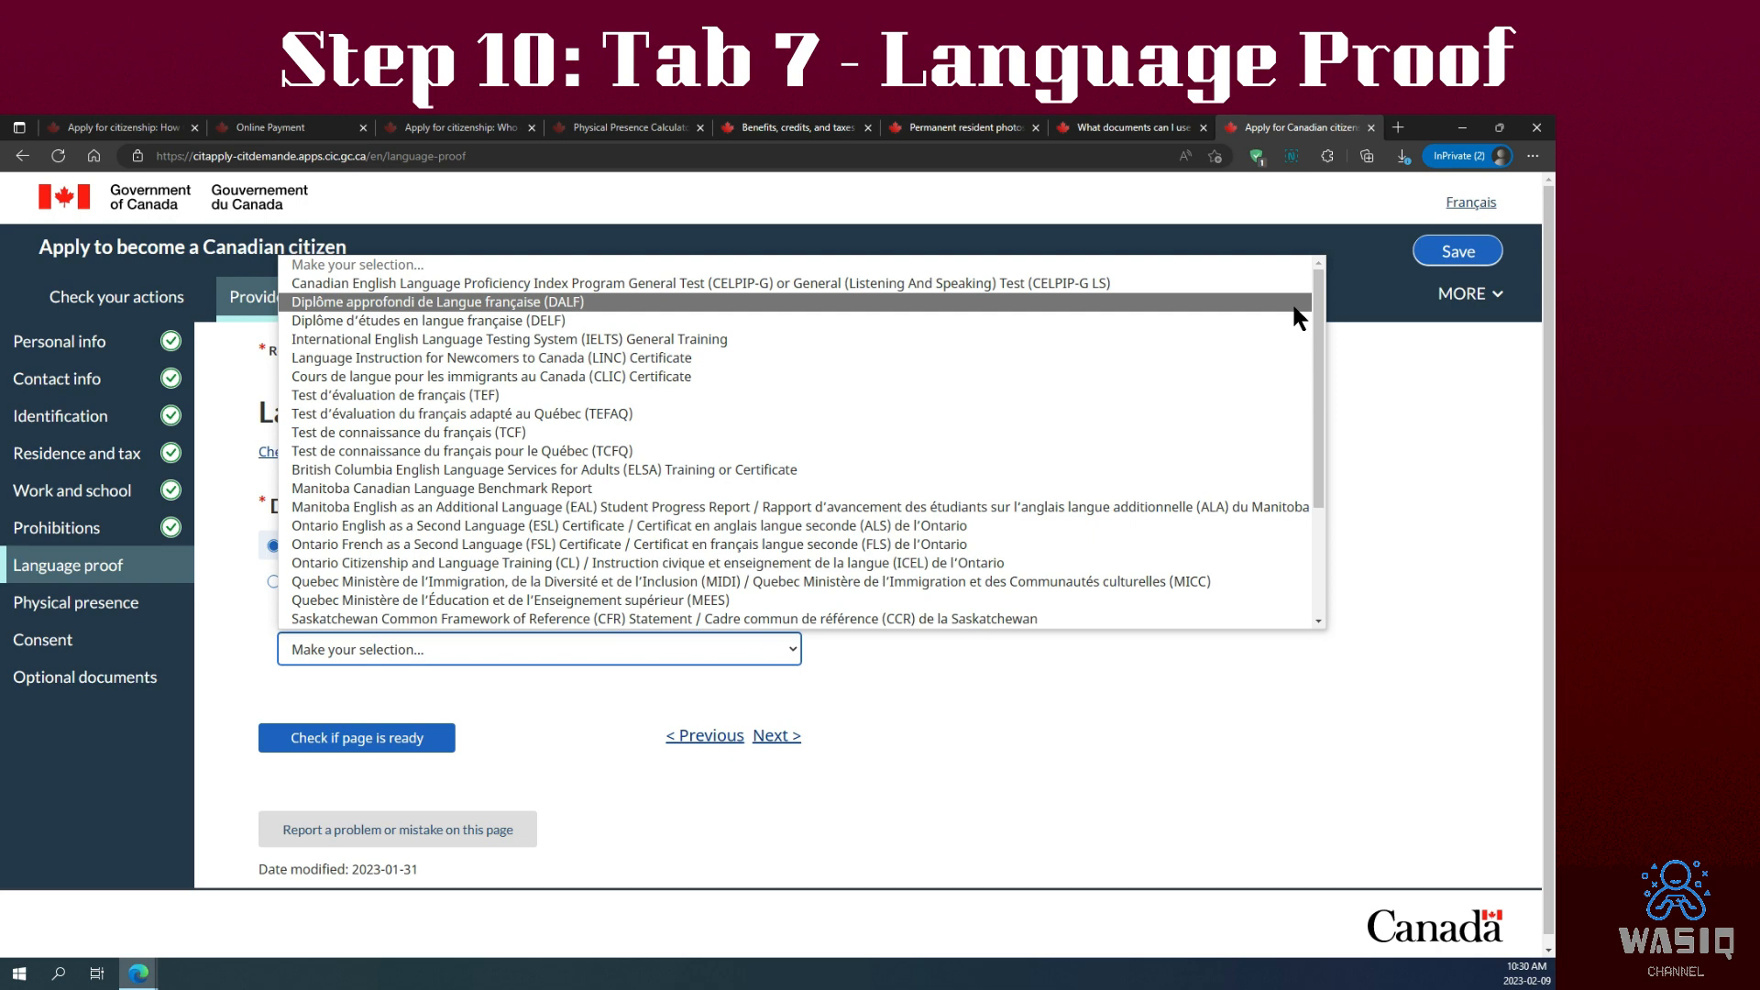
{"action": "scroll", "coordinate": [1301, 366], "scroll_direction": "down", "scroll_amount": 3}
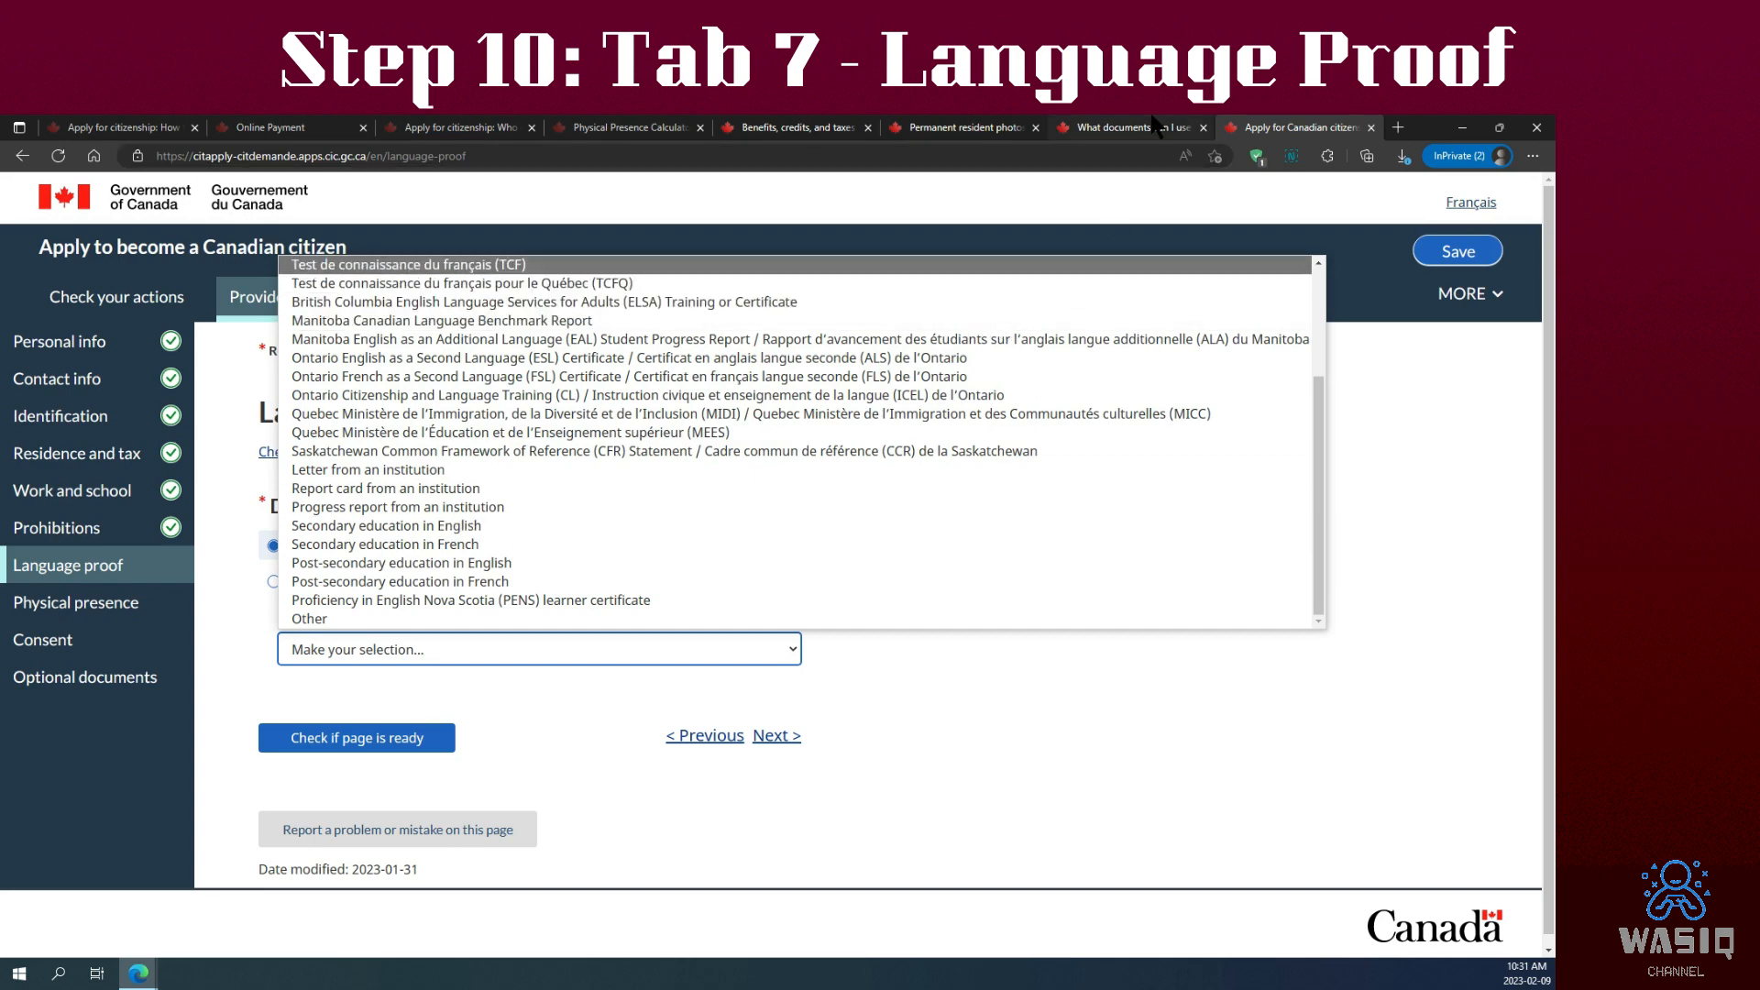
{"action": "left_click", "coordinate": [998, 680]}
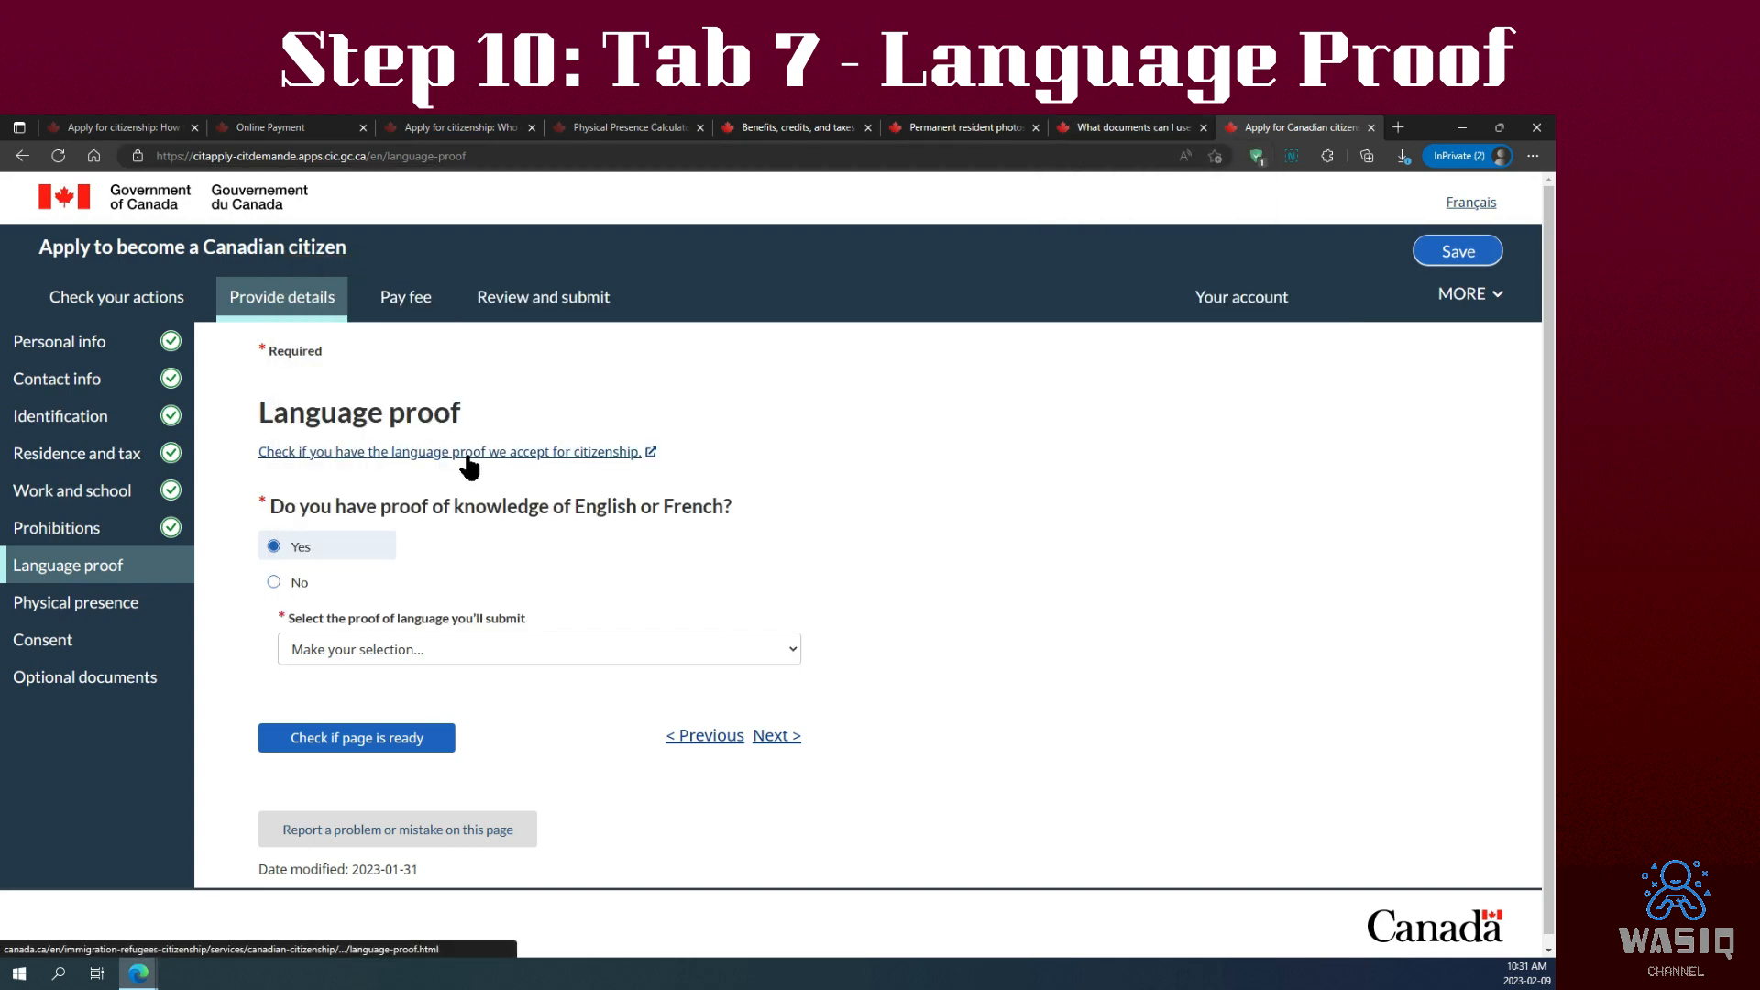
Review the guide's age 18–54 and CLB 4 requirements, answer 'didn't study in English or French', and return.
{"action": "left_click", "coordinate": [273, 449]}
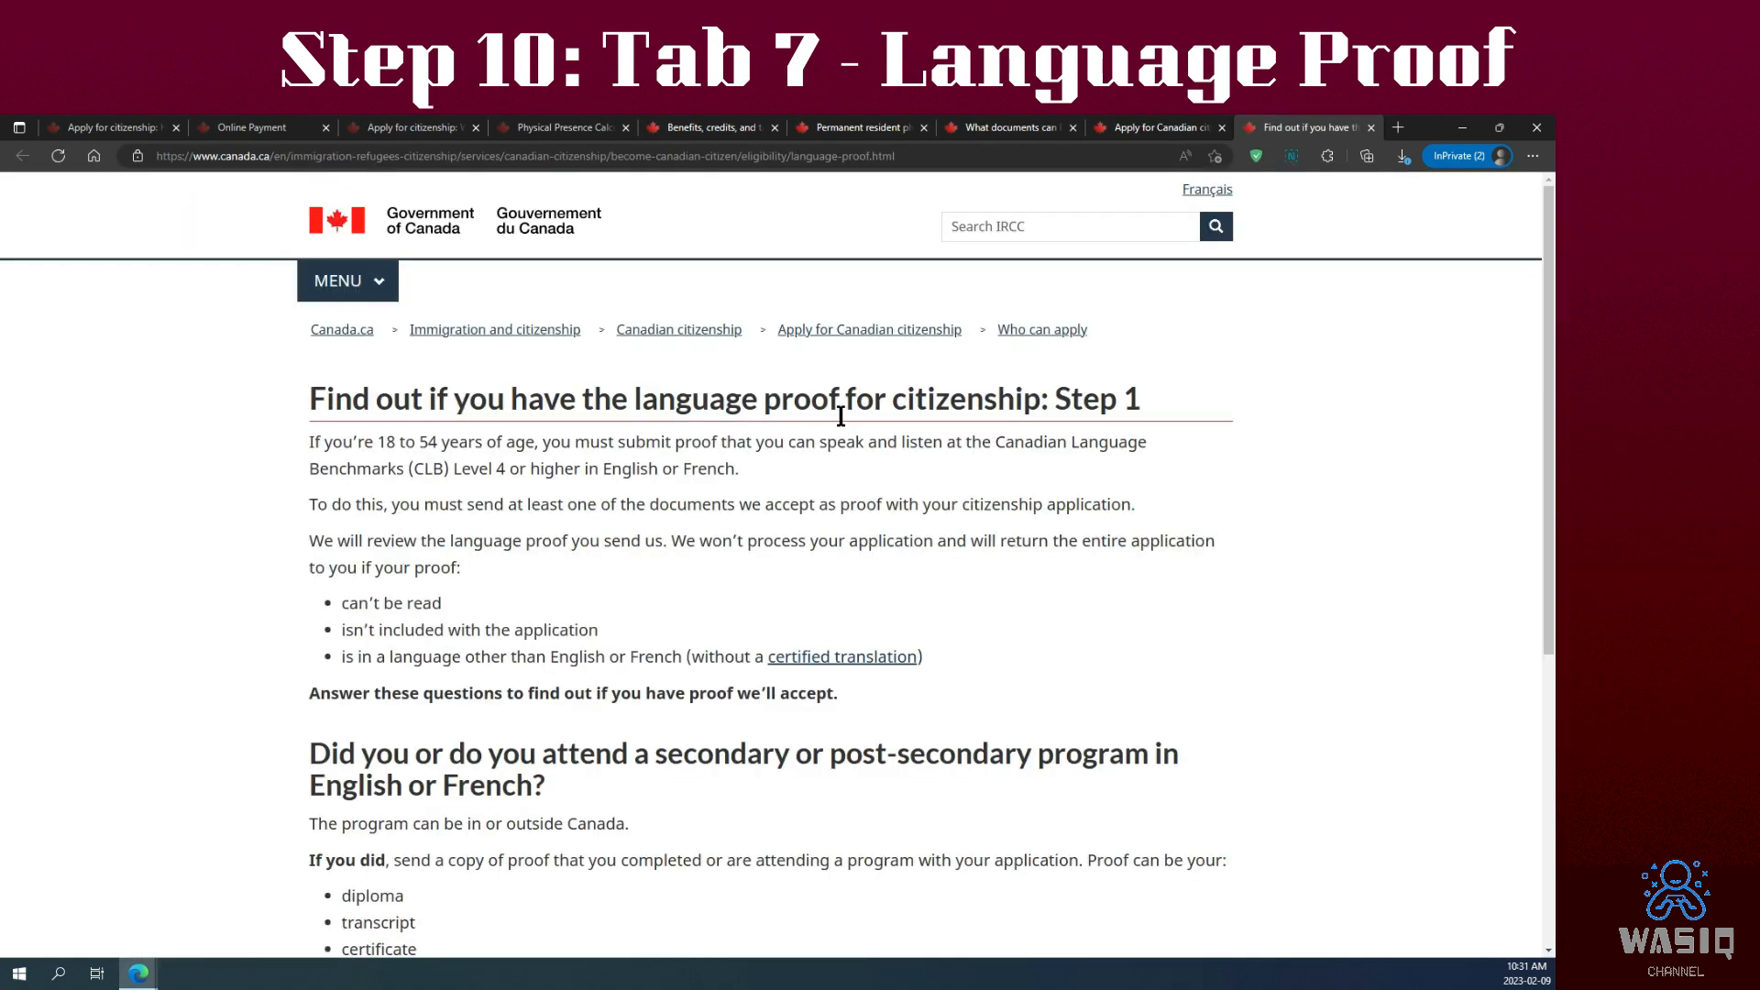
{"action": "left_click_drag", "start_coordinate": [1549, 275], "coordinate": [1526, 348]}
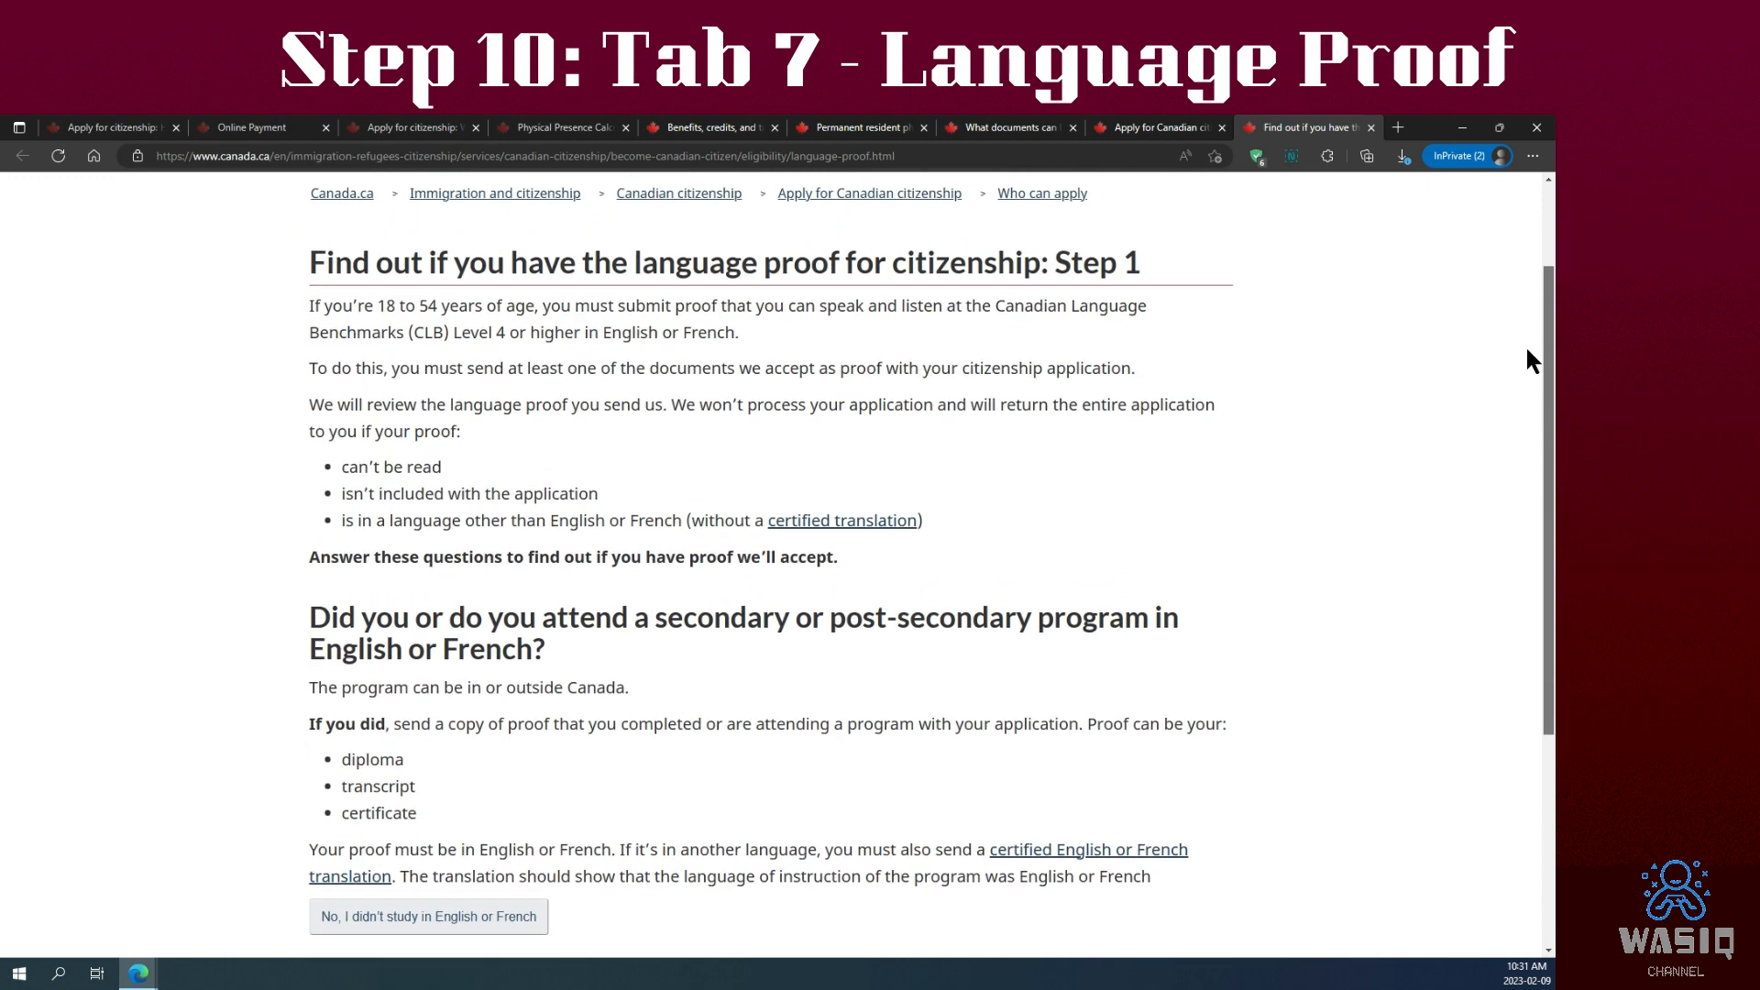
{"action": "left_click_drag", "start_coordinate": [1526, 348], "coordinate": [1530, 336]}
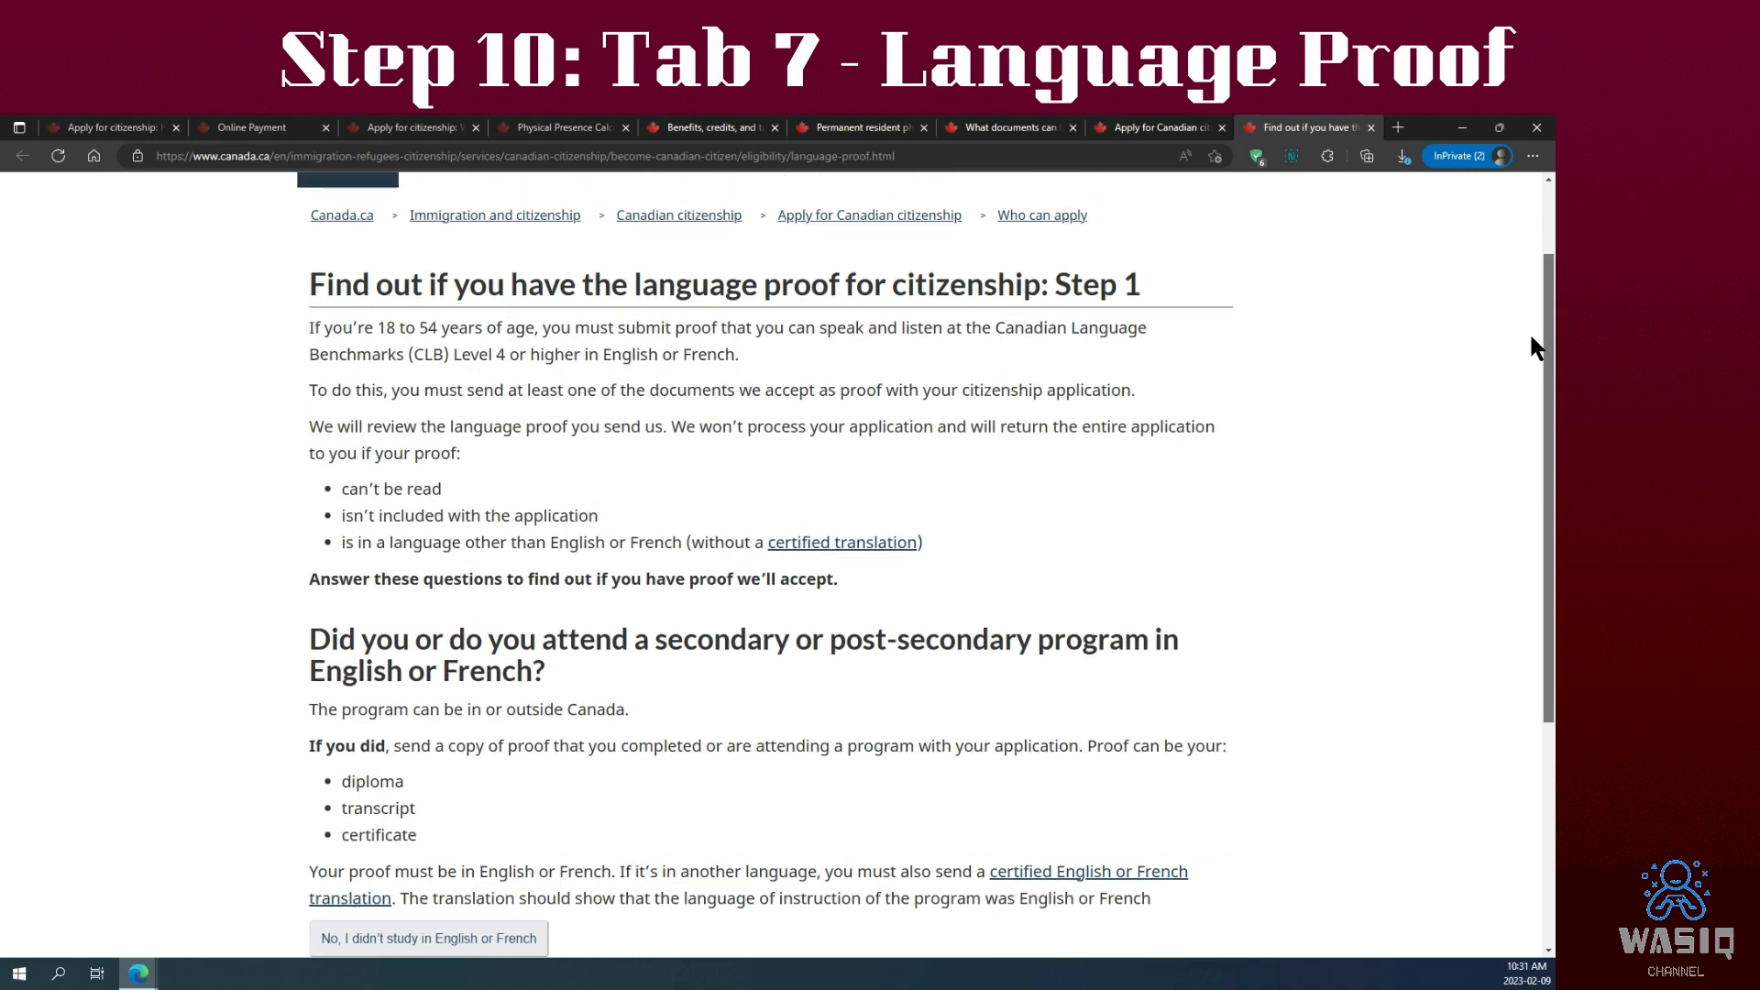
{"action": "left_click_drag", "start_coordinate": [373, 332], "coordinate": [532, 334]}
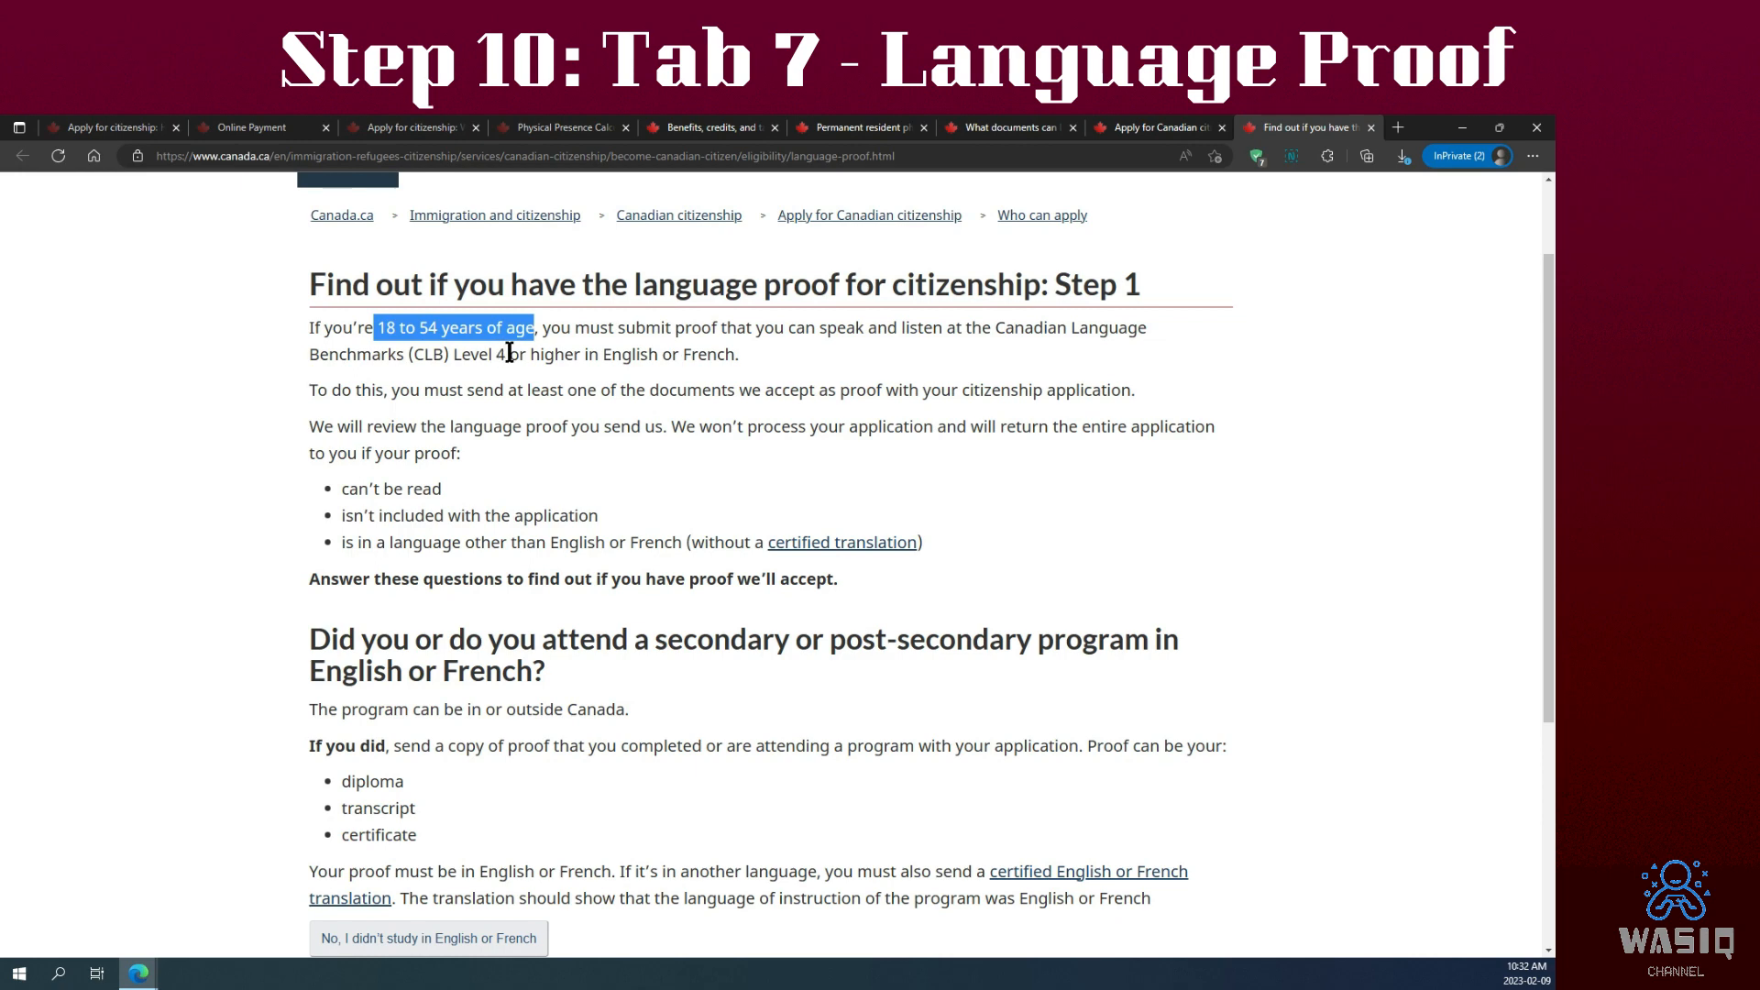
{"action": "left_click_drag", "start_coordinate": [409, 354], "coordinate": [591, 359]}
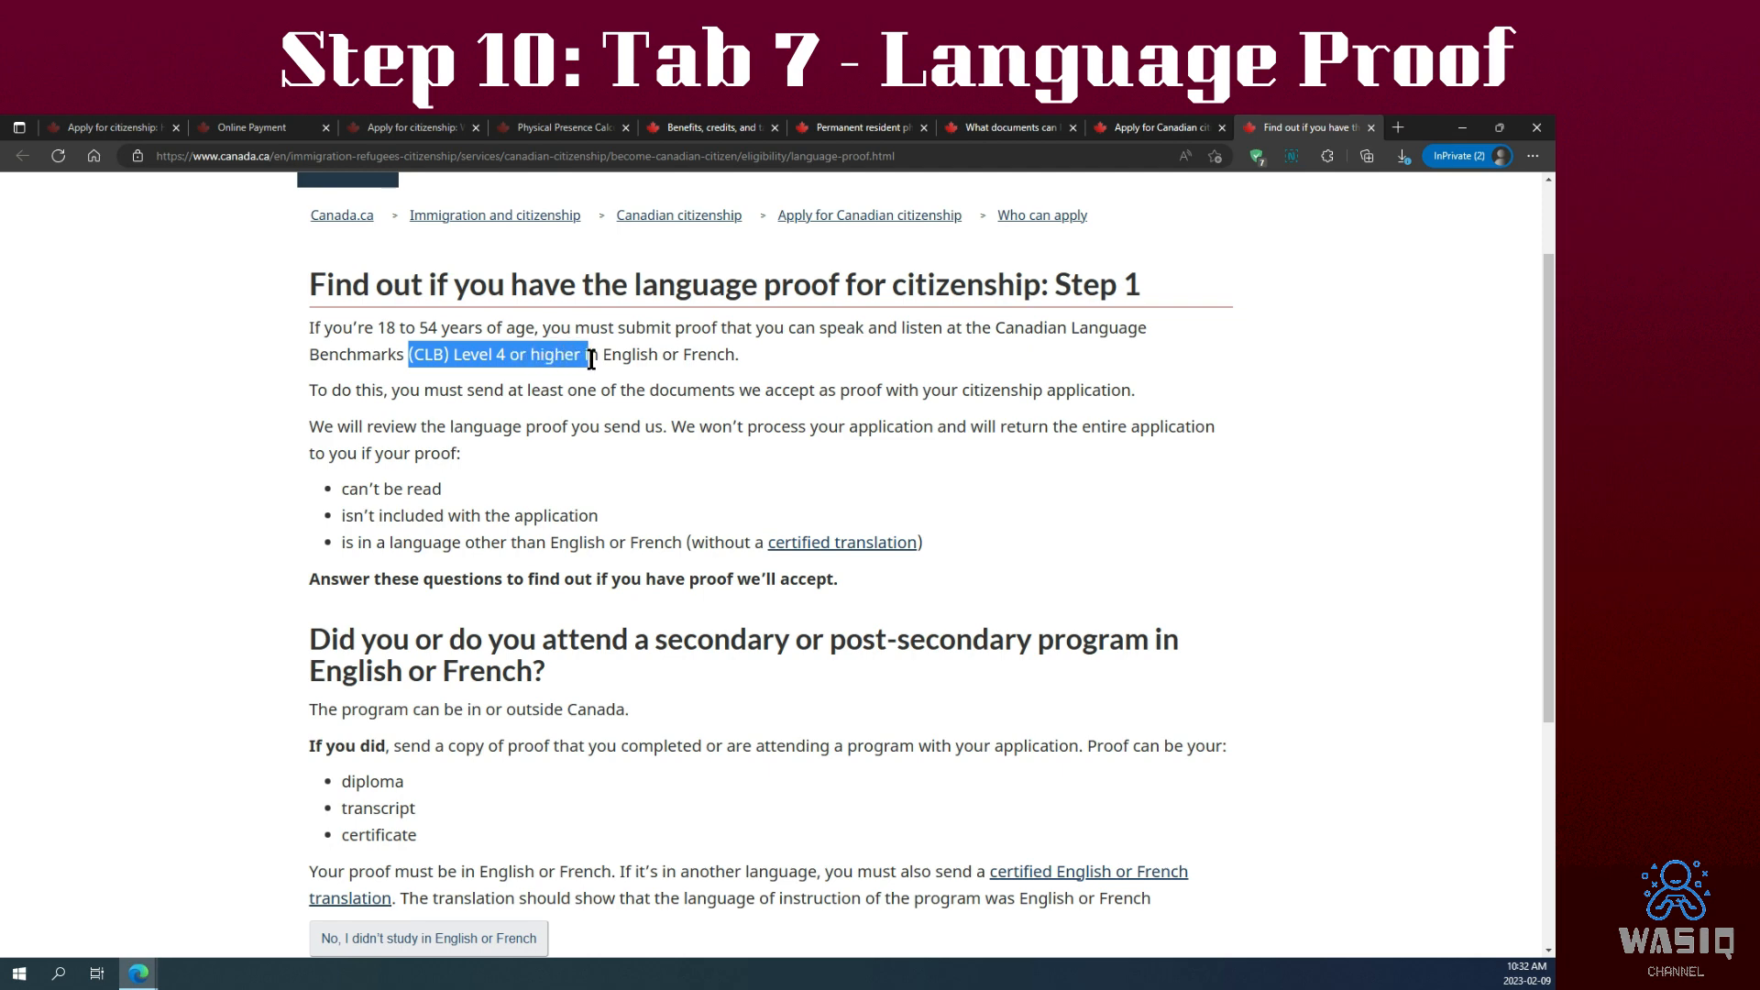
{"action": "left_click", "coordinate": [339, 391]}
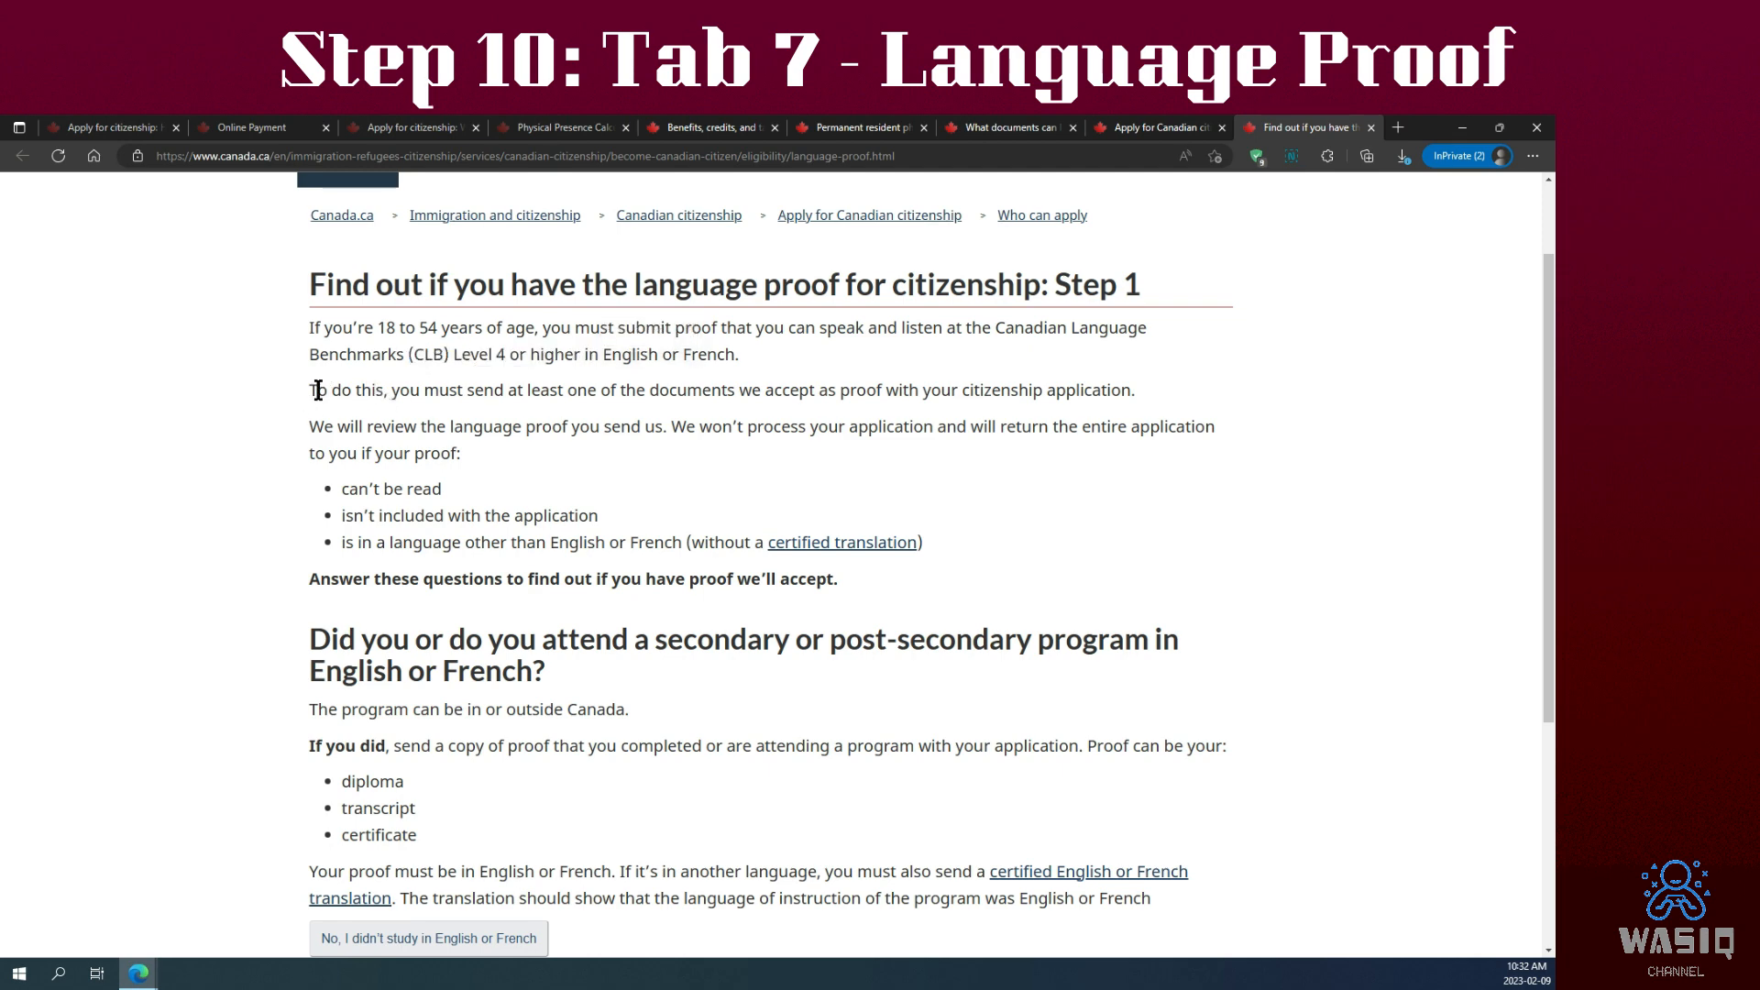
{"action": "left_click_drag", "start_coordinate": [1548, 395], "coordinate": [1548, 467]}
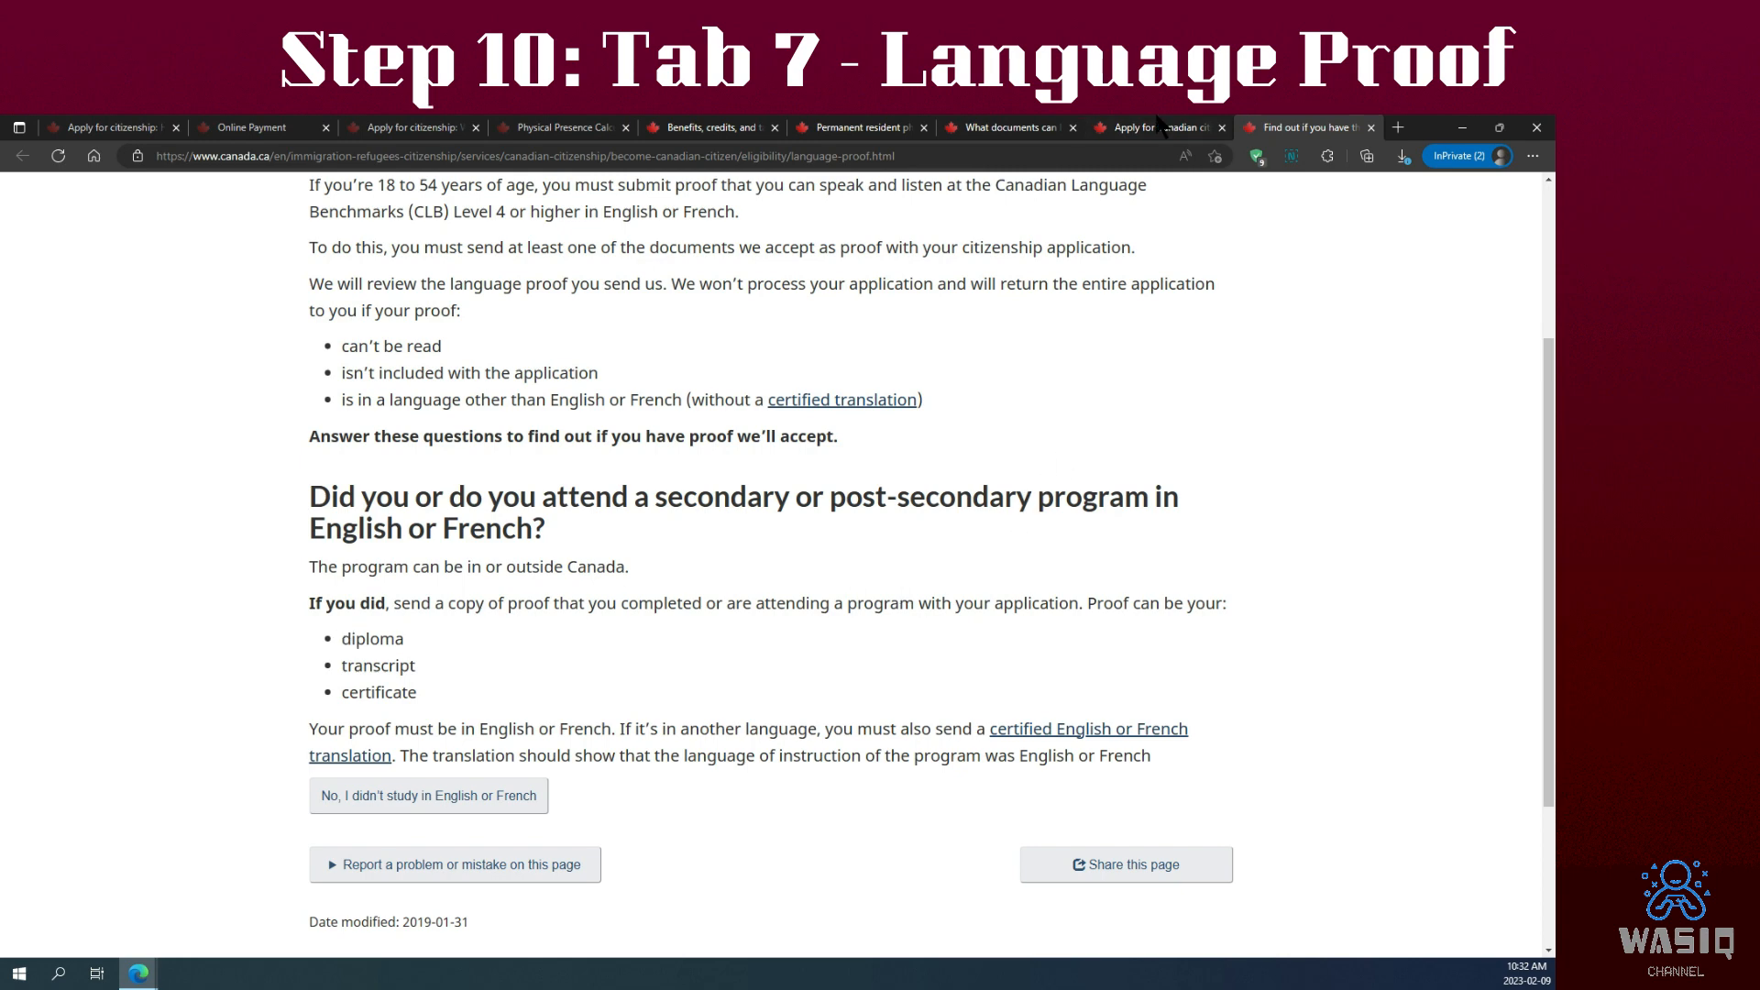
{"action": "left_click", "coordinate": [422, 795]}
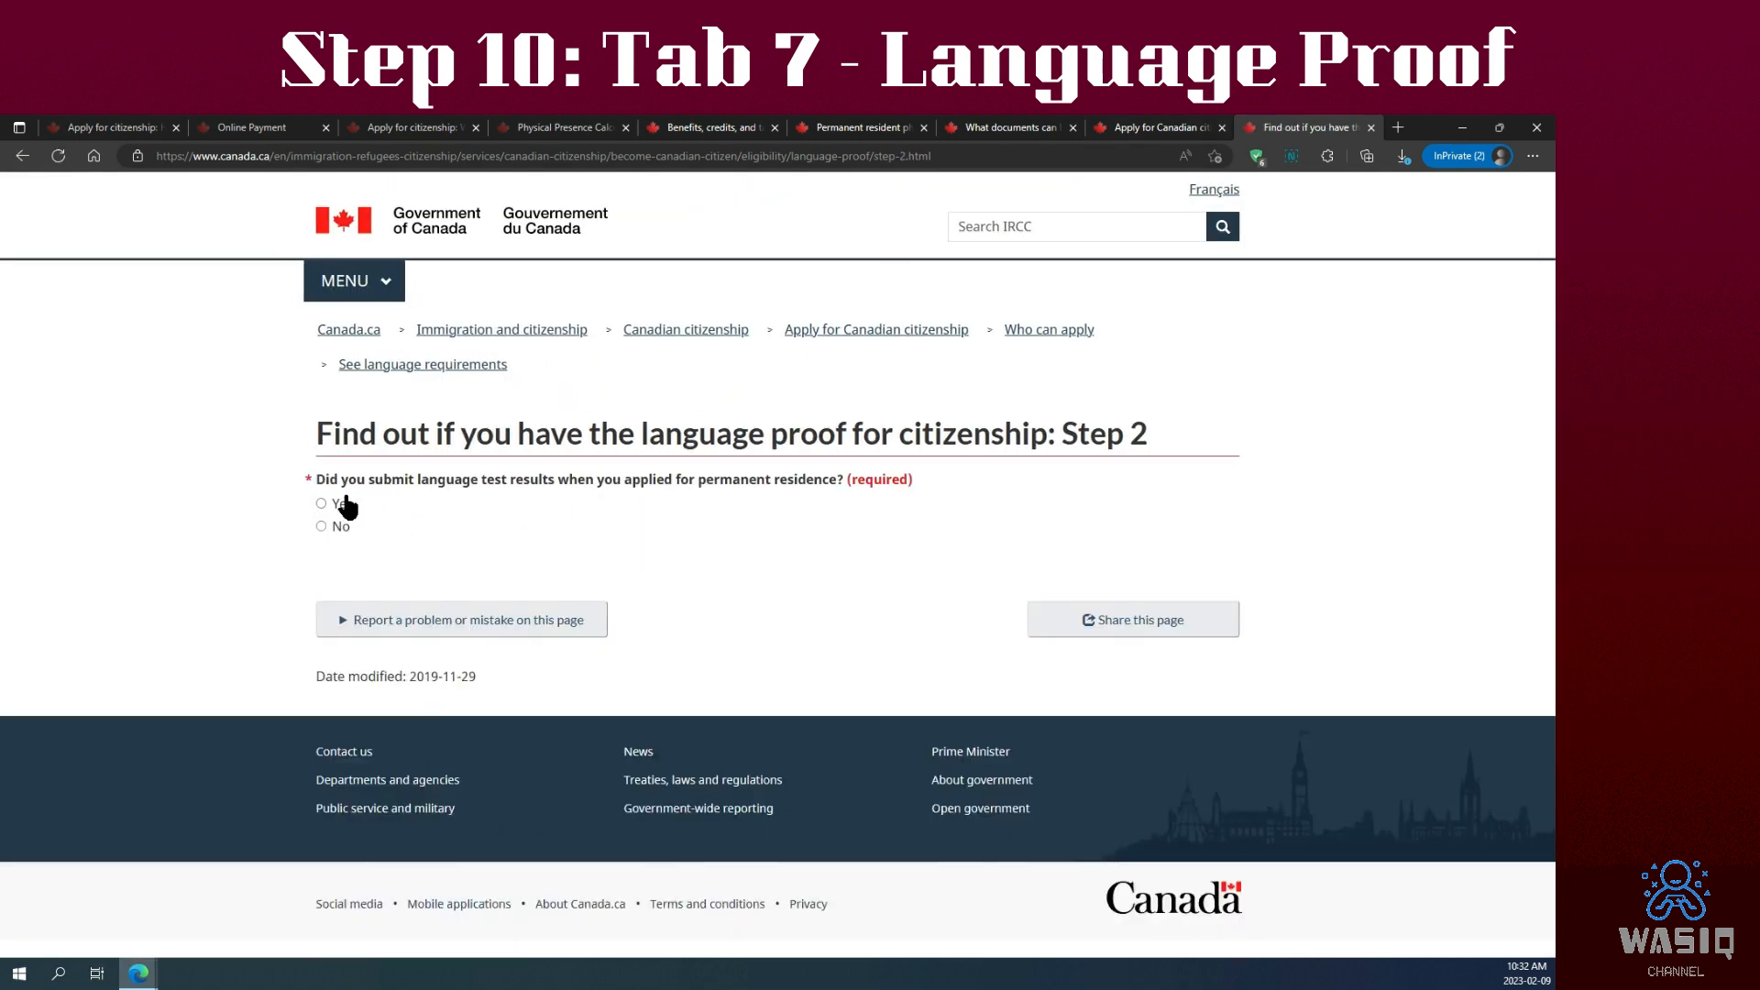
{"action": "left_click", "coordinate": [1153, 127]}
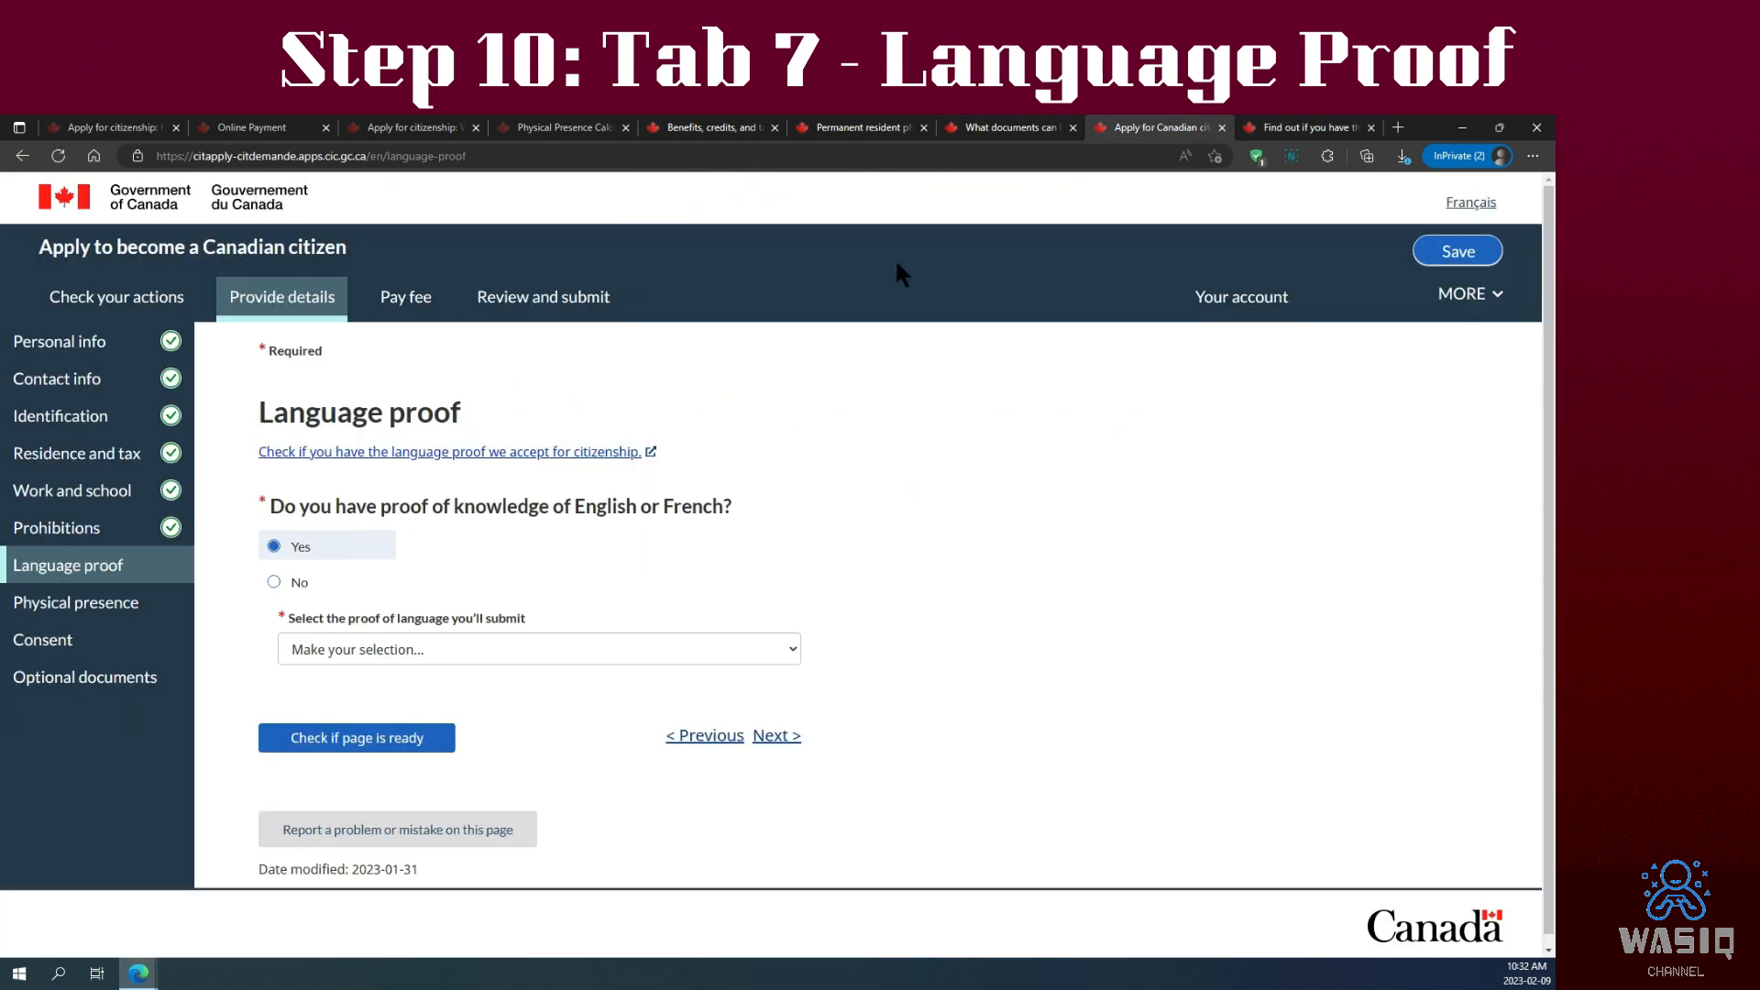
Select CELPIP-G as the type of language proof.
{"action": "left_click", "coordinate": [366, 648]}
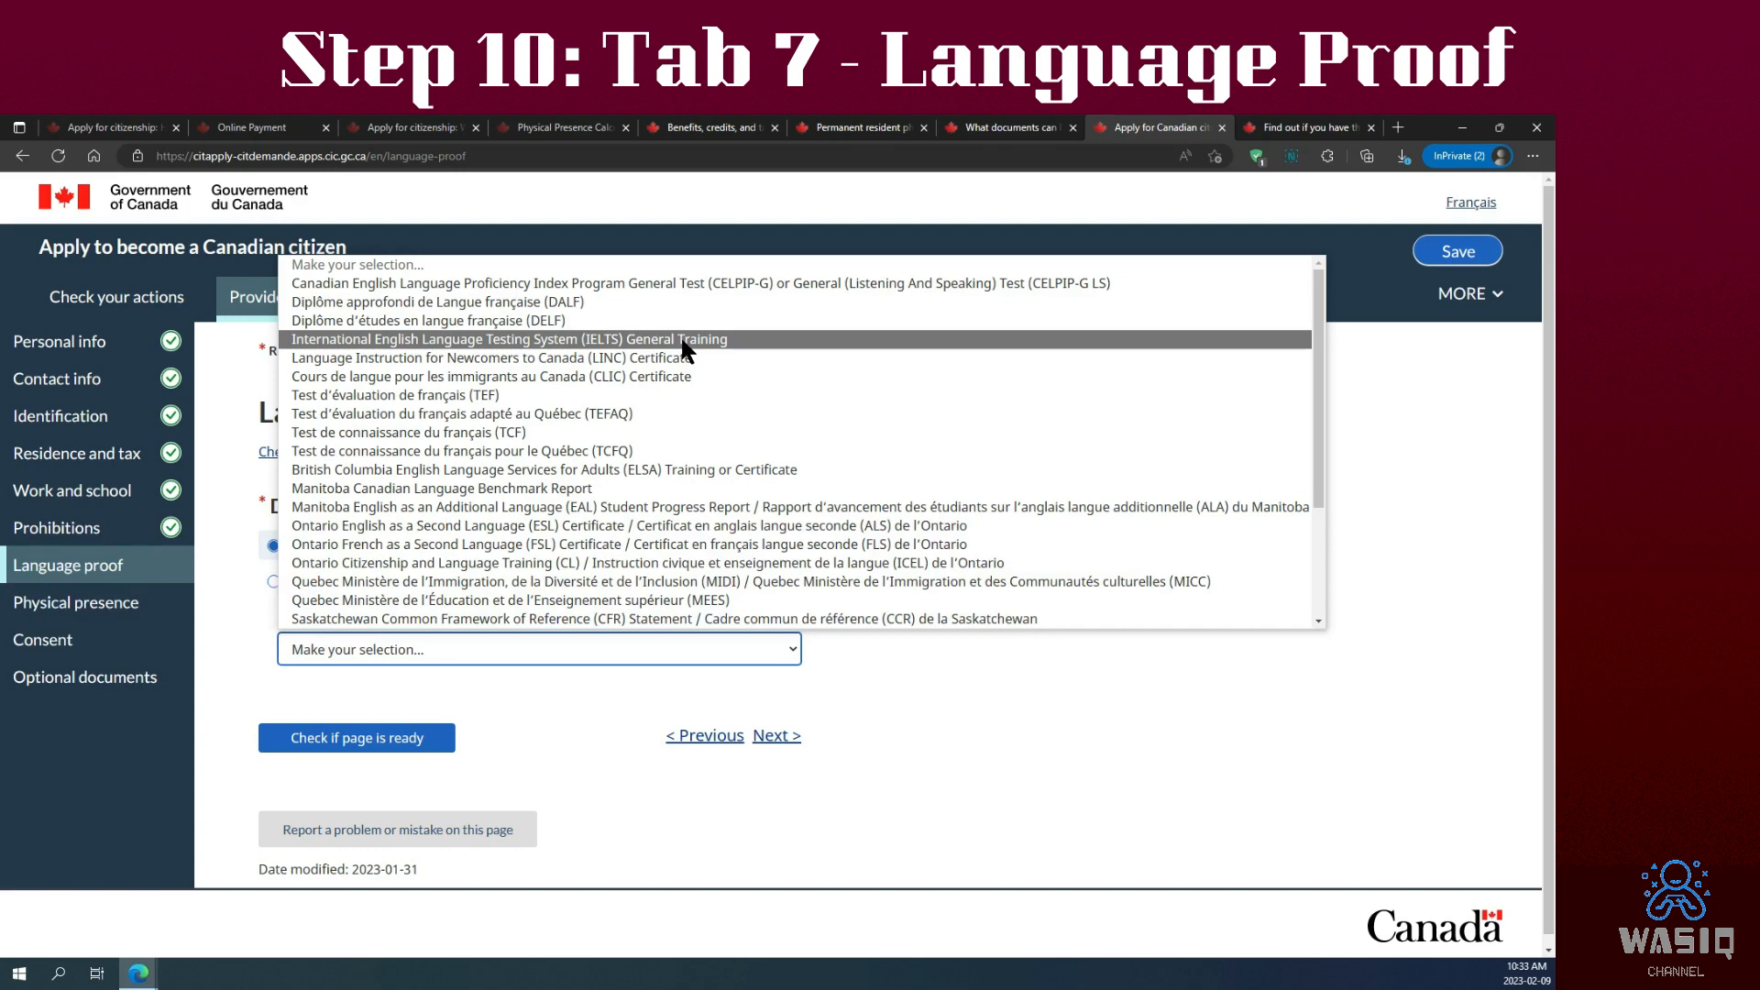
{"action": "left_click", "coordinate": [1002, 709]}
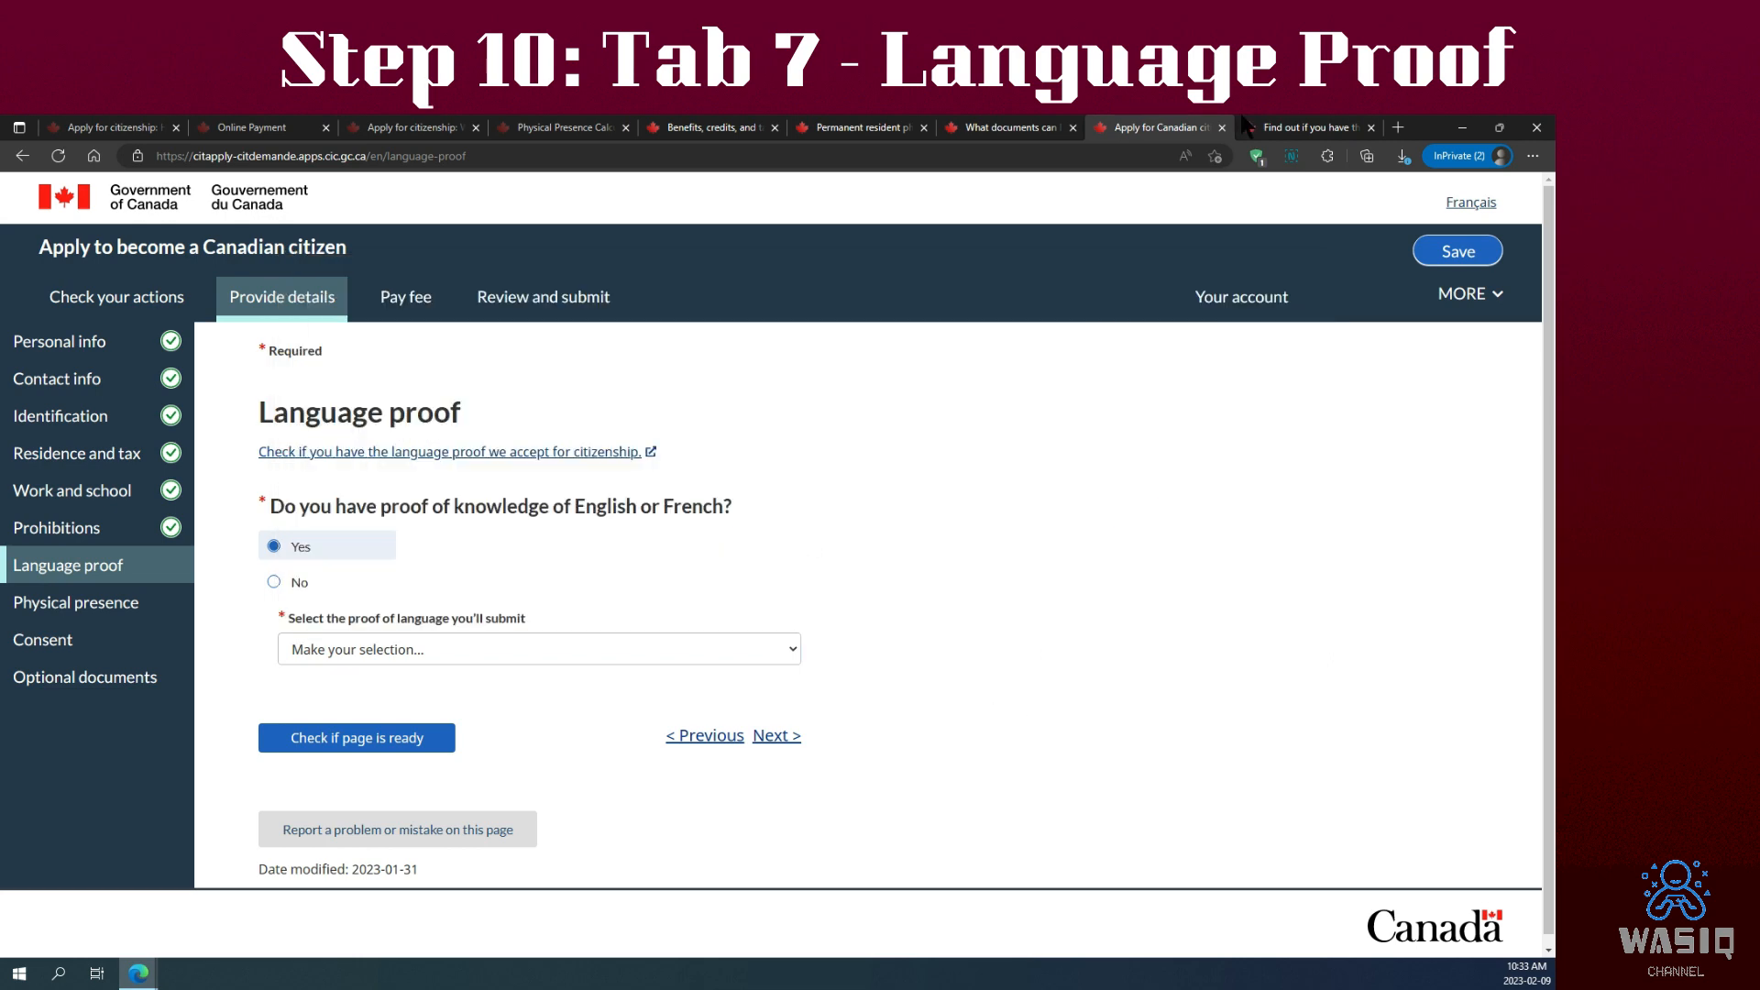
{"action": "left_click", "coordinate": [1274, 126]}
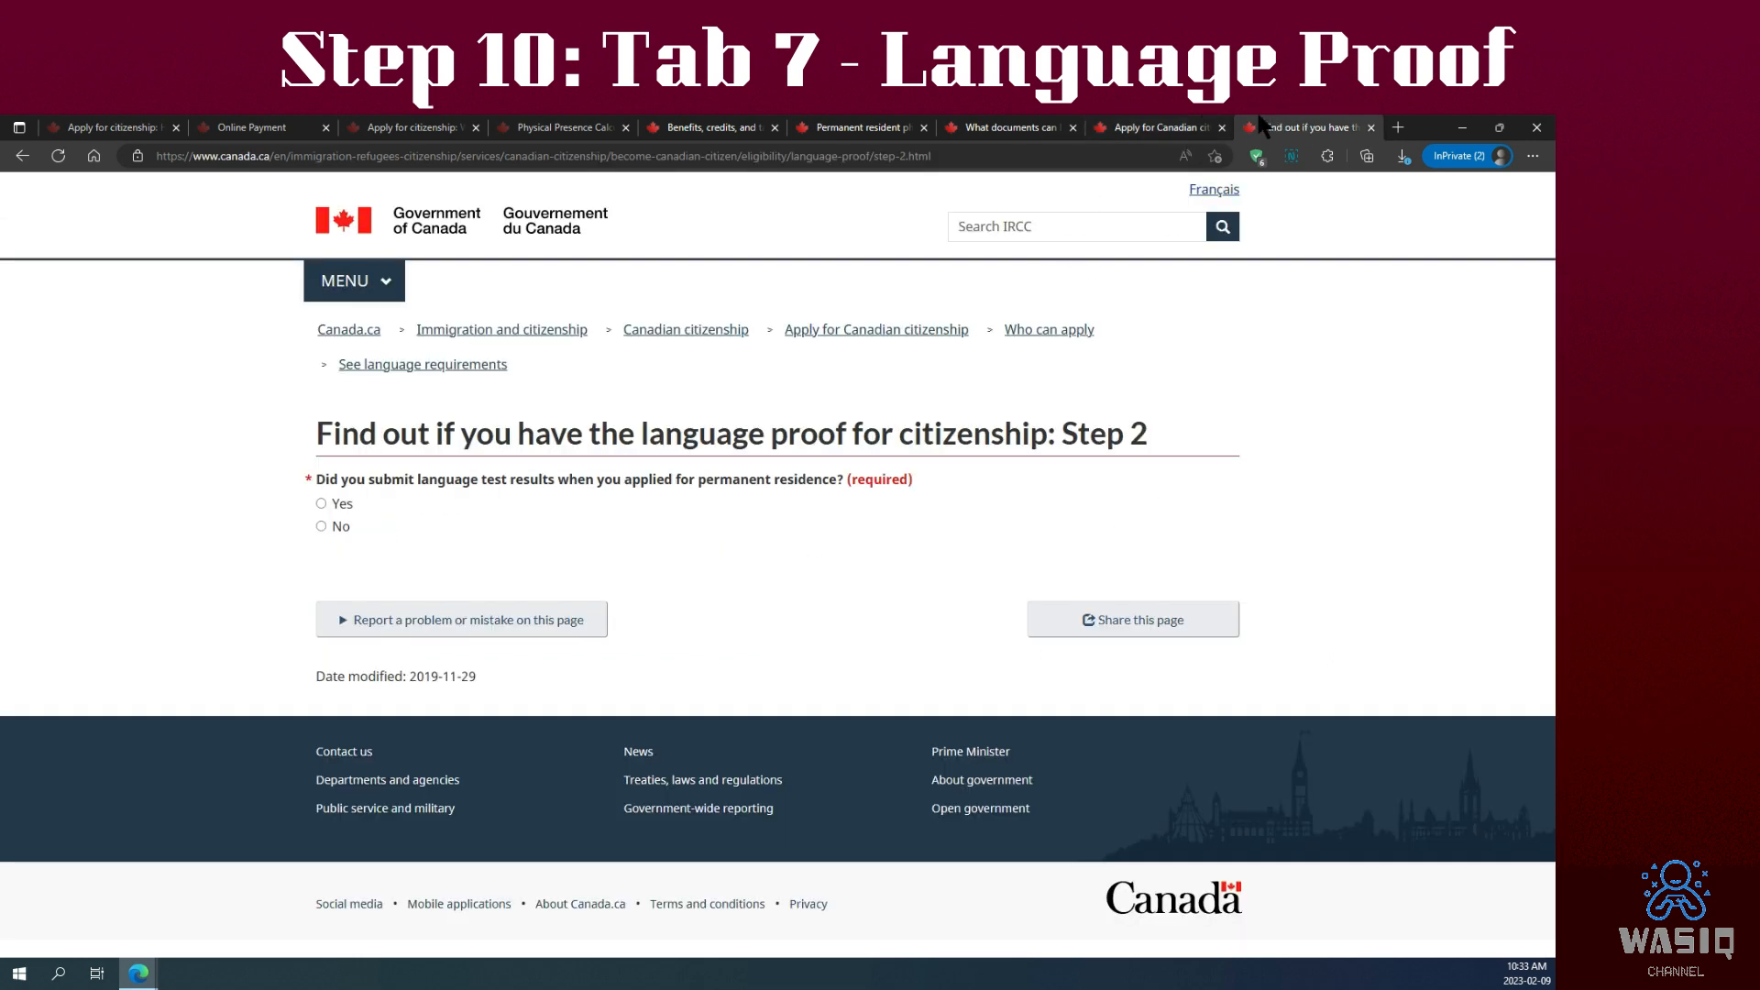
{"action": "left_click", "coordinate": [1157, 128]}
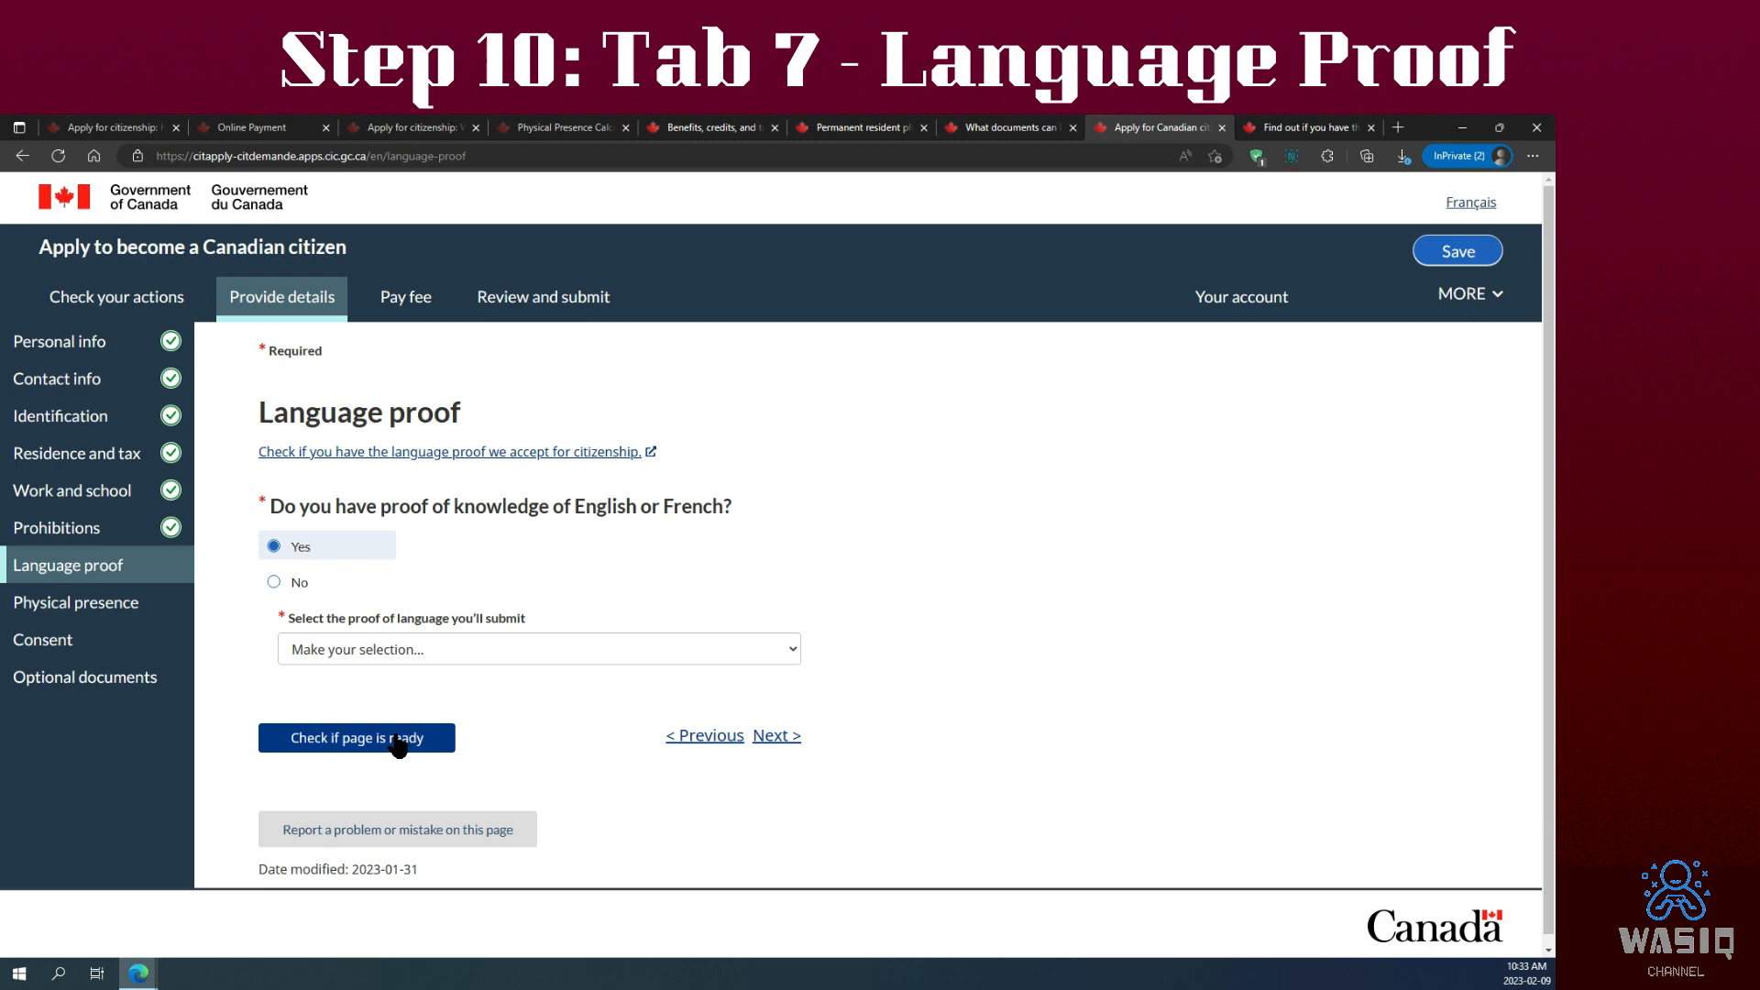
{"action": "left_click", "coordinate": [327, 652]}
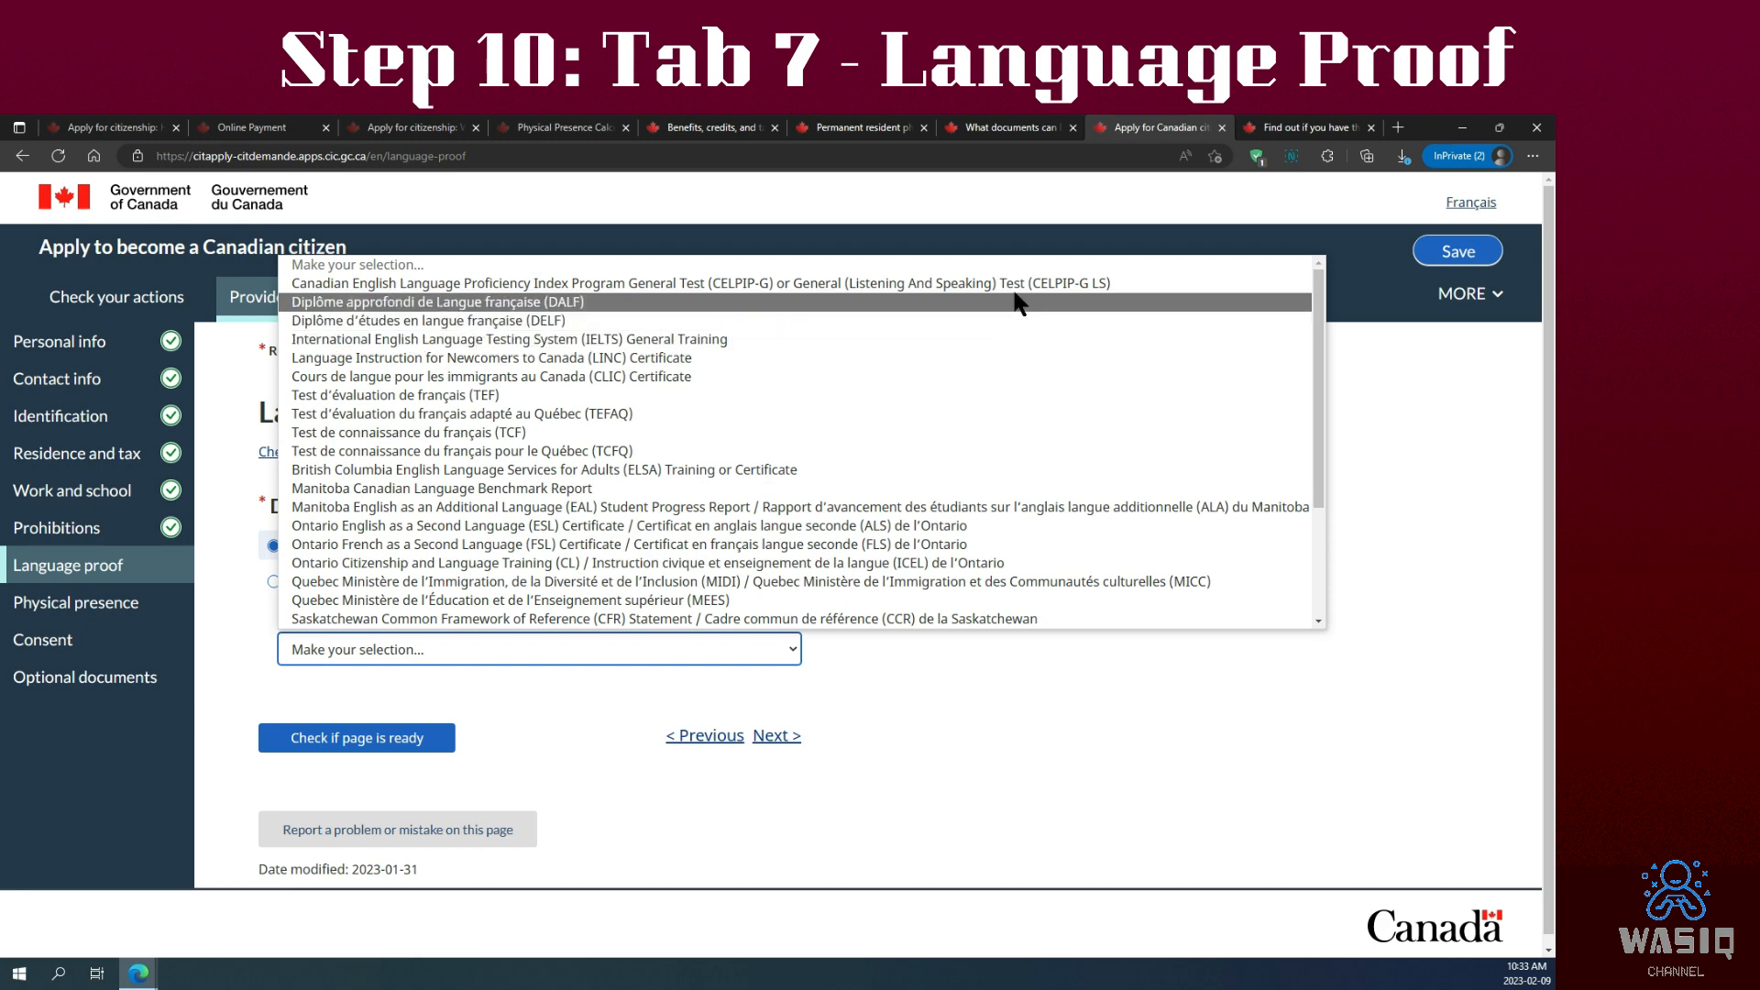
{"action": "left_click", "coordinate": [970, 283]}
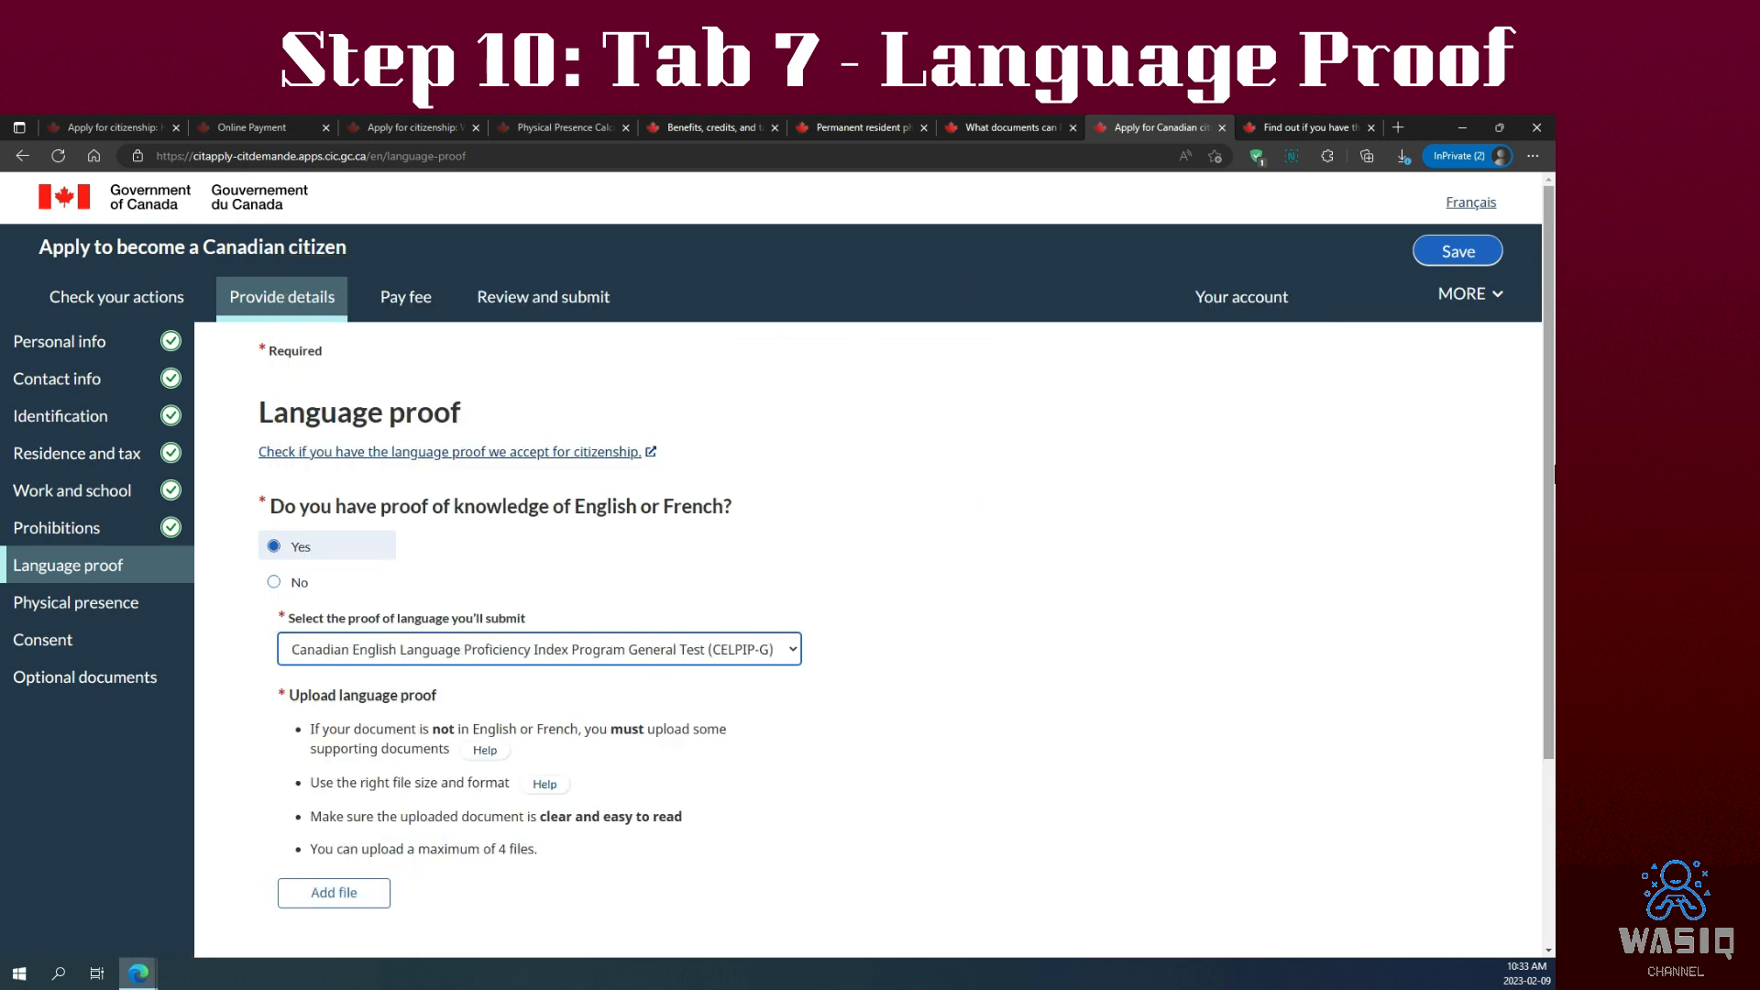
{"action": "scroll", "coordinate": [779, 550], "scroll_direction": "down", "scroll_amount": 1}
Begin adding the passport data page file as language proof.
{"action": "left_click", "coordinate": [372, 812]}
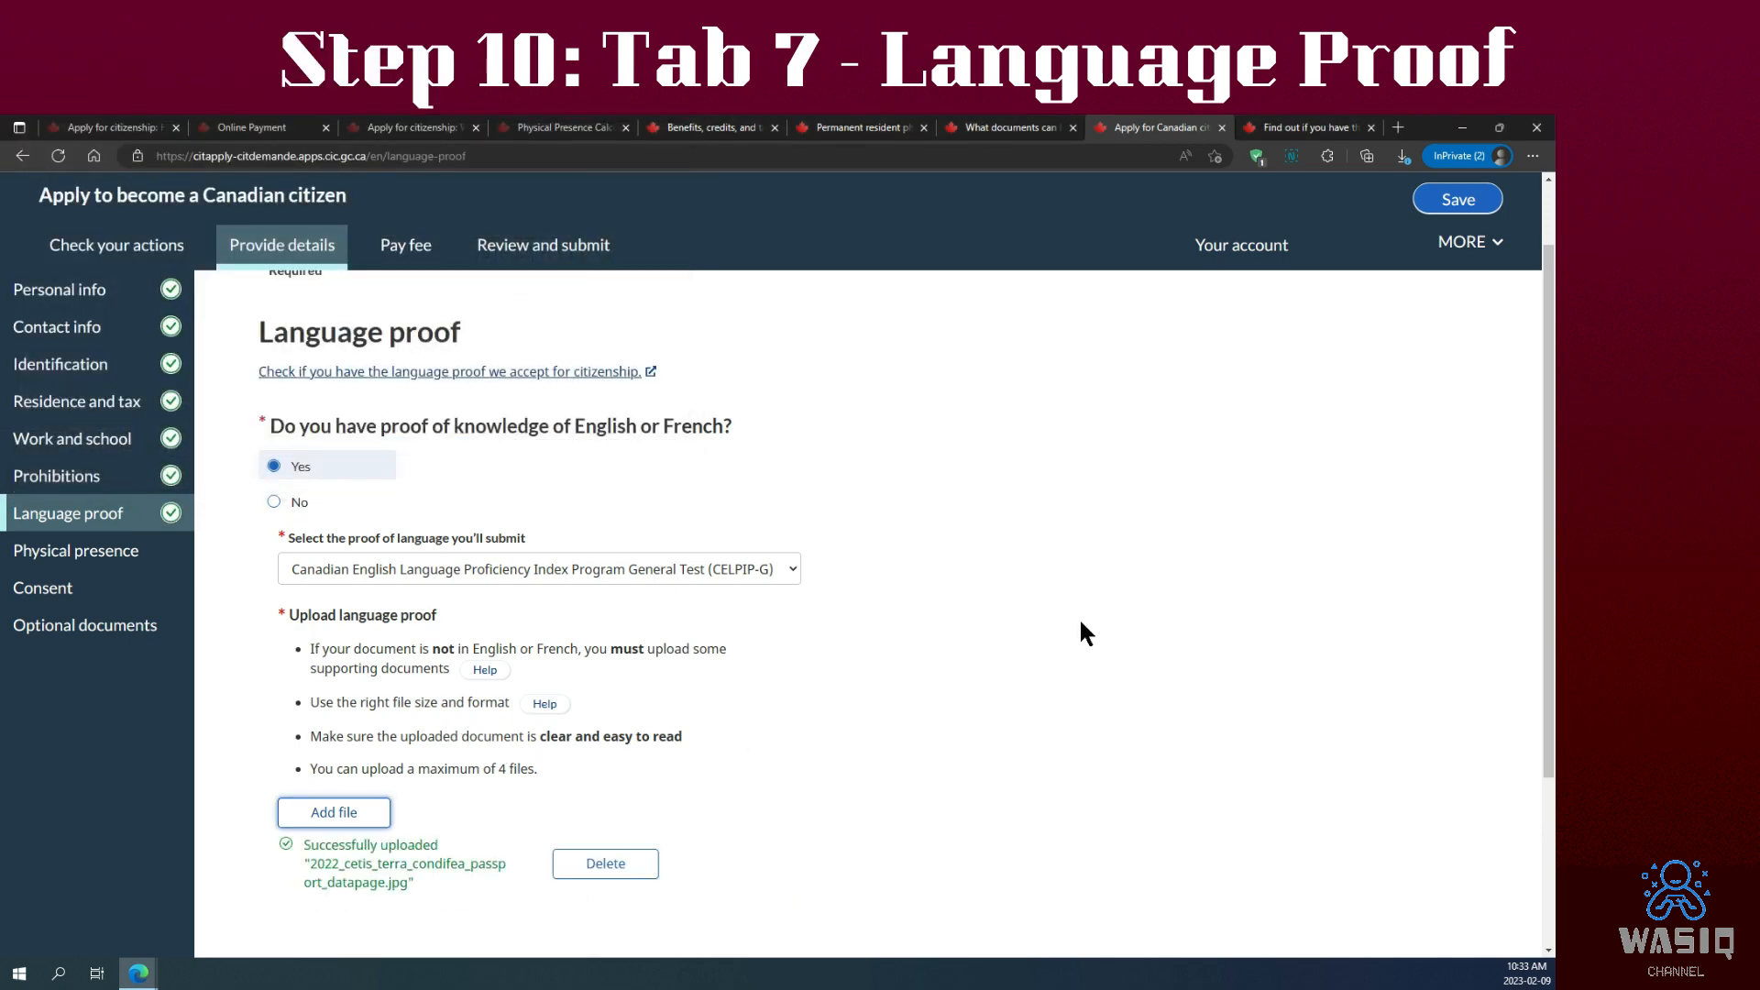
{"action": "scroll", "coordinate": [1079, 618], "scroll_direction": "down", "scroll_amount": 2}
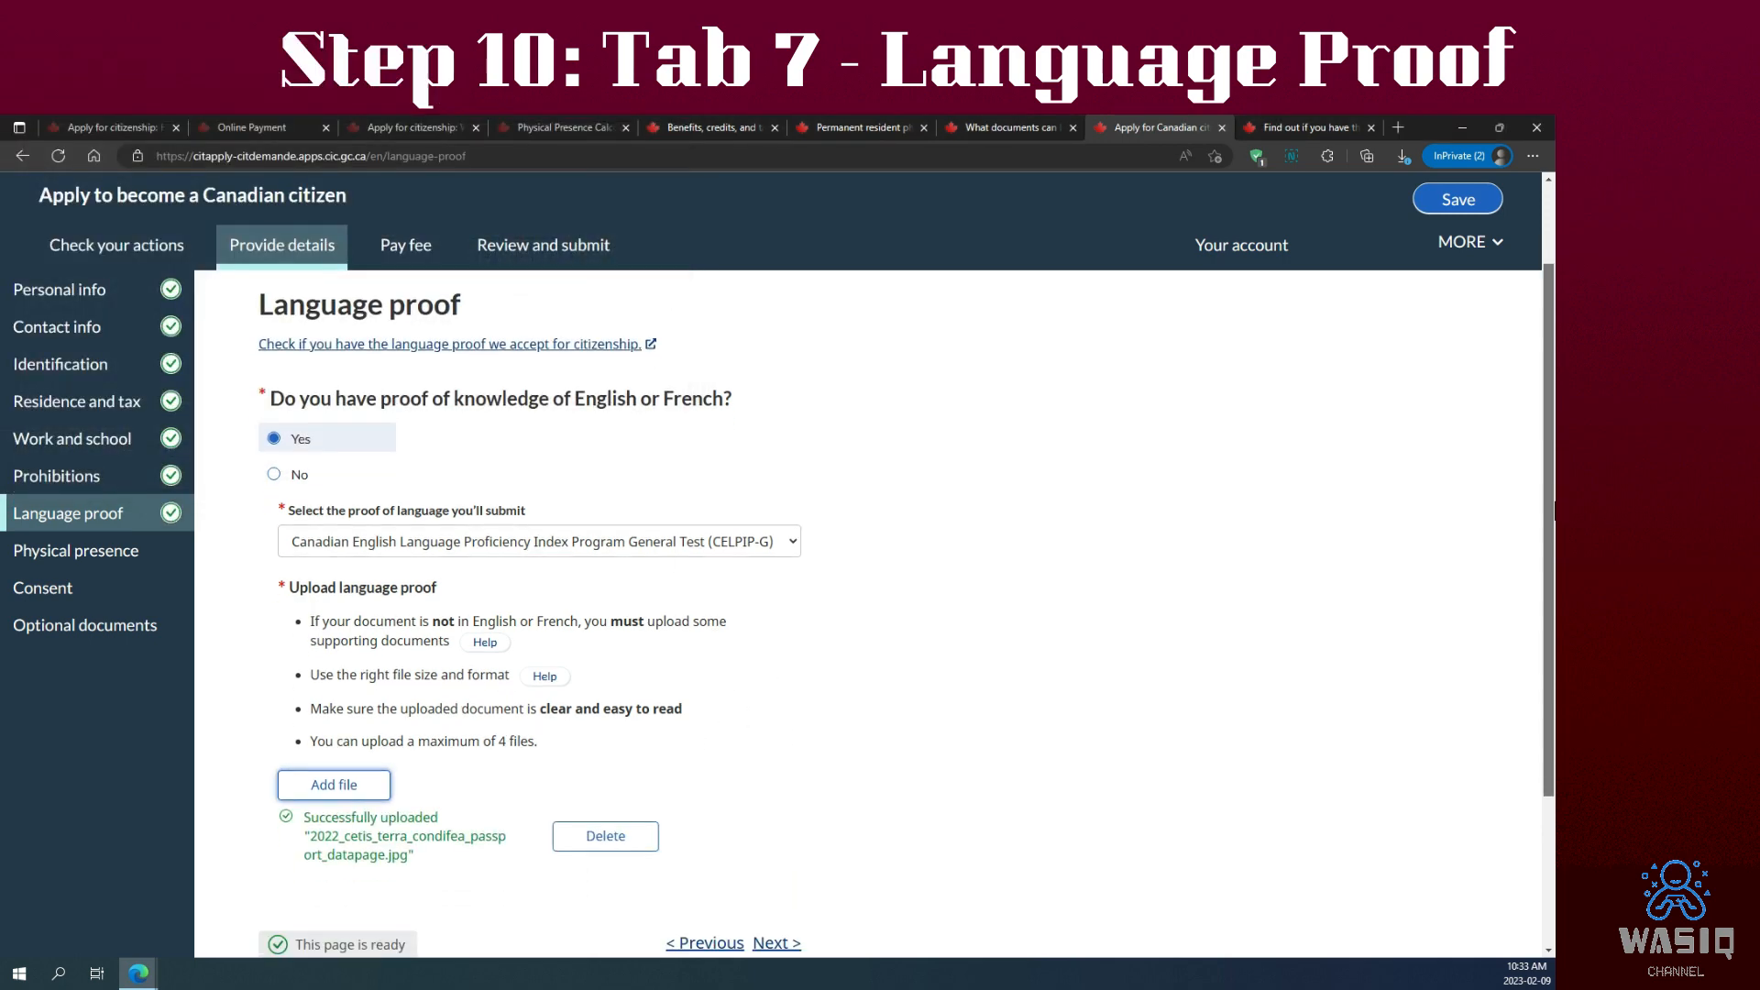
{"action": "scroll", "coordinate": [908, 600], "scroll_direction": "down", "scroll_amount": 2}
{"action": "scroll", "coordinate": [908, 600], "scroll_direction": "up", "scroll_amount": 1}
{"action": "left_click_drag", "start_coordinate": [1555, 535], "coordinate": [1553, 532]}
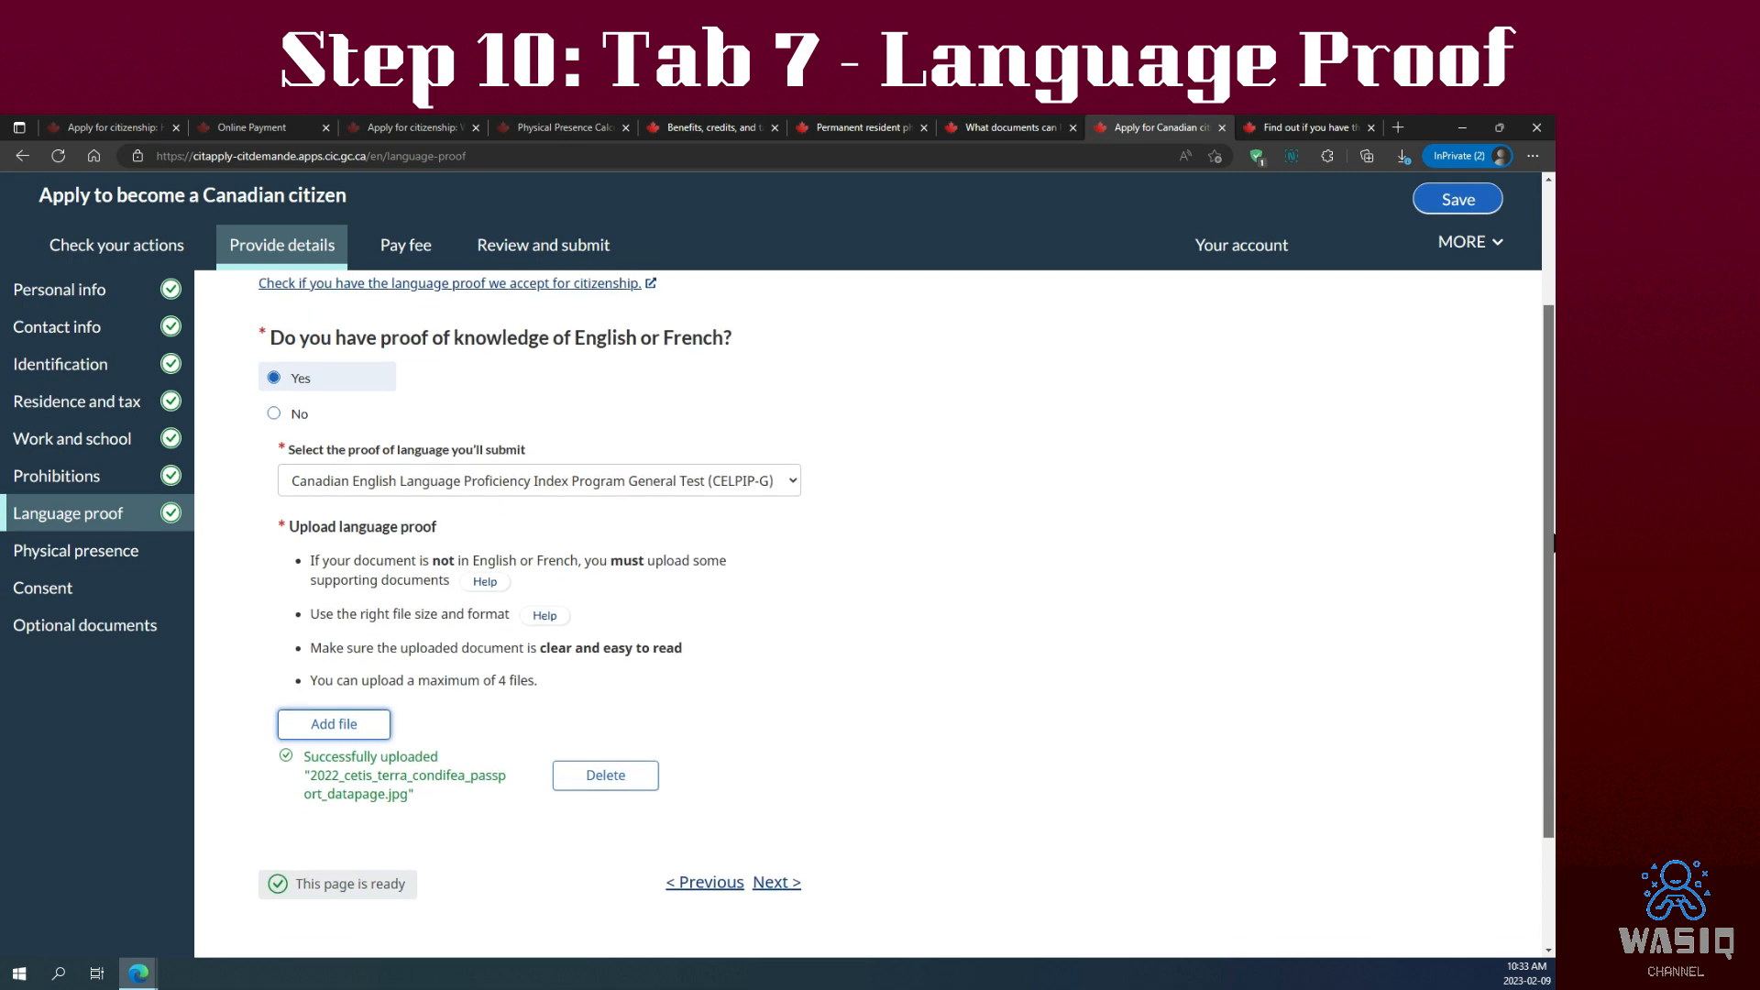
{"action": "scroll", "coordinate": [1554, 543], "scroll_direction": "up", "scroll_amount": 3}
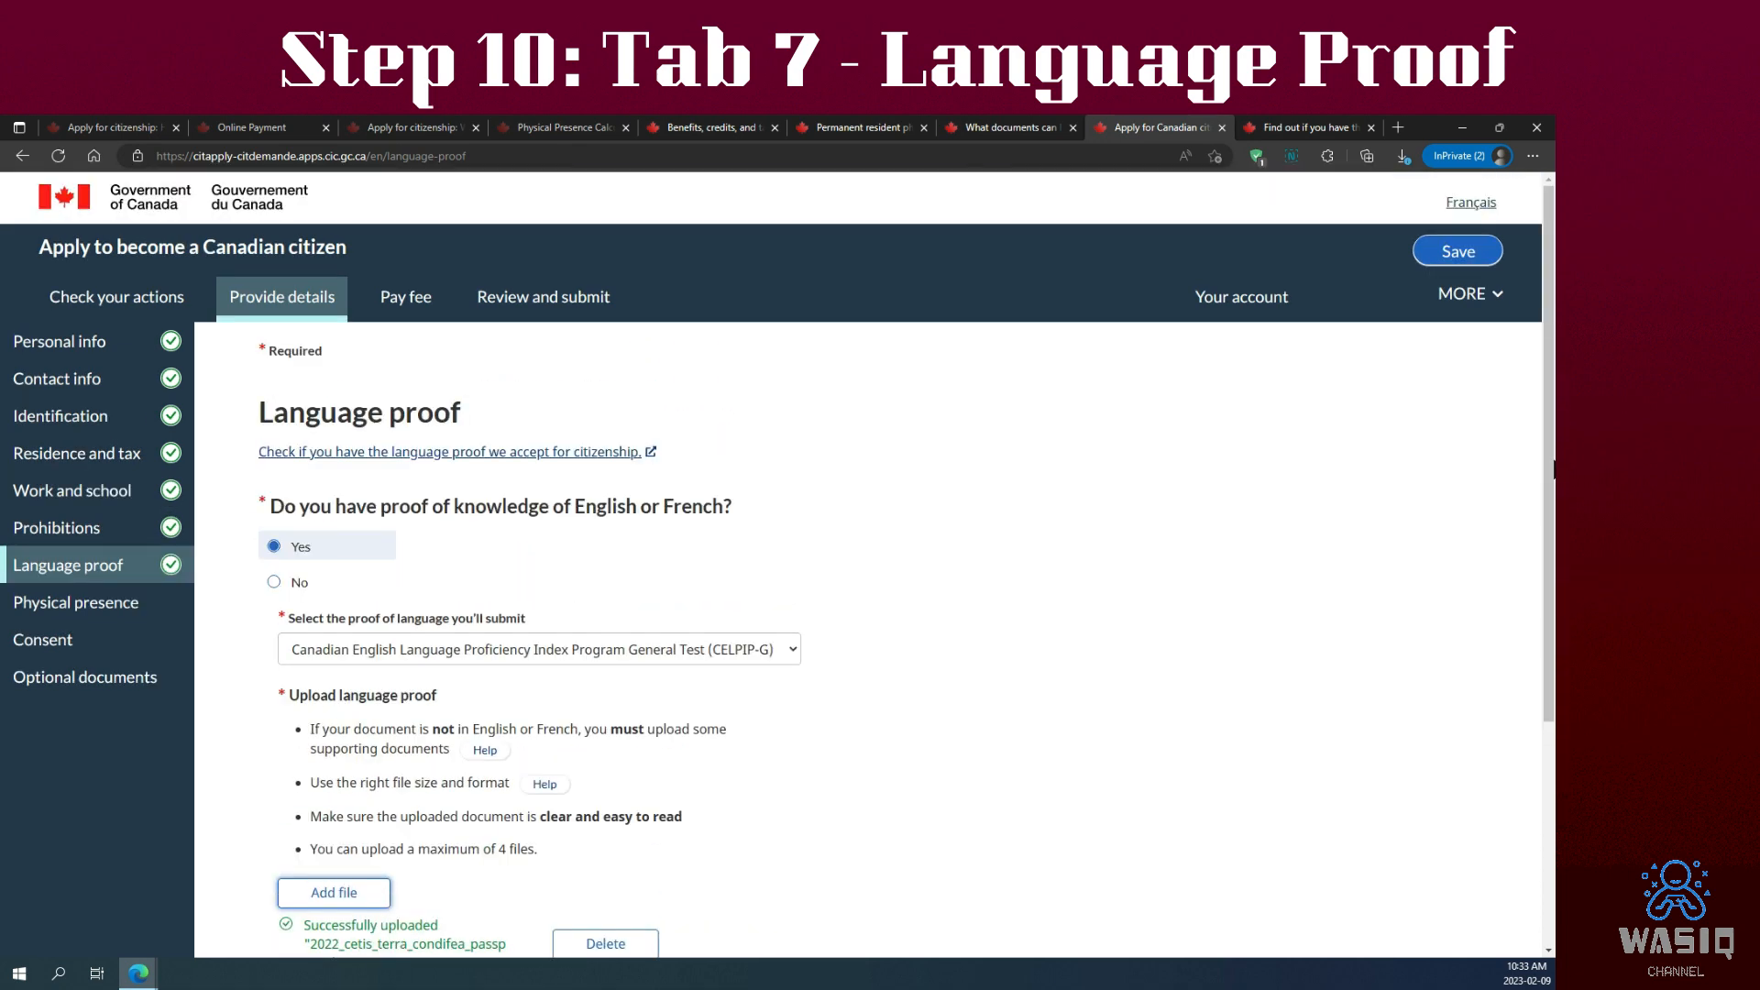
{"action": "scroll", "coordinate": [1554, 570], "scroll_direction": "down", "scroll_amount": 2}
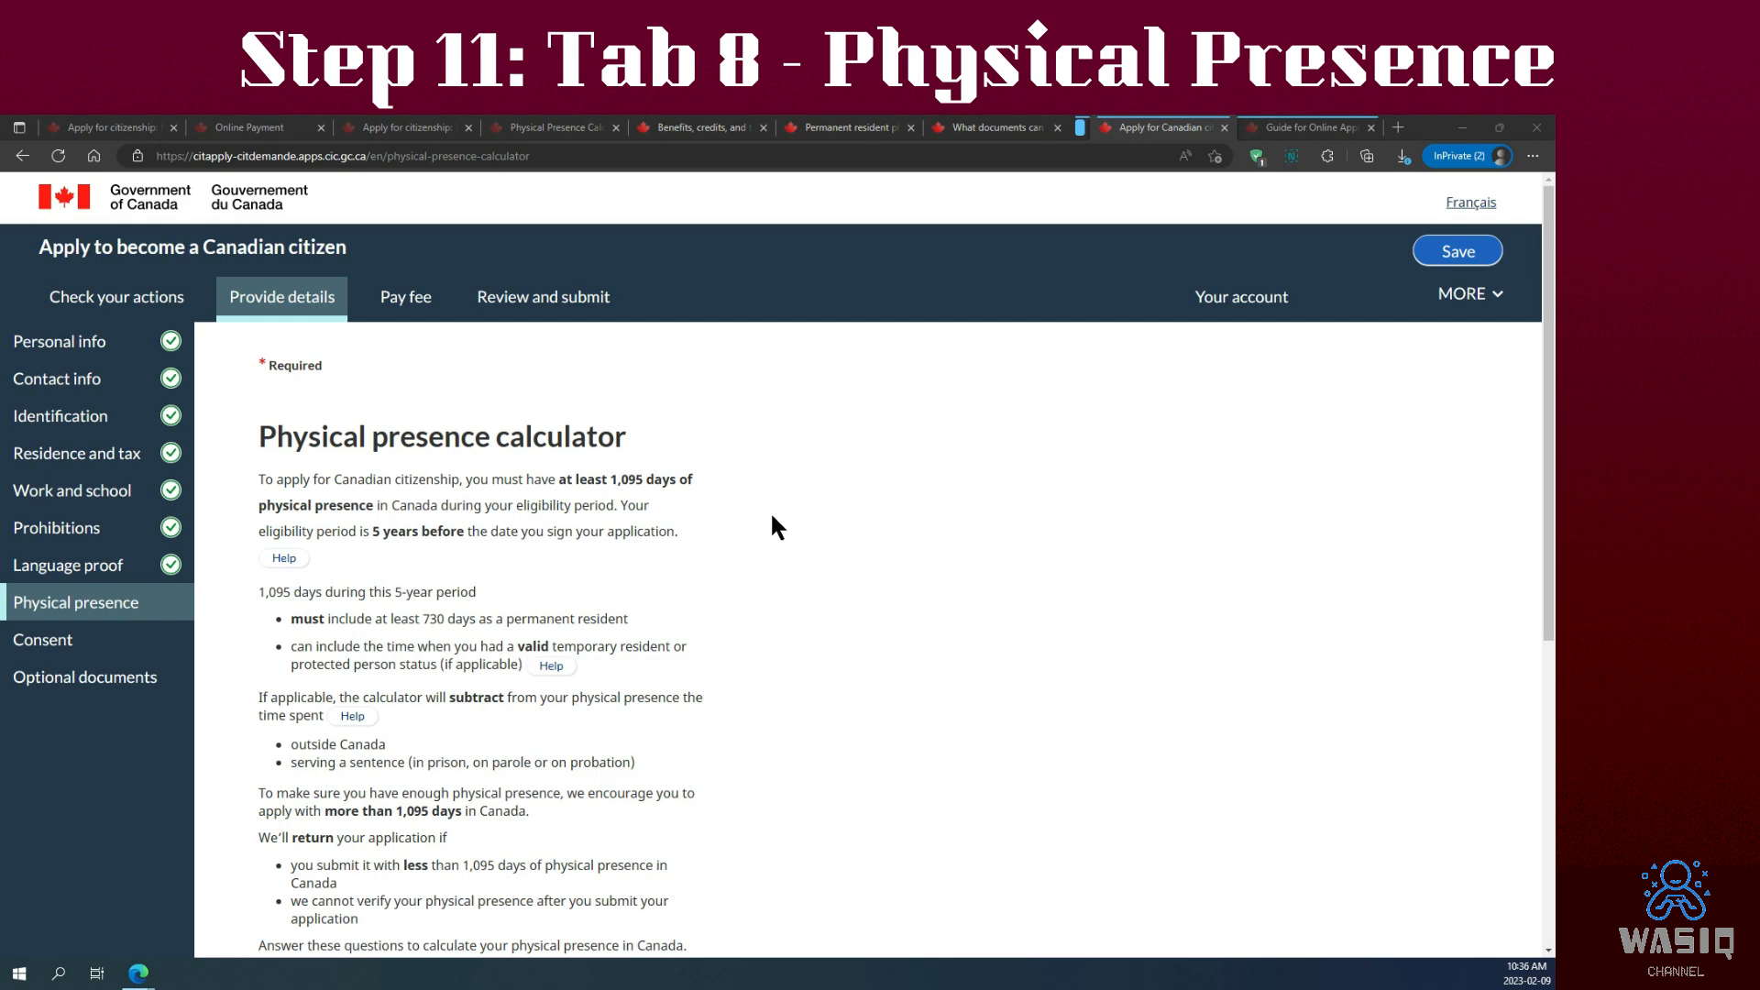
{"action": "left_click_drag", "start_coordinate": [1551, 480], "coordinate": [1552, 601]}
{"action": "scroll", "coordinate": [1073, 665], "scroll_direction": "down", "scroll_amount": 1}
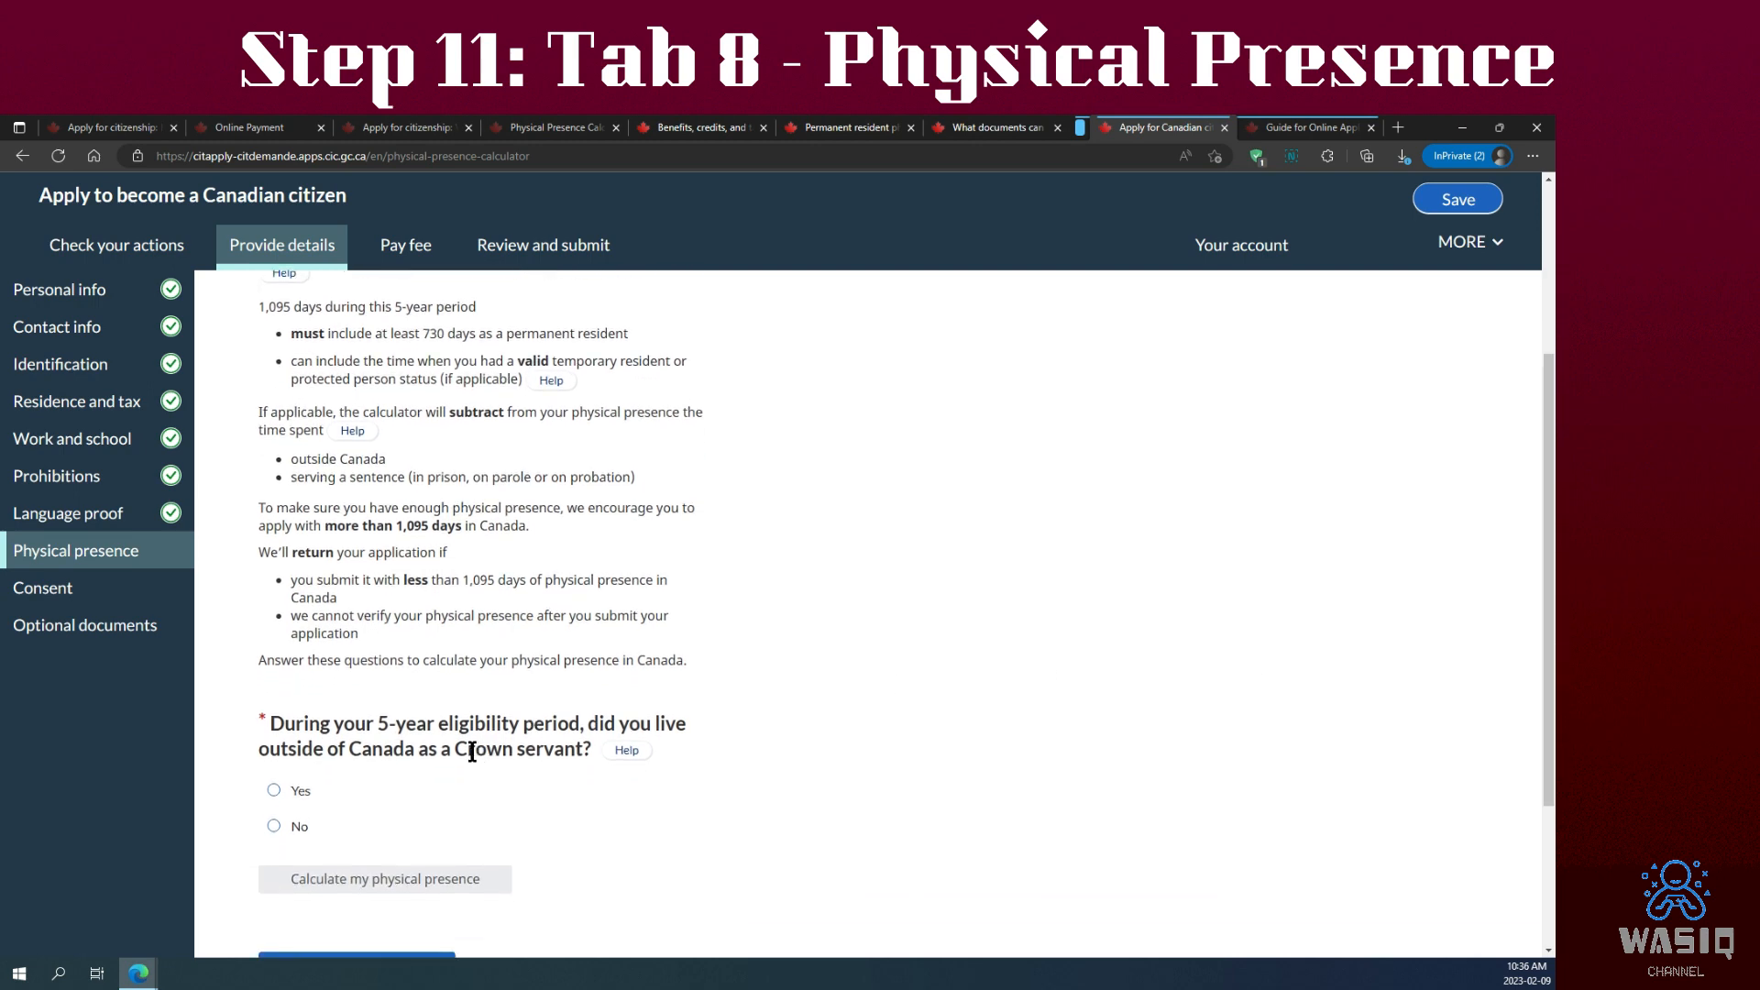
{"action": "left_click_drag", "start_coordinate": [454, 749], "coordinate": [587, 750]}
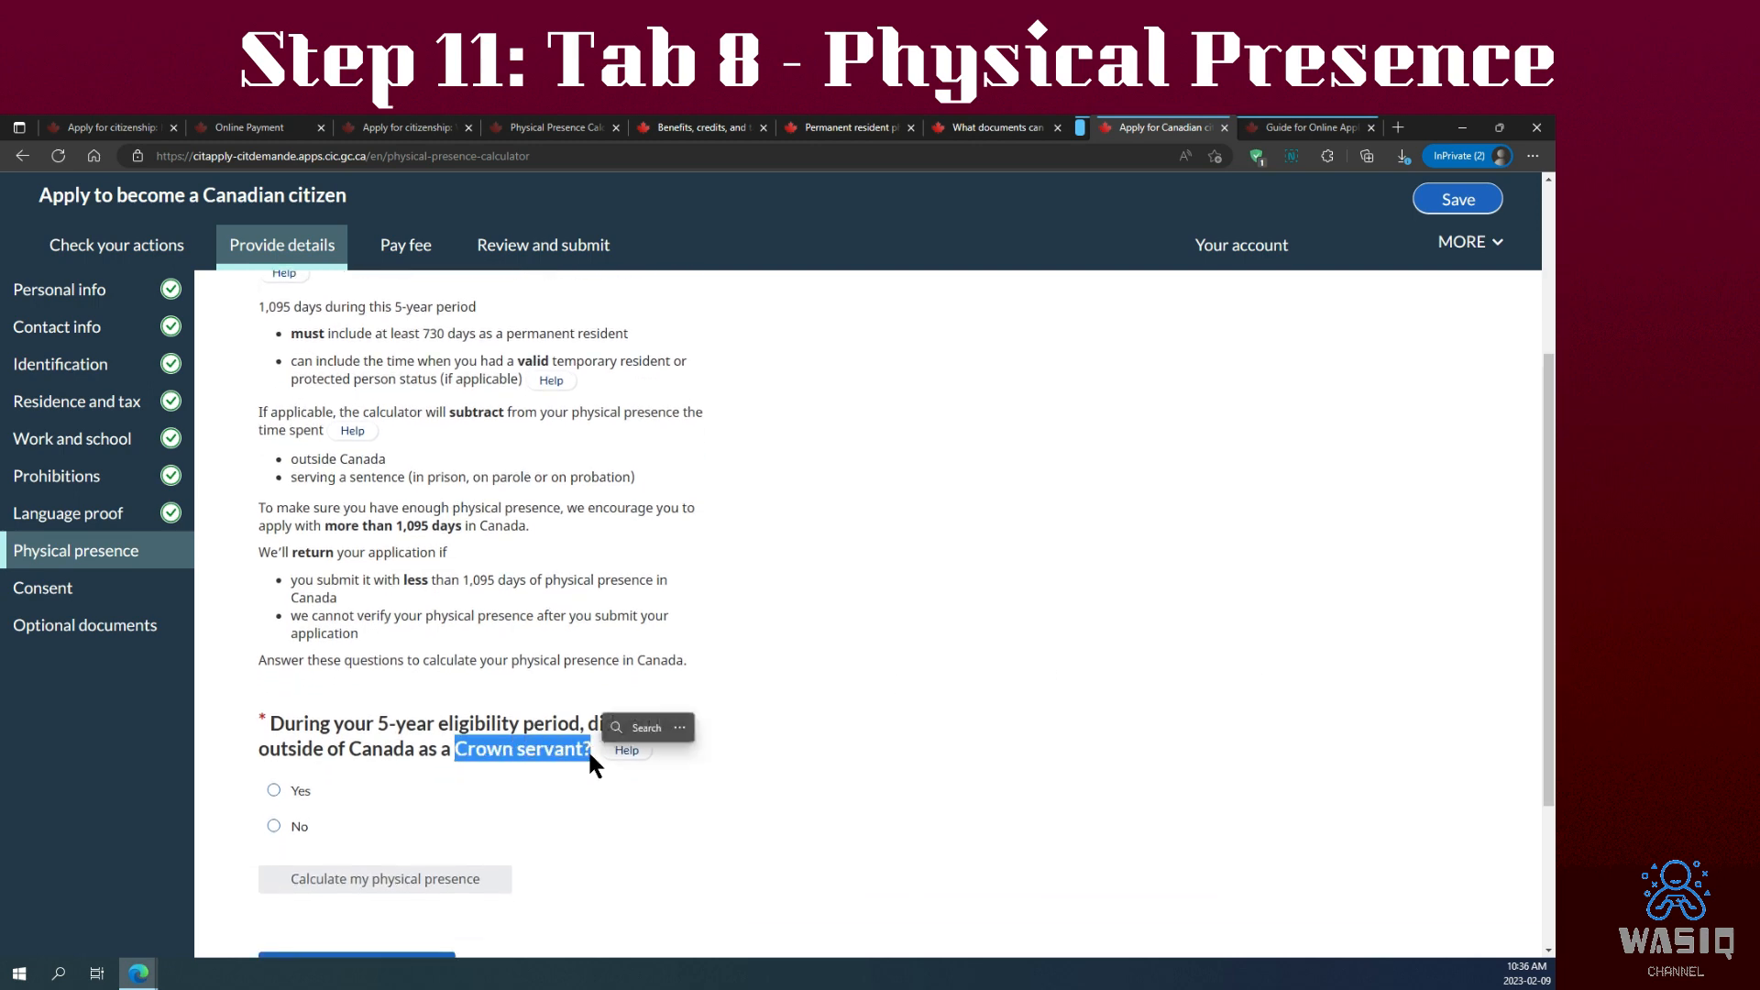
{"action": "left_click", "coordinate": [1278, 131]}
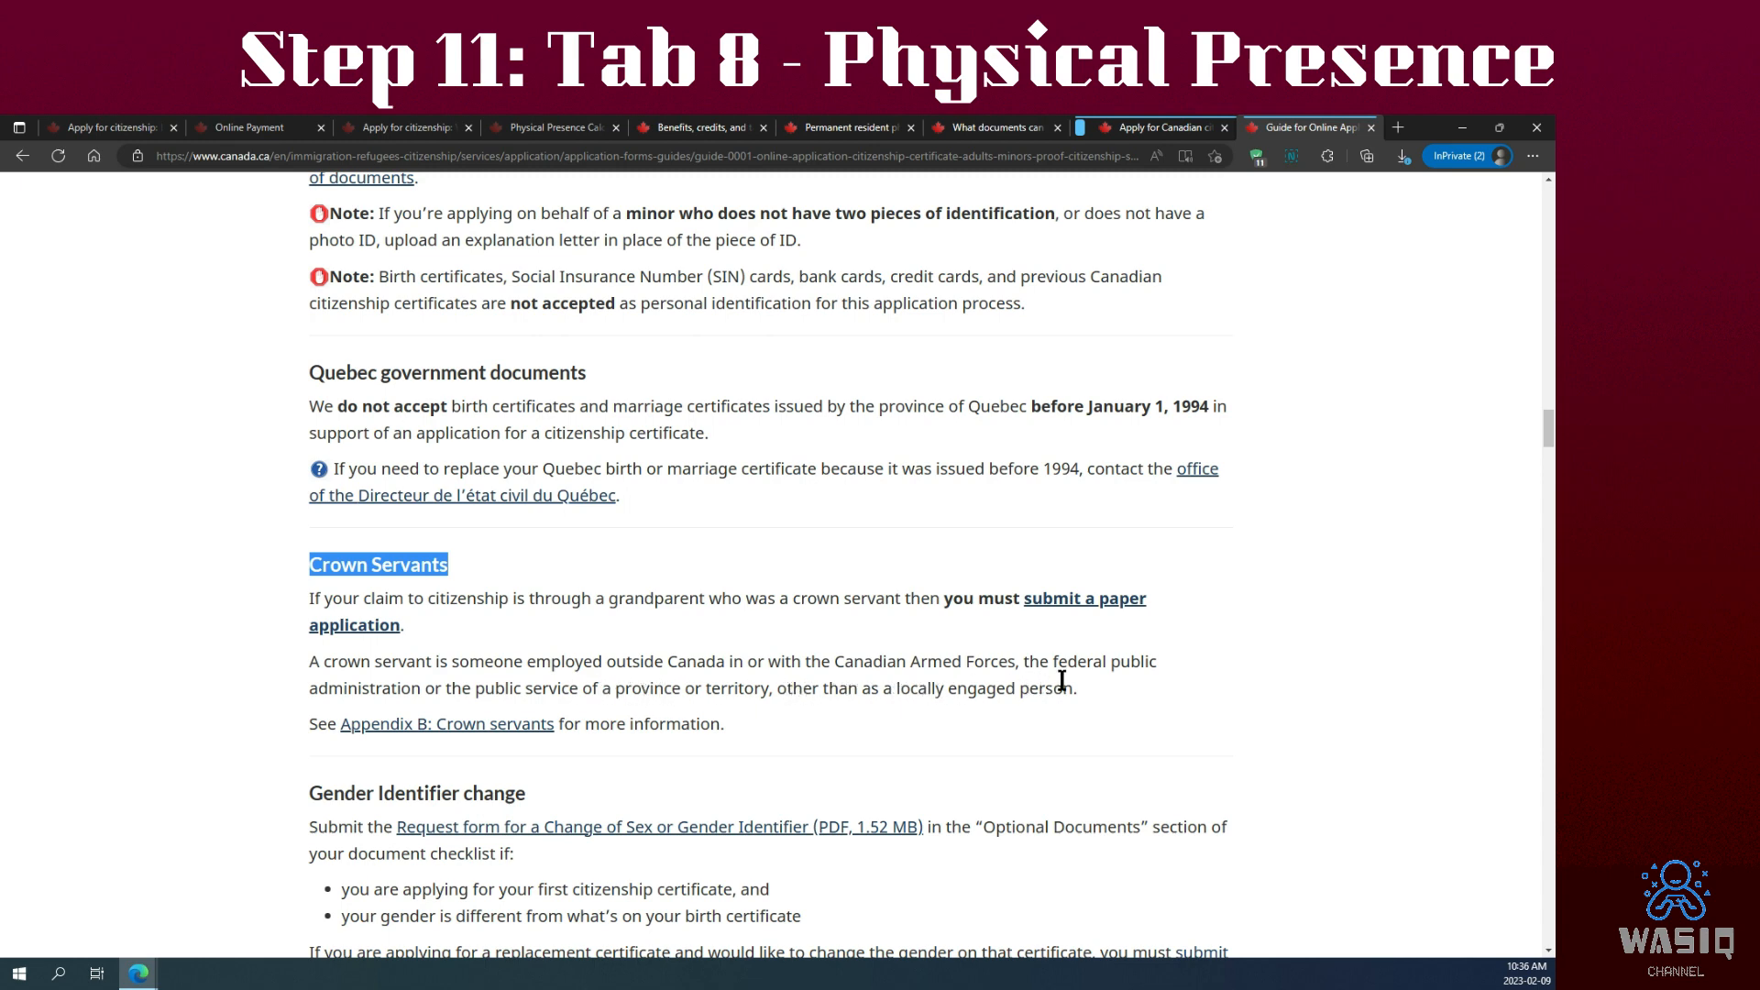
{"action": "left_click", "coordinate": [1002, 133]}
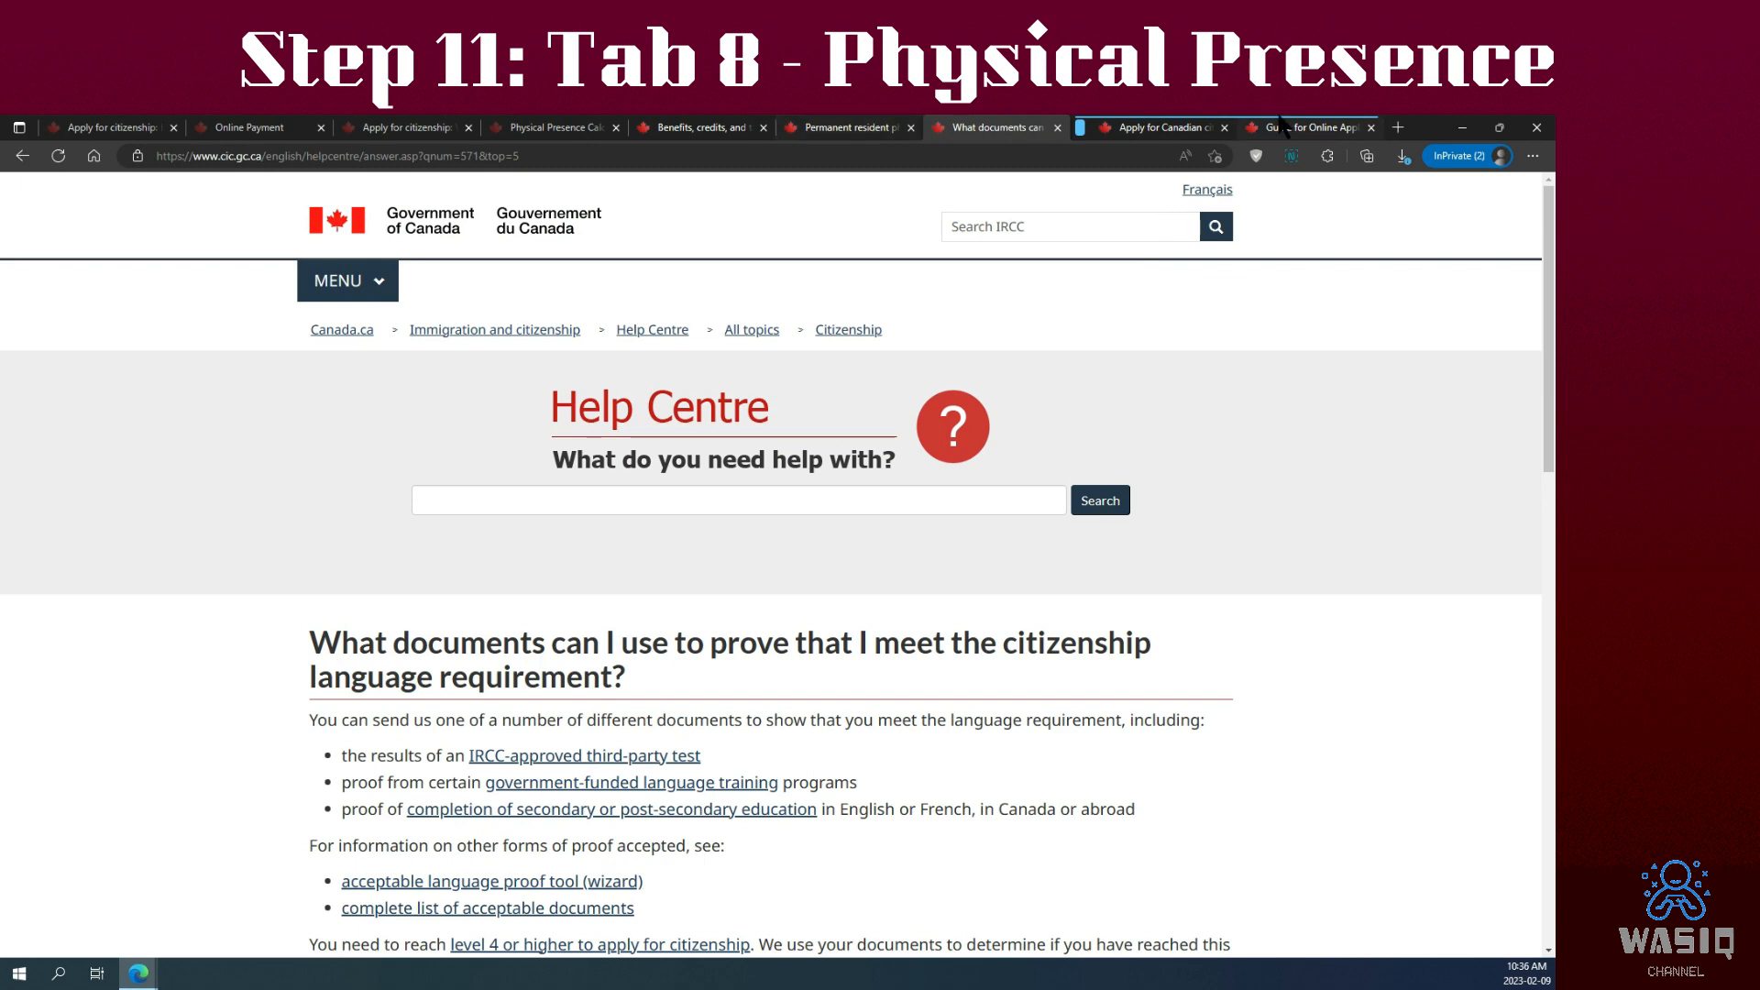
{"action": "left_click", "coordinate": [1163, 127]}
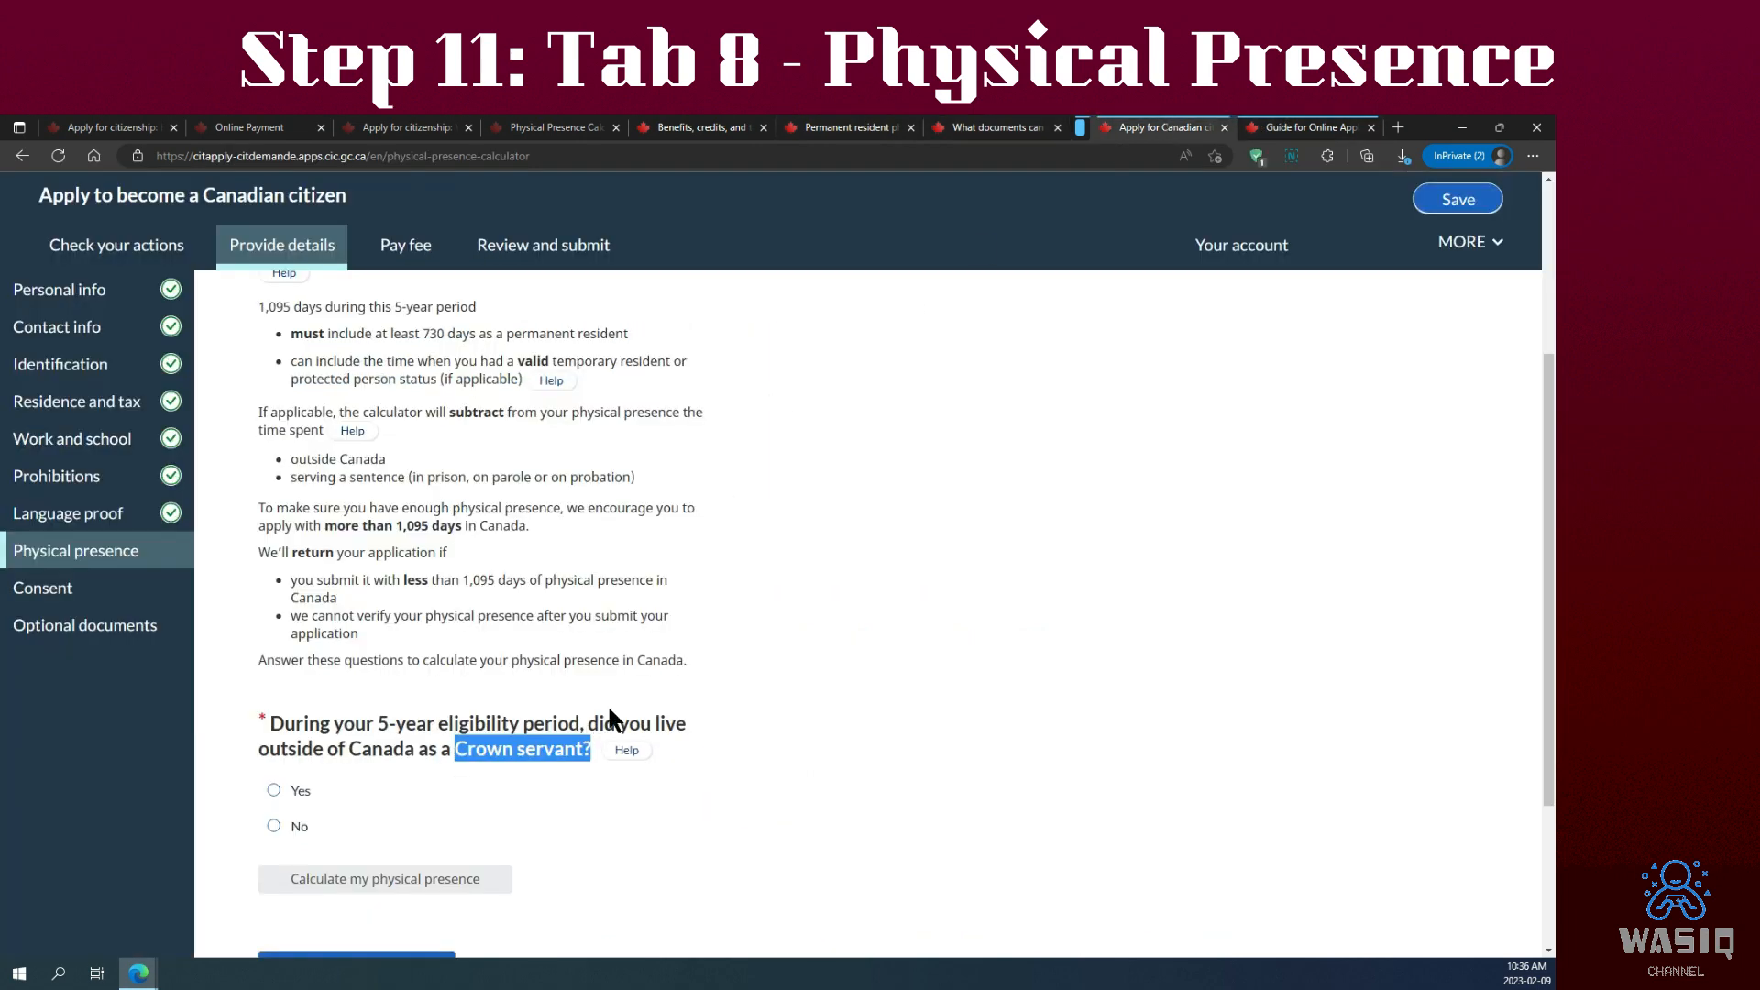
Answer No to living abroad as a Crown servant and No to being a Crown servant's family member.
{"action": "left_click", "coordinate": [298, 825]}
{"action": "scroll", "coordinate": [678, 655], "scroll_direction": "down", "scroll_amount": 3}
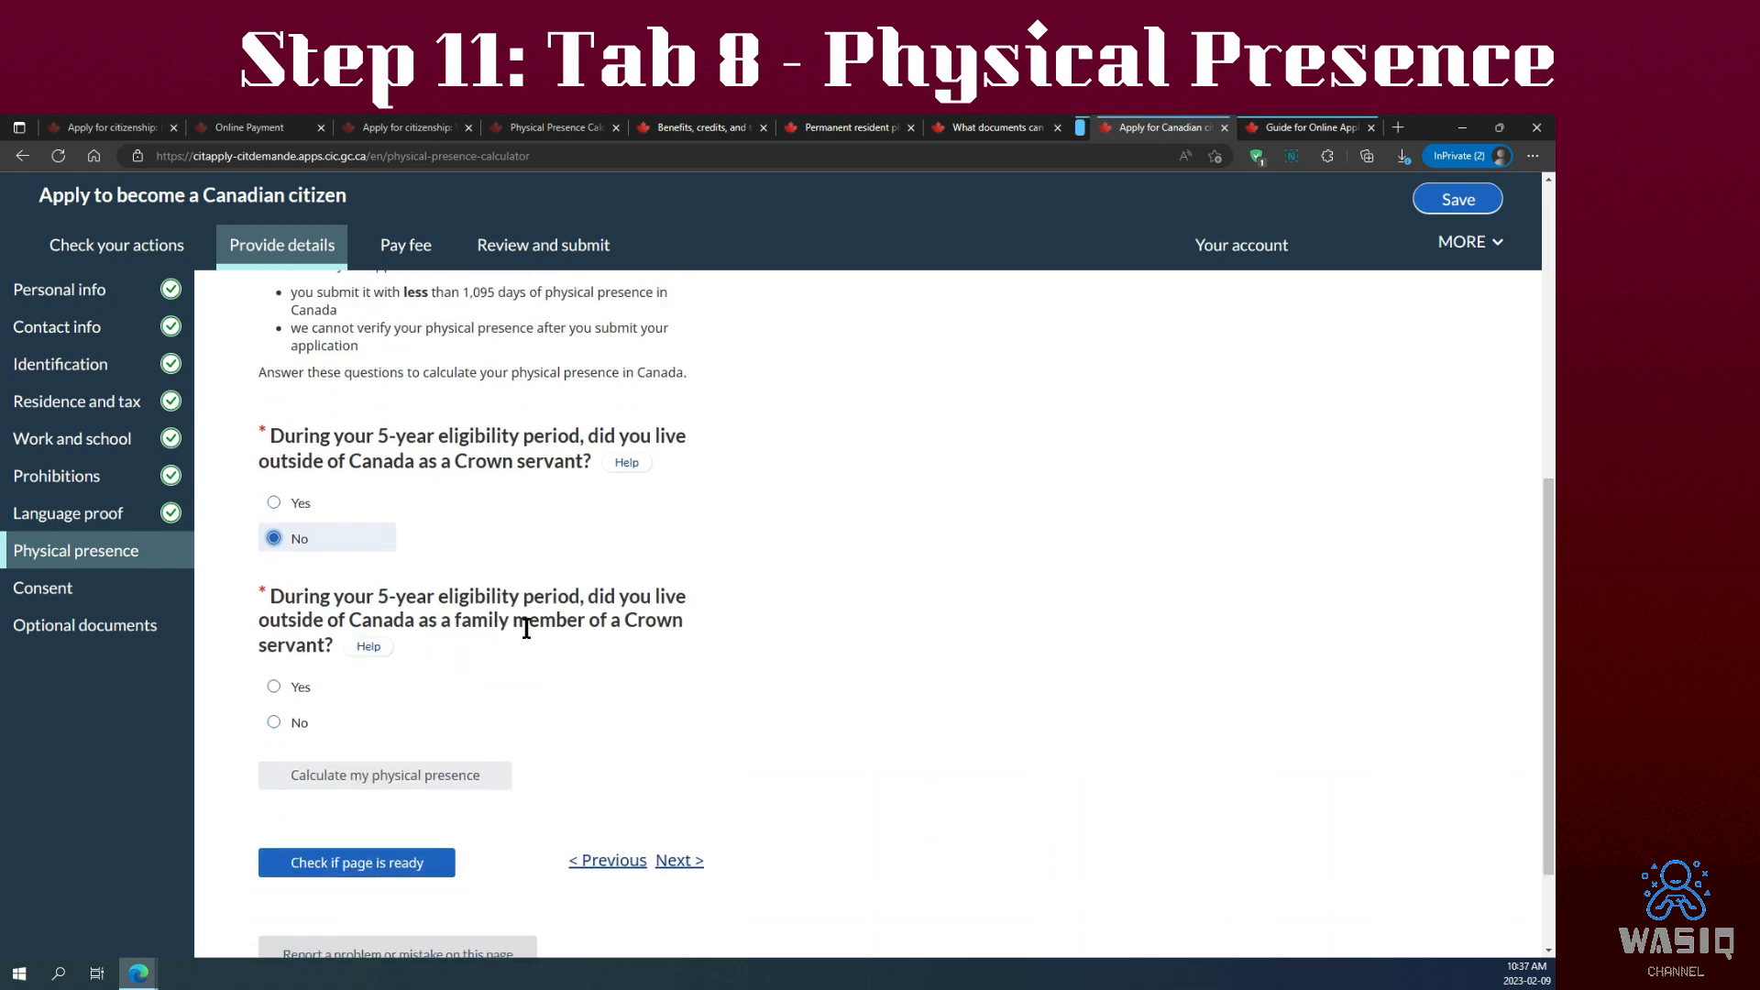
{"action": "left_click", "coordinate": [296, 724]}
{"action": "scroll", "coordinate": [1536, 604], "scroll_direction": "down", "scroll_amount": 3}
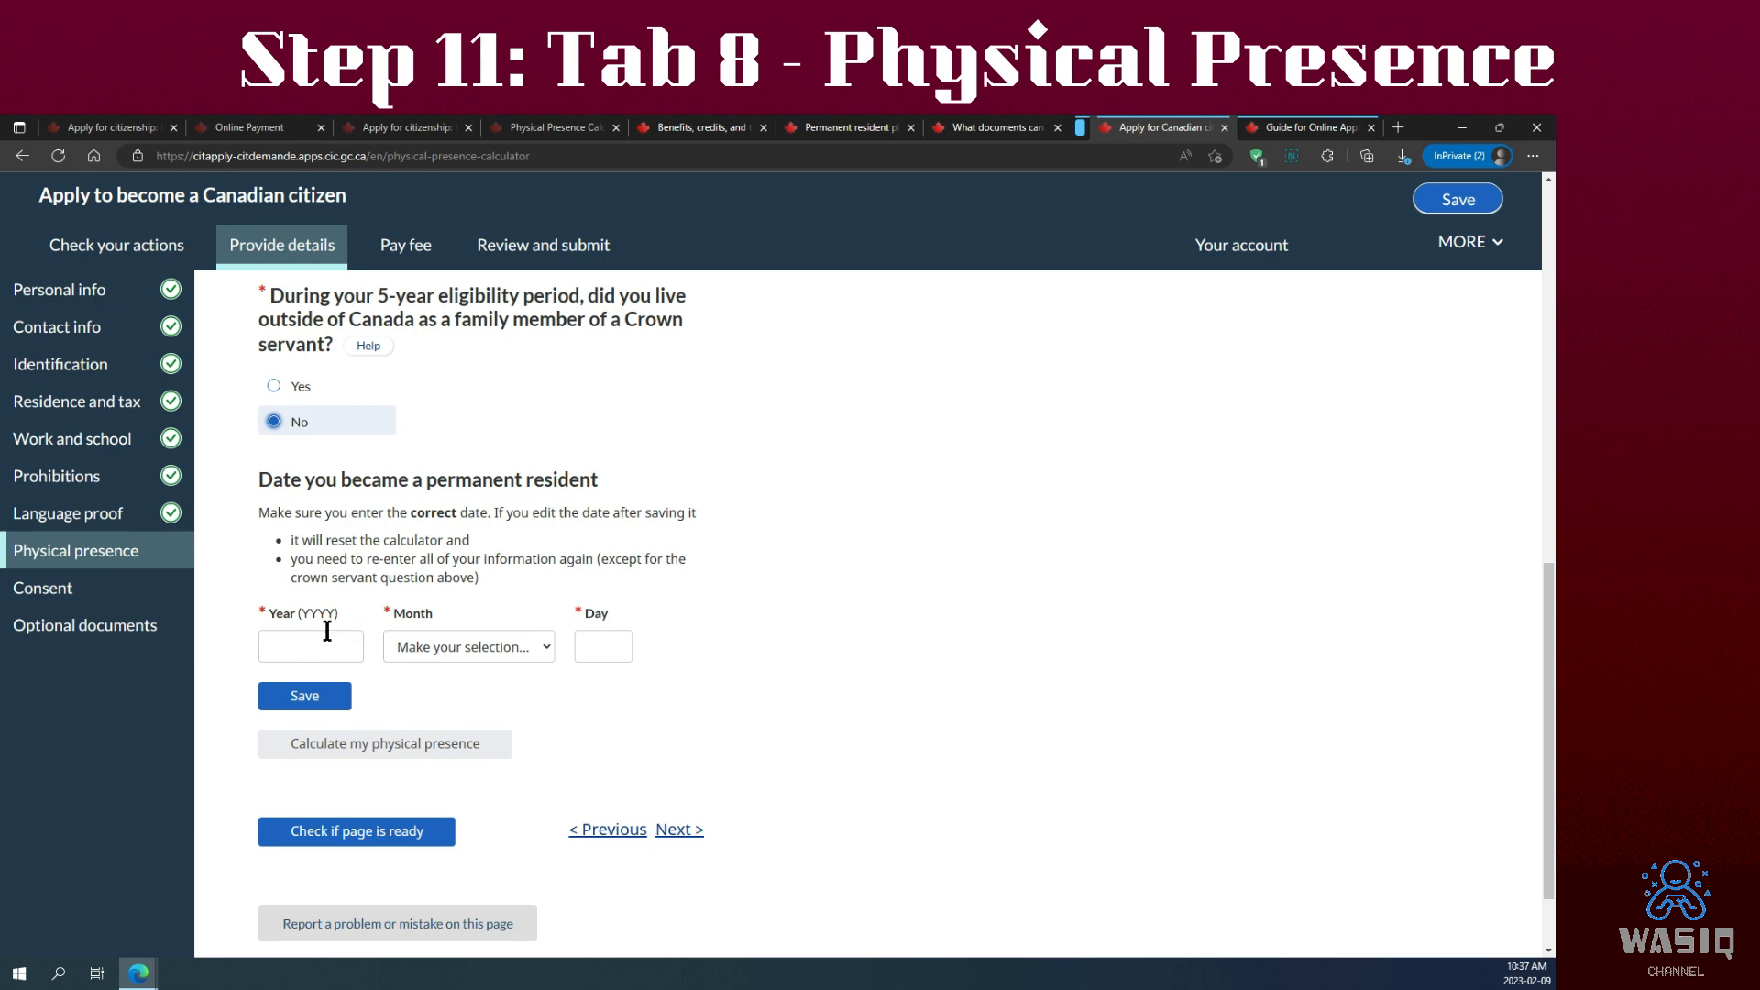
Enter Year 2015 and Month January for the permanent resident date, then move to the Day field.
{"action": "left_click", "coordinate": [318, 643]}
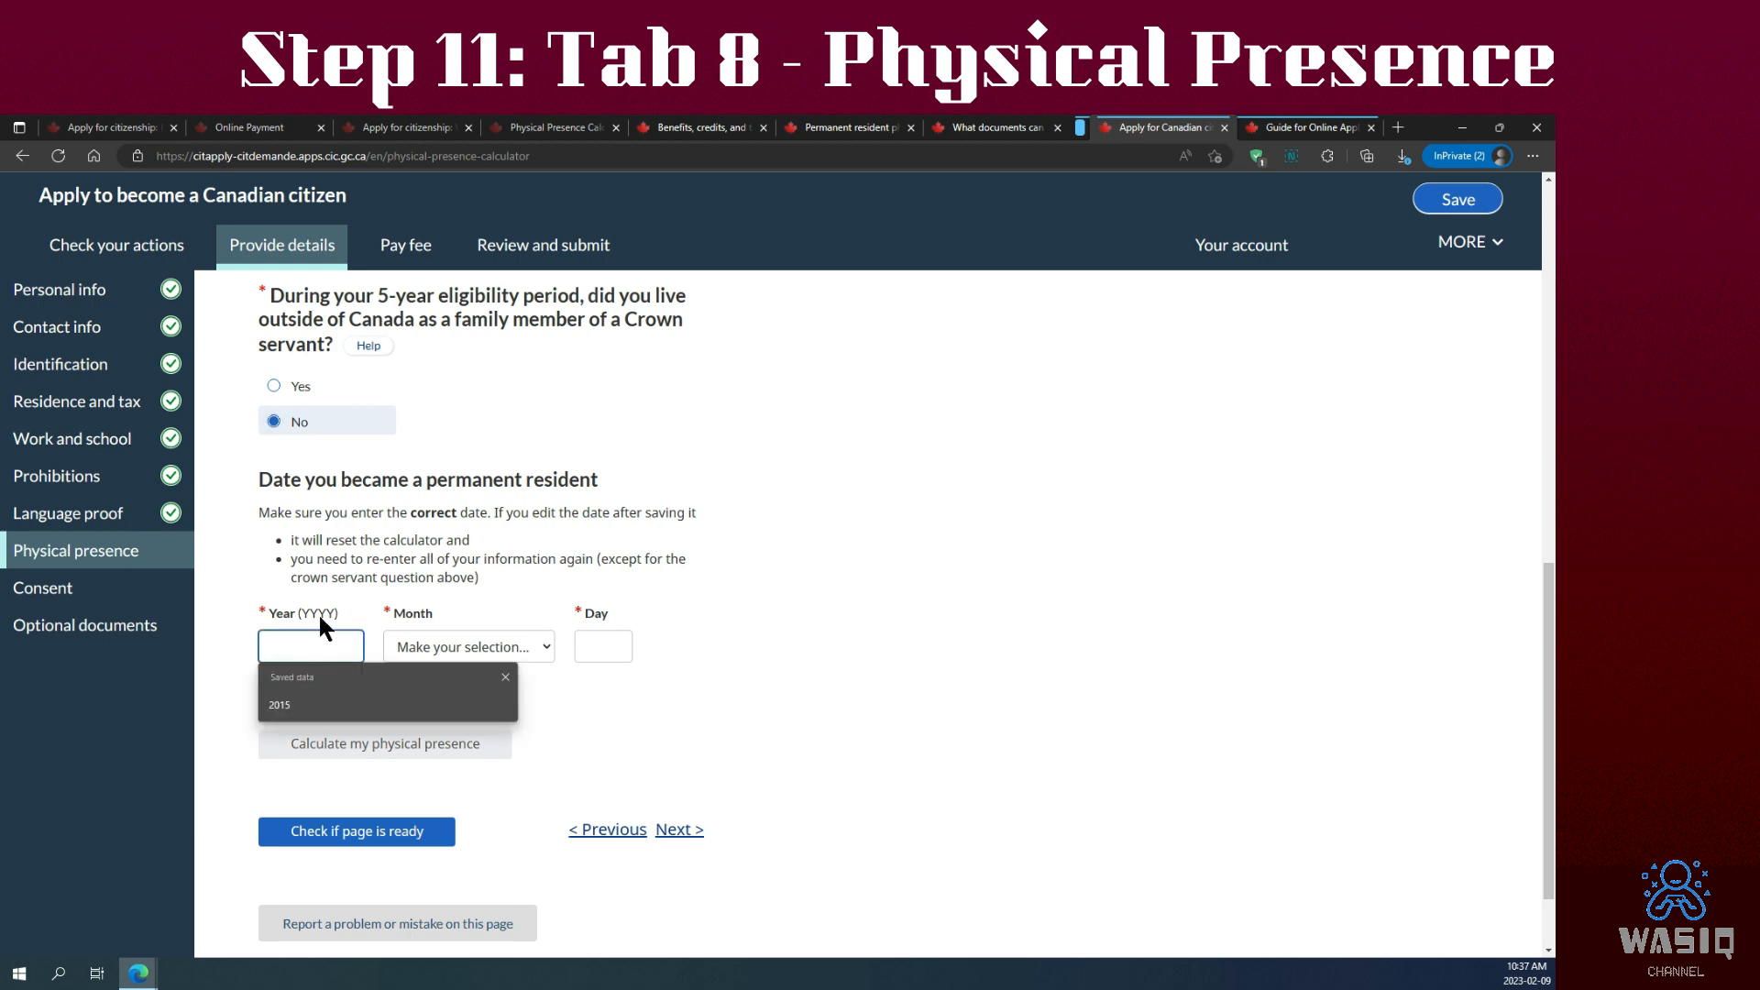
{"action": "type", "text": "0"}
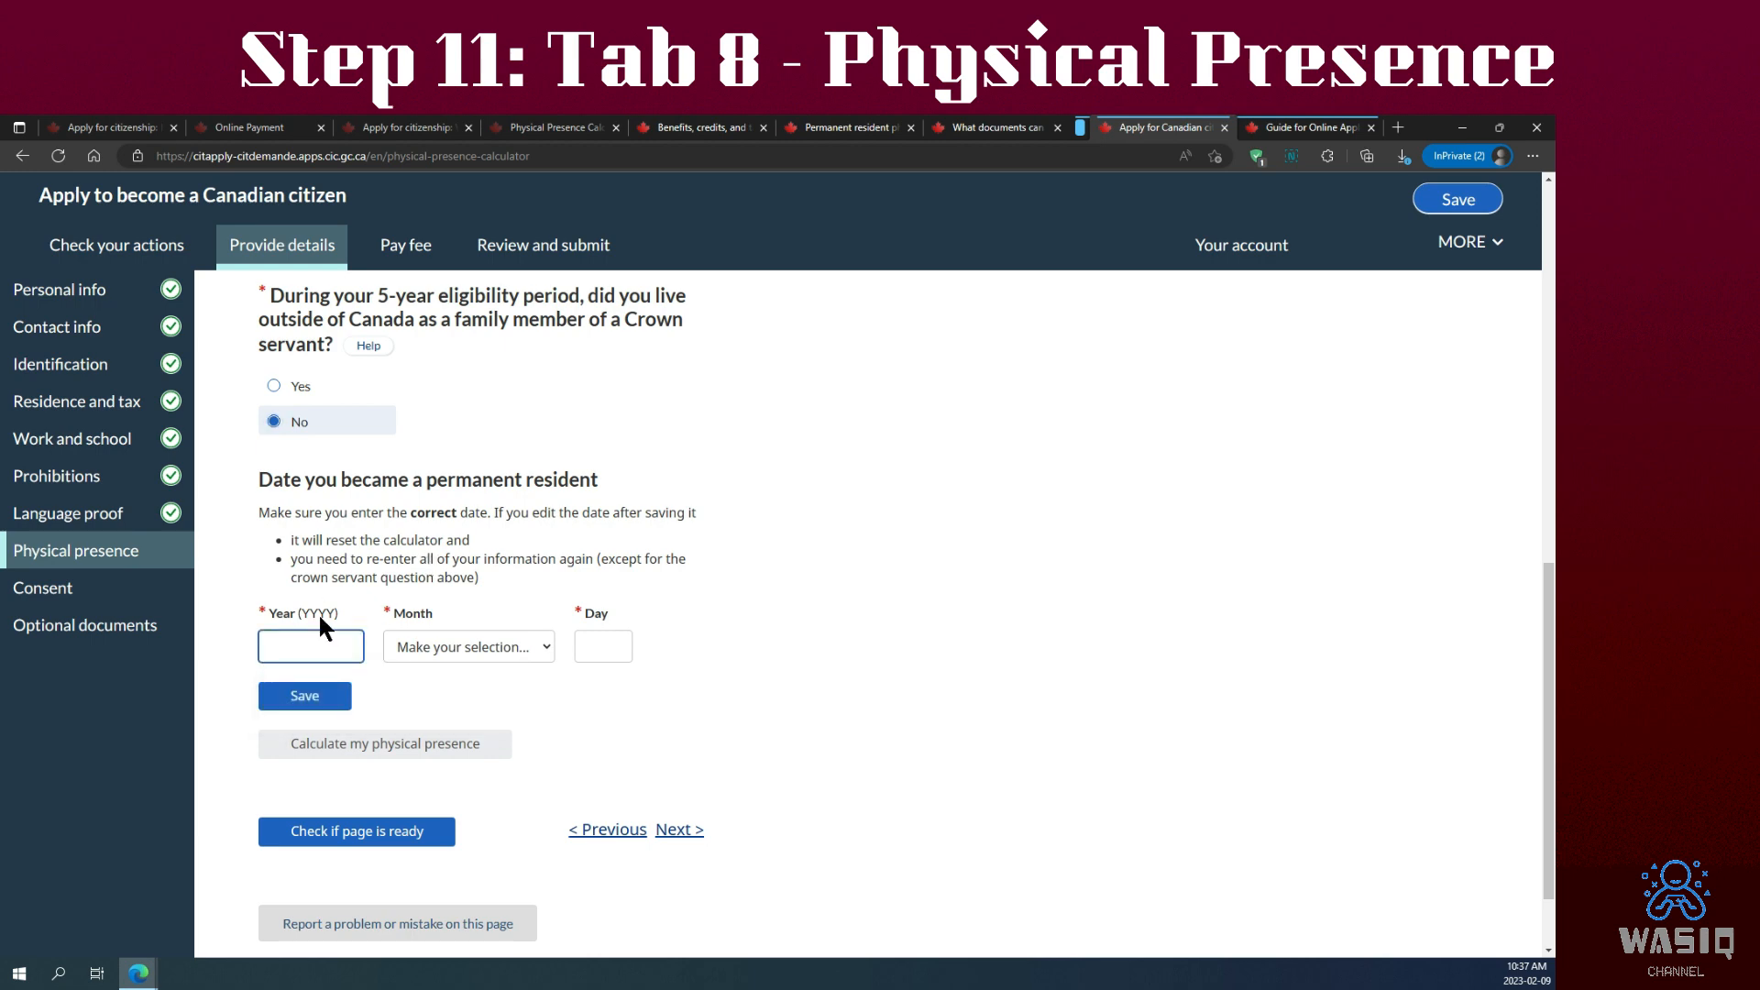
{"action": "type", "text": "2015"}
{"action": "left_click", "coordinate": [463, 644]}
{"action": "left_click", "coordinate": [431, 693]}
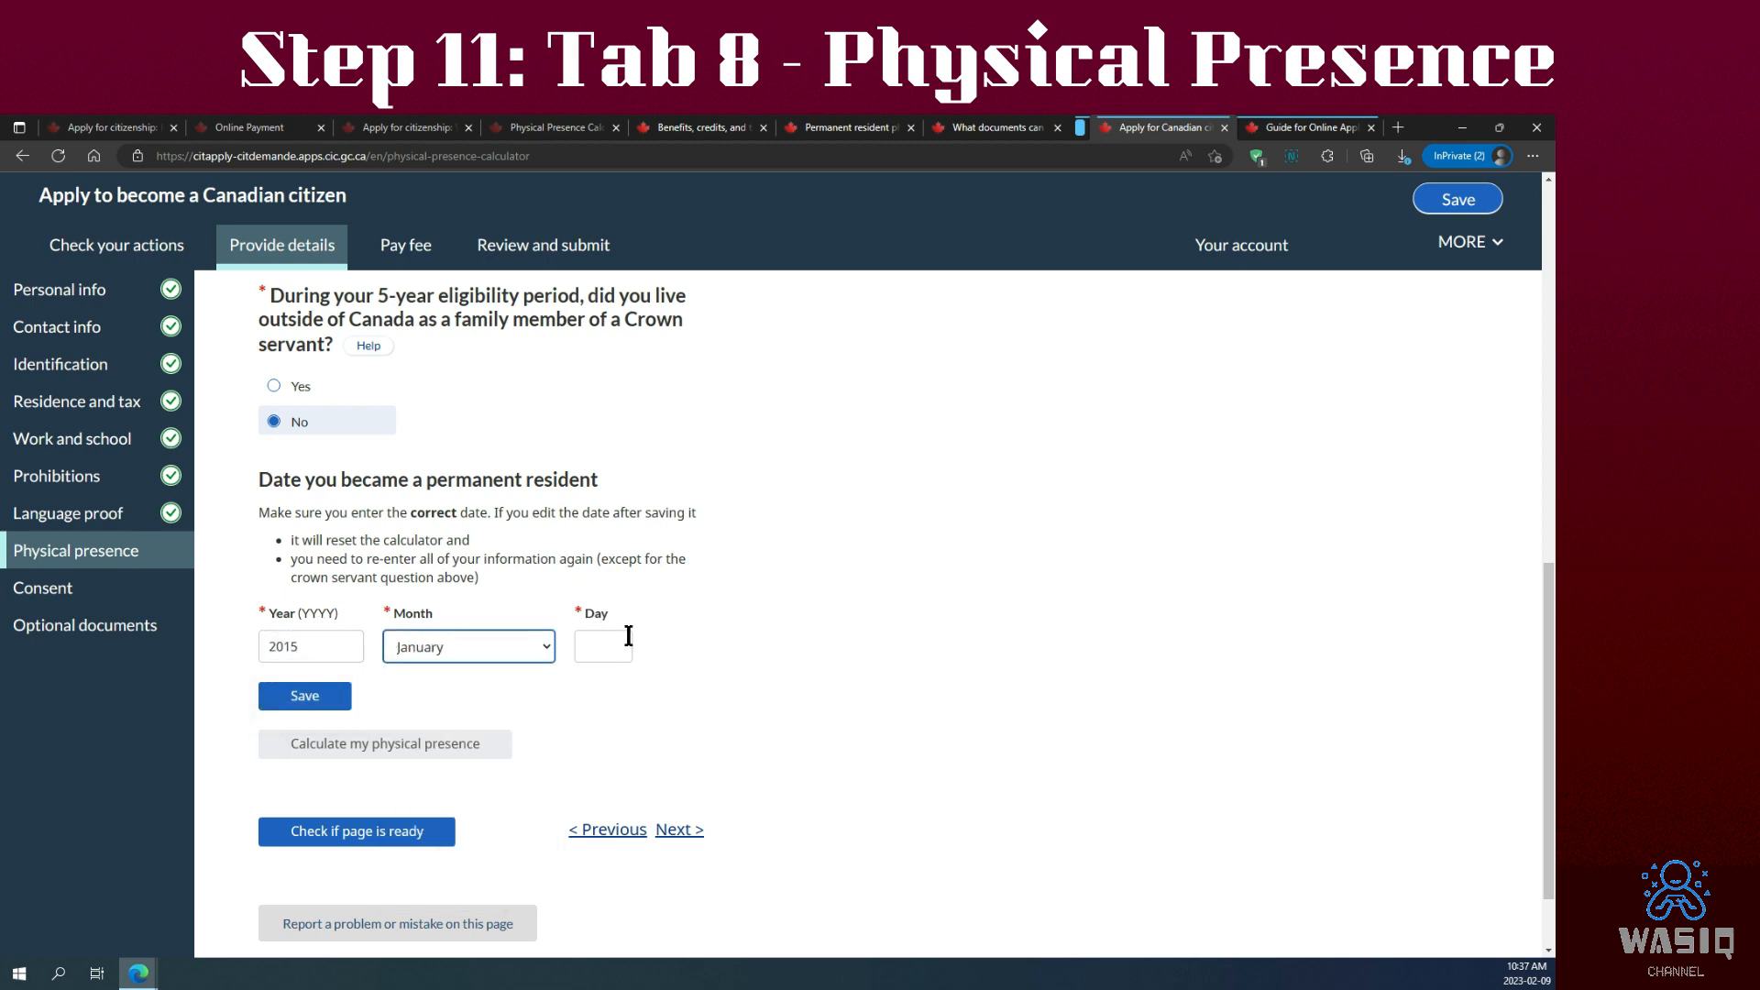
{"action": "left_click", "coordinate": [628, 635]}
Enter day 01 and save the permanent resident date of 1 January 2015.
{"action": "type", "text": "01"}
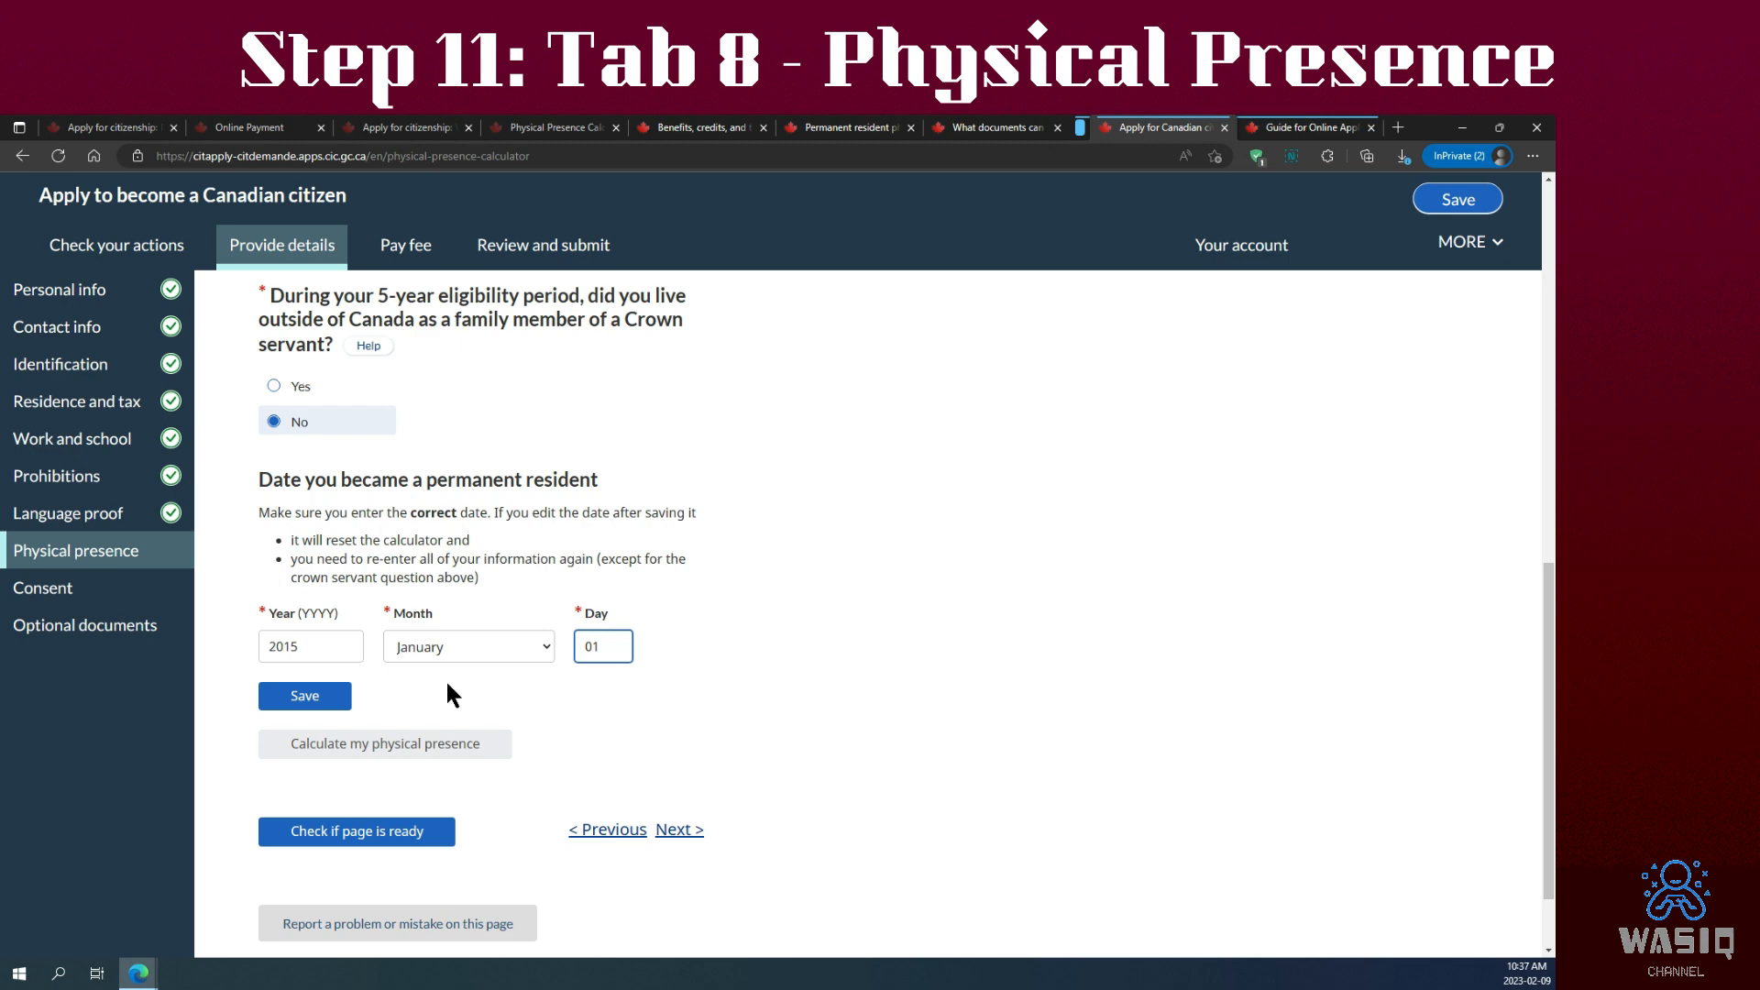
{"action": "left_click", "coordinate": [339, 699]}
{"action": "scroll", "coordinate": [1537, 683], "scroll_direction": "down", "scroll_amount": 3}
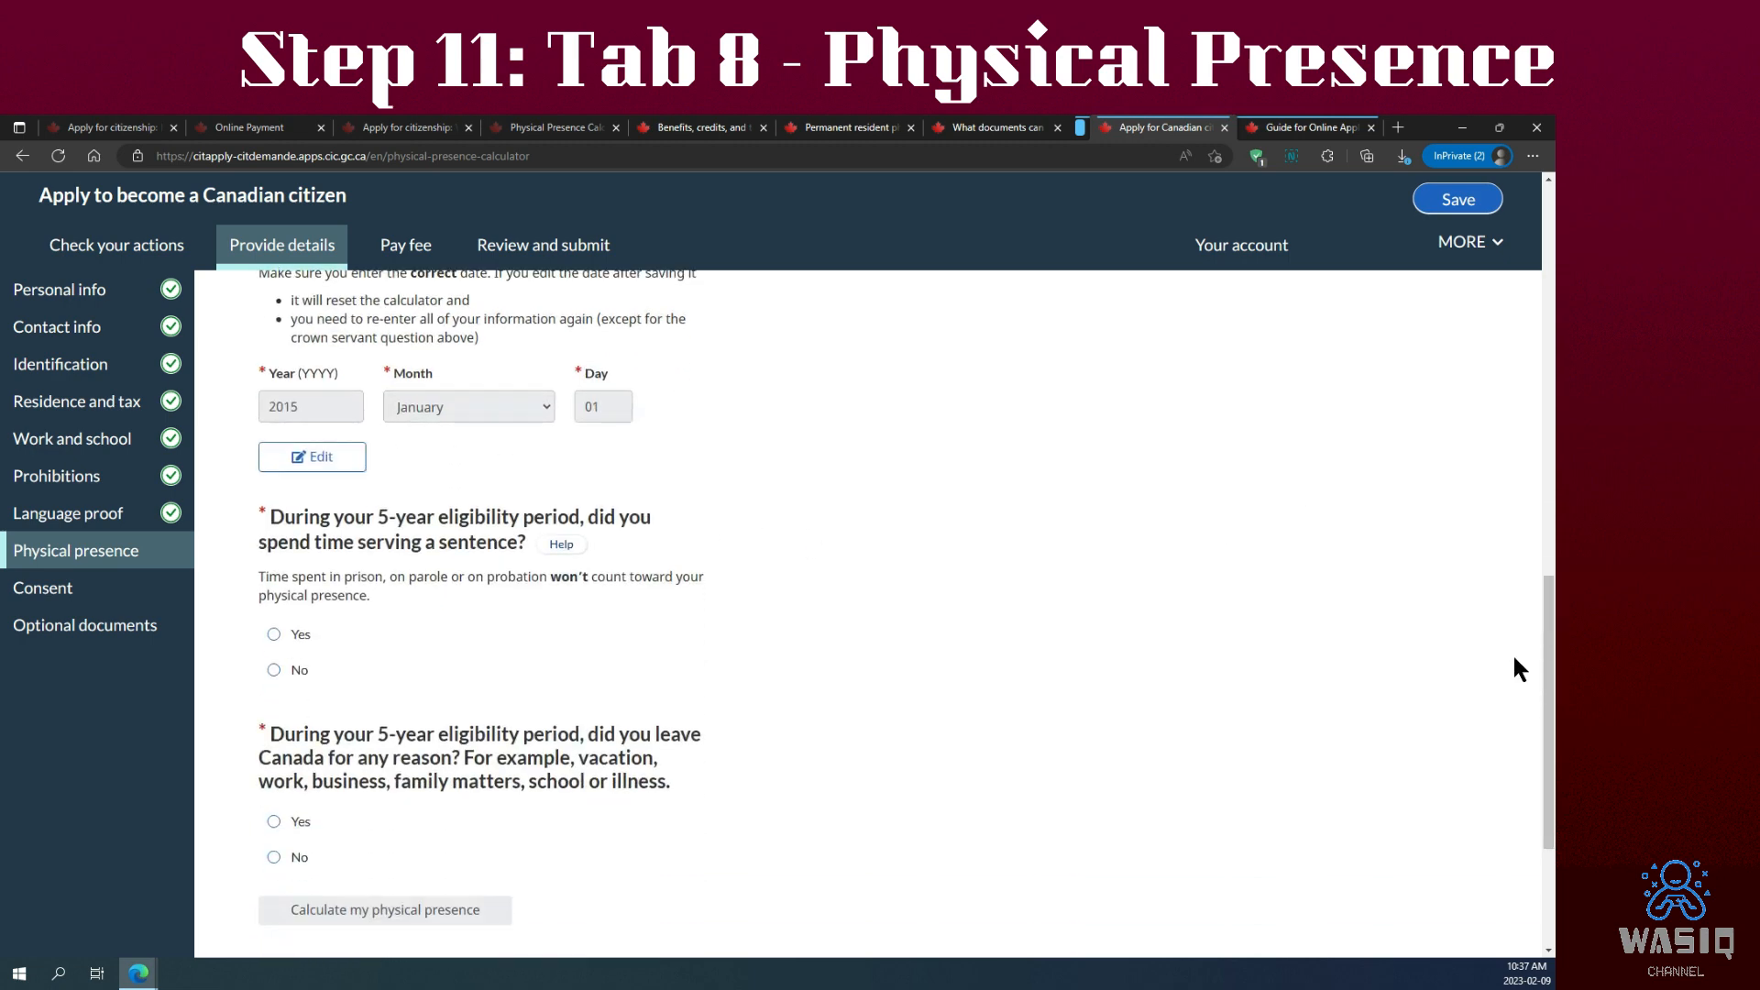
Answer No to the question about serving a sentence.
{"action": "left_click", "coordinate": [275, 670]}
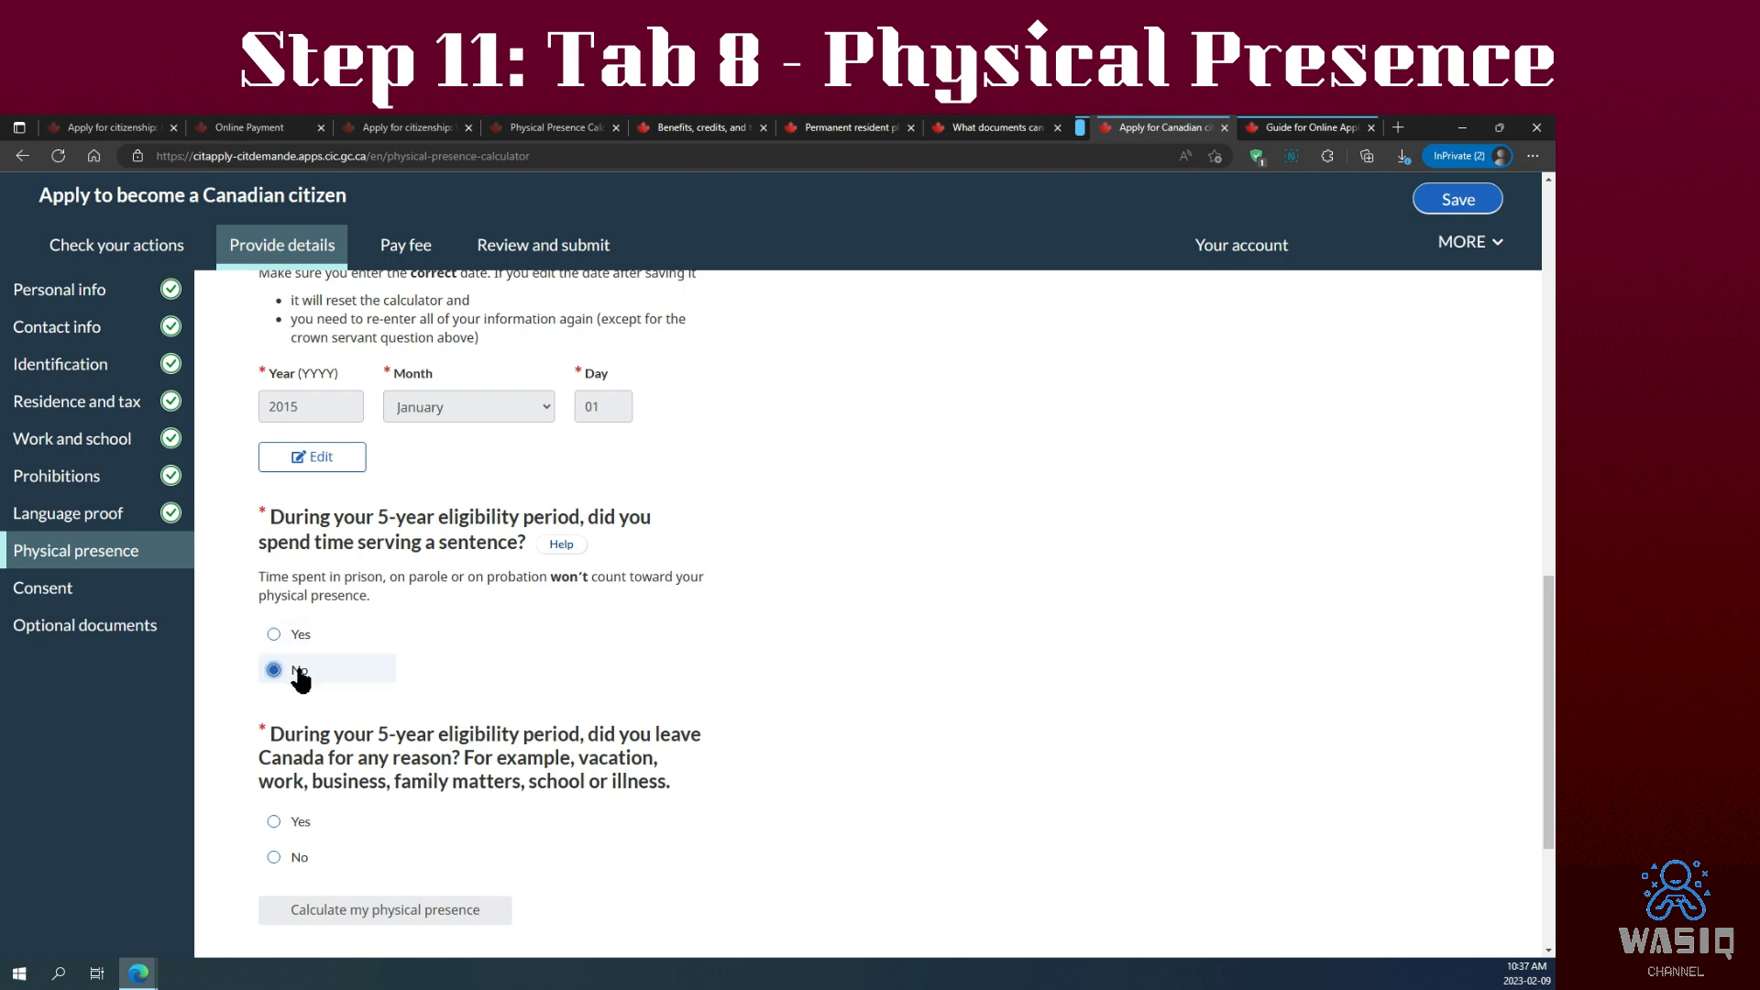
{"action": "left_click_drag", "start_coordinate": [1553, 633], "coordinate": [1554, 641]}
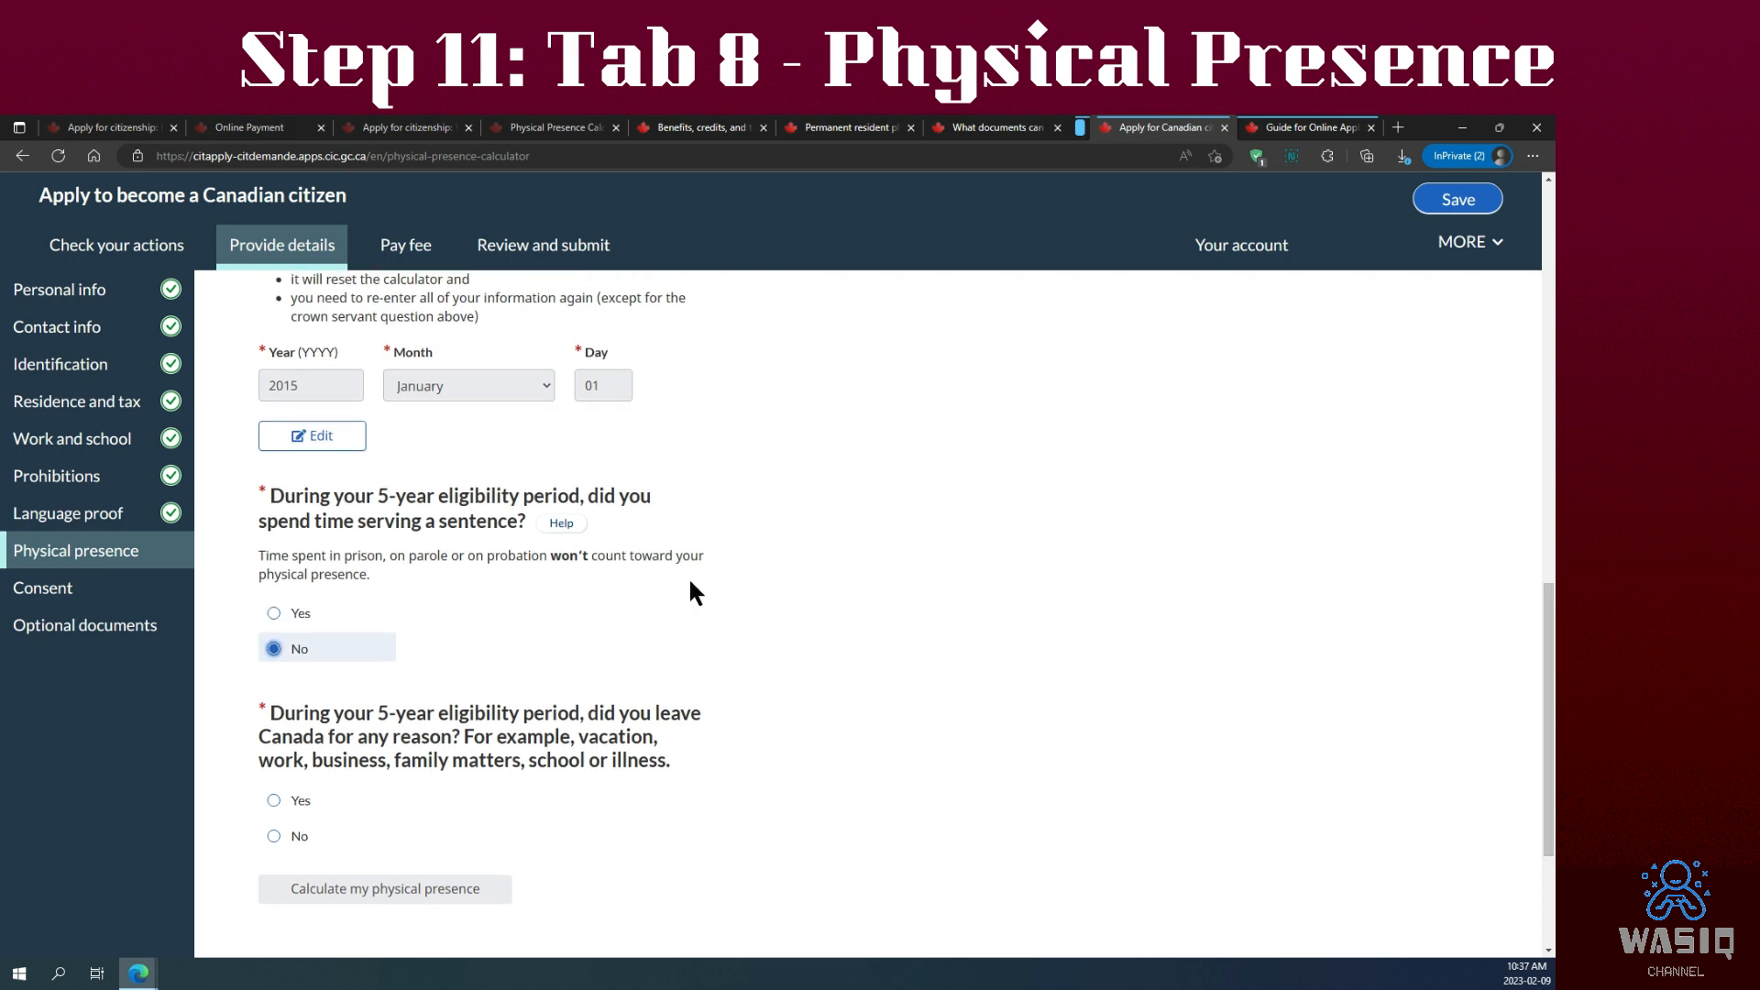
{"action": "left_click_drag", "start_coordinate": [327, 560], "coordinate": [431, 550]}
{"action": "left_click", "coordinate": [426, 561]}
{"action": "scroll", "coordinate": [382, 699], "scroll_direction": "down", "scroll_amount": 1}
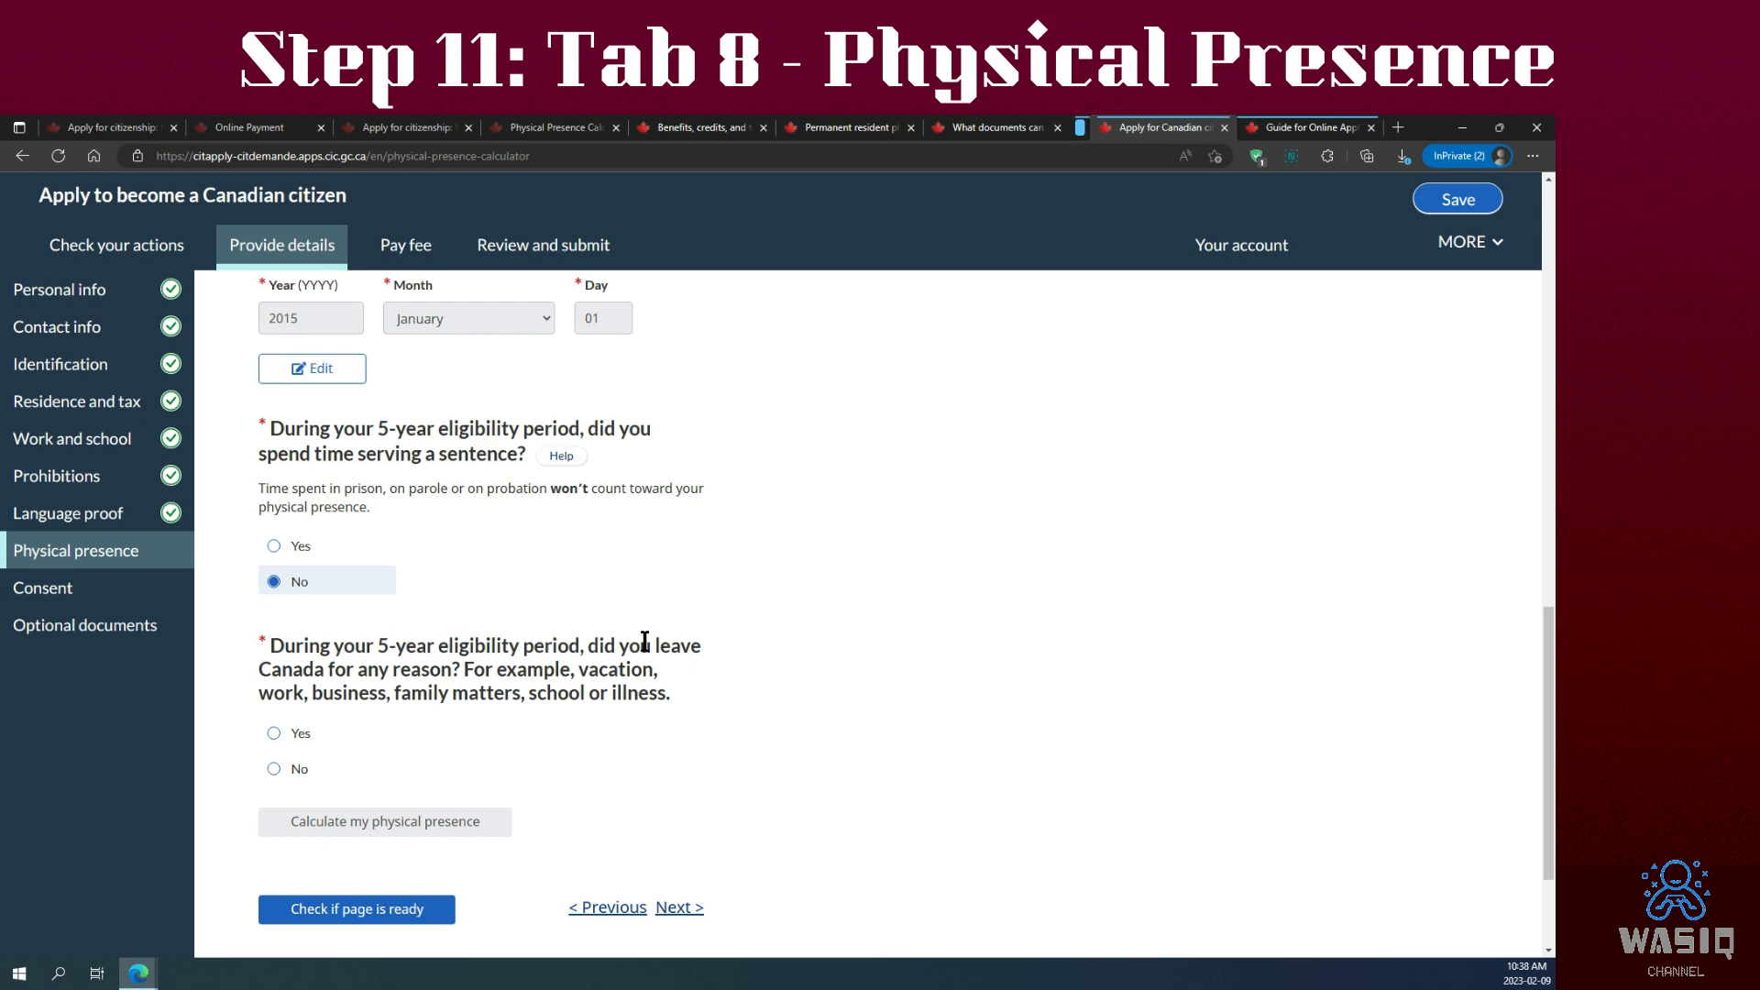
Answer Yes to having left Canada and choose Malaysia as the country visited.
{"action": "left_click", "coordinate": [295, 734]}
{"action": "scroll", "coordinate": [414, 682], "scroll_direction": "down", "scroll_amount": 2}
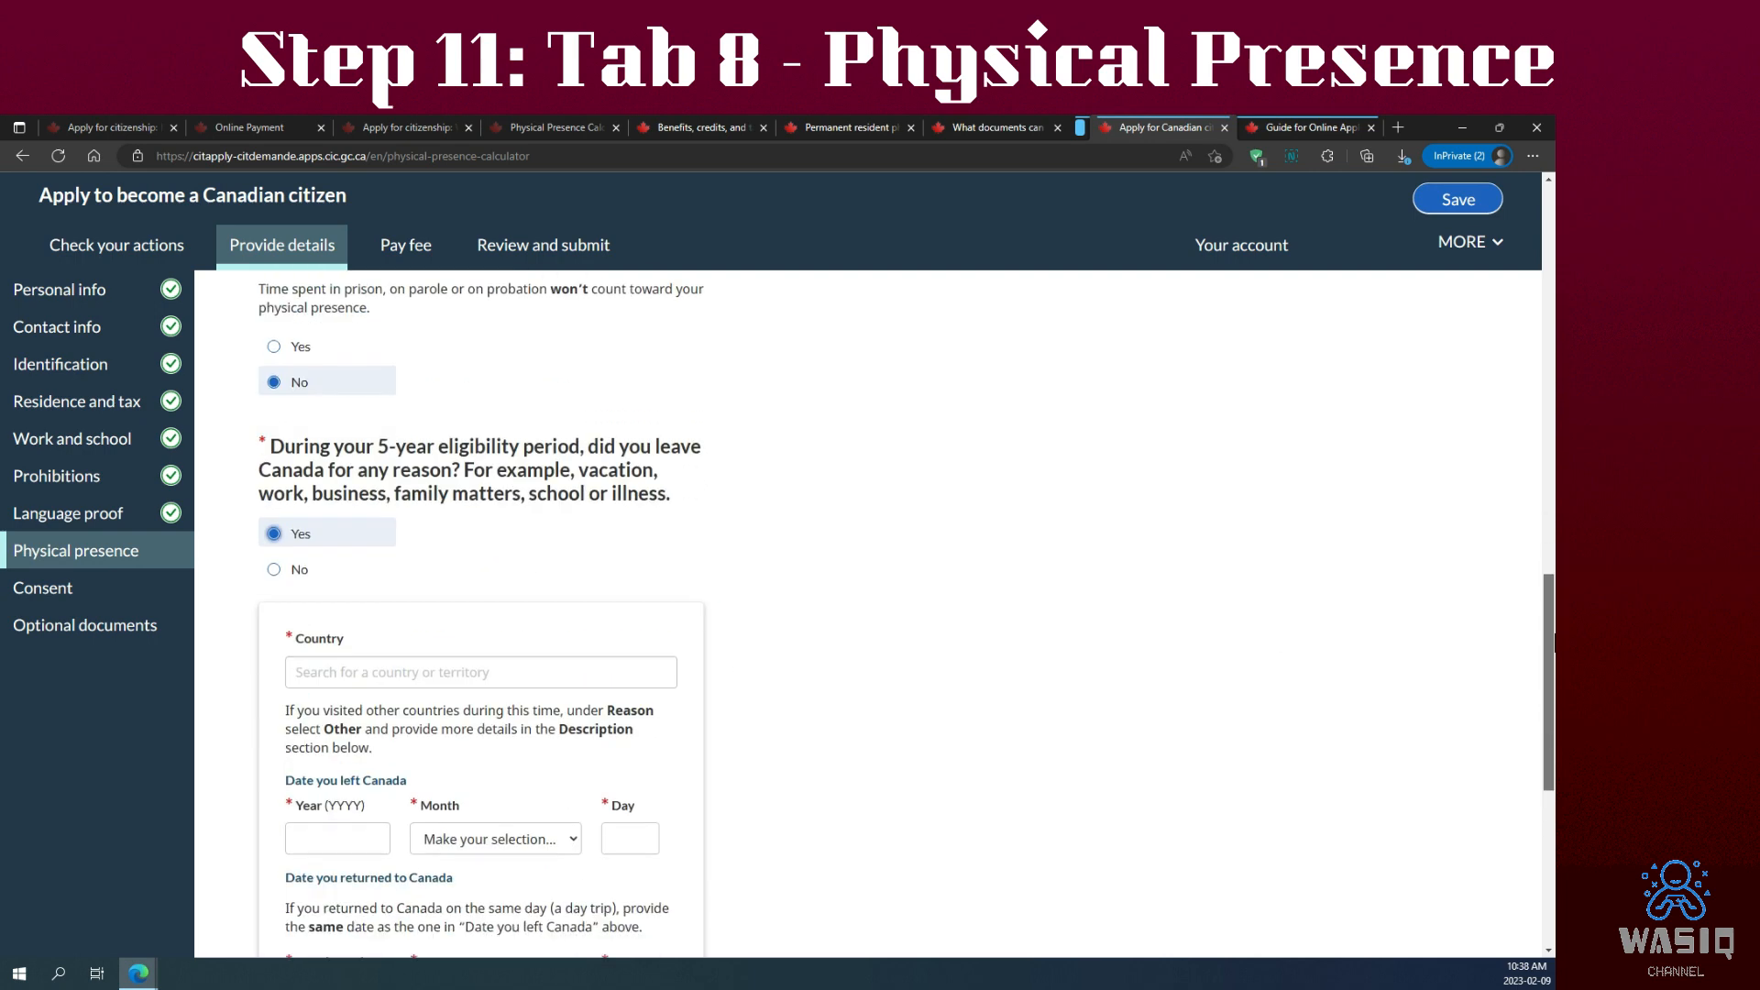
{"action": "left_click", "coordinate": [364, 659]}
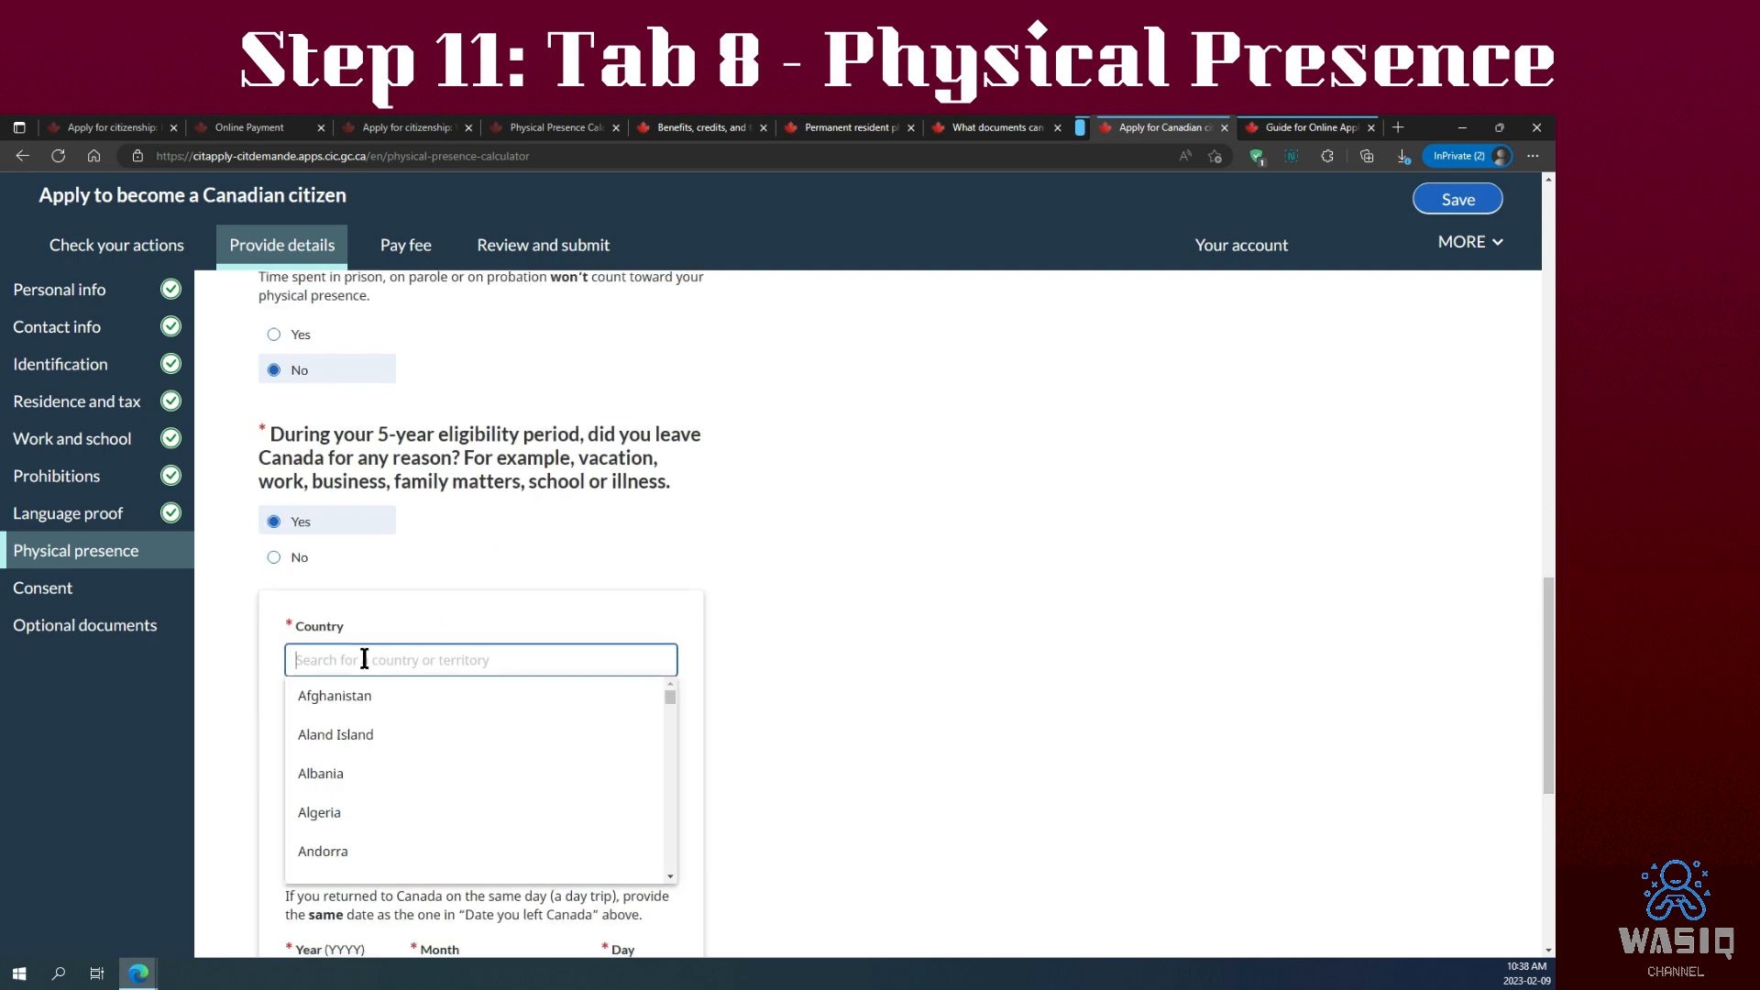
{"action": "type", "text": "Mala"}
{"action": "left_click", "coordinate": [354, 731]}
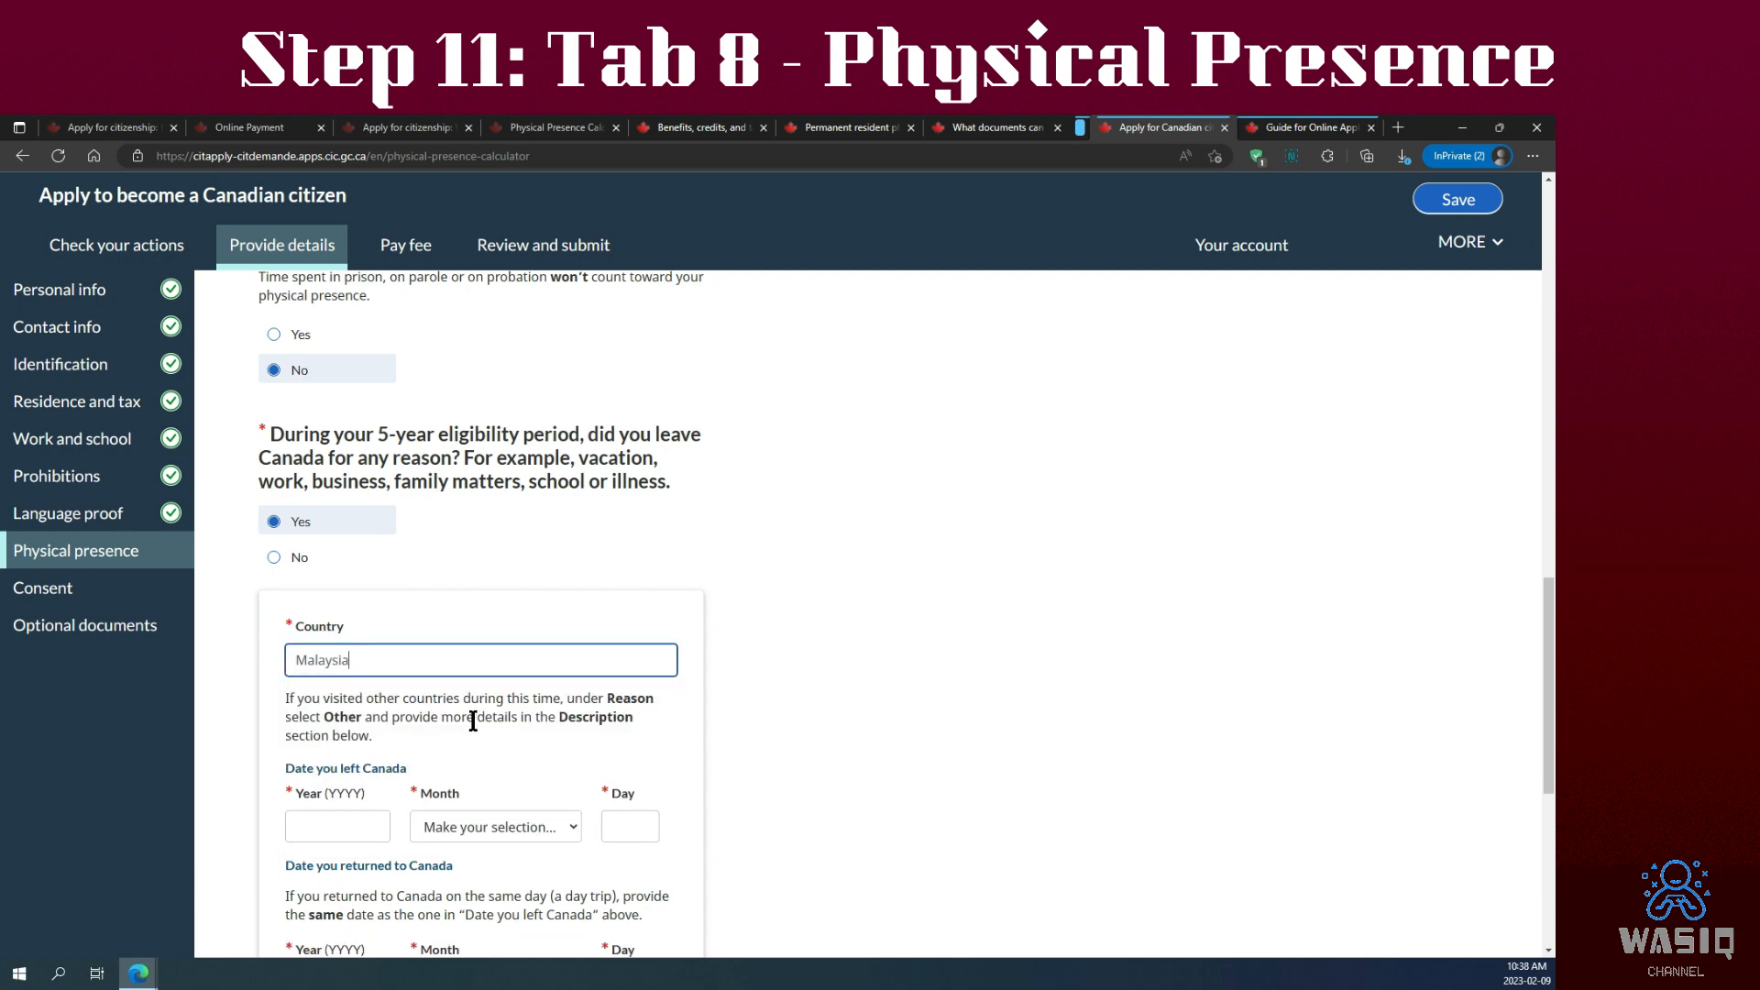
Enter the trip dates: left Canada 1 June 2021, returned 1 July 2022.
{"action": "left_click", "coordinate": [354, 817]}
{"action": "type", "text": "20"}
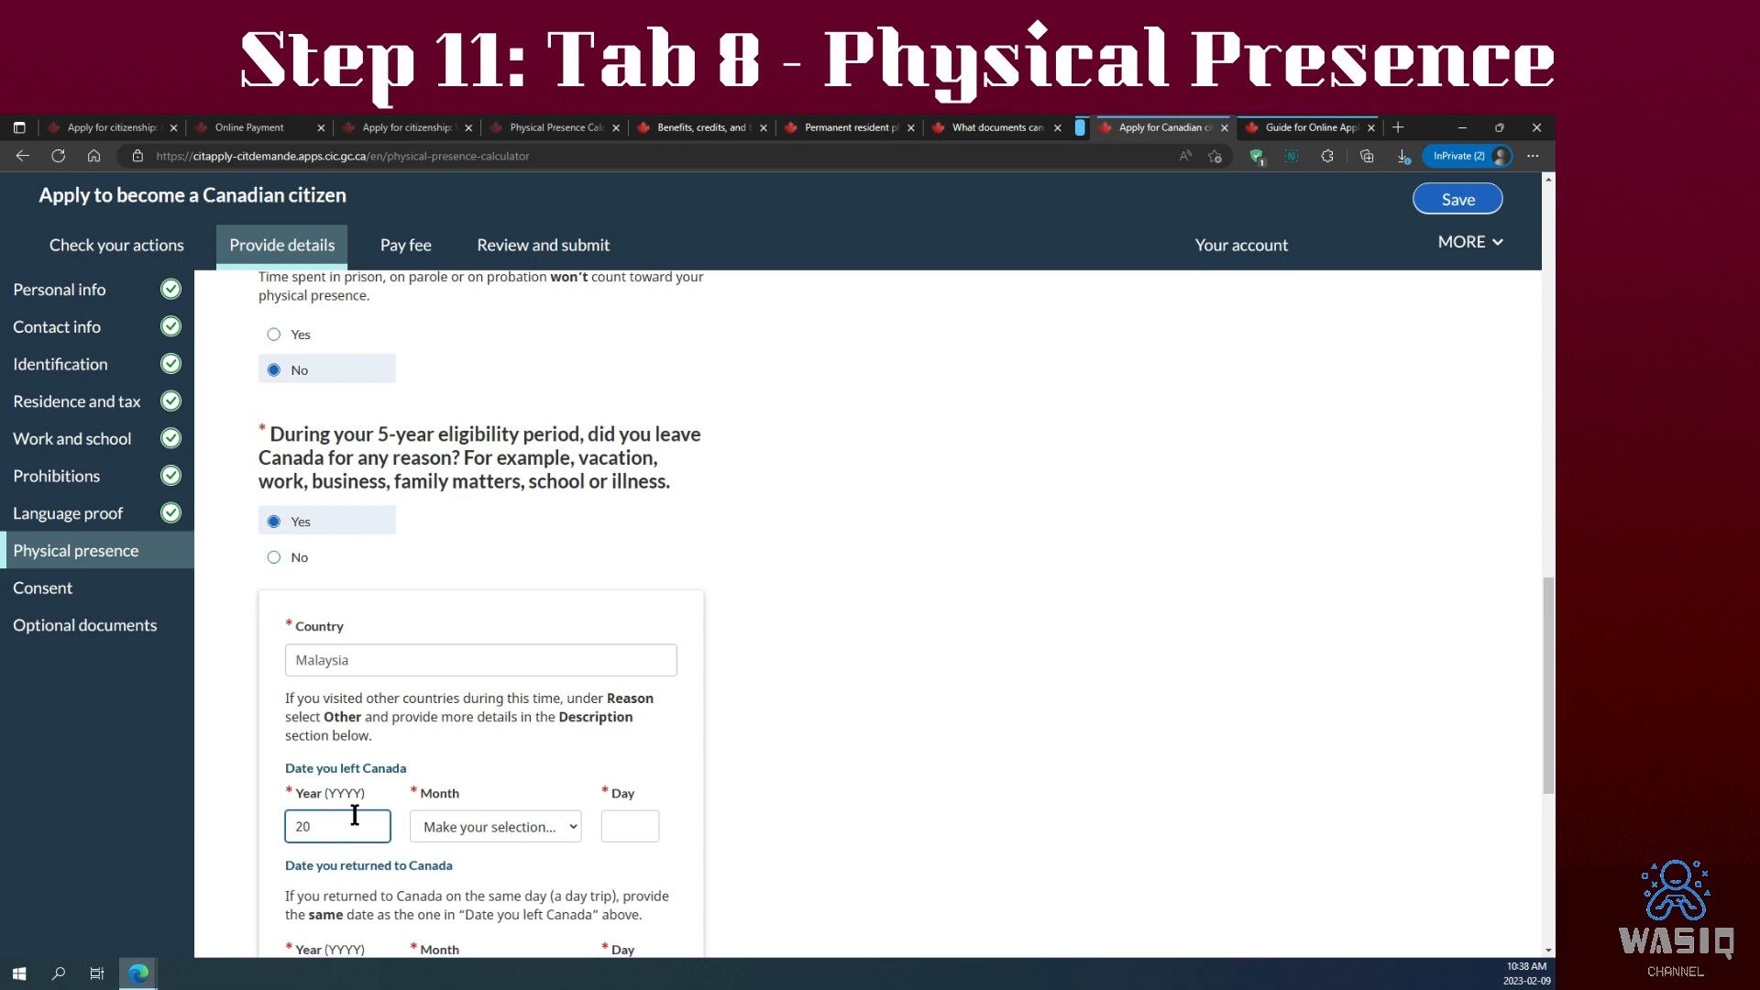
{"action": "type", "text": "21"}
{"action": "left_click", "coordinate": [483, 812]}
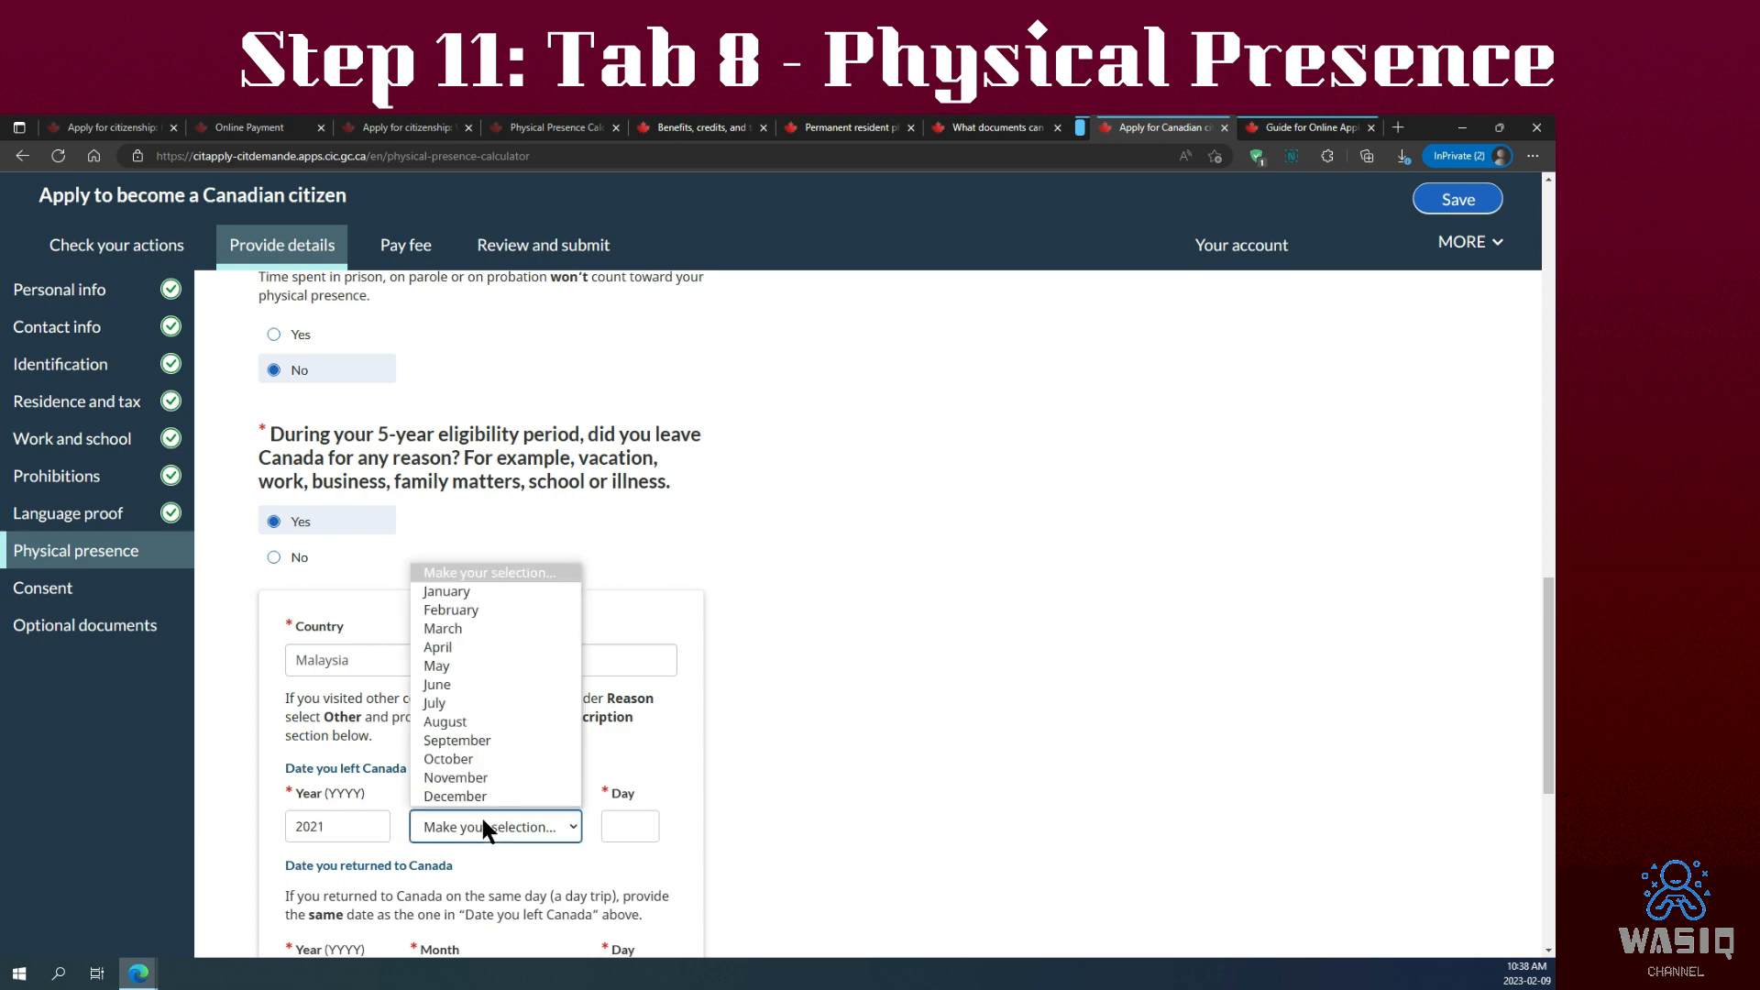
{"action": "left_click", "coordinate": [471, 687]}
{"action": "scroll", "coordinate": [1512, 740], "scroll_direction": "down", "scroll_amount": 3}
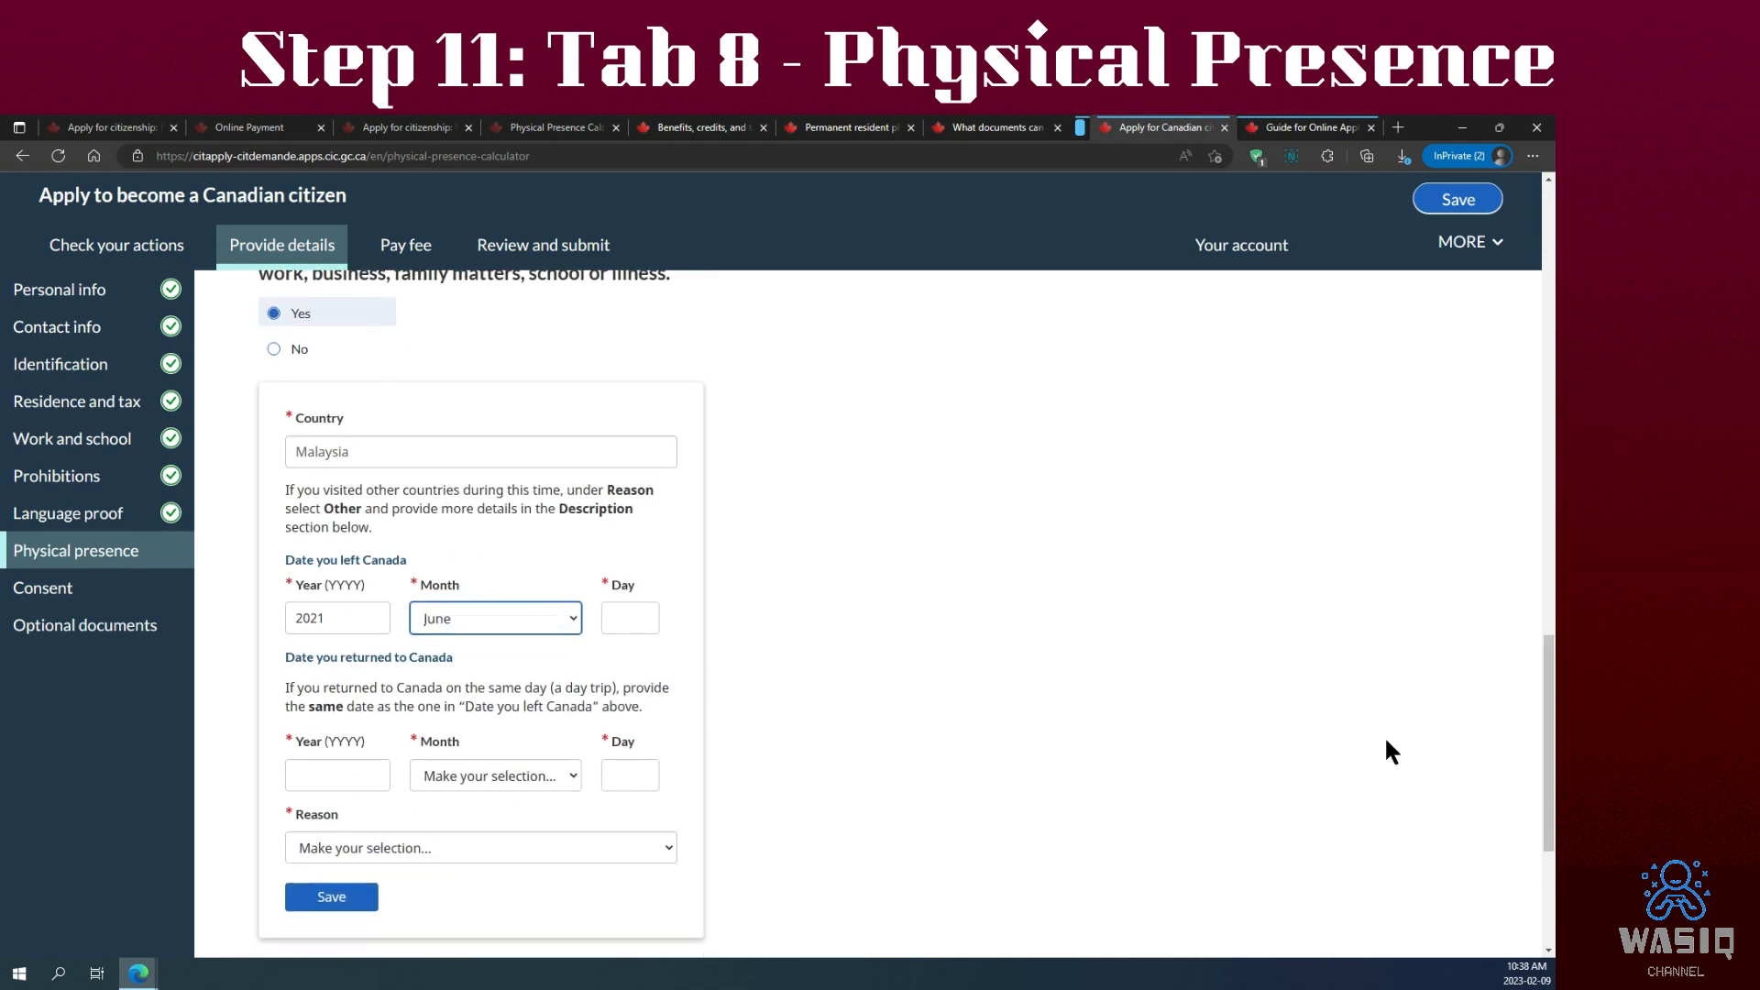
{"action": "left_click", "coordinate": [515, 775]}
{"action": "left_click", "coordinate": [472, 652]}
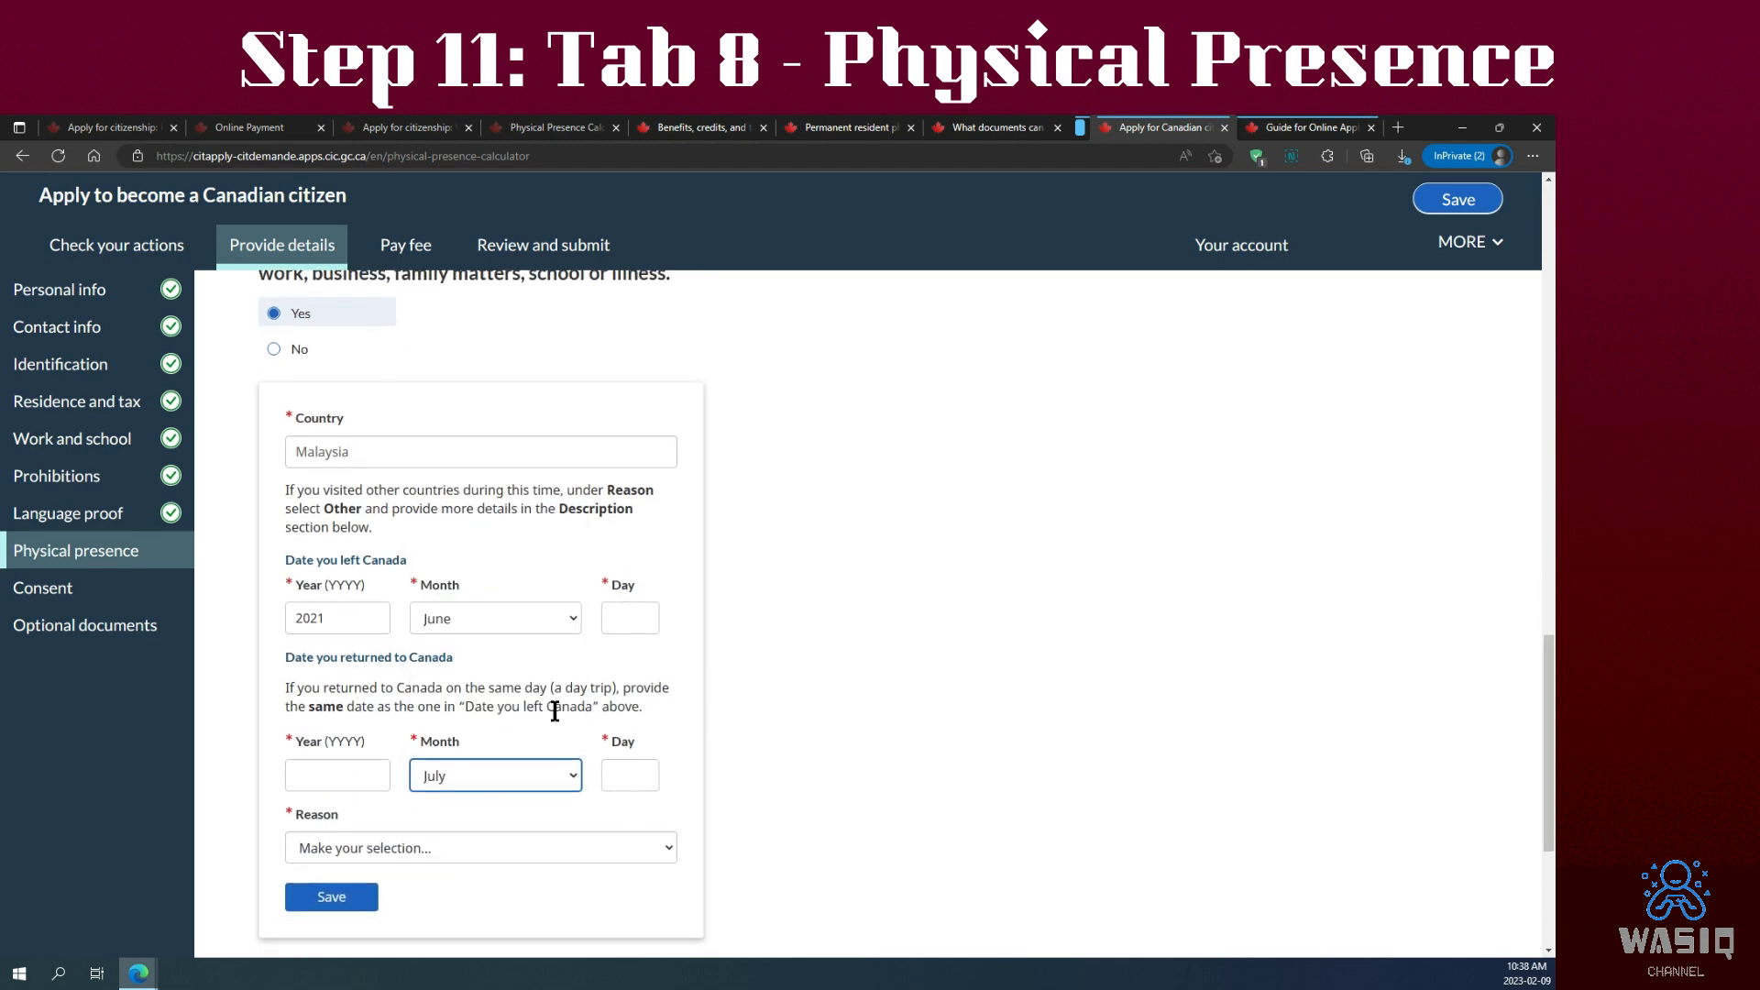
{"action": "left_click", "coordinate": [629, 629]}
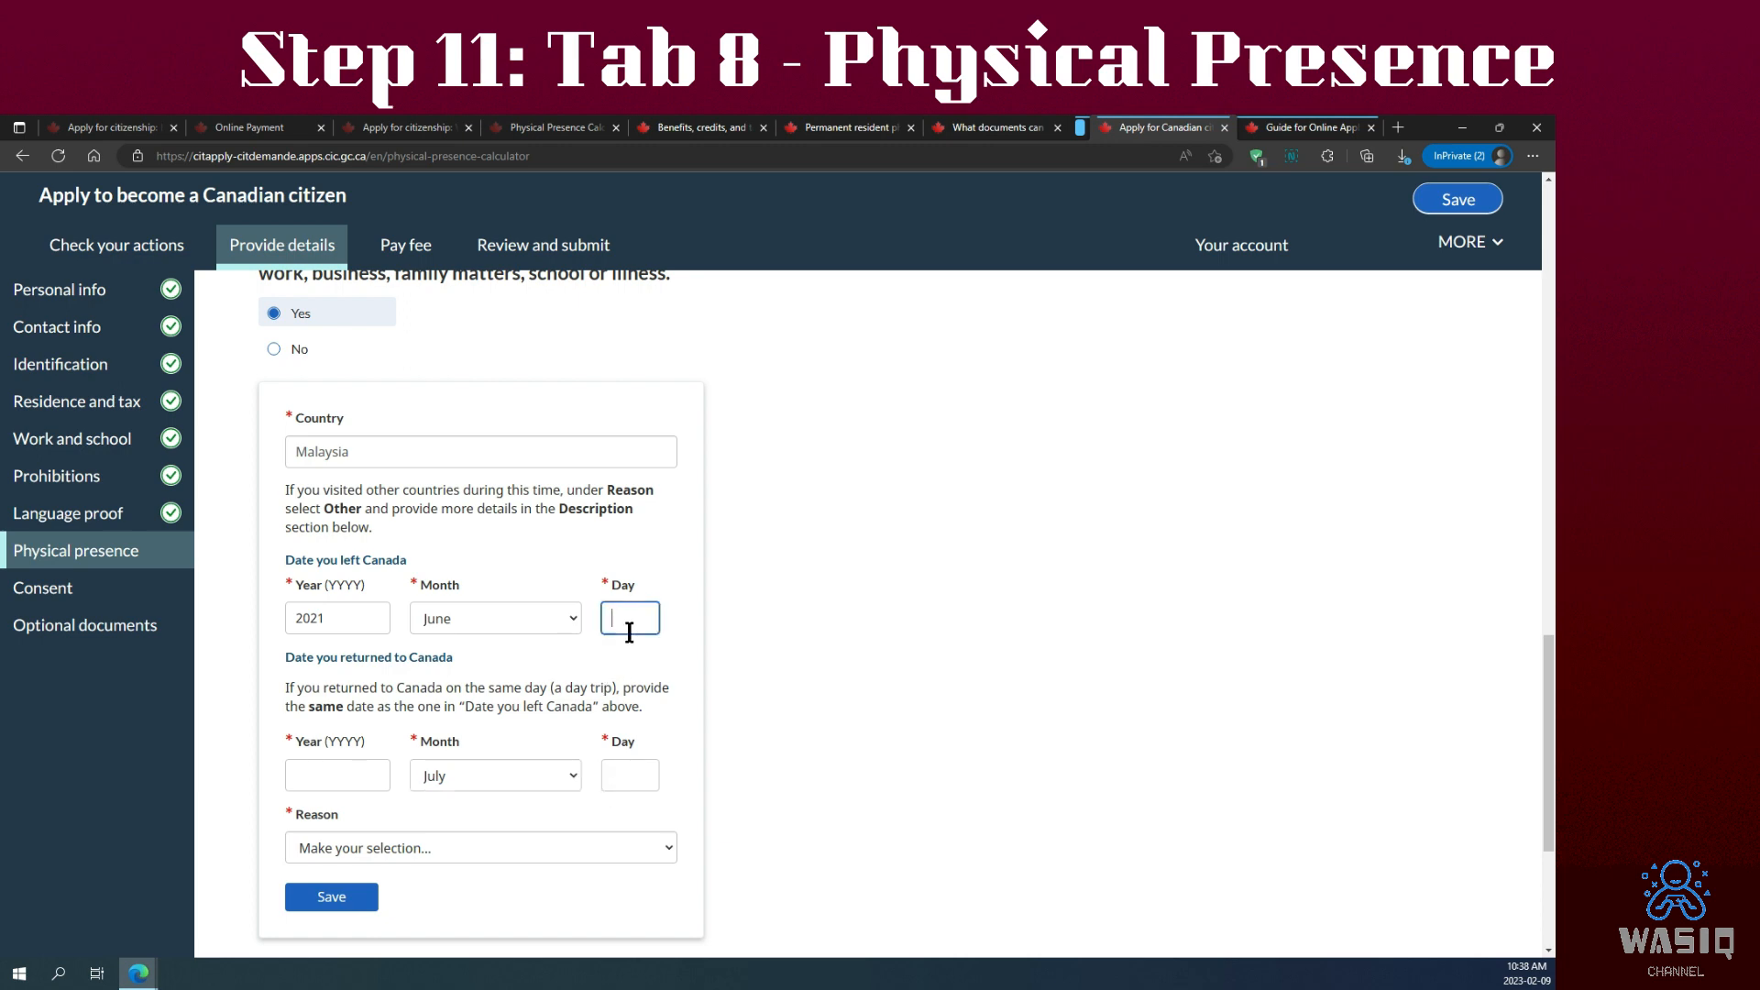
{"action": "type", "text": "1"}
{"action": "left_click", "coordinate": [632, 772]}
{"action": "type", "text": "1"}
{"action": "left_click", "coordinate": [345, 773]}
{"action": "type", "text": "2021"}
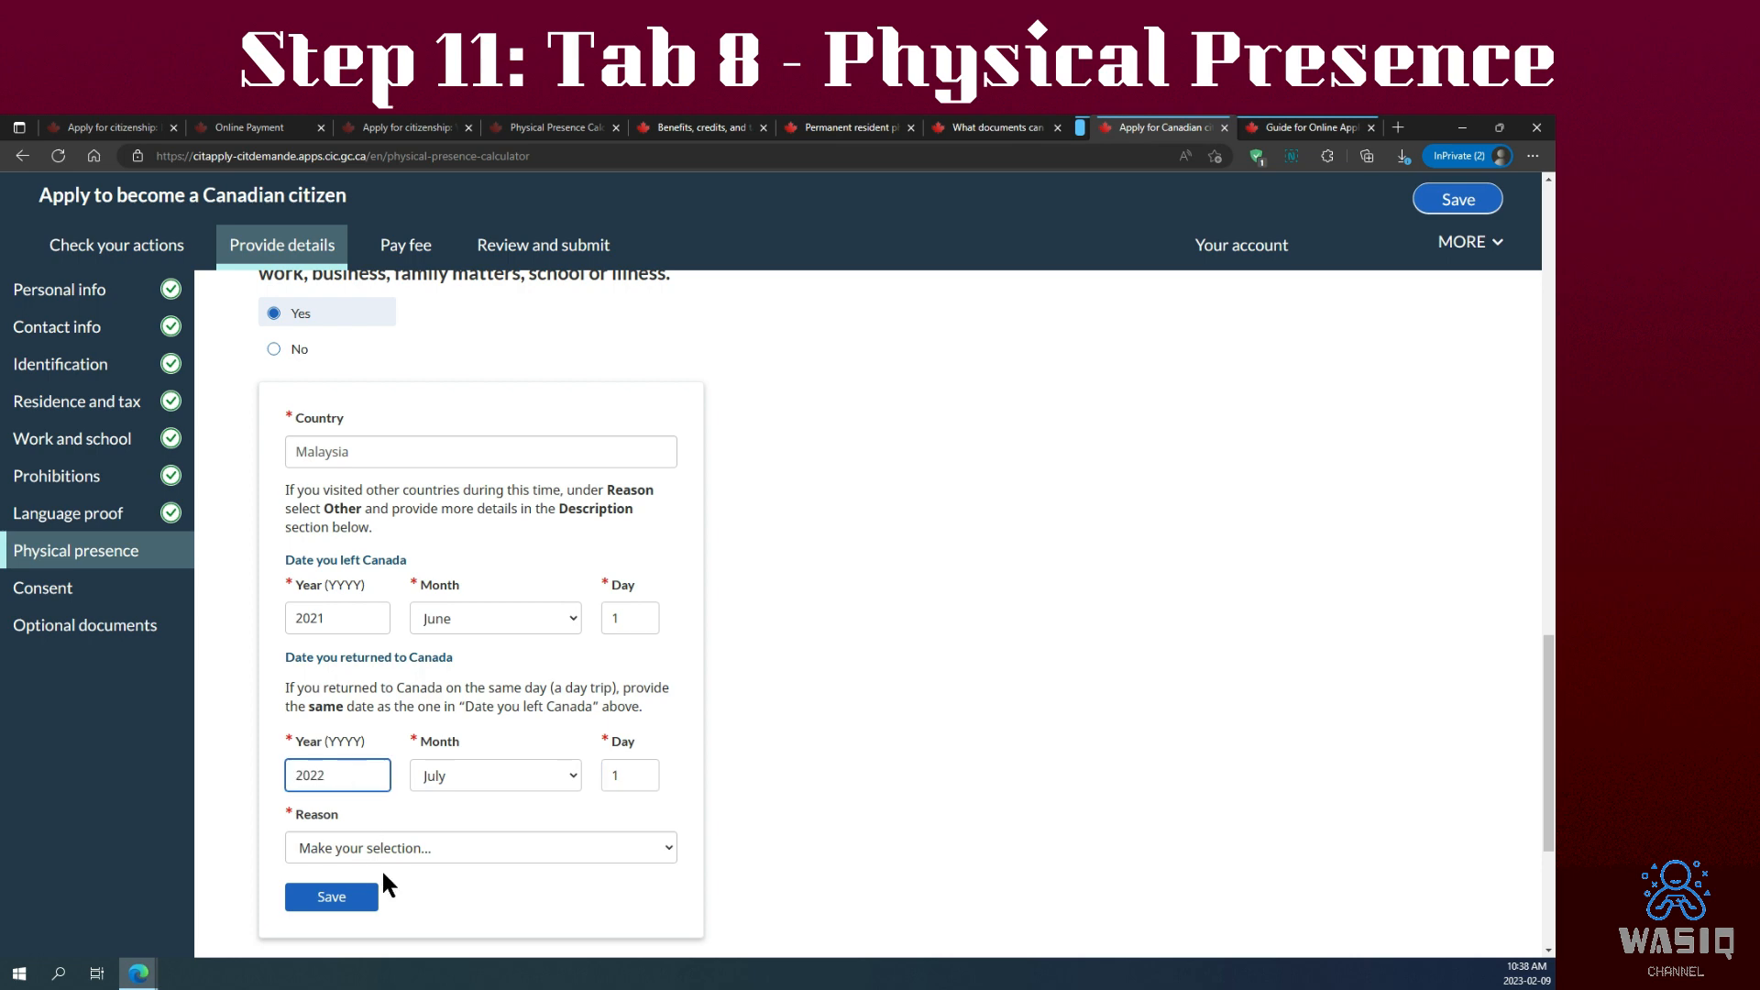
Set the absence reason to Tourism and save the Malaysia absence.
{"action": "left_click", "coordinate": [394, 847]}
{"action": "left_click", "coordinate": [379, 745]}
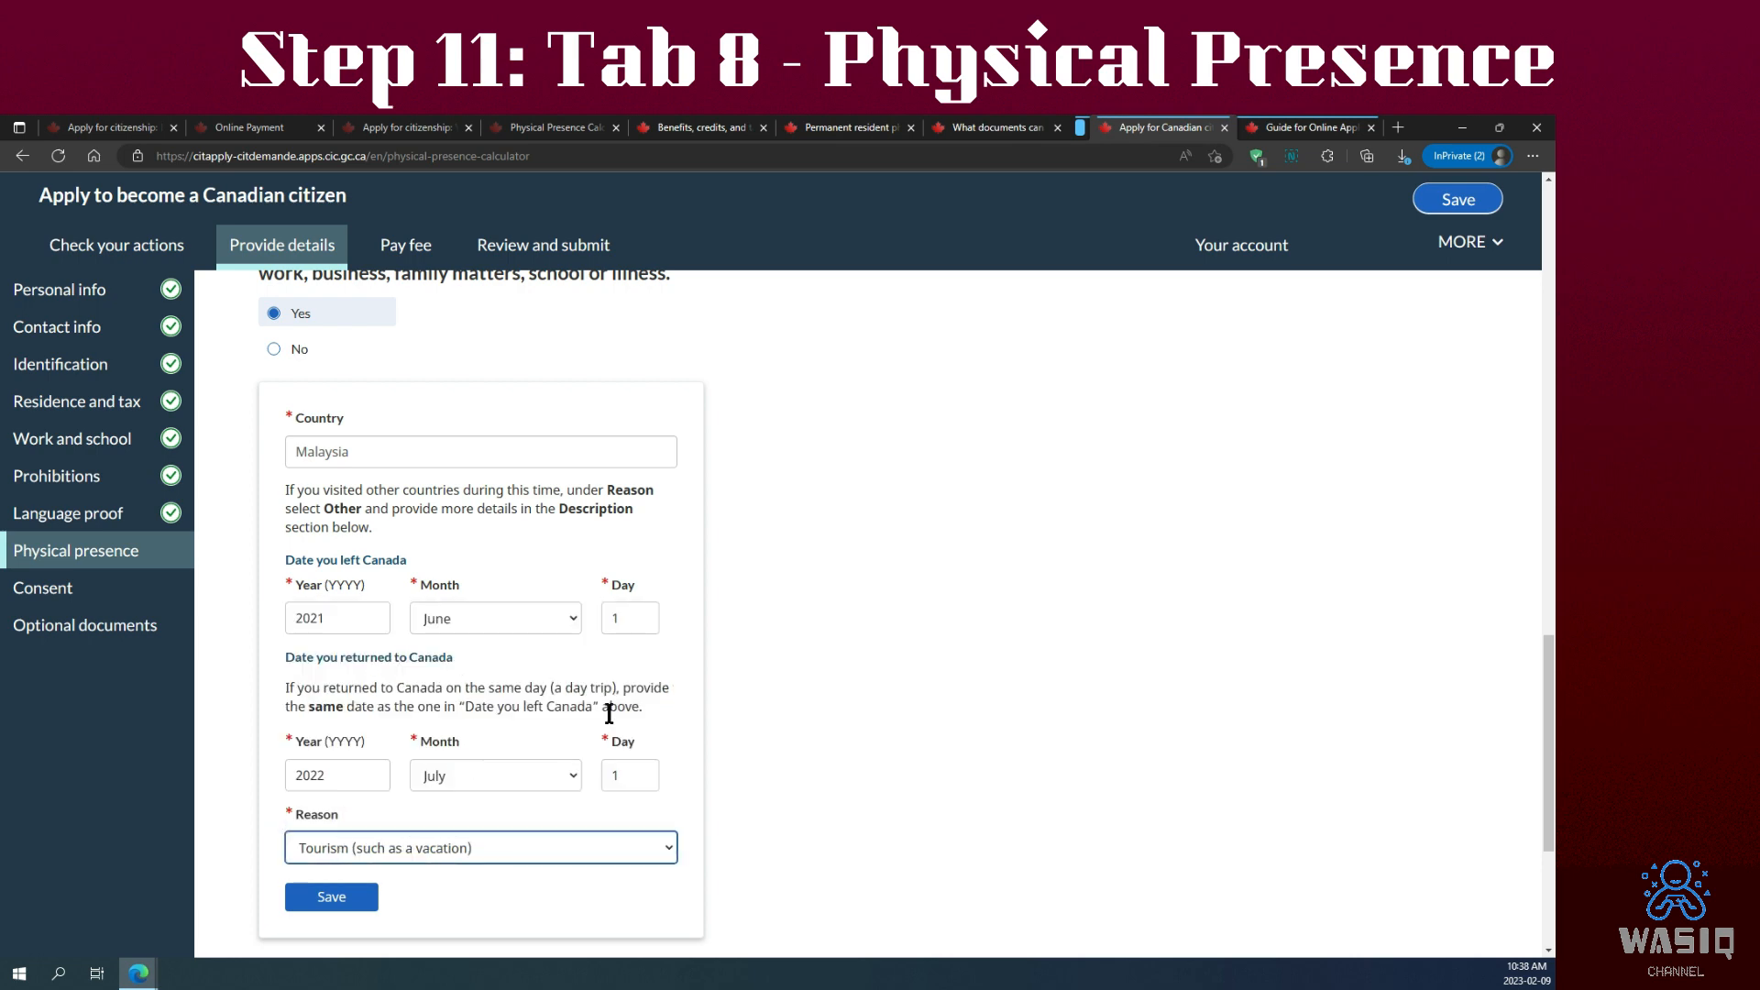
{"action": "left_click", "coordinate": [432, 844]}
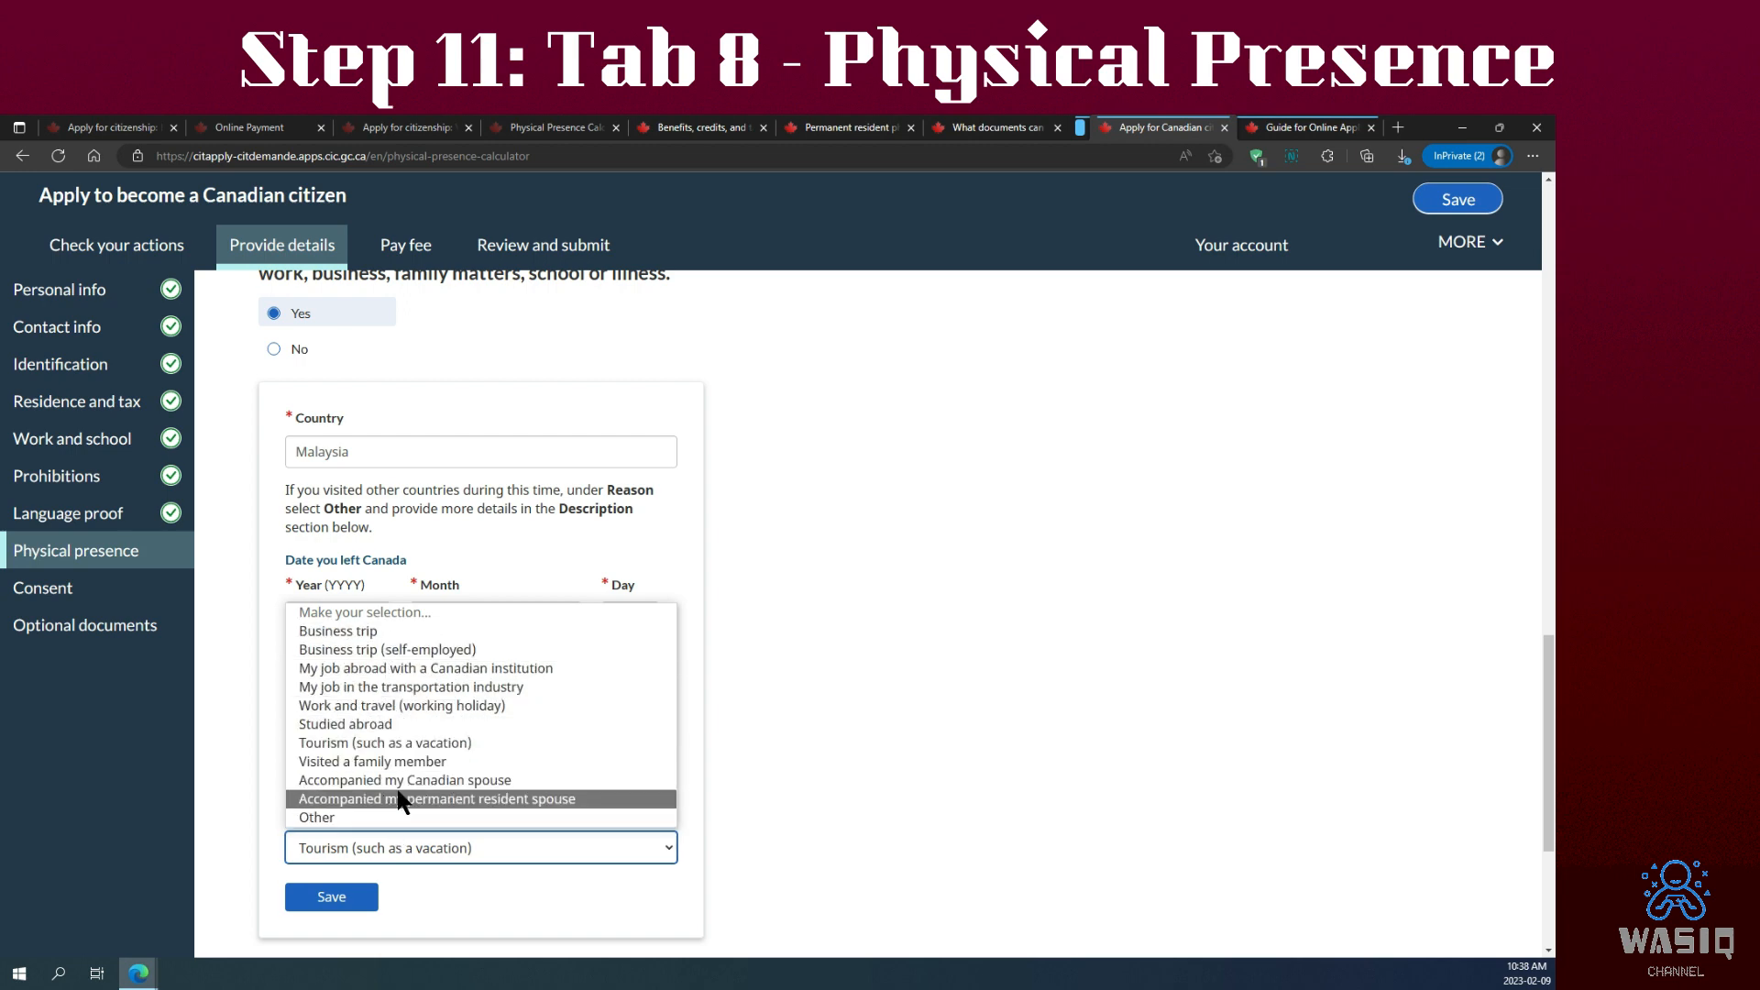
{"action": "left_click", "coordinate": [795, 731]}
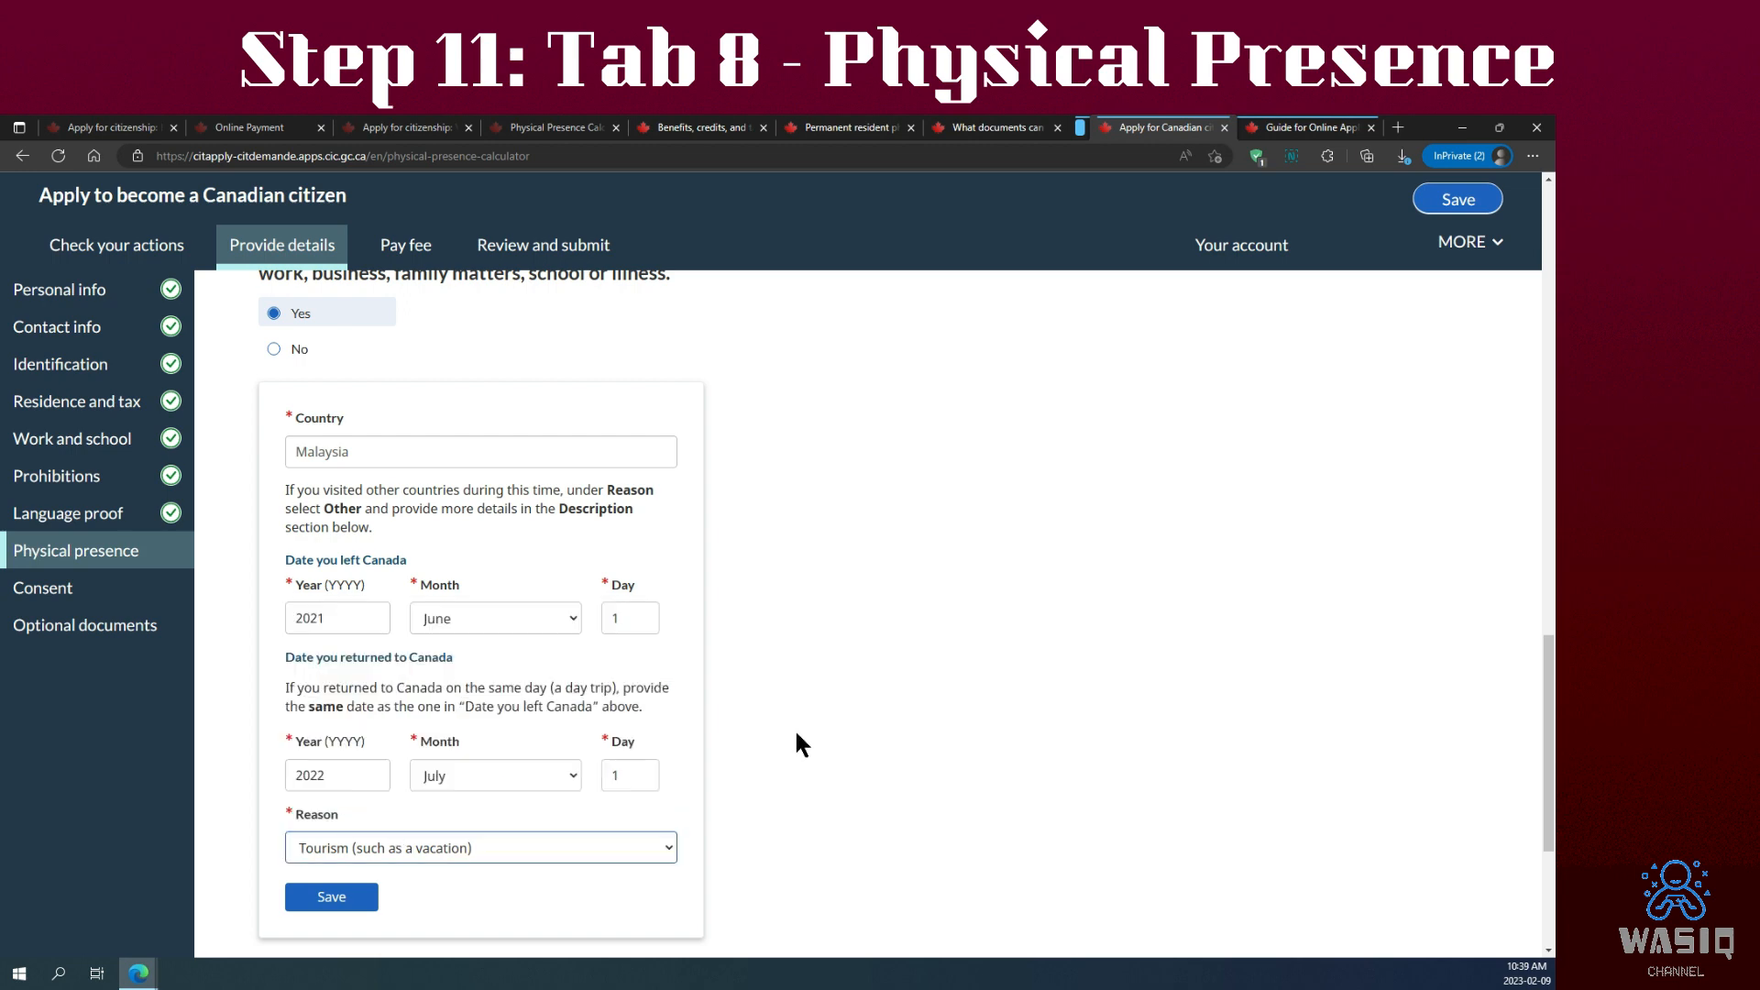
{"action": "left_click", "coordinate": [325, 898]}
Run Calculate my physical presence with the Malaysia absence included.
{"action": "scroll", "coordinate": [1228, 658], "scroll_direction": "down", "scroll_amount": 6}
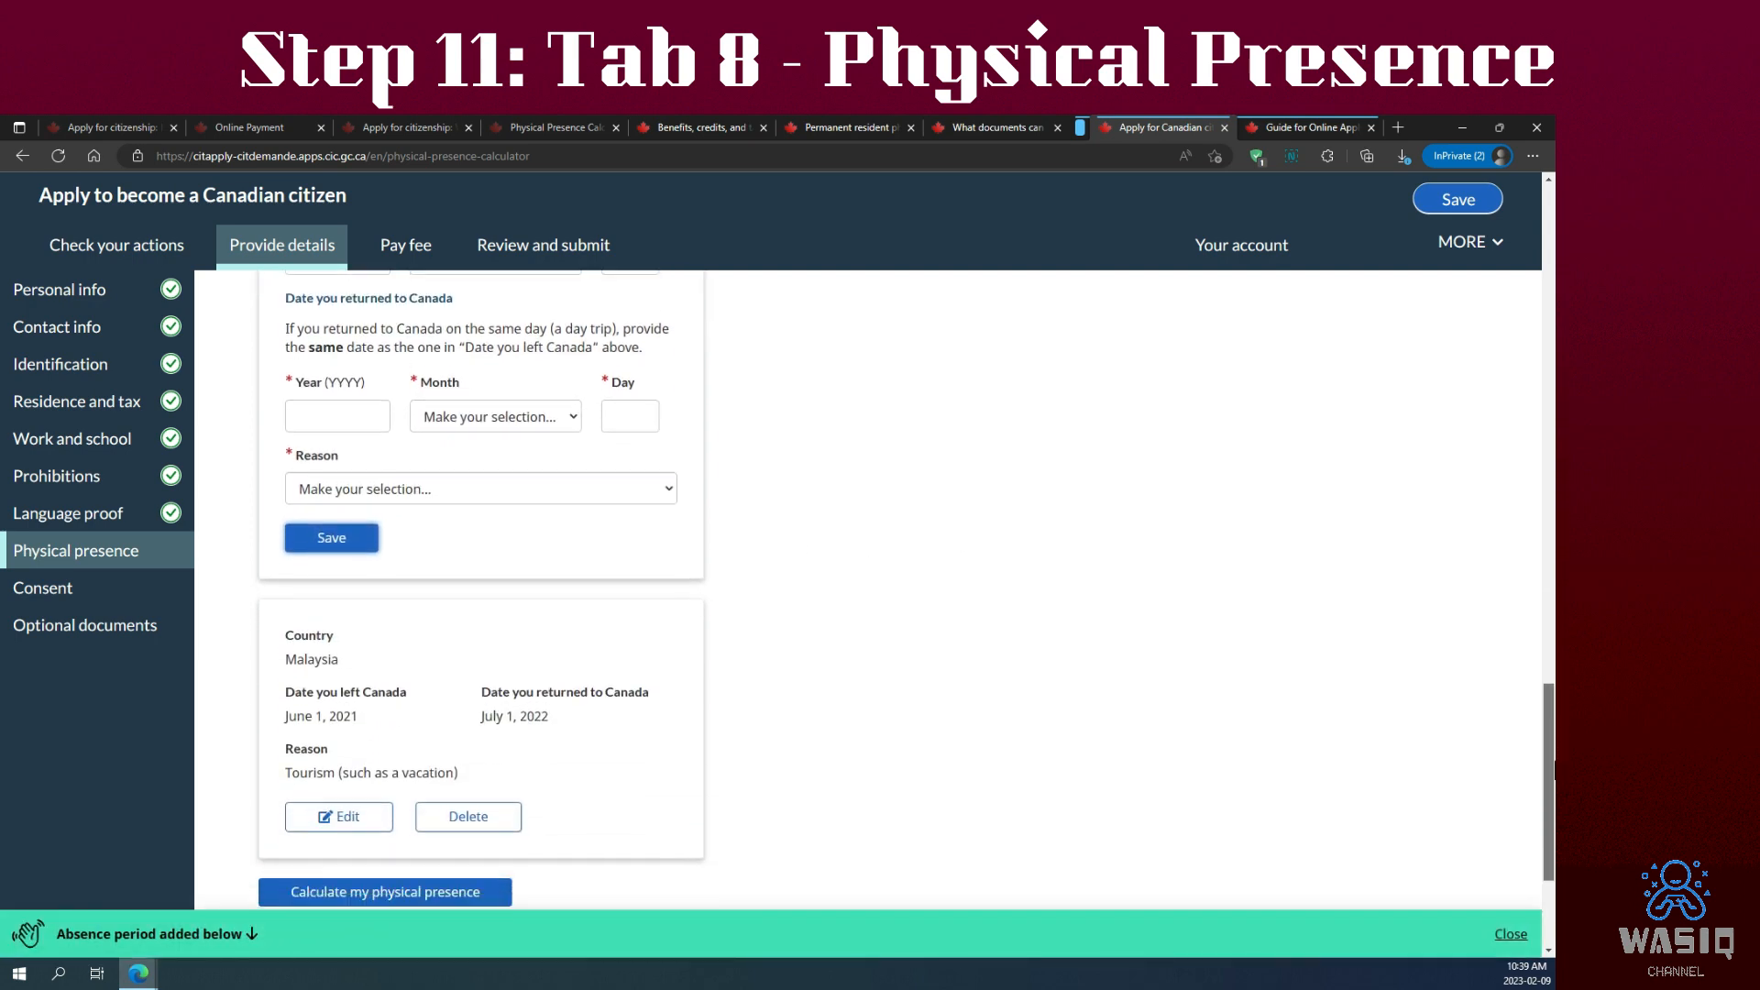
{"action": "scroll", "coordinate": [1526, 394], "scroll_direction": "up", "scroll_amount": 15}
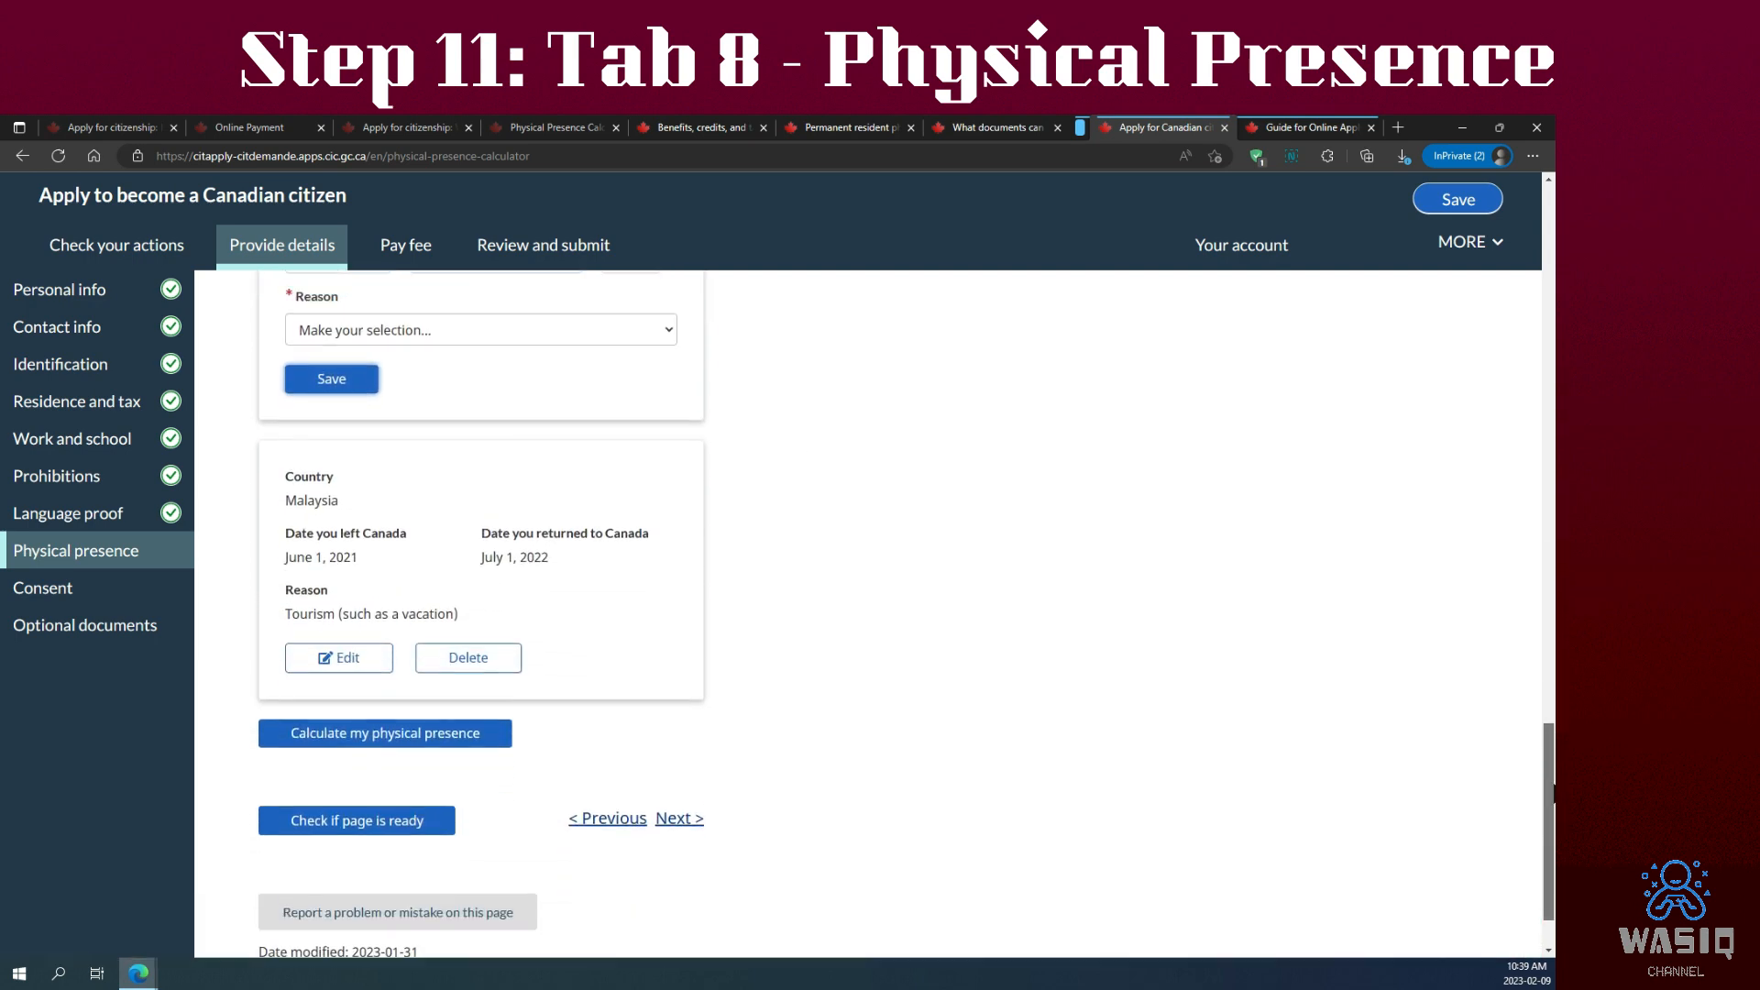
{"action": "scroll", "coordinate": [1522, 348], "scroll_direction": "up", "scroll_amount": 5}
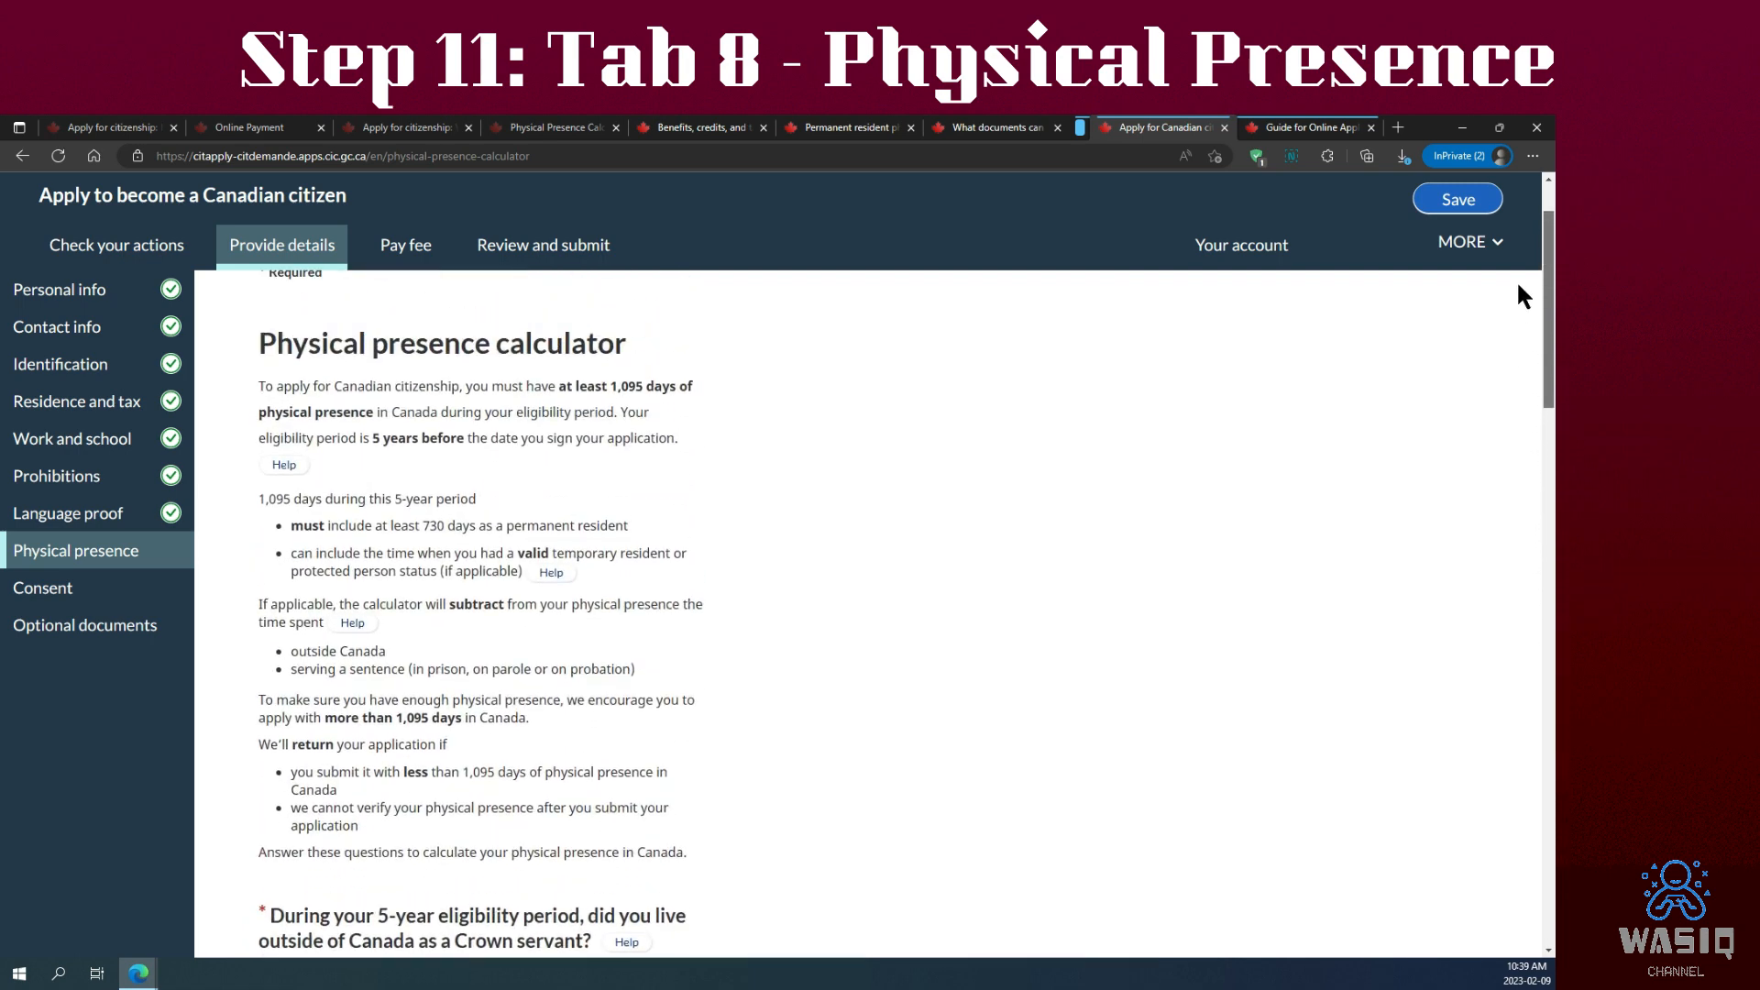
{"action": "scroll", "coordinate": [1513, 303], "scroll_direction": "down", "scroll_amount": 2}
{"action": "scroll", "coordinate": [1511, 358], "scroll_direction": "down", "scroll_amount": 17}
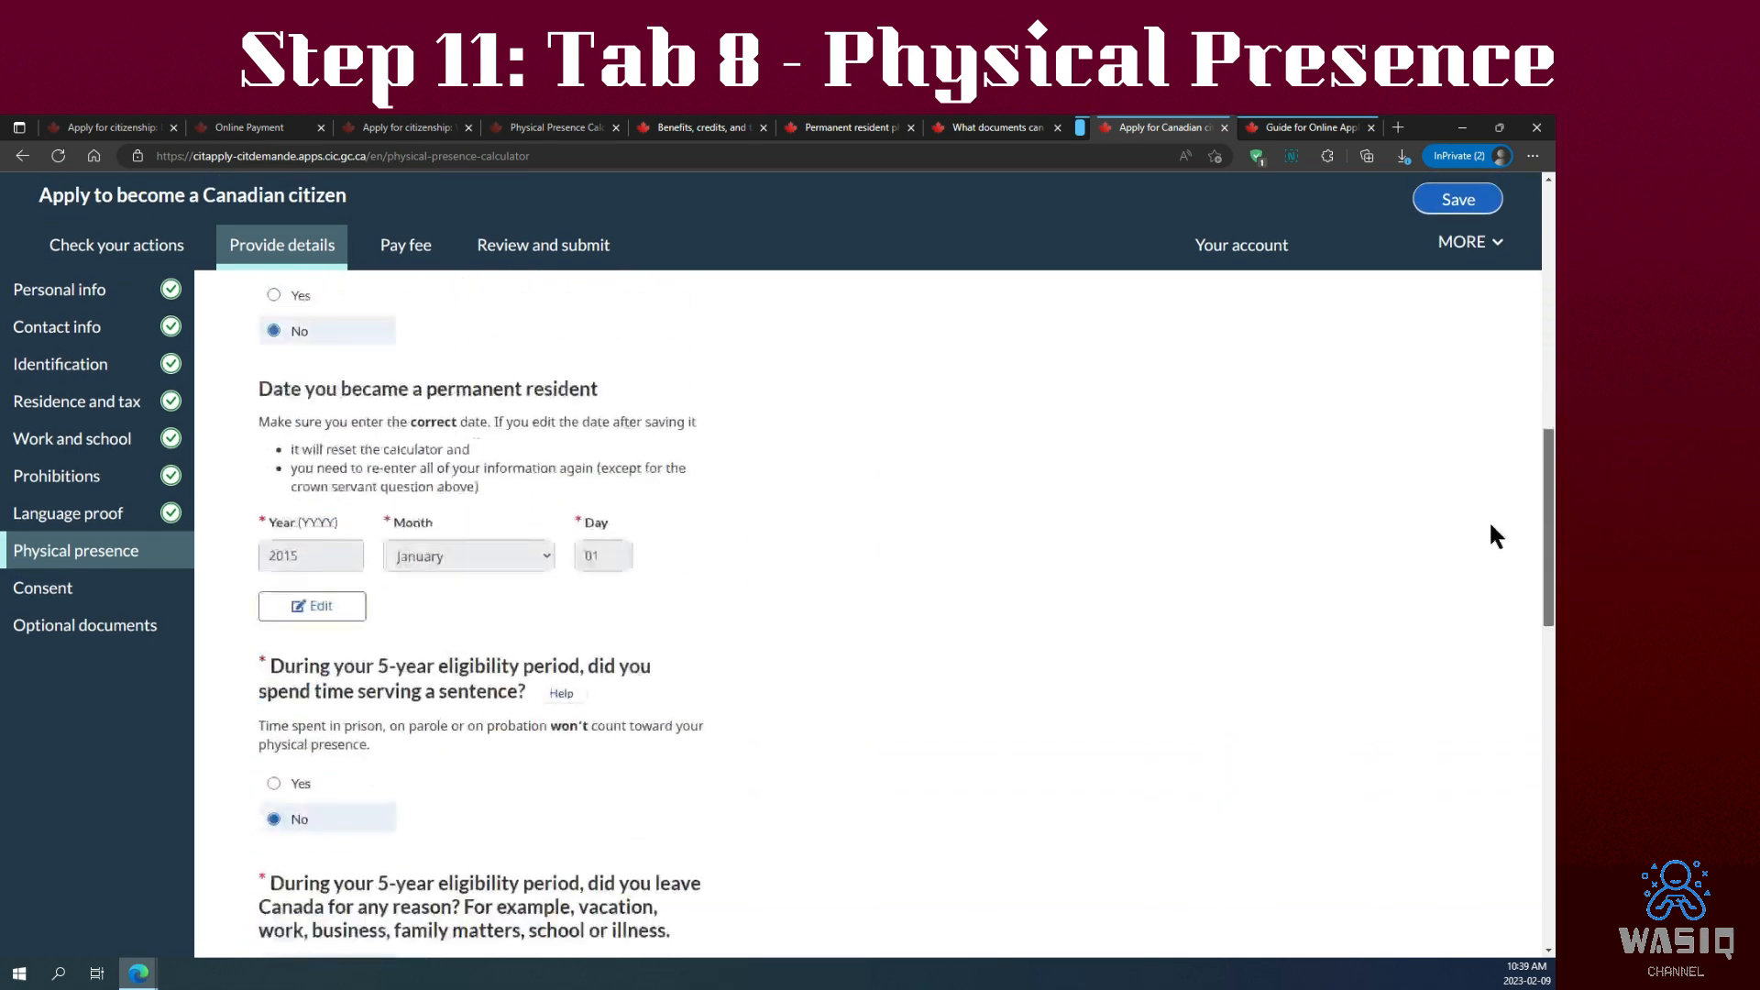
{"action": "scroll", "coordinate": [1508, 781], "scroll_direction": "down", "scroll_amount": 1}
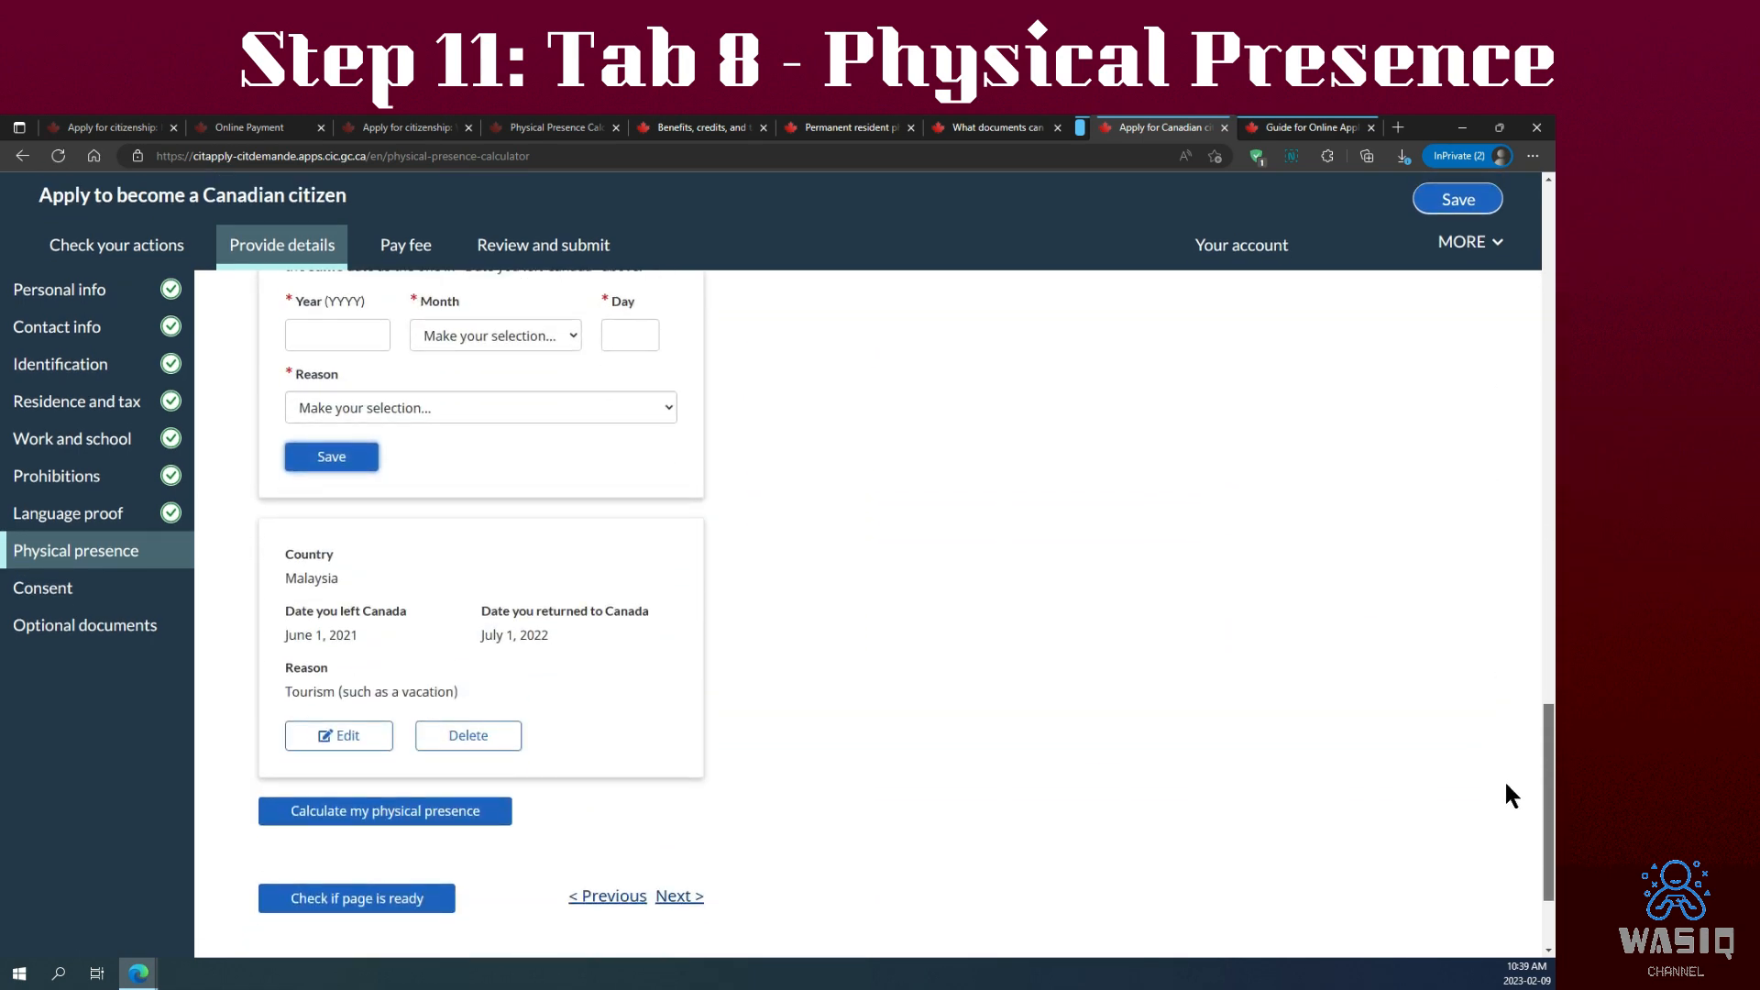
{"action": "scroll", "coordinate": [1504, 779], "scroll_direction": "down", "scroll_amount": 1}
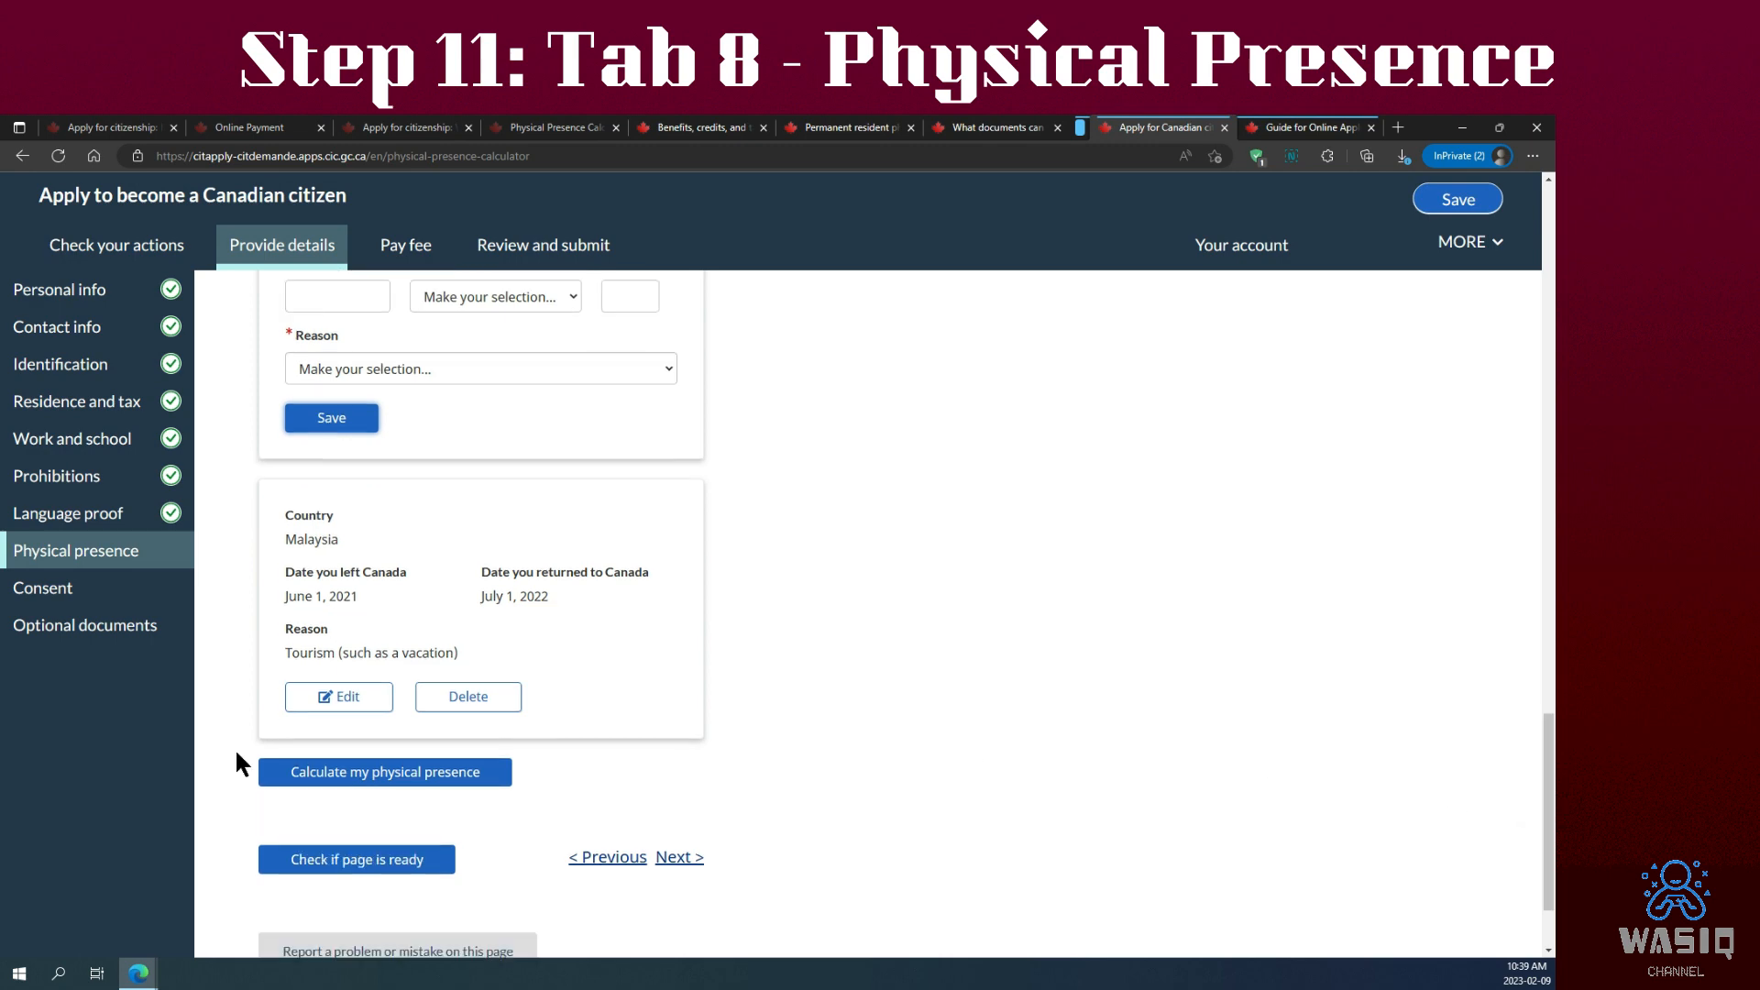
{"action": "left_click", "coordinate": [355, 775]}
Review the results: 1826 permanent resident days and 394 days outside Canada.
{"action": "scroll", "coordinate": [532, 670], "scroll_direction": "up", "scroll_amount": 1}
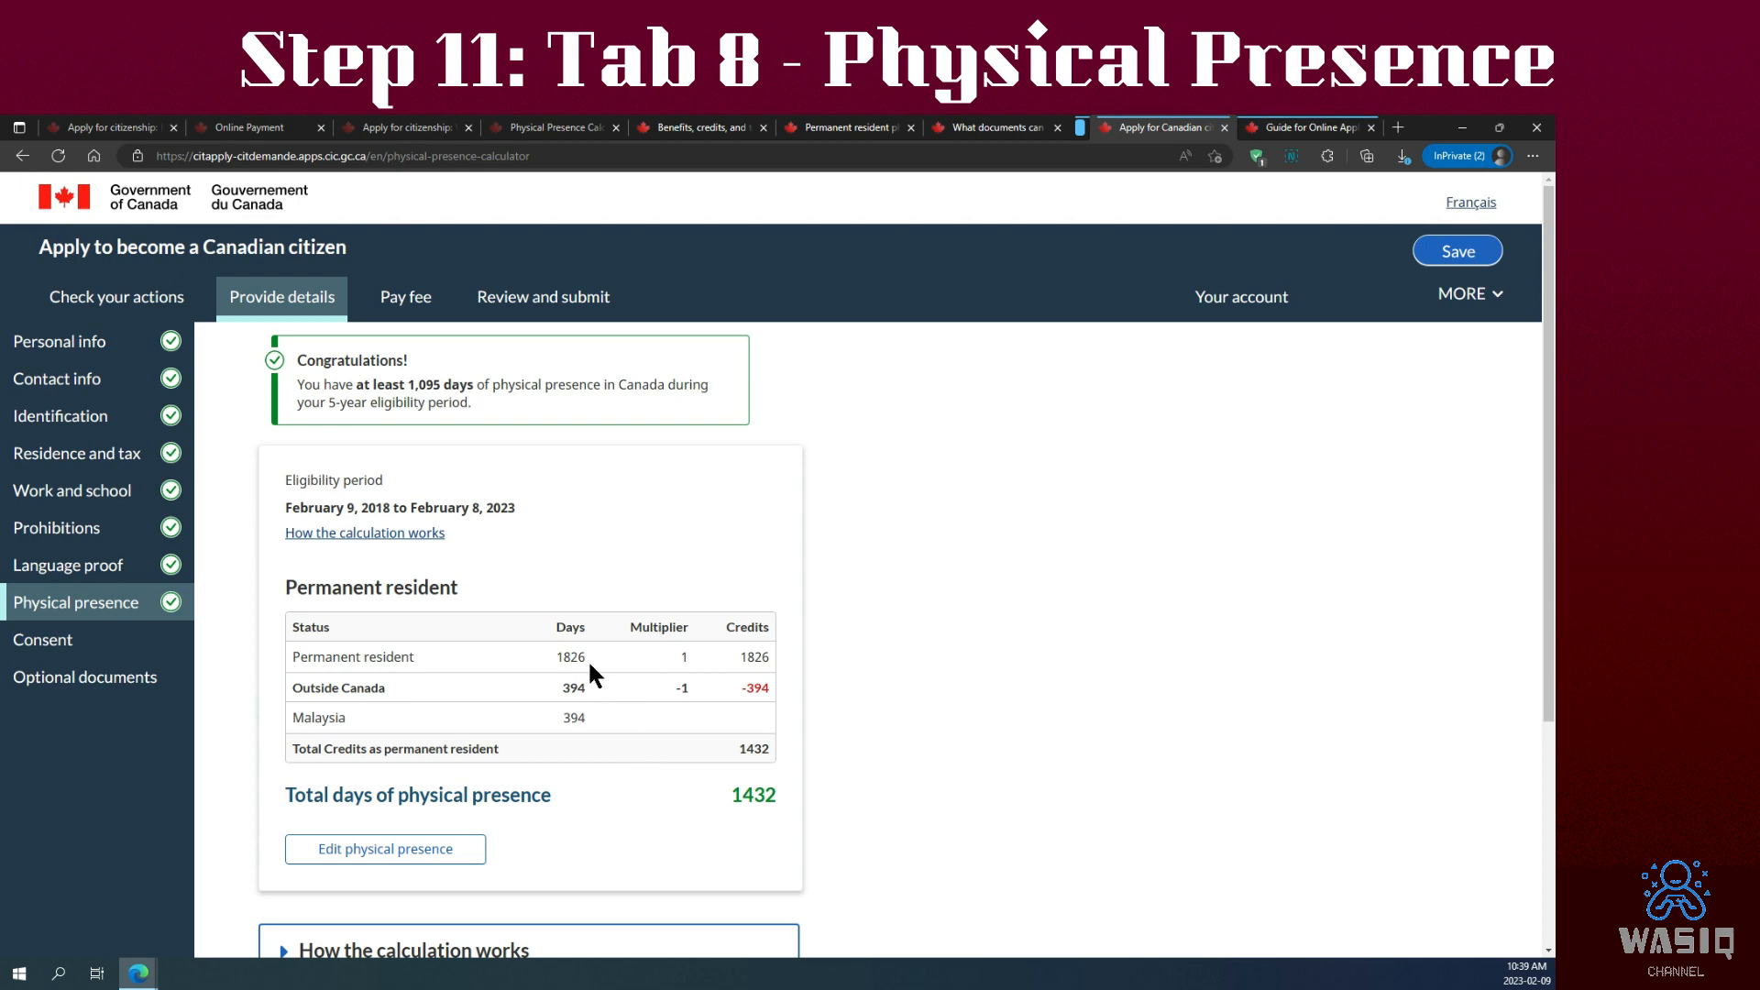
{"action": "left_click_drag", "start_coordinate": [587, 659], "coordinate": [558, 662]}
{"action": "double_click", "coordinate": [576, 687]}
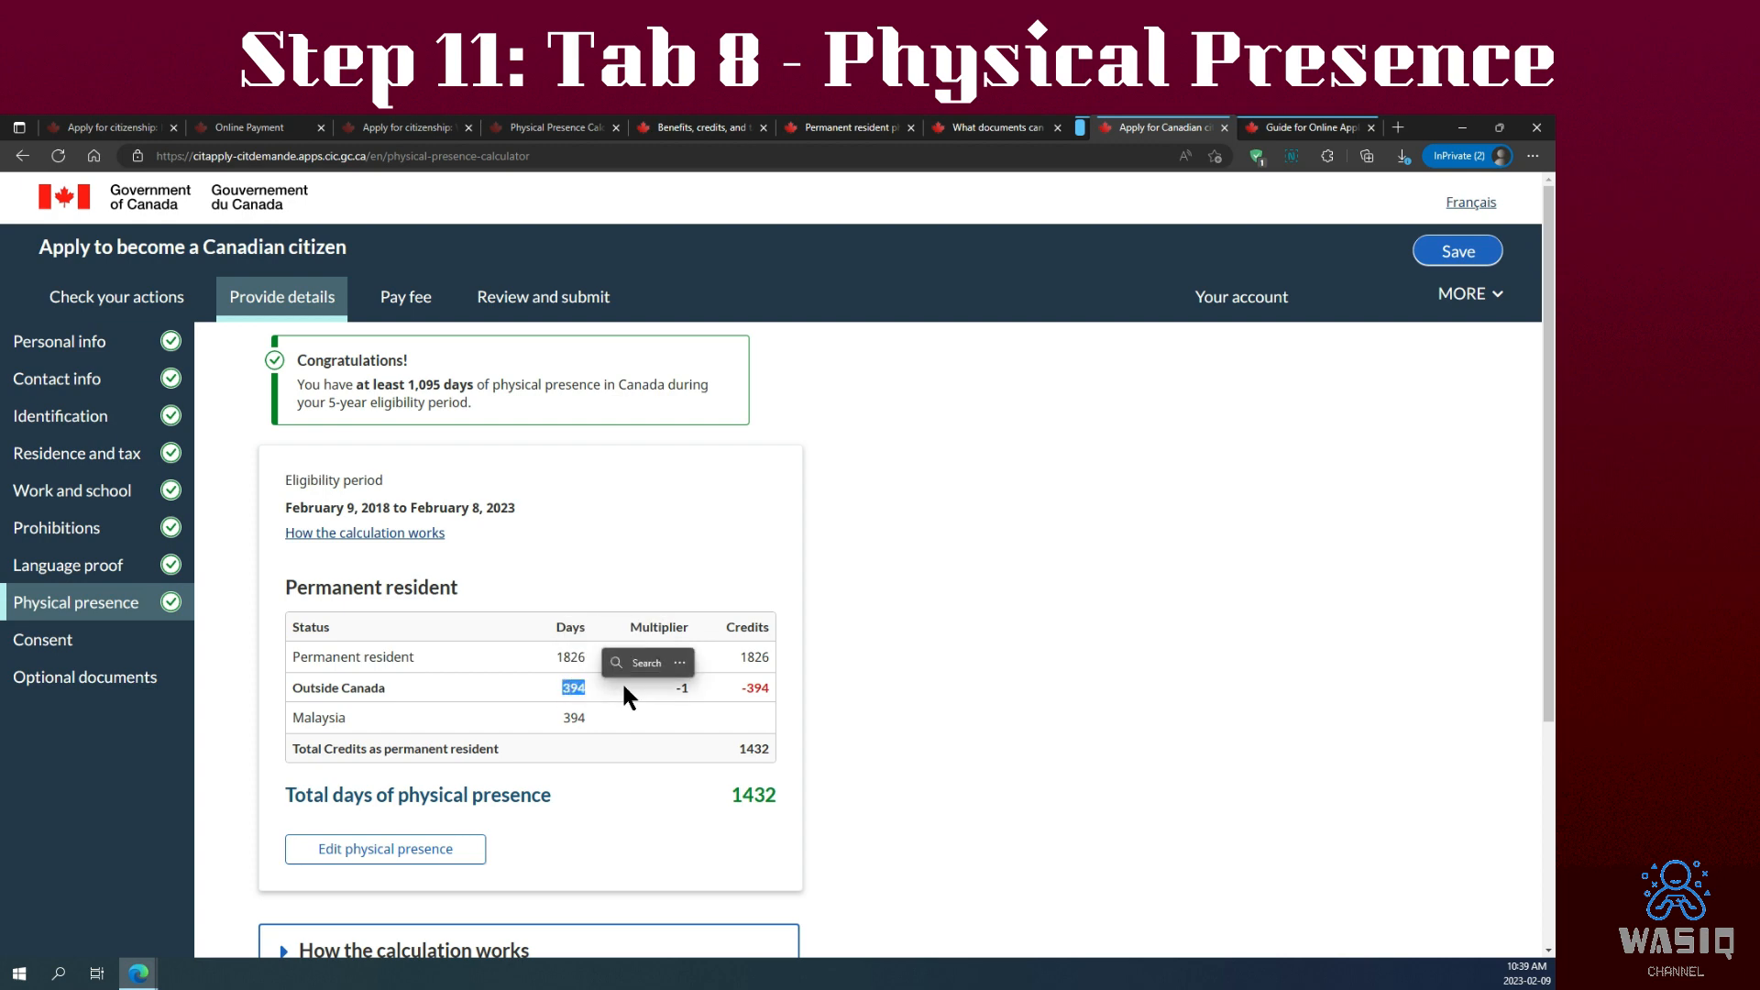
{"action": "left_click", "coordinate": [957, 674]}
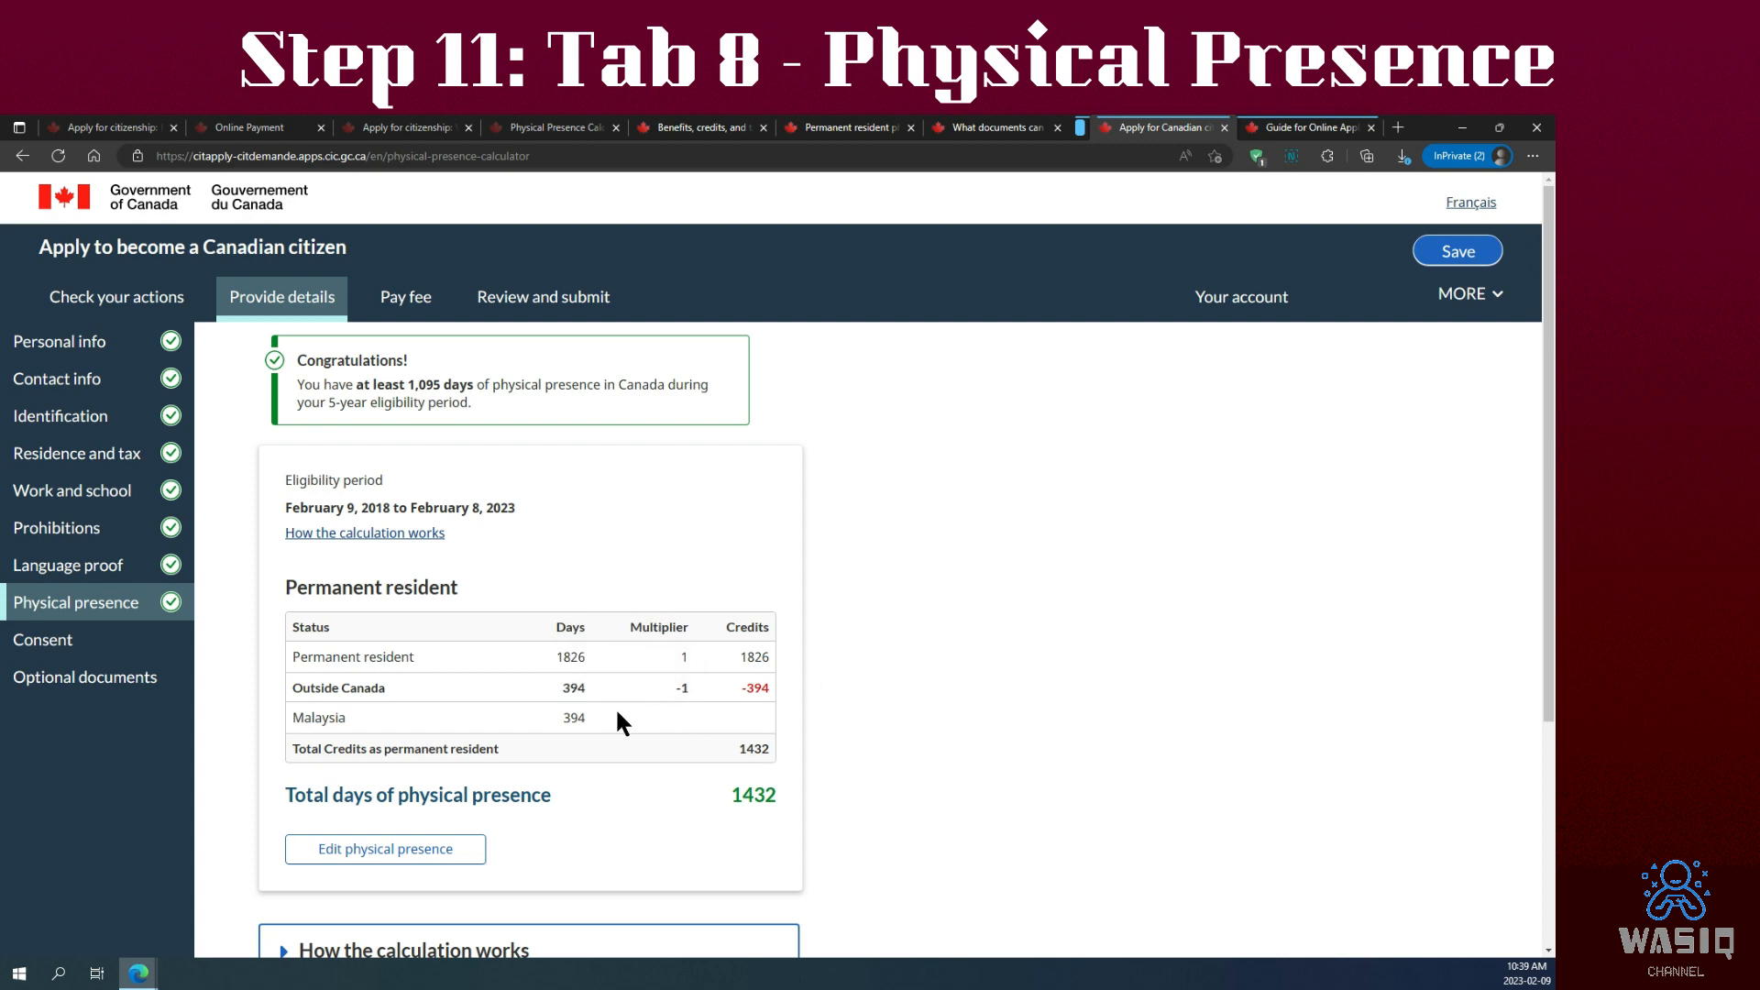
{"action": "scroll", "coordinate": [1005, 697], "scroll_direction": "down", "scroll_amount": 4}
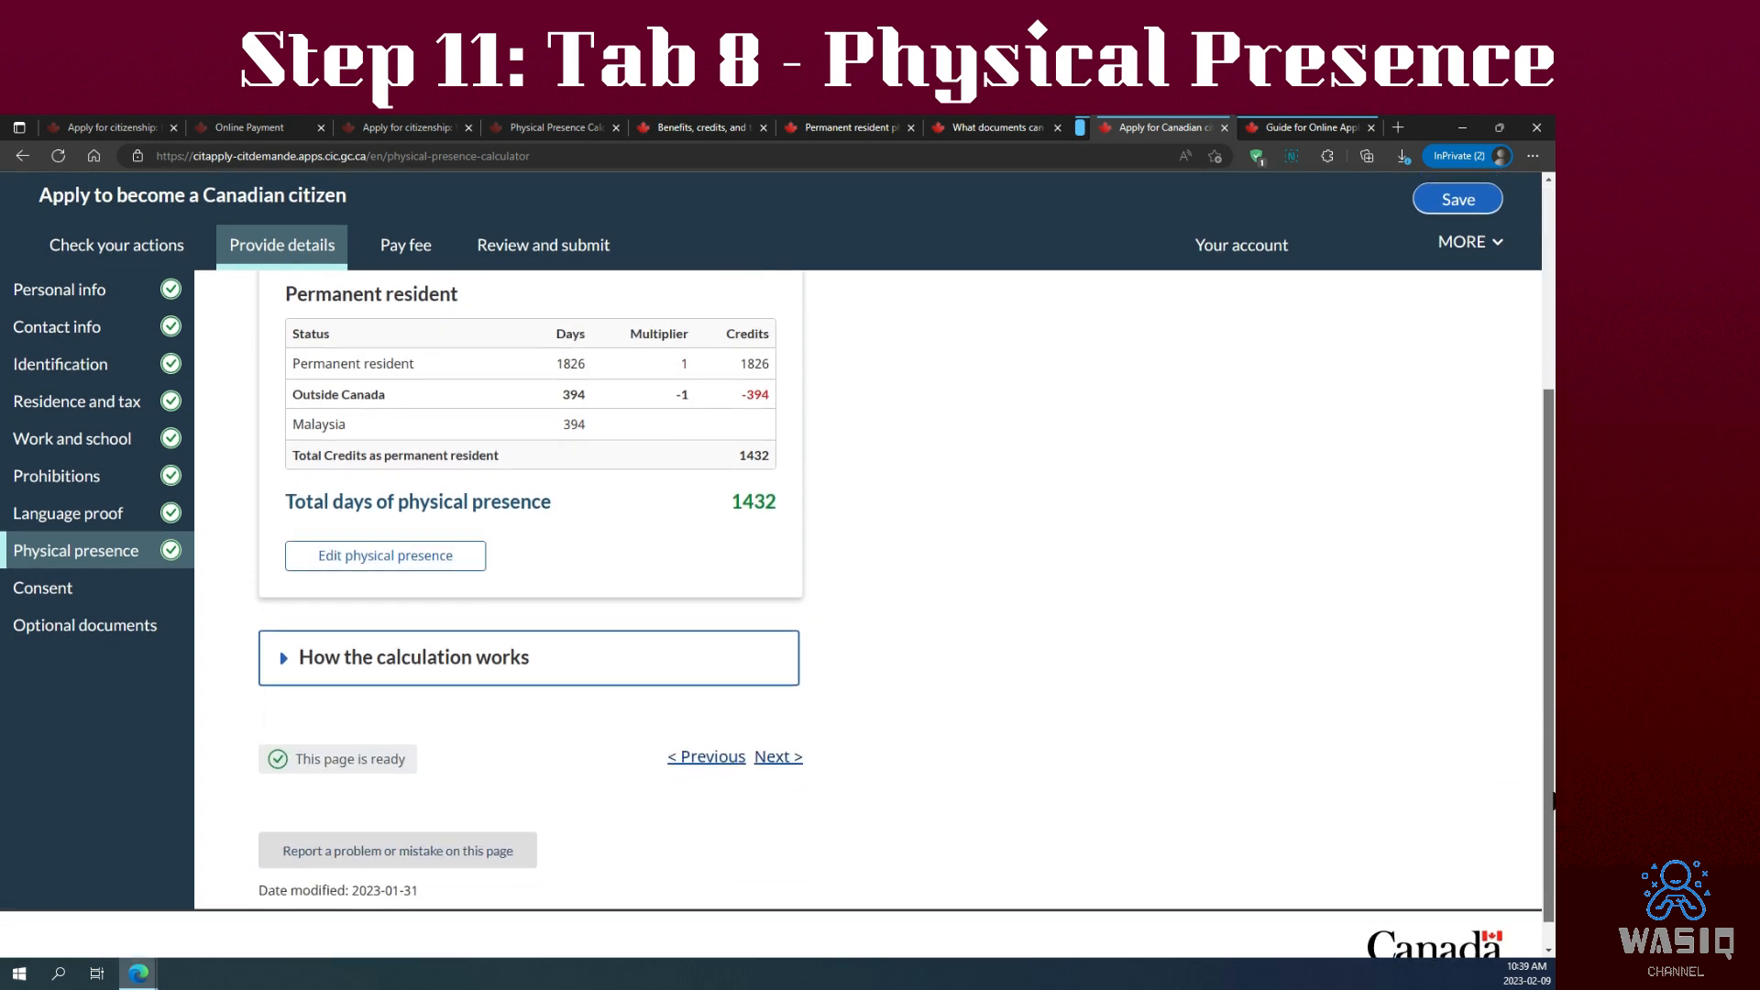
{"action": "scroll", "coordinate": [1506, 499], "scroll_direction": "up", "scroll_amount": 5}
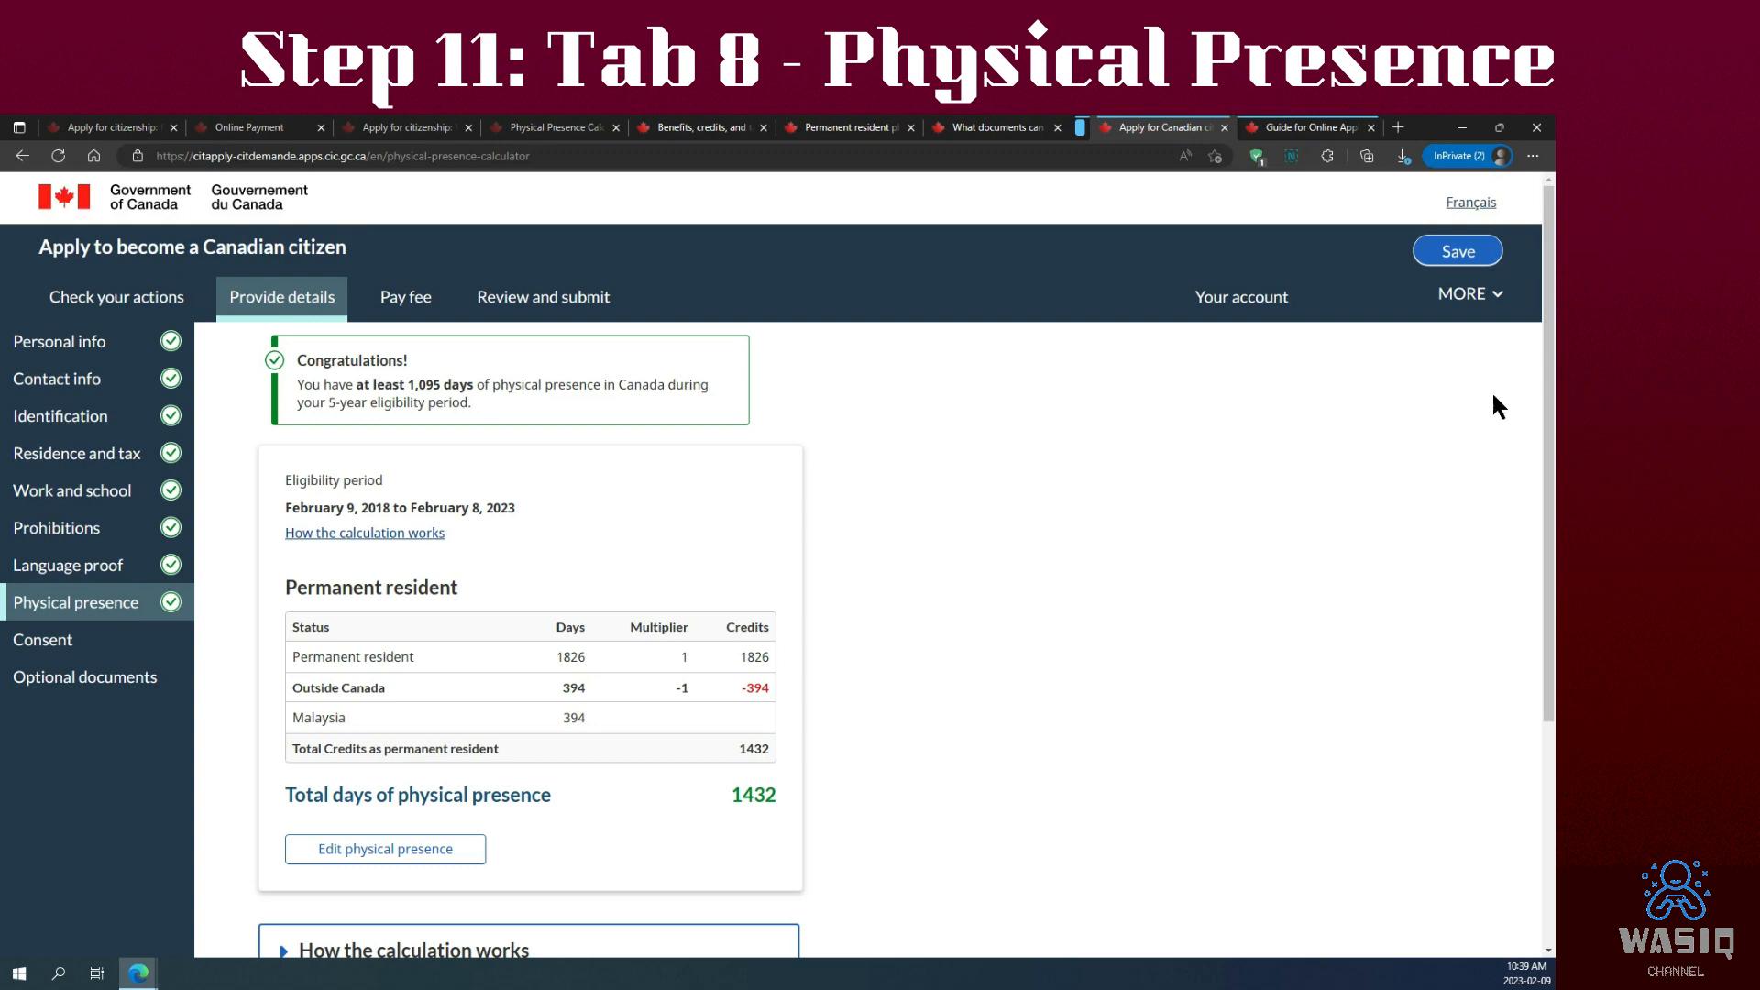
{"action": "scroll", "coordinate": [1527, 633], "scroll_direction": "down", "scroll_amount": 2}
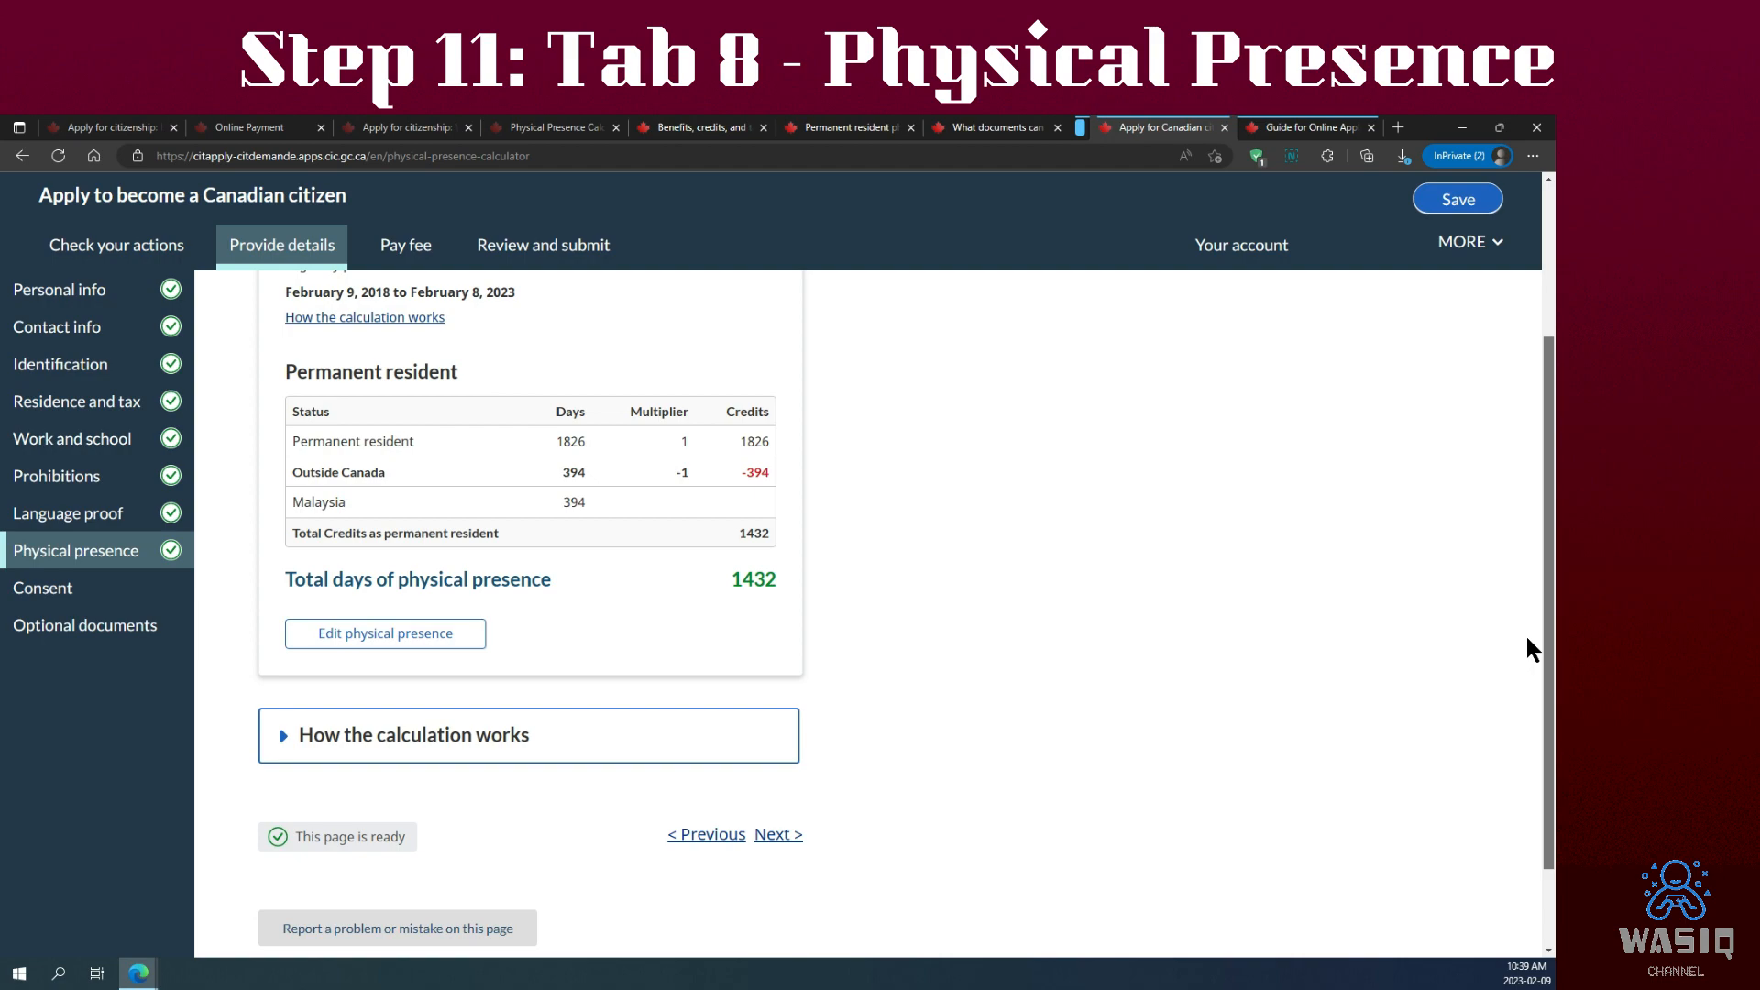
Reopen the physical presence calculator and scroll to the Malaysia absence entry.
{"action": "left_click", "coordinate": [463, 635]}
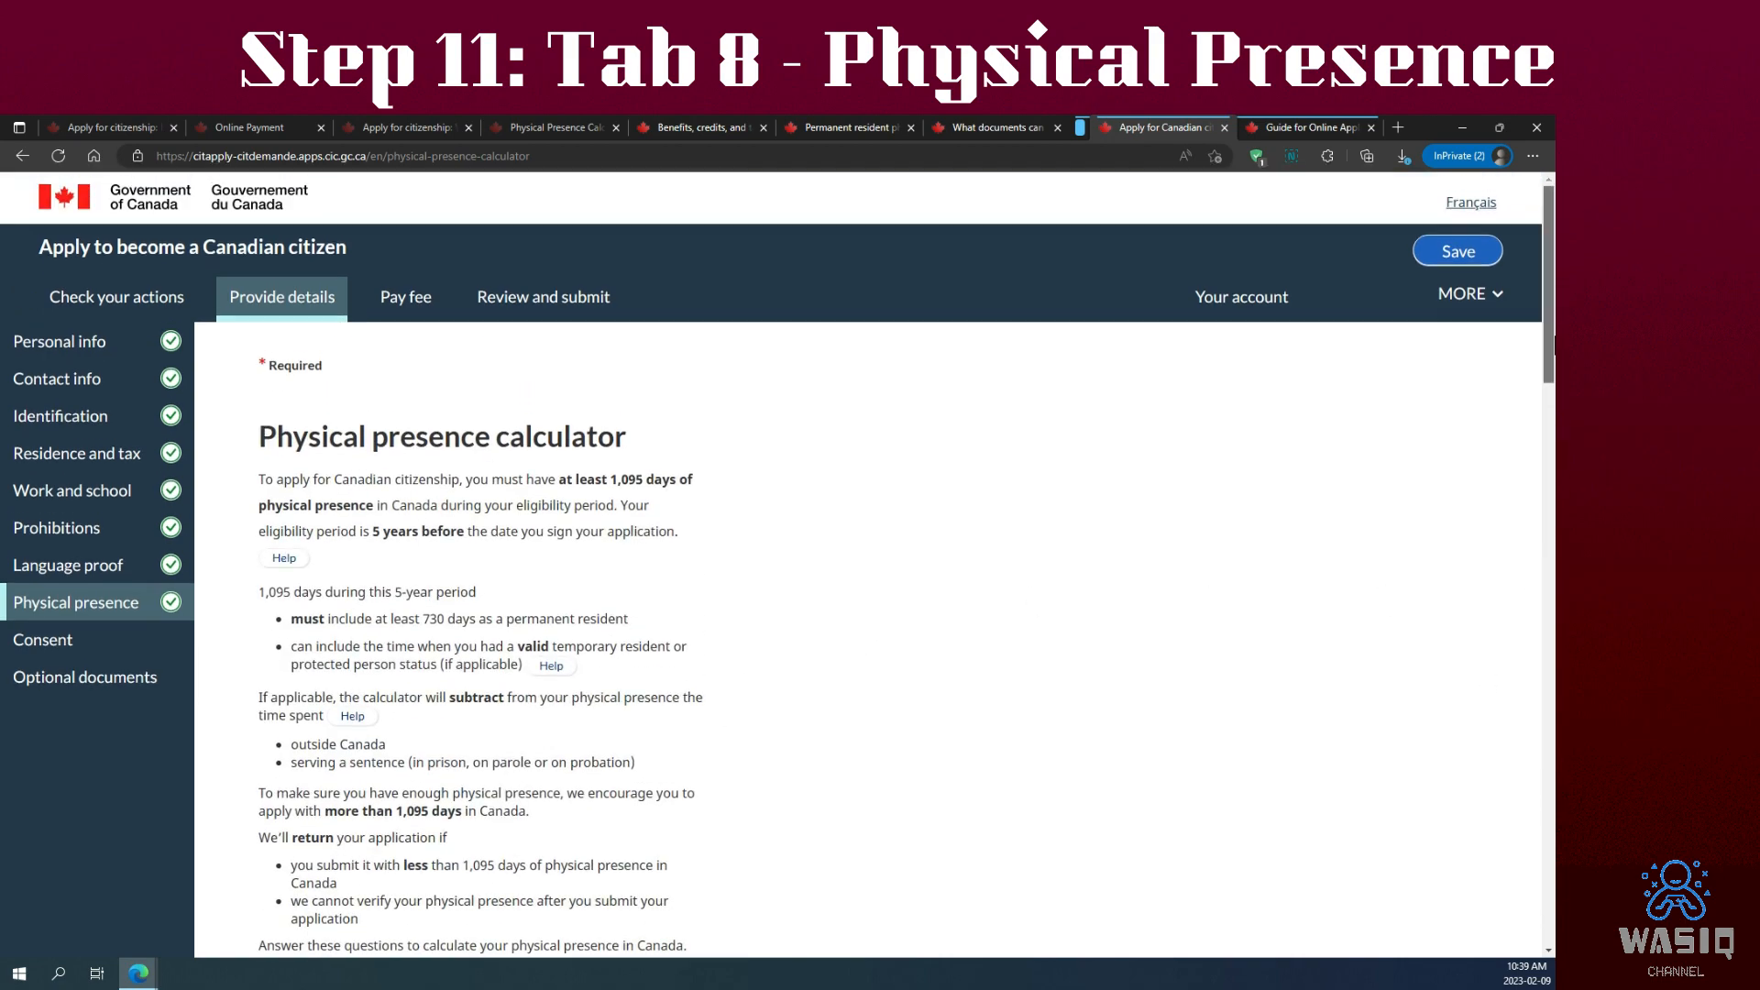
{"action": "scroll", "coordinate": [1554, 683], "scroll_direction": "down", "scroll_amount": 10}
{"action": "left_click_drag", "start_coordinate": [1553, 685], "coordinate": [1553, 914]}
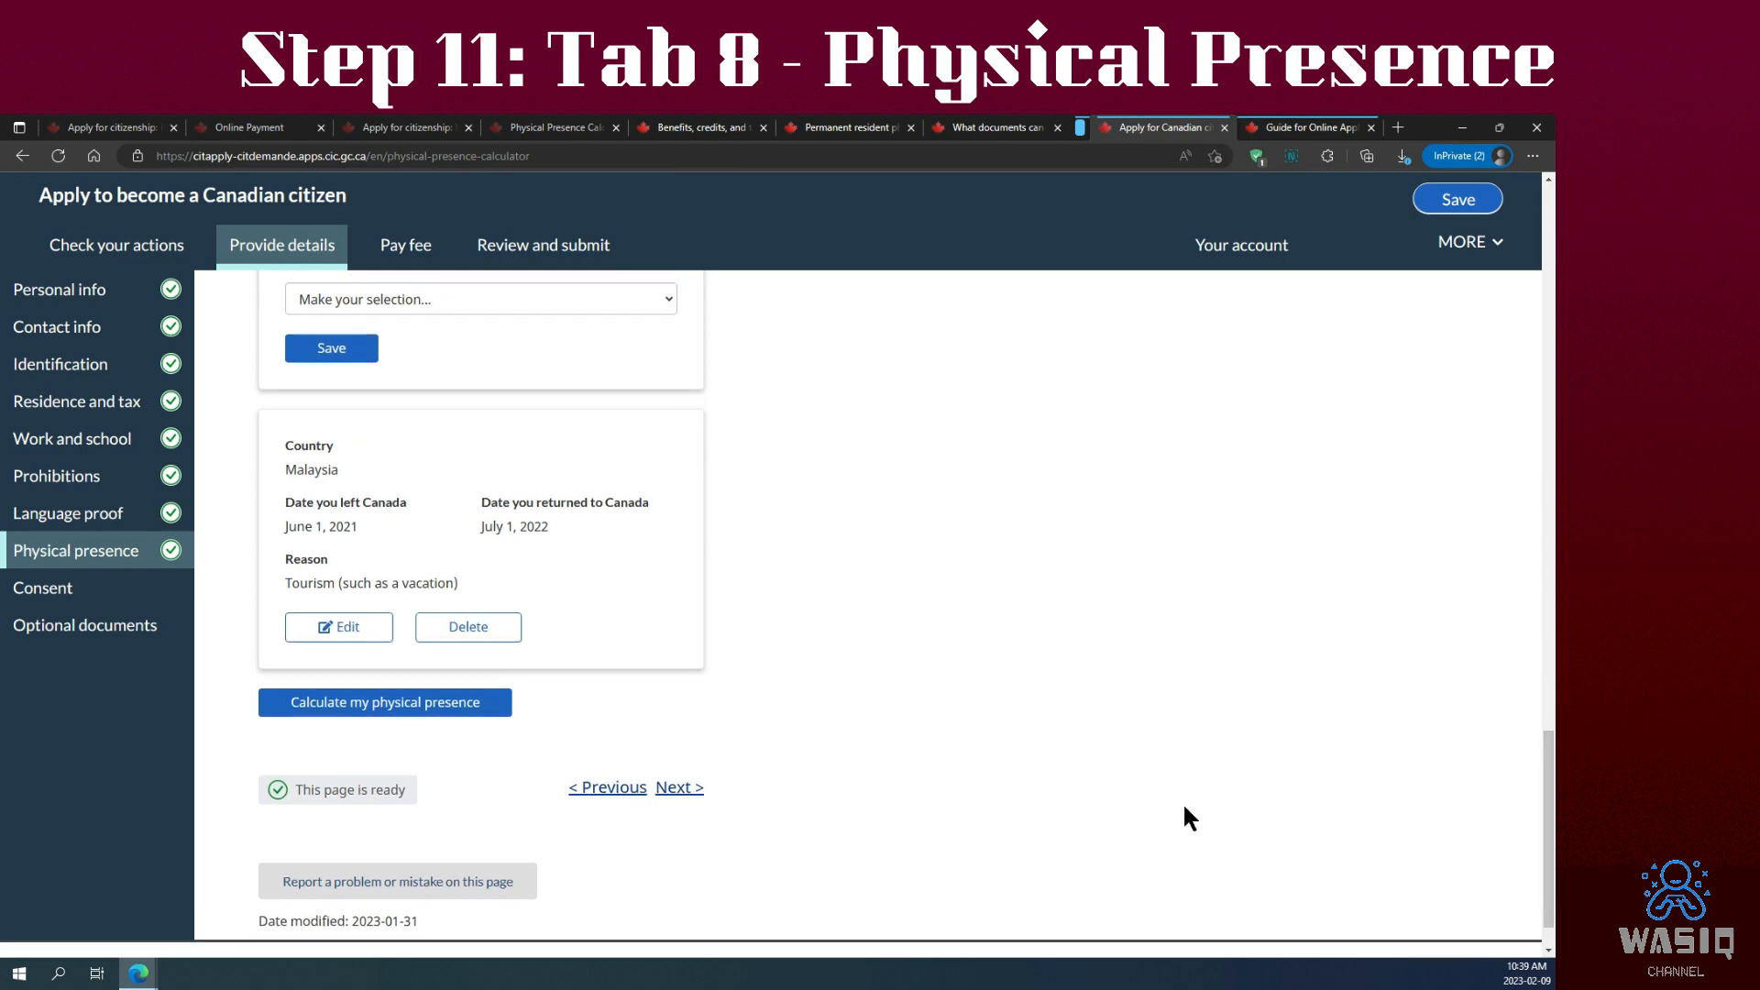
Change the Malaysia return year to 2021, save it, and recalculate physical presence.
{"action": "left_click", "coordinate": [387, 626]}
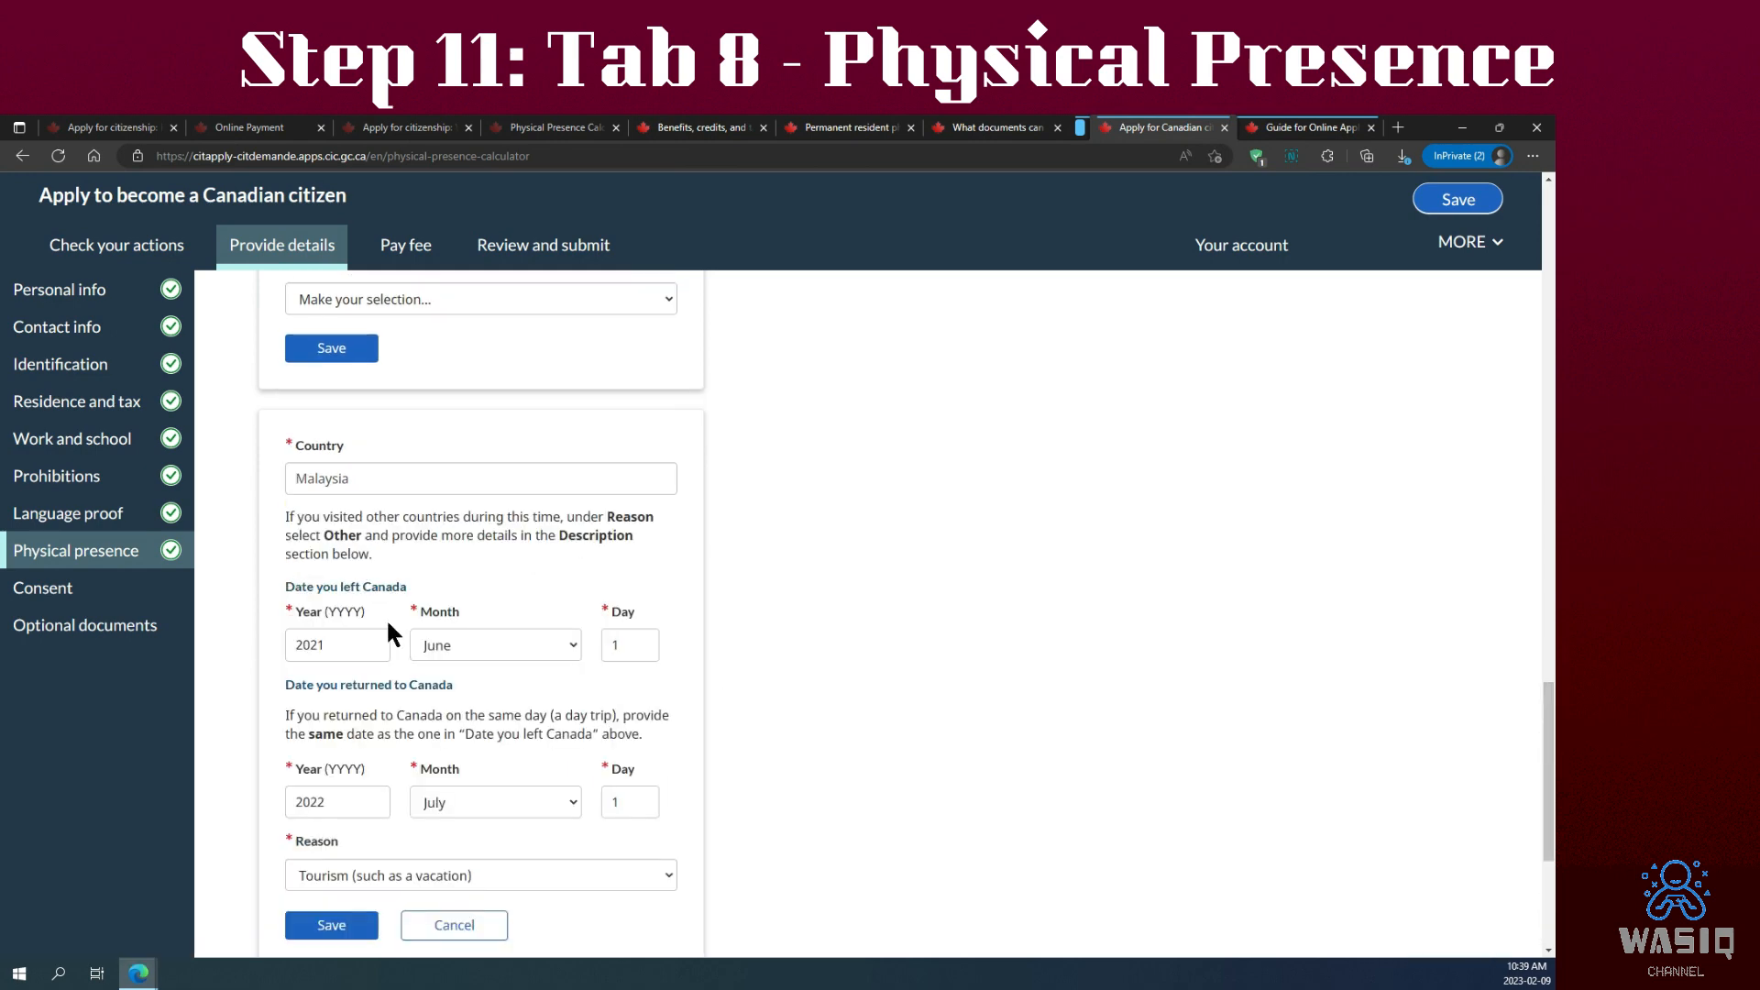
{"action": "left_click_drag", "start_coordinate": [331, 804], "coordinate": [318, 805]}
{"action": "type", "text": "1"}
{"action": "left_click", "coordinate": [331, 925]}
{"action": "left_click", "coordinate": [402, 706]}
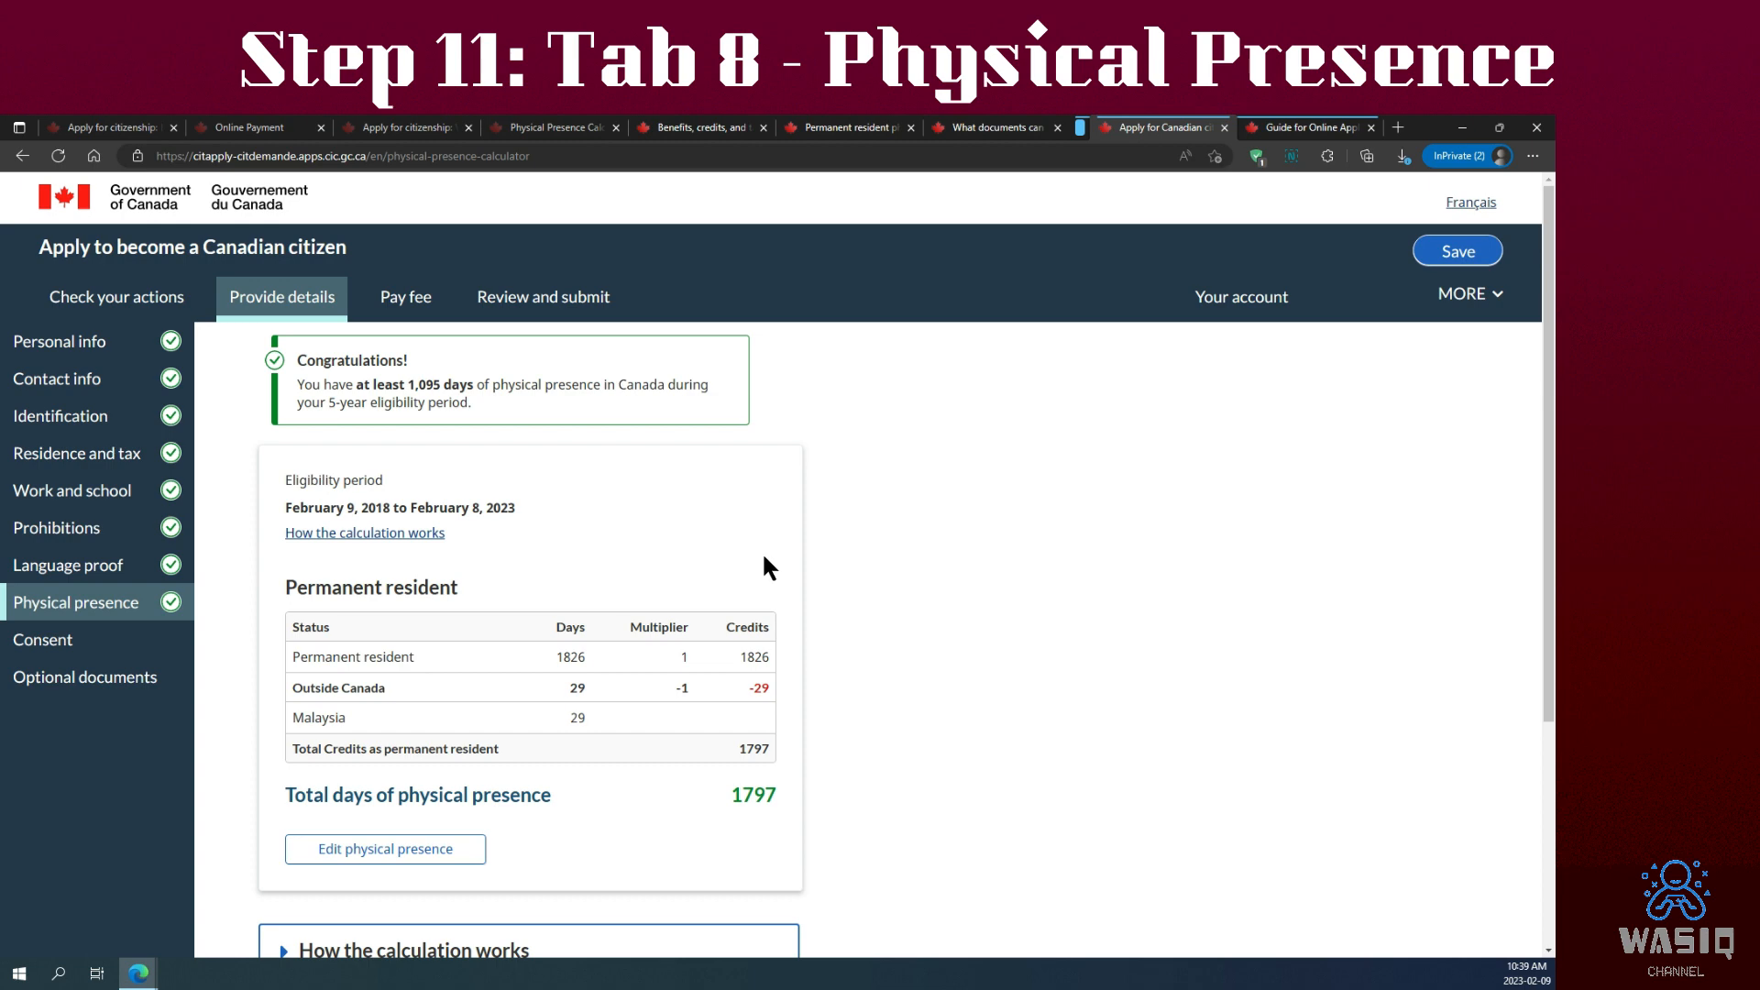
Review the recalculated totals, checking the eligibility period dates.
{"action": "left_click_drag", "start_coordinate": [286, 507], "coordinate": [515, 507]}
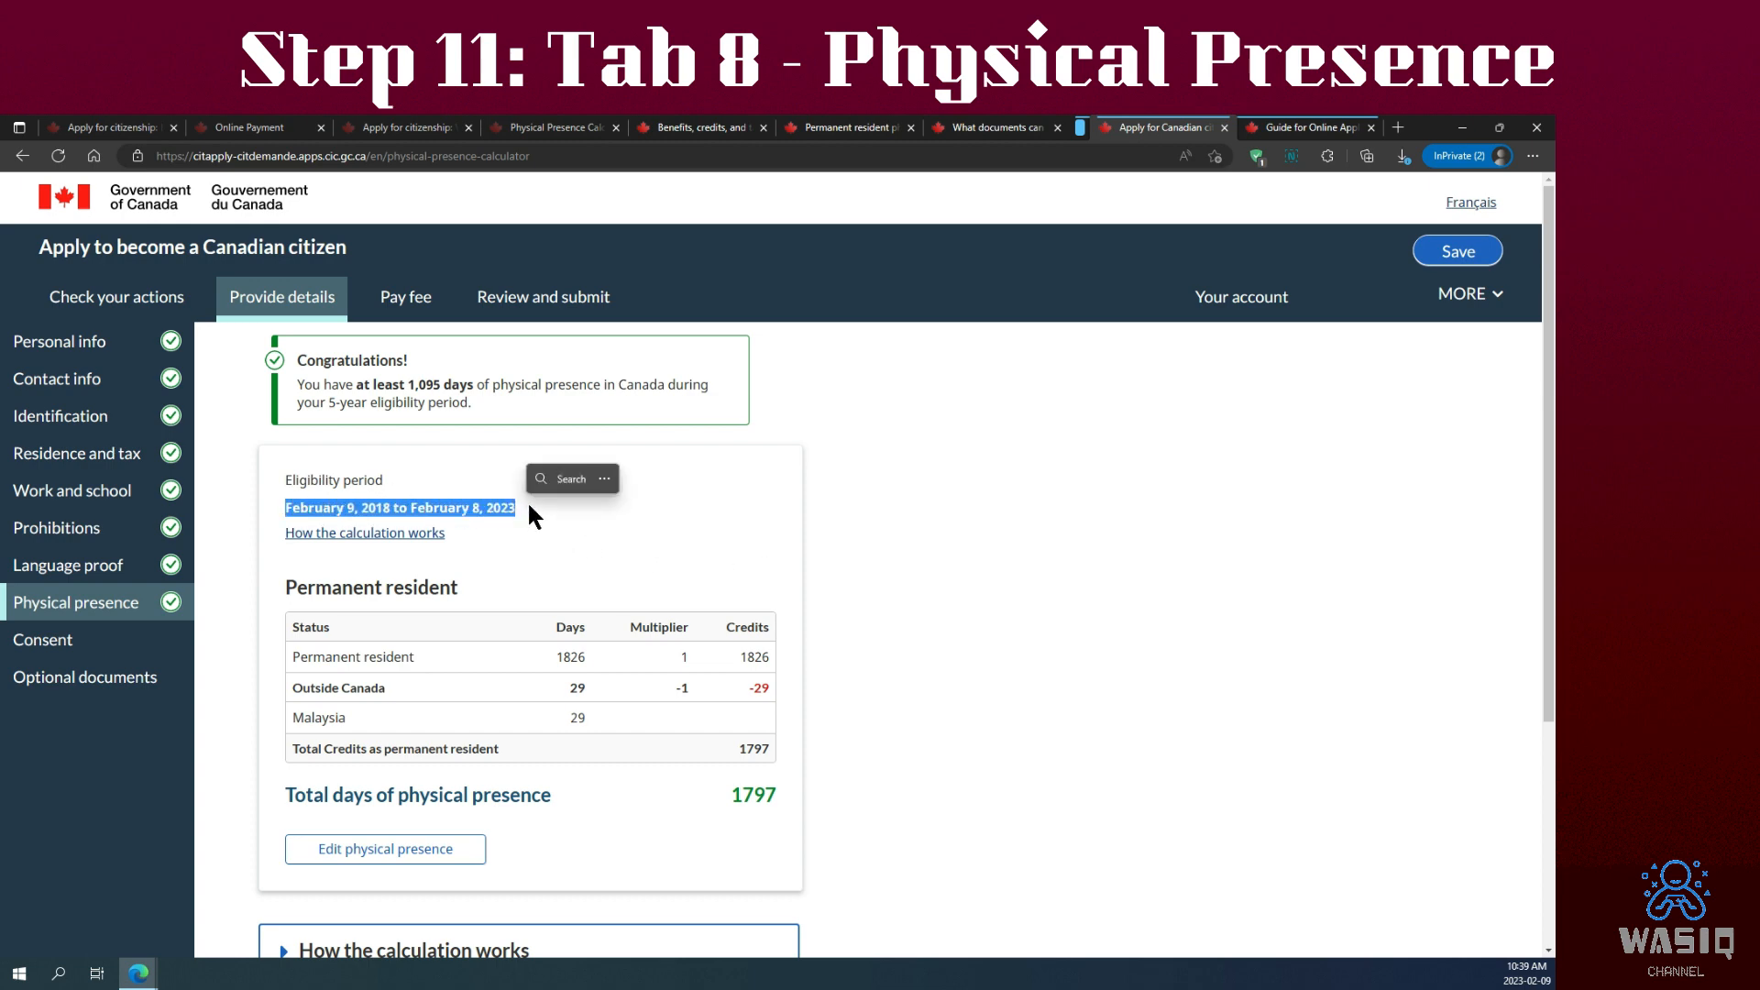
{"action": "left_click", "coordinate": [285, 507]}
{"action": "left_click_drag", "start_coordinate": [286, 507], "coordinate": [516, 518]}
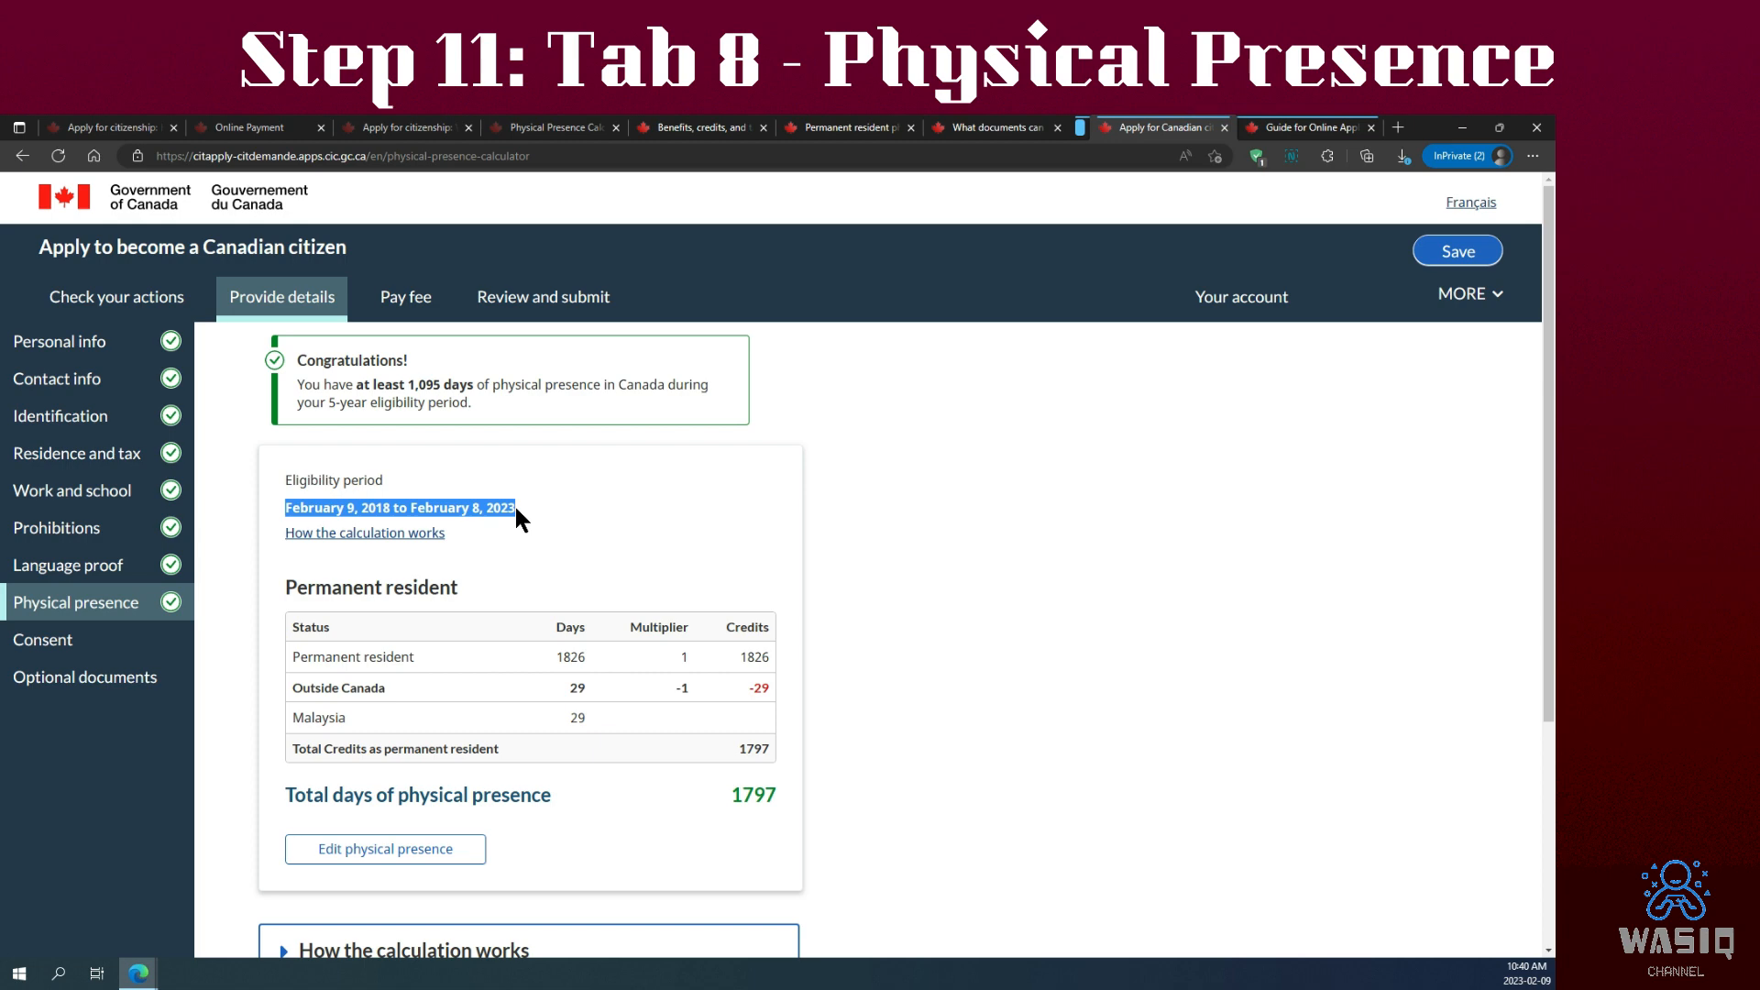
{"action": "left_click_drag", "start_coordinate": [1547, 497], "coordinate": [1547, 559]}
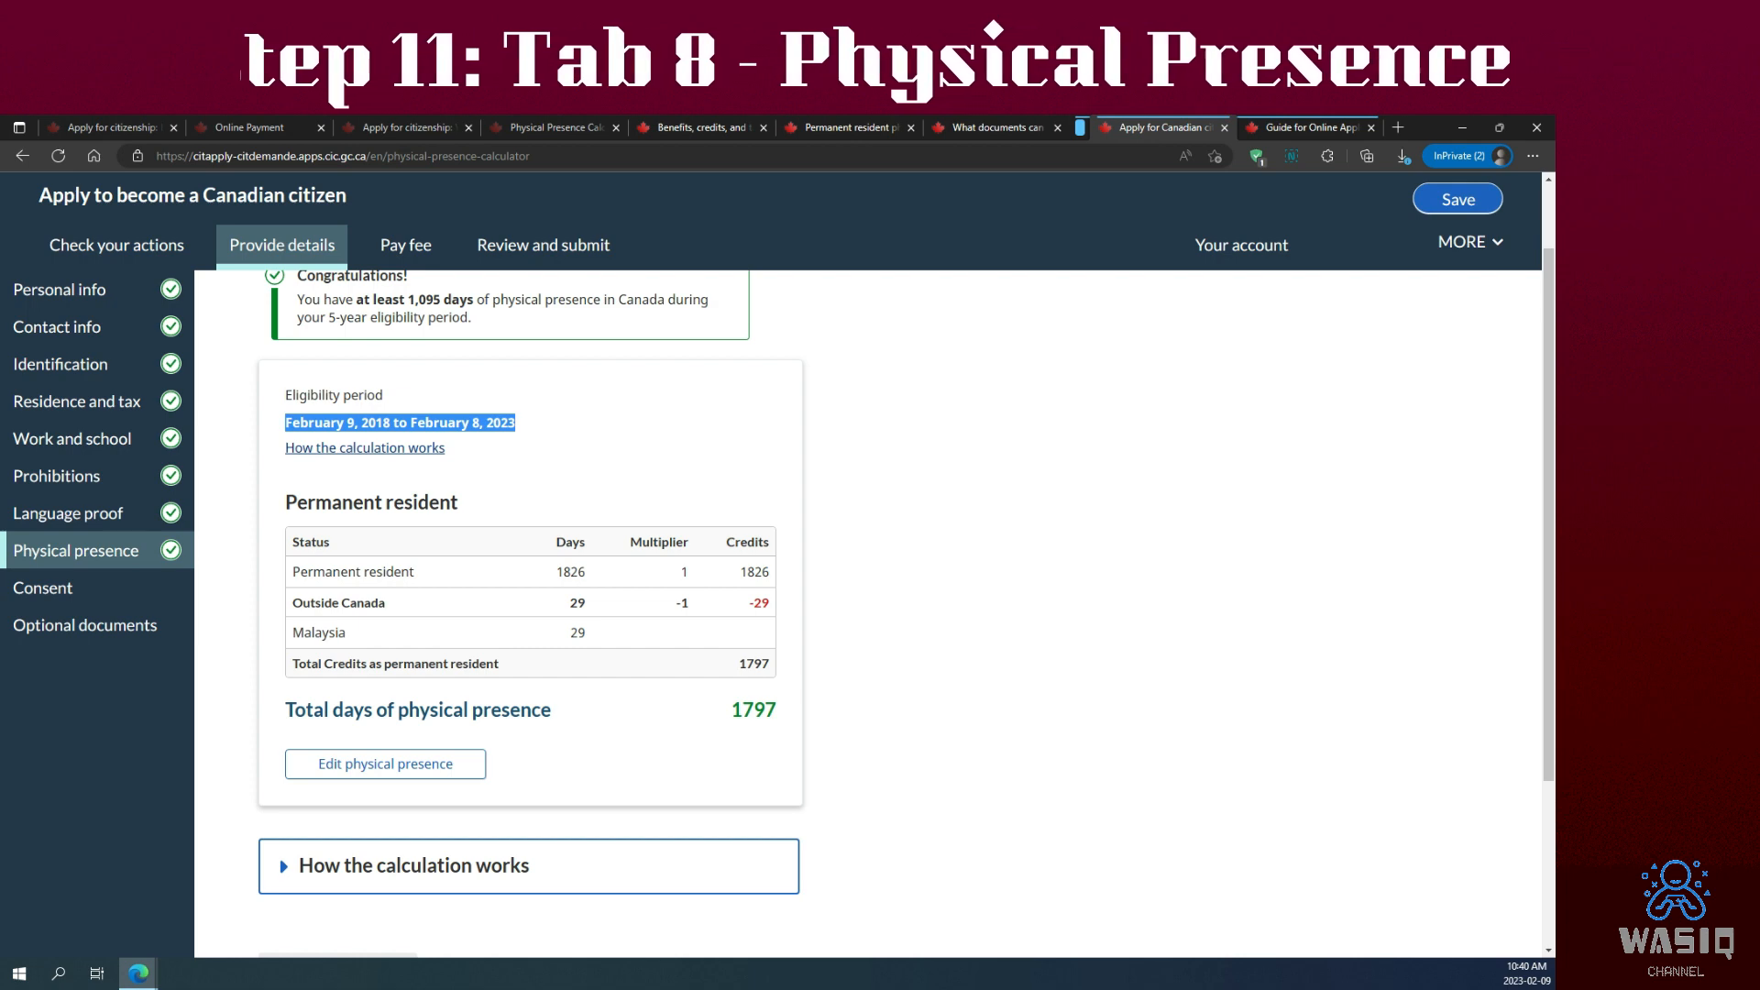
Answer Yes to sharing personal information for the Member of Parliament congratulatory letter.
{"action": "scroll", "coordinate": [1131, 487], "scroll_direction": "down", "scroll_amount": 3}
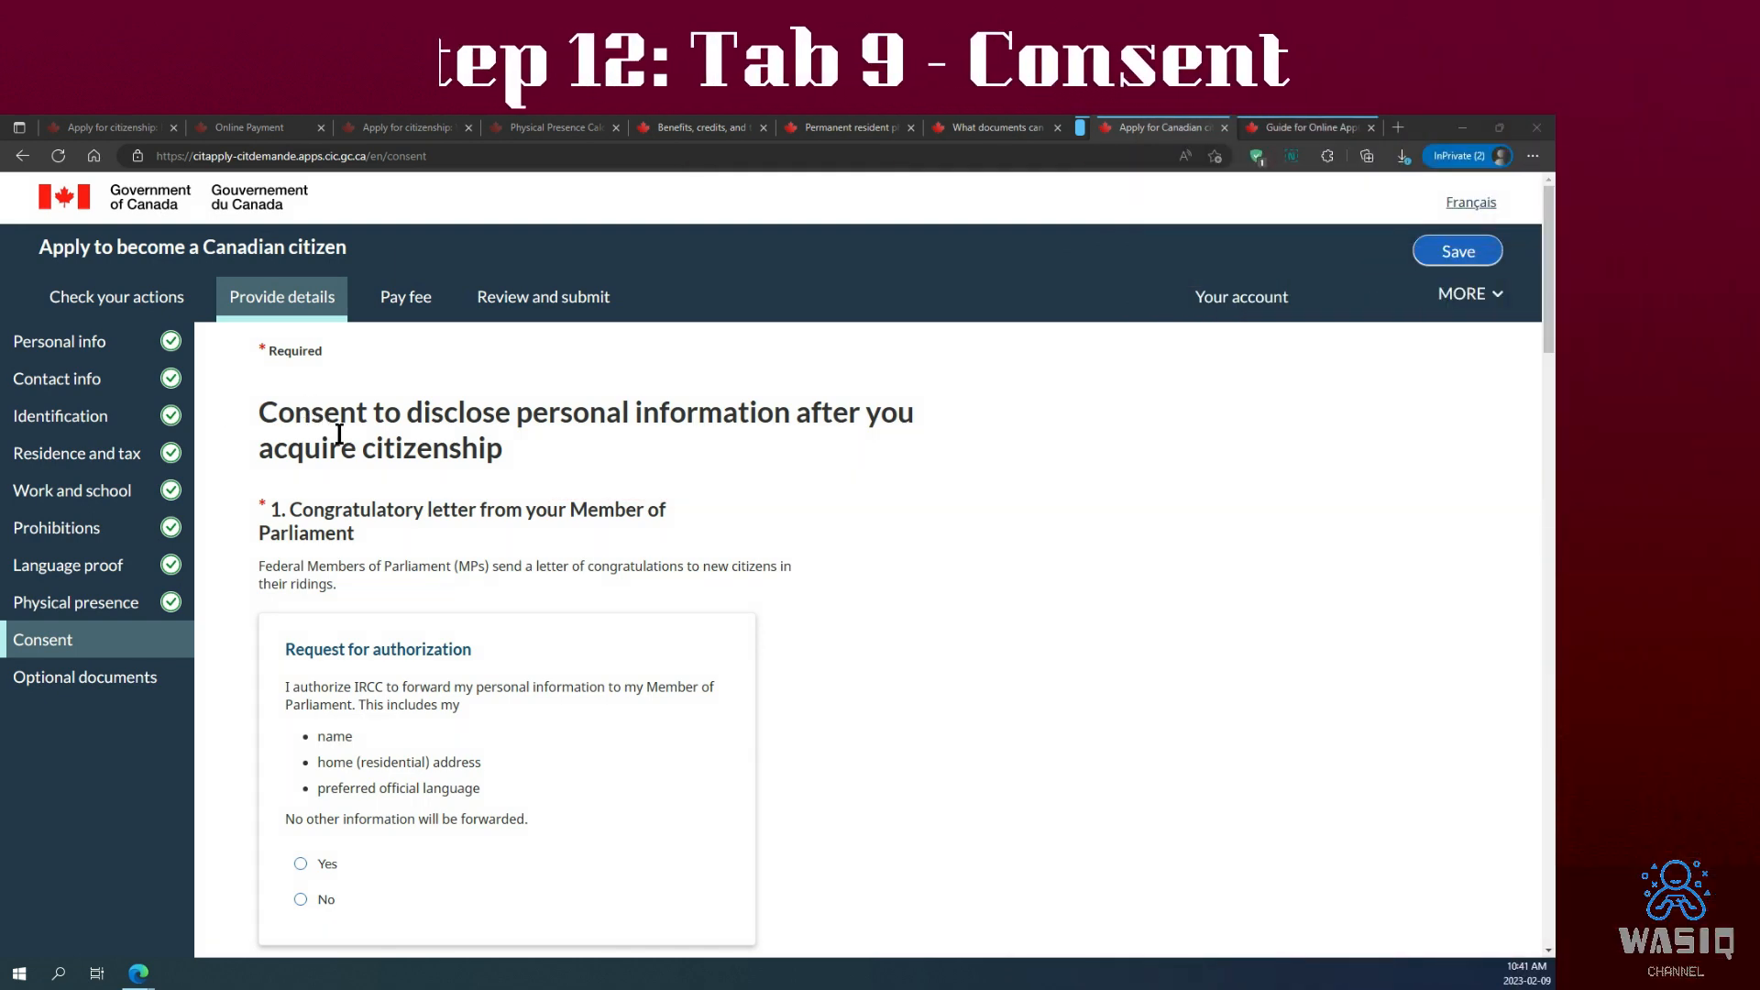
{"action": "left_click_drag", "start_coordinate": [1550, 326], "coordinate": [1549, 334]}
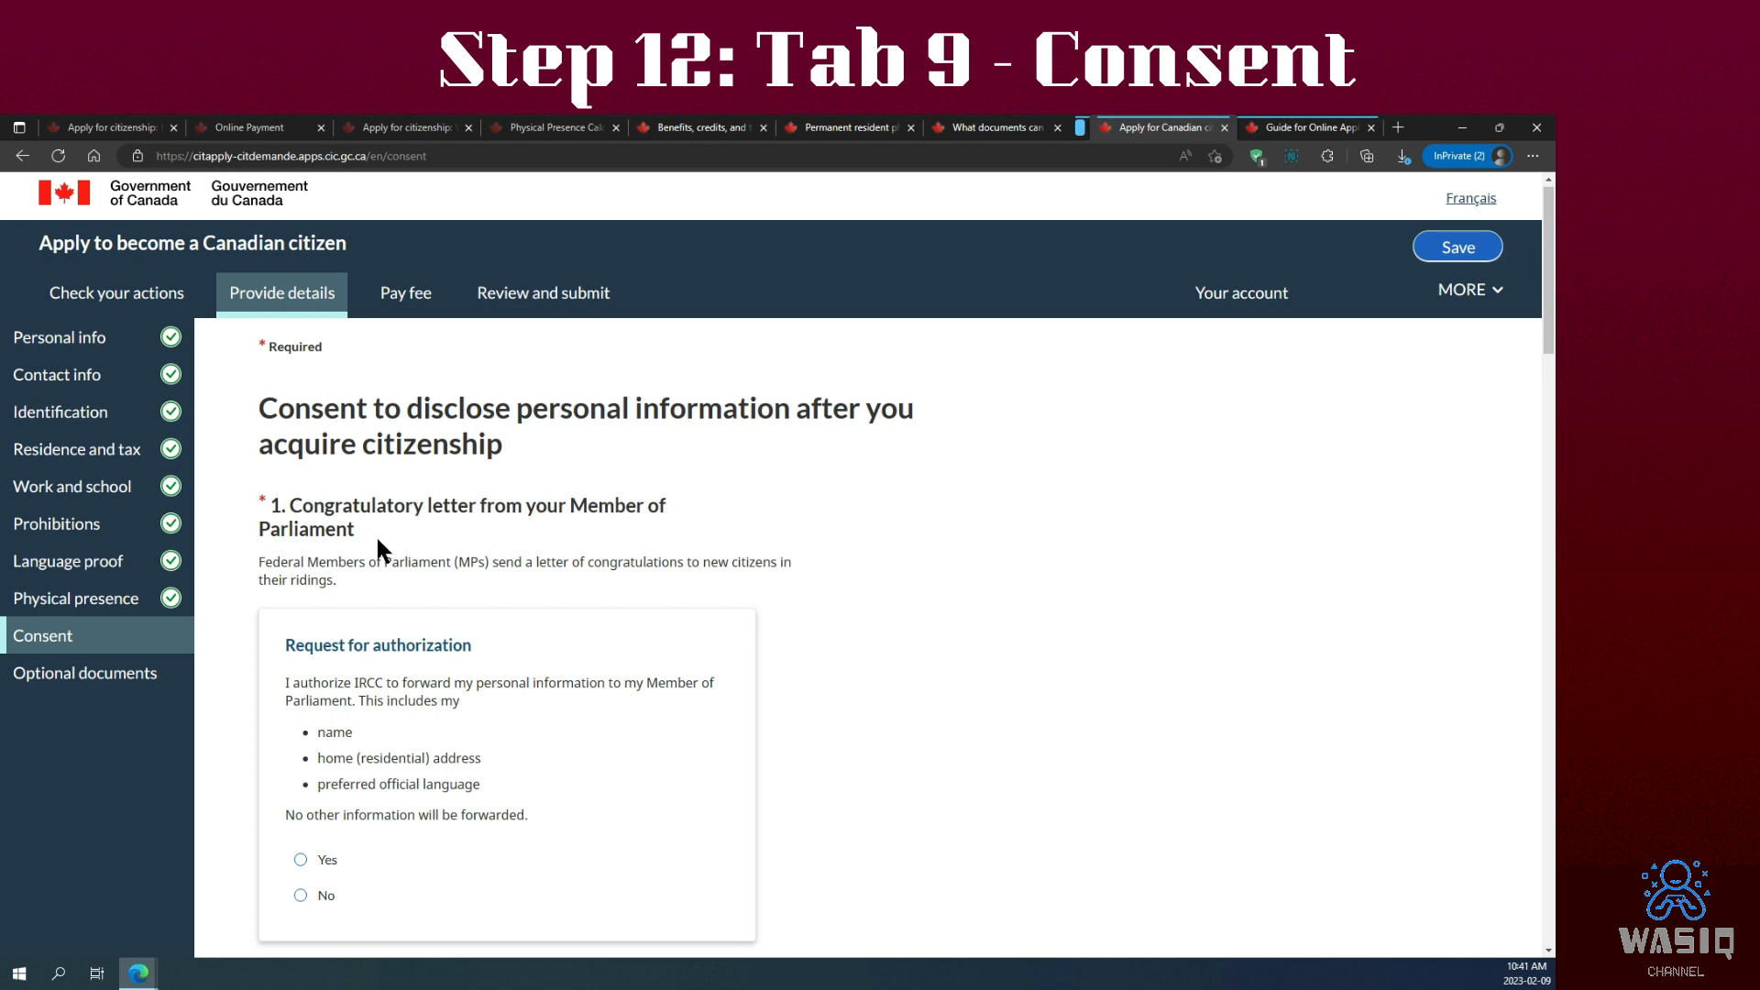
{"action": "left_click", "coordinate": [363, 851]}
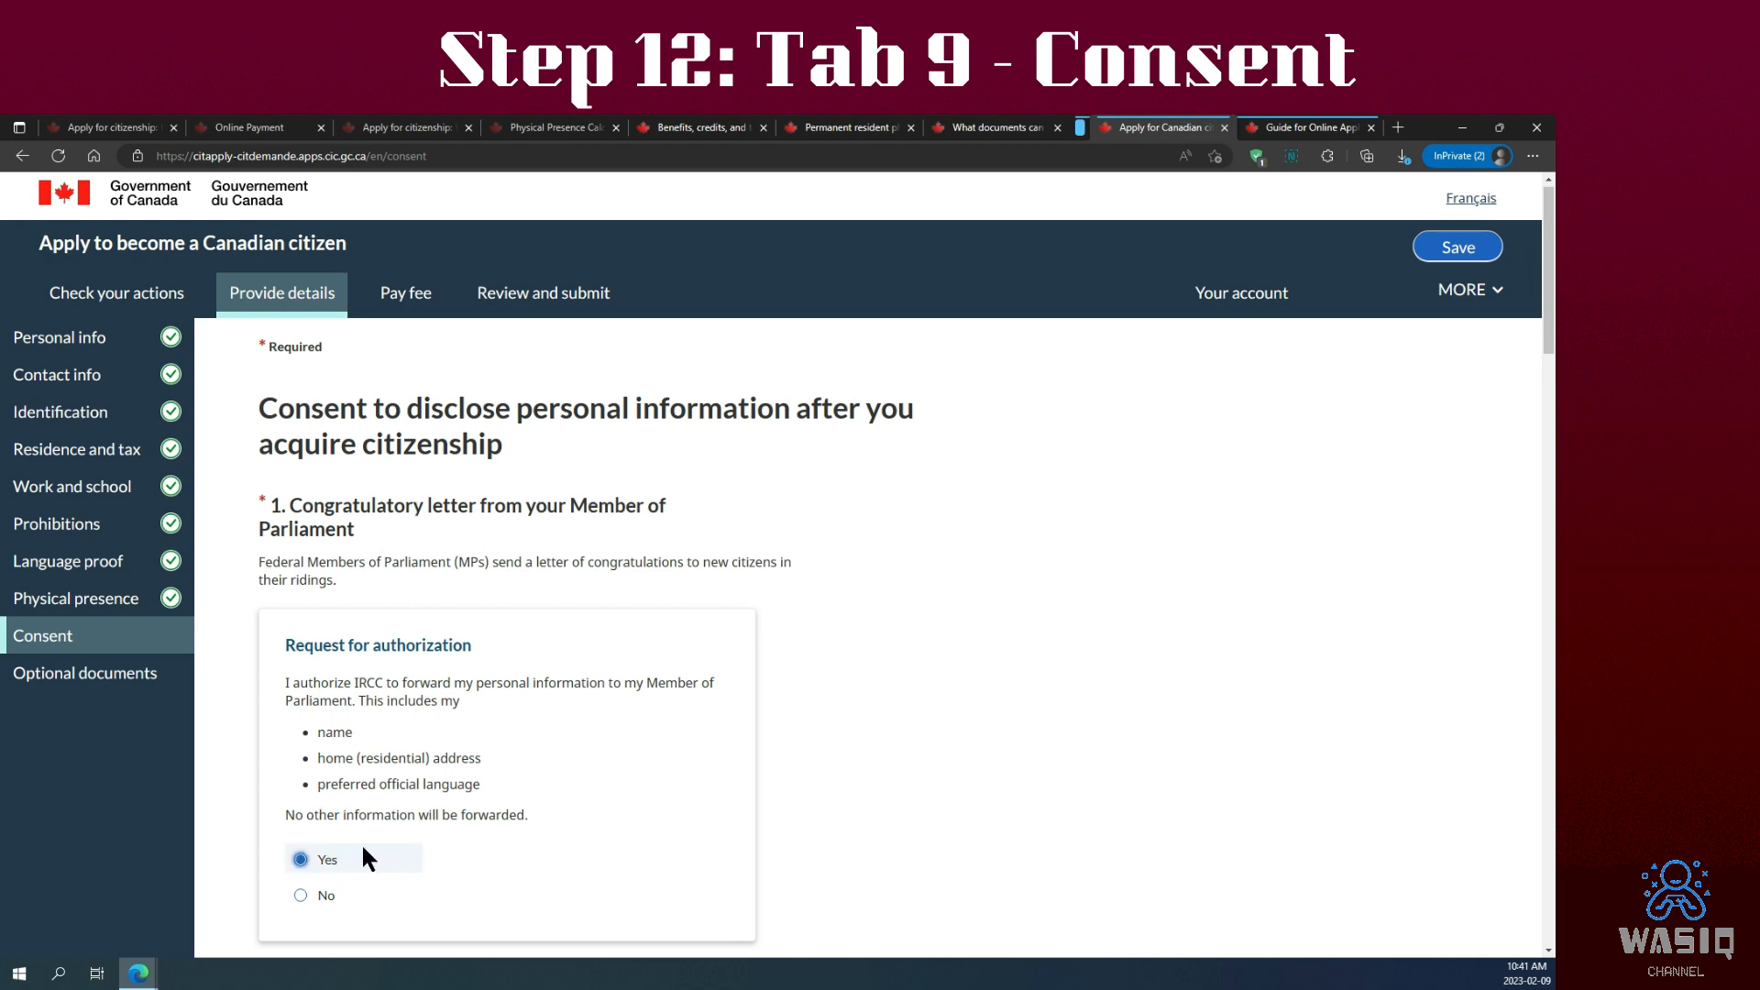
{"action": "scroll", "coordinate": [1552, 401], "scroll_direction": "down", "scroll_amount": 2}
{"action": "scroll", "coordinate": [1552, 400], "scroll_direction": "down", "scroll_amount": 2}
{"action": "scroll", "coordinate": [1552, 412], "scroll_direction": "up", "scroll_amount": 1}
{"action": "scroll", "coordinate": [1551, 430], "scroll_direction": "down", "scroll_amount": 1}
{"action": "left_click_drag", "start_coordinate": [1551, 431], "coordinate": [1552, 342]}
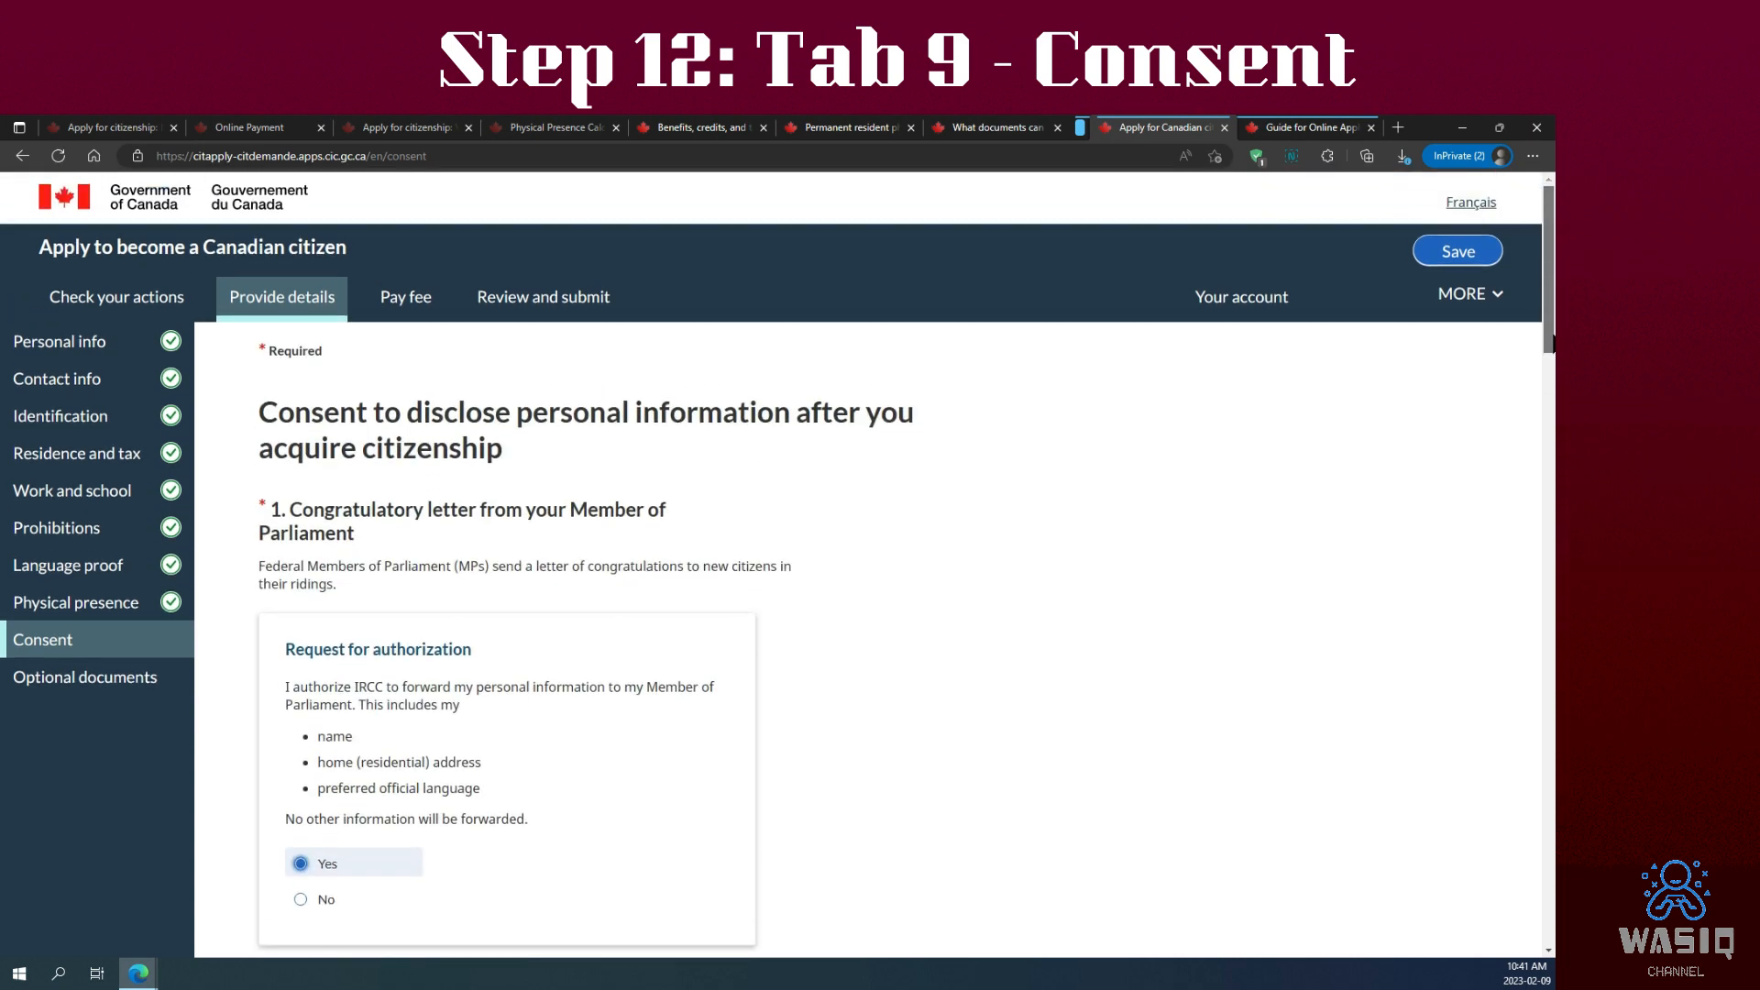
{"action": "left_click_drag", "start_coordinate": [1552, 342], "coordinate": [1552, 457]}
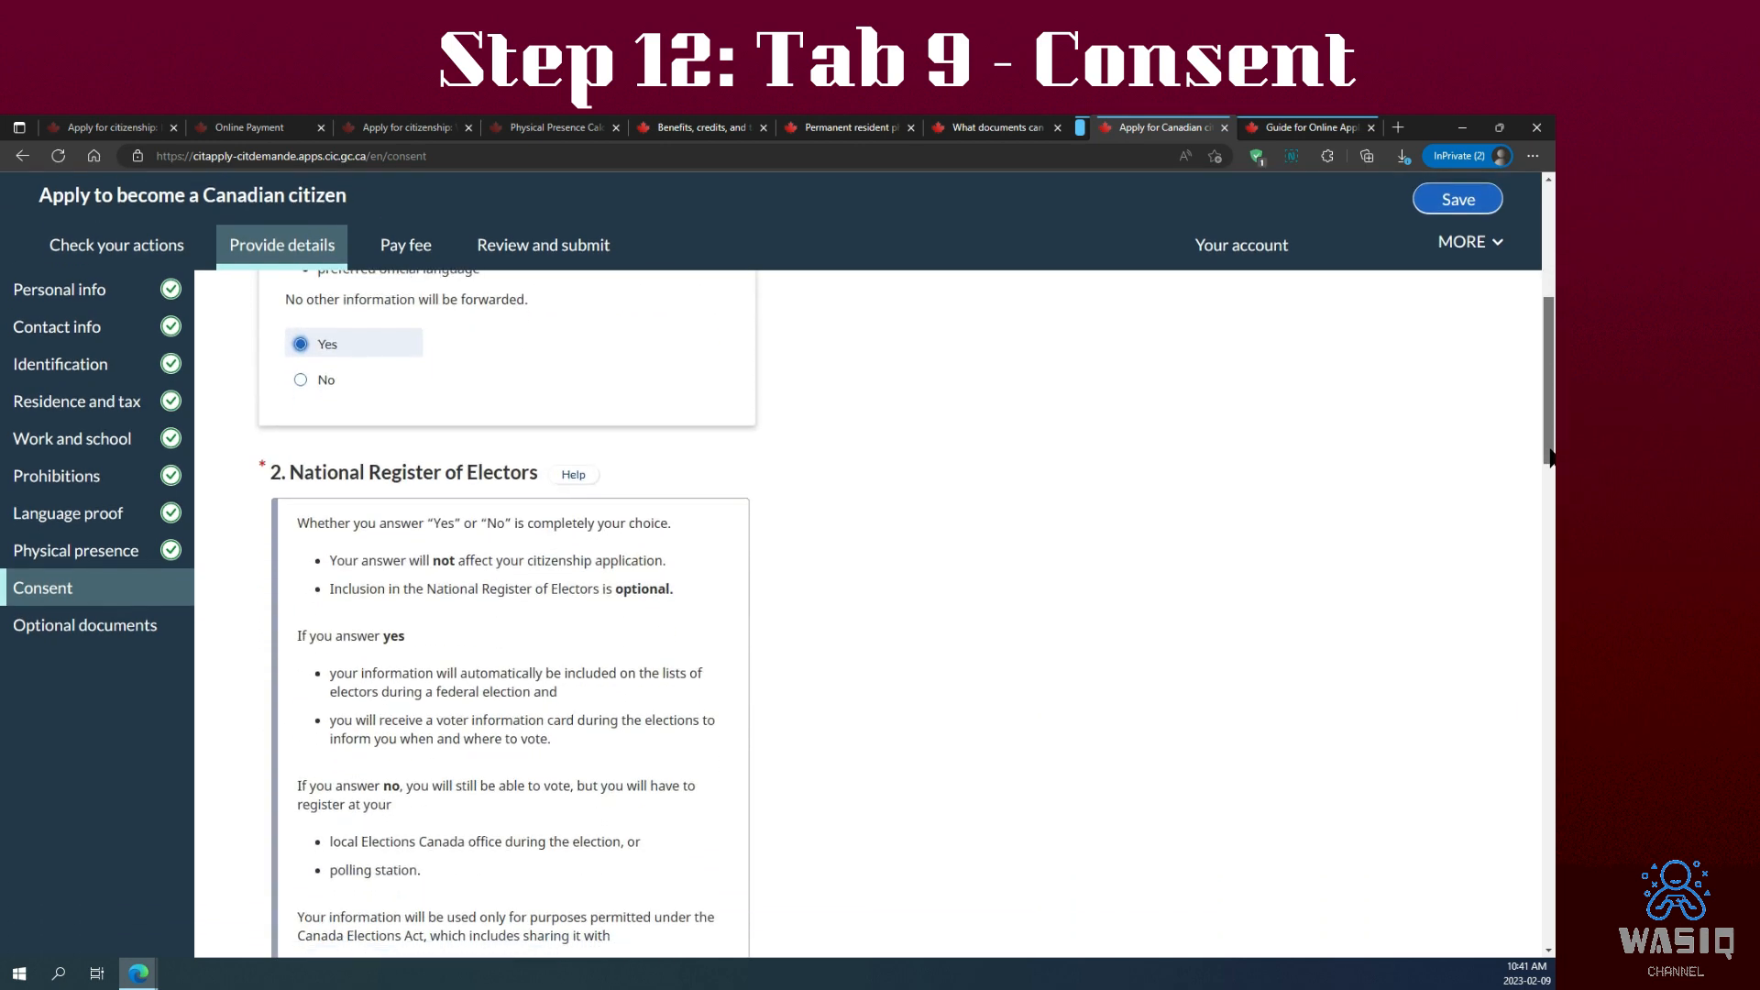
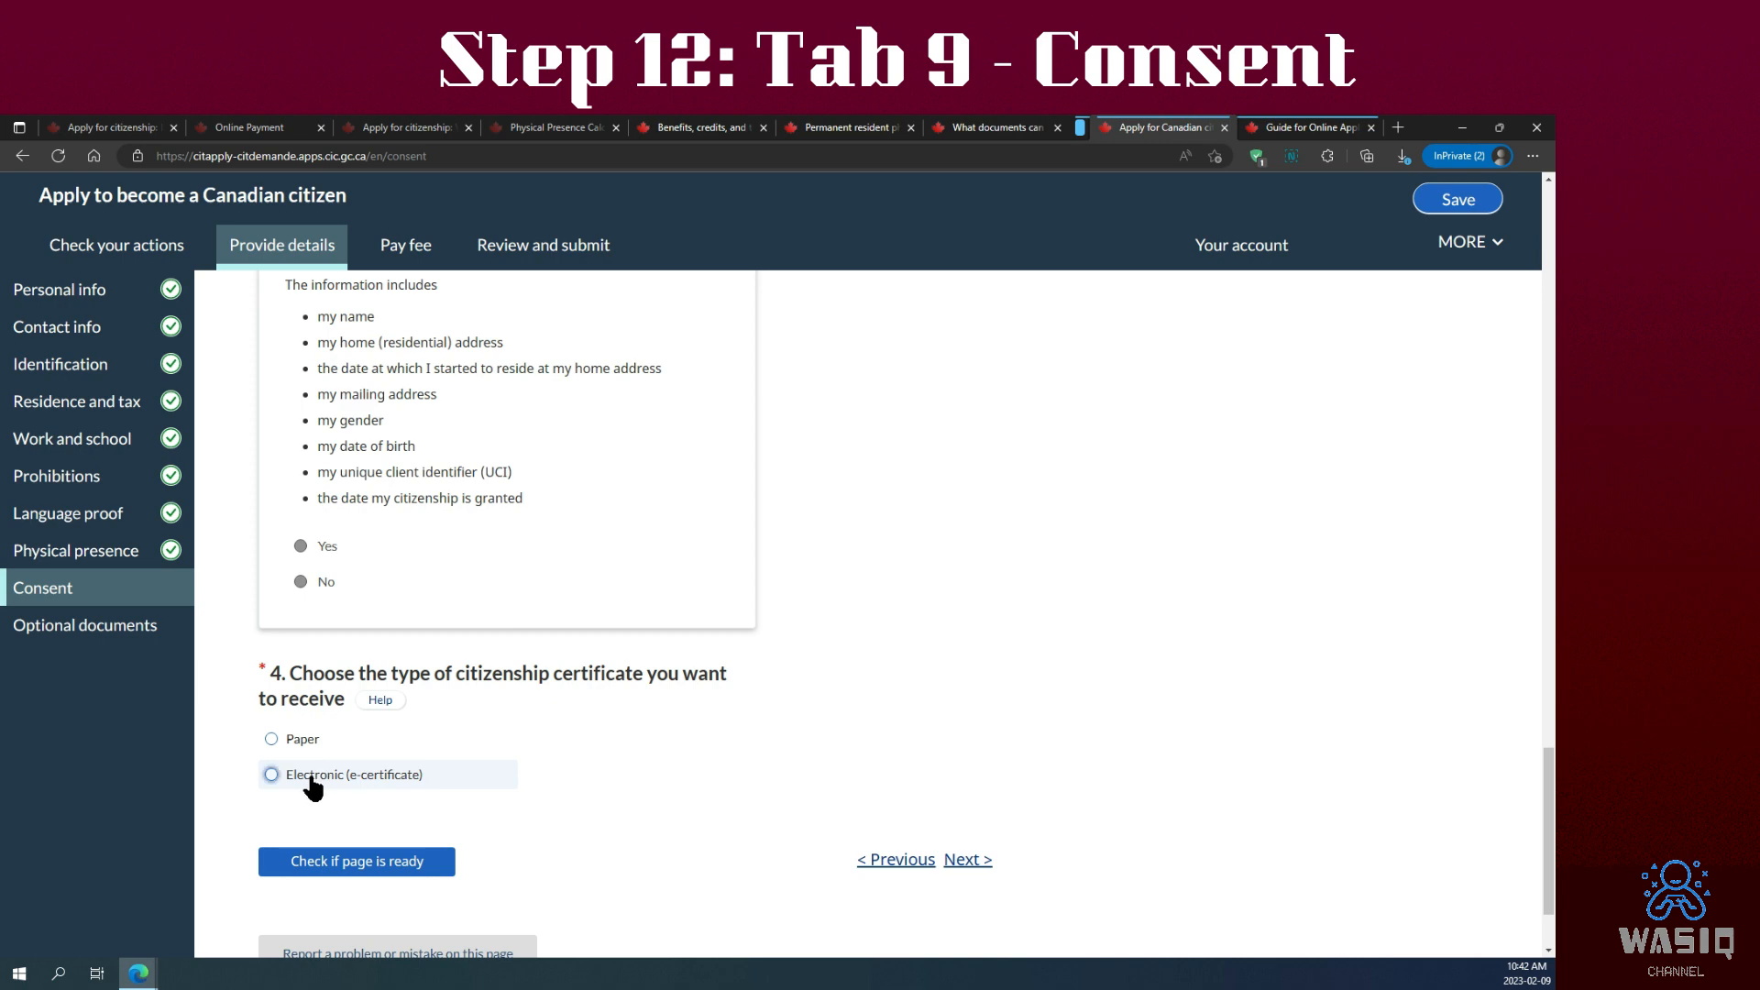
Choose Electronic (e-certificate) as the citizenship certificate type.
{"action": "left_click", "coordinate": [313, 787]}
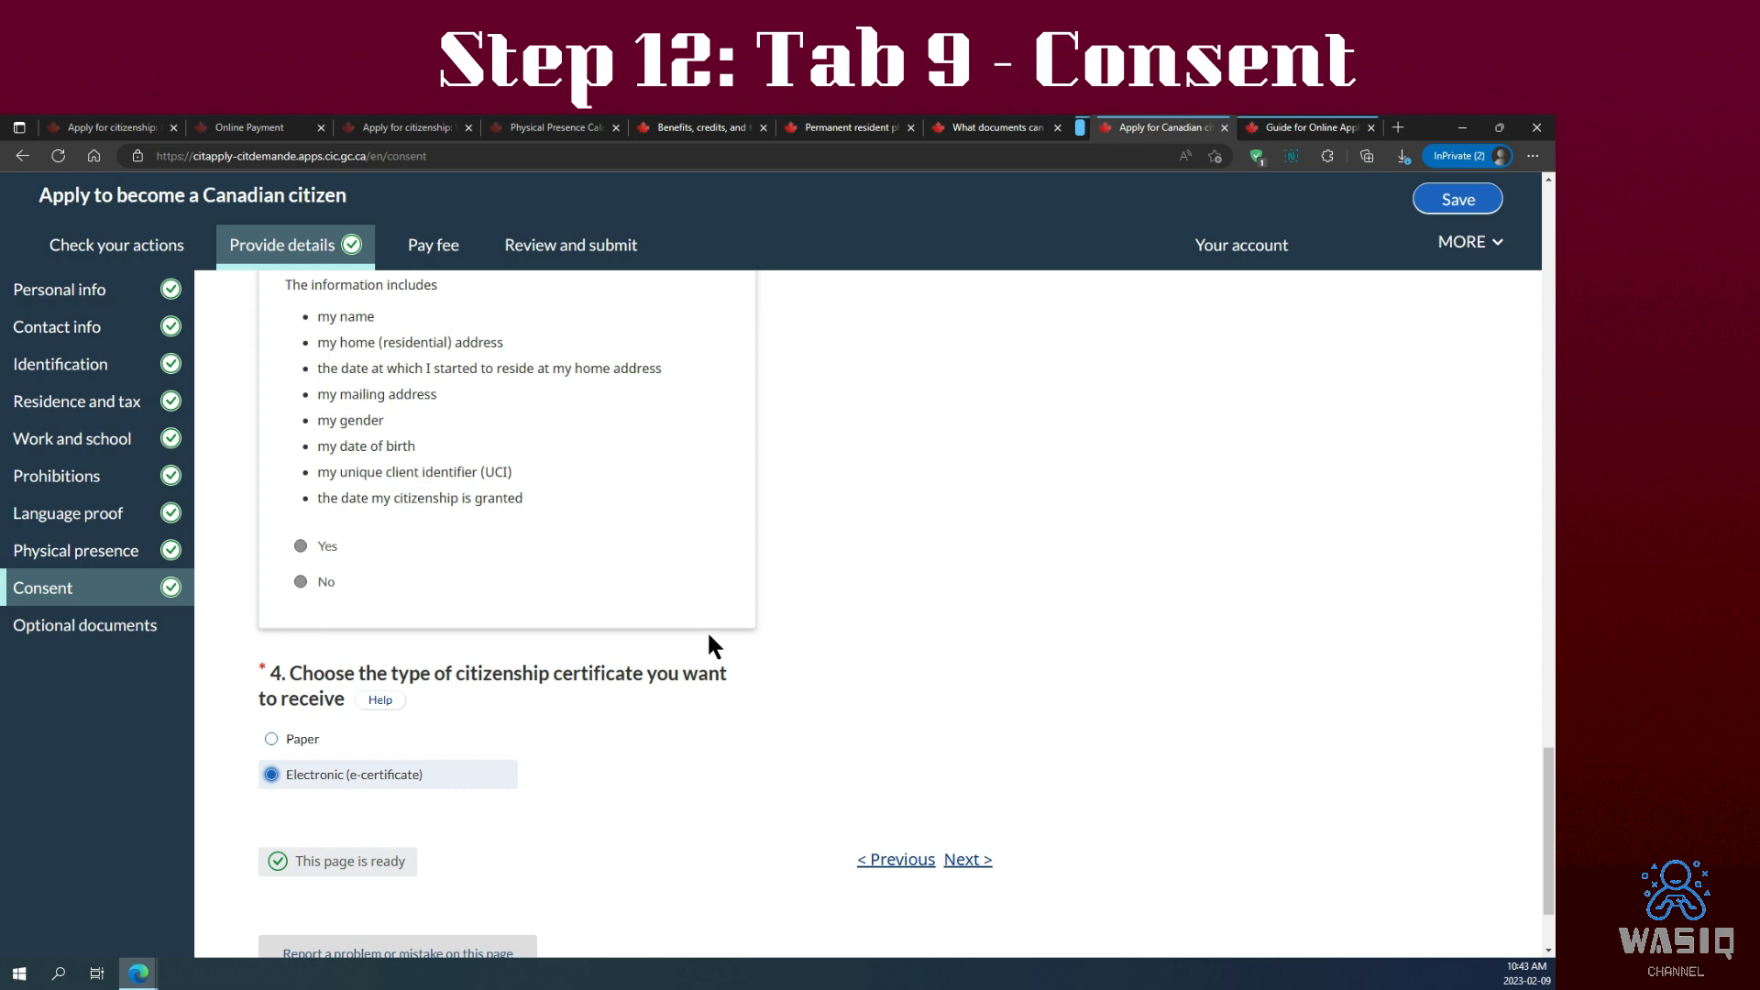
Scroll back up the Consent page toward the sidebar.
{"action": "mouse_move", "coordinate": [1548, 807]}
{"action": "left_mouse_down"}
{"action": "mouse_move", "coordinate": [1547, 272]}
{"action": "mouse_move", "coordinate": [1548, 800]}
{"action": "left_mouse_up"}
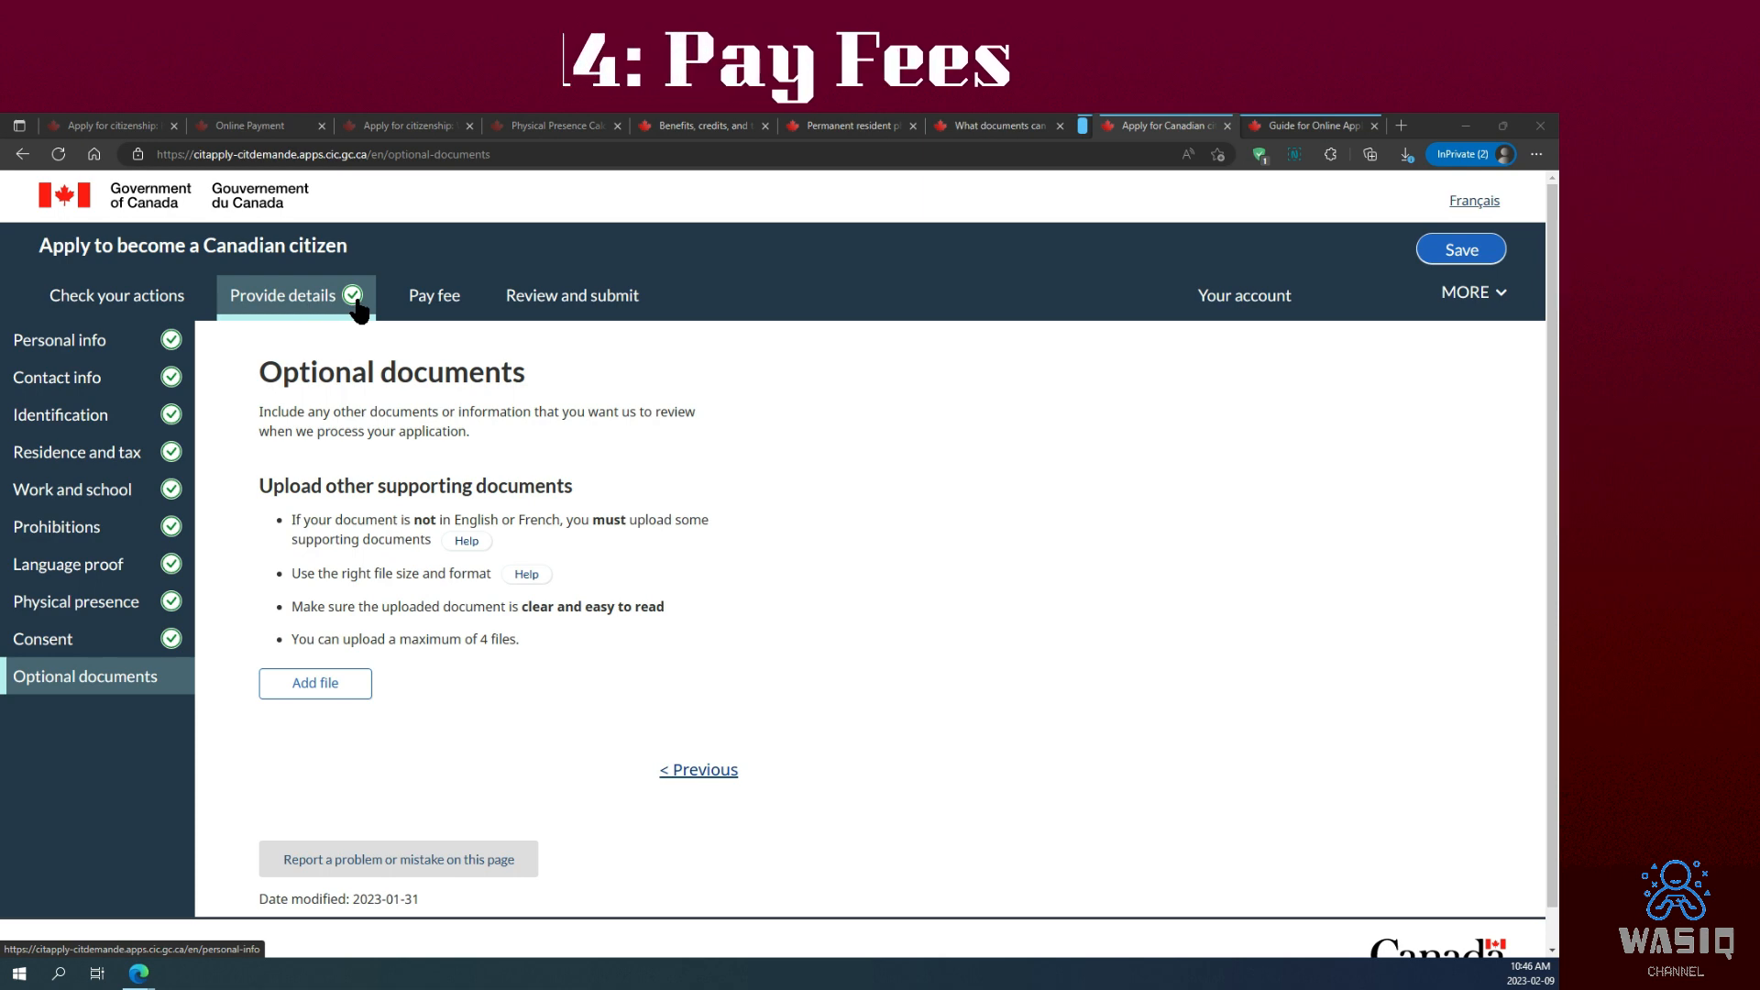
Go to the Pay fee stage and open the online fee payment site.
{"action": "left_click", "coordinate": [427, 300]}
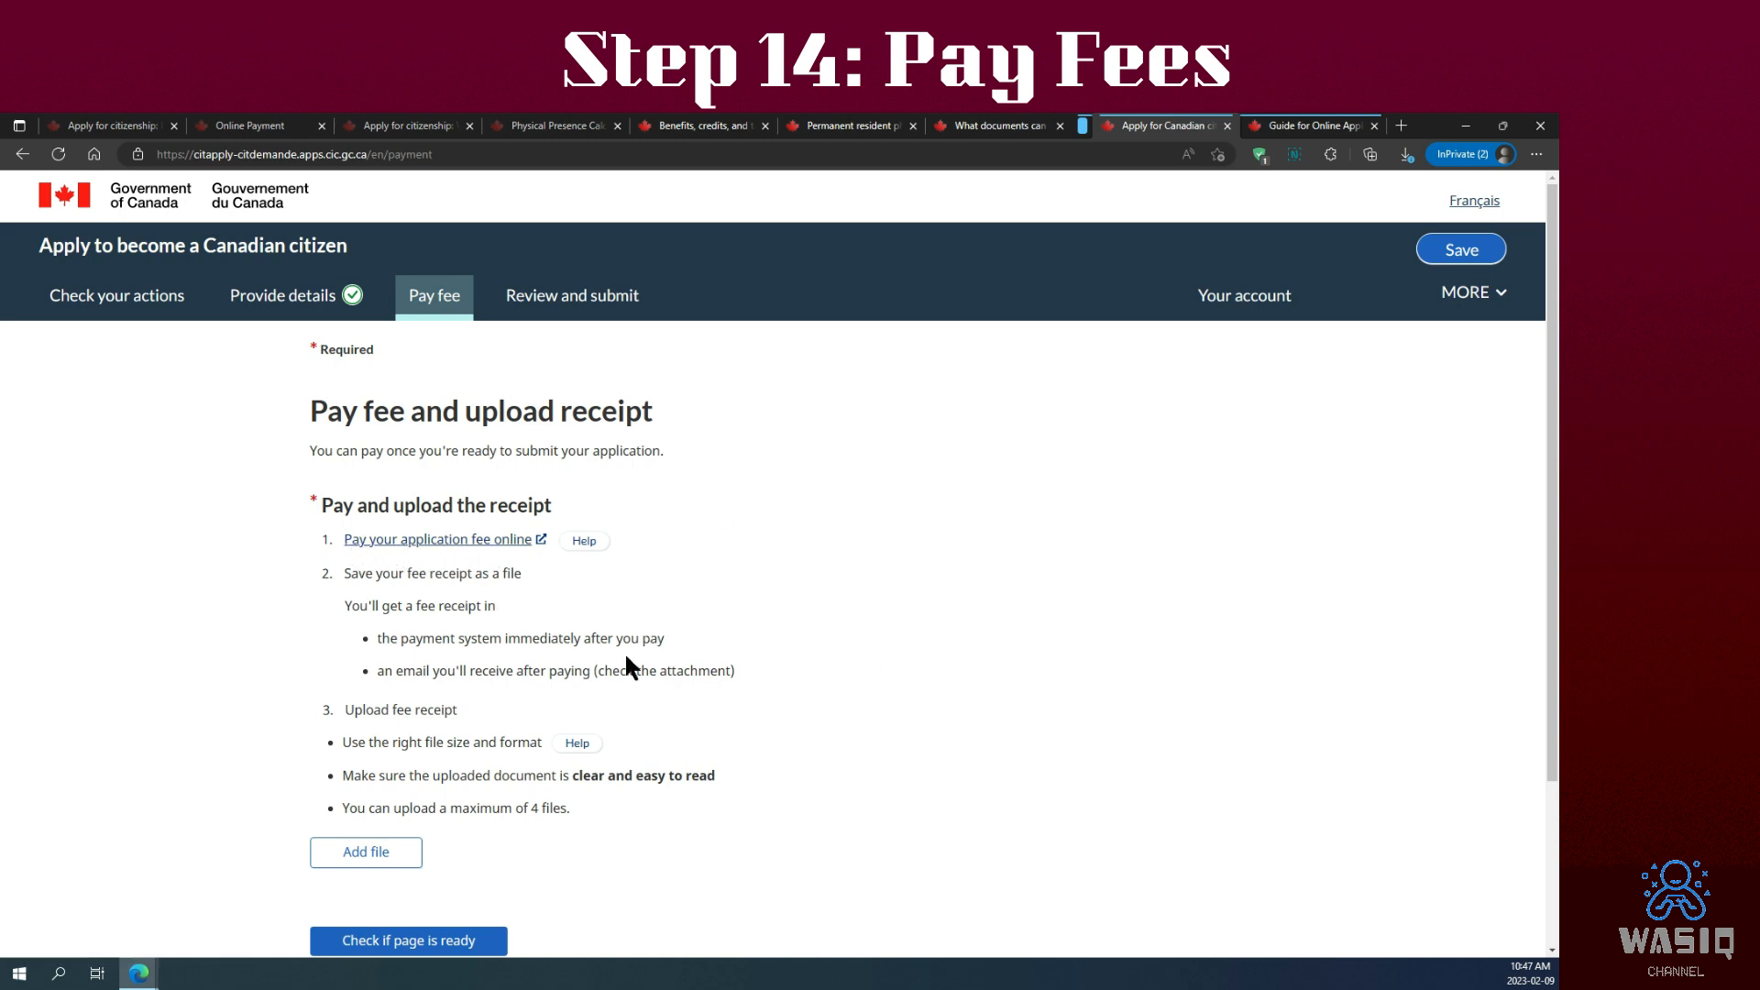
{"action": "left_click", "coordinate": [483, 539]}
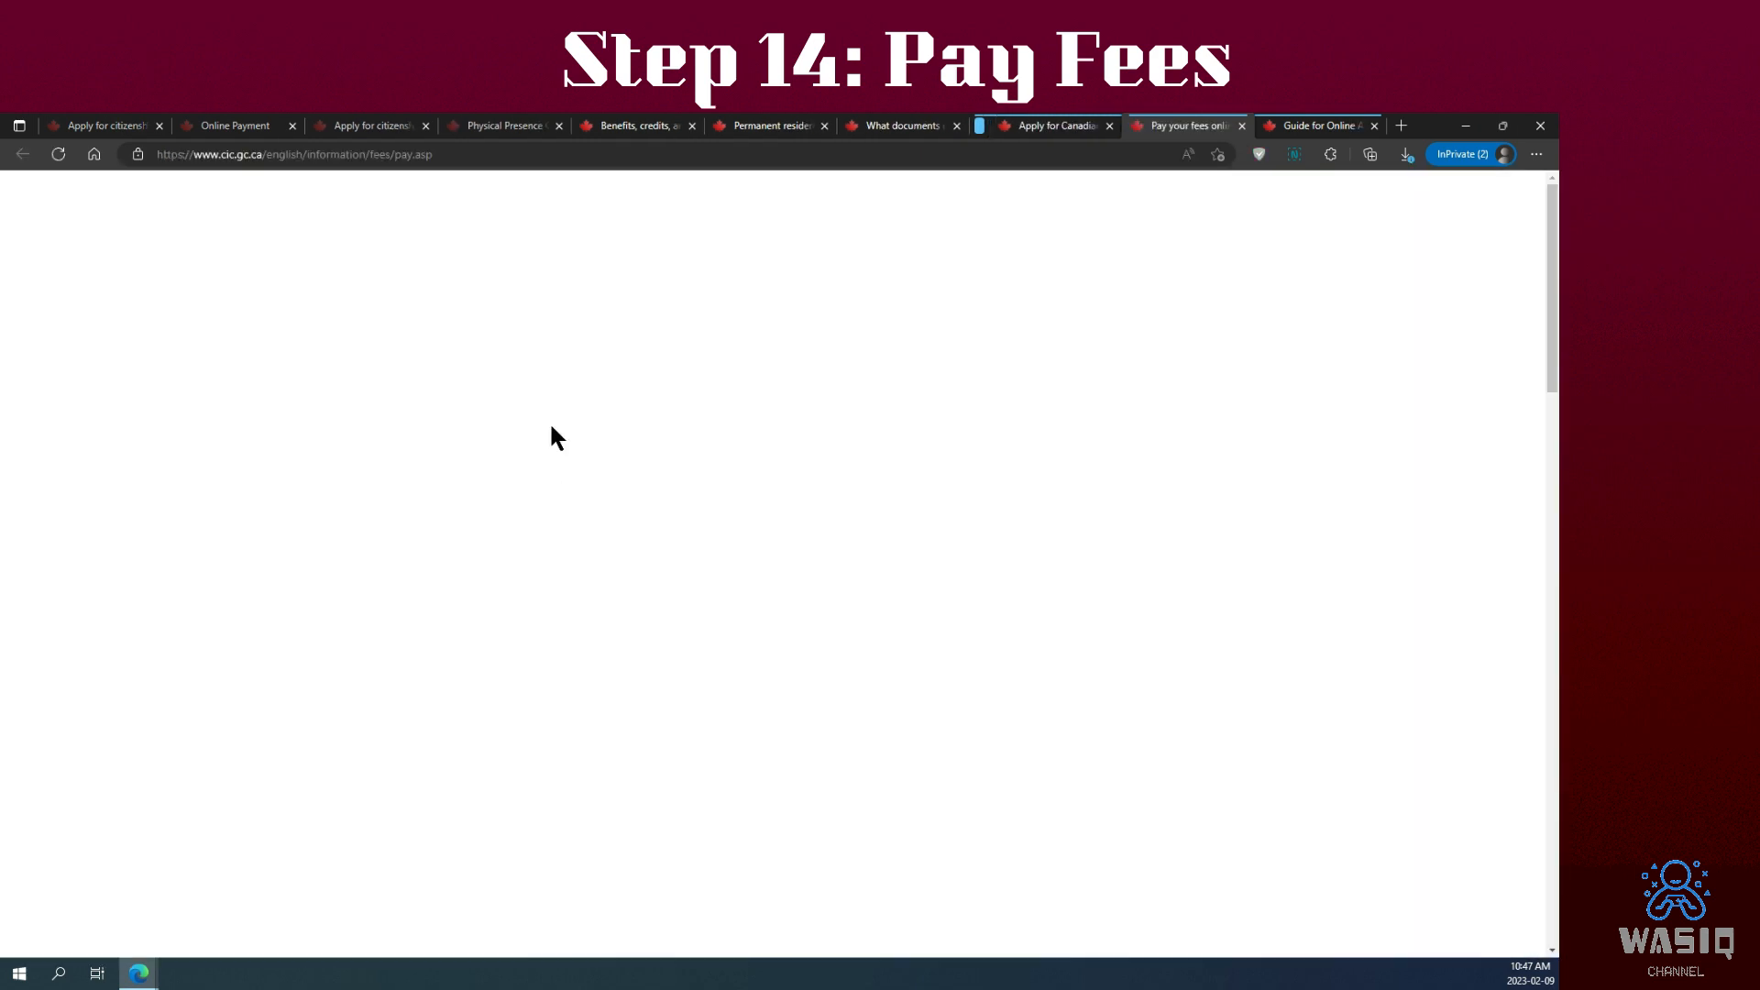
Choose Citizenship as the application type for the online fee payment.
{"action": "left_click_drag", "start_coordinate": [1552, 370], "coordinate": [1555, 800]}
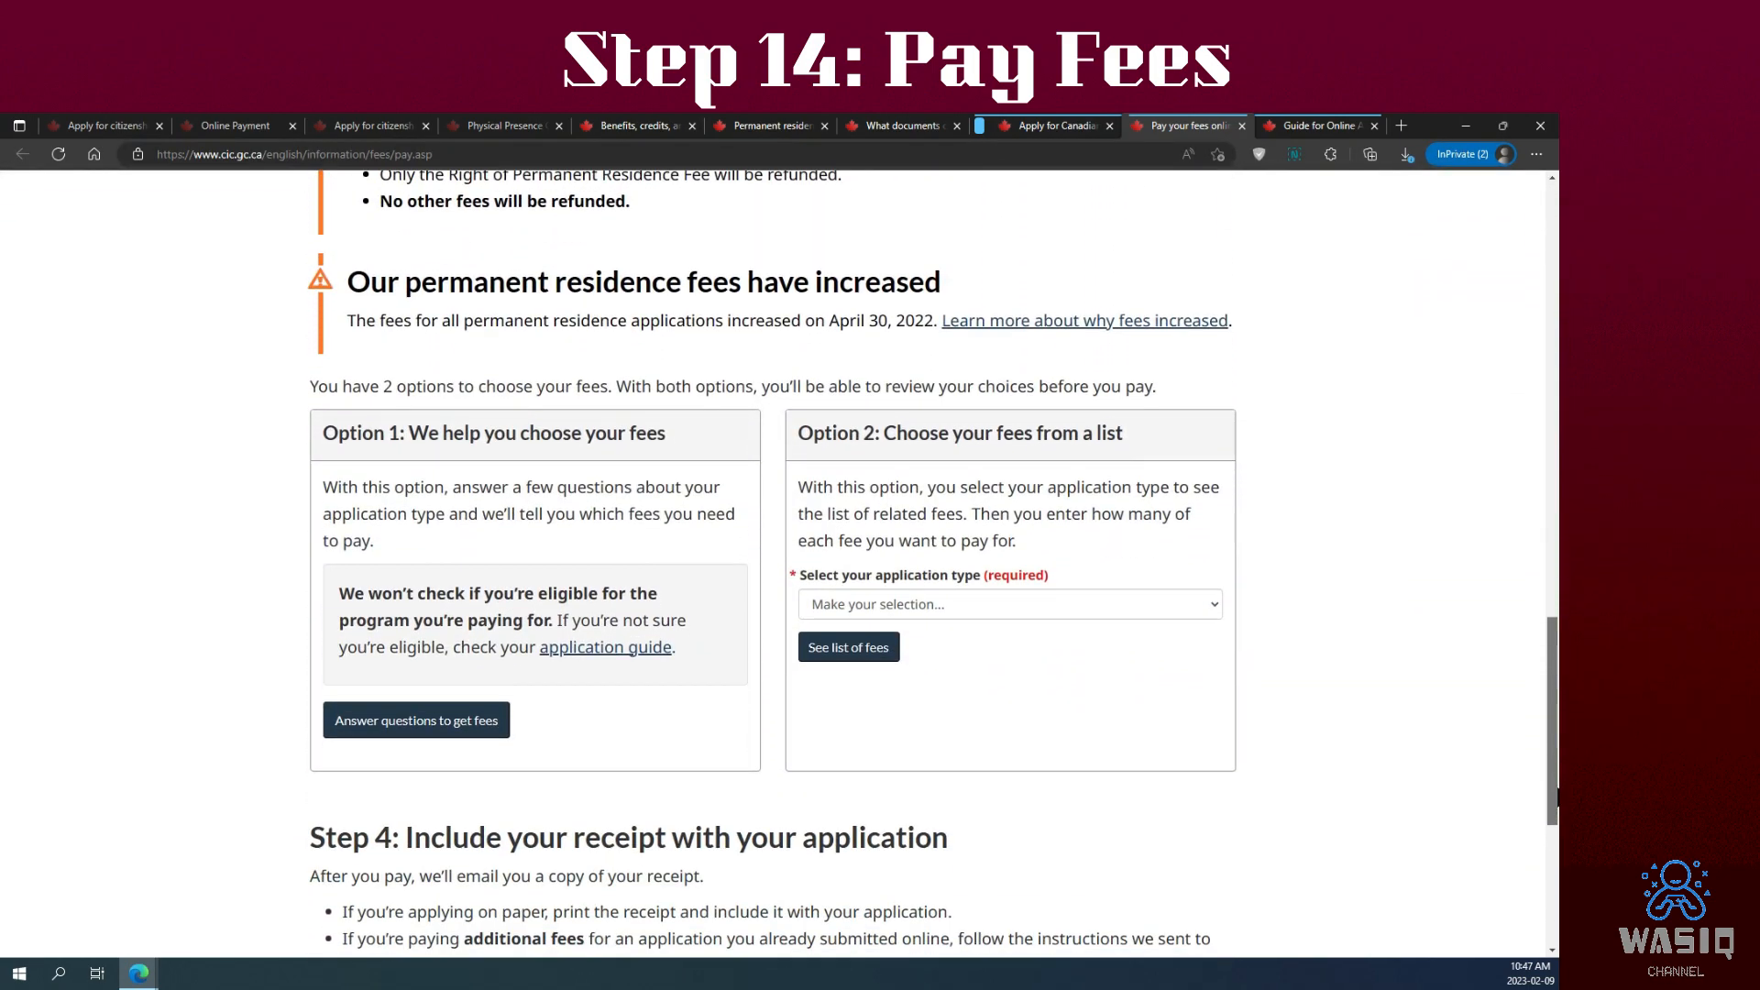
{"action": "left_click", "coordinate": [906, 612]}
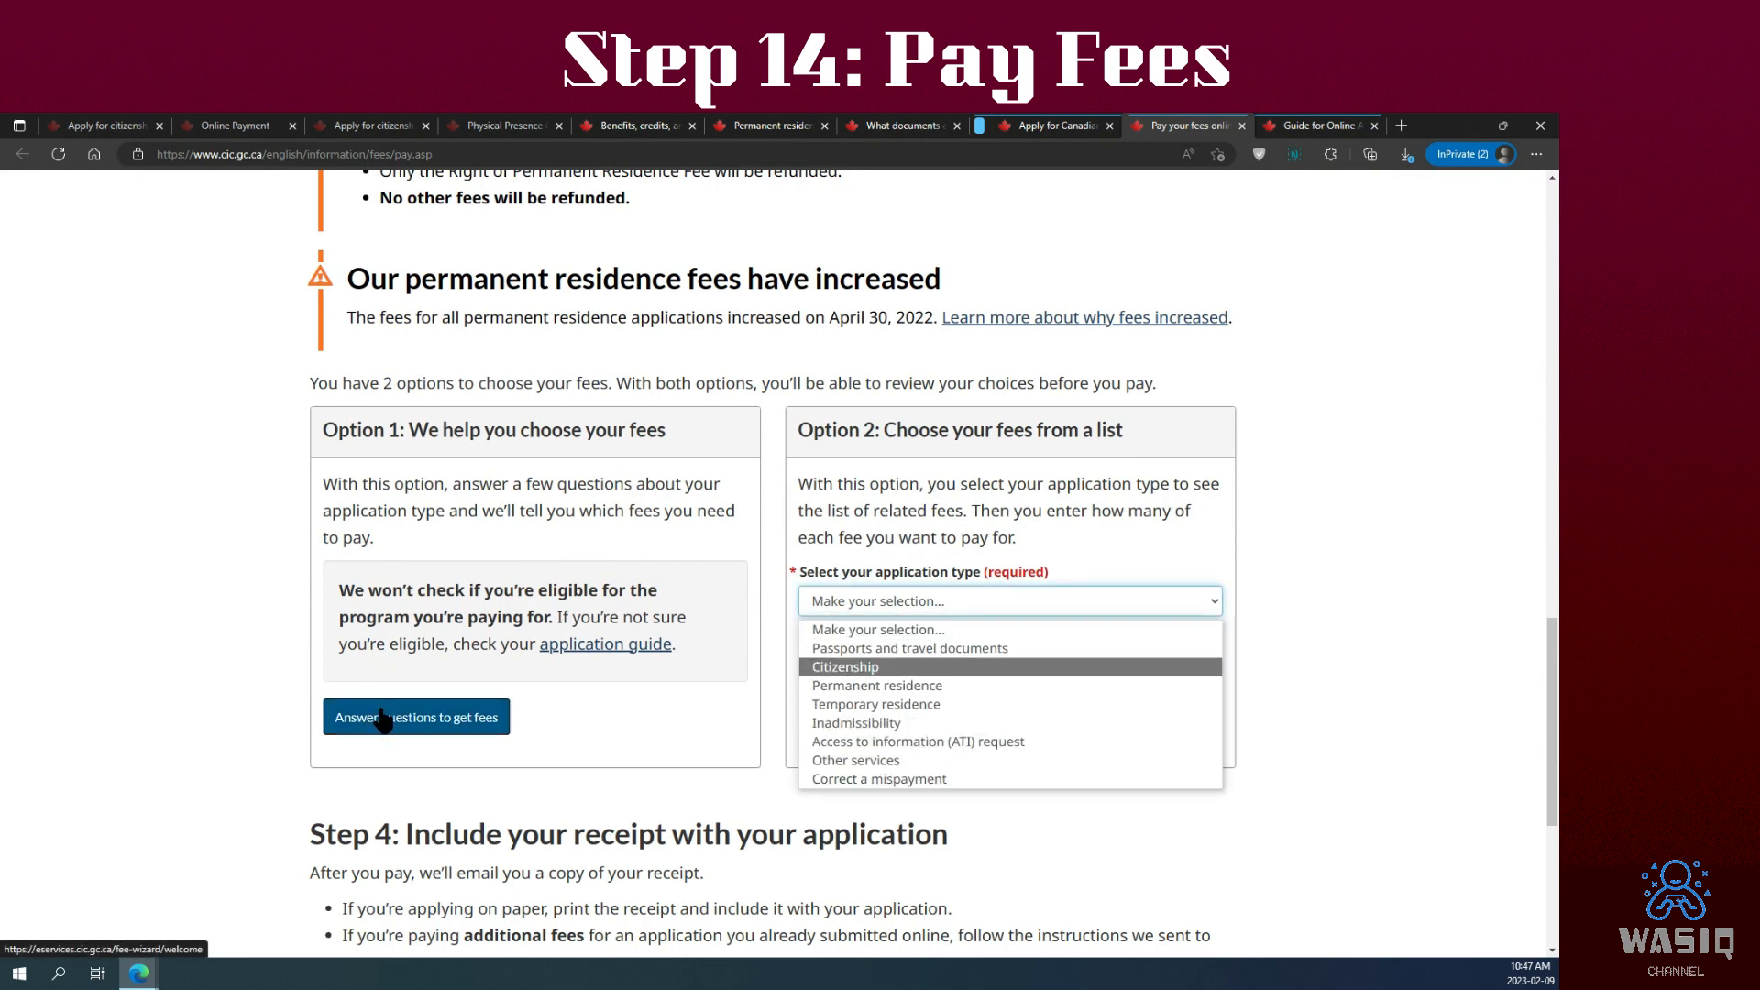
{"action": "left_click", "coordinate": [882, 669]}
{"action": "left_click", "coordinate": [839, 711]}
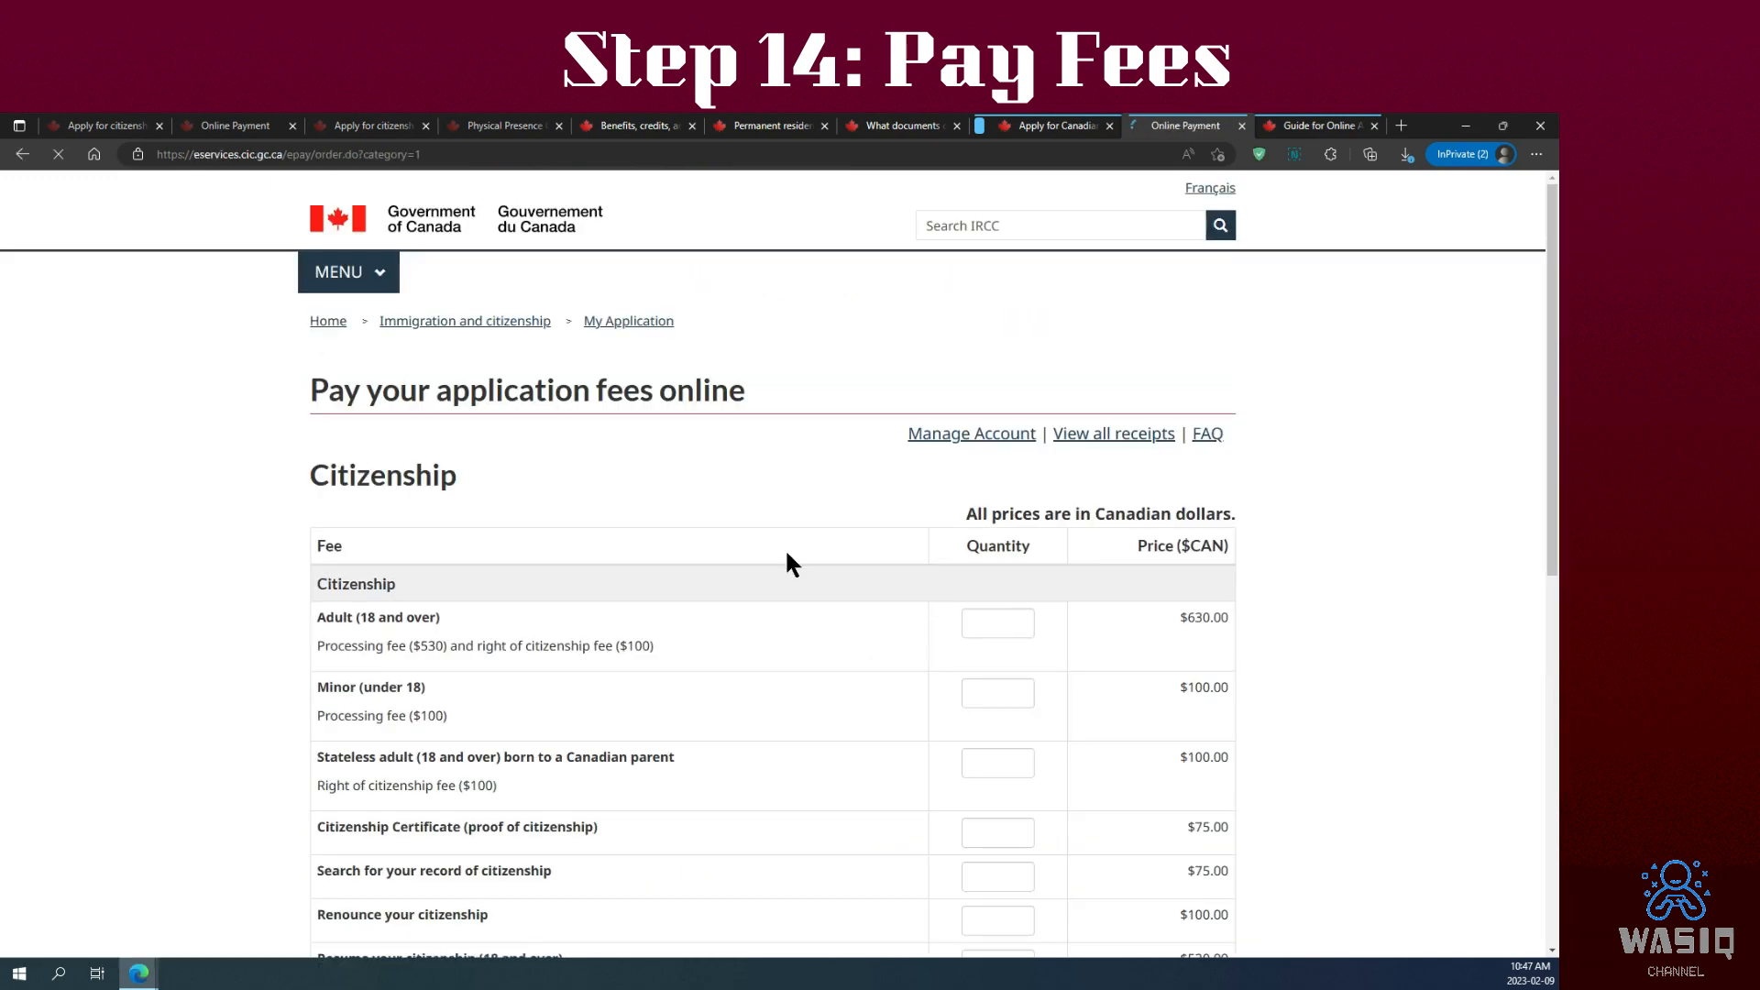
Order 1 Adult (18 and over) fee and submit to see the $630.00 summary.
{"action": "scroll", "coordinate": [865, 468], "scroll_direction": "down", "scroll_amount": 2}
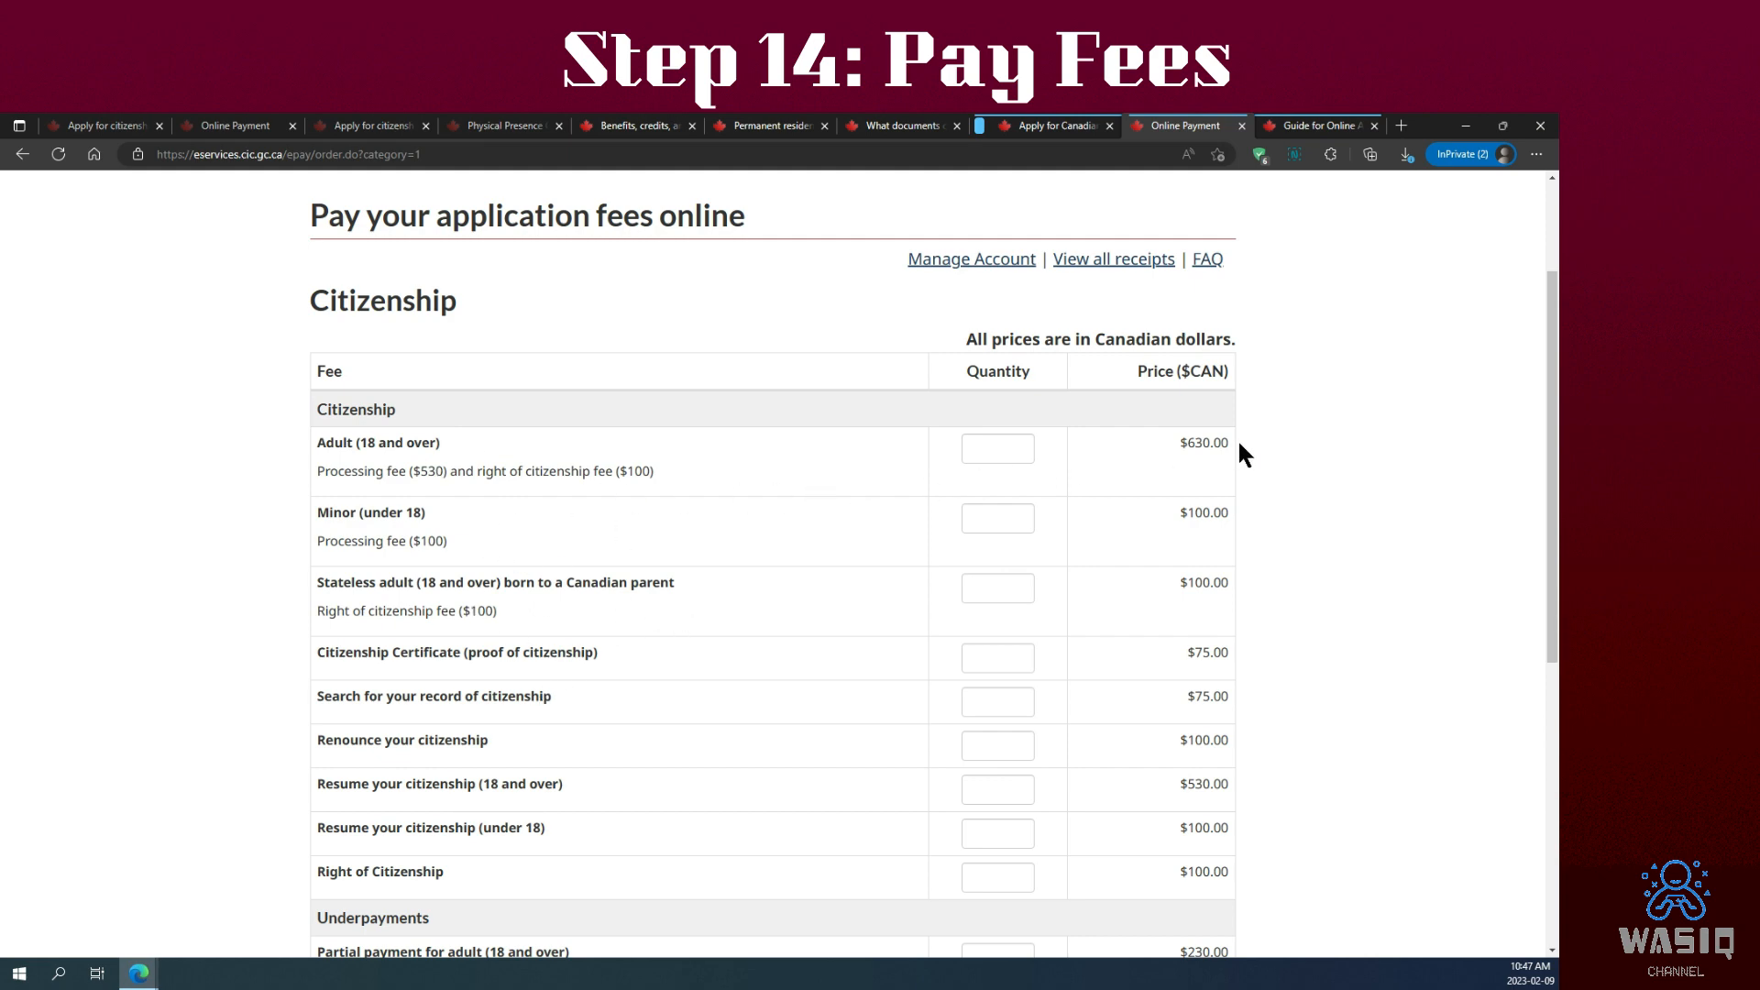
{"action": "left_click", "coordinate": [993, 448]}
{"action": "type", "text": "1"}
{"action": "scroll", "coordinate": [1527, 554], "scroll_direction": "down", "scroll_amount": 3}
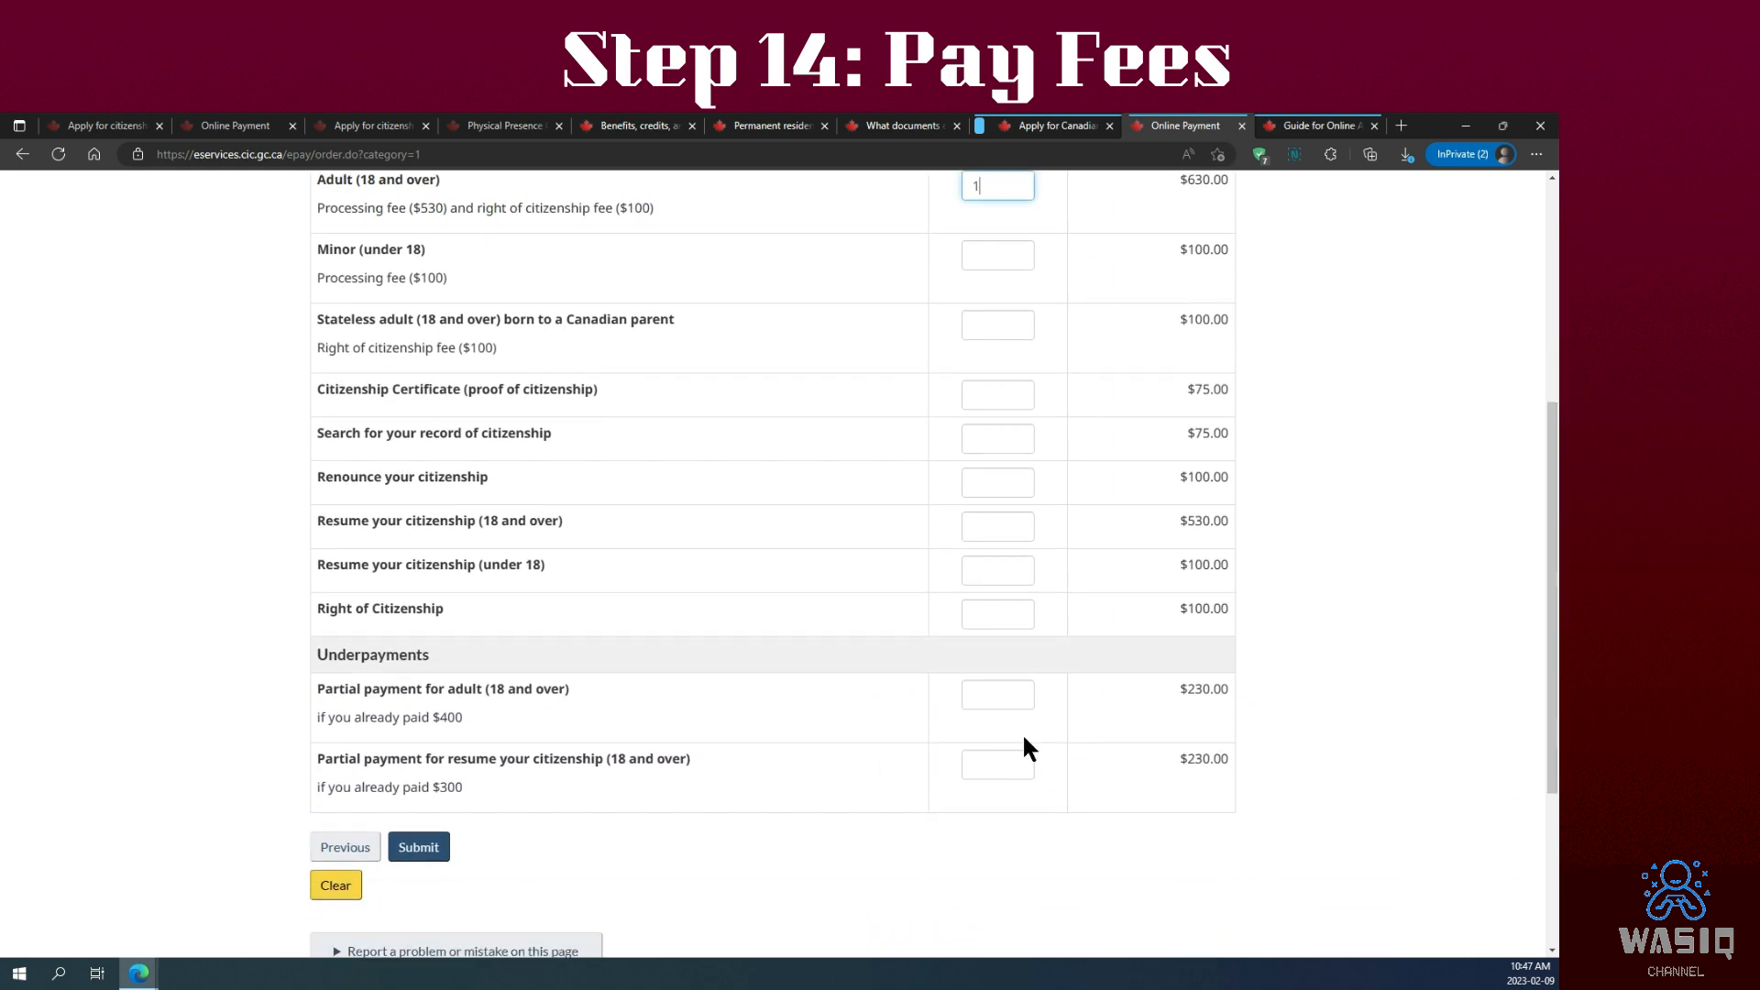
{"action": "left_click", "coordinate": [427, 850]}
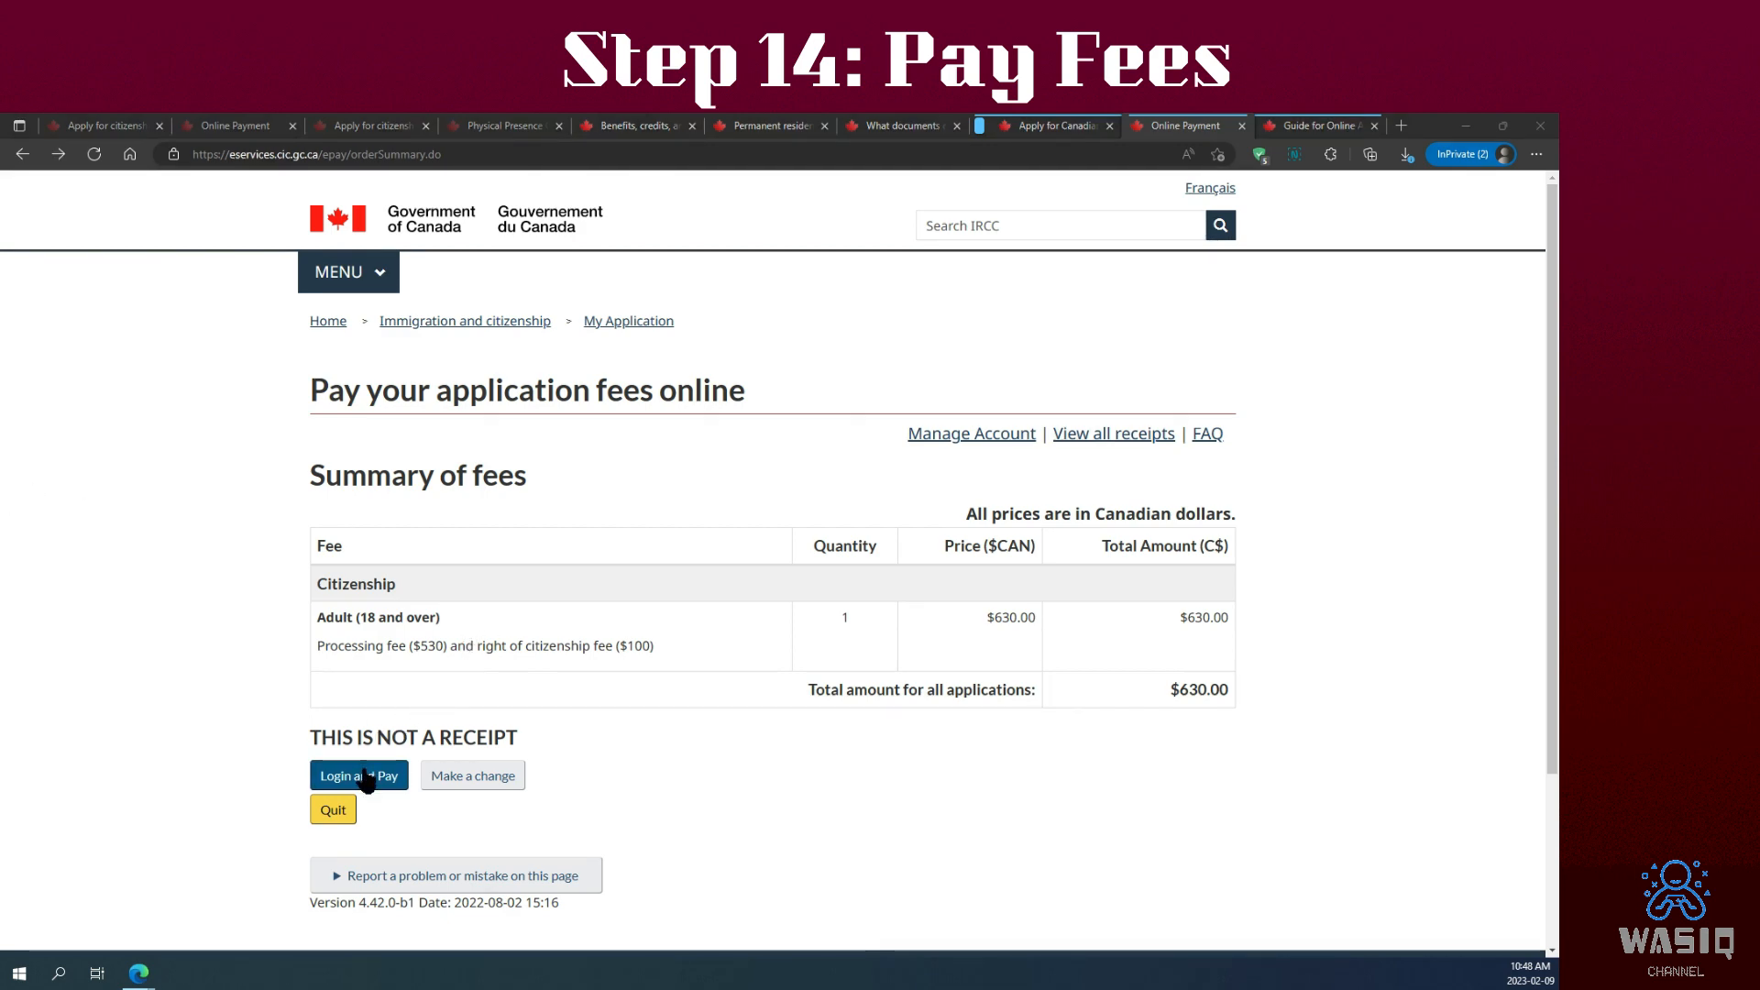
Proceed via Login and Pay and begin registering a new Online Services account.
{"action": "left_click", "coordinate": [367, 781]}
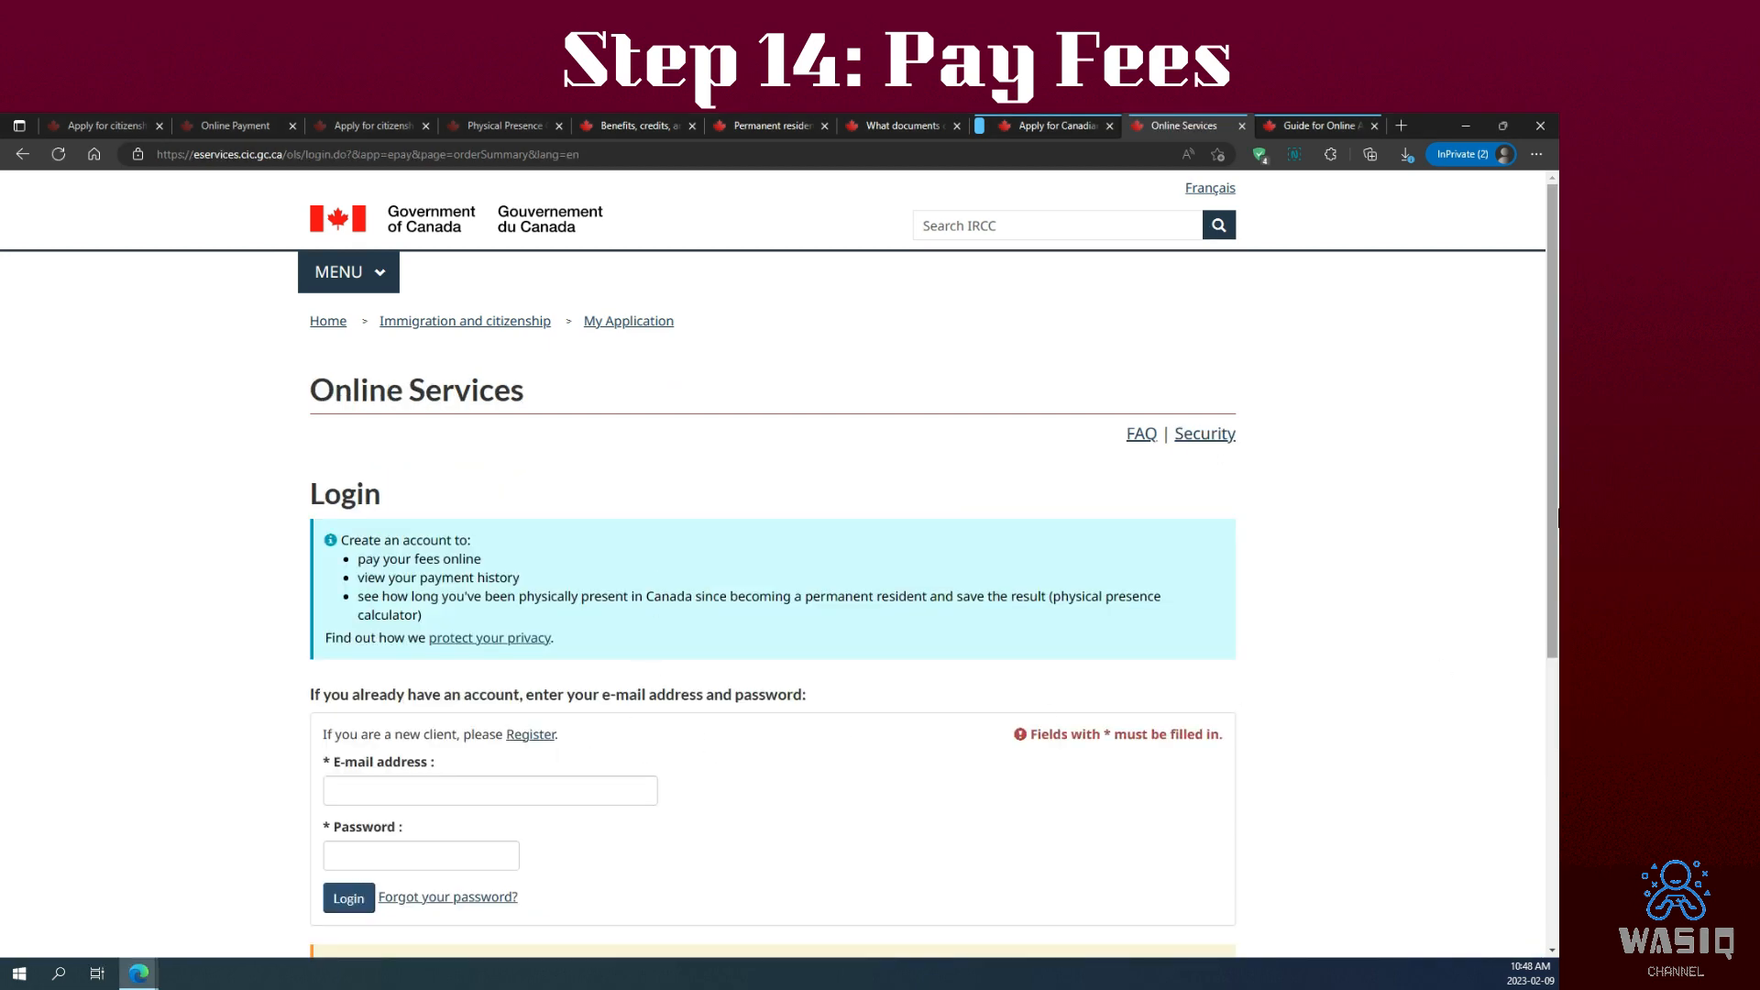
{"action": "scroll", "coordinate": [1554, 605], "scroll_direction": "down", "scroll_amount": 2}
{"action": "scroll", "coordinate": [1557, 605], "scroll_direction": "down", "scroll_amount": 1}
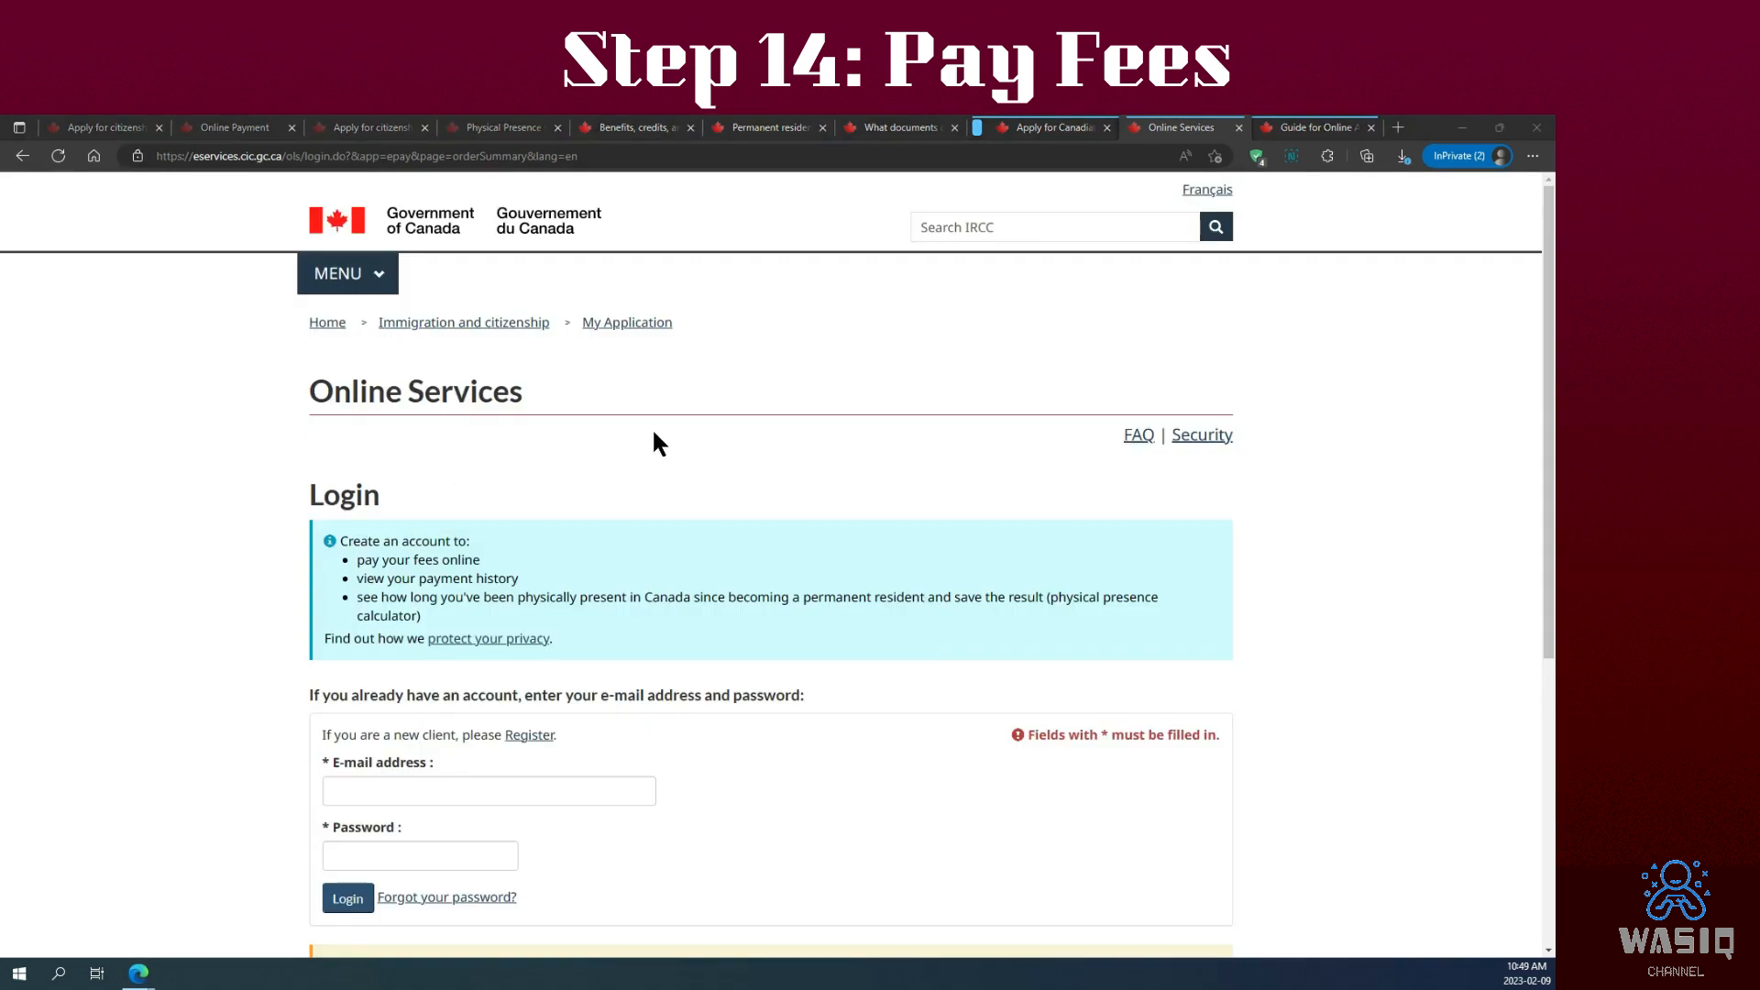
{"action": "left_click_drag", "start_coordinate": [1553, 523], "coordinate": [1537, 636]}
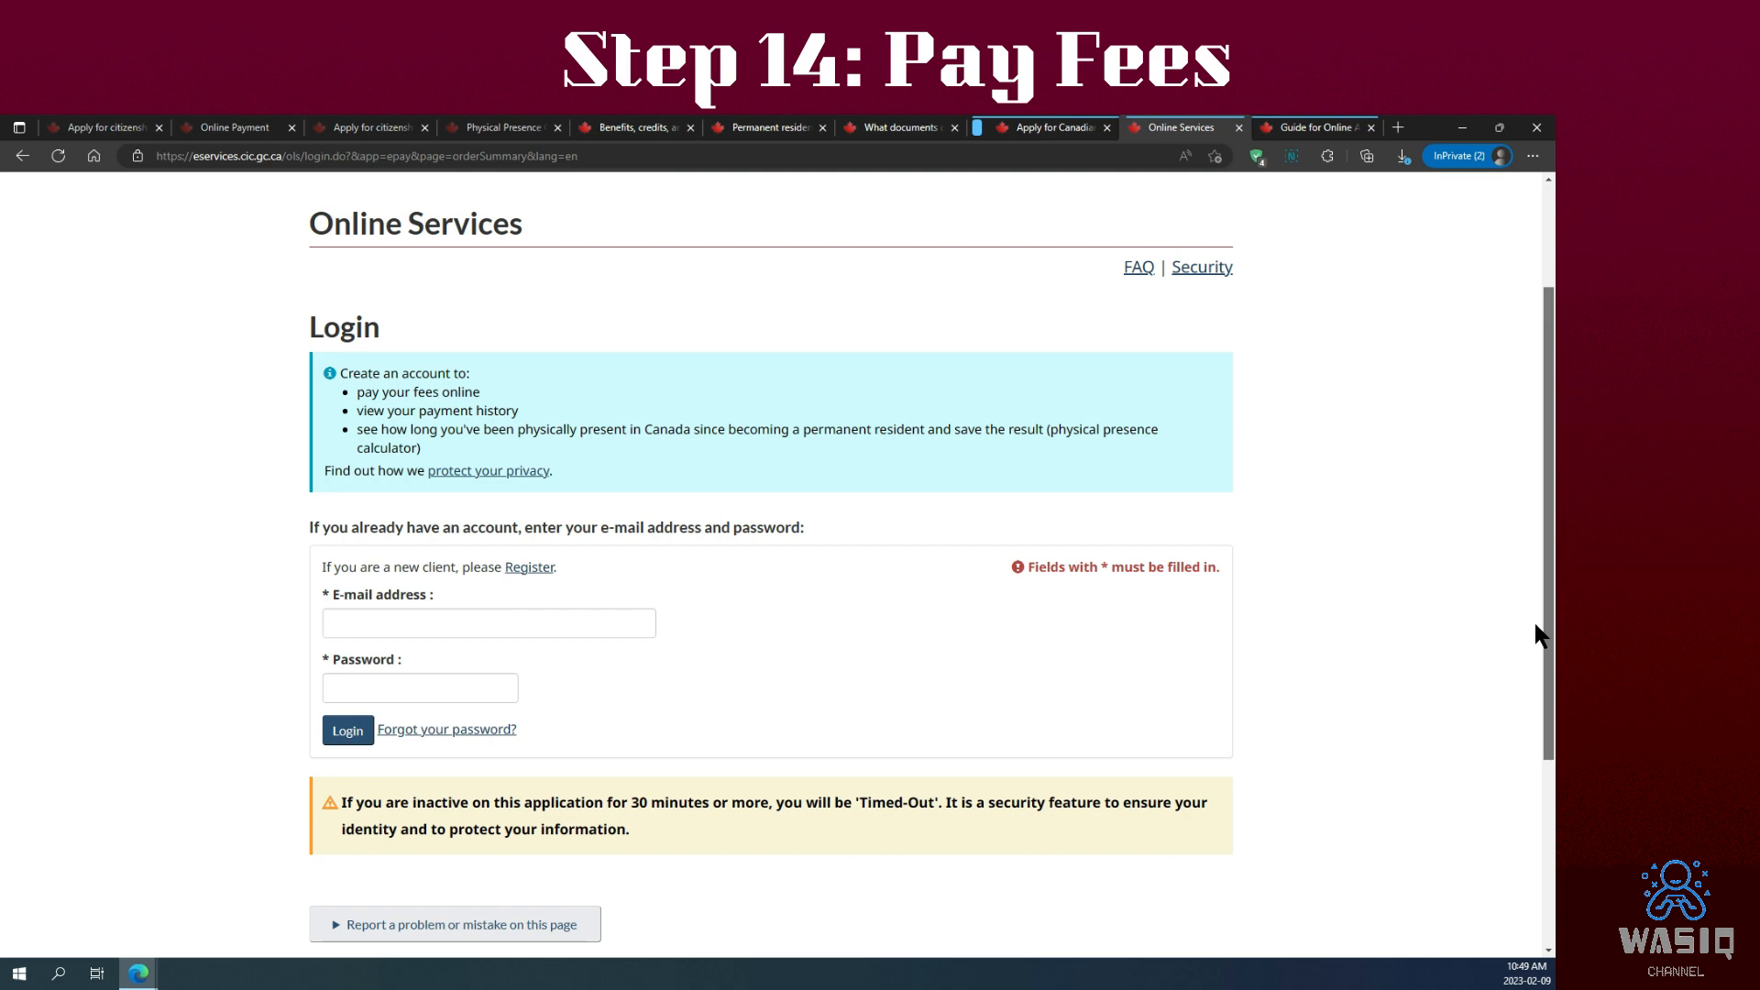
{"action": "left_click", "coordinate": [1012, 128]}
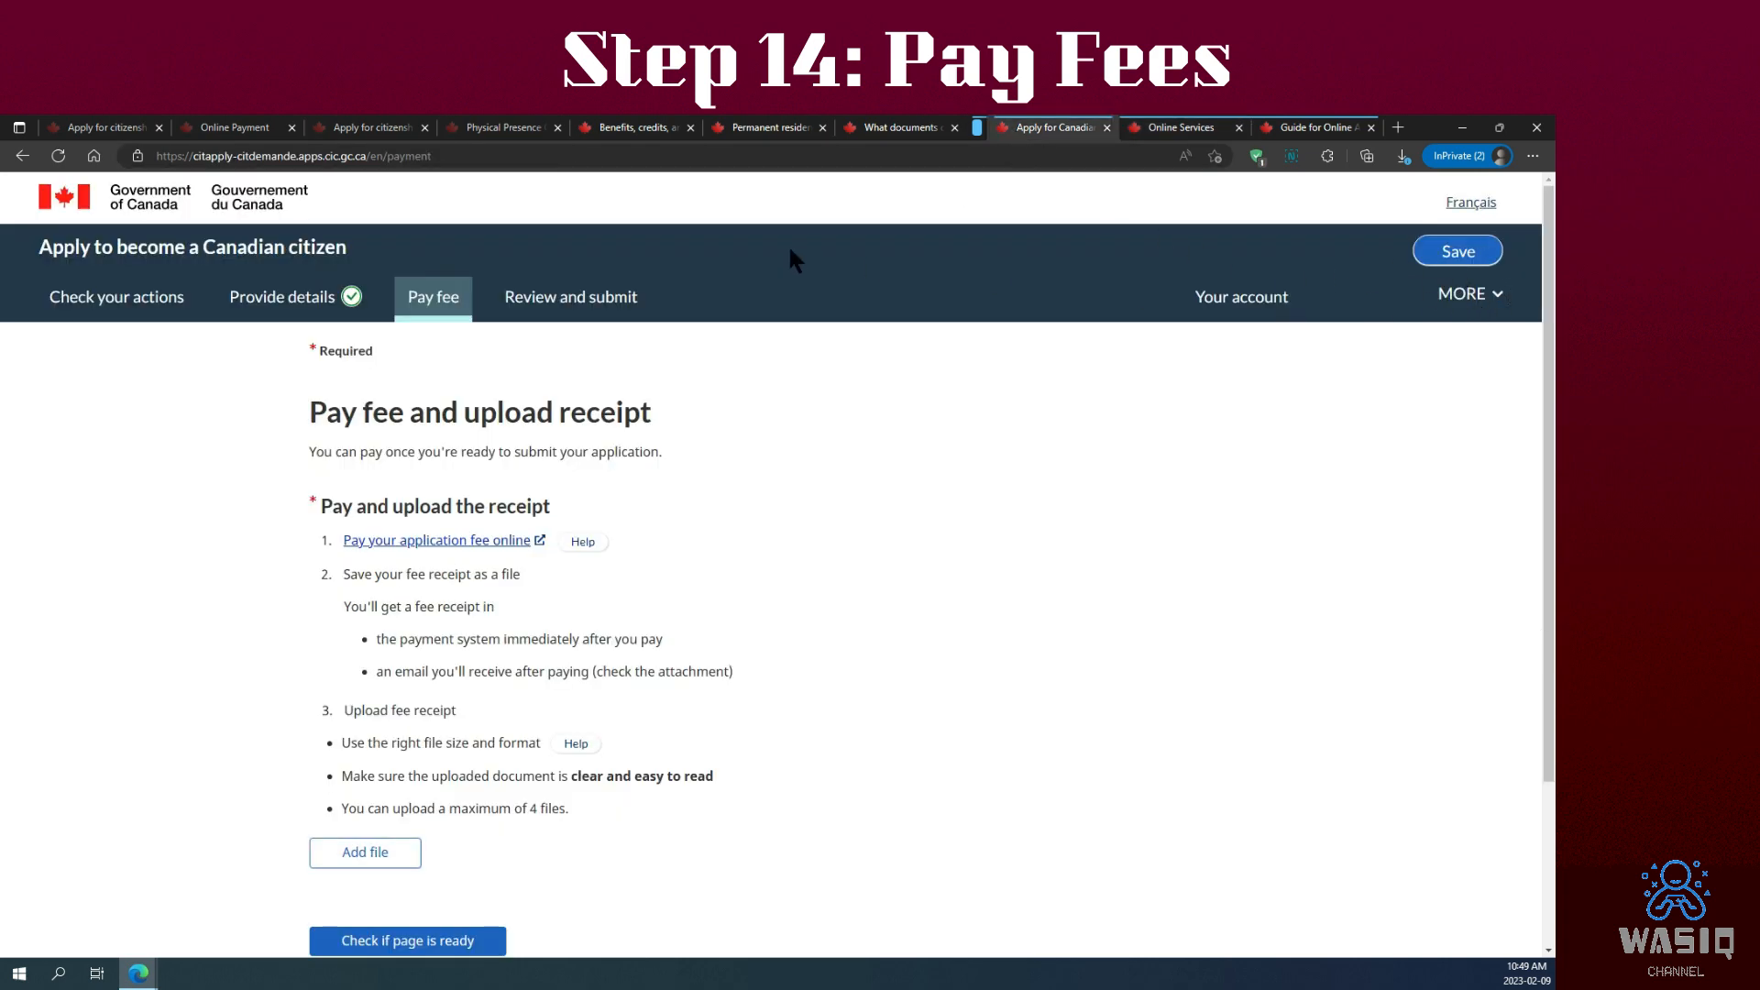
{"action": "left_click", "coordinate": [1156, 130]}
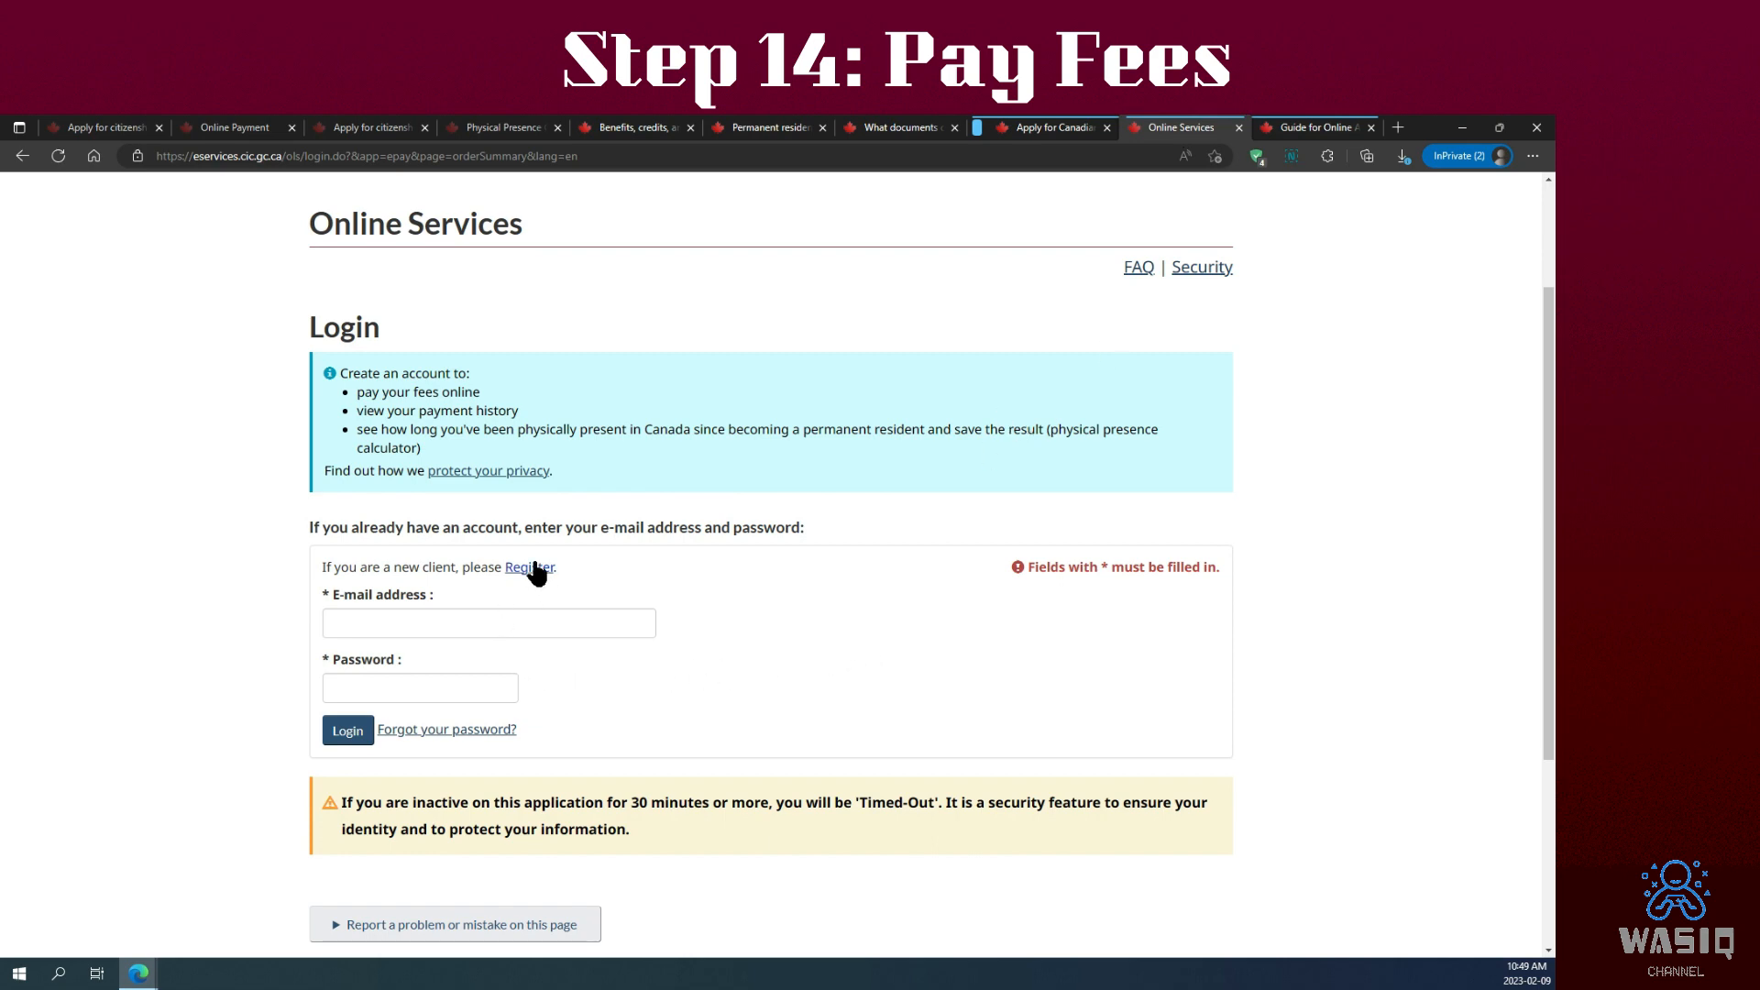
{"action": "left_click_drag", "start_coordinate": [321, 566], "coordinate": [452, 567]}
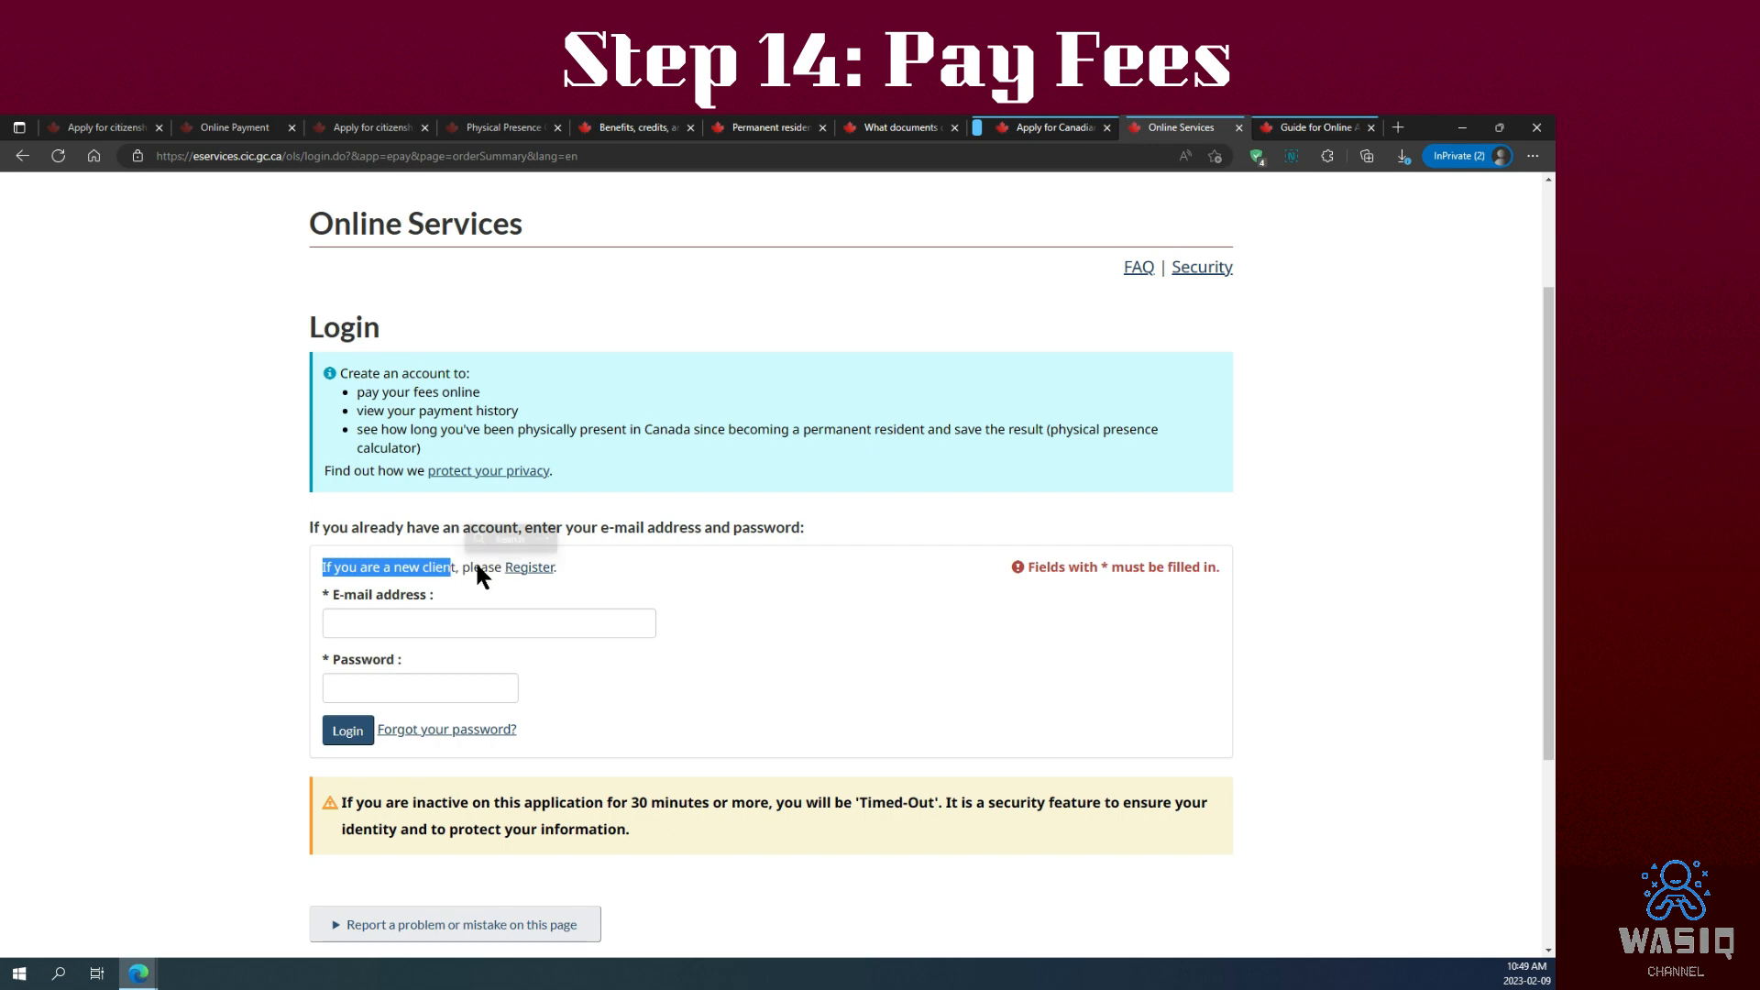
{"action": "left_click", "coordinate": [539, 567]}
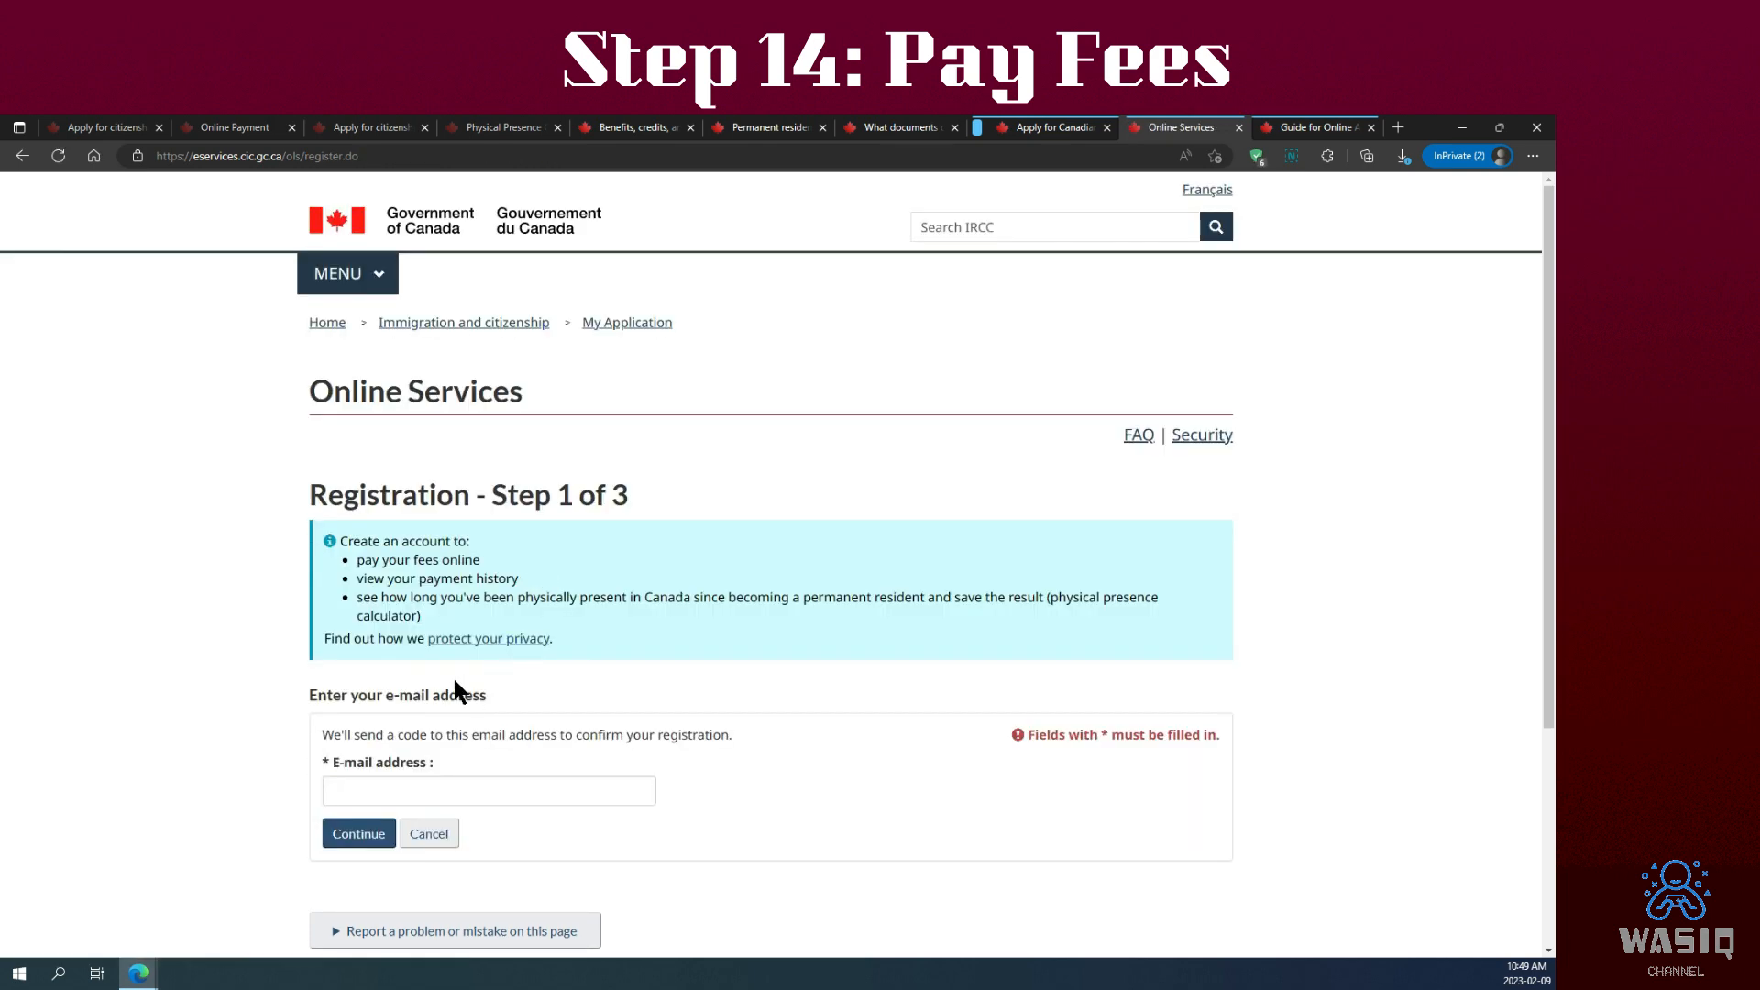
Enter the account e-mail and set a confirmed password meeting the listed requirements.
{"action": "left_click", "coordinate": [470, 788]}
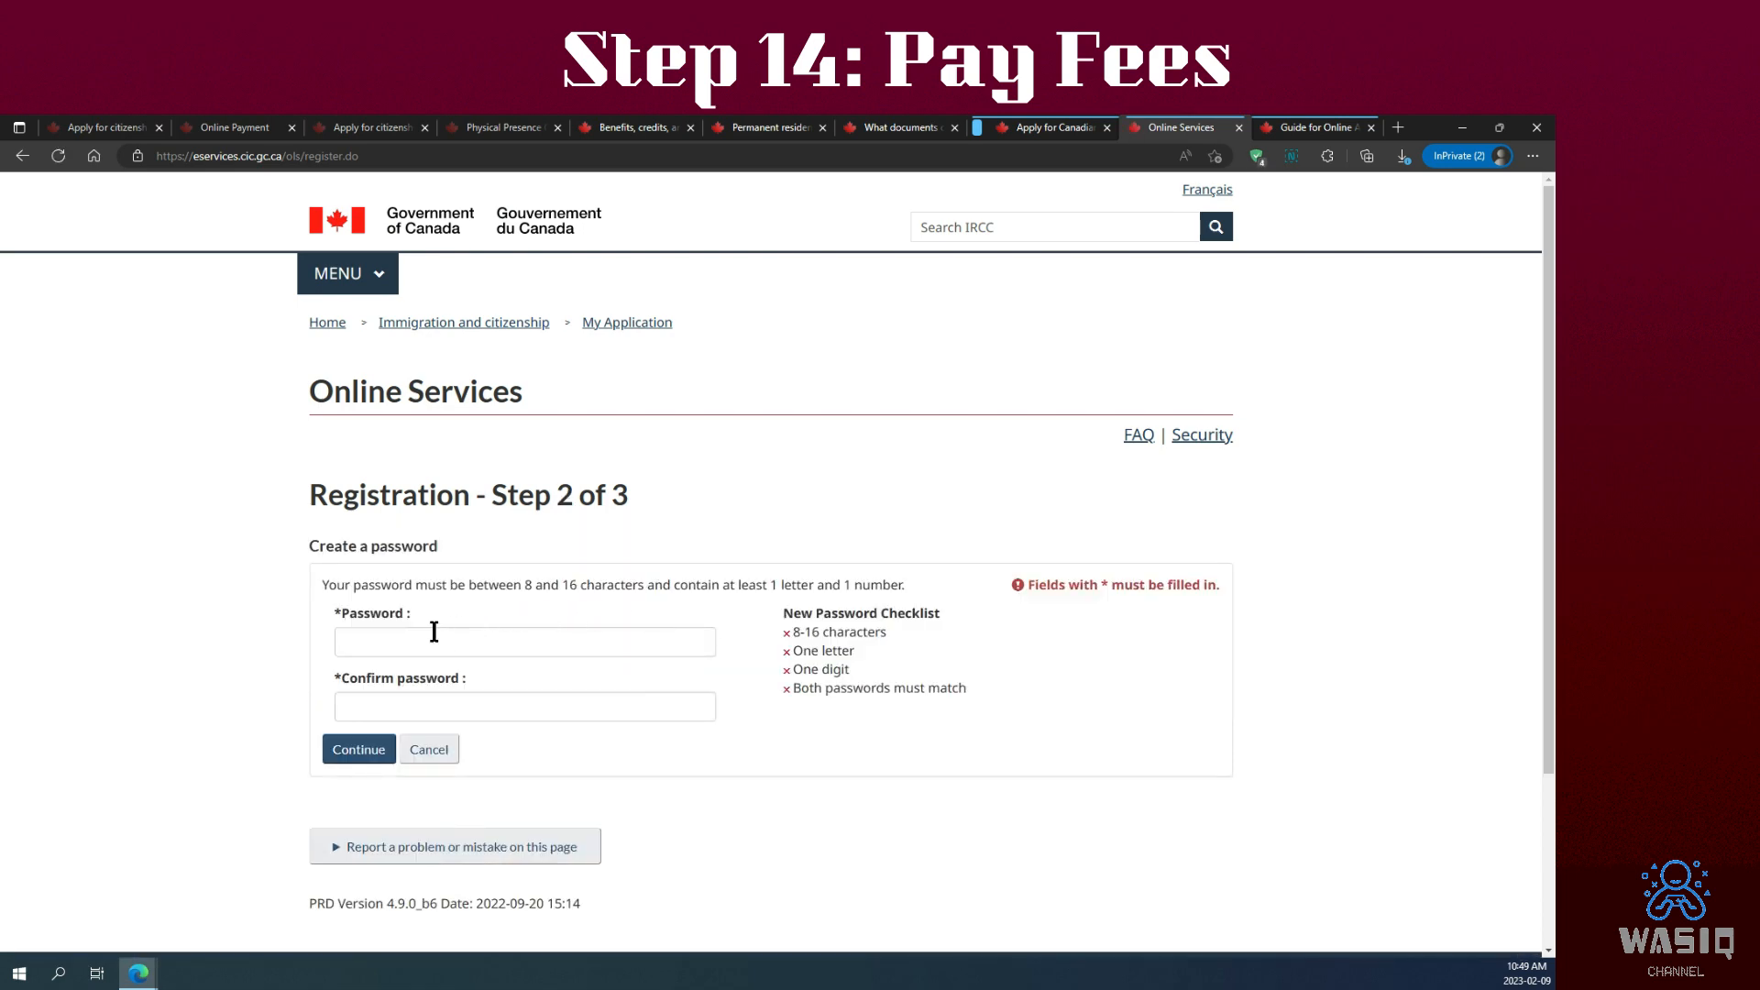
{"action": "left_click", "coordinate": [433, 634]}
{"action": "type", "text": "••••••••••••"}
{"action": "key", "text": "Tab"}
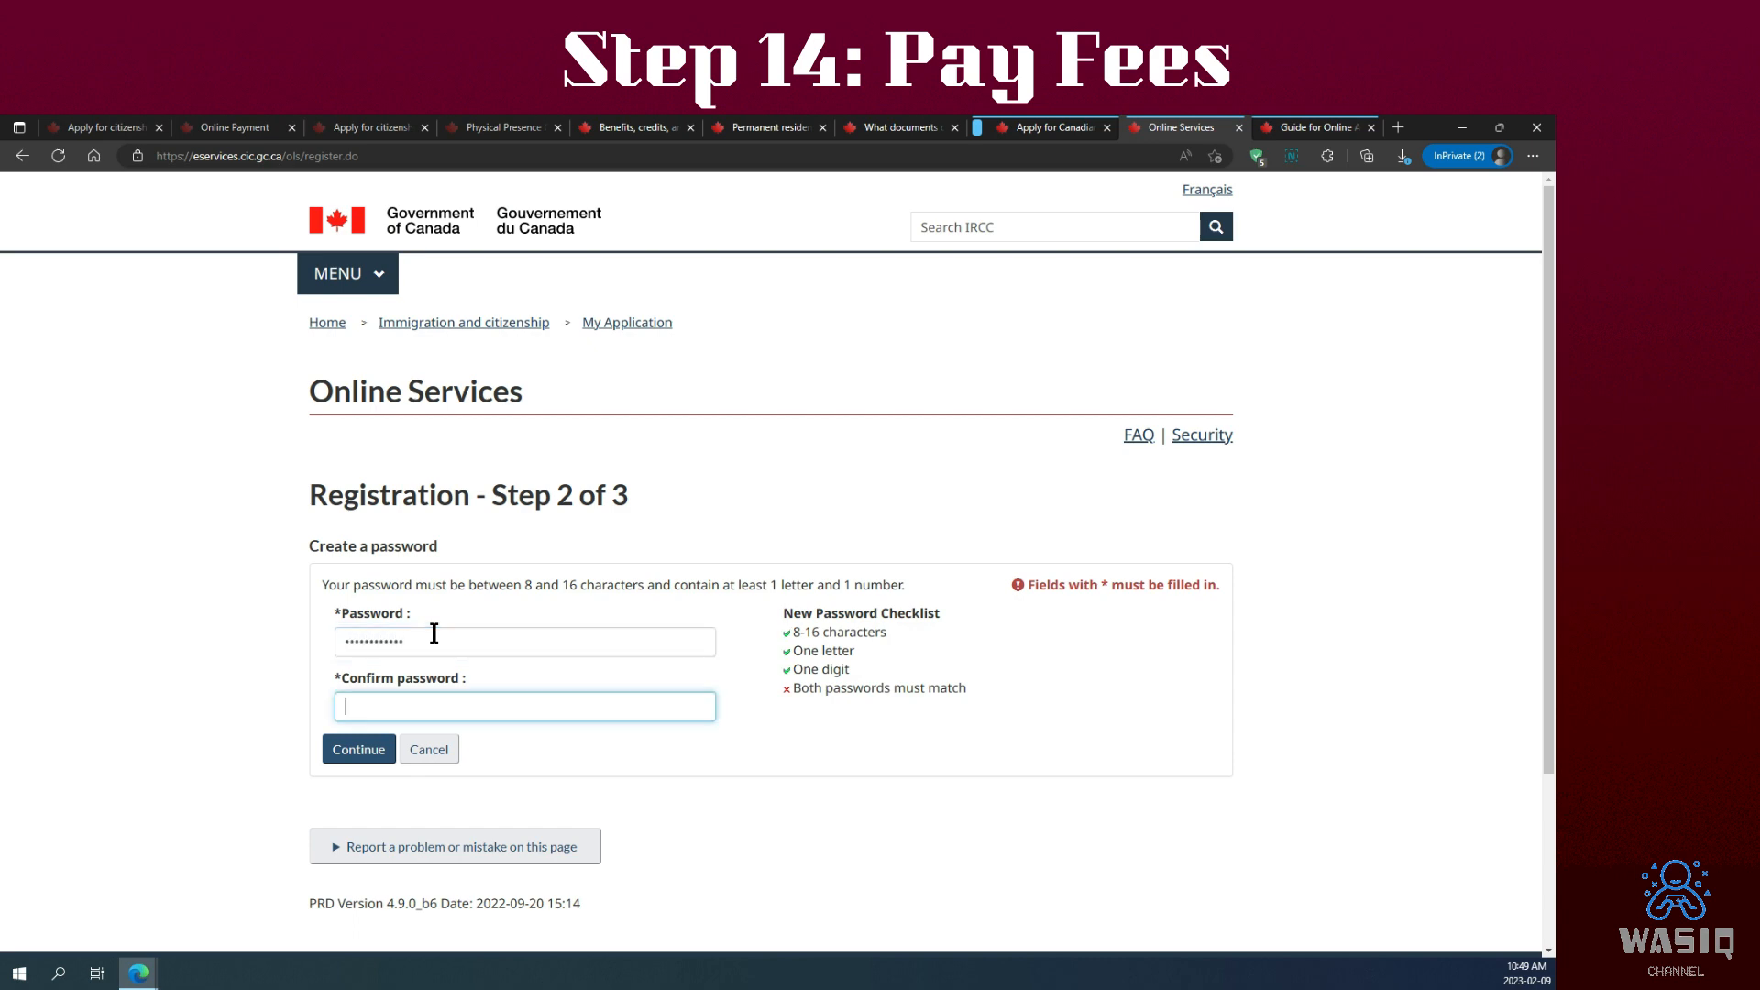
{"action": "type", "text": "••••••••••••"}
{"action": "left_click_drag", "start_coordinate": [794, 632], "coordinate": [976, 685]}
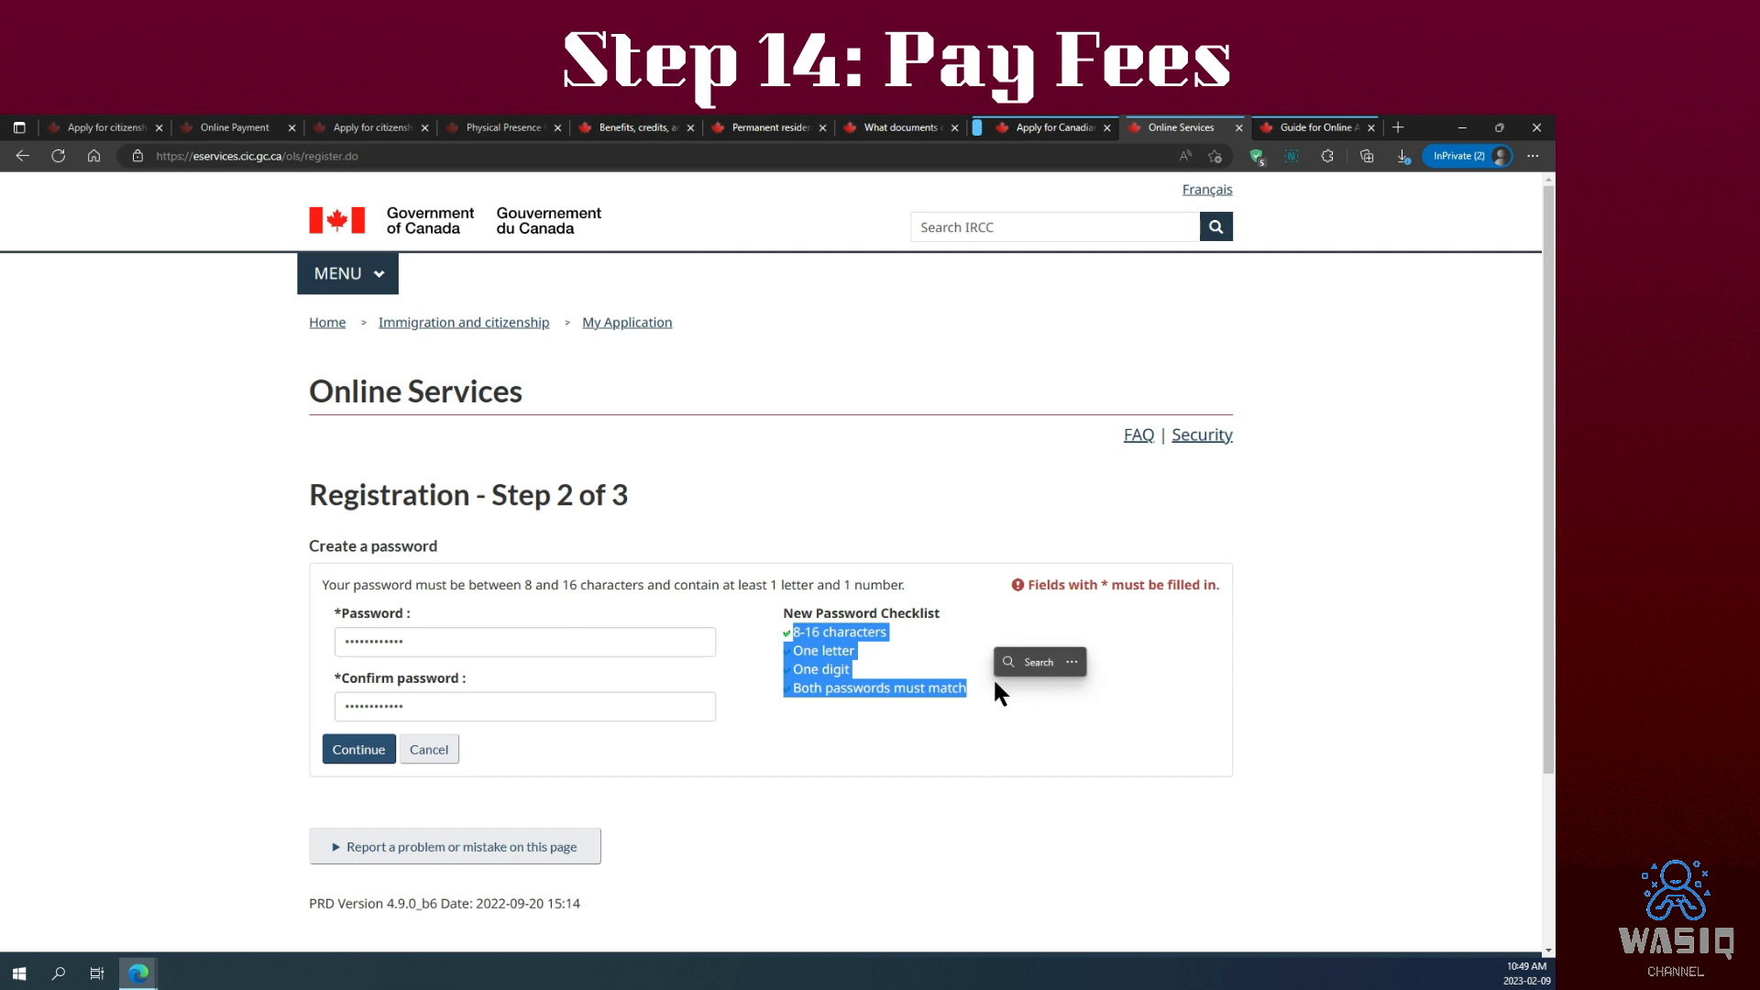
{"action": "left_click", "coordinate": [996, 692]}
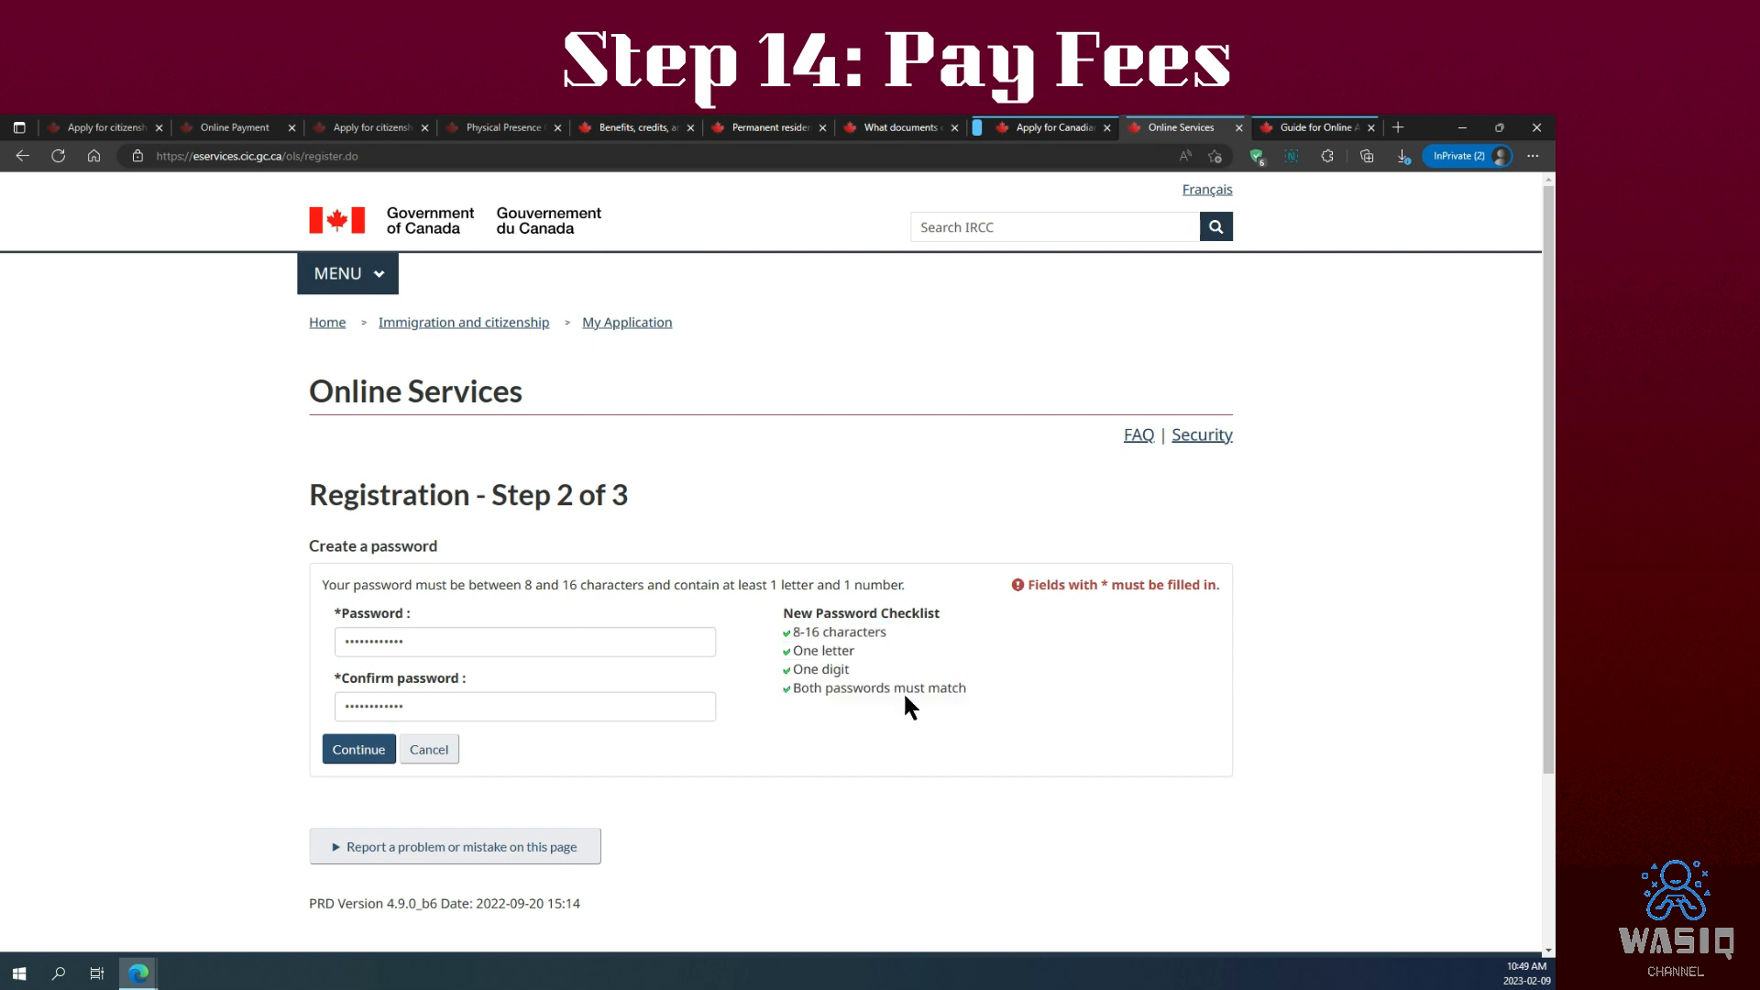
{"action": "left_click", "coordinate": [359, 754]}
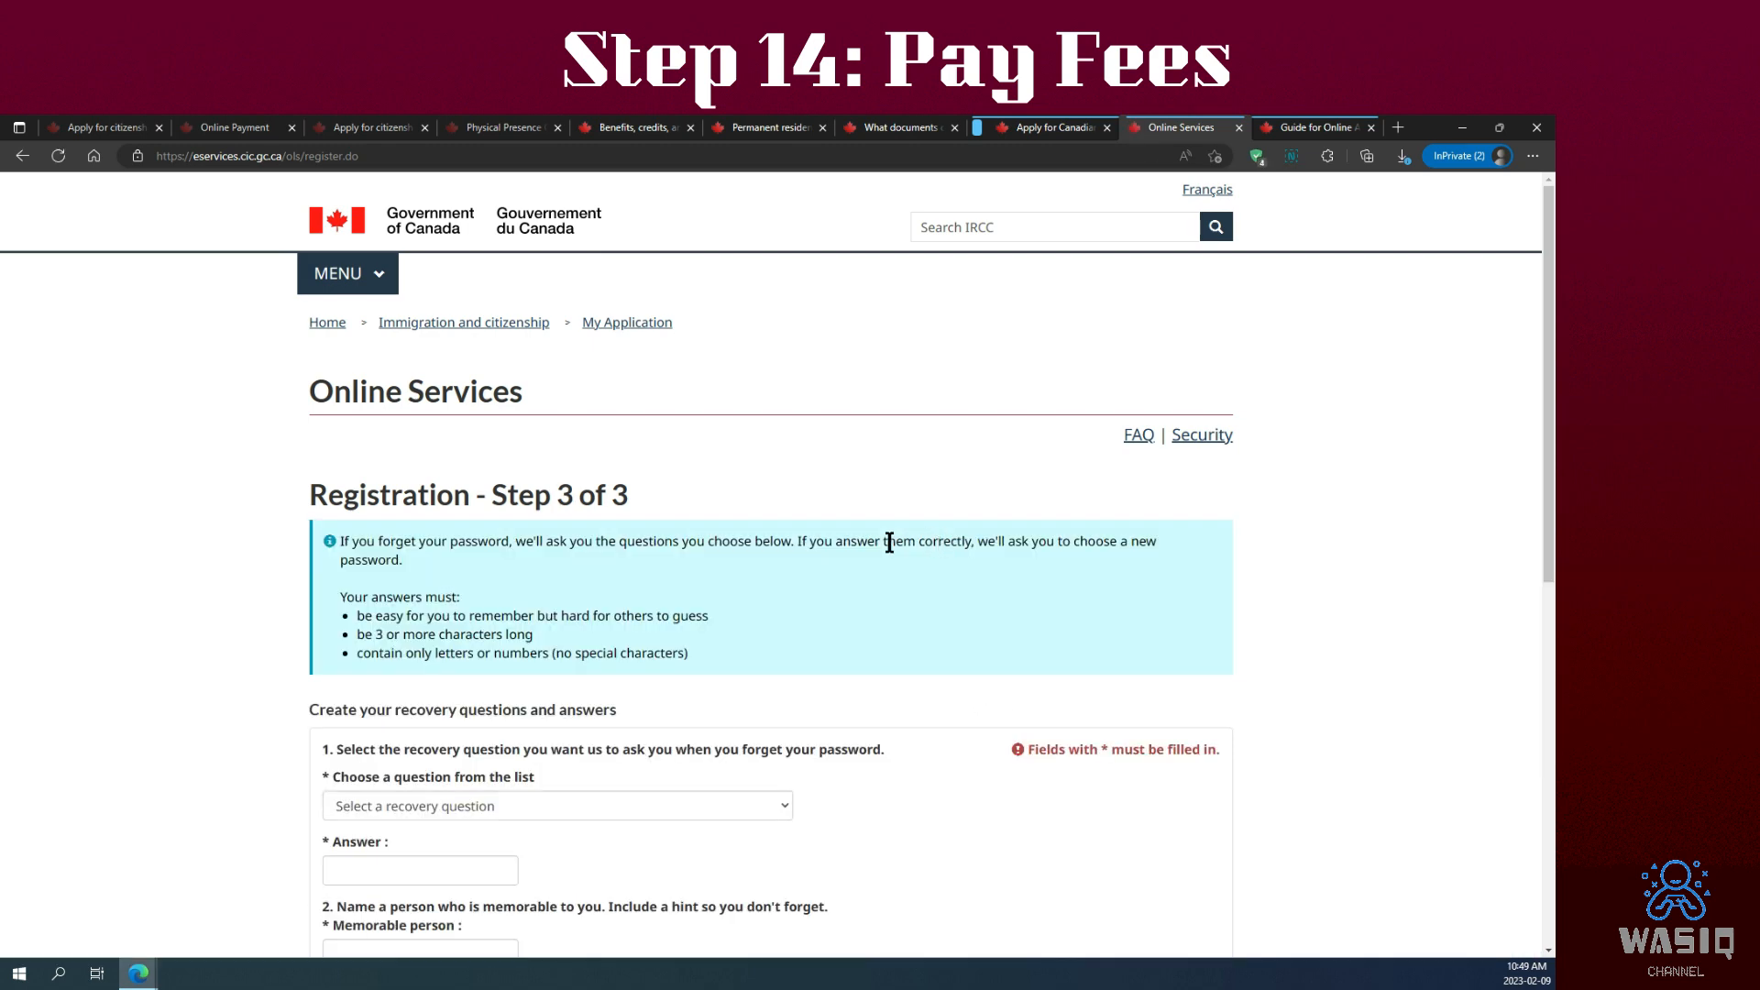
Go over the Step 3 recovery question, answer, memorable date and hint fields.
{"action": "scroll", "coordinate": [577, 707], "scroll_direction": "down", "scroll_amount": 3}
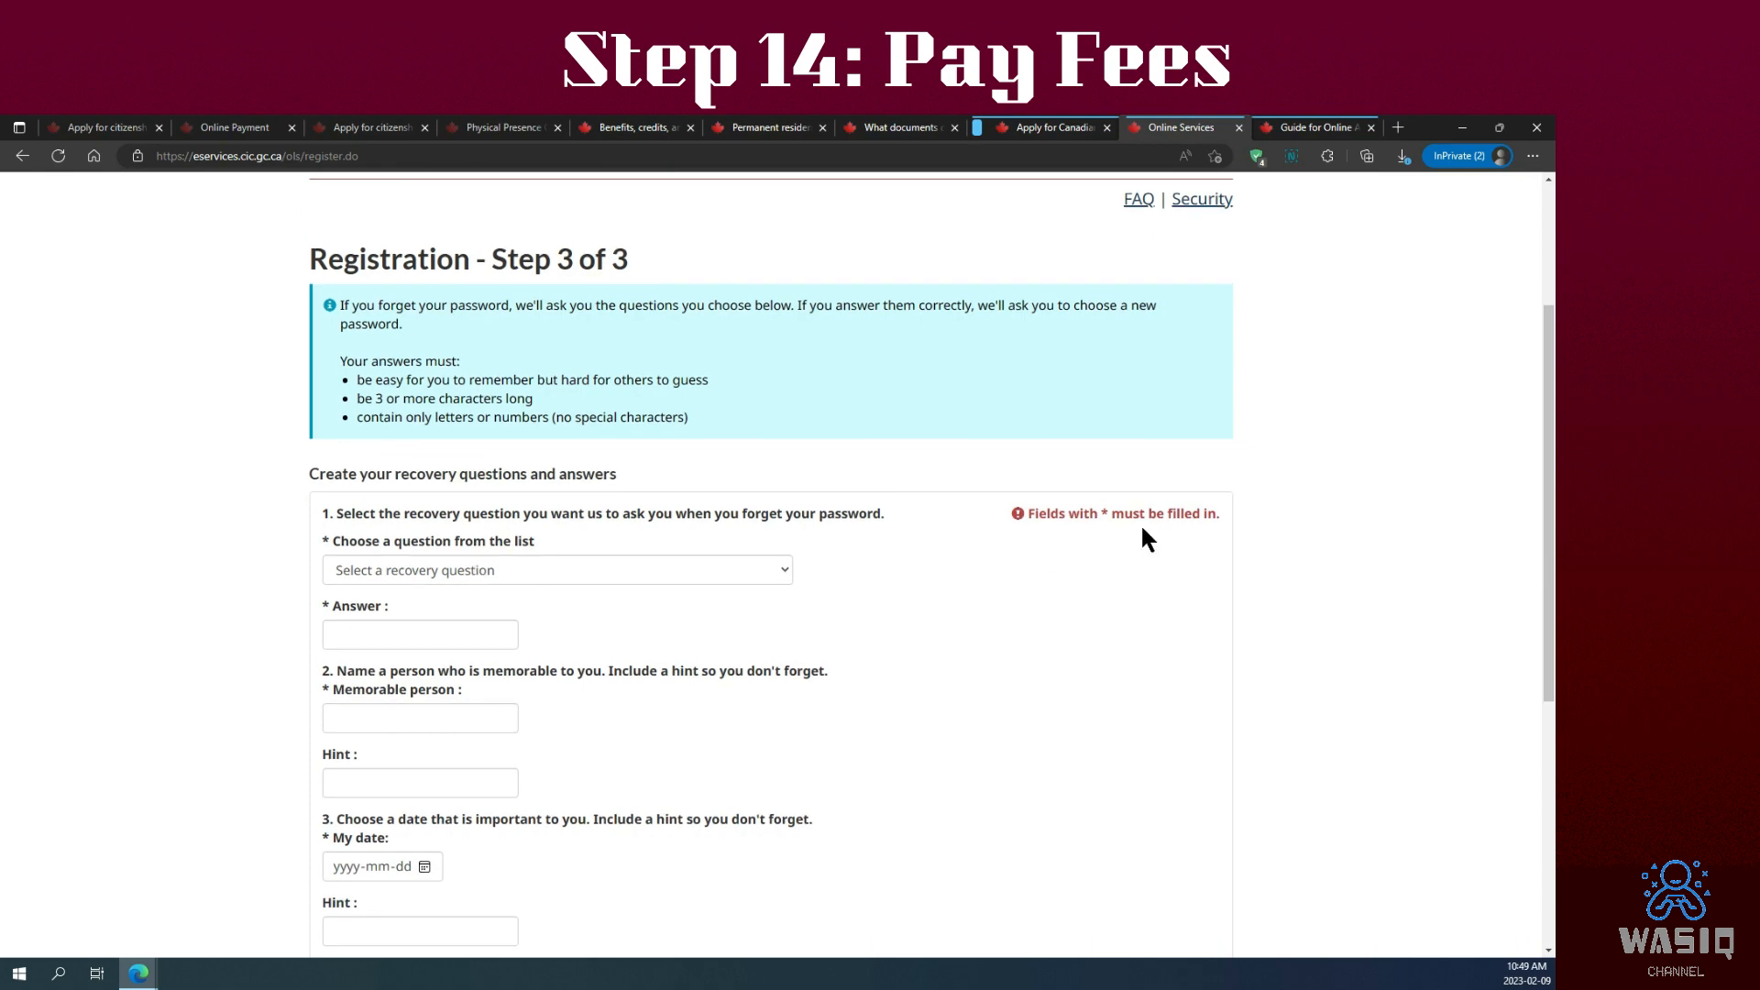
{"action": "scroll", "coordinate": [622, 496], "scroll_direction": "down", "scroll_amount": 2}
{"action": "scroll", "coordinate": [623, 496], "scroll_direction": "up", "scroll_amount": 1}
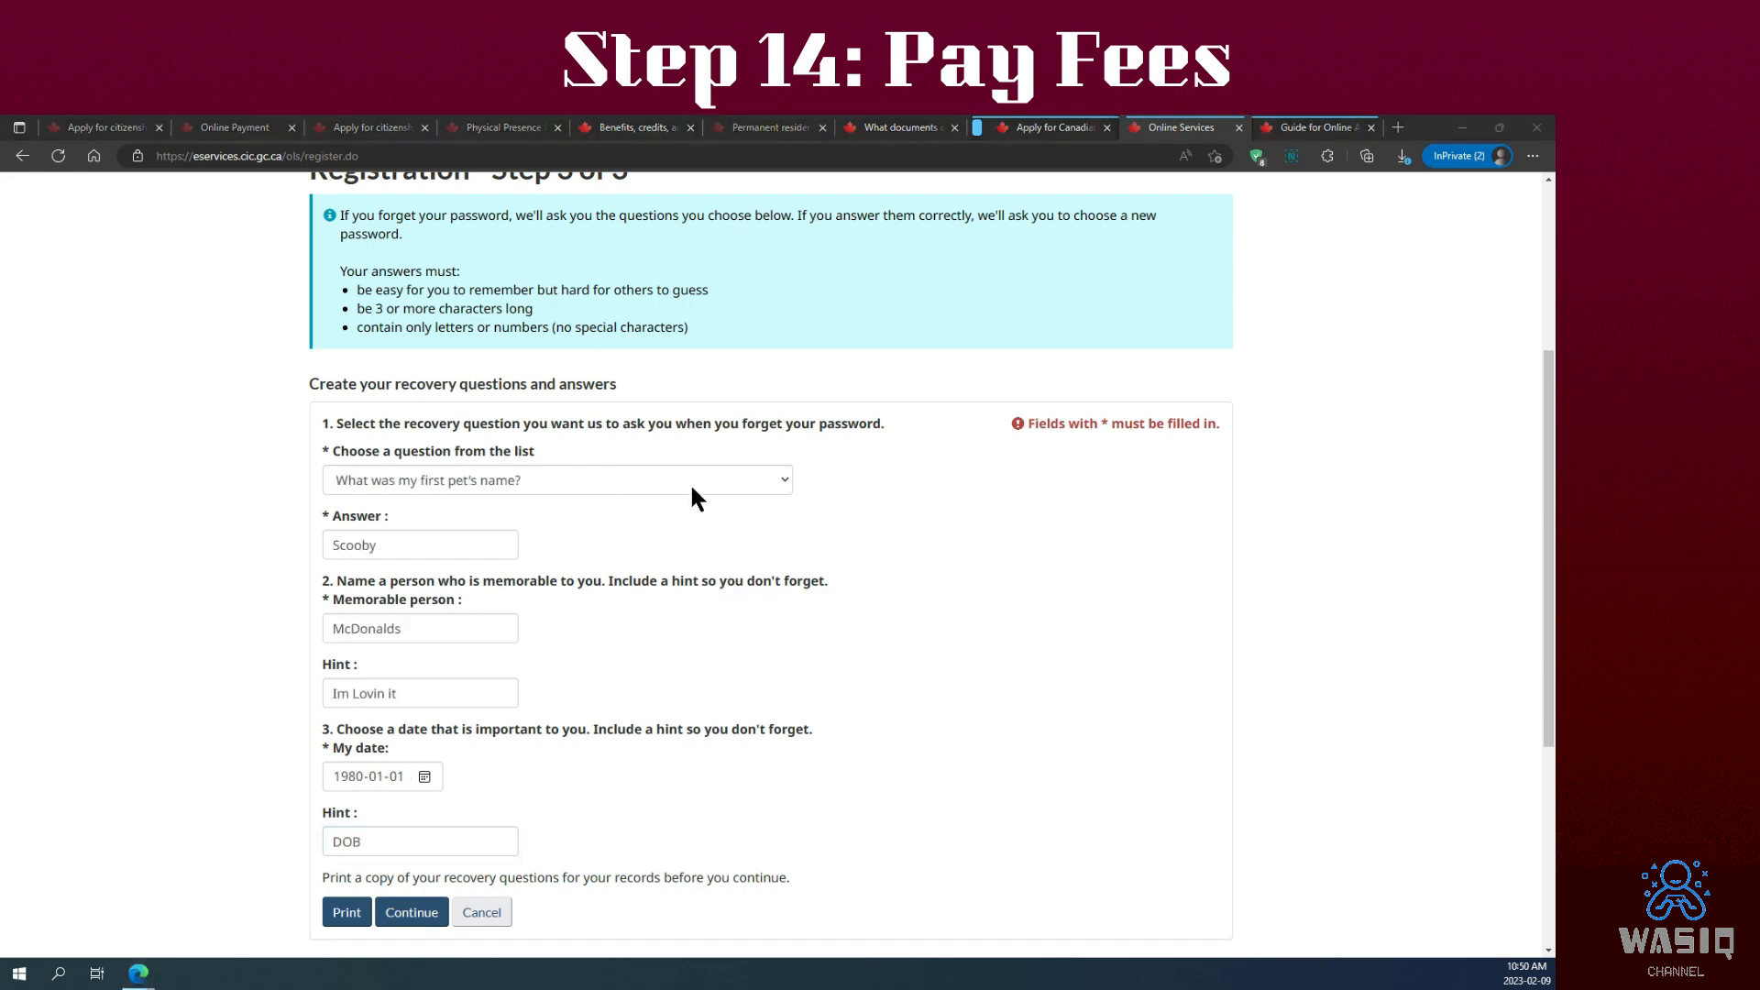
{"action": "left_click_drag", "start_coordinate": [1548, 559], "coordinate": [1549, 583]}
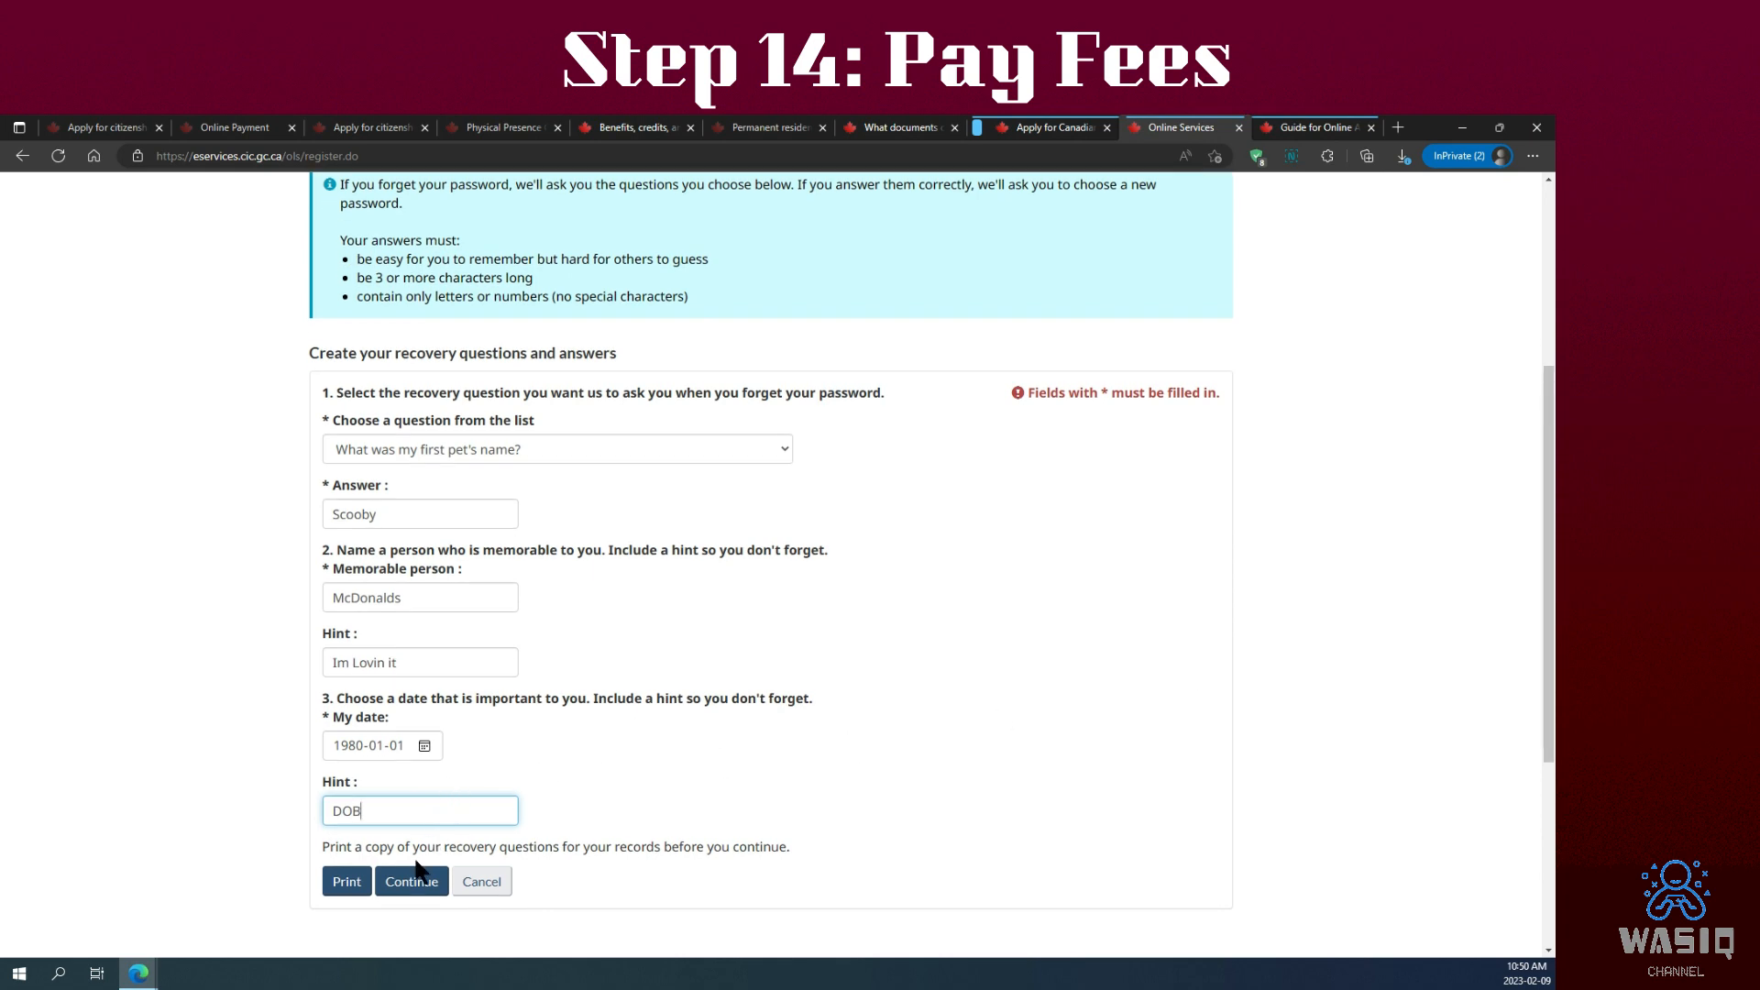
Submit the recovery answers and bring the inbox with the confirmation e-mail into view.
{"action": "left_click", "coordinate": [409, 887]}
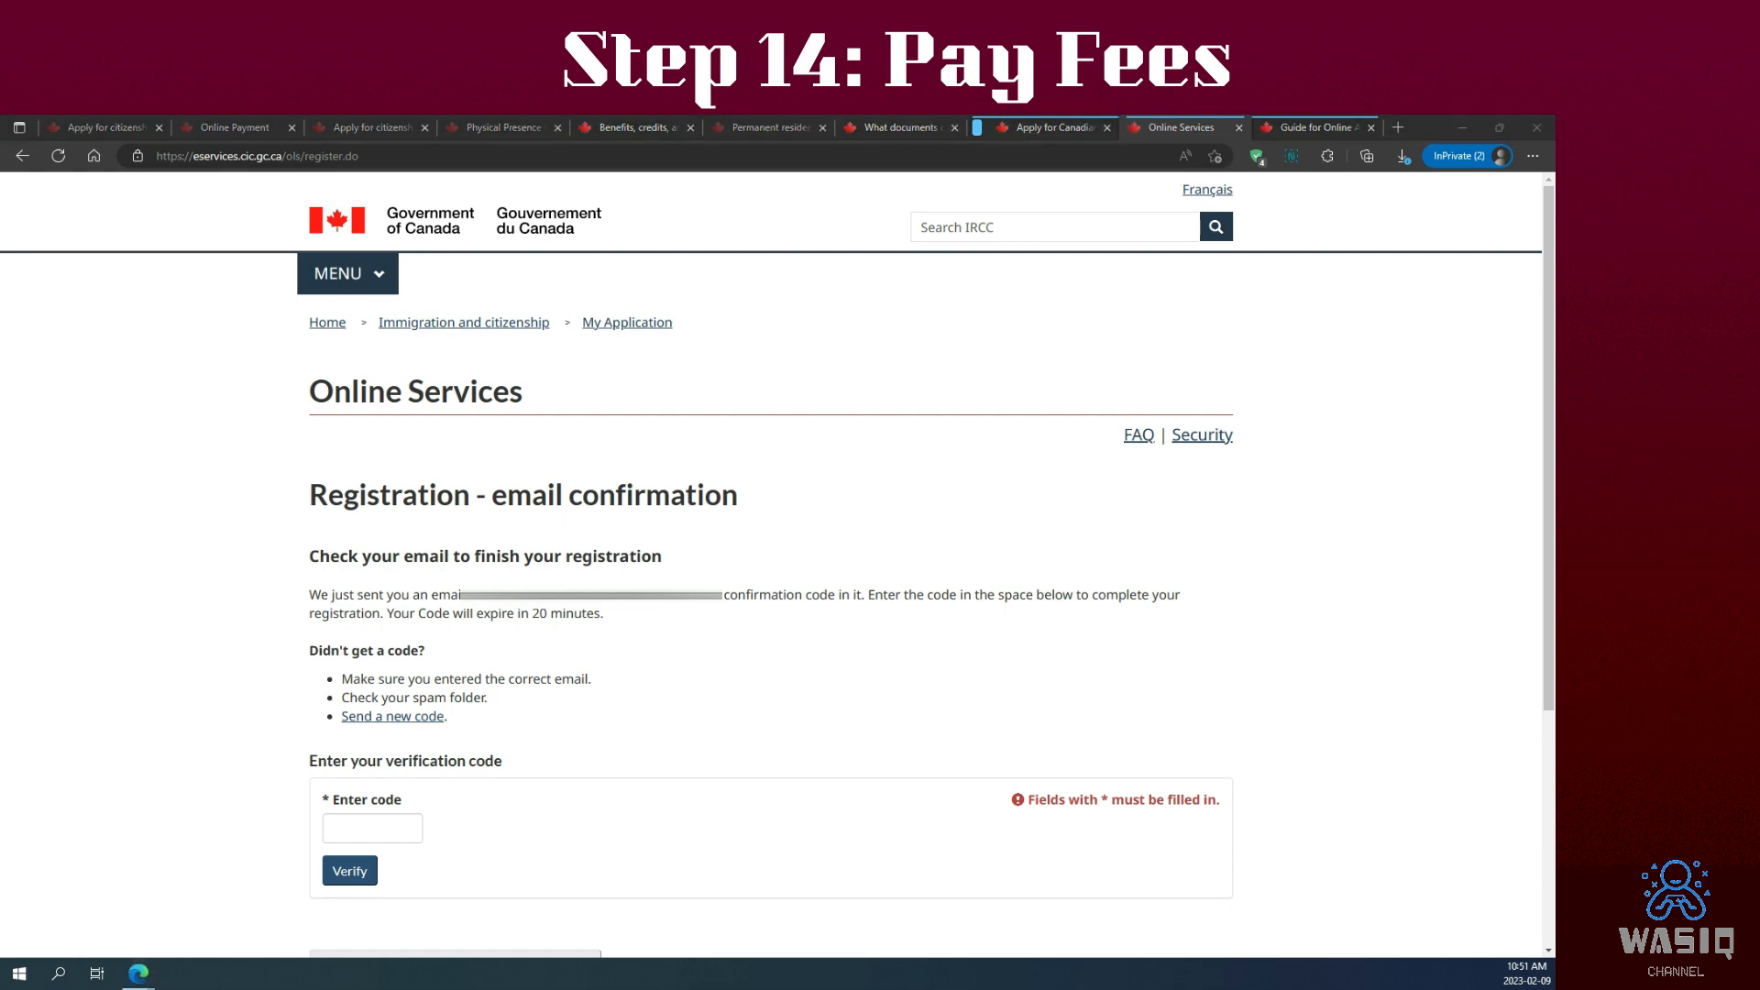
{"action": "left_click_drag", "start_coordinate": [0, 168], "coordinate": [1025, 353]}
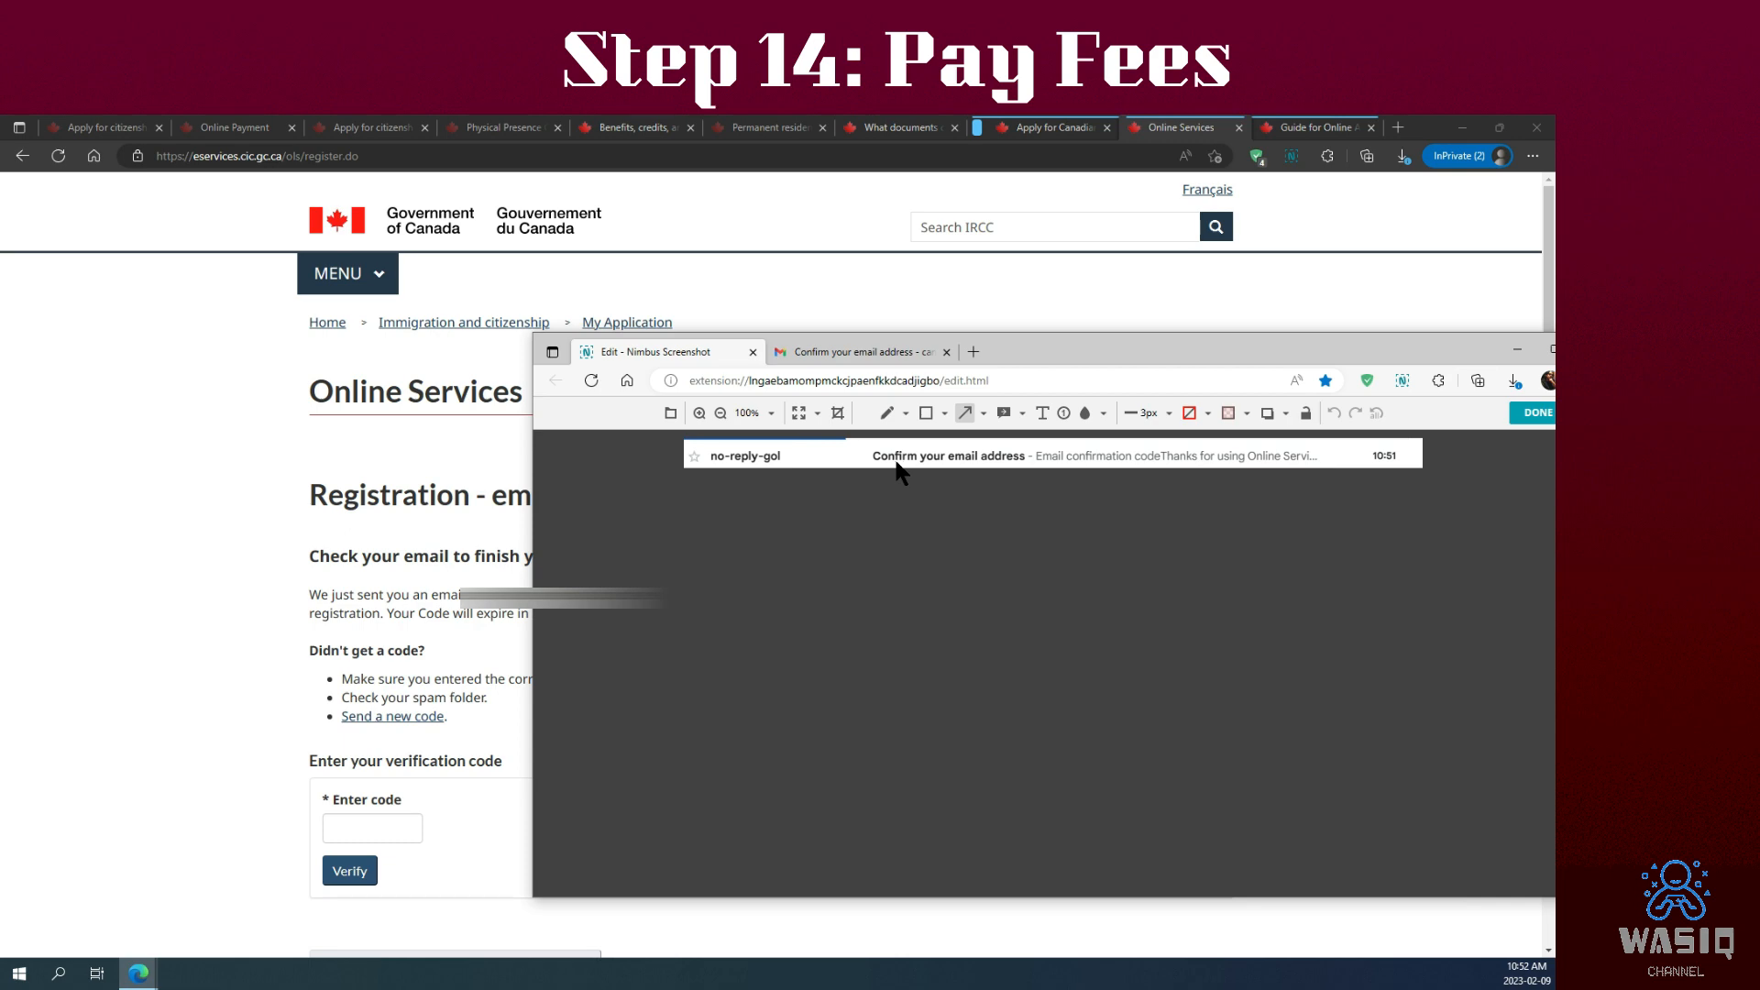
Open the IRCC 'Confirm your email address' e-mail and select its verification code.
{"action": "left_click", "coordinate": [810, 352]}
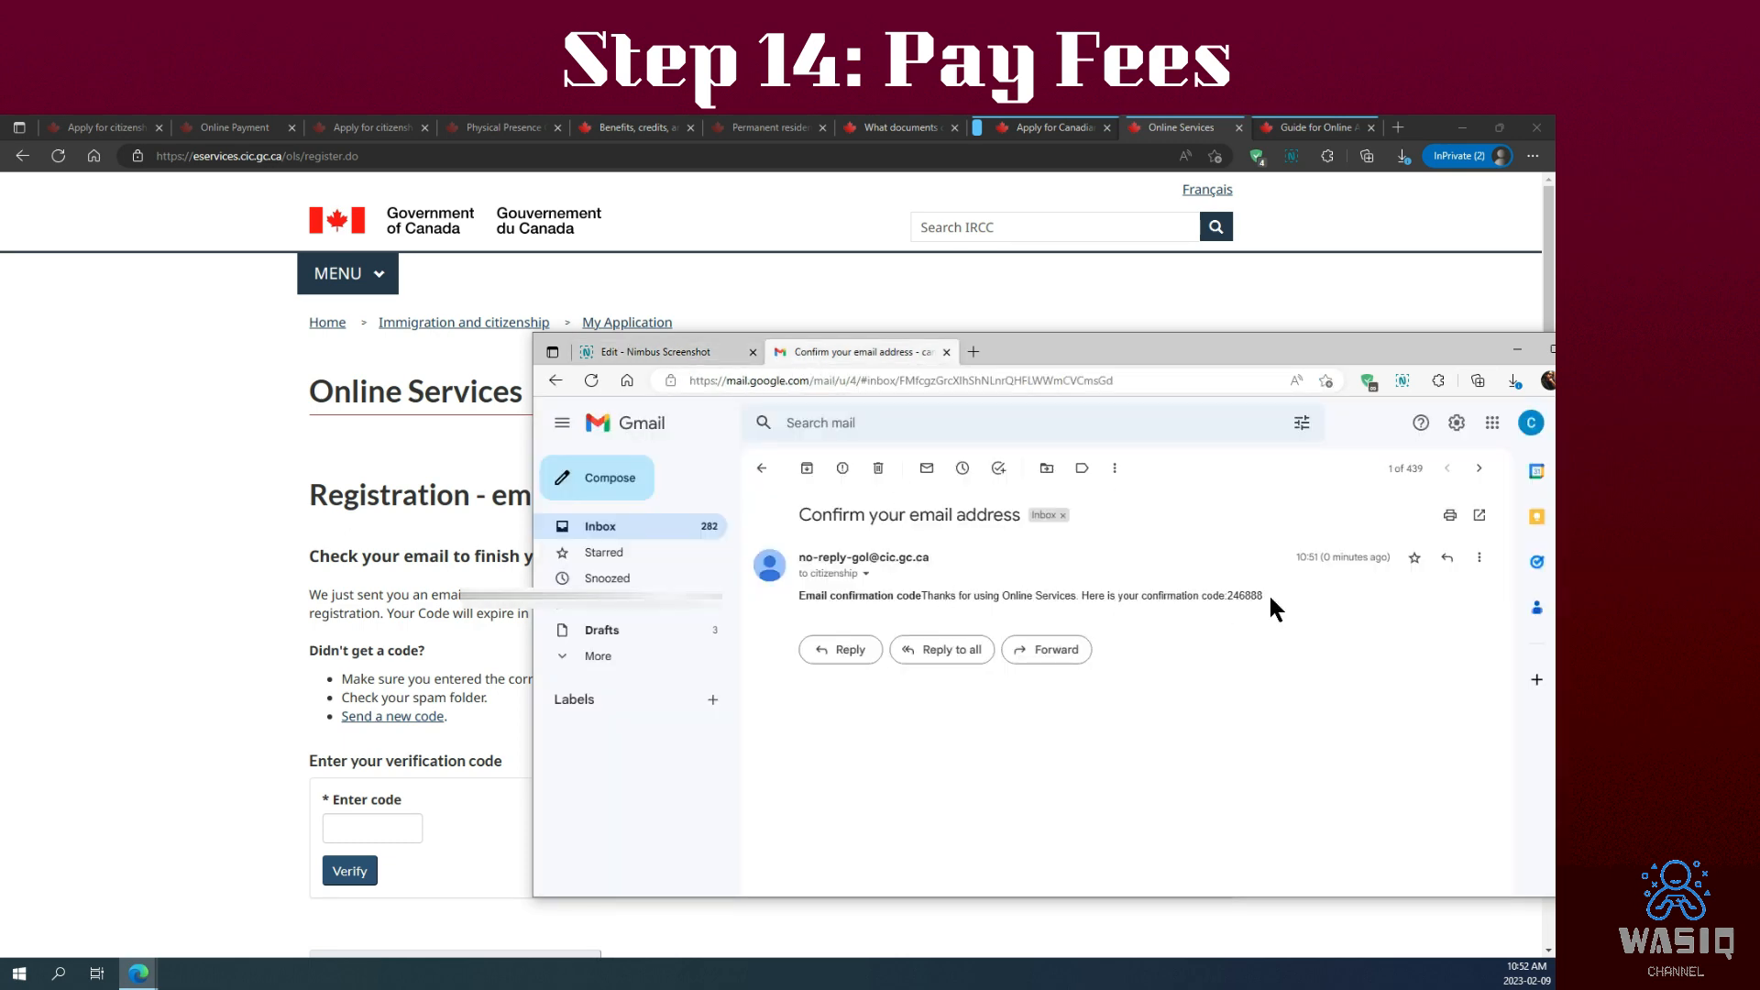
{"action": "left_click_drag", "start_coordinate": [1301, 345], "coordinate": [1317, 345]}
{"action": "left_click_drag", "start_coordinate": [1285, 597], "coordinate": [1244, 596]}
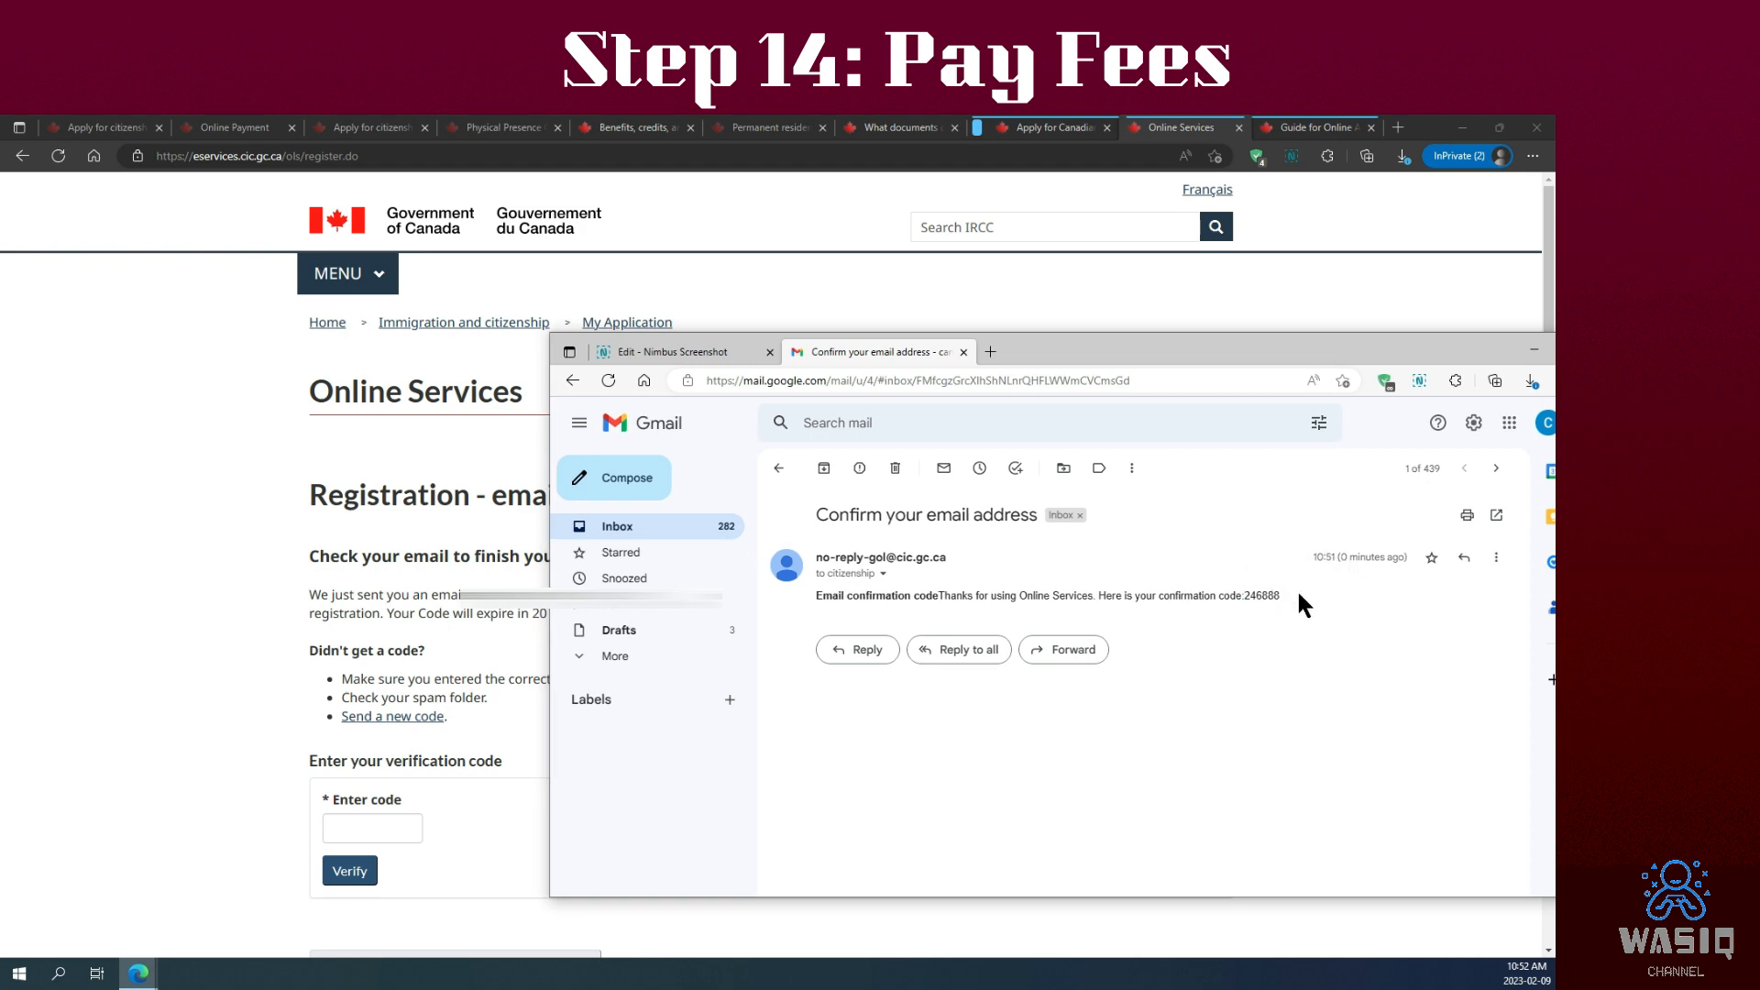
{"action": "left_click_drag", "start_coordinate": [1282, 597], "coordinate": [1242, 596]}
Enter the verification code in Online Services and verify the e-mail address.
{"action": "left_click", "coordinate": [375, 822]}
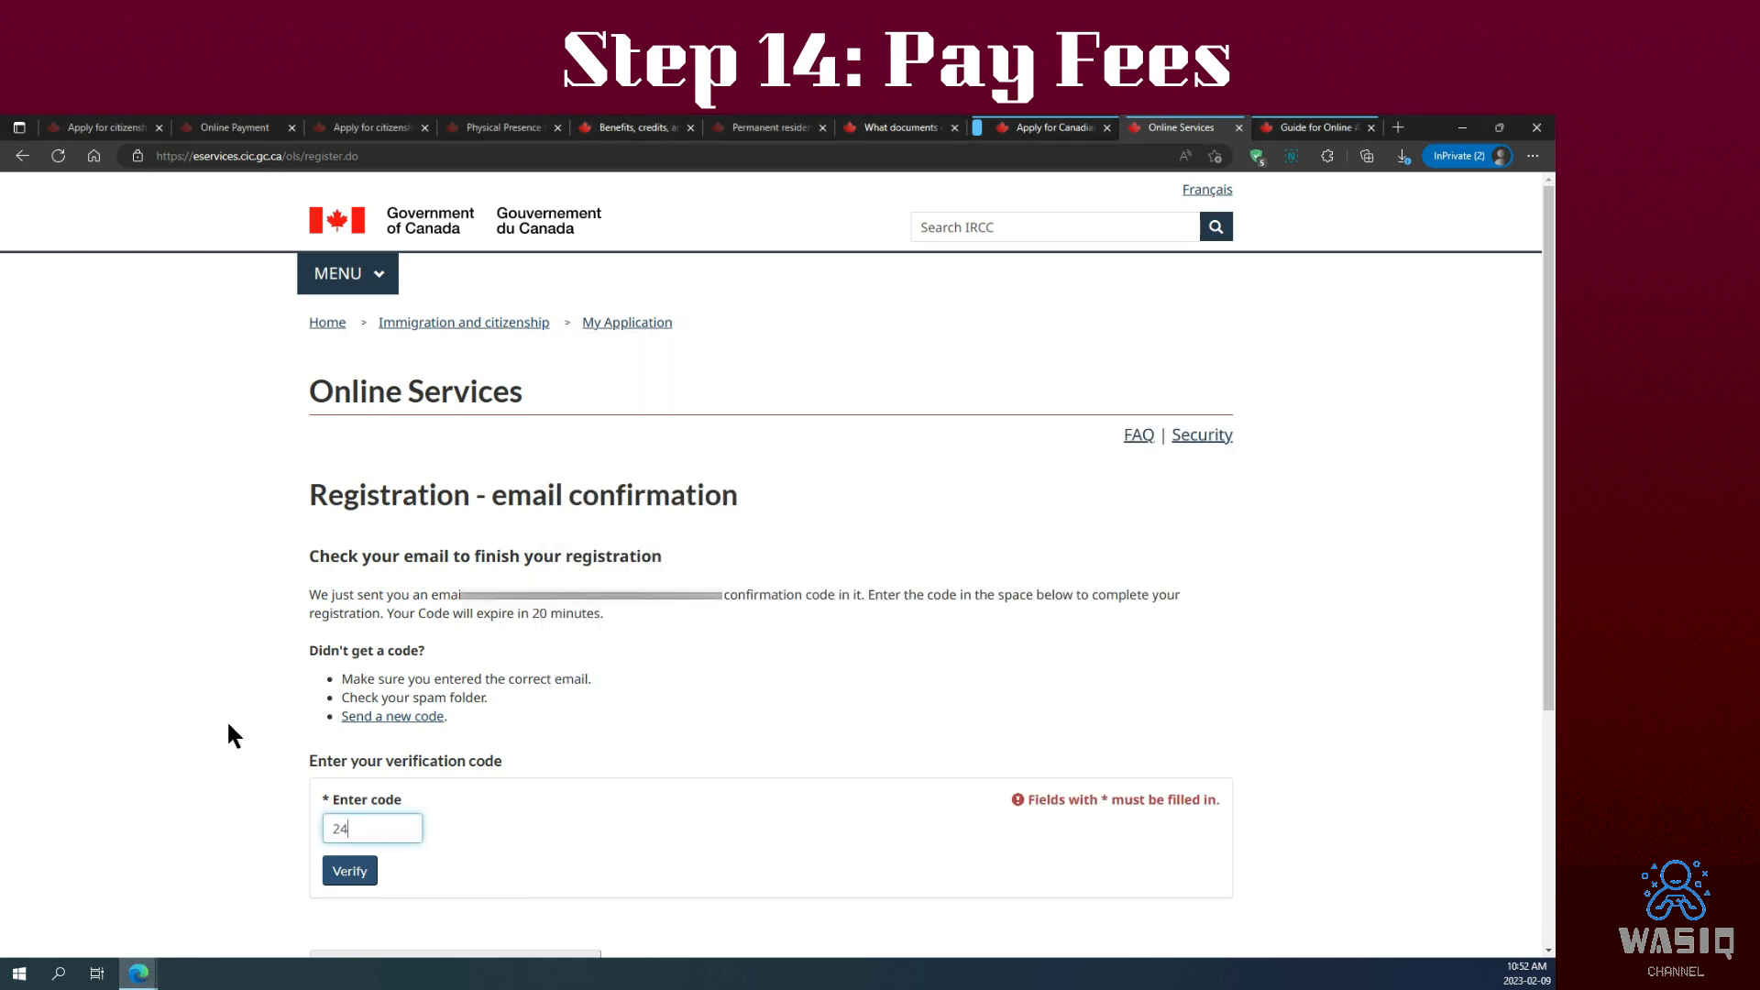
{"action": "mouse_move", "coordinate": [138, 972]}
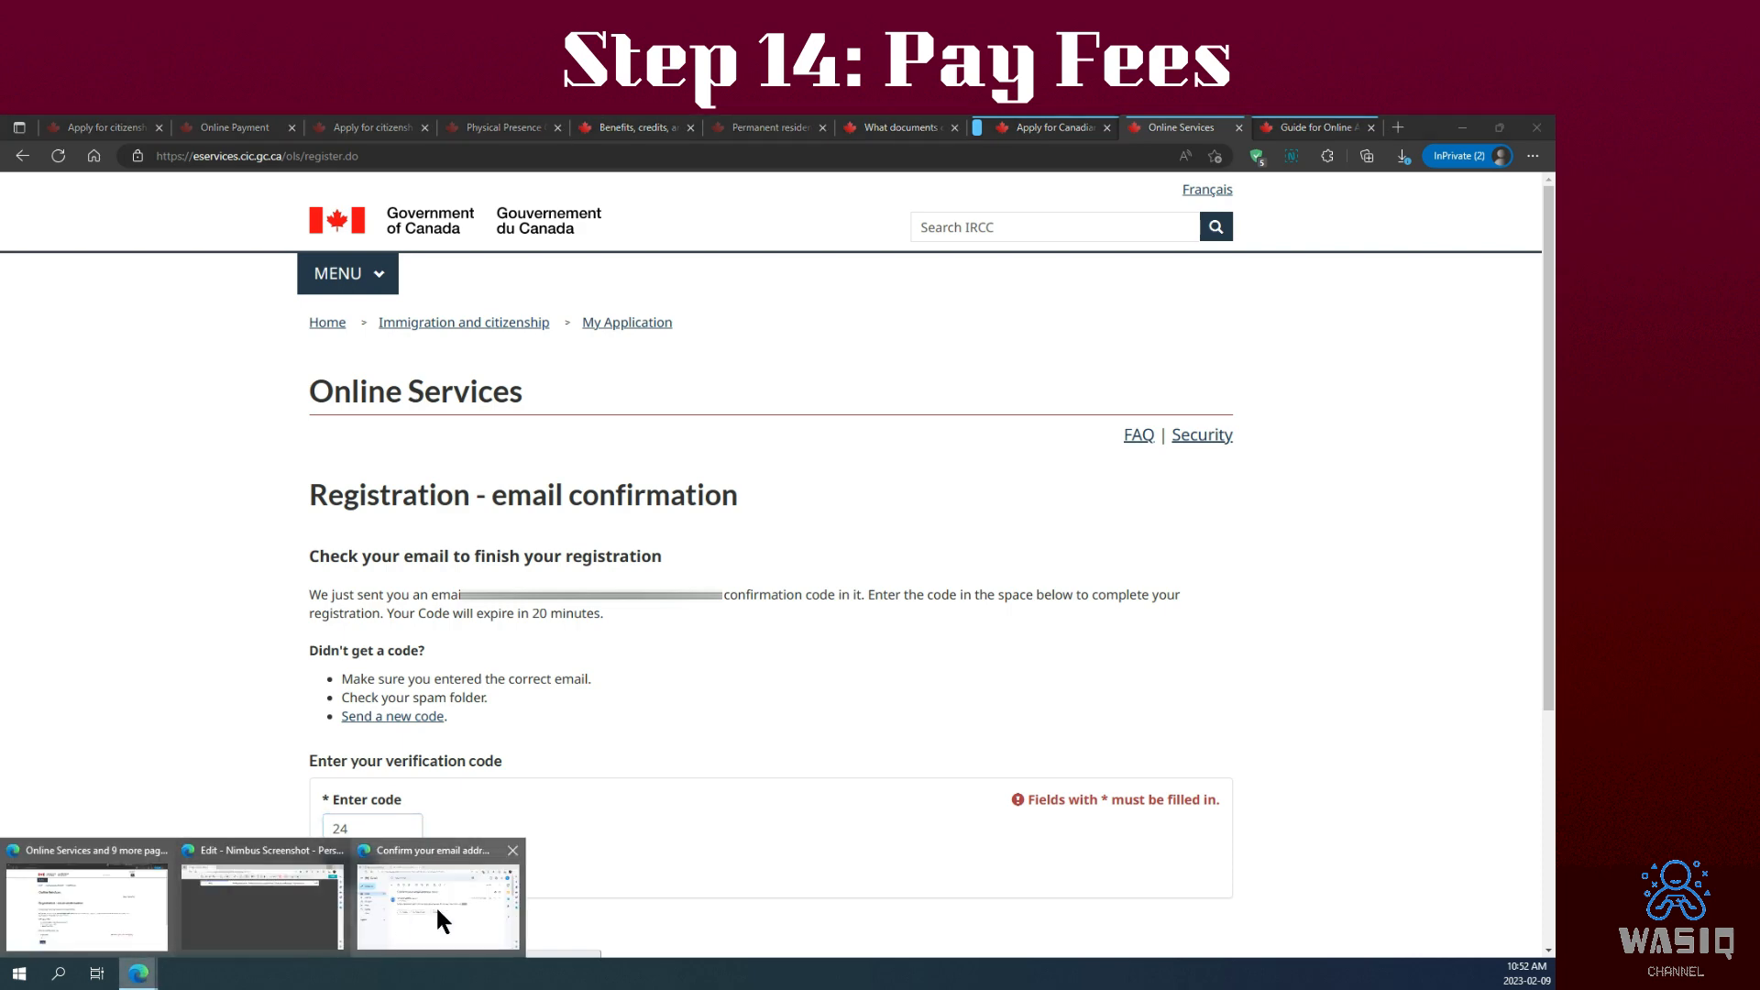
{"action": "left_click", "coordinate": [439, 908]}
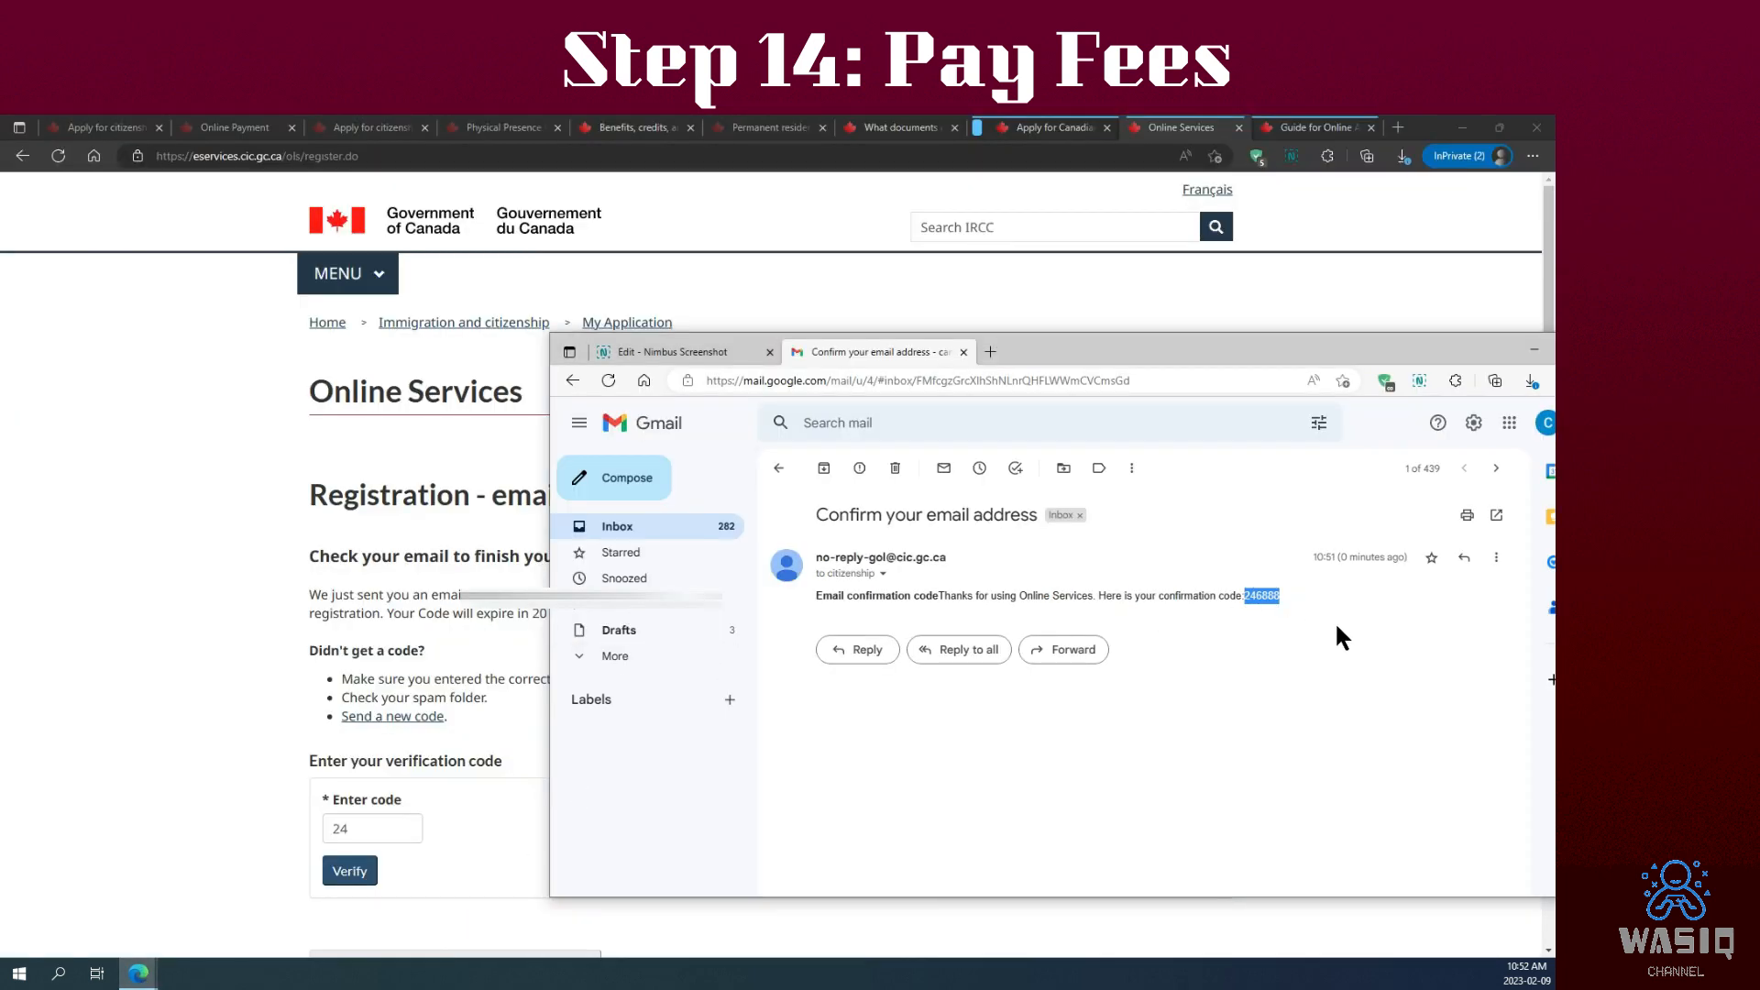
{"action": "left_click", "coordinate": [379, 825]}
{"action": "left_click", "coordinate": [348, 875]}
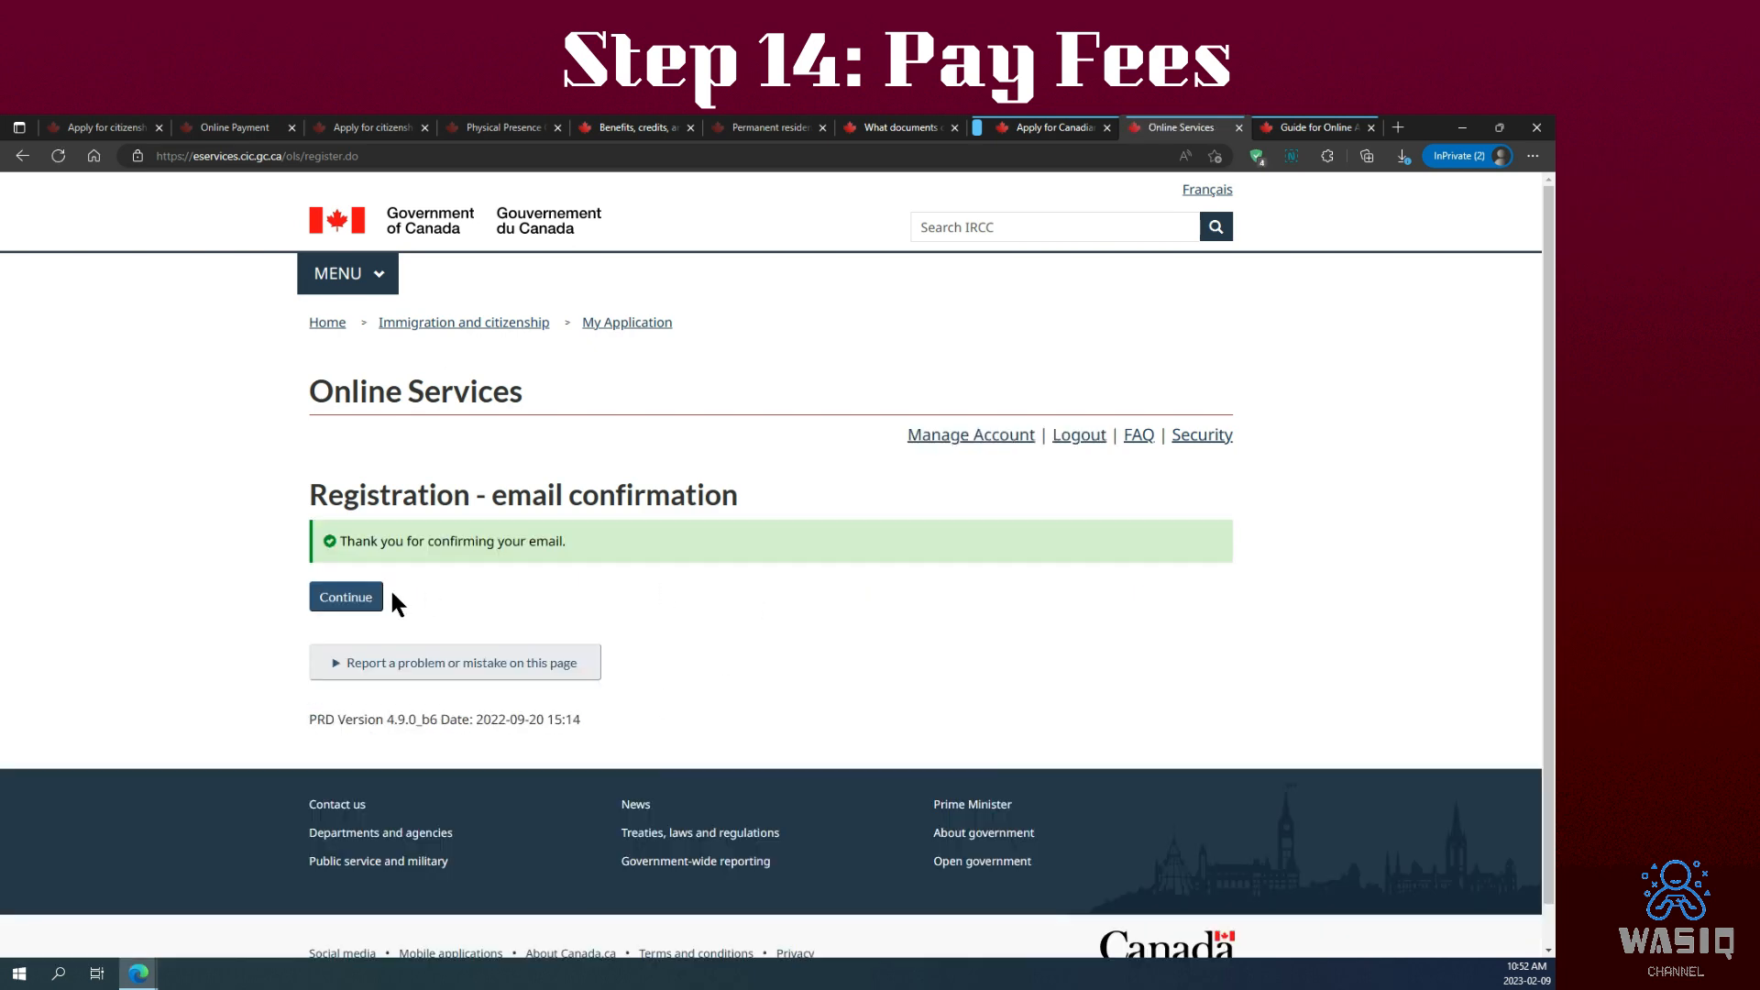
Confirm the $630.00 payment, pass the robot check, and accept the refund disclaimer.
{"action": "left_click", "coordinate": [362, 598]}
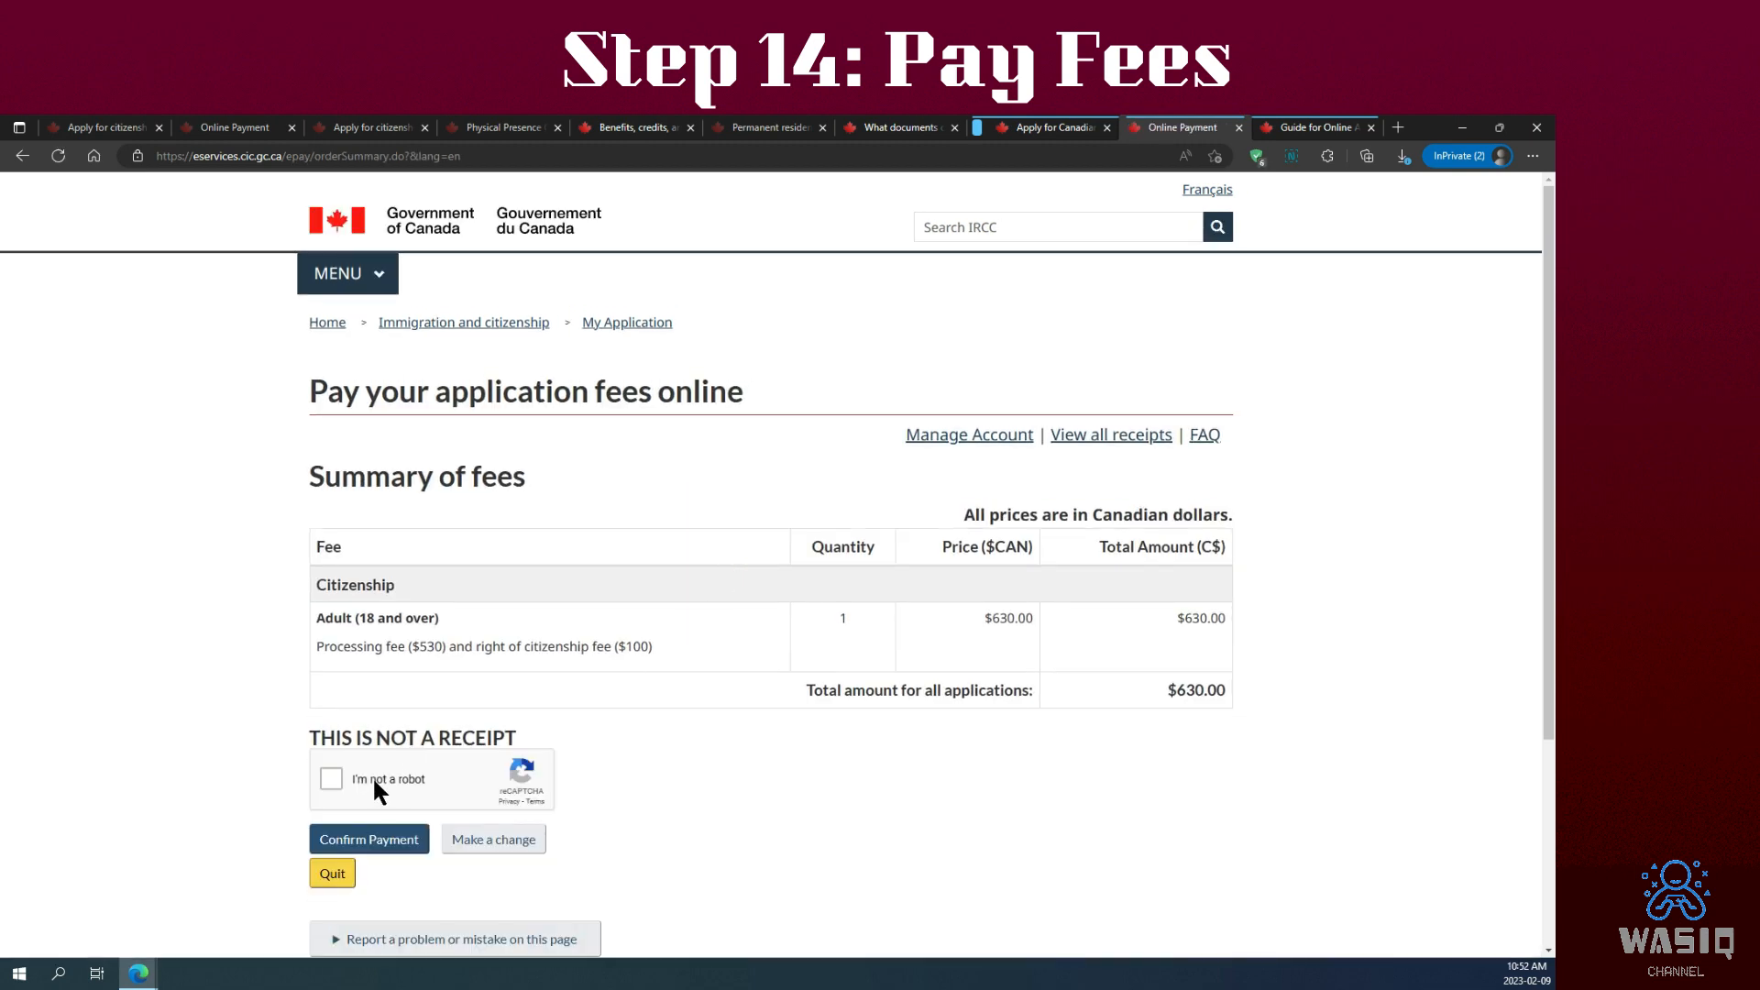
{"action": "left_click", "coordinate": [338, 778]}
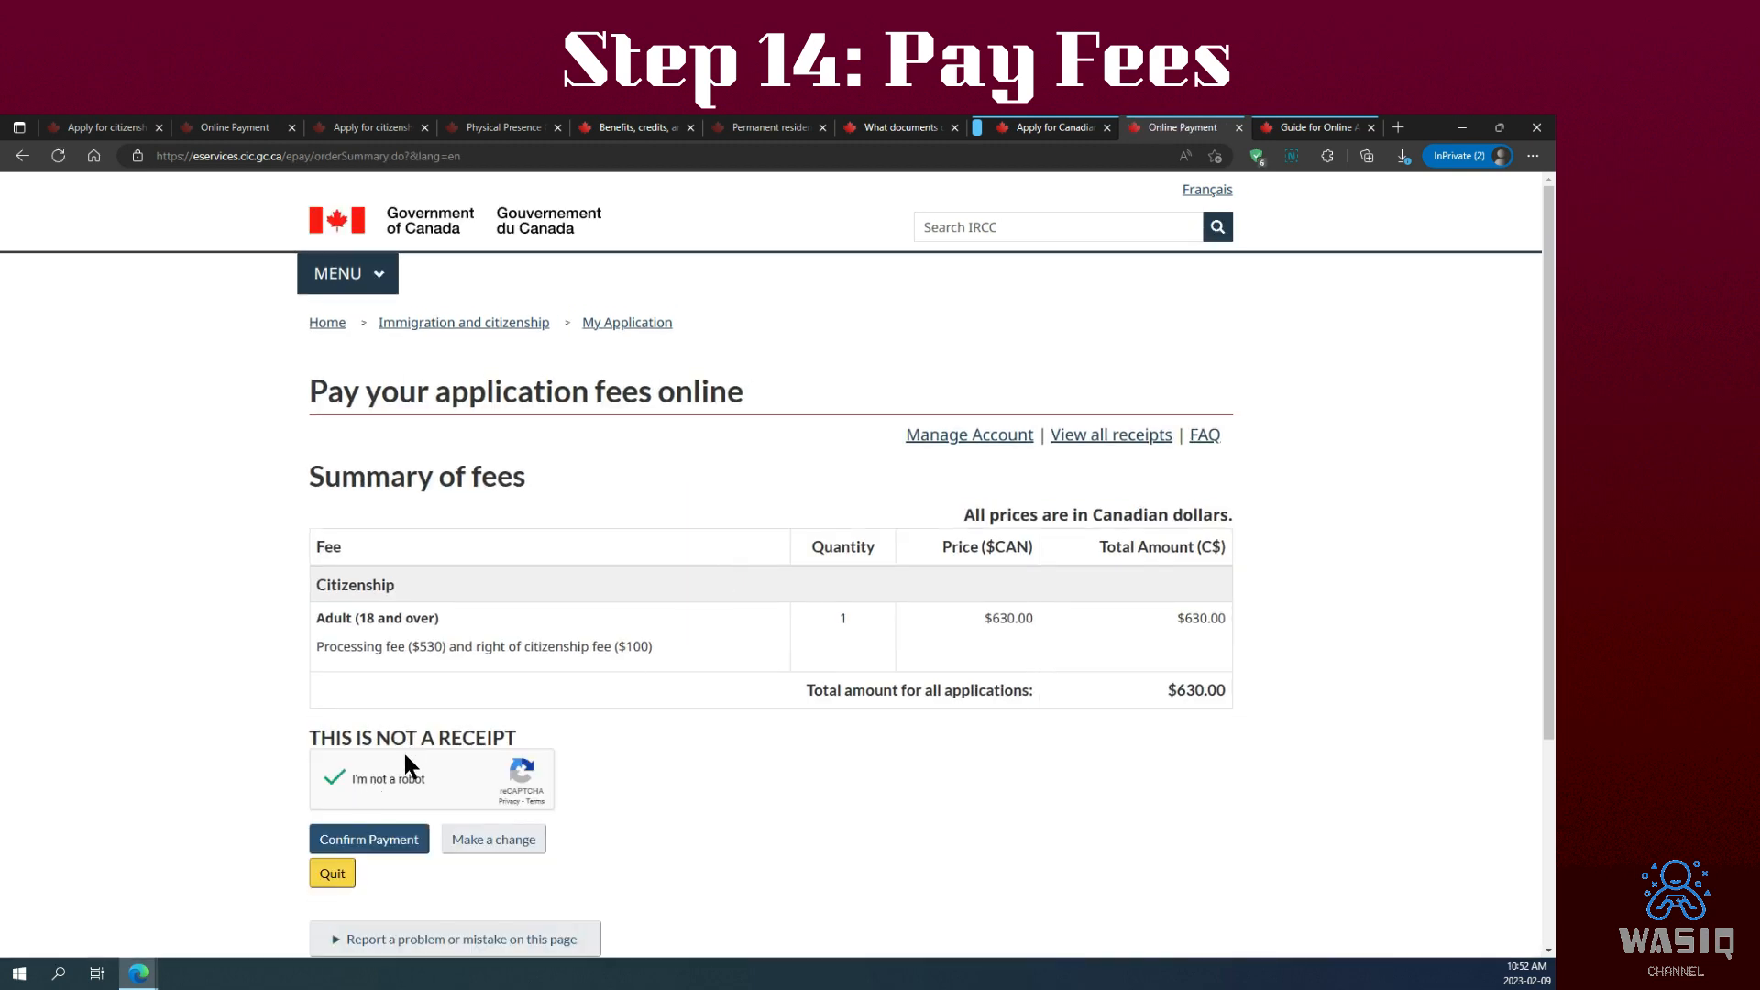
{"action": "left_click", "coordinate": [395, 843]}
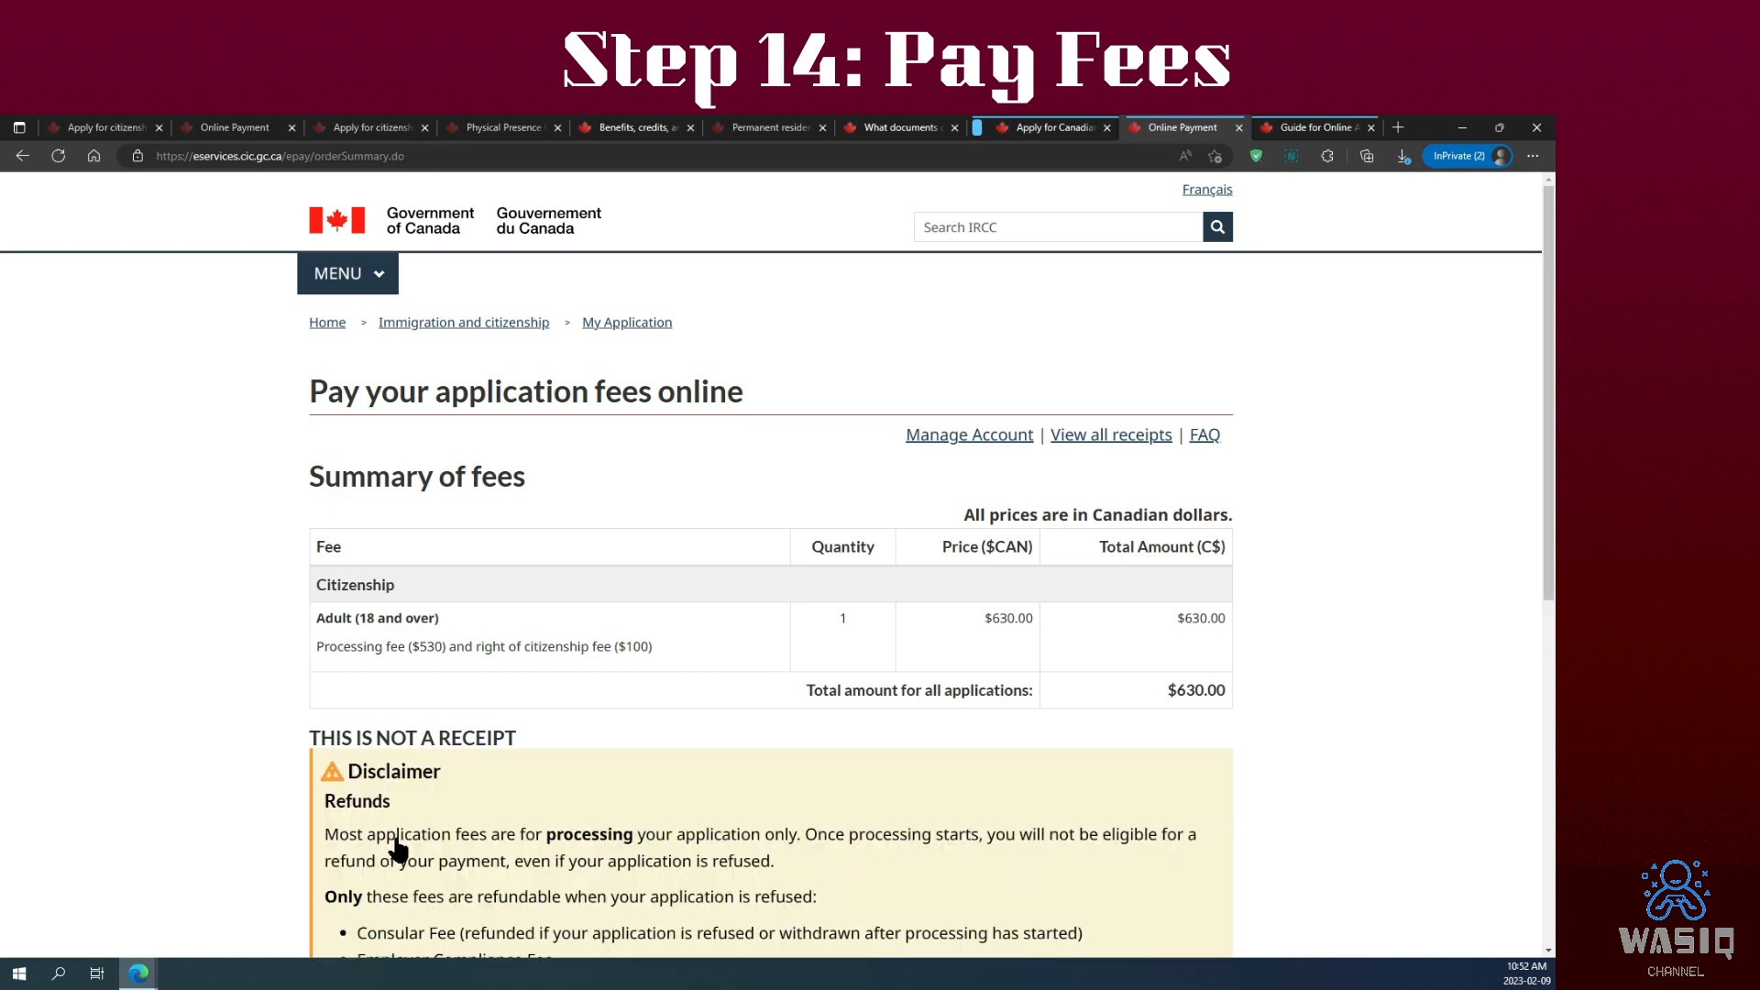
{"action": "left_click_drag", "start_coordinate": [1547, 518], "coordinate": [1545, 700]}
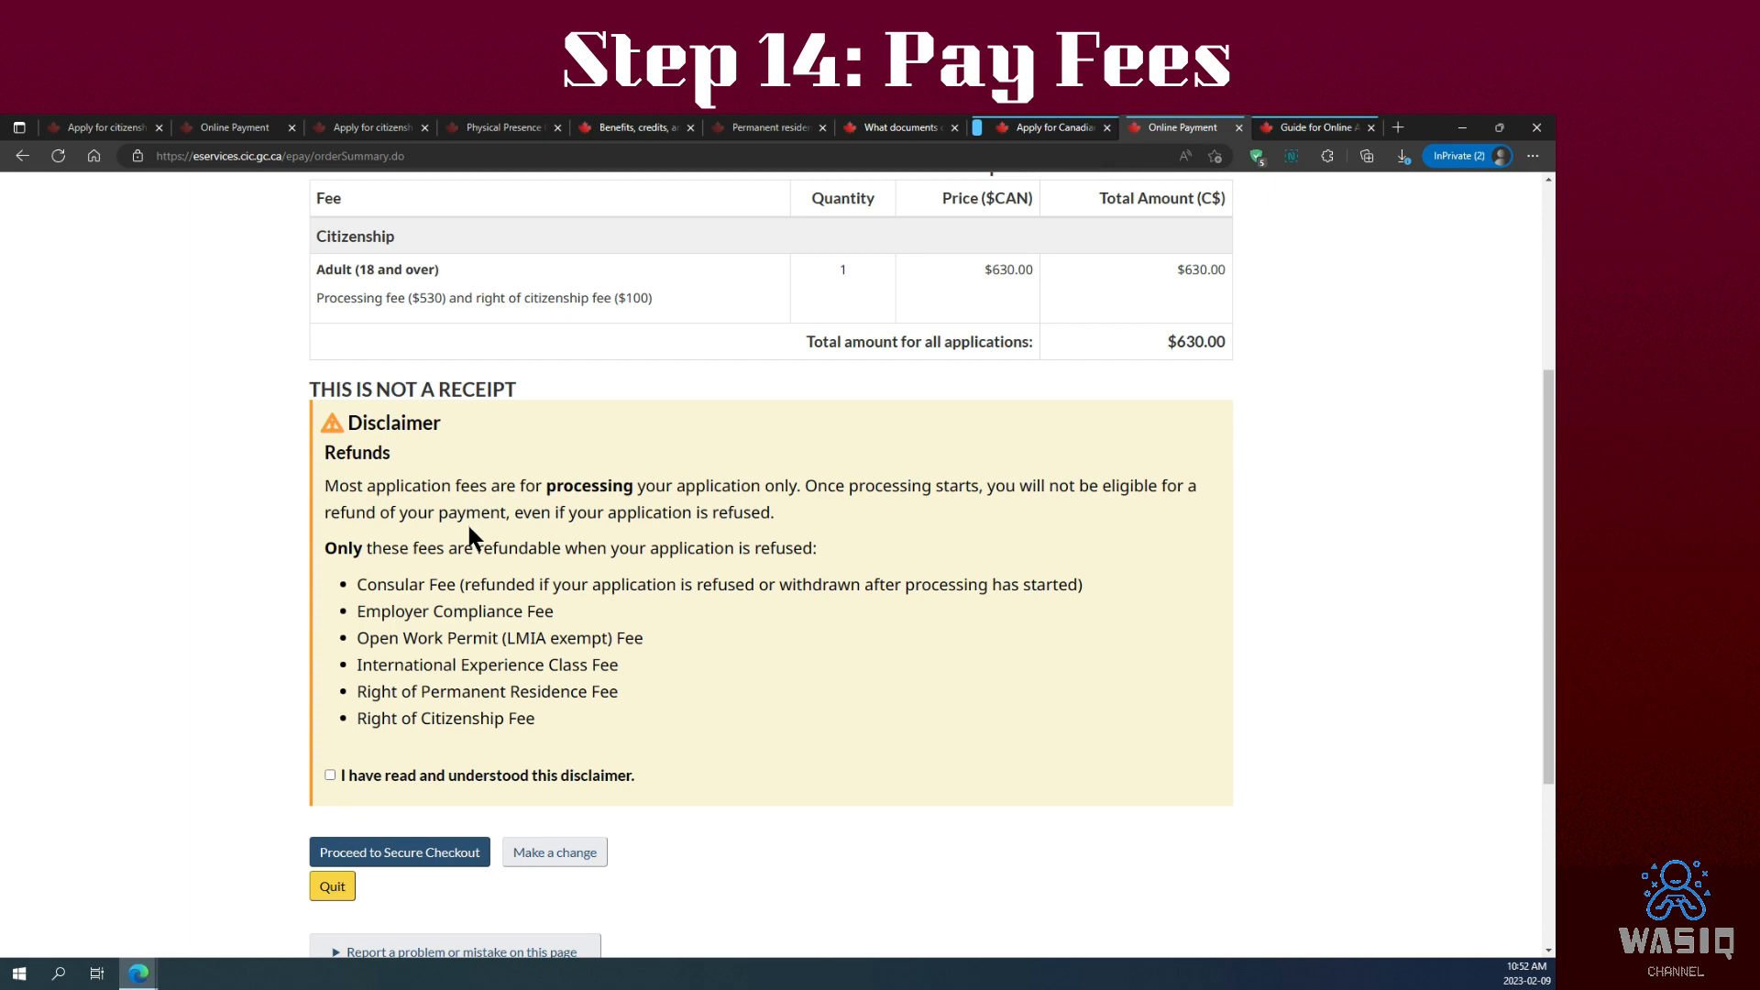
{"action": "left_click", "coordinate": [330, 775]}
{"action": "left_click", "coordinate": [408, 860]}
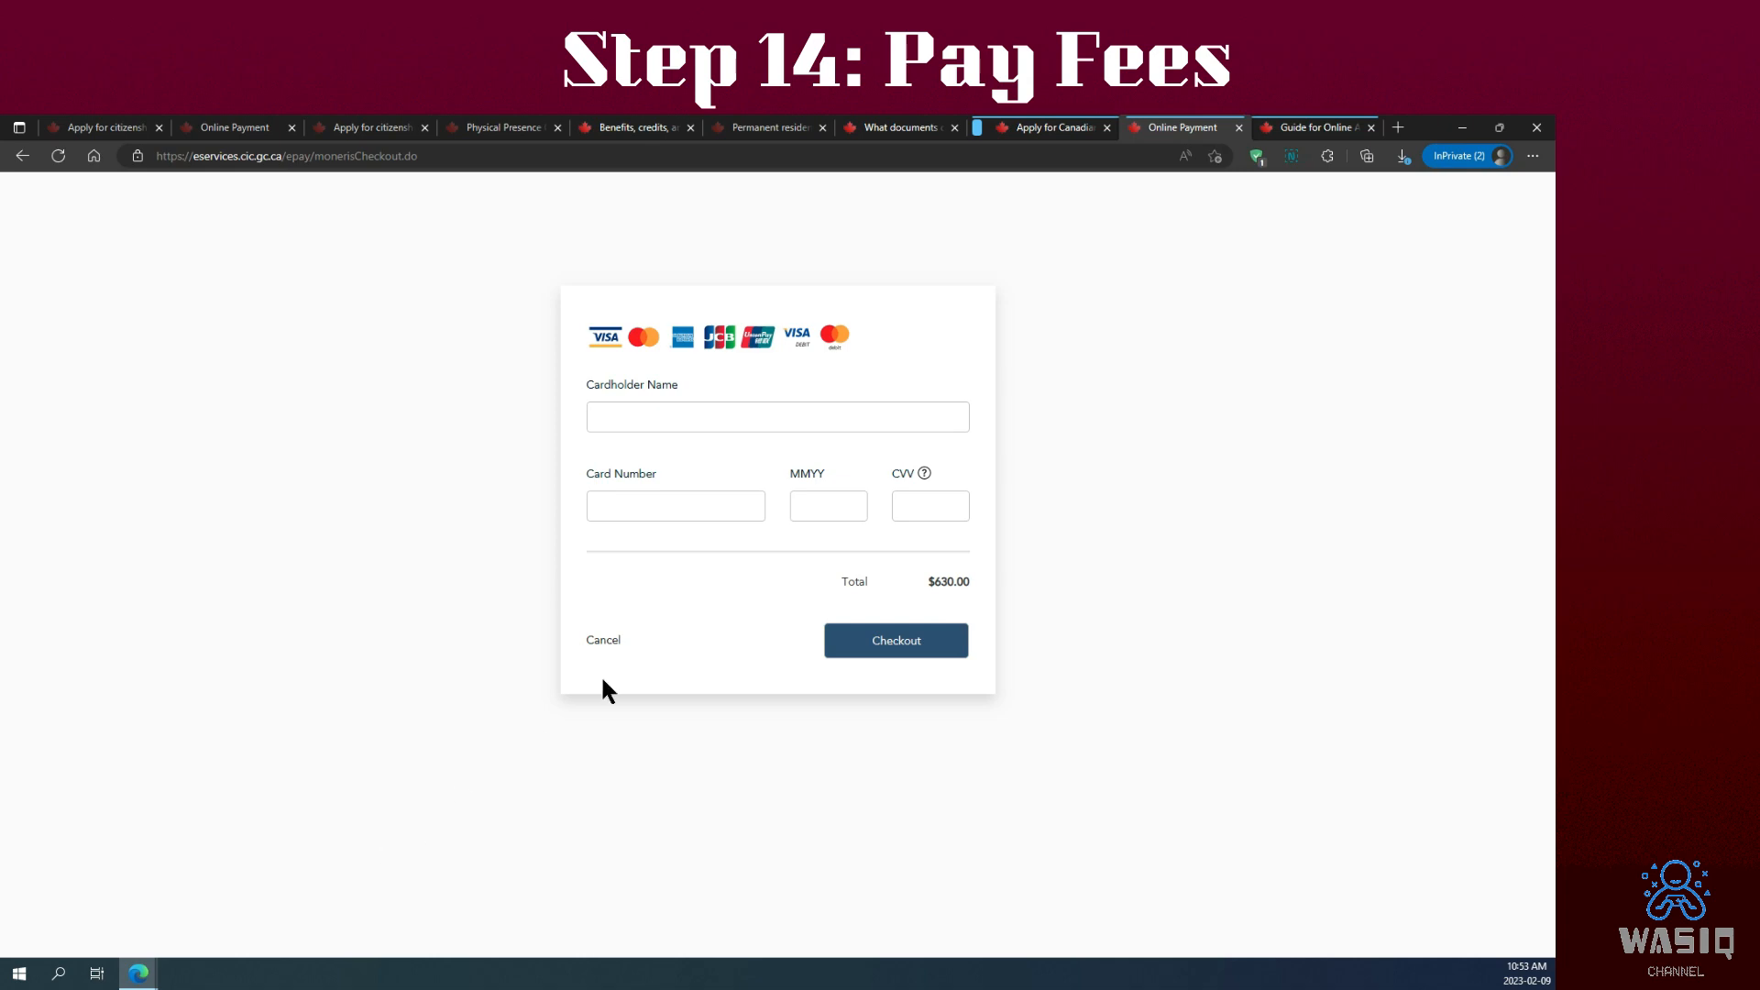
Select the $630.00 total on the Moneris secure checkout form.
{"action": "left_click_drag", "start_coordinate": [972, 583], "coordinate": [936, 585]}
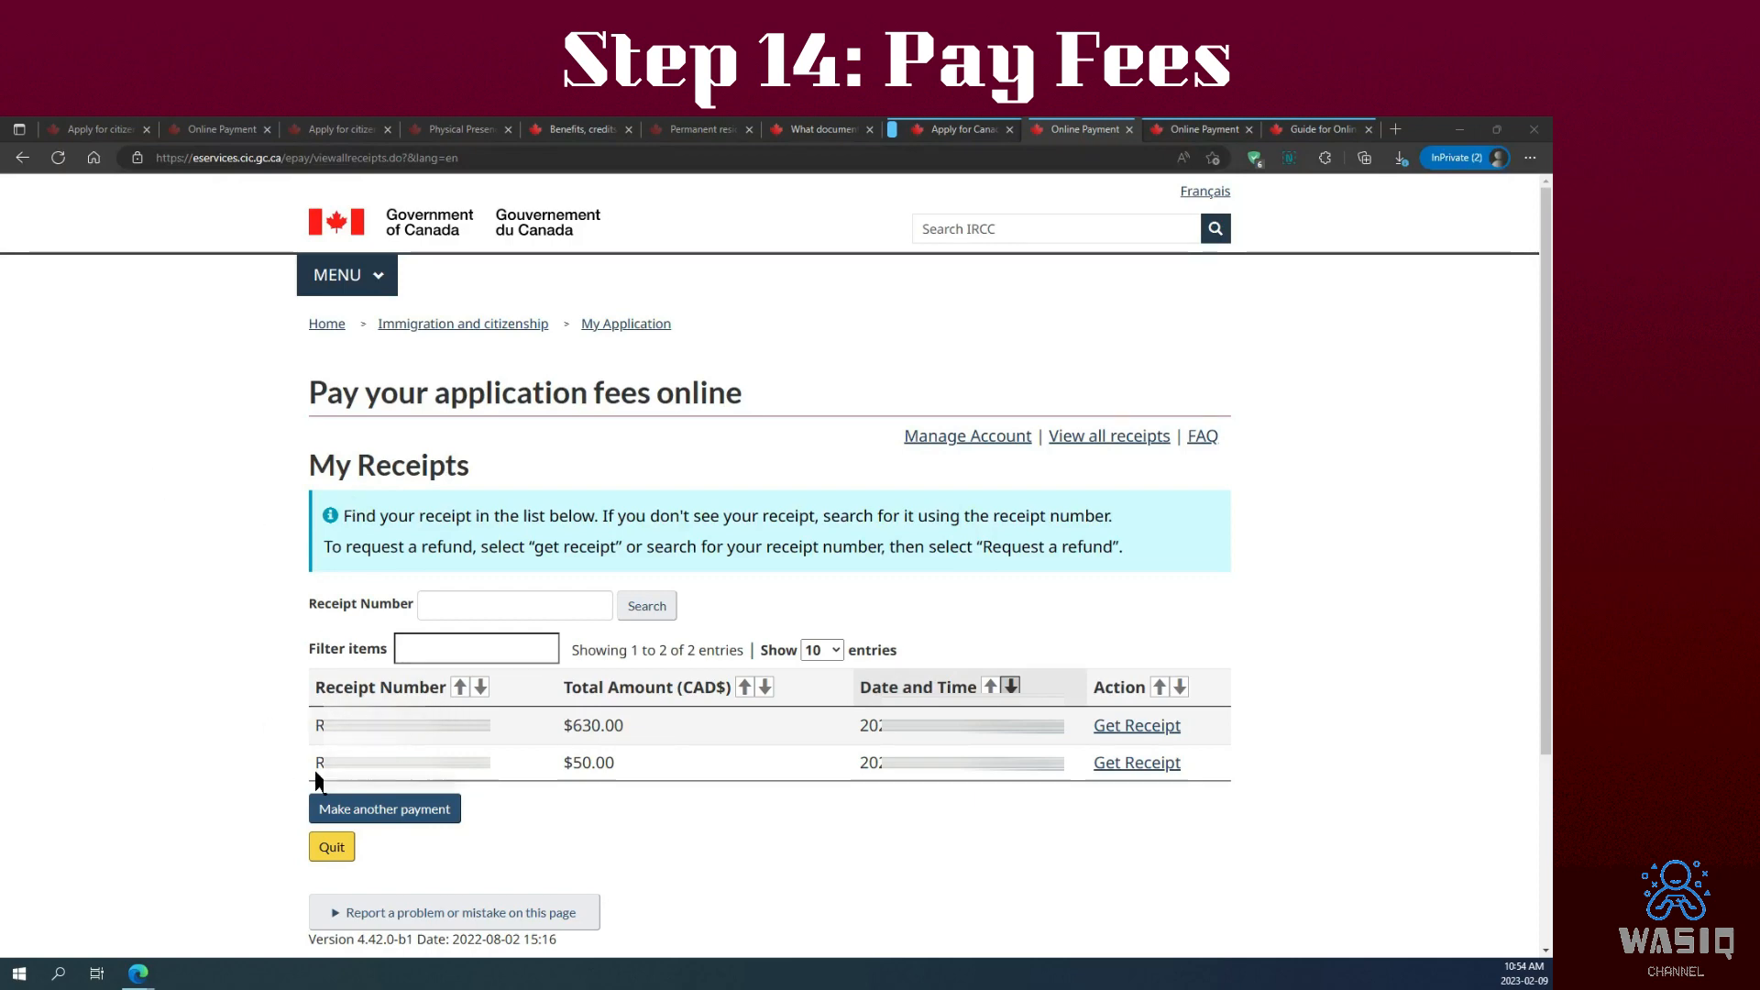
Open the fee payment's confirmation notice, download the receipt as a PDF, and return to the Pay fee page.
{"action": "left_click", "coordinate": [1153, 730]}
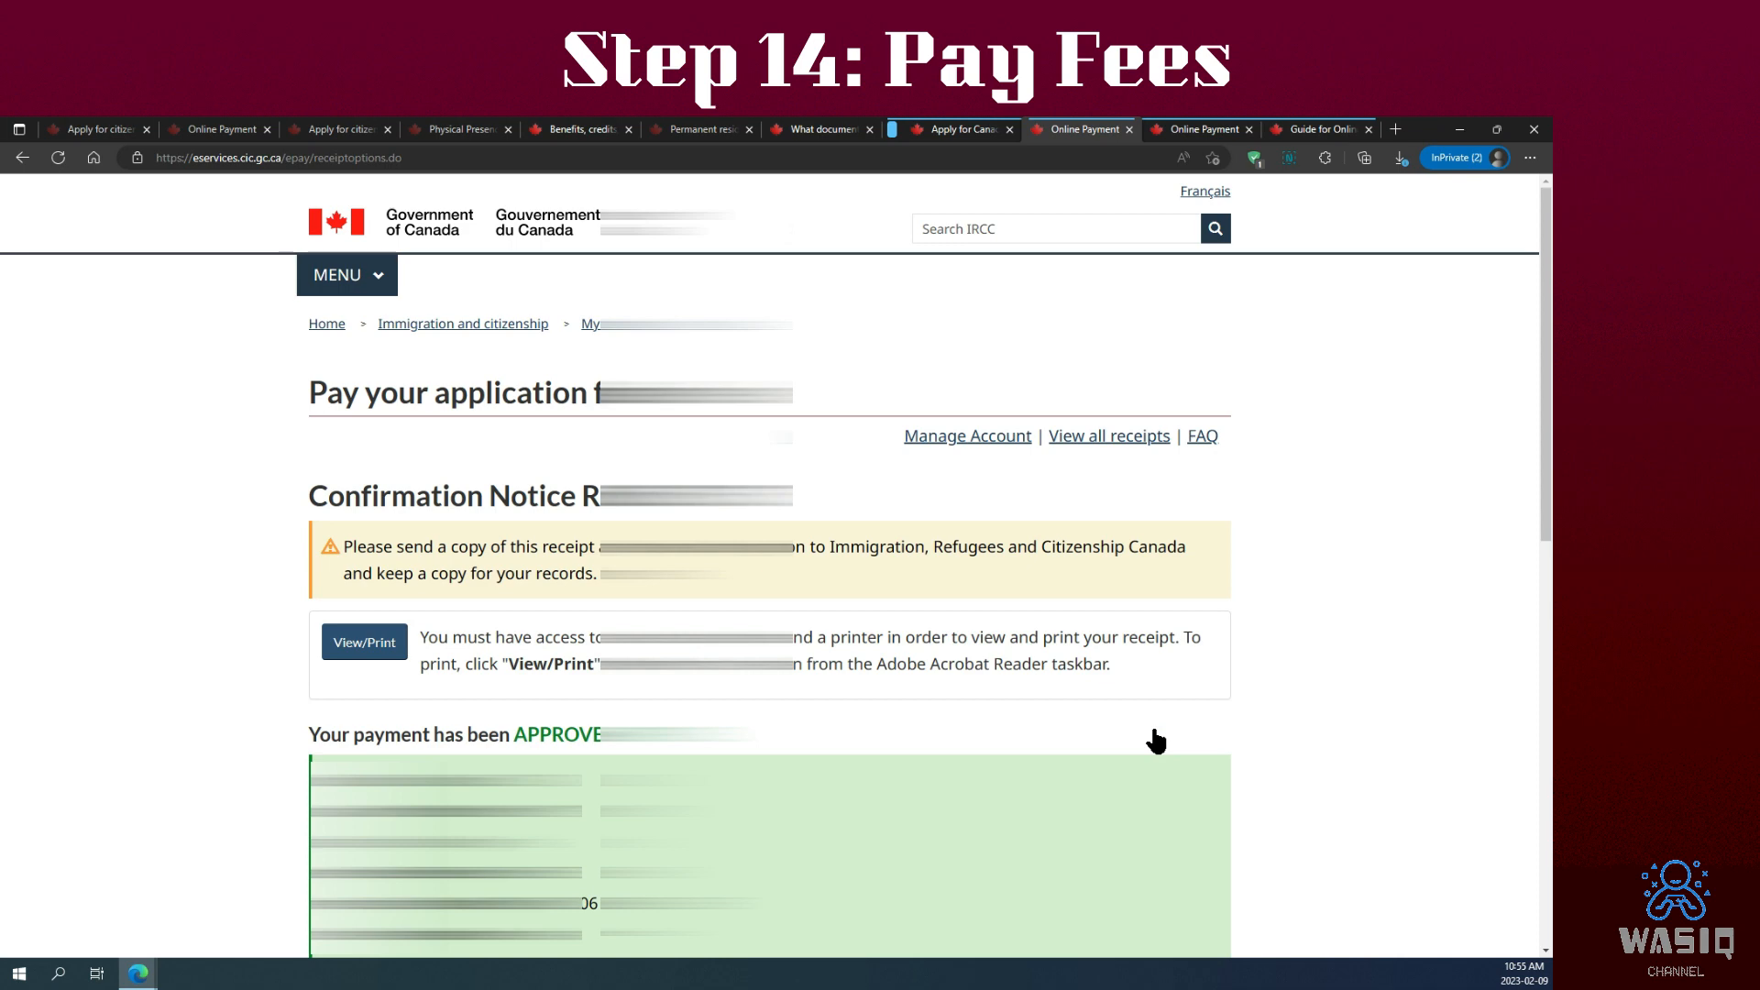
{"action": "scroll", "coordinate": [1521, 524], "scroll_direction": "down", "scroll_amount": 3}
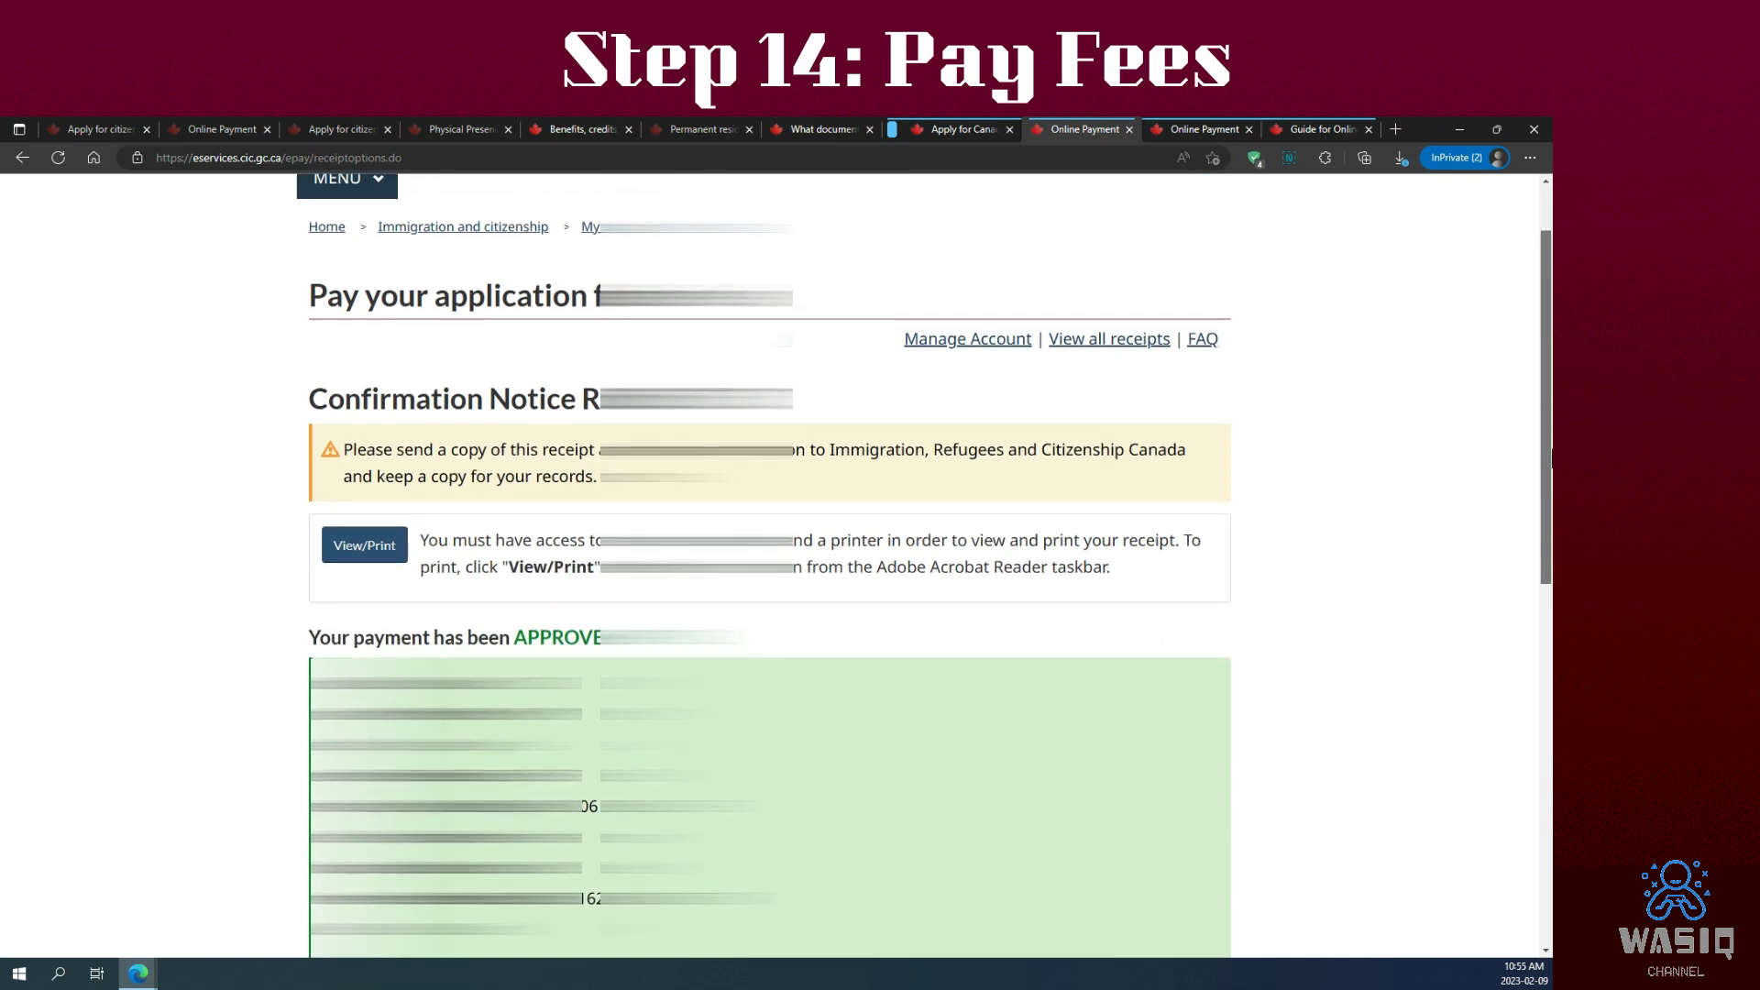
{"action": "mouse_move", "coordinate": [1551, 522]}
{"action": "left_mouse_down"}
{"action": "mouse_move", "coordinate": [1551, 645]}
{"action": "mouse_move", "coordinate": [1546, 543]}
{"action": "left_mouse_up"}
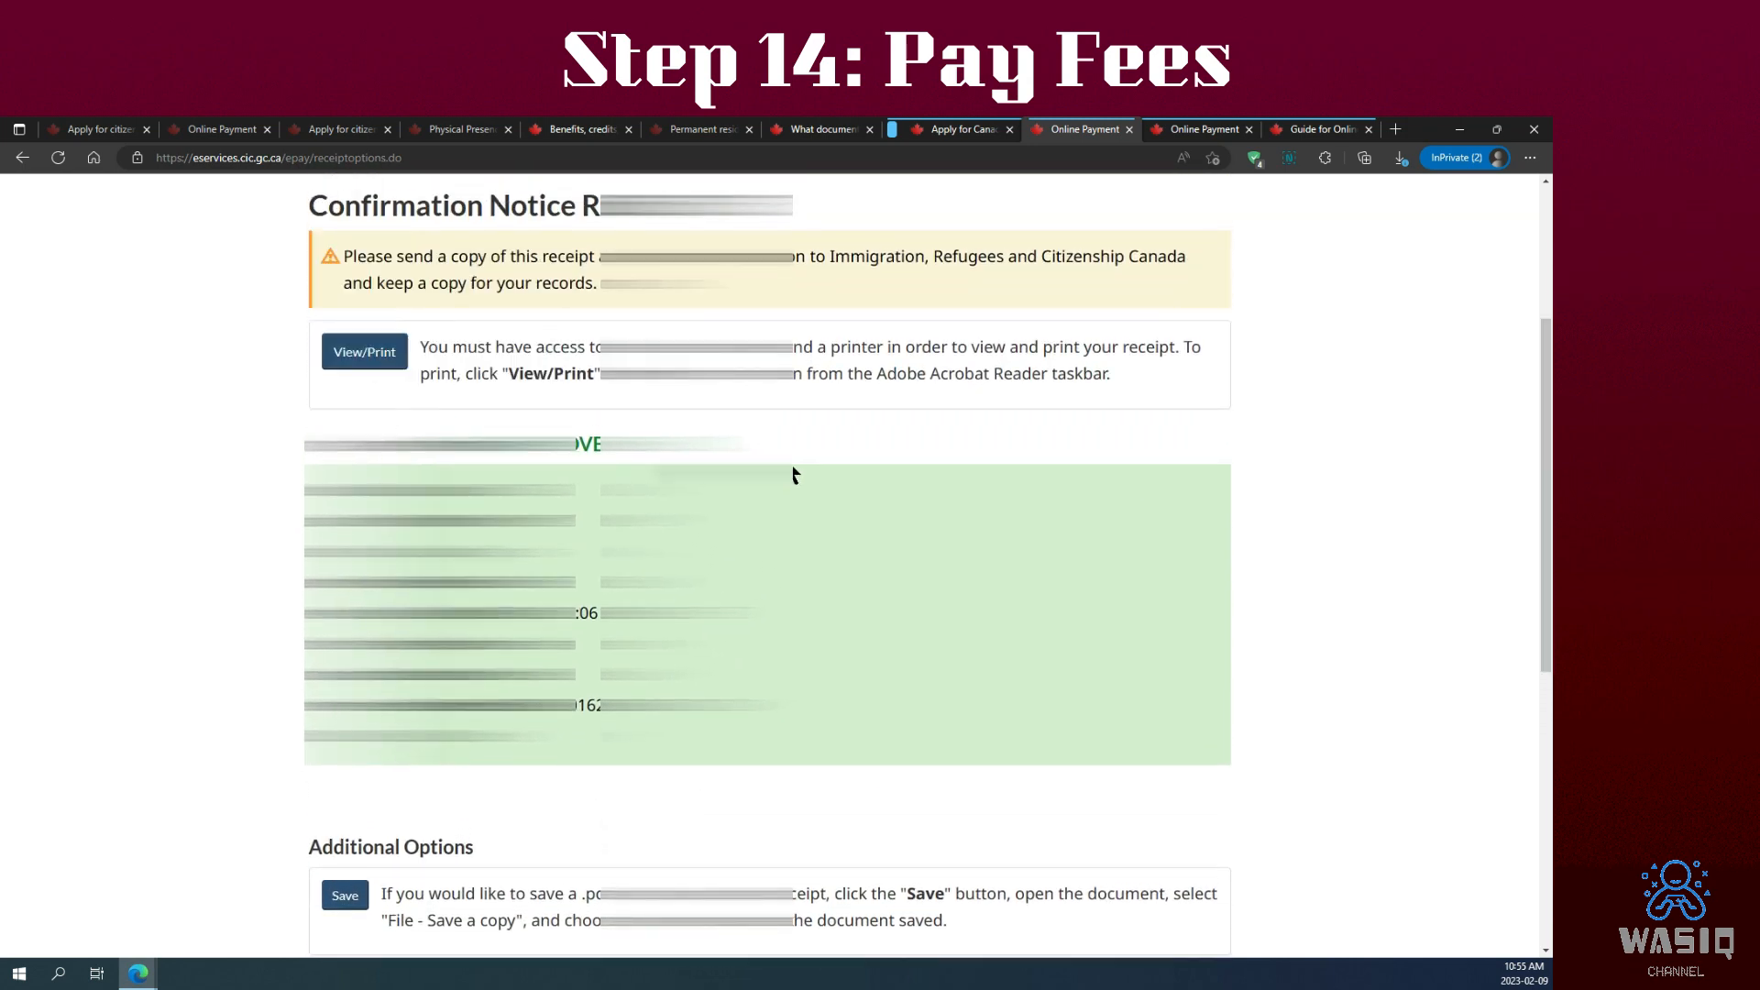
{"action": "left_click", "coordinate": [405, 360]}
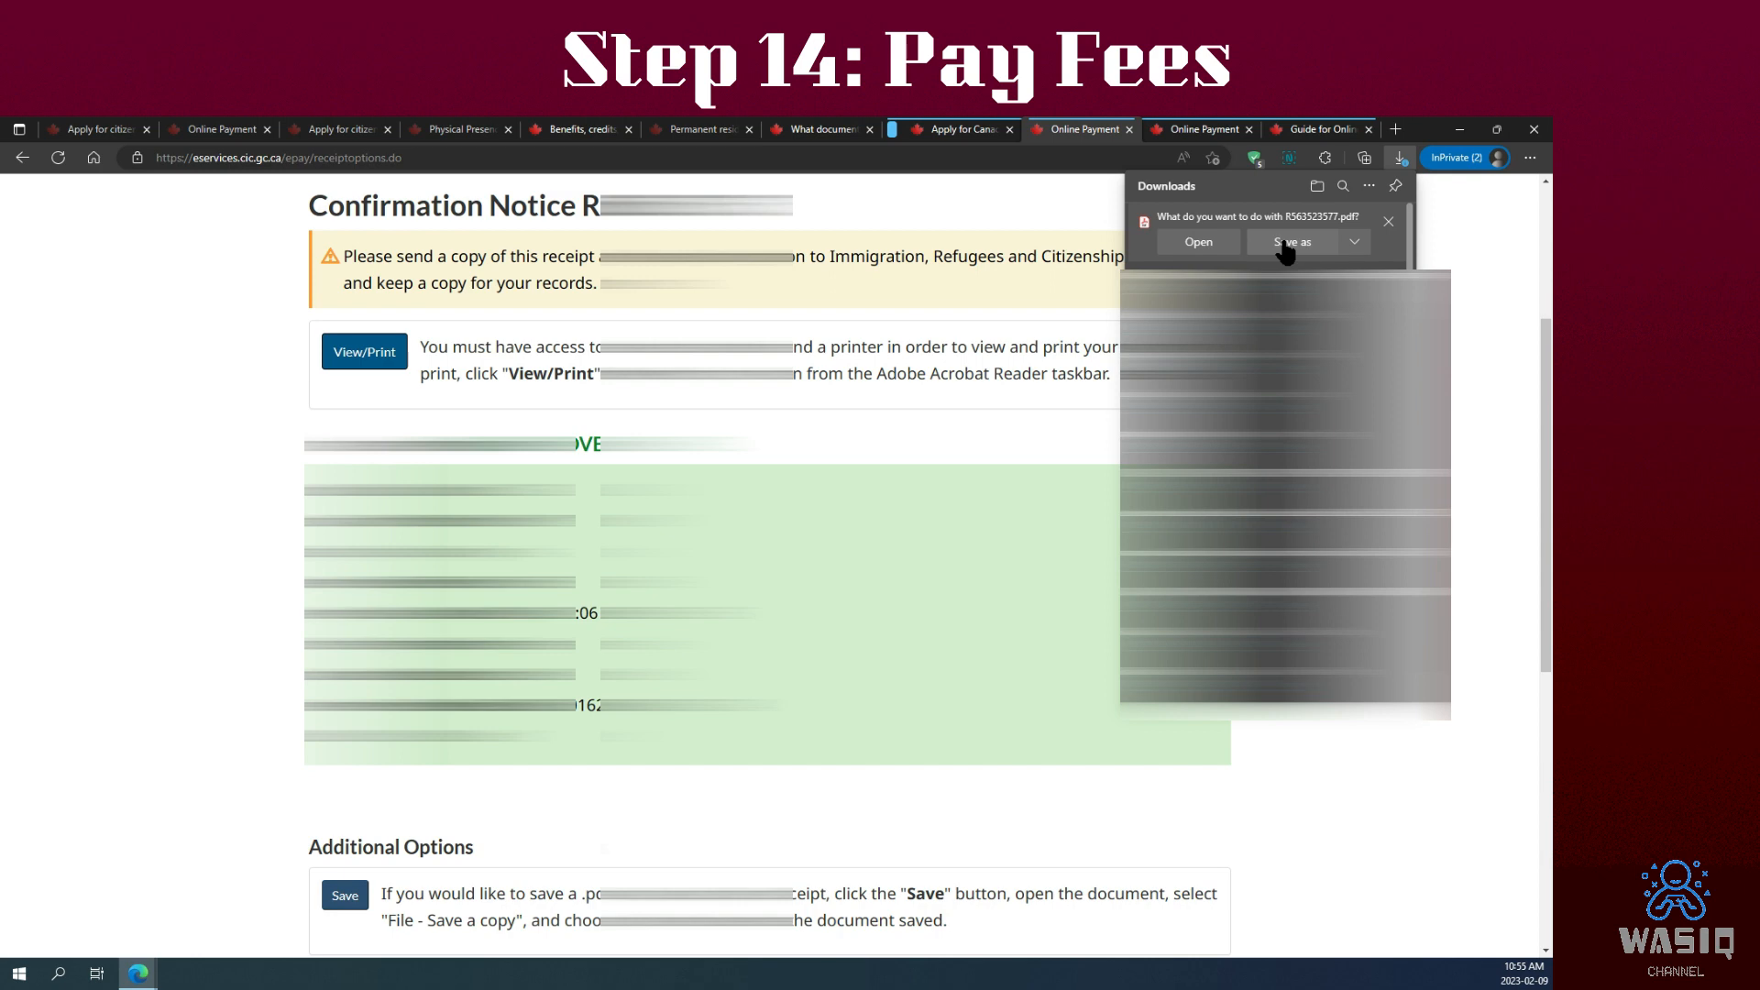
{"action": "left_click", "coordinate": [936, 135]}
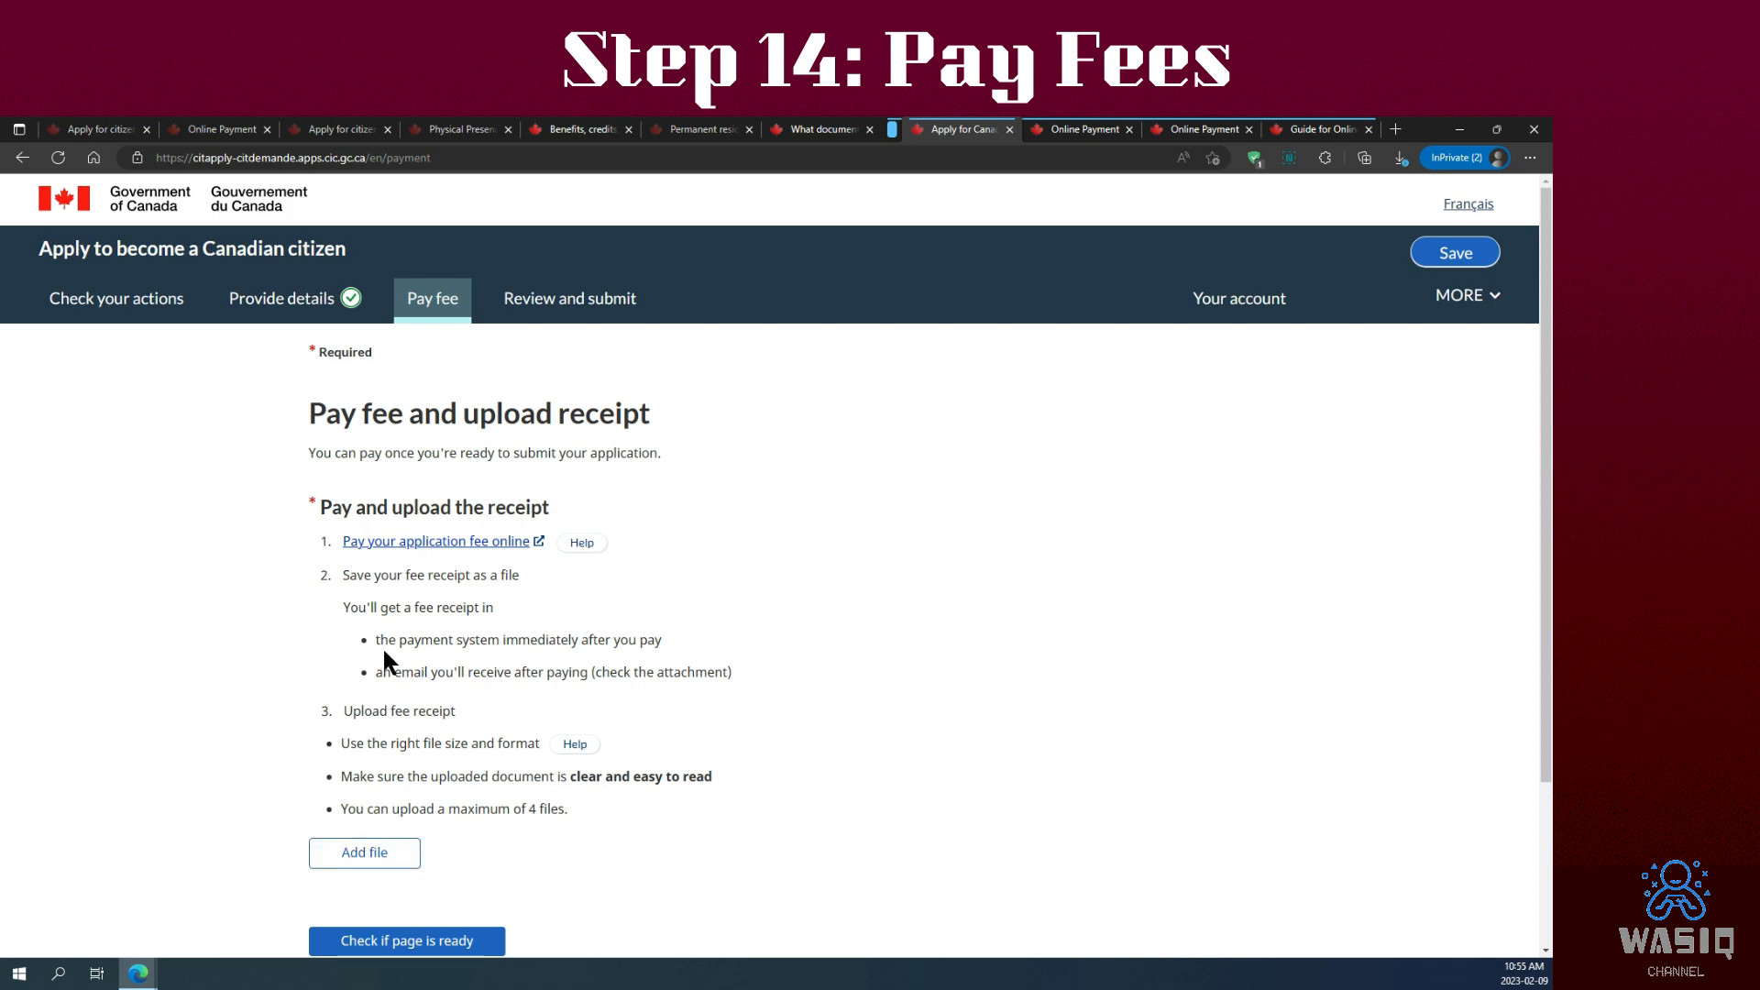
Attach the downloaded fee receipt PDF on the Pay fee page and confirm the page shows as complete.
{"action": "scroll", "coordinate": [863, 628], "scroll_direction": "down", "scroll_amount": 1}
{"action": "scroll", "coordinate": [1508, 512], "scroll_direction": "up", "scroll_amount": 1}
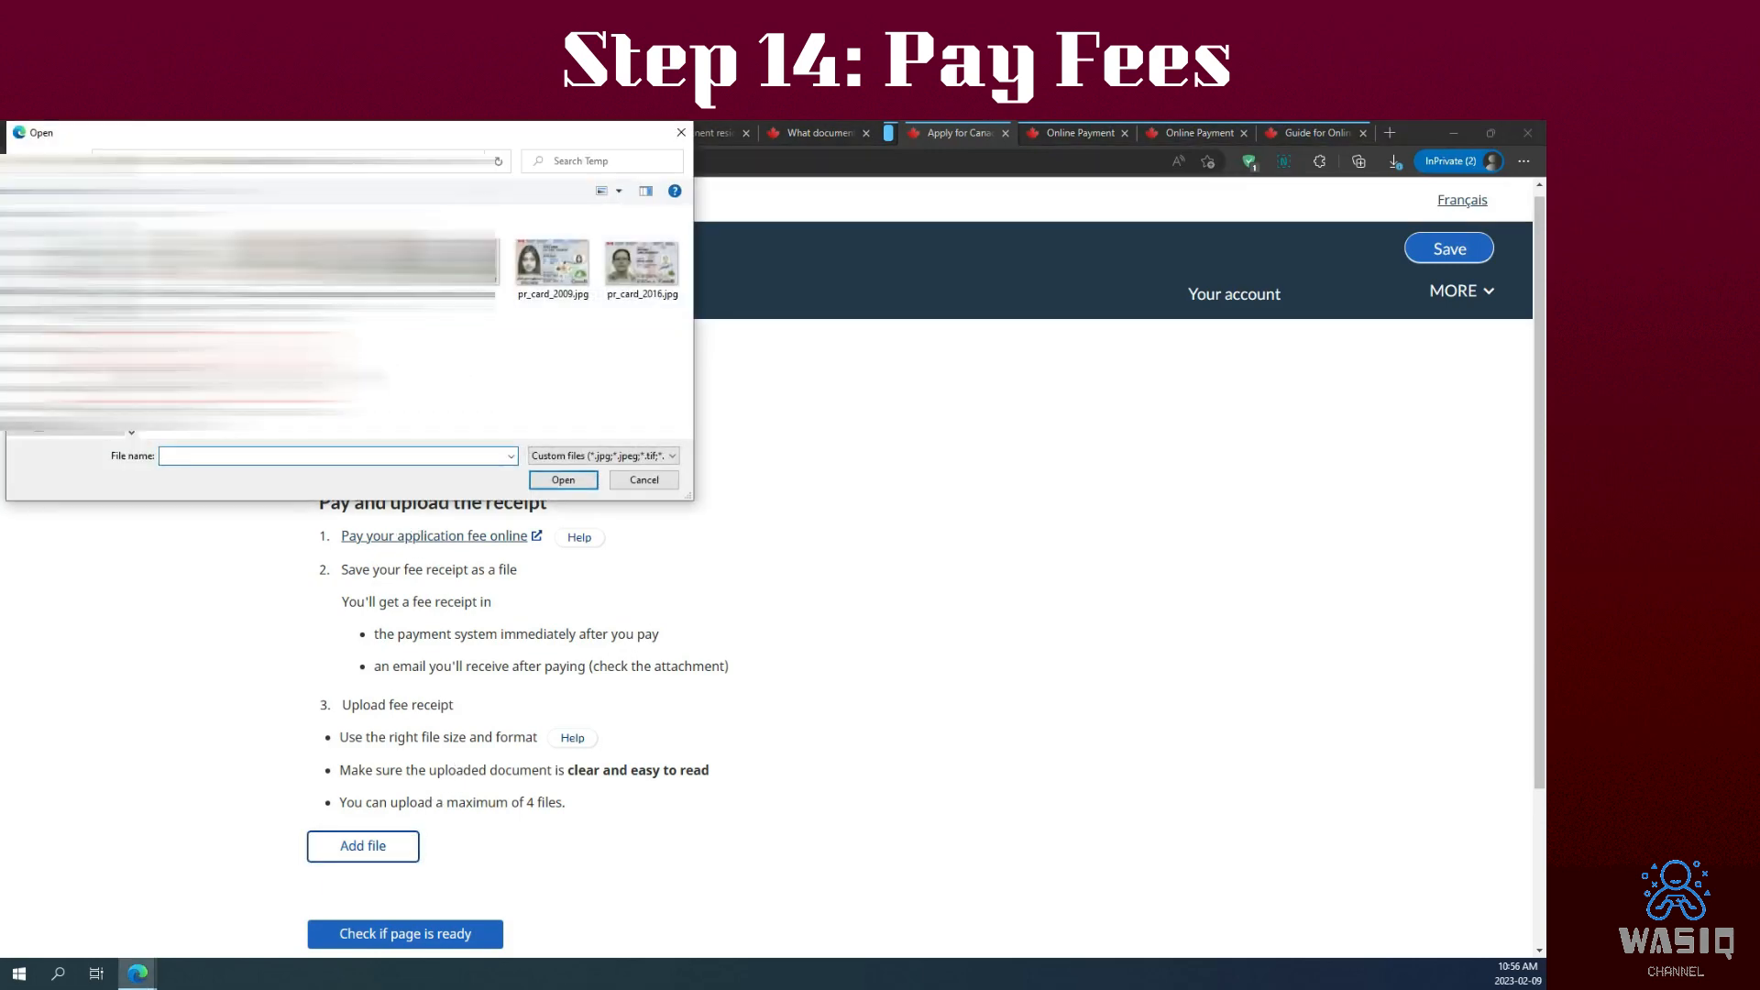
{"action": "key", "text": "Return"}
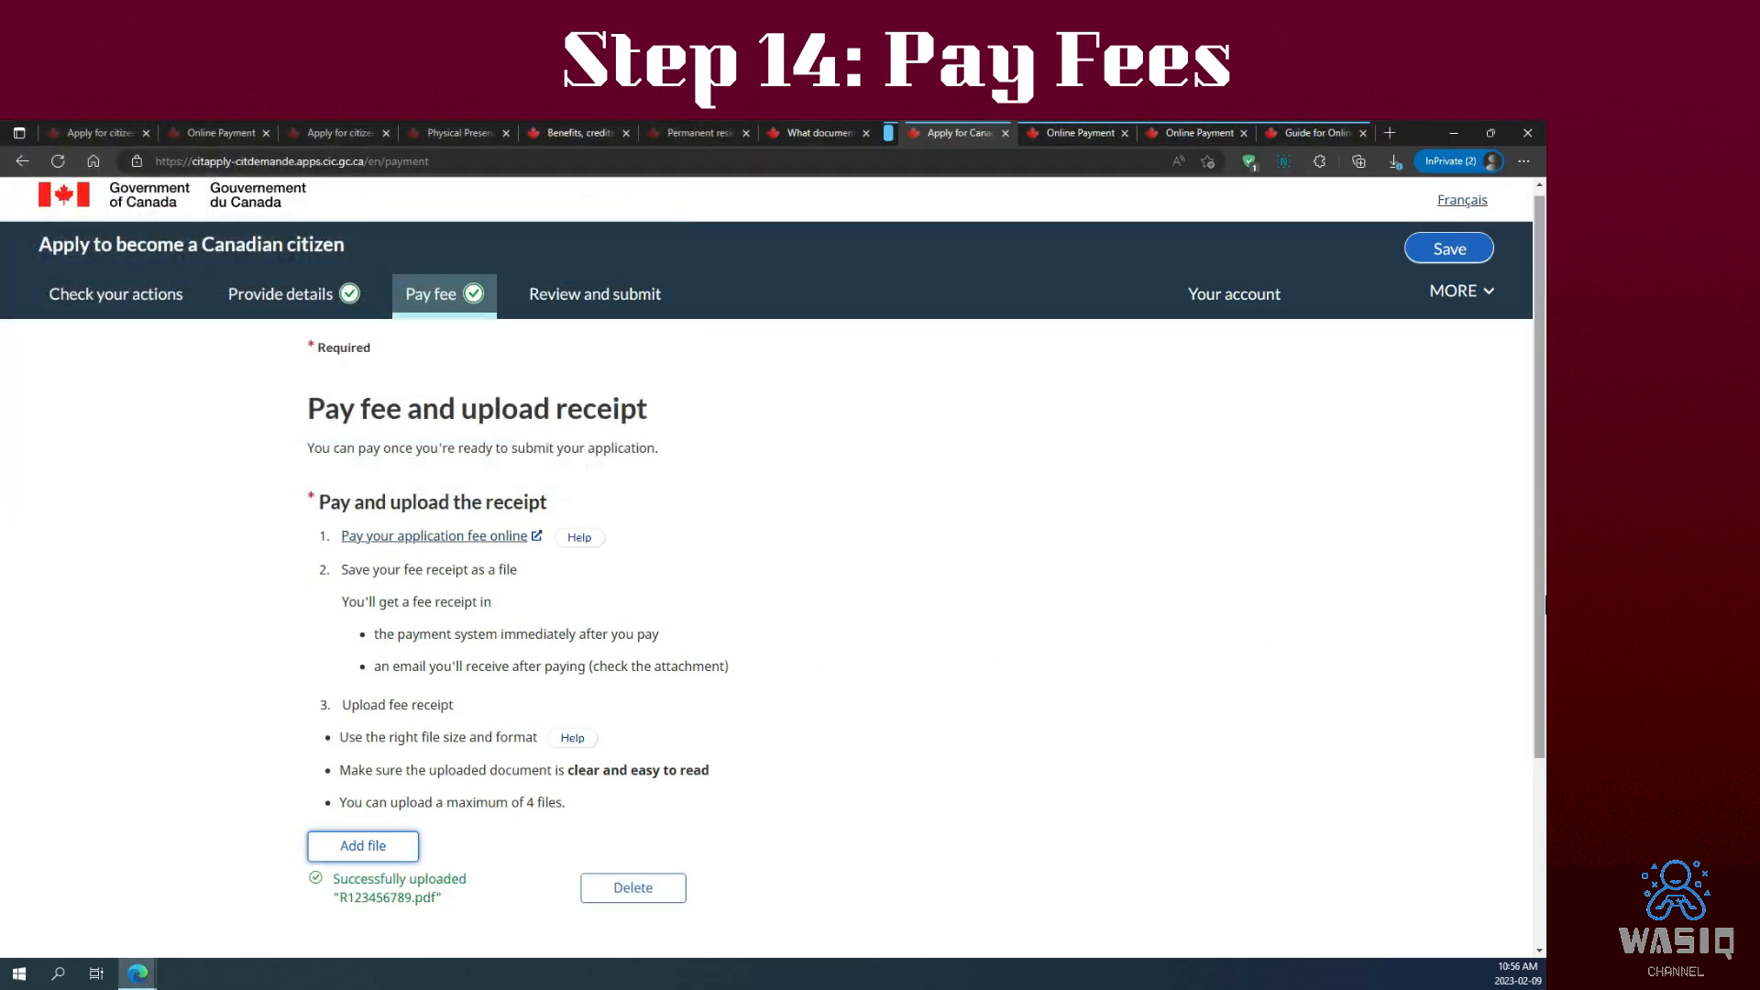
{"action": "scroll", "coordinate": [828, 657], "scroll_direction": "down", "scroll_amount": 2}
{"action": "left_click_drag", "start_coordinate": [1545, 550], "coordinate": [1540, 477]}
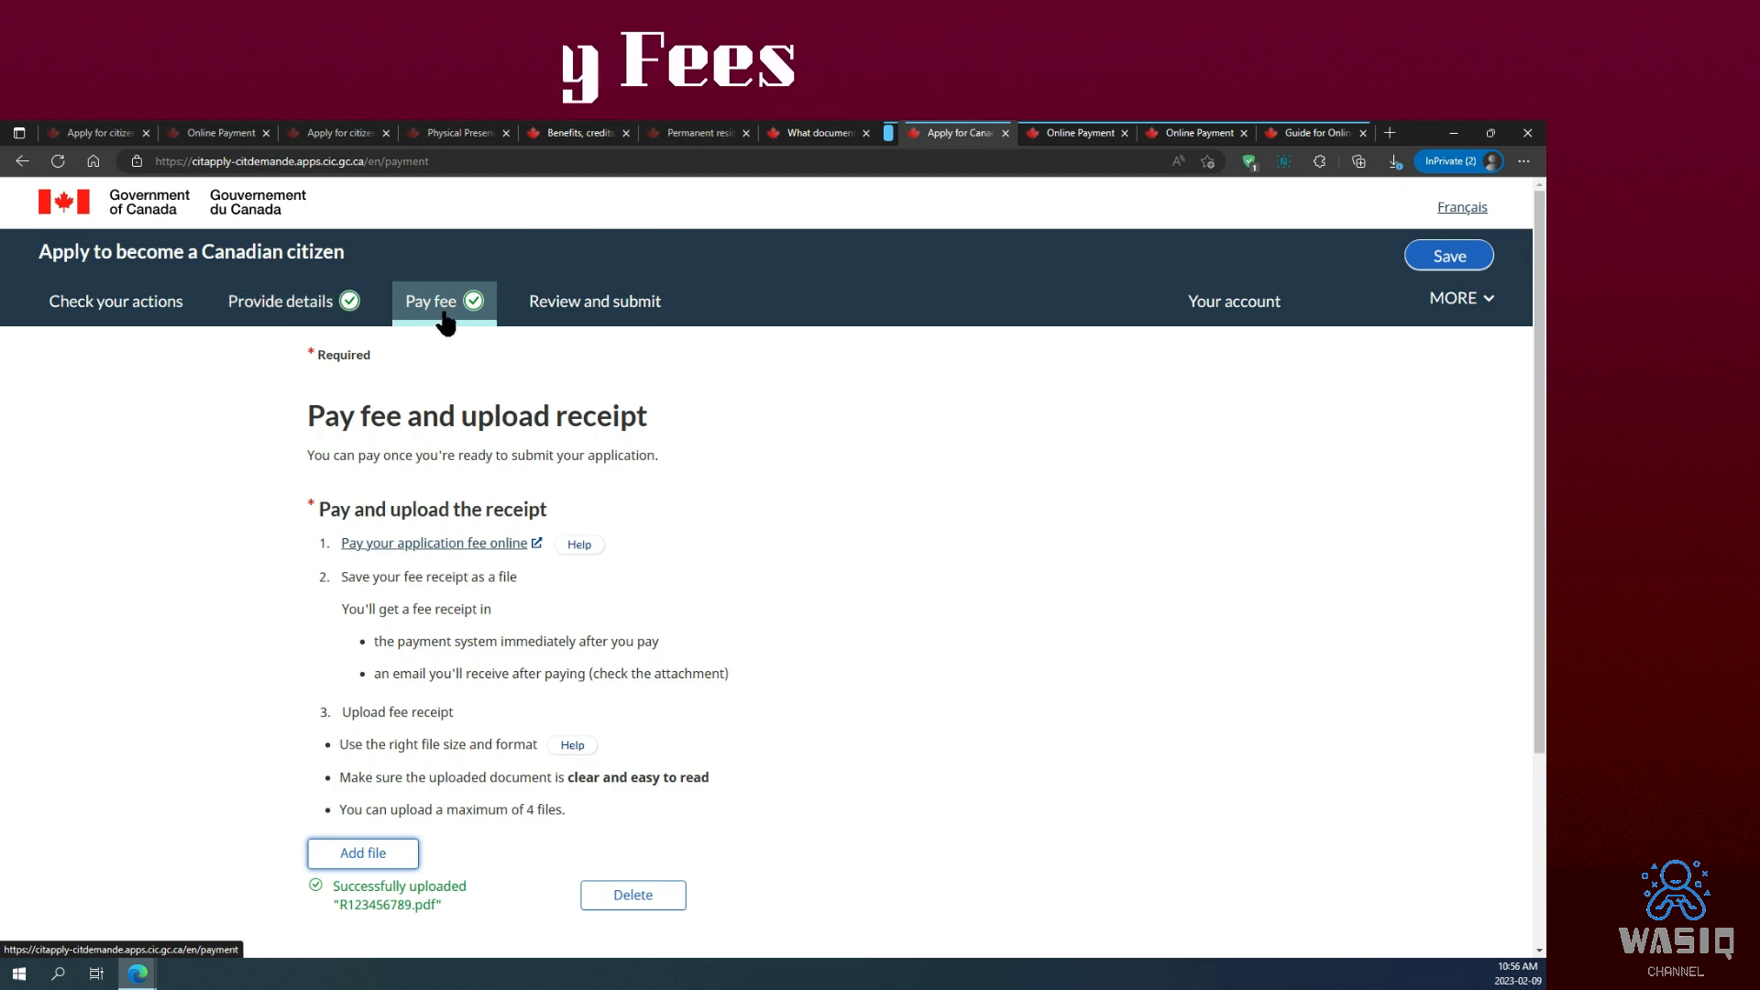
{"action": "scroll", "coordinate": [573, 312], "scroll_direction": "down", "scroll_amount": 1}
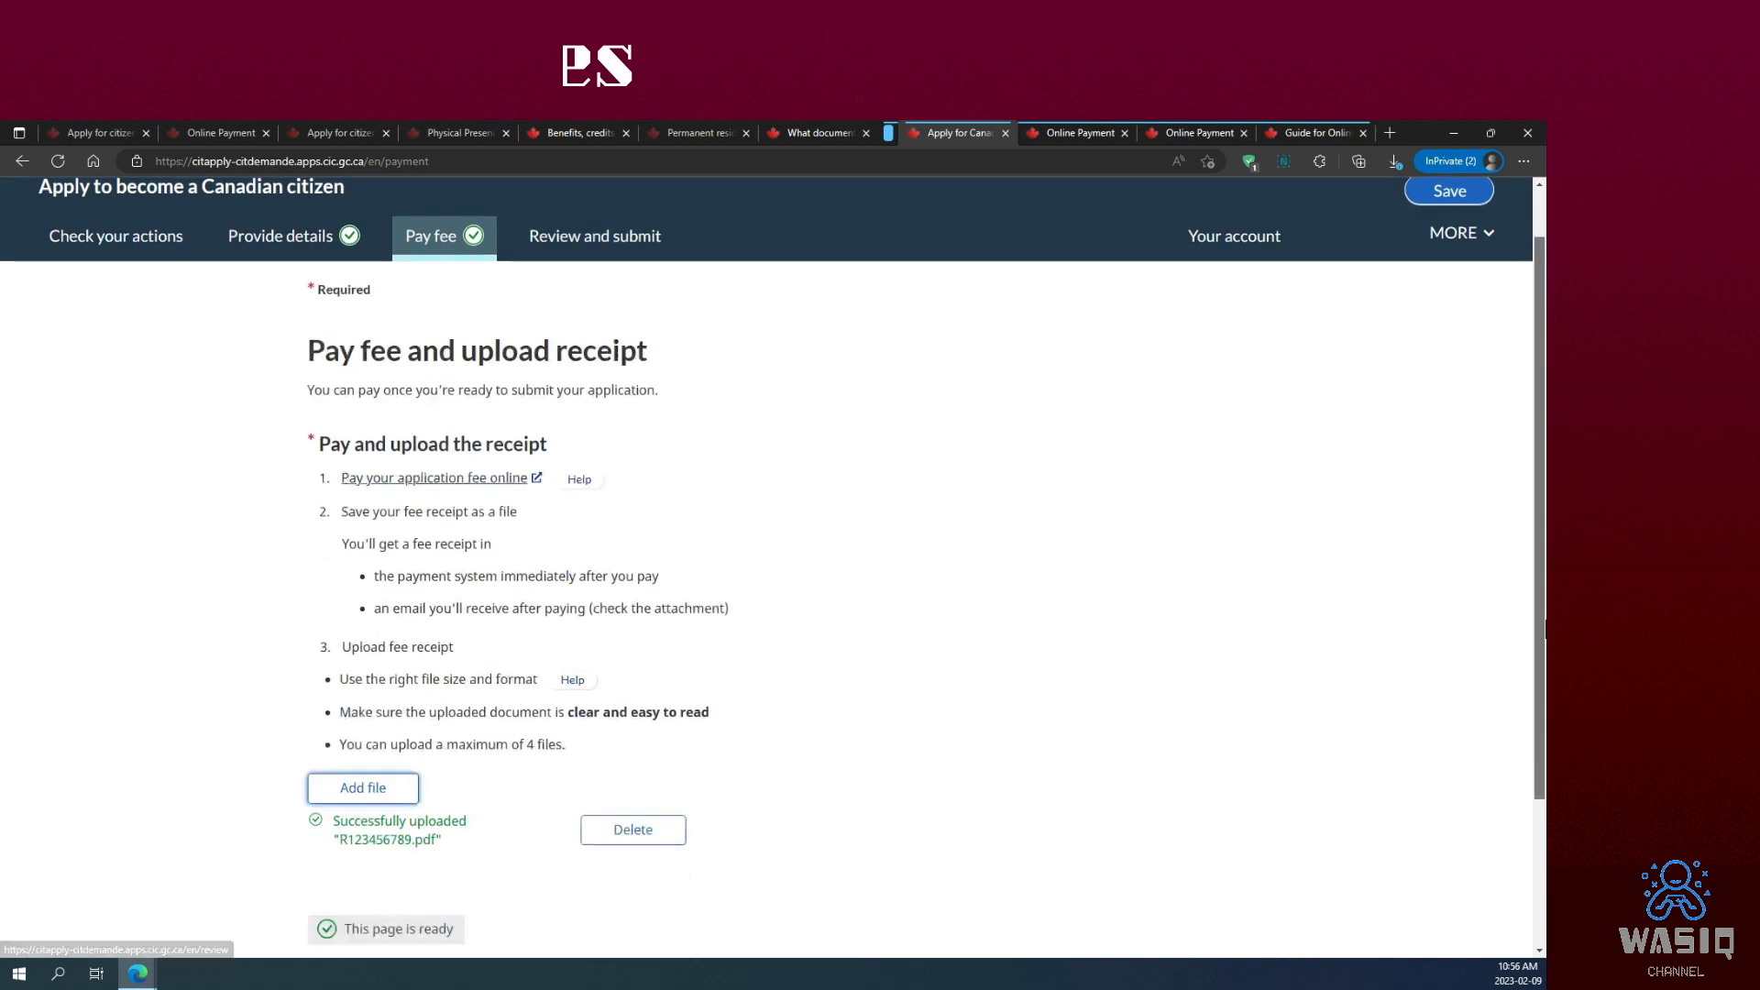
{"action": "scroll", "coordinate": [1540, 550], "scroll_direction": "up", "scroll_amount": 1}
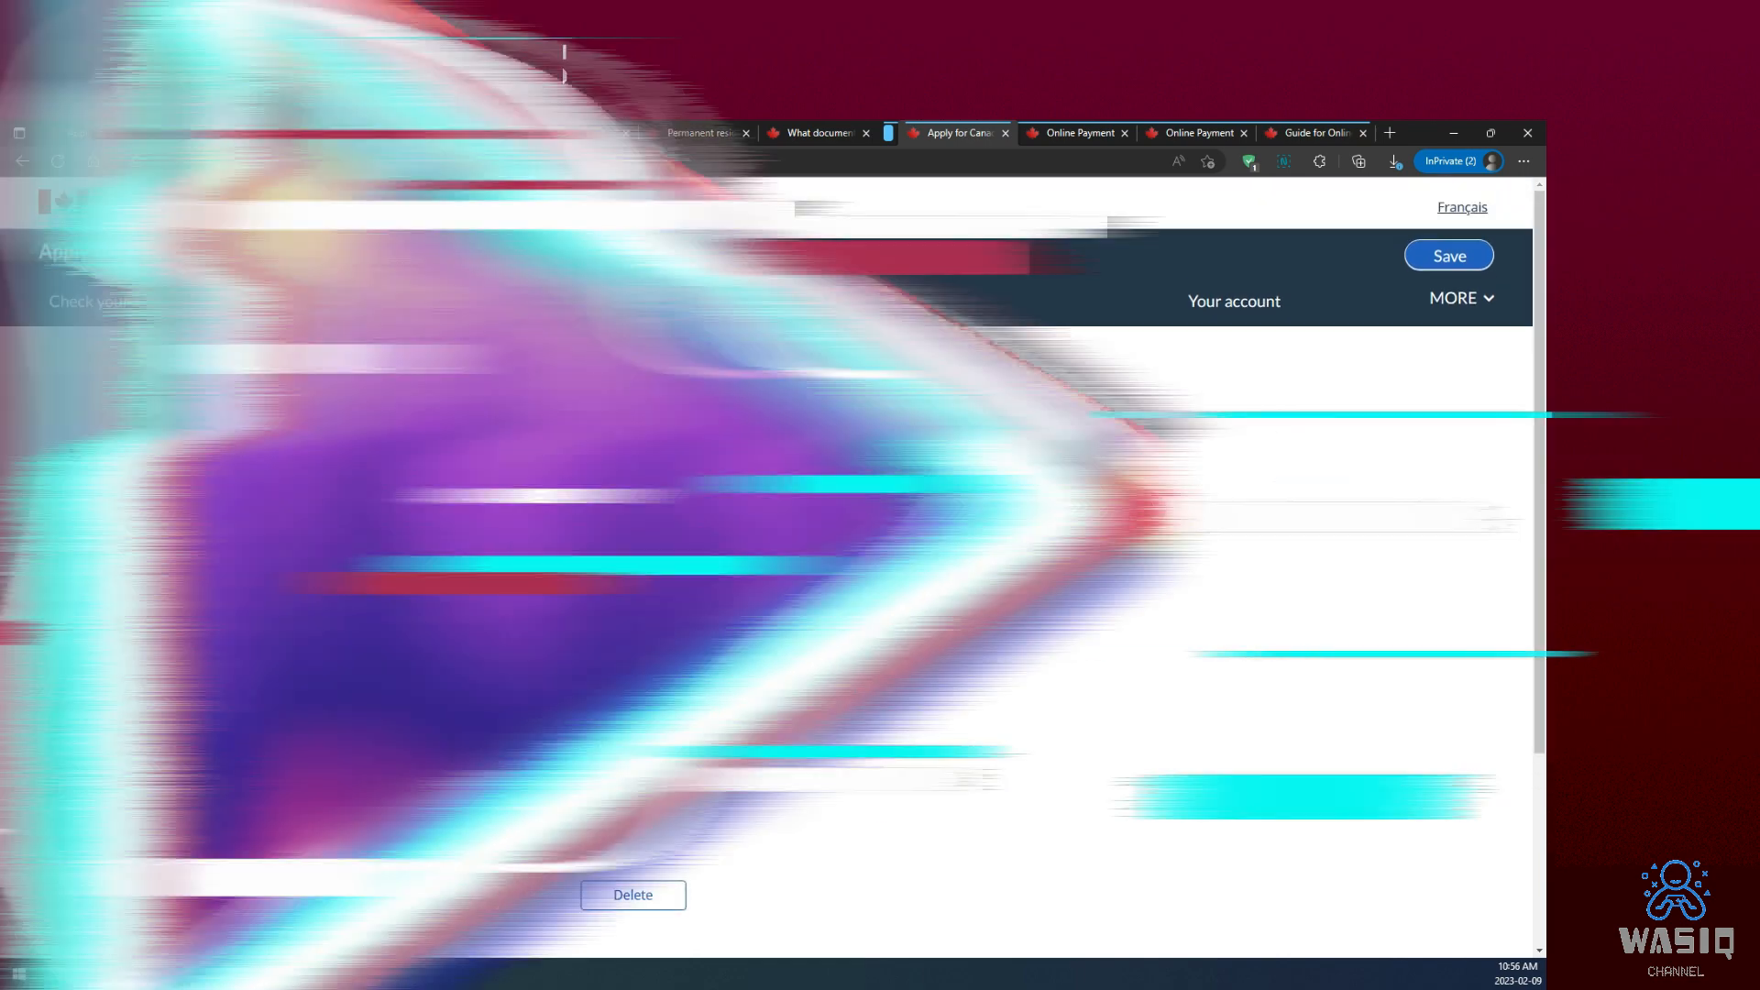